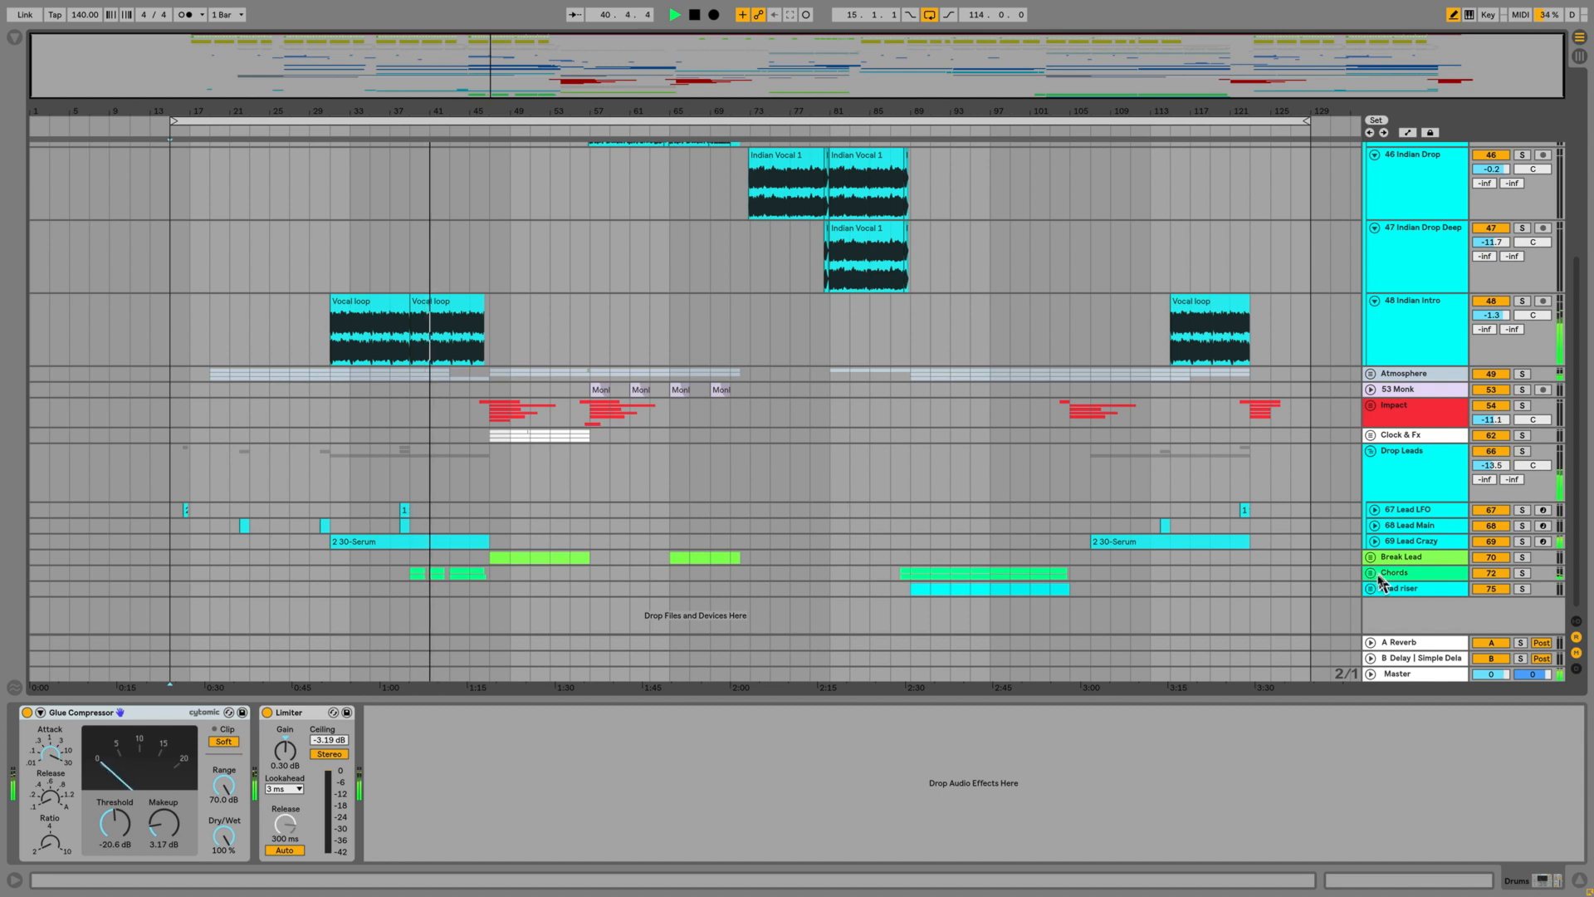
# Unfold the Chords group, then select all tracks and unfold every track in the arrangement
pyautogui.click(1371, 572)
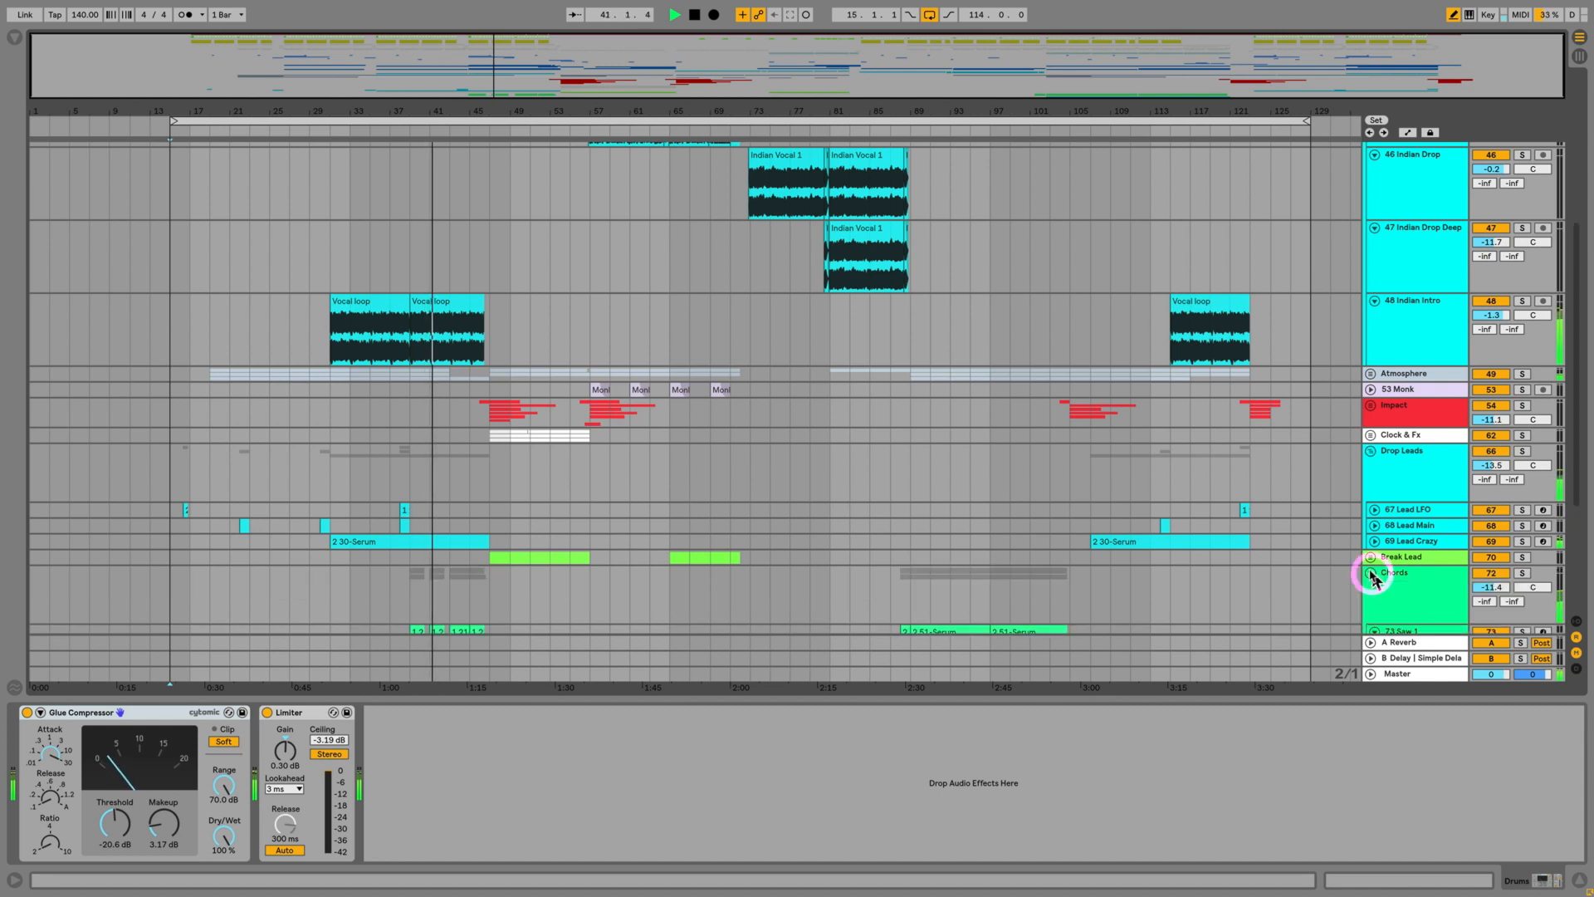
pyautogui.scroll(-6, 1378, 565)
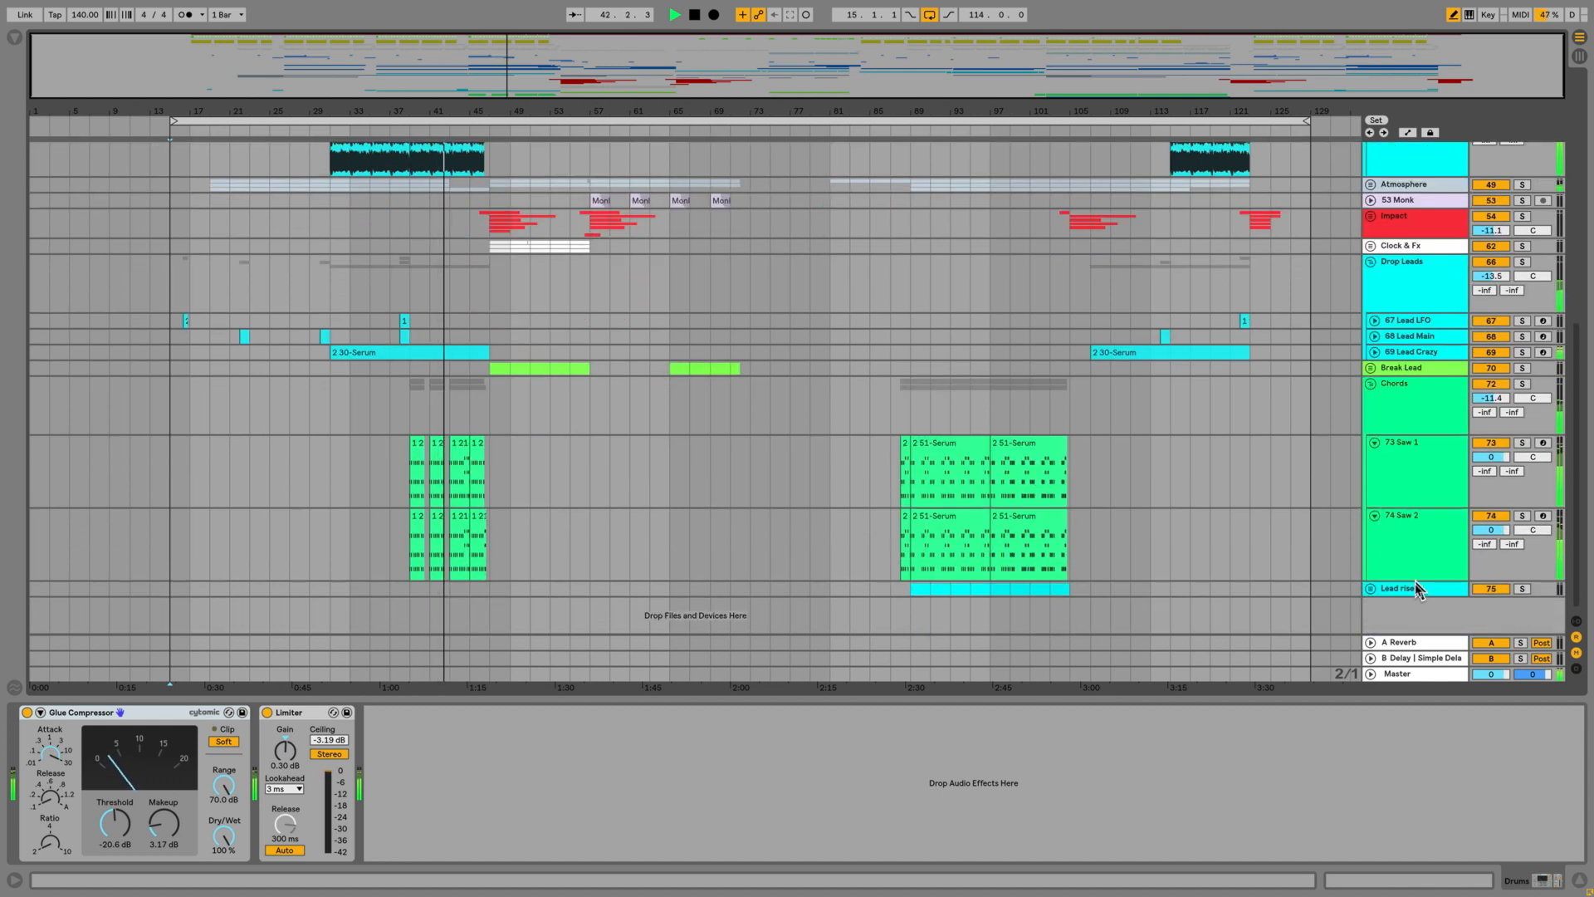
pyautogui.click(1415, 591)
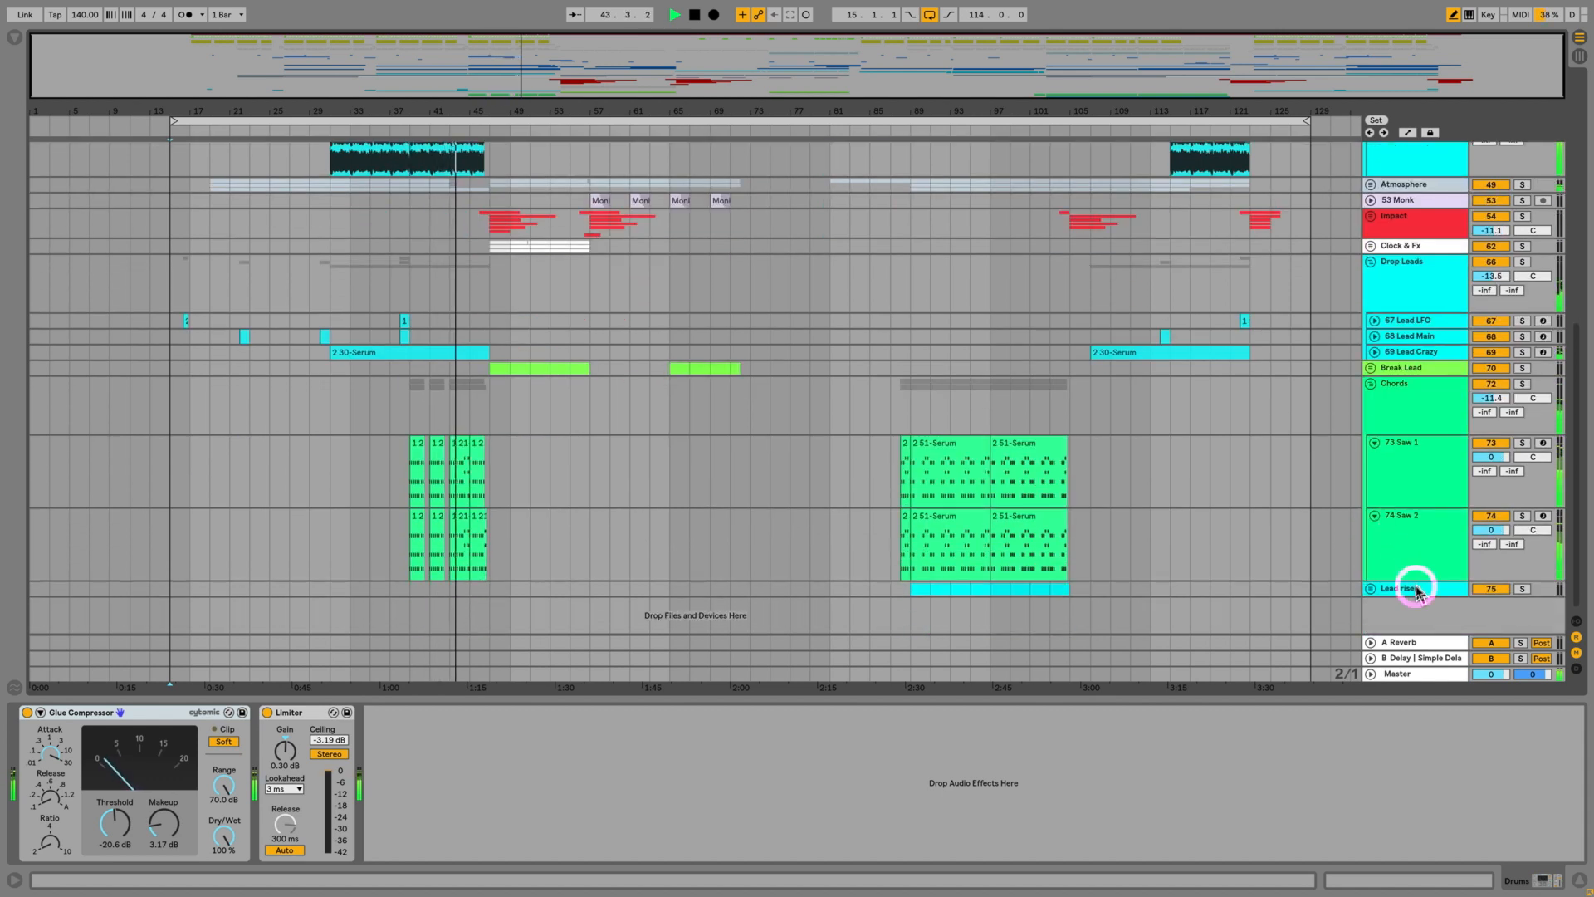
pyautogui.press('super+a')
pyautogui.click(1372, 590)
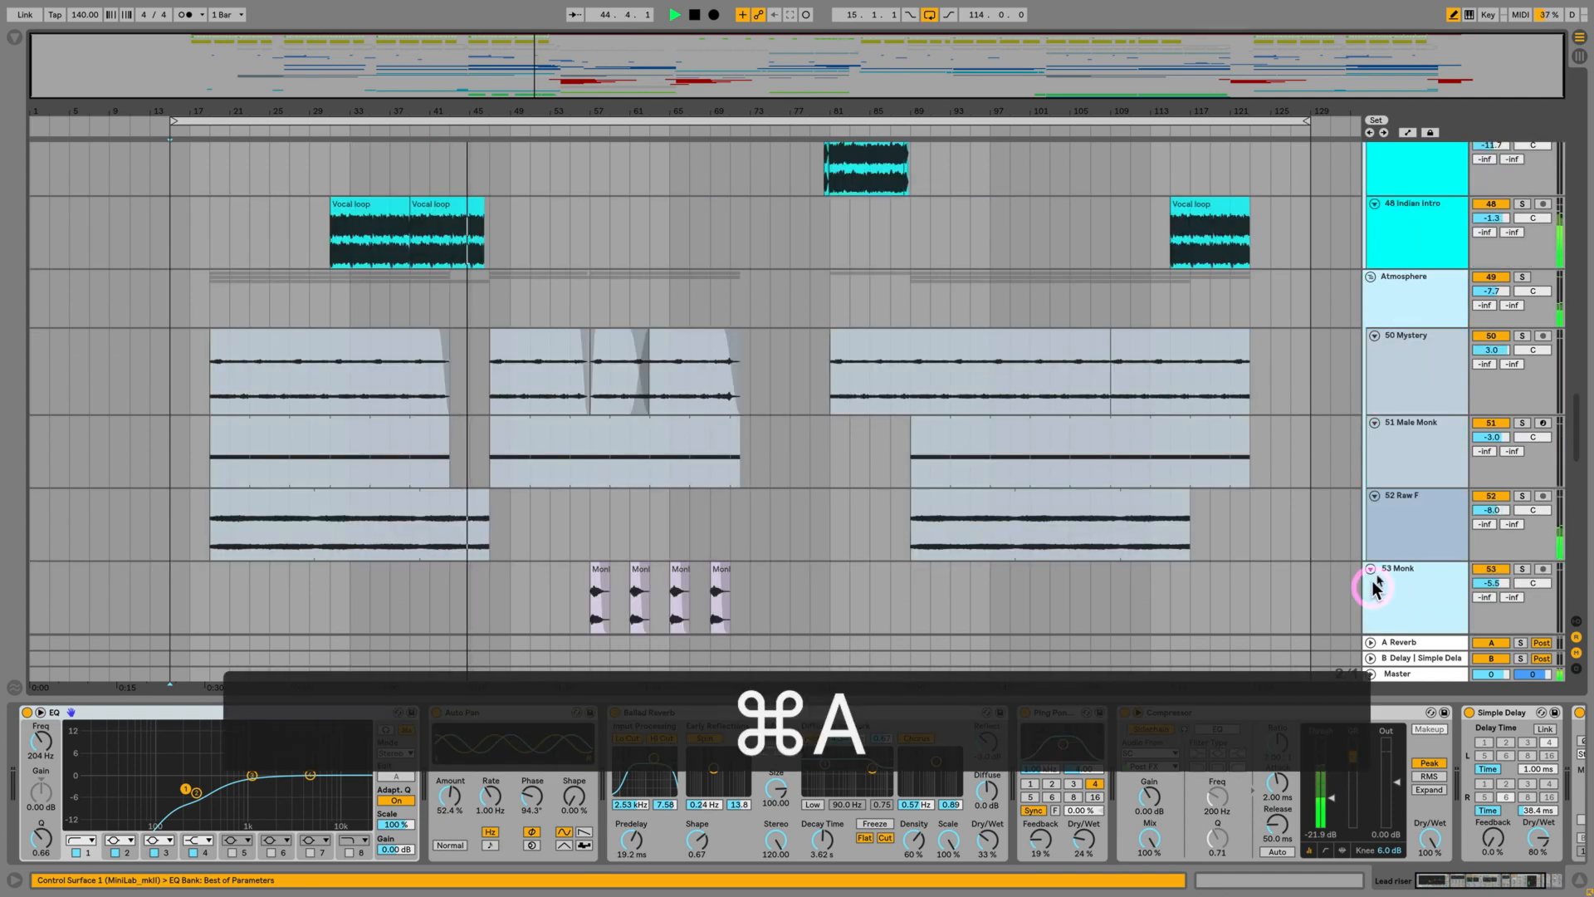
# Look through the unfolded tracks from Impact up to SC, then fold all tracks again
pyautogui.moveTo(1577, 448); pyautogui.dragTo(1577, 561)
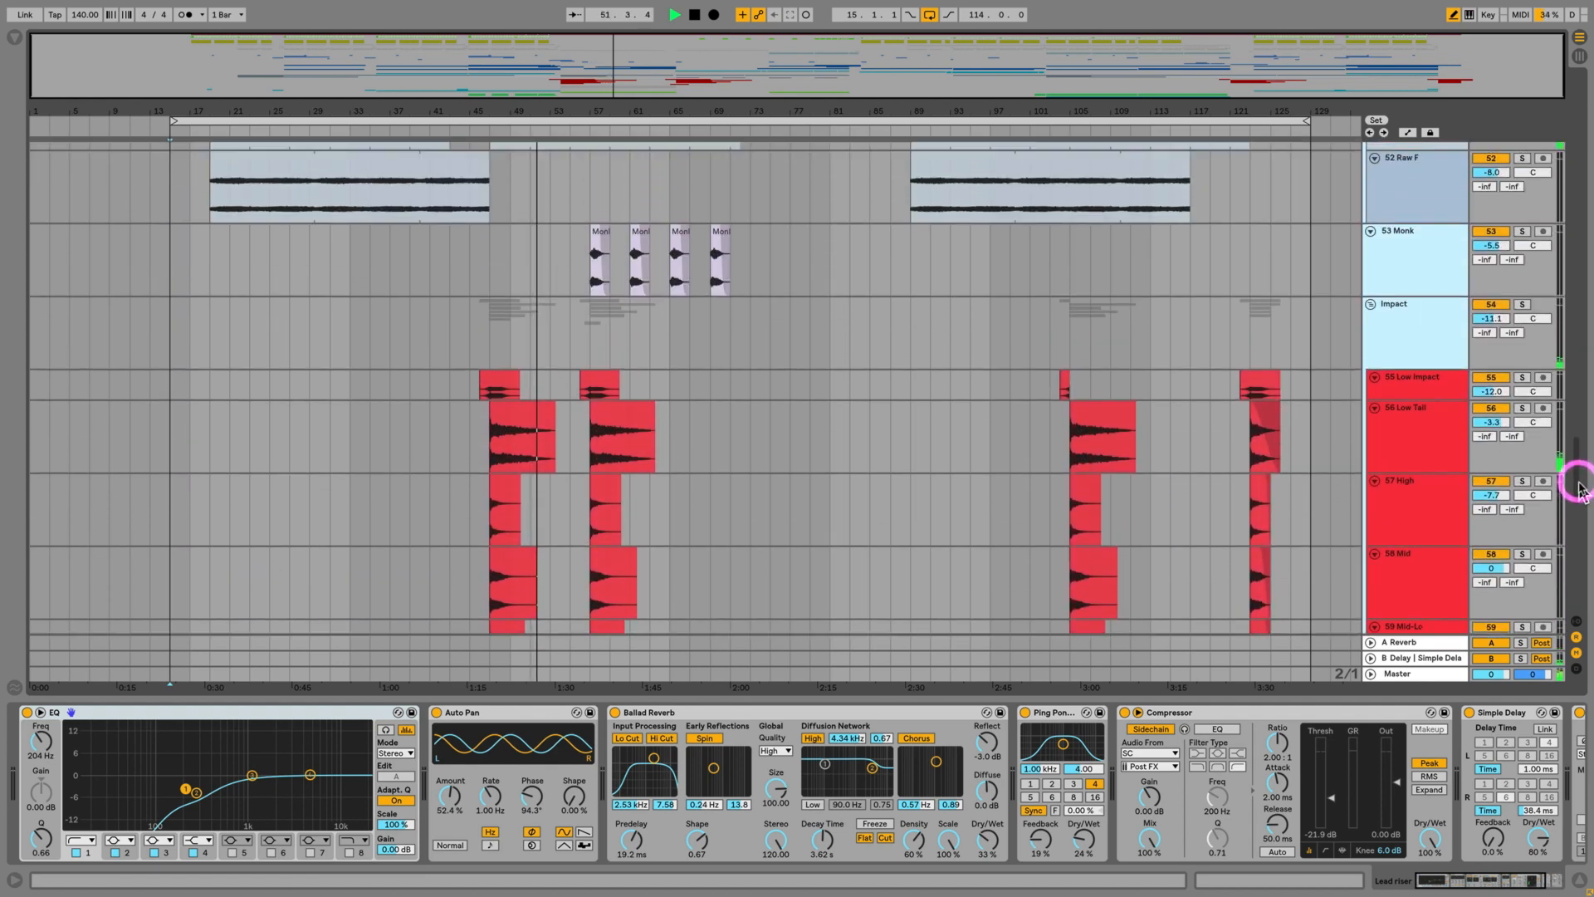
pyautogui.moveTo(1577, 490); pyautogui.dragTo(1558, 107)
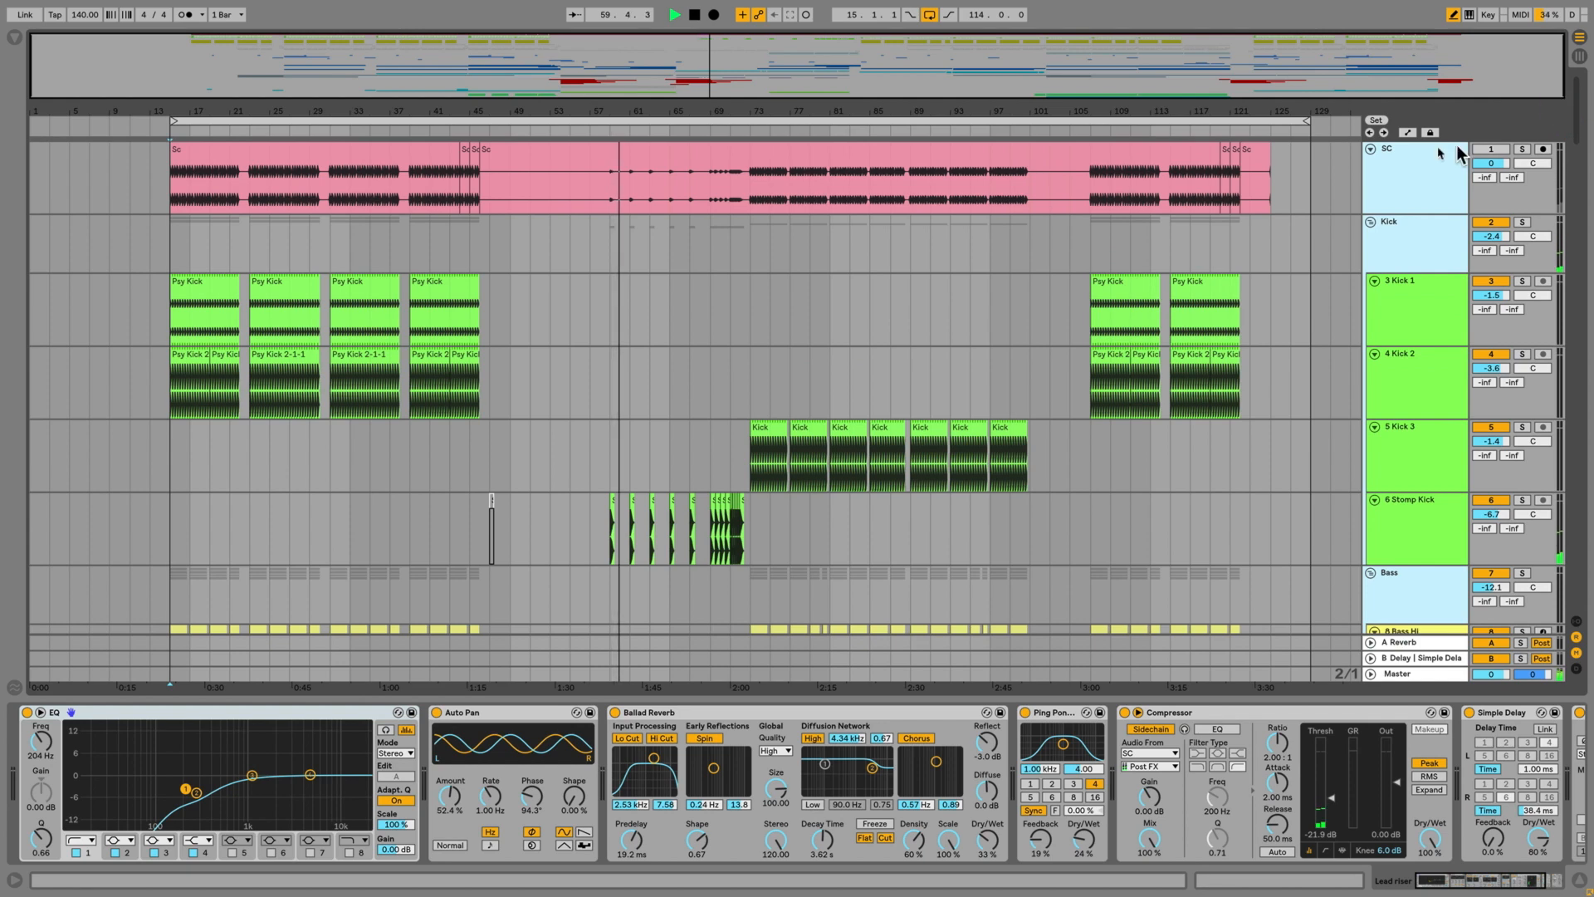
pyautogui.keyDown('alt'); pyautogui.click(1369, 149); pyautogui.keyUp('alt')
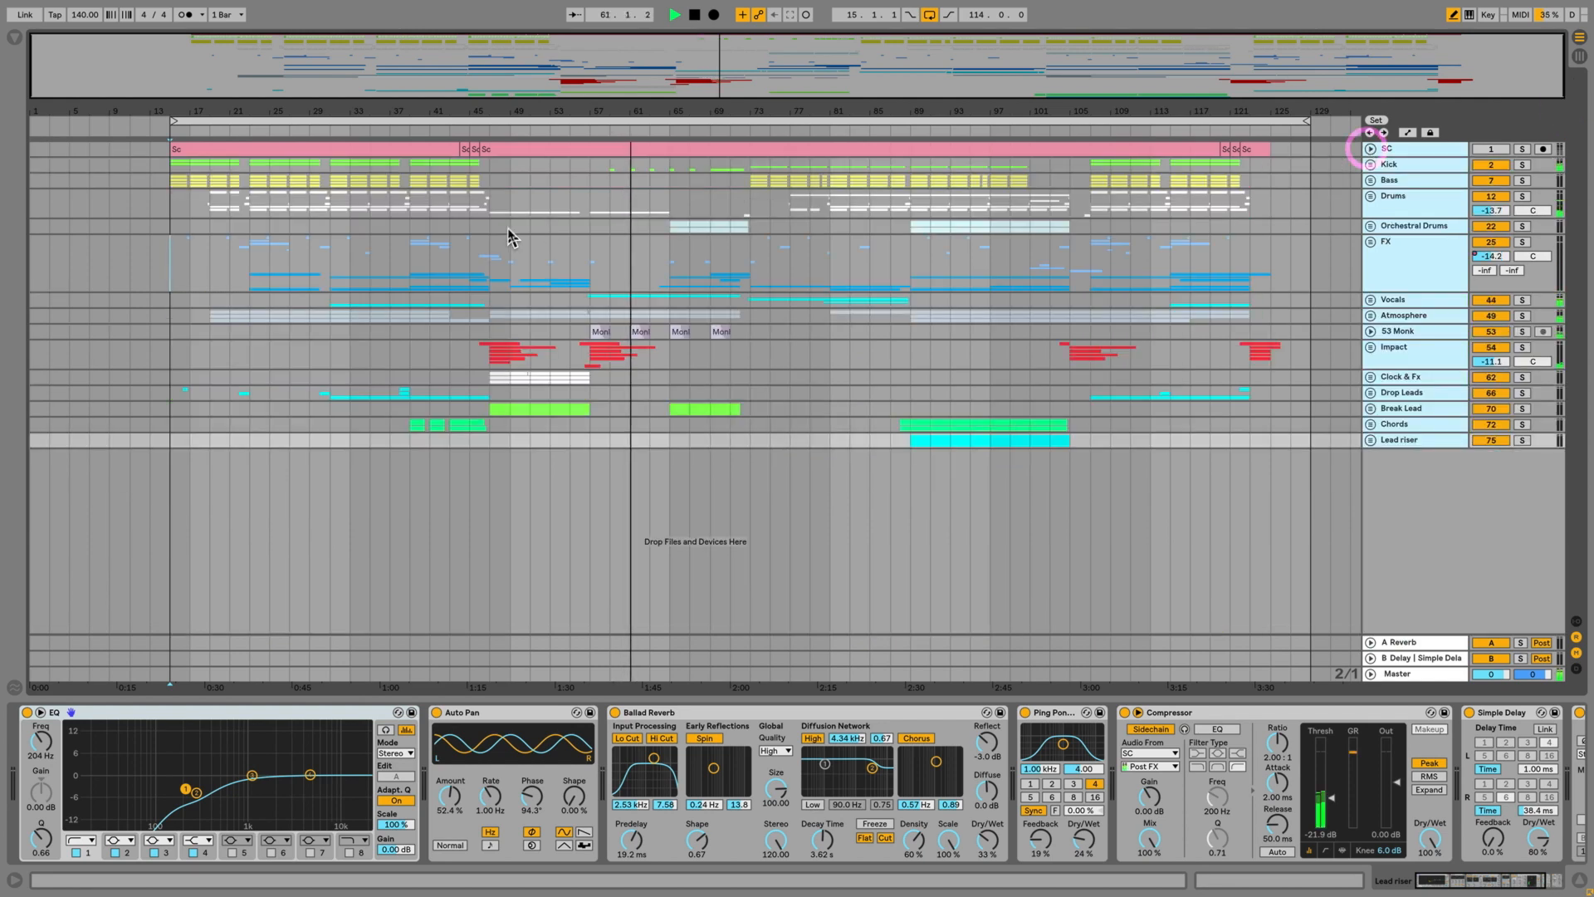
pyautogui.click(631, 253)
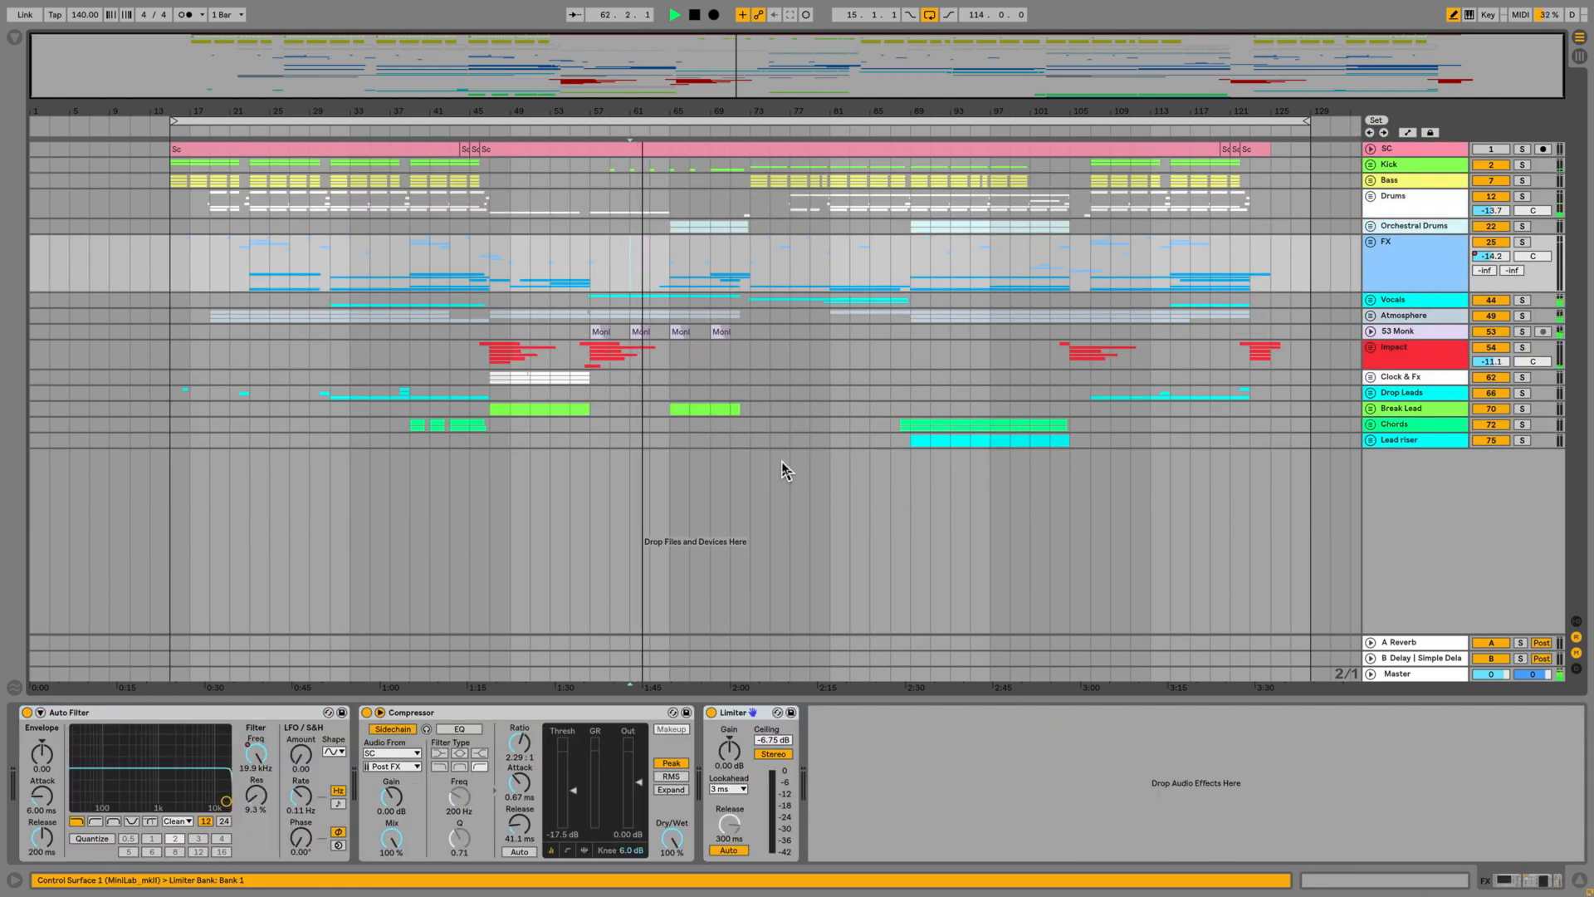
# Unfold the Vocals group to inspect its Indian vocal clips around bars 58 to 82, then fold it again
pyautogui.click(1370, 300)
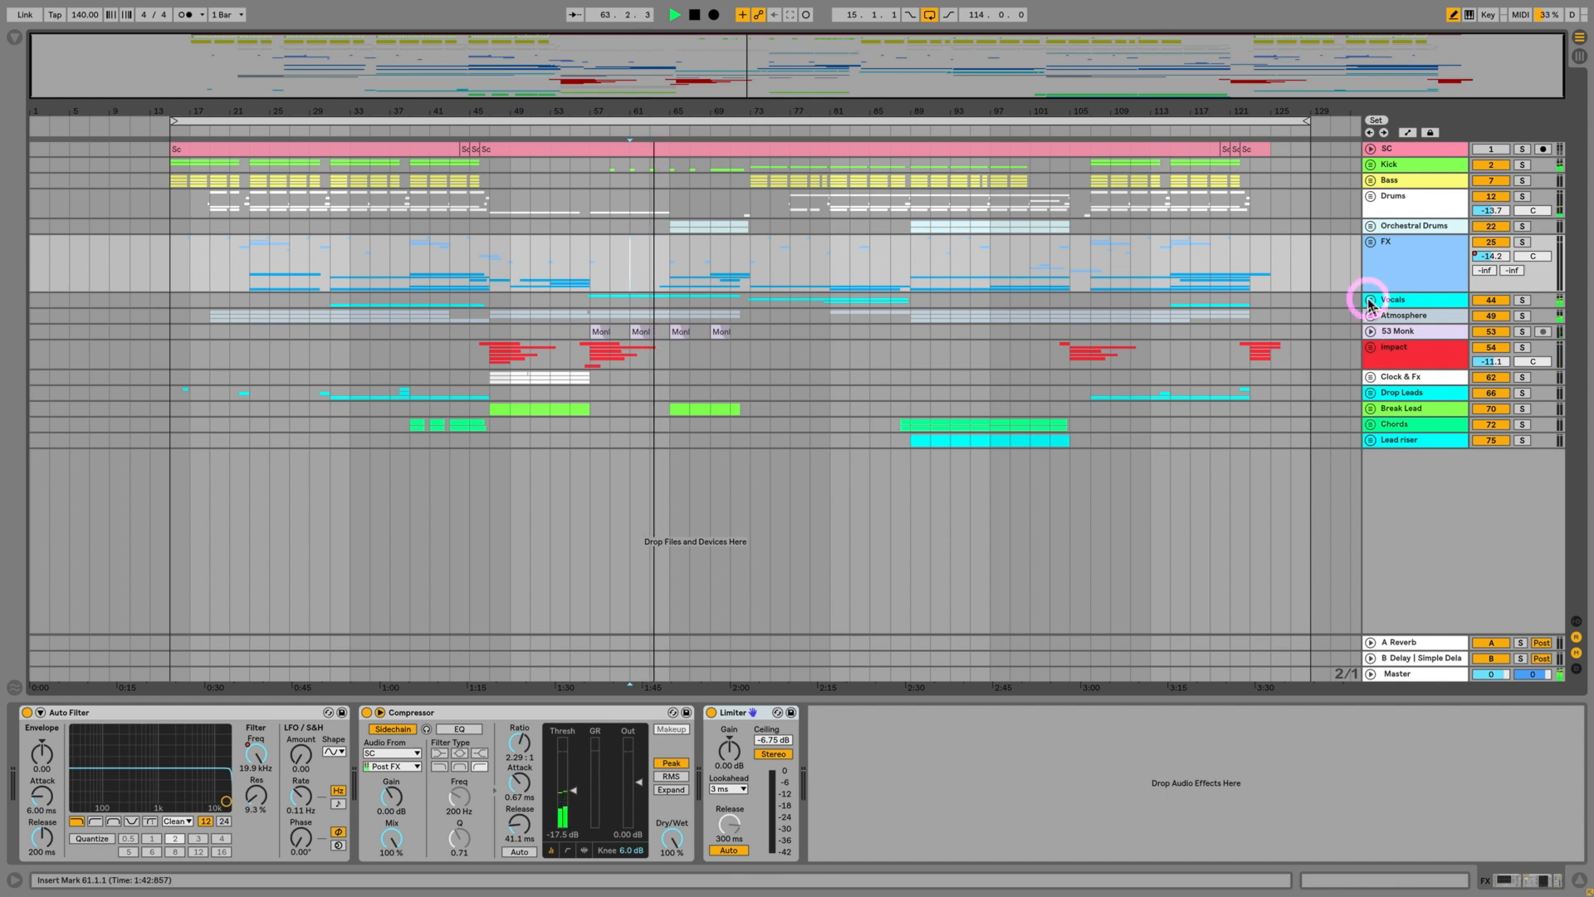
pyautogui.scroll(-2, 963, 473)
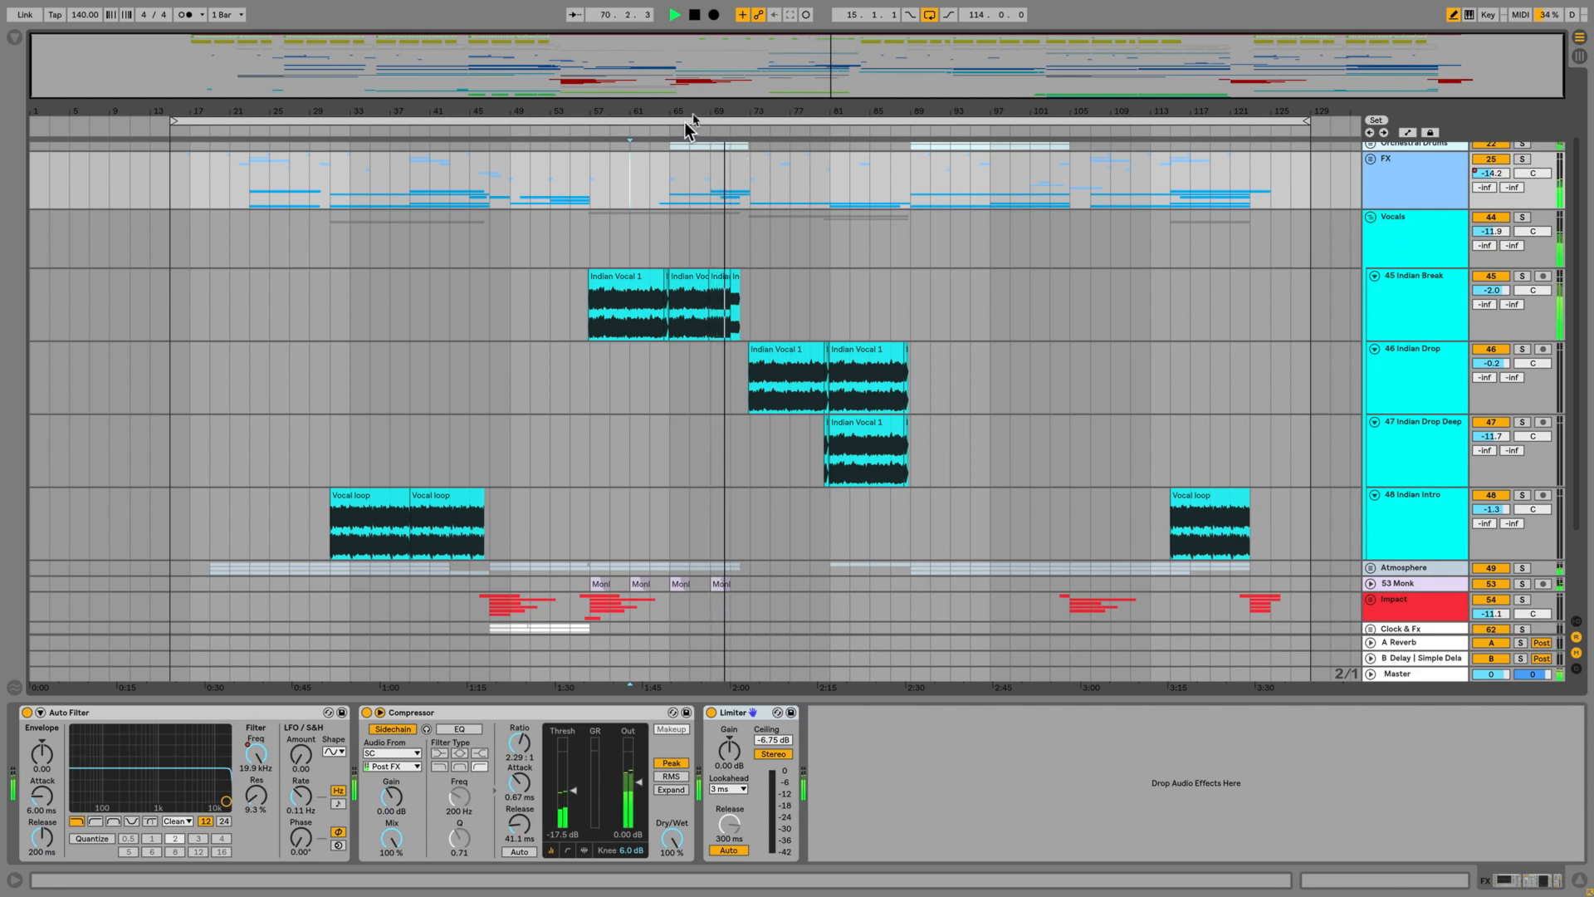
pyautogui.moveTo(711, 100)
pyautogui.mouseDown()
pyautogui.moveTo(727, 108)
pyautogui.moveTo(730, 79)
pyautogui.mouseUp()
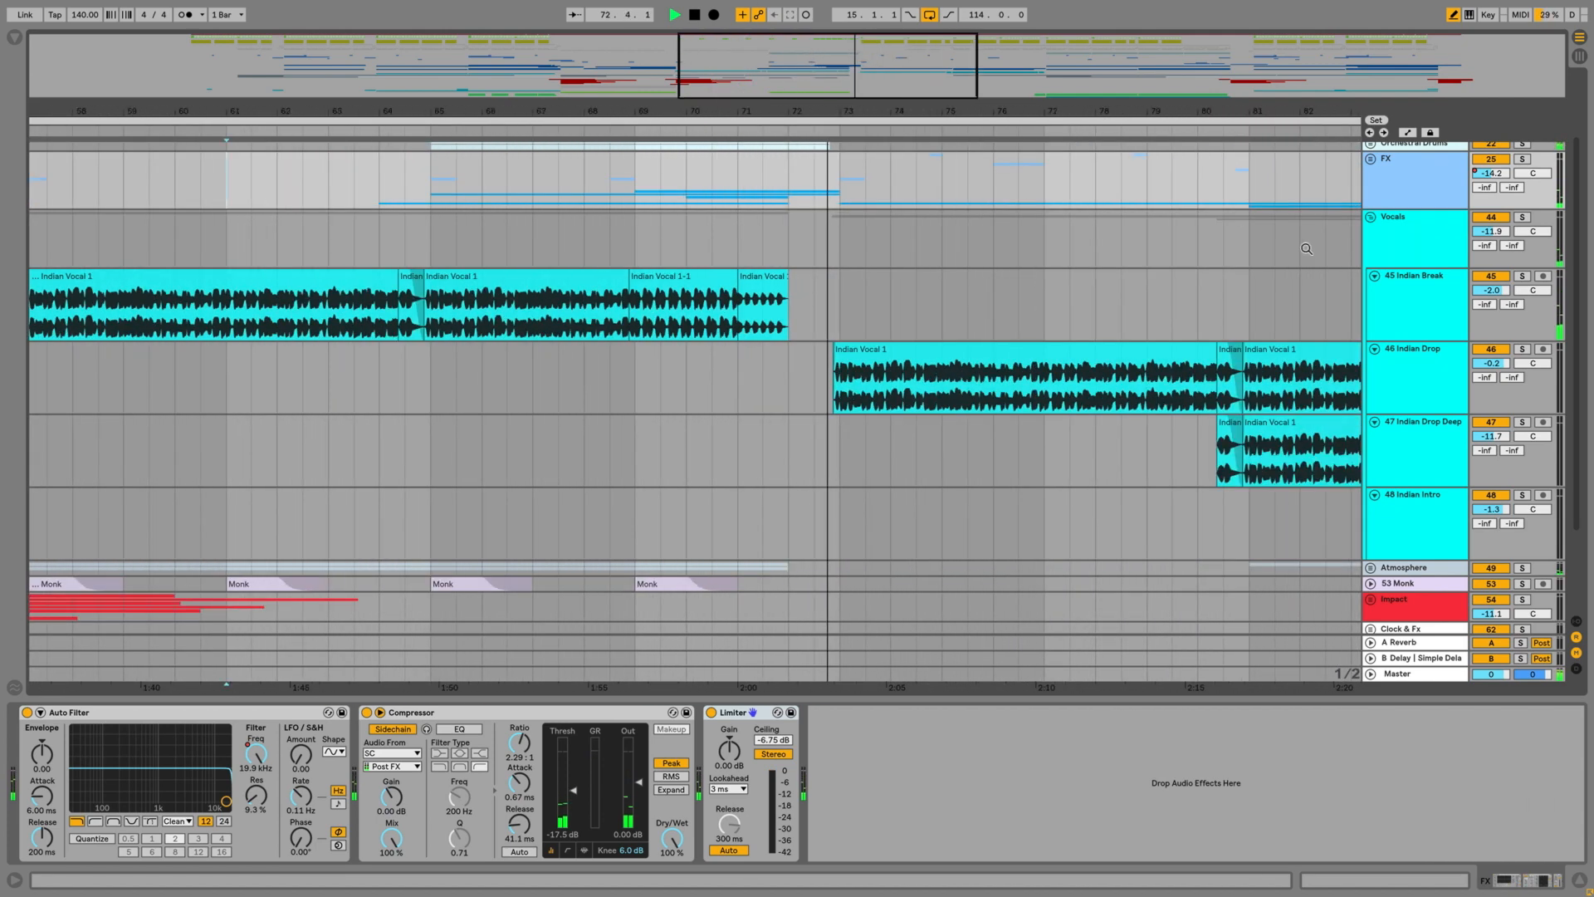
pyautogui.click(1369, 216)
pyautogui.click(1043, 106)
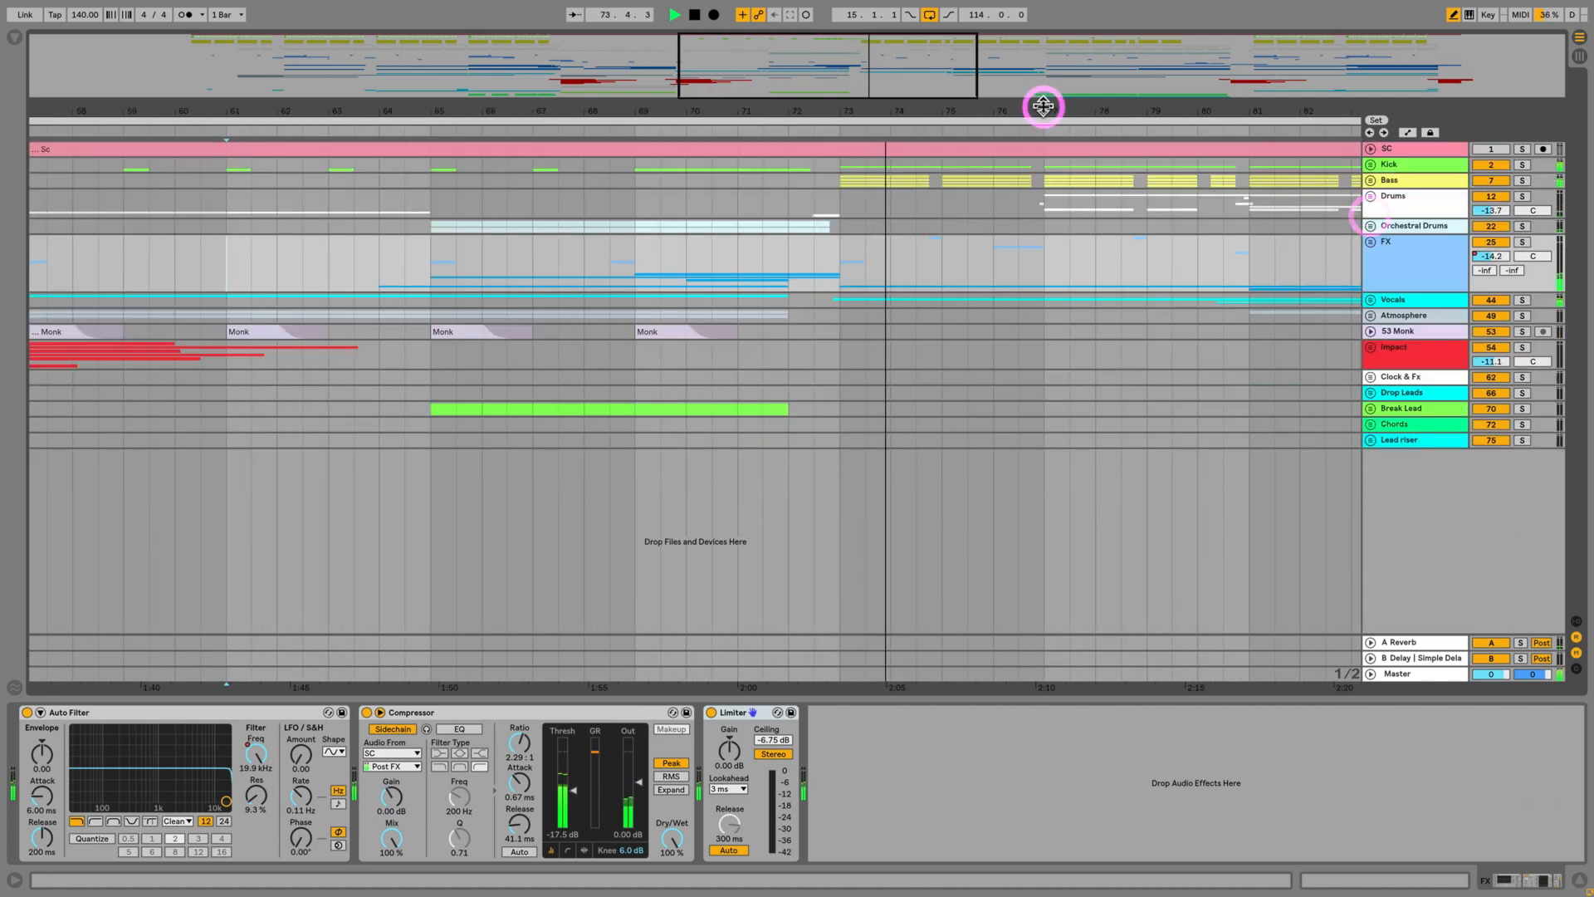
pyautogui.moveTo(1042, 105); pyautogui.dragTo(1042, 105)
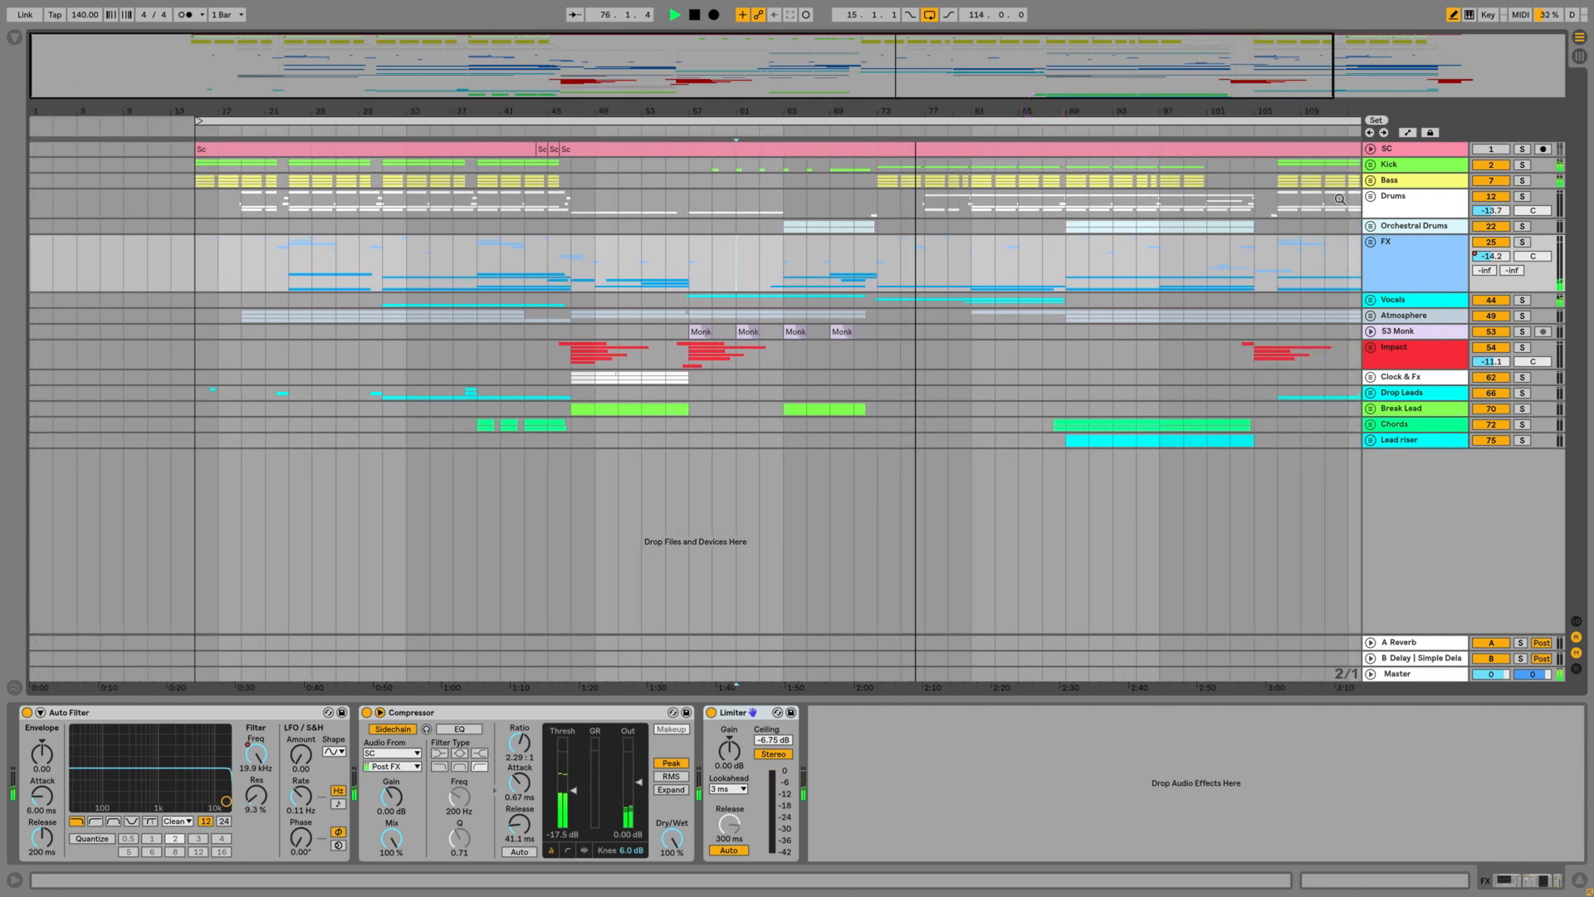
# Unfold the Bass group to inspect the clips of its Bass Hi, Mid and Low tracks
pyautogui.click(1370, 180)
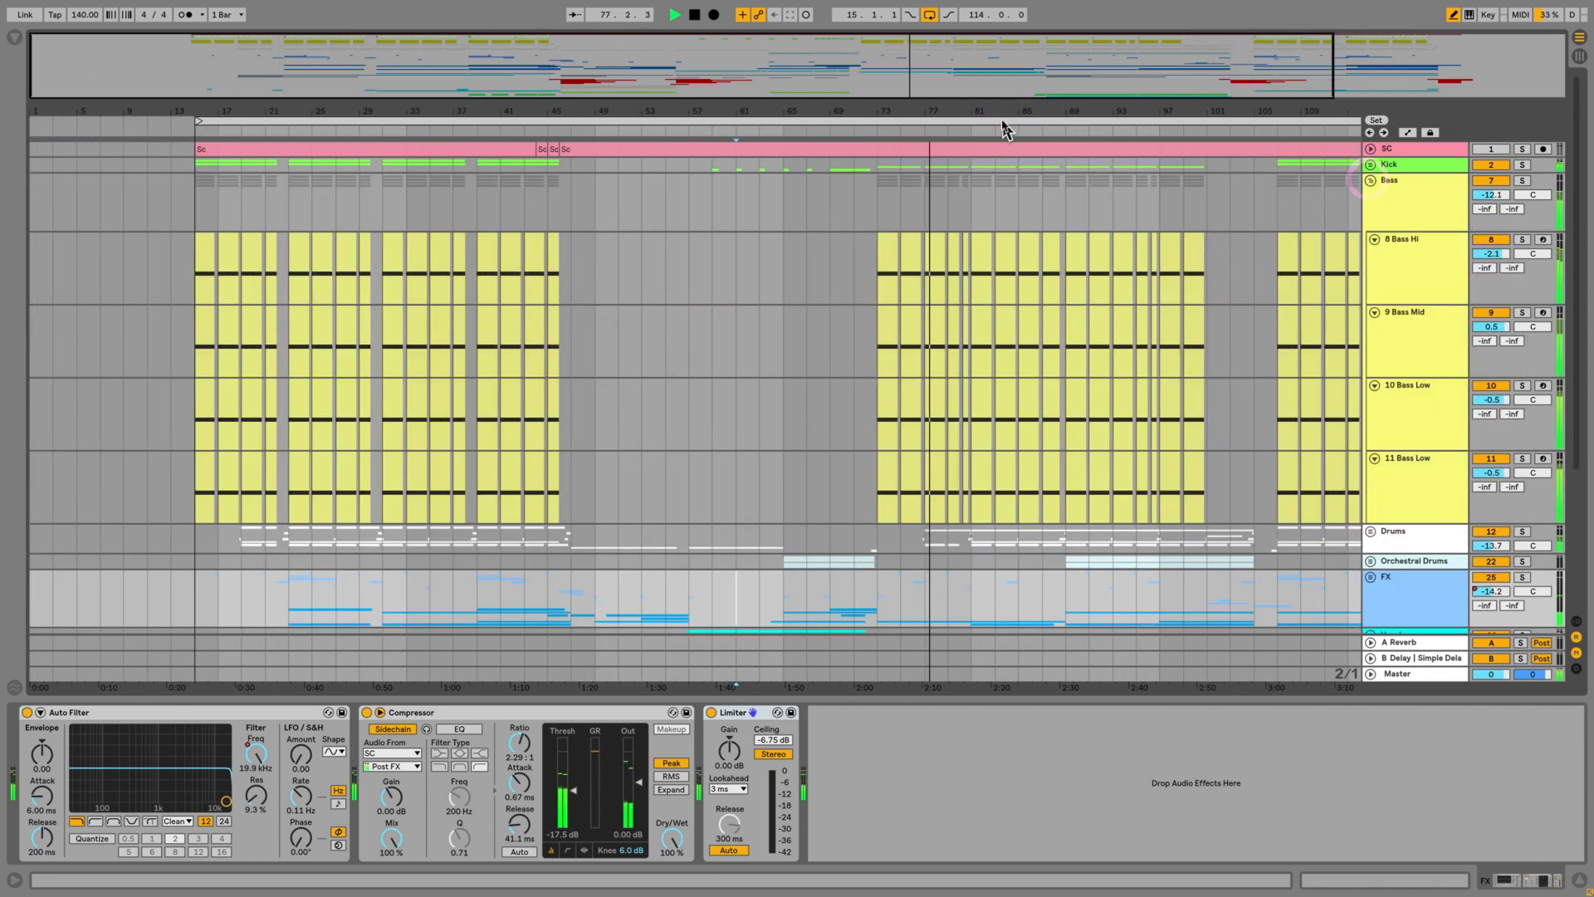
pyautogui.moveTo(996, 107); pyautogui.dragTo(997, 105)
pyautogui.click(1416, 338)
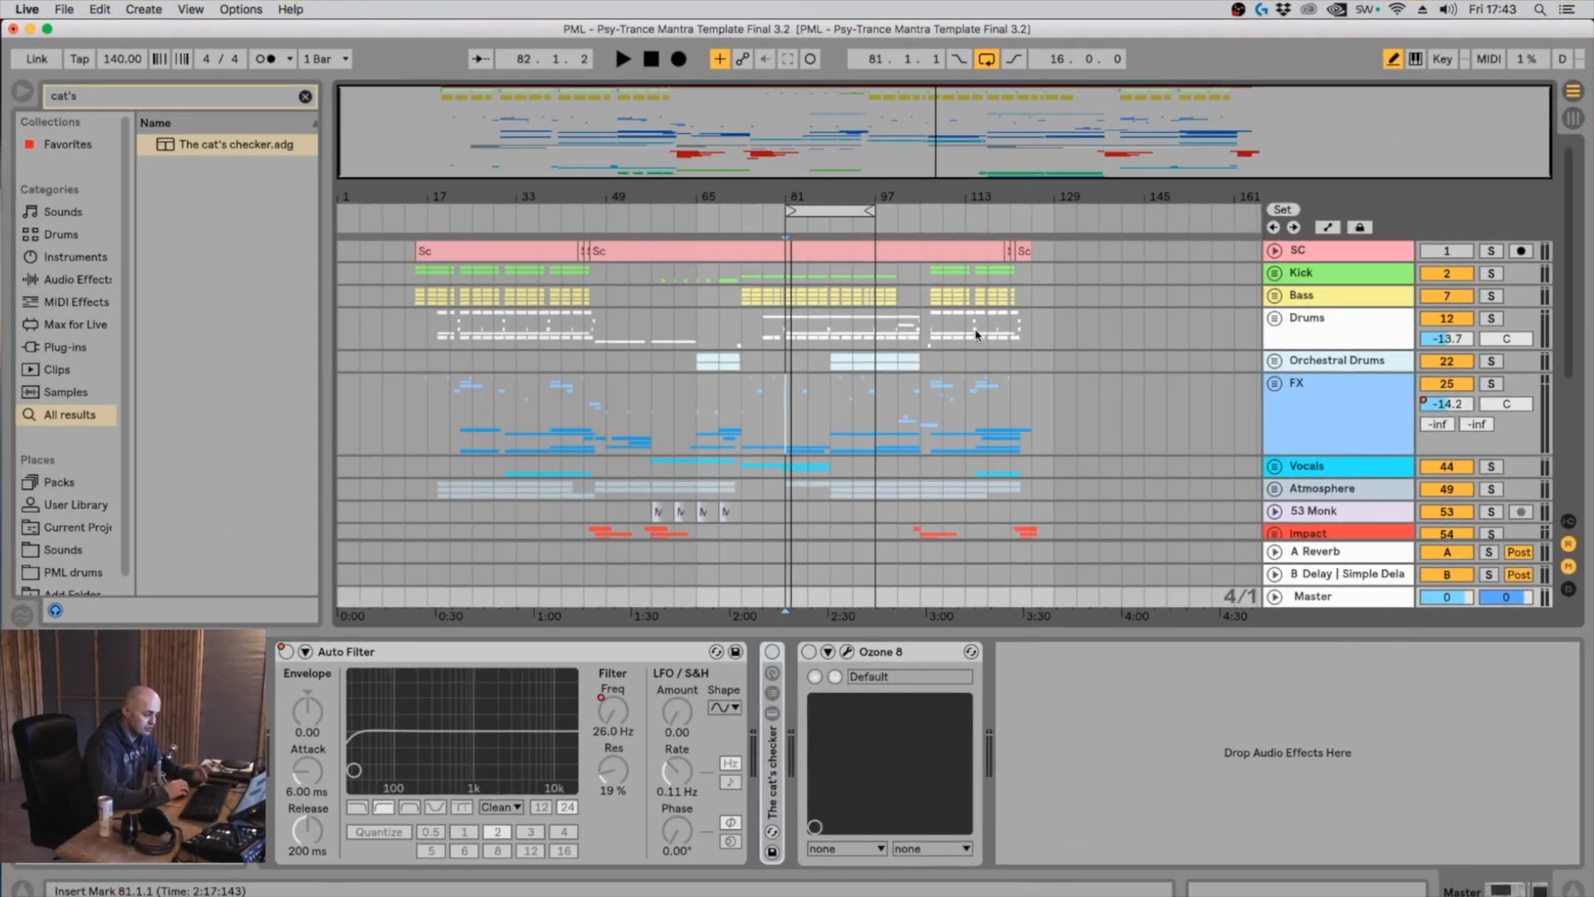
# Select the Master track to show its device chain
pyautogui.scroll(-5, 976, 334)
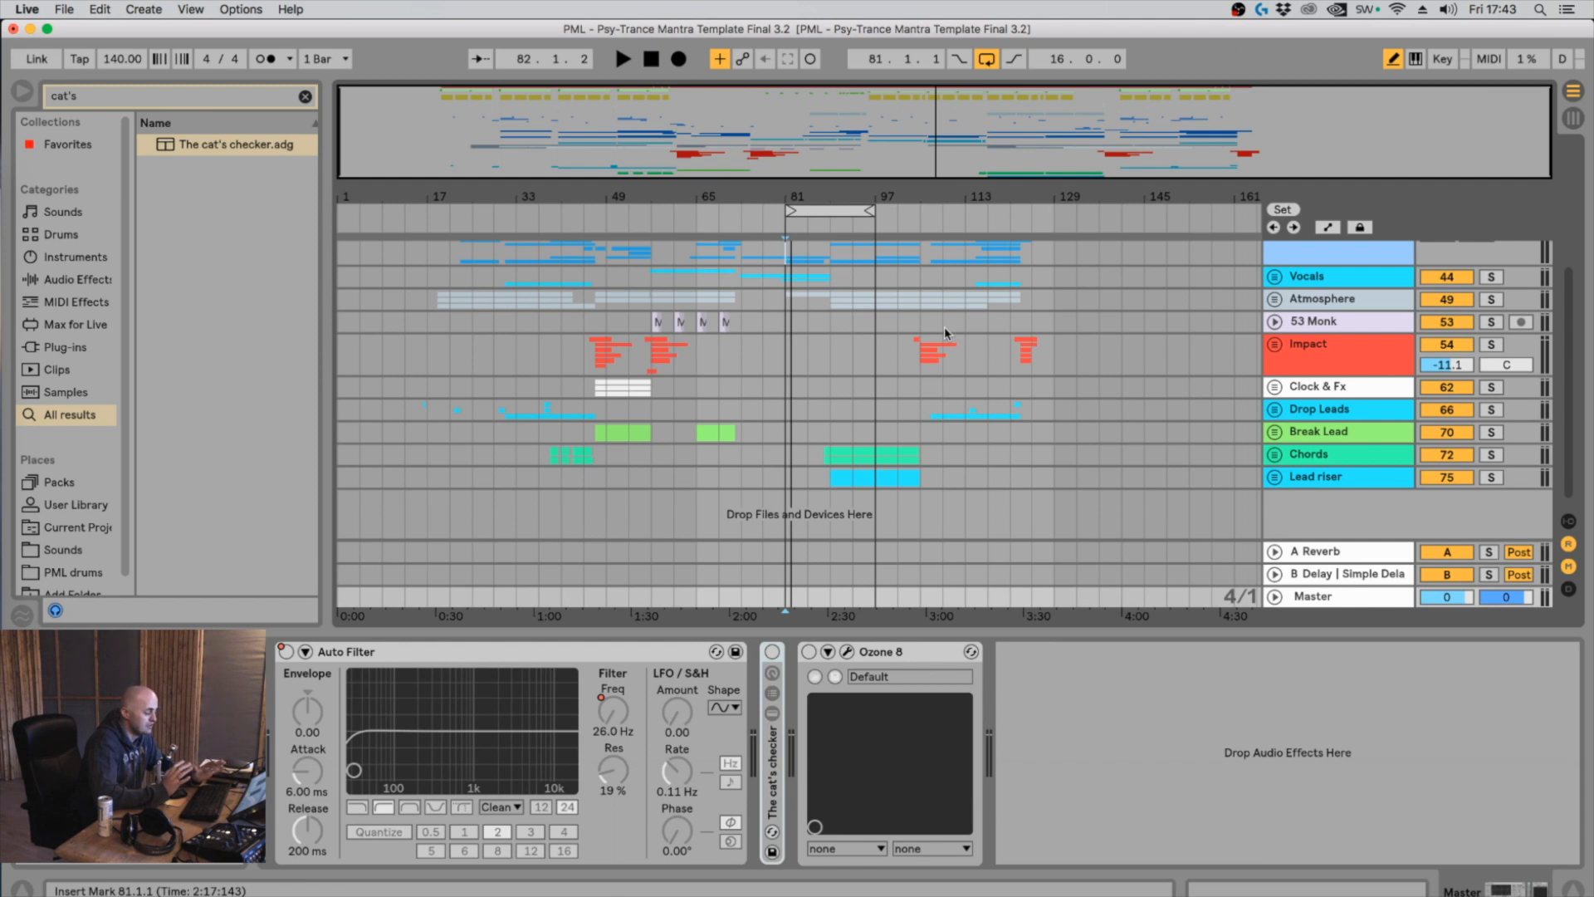
pyautogui.scroll(-1, 944, 326)
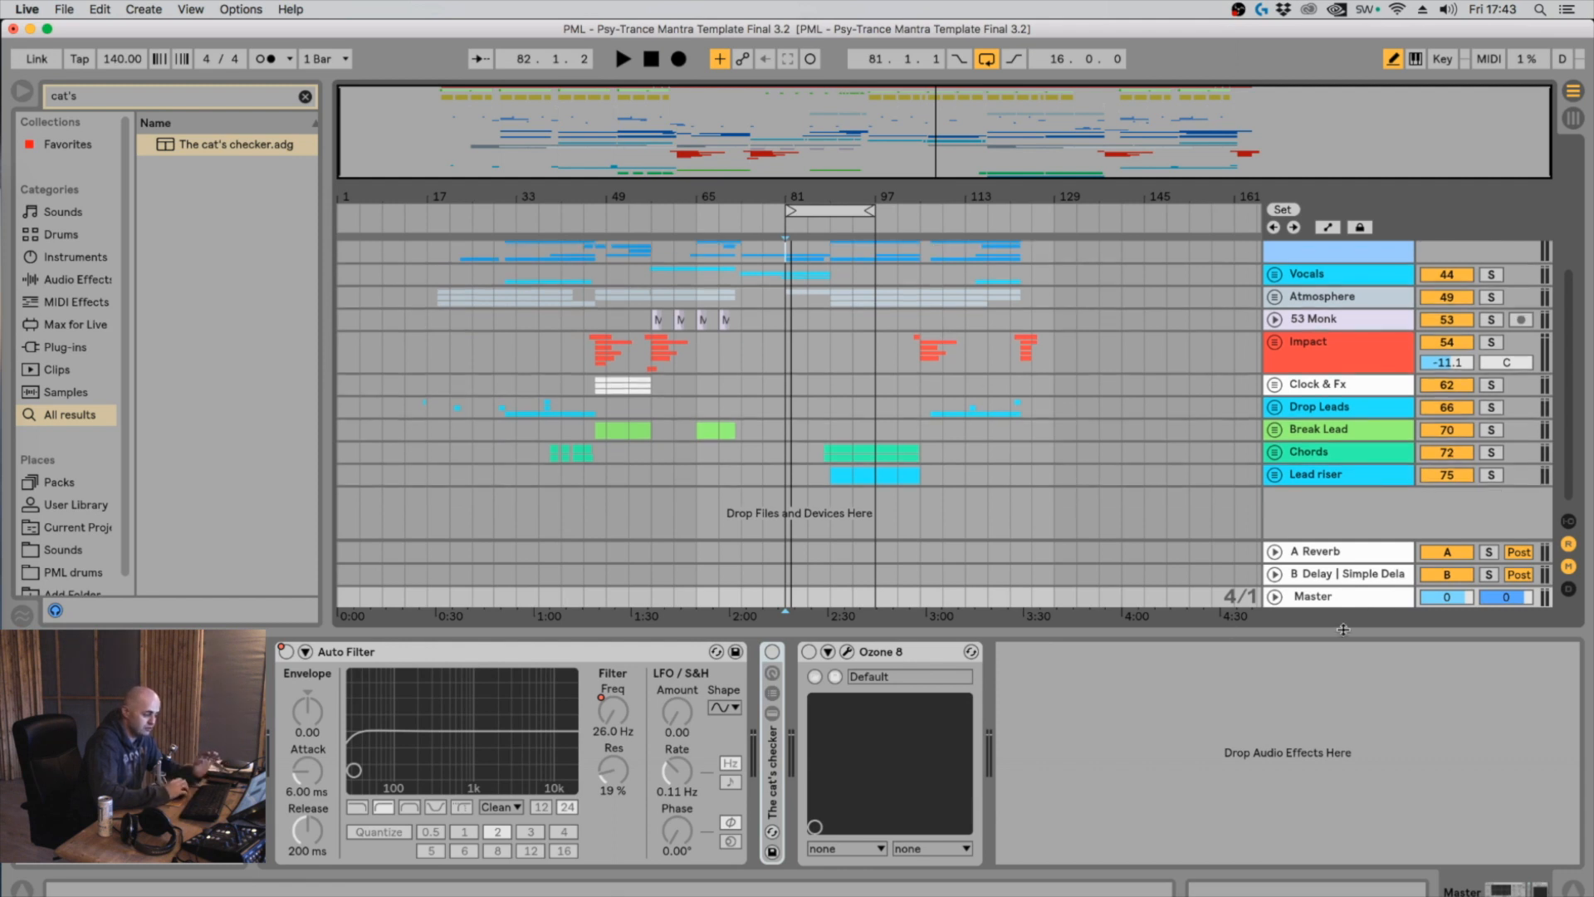
pyautogui.click(1331, 597)
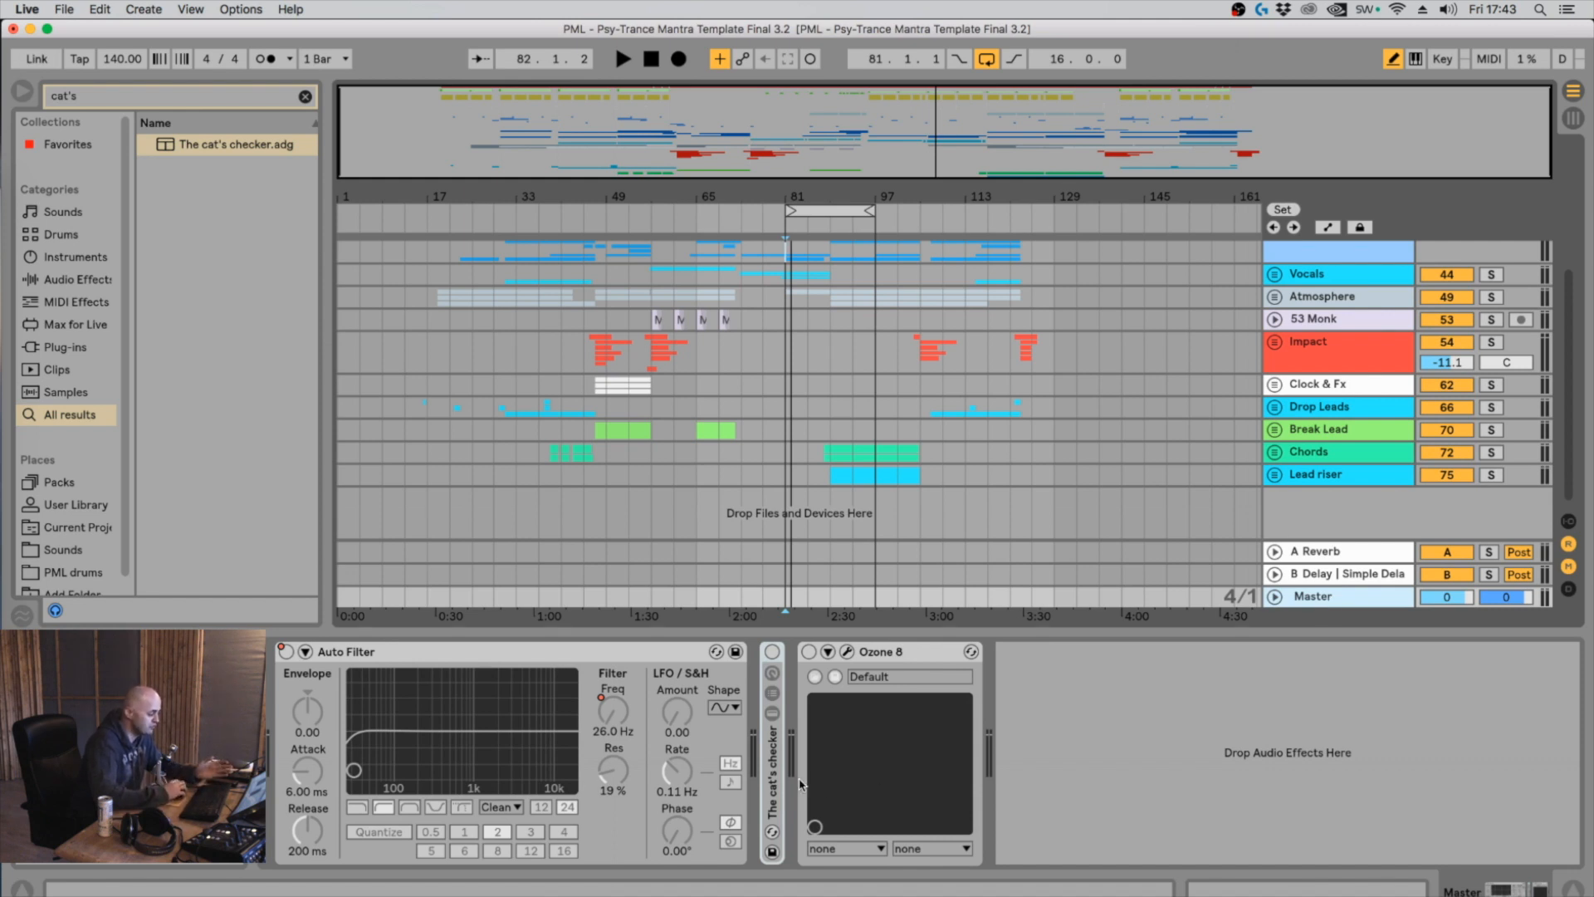
# Clear the browser search and select bars 81 to 97 on the Impact track
pyautogui.click(305, 97)
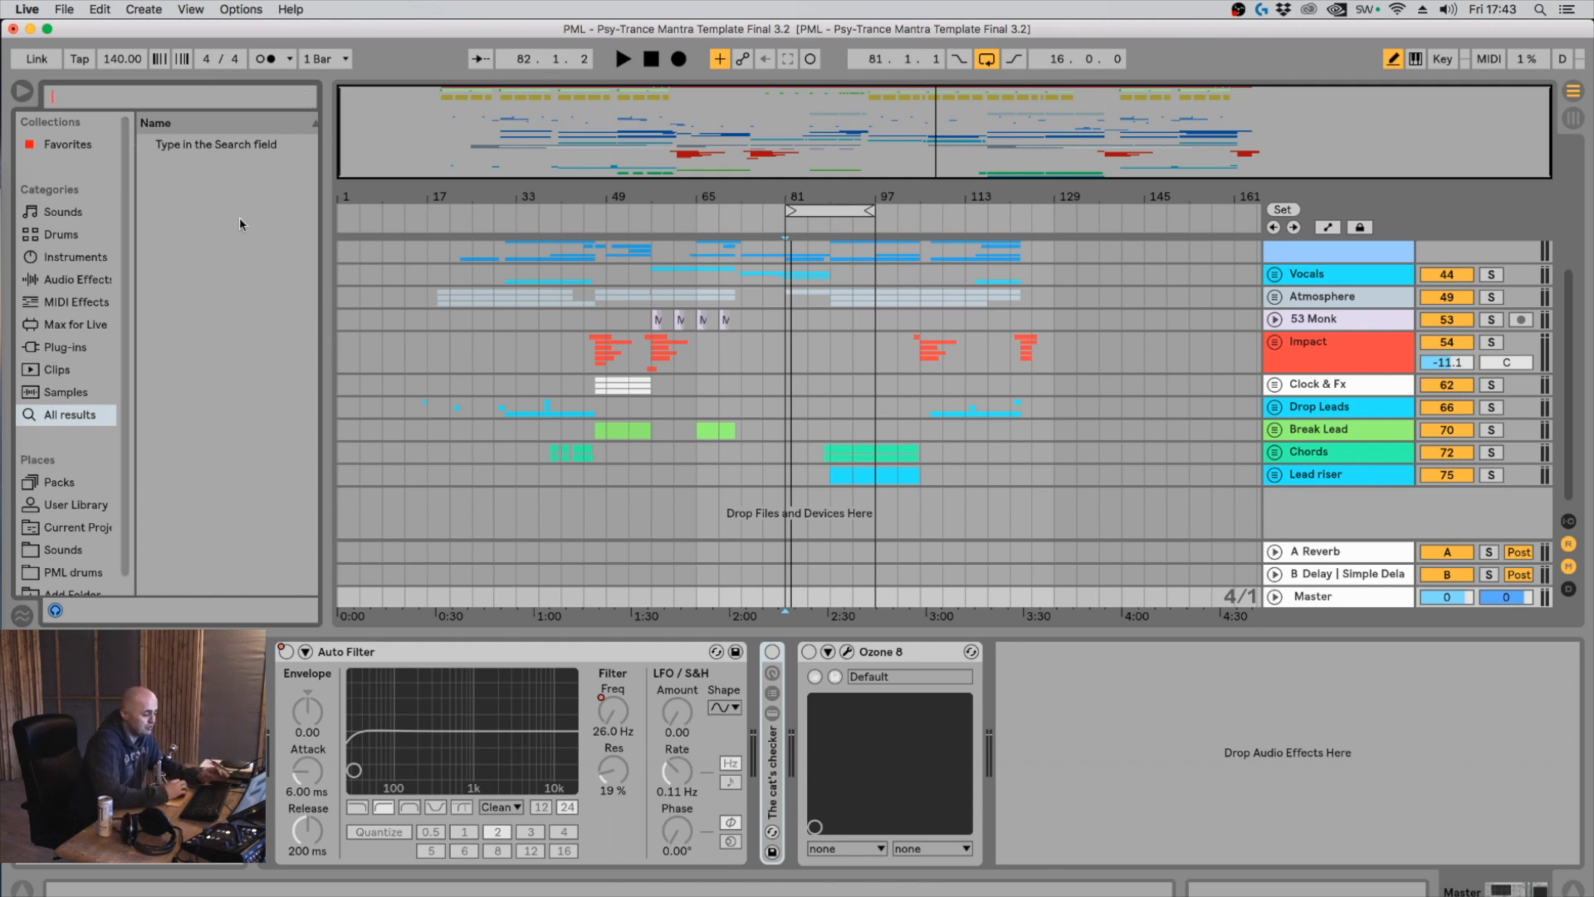
pyautogui.click(886, 659)
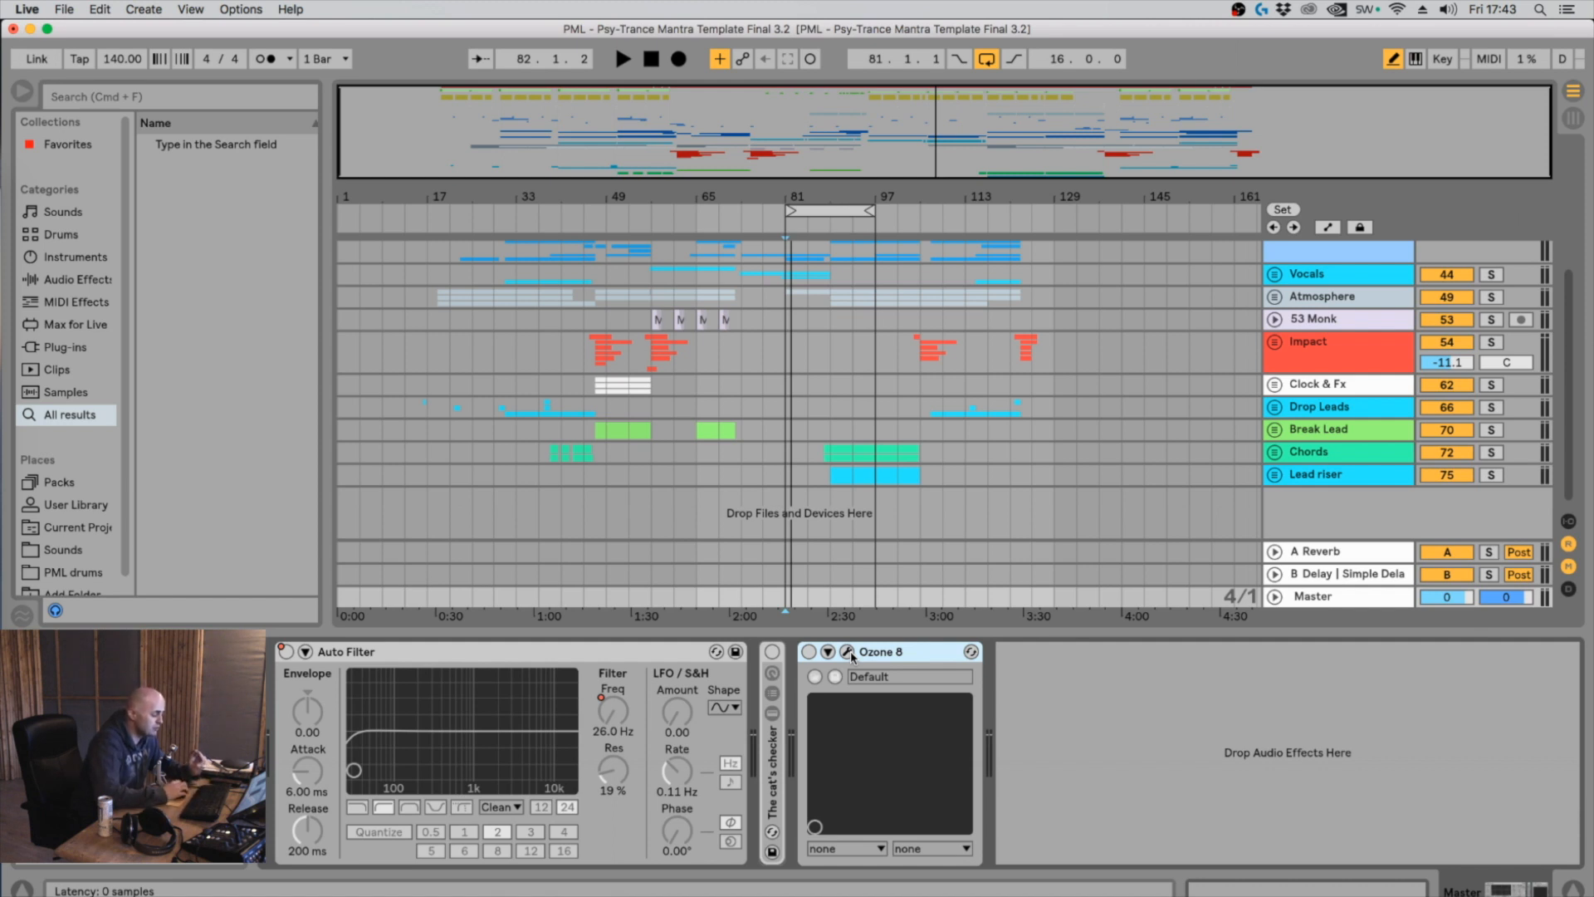
pyautogui.click(767, 756)
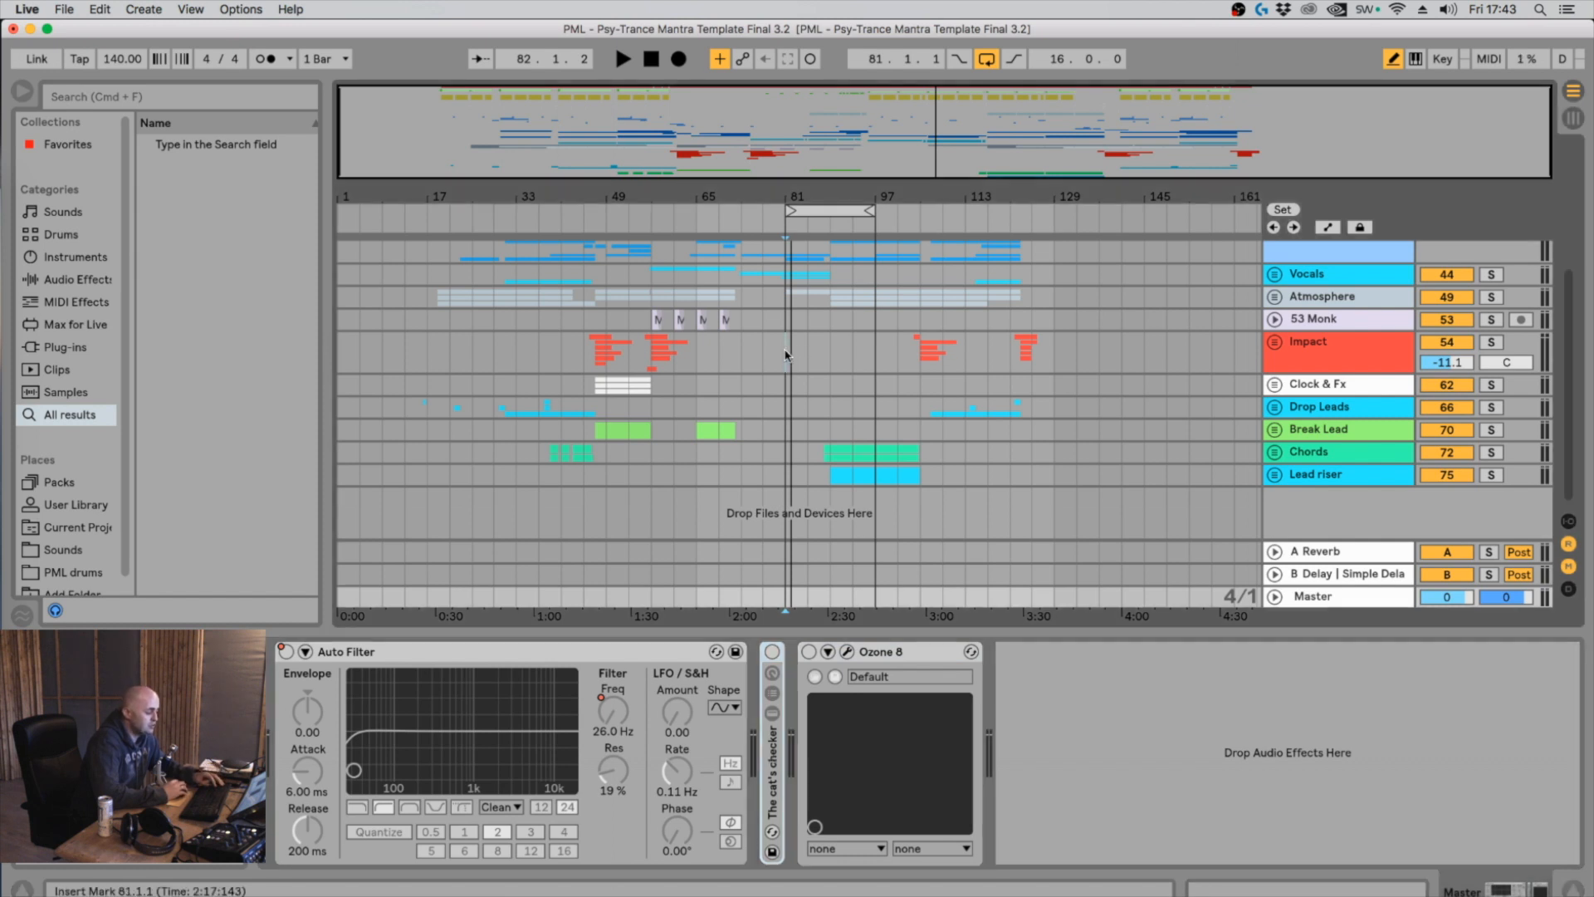
pyautogui.moveTo(793, 352); pyautogui.dragTo(872, 363)
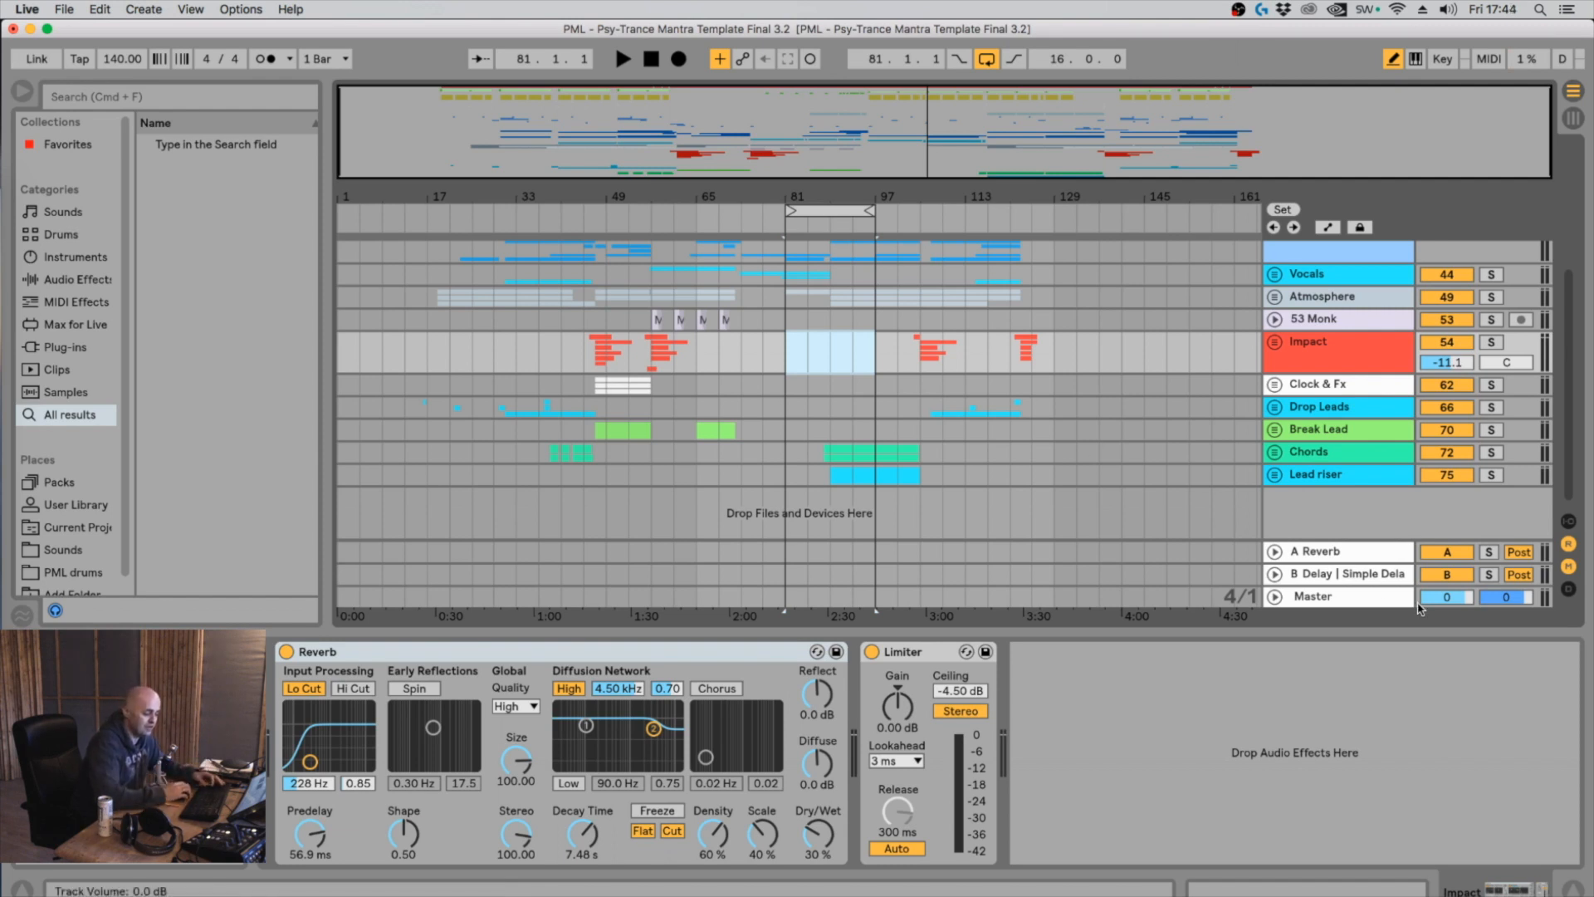
# Unfold The cat's checker rack on the Master track and show the devices inside its chain
pyautogui.click(1325, 598)
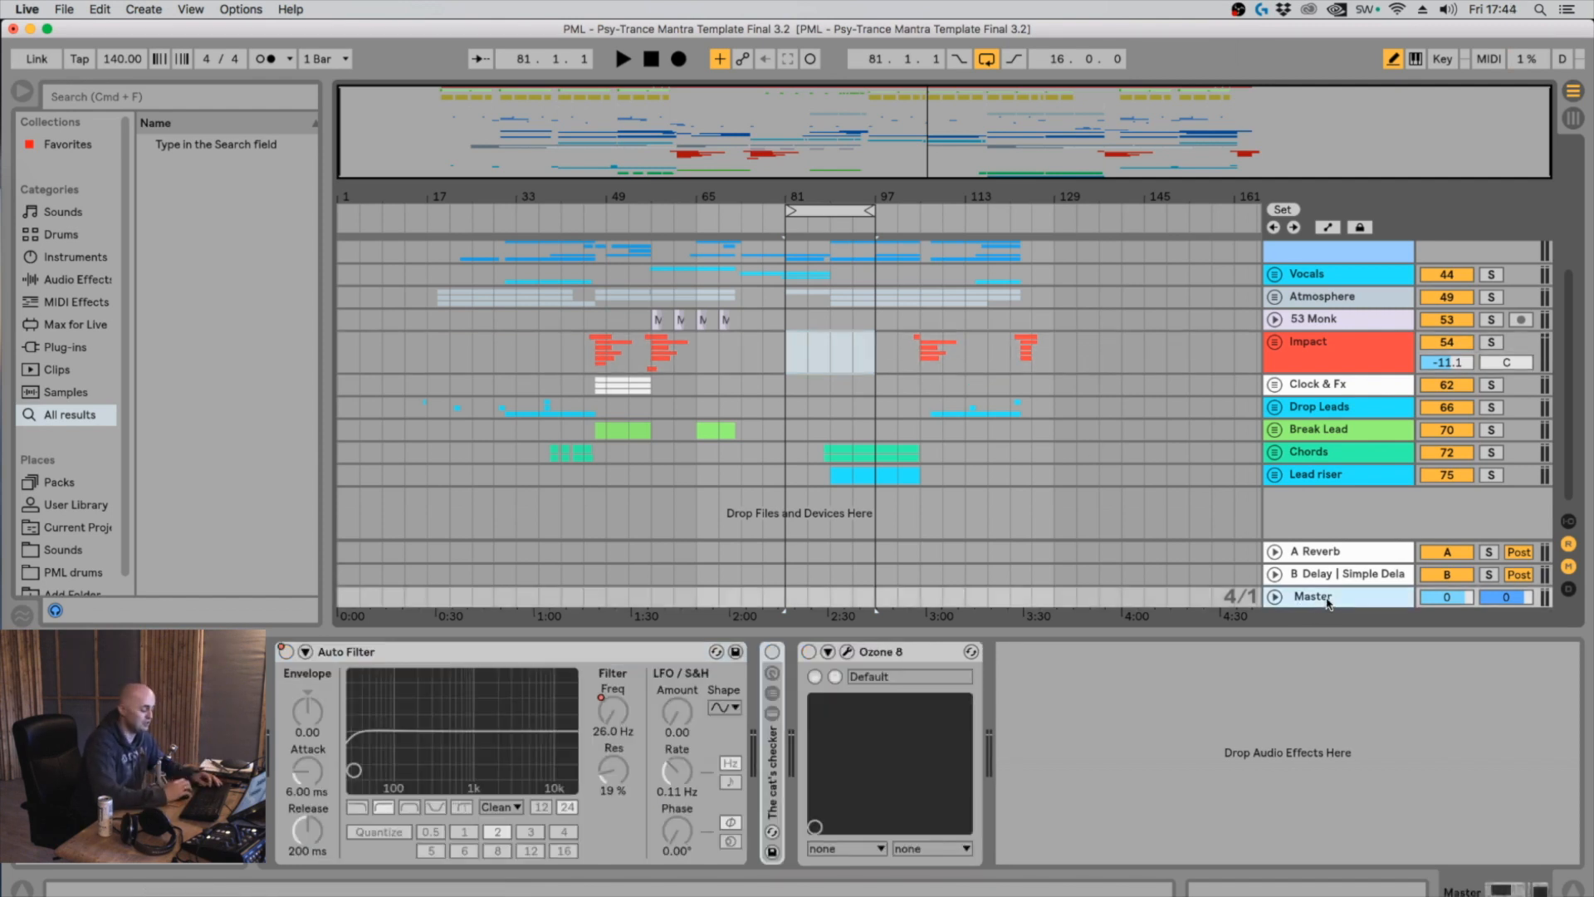
pyautogui.doubleClick(777, 764)
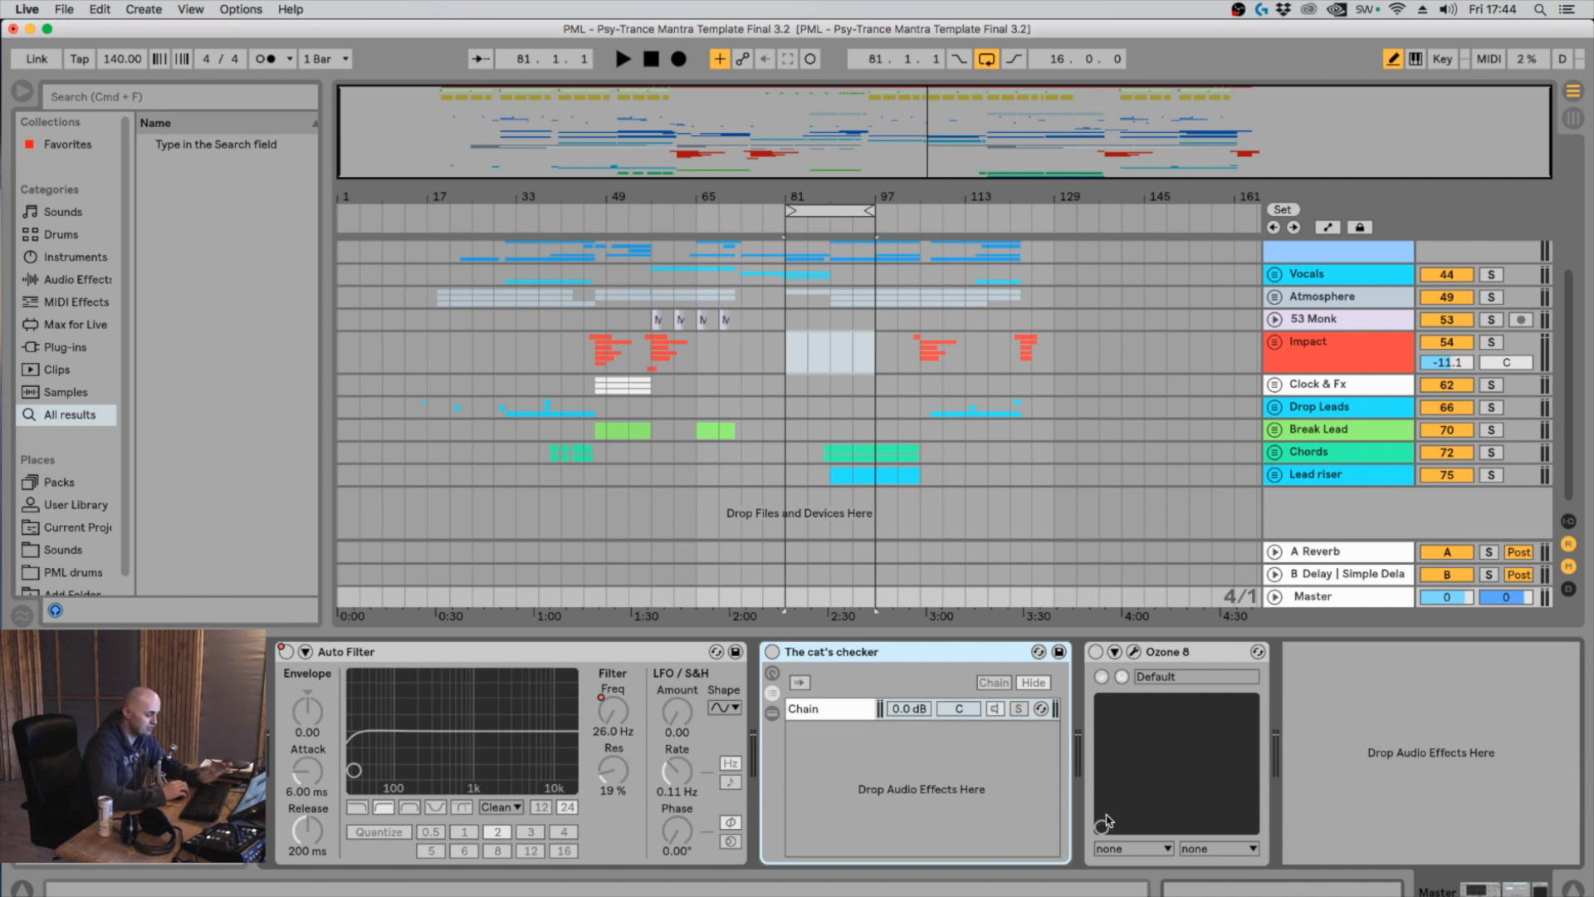
pyautogui.click(1174, 654)
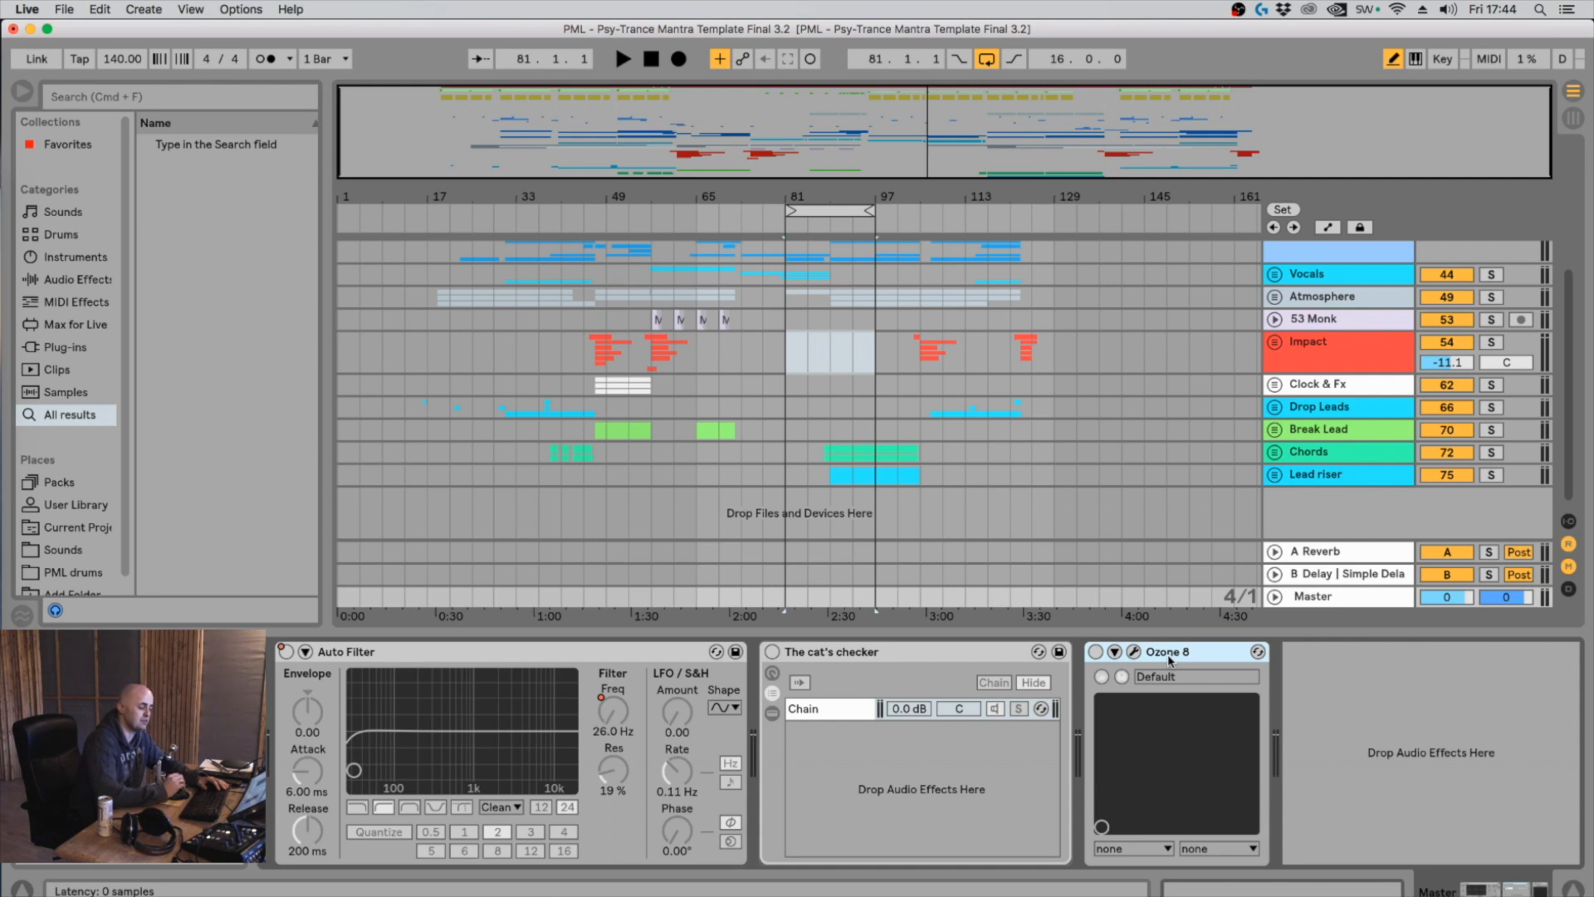
pyautogui.click(846, 660)
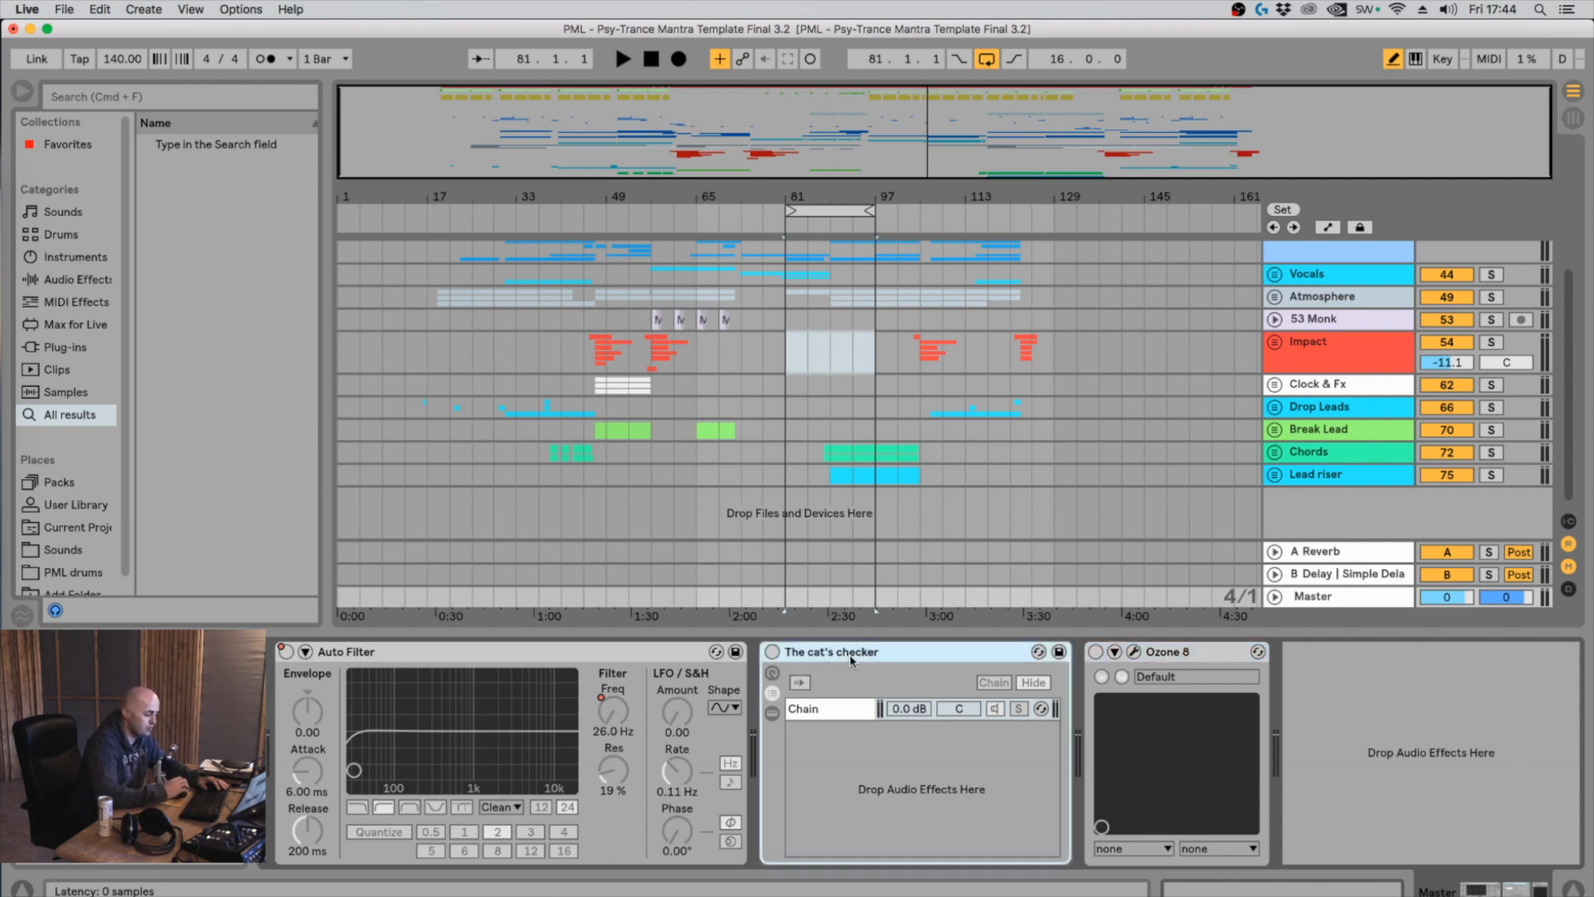
pyautogui.click(774, 714)
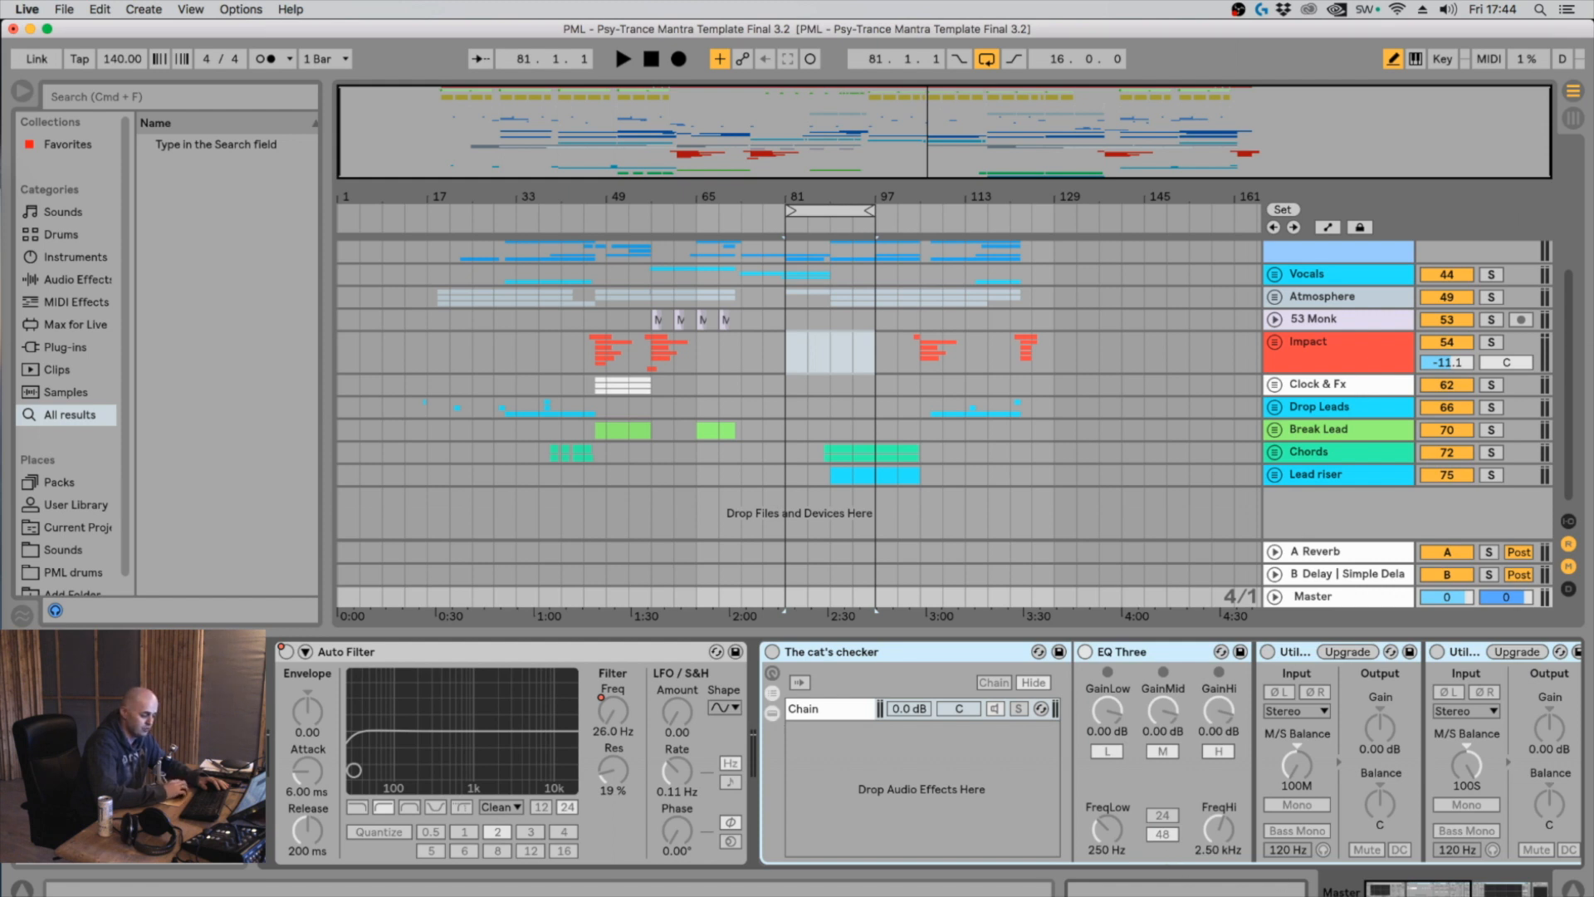
# Examine the rack's EQ Three, both Utility devices with their M/S balance settings, and the EQ Eight
pyautogui.hscroll(10, 757, 664)
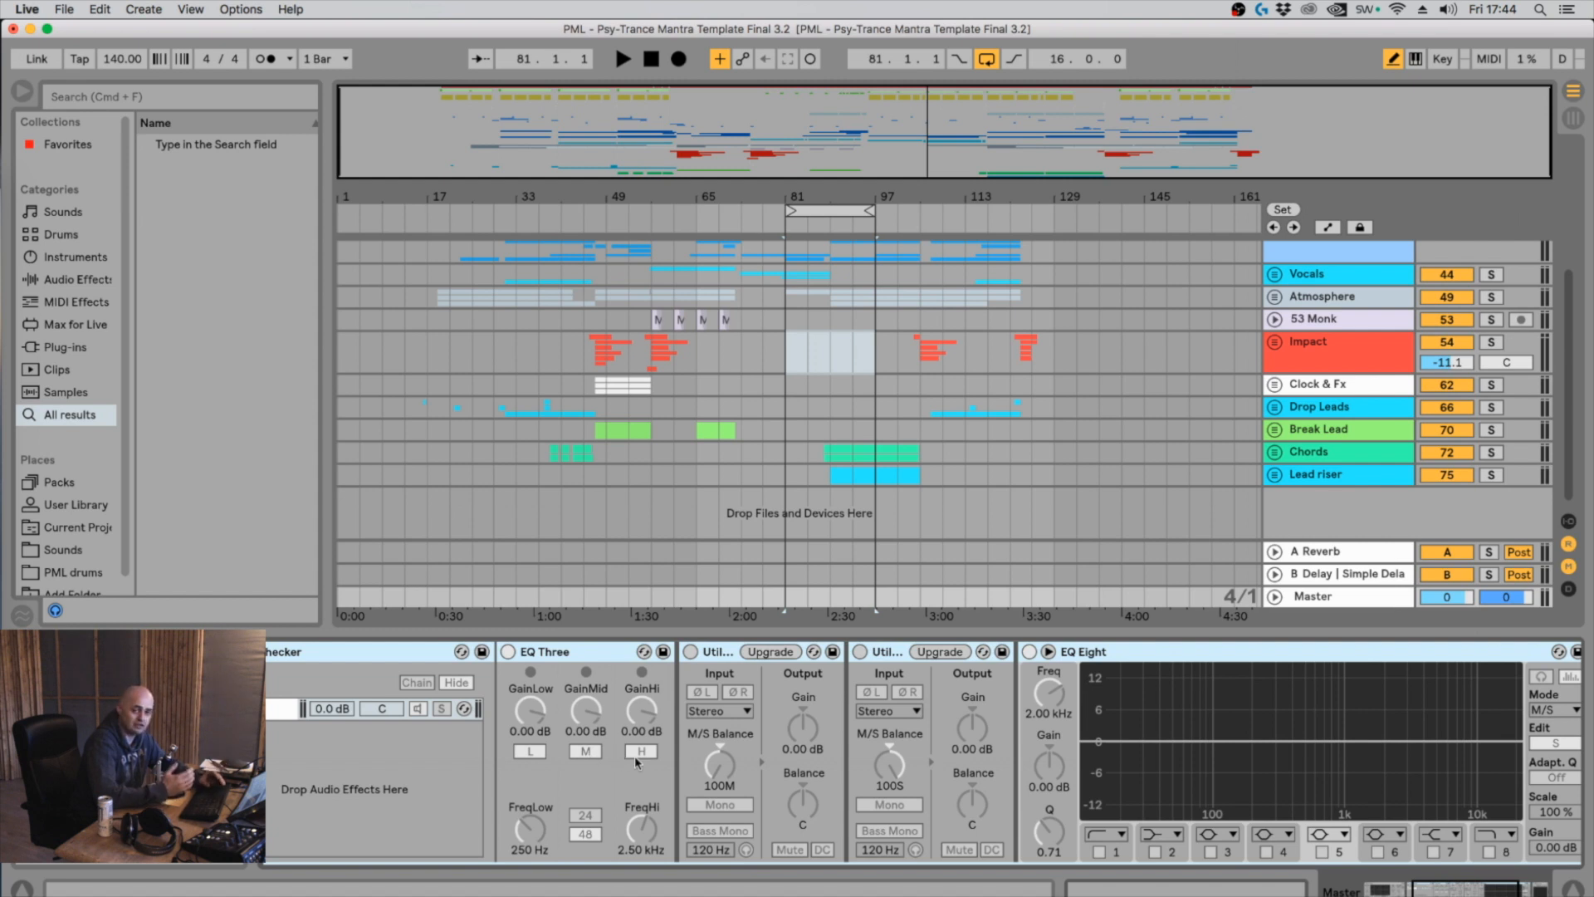
pyautogui.click(707, 653)
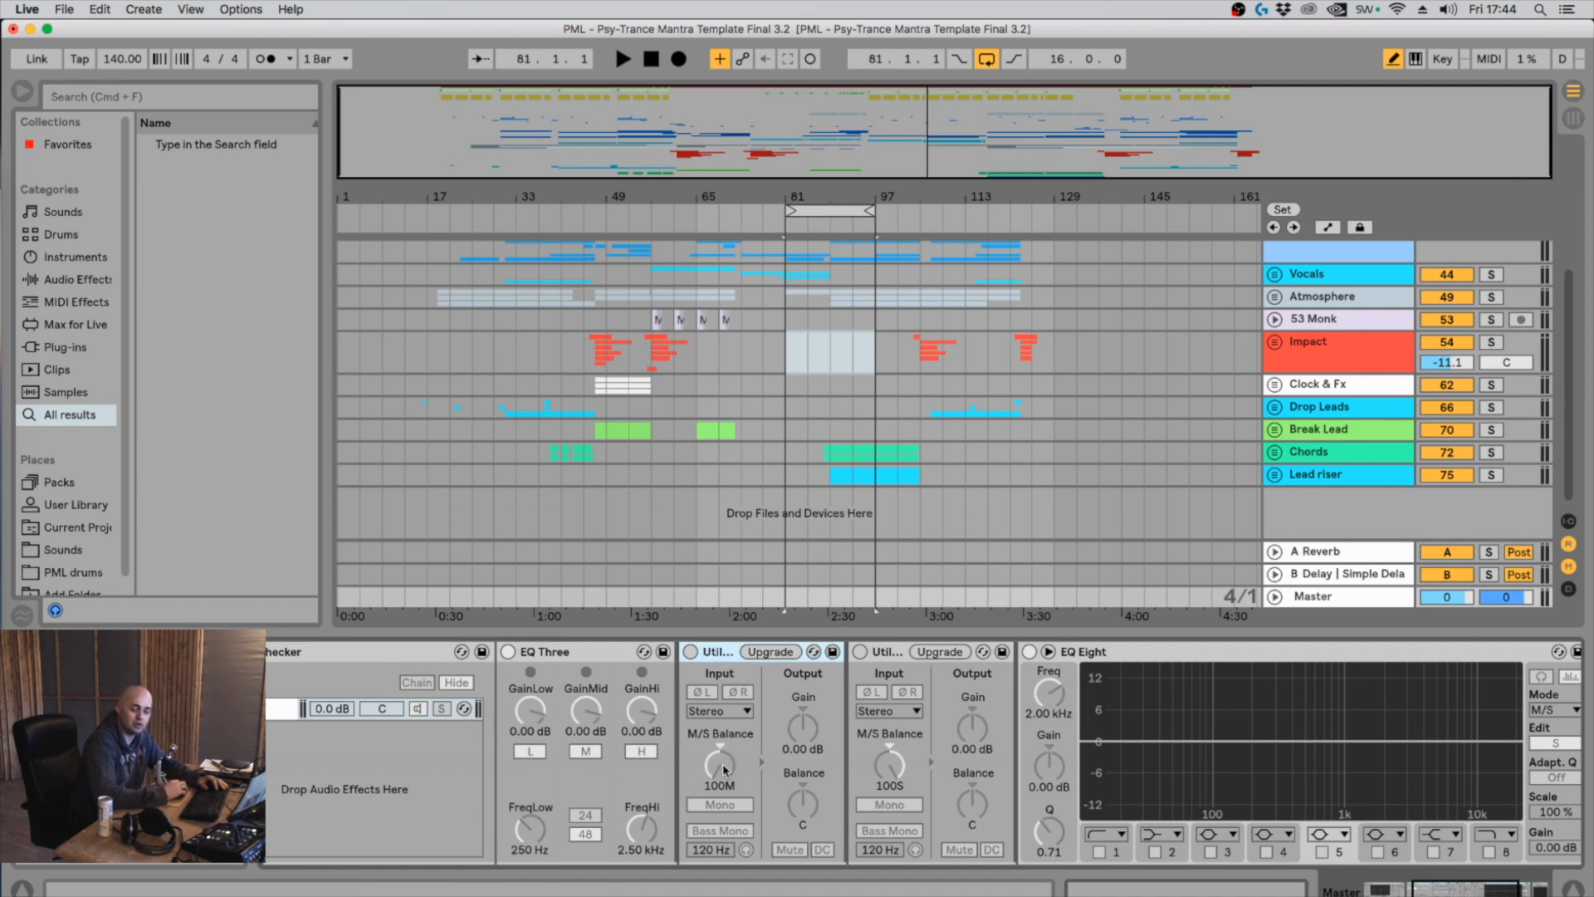
pyautogui.click(891, 788)
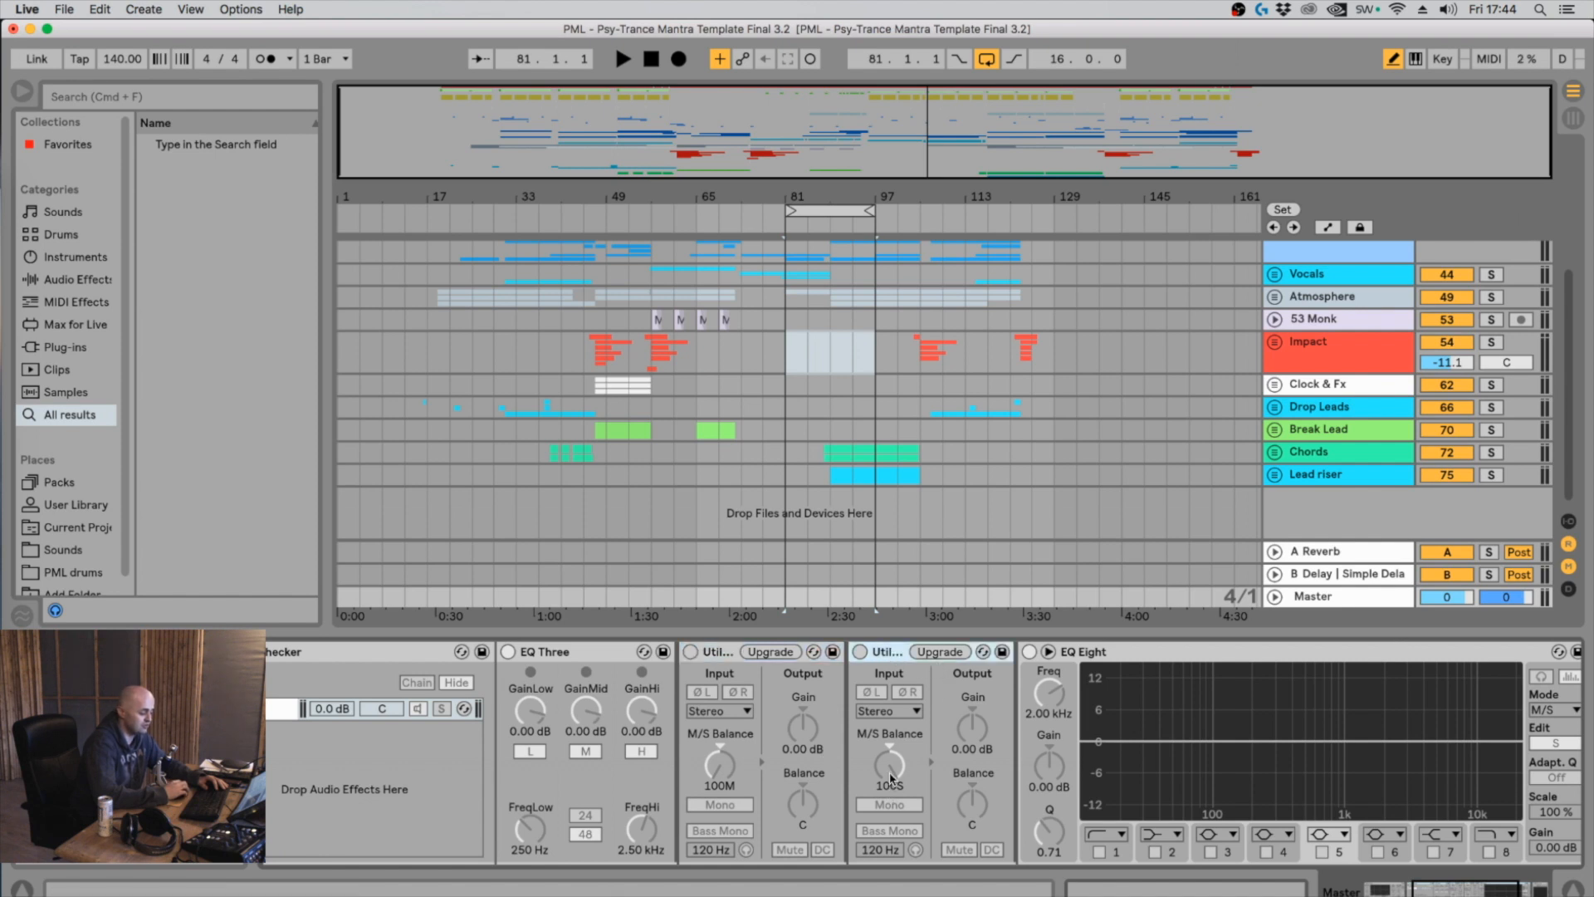
pyautogui.click(1148, 661)
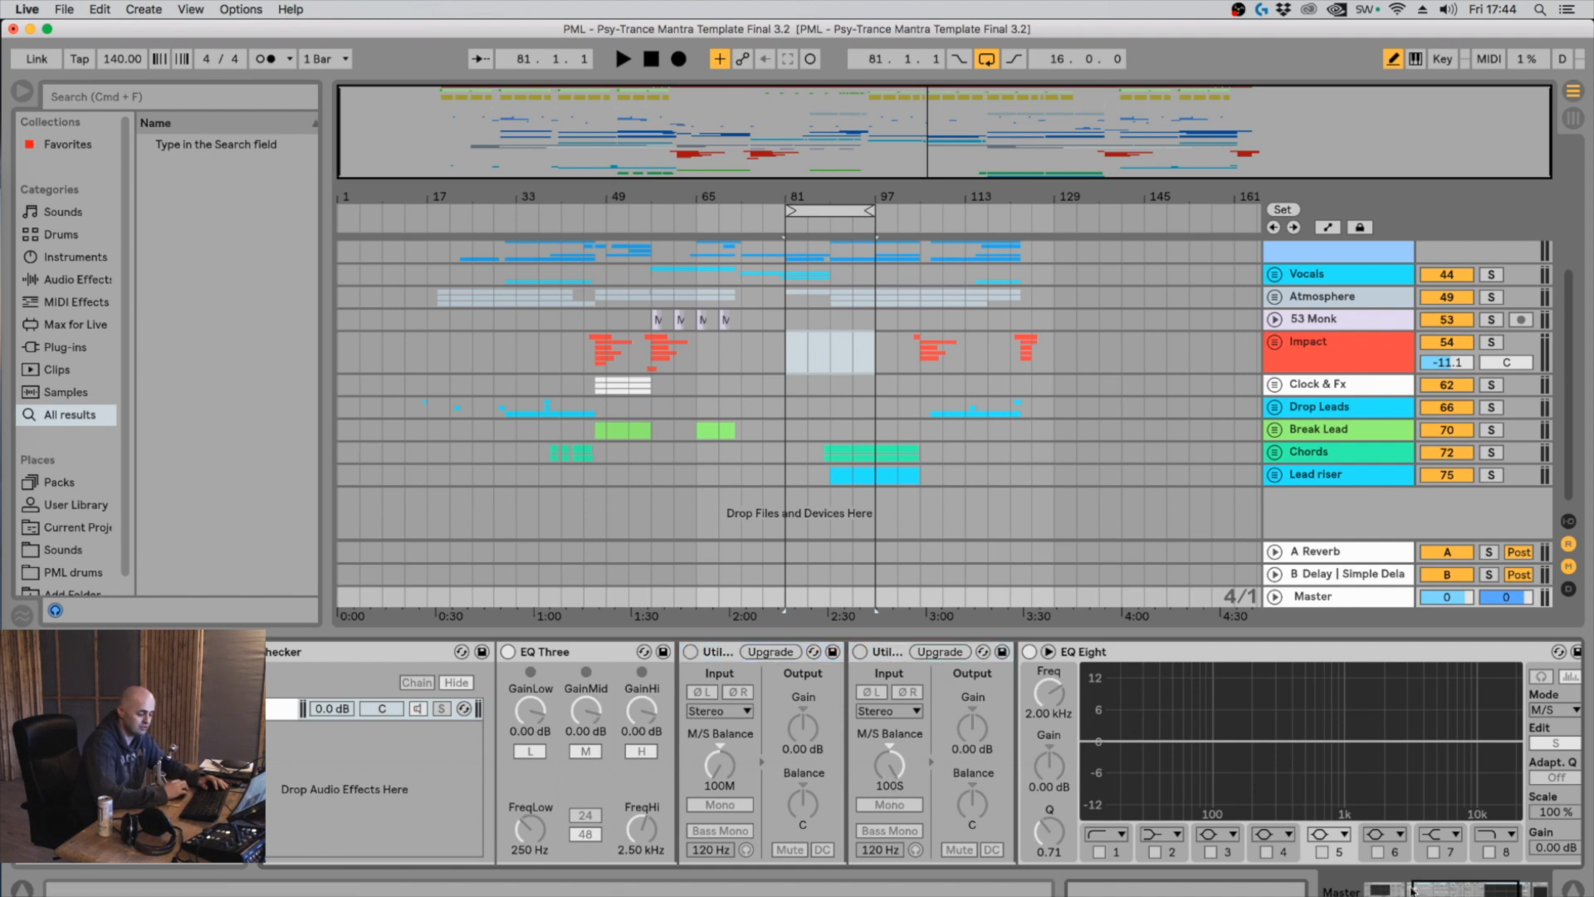
pyautogui.hscroll(5, 1225, 814)
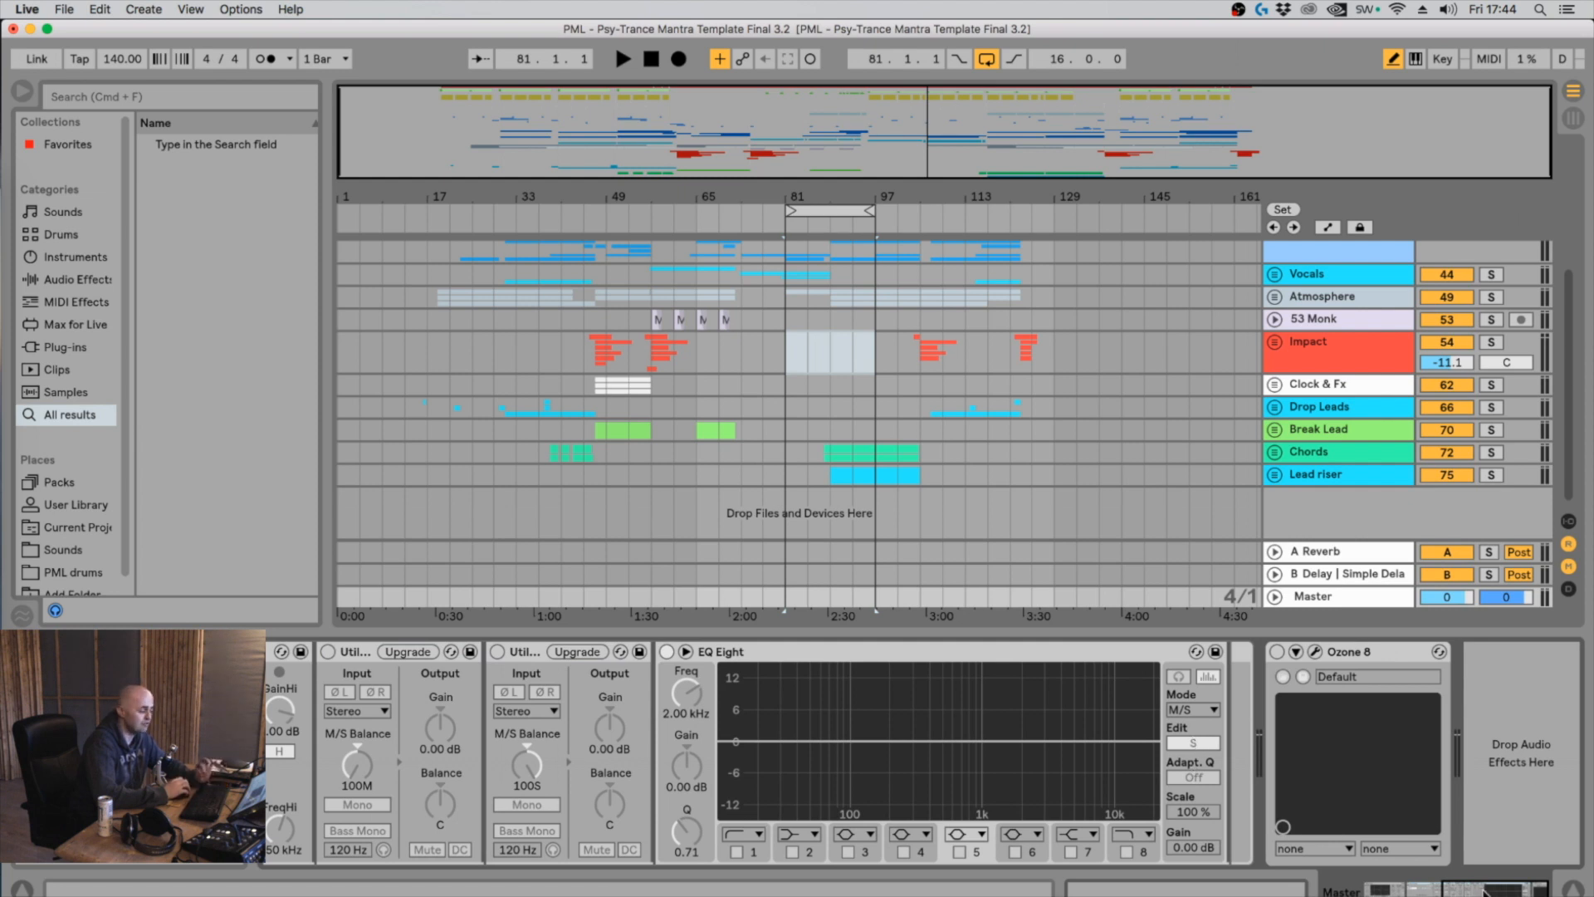
# Select the chain in The cat's checker rack on the Master track
pyautogui.moveTo(1481, 894); pyautogui.dragTo(1436, 893)
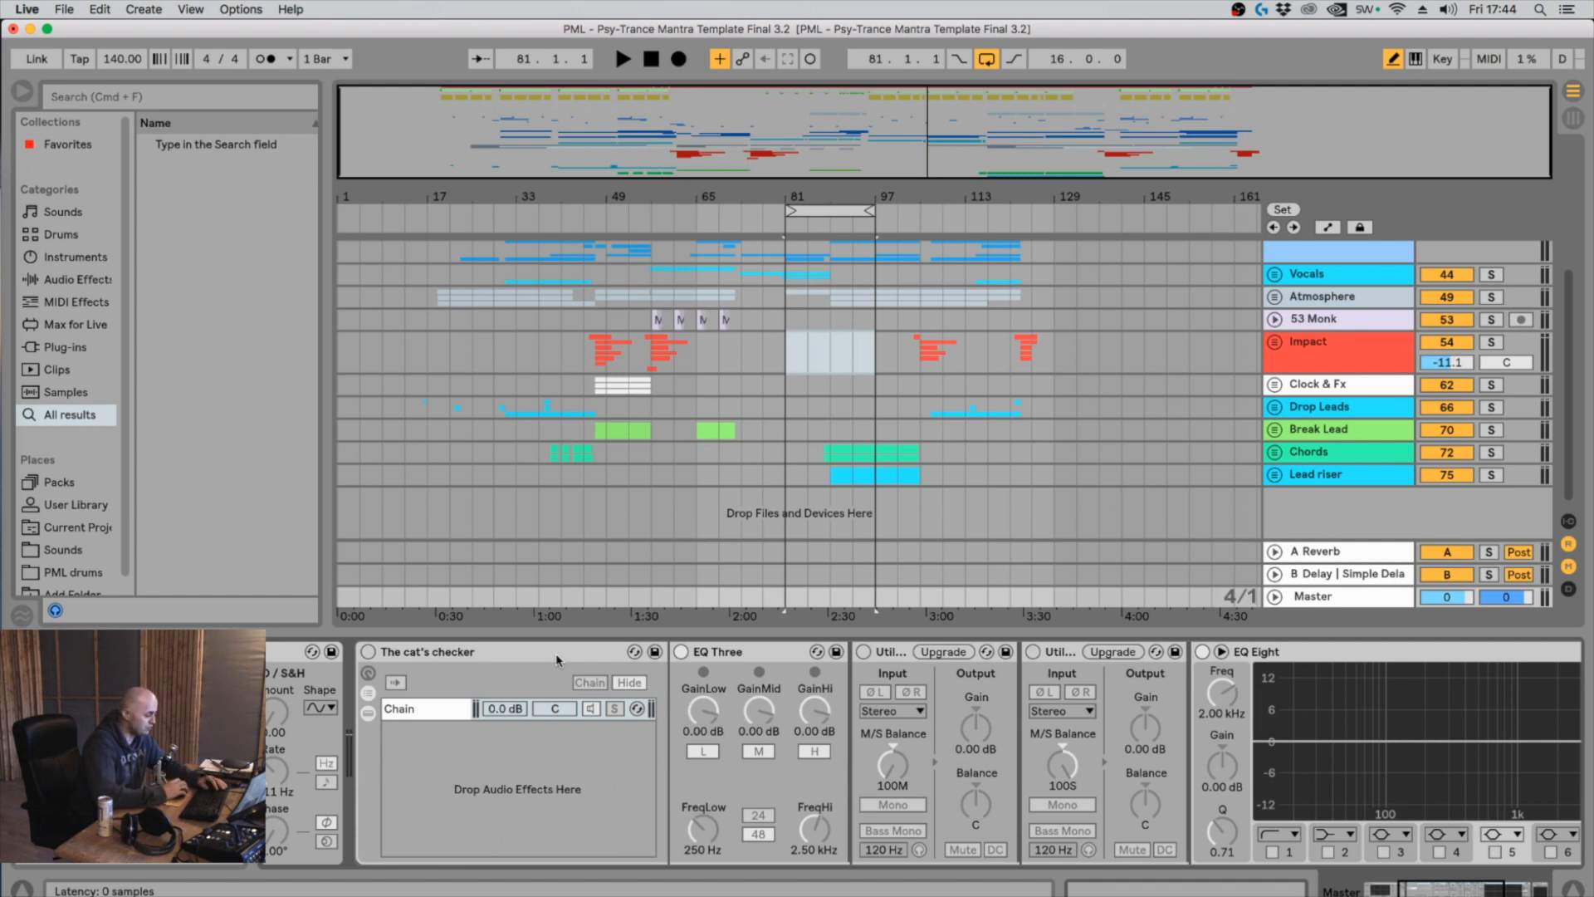
pyautogui.click(540, 693)
pyautogui.click(502, 711)
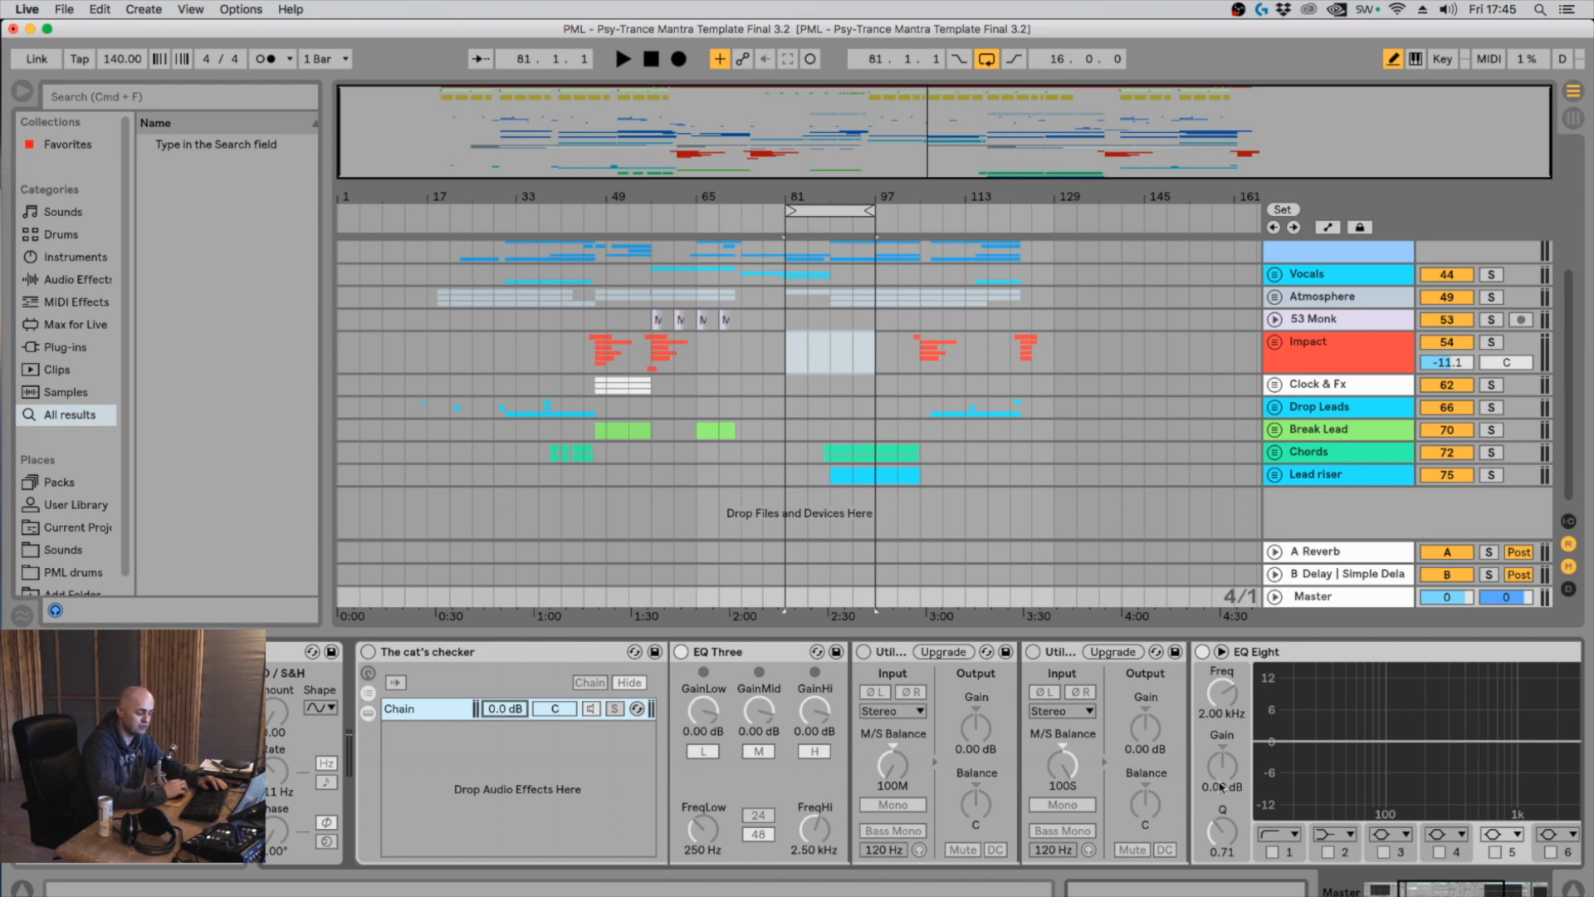
pyautogui.moveTo(1425, 889)
pyautogui.mouseDown()
pyautogui.moveTo(1459, 892)
pyautogui.moveTo(1395, 894)
pyautogui.mouseUp()
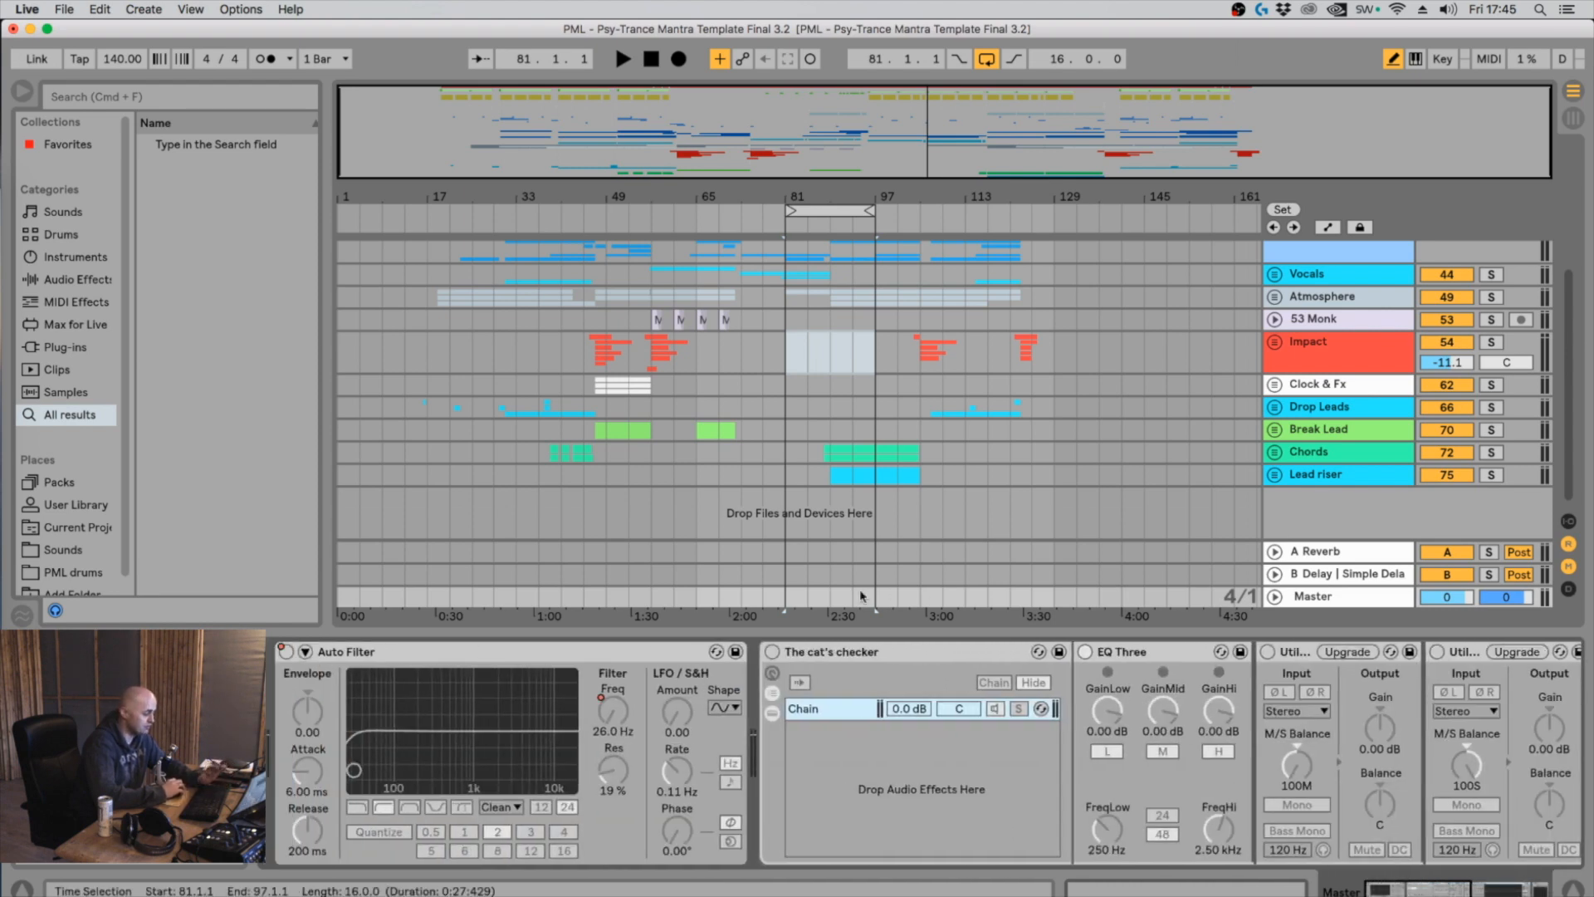
# Turn on The cat's checker rack on the Master track and select its EQ Three
pyautogui.click(778, 651)
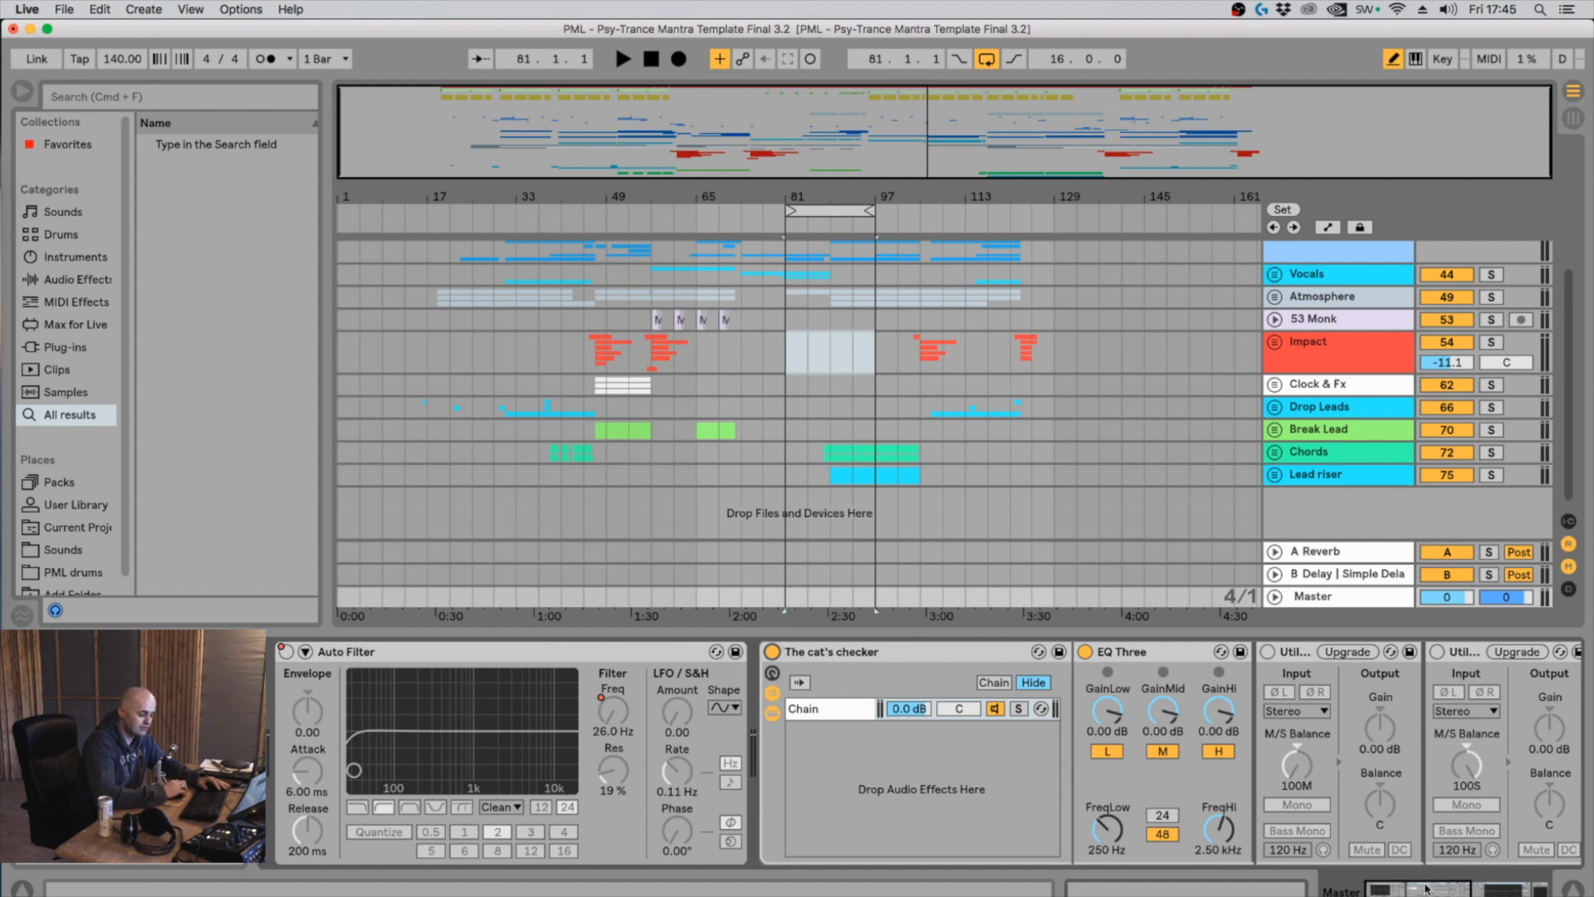
pyautogui.moveTo(1424, 887); pyautogui.dragTo(1450, 888)
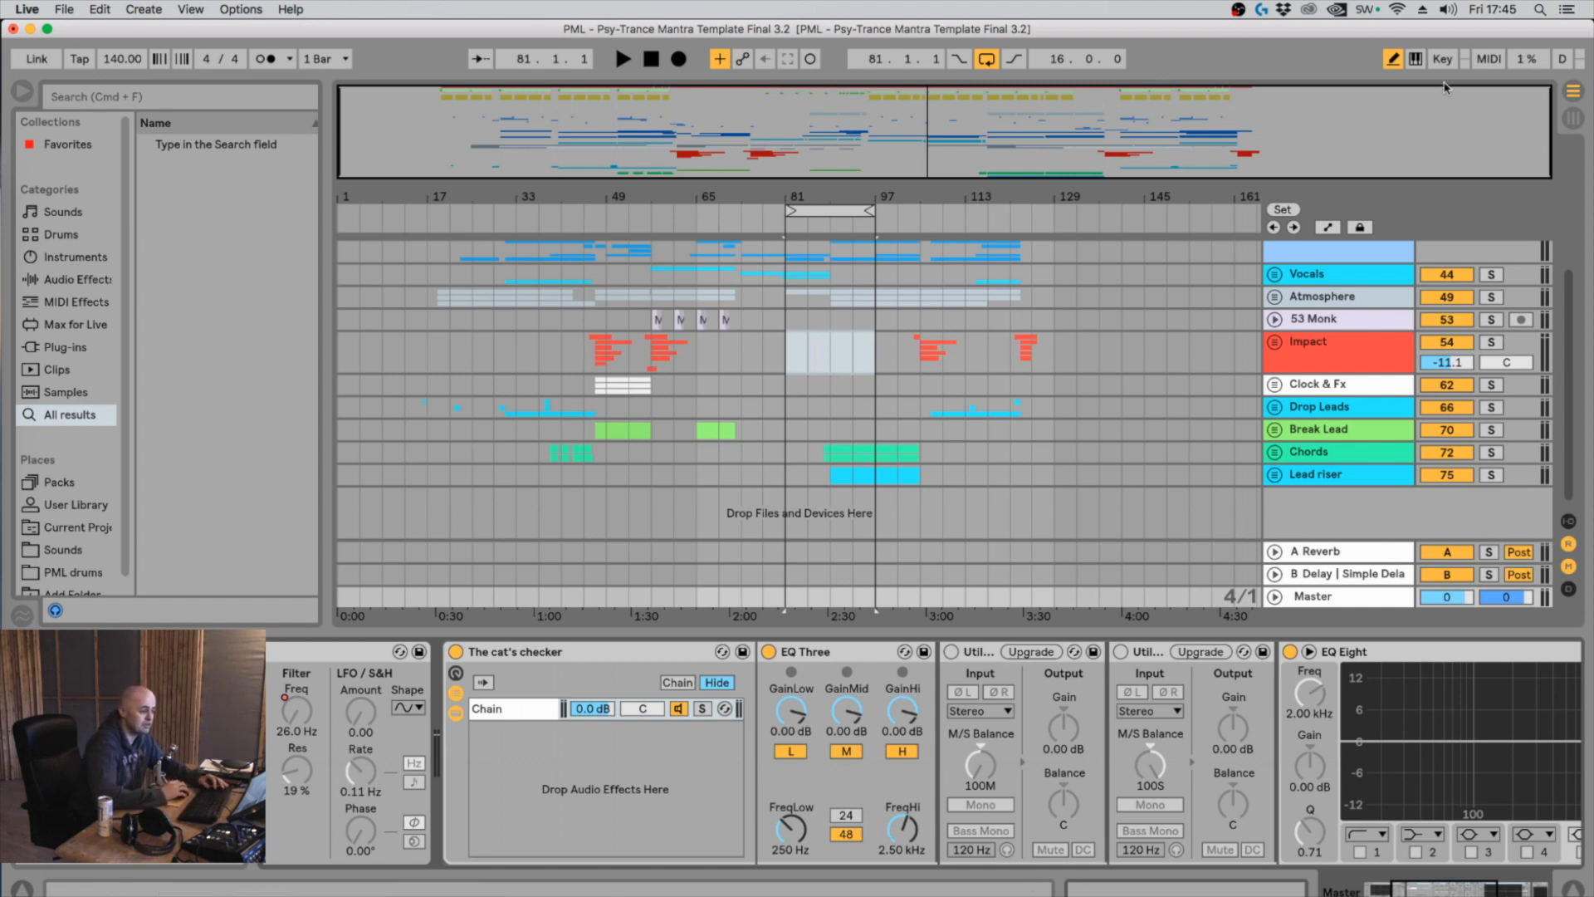
pyautogui.click(835, 656)
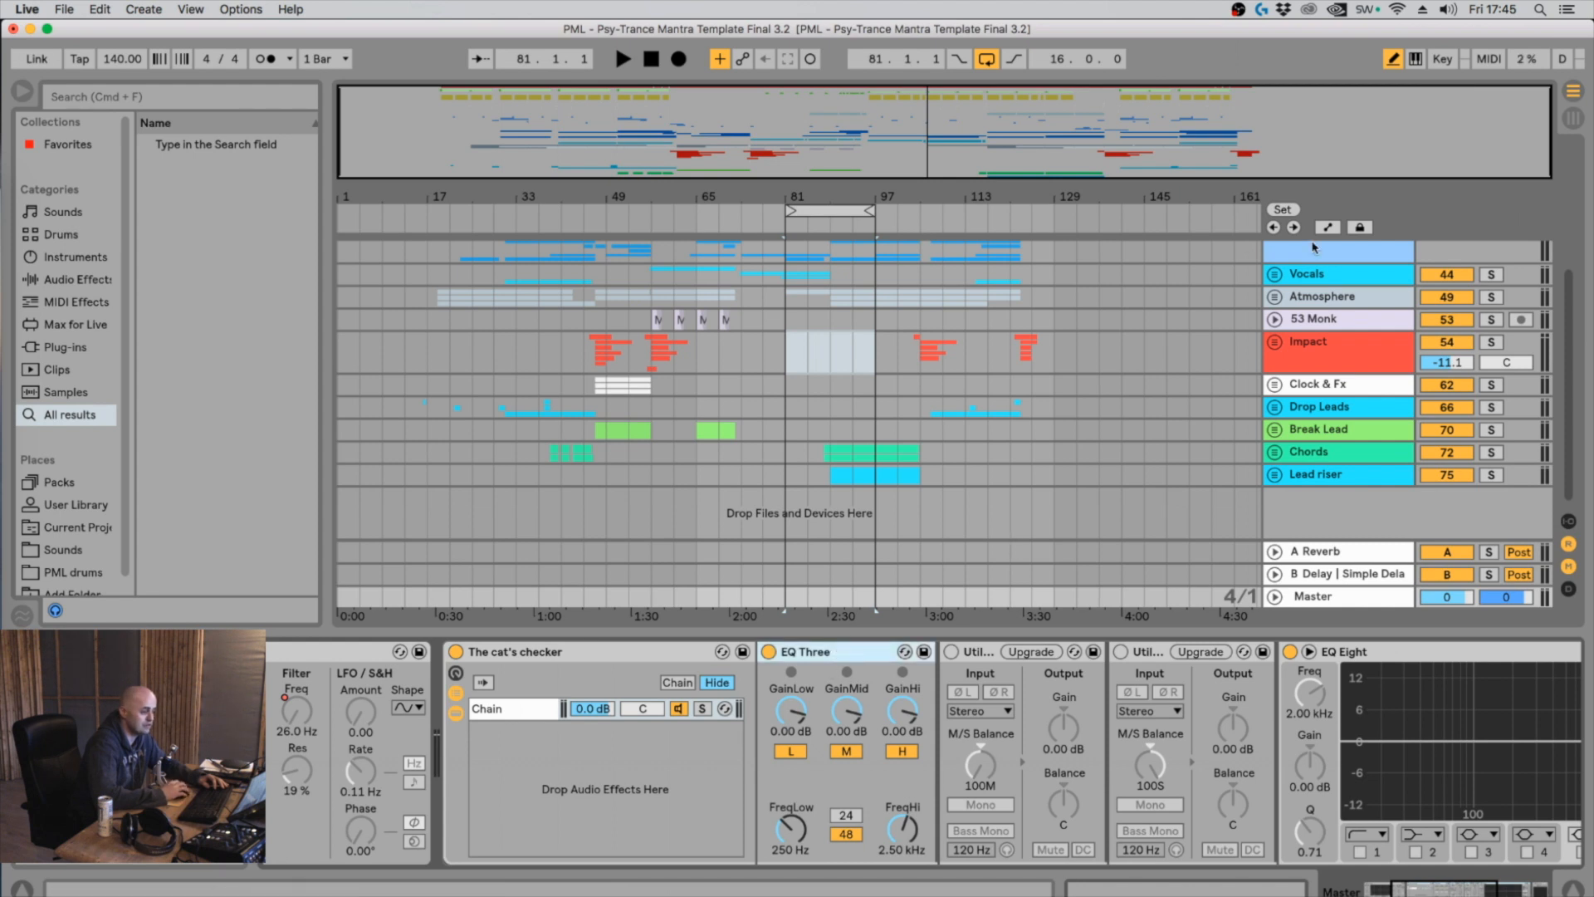
# Map the computer keys Q, W and E to EQ Three's low, mid and high band switches respectively
pyautogui.click(1441, 59)
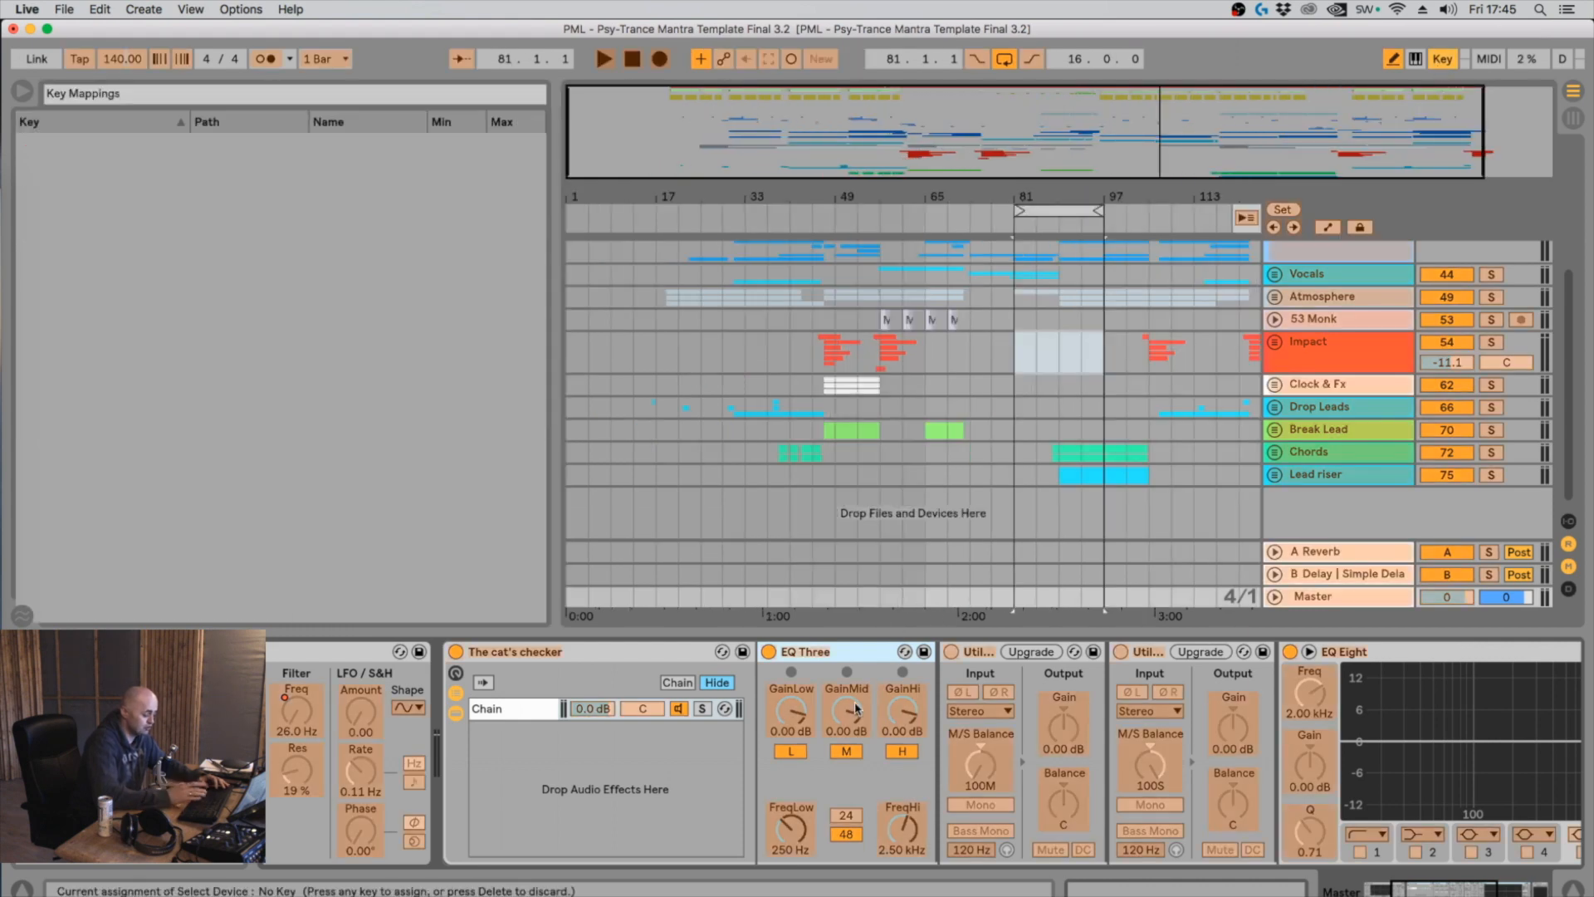
pyautogui.press('super+k')
pyautogui.press('super+k')
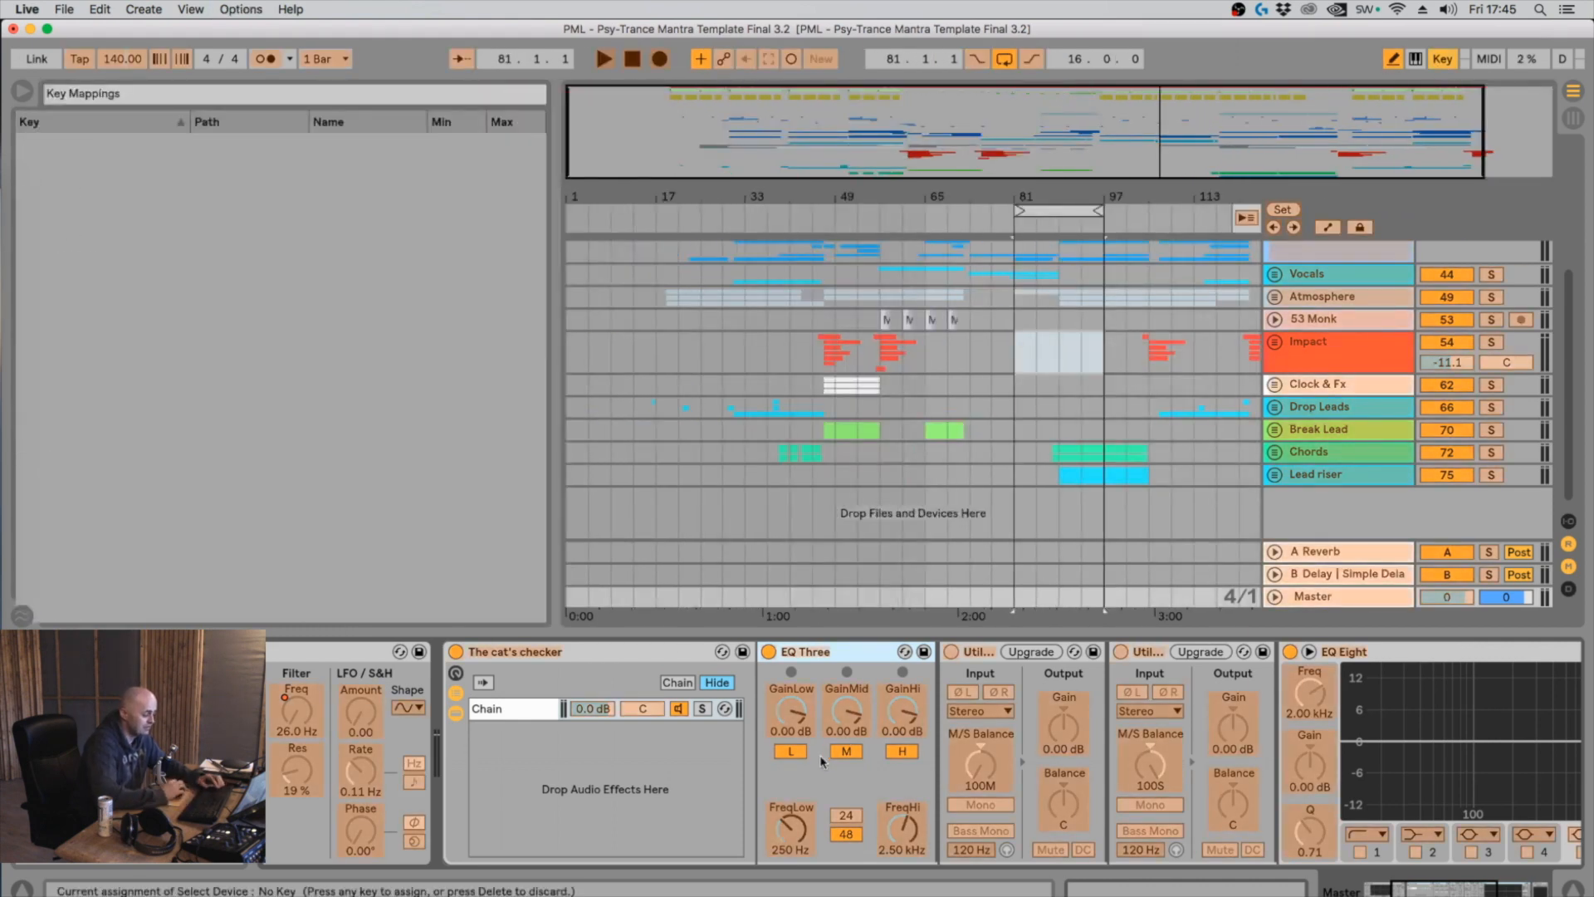
pyautogui.click(787, 752)
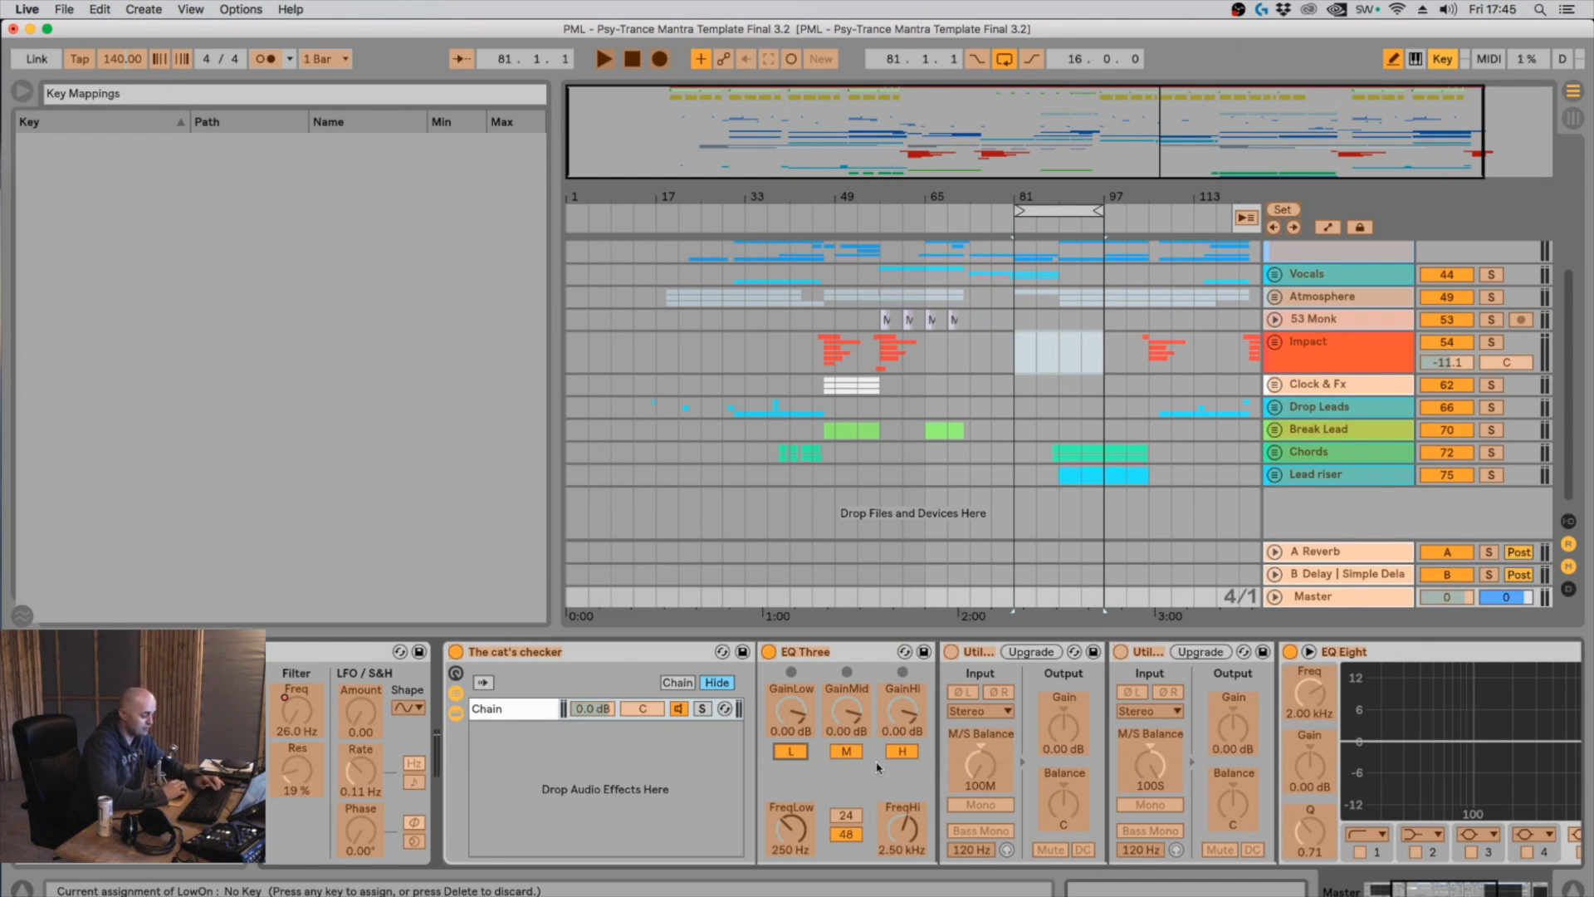
pyautogui.press('q')
pyautogui.click(846, 752)
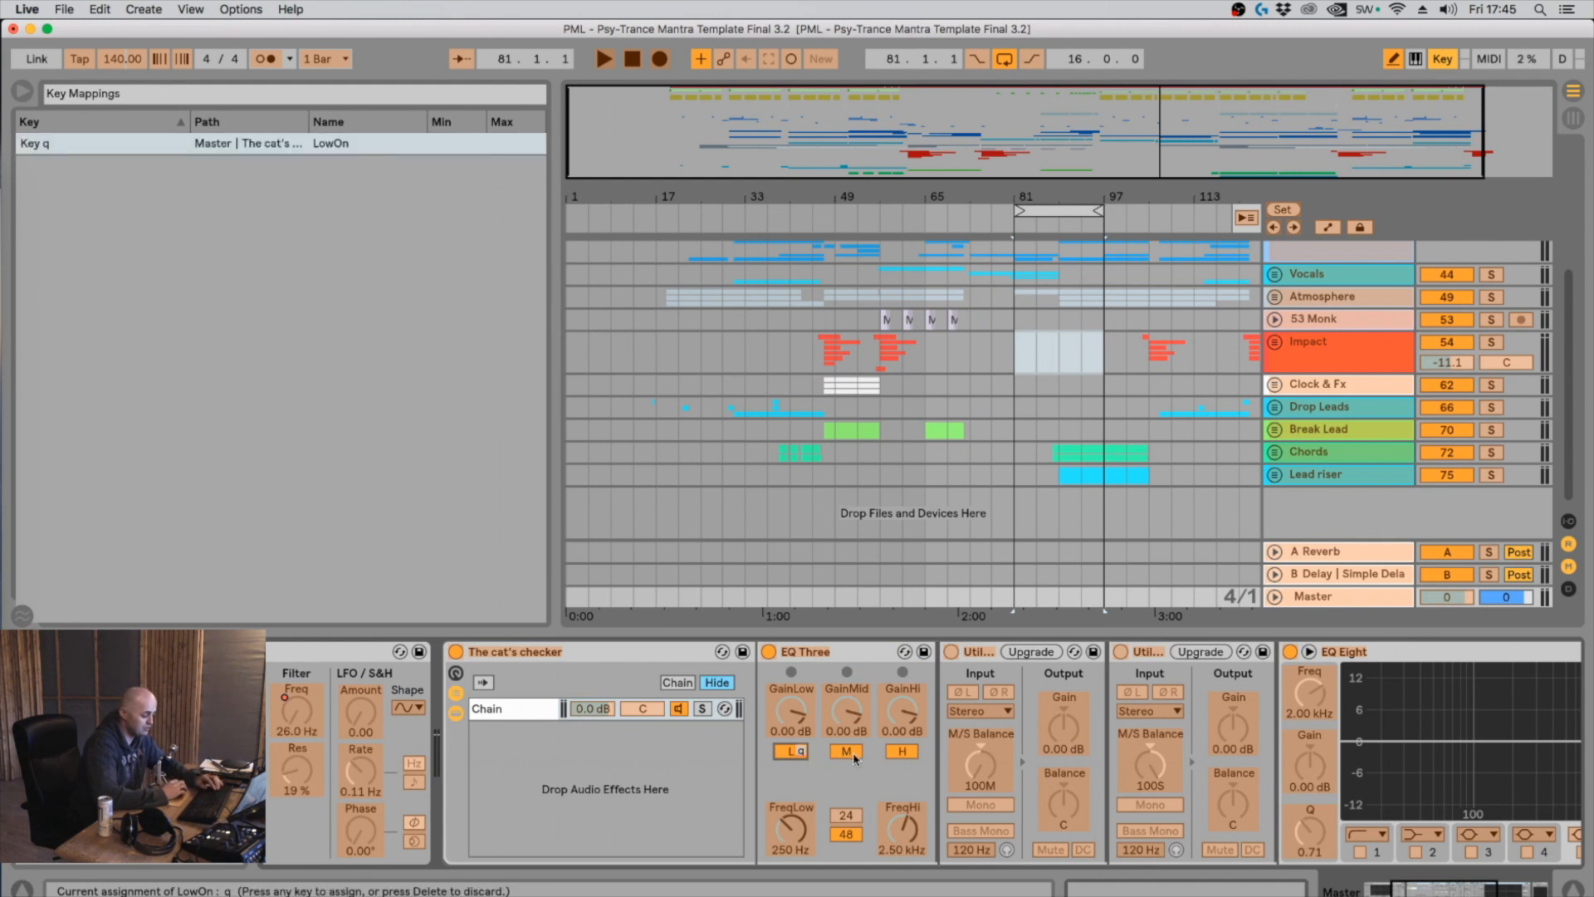
pyautogui.press('w')
pyautogui.click(903, 751)
pyautogui.press('e')
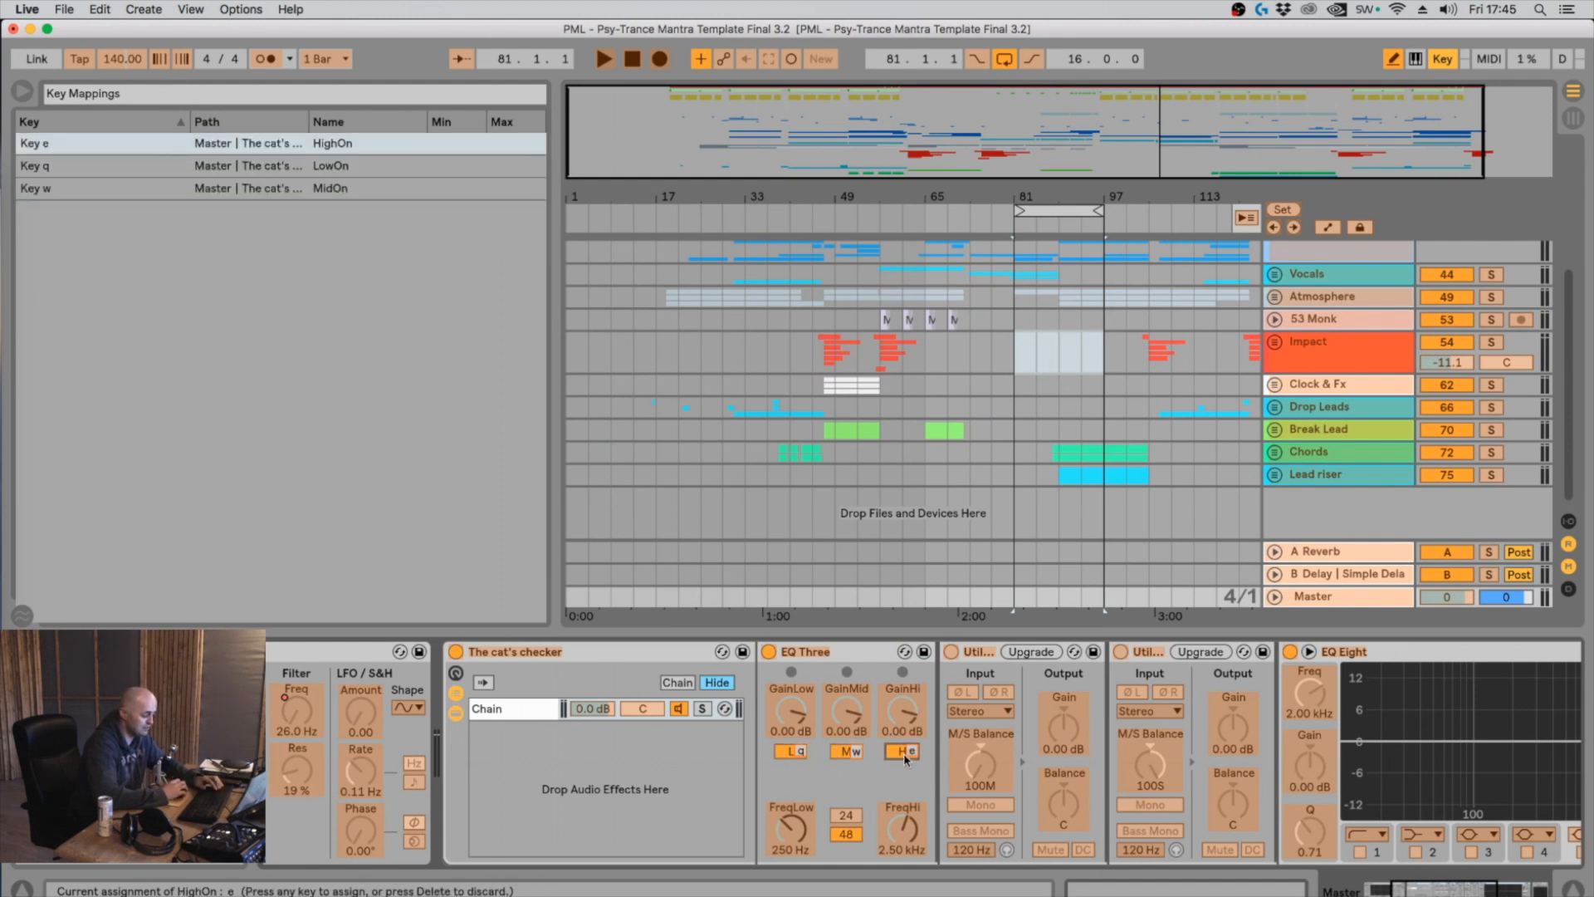
pyautogui.press('super+k')
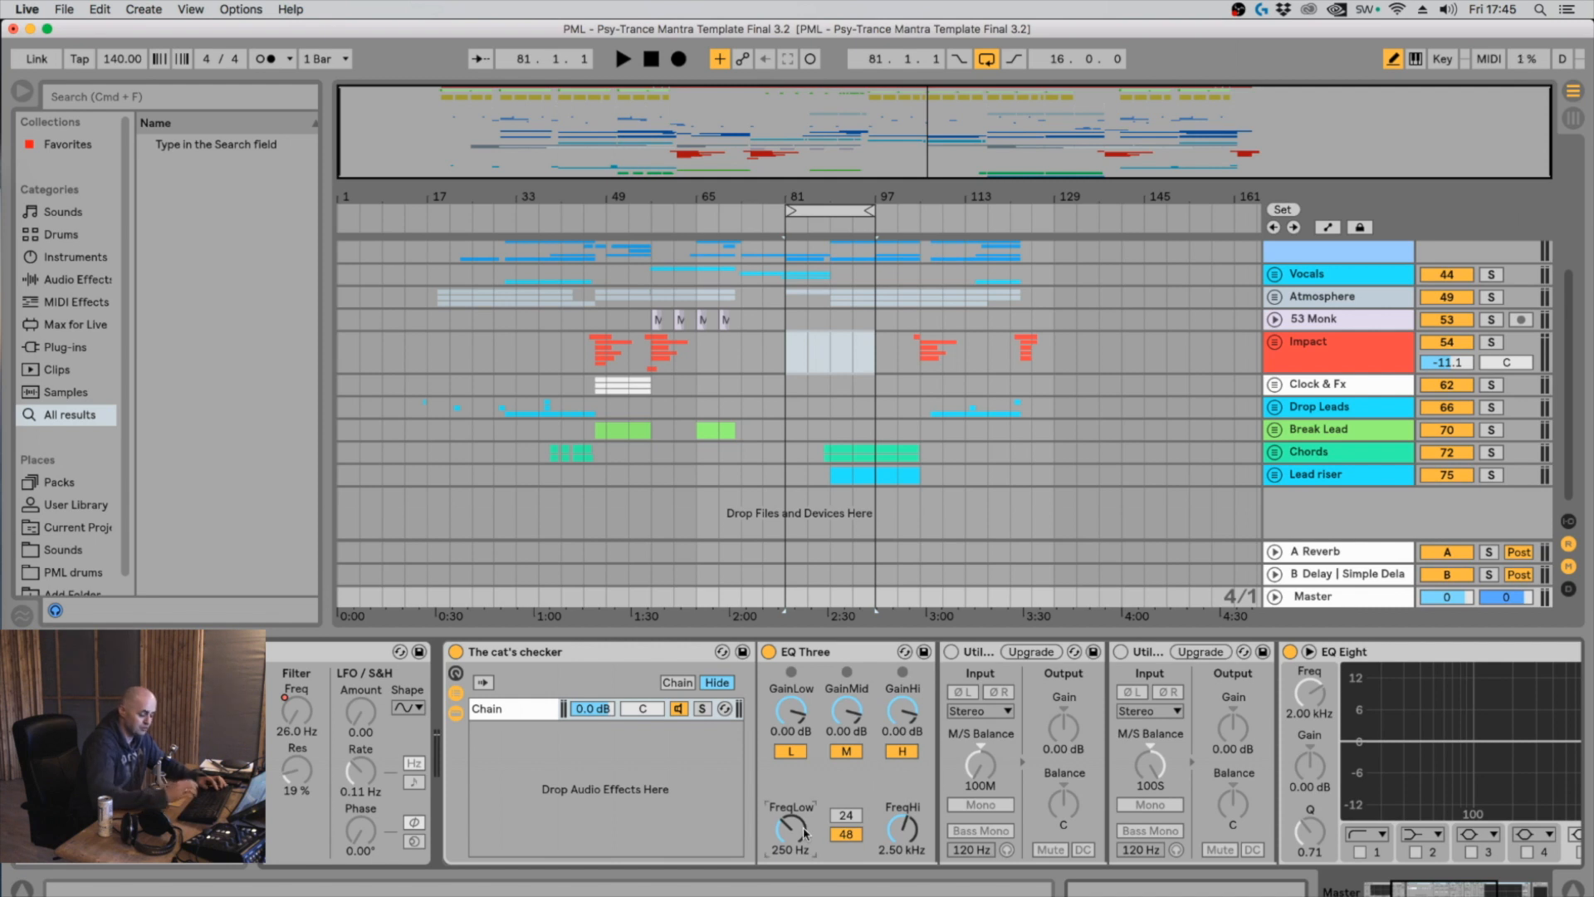
# Set EQ Three's FreqLow to 100 Hz, FreqHi to 5.00 kHz and its slope to 24
pyautogui.moveTo(804, 833); pyautogui.dragTo(897, 829)
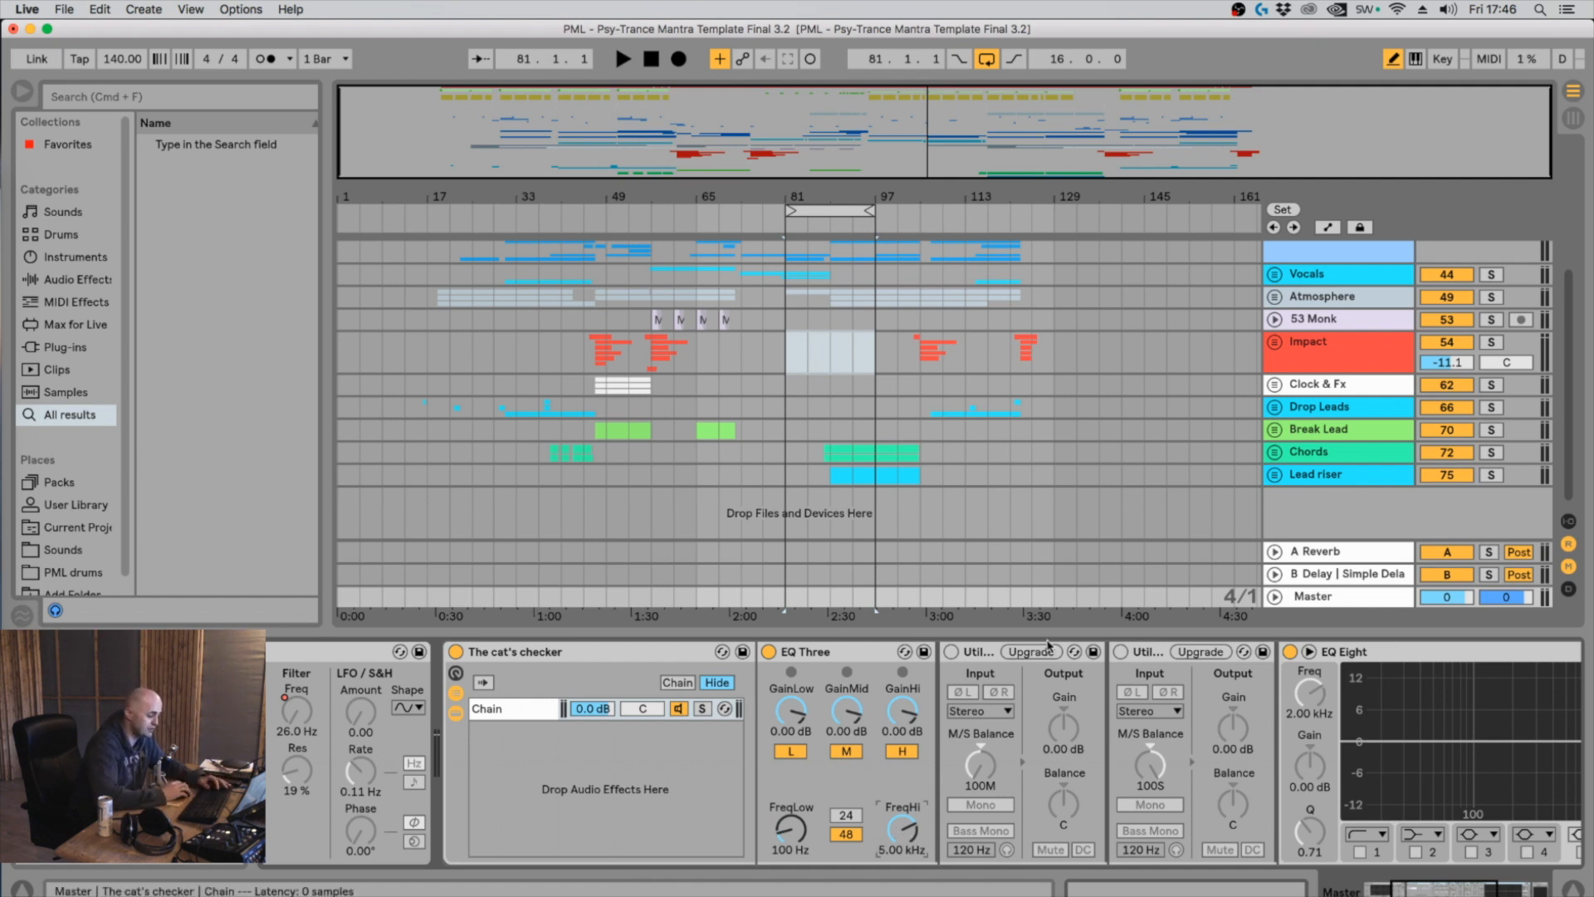
pyautogui.click(846, 816)
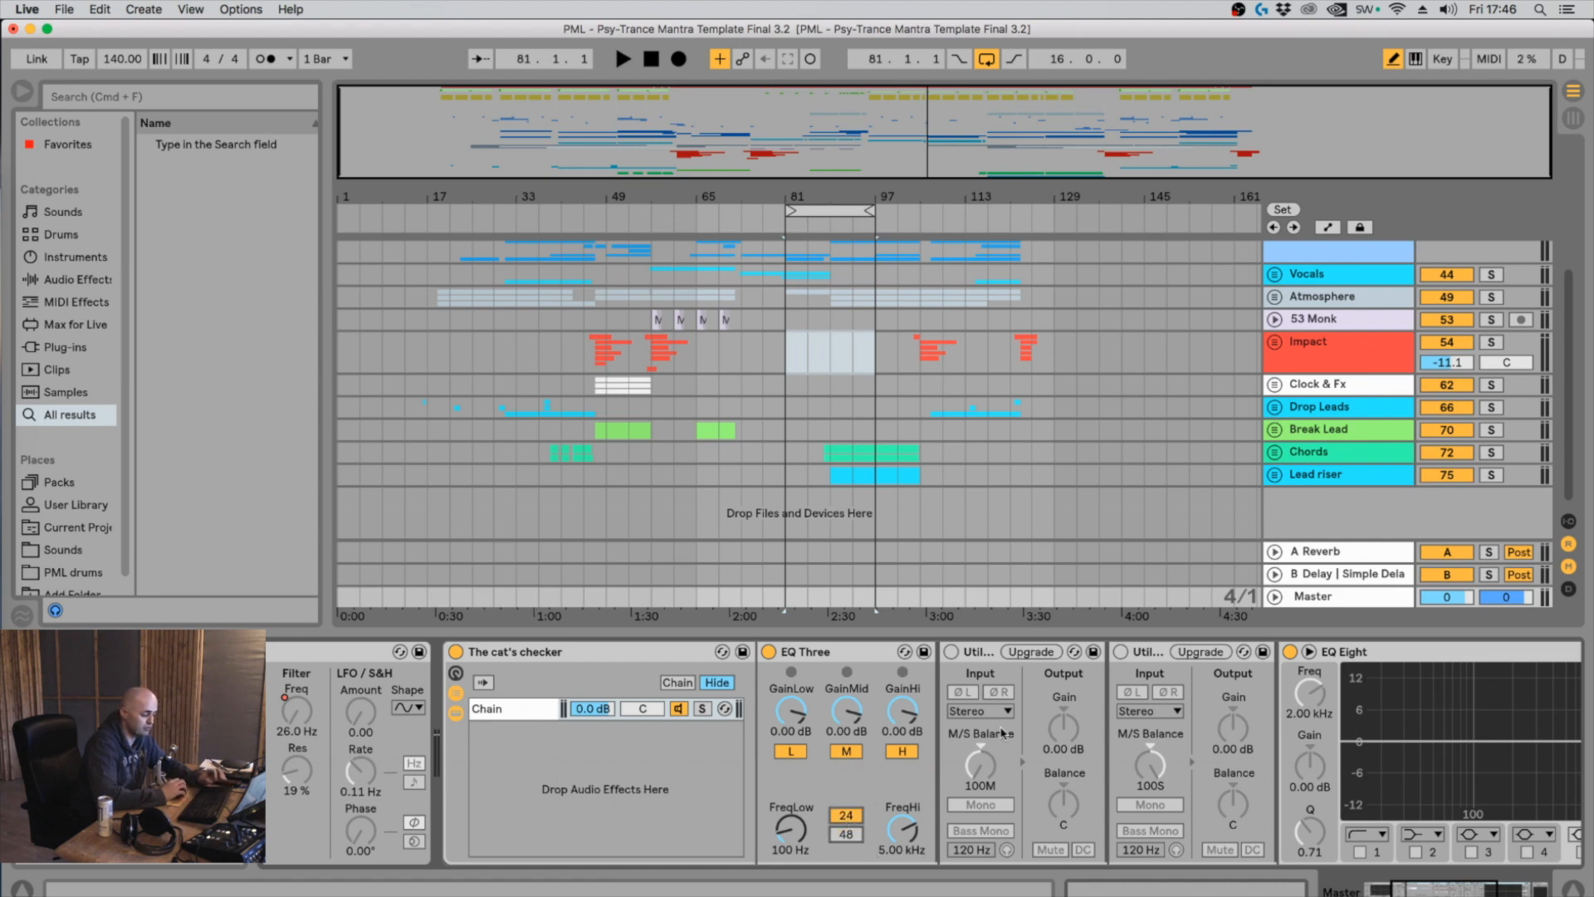
# Map the computer keys 4 and 5 to the on/off switches of the 100M and 100S Utility devices
pyautogui.click(961, 654)
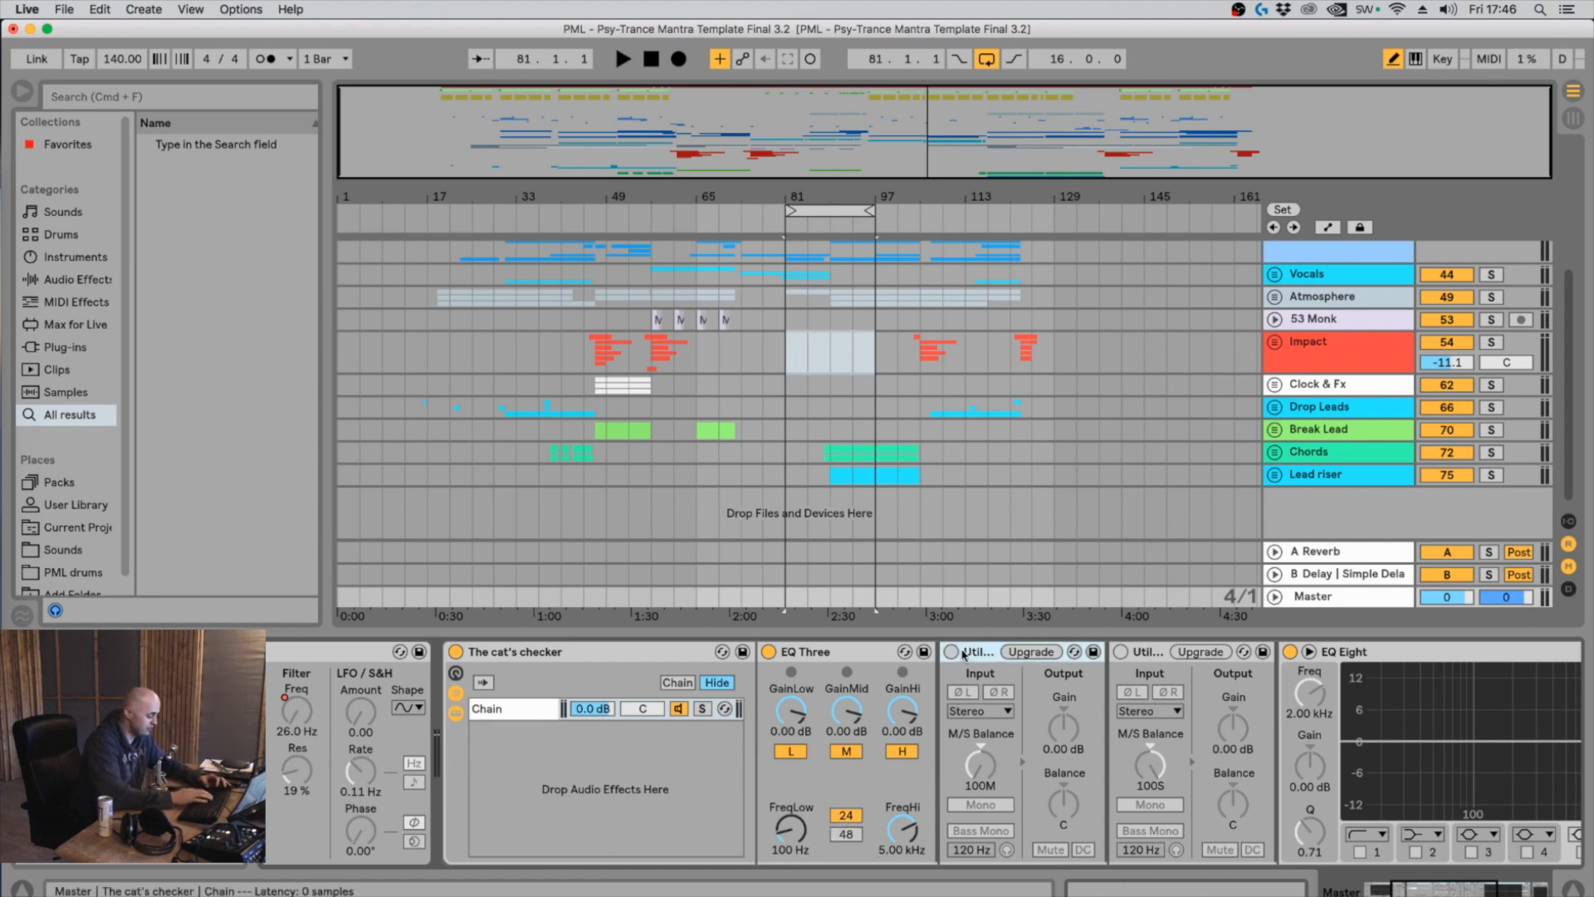
pyautogui.press('super+k')
pyautogui.click(952, 653)
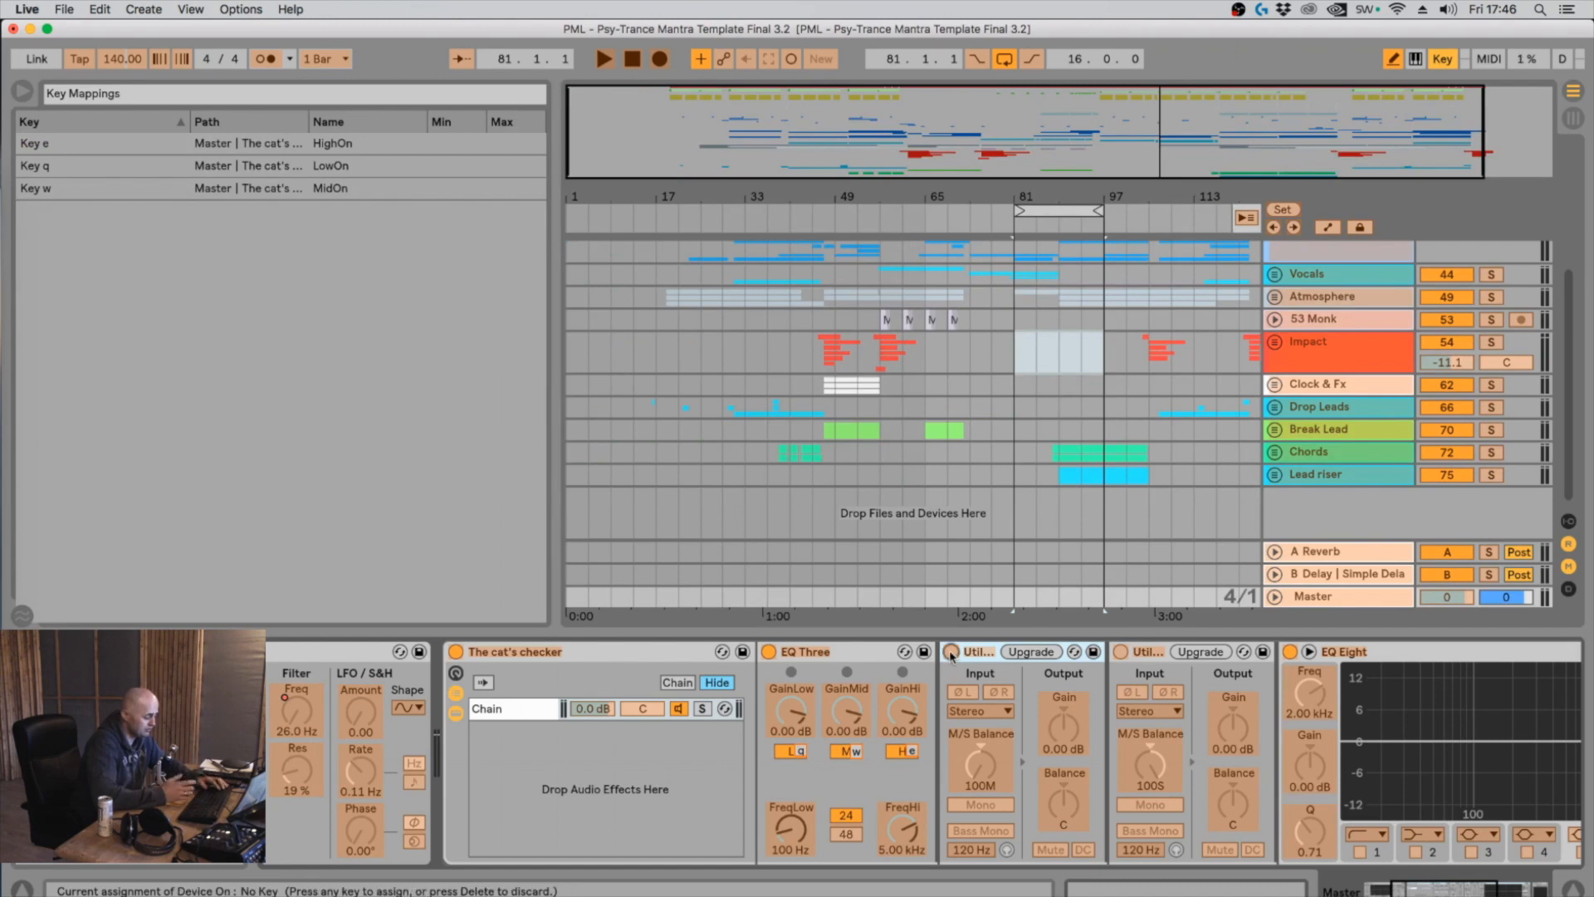
pyautogui.press('4')
pyautogui.click(1120, 652)
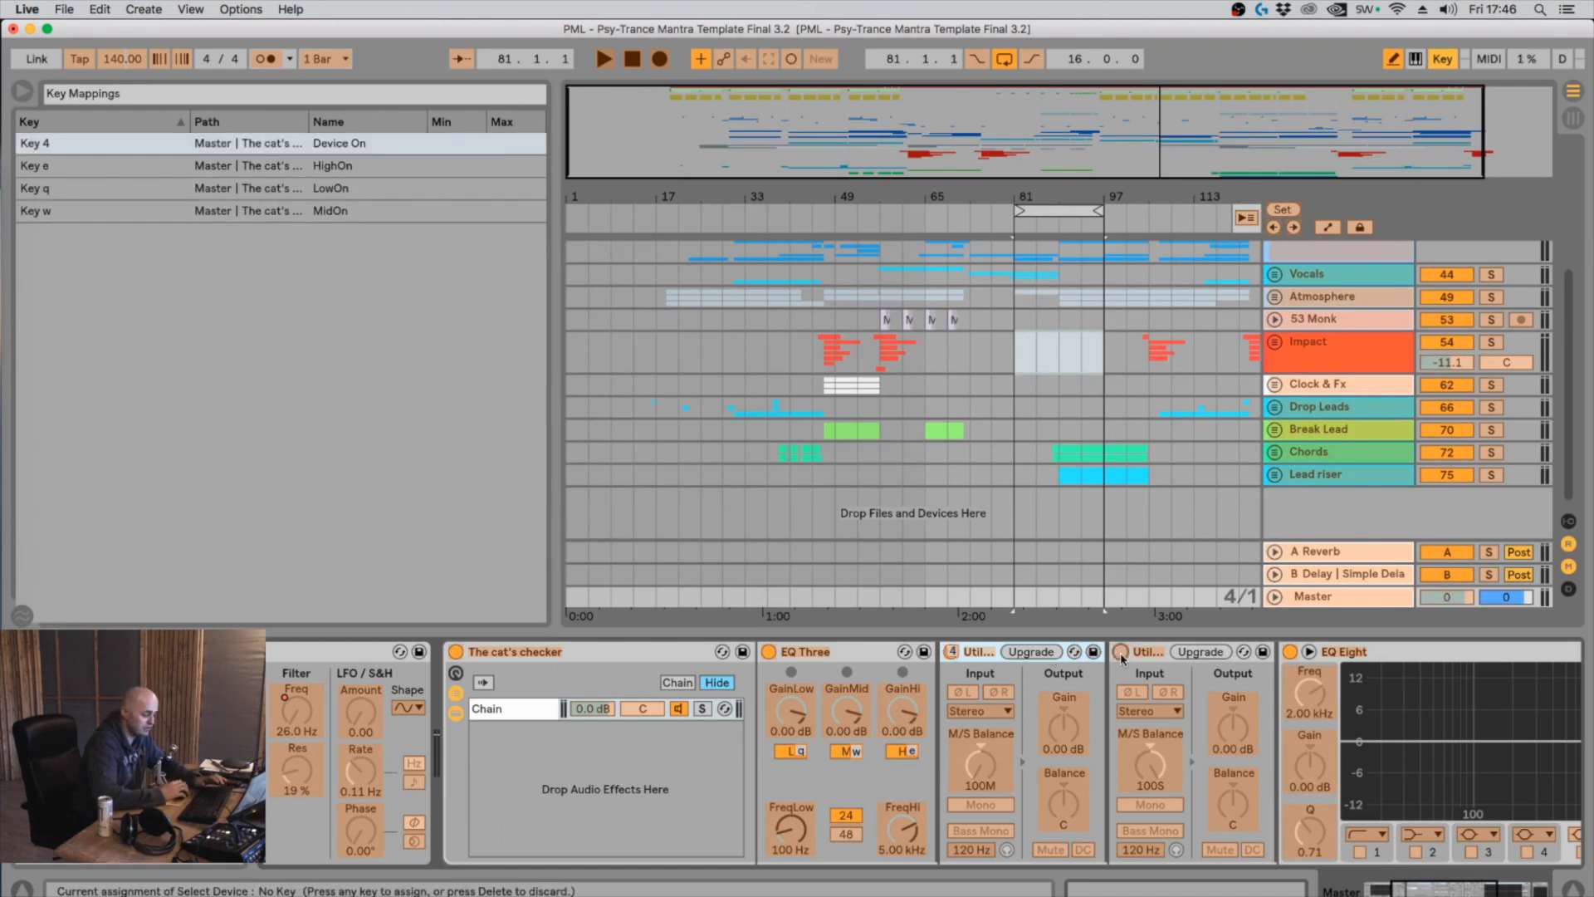
pyautogui.press('5')
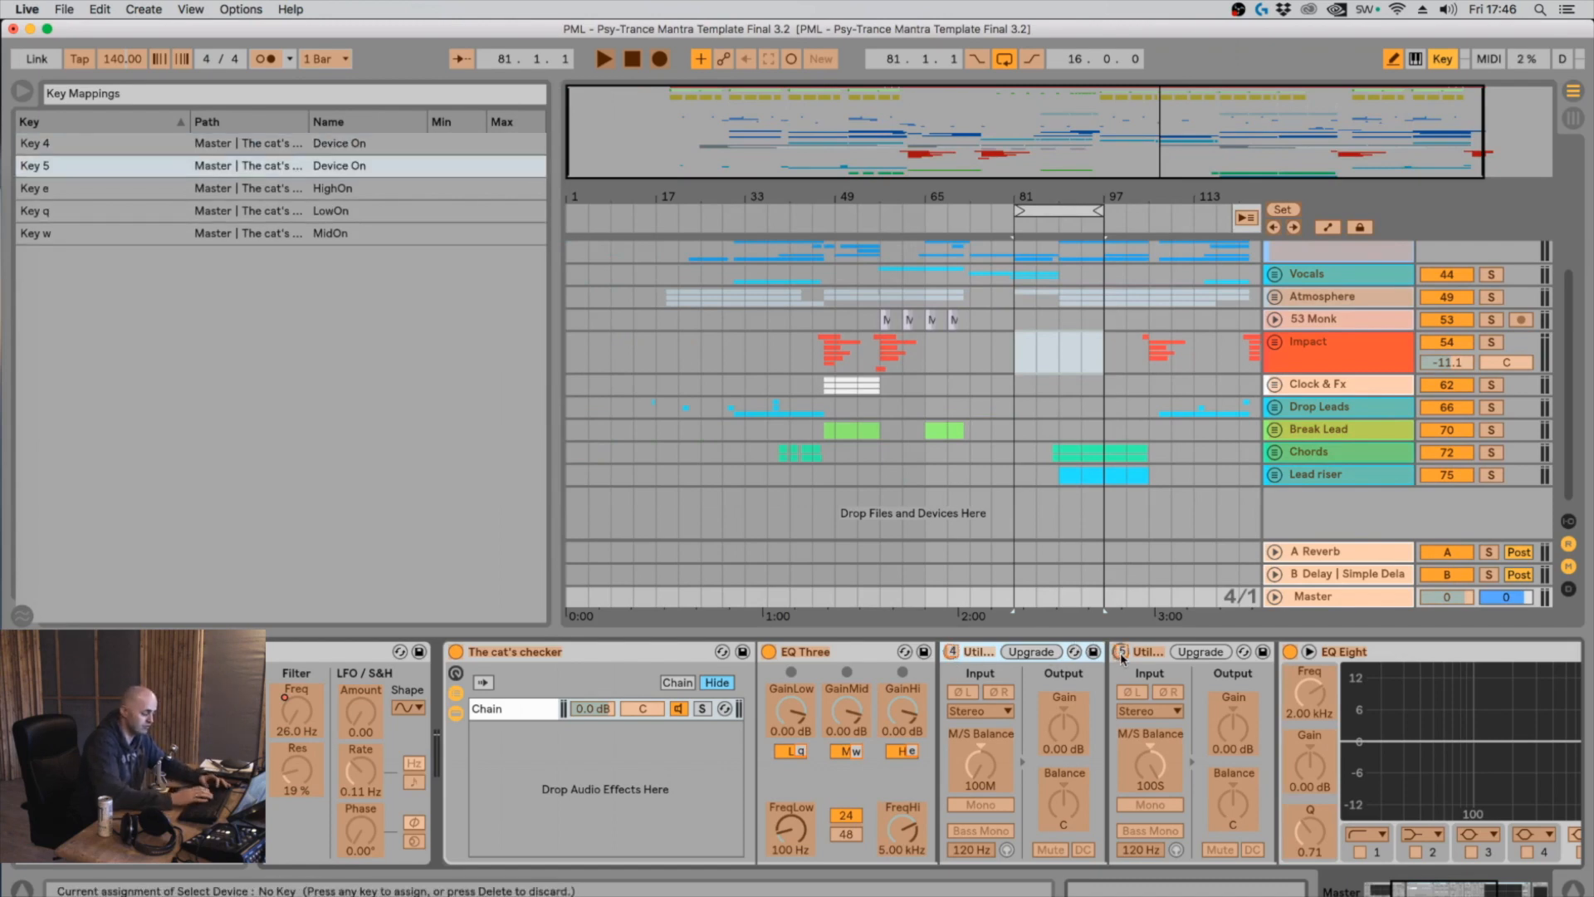
pyautogui.press('super+k')
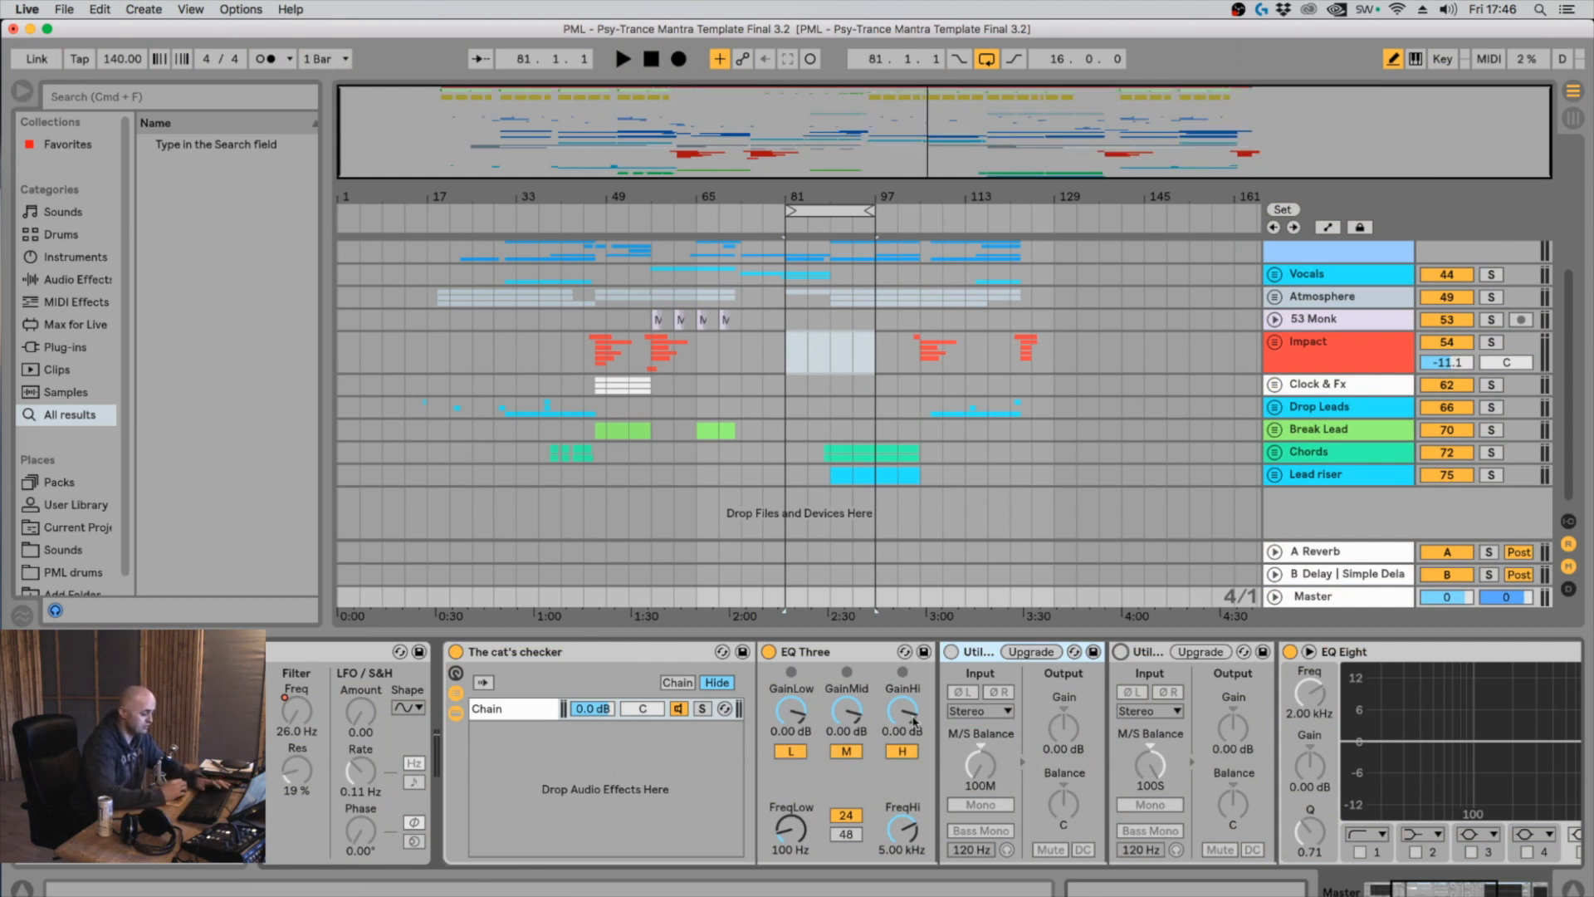
# Test the key assignments by toggling the EQ Three bands and both Utility devices on and off
pyautogui.press('4')
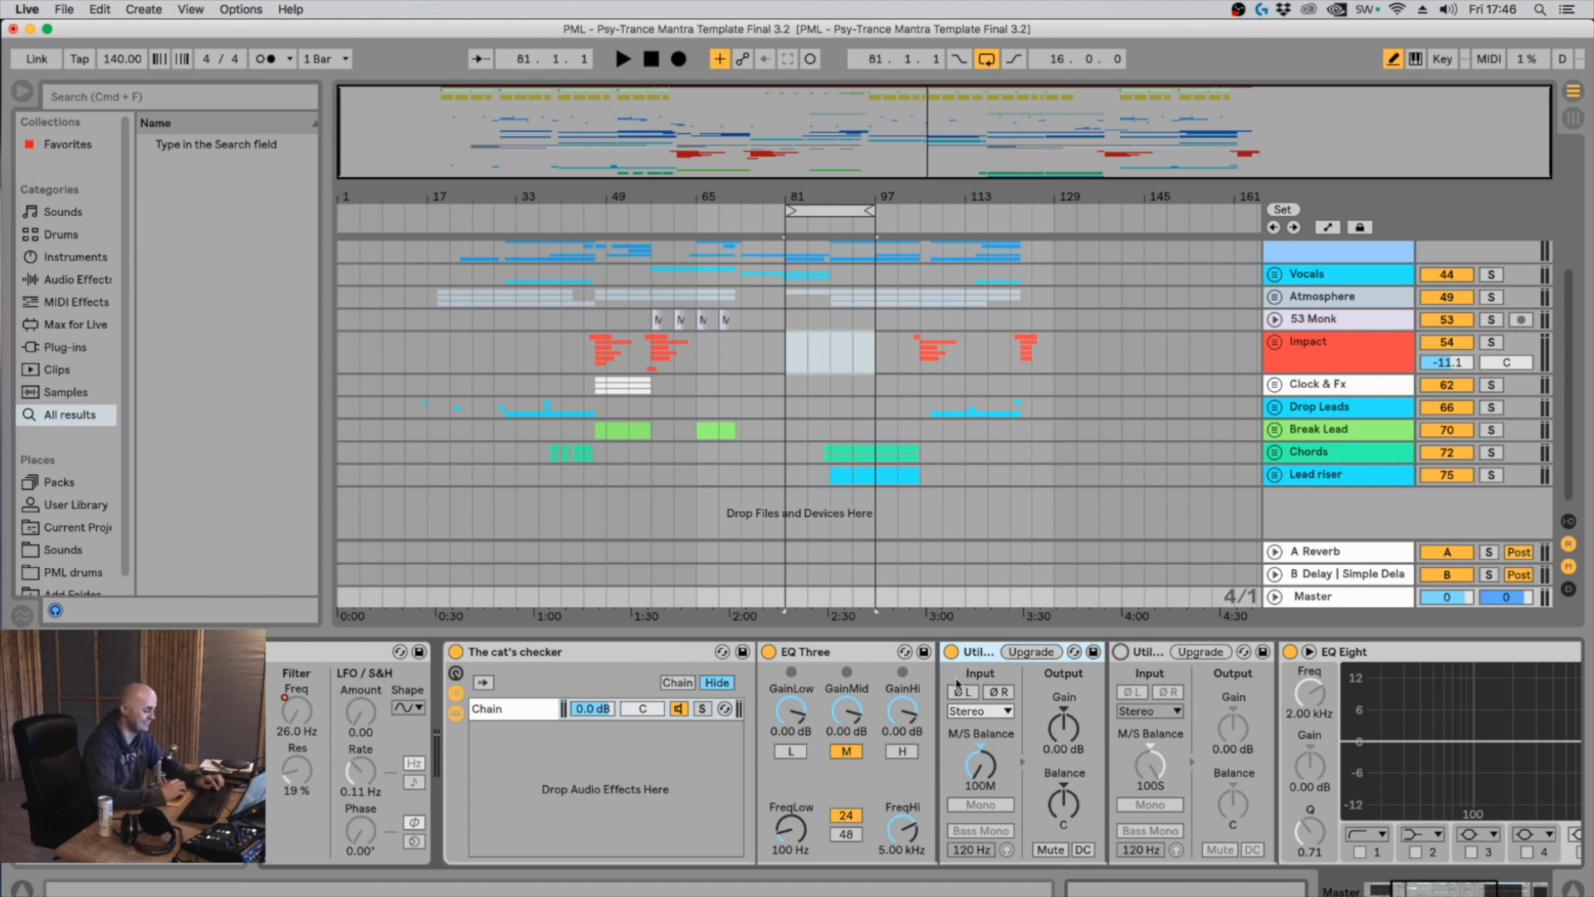
pyautogui.press('4')
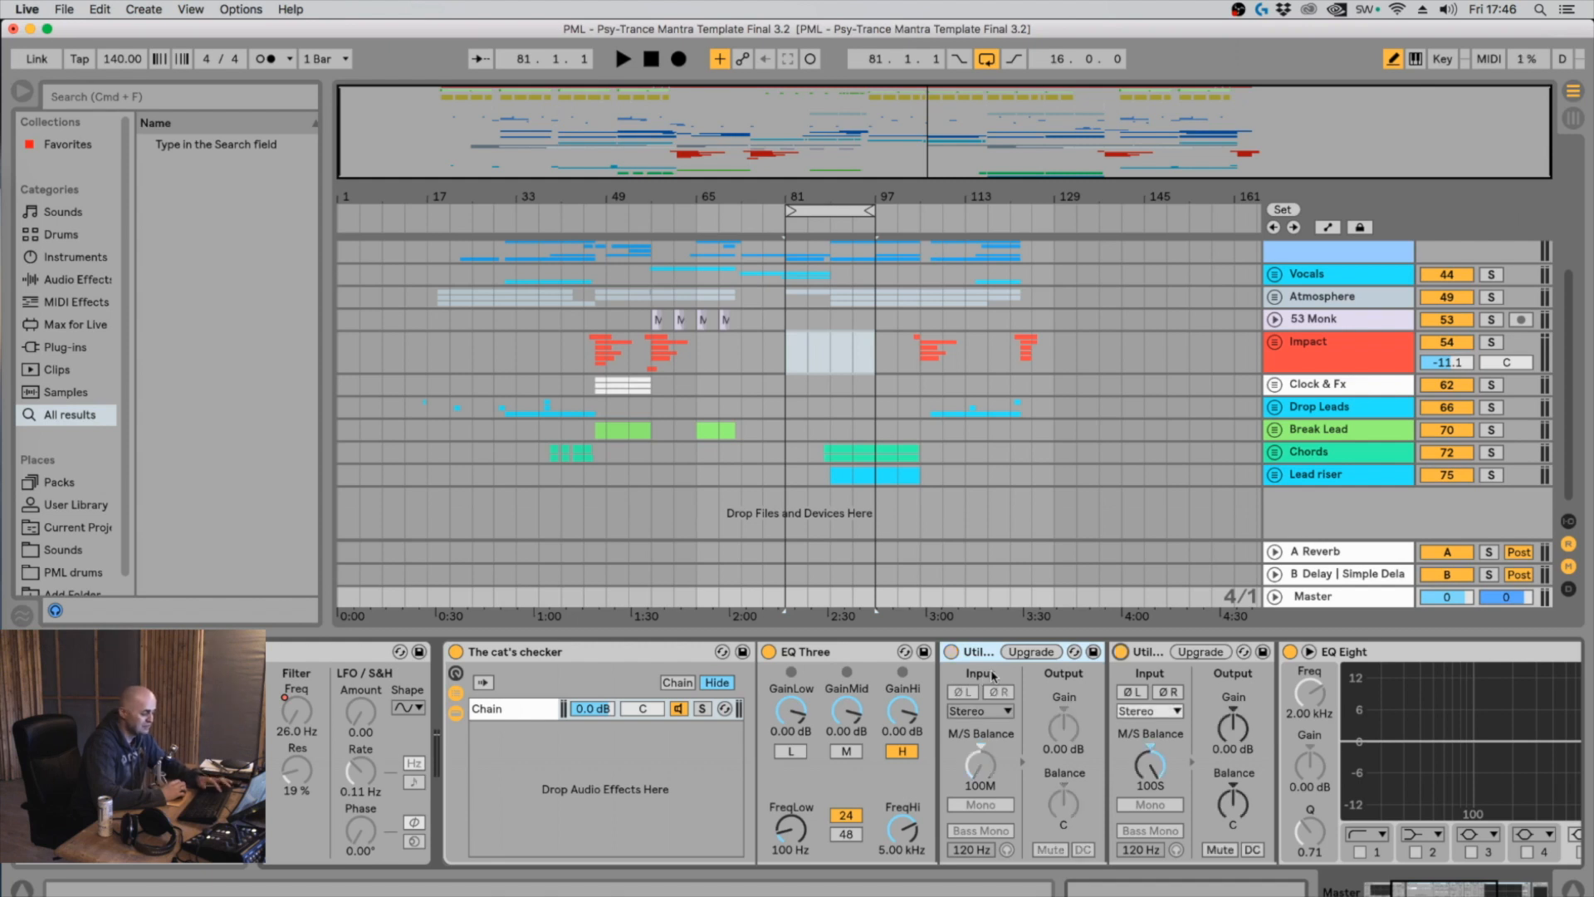
pyautogui.click(1149, 653)
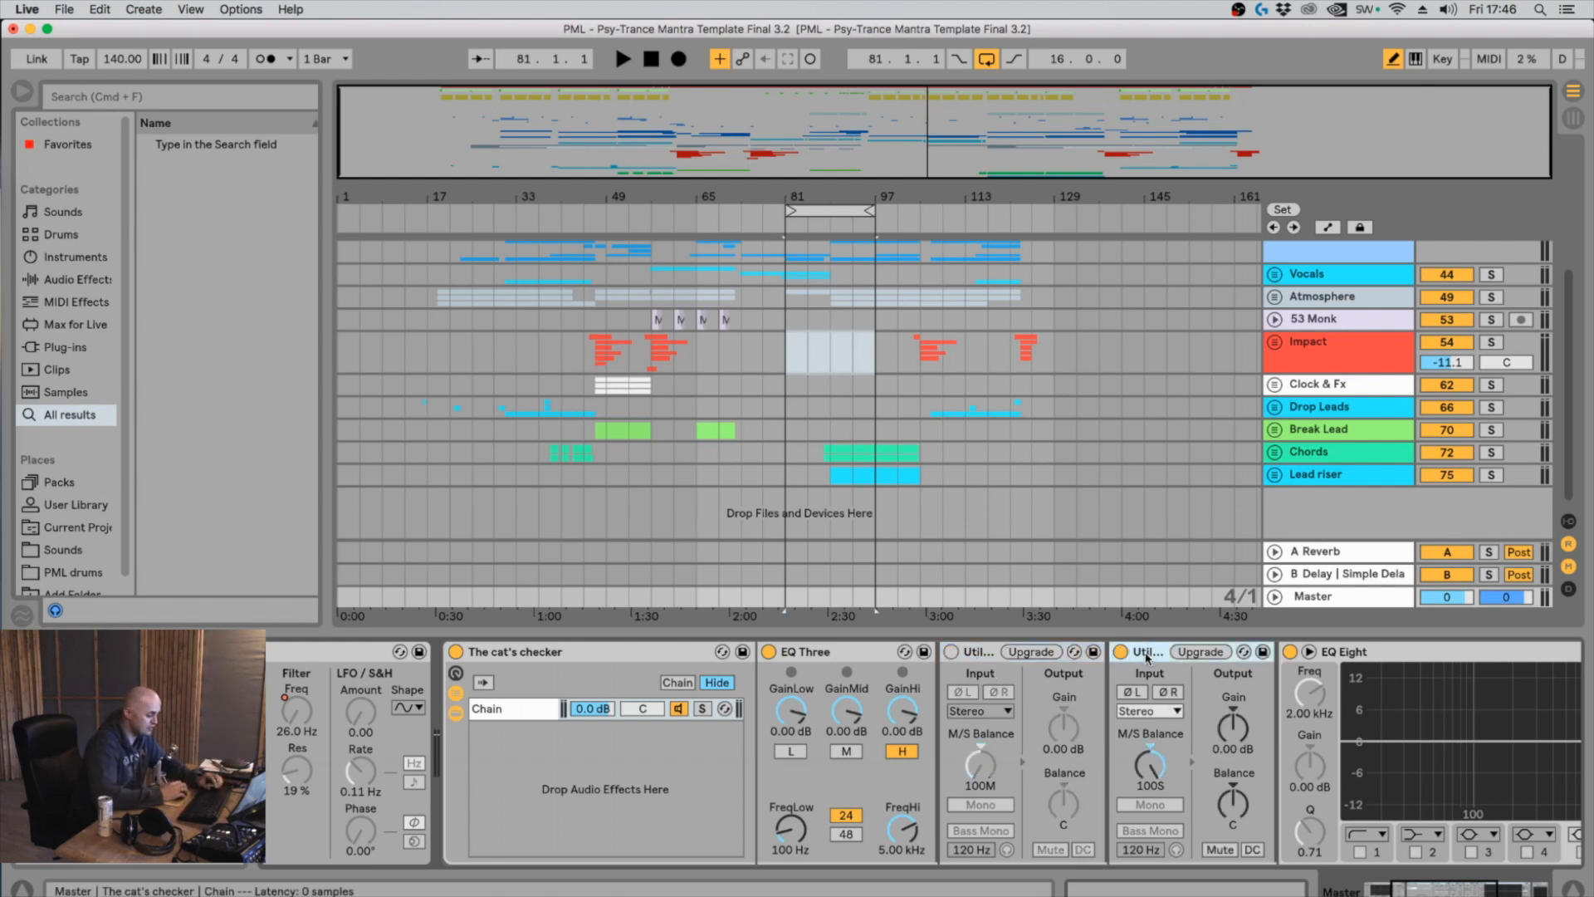
pyautogui.click(1120, 652)
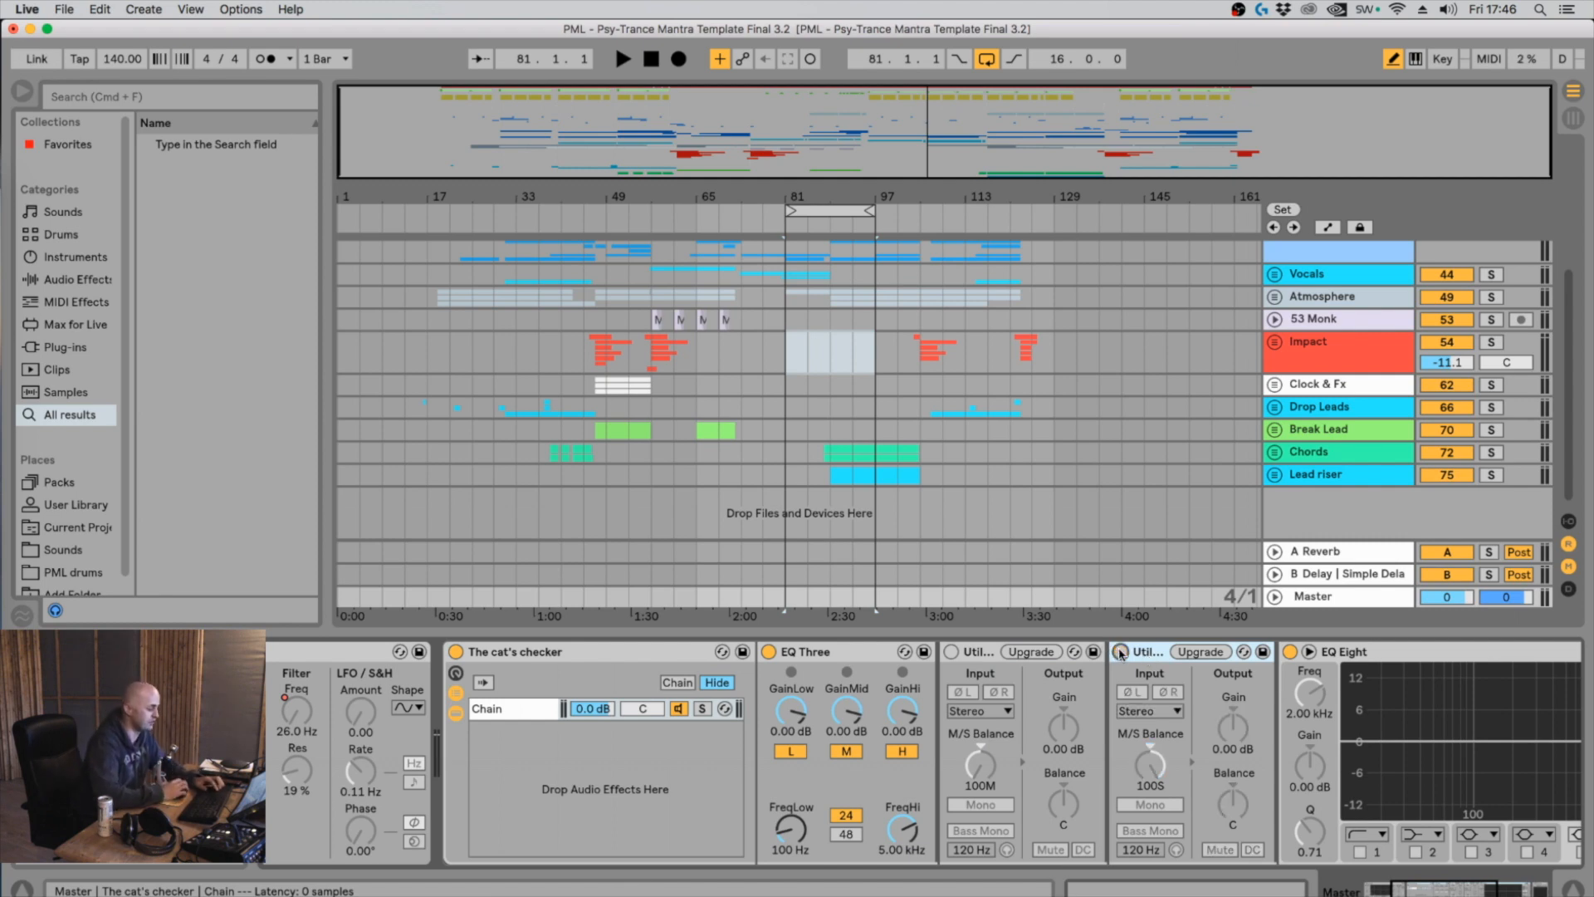
# Start playback from bar 81, switch to OBS to check the audio input levels, and return to Live
pyautogui.click(789, 413)
pyautogui.press('space')
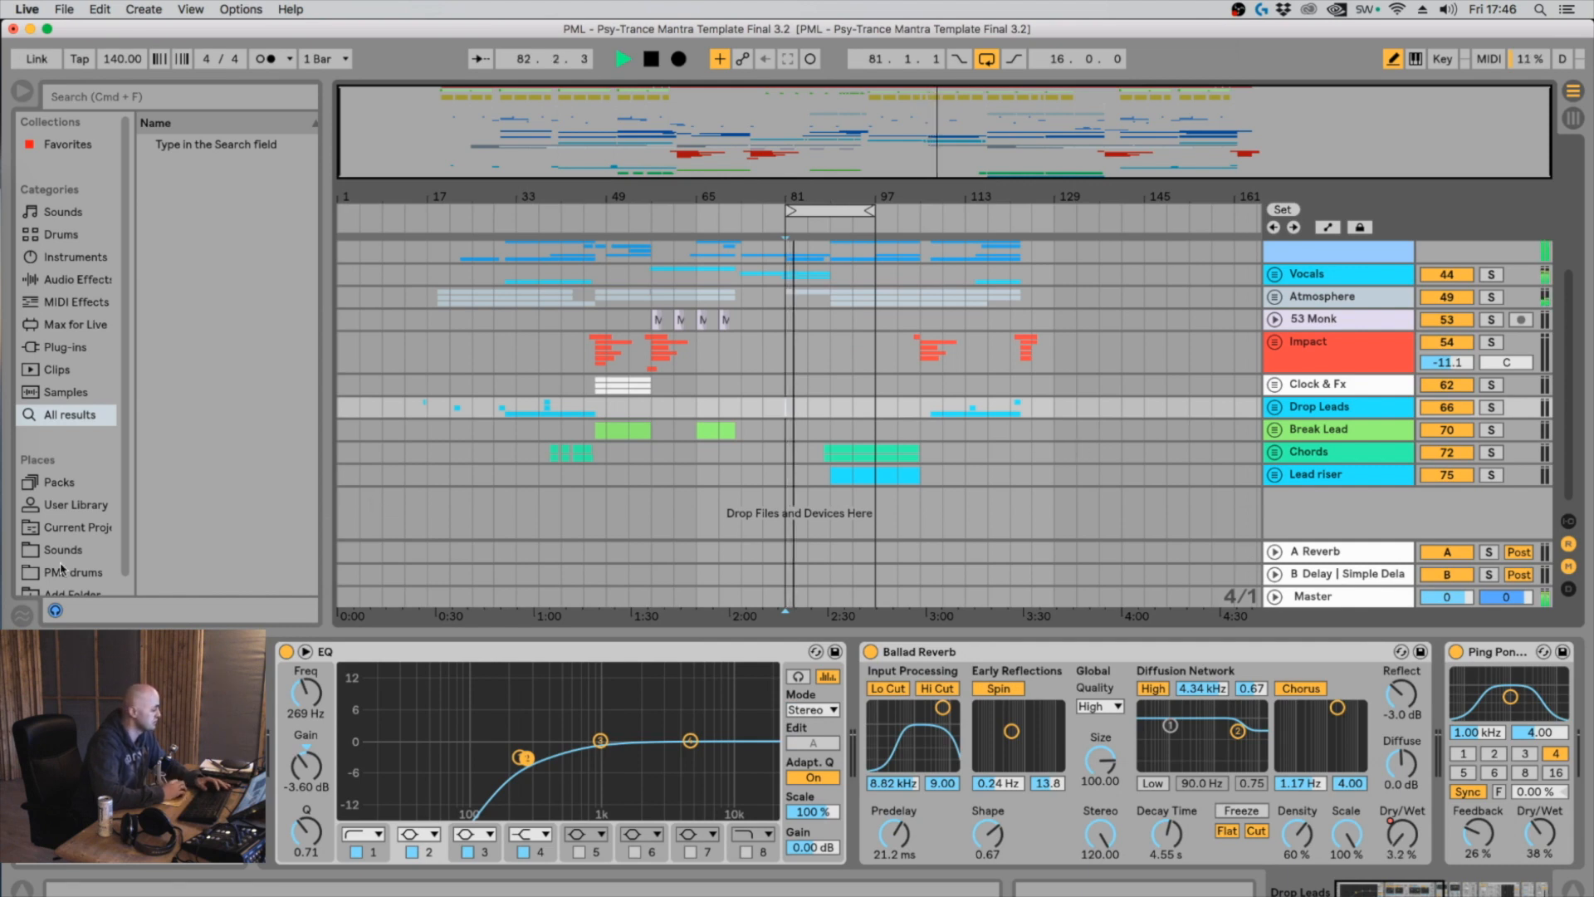
pyautogui.click(2, 557)
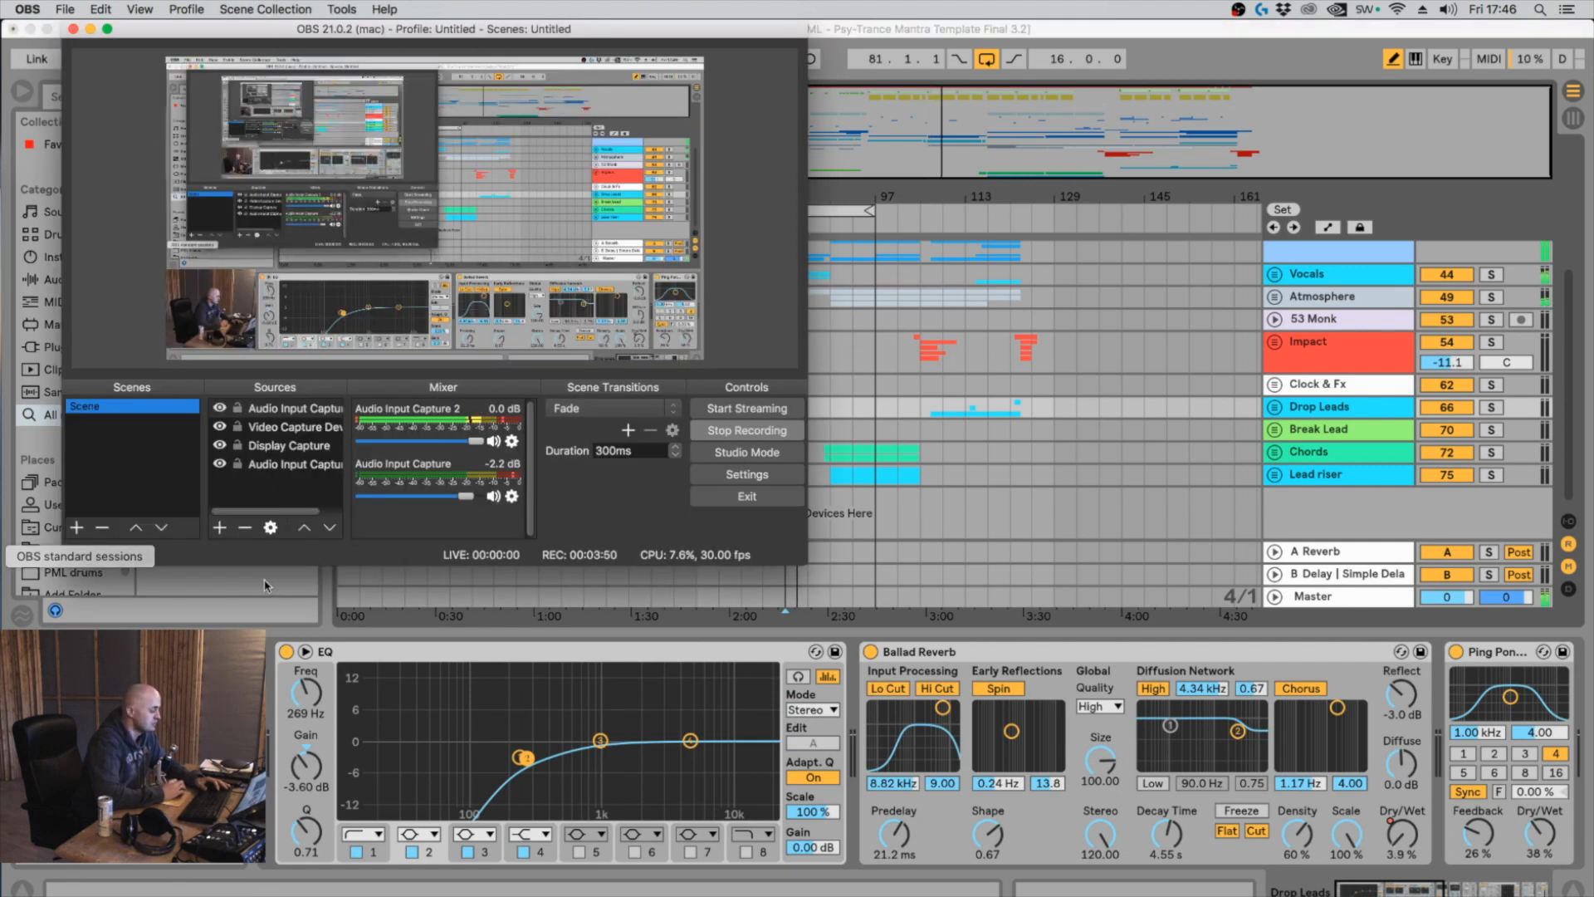
pyautogui.click(1021, 496)
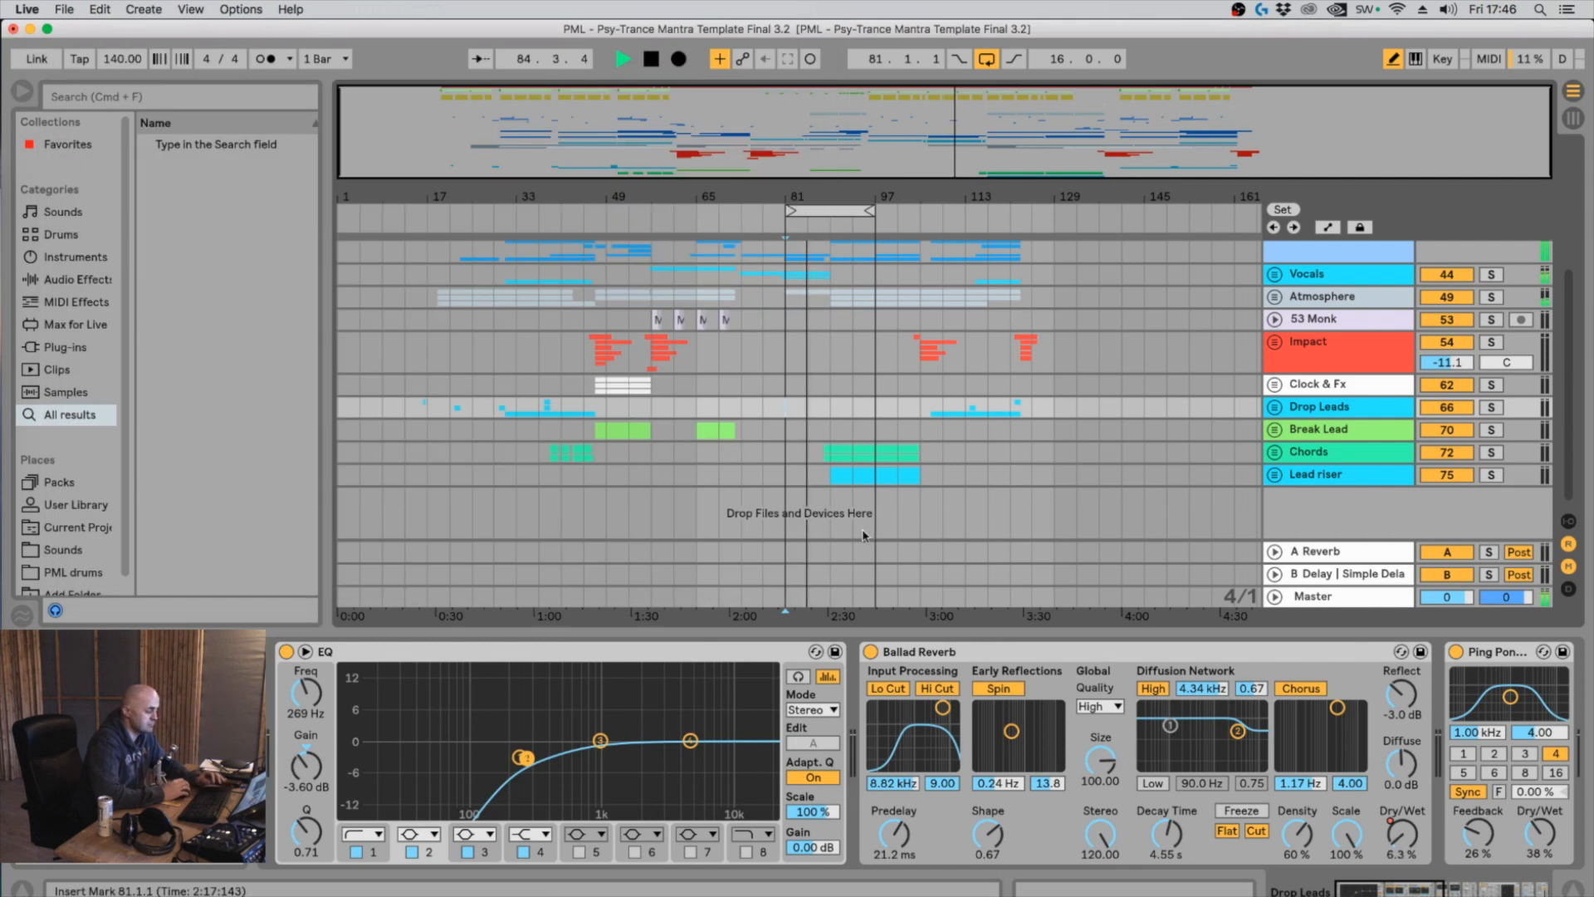
# Hide the chain list of The cat's checker rack on the Master track during playback, and stop the playback
pyautogui.click(1325, 595)
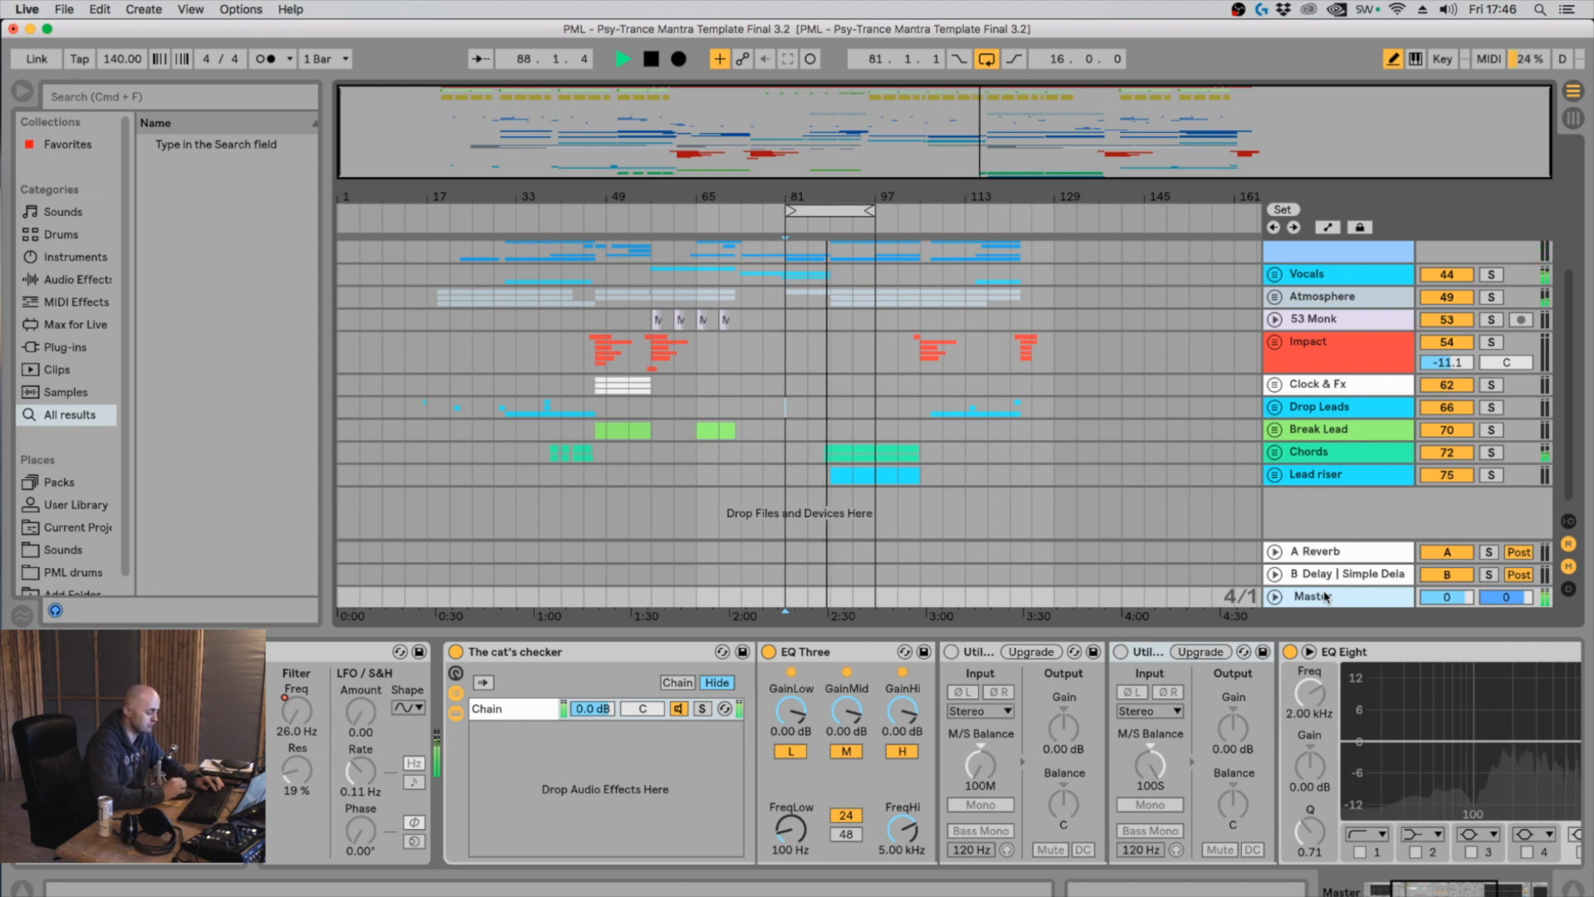
pyautogui.moveTo(1431, 890); pyautogui.dragTo(1444, 890)
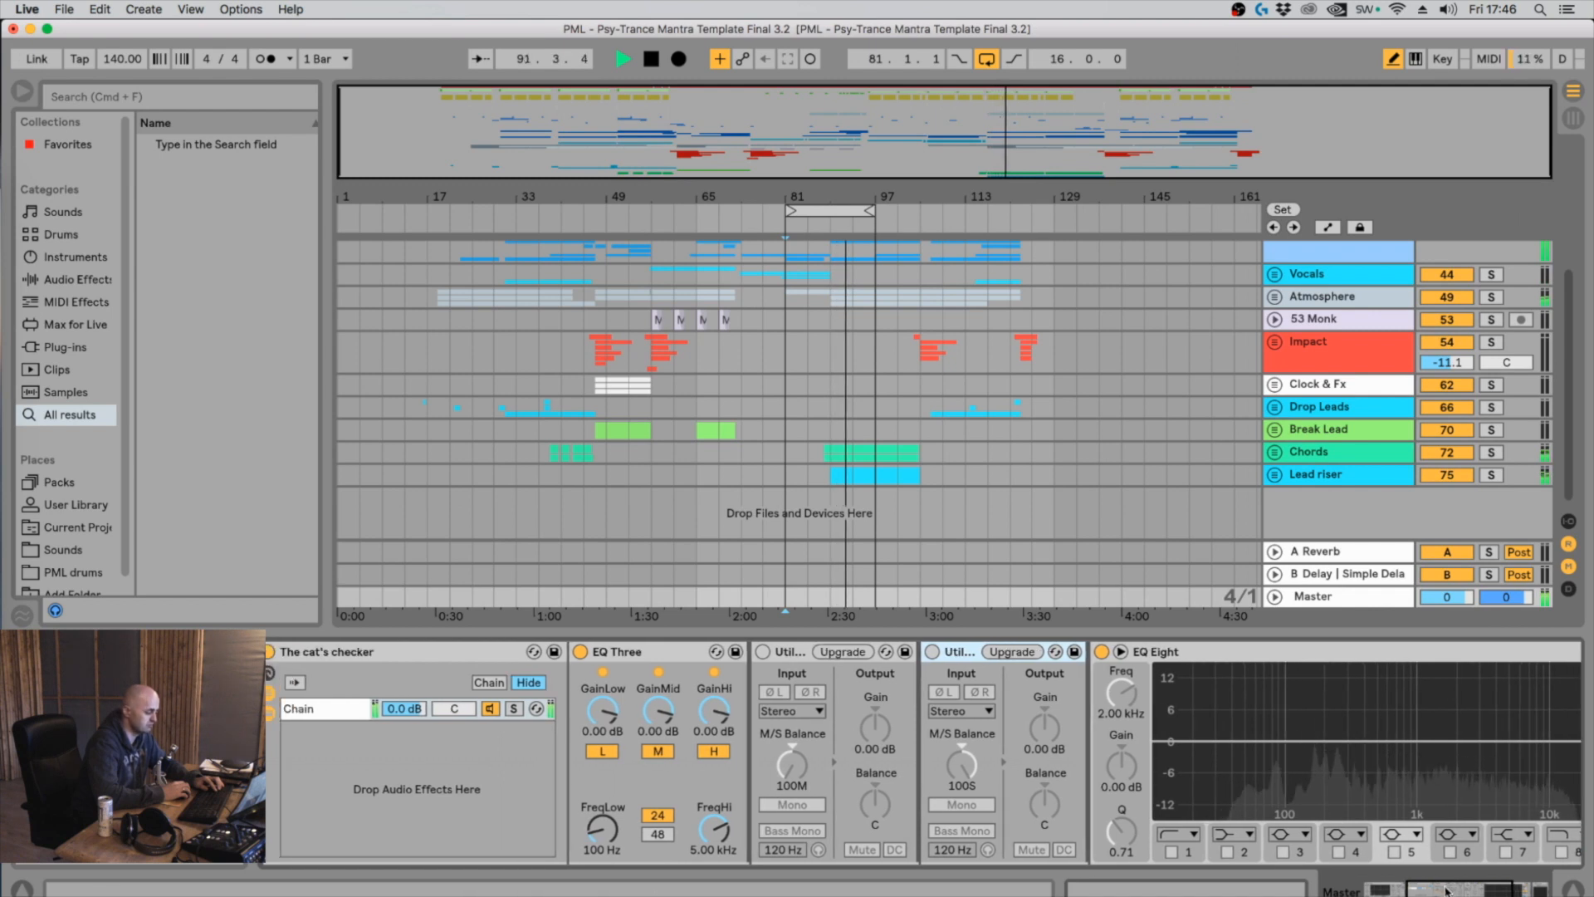
pyautogui.click(270, 697)
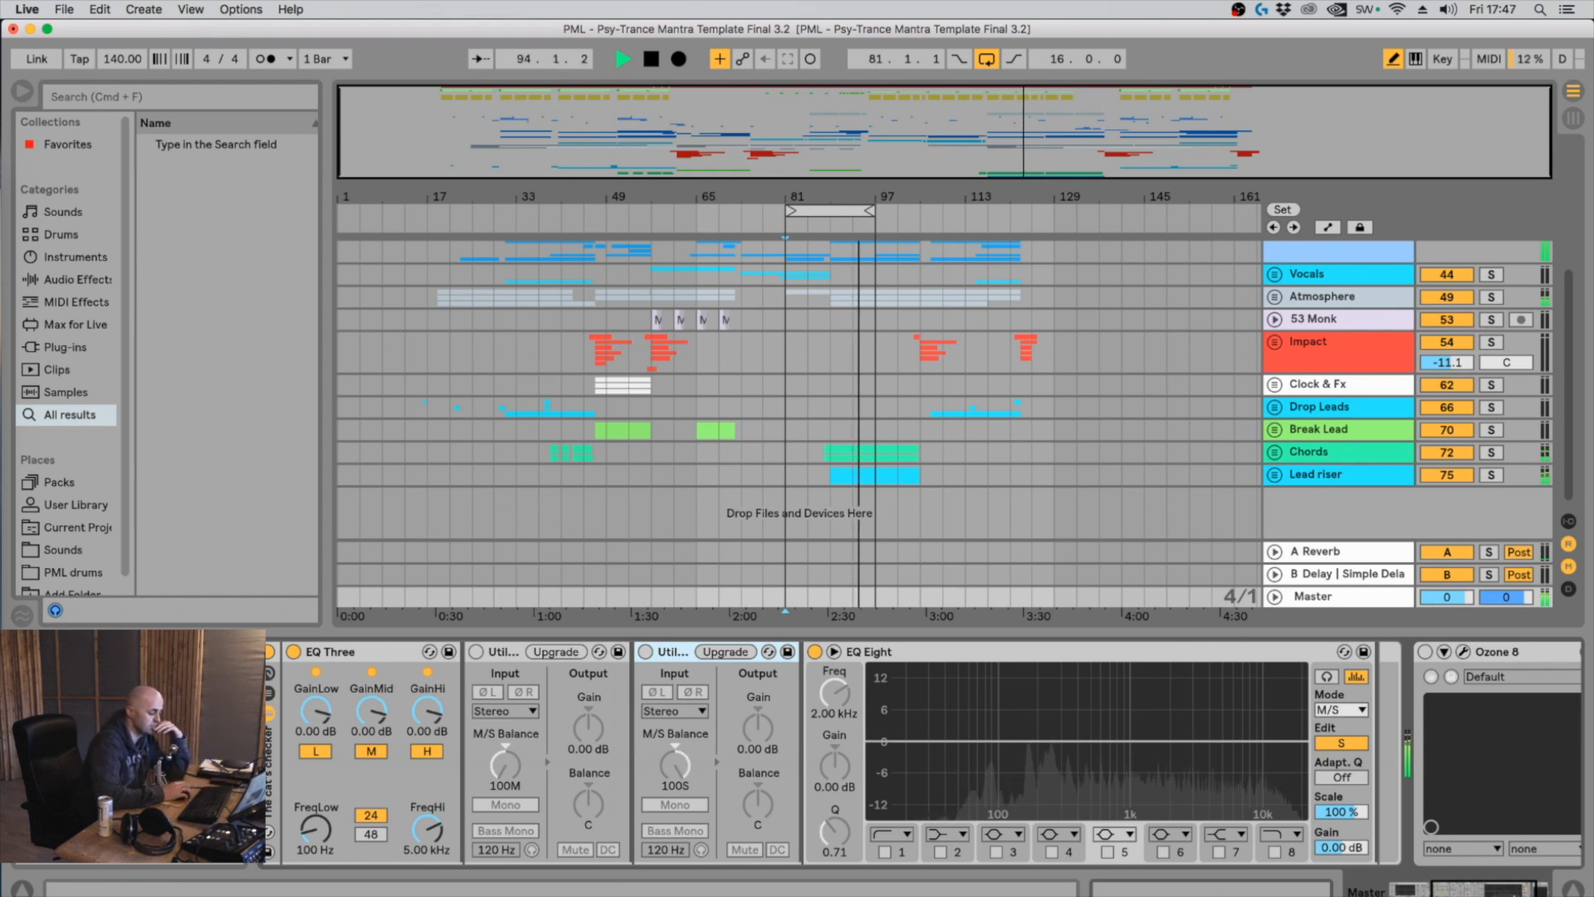
pyautogui.hscroll(-4, 830, 751)
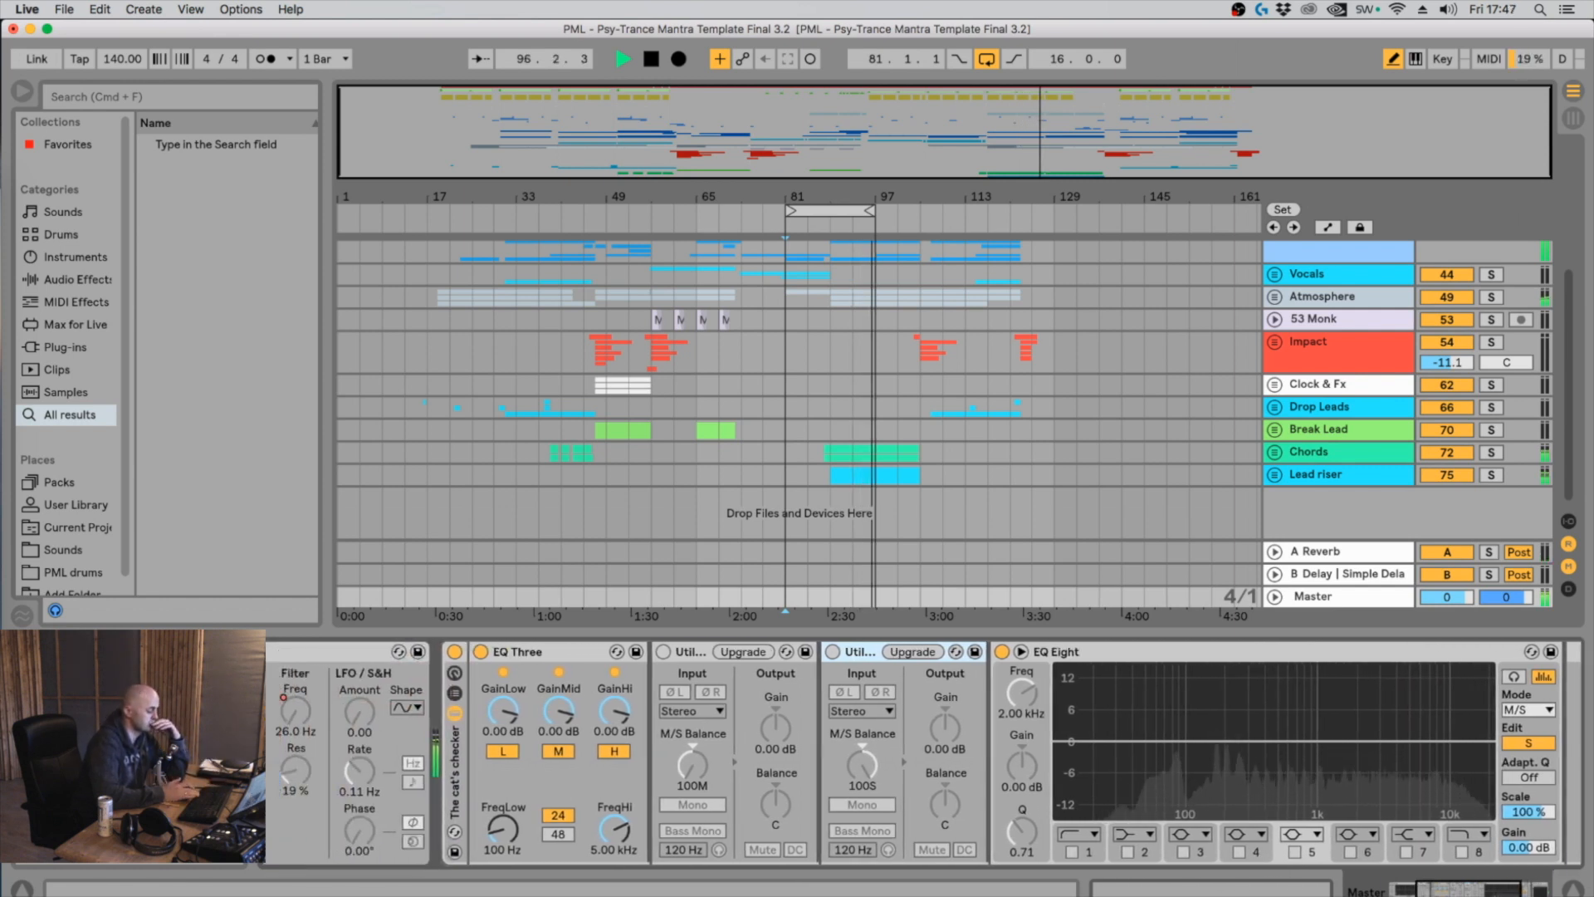
pyautogui.press('space')
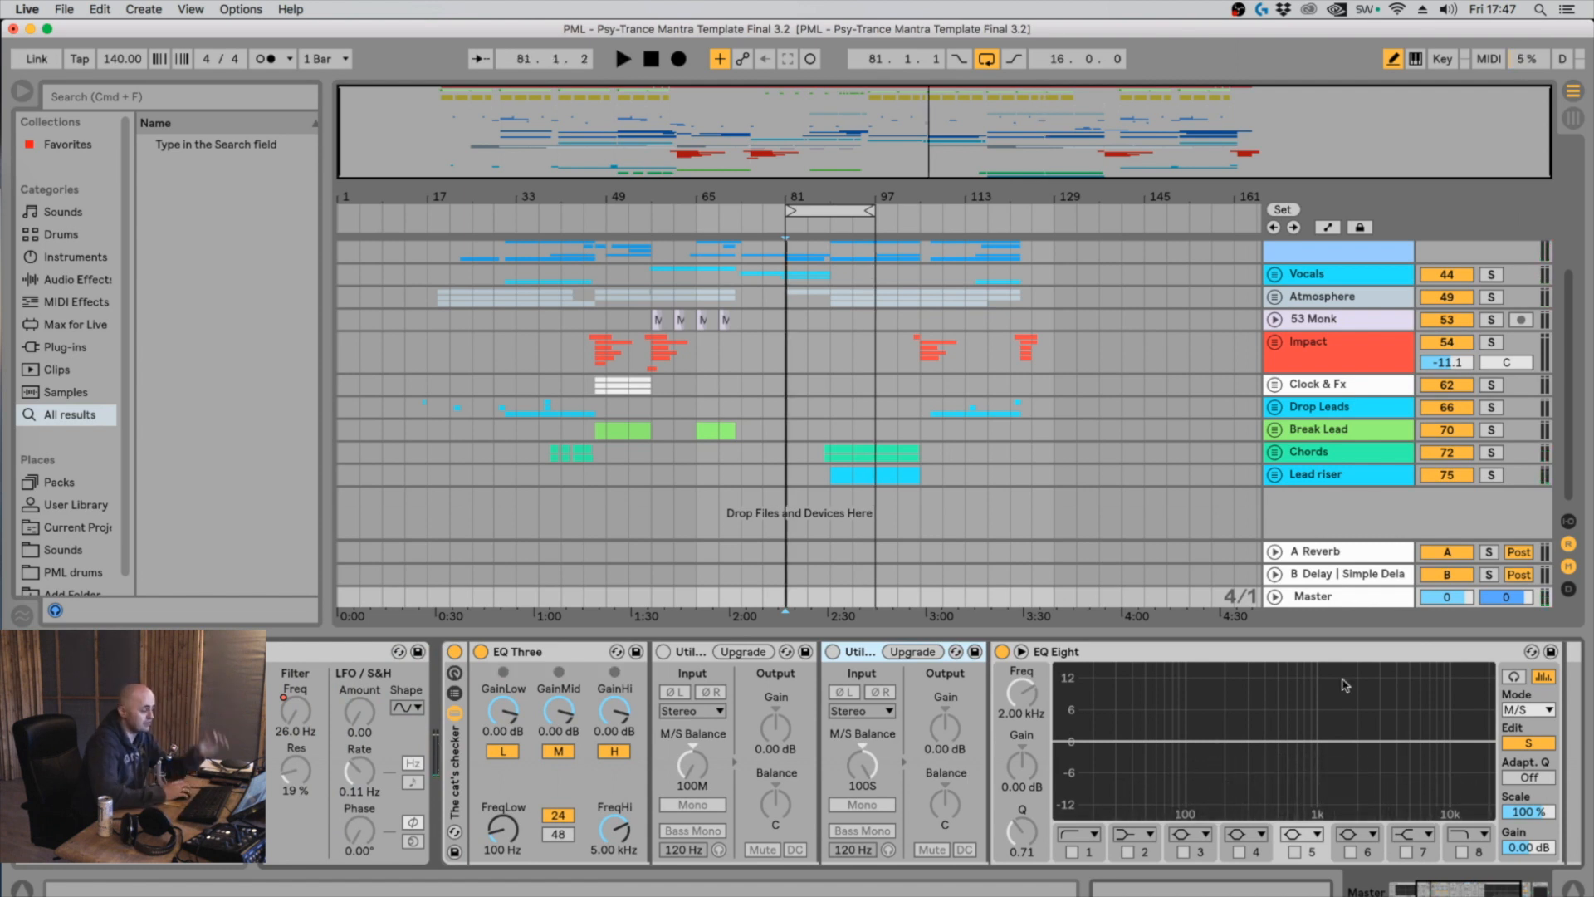
# Audition bars 109 to 125 with the loop moved there, and return the loop to bars 81 to 97
pyautogui.moveTo(837, 209); pyautogui.dragTo(991, 229)
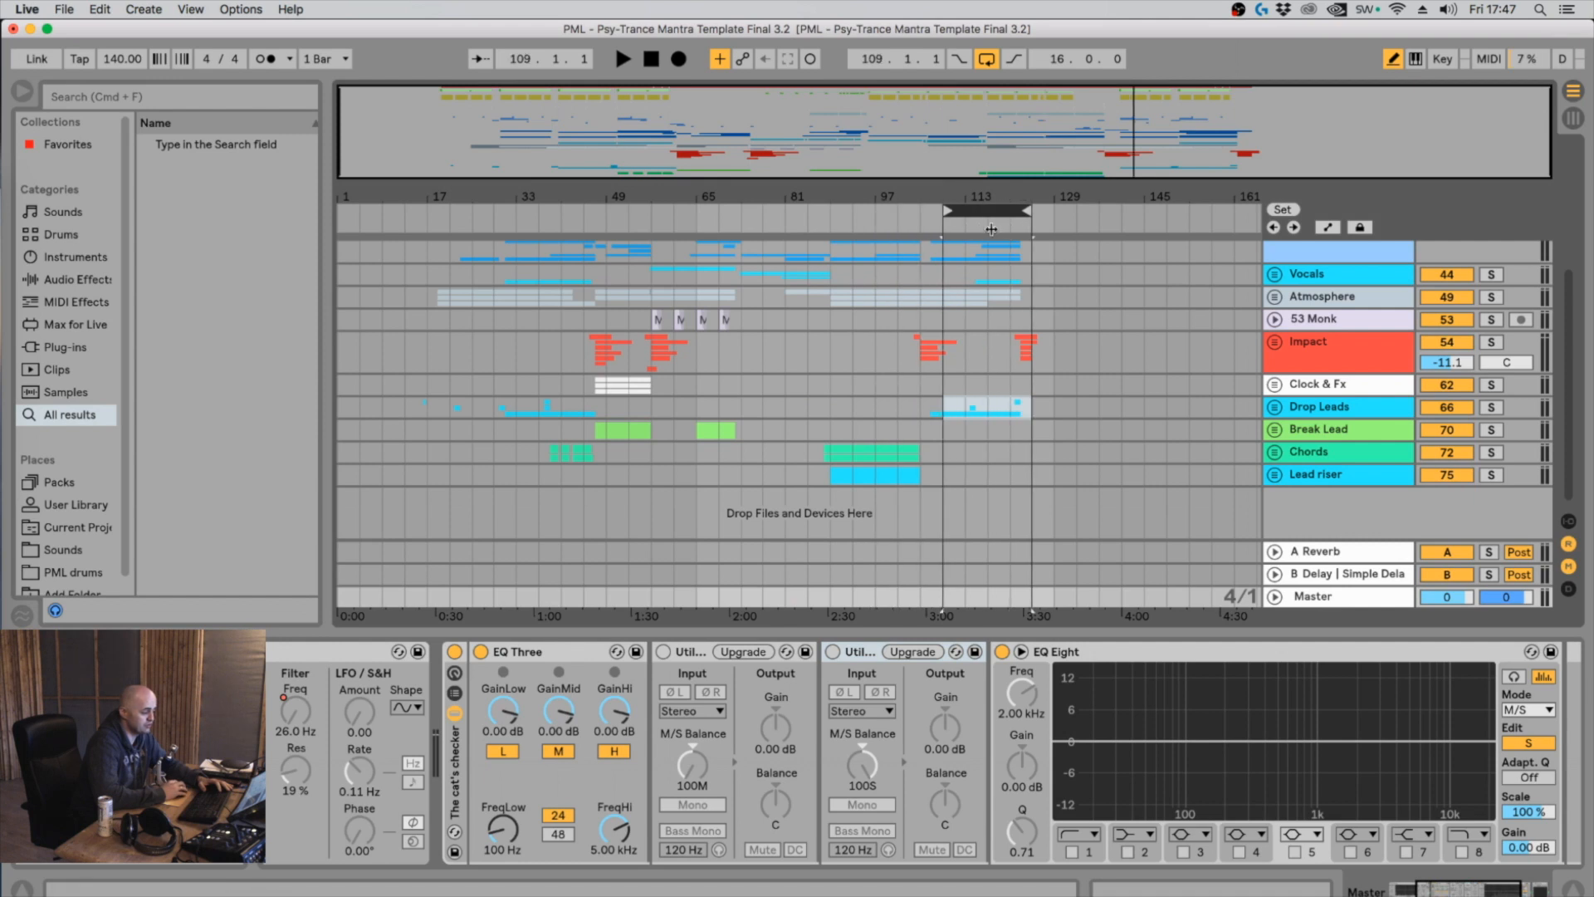
pyautogui.press('space')
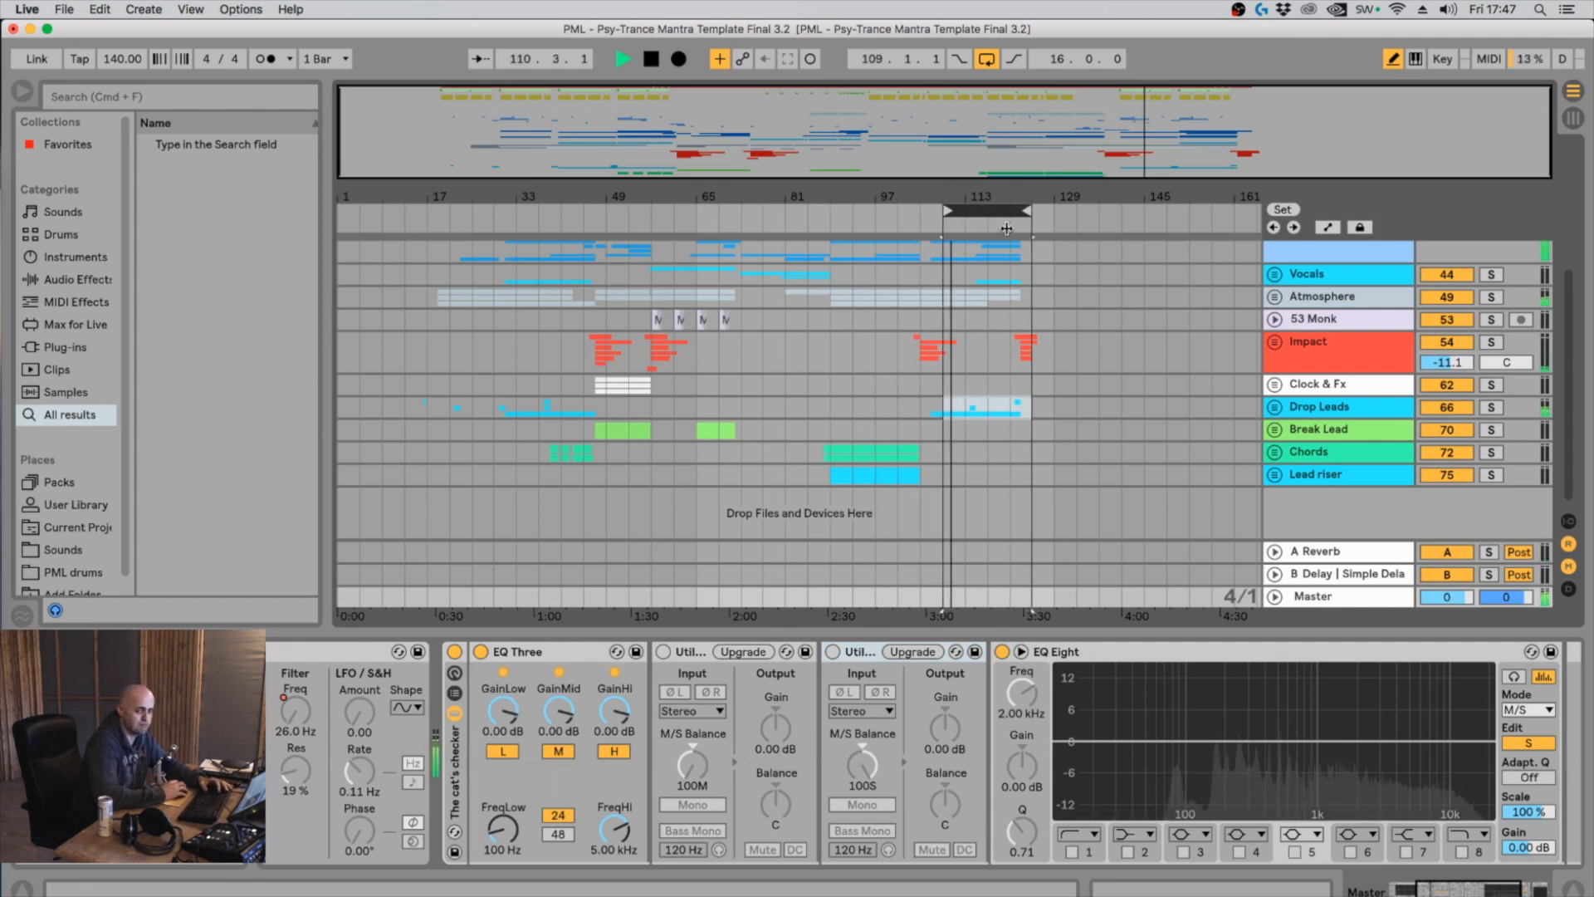
pyautogui.press('space')
pyautogui.moveTo(1006, 229); pyautogui.dragTo(842, 217)
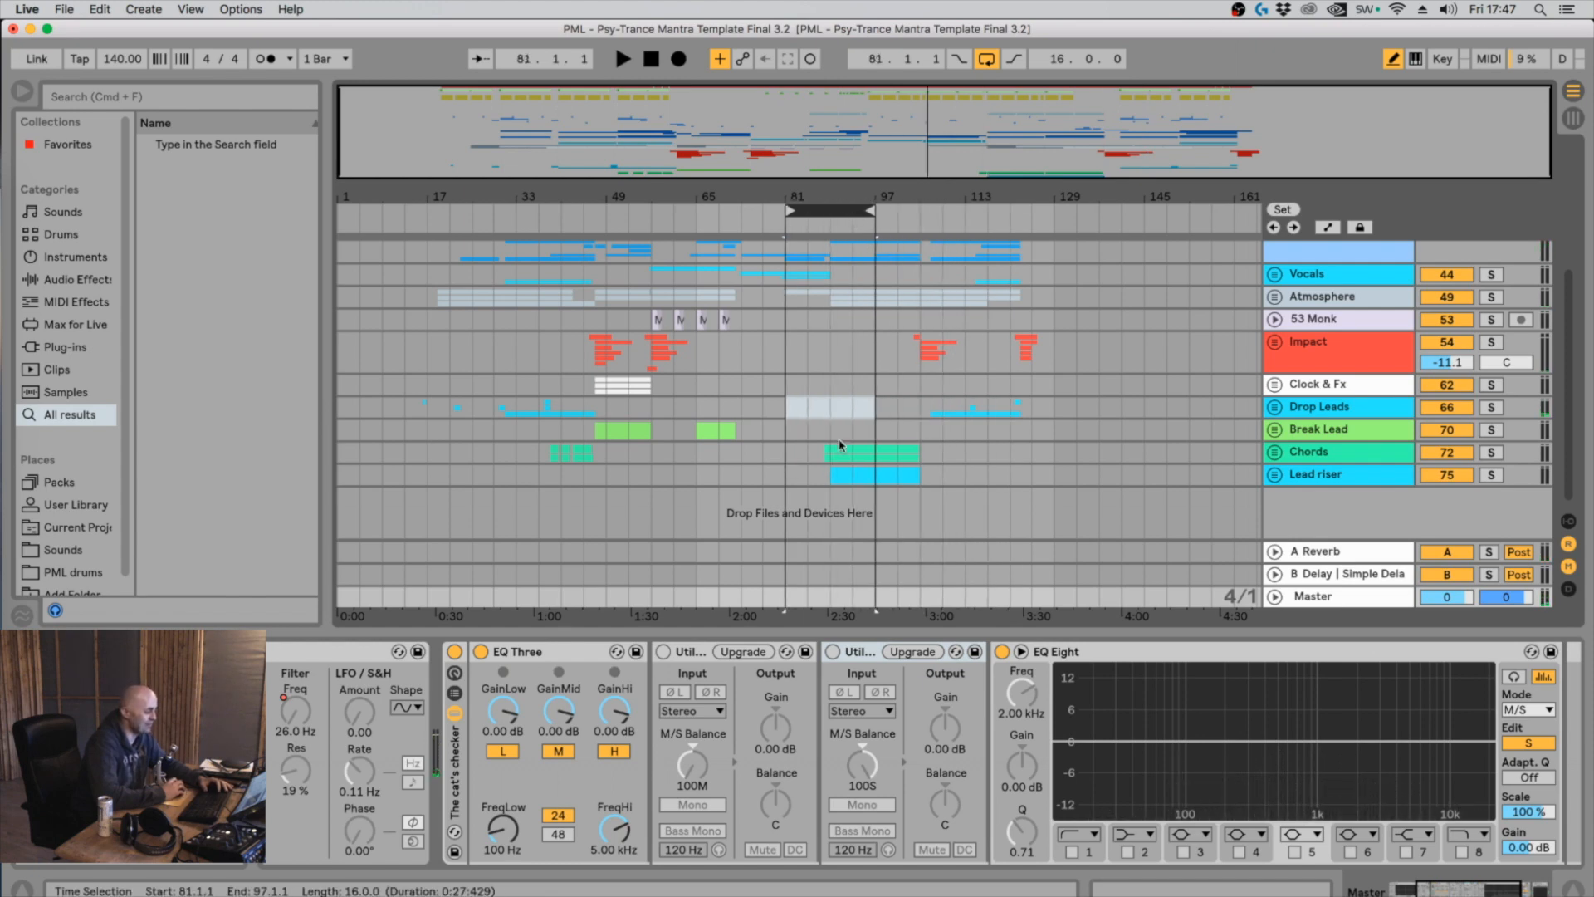
# With the insert marker at bar 81, turn off EQ Three's mid and high bands on the Master track and turn on the 100S Utility
pyautogui.click(787, 462)
pyautogui.click(1309, 589)
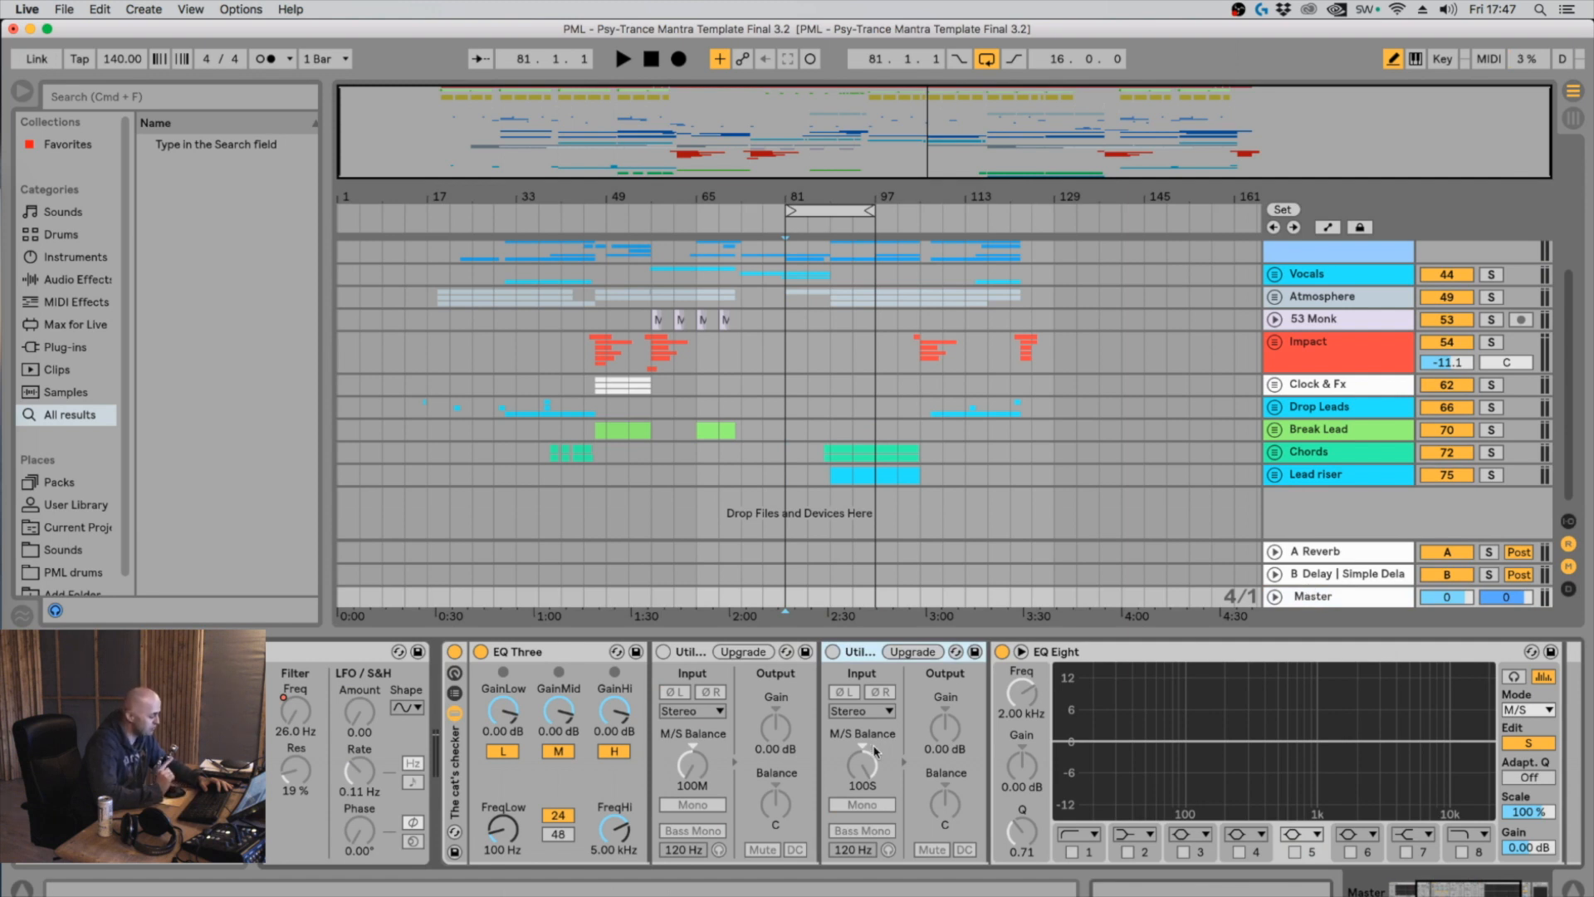
pyautogui.click(572, 780)
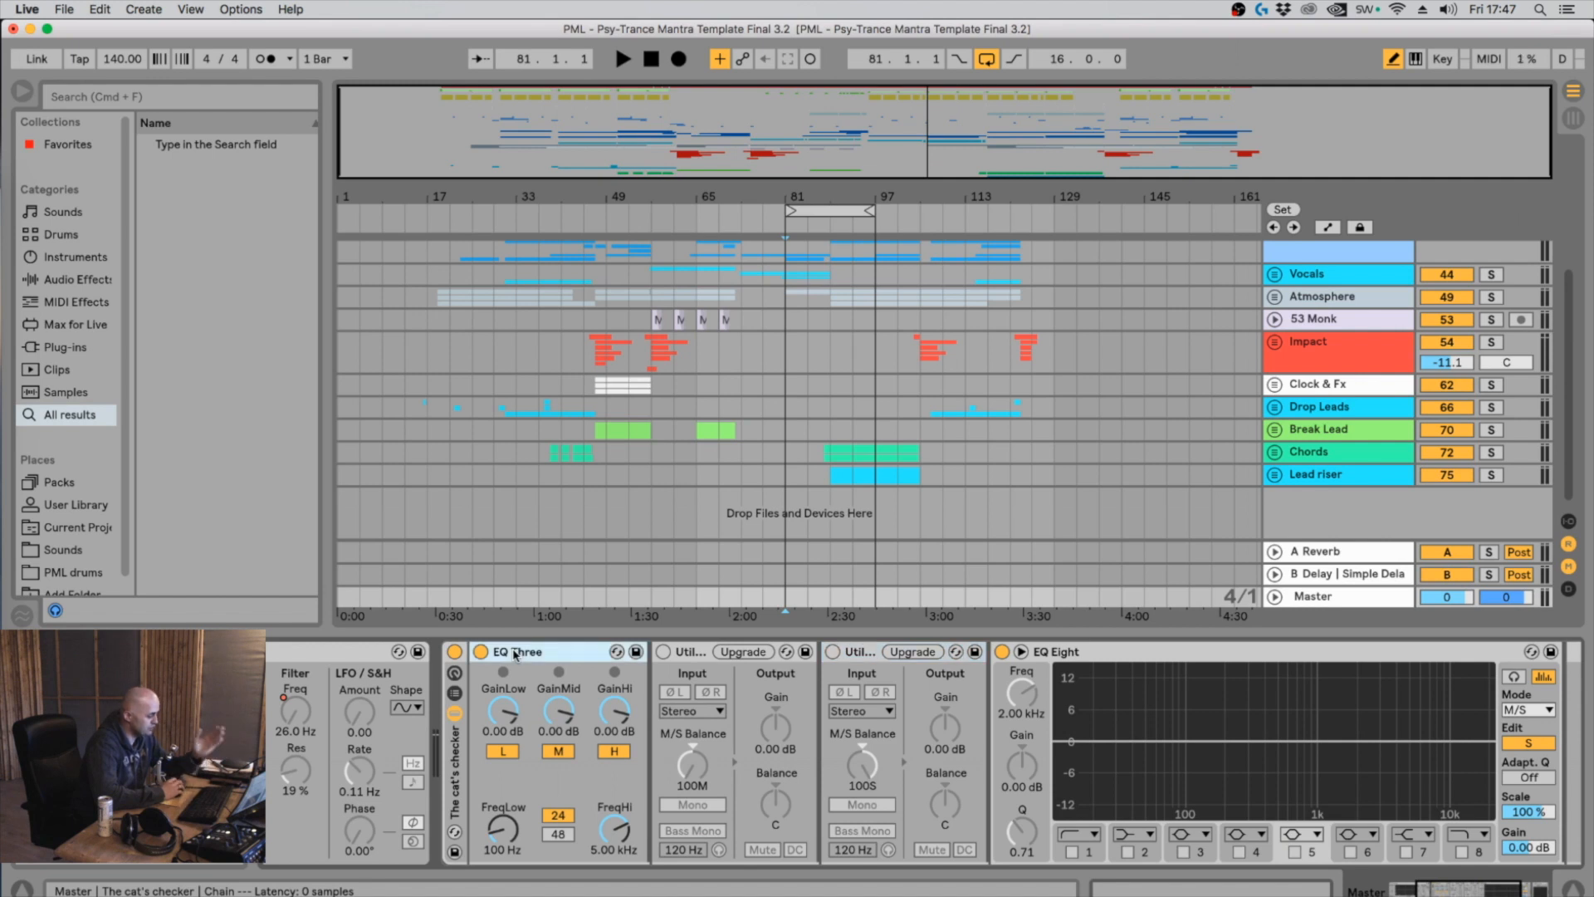
pyautogui.press('m')
pyautogui.press('h')
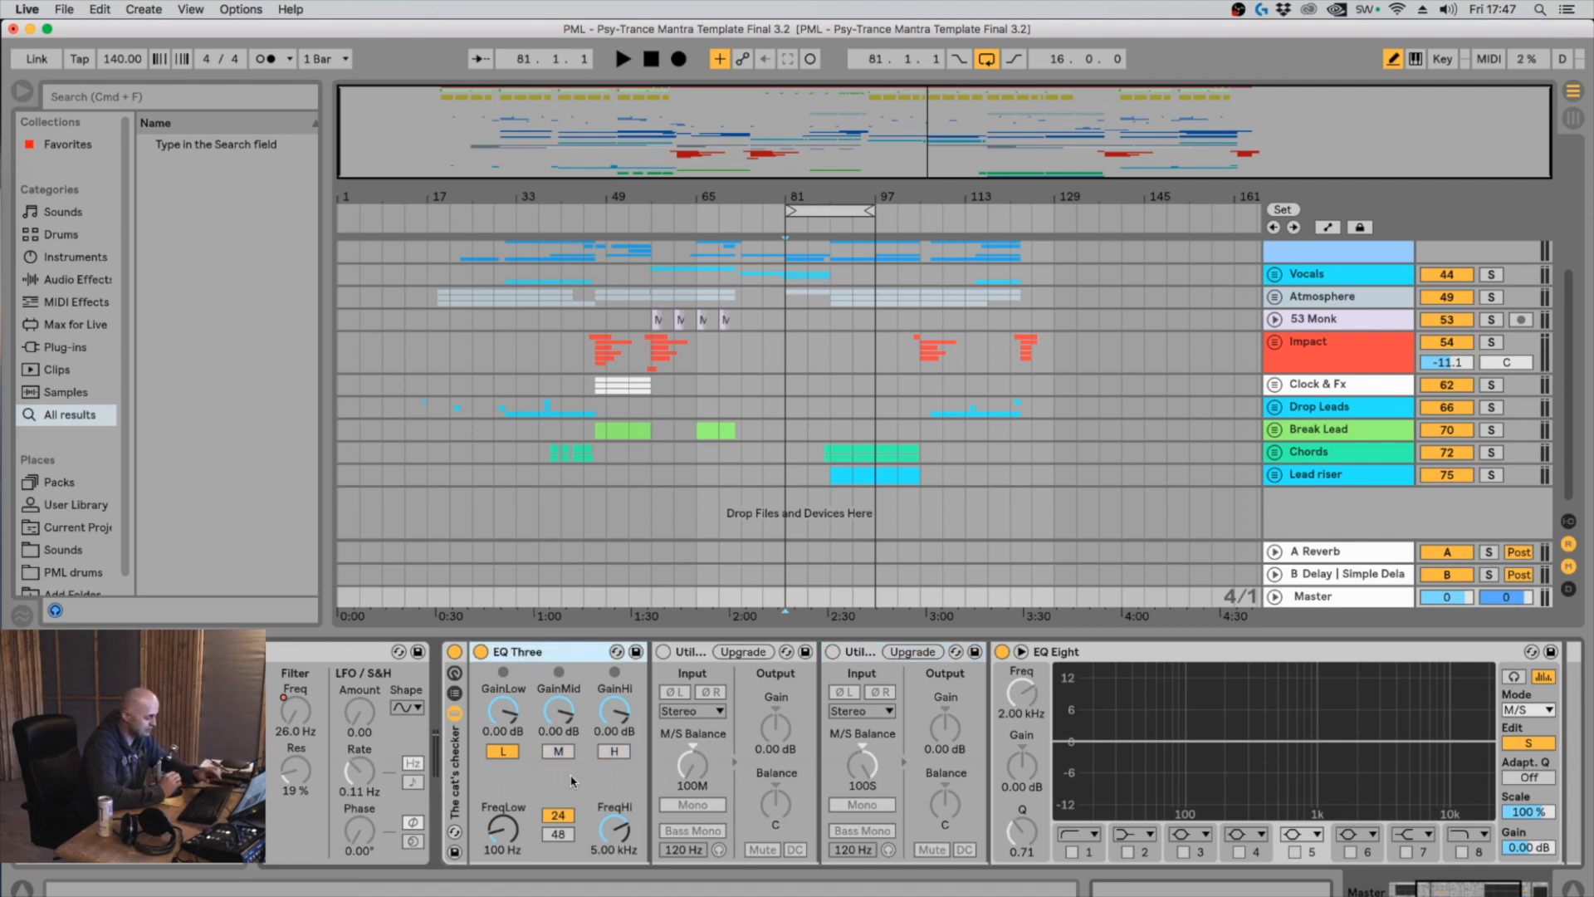
pyautogui.press('s')
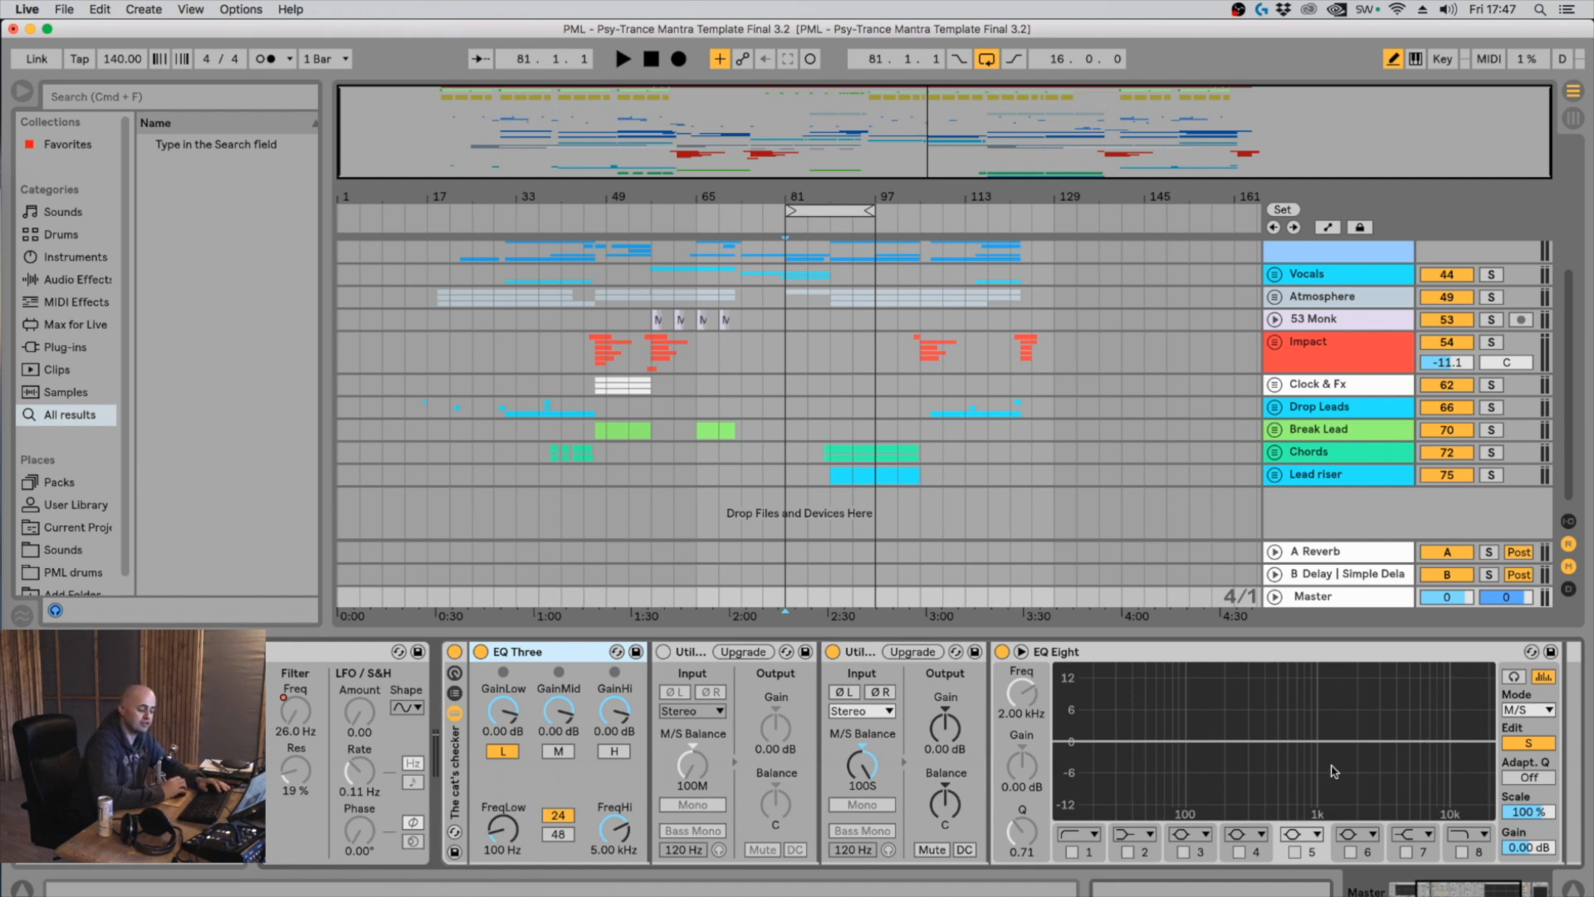
# Audition the side signal of the low band from bar 81, stop playback, and turn off the 100S Utility
pyautogui.moveTo(1181, 704); pyautogui.dragTo(1033, 826)
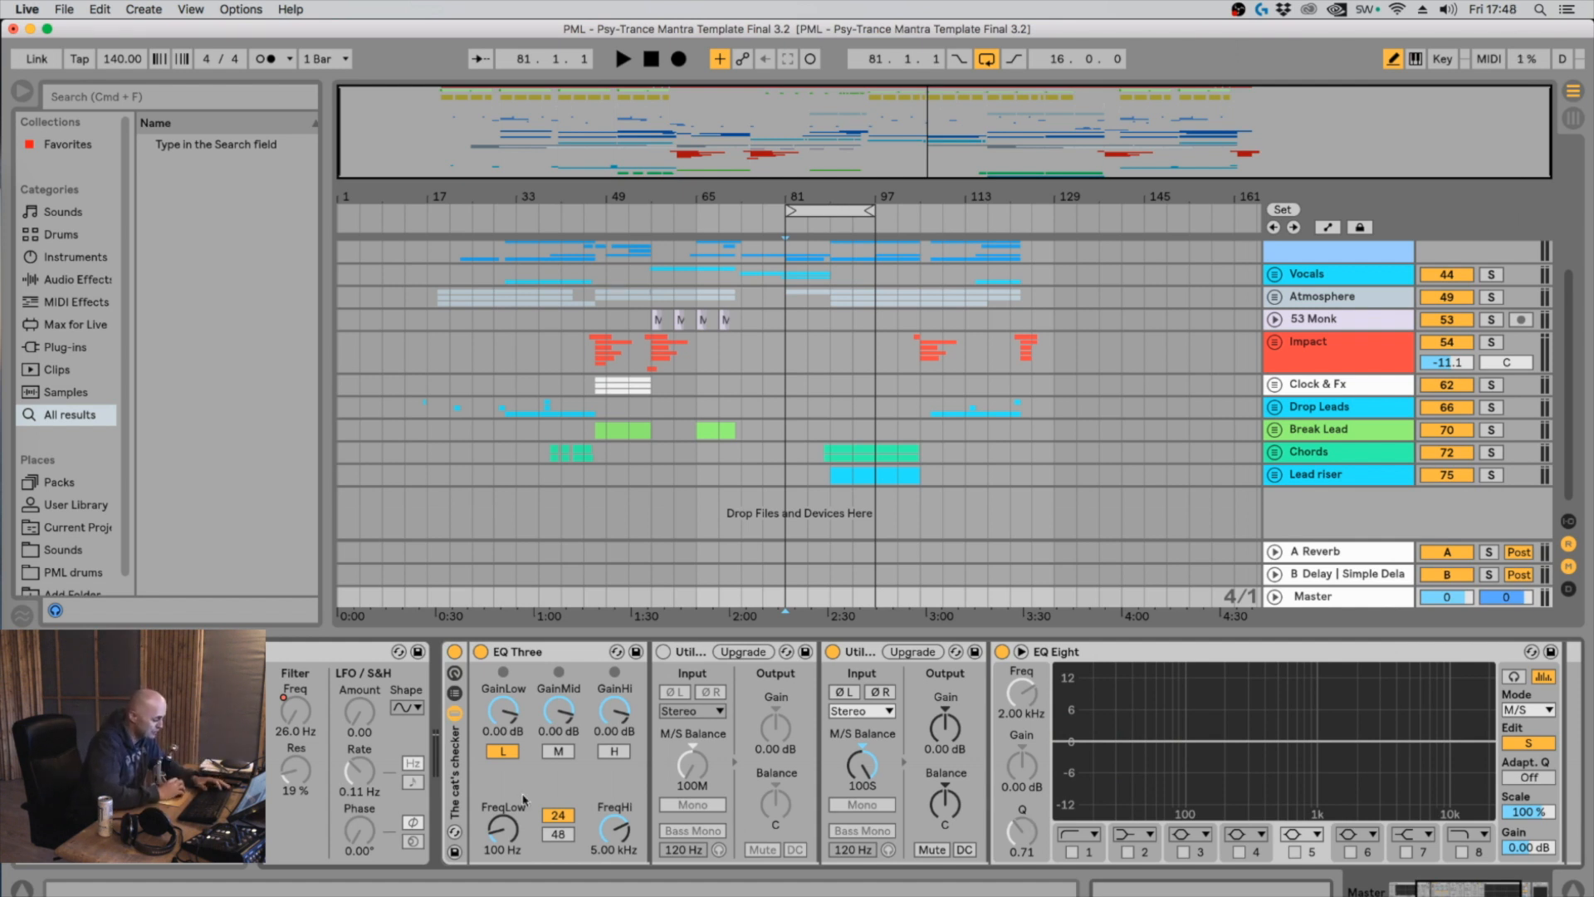
pyautogui.press('space')
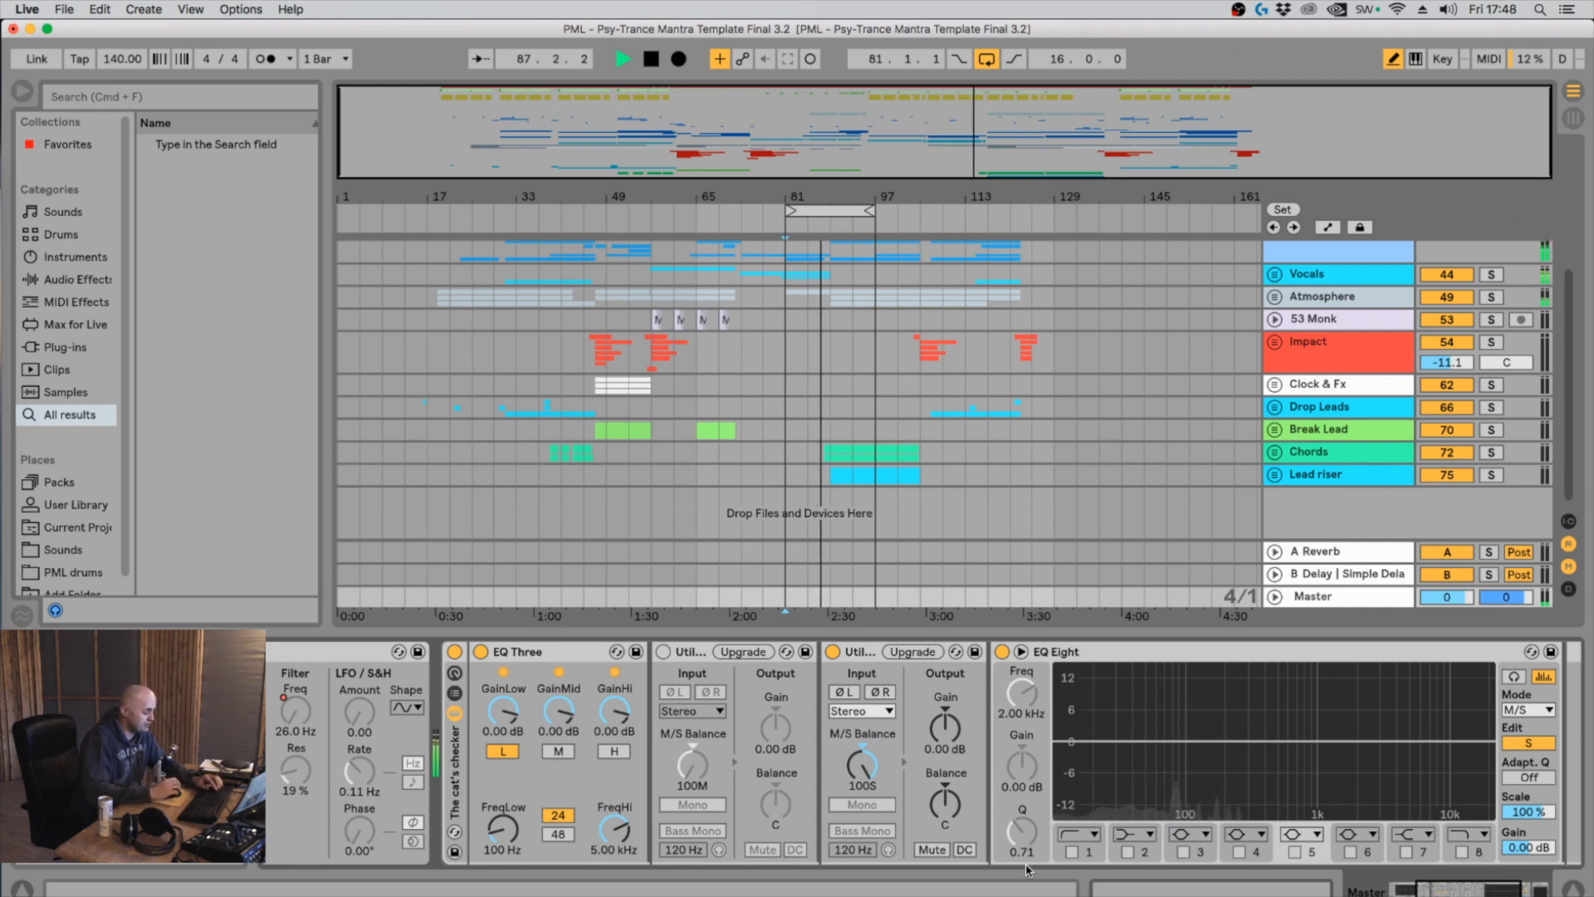
pyautogui.press('space')
pyautogui.click(832, 652)
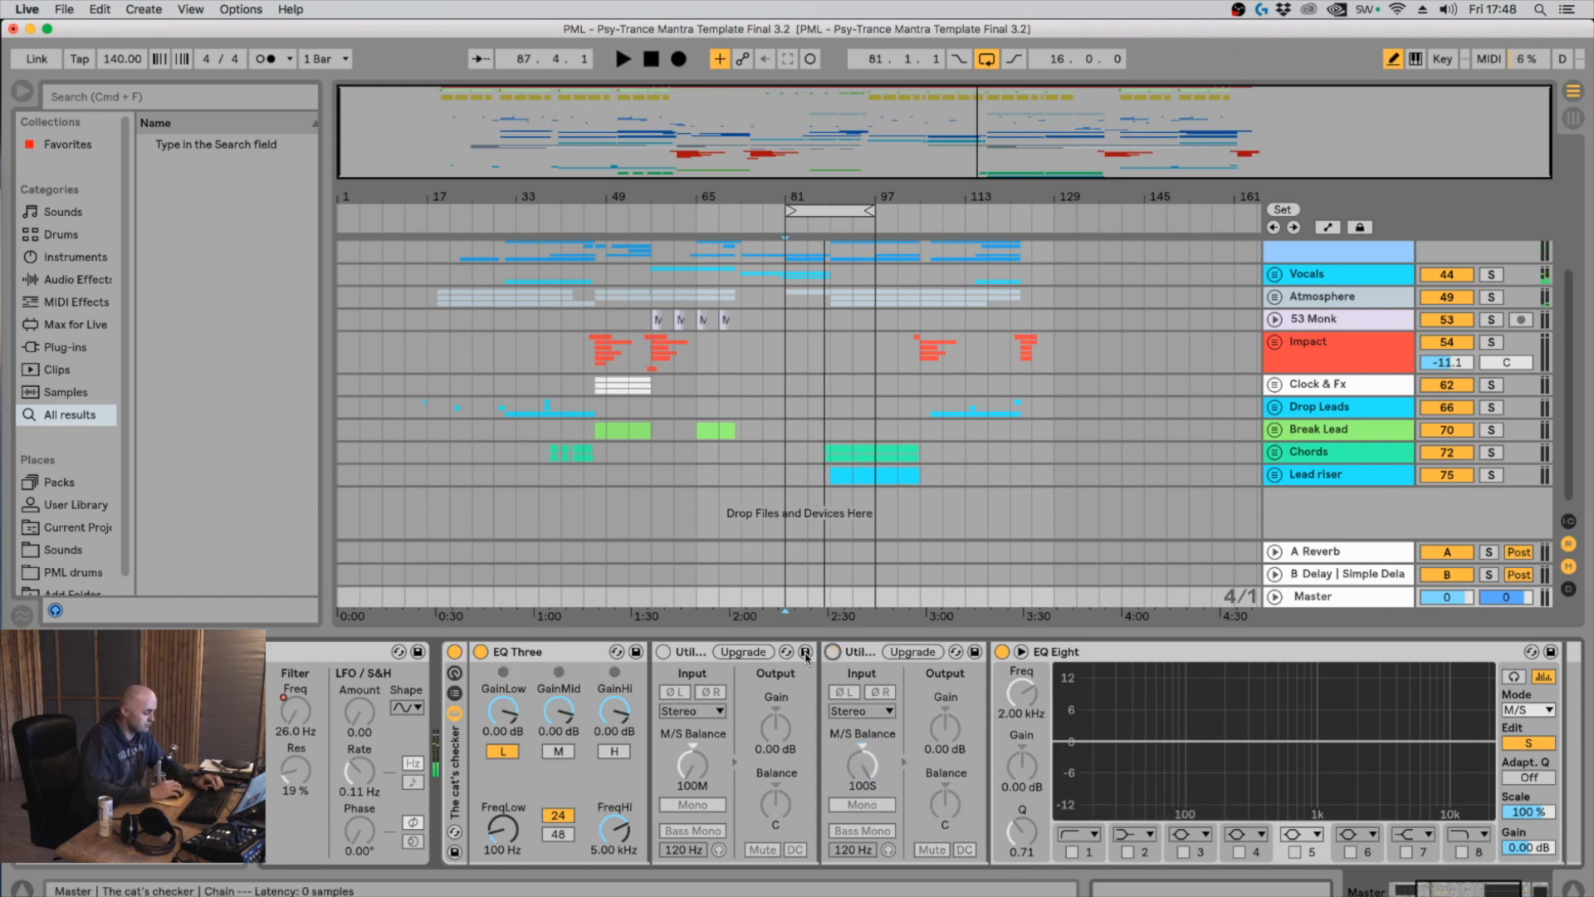
# Switch EQ Three on the Master track from the low band to the mid band and turn on the 100M Utility
pyautogui.click(504, 751)
pyautogui.click(559, 751)
pyautogui.click(689, 660)
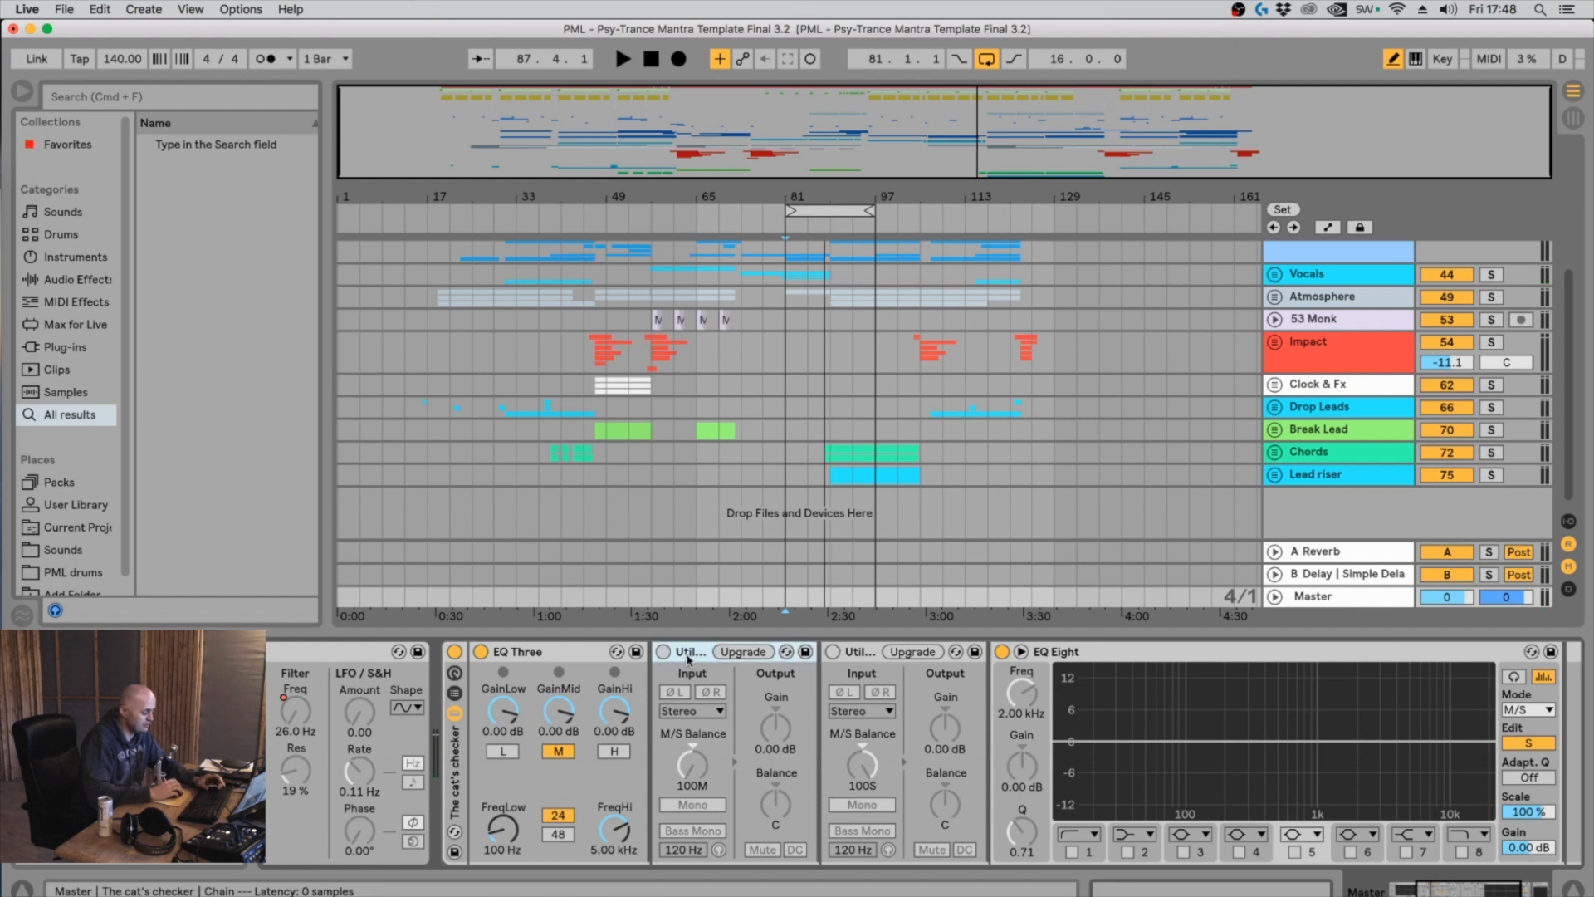
pyautogui.press('0')
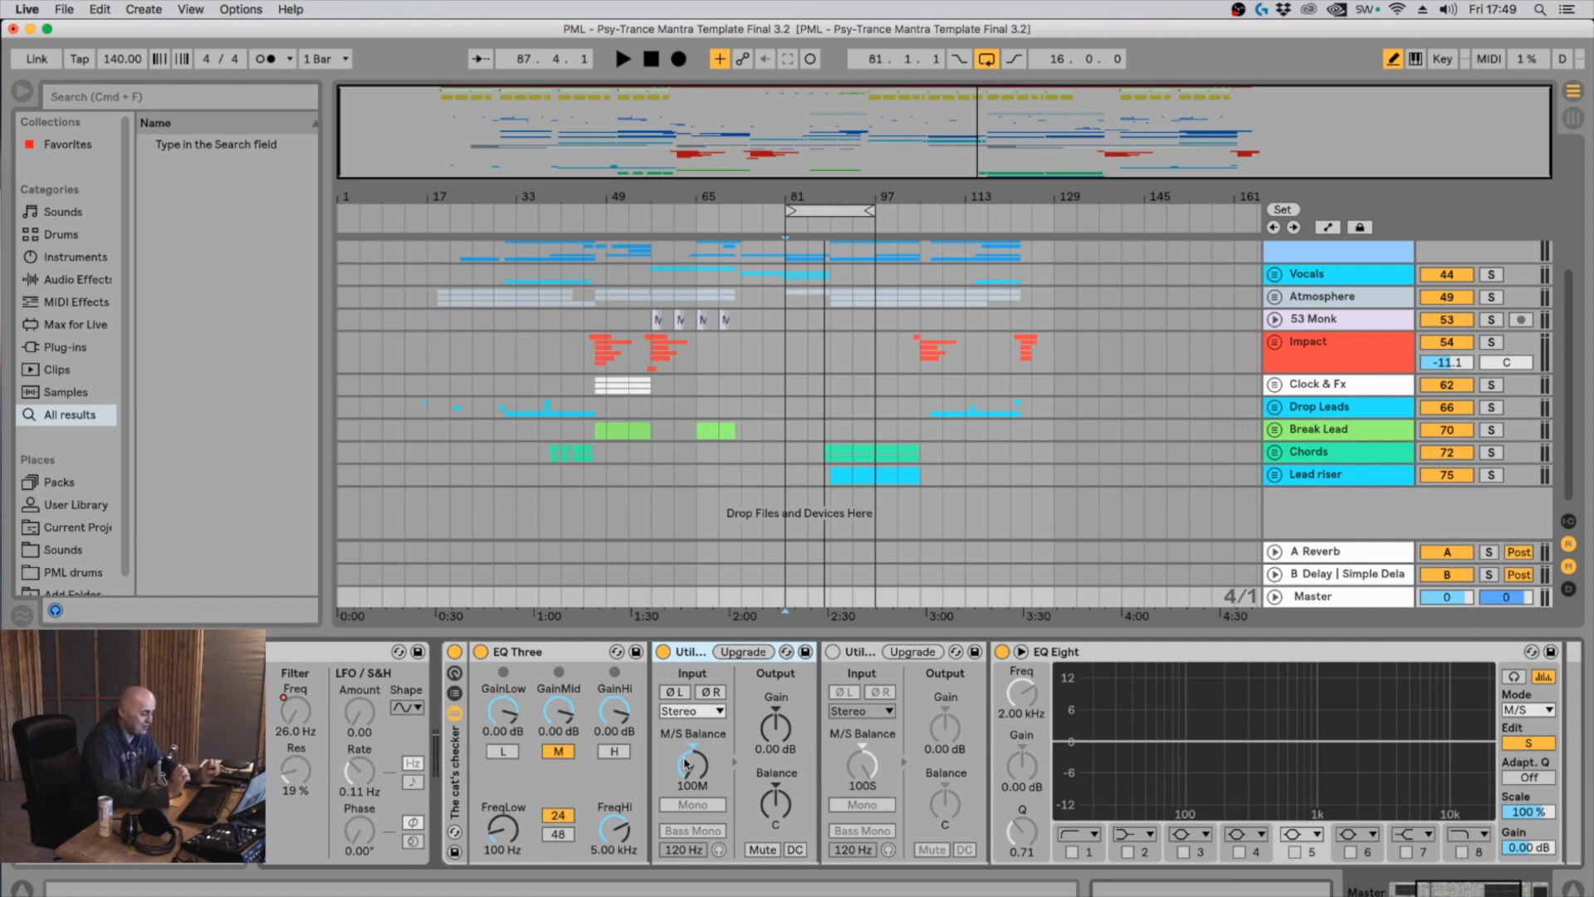
# Play from bar 81 and set EQ Three's FreqHi crossover to 5000 Hz
pyautogui.click(501, 833)
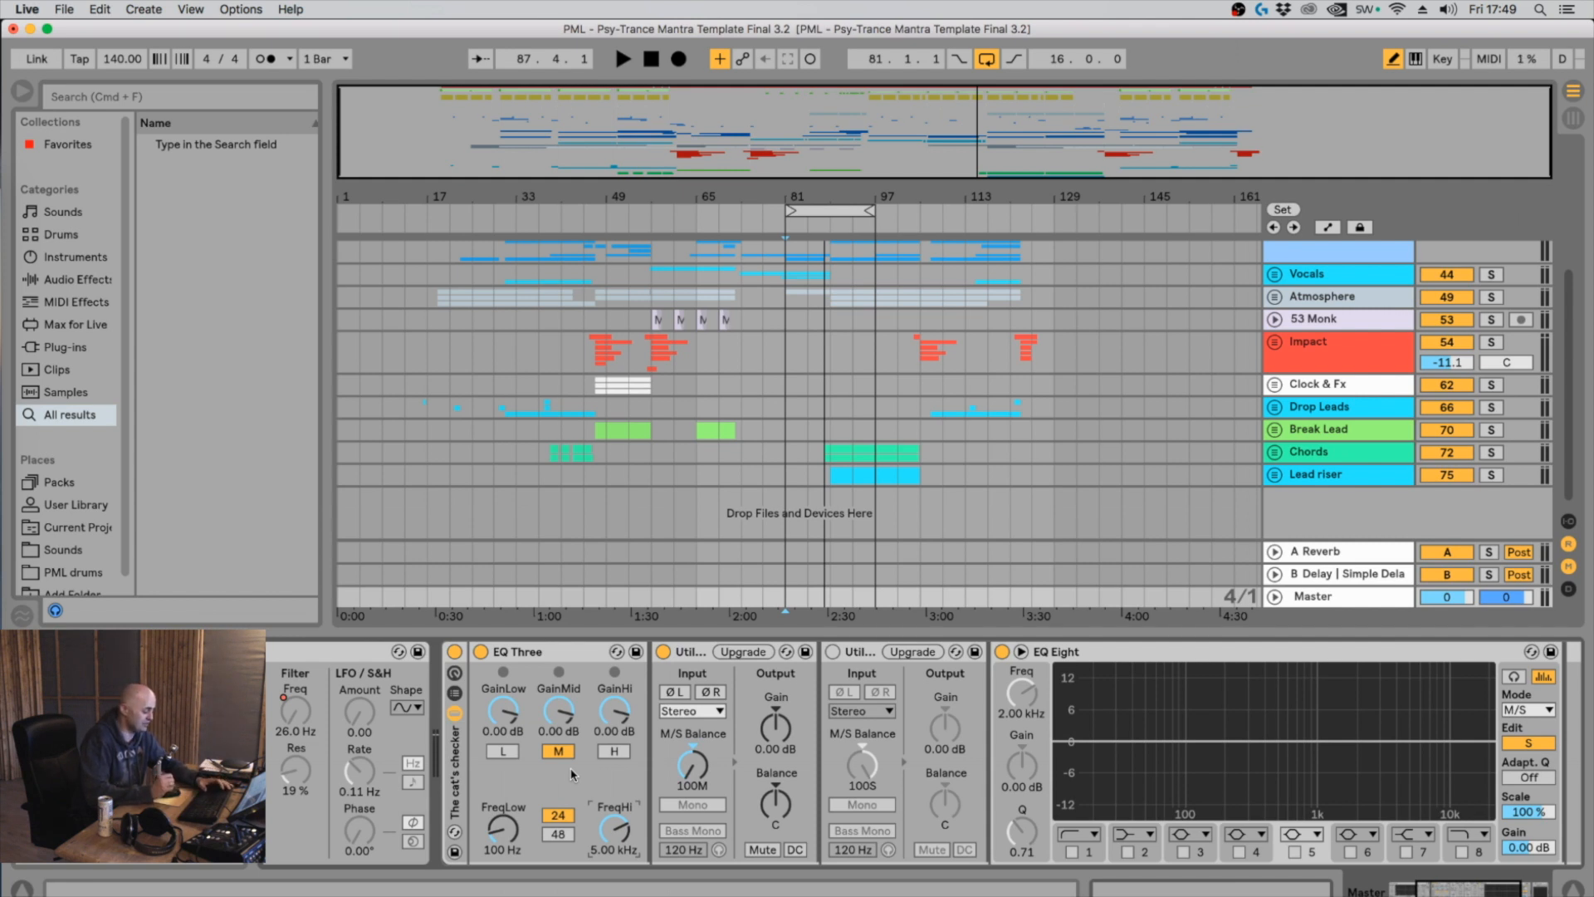
pyautogui.press('space')
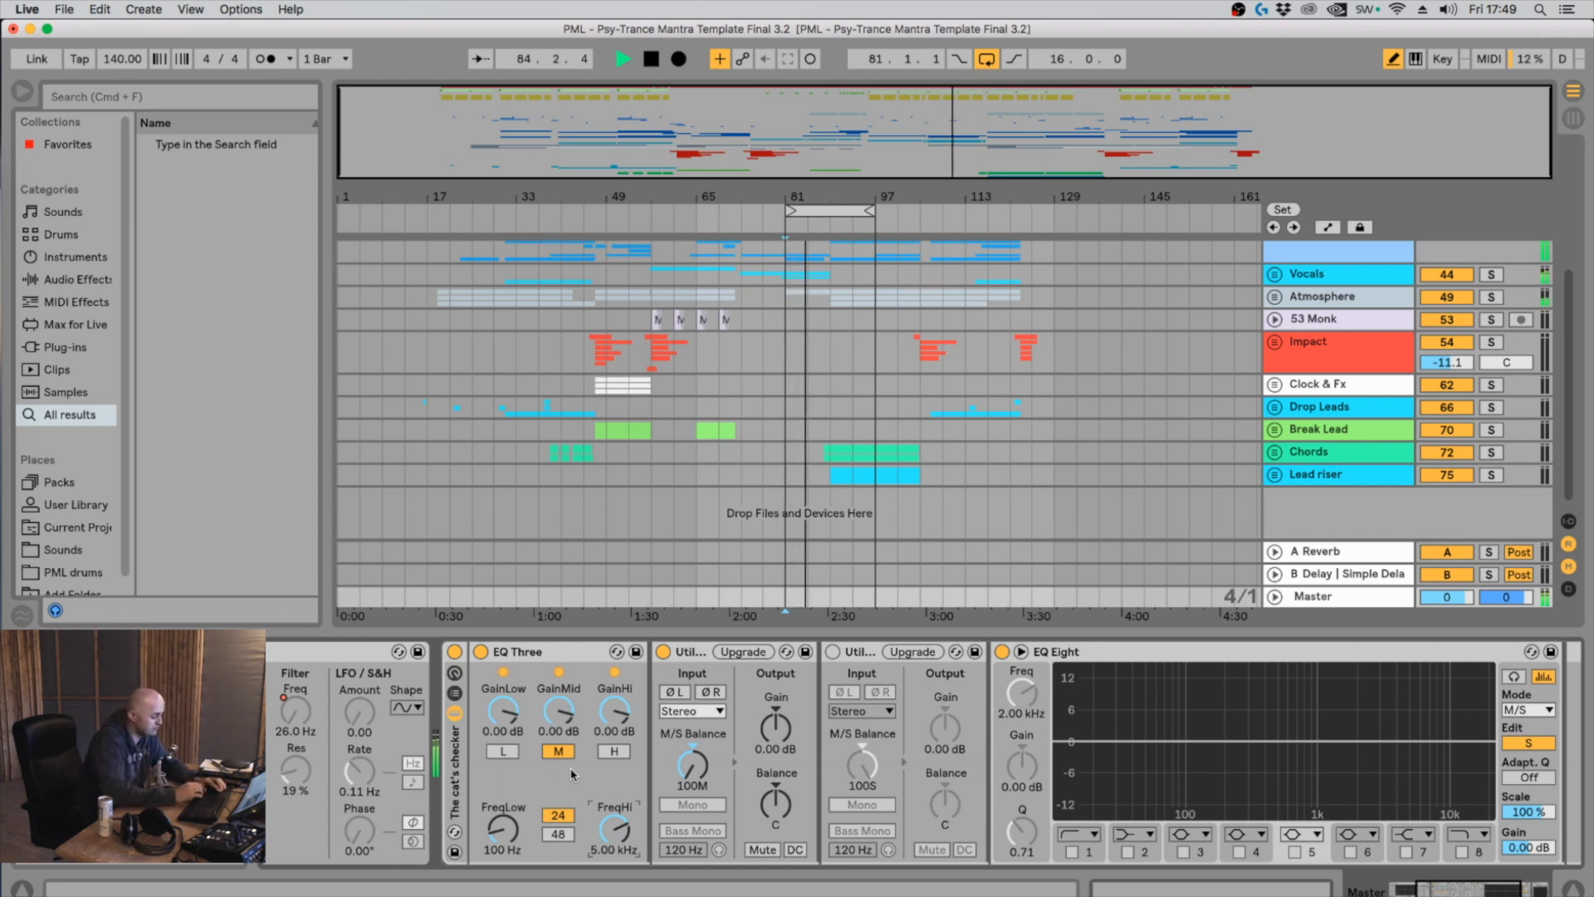
pyautogui.write('4')
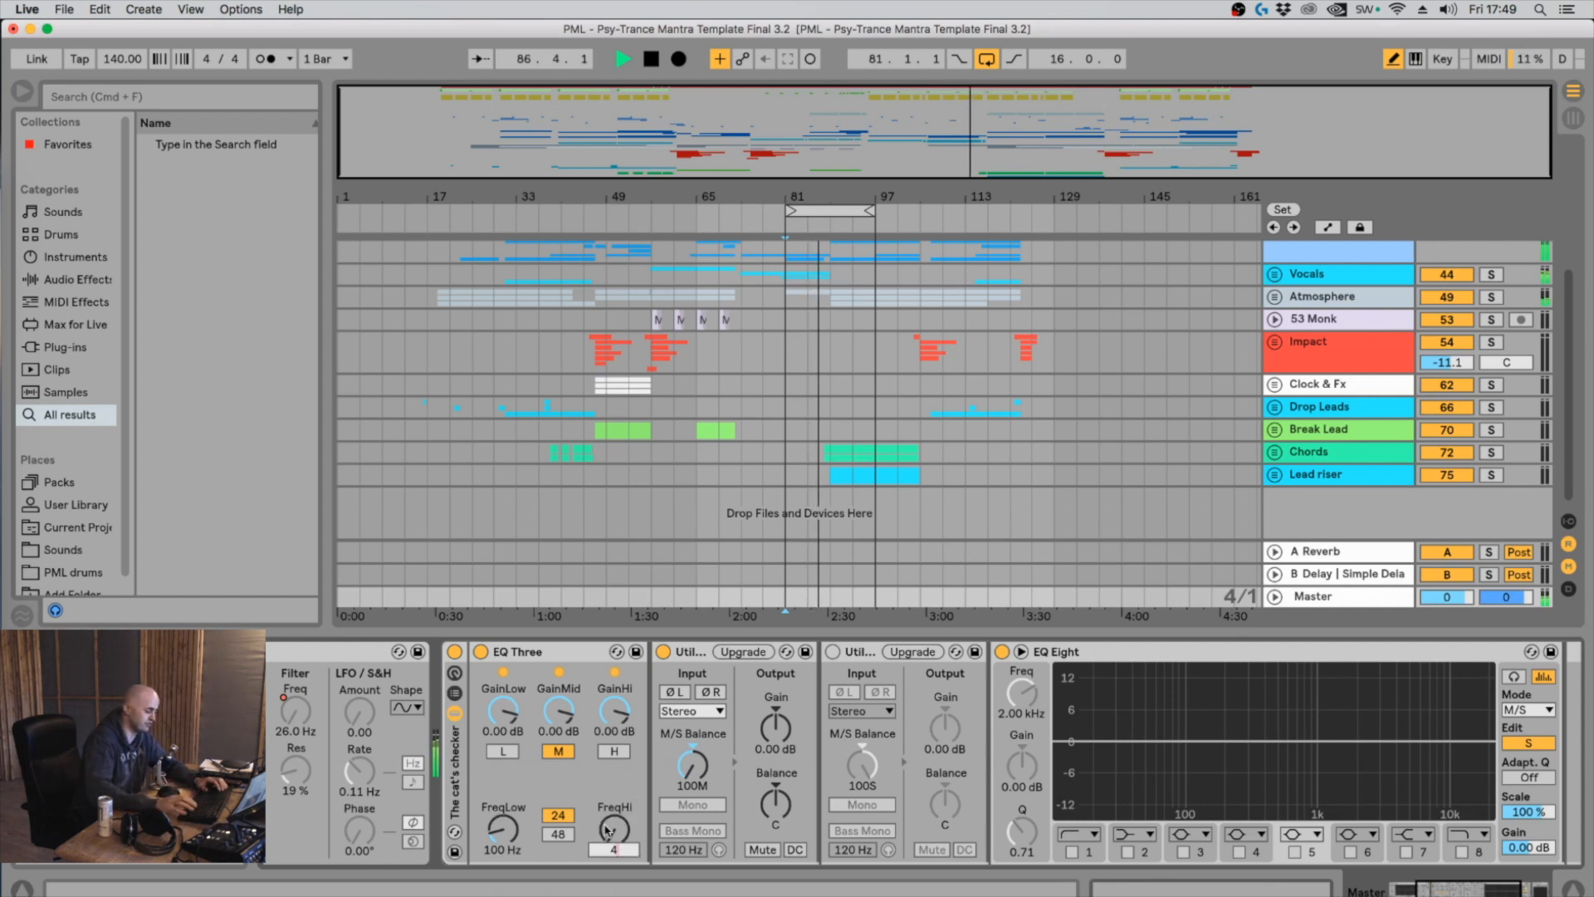
pyautogui.press('BackSpace')
pyautogui.write('5000')
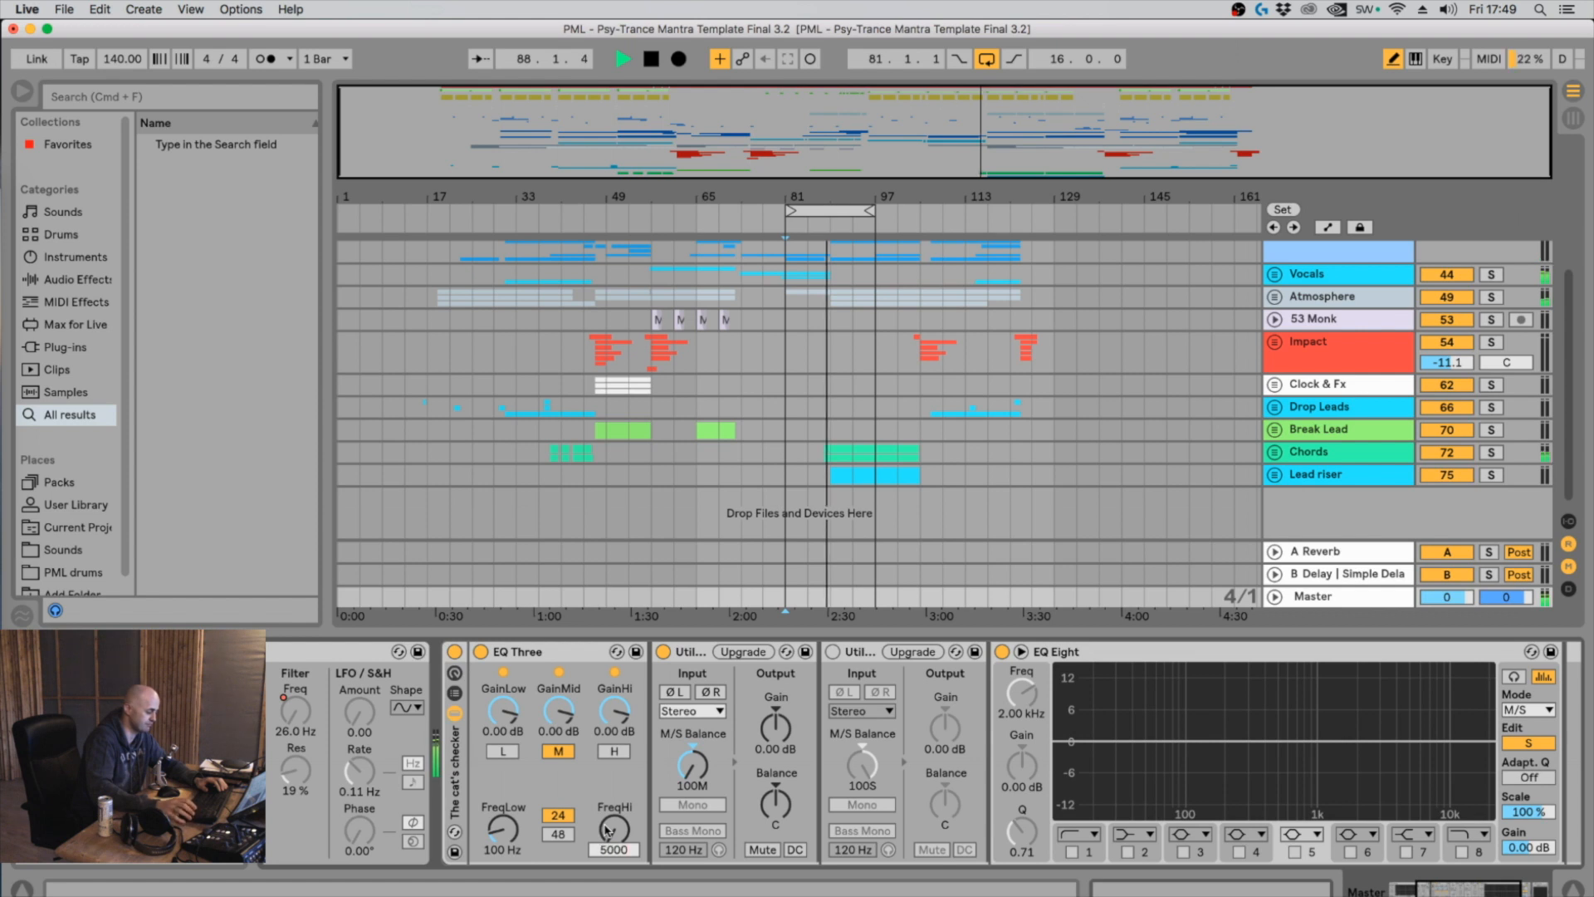
pyautogui.press('Return')
# Toggle the 100M Utility on and off during playback from bar 81 to compare the mid band with and without its side content
pyautogui.click(692, 650)
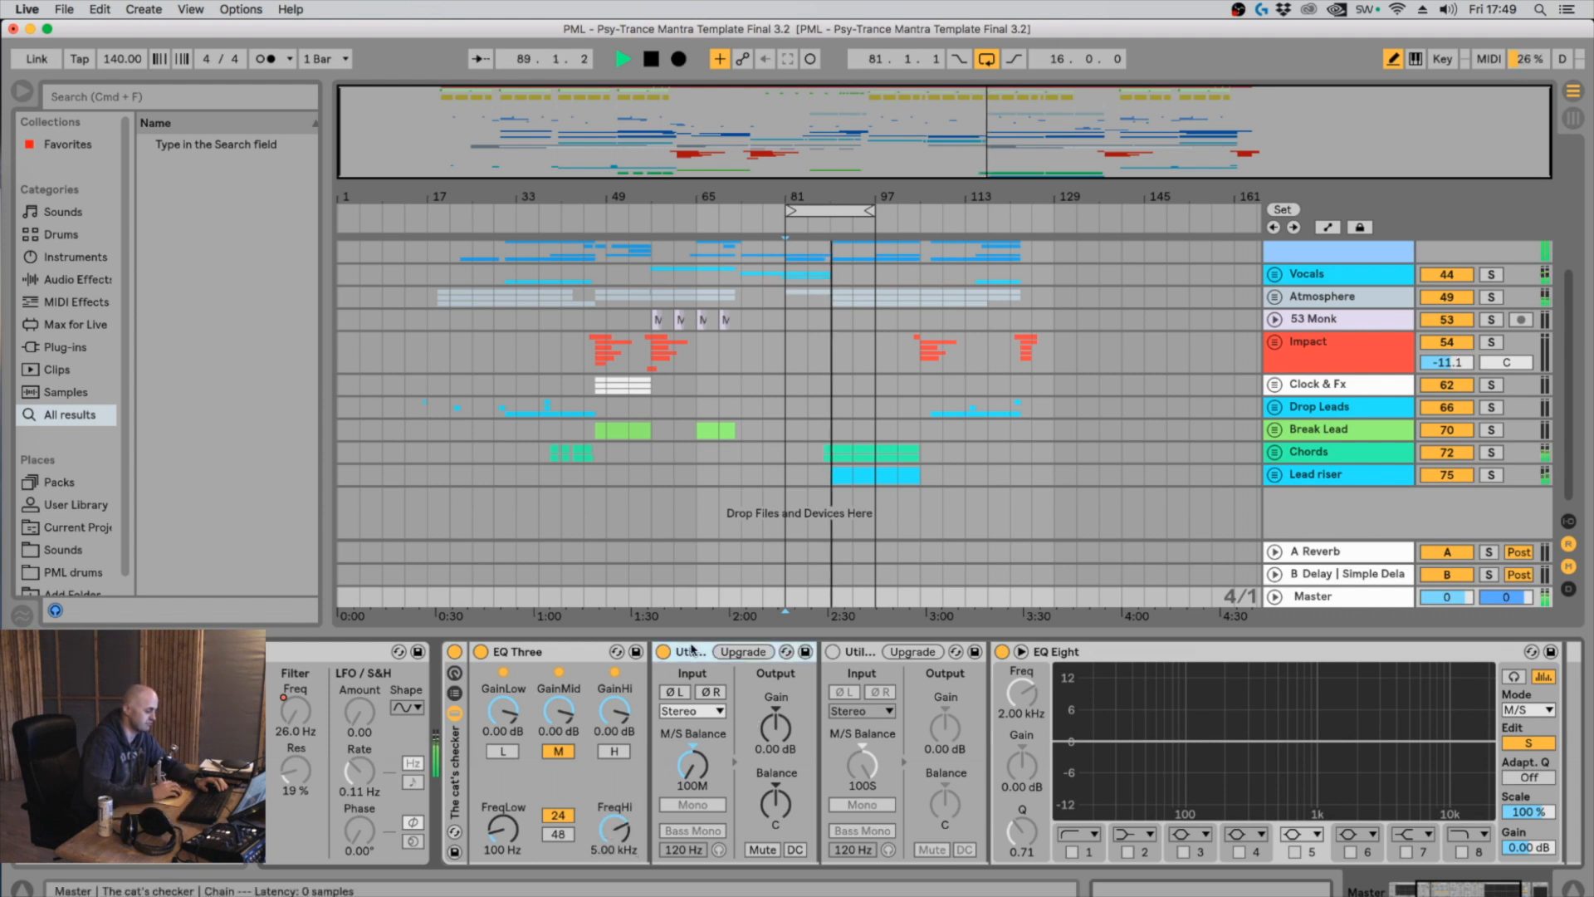
pyautogui.press('0')
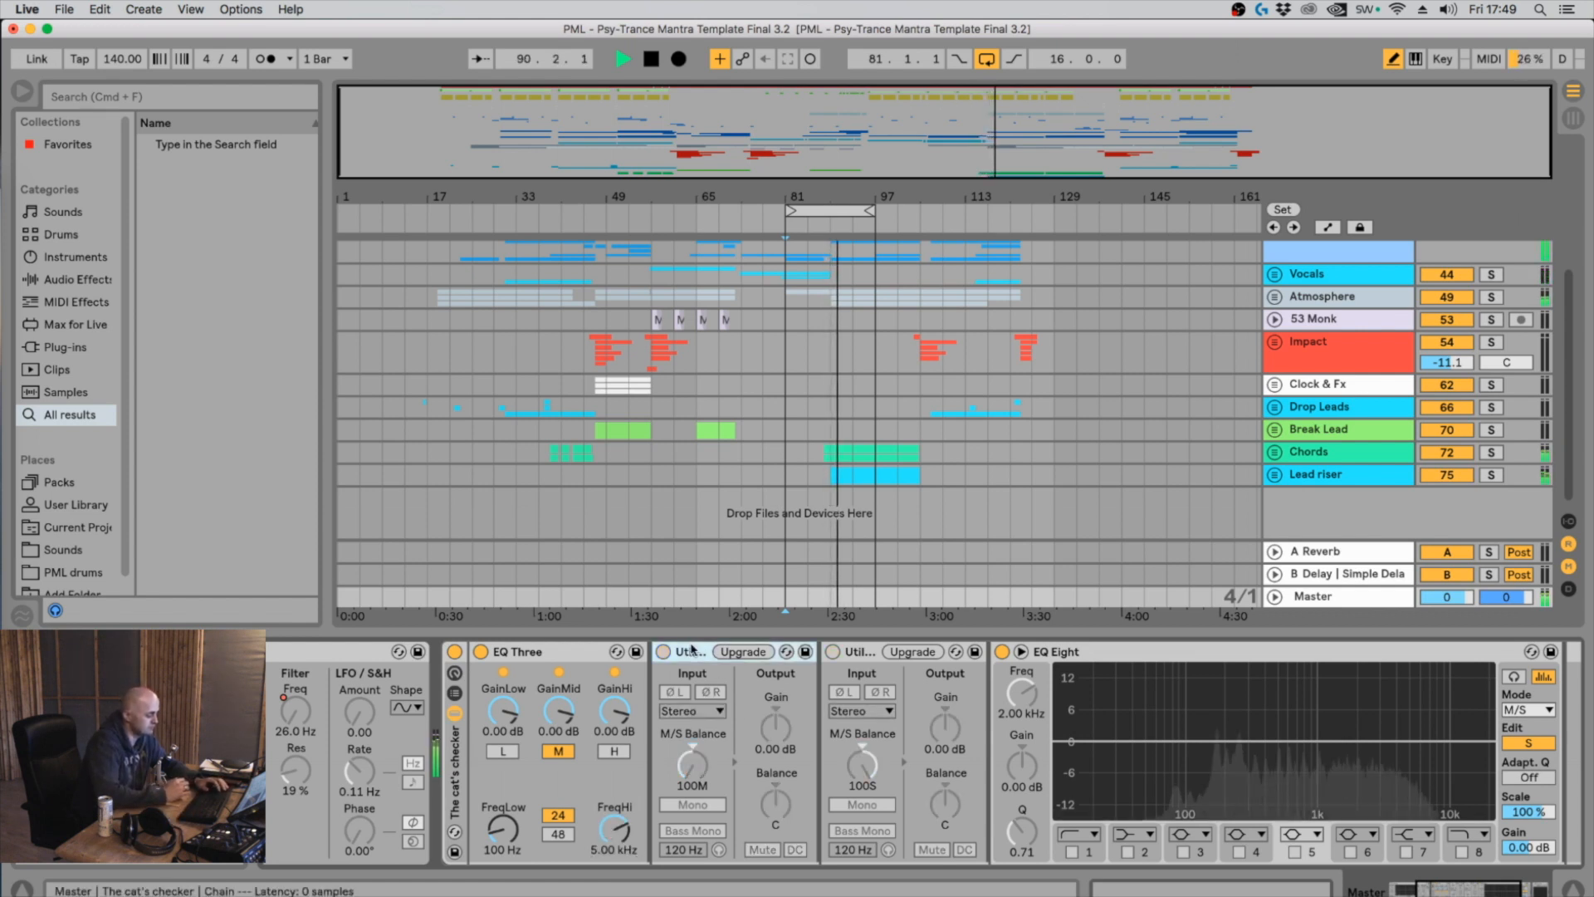
pyautogui.press('space')
pyautogui.press('space')
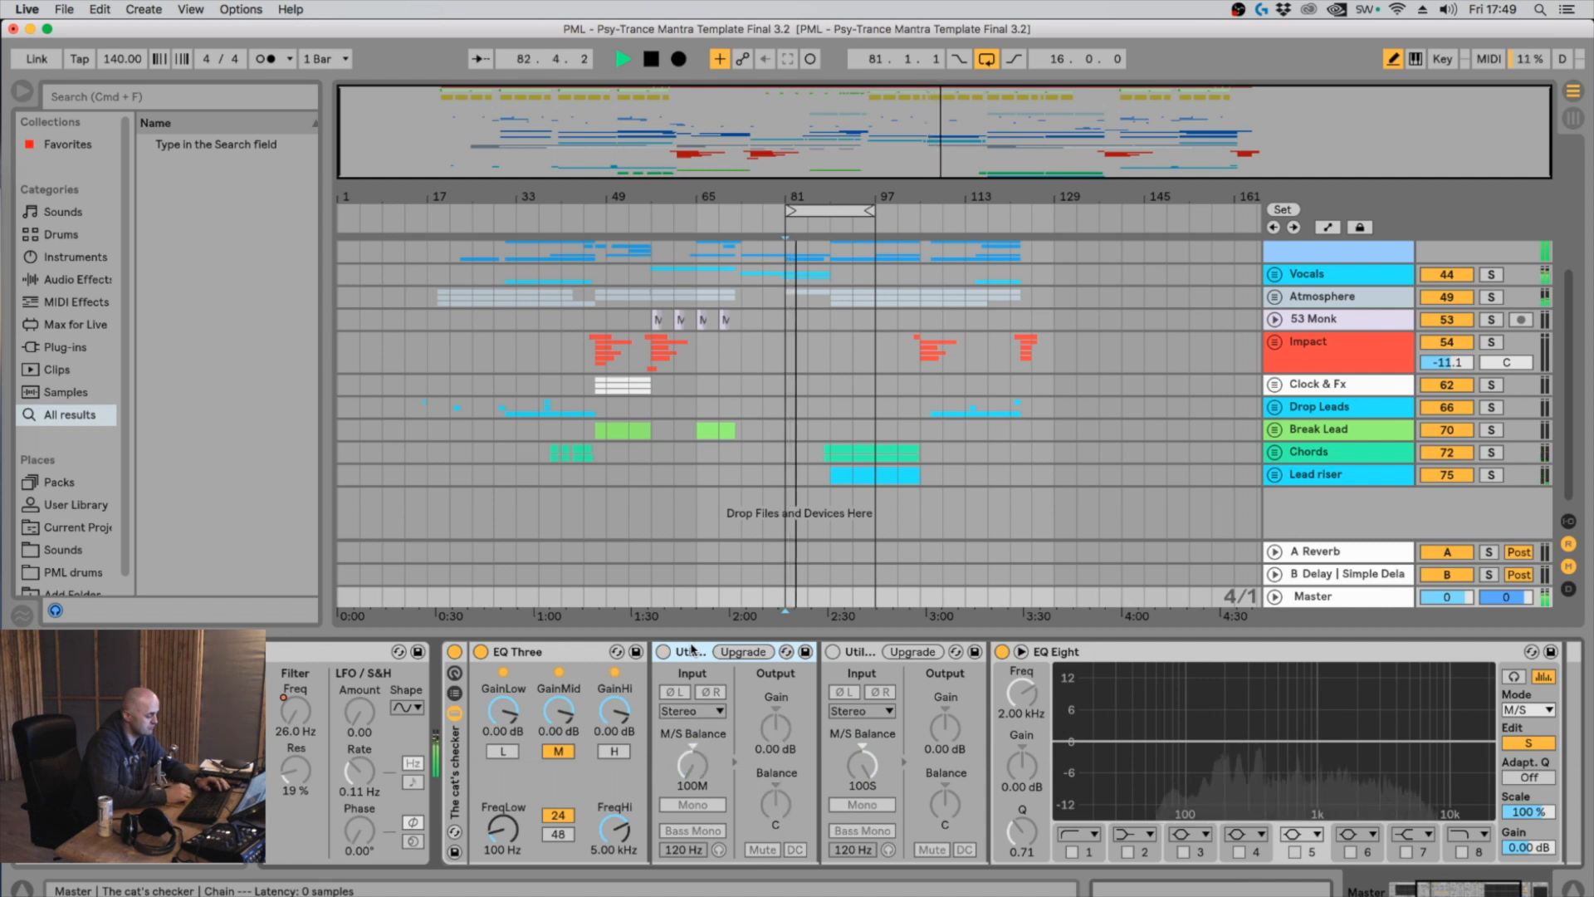
pyautogui.press('0')
pyautogui.press('0')
pyautogui.press('0')
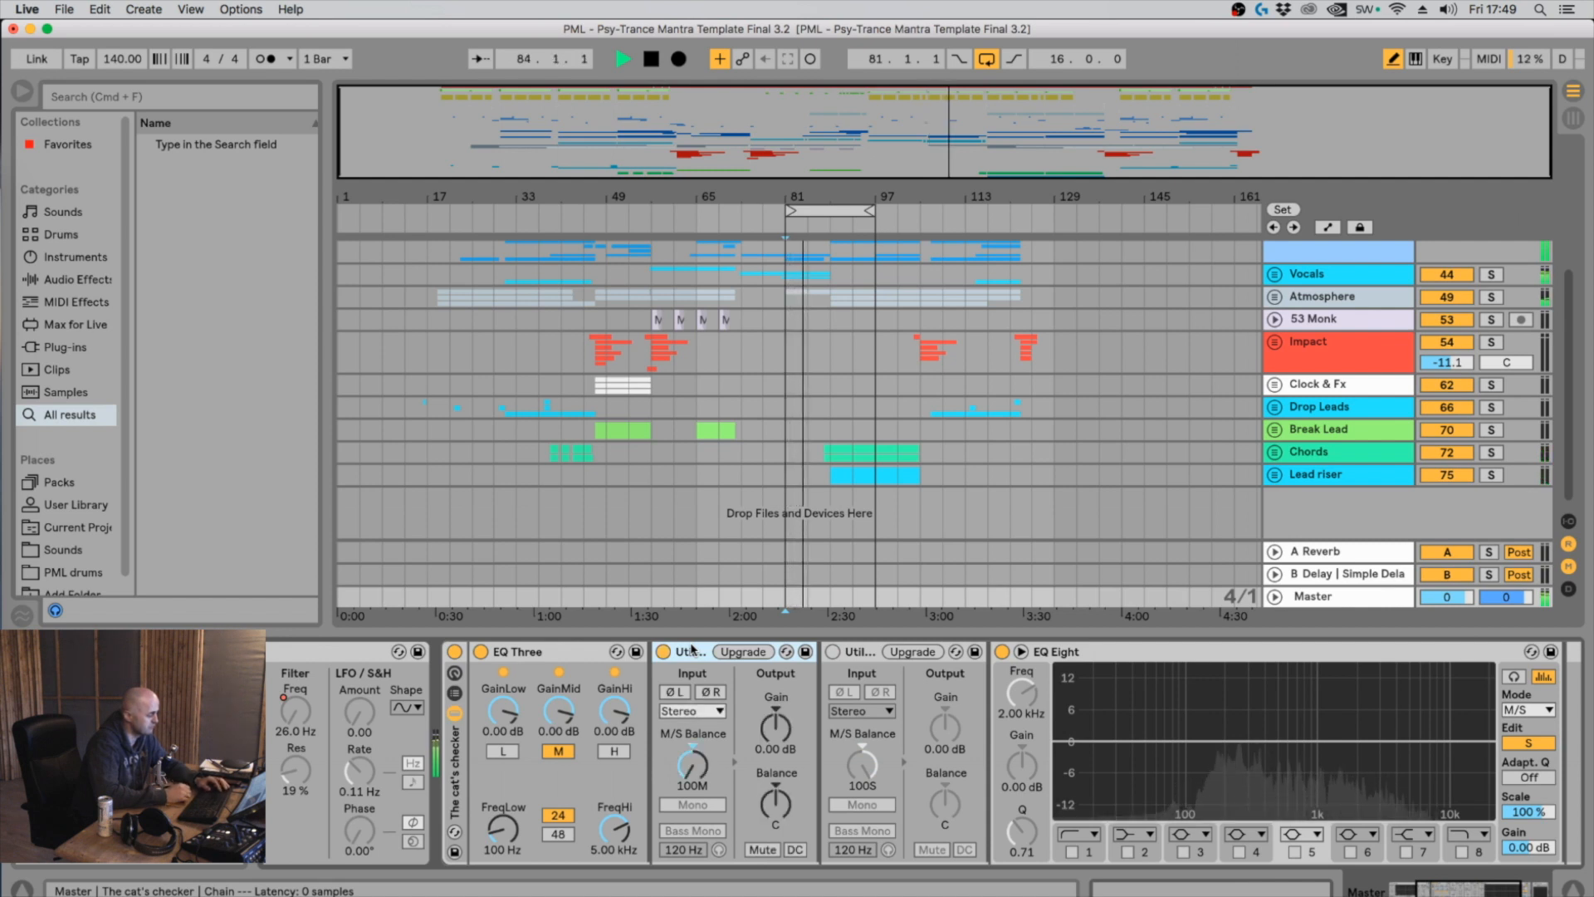
pyautogui.press('0')
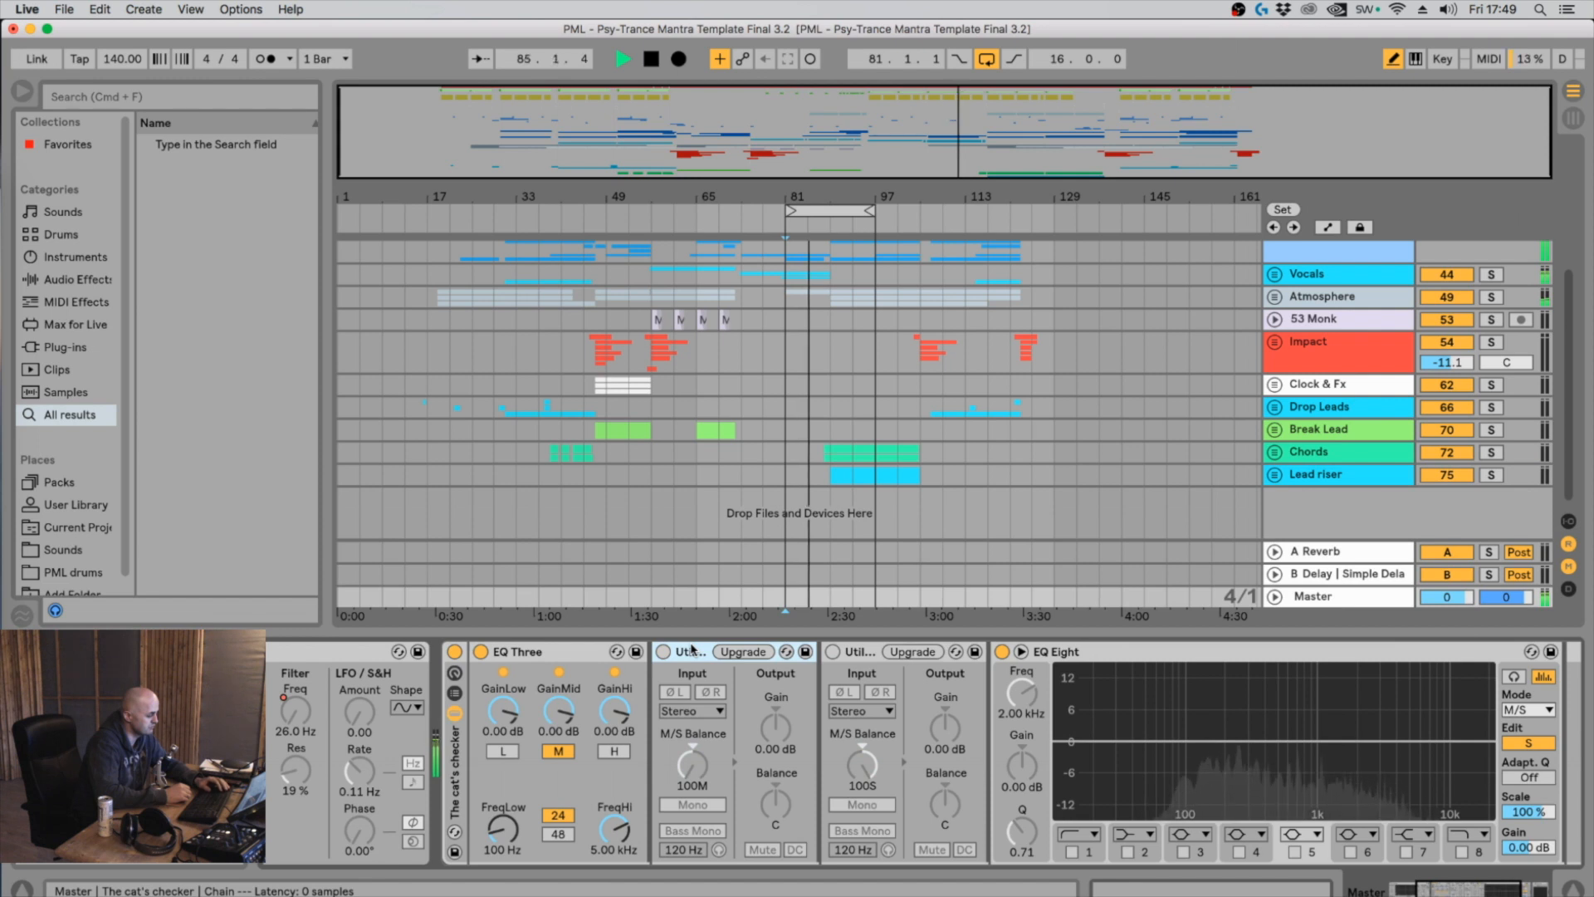
pyautogui.press('0')
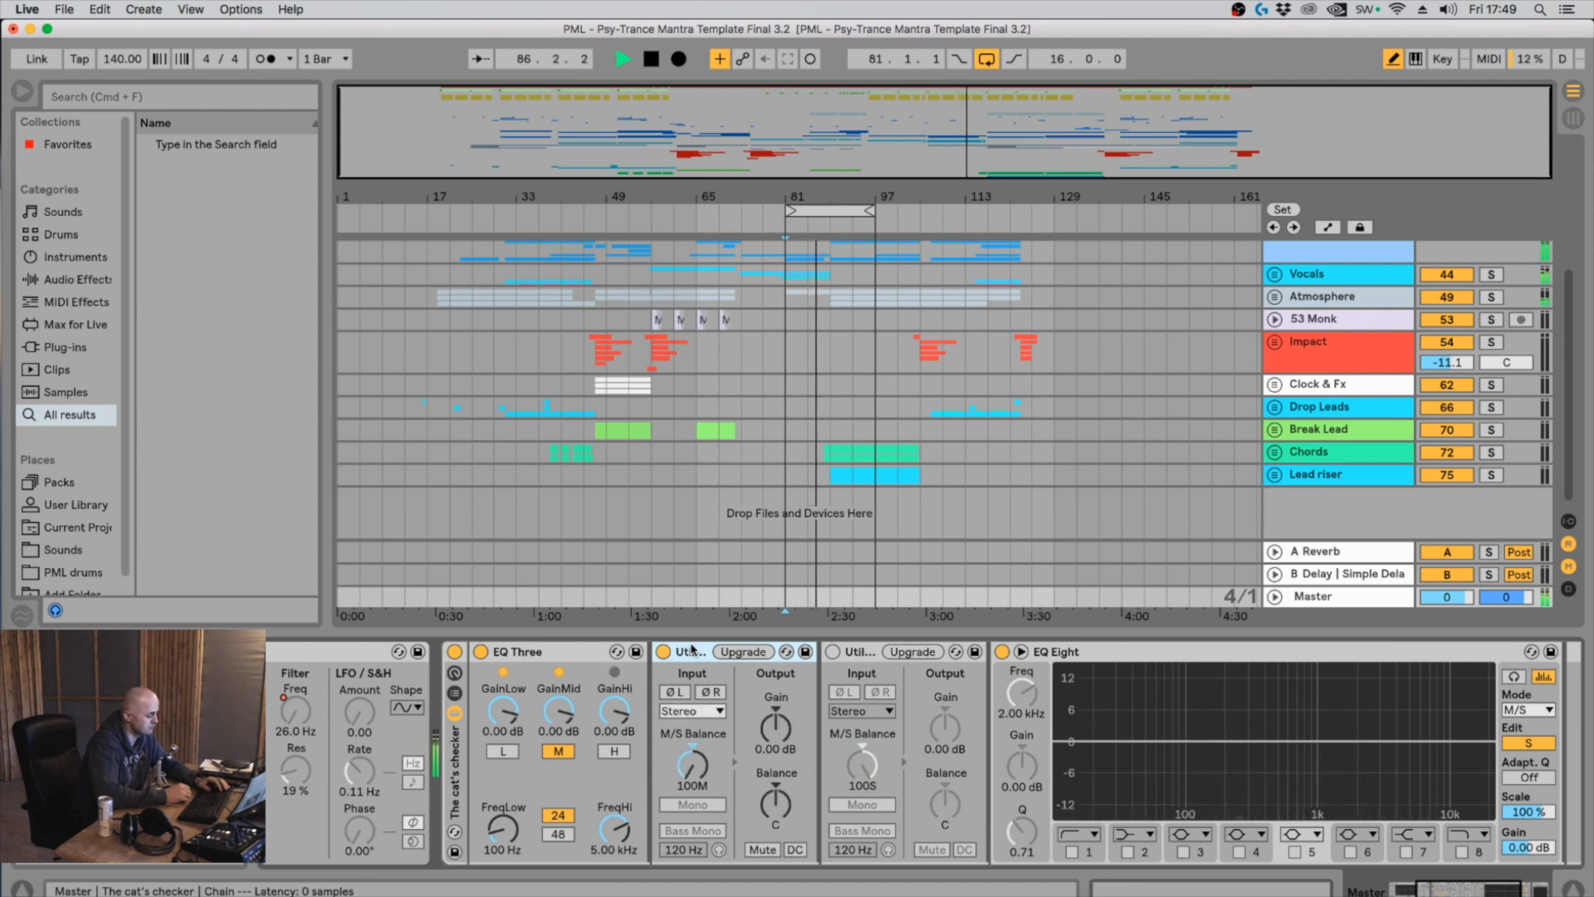
pyautogui.press('0')
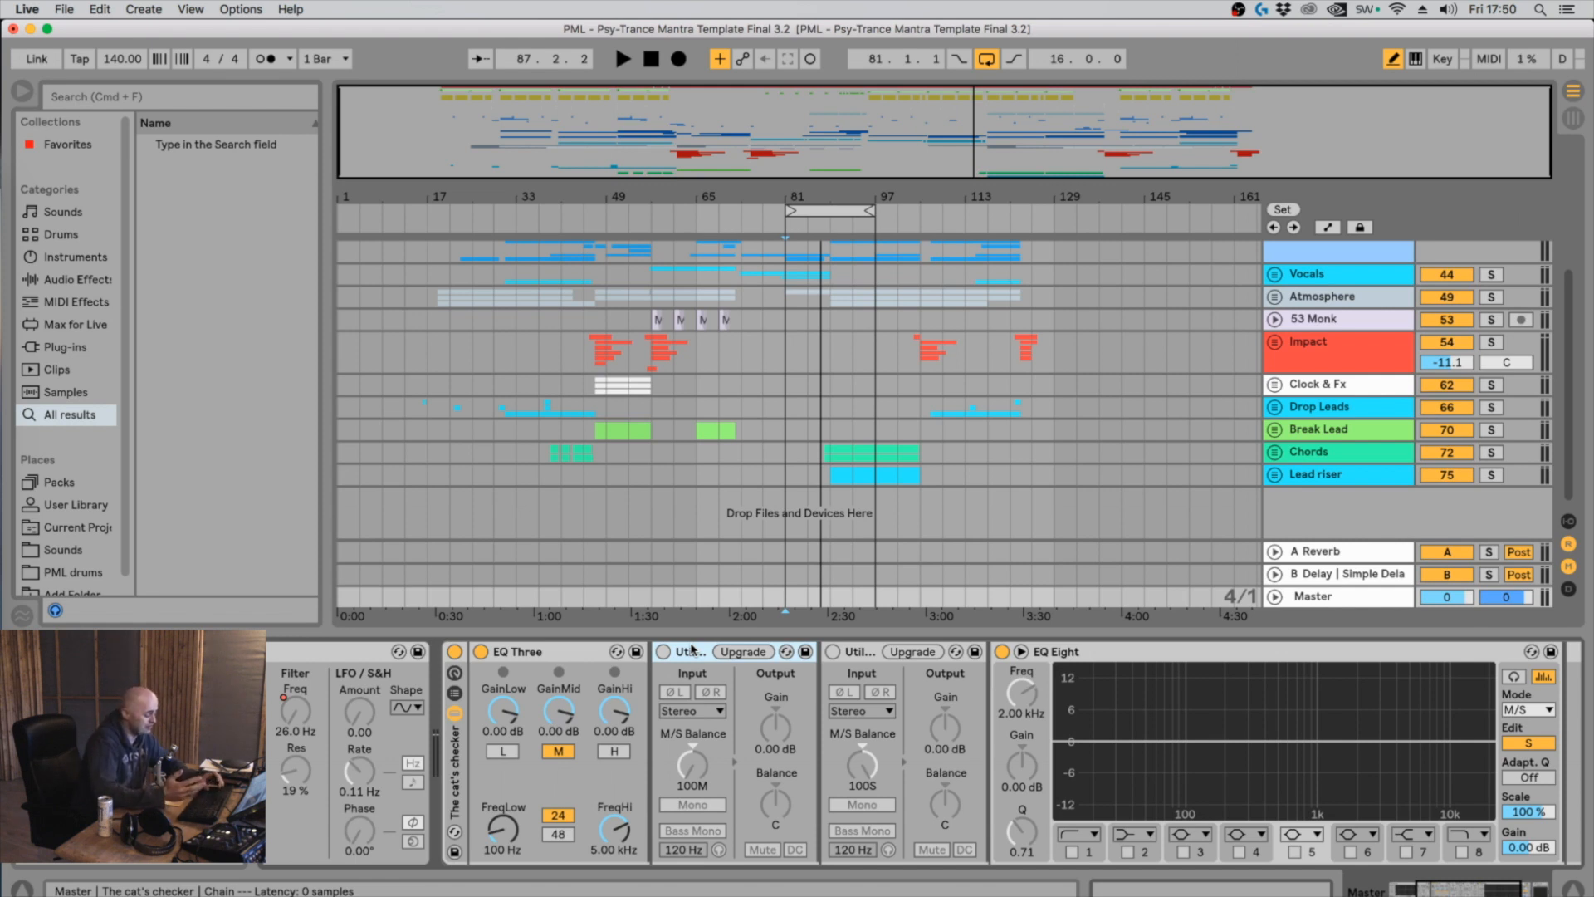
# Switch EQ Three from the mid band to the high band only, audition it from bar 81, and stop playback
pyautogui.press('2')
pyautogui.press('3')
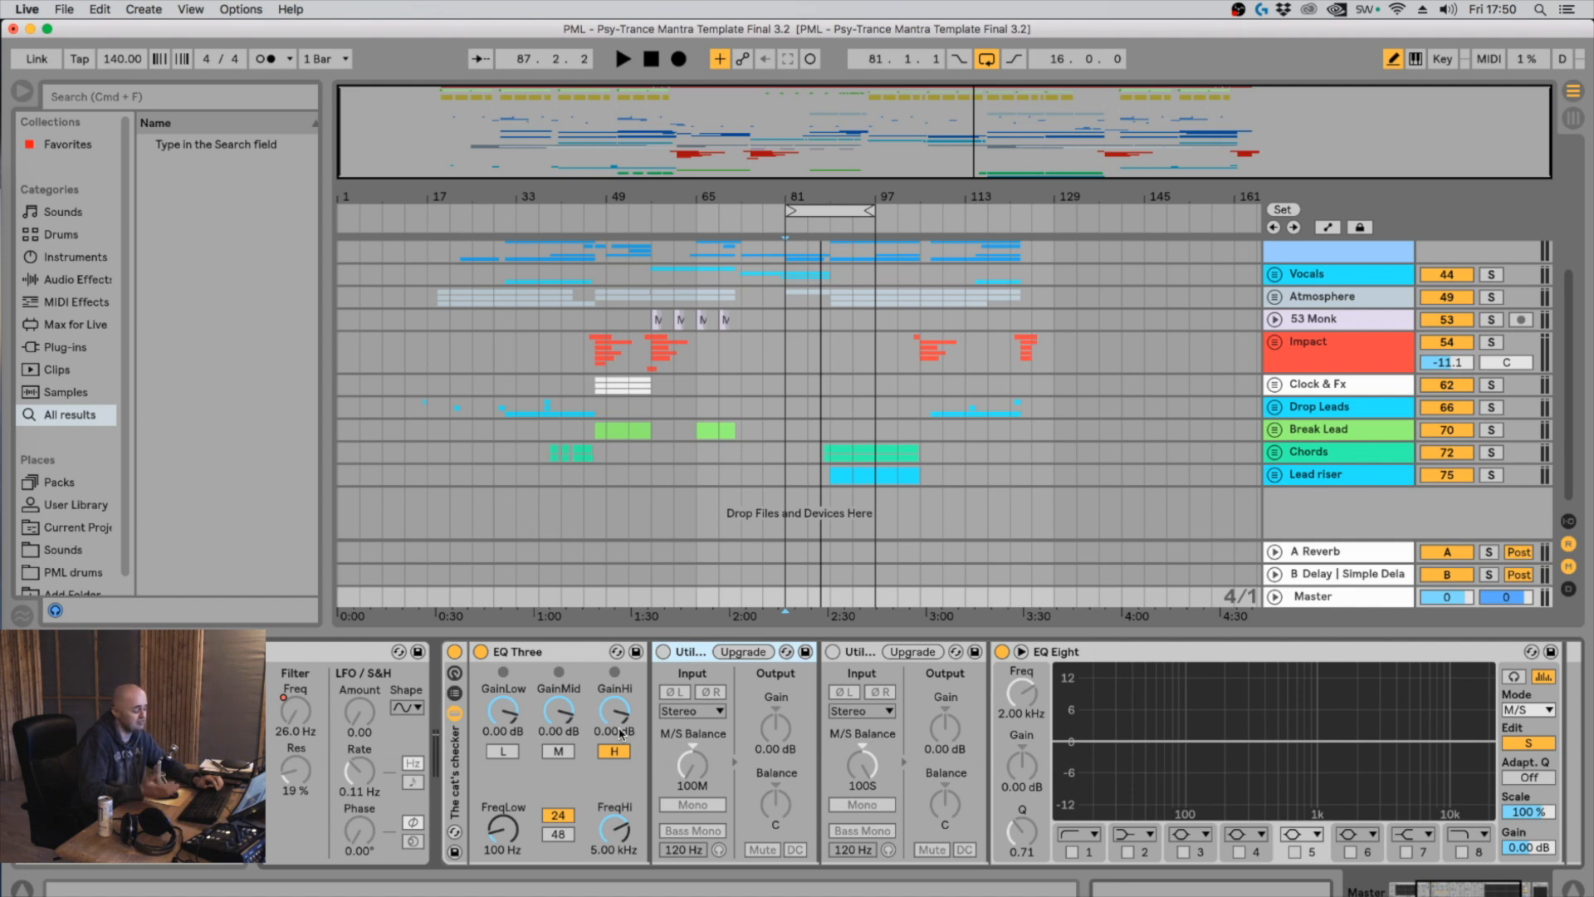
pyautogui.press('space')
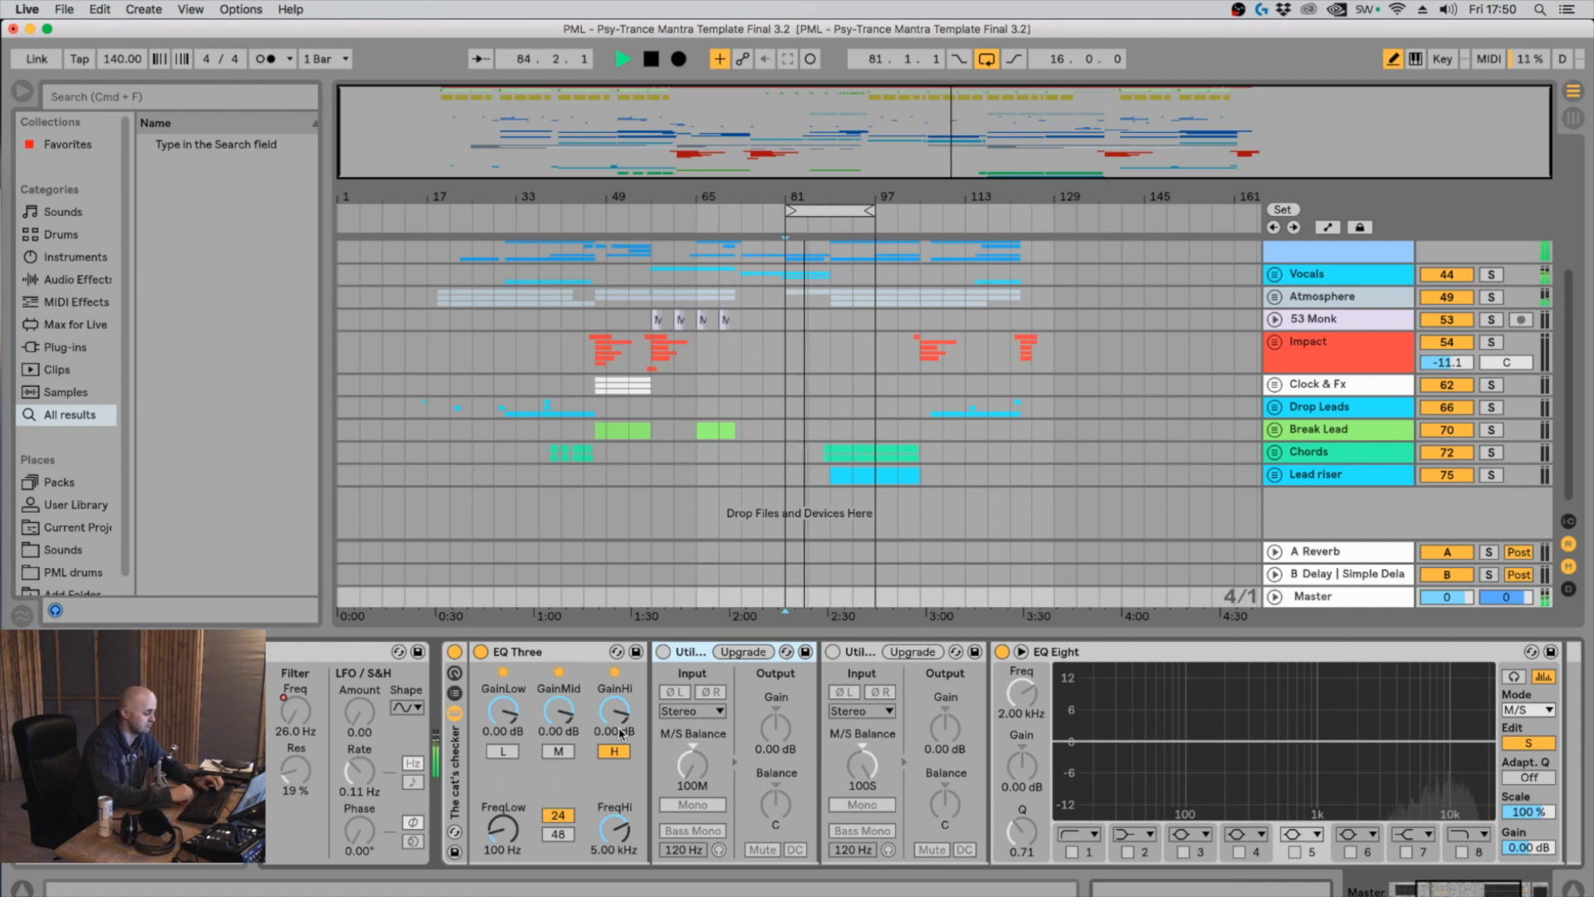
pyautogui.press('space')
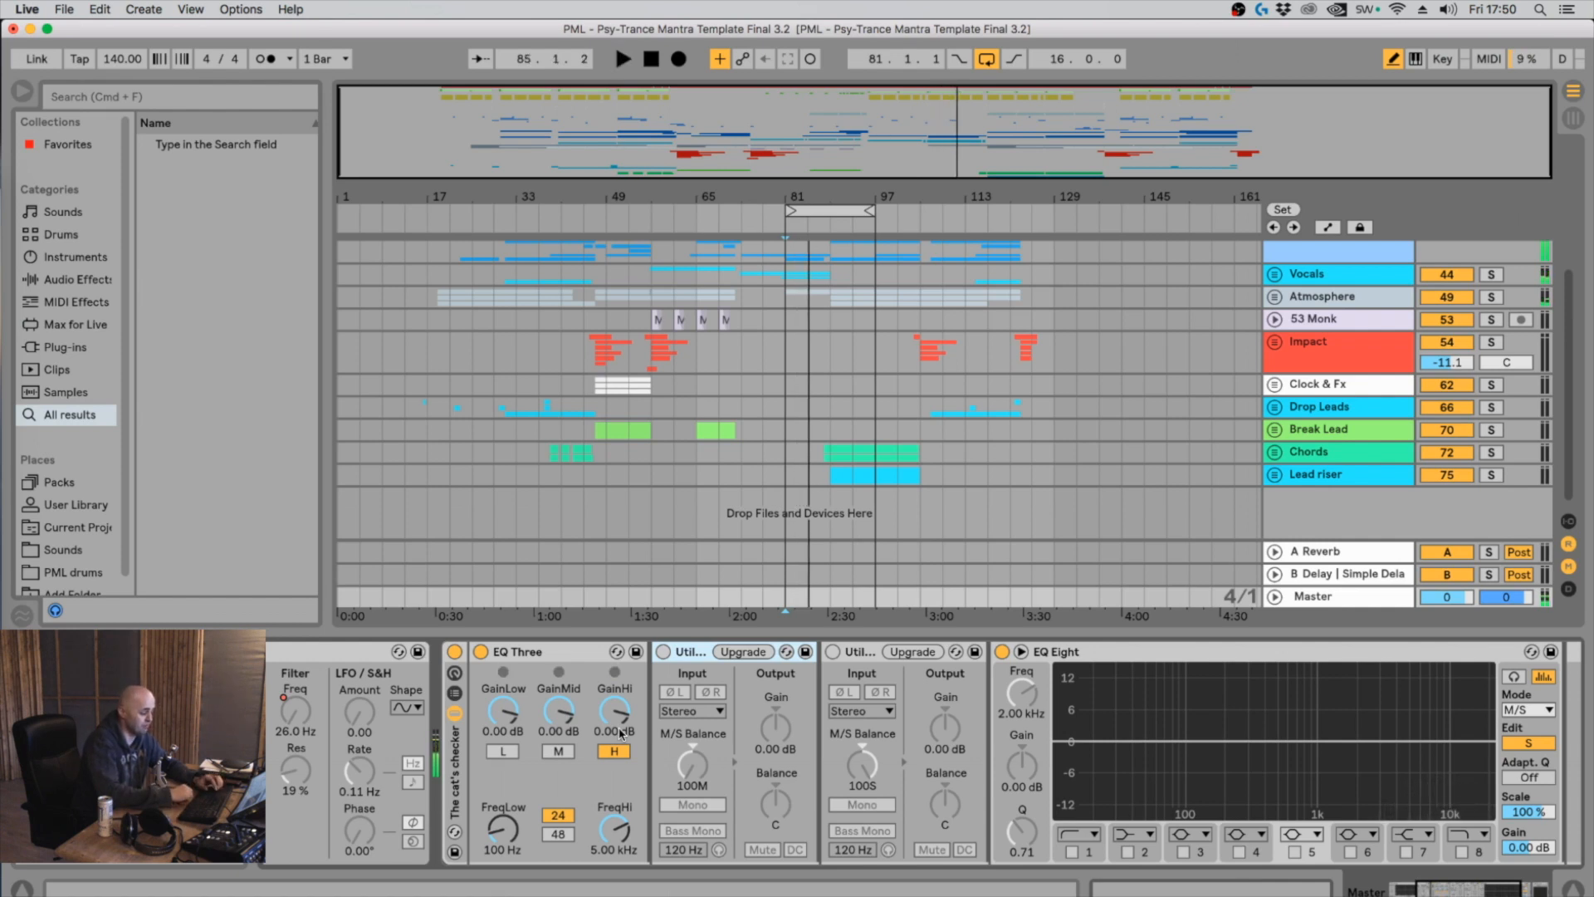
# Turn EQ Three's low and mid bands back on alongside the high band, leaving the 100M Utility off
pyautogui.press('1')
pyautogui.press('2')
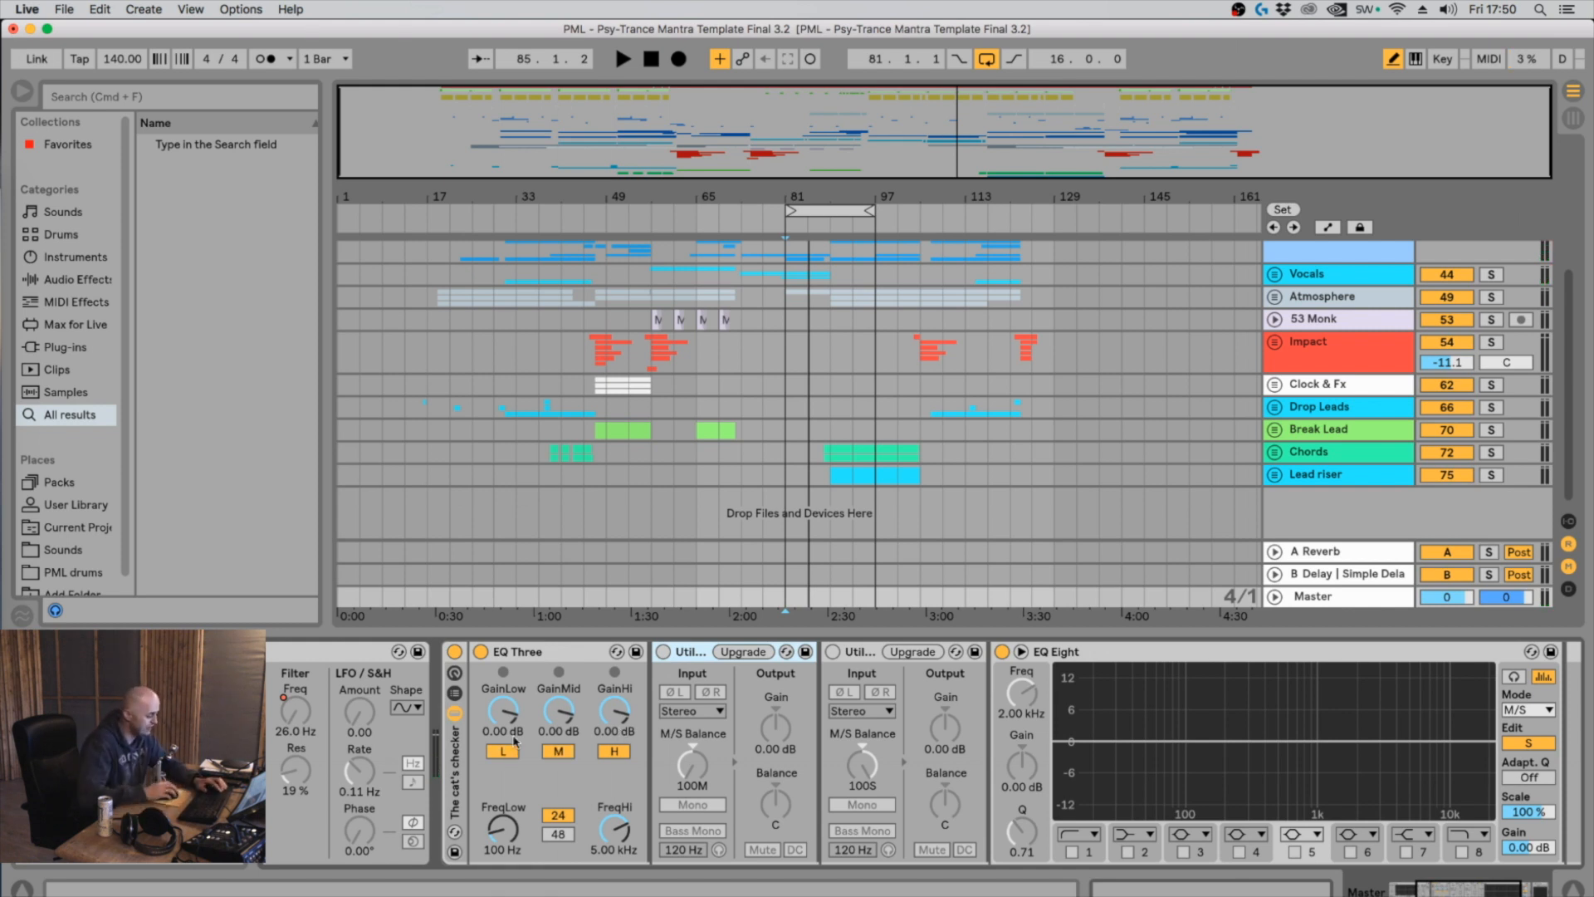
pyautogui.click(662, 651)
pyautogui.press('4')
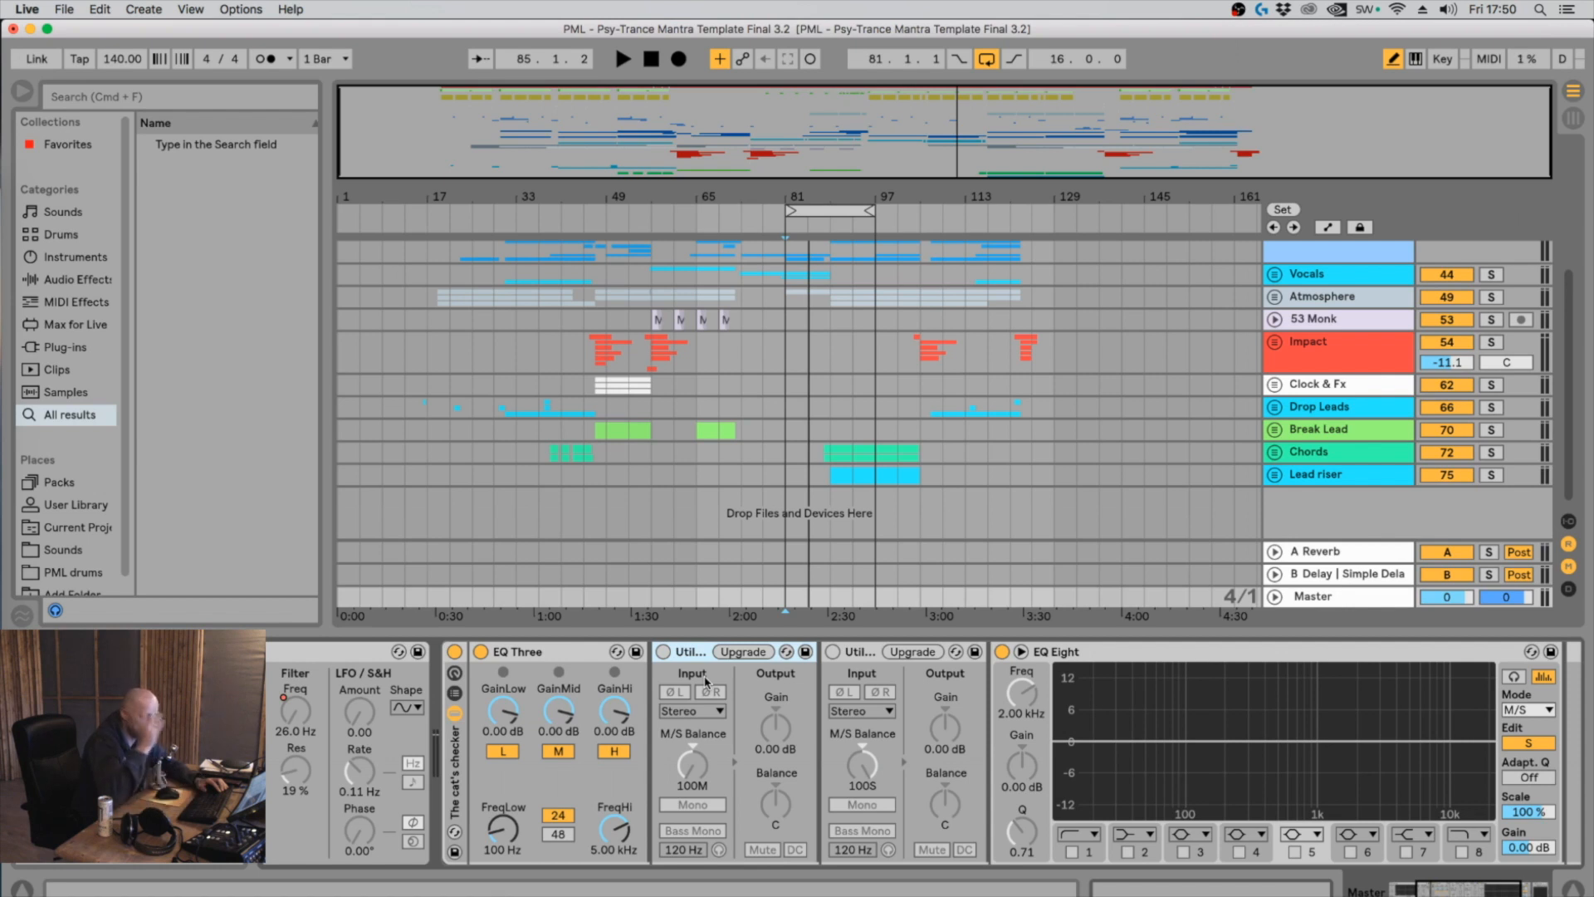
# Audition the full-band mix from bar 81 through the 100M Utility and the 100S Utility, and stop playback with both turned off
pyautogui.press('space')
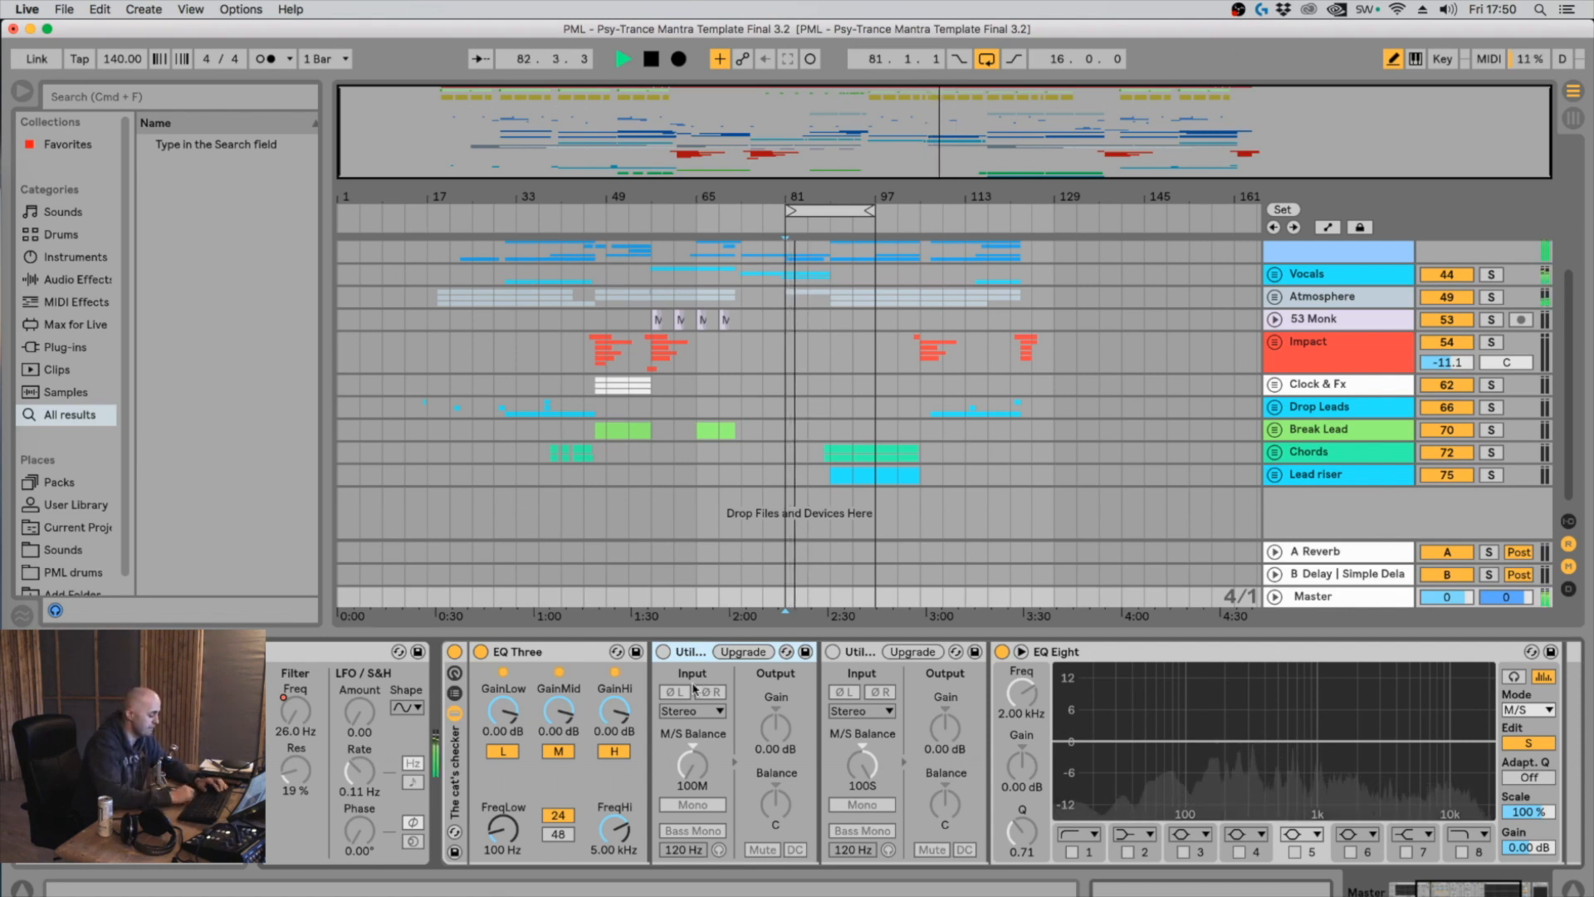
pyautogui.press('0')
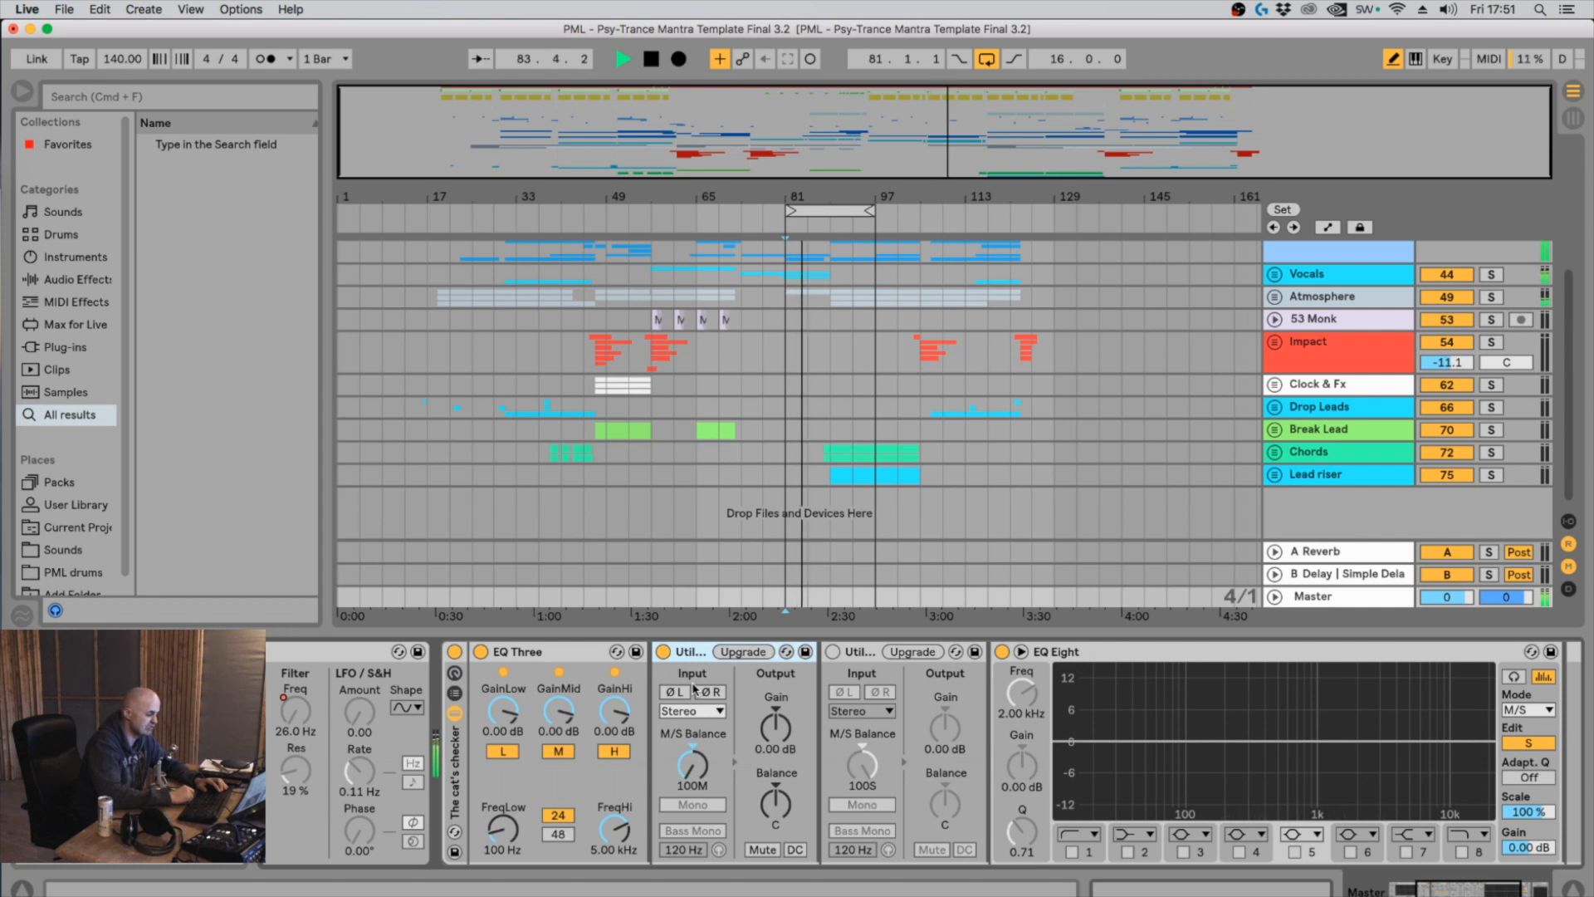
pyautogui.press('0')
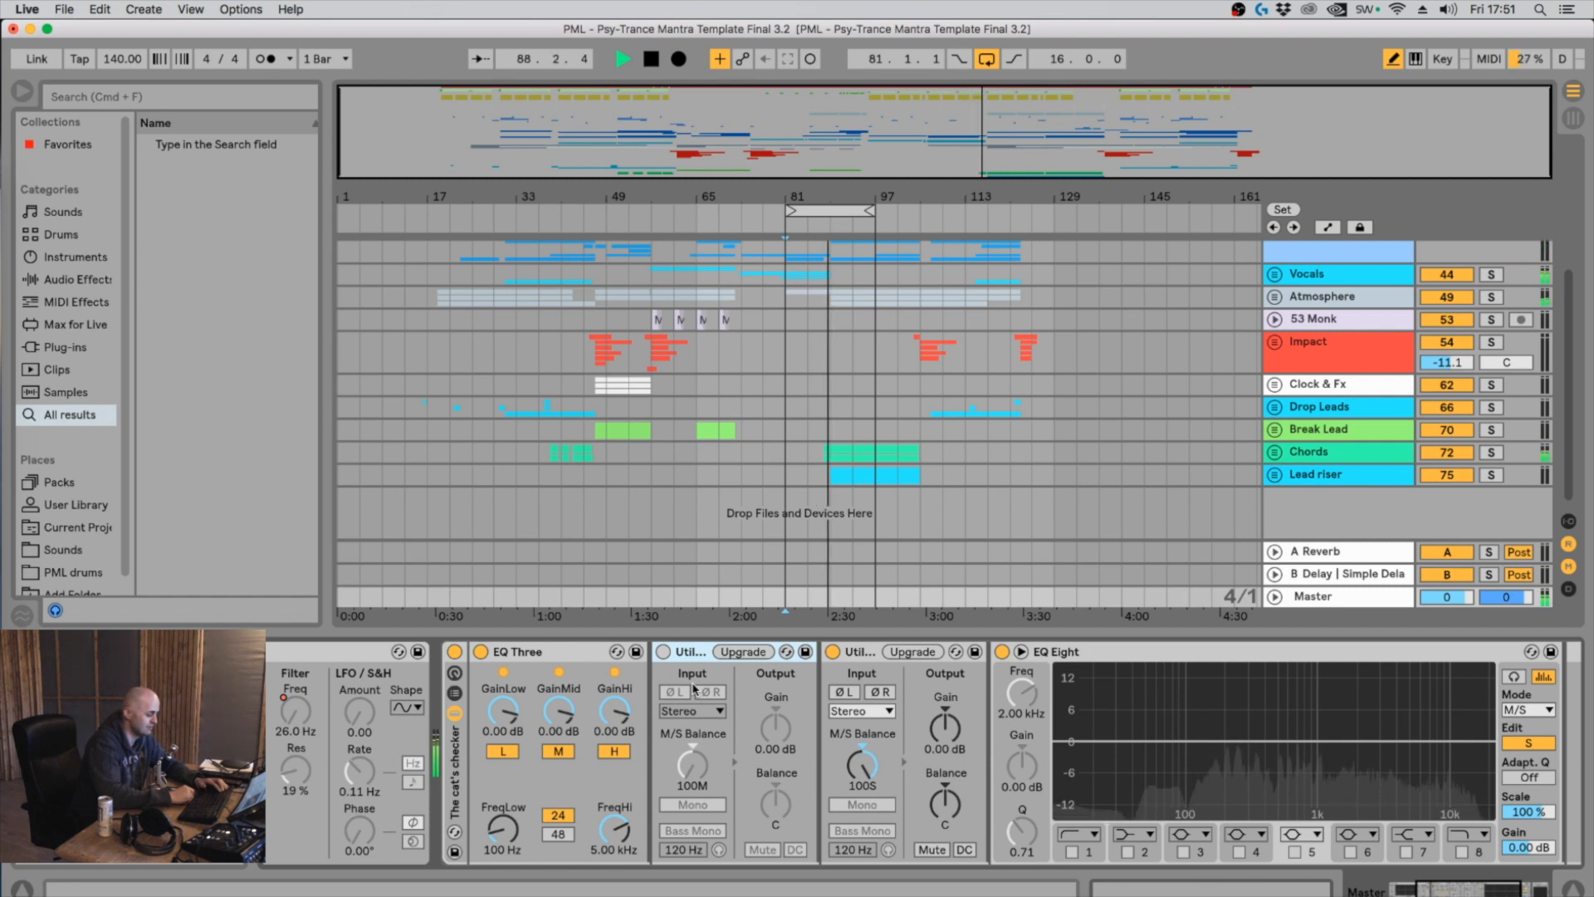
pyautogui.press('space')
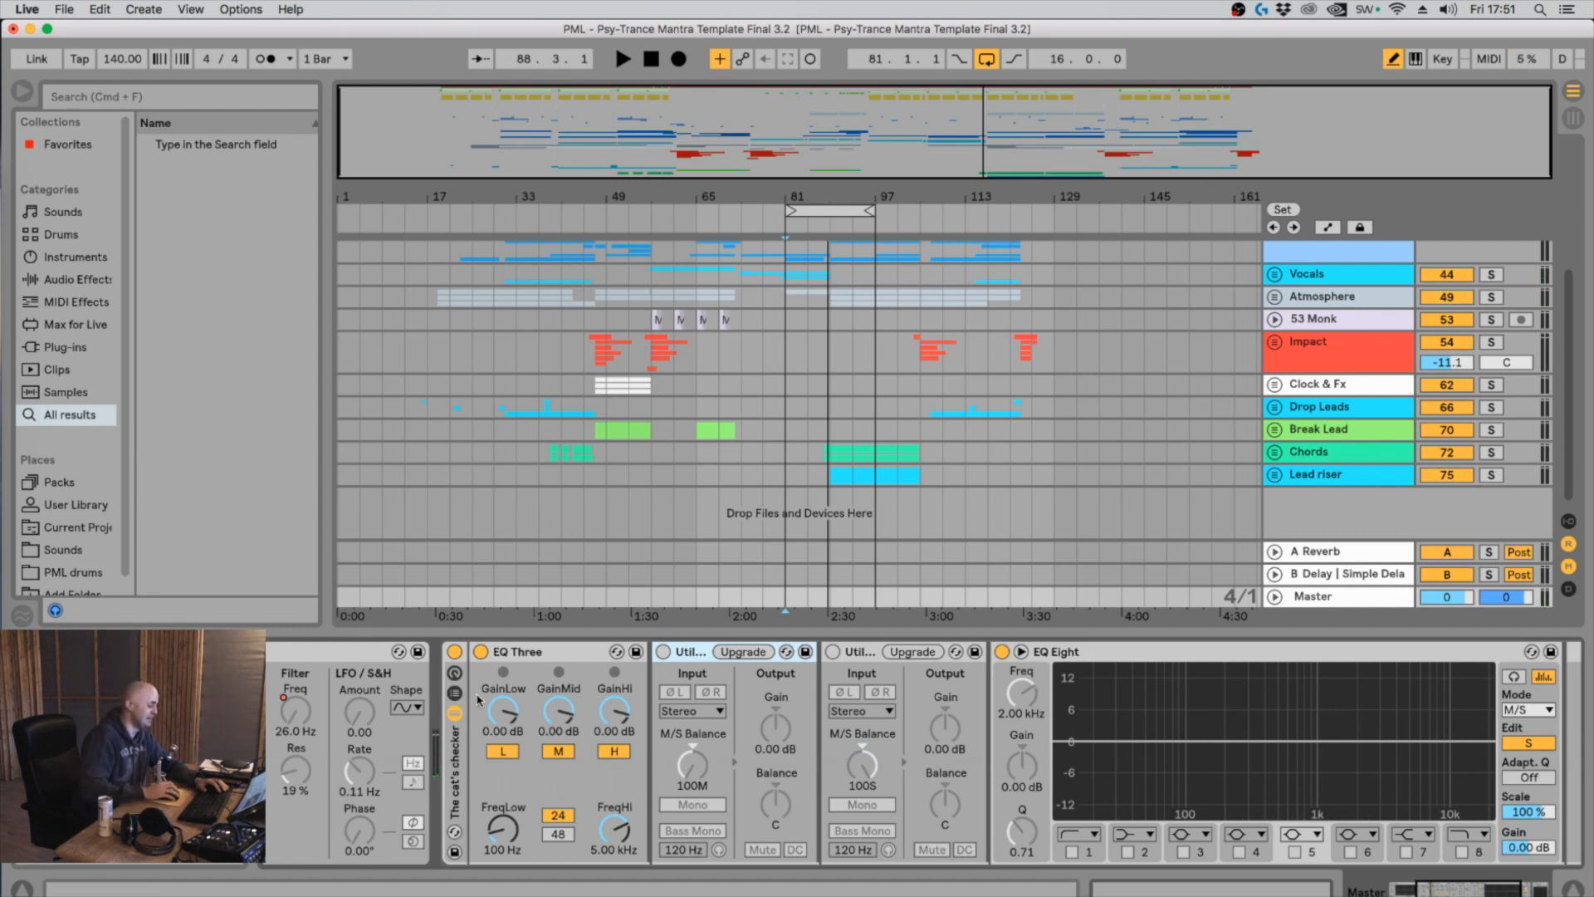
# Turn off and fold The cat's checker rack, and activate Ozone 8 on the Master track with Gain Match enabled
pyautogui.click(455, 712)
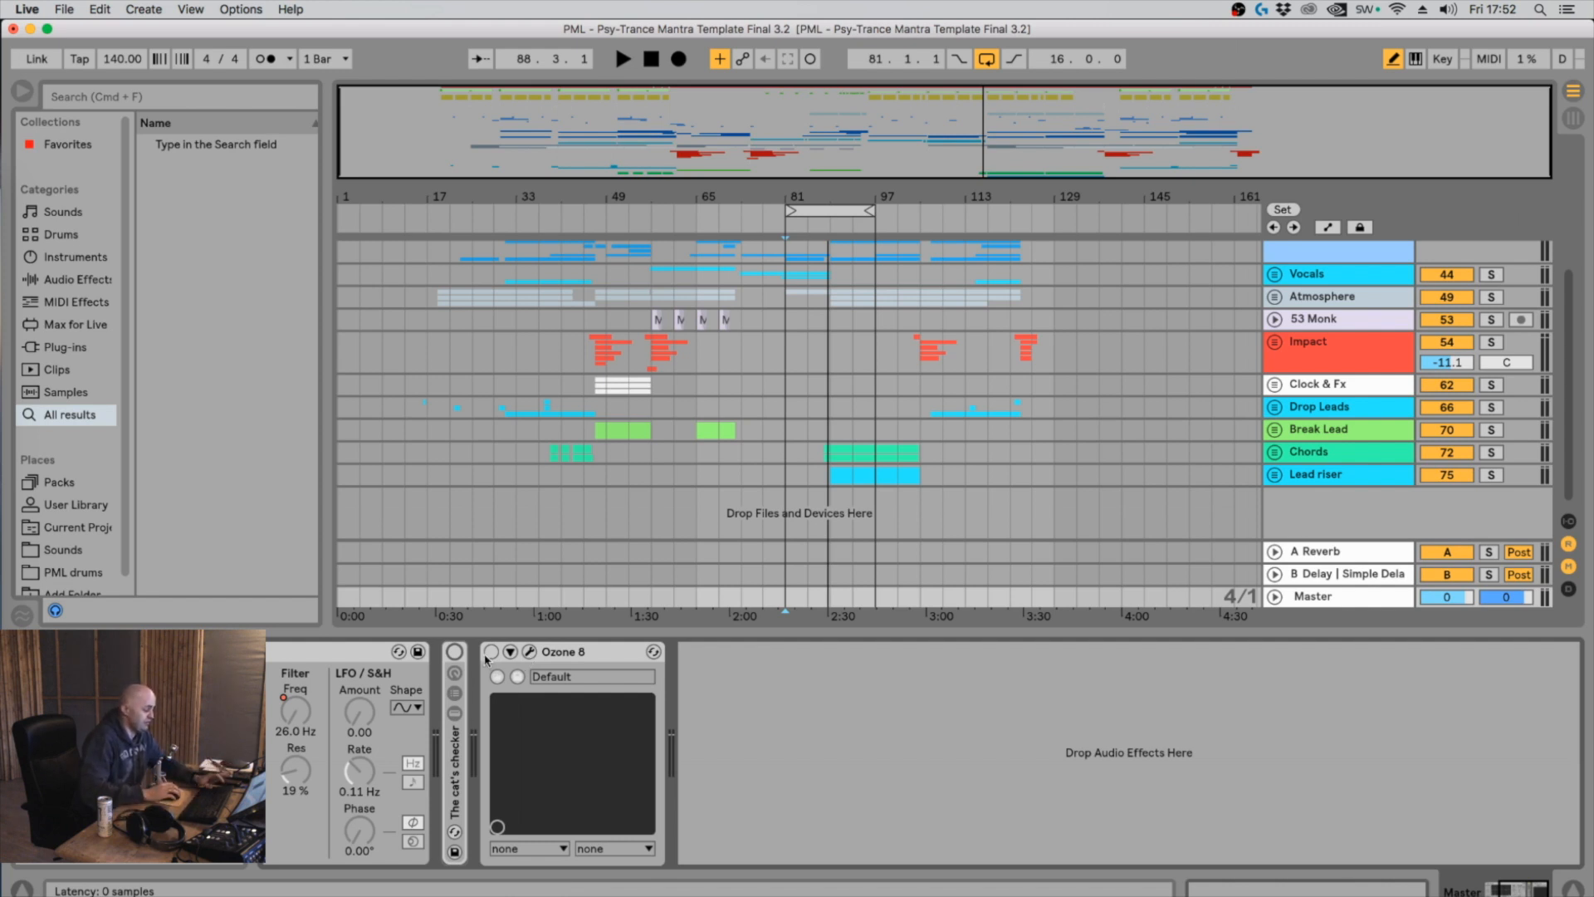
pyautogui.click(491, 652)
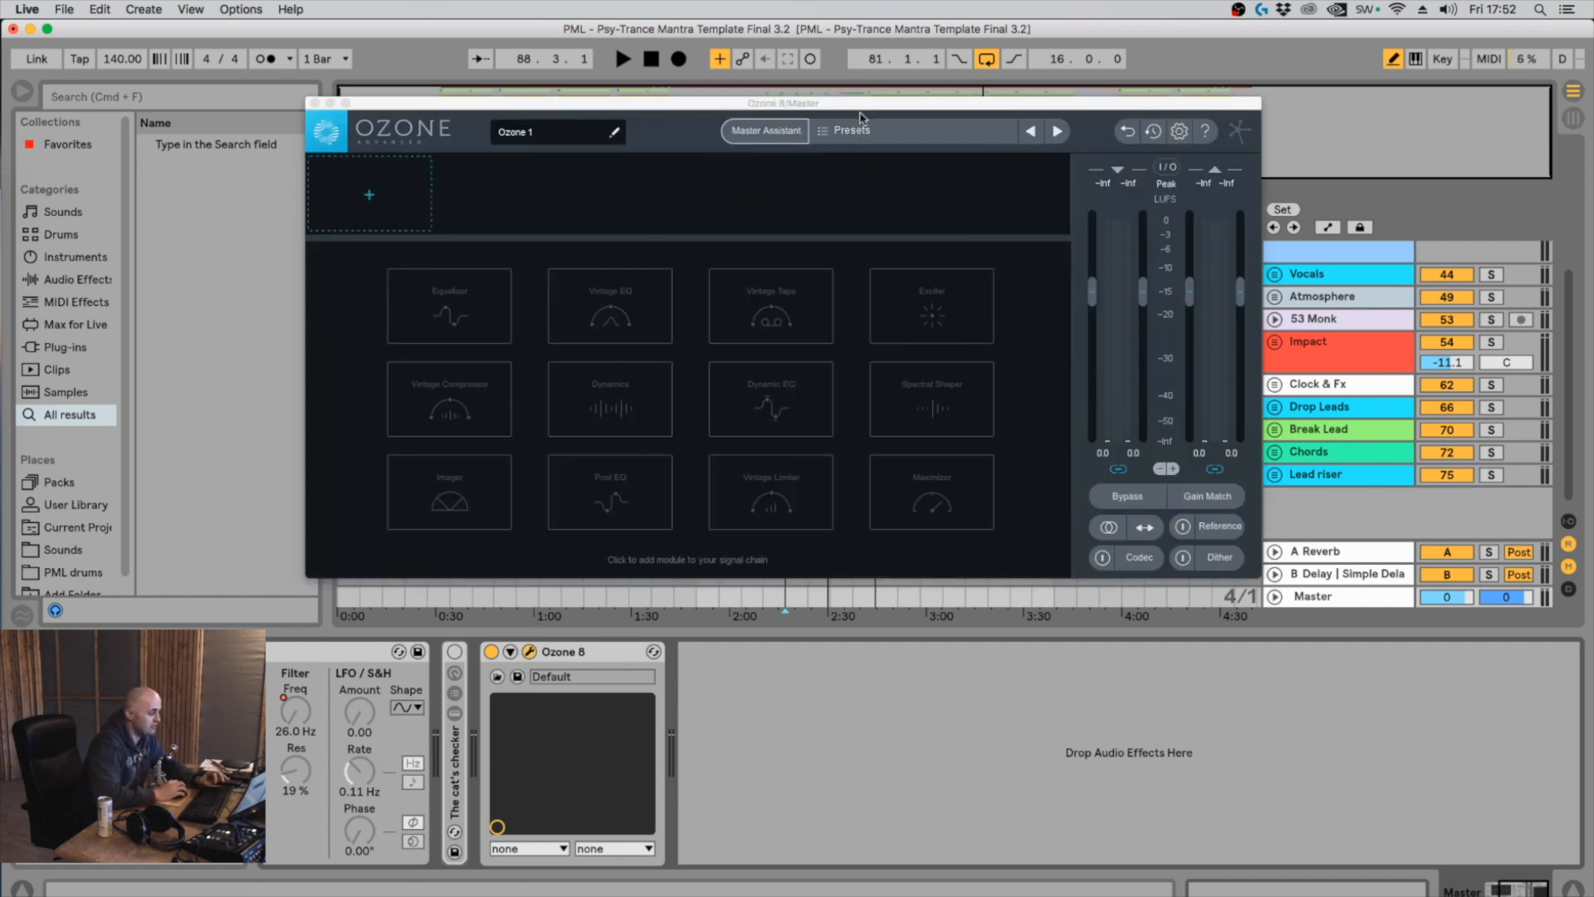
pyautogui.moveTo(862, 101); pyautogui.dragTo(1066, 186)
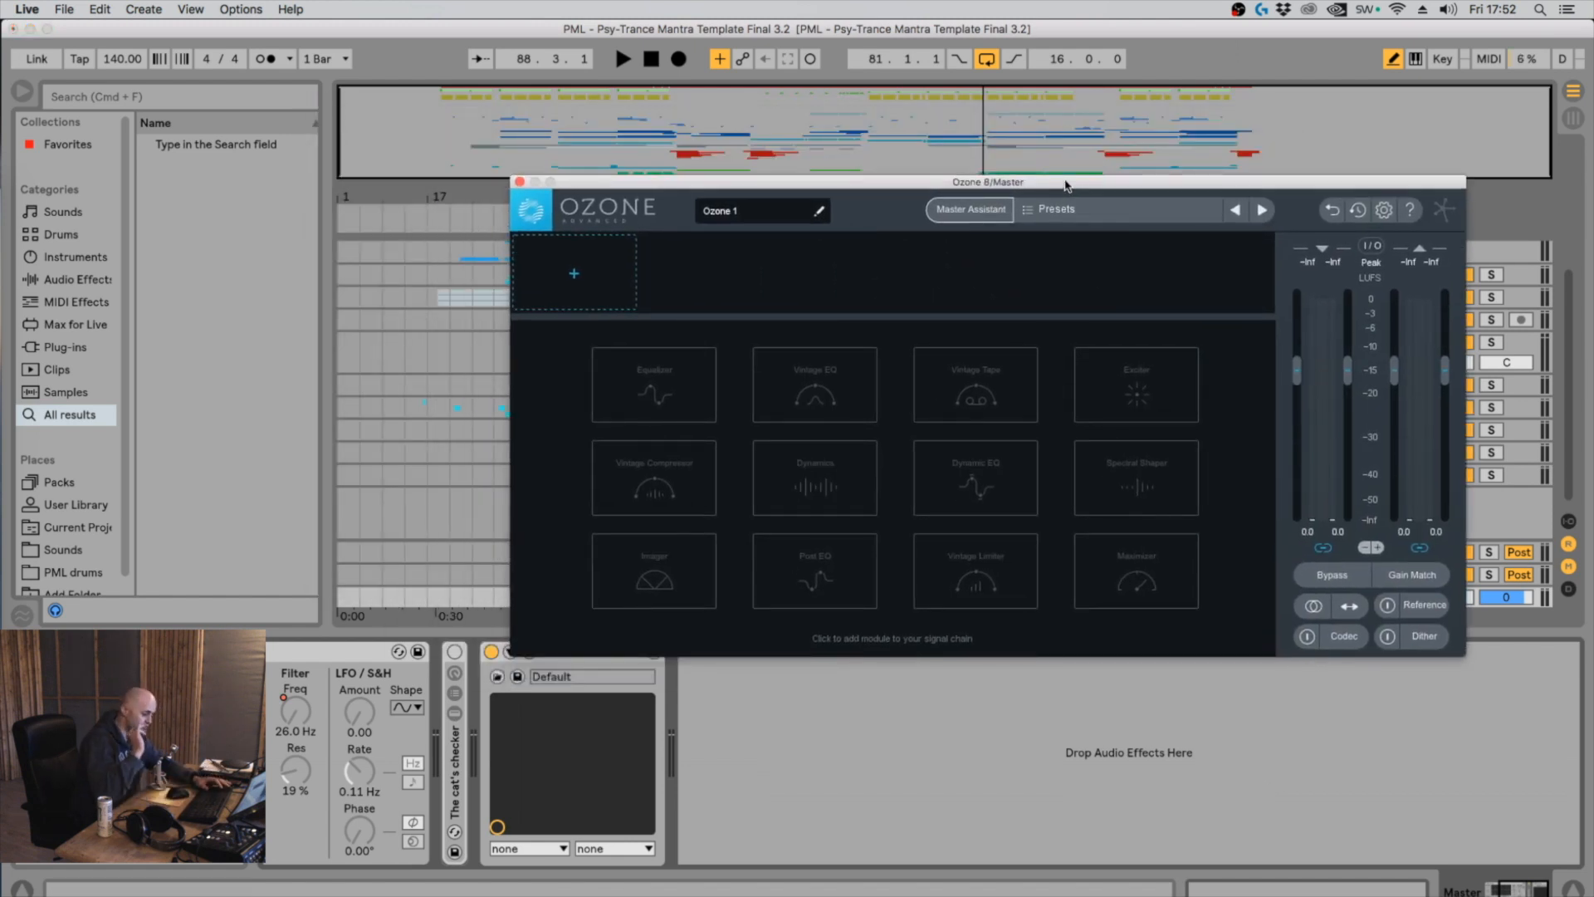
pyautogui.click(1412, 579)
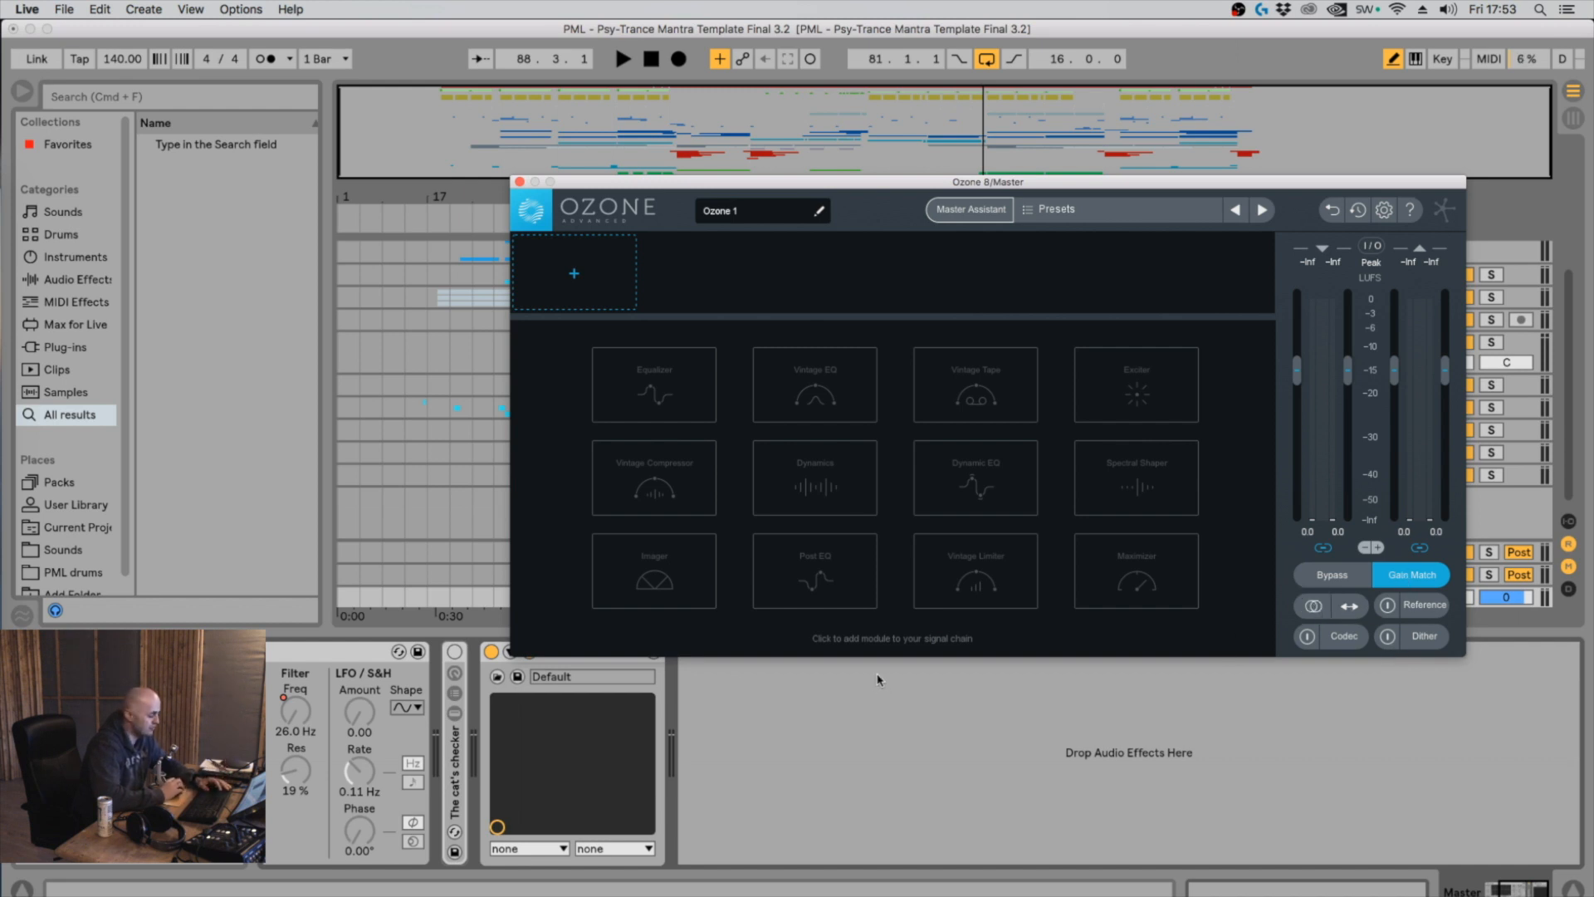
# Unfold and refold The cat's checker rack, and move the Ozone 8 window clear of the arrangement's loop region
pyautogui.click(452, 762)
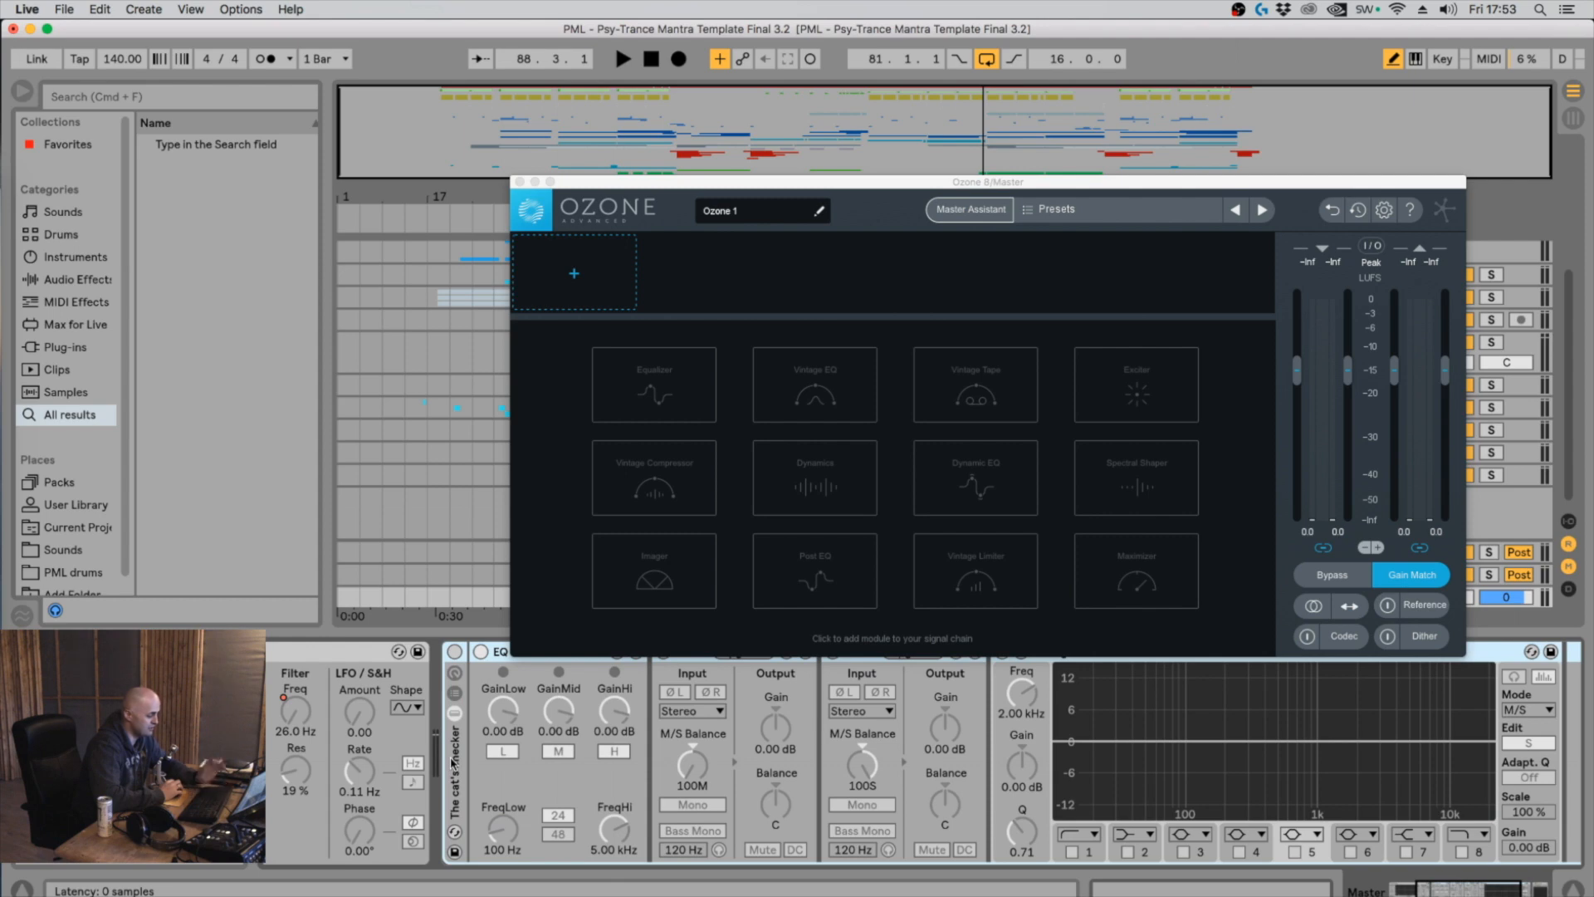
pyautogui.click(453, 762)
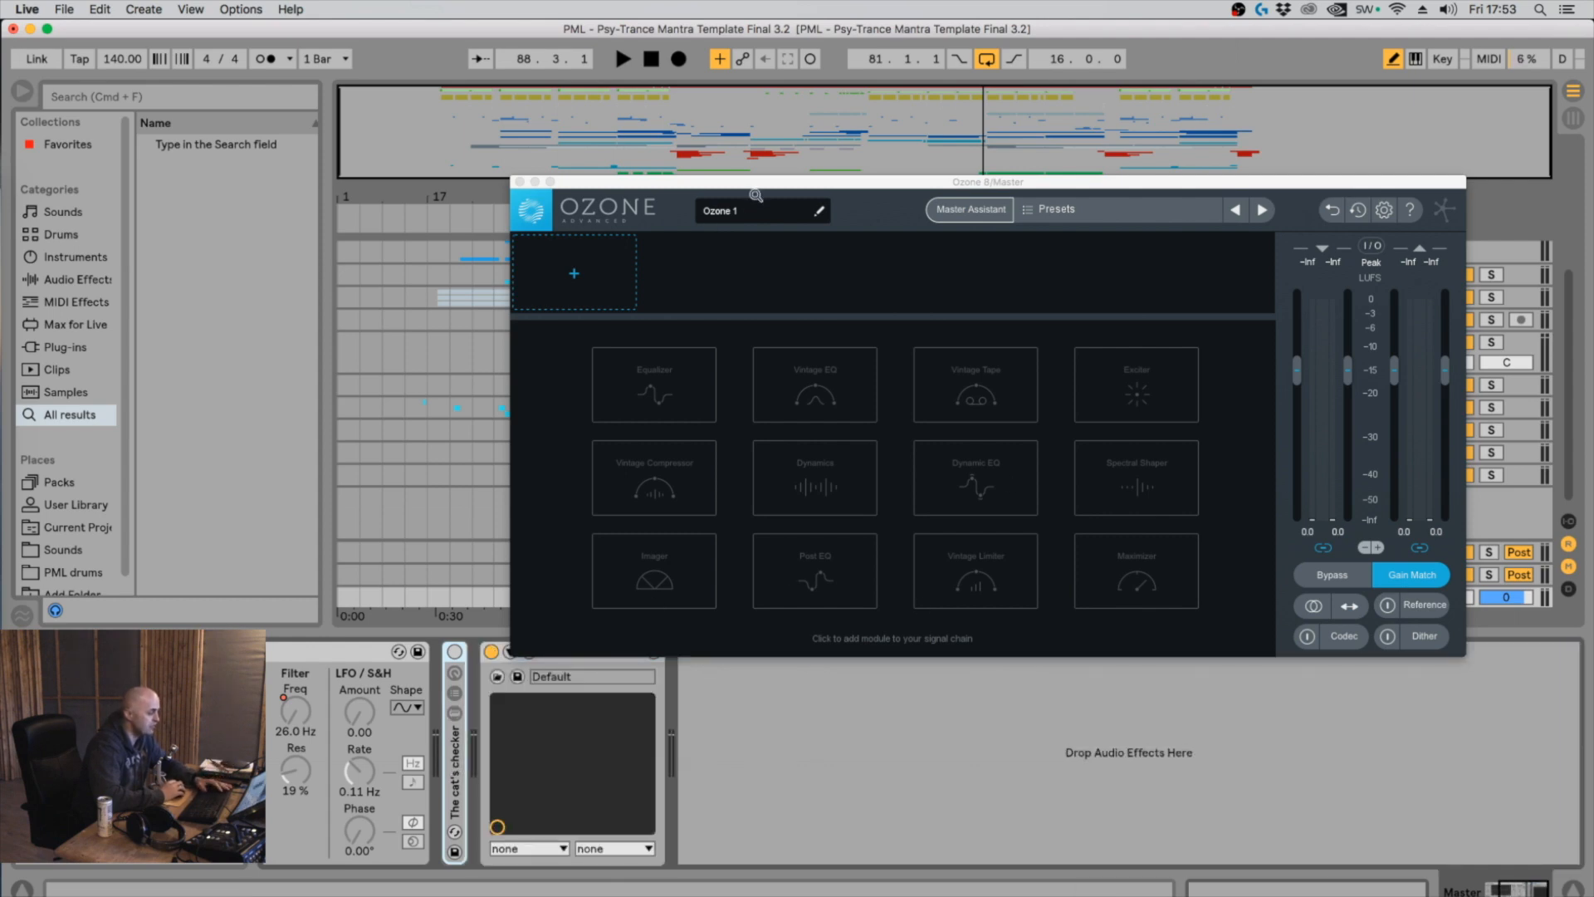
pyautogui.moveTo(837, 188); pyautogui.dragTo(933, 396)
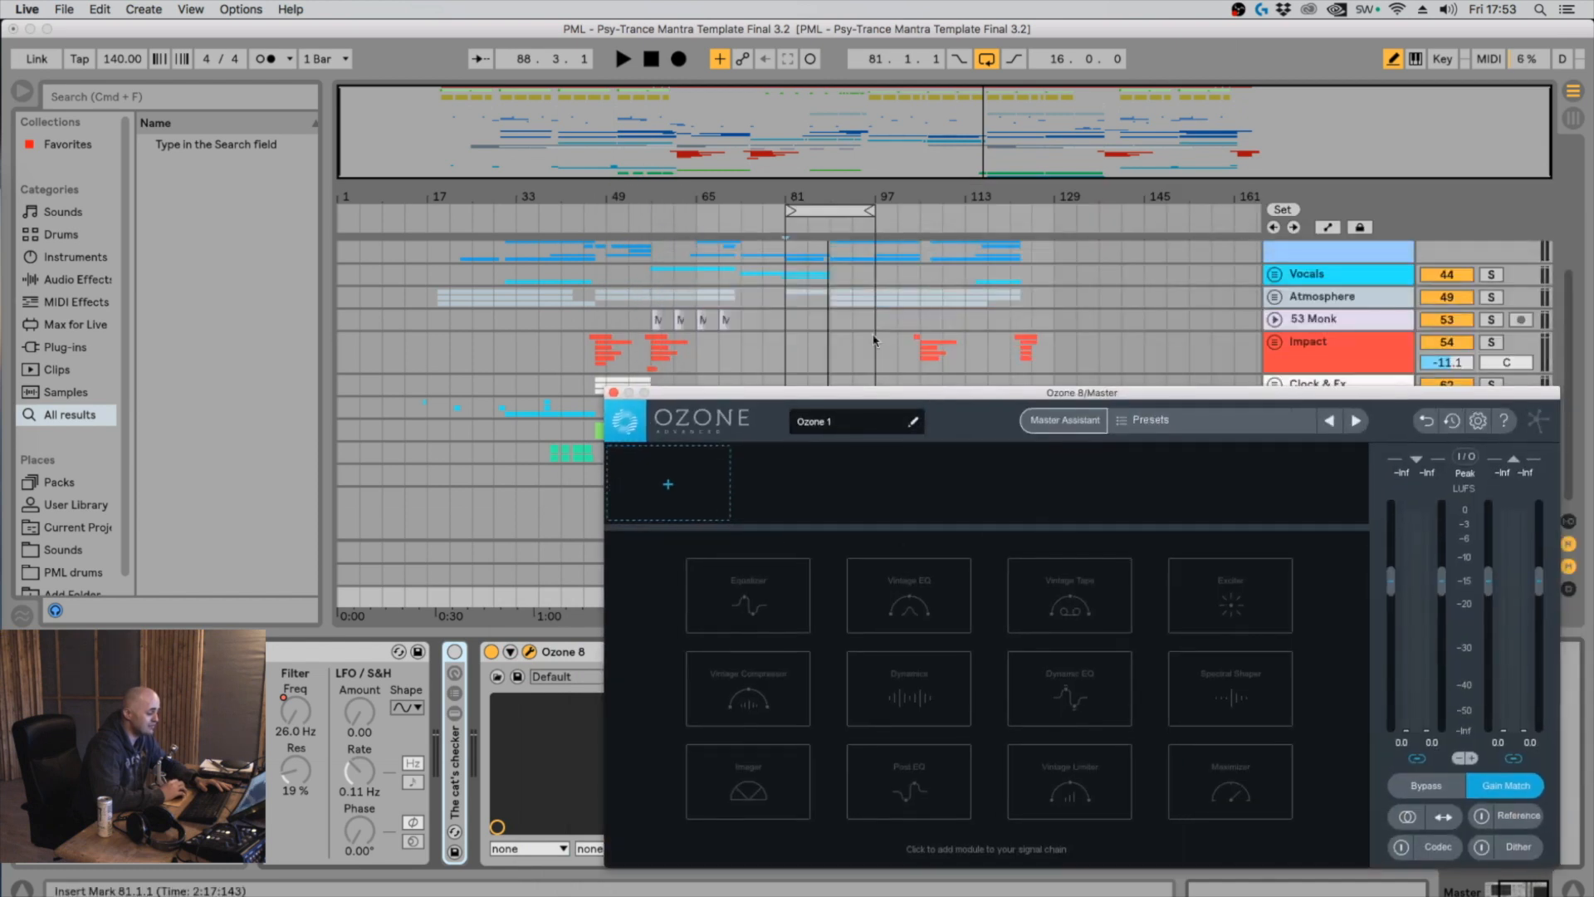
# Place the insert marker at bar 81, add an Equalizer module to the Ozone 8 signal chain, and start playback
pyautogui.click(786, 313)
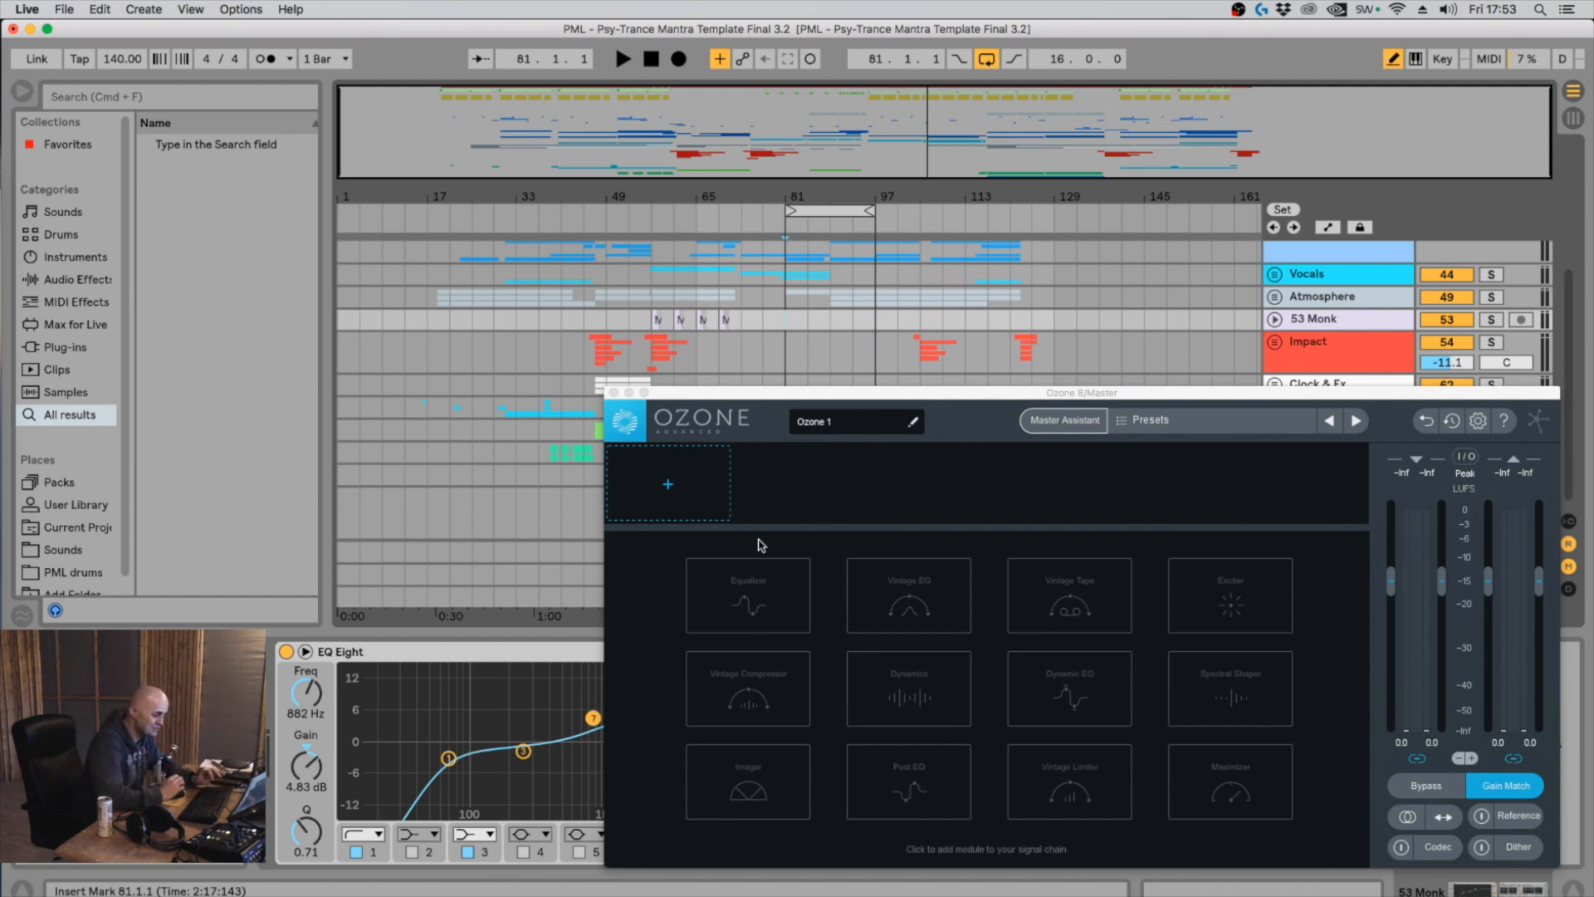
pyautogui.click(762, 575)
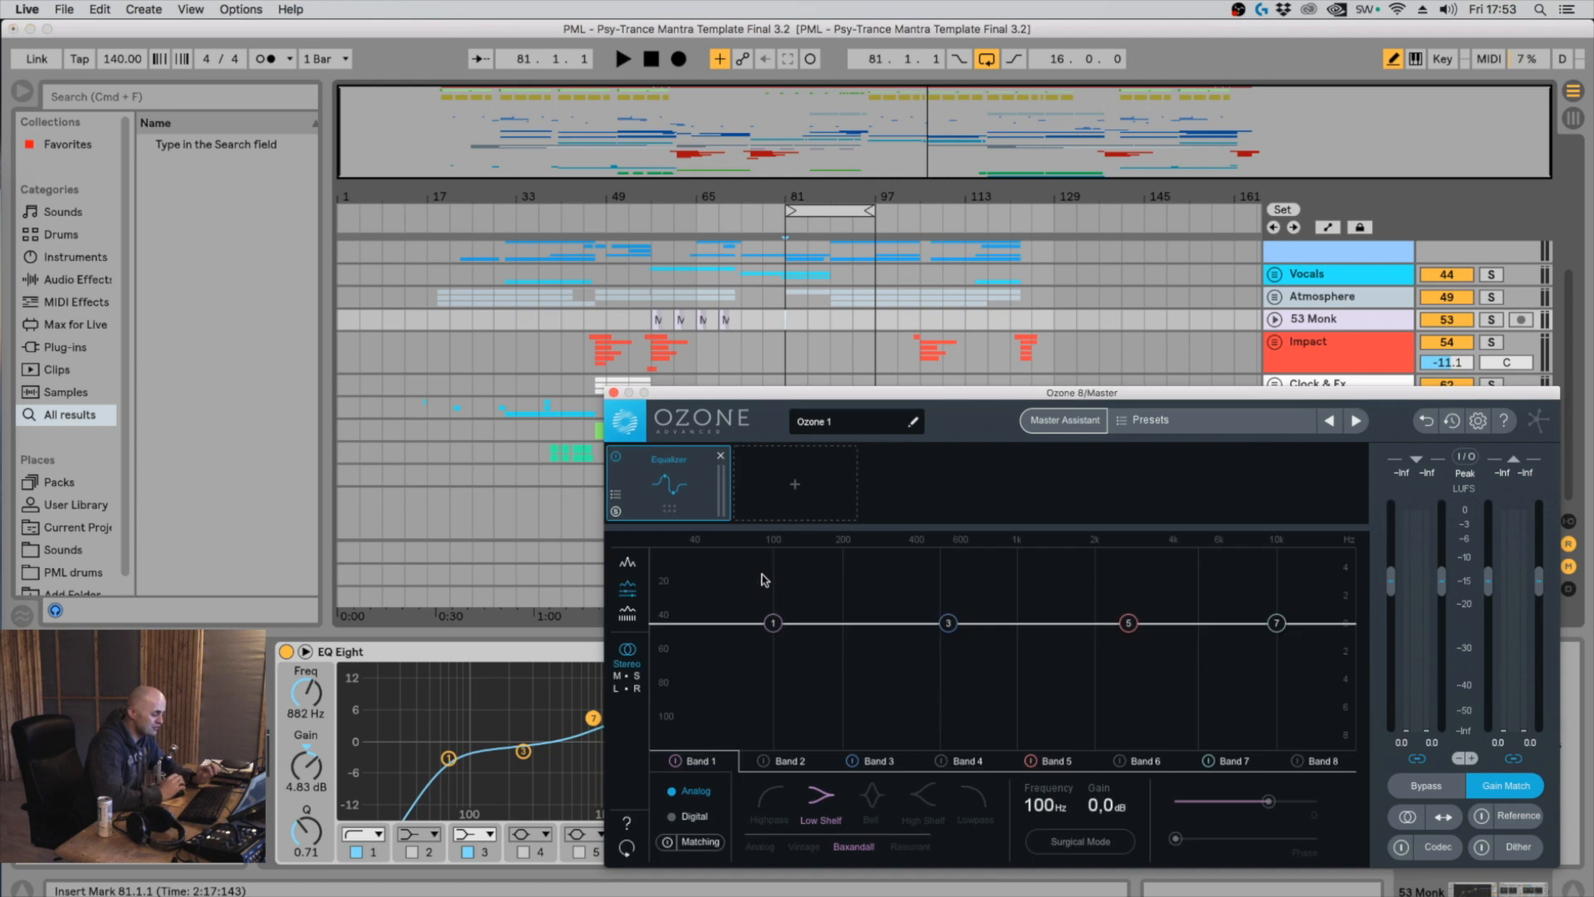
pyautogui.press('space')
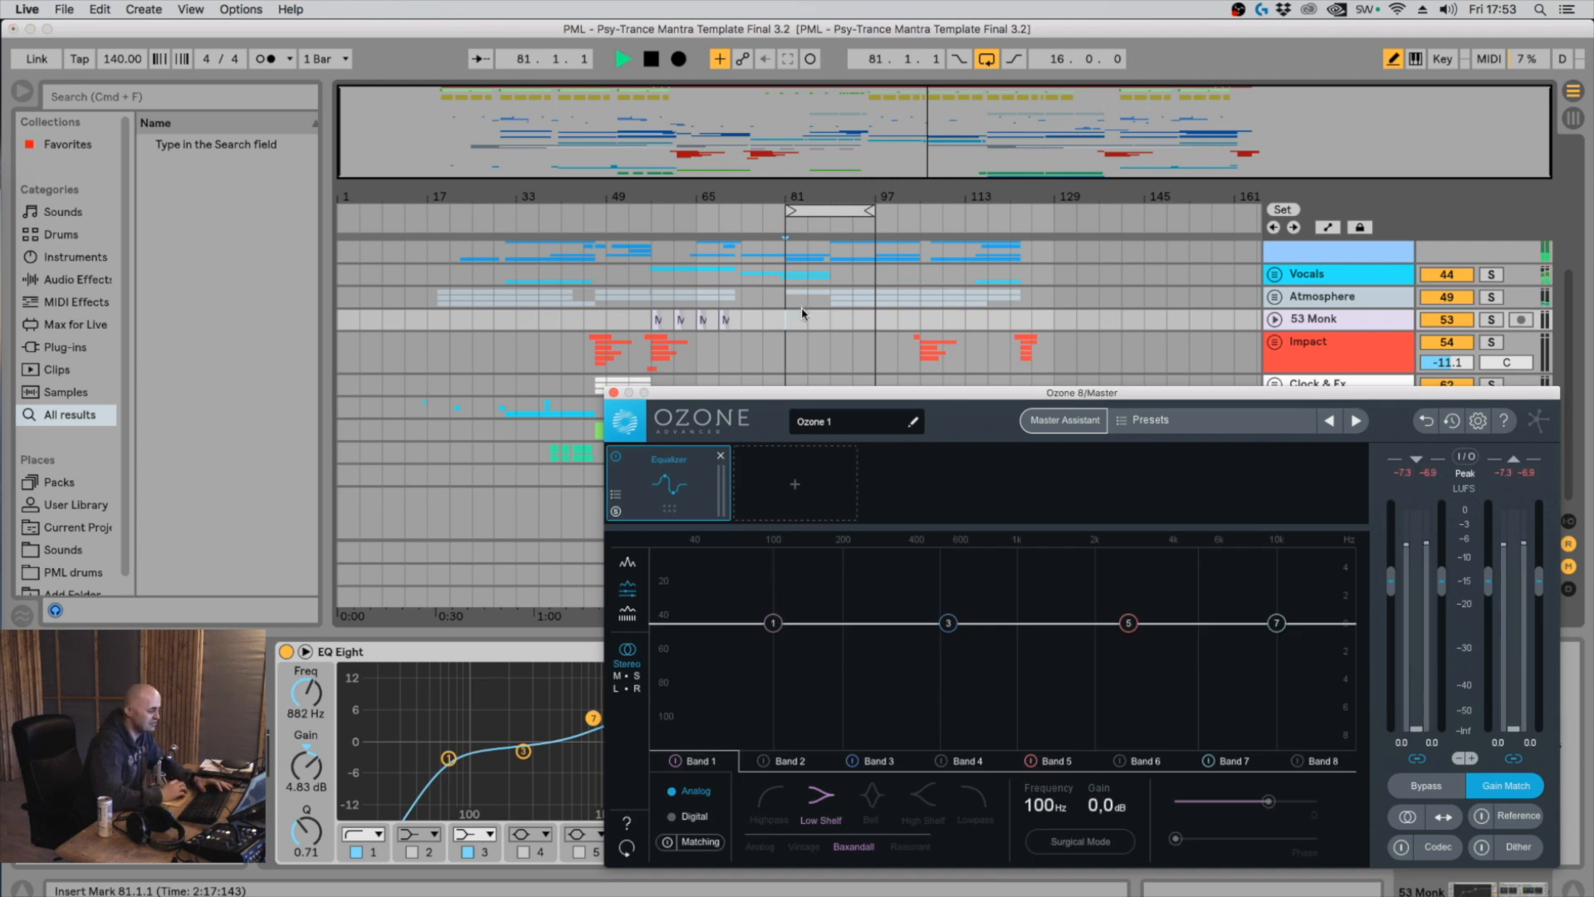
# Restart playback from bar 81 and turn off Bands 3, 5 and 7 in the Equalizer
pyautogui.press('space')
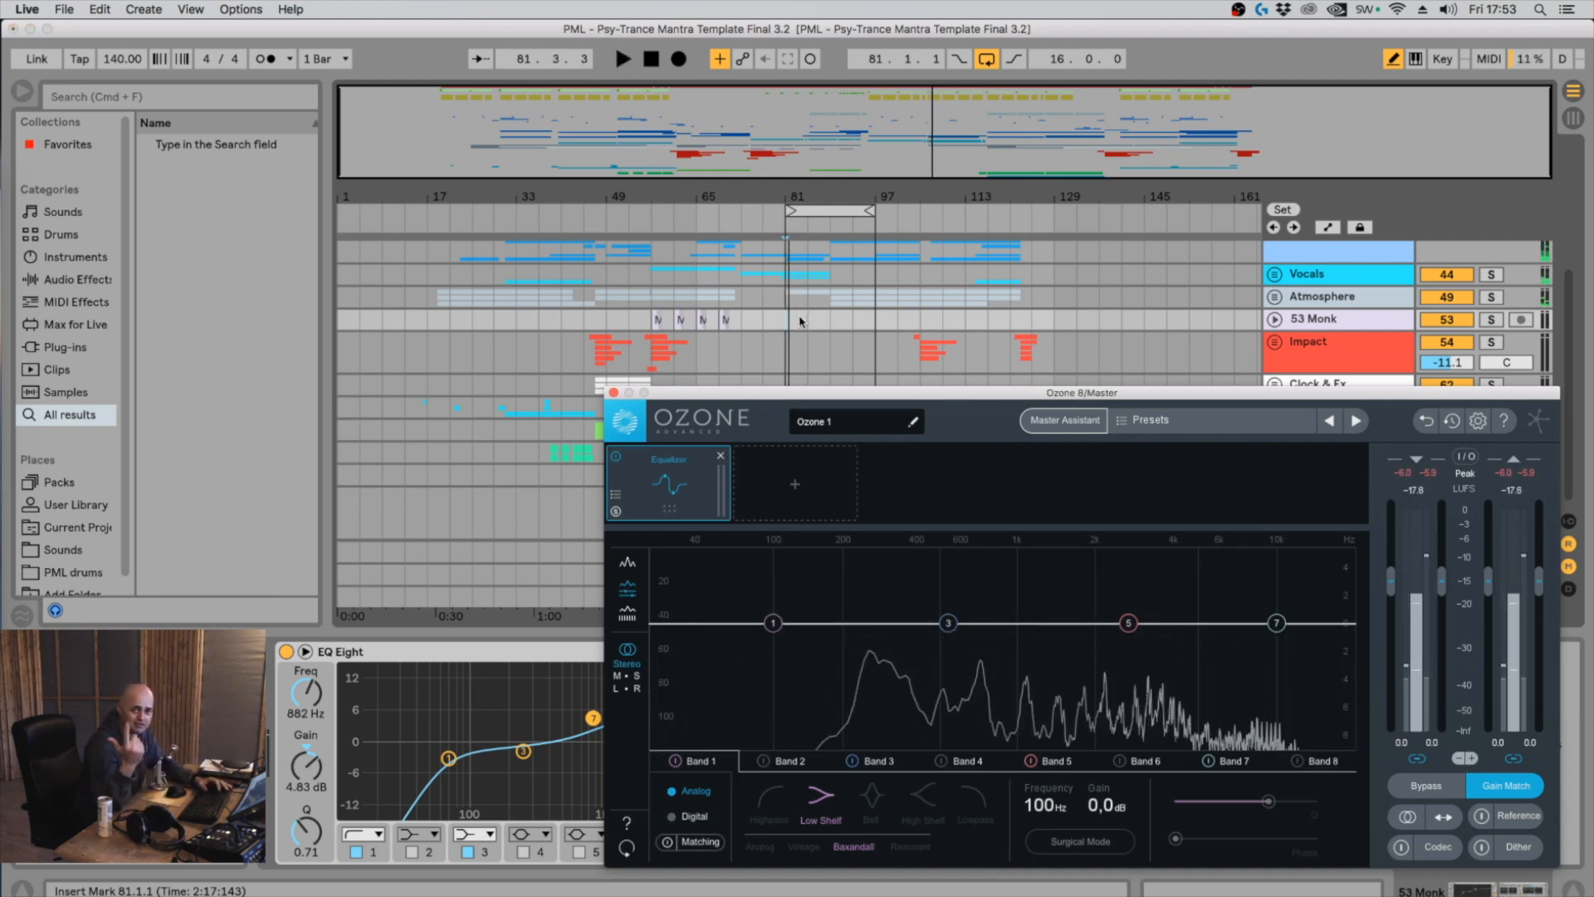
pyautogui.press('space')
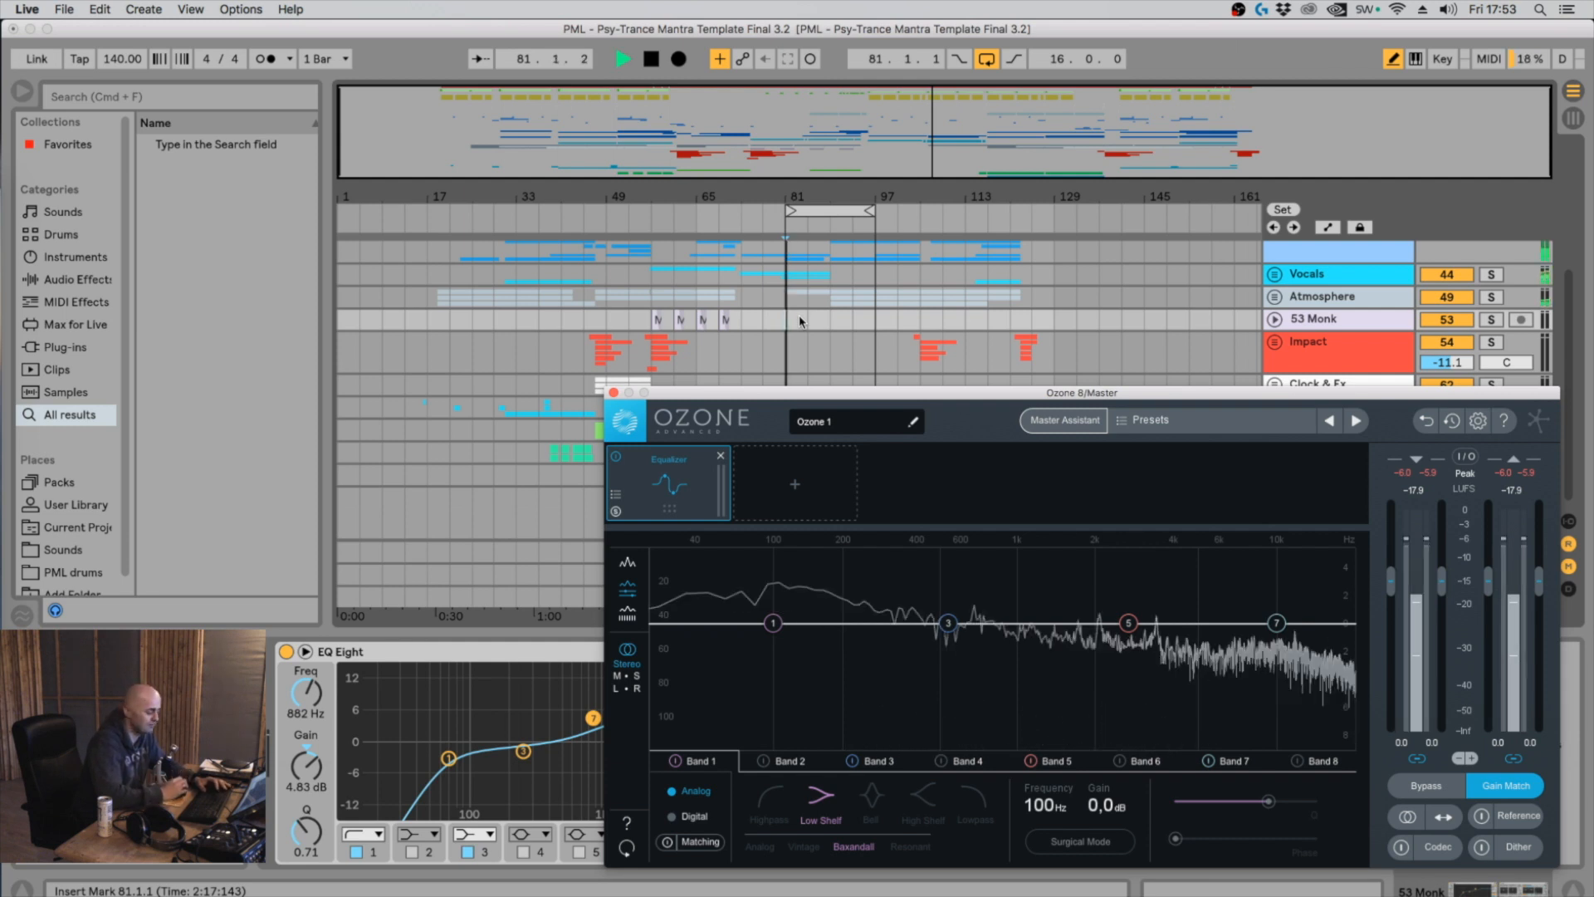
pyautogui.click(852, 760)
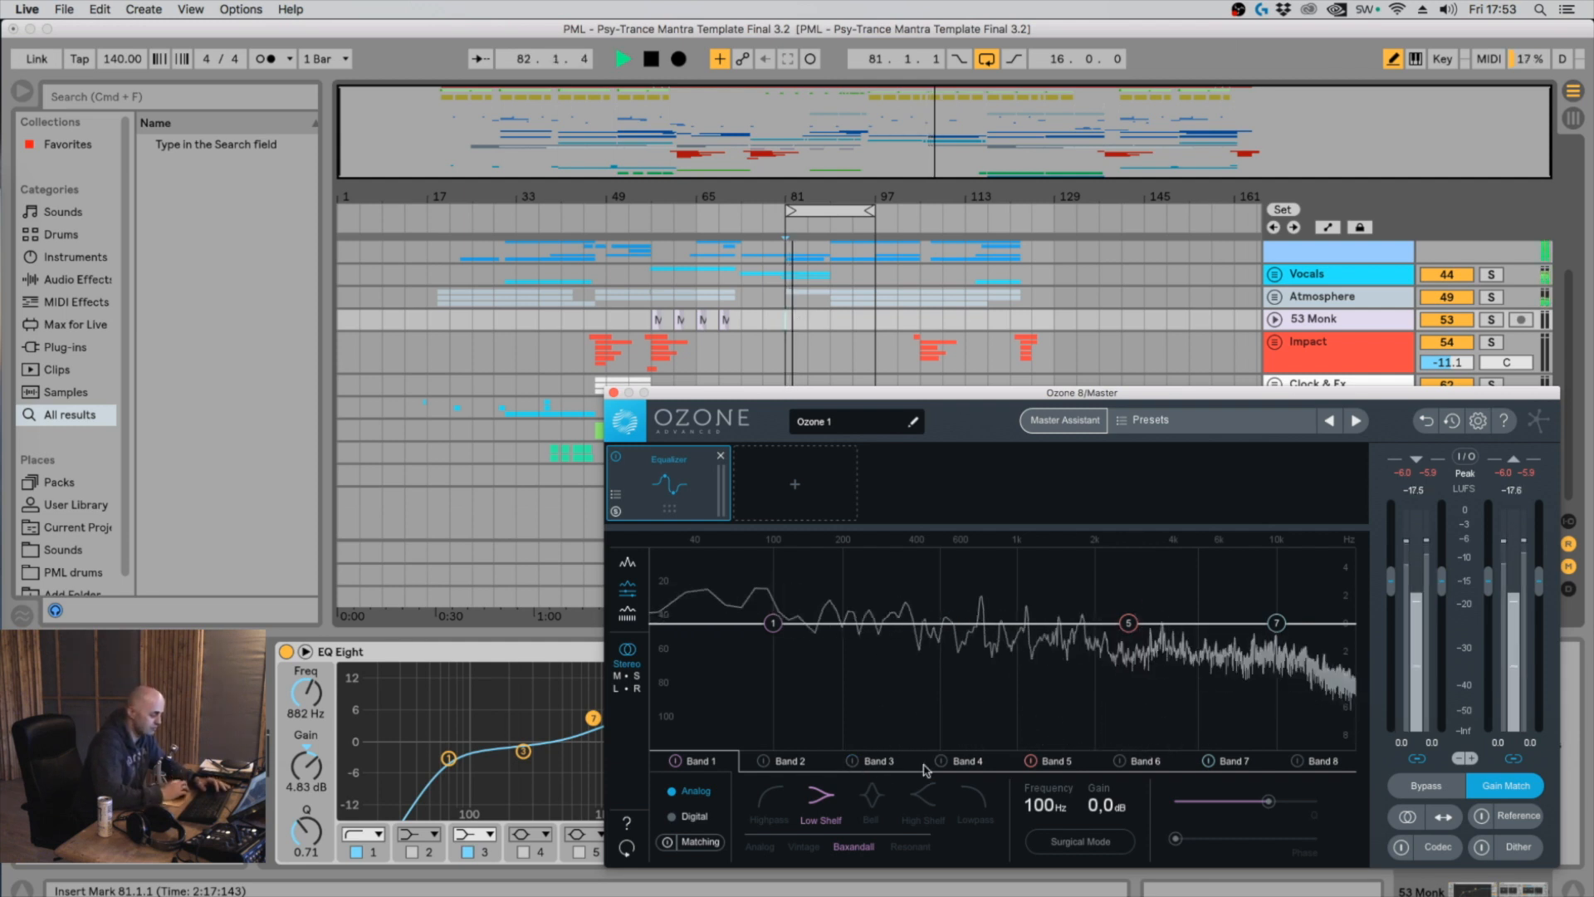
pyautogui.click(1030, 761)
pyautogui.click(1208, 760)
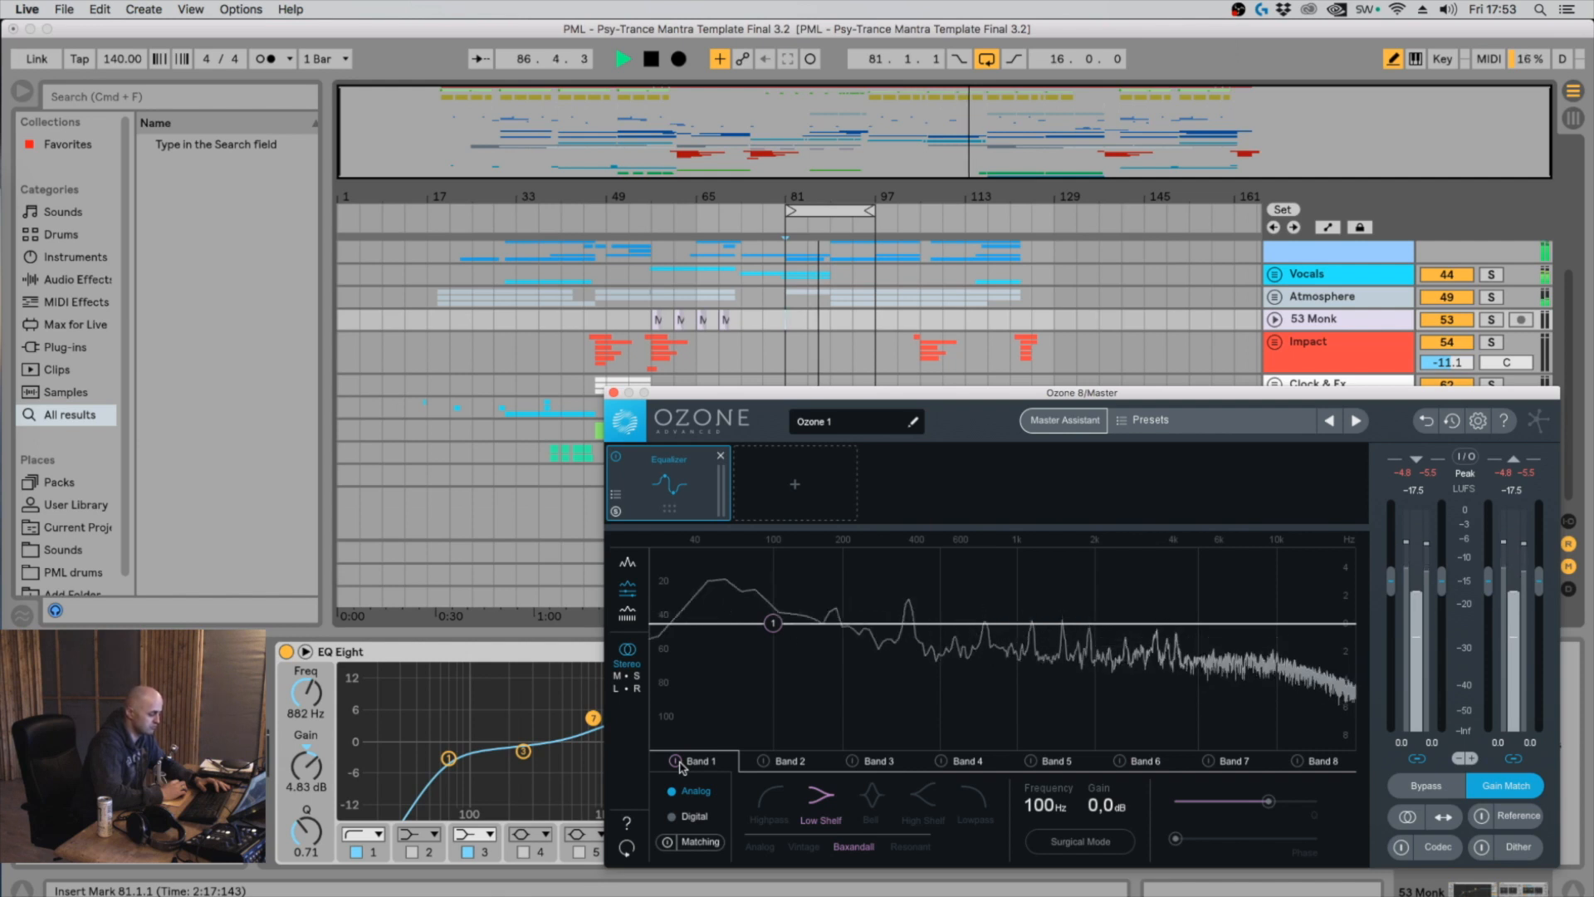
# Check the mix summed to mono in Ozone 8, stop playback, and turn the mono sum off
pyautogui.click(1408, 816)
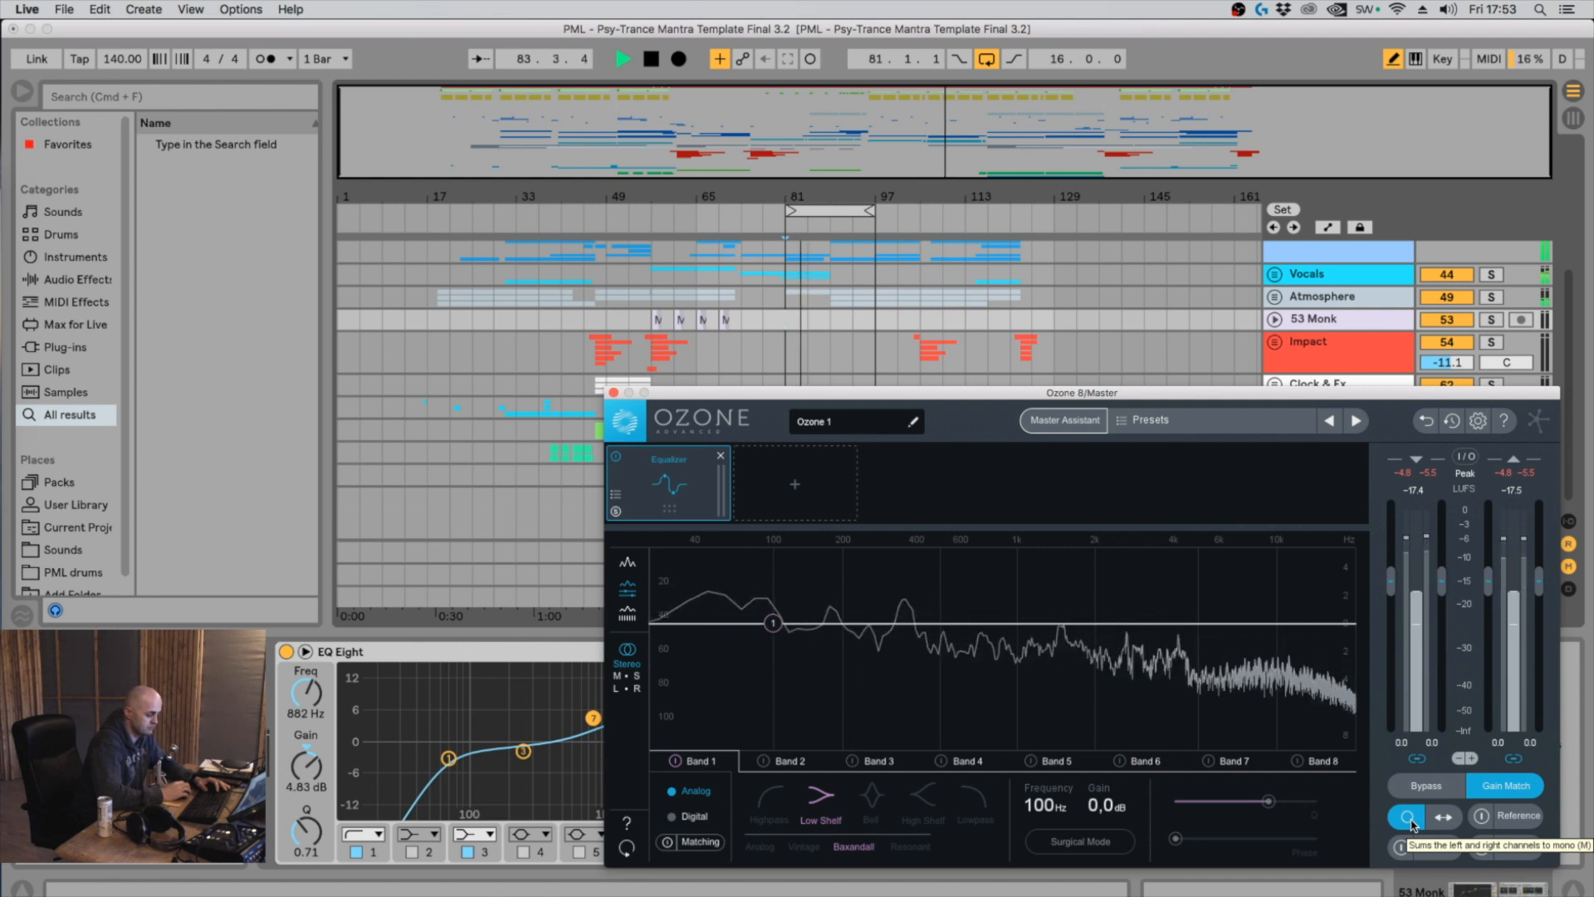
pyautogui.press('space')
pyautogui.click(1409, 817)
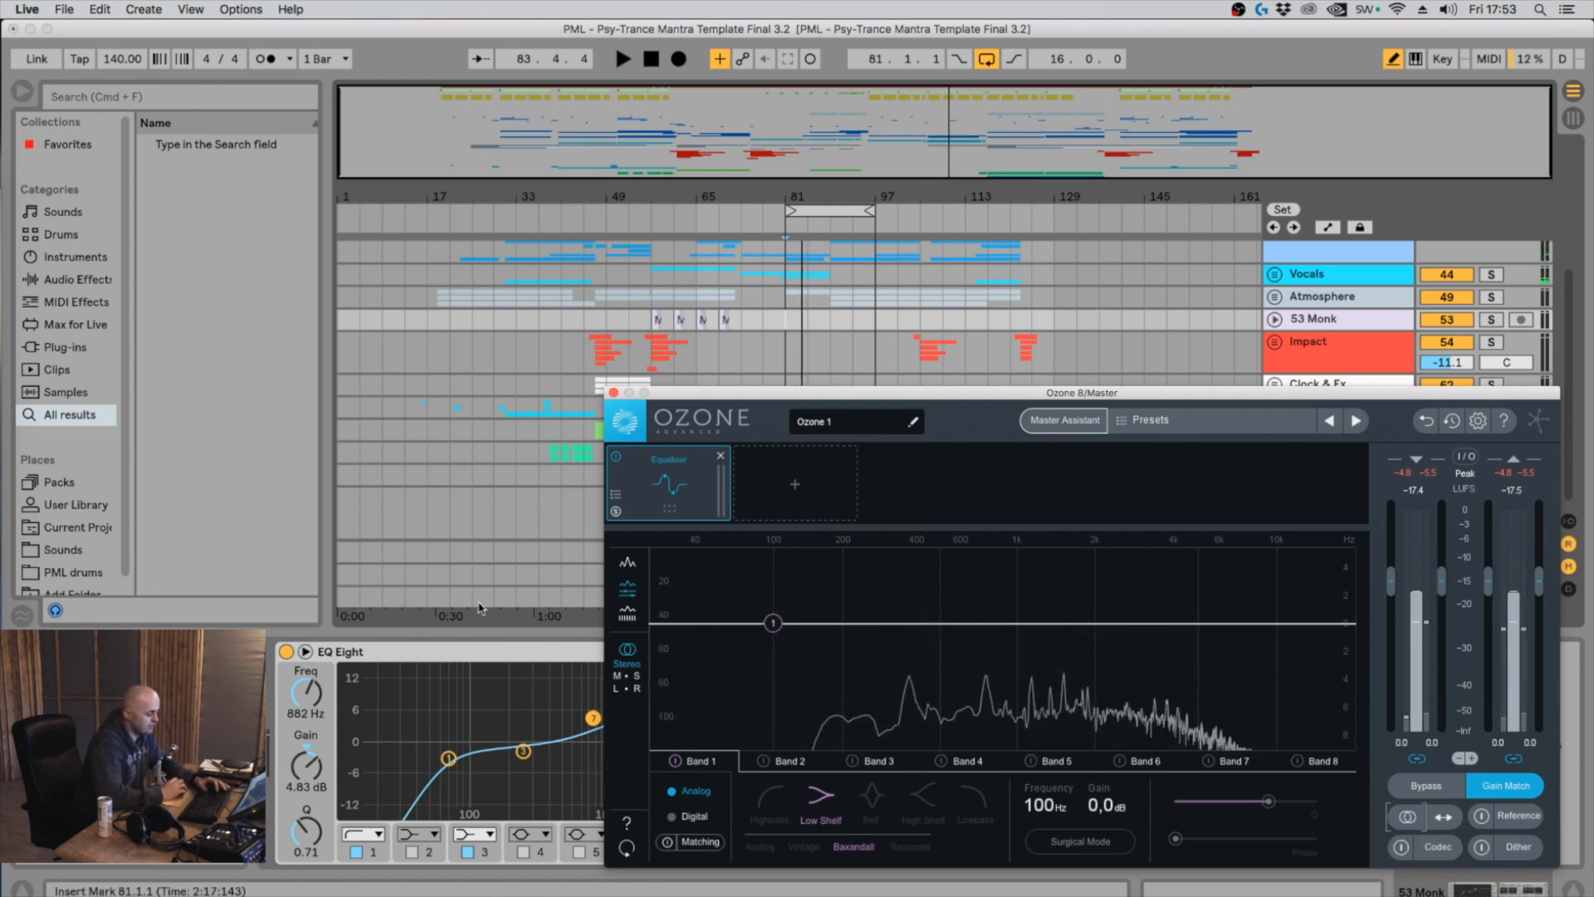
# Switch the Equalizer to Mid/Side processing with Mid selected, and move the Ozone 8 window above the device chain
pyautogui.click(621, 675)
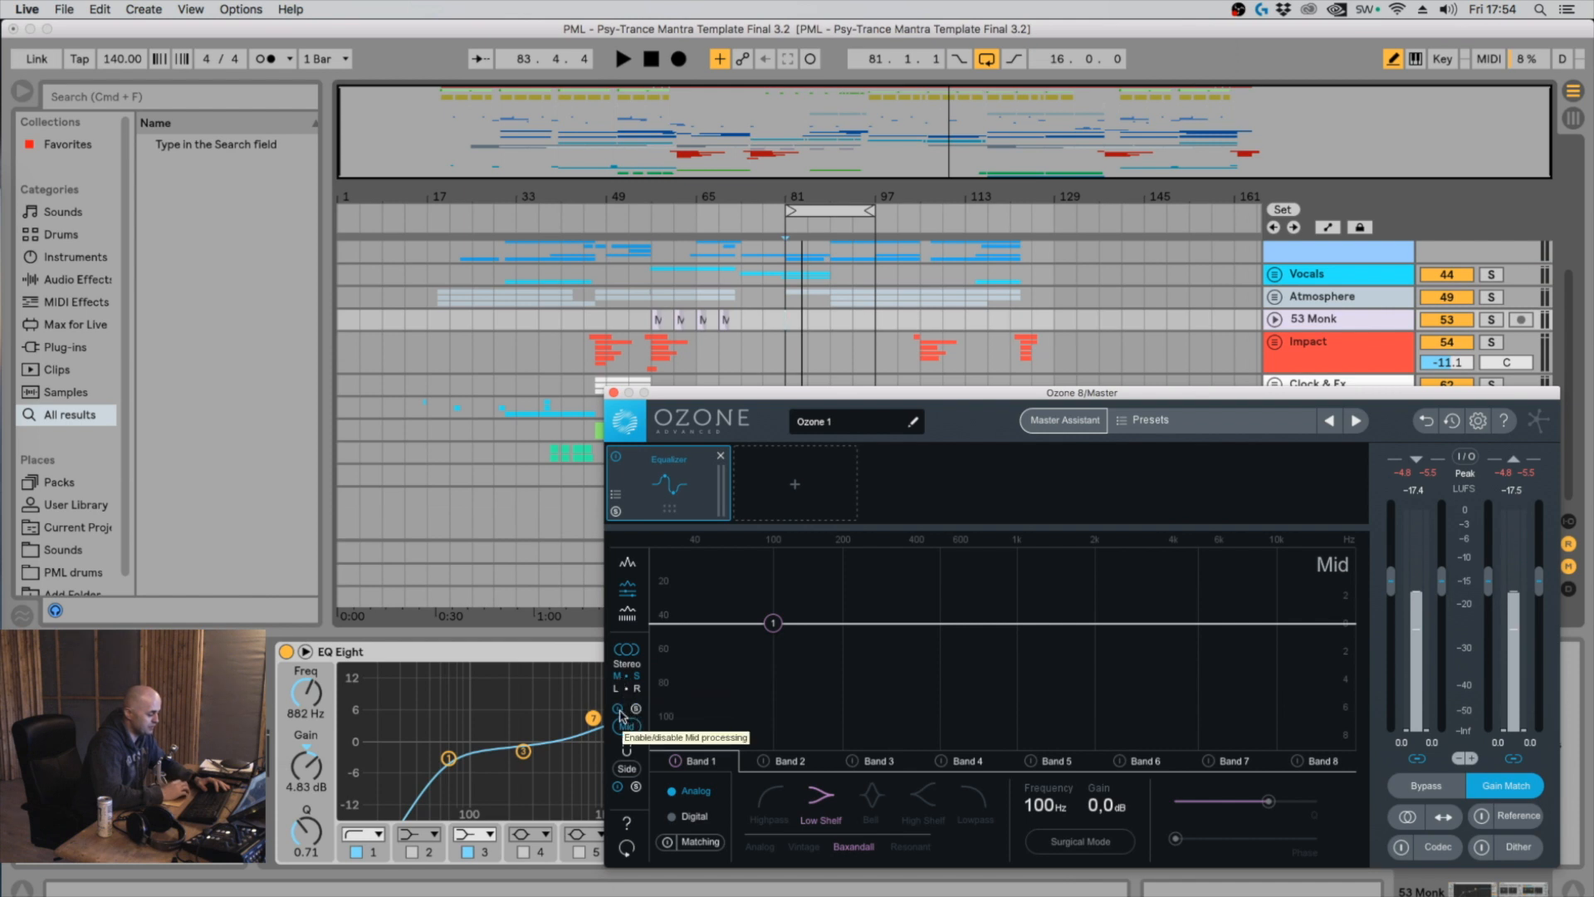
pyautogui.press('space')
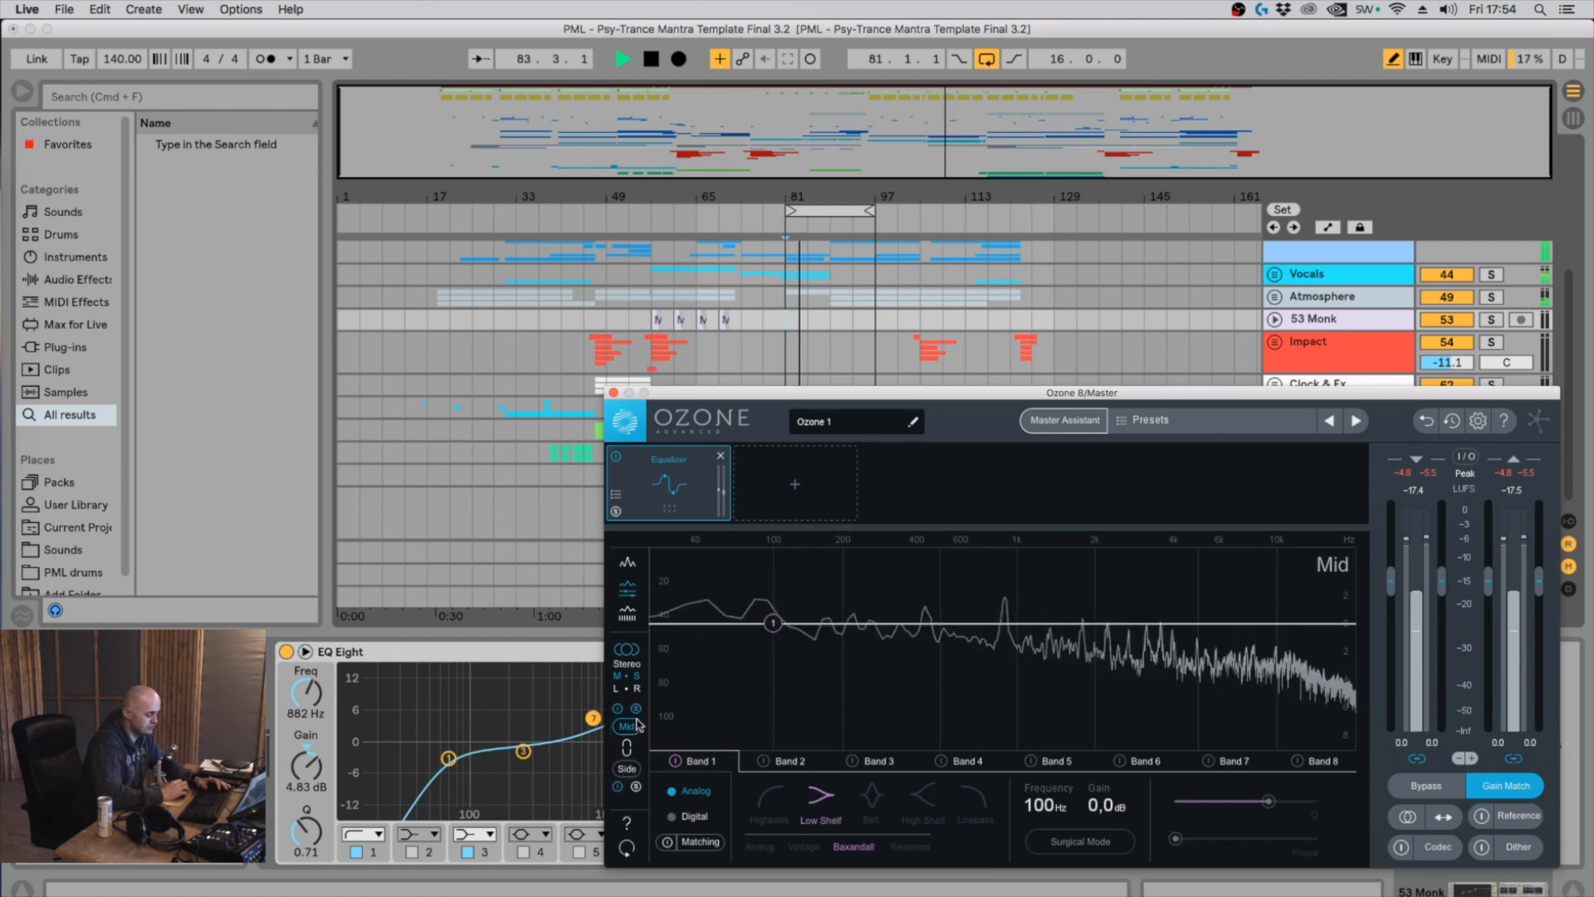
pyautogui.press('space')
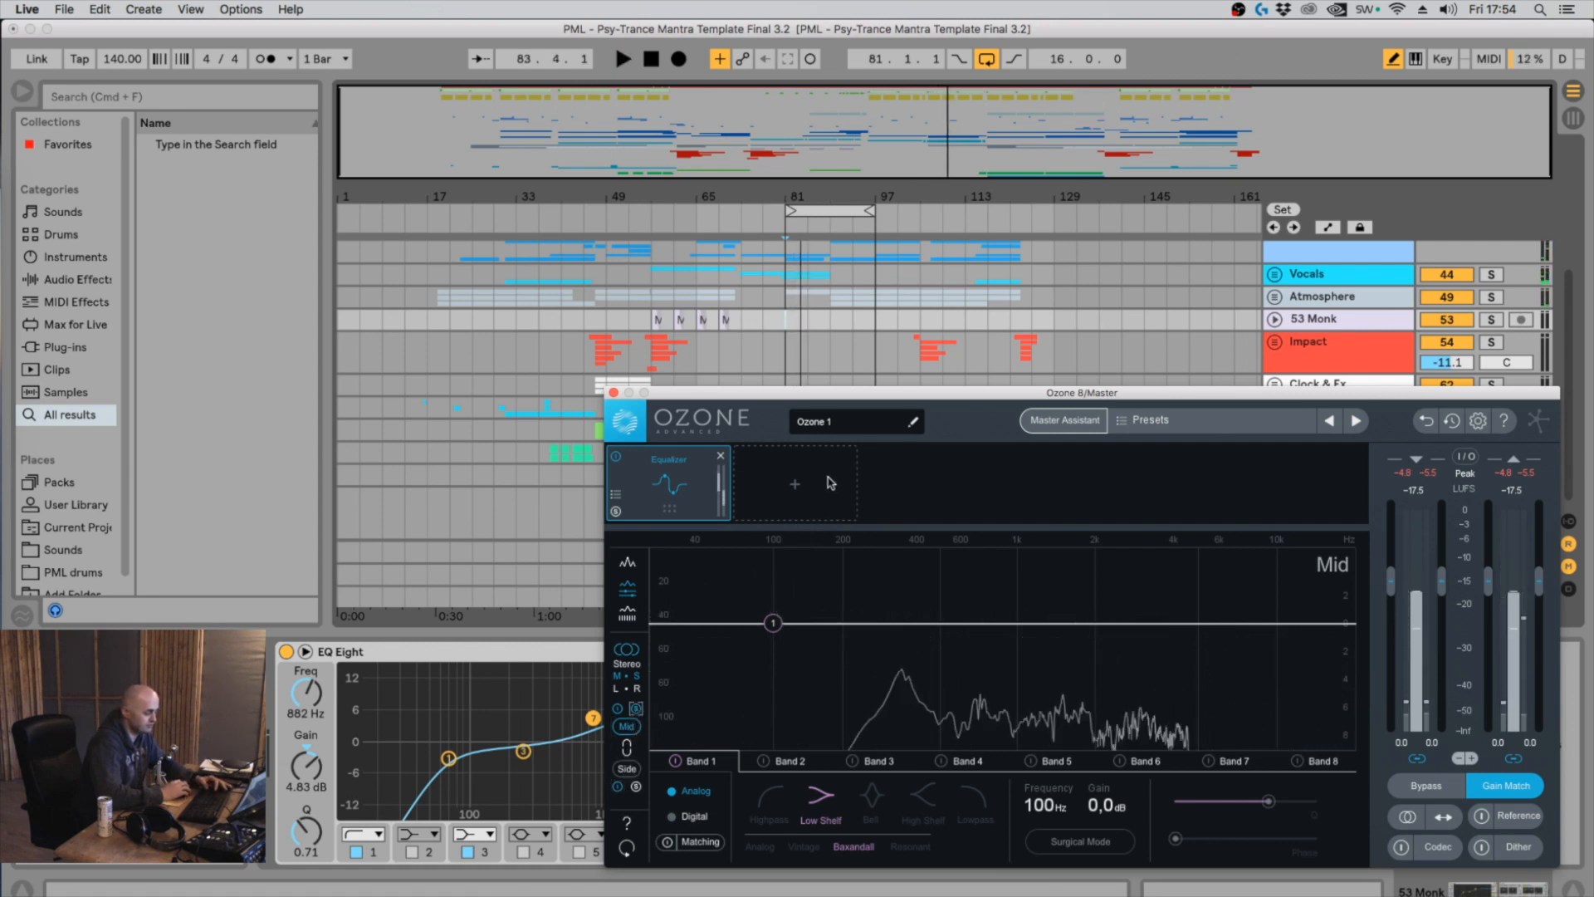
pyautogui.moveTo(848, 393); pyautogui.dragTo(933, 166)
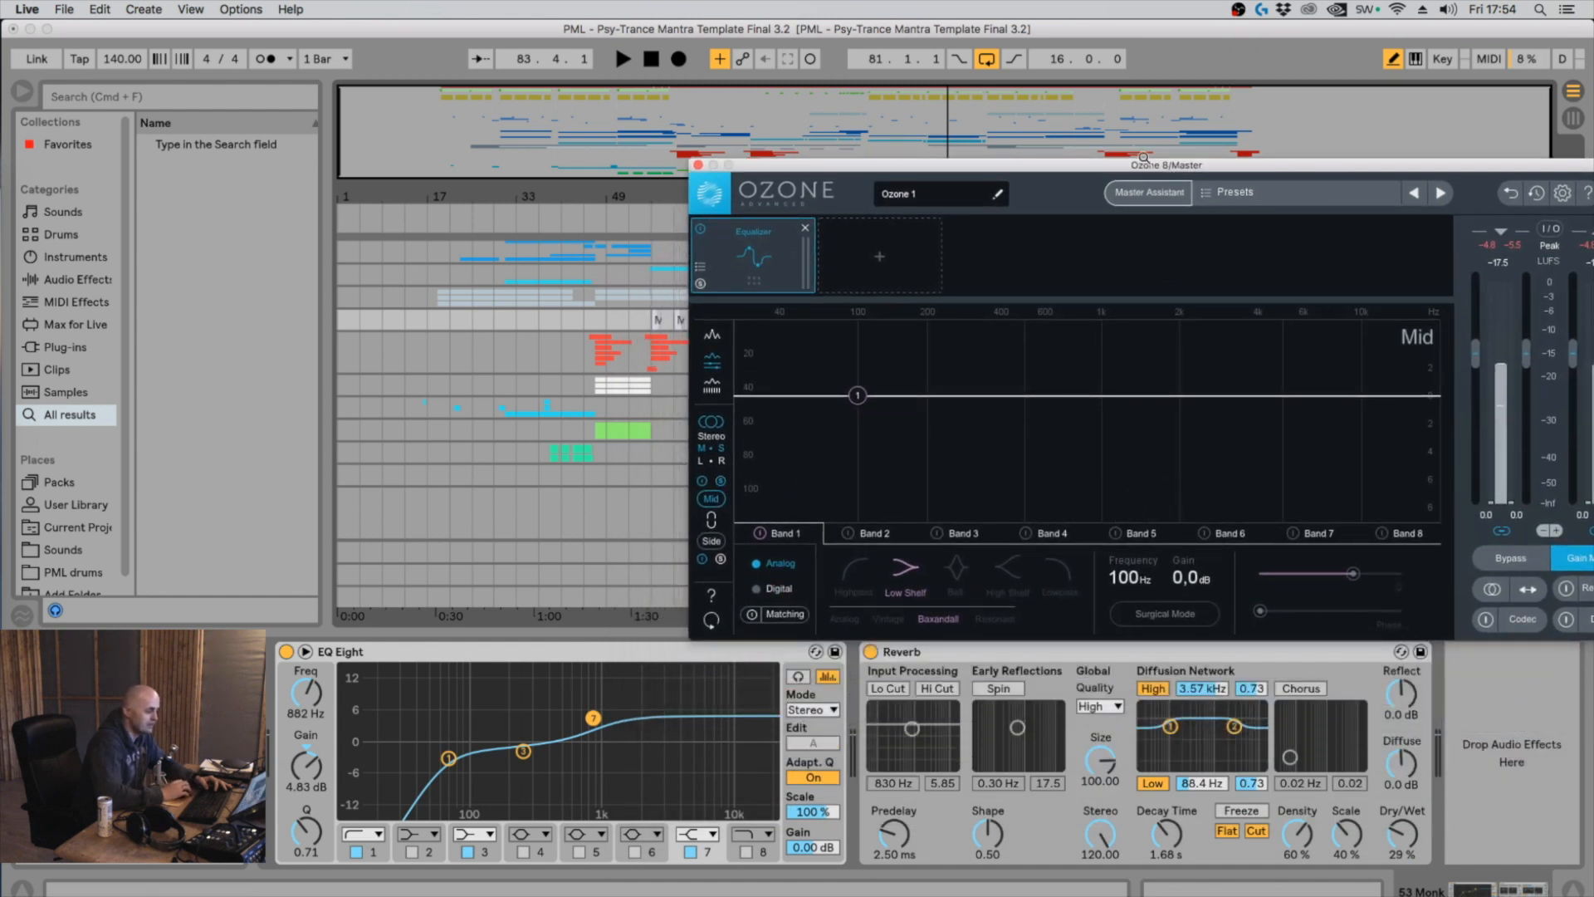
pyautogui.moveTo(1143, 163); pyautogui.dragTo(1054, 164)
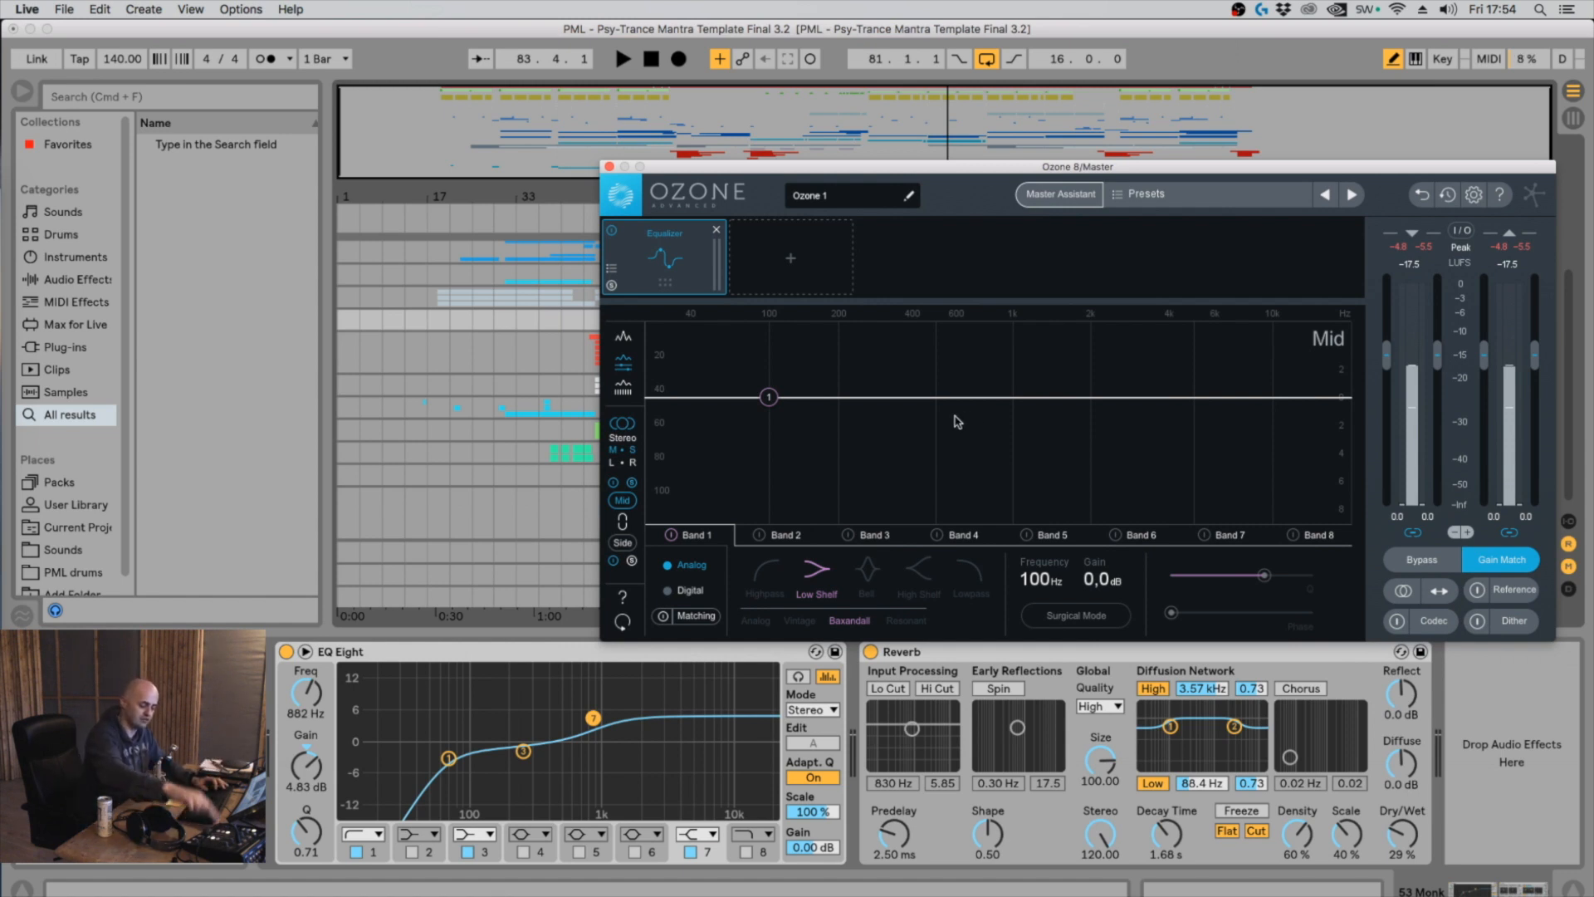
# Look at the Sonarworks calibration profiles while auditioning the mix from bar 81, and stop playback
pyautogui.click(1368, 8)
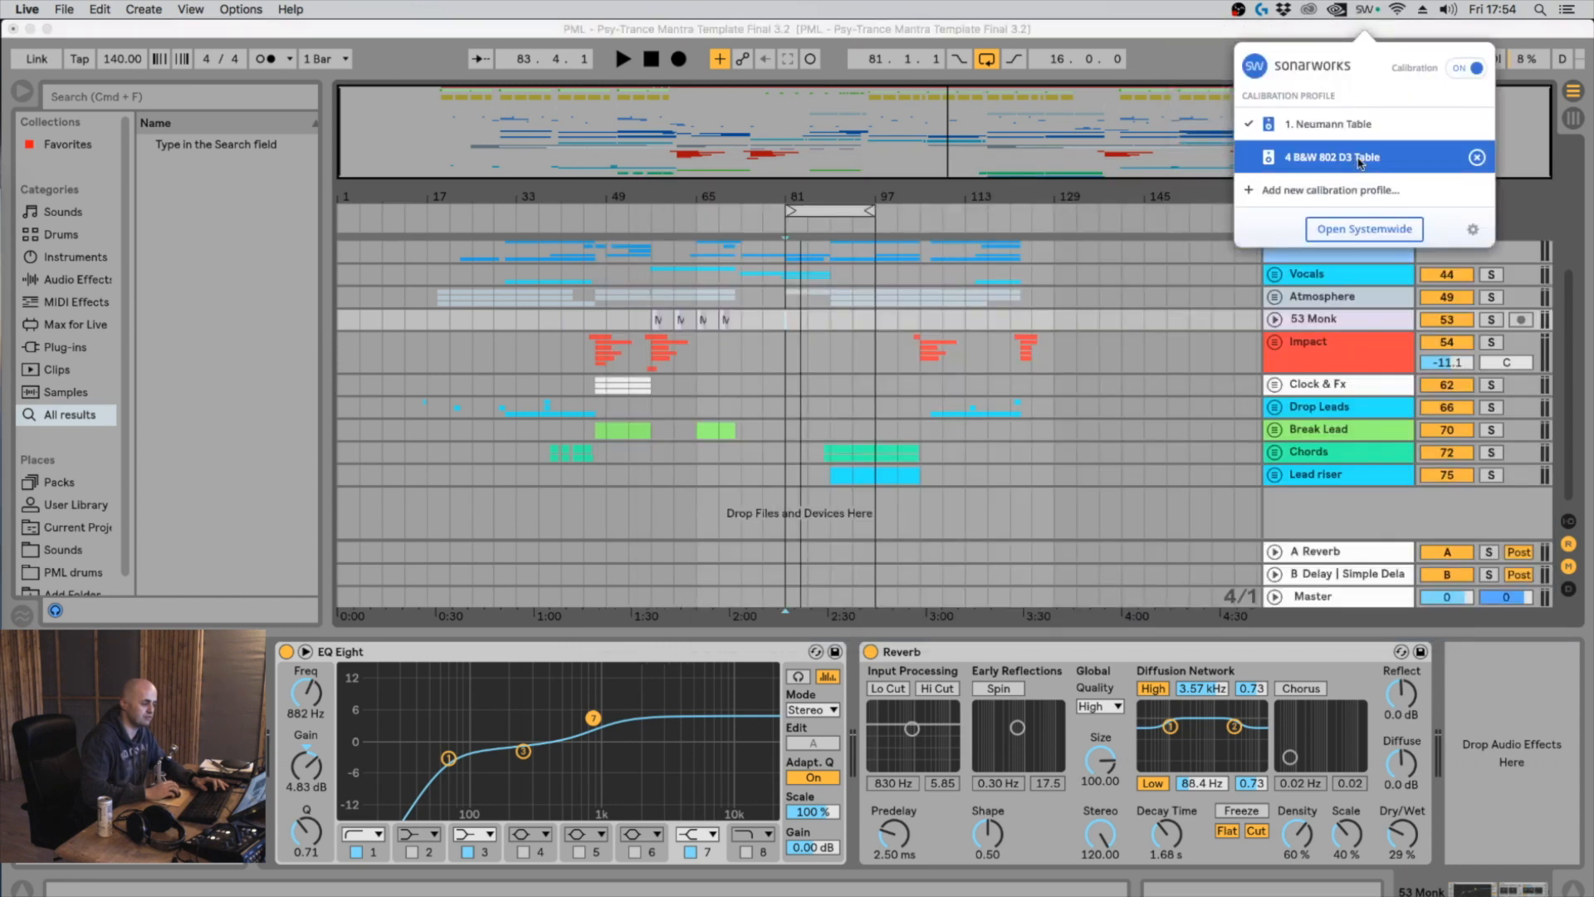
pyautogui.click(780, 322)
pyautogui.press('space')
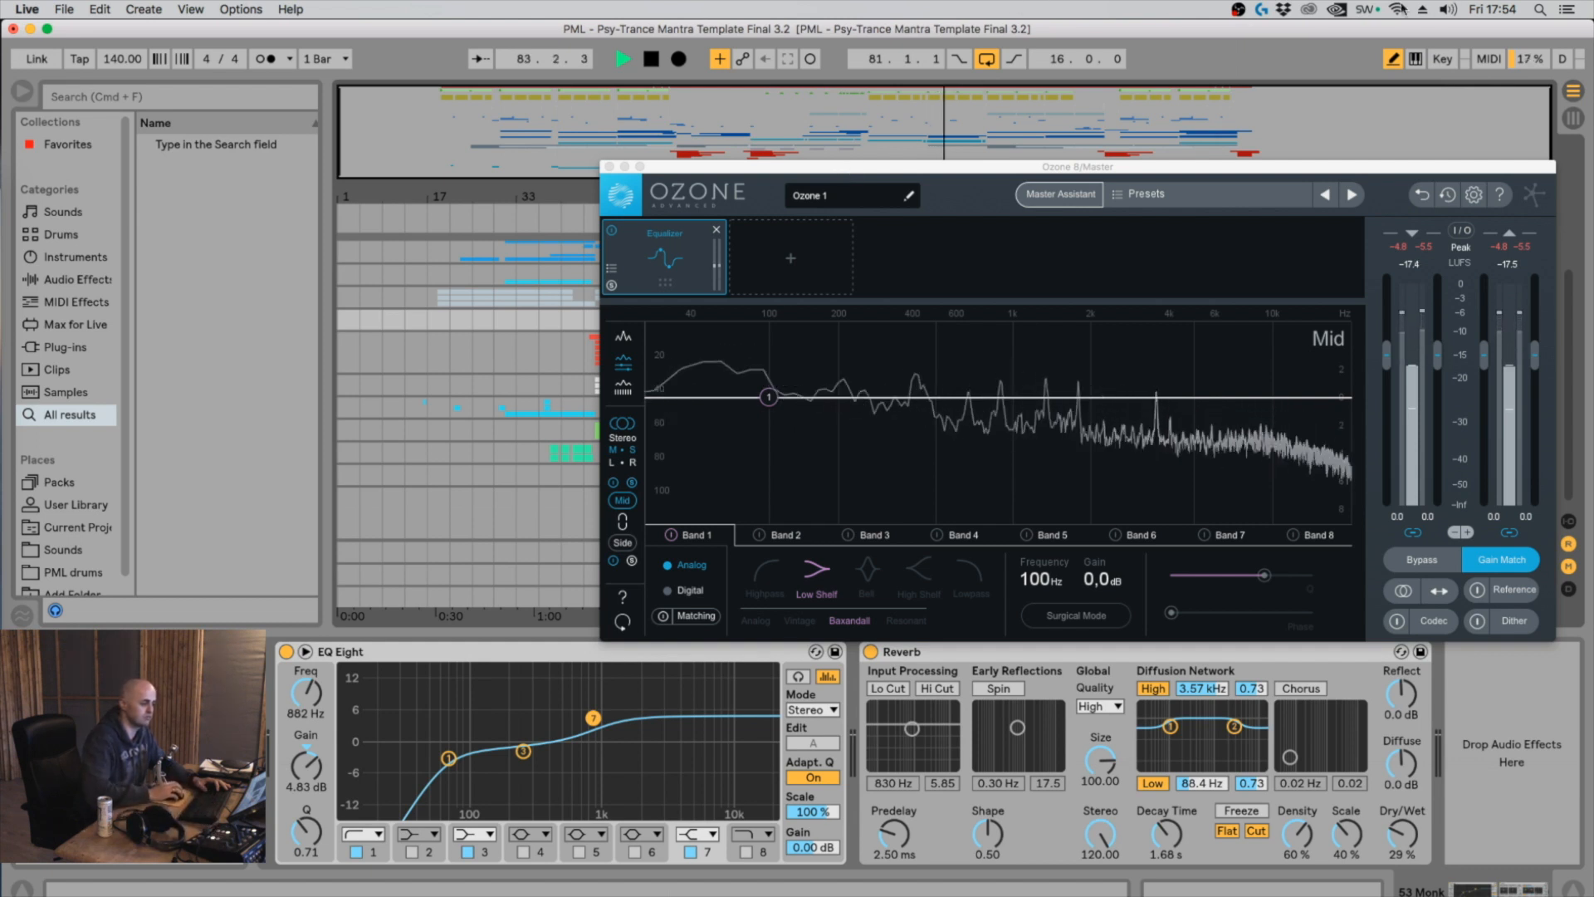
pyautogui.click(1368, 9)
pyautogui.click(1367, 9)
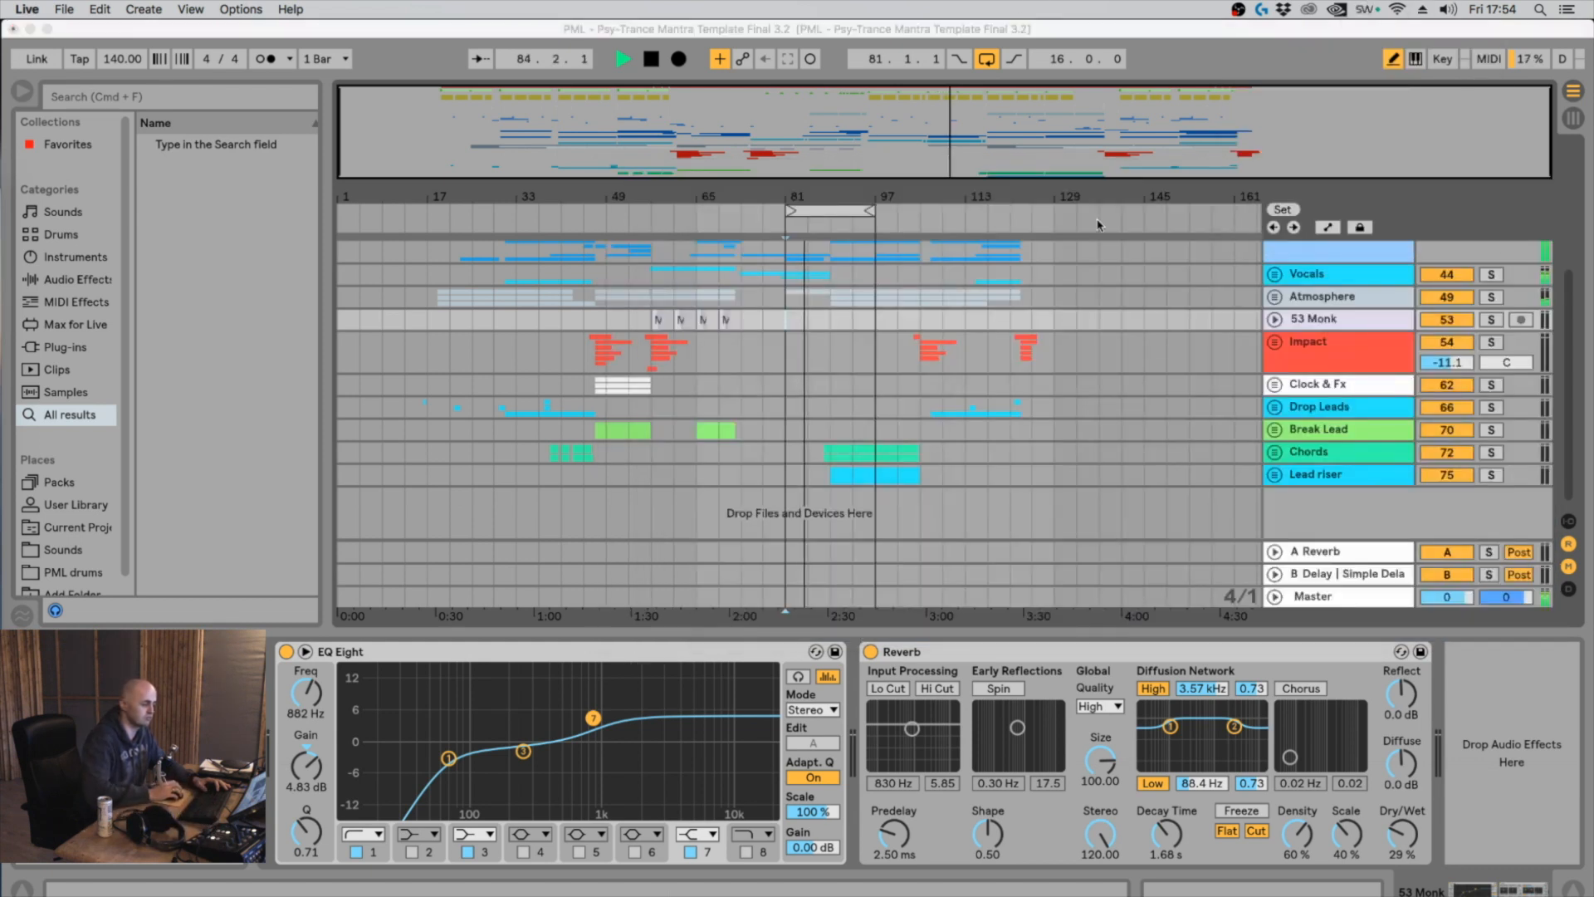
pyautogui.click(784, 327)
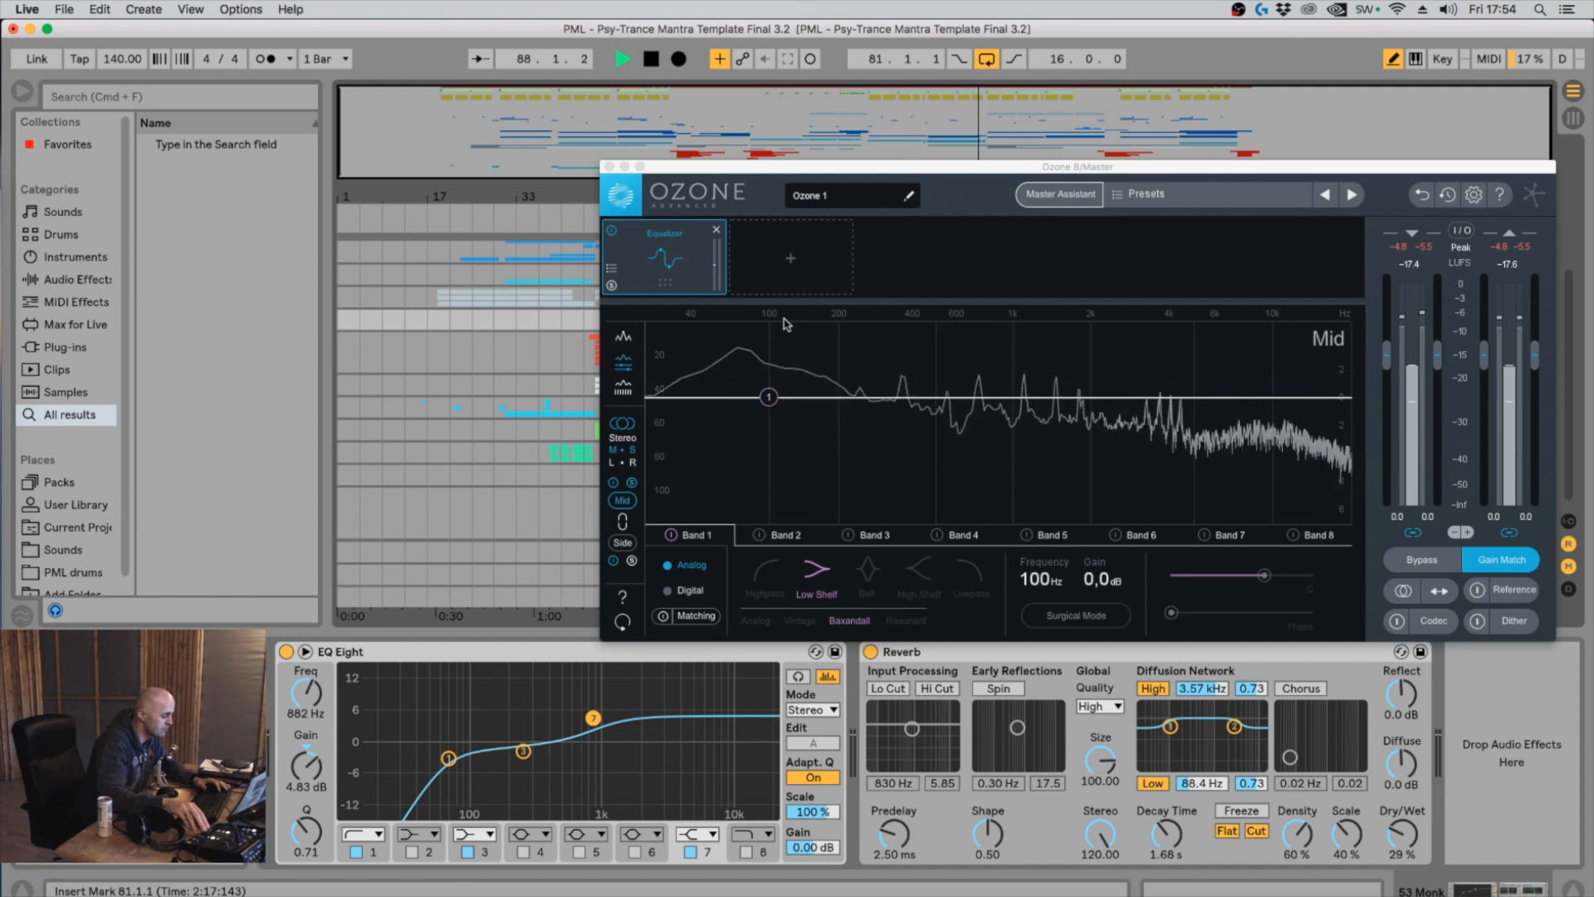
pyautogui.press('space')
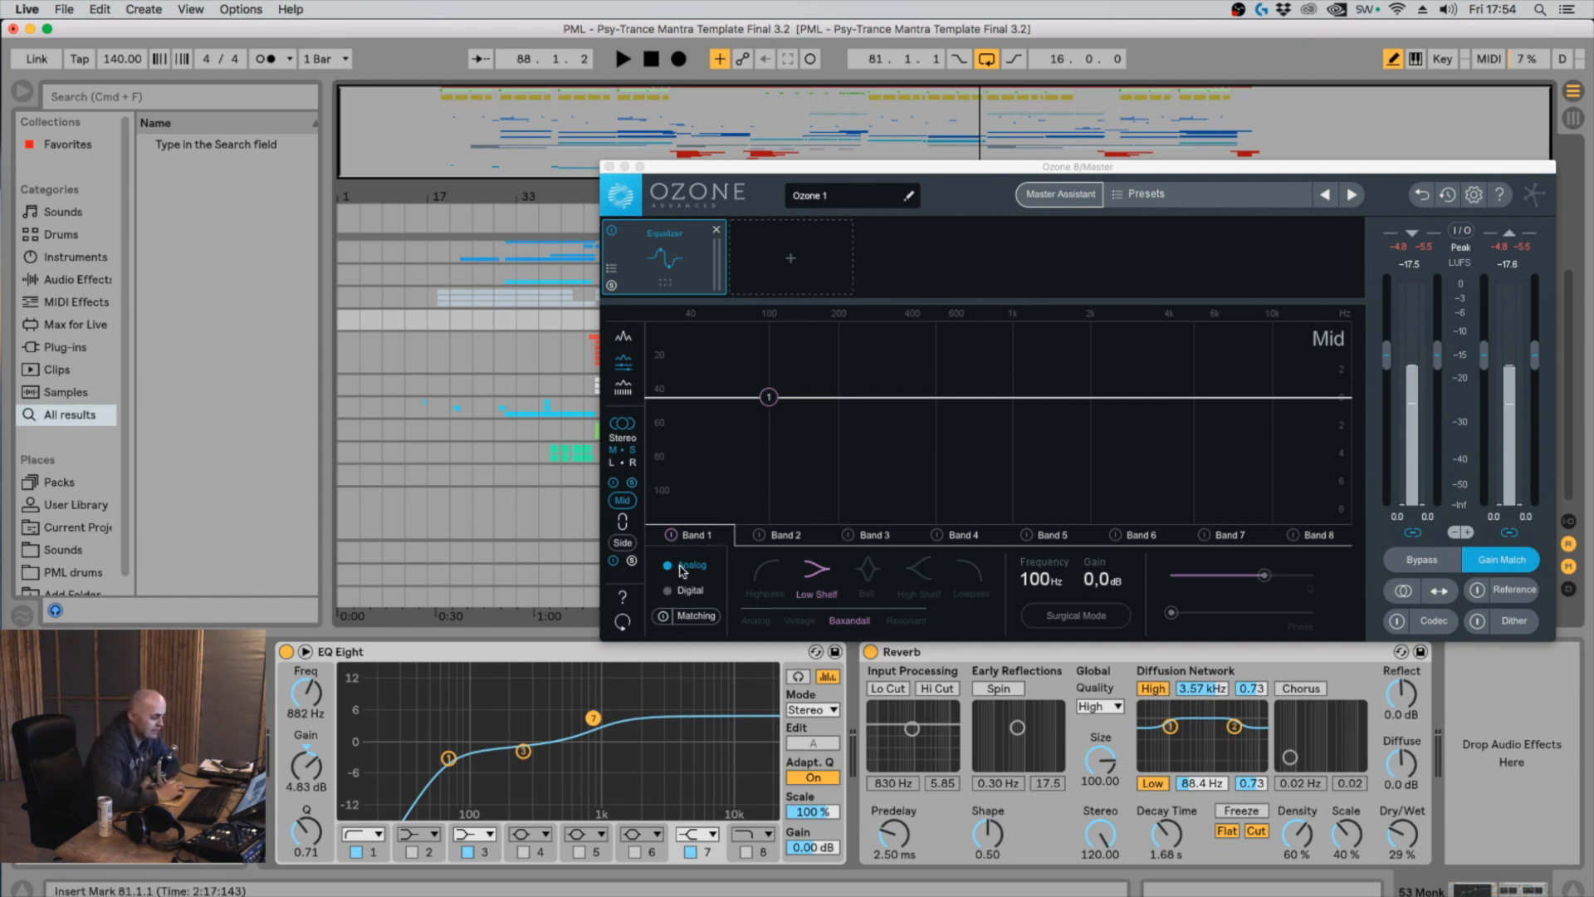
# Switch the Equalizer to Digital with 0% phase and make Band 1 a flat highpass at 20 Hz with a slope of 48
pyautogui.click(671, 591)
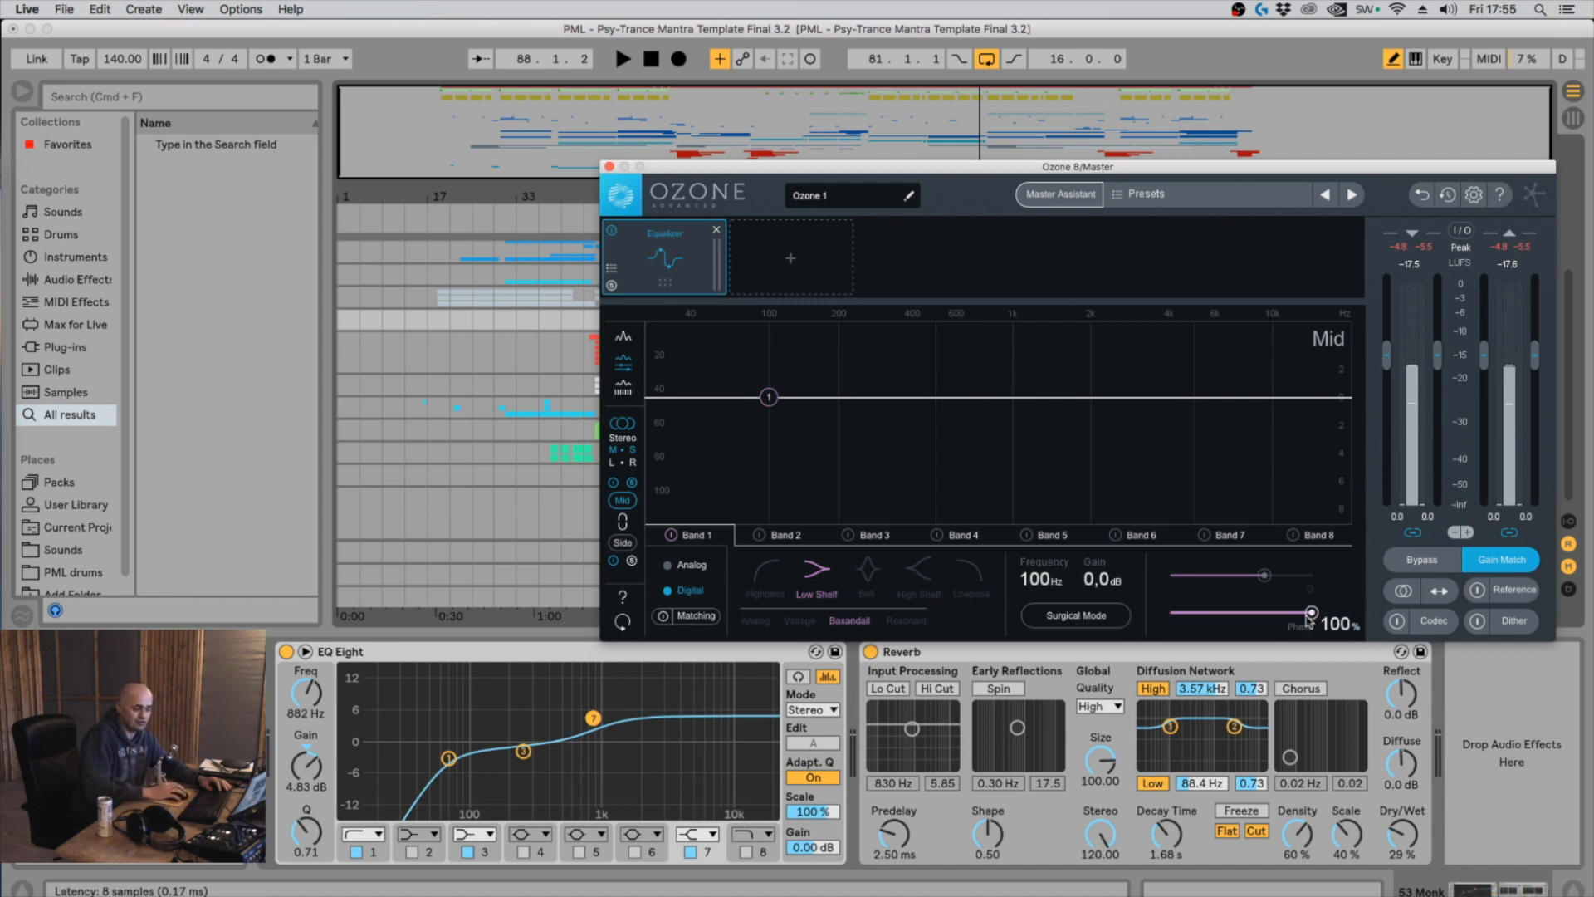
pyautogui.moveTo(1309, 614); pyautogui.dragTo(1166, 614)
pyautogui.click(768, 576)
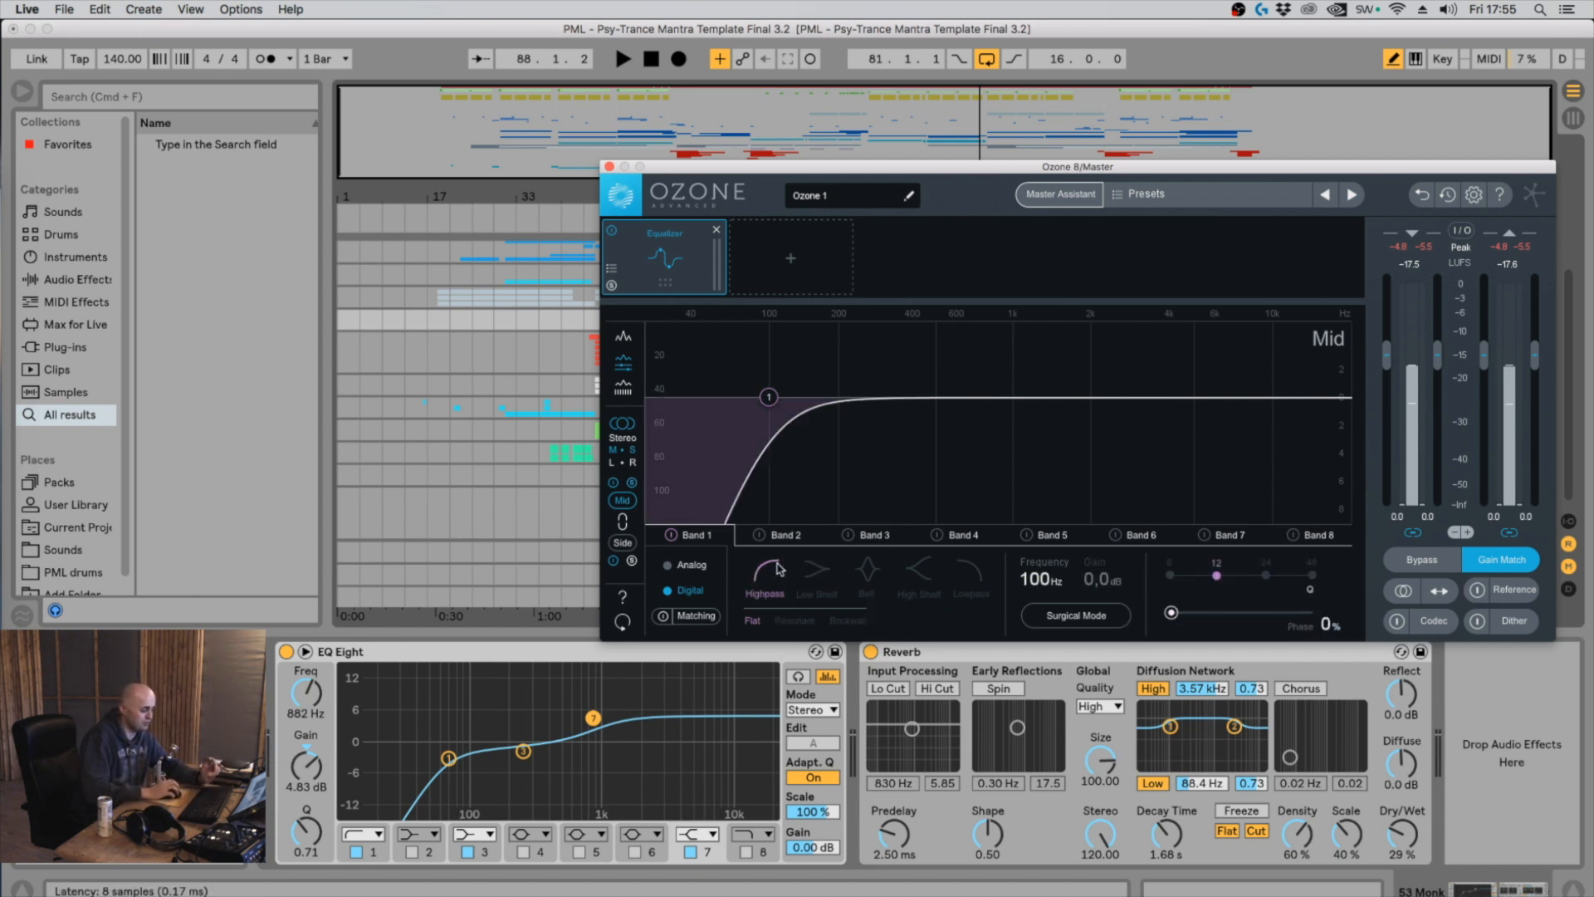
pyautogui.moveTo(769, 397); pyautogui.dragTo(725, 400)
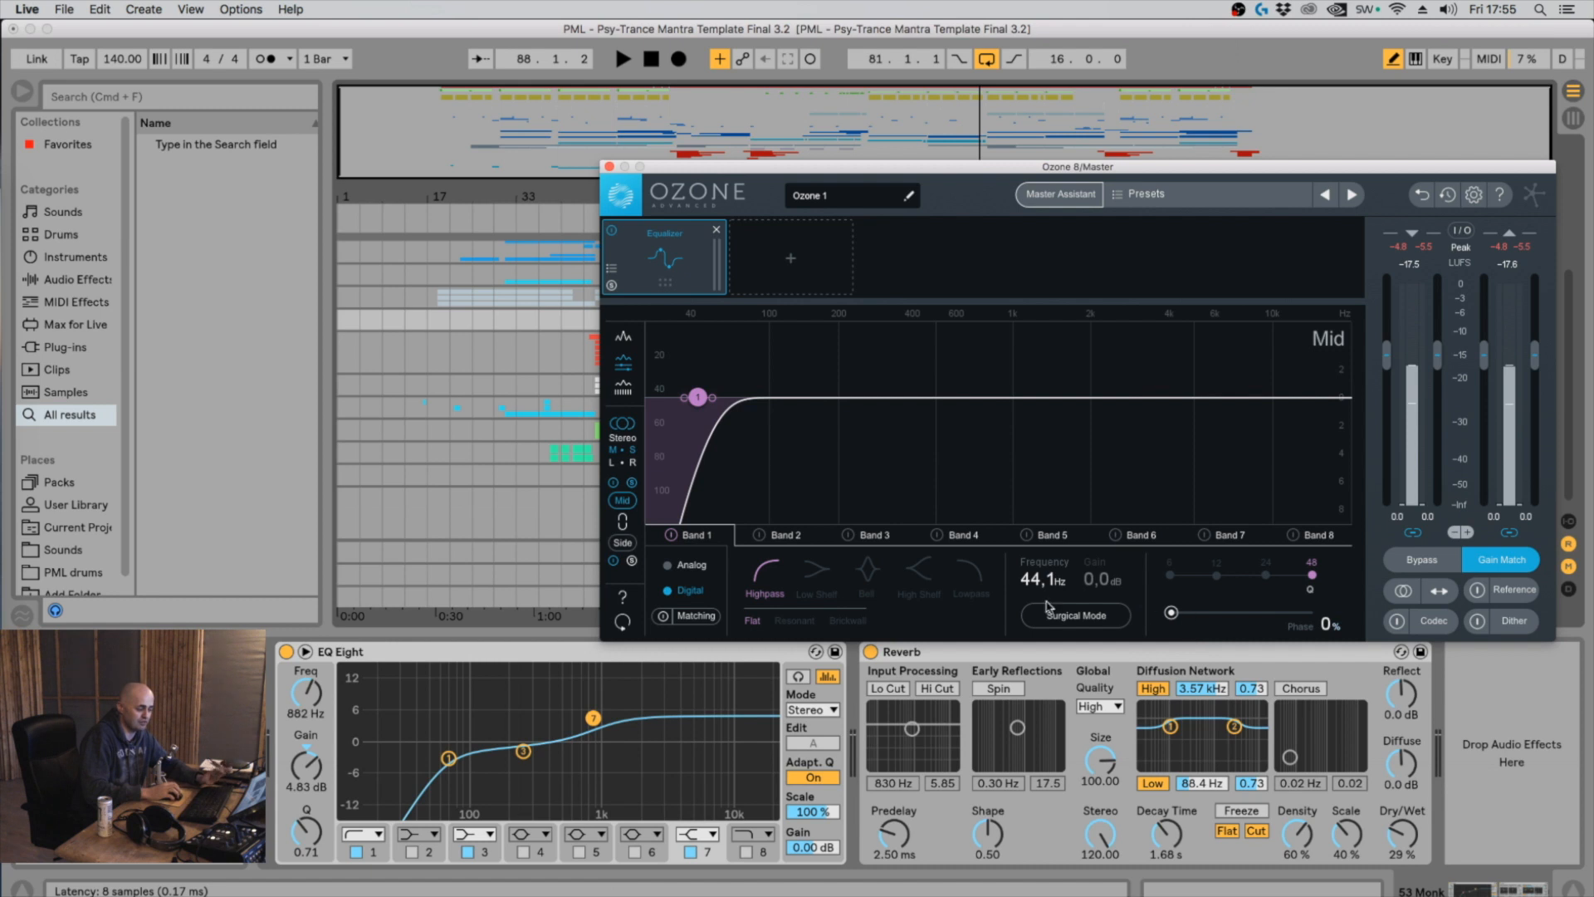
pyautogui.moveTo(698, 398); pyautogui.dragTo(641, 405)
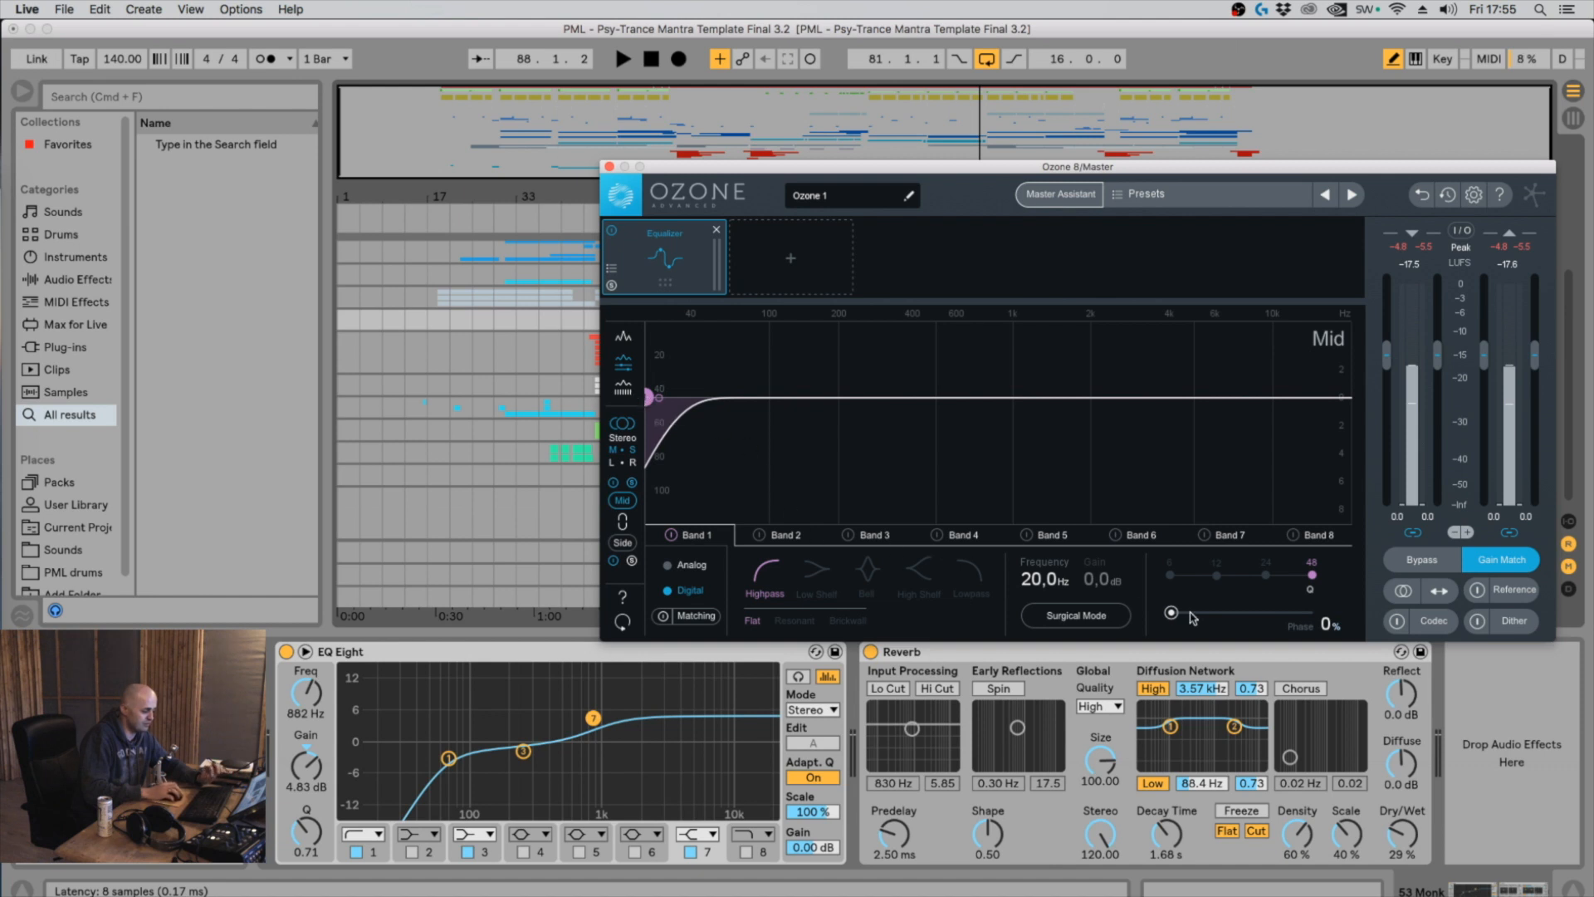
# Try Surgical Mode on the Band 1 highpass, and return the Equalizer to Analog
pyautogui.click(1088, 615)
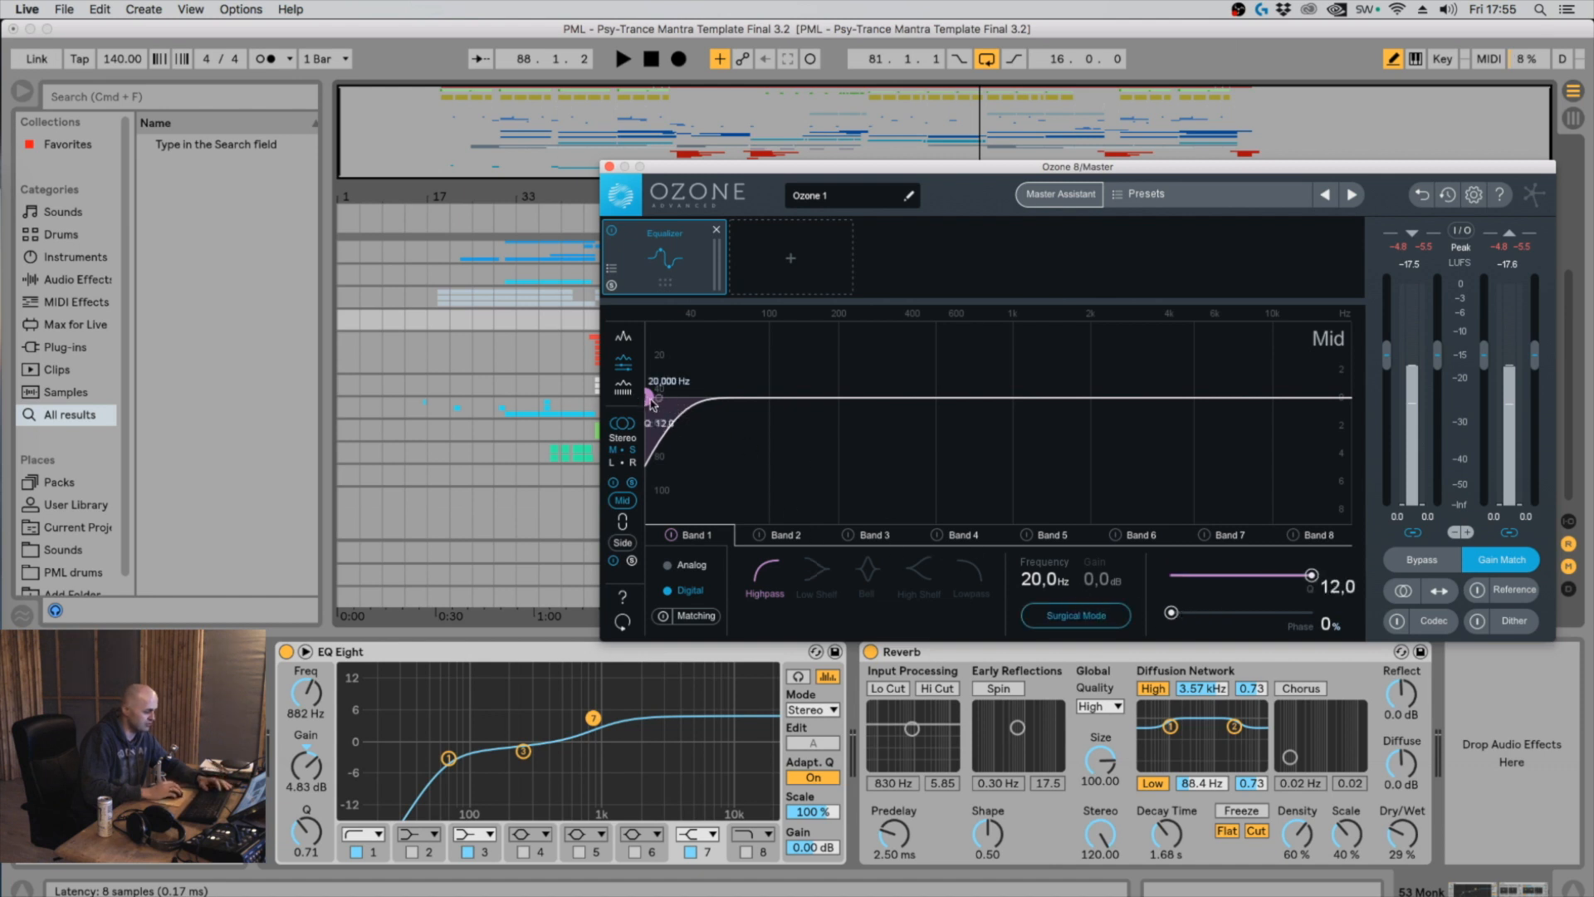
pyautogui.moveTo(685, 402); pyautogui.dragTo(625, 408)
pyautogui.click(670, 566)
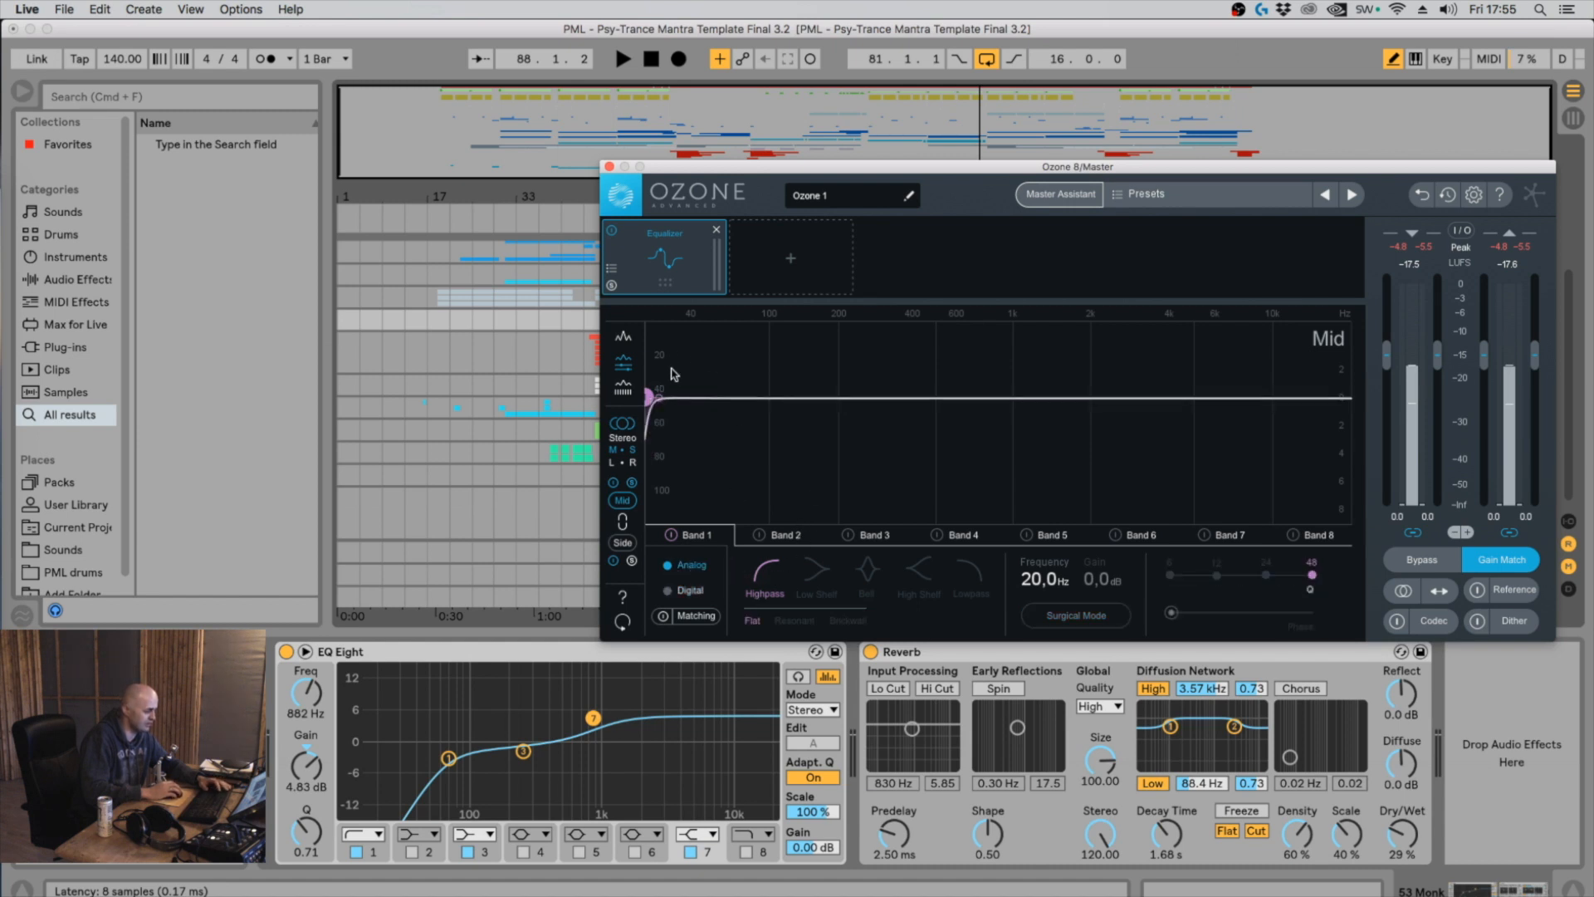
# Set the Band 1 highpass to about 29.4 Hz with a slope of 24, auditioning the mix from bar 81
pyautogui.moveTo(657, 397); pyautogui.dragTo(667, 394)
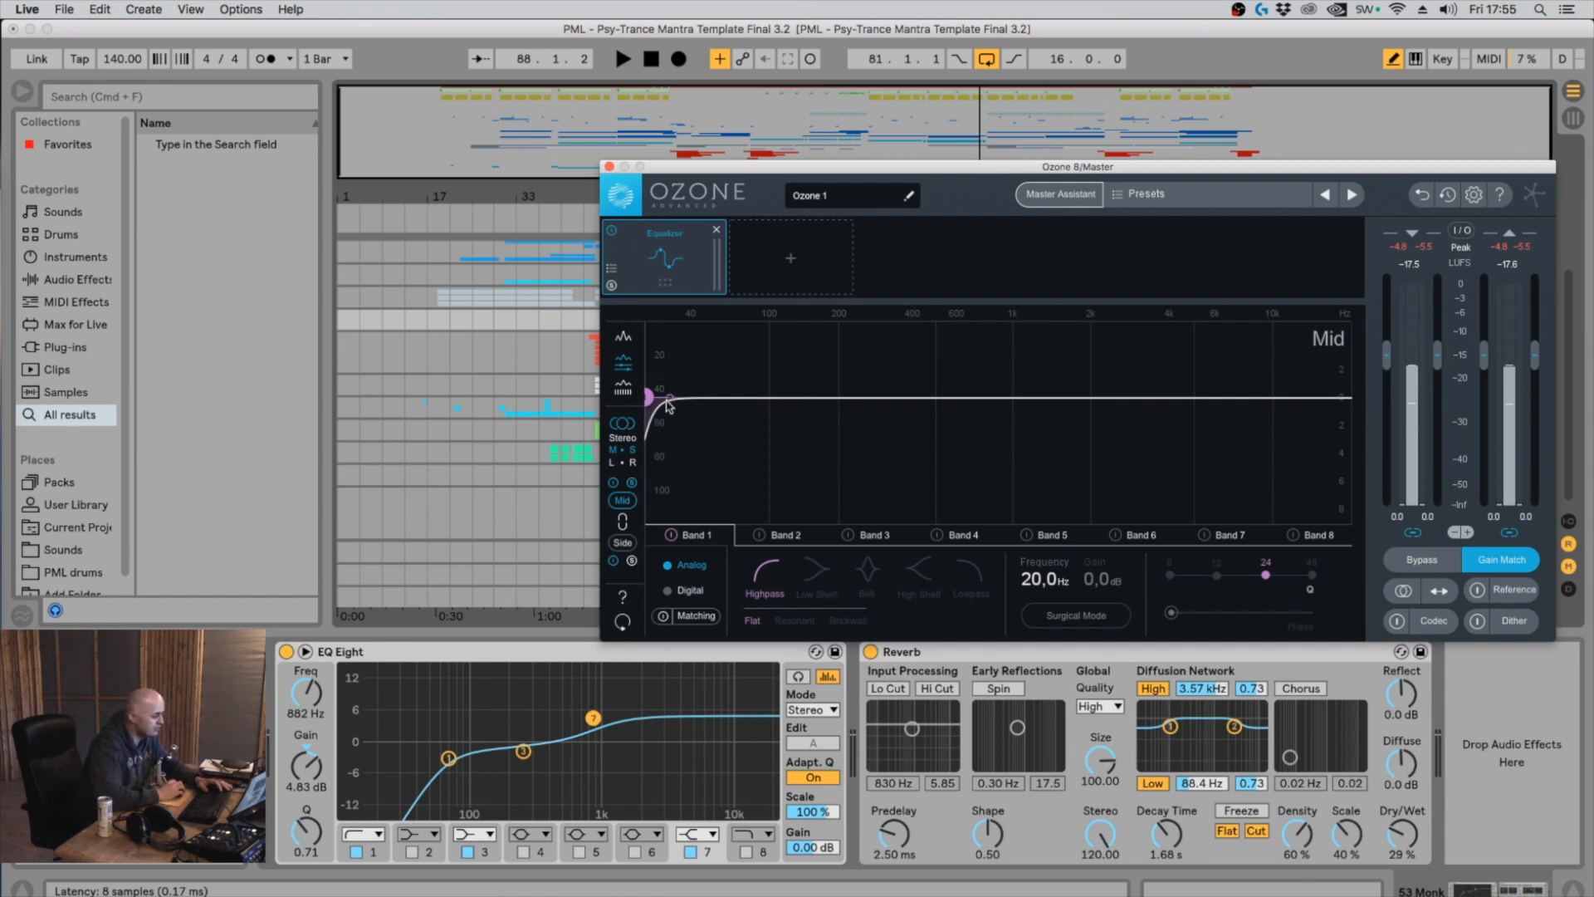
pyautogui.moveTo(668, 404)
pyautogui.mouseDown()
pyautogui.moveTo(650, 397)
pyautogui.moveTo(721, 397)
pyautogui.moveTo(654, 400)
pyautogui.mouseUp()
pyautogui.press('space')
pyautogui.press('space')
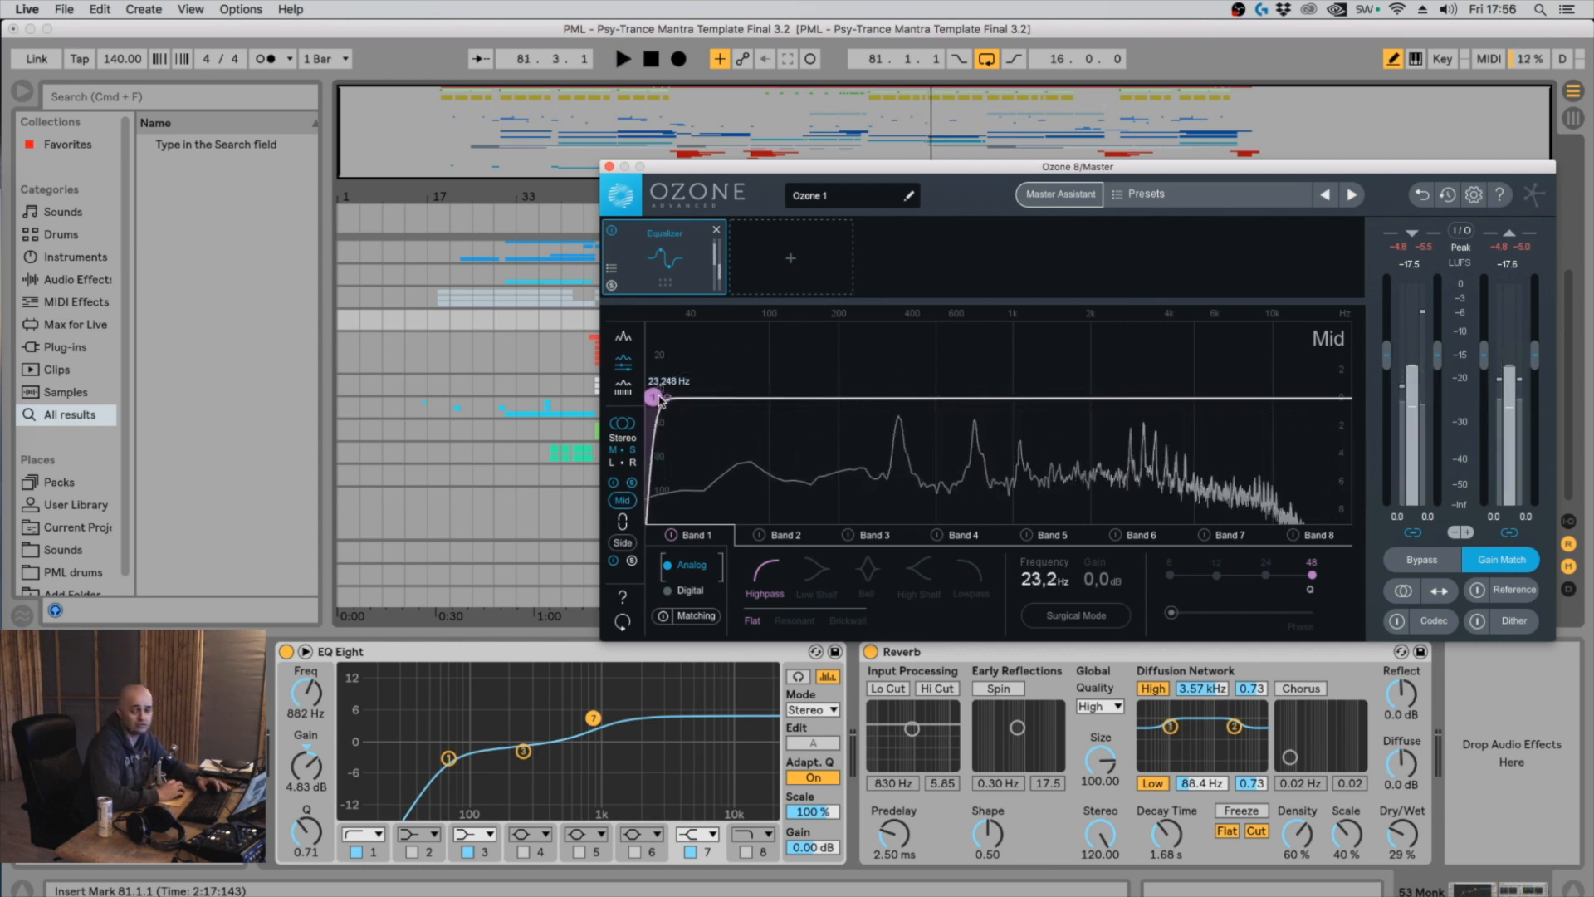
pyautogui.press('space')
pyautogui.moveTo(660, 399)
pyautogui.mouseDown()
pyautogui.moveTo(646, 398)
pyautogui.moveTo(698, 403)
pyautogui.moveTo(676, 402)
pyautogui.mouseUp()
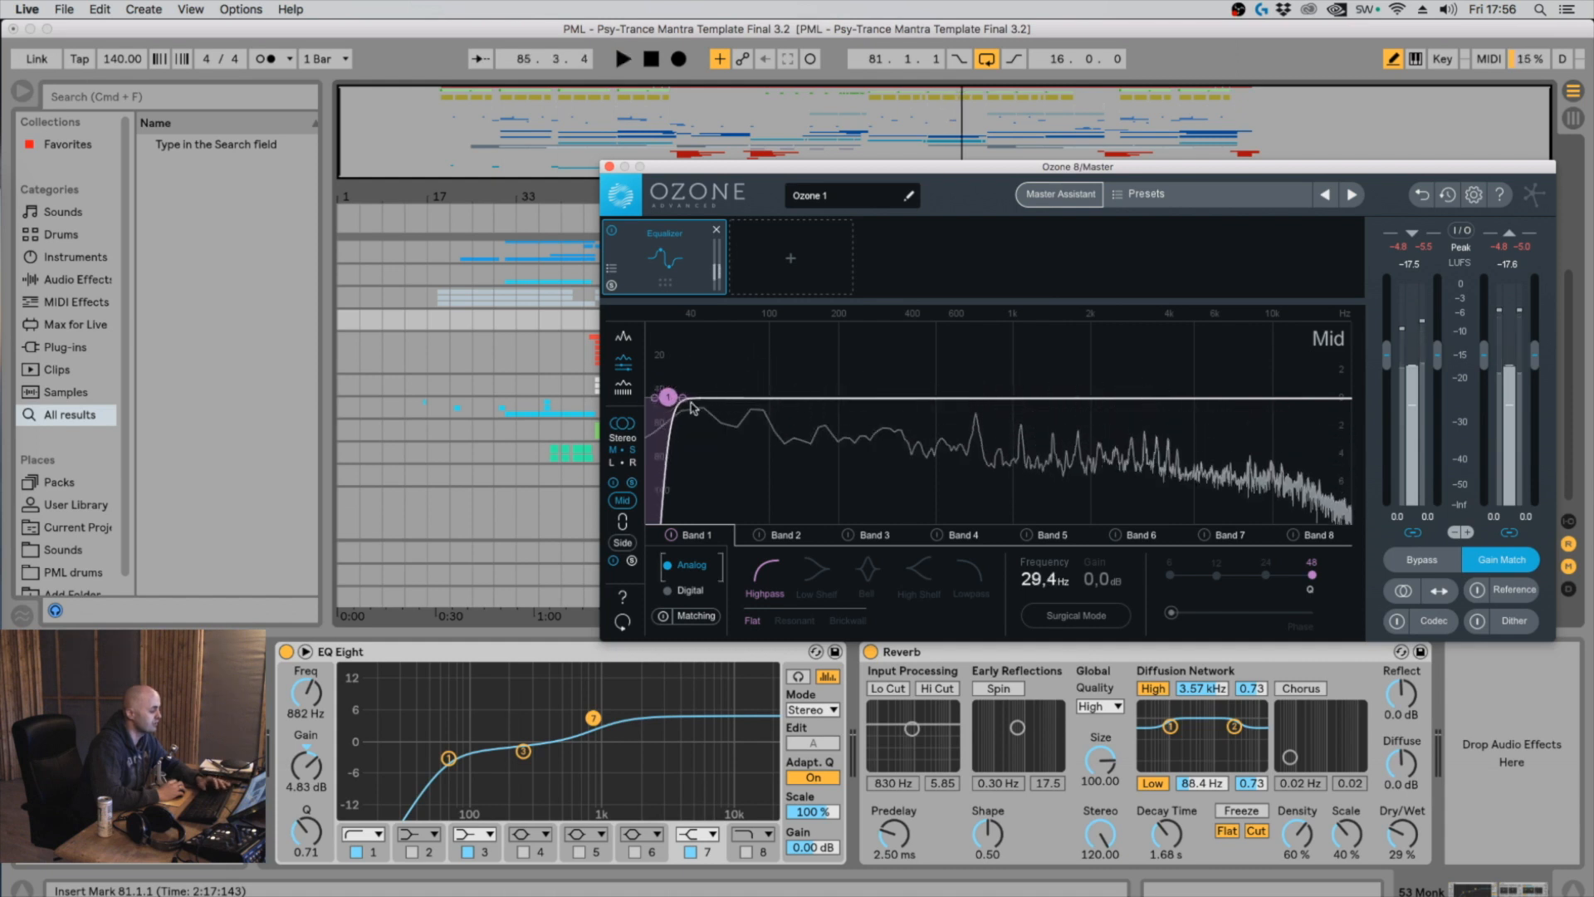
pyautogui.scroll(-2, 702, 401)
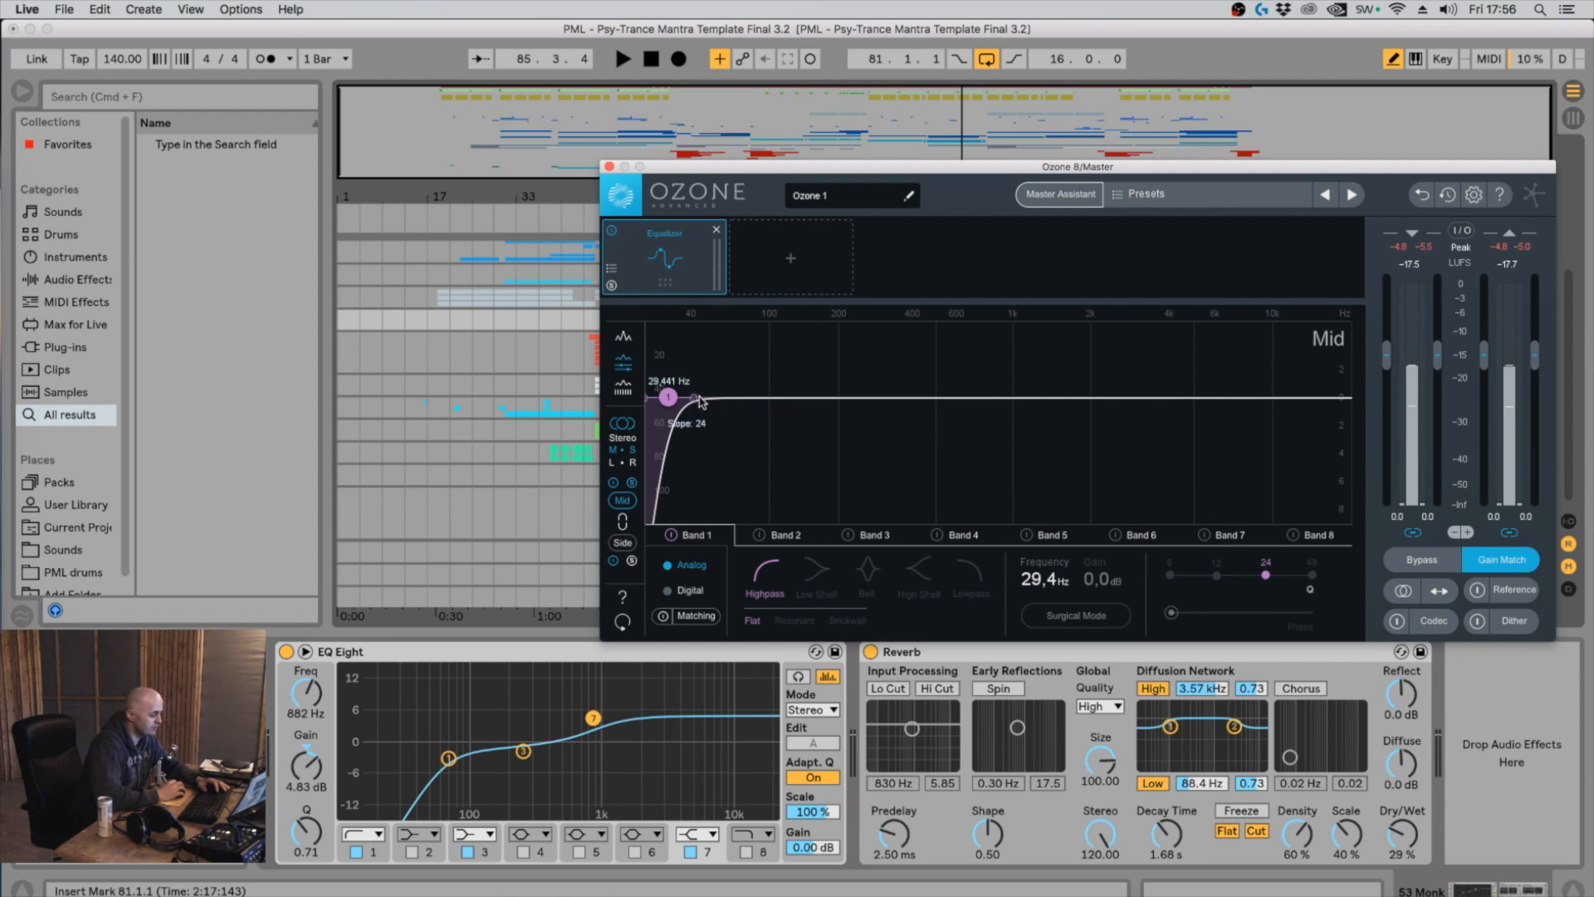
# Enable Band 2 as a bell boost of about 2.6 dB at 41.3 Hz with a Q of 0.7, and audition it
pyautogui.click(778, 536)
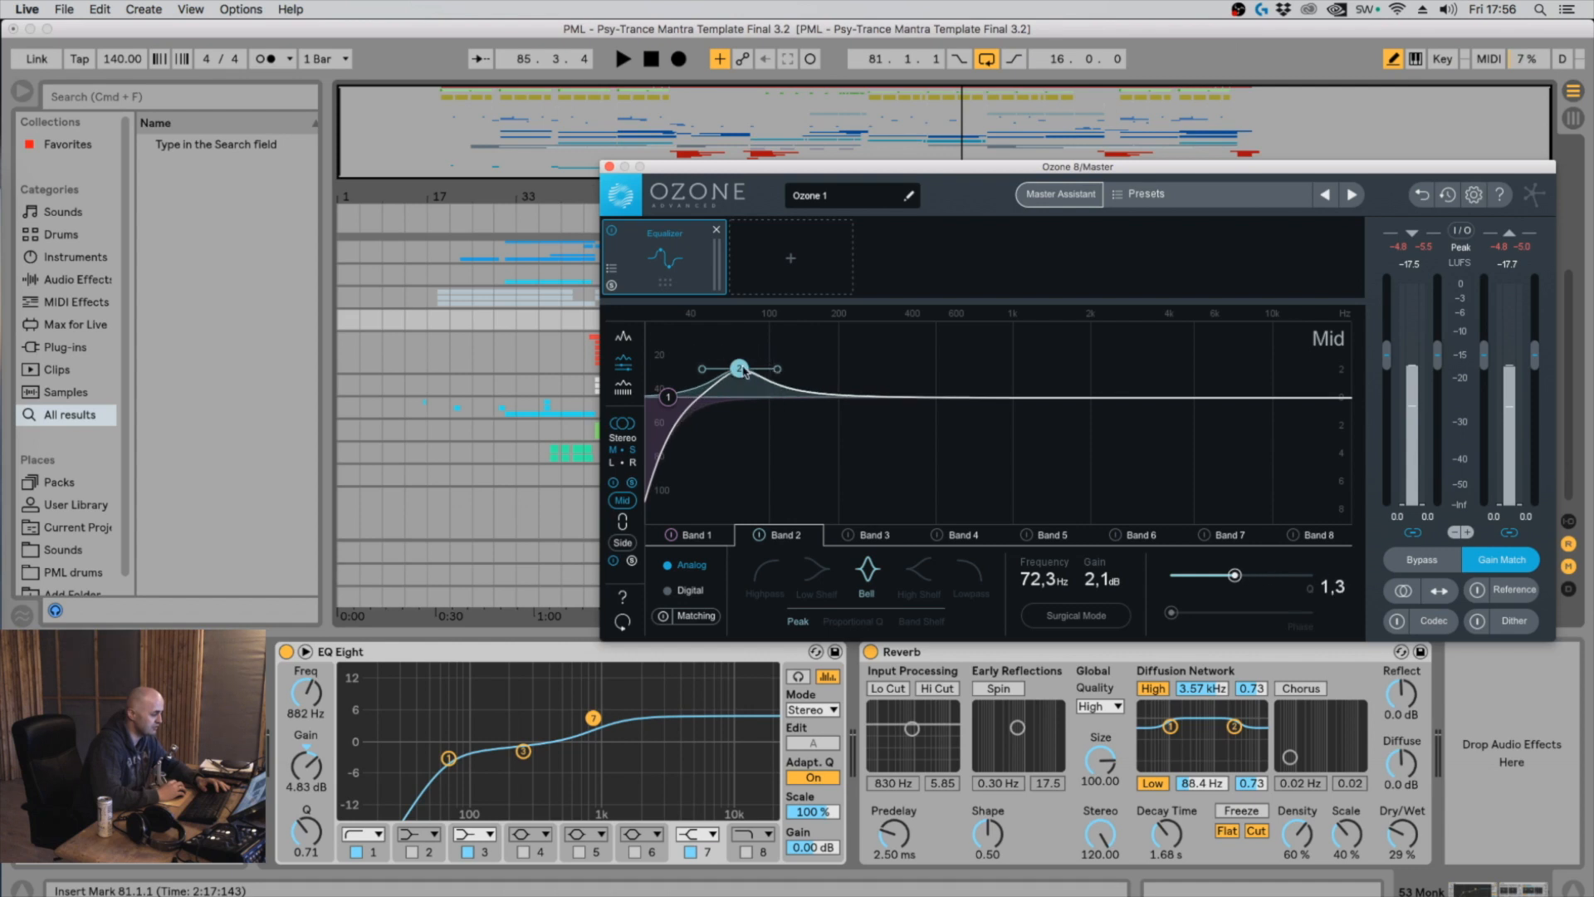
pyautogui.moveTo(771, 374); pyautogui.dragTo(780, 375)
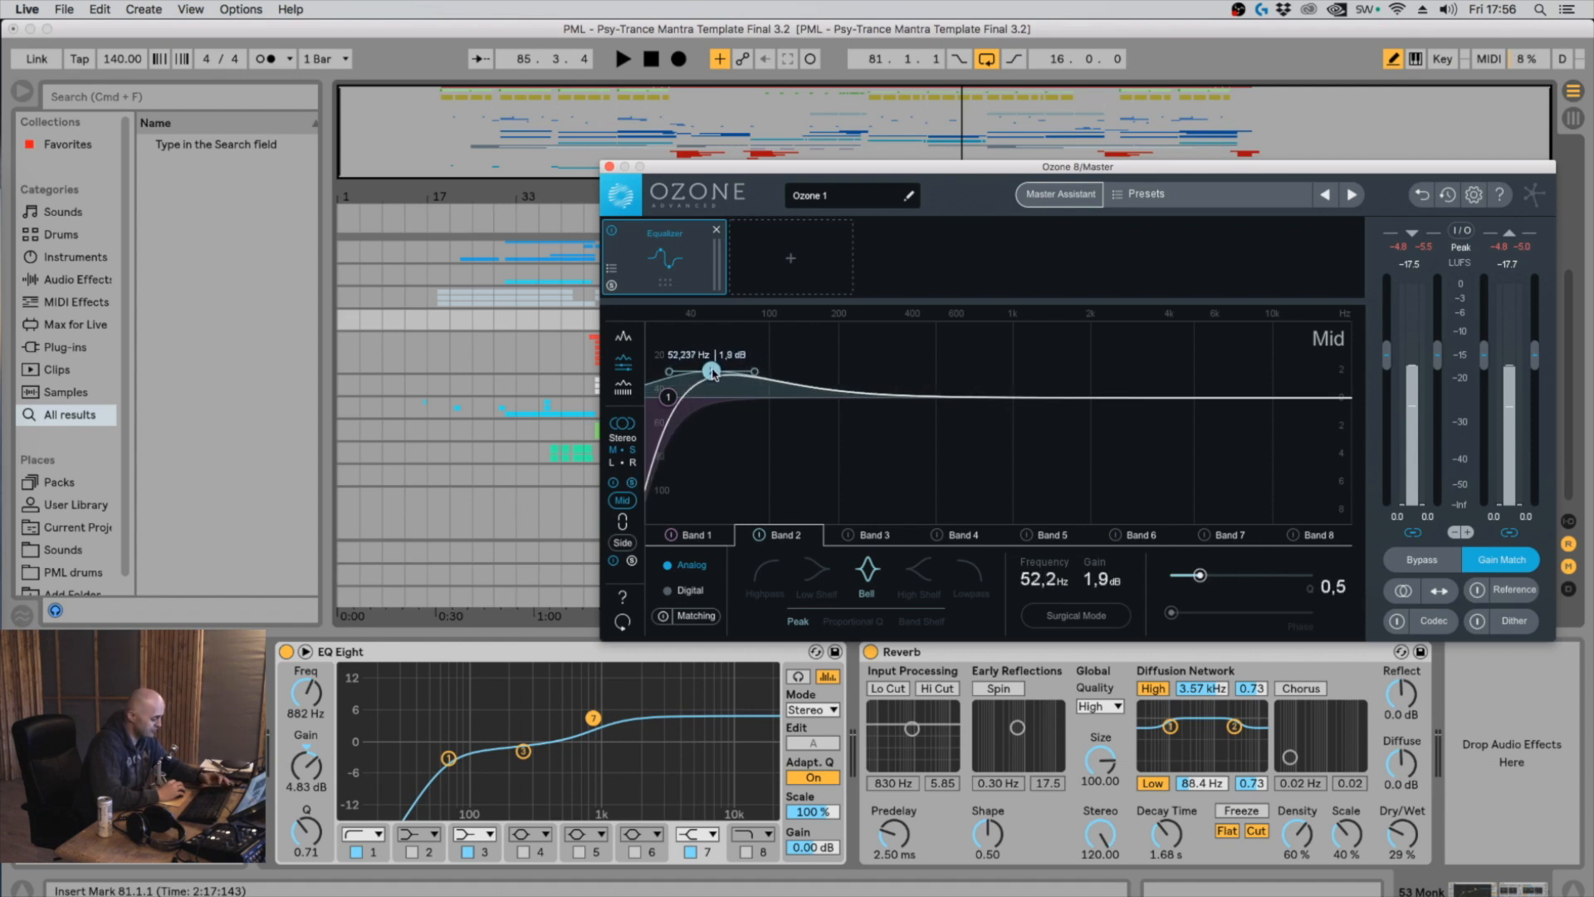
pyautogui.moveTo(701, 400)
pyautogui.mouseDown()
pyautogui.moveTo(677, 334)
pyautogui.moveTo(710, 365)
pyautogui.moveTo(718, 423)
pyautogui.moveTo(686, 346)
pyautogui.moveTo(706, 371)
pyautogui.moveTo(751, 370)
pyautogui.moveTo(705, 373)
pyautogui.moveTo(689, 325)
pyautogui.moveTo(698, 369)
pyautogui.mouseUp()
pyautogui.click(757, 535)
pyautogui.press('space')
pyautogui.press('space')
pyautogui.press('space')
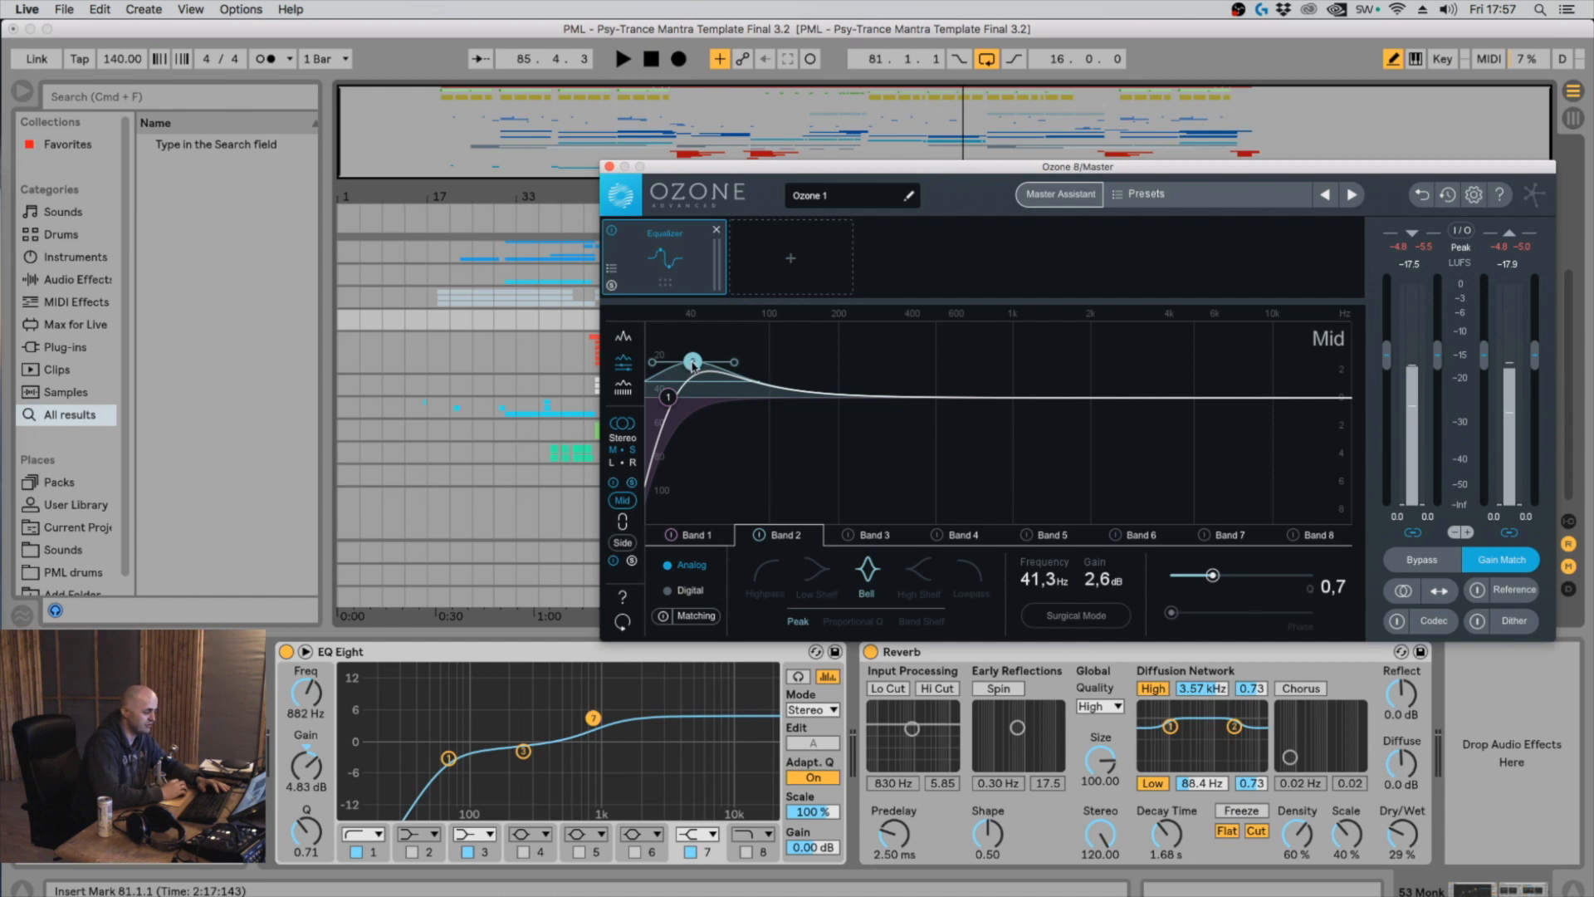
# Fine-tune Band 2 to 2.4 dB at 38.2 Hz while auditioning the mix, and restart playback from bar 81
pyautogui.moveTo(692, 365); pyautogui.dragTo(694, 367)
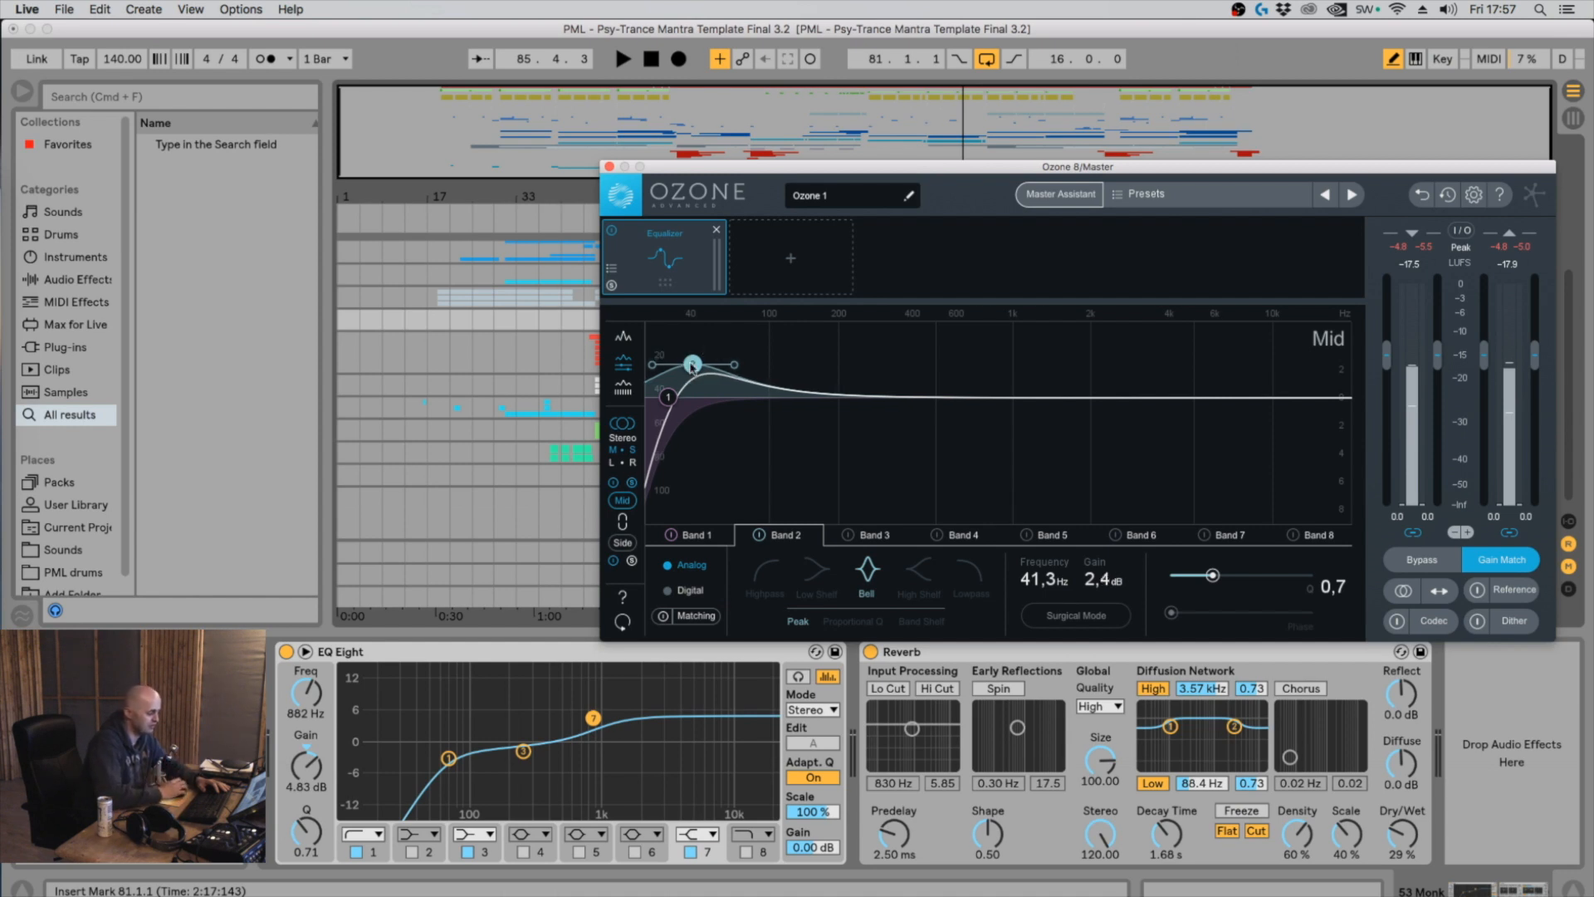
pyautogui.press('space')
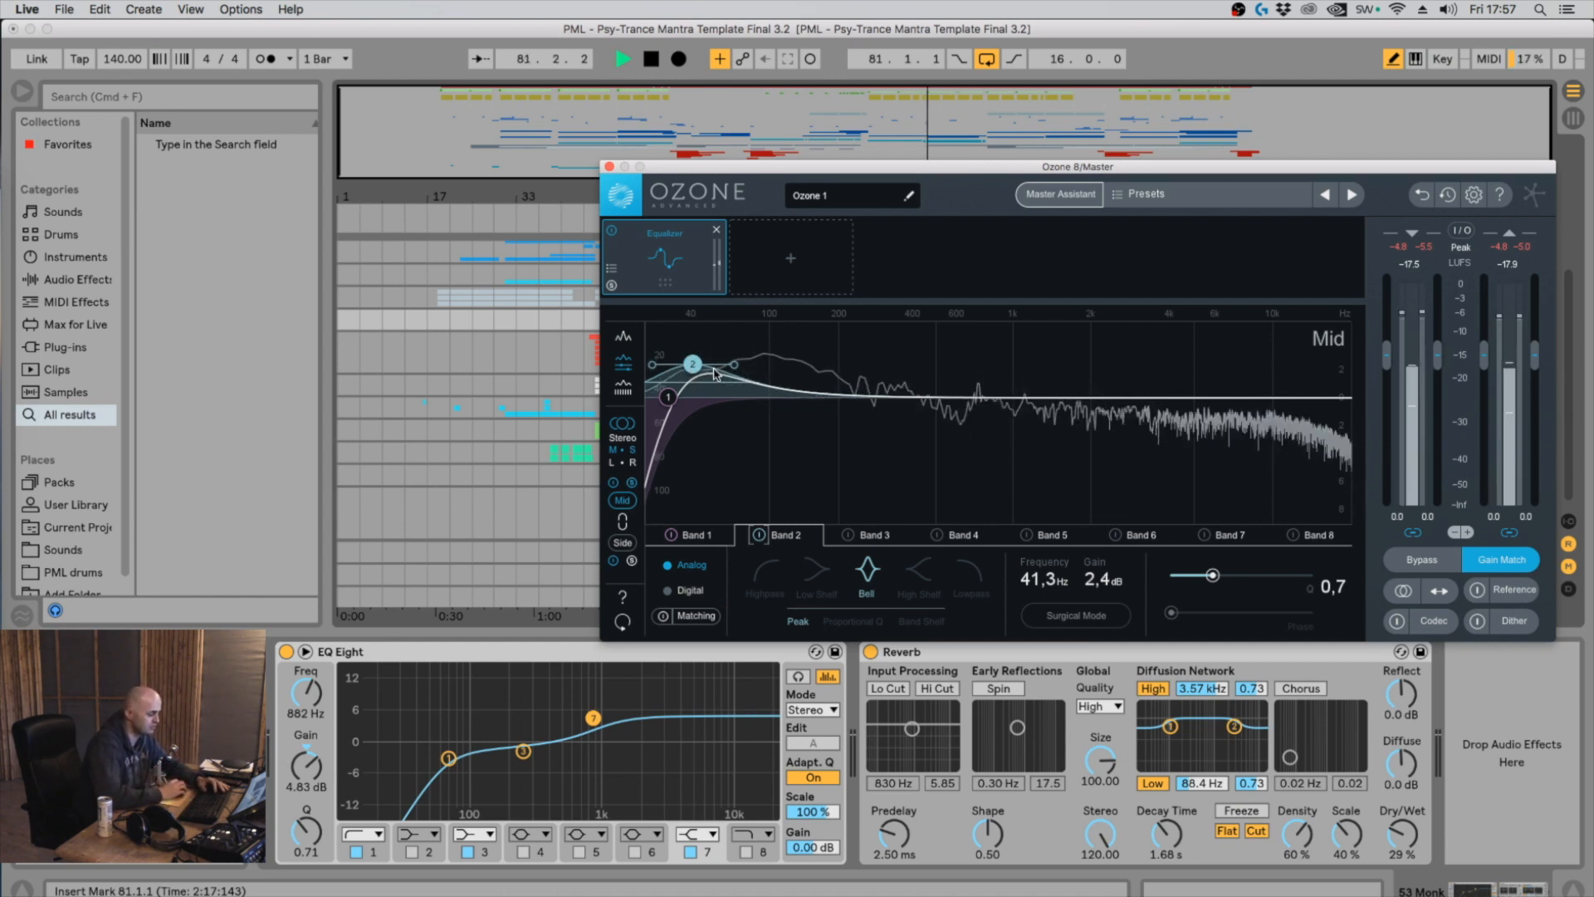
pyautogui.moveTo(699, 366); pyautogui.dragTo(693, 367)
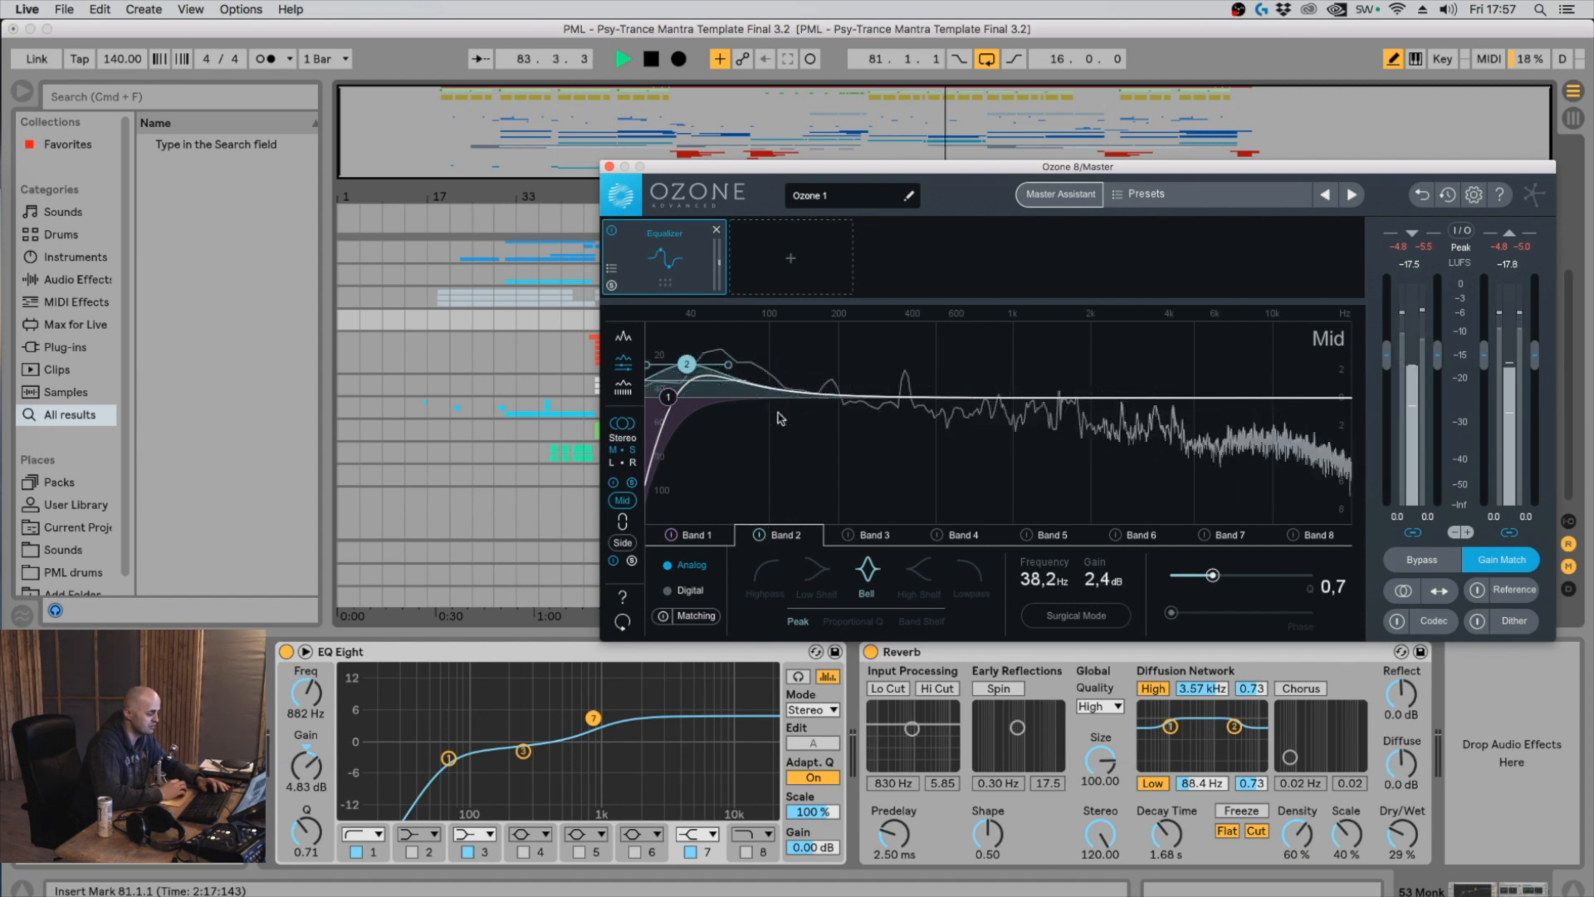
pyautogui.press('space')
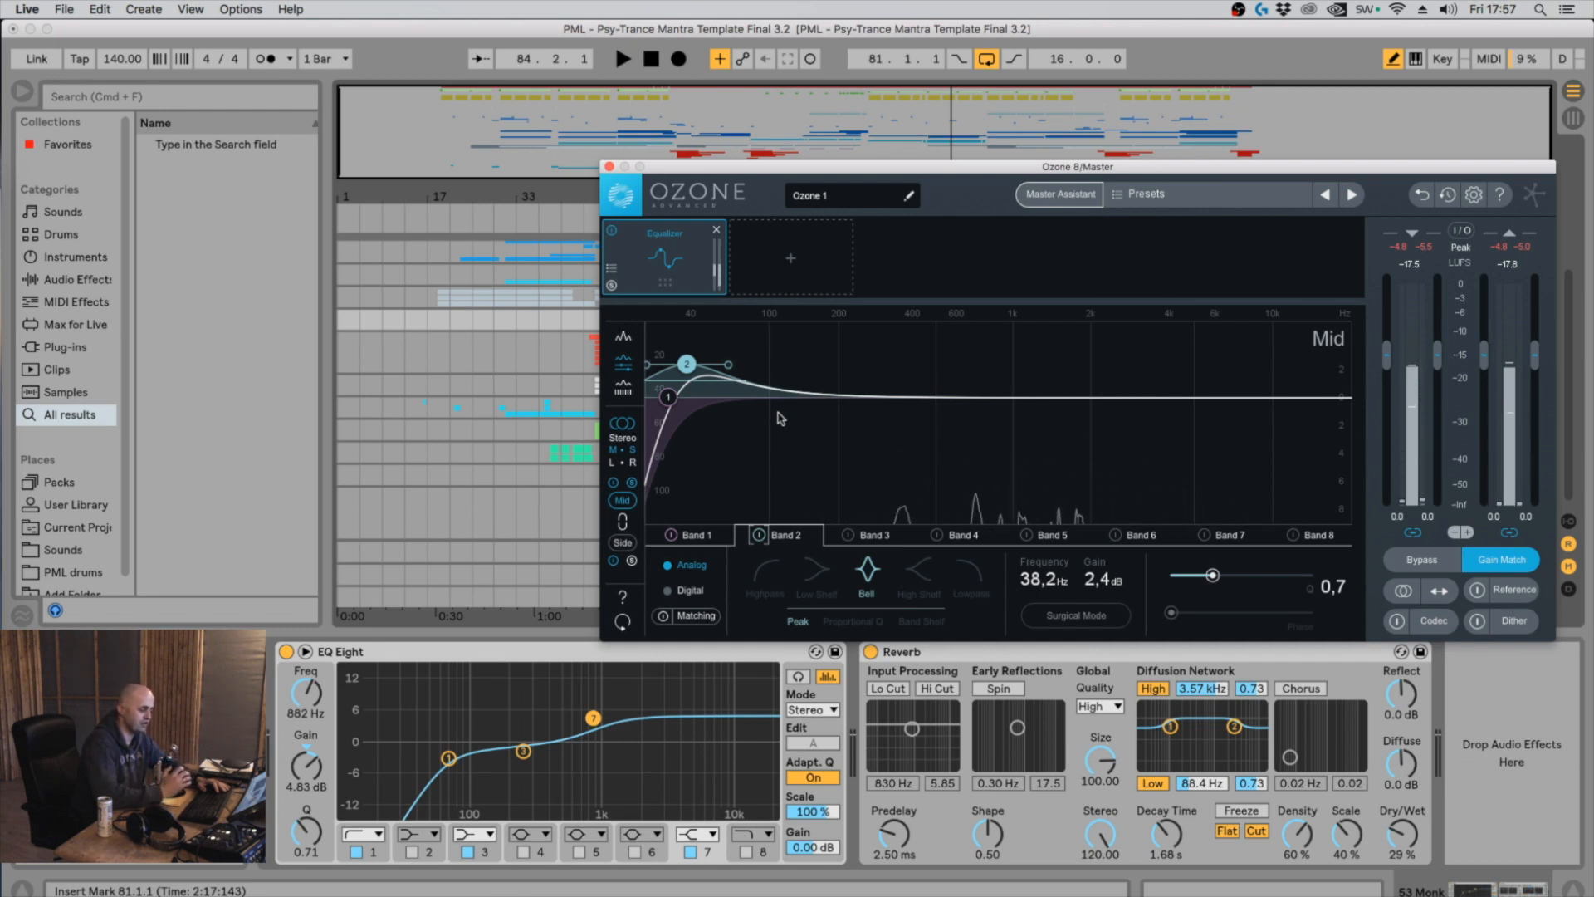
pyautogui.moveTo(798, 348); pyautogui.dragTo(1461, 528)
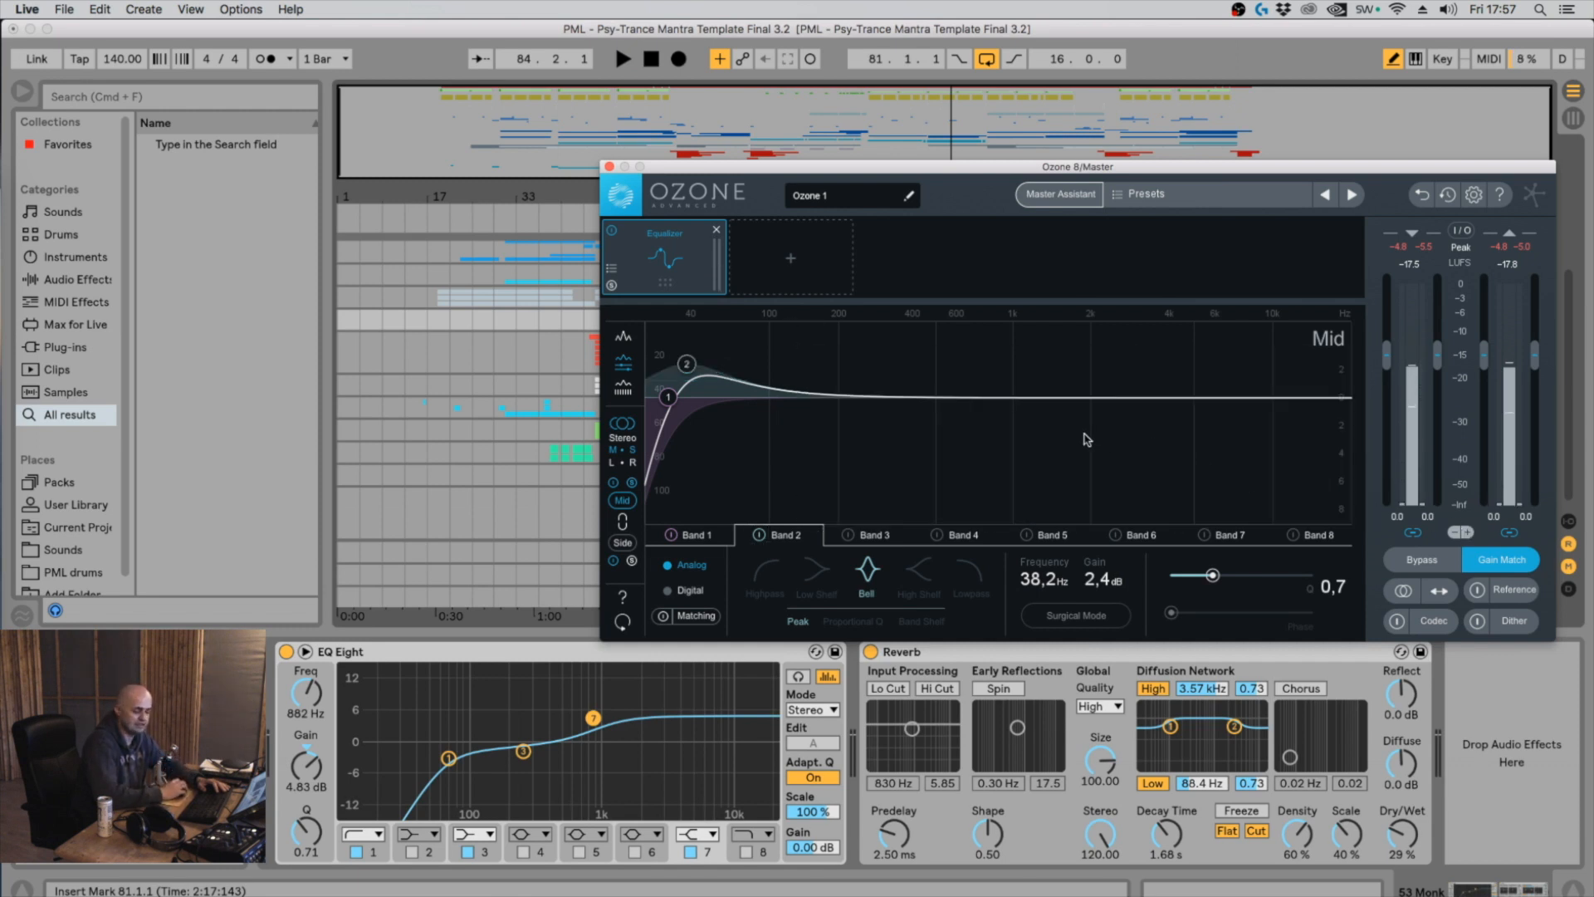
pyautogui.press('space')
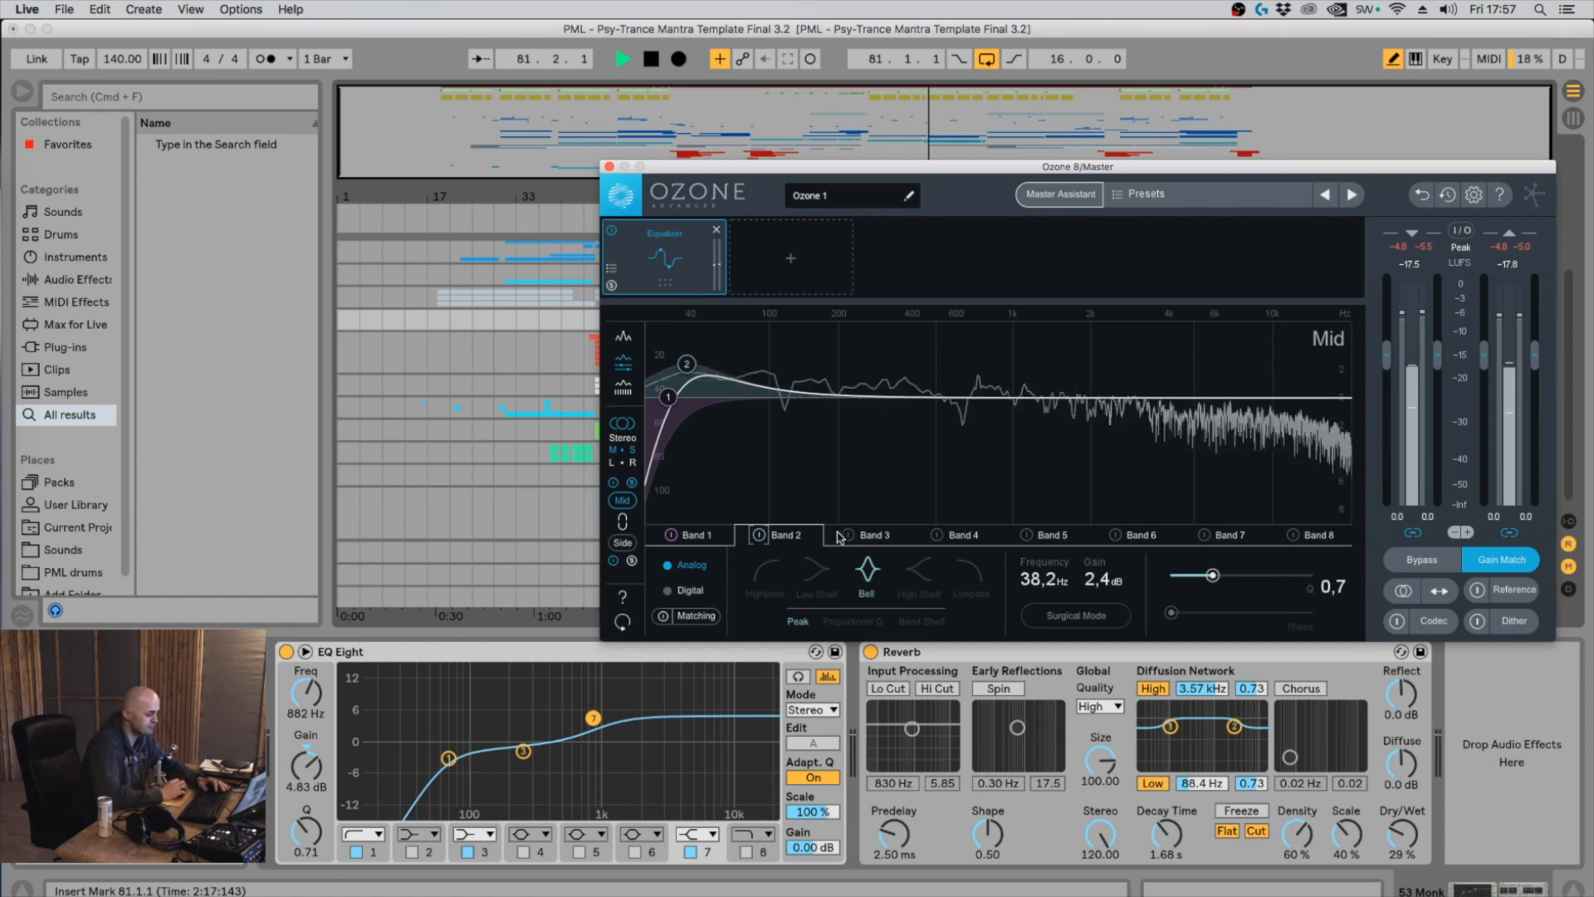
# Audition the Mid channel's low mids around 150 to 168 Hz in isolation on the Equalizer during playback
pyautogui.moveTo(1074, 435); pyautogui.dragTo(1120, 439)
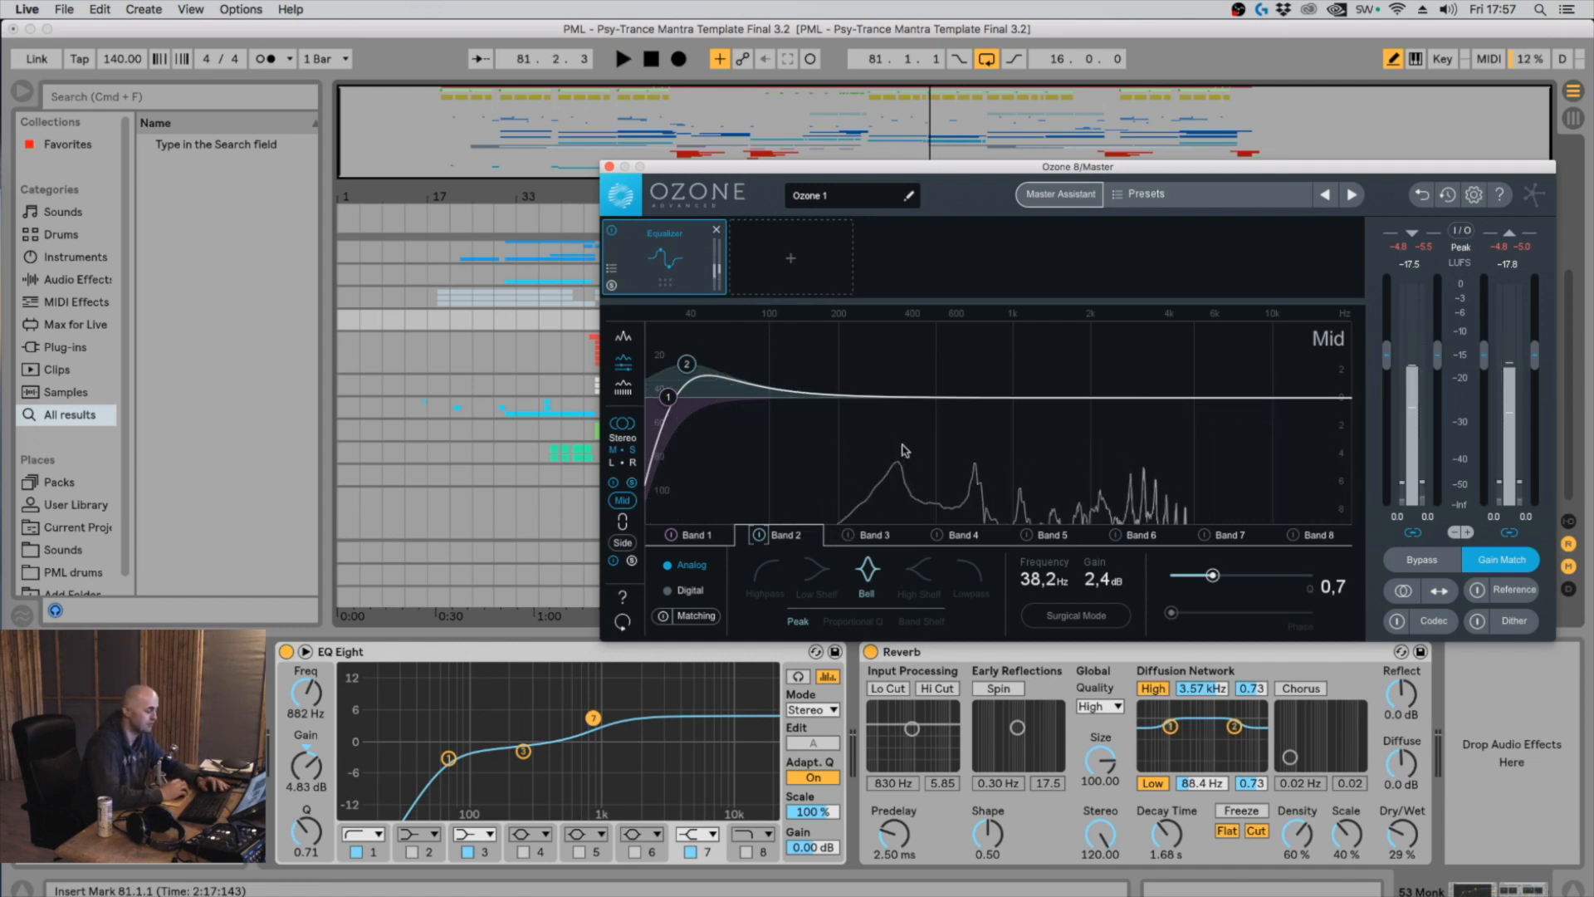
pyautogui.moveTo(863, 462); pyautogui.dragTo(973, 362)
pyautogui.press('space')
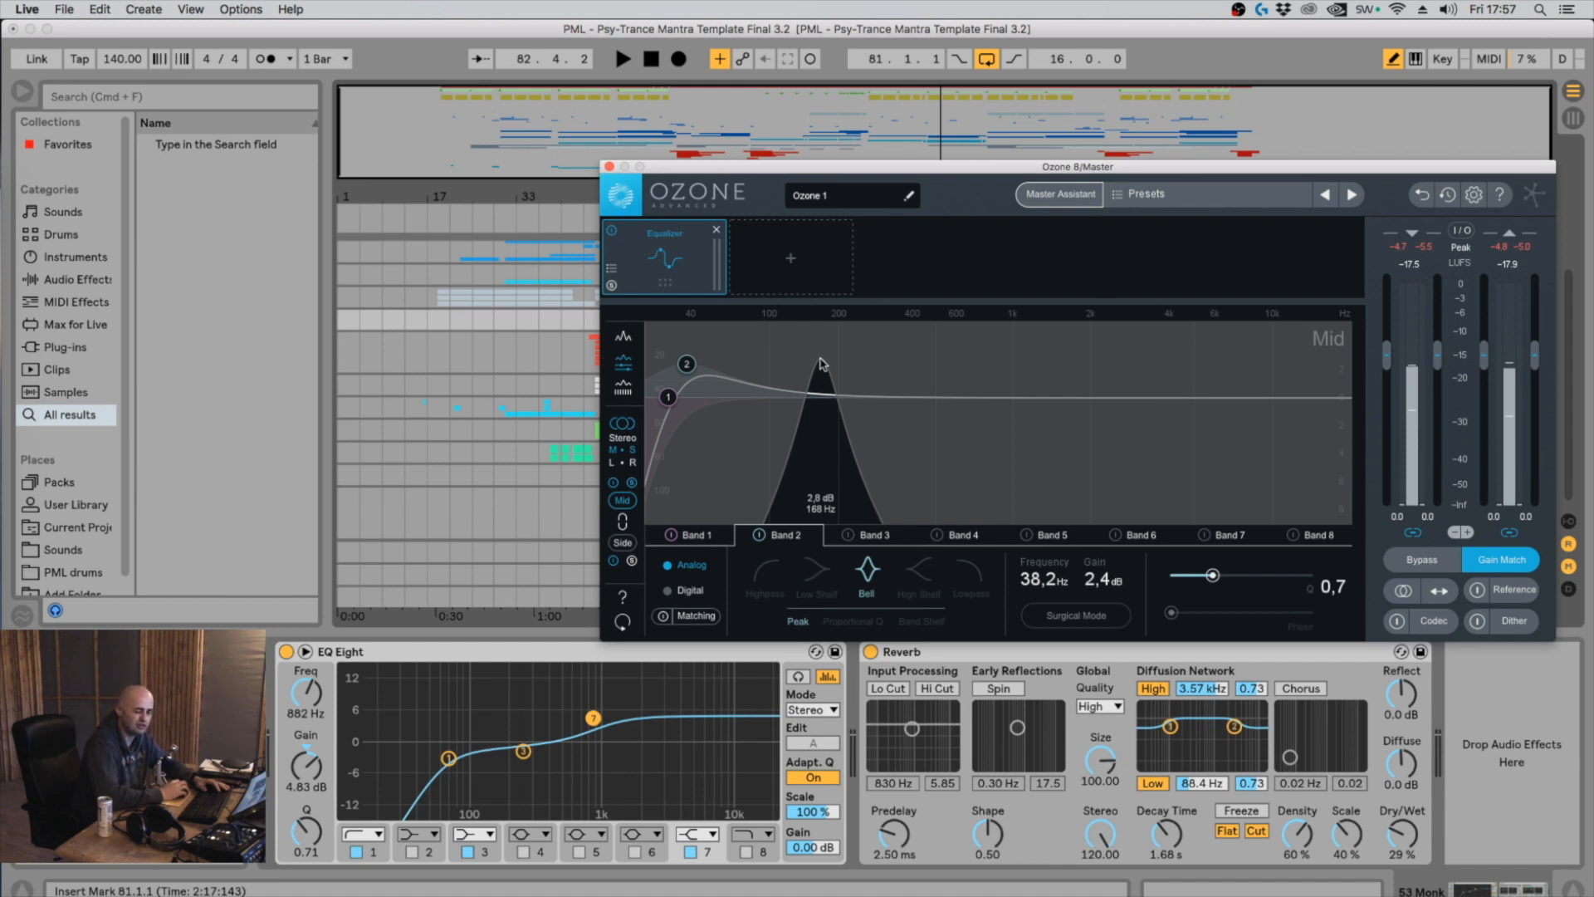
pyautogui.press('space')
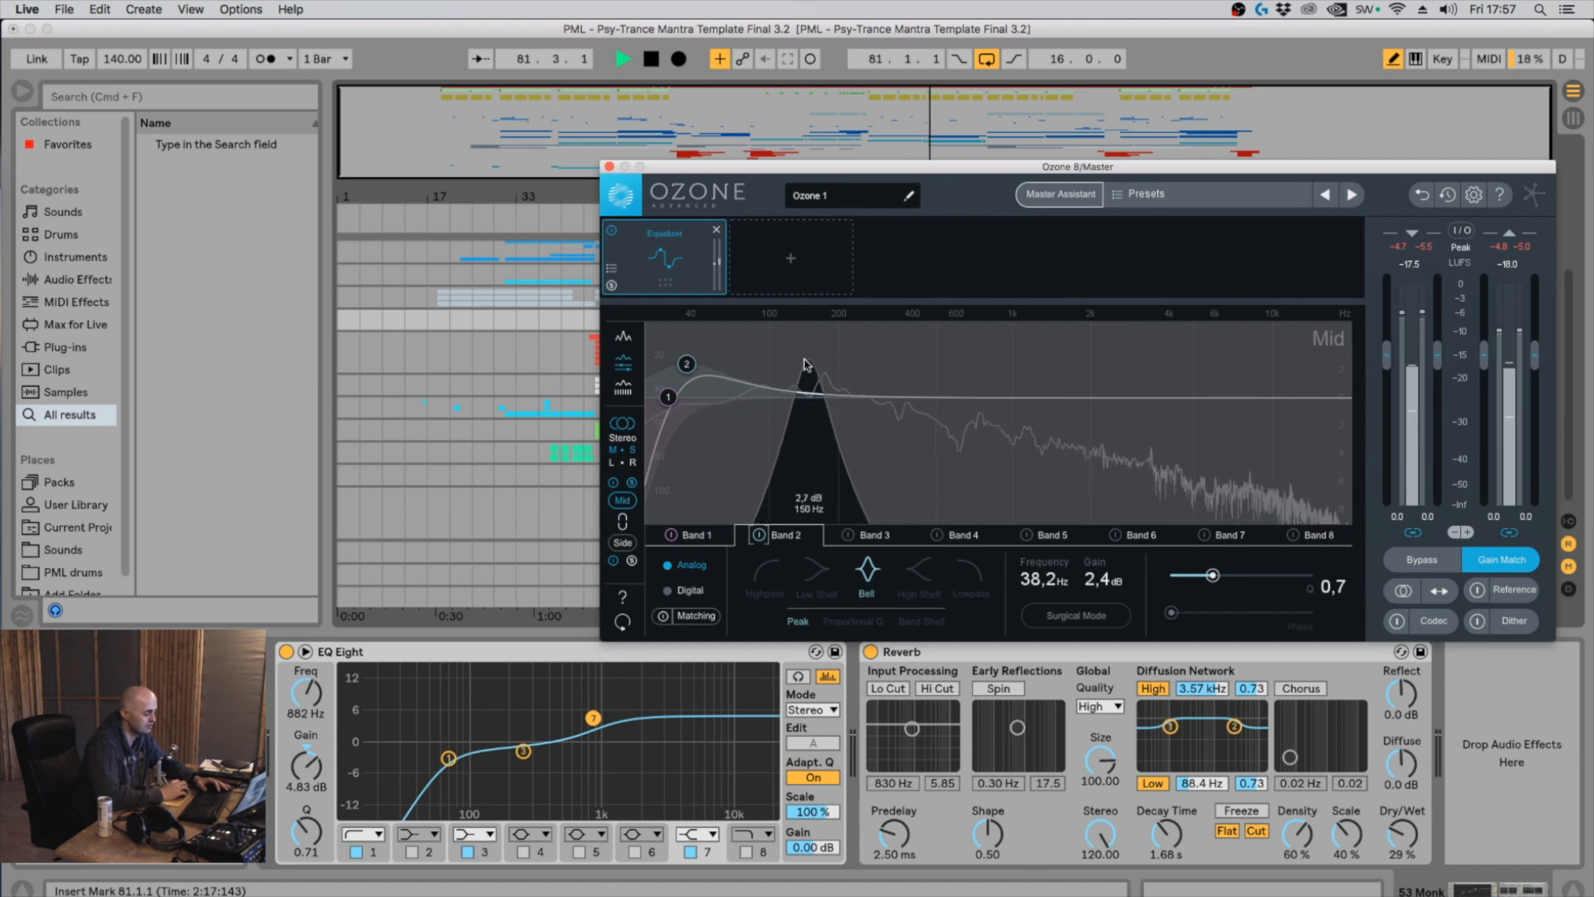
pyautogui.moveTo(820, 363)
pyautogui.mouseDown()
pyautogui.moveTo(775, 363)
pyautogui.moveTo(842, 354)
pyautogui.moveTo(828, 362)
pyautogui.mouseUp()
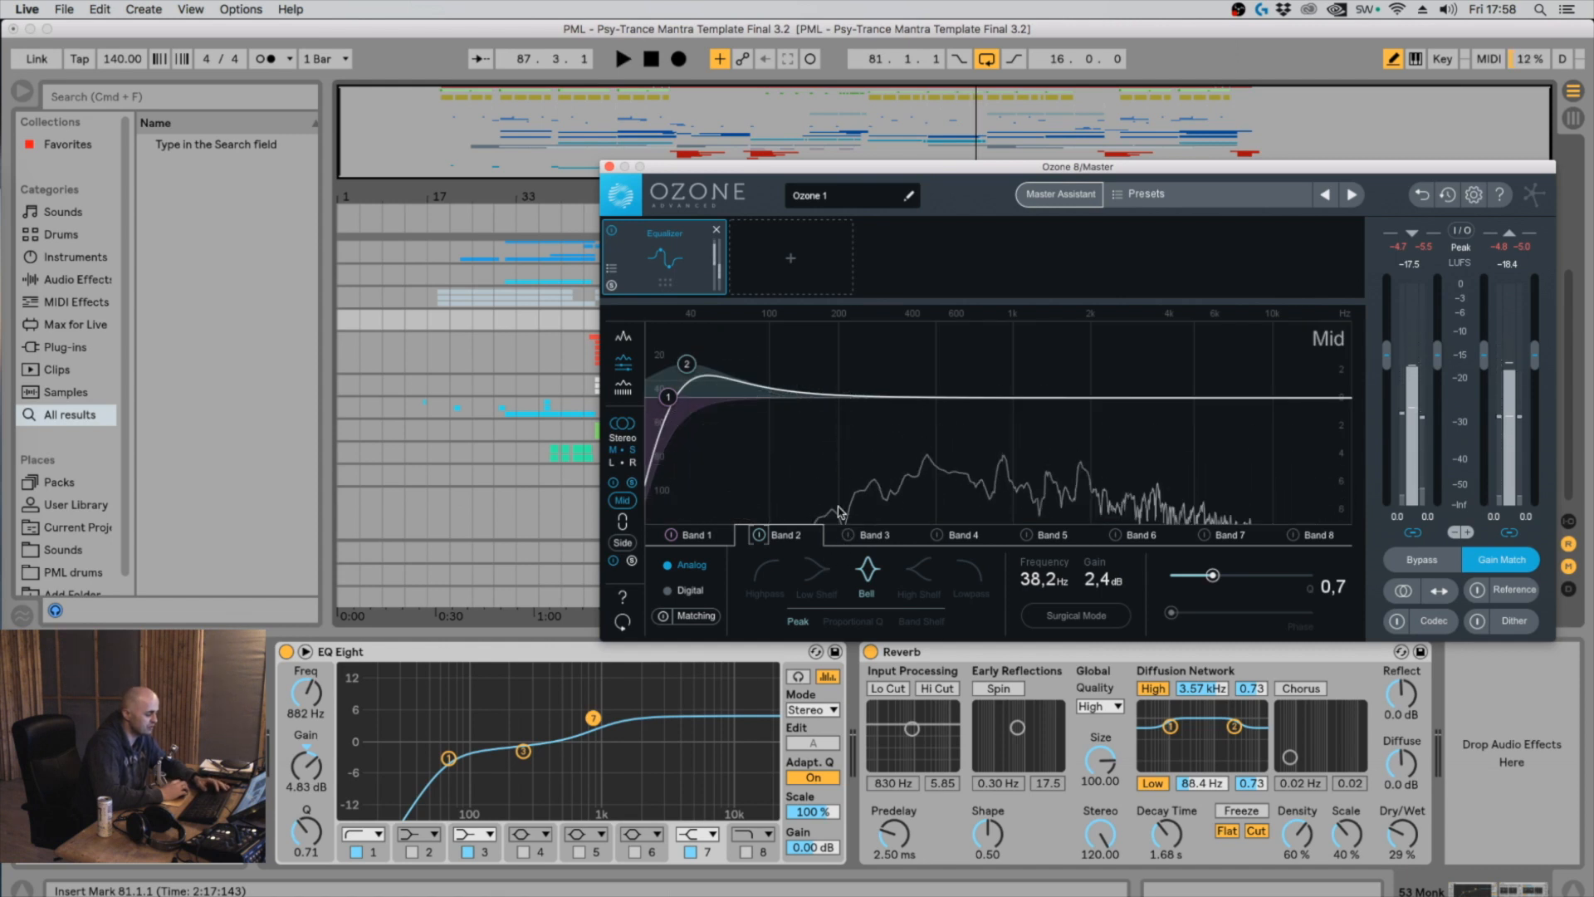
# Enable Band 3 as a bell cut of 5.1 dB at 270 Hz with a Q of 3.5, auditioning the mix
pyautogui.click(850, 535)
pyautogui.click(847, 535)
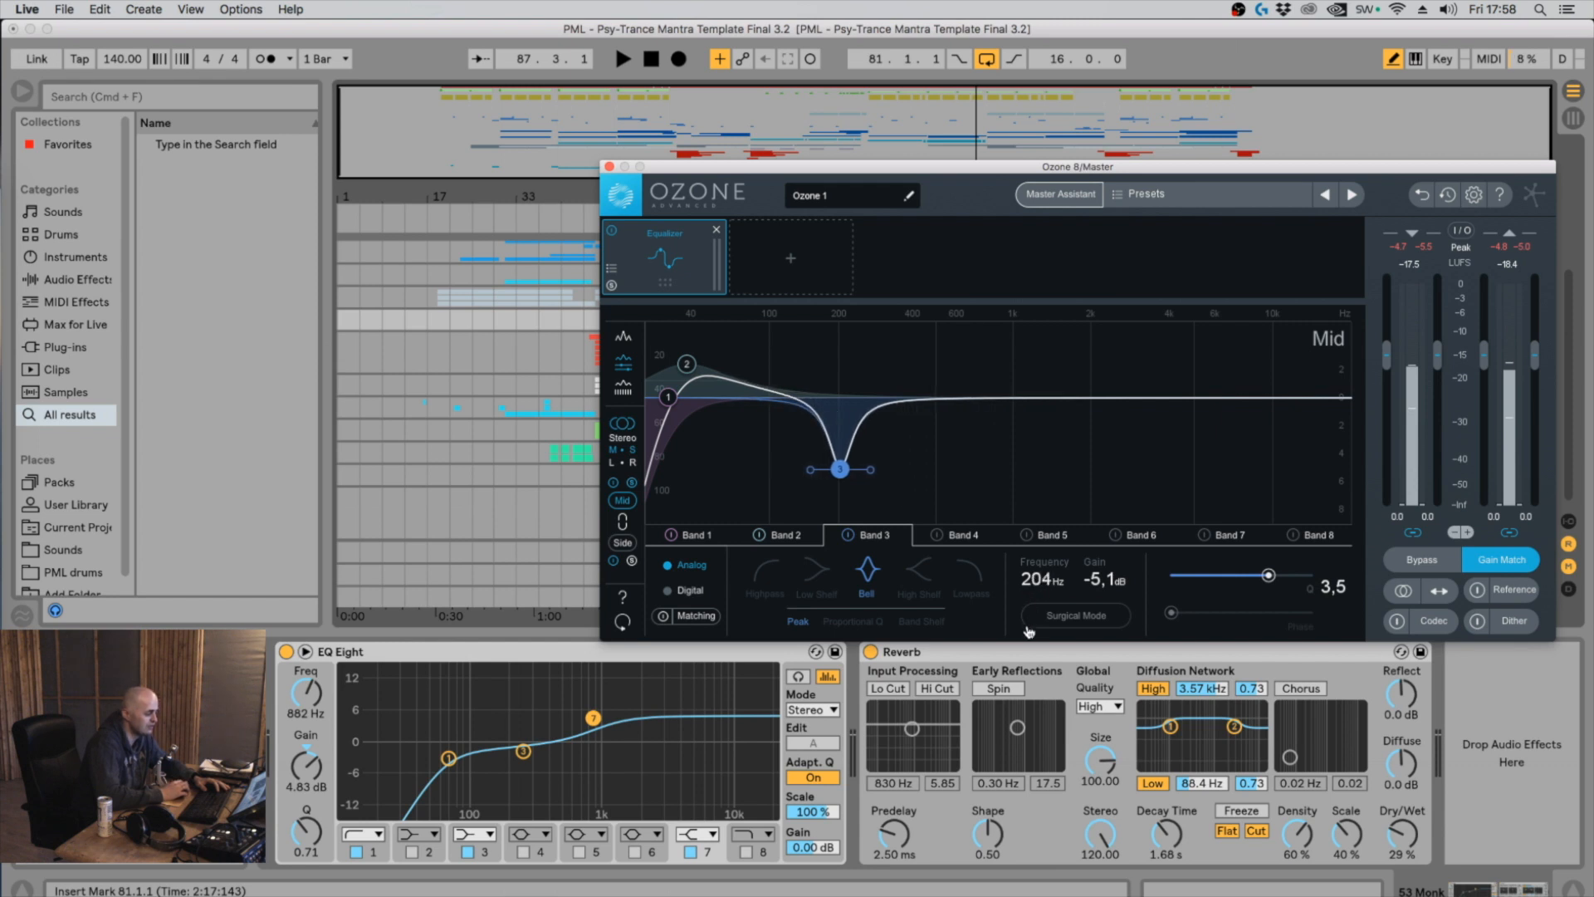
pyautogui.moveTo(1021, 644); pyautogui.dragTo(1008, 693)
pyautogui.press('space')
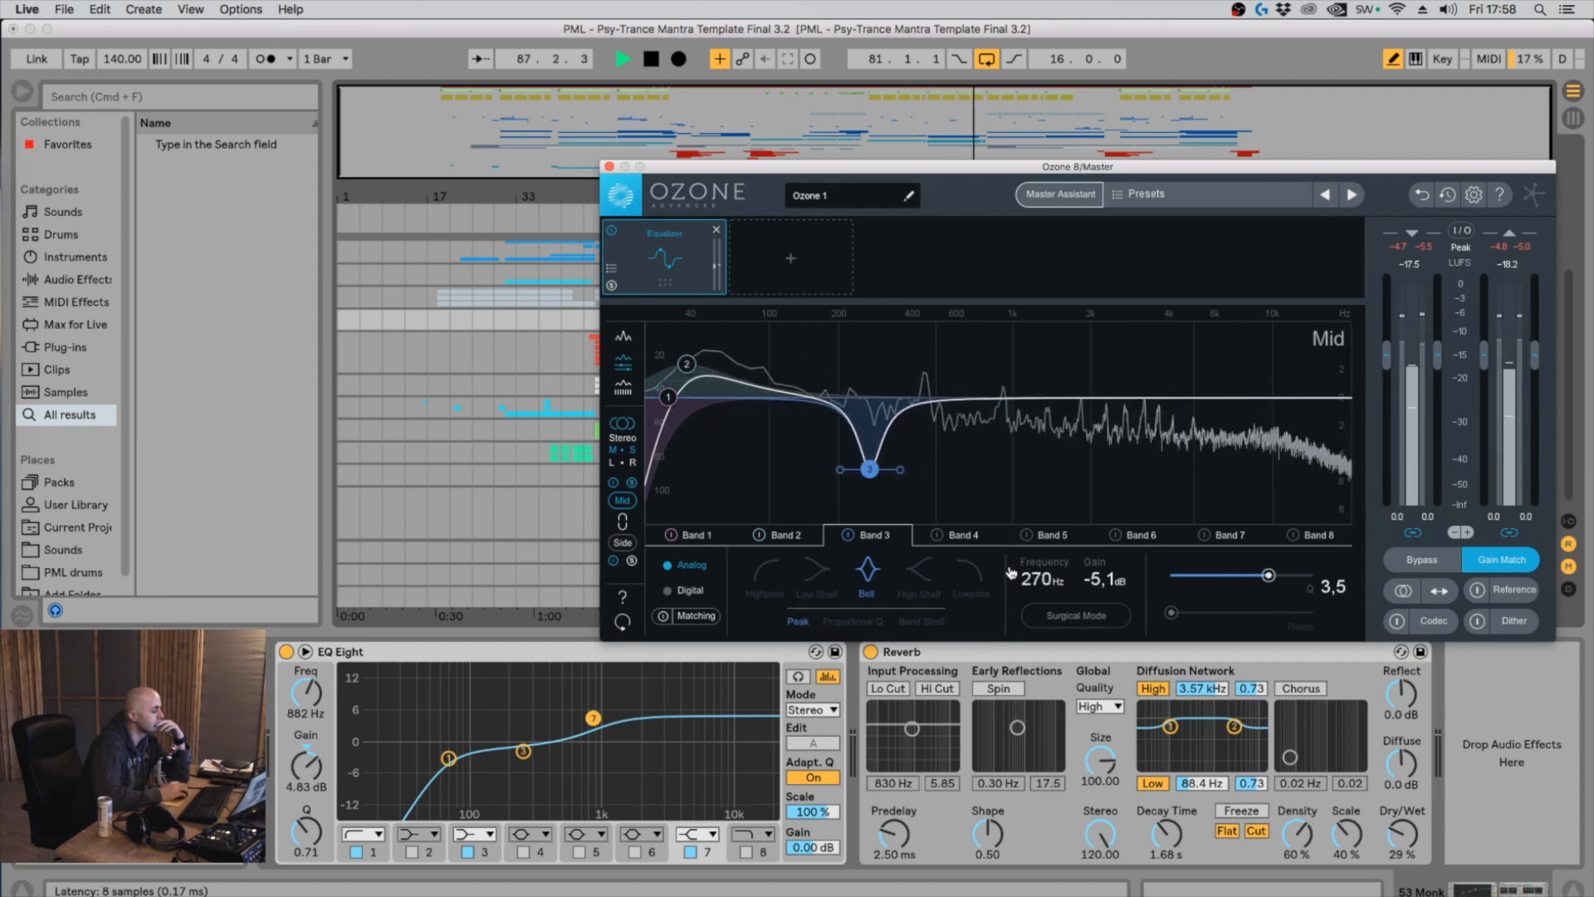
pyautogui.press('space')
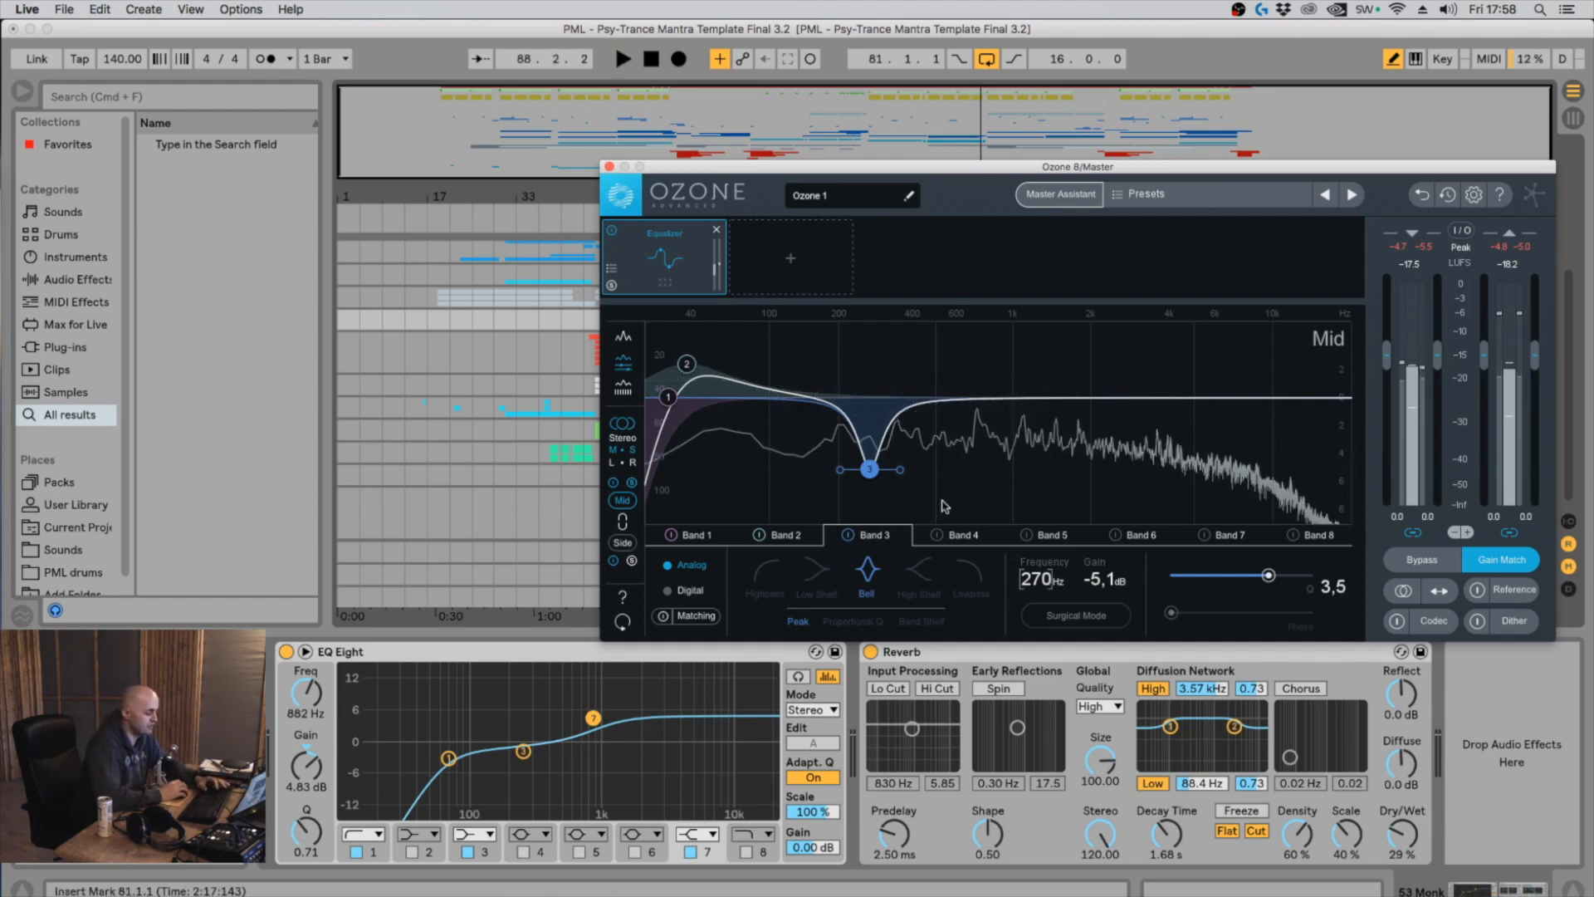
# Reduce the Band 3 cut to -2.6 dB with a Q of 3.2, comparing the mix with the band off and on
pyautogui.moveTo(1092, 580); pyautogui.dragTo(1086, 548)
pyautogui.press('space')
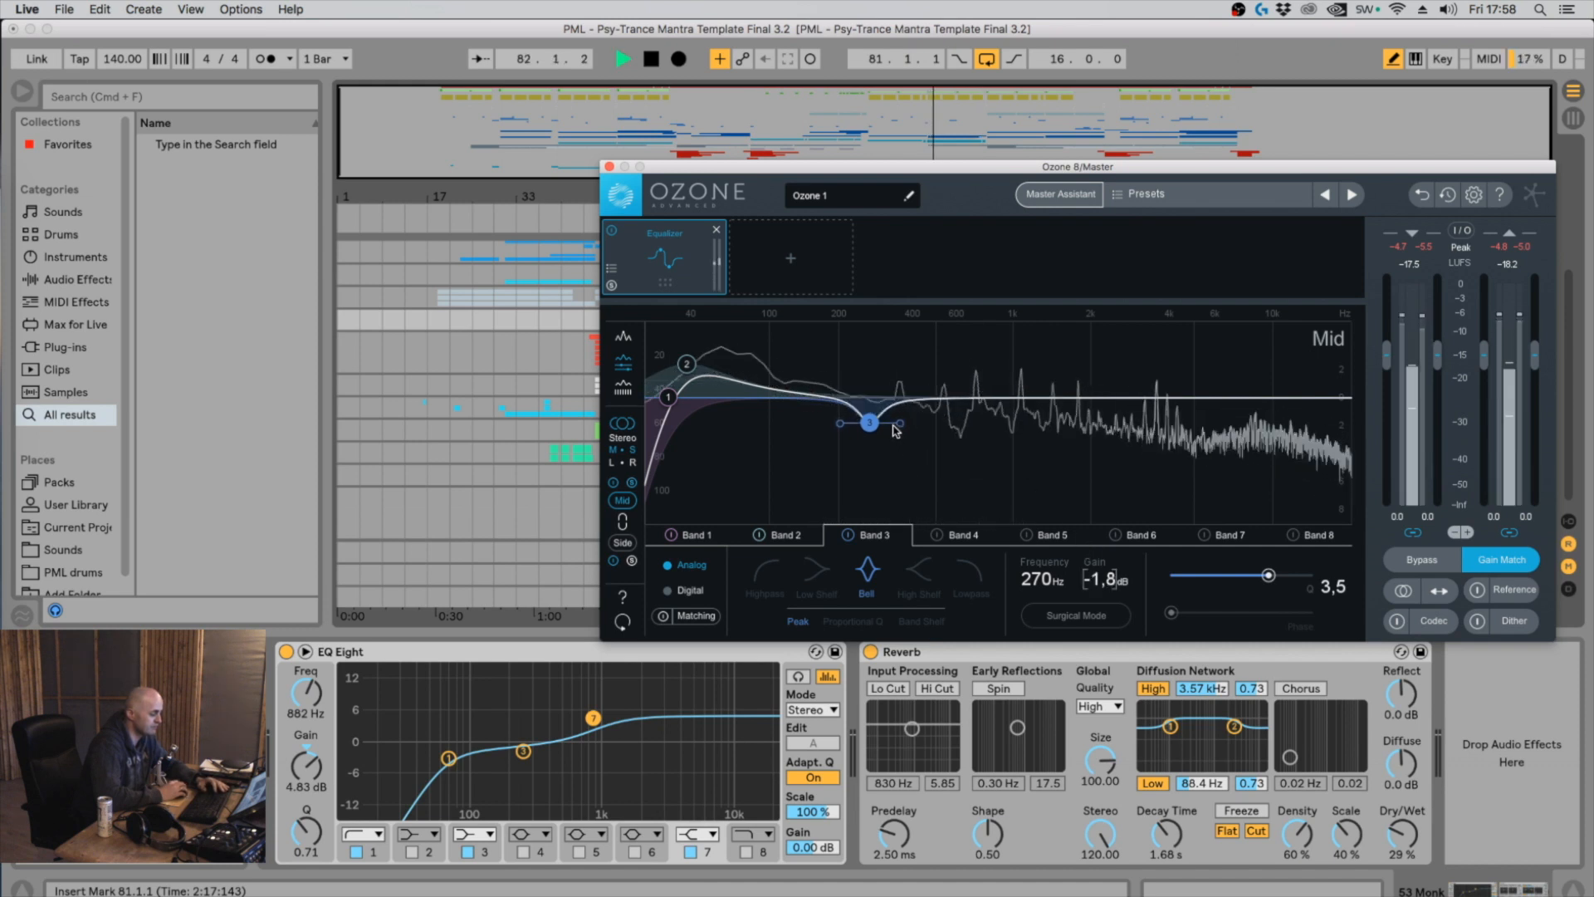
pyautogui.click(848, 536)
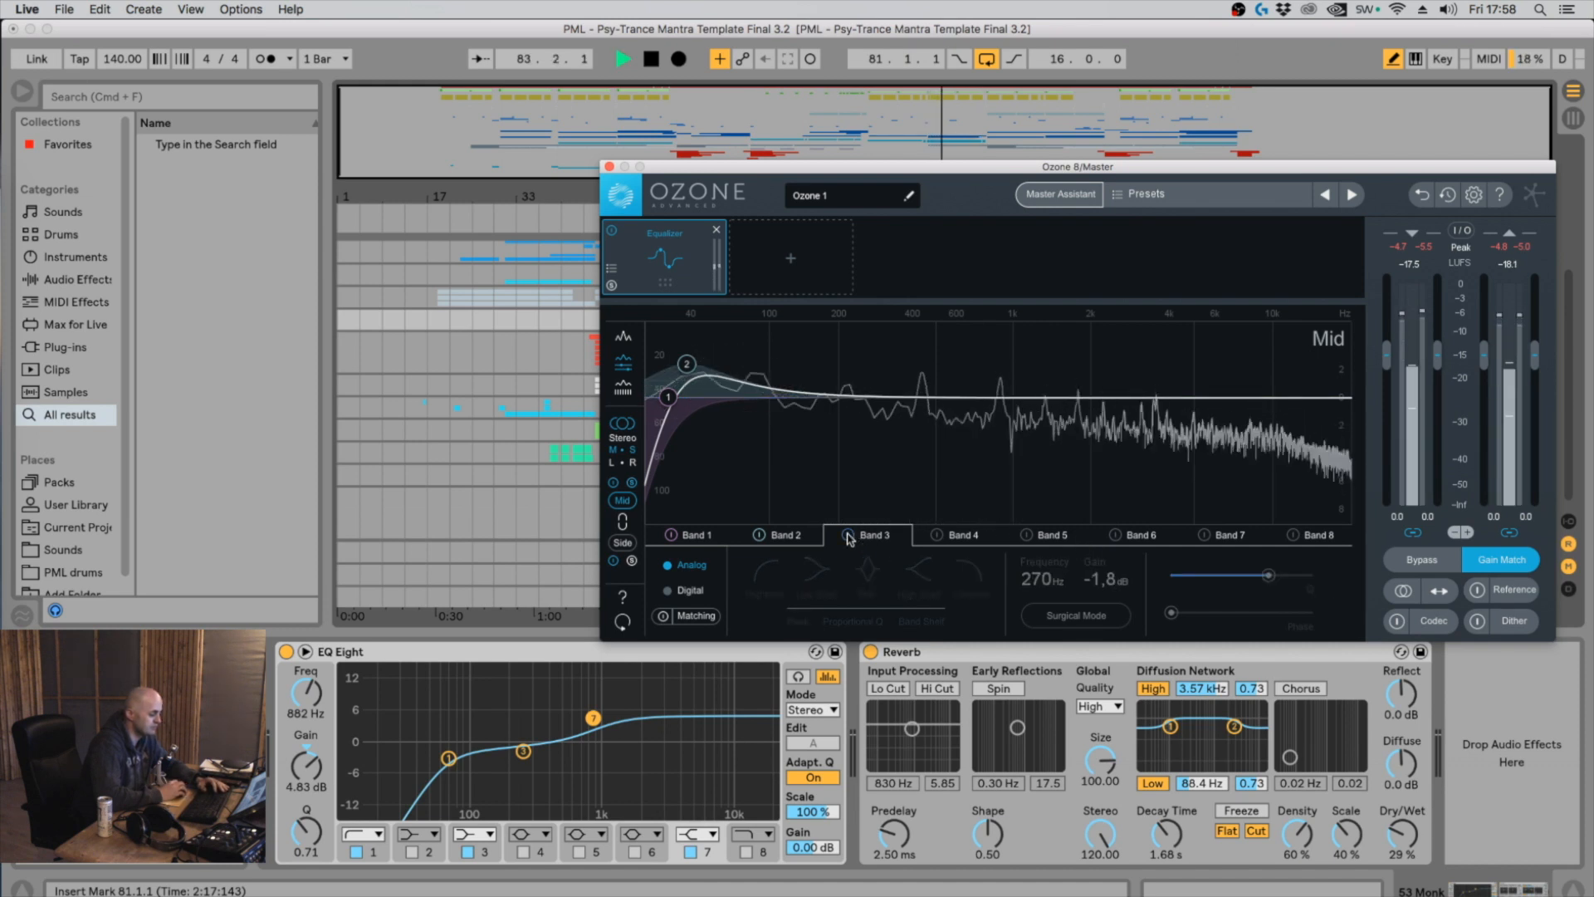
pyautogui.click(848, 535)
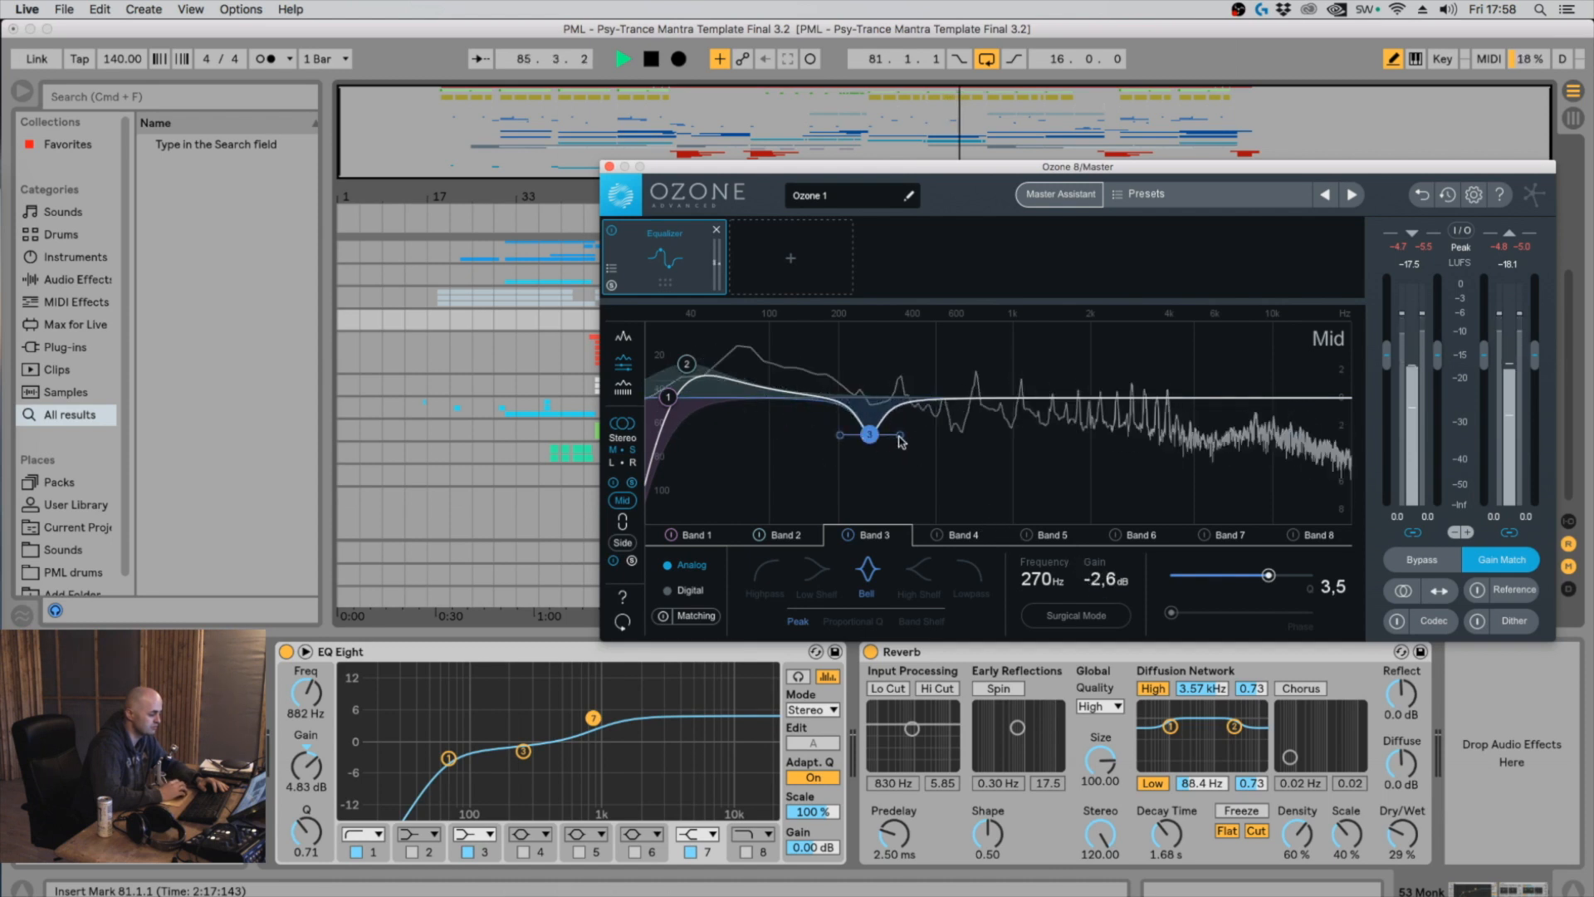
pyautogui.moveTo(900, 440); pyautogui.dragTo(896, 438)
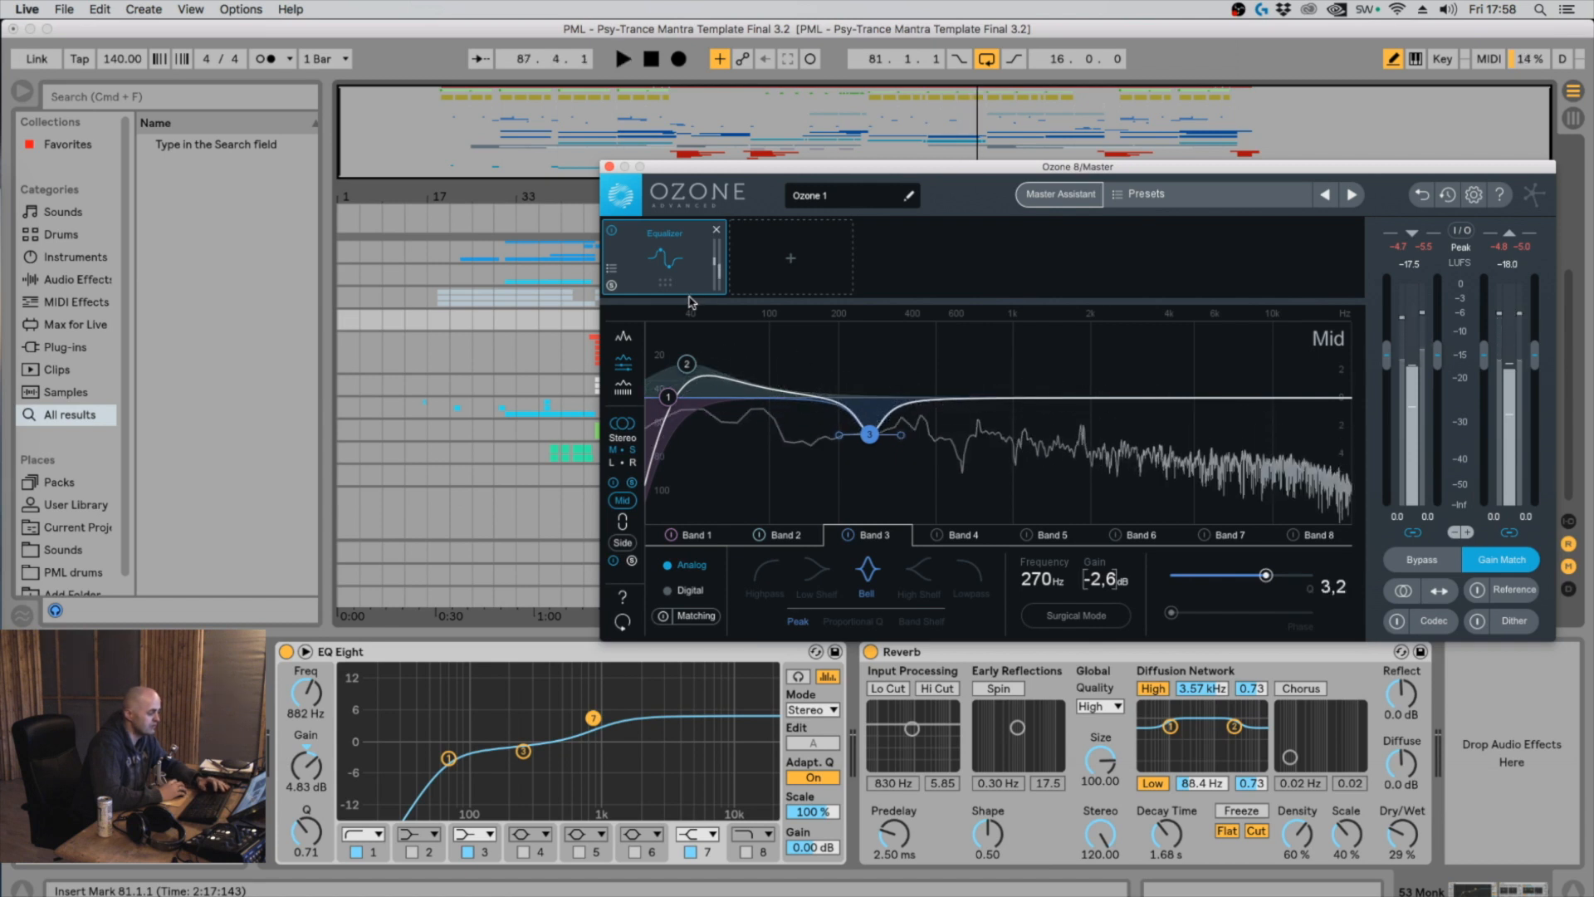
# Compare the mix with the Equalizer bypassed and active, and set the Band 3 gain to -2.0 dB
pyautogui.press('space')
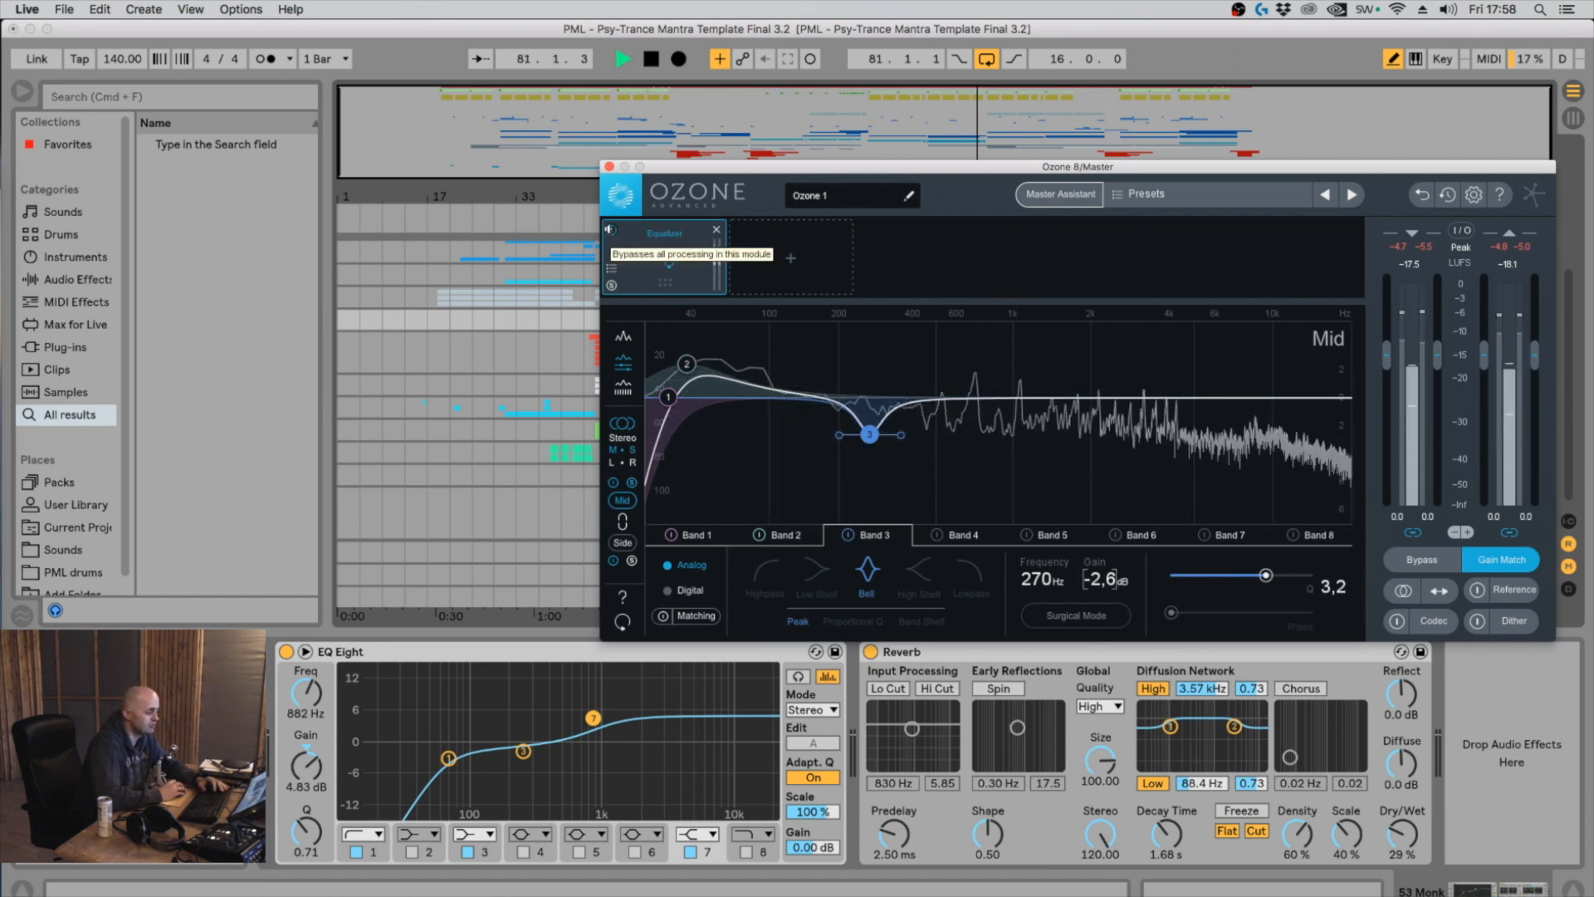
pyautogui.click(612, 231)
pyautogui.click(612, 232)
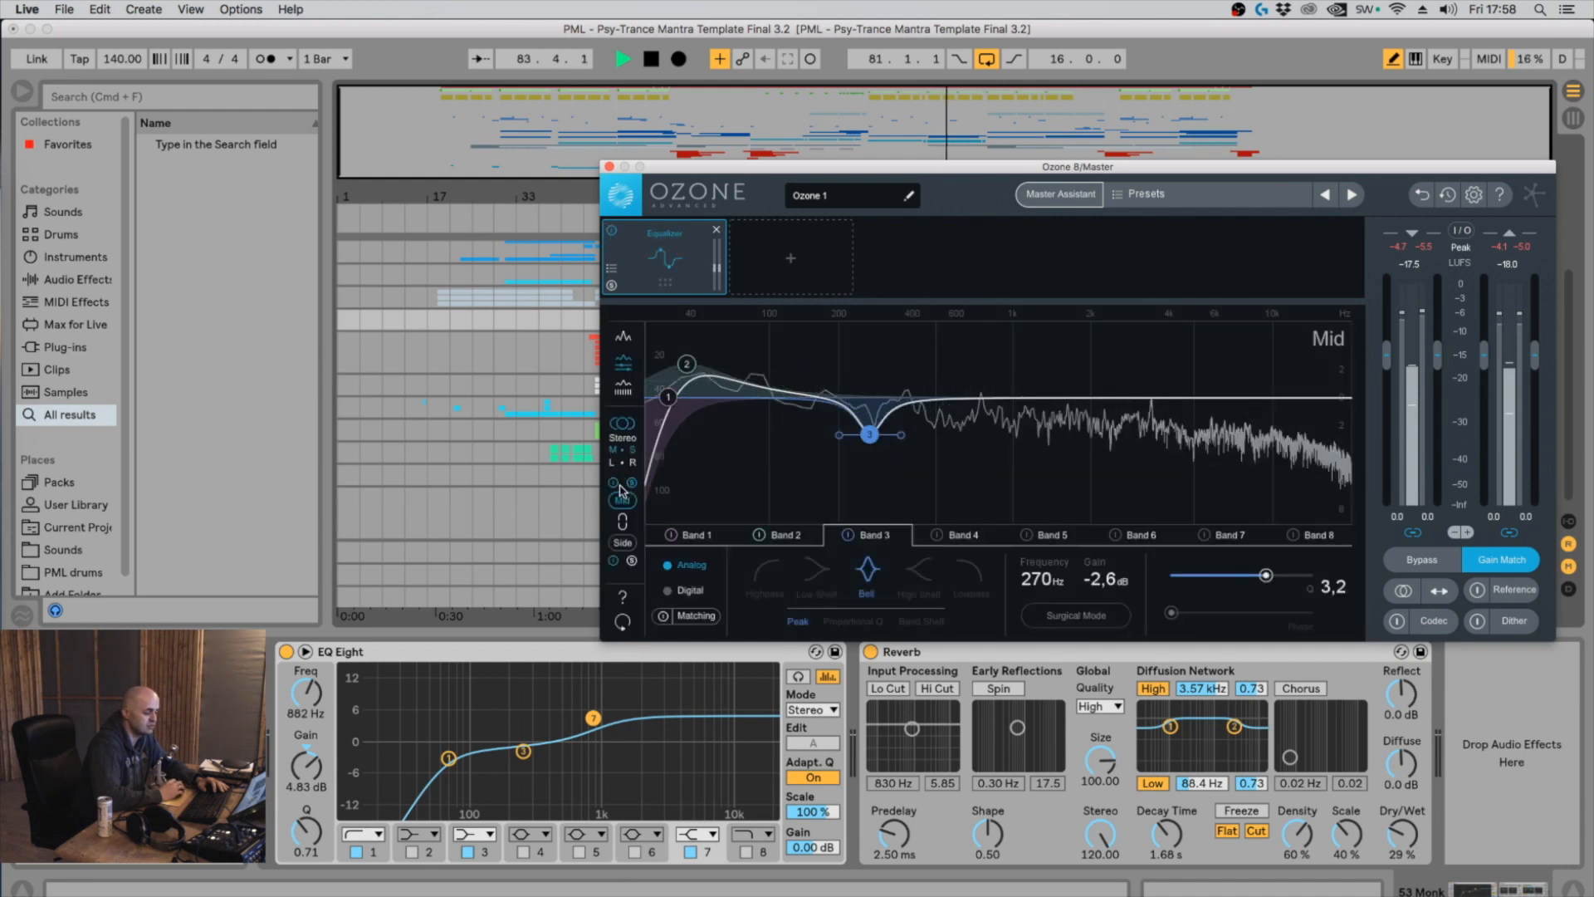
pyautogui.press('space')
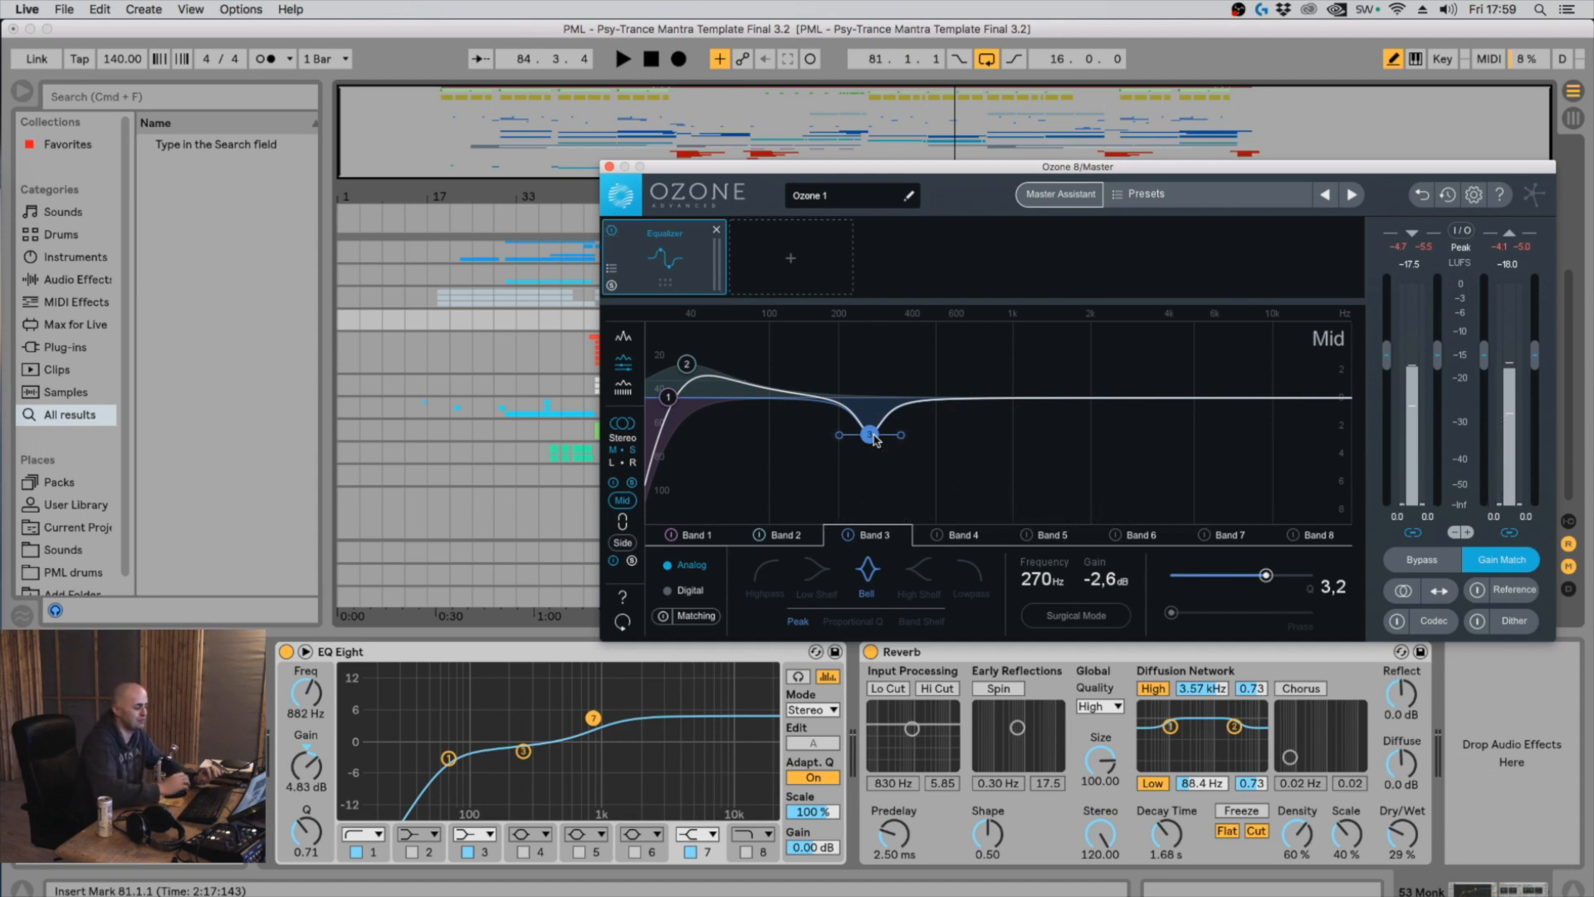
pyautogui.moveTo(874, 438); pyautogui.dragTo(876, 426)
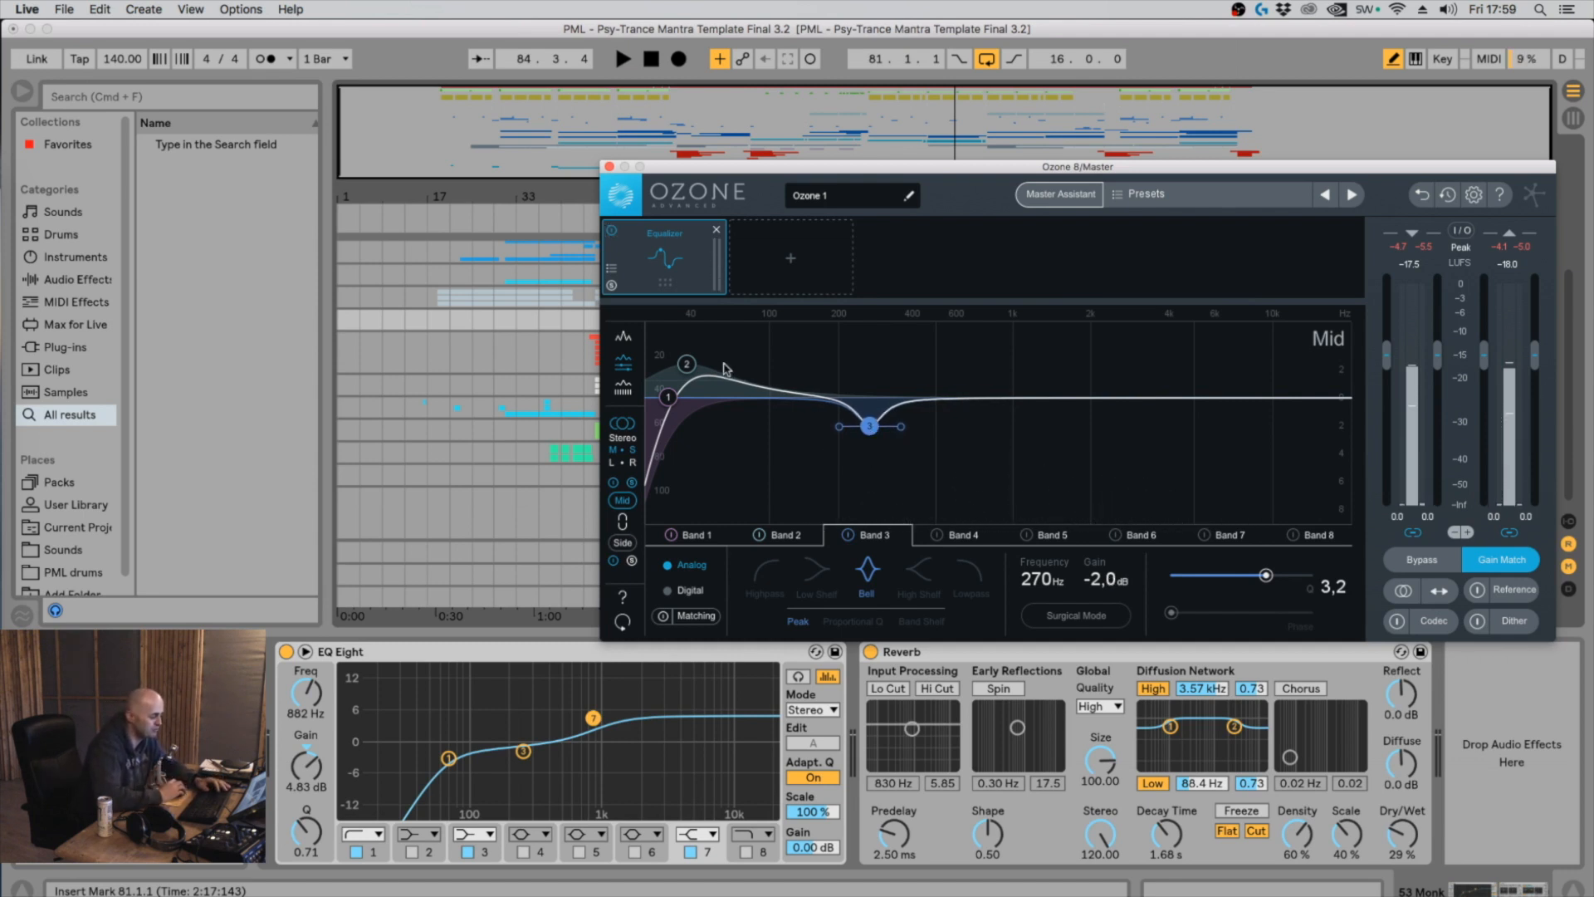
# Enable Band 5 at about 3.89 kHz with 0.2 dB of gain, and change its shape to High Shelf
pyautogui.click(1047, 537)
pyautogui.click(1026, 535)
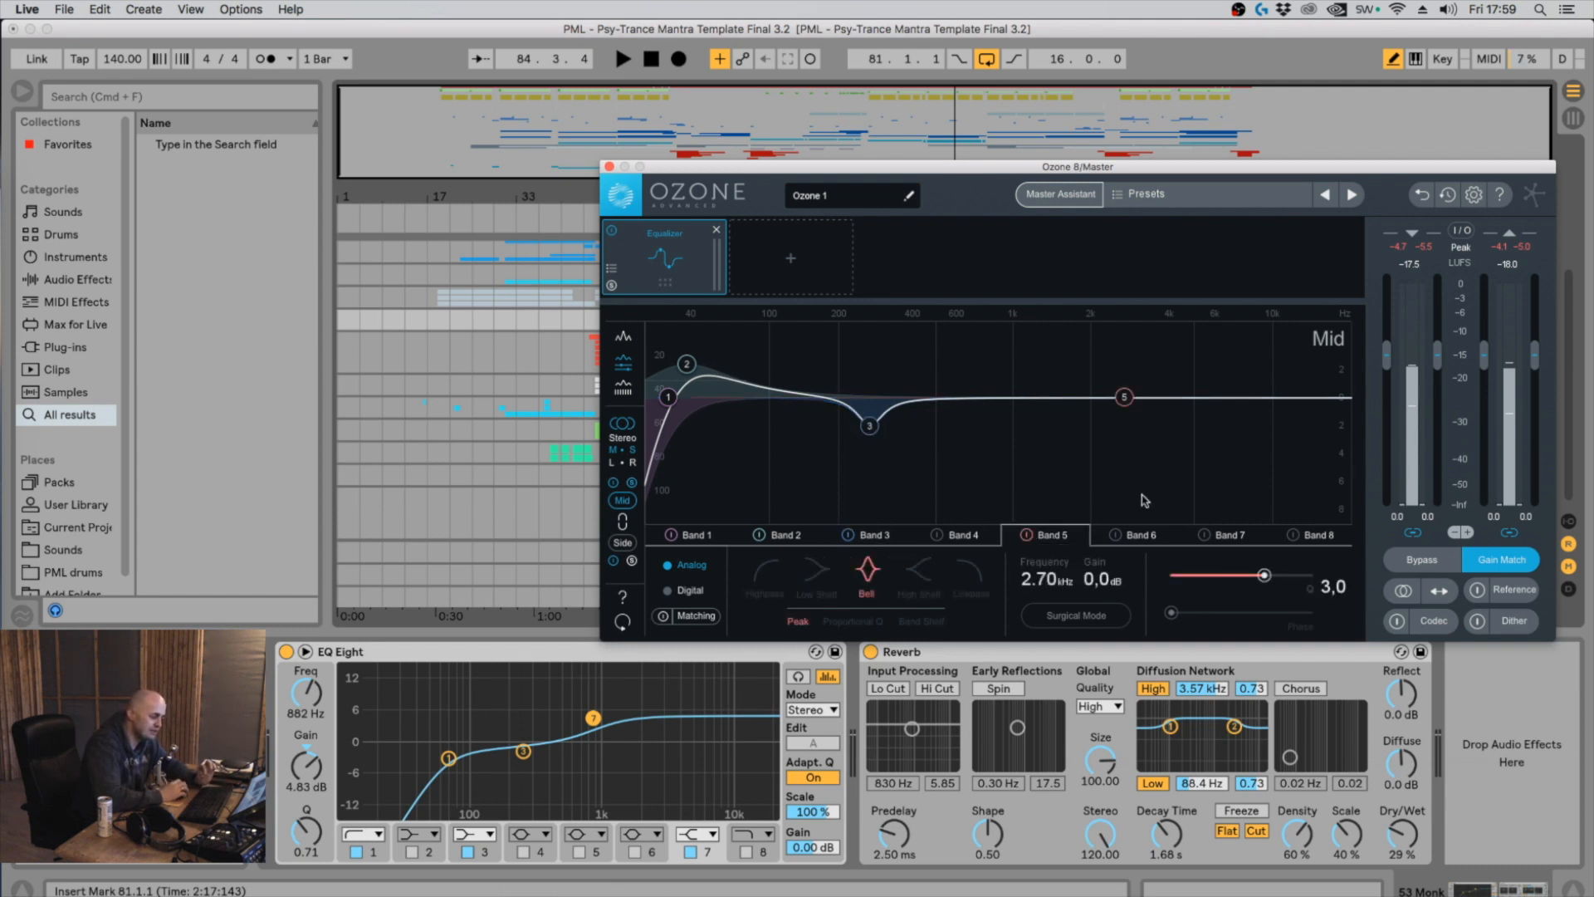
pyautogui.moveTo(1126, 398); pyautogui.dragTo(1166, 394)
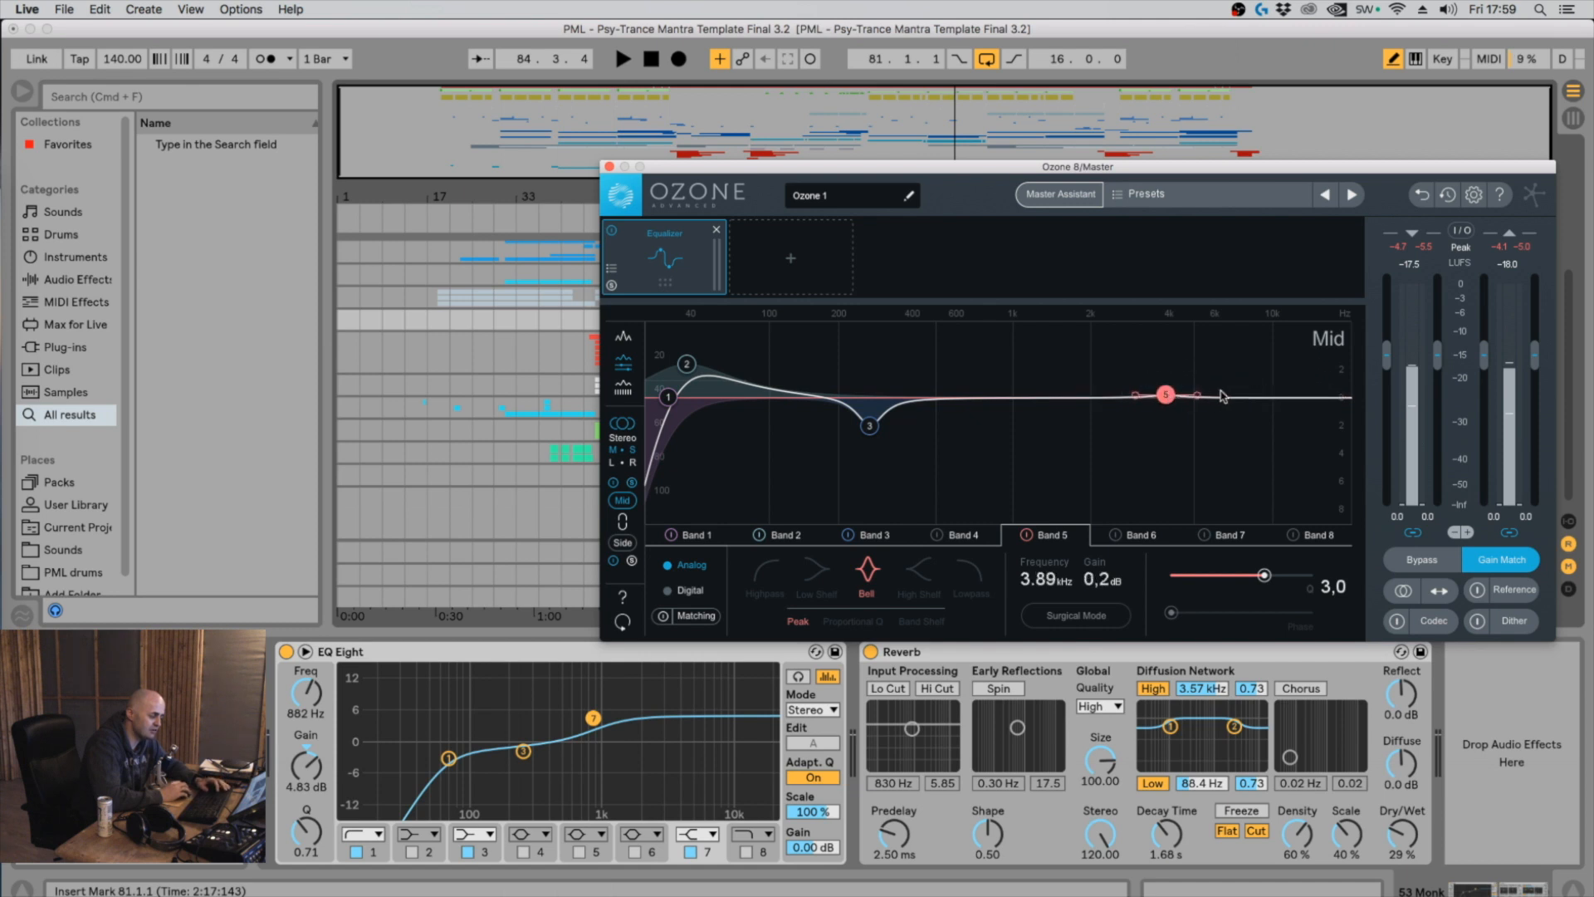
pyautogui.click(1026, 535)
pyautogui.click(1027, 534)
pyautogui.click(918, 573)
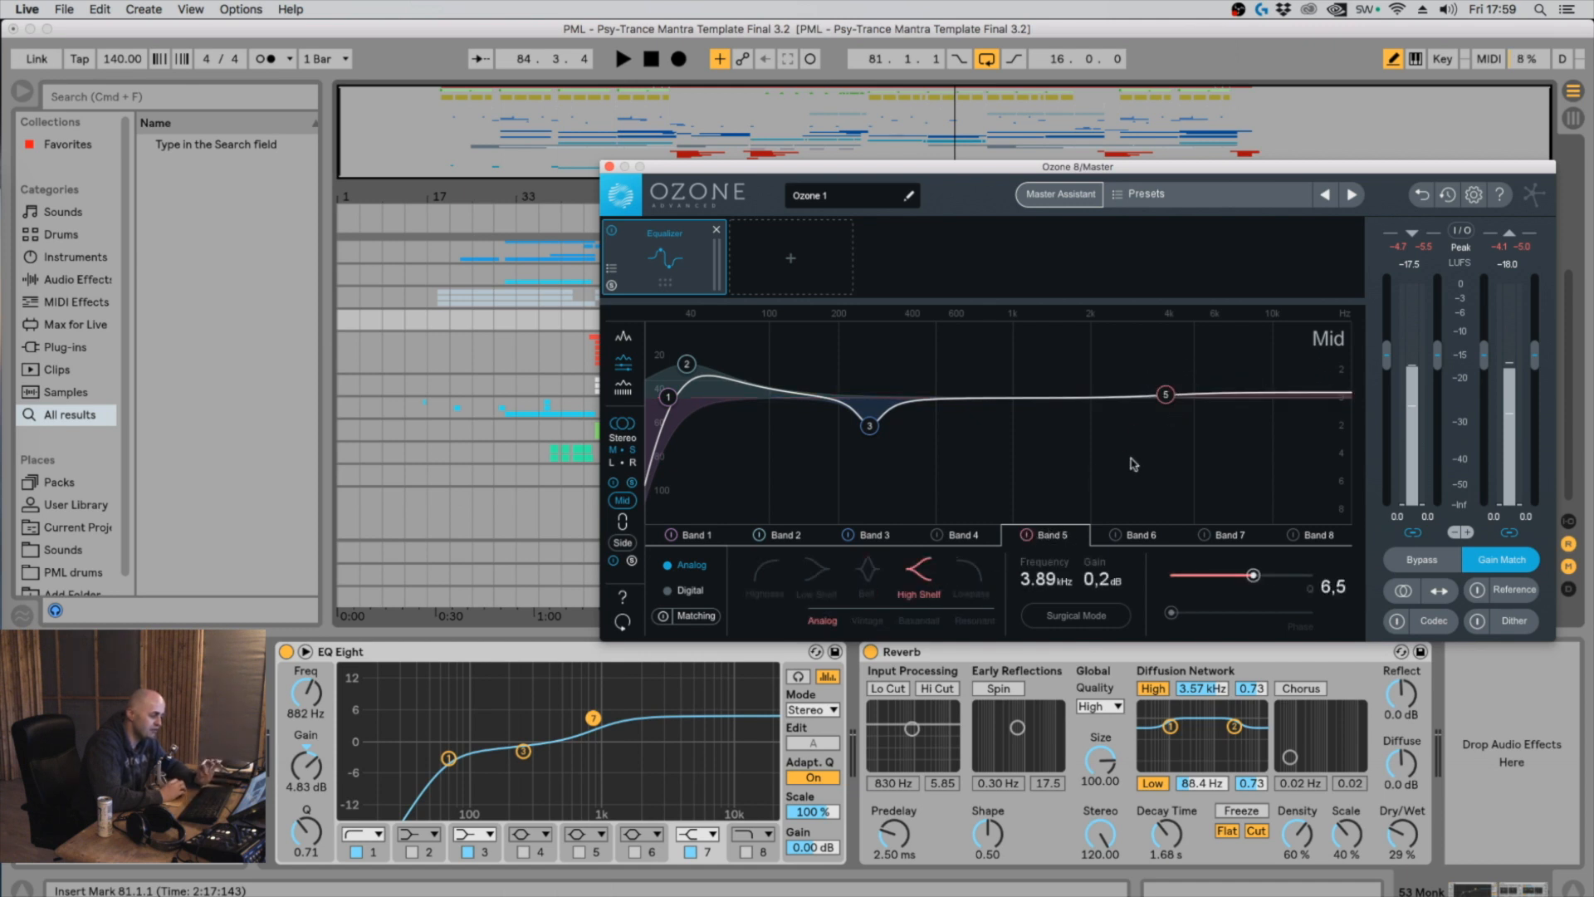
pyautogui.click(1166, 395)
pyautogui.moveTo(982, 357); pyautogui.dragTo(1091, 433)
pyautogui.moveTo(993, 366); pyautogui.dragTo(1140, 469)
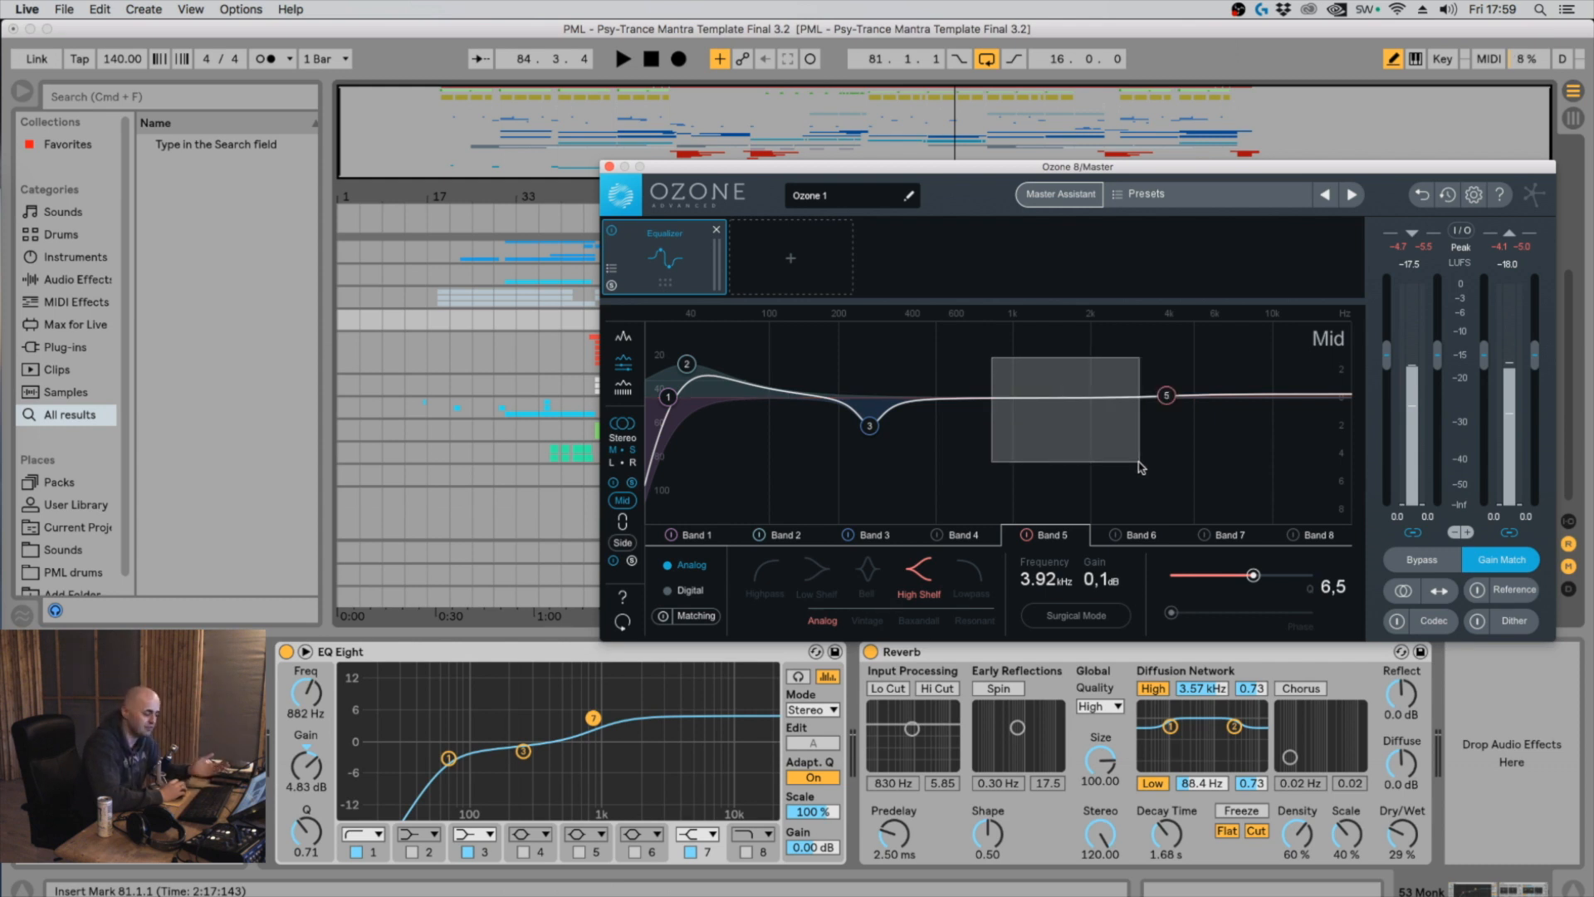
pyautogui.moveTo(1140, 467); pyautogui.dragTo(1145, 466)
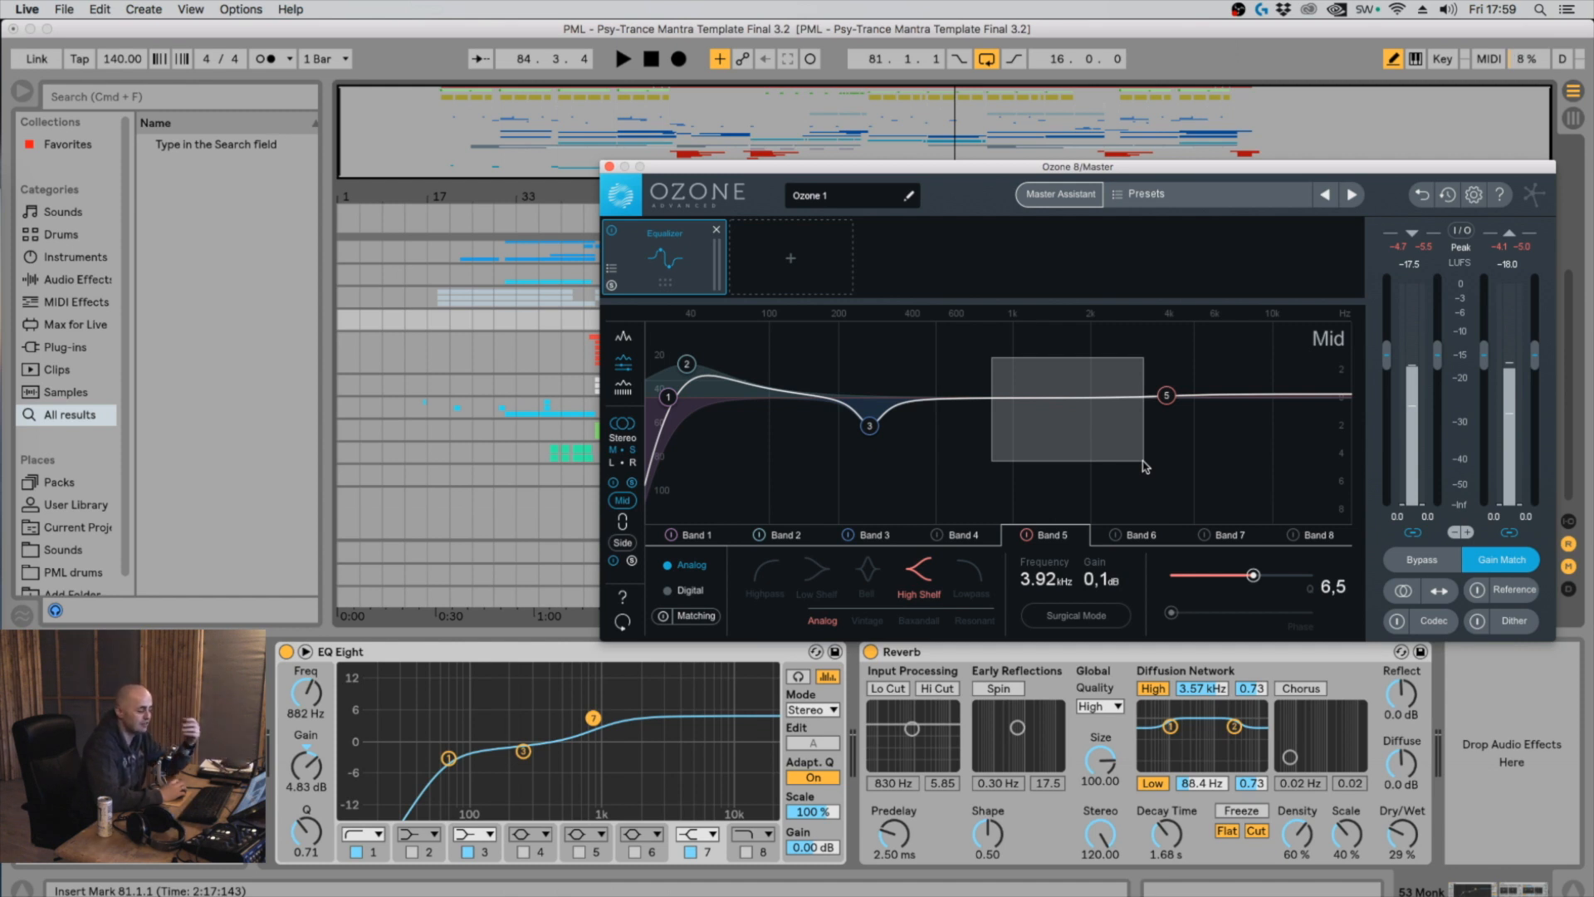
pyautogui.moveTo(1144, 466); pyautogui.dragTo(1145, 467)
# Try the Band 5 high shelf at about 13.2 kHz with boosts of 1.8 and 0.9 dB during playback, and disable the band
pyautogui.moveTo(1167, 395); pyautogui.dragTo(1301, 373)
pyautogui.press('space')
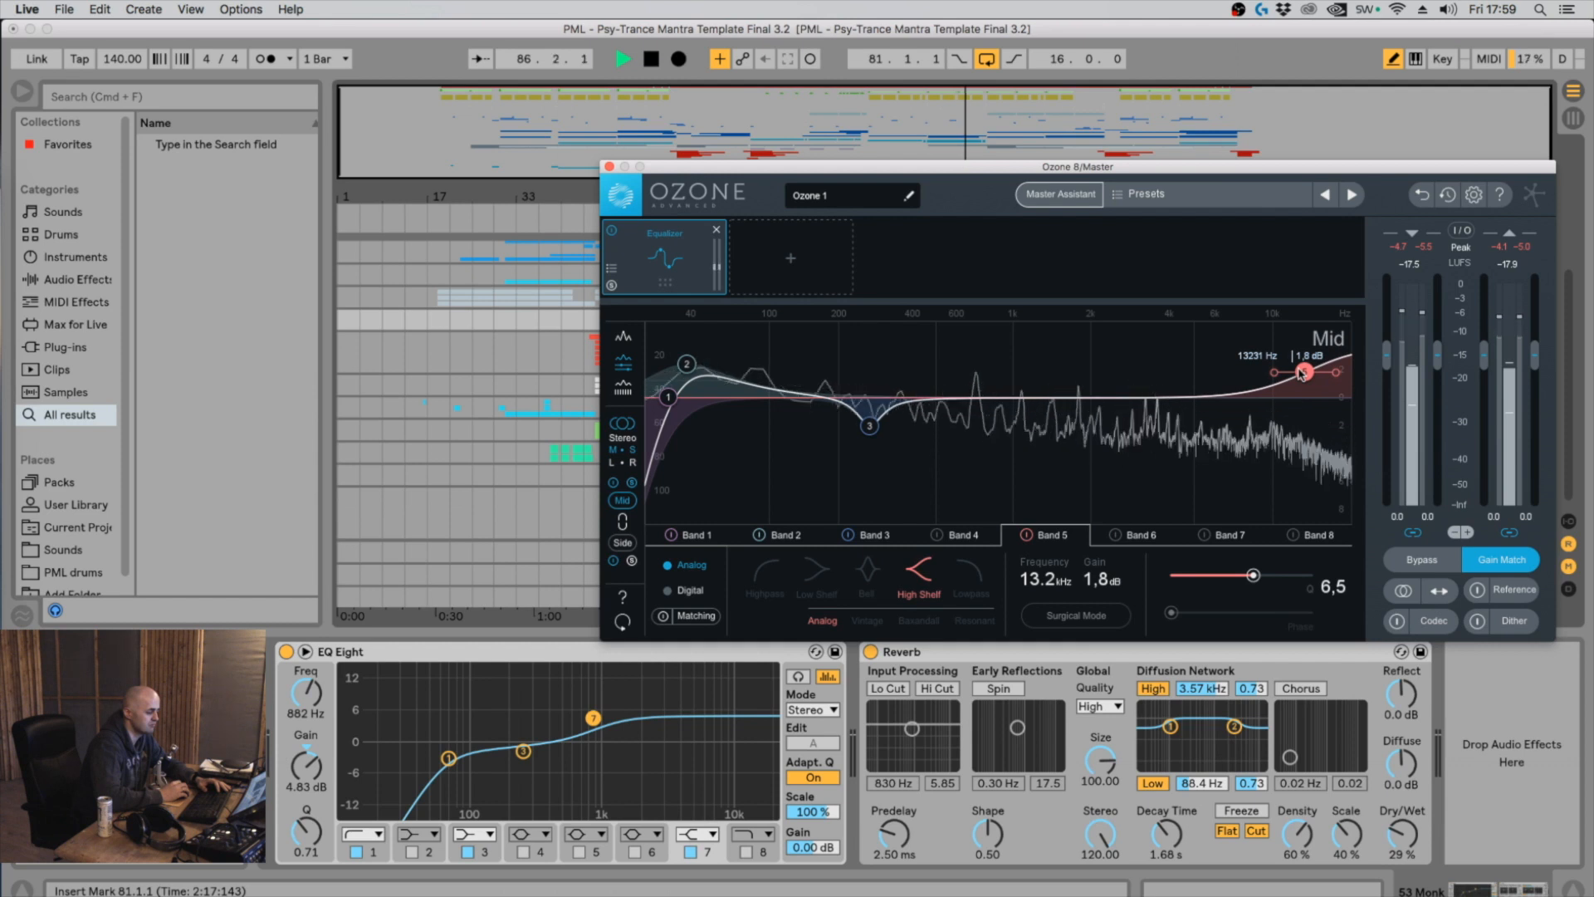
pyautogui.press('space')
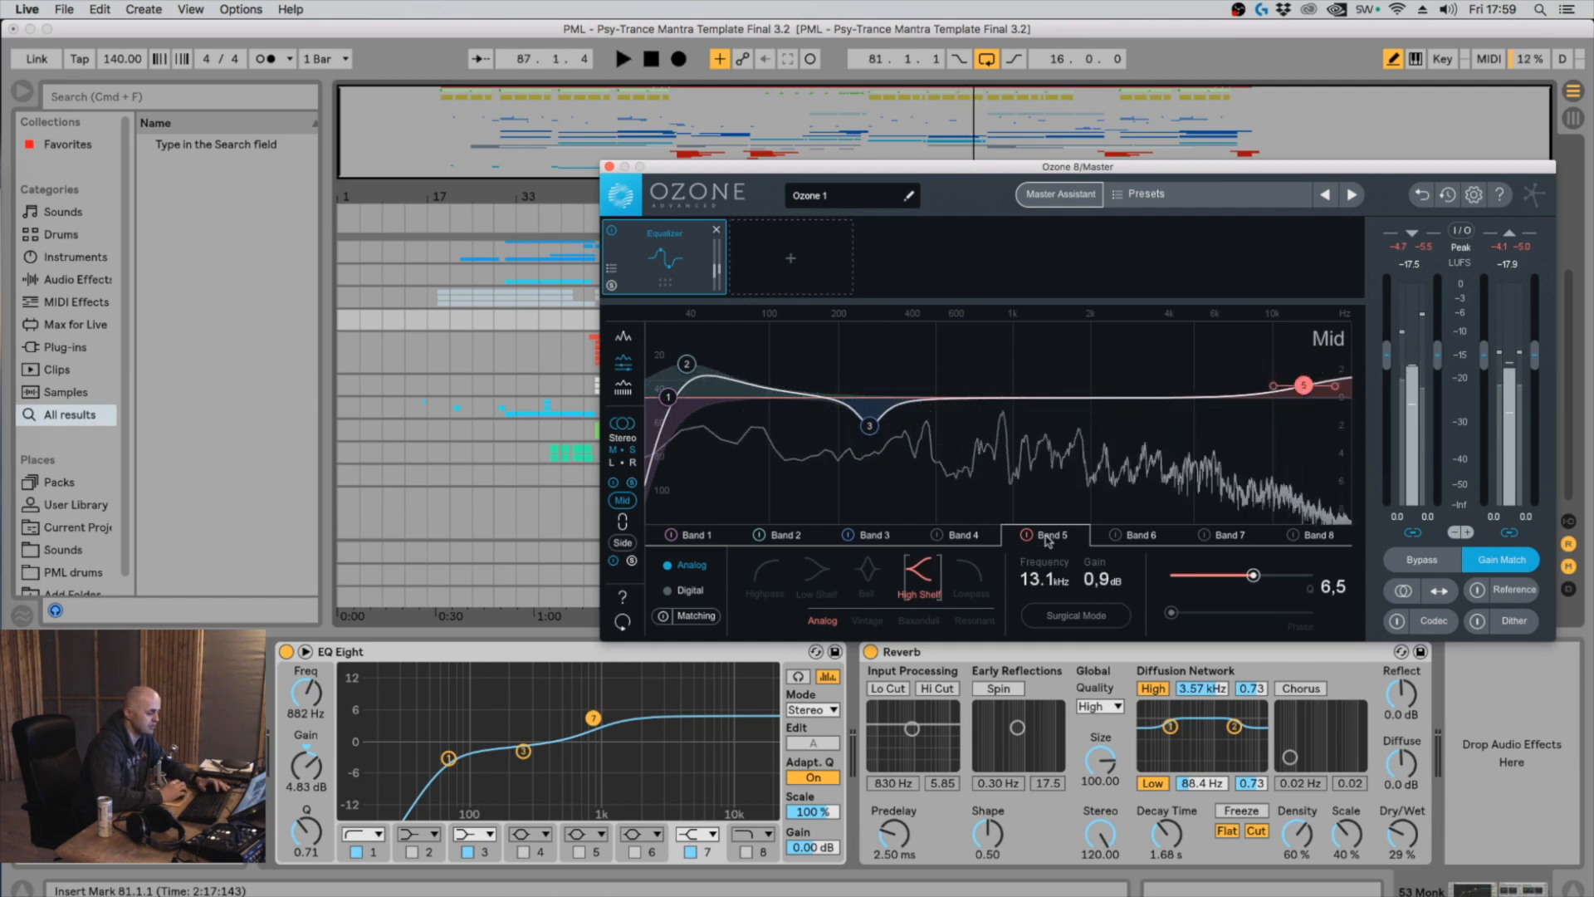
pyautogui.click(1027, 536)
# Enable Band 6, sweep a strong bell boost through the highs, and settle on 1.7 dB at 3.35 kHz with a Q of 1.1
pyautogui.click(1115, 538)
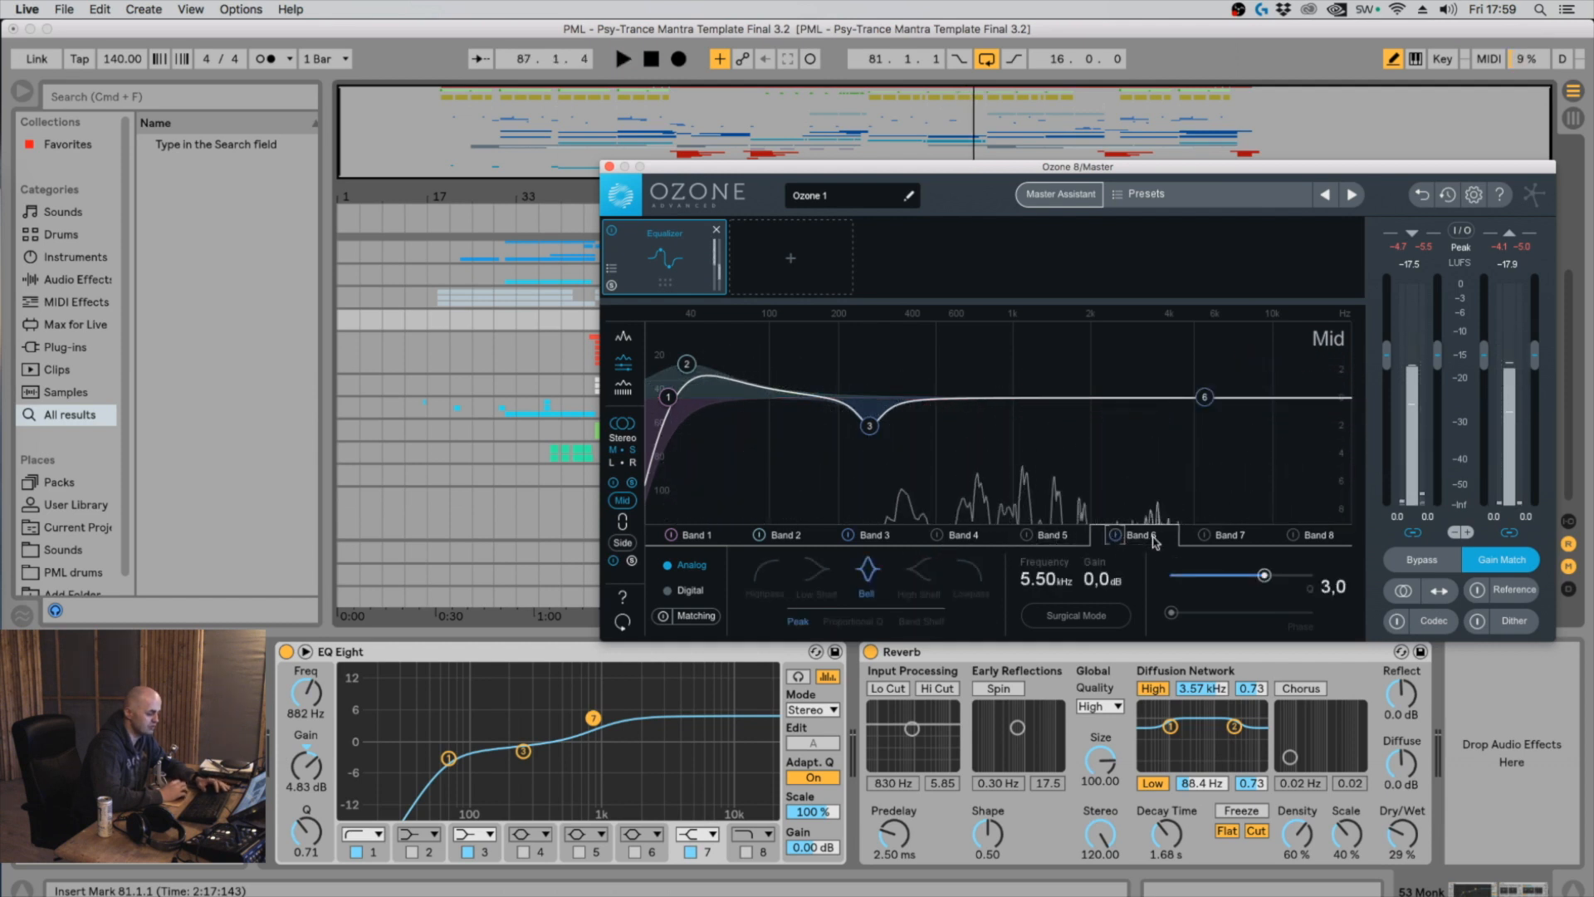
pyautogui.moveTo(1200, 399); pyautogui.dragTo(1036, 376)
pyautogui.press('space')
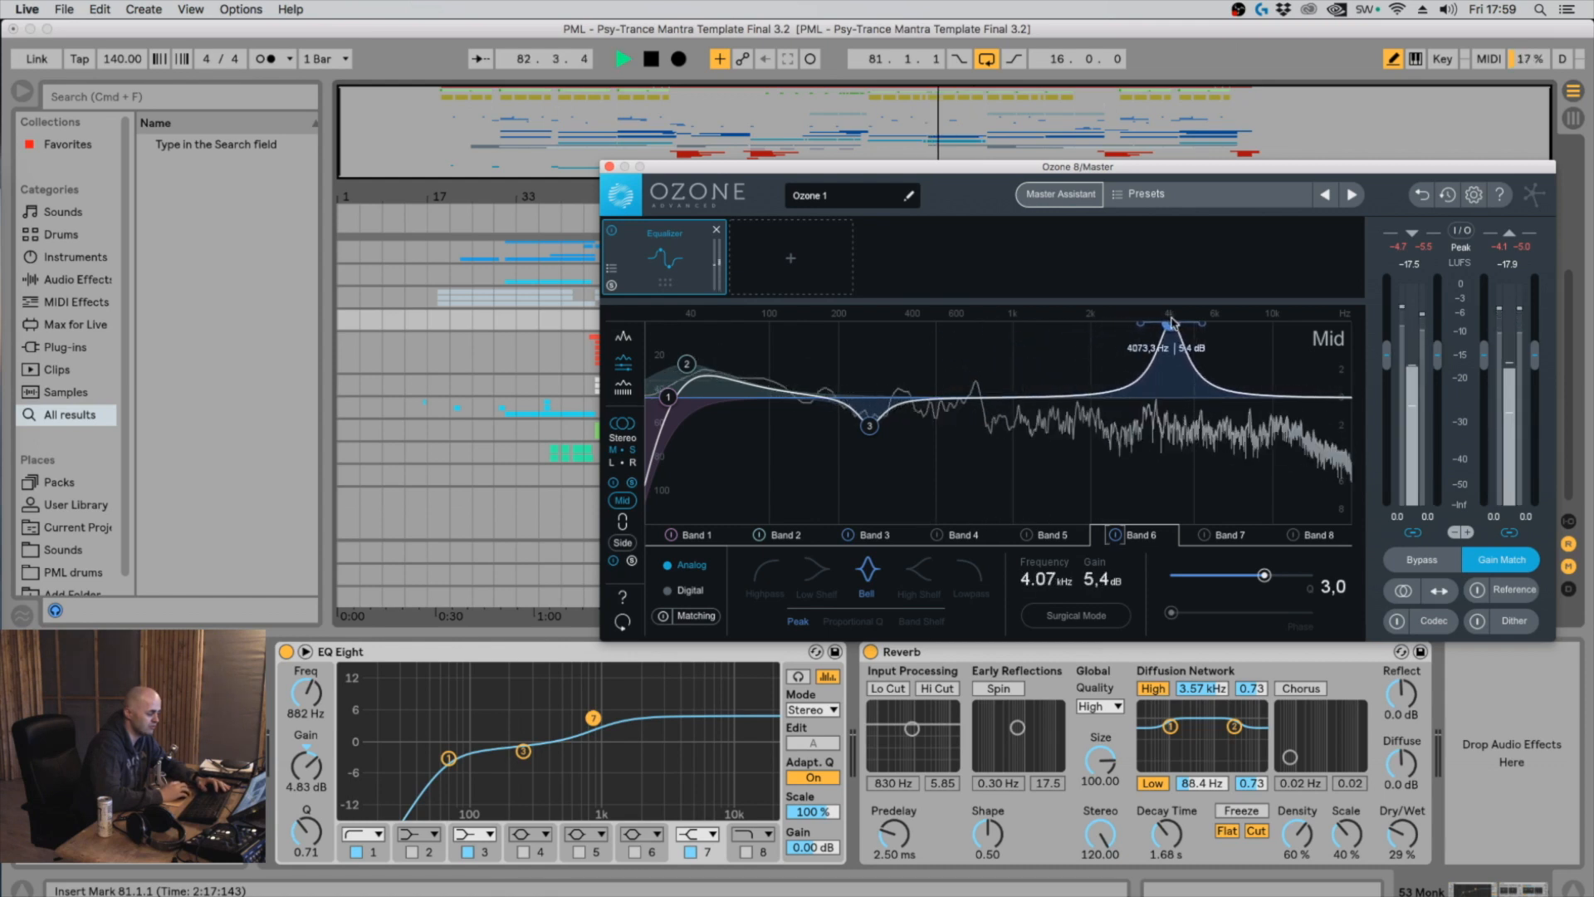
pyautogui.moveTo(1177, 321); pyautogui.dragTo(1213, 319)
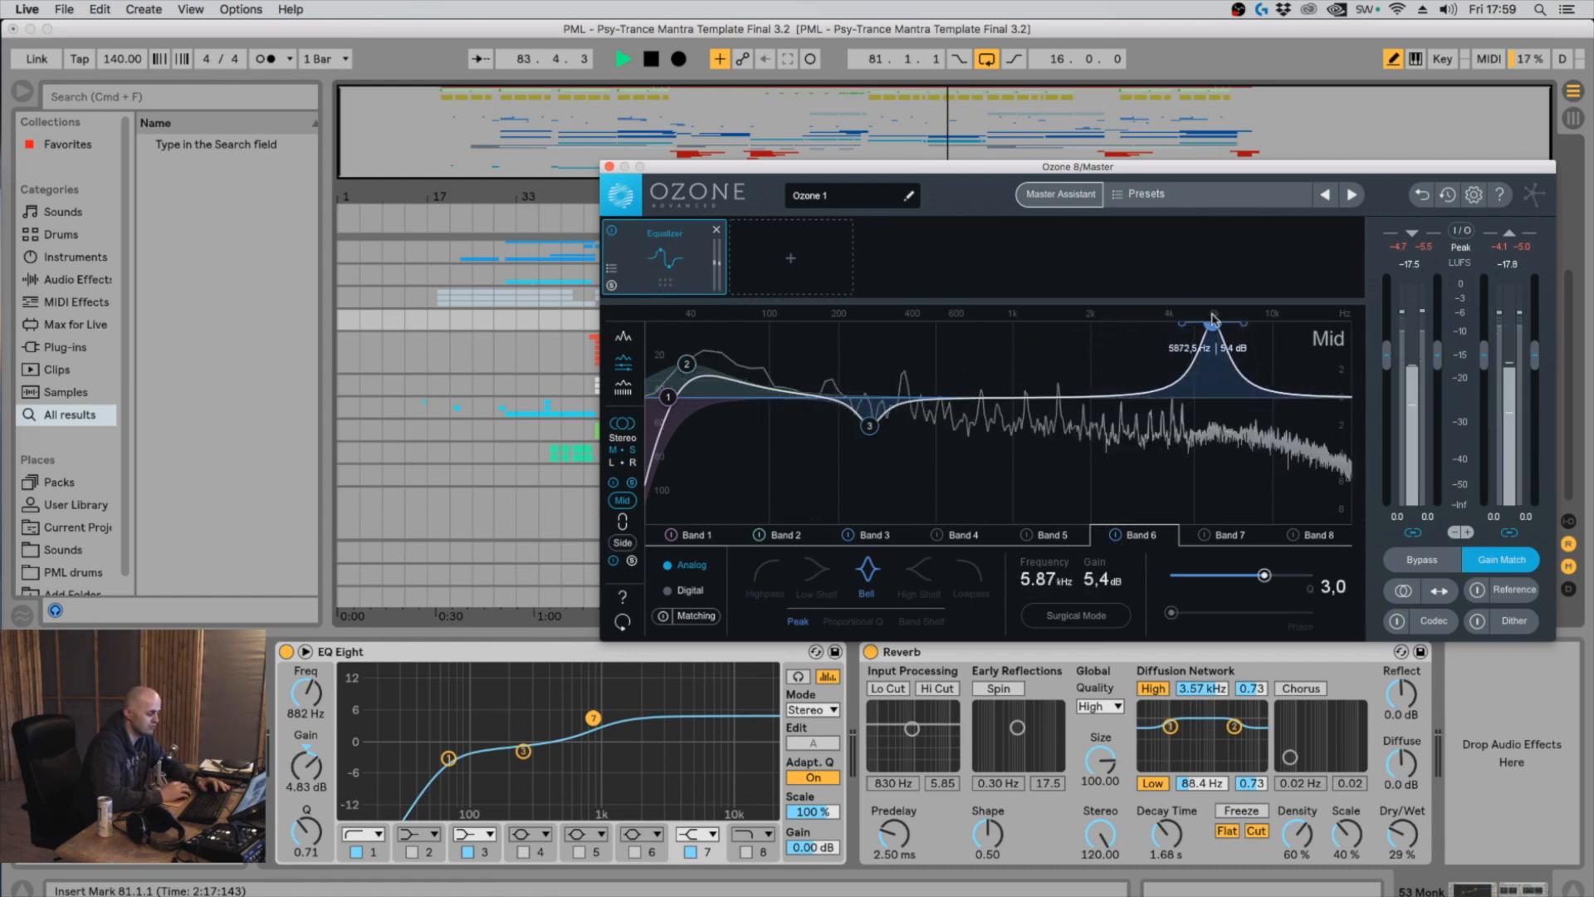
pyautogui.moveTo(1070, 322); pyautogui.dragTo(1179, 314)
pyautogui.moveTo(1156, 382); pyautogui.dragTo(1107, 373)
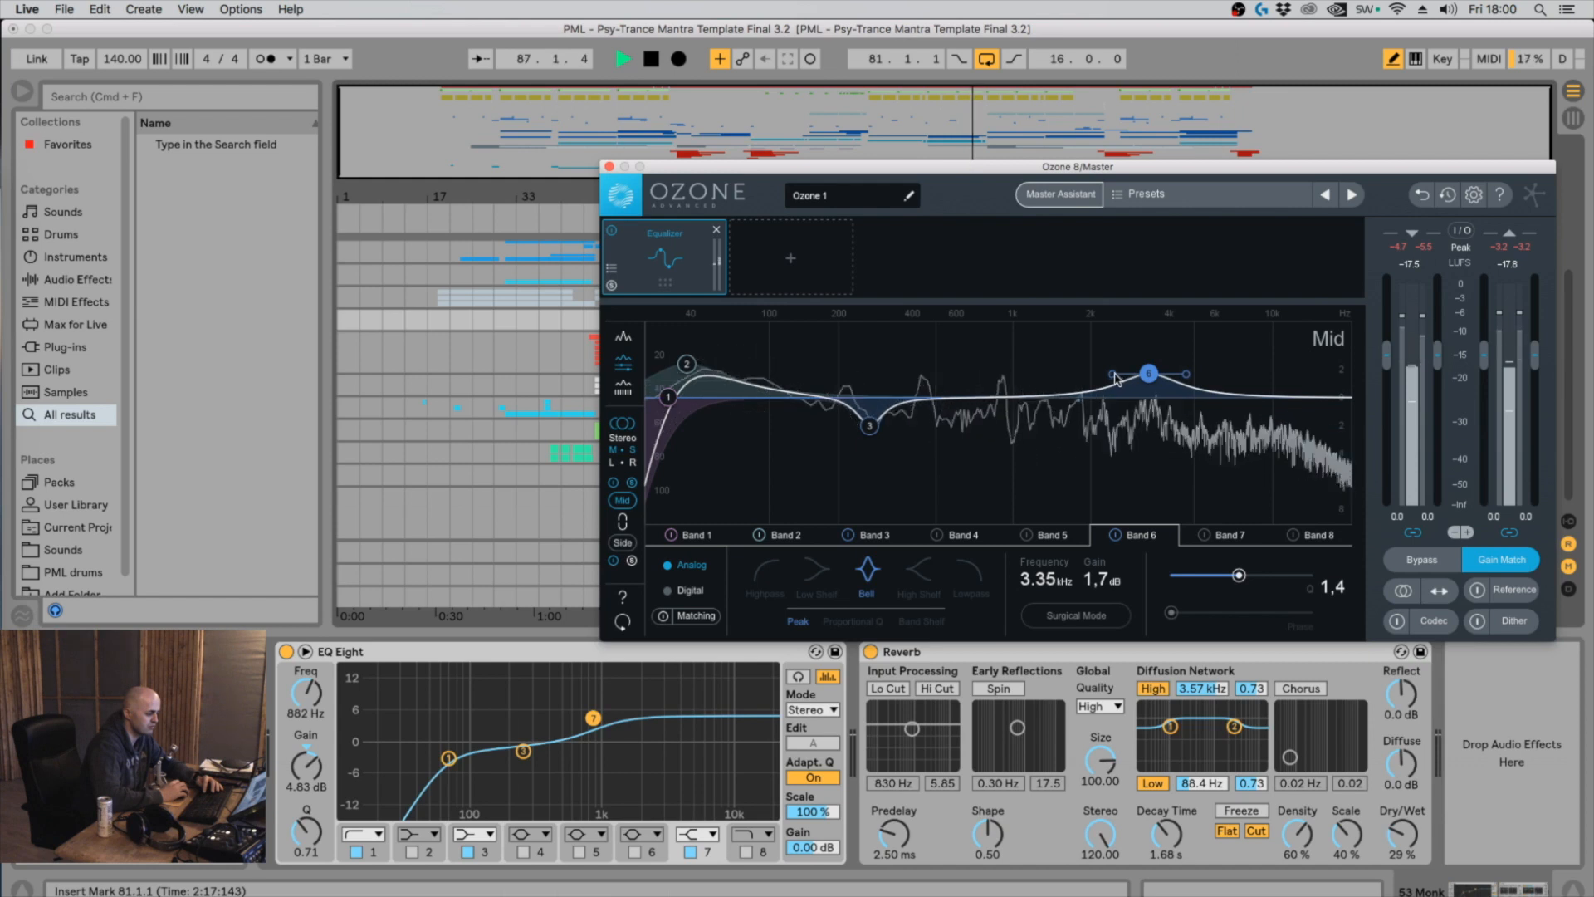
pyautogui.press('space')
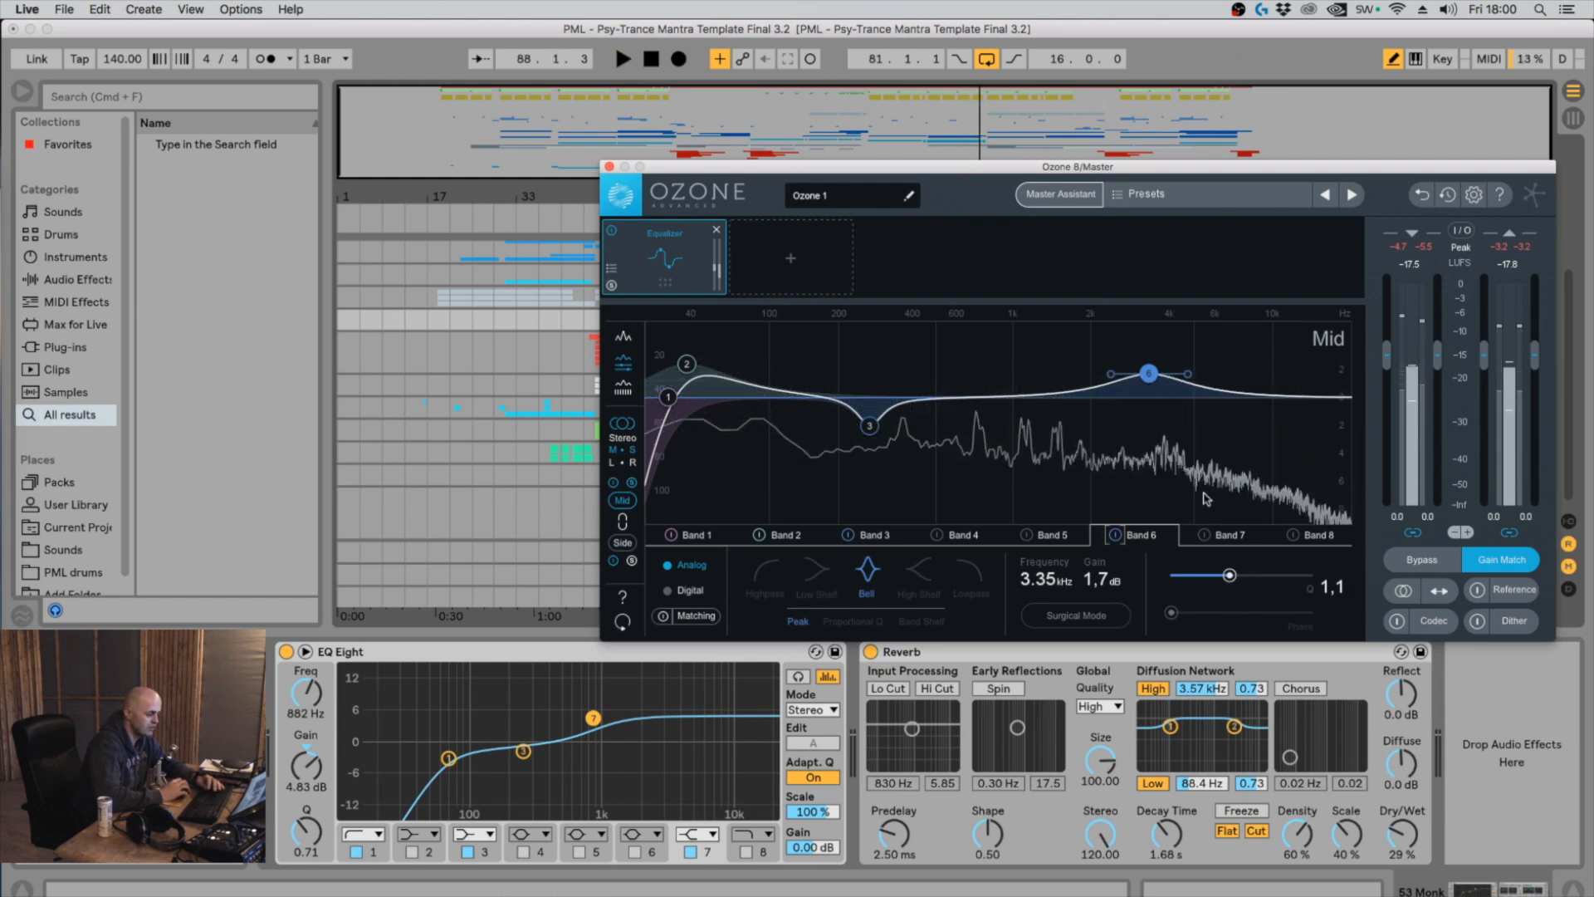
# Add Band 7 as a high shelf of 1.7 dB at 11.7 kHz, and set the Band 6 gain to 1.5 dB during playback
pyautogui.moveTo(1275, 404)
pyautogui.mouseDown()
pyautogui.moveTo(1292, 349)
pyautogui.moveTo(1256, 369)
pyautogui.moveTo(1290, 379)
pyautogui.mouseUp()
pyautogui.press('space')
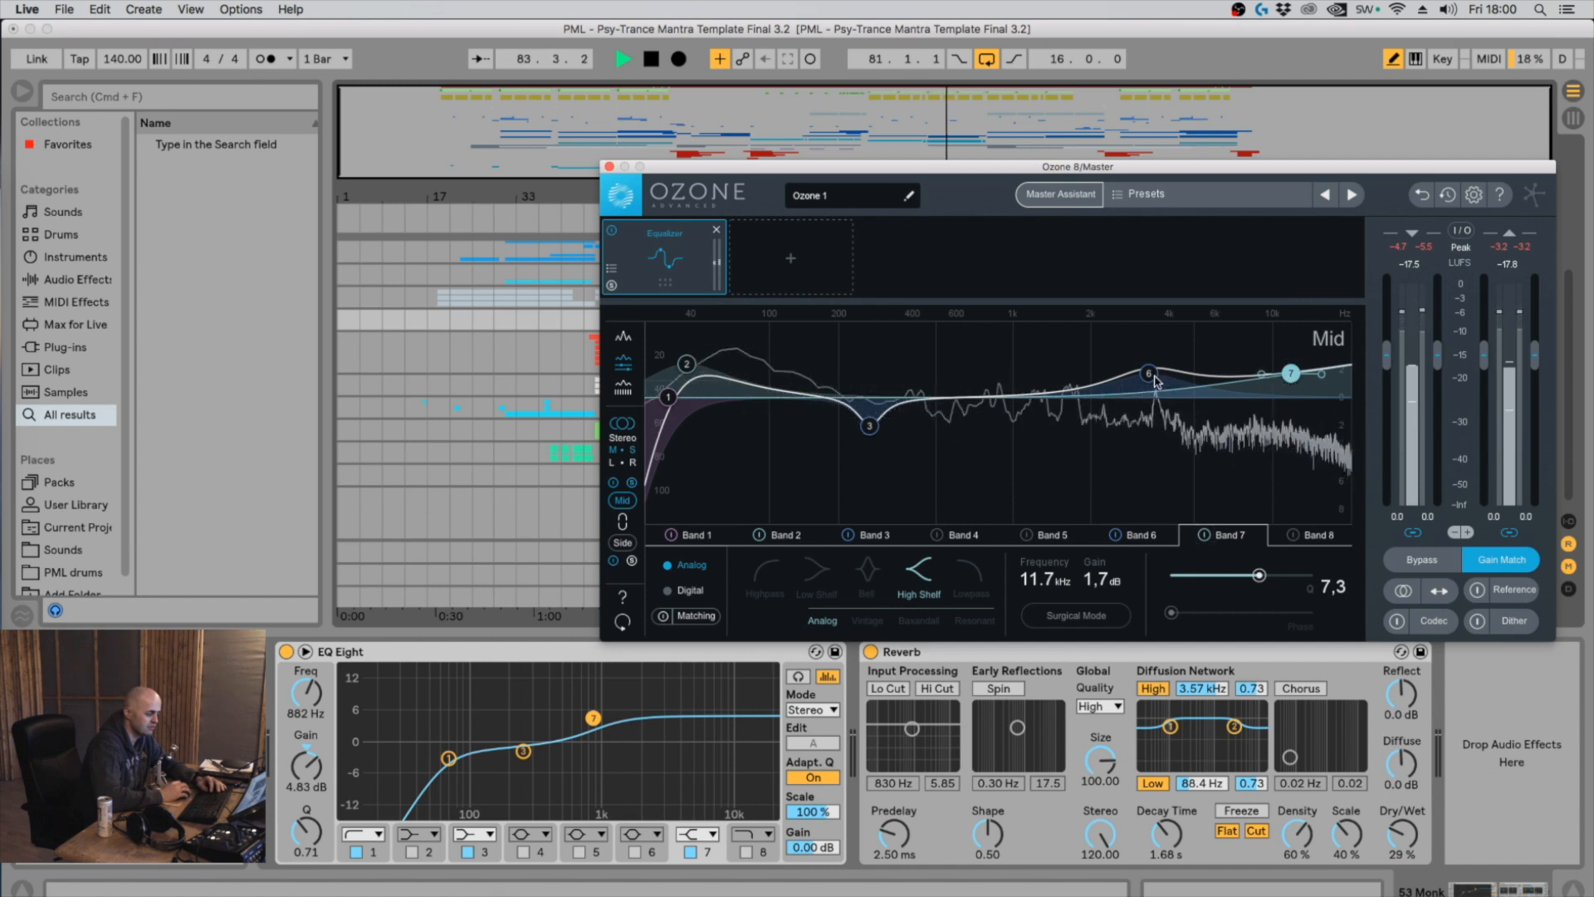
pyautogui.moveTo(1148, 373)
pyautogui.mouseDown()
pyautogui.moveTo(1150, 393)
pyautogui.moveTo(1150, 378)
pyautogui.mouseUp()
pyautogui.press('space')
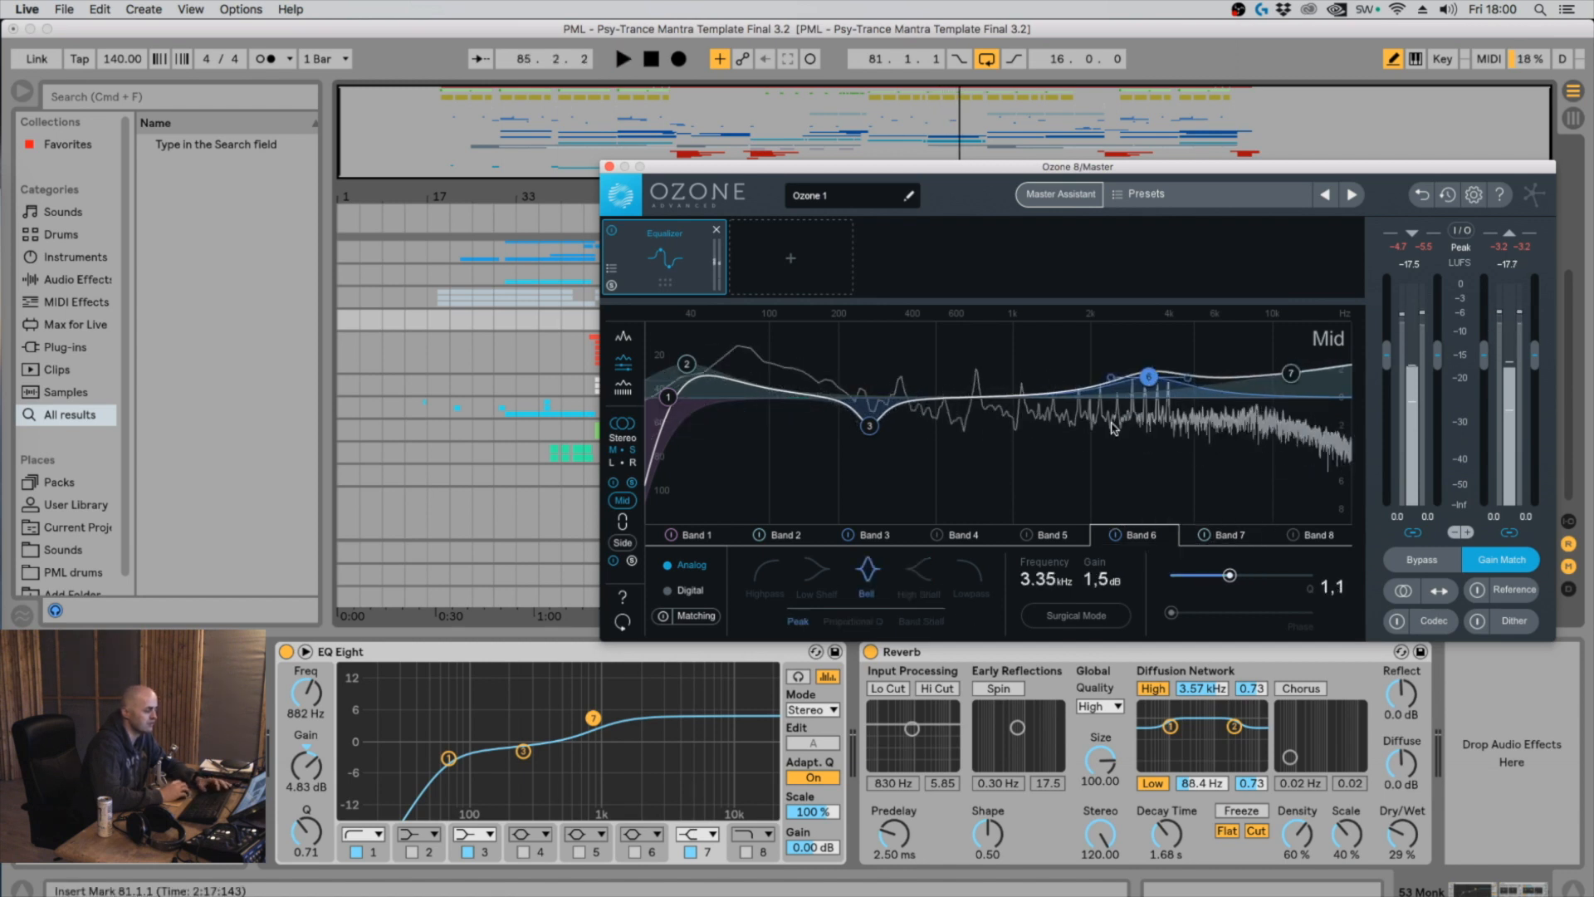
# On the Side channel, disable Band 7 and set Band 1 to a highpass at about 63.2 Hz
pyautogui.click(625, 543)
pyautogui.click(770, 572)
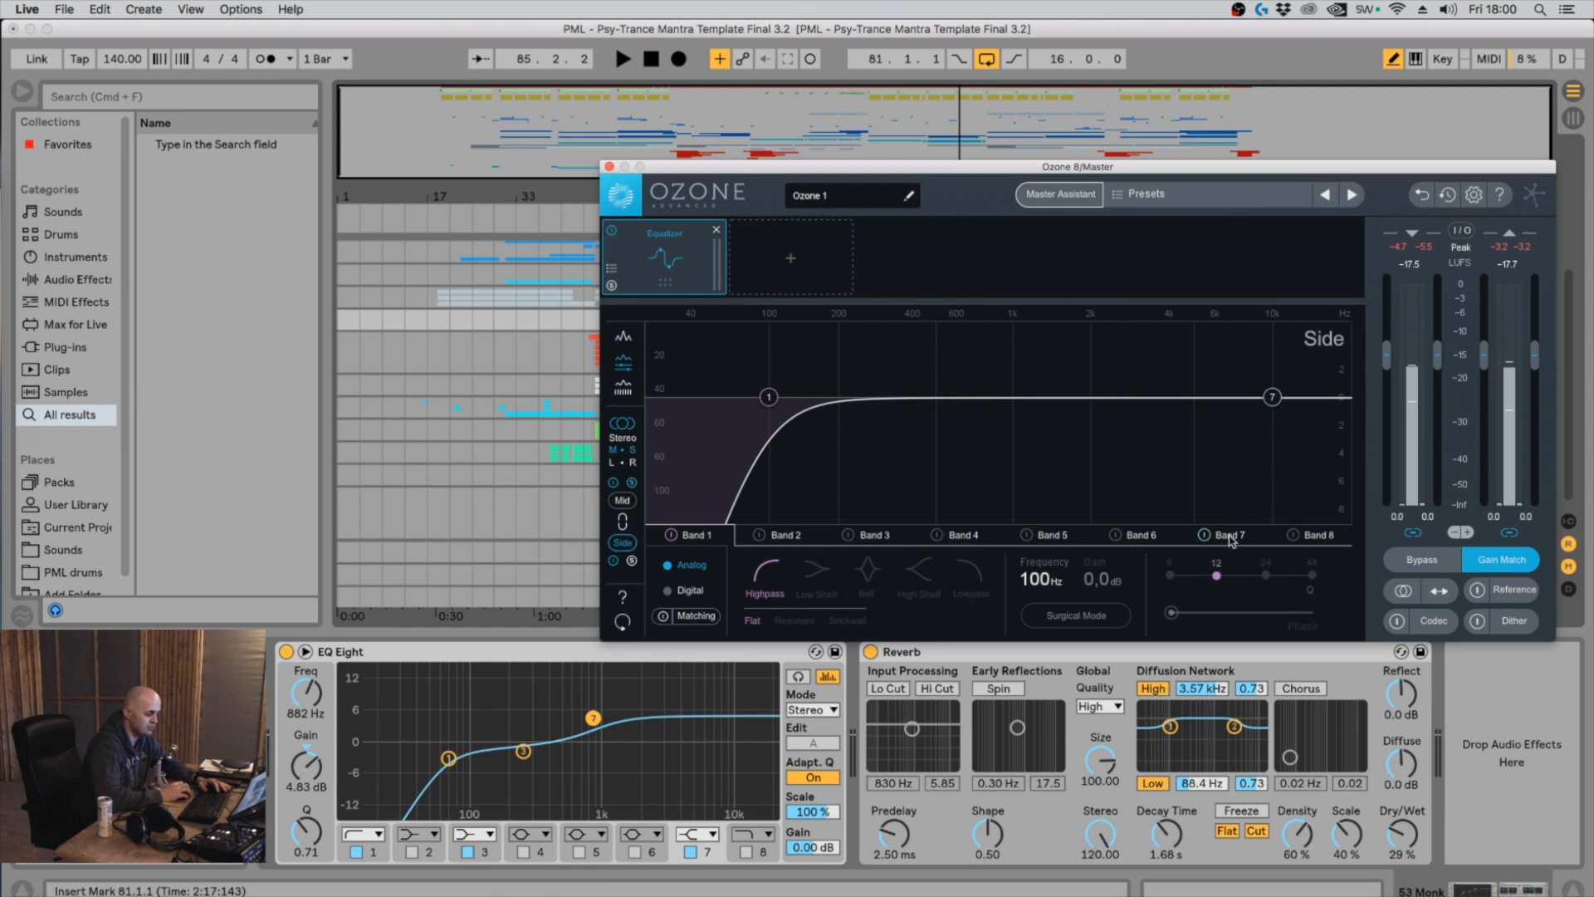
pyautogui.moveTo(771, 398); pyautogui.dragTo(694, 397)
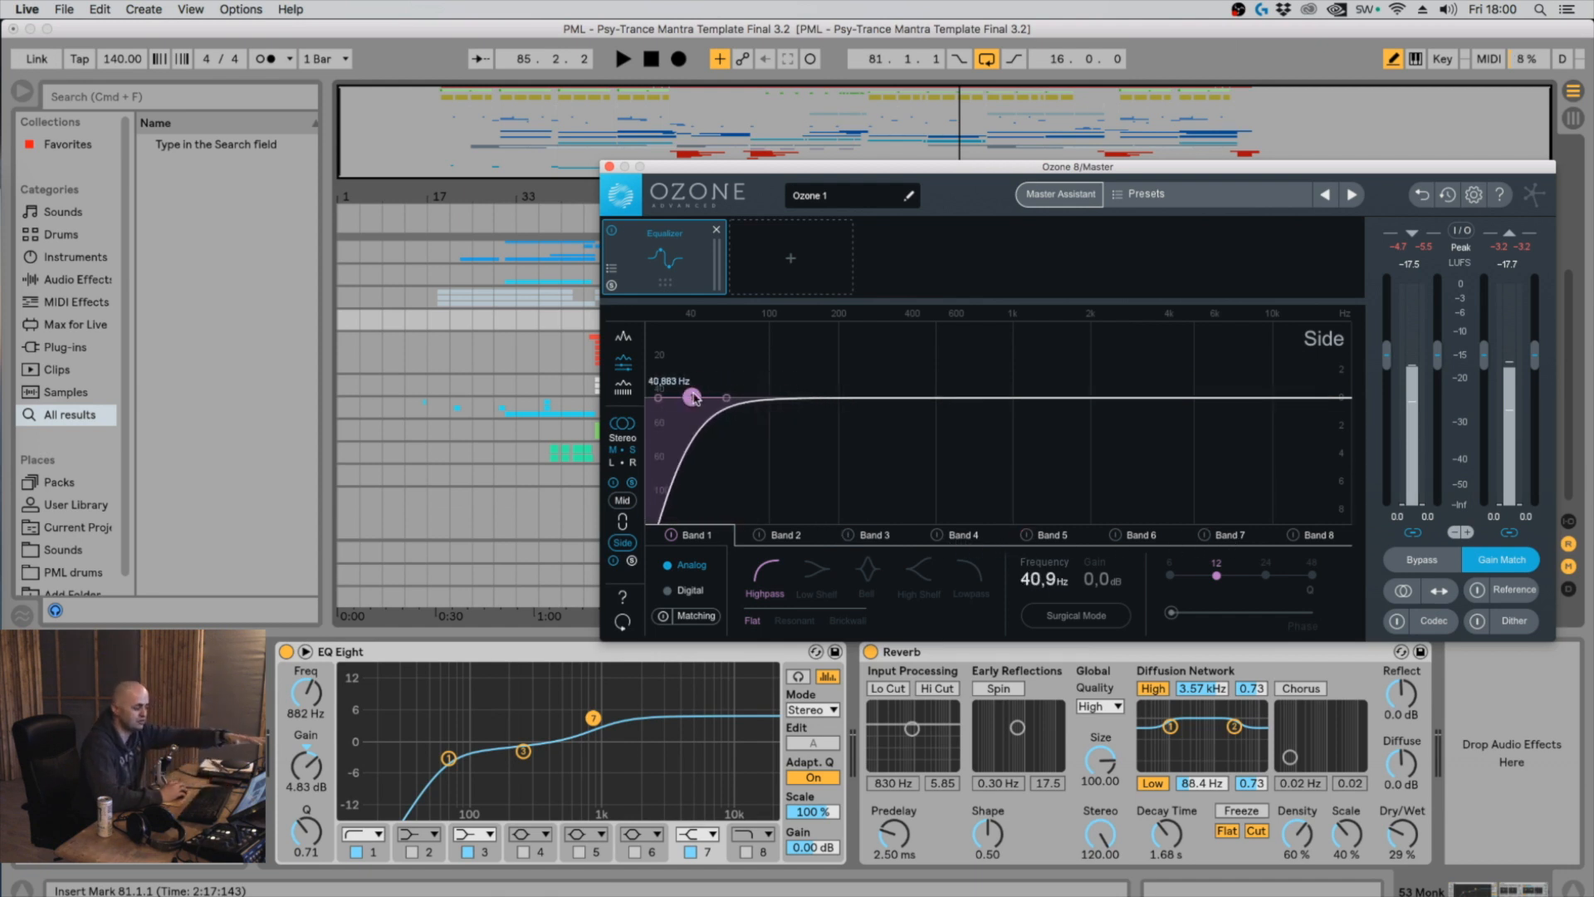
pyautogui.moveTo(1041, 586); pyautogui.dragTo(1029, 518)
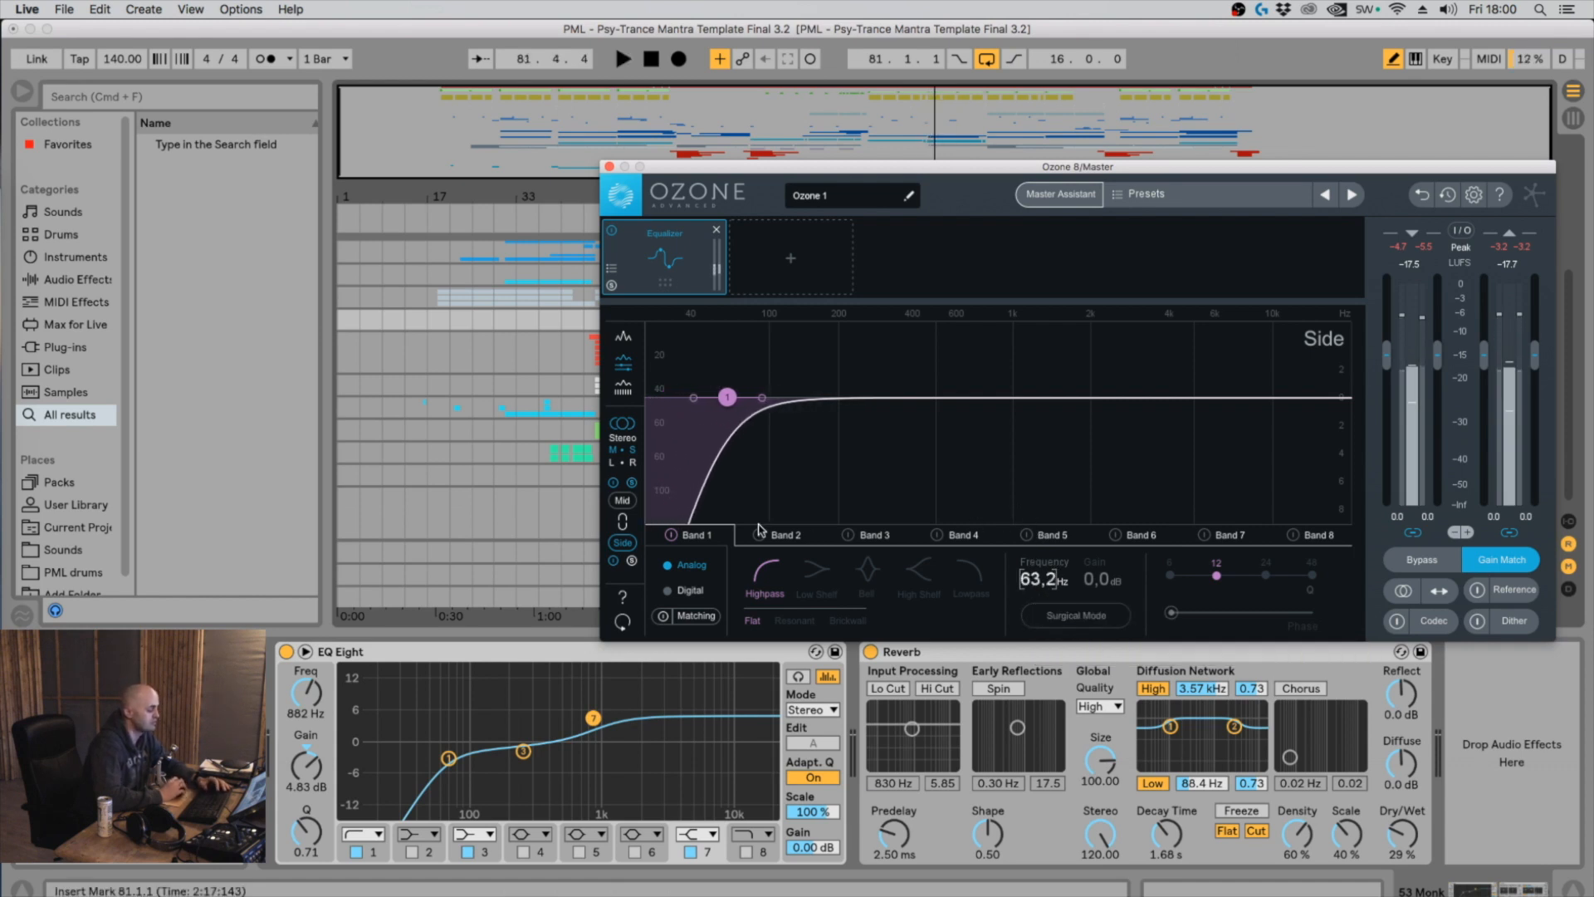
# Solo the Side channel, sweep the Band 1 highpass up to 1.52 kHz during playback, and settle on a 146 Hz cutoff
pyautogui.click(631, 561)
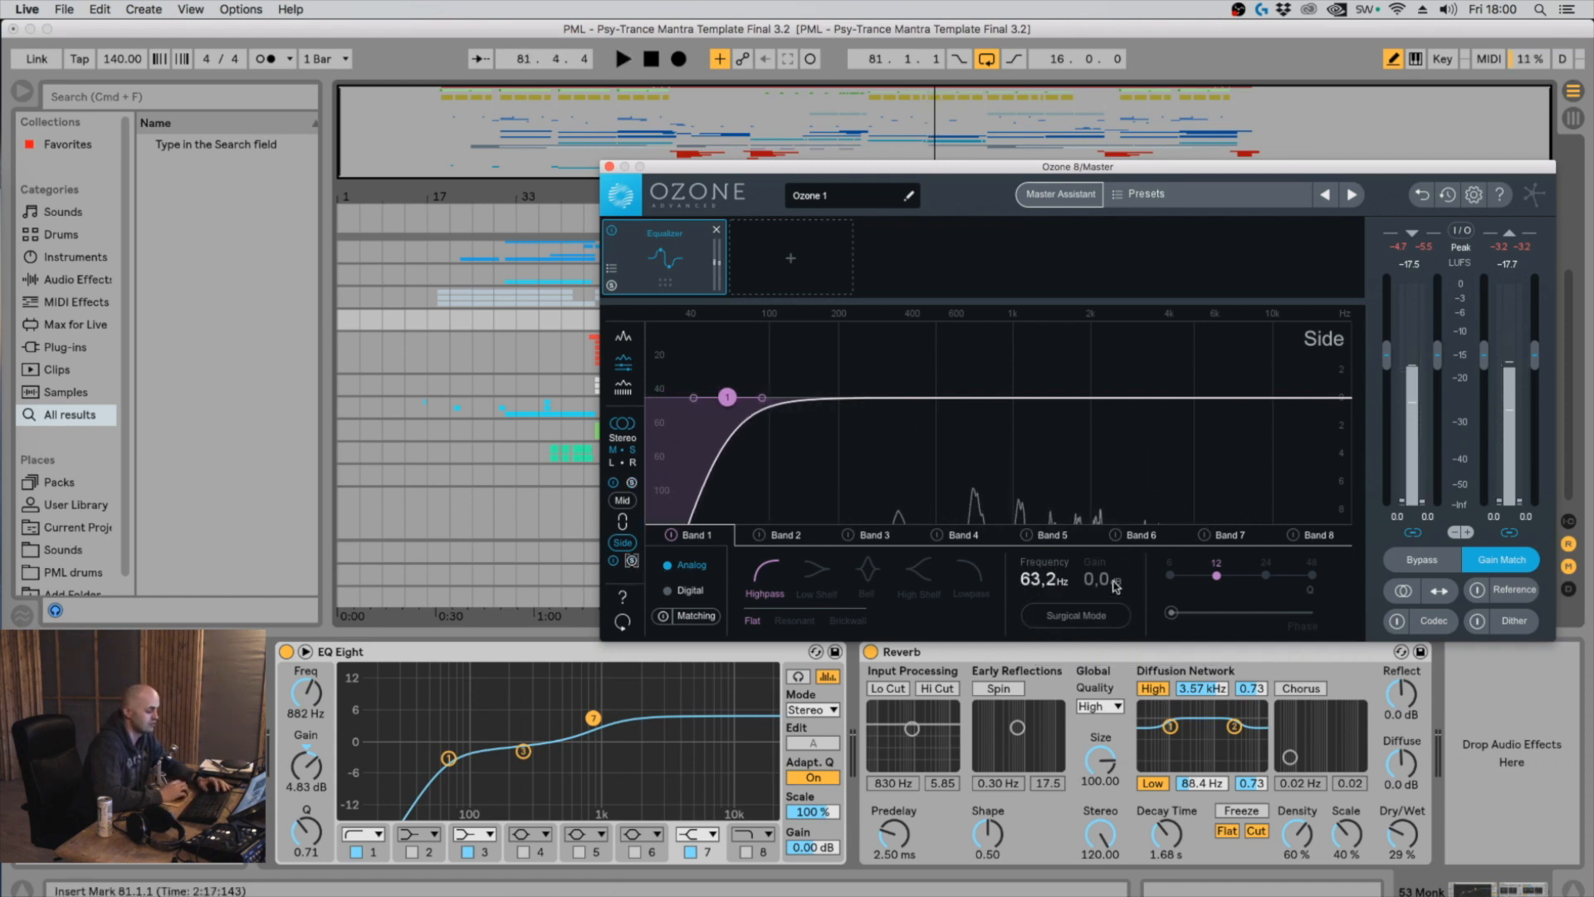
pyautogui.moveTo(1044, 581); pyautogui.dragTo(1027, 494)
pyautogui.press('space')
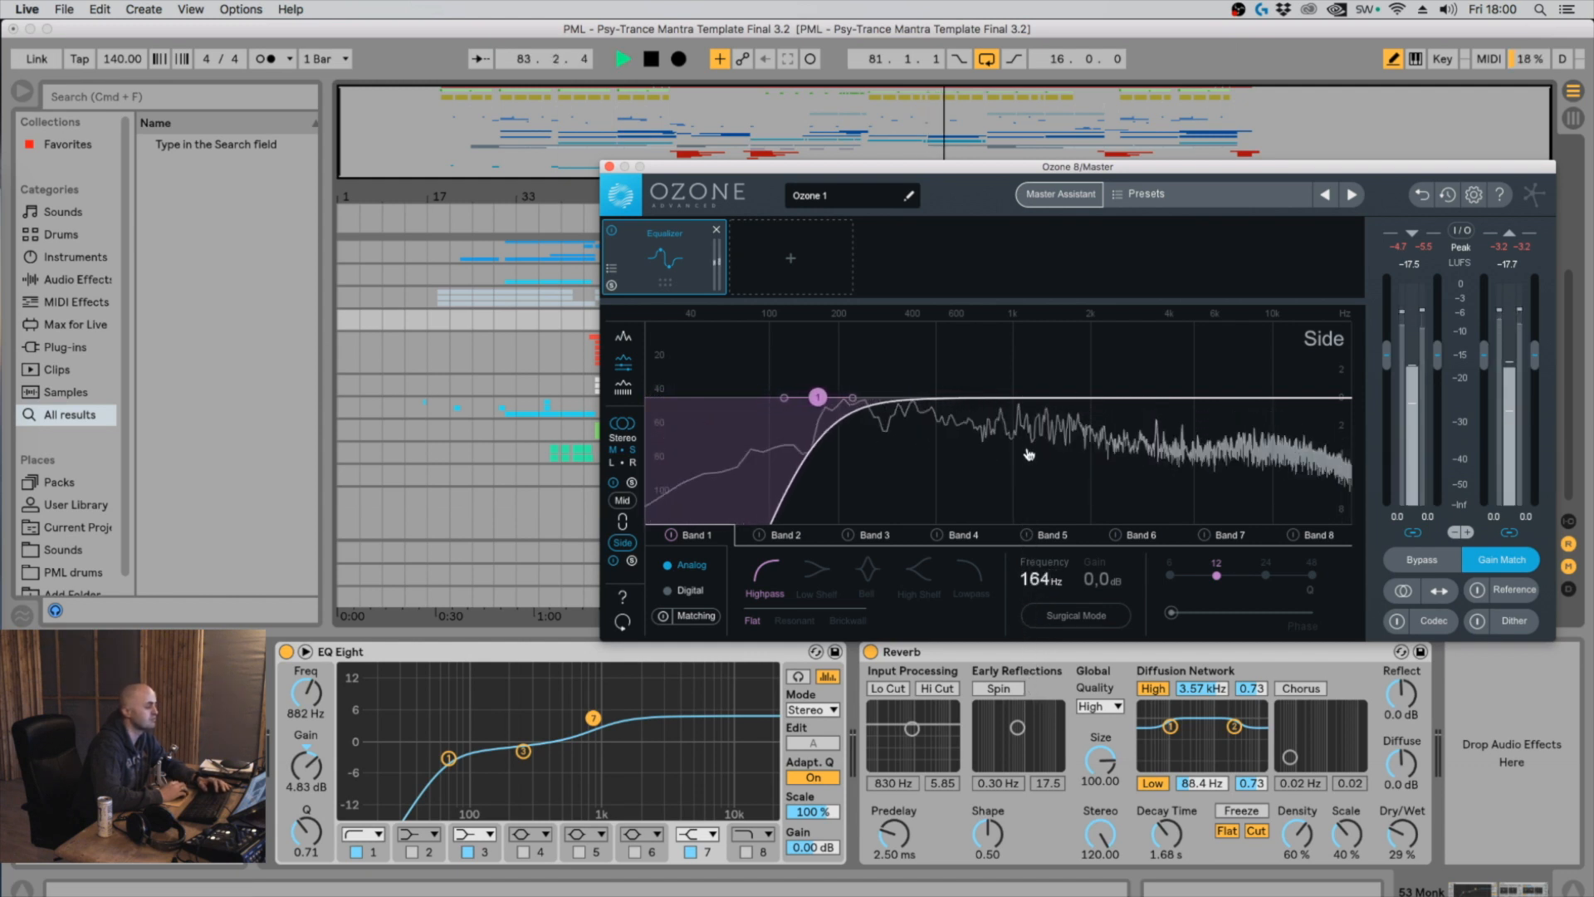
pyautogui.moveTo(1030, 383); pyautogui.dragTo(1014, 197)
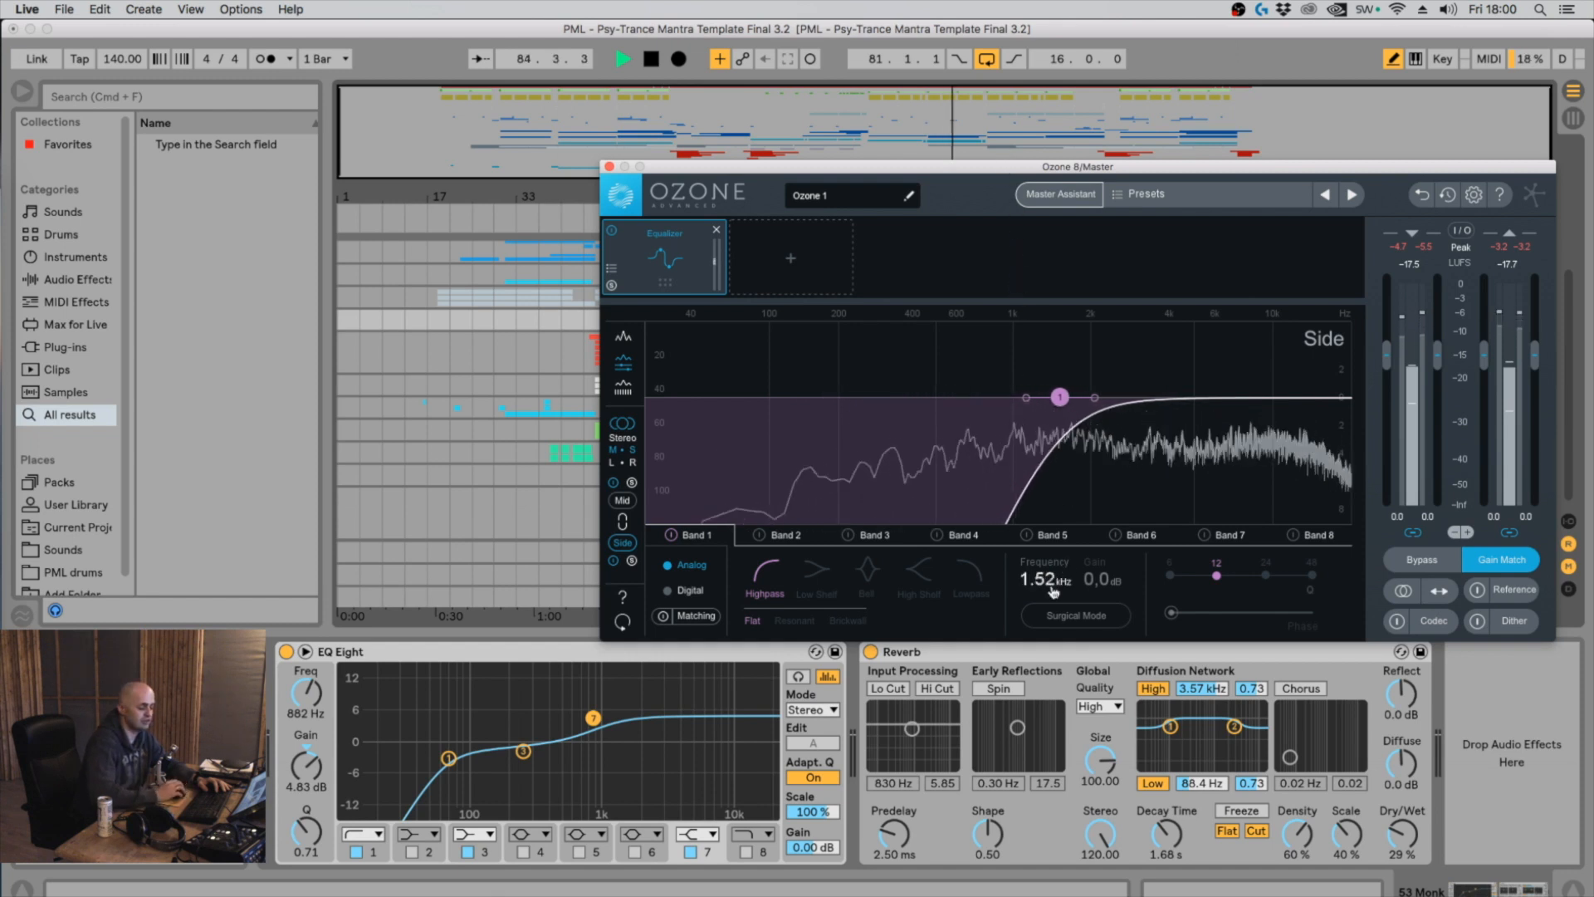
pyautogui.moveTo(1040, 588); pyautogui.dragTo(931, 757)
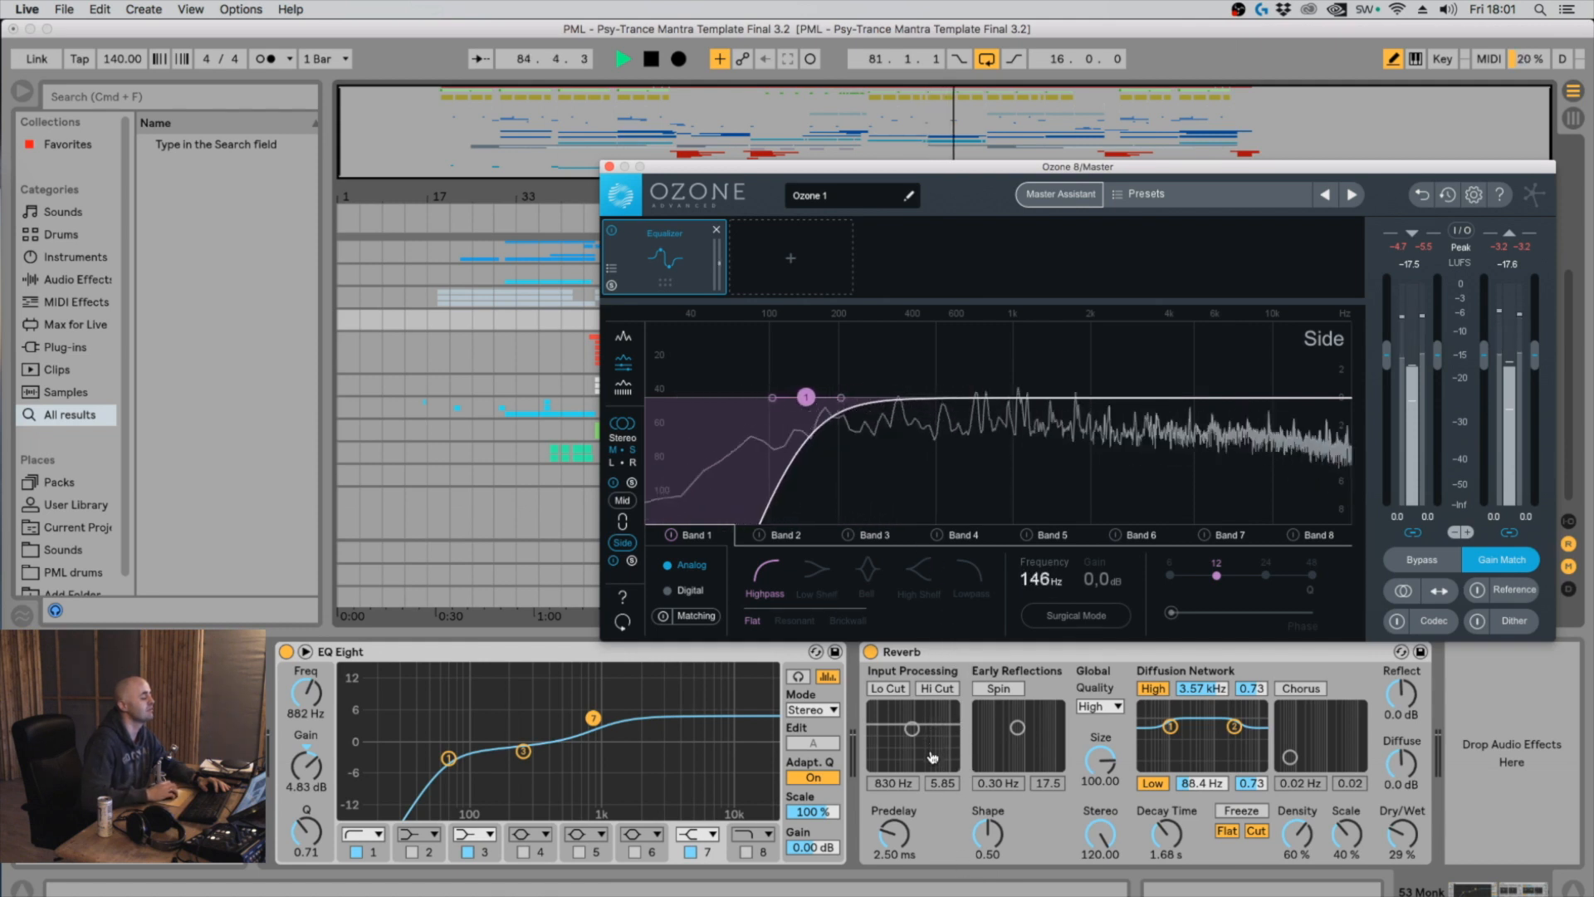
pyautogui.press('space')
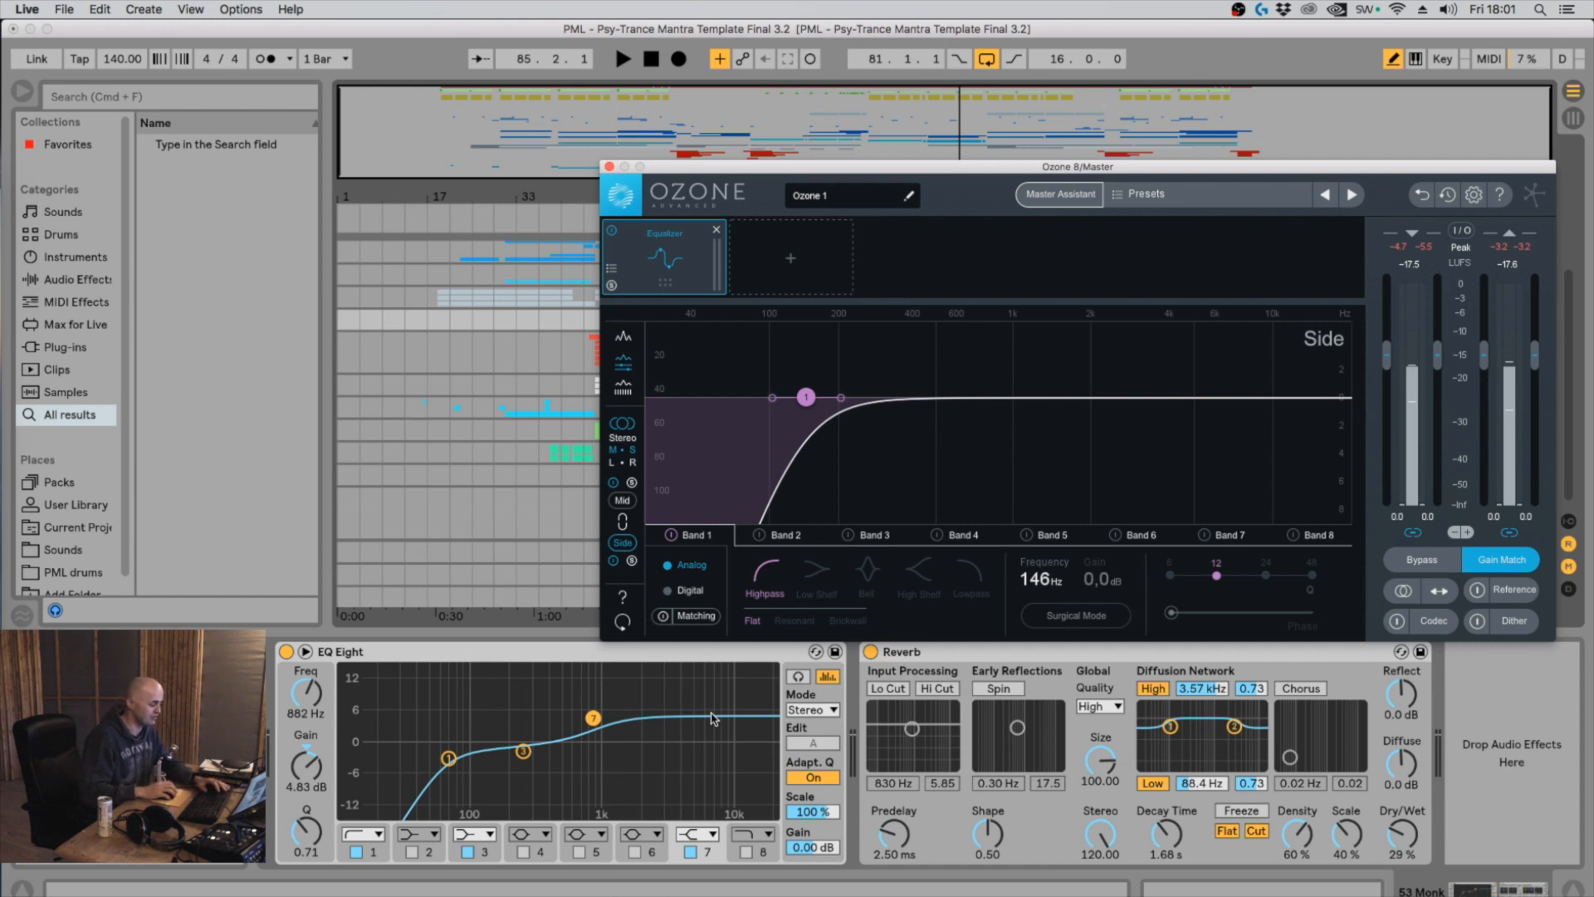
# Audition the Side highpass over the loop and check the Mid equalizer curve against the Side curve
pyautogui.press('space')
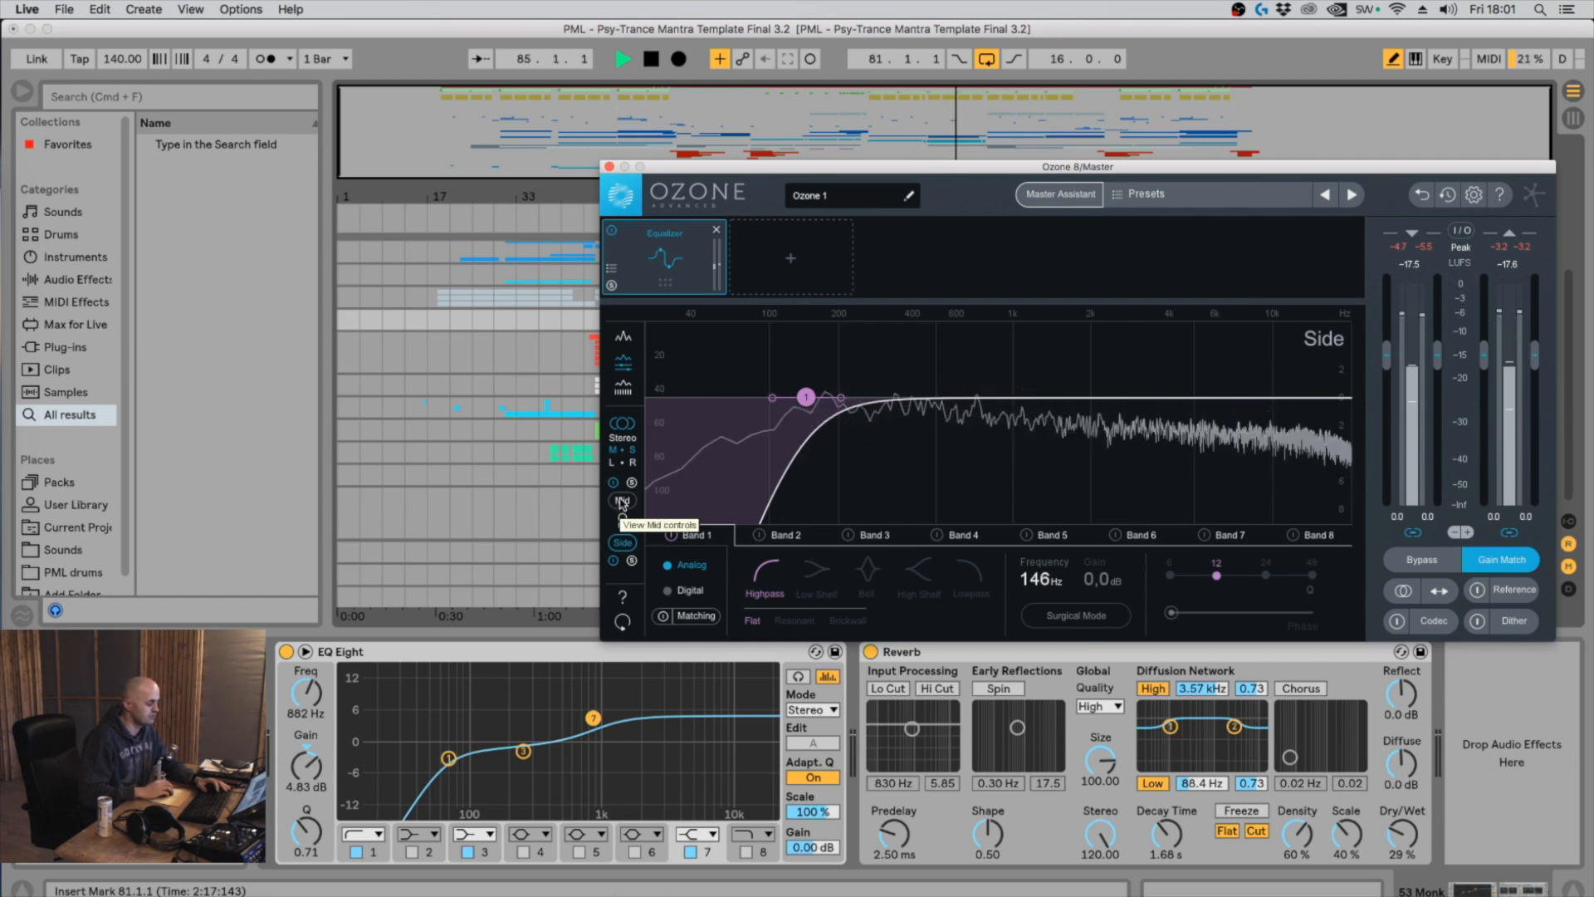
pyautogui.press('space')
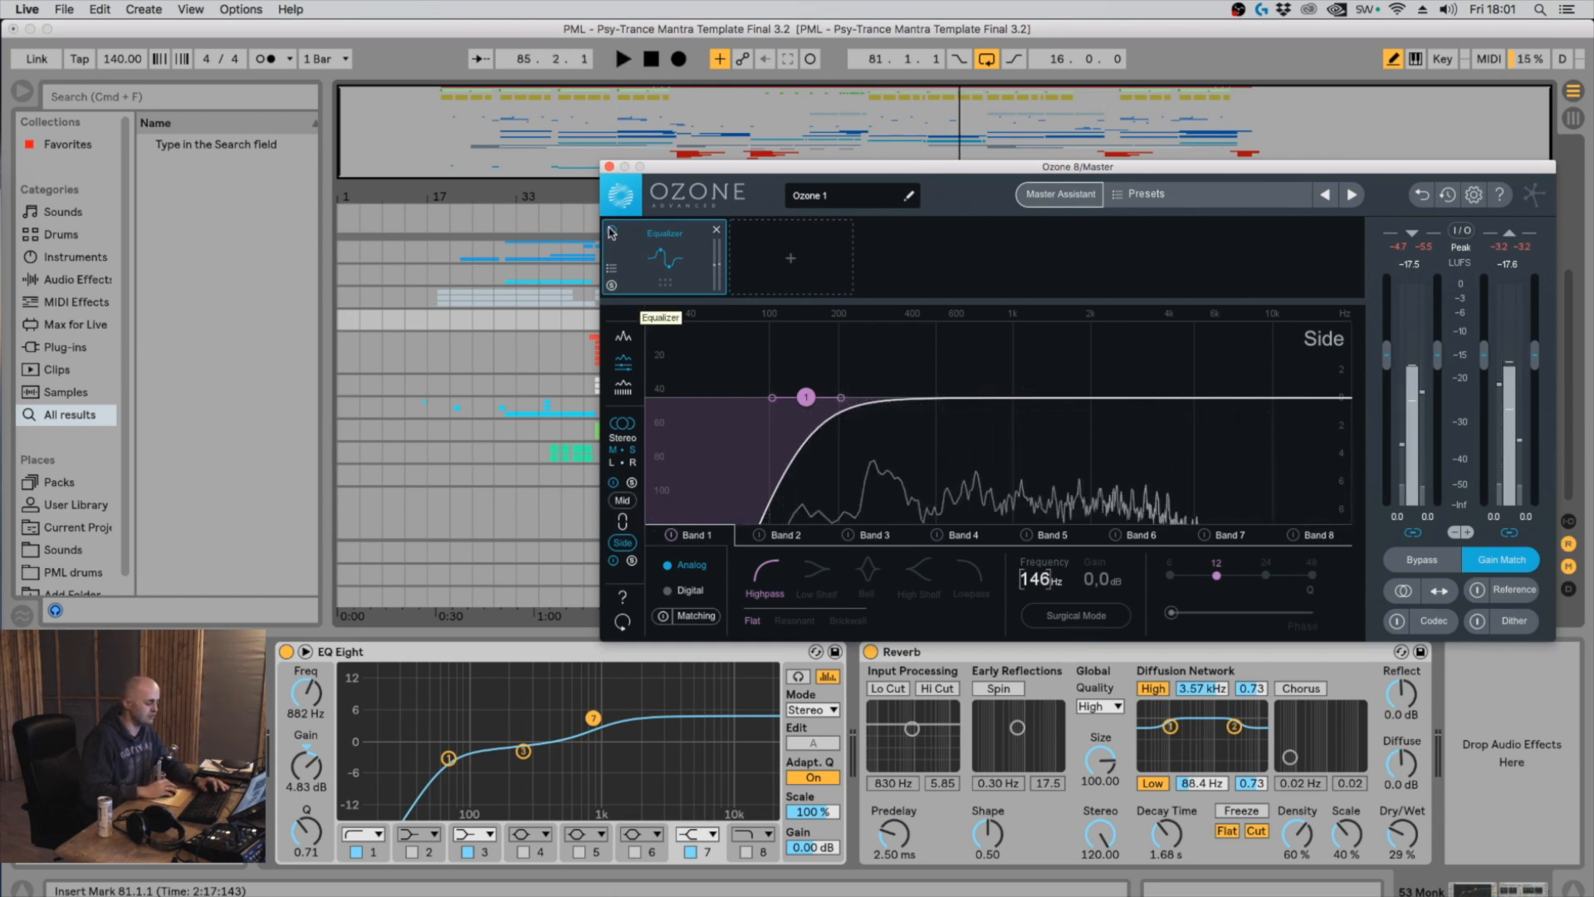
pyautogui.moveTo(981, 368); pyautogui.dragTo(1314, 555)
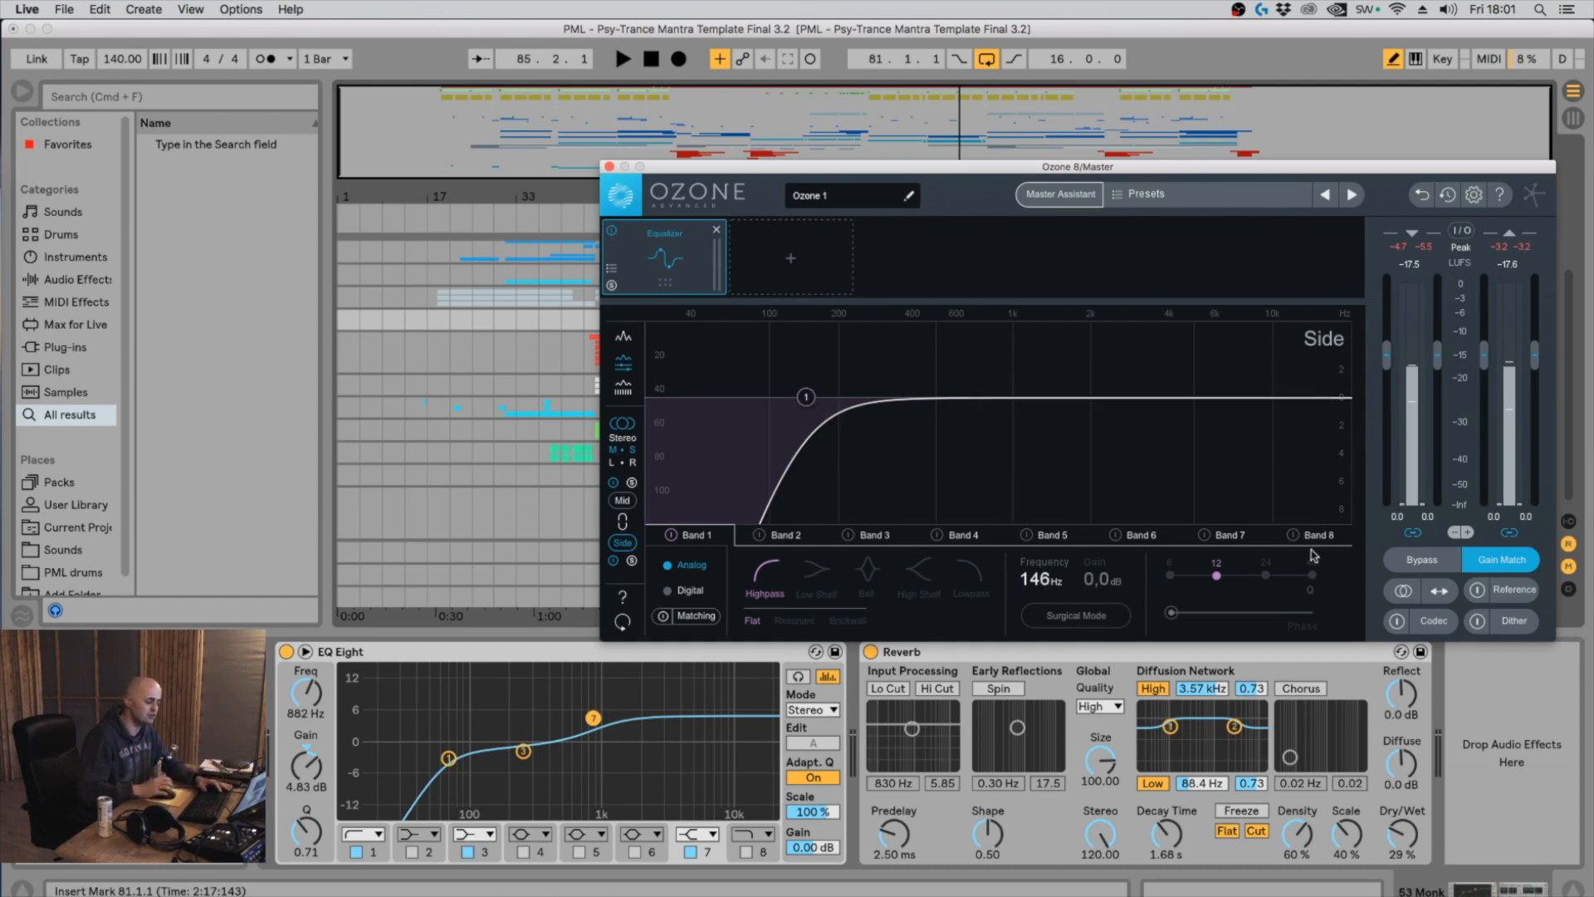
pyautogui.press('space')
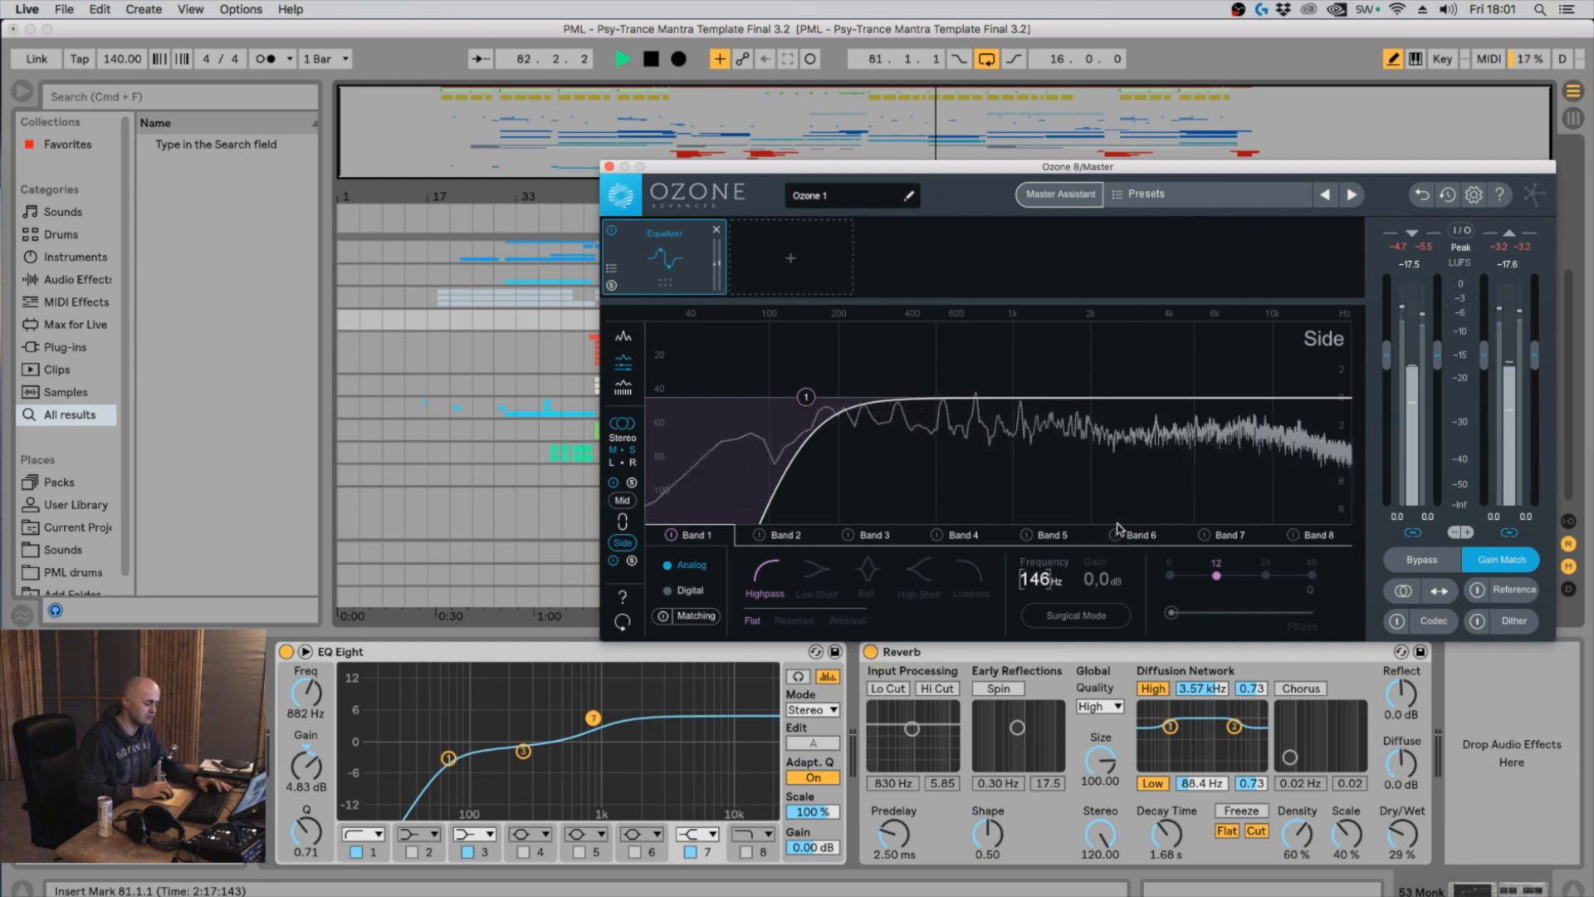
pyautogui.moveTo(1091, 460); pyautogui.dragTo(1069, 314)
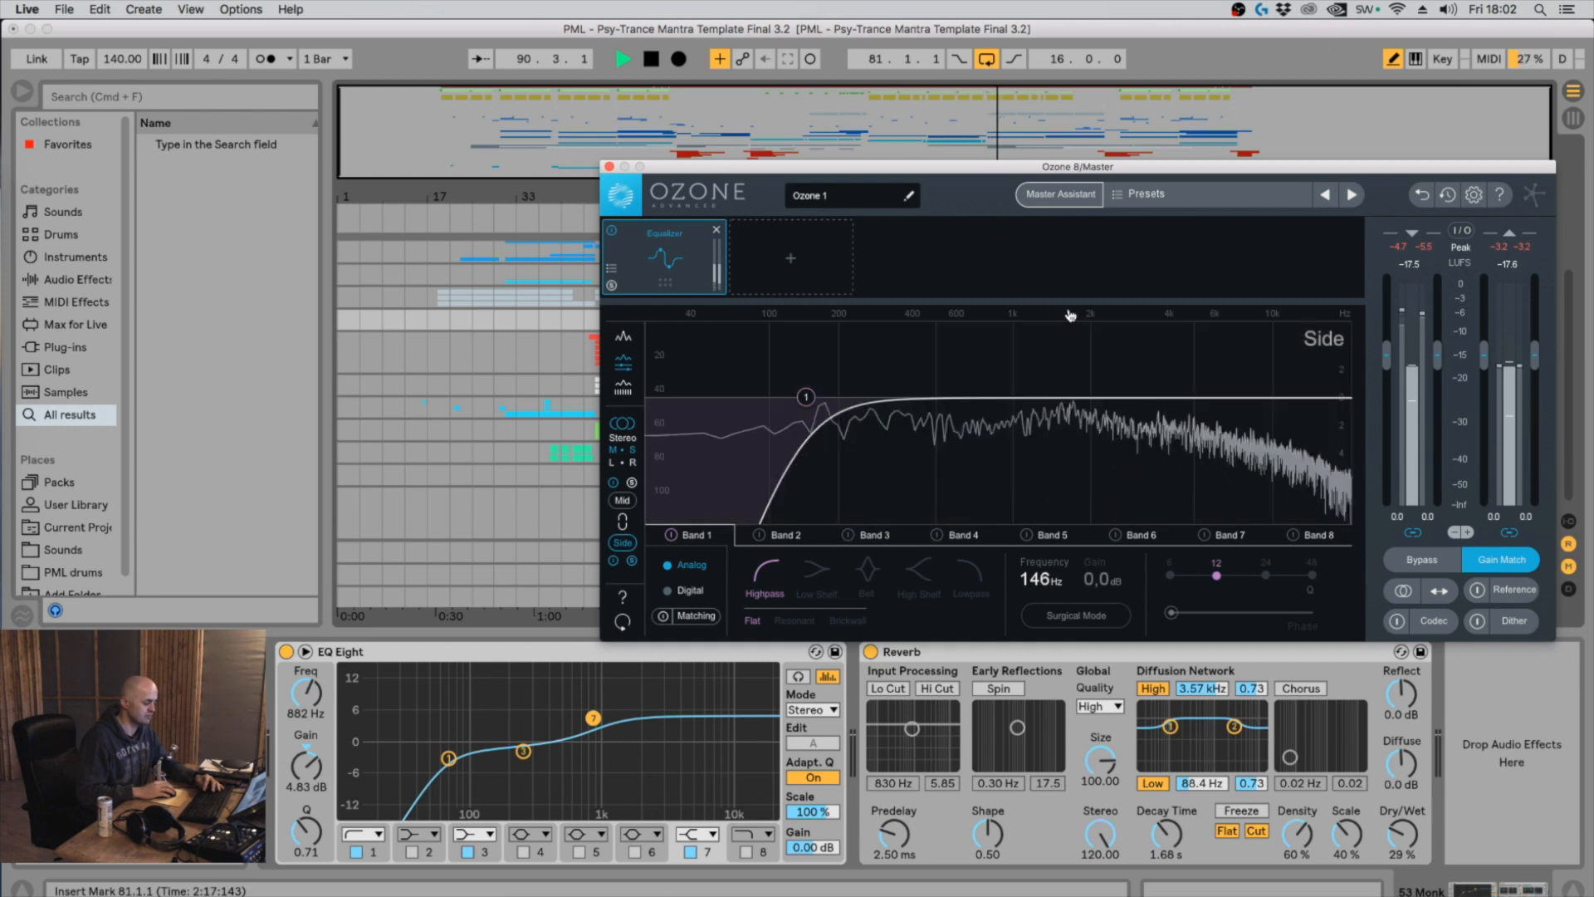
pyautogui.press('space')
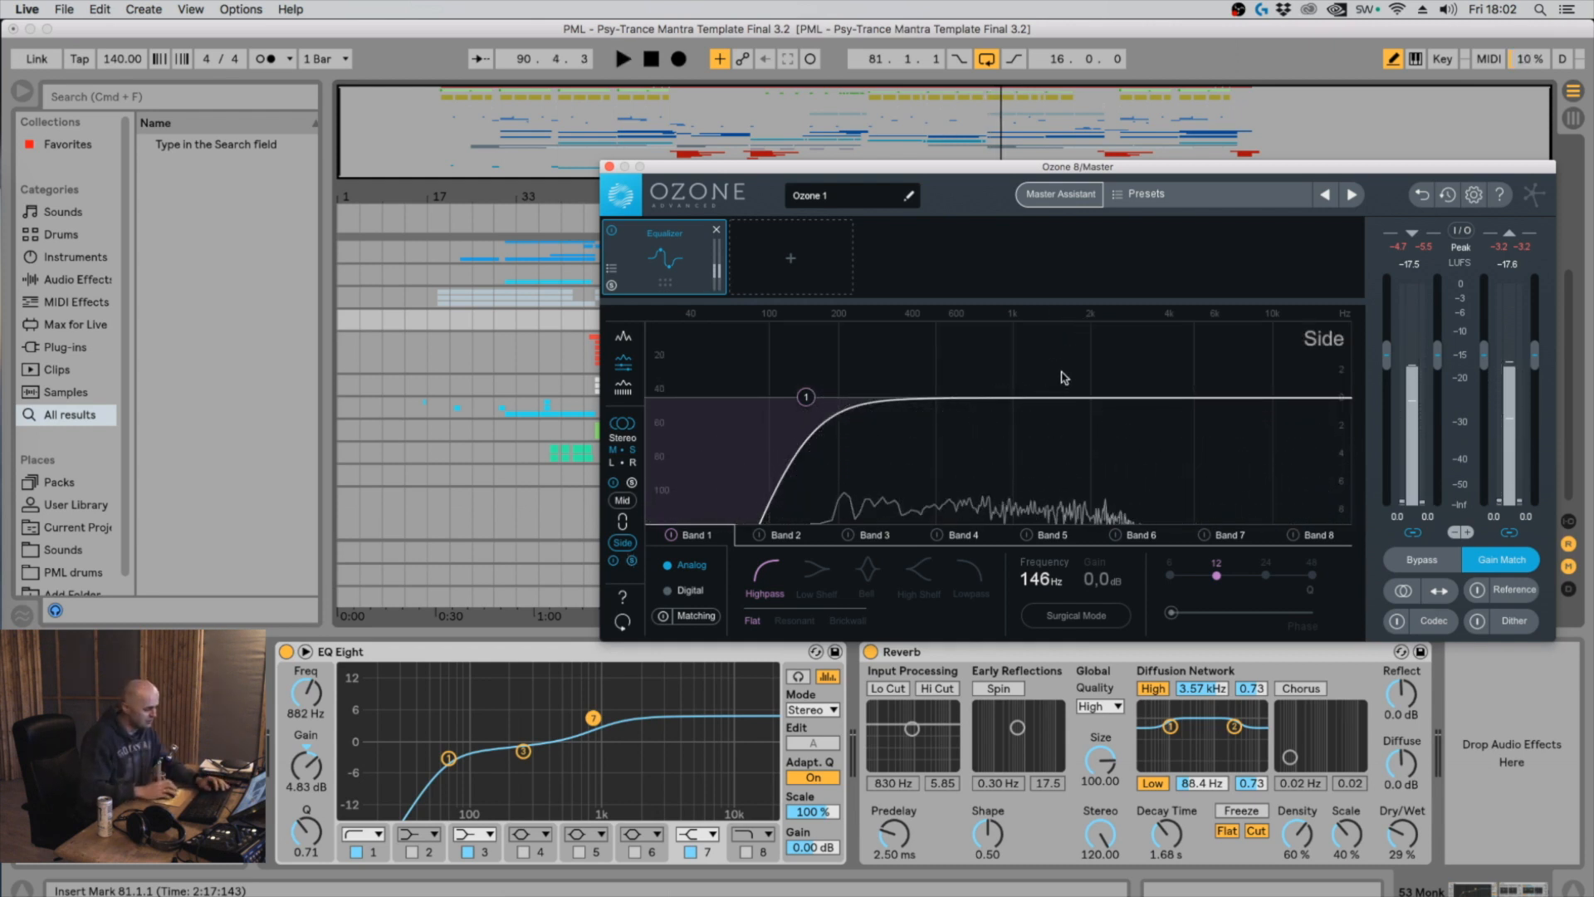
pyautogui.click(621, 500)
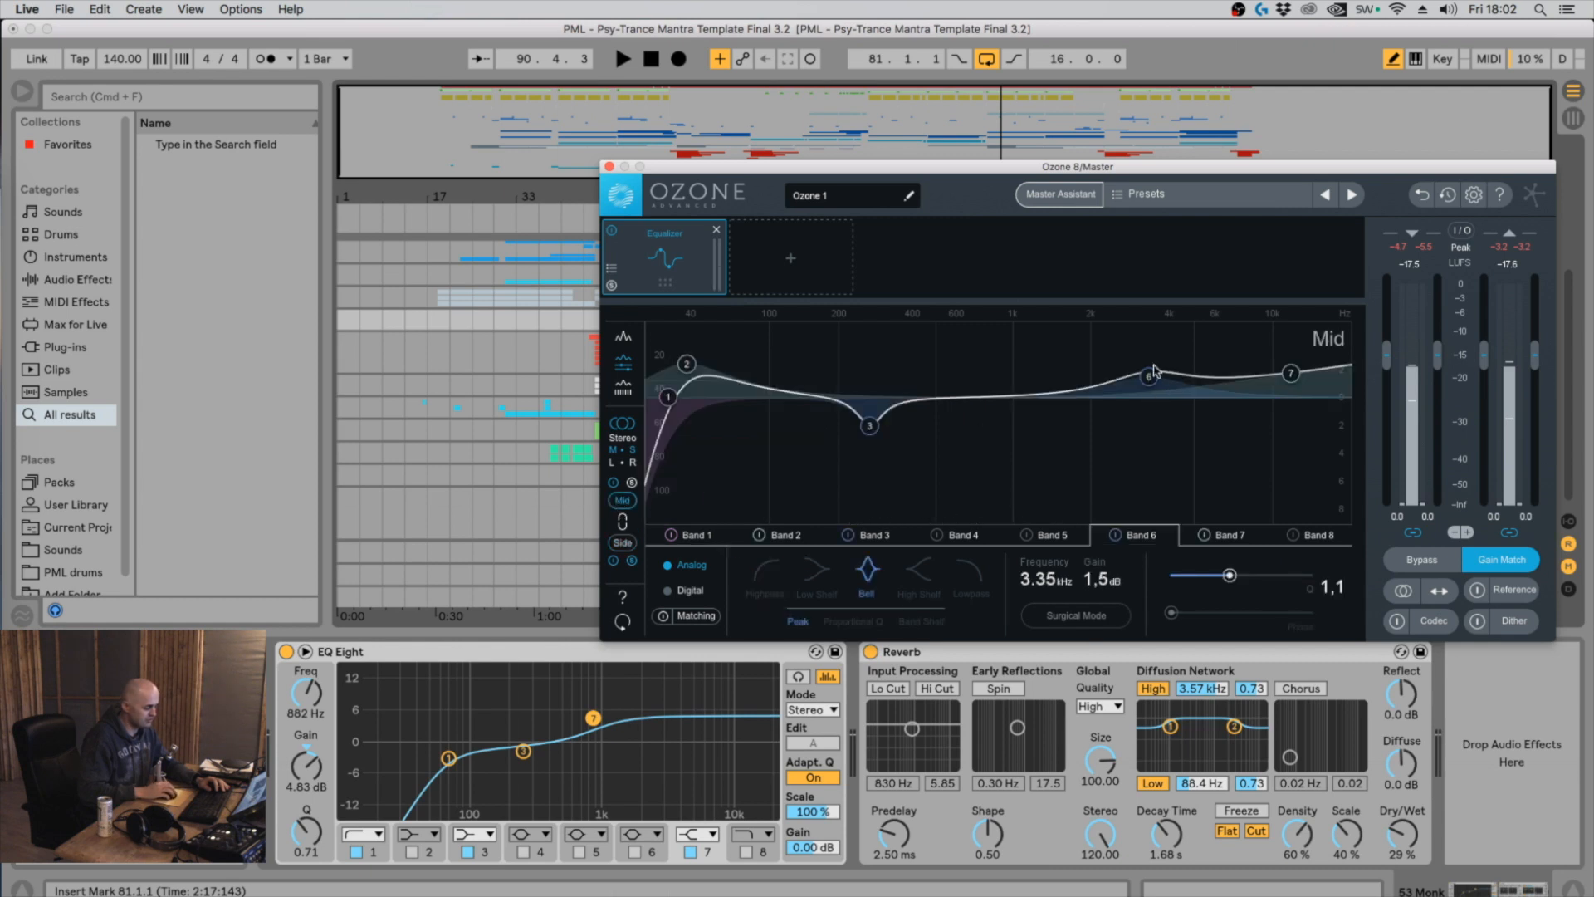
pyautogui.moveTo(1117, 347); pyautogui.dragTo(1306, 450)
pyautogui.click(622, 542)
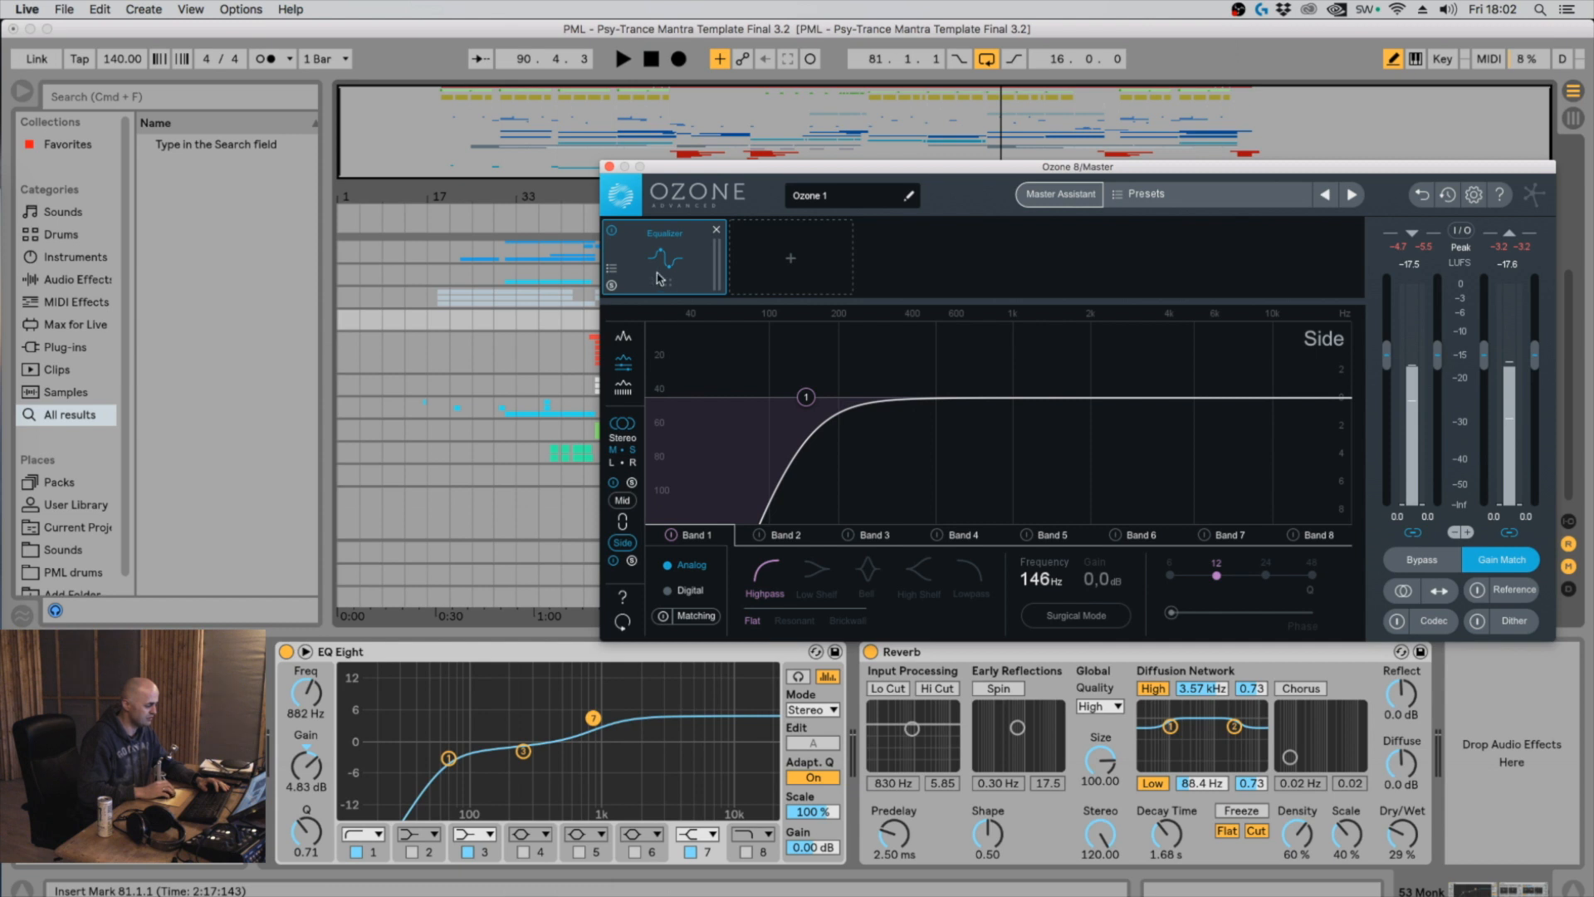
# Play the loop and toggle the Equalizer module's bypass to compare the processed and unprocessed mix
pyautogui.press('space')
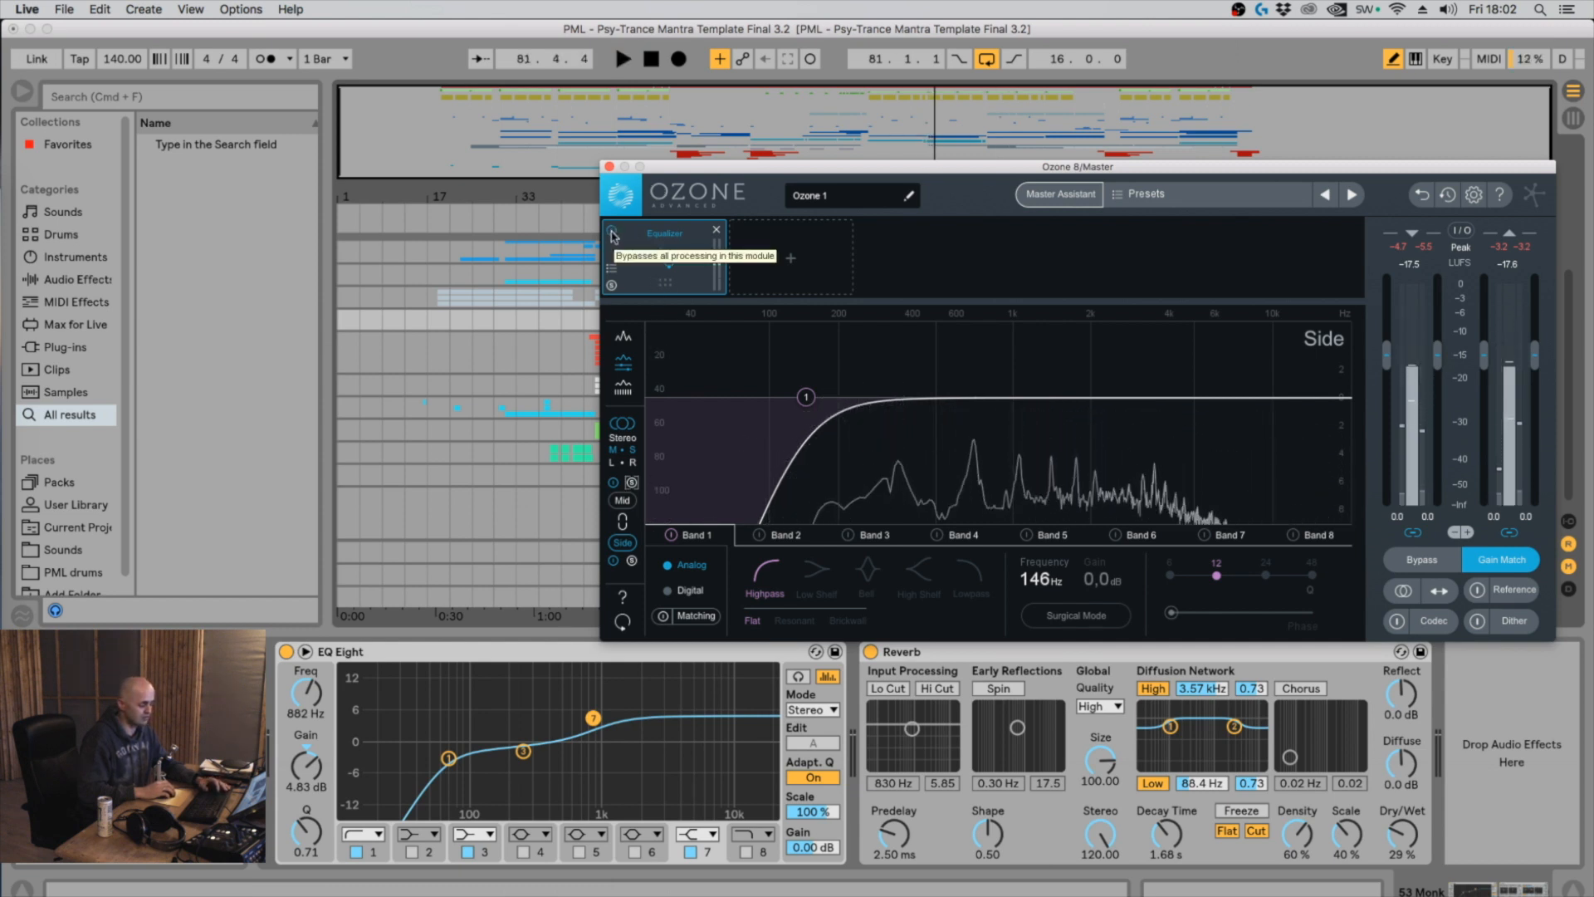
pyautogui.click(612, 232)
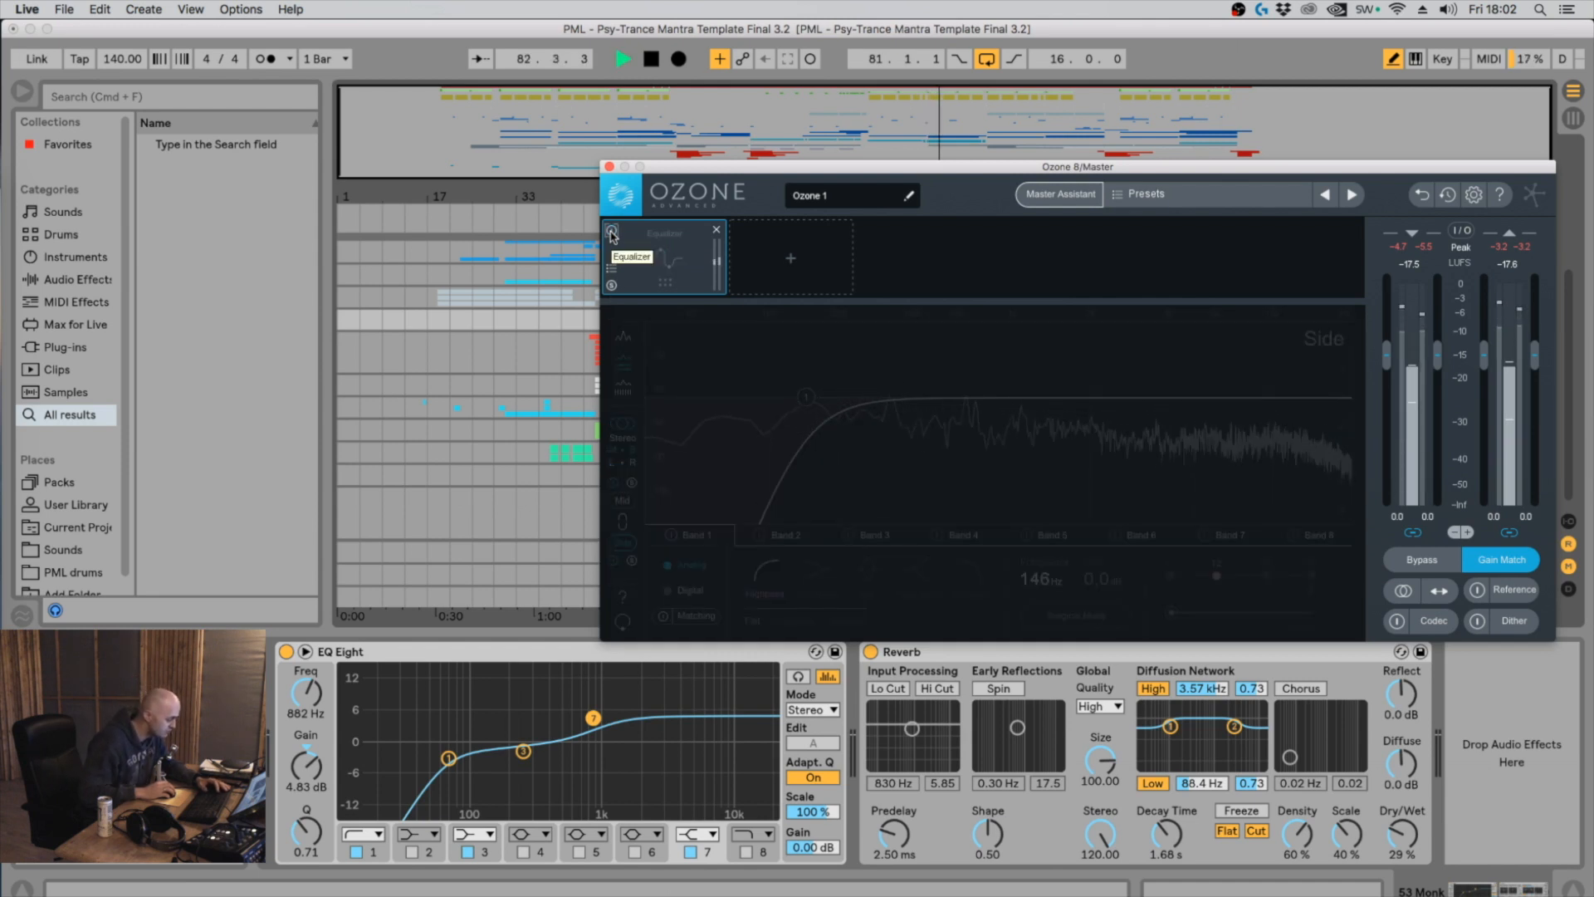
pyautogui.click(612, 233)
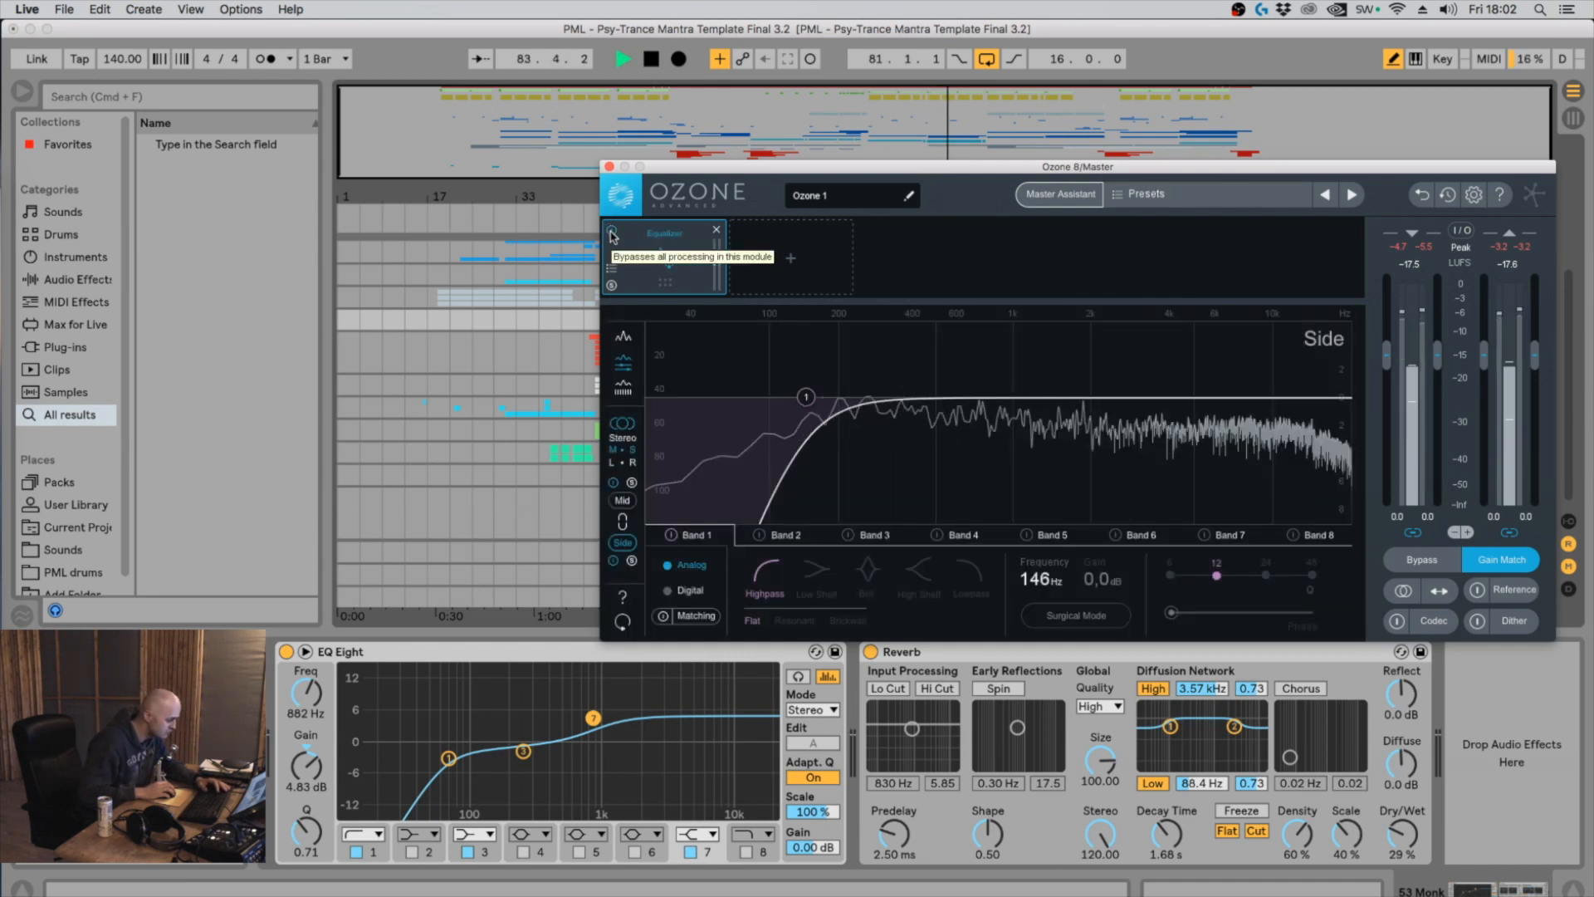
pyautogui.click(612, 233)
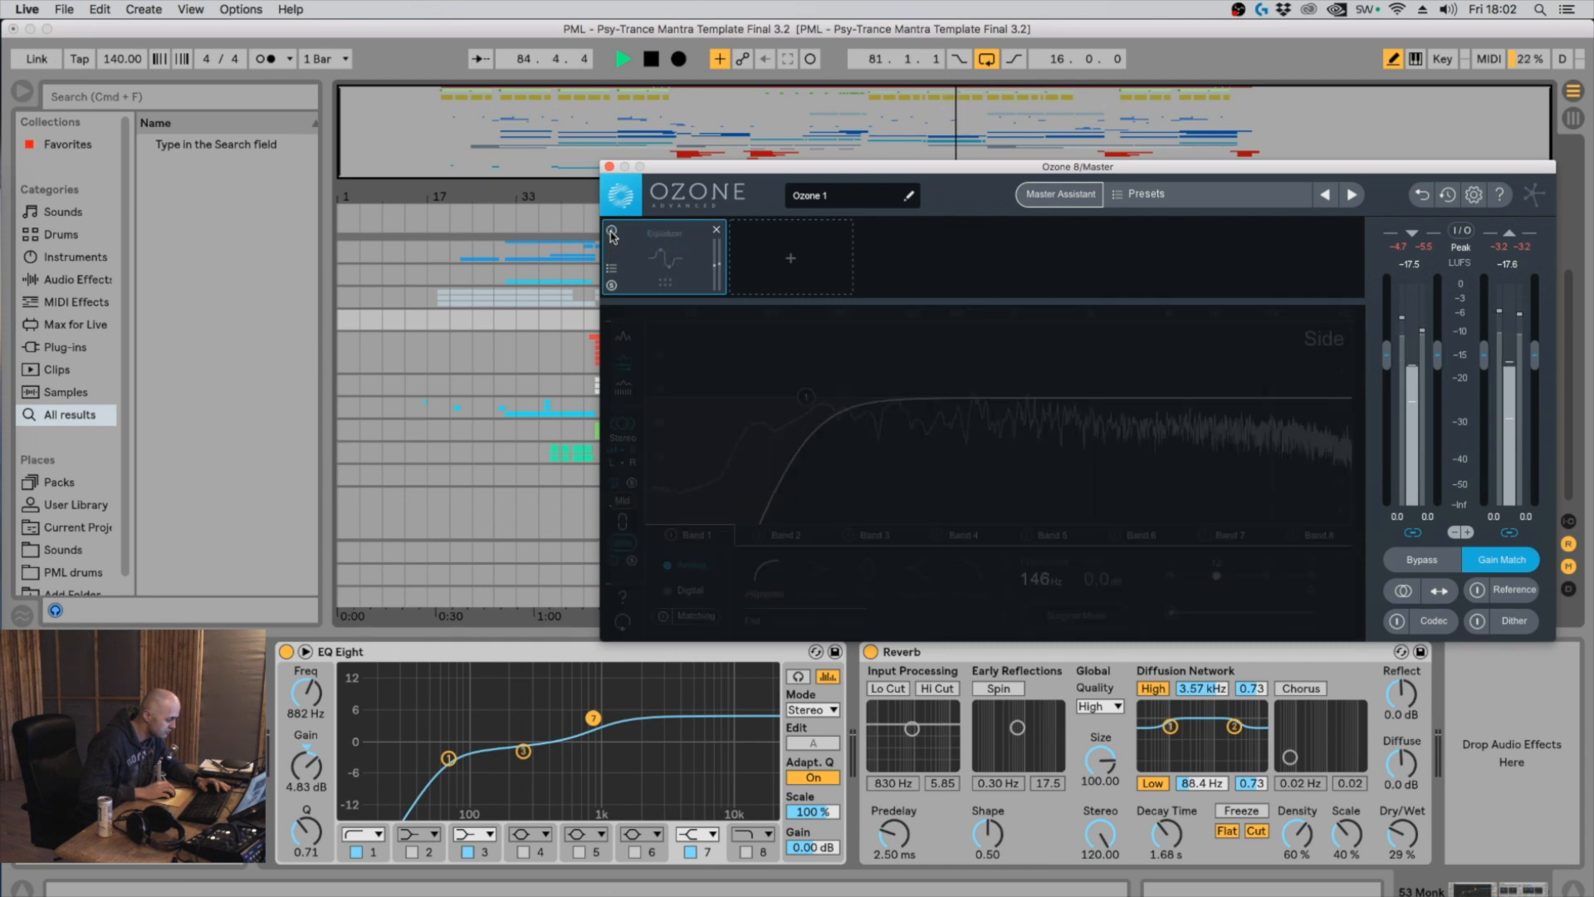
pyautogui.click(612, 233)
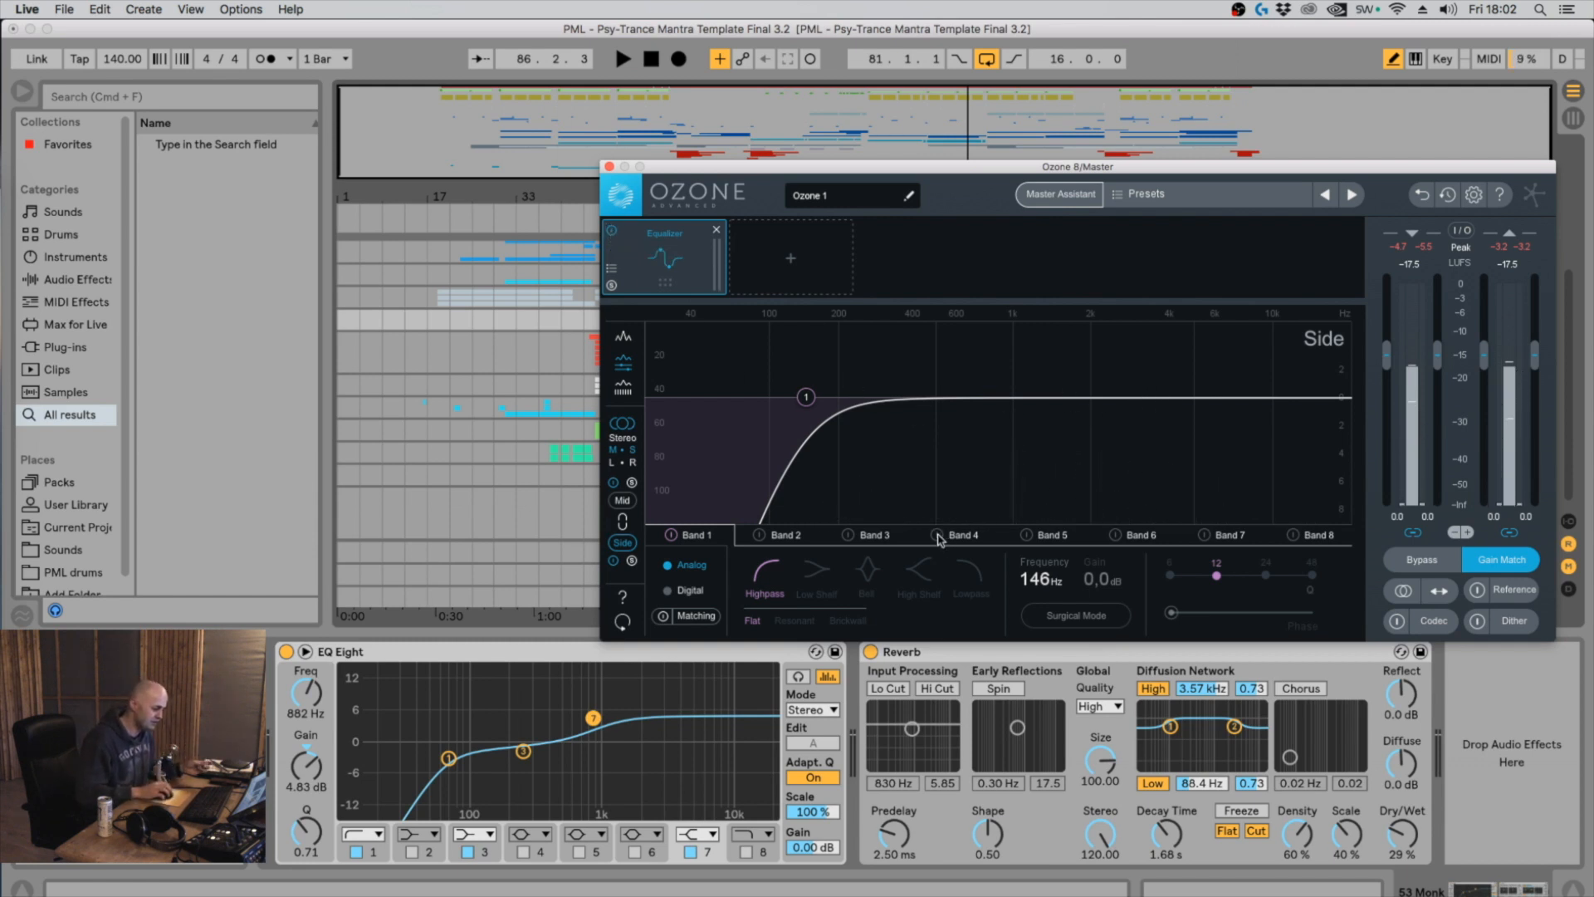
# Enable Band 4 on the Side channel, sweep the bell during playback, and settle on a 3.7 dB cut at 371 Hz
pyautogui.click(990, 538)
pyautogui.press('space')
pyautogui.moveTo(1032, 400); pyautogui.dragTo(947, 317)
pyautogui.moveTo(874, 393); pyautogui.dragTo(911, 330)
pyautogui.moveTo(1036, 446); pyautogui.dragTo(903, 450)
pyautogui.press('space')
pyautogui.press('space')
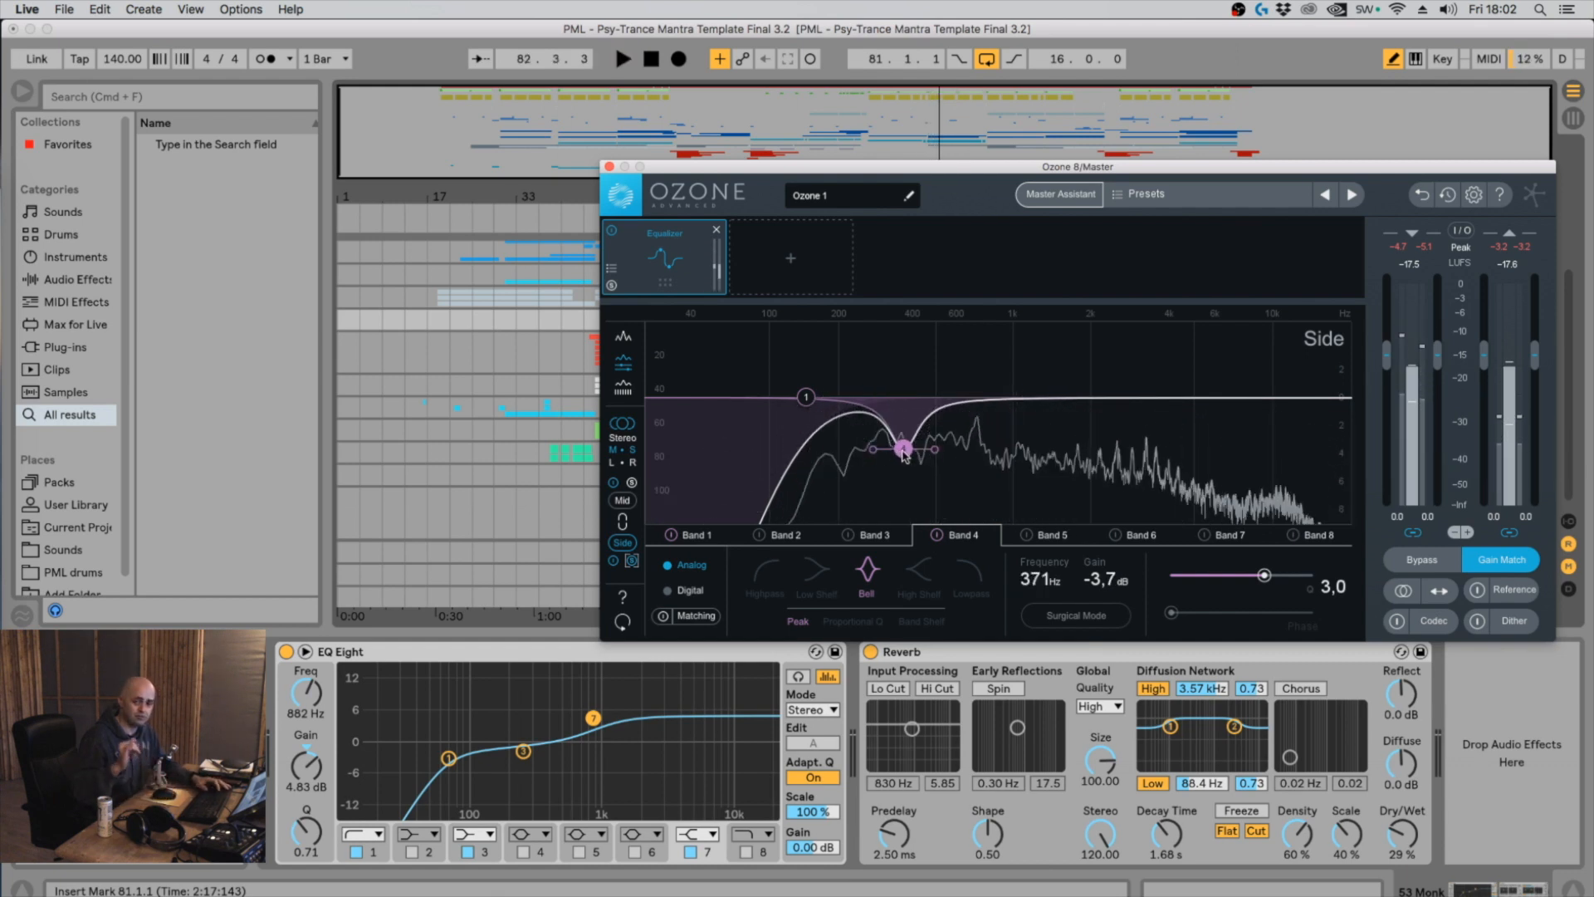
# Enable Band 5 on the Side channel, sweep it during playback, and make it a high shelf of 0.7 dB at 16.7 kHz
pyautogui.press('space')
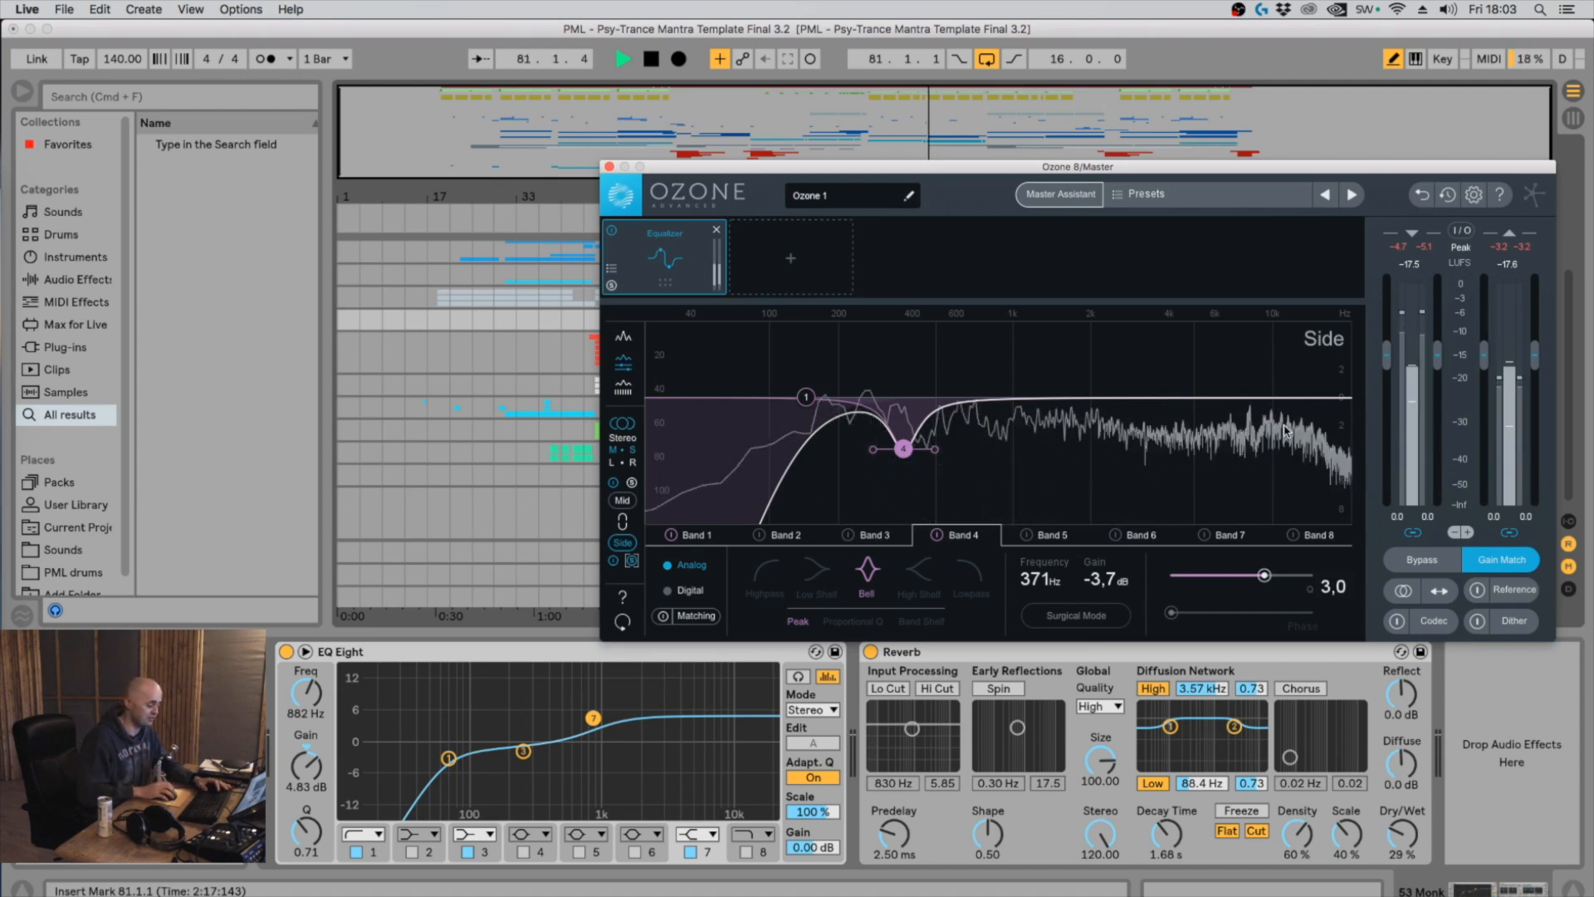
pyautogui.click(1026, 536)
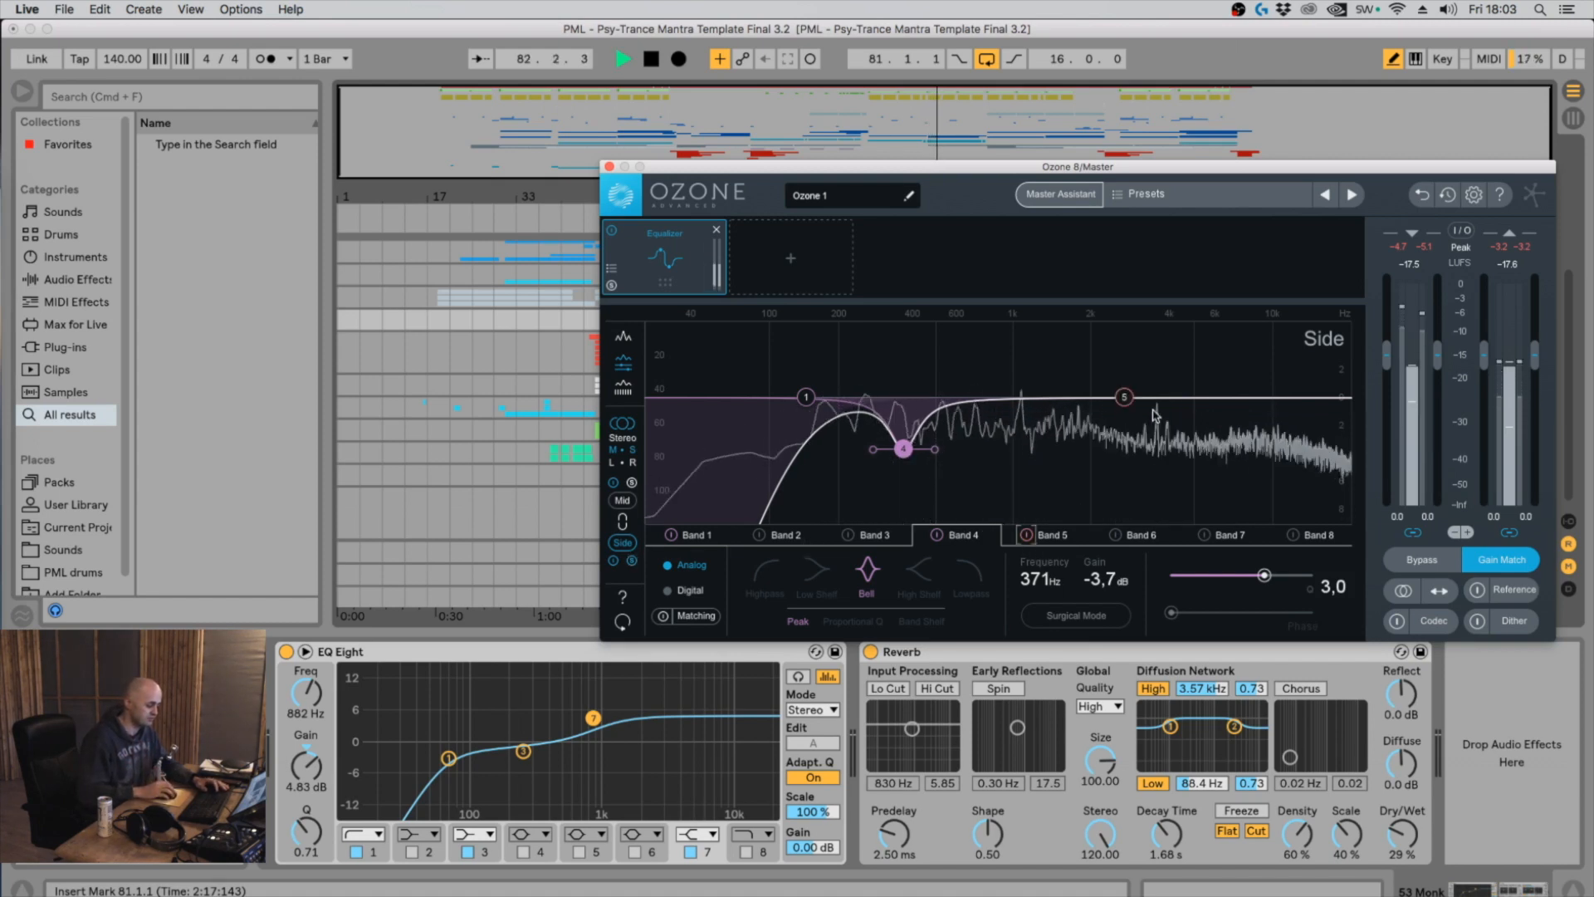
pyautogui.moveTo(1124, 397); pyautogui.dragTo(1346, 325)
pyautogui.keyDown('alt'); pyautogui.click(1029, 334); pyautogui.keyUp('alt')
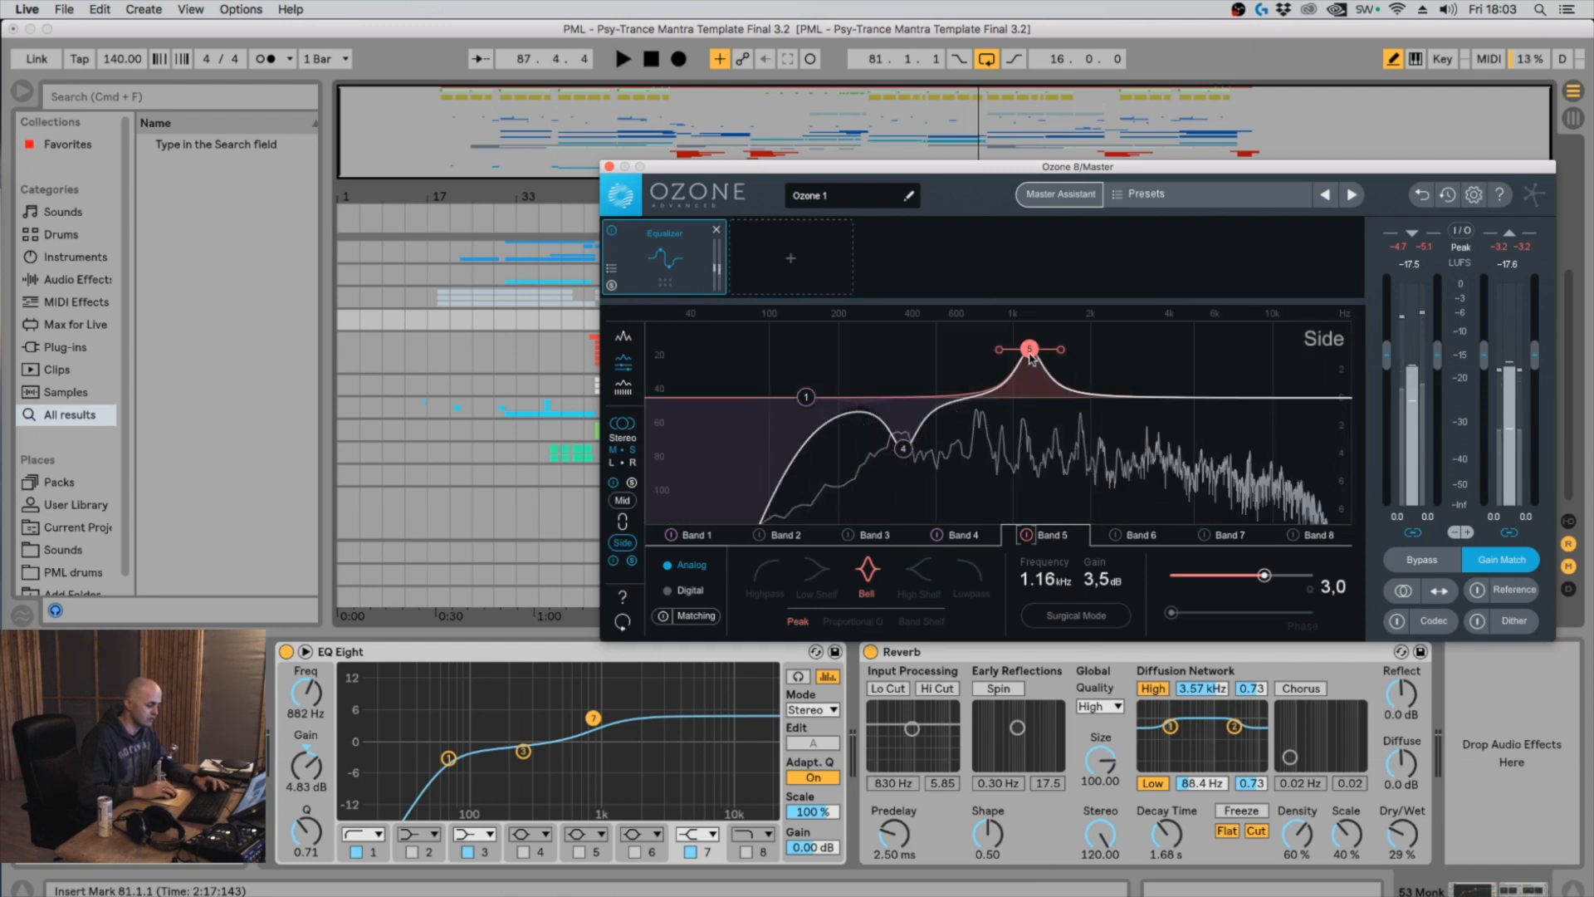
pyautogui.moveTo(1033, 352); pyautogui.dragTo(1346, 397)
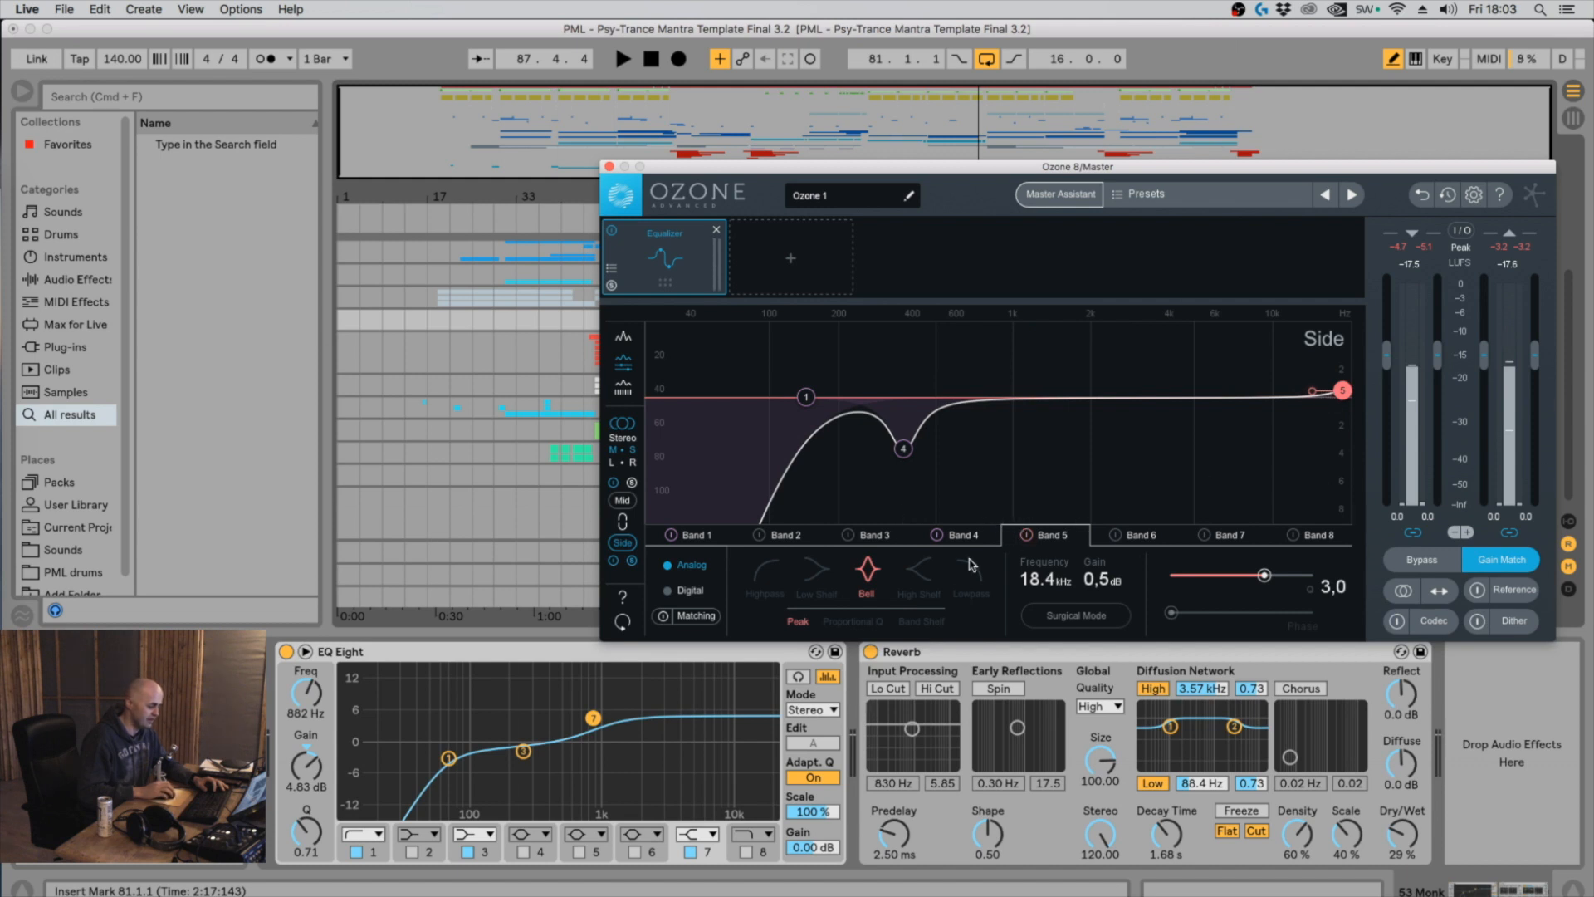
pyautogui.click(928, 576)
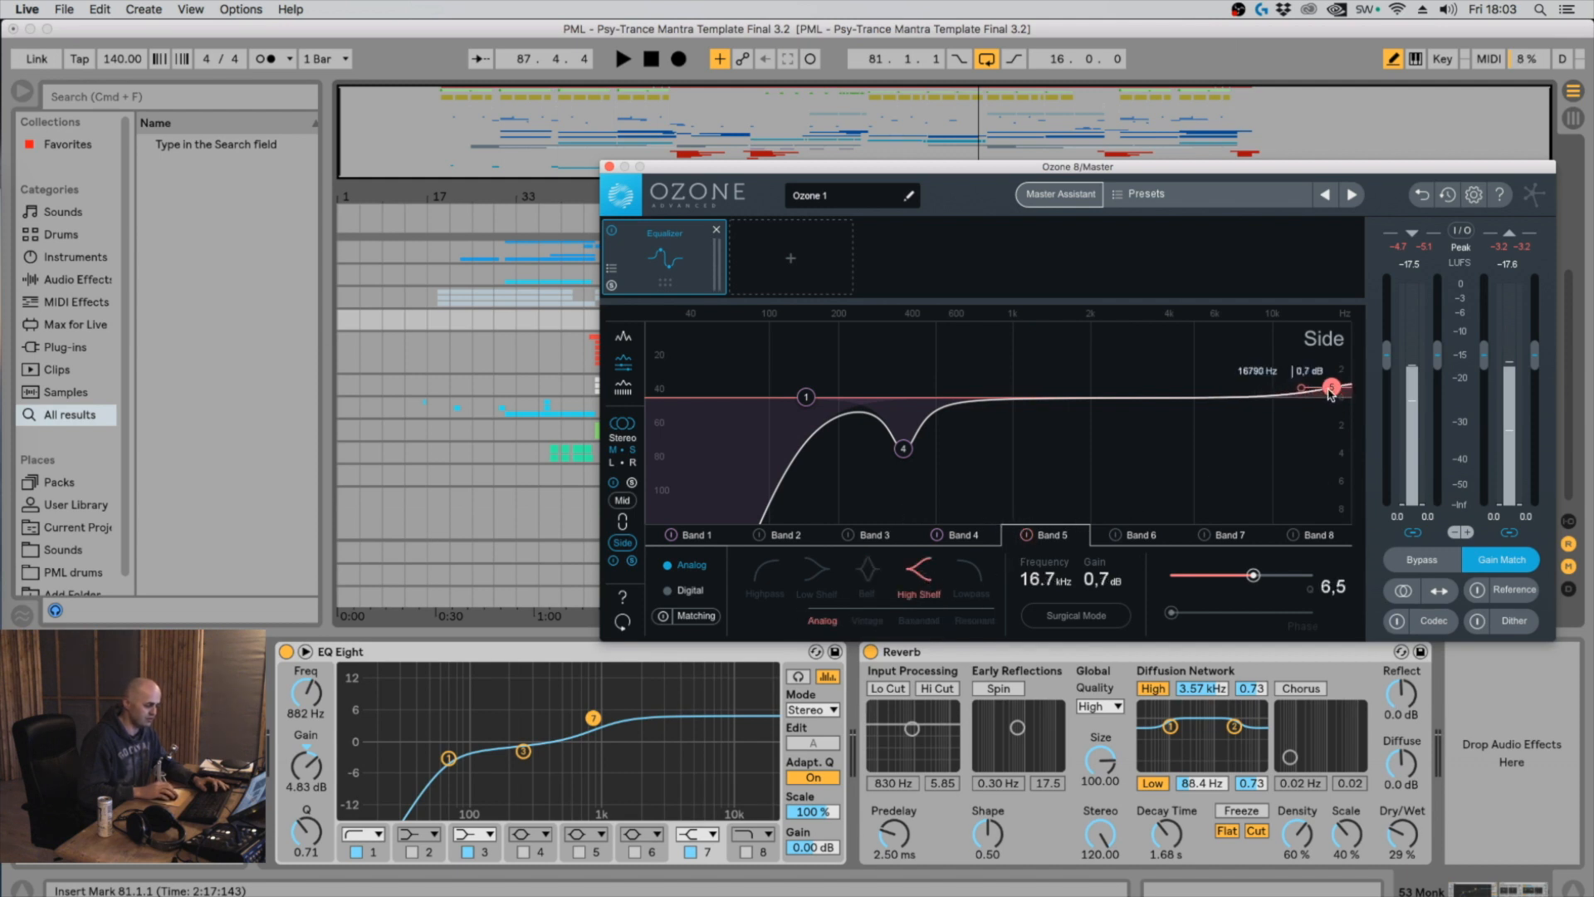
# Compare the mix with the Equalizer bypassed and active to judge the new Side bands
pyautogui.press('space')
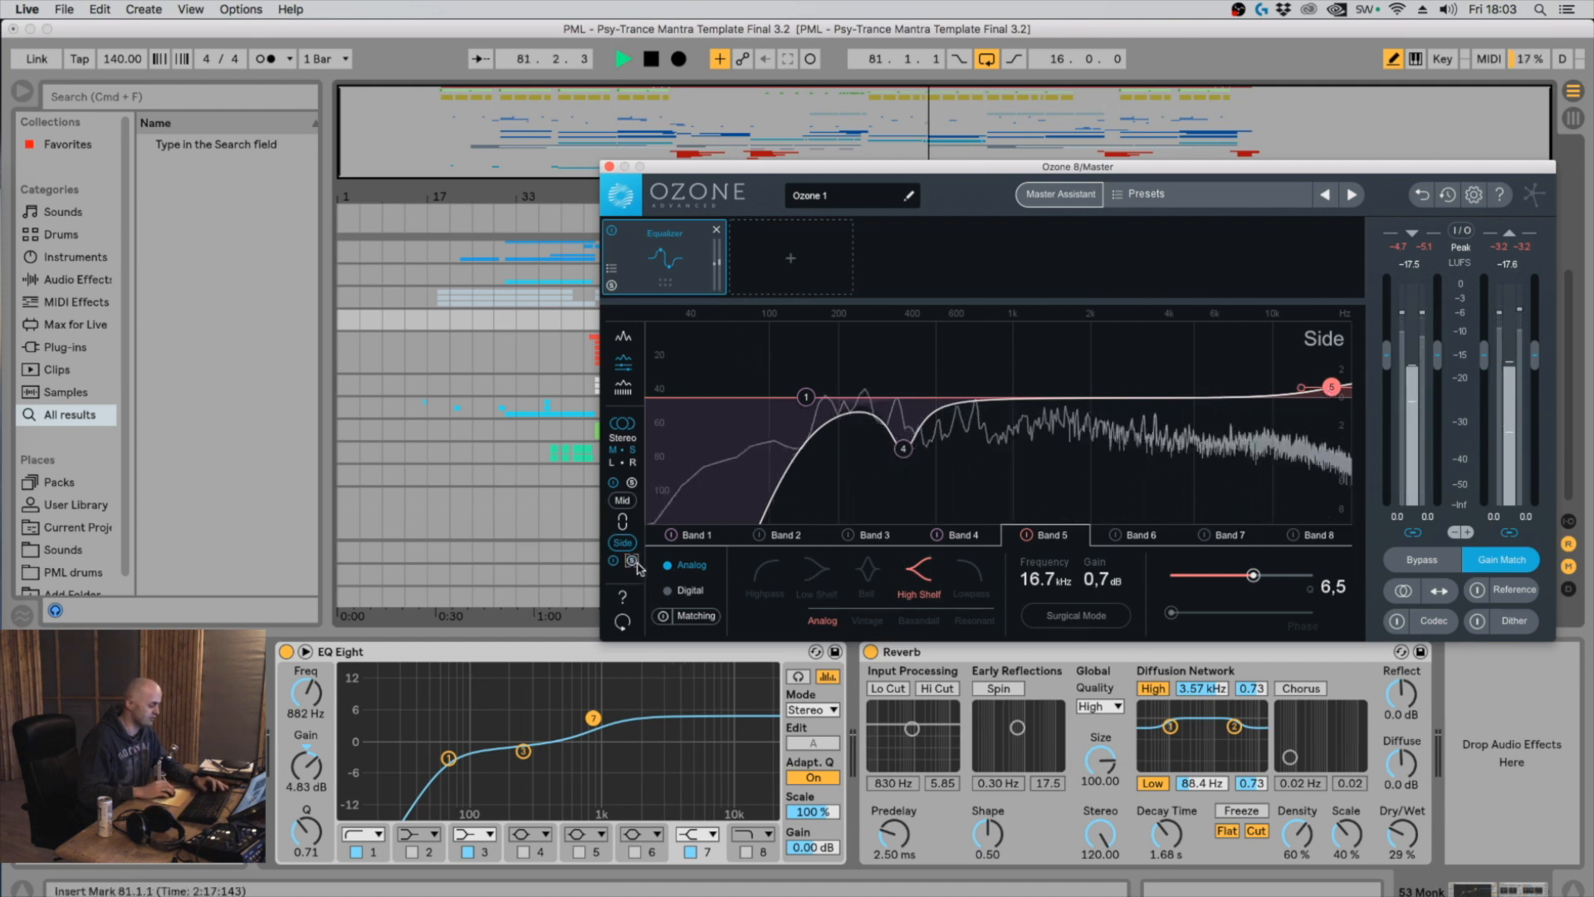
pyautogui.click(611, 230)
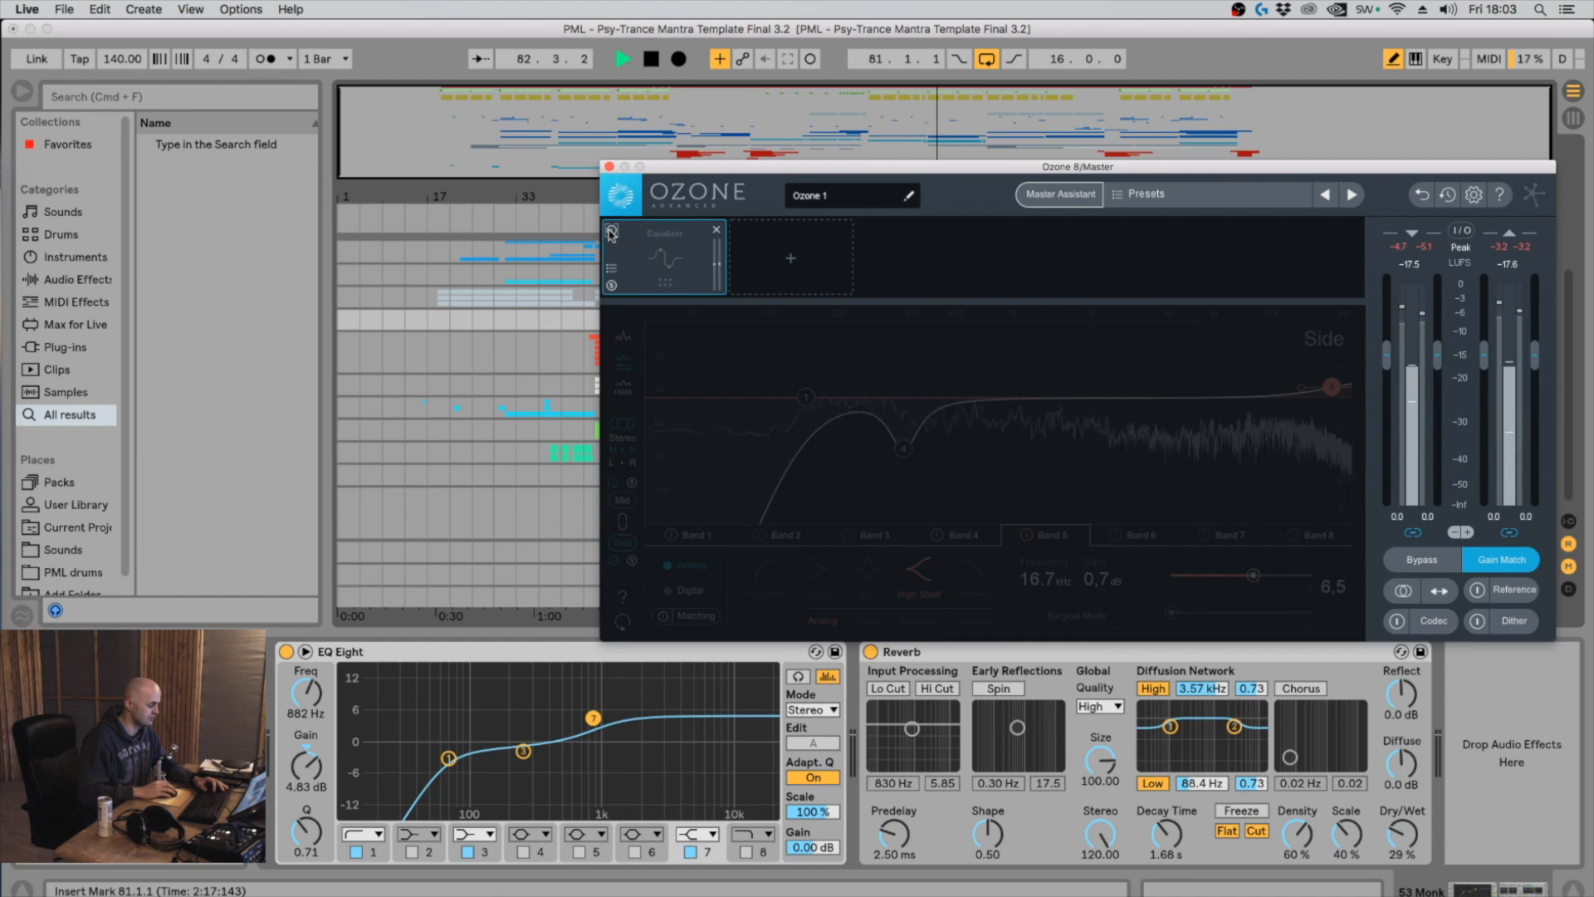
pyautogui.click(611, 230)
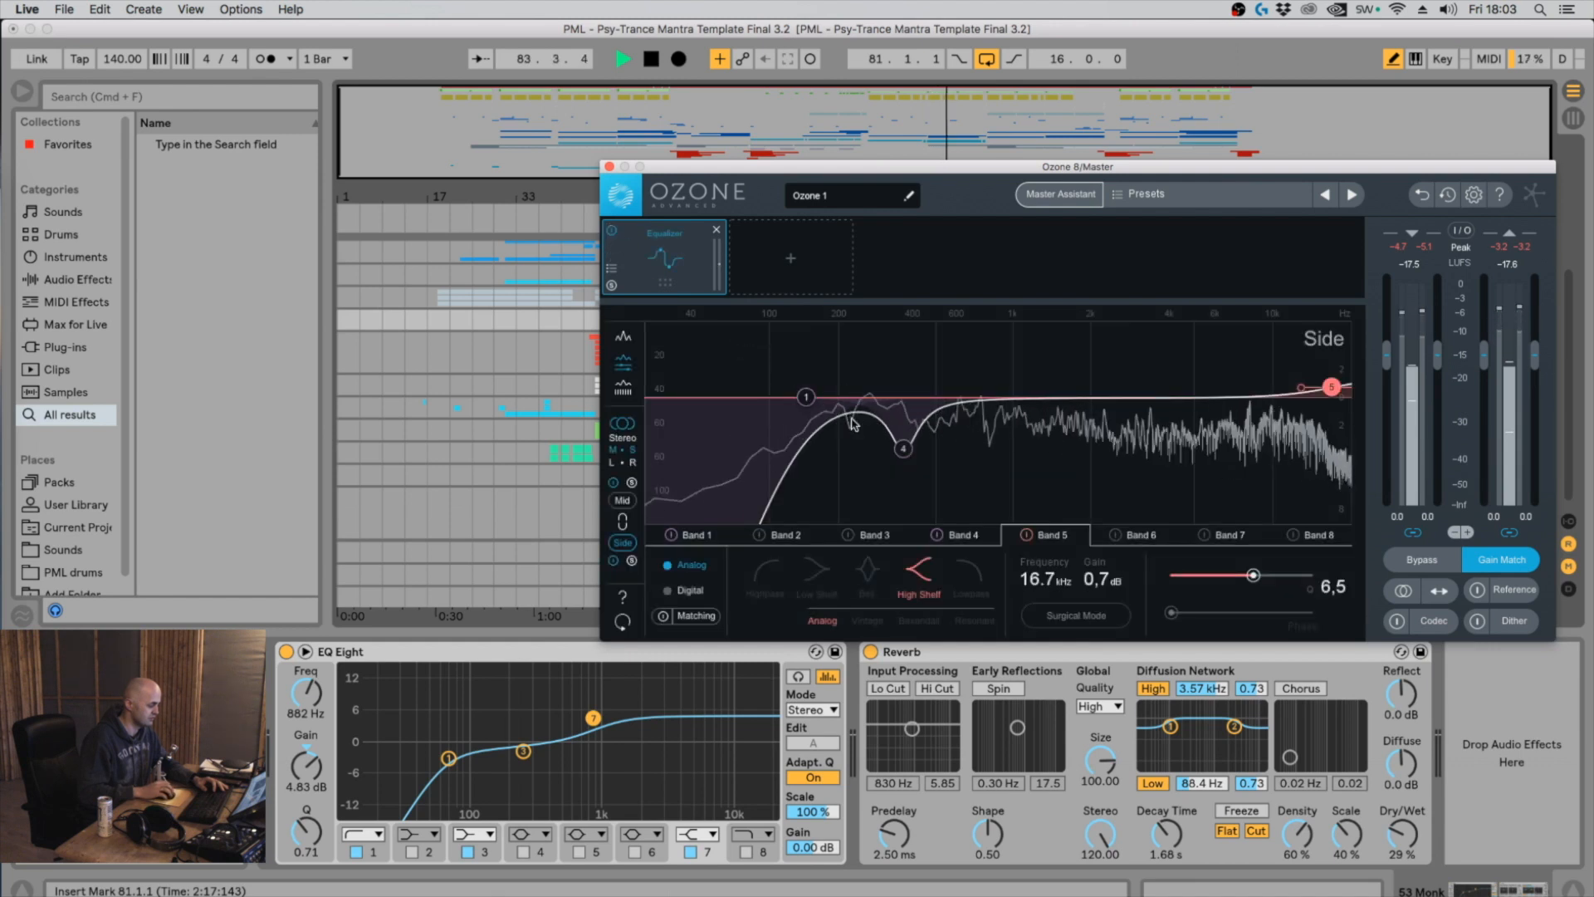
# Reduce the Side Band 4 cut to 2.1 dB at 374 Hz, compare against bypass, and deepen the cut slightly
pyautogui.moveTo(902, 449); pyautogui.dragTo(903, 427)
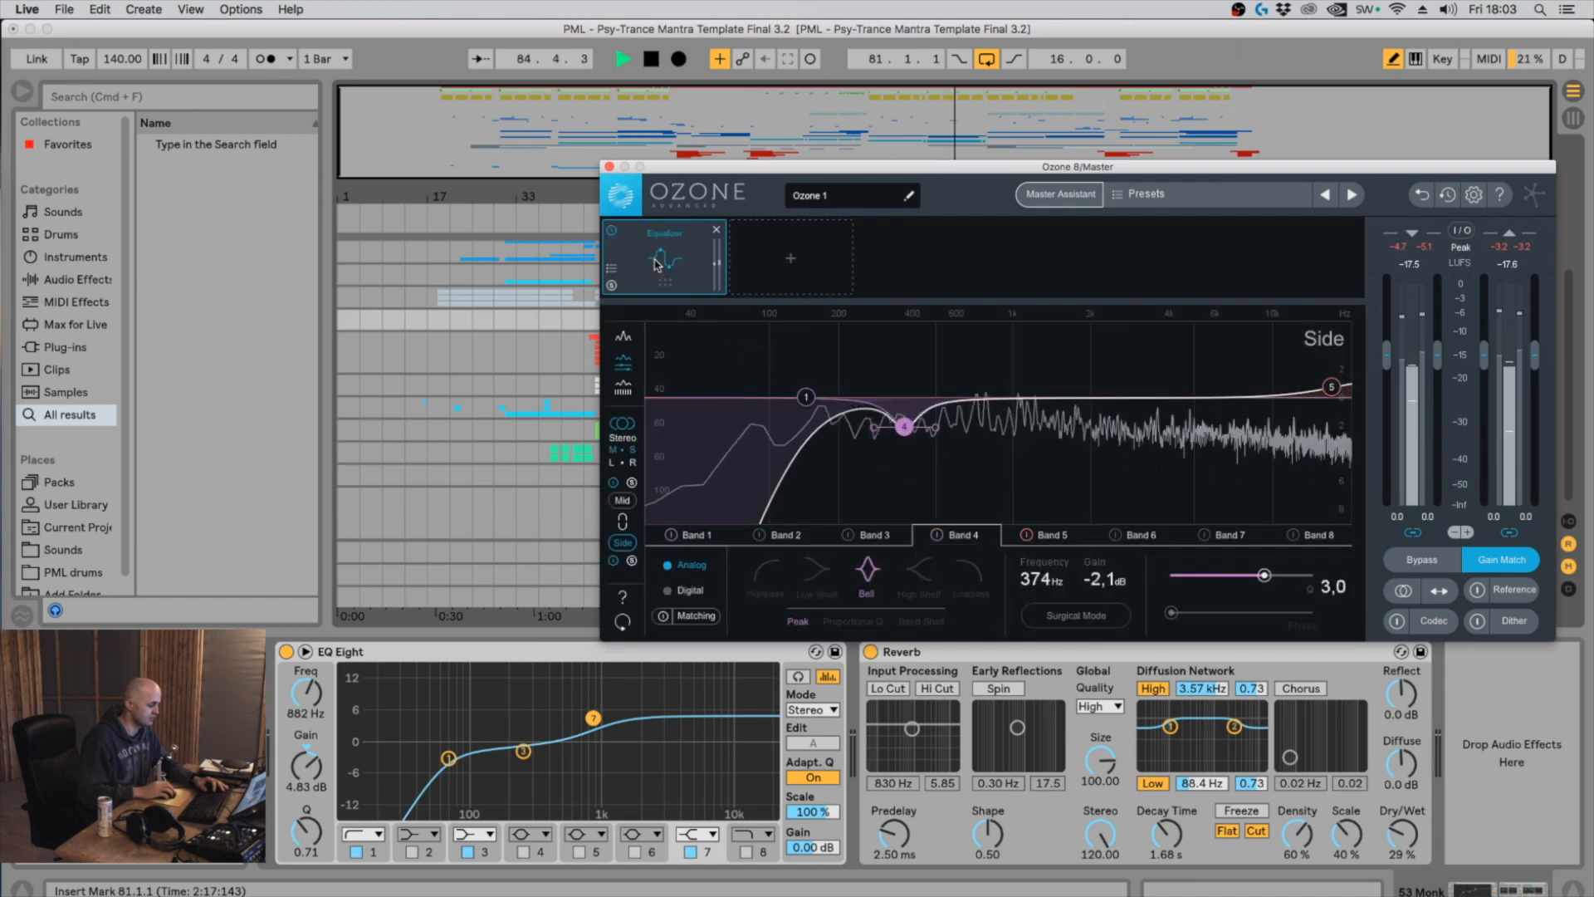
pyautogui.click(612, 231)
pyautogui.click(613, 233)
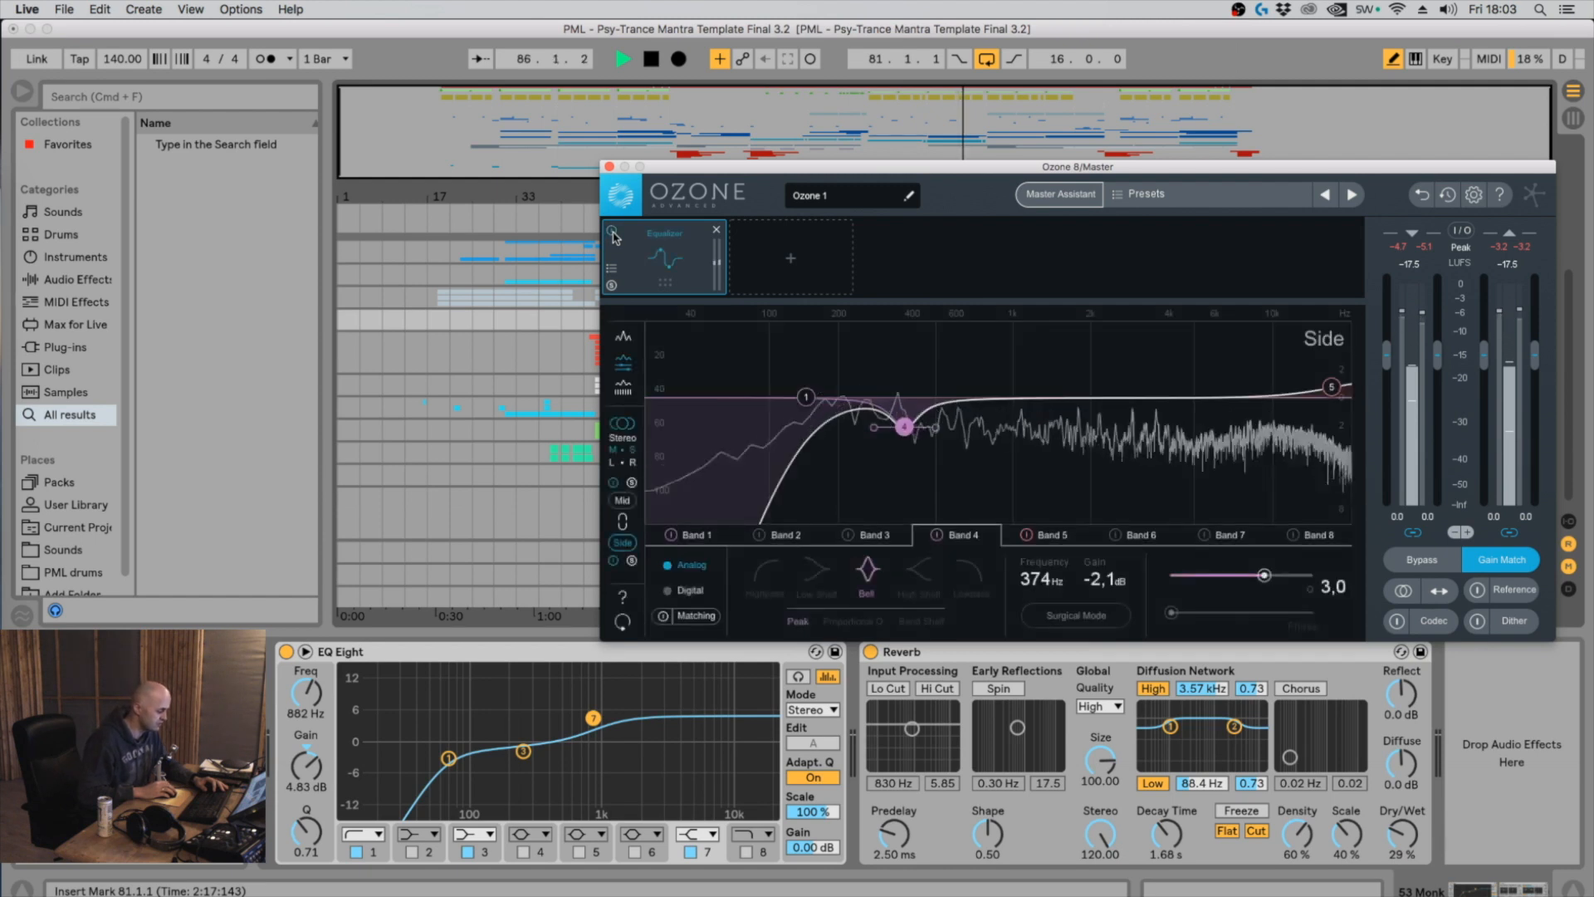
pyautogui.moveTo(903, 427); pyautogui.dragTo(906, 440)
pyautogui.press('space')
# Review the Mid equalizer curve, open the list of modules for the next chain slot, and play the loop briefly
pyautogui.click(623, 501)
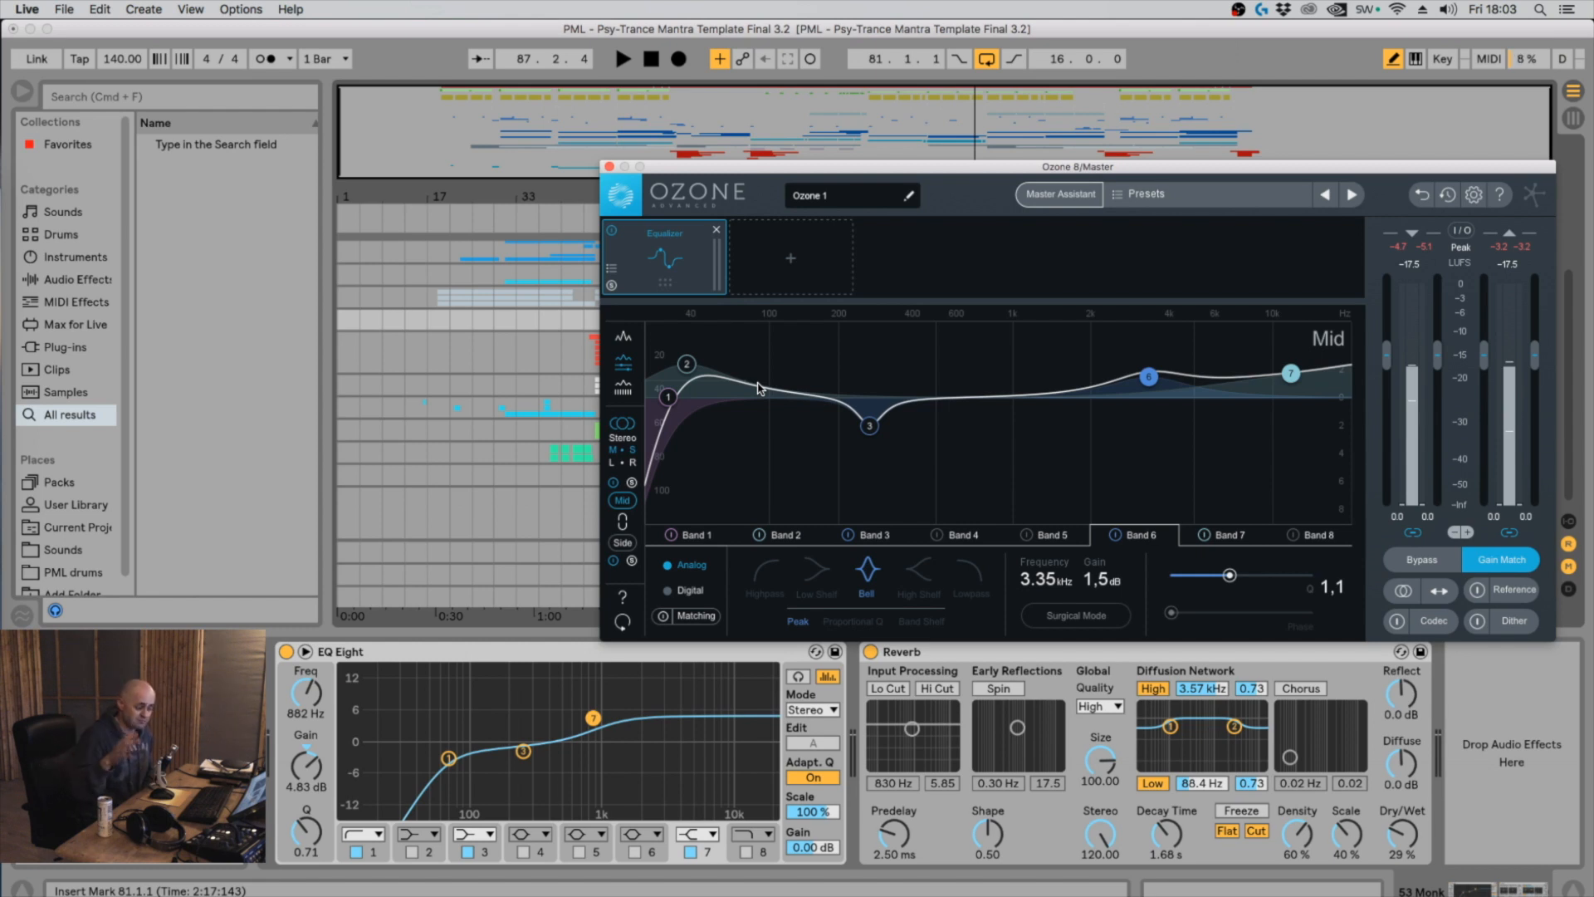
pyautogui.click(793, 265)
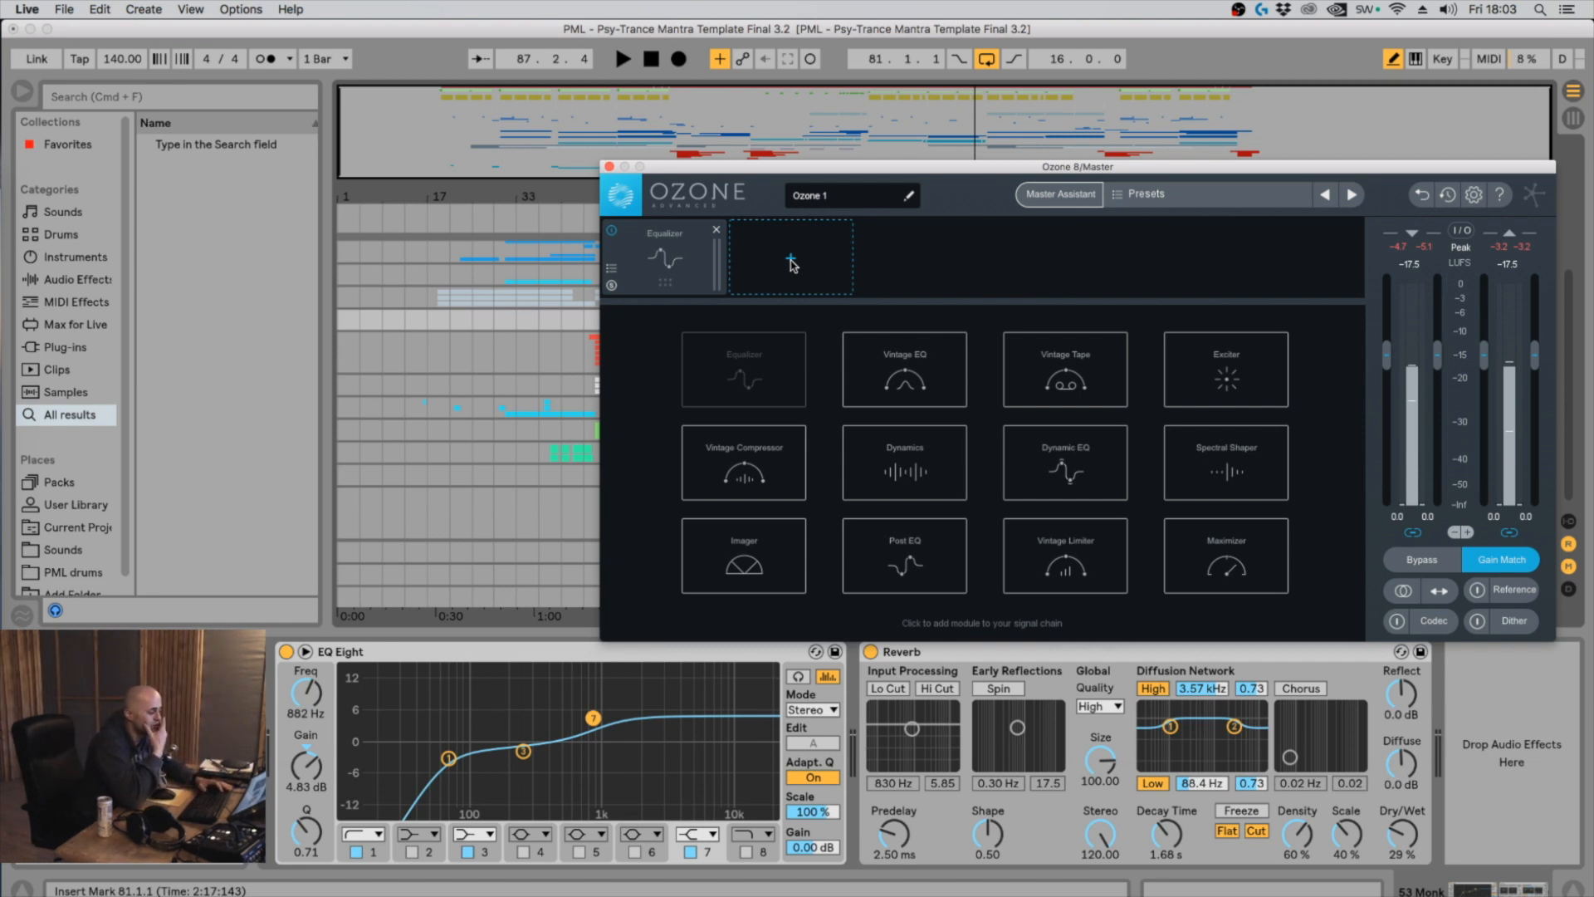
pyautogui.press('space')
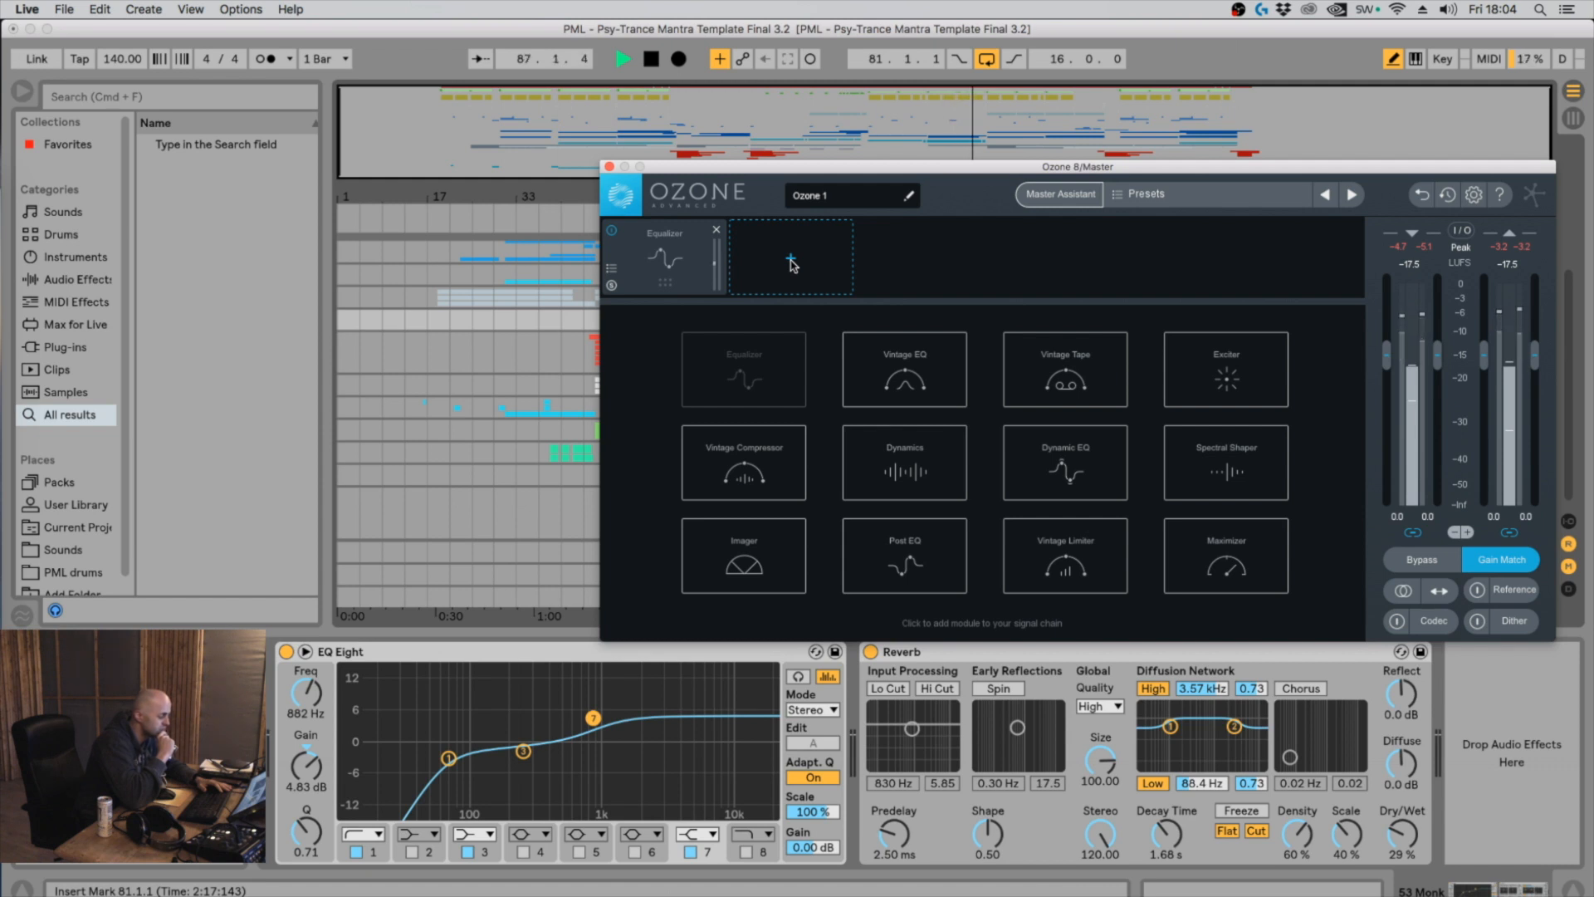
pyautogui.press('space')
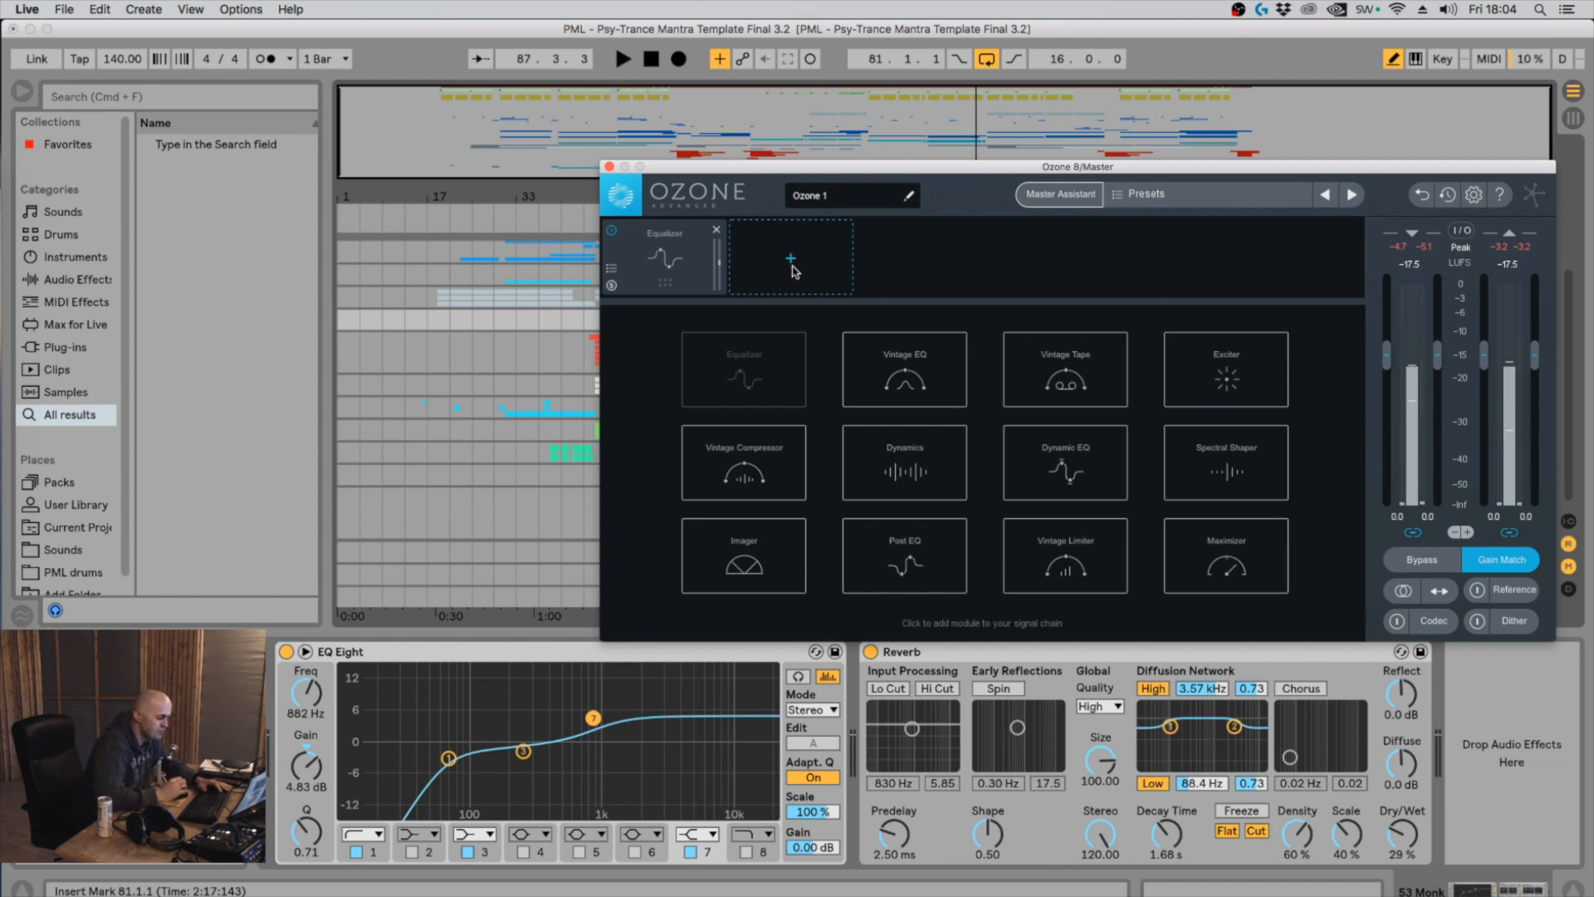
# Move the Ozone window clear of the Master track and select that track to show its device chain
pyautogui.moveTo(1029, 166); pyautogui.dragTo(830, 38)
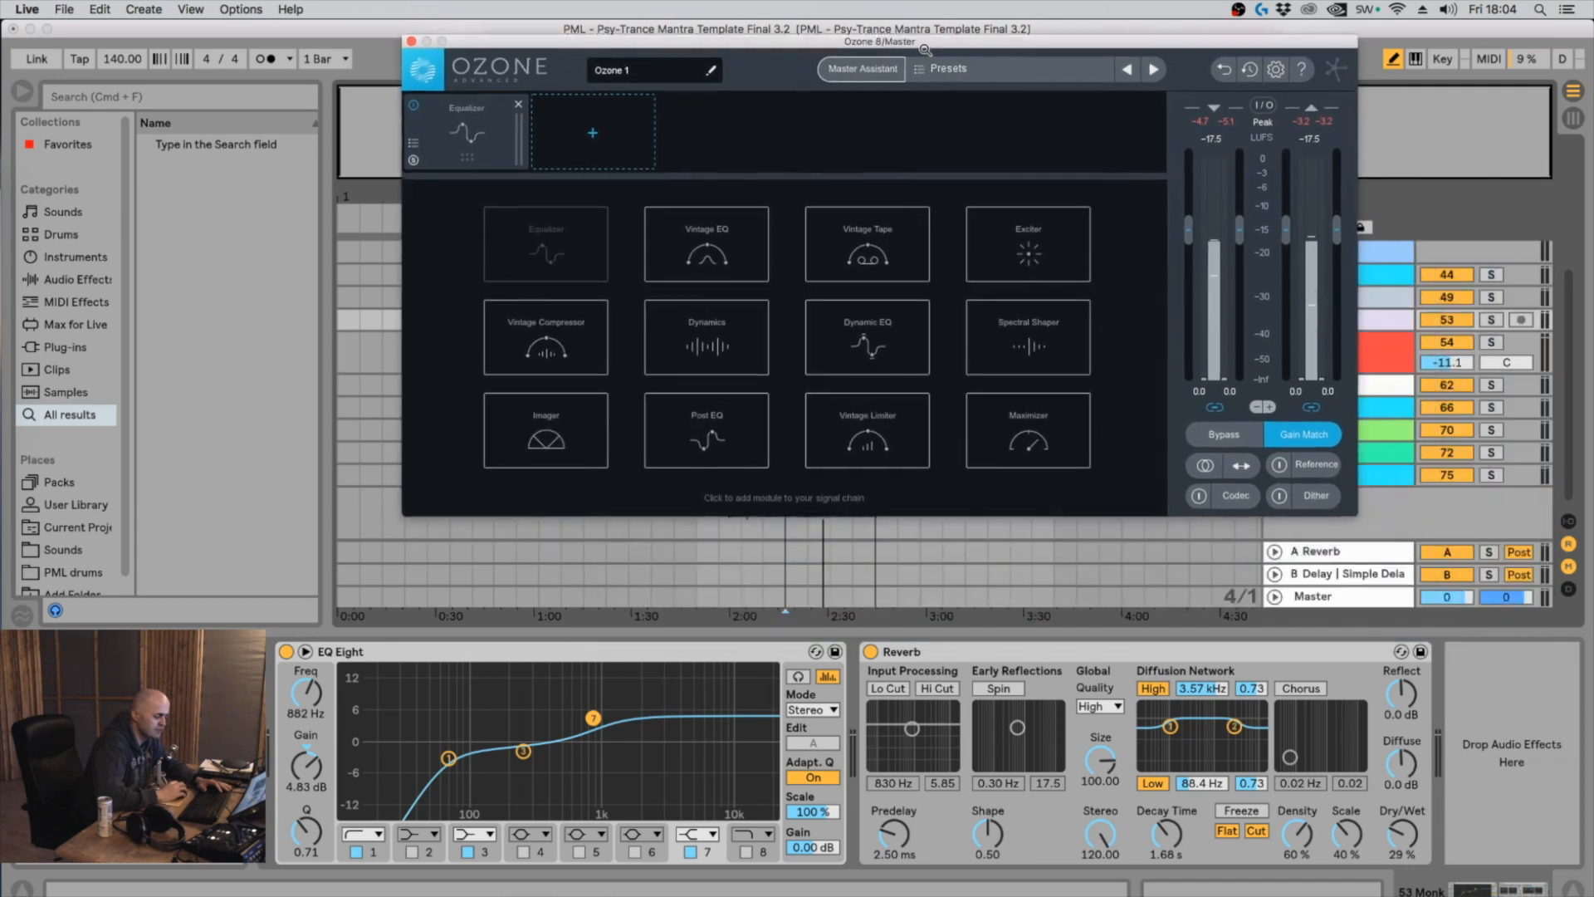
pyautogui.click(1353, 598)
pyautogui.click(1351, 601)
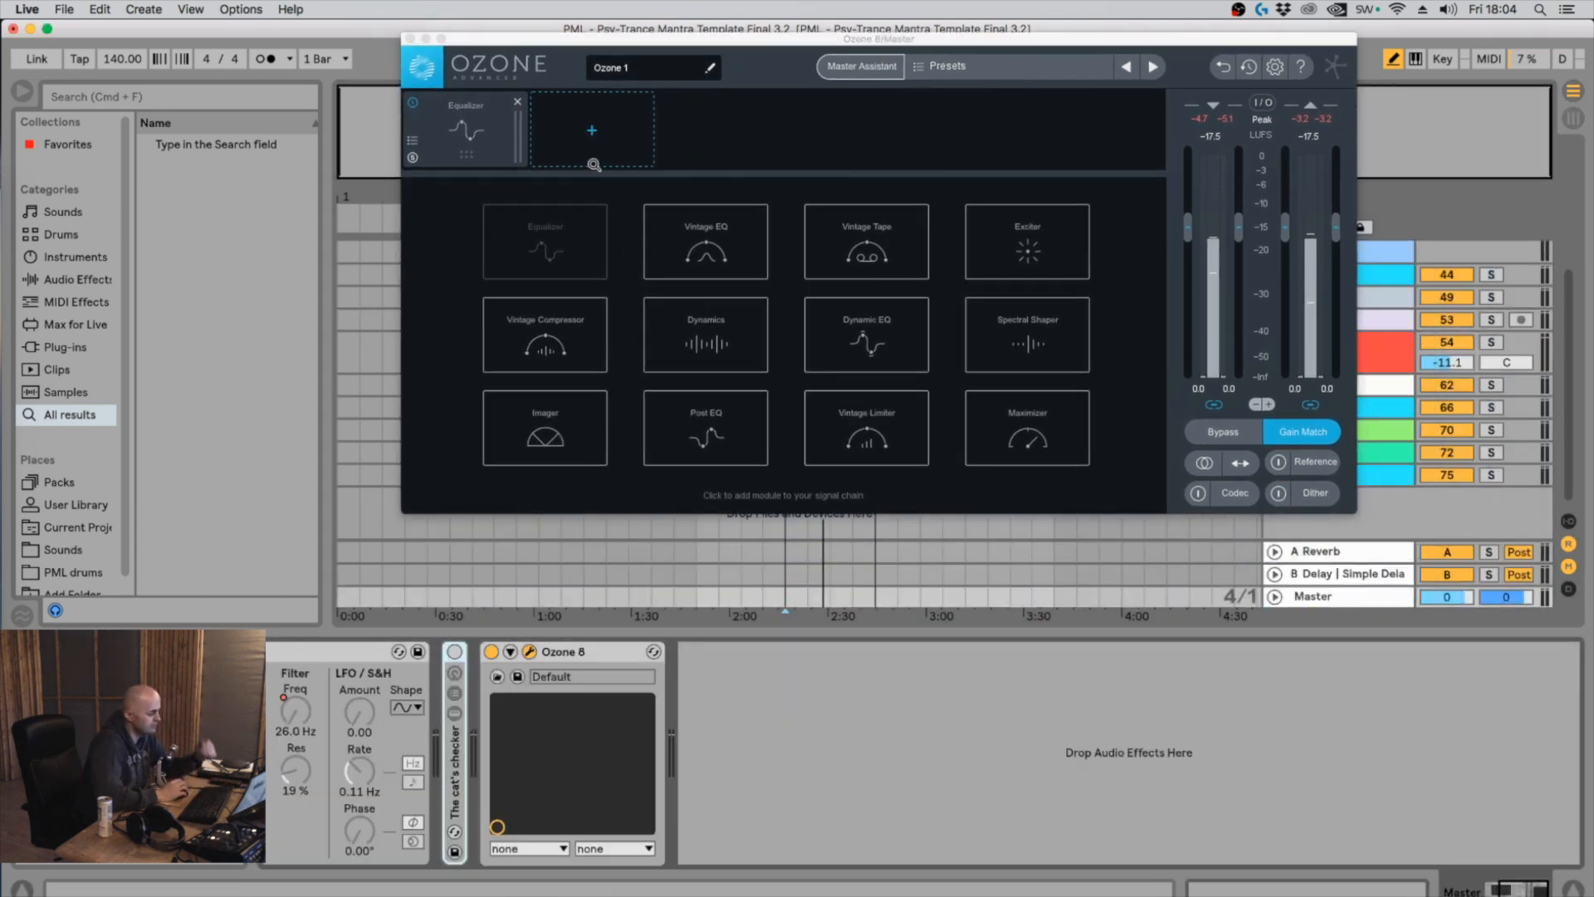
# Clear space for the Ozone window, add a Vintage Compressor after the Equalizer in Smooth mode and raise its detection filter's low corner
pyautogui.moveTo(859, 43); pyautogui.dragTo(934, 375)
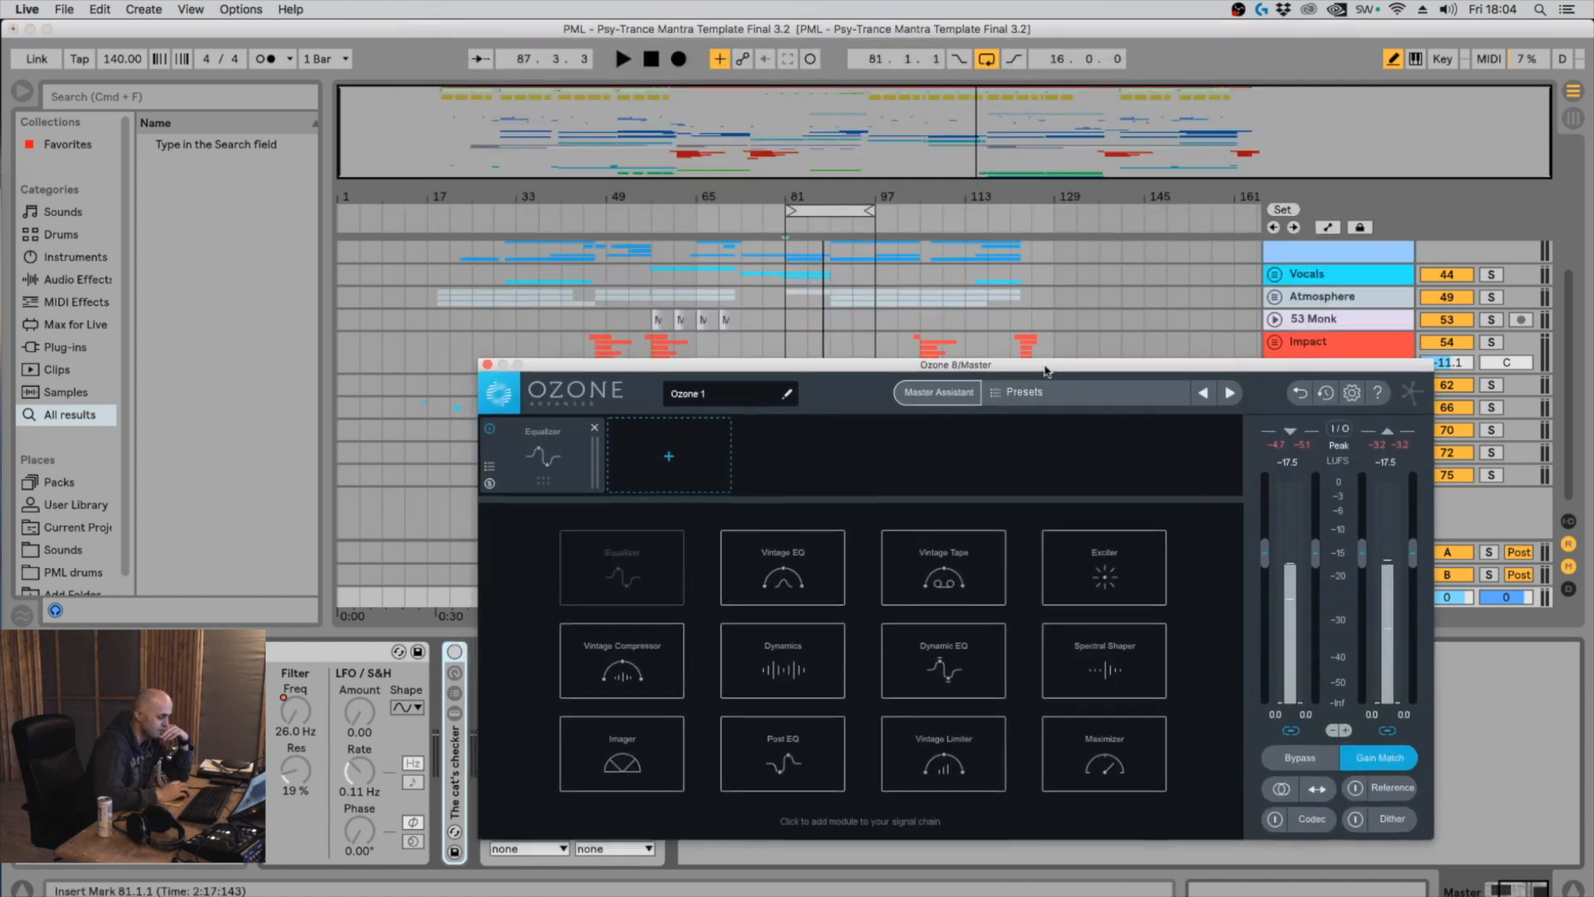
pyautogui.moveTo(1042, 375); pyautogui.dragTo(1108, 297)
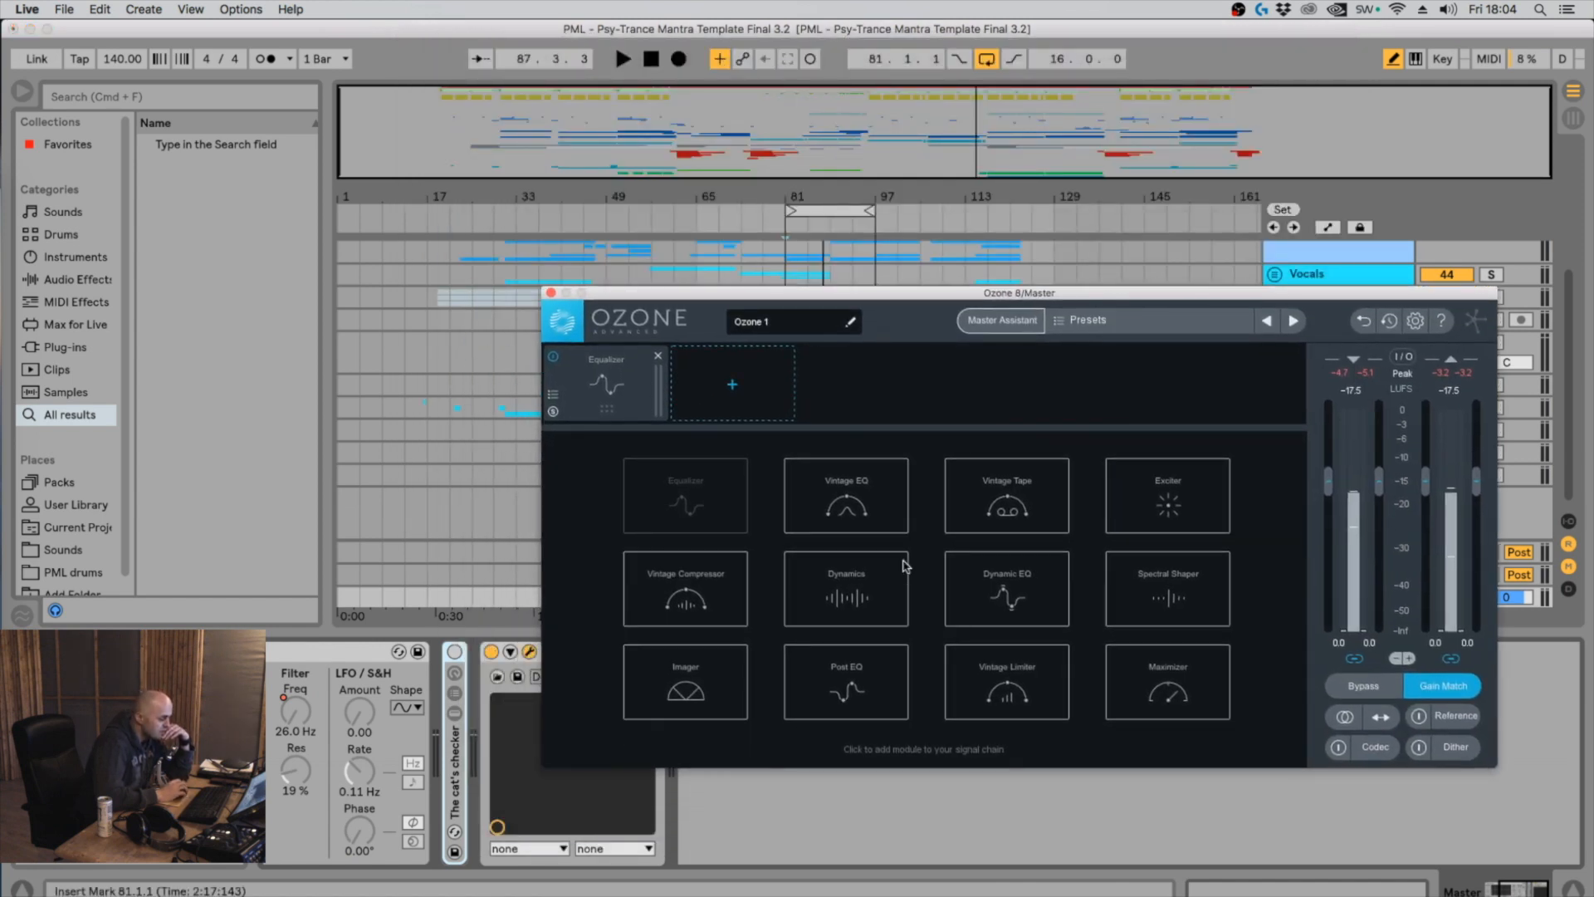
pyautogui.click(688, 597)
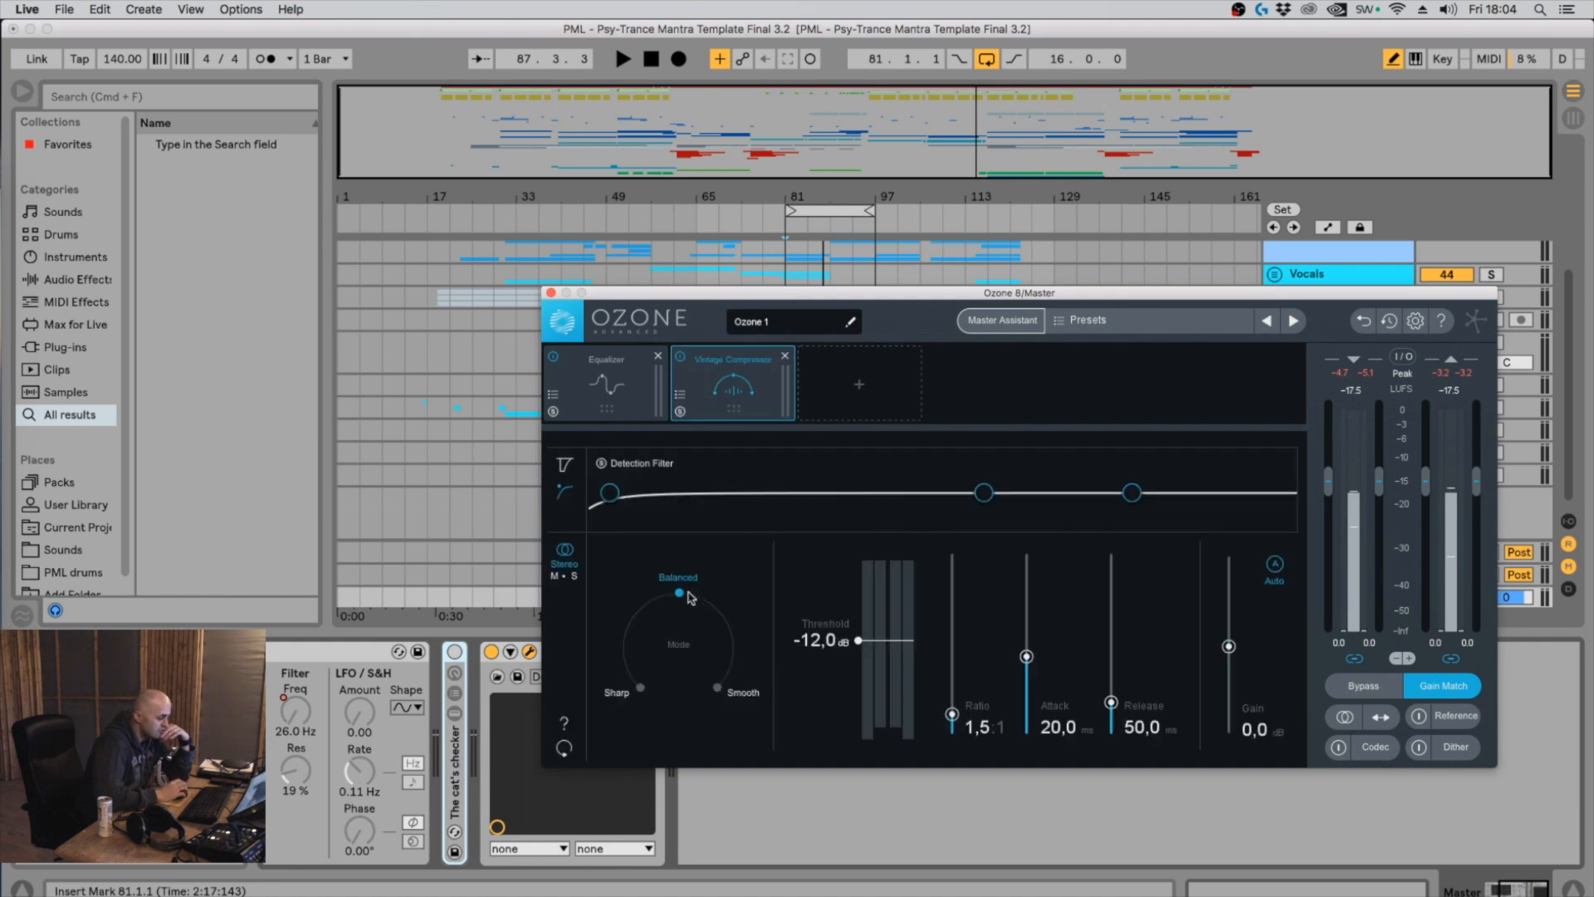
pyautogui.moveTo(611, 495); pyautogui.dragTo(681, 481)
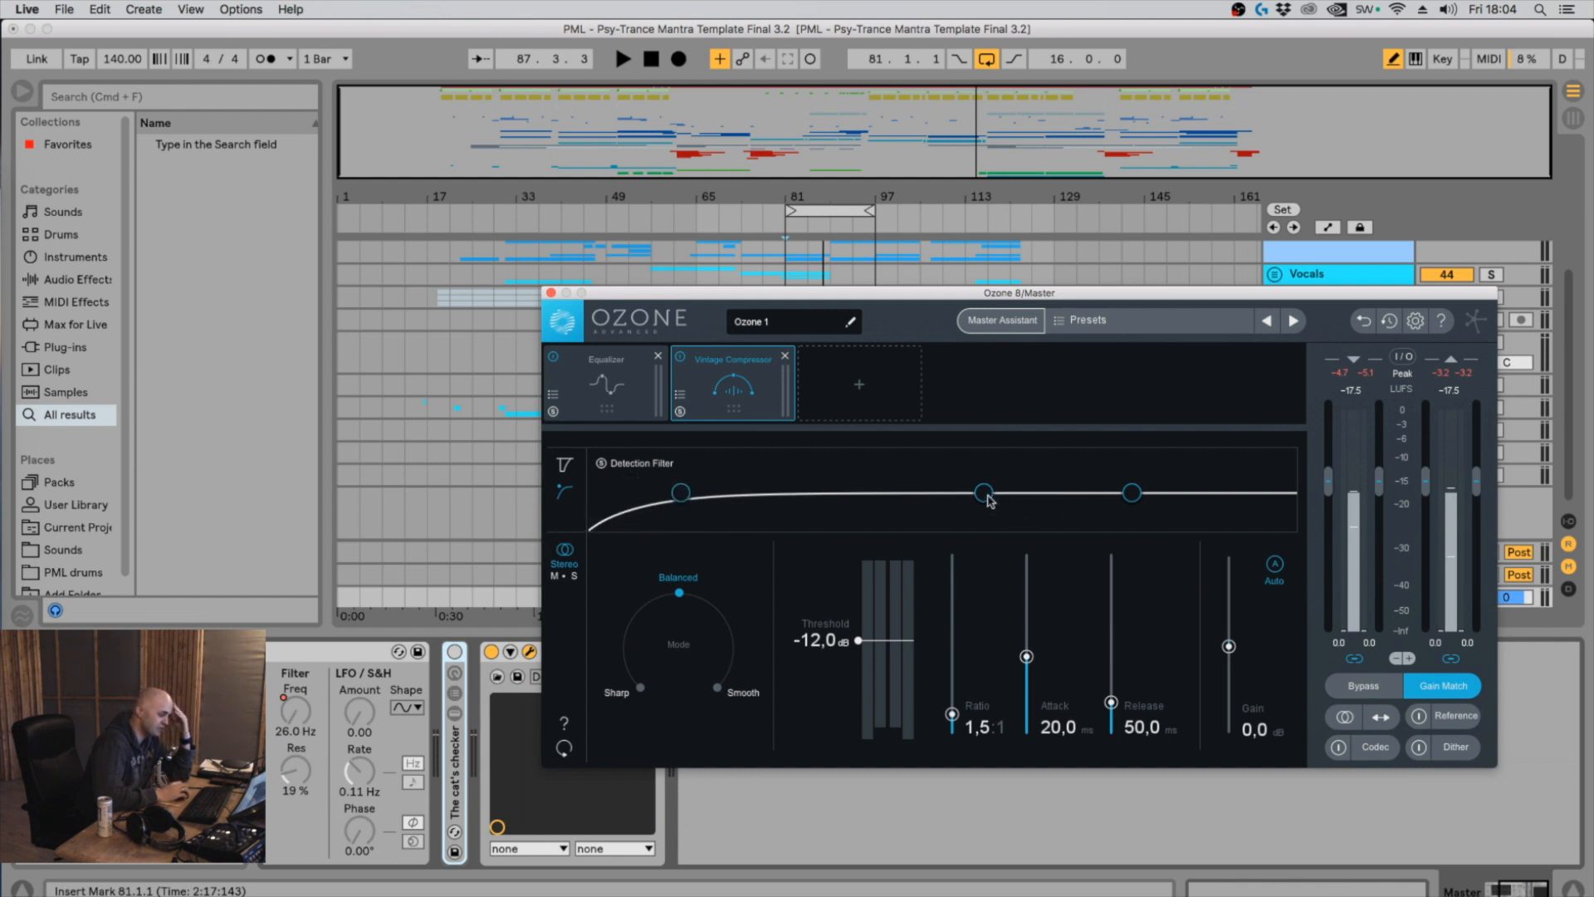
pyautogui.moveTo(988, 498)
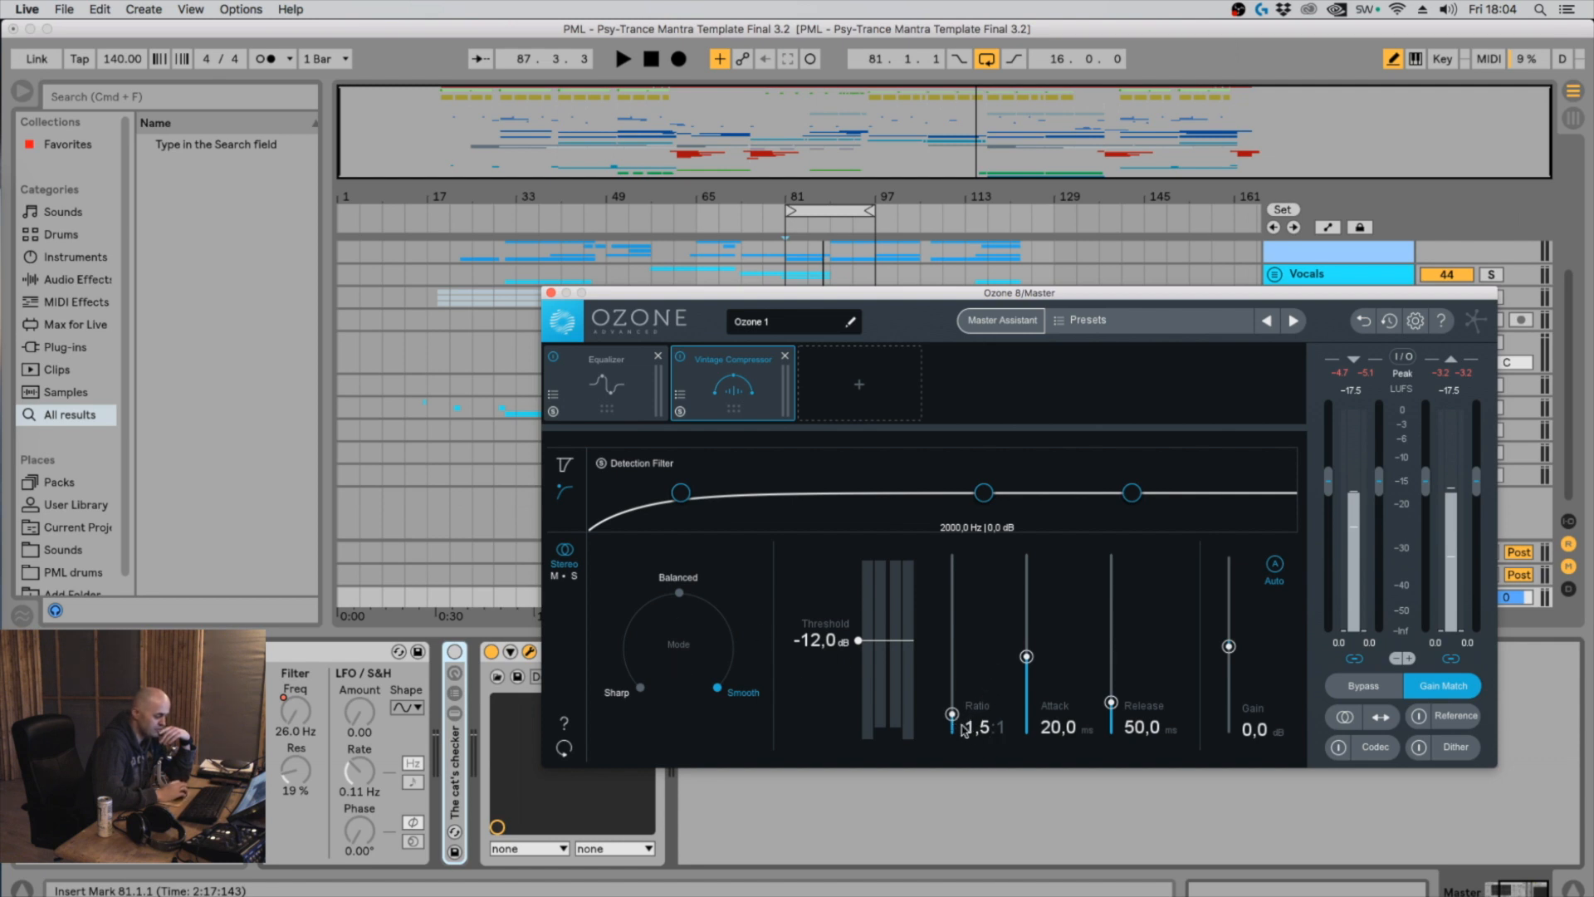
# Try a 100 ms attack on the Vintage Compressor, settle on 30 ms, and shorten the release to about 38.7 ms
pyautogui.doubleClick(1052, 728)
pyautogui.write('1')
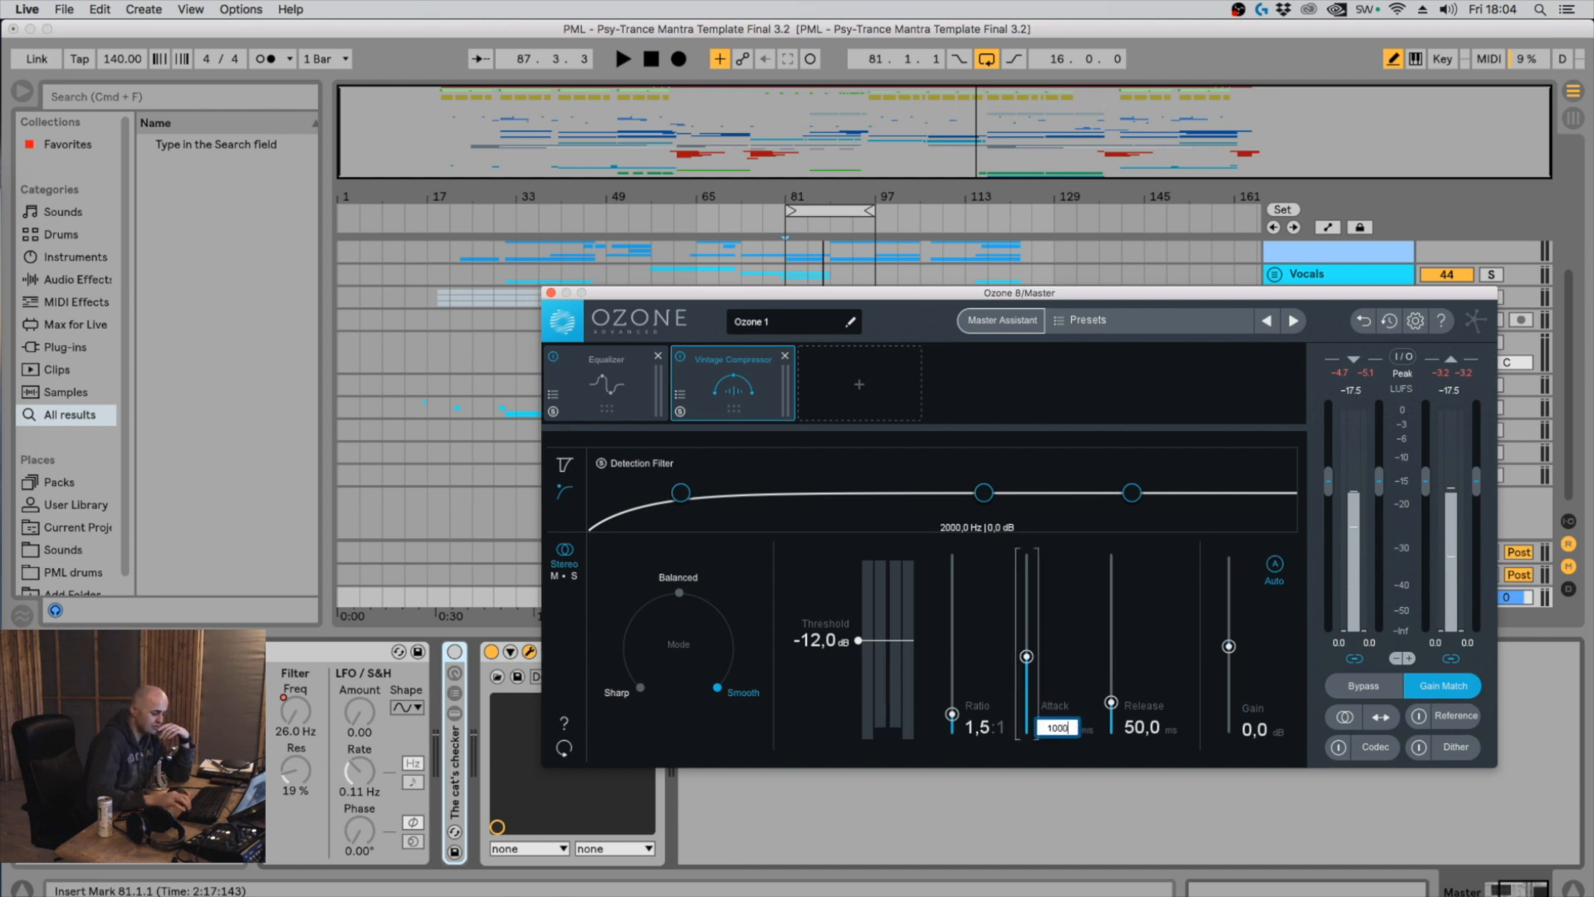
pyautogui.write('00,0')
pyautogui.press('Return')
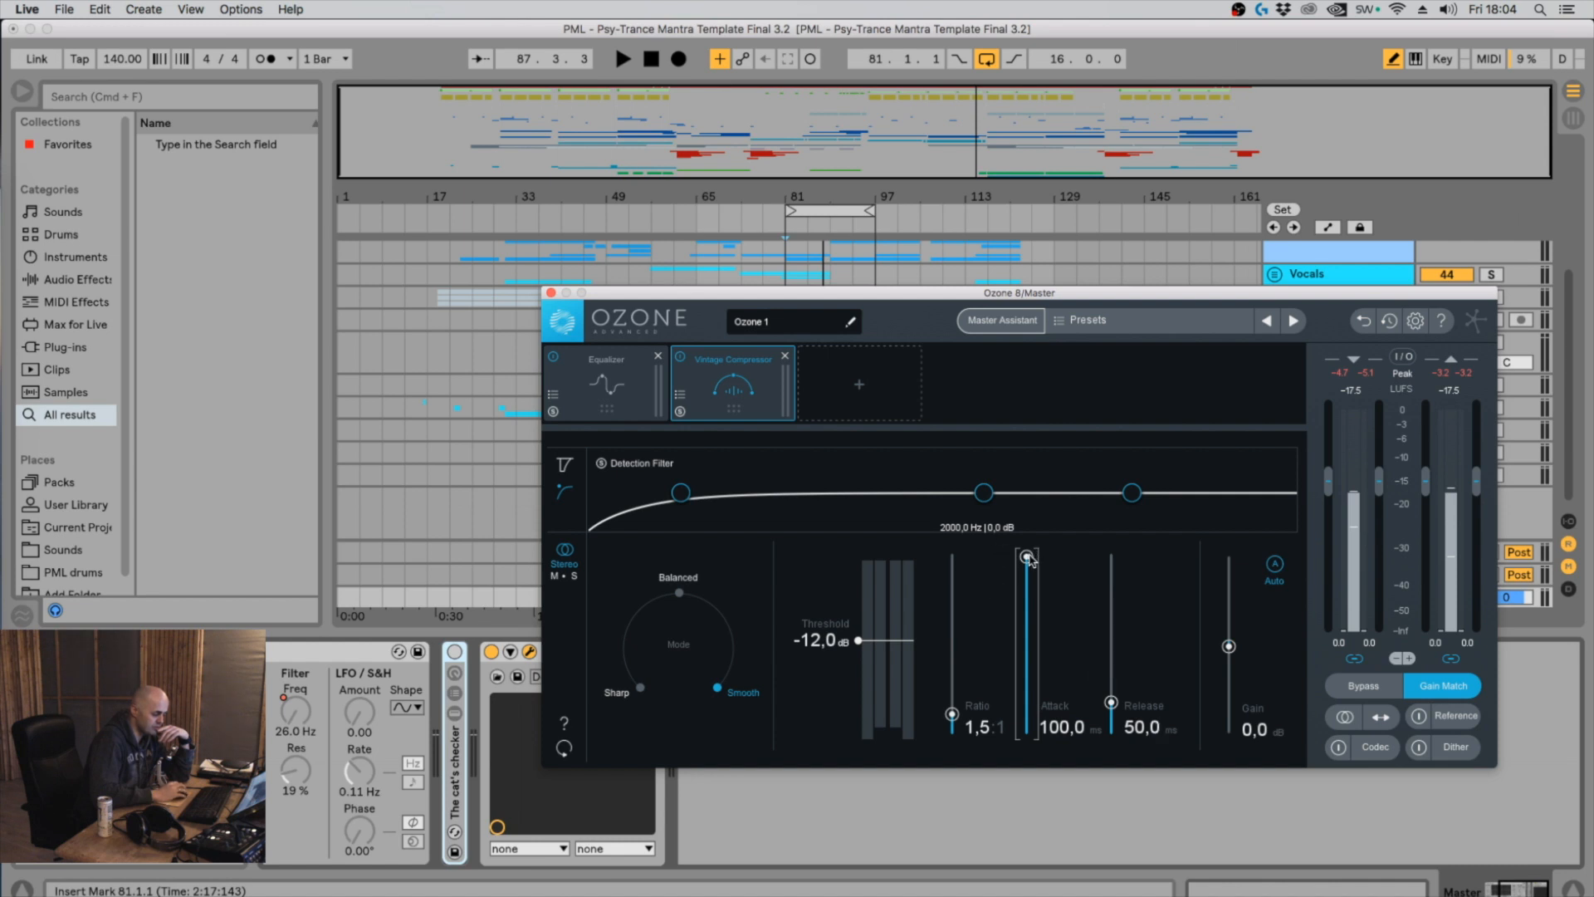
pyautogui.moveTo(1028, 559); pyautogui.dragTo(1027, 626)
pyautogui.doubleClick(1057, 727)
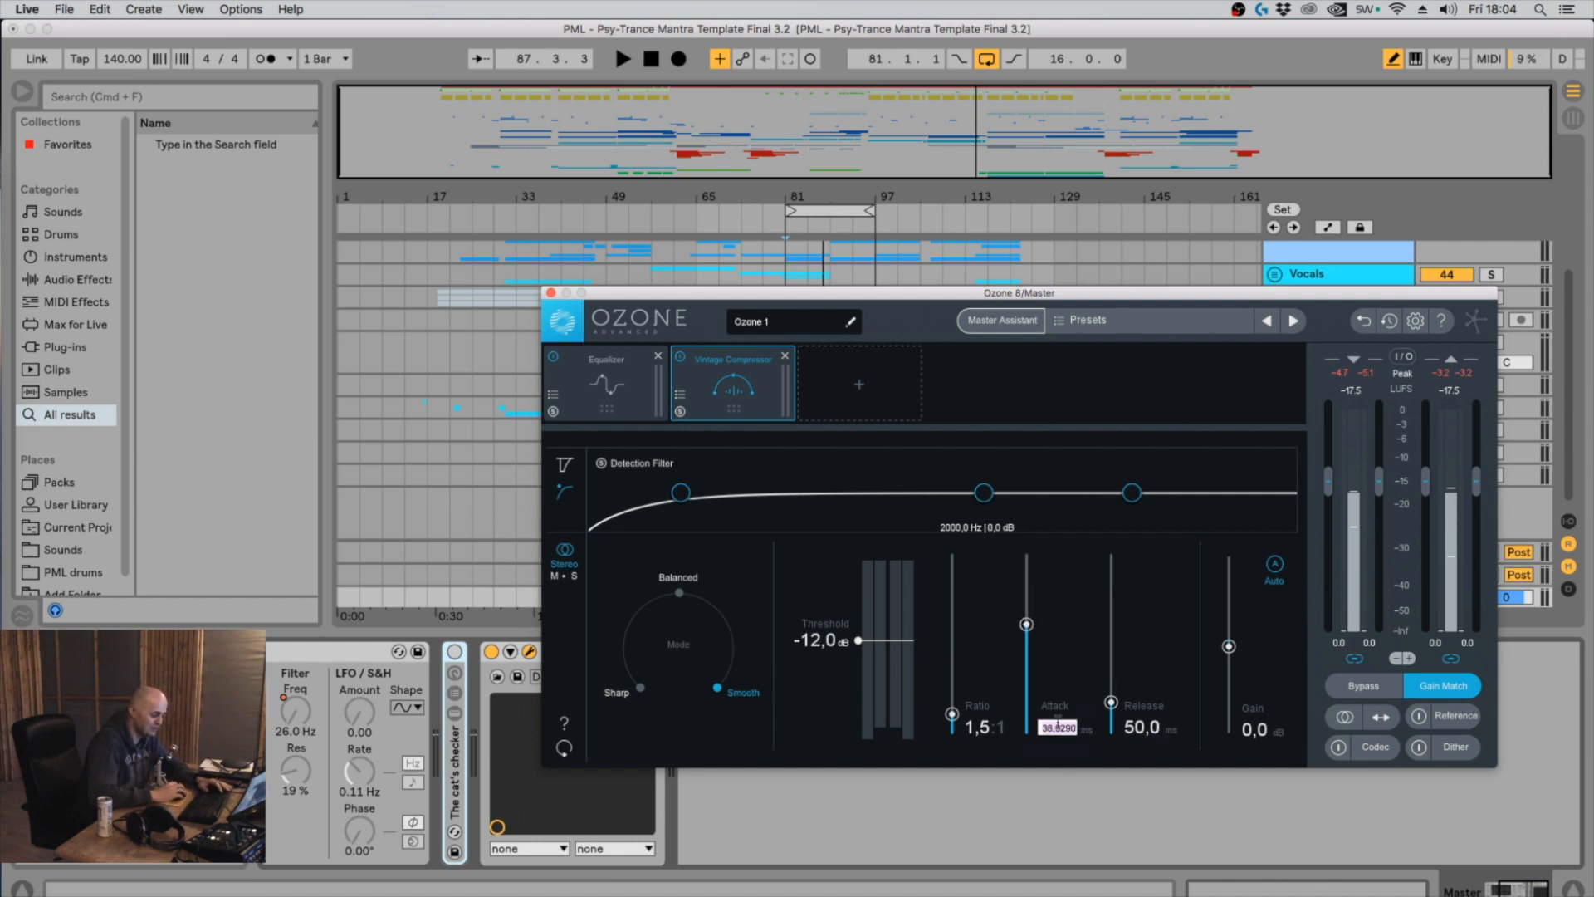
pyautogui.write('30')
pyautogui.press('Return')
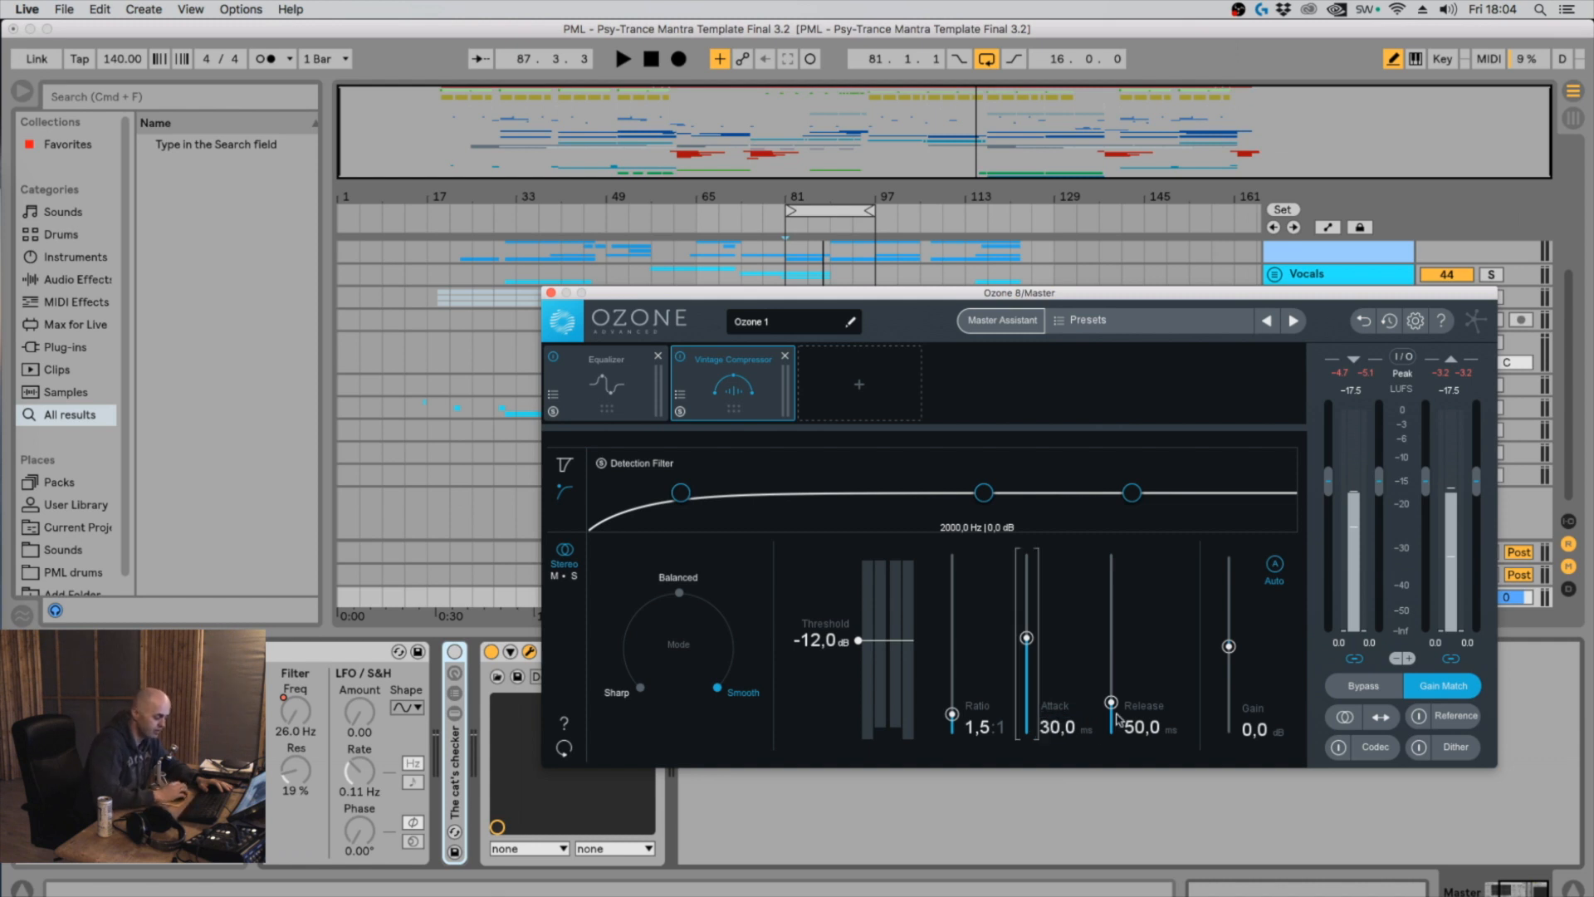
pyautogui.moveTo(1115, 705); pyautogui.dragTo(1115, 719)
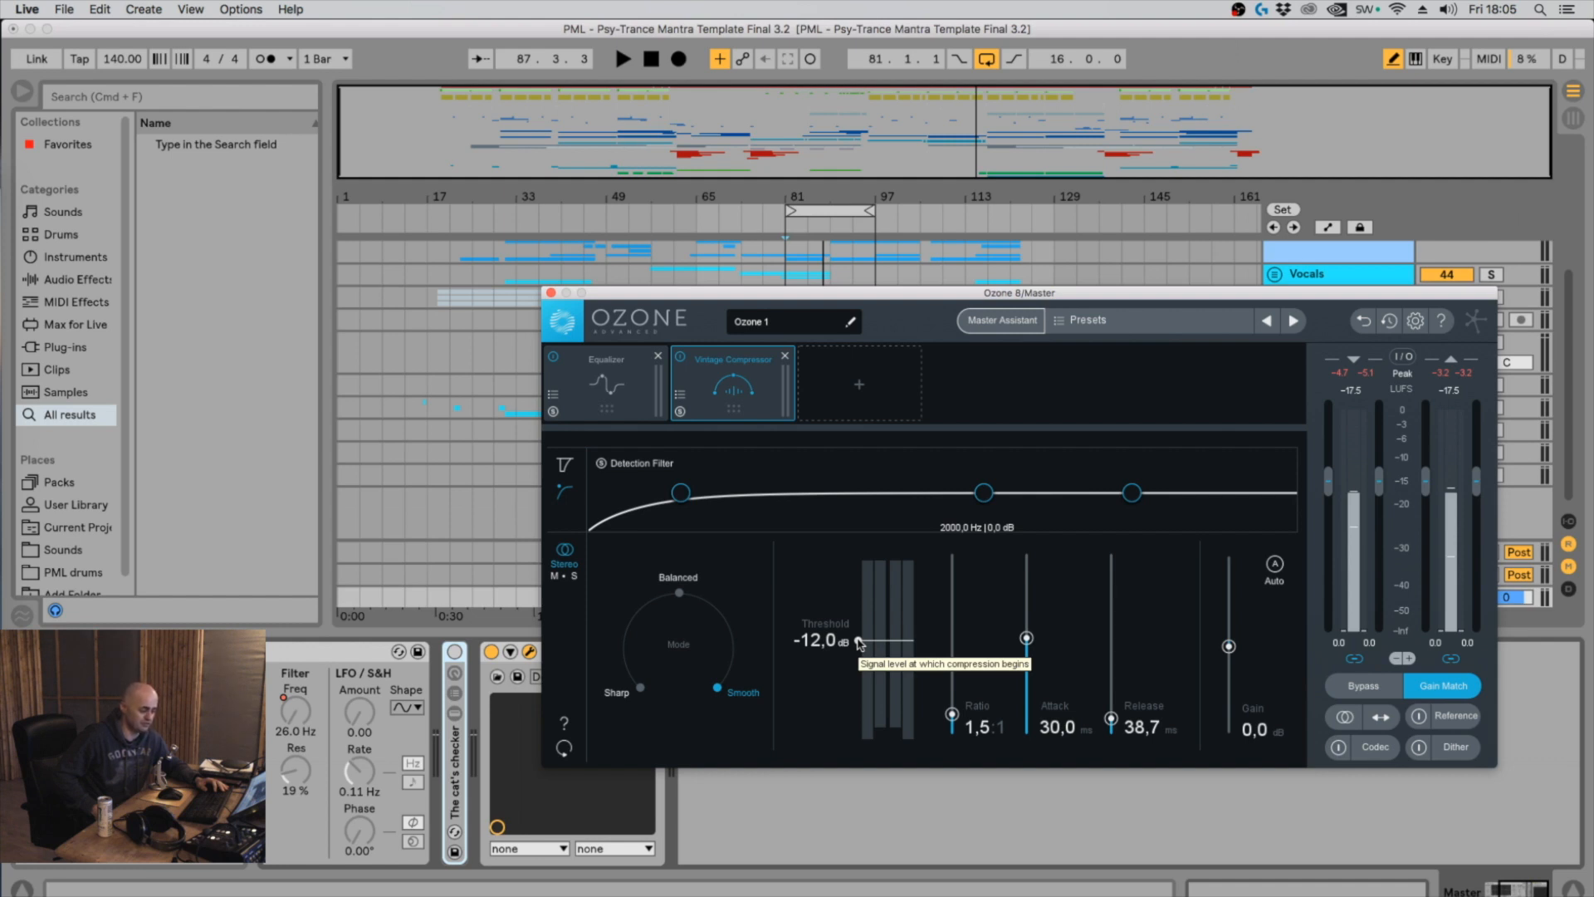
# Play the loop with the Vintage Compressor's threshold at -60 dB, adjusting the release to about 40.5 ms and attack to about 19.4 ms
pyautogui.press('space')
pyautogui.moveTo(859, 641); pyautogui.dragTo(857, 739)
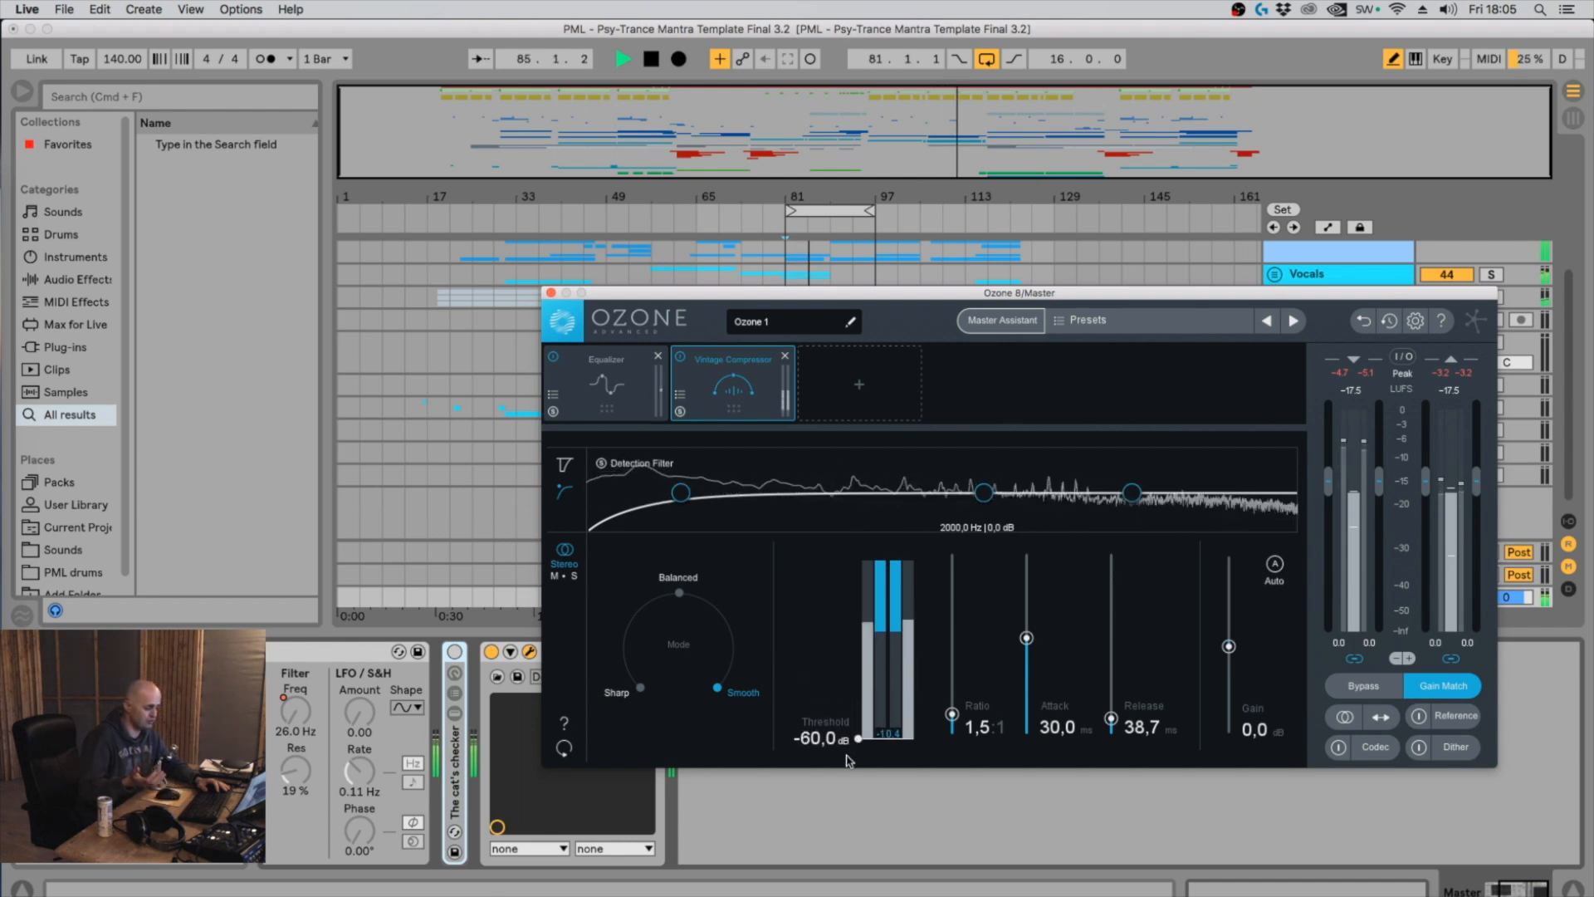
pyautogui.moveTo(1111, 719); pyautogui.dragTo(1111, 715)
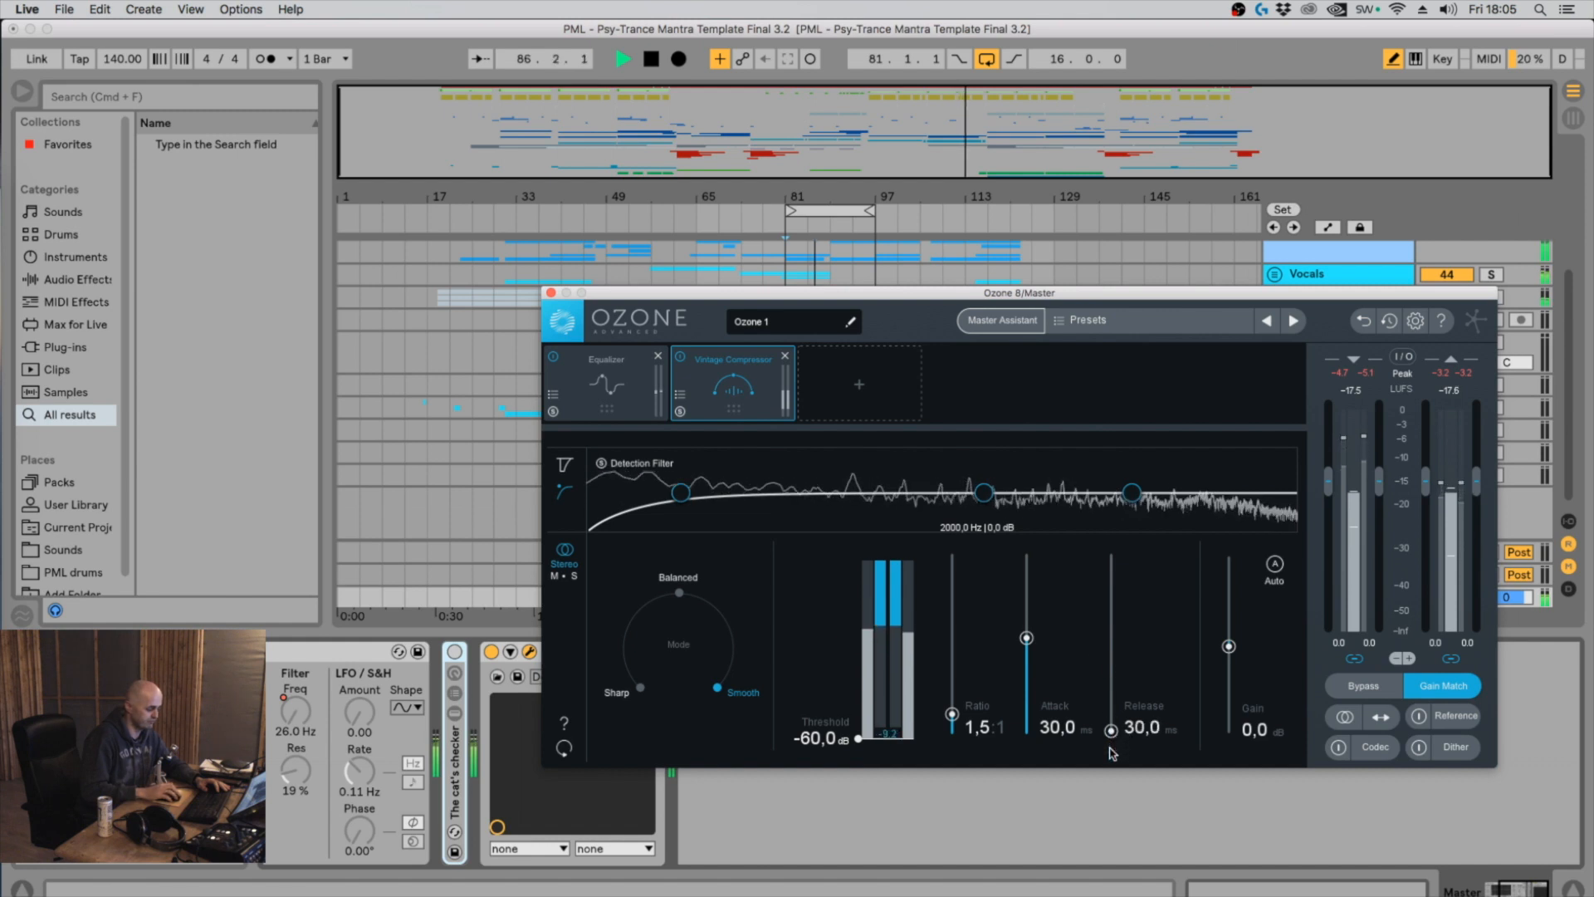
pyautogui.moveTo(1026, 637); pyautogui.dragTo(1026, 657)
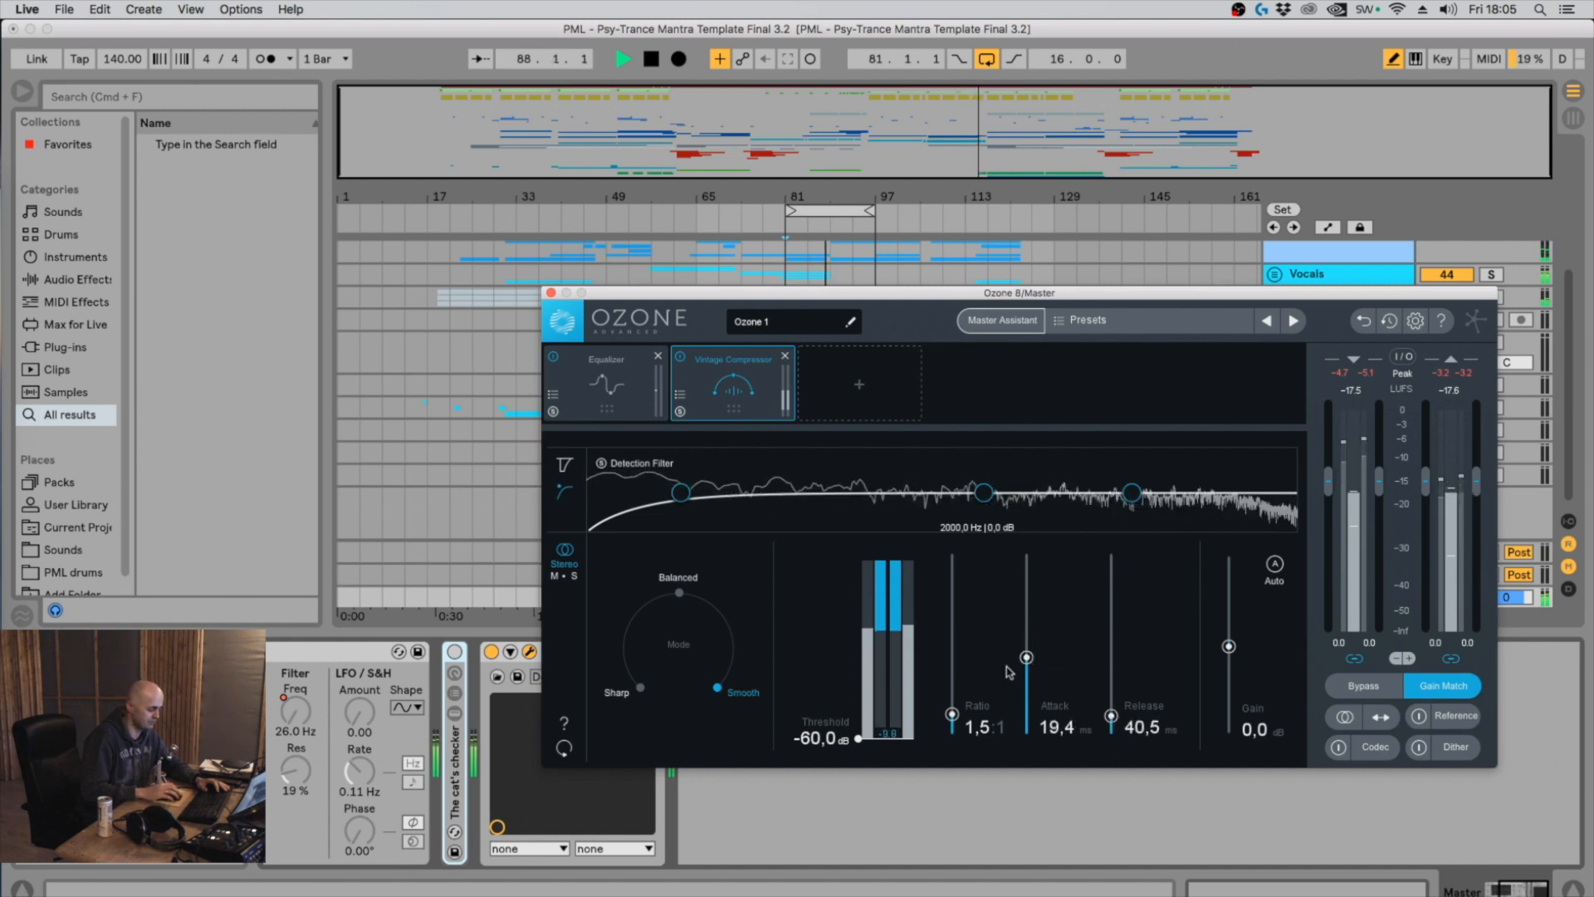
# Remove the Vintage Compressor from the chain and add a Dynamics module in its place
pyautogui.click(785, 356)
pyautogui.click(731, 378)
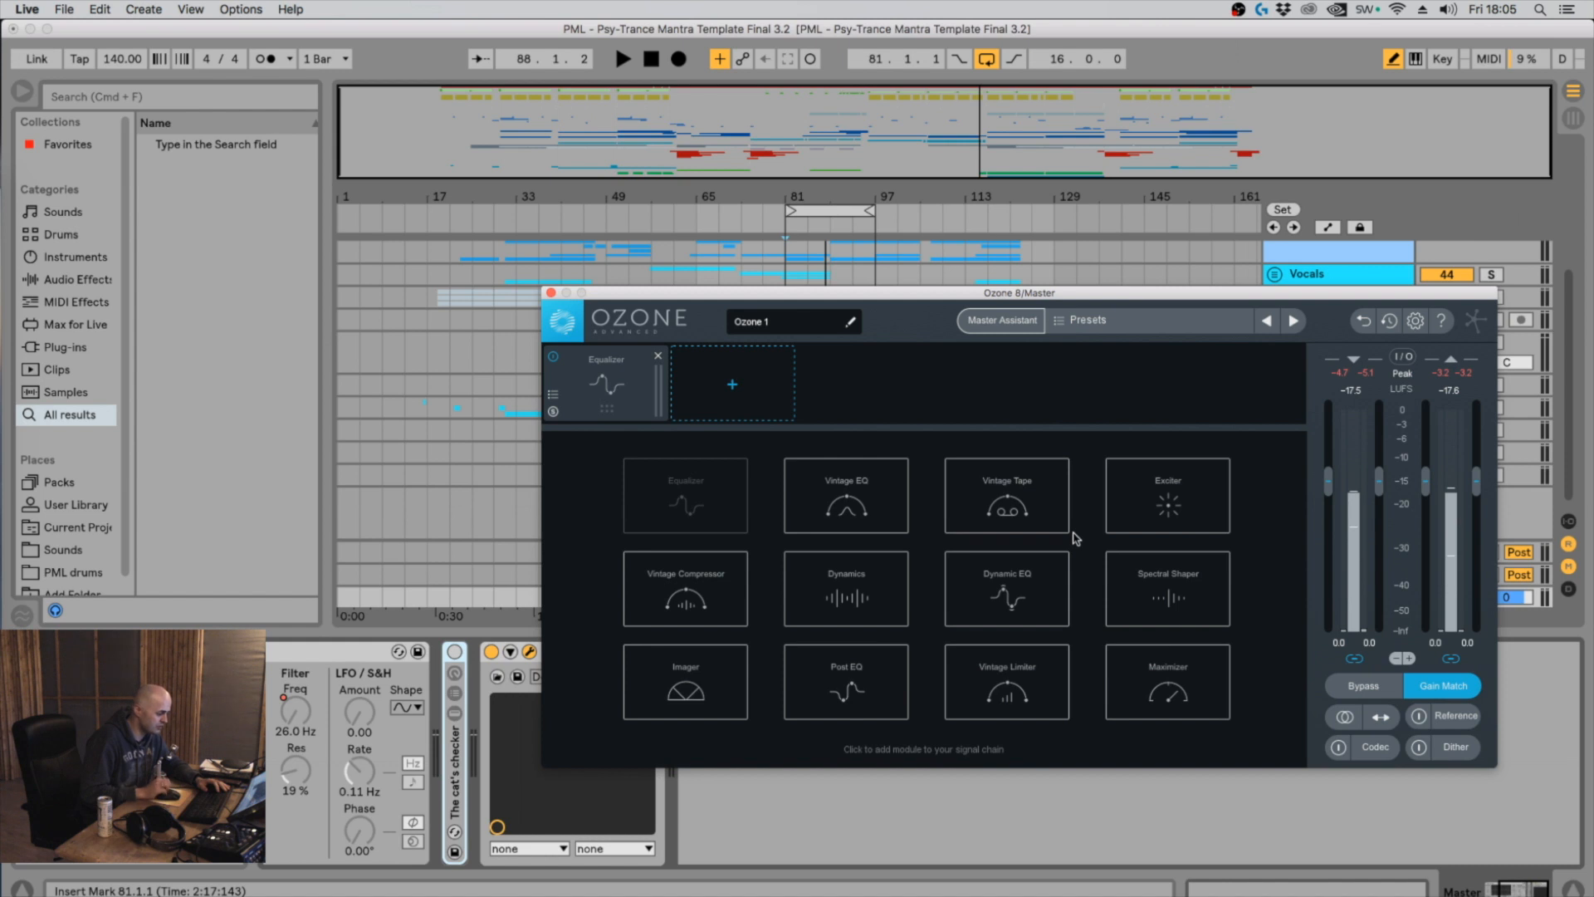
pyautogui.click(886, 569)
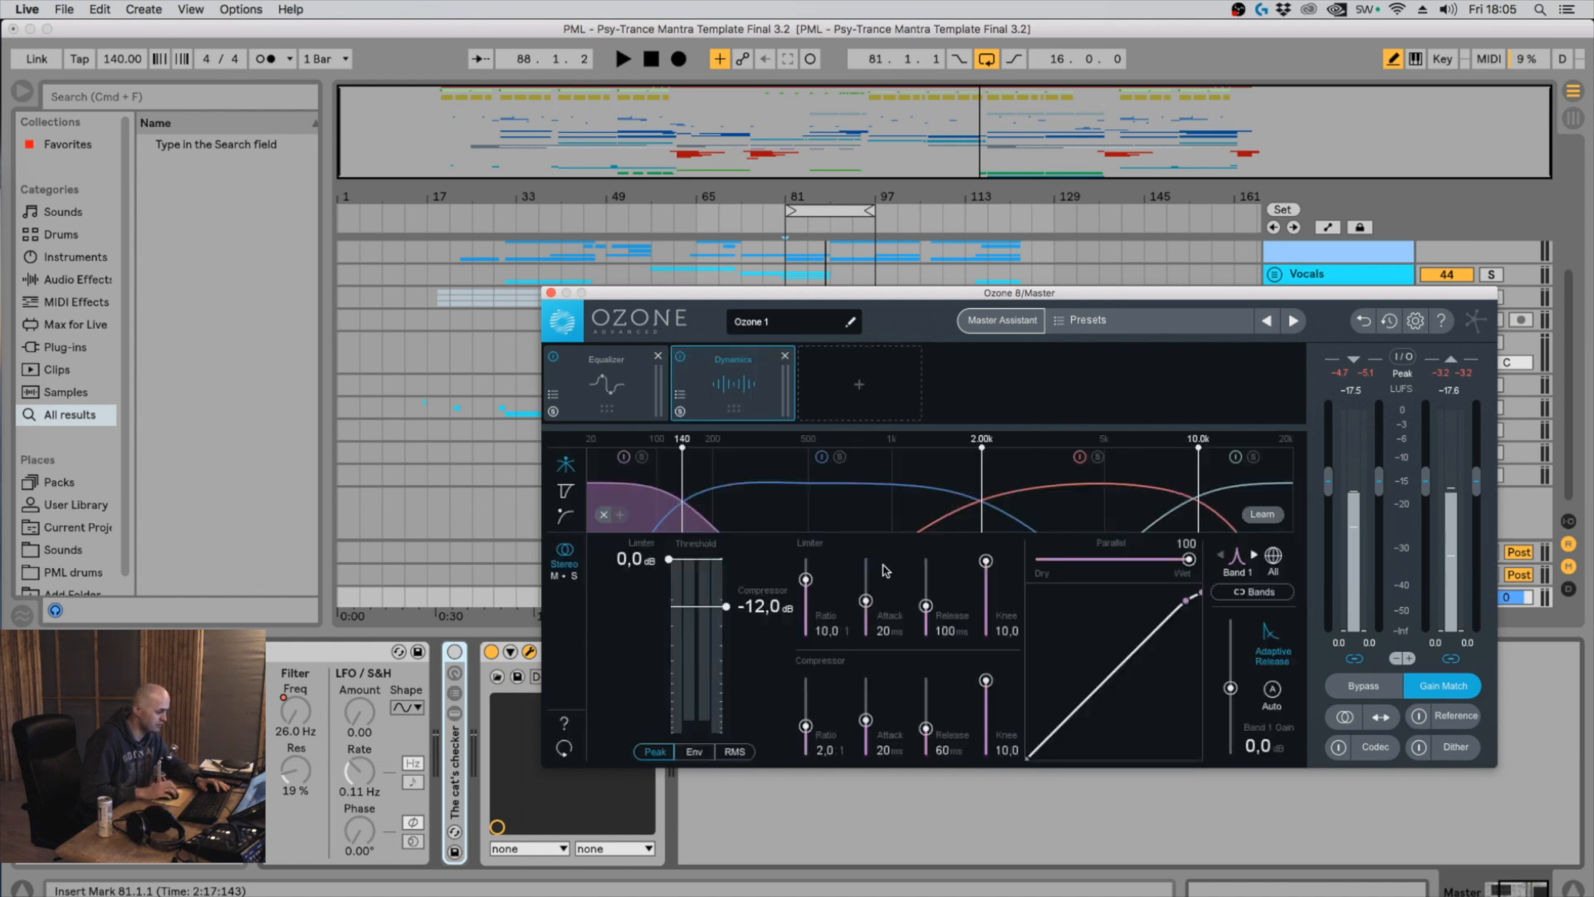
# Use Learn during loop playback to place the Dynamics band crossovers automatically, and stop playback once they are set
pyautogui.press('space')
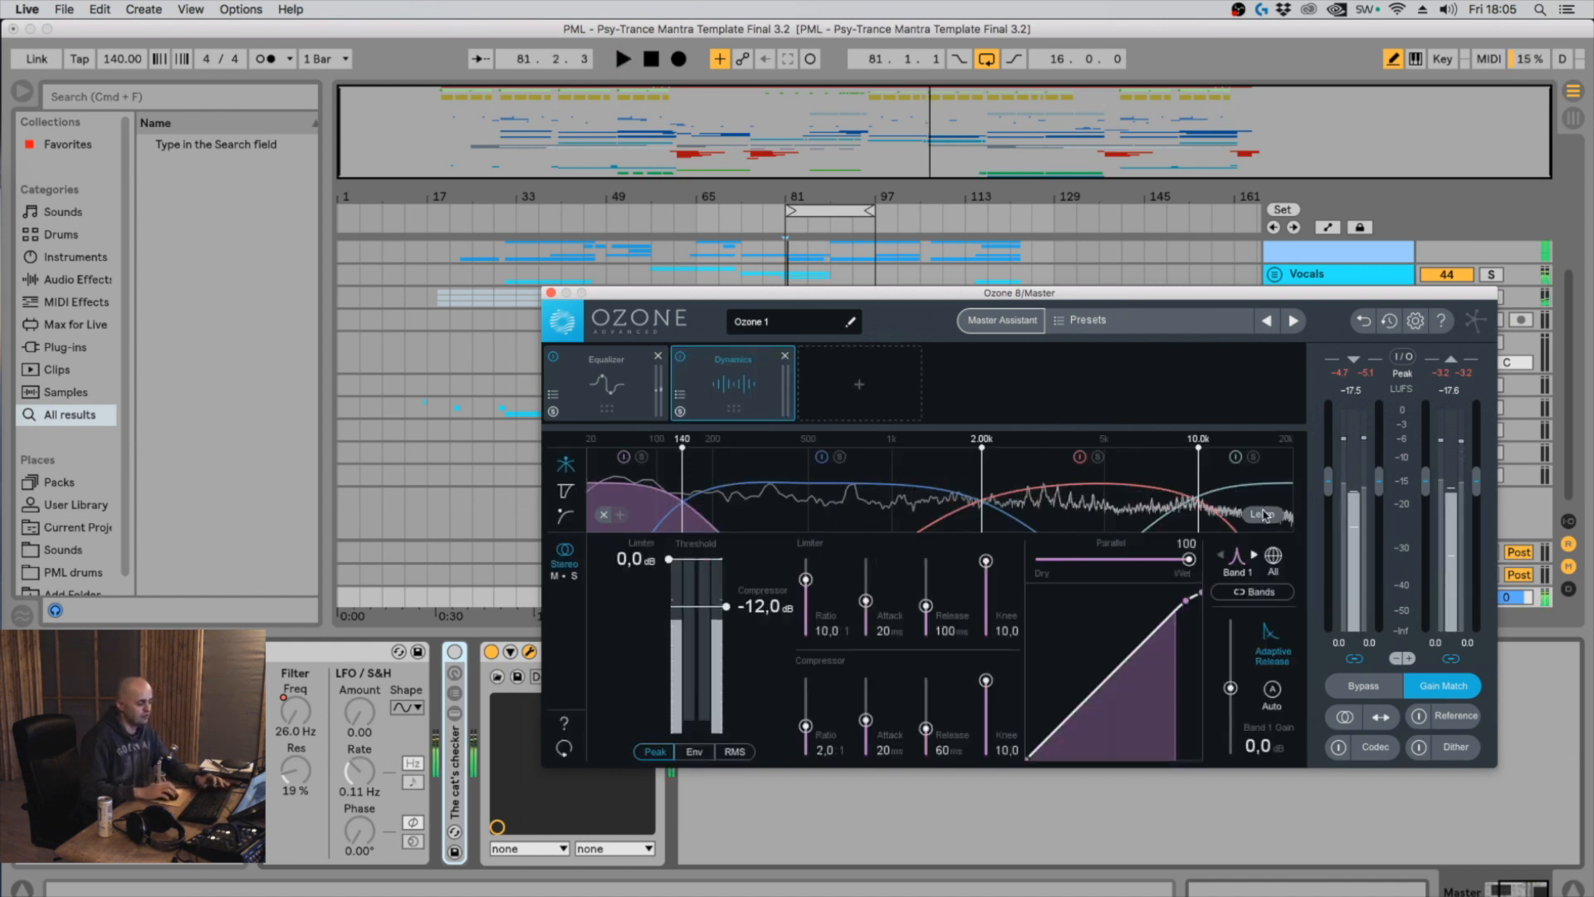
pyautogui.press('space')
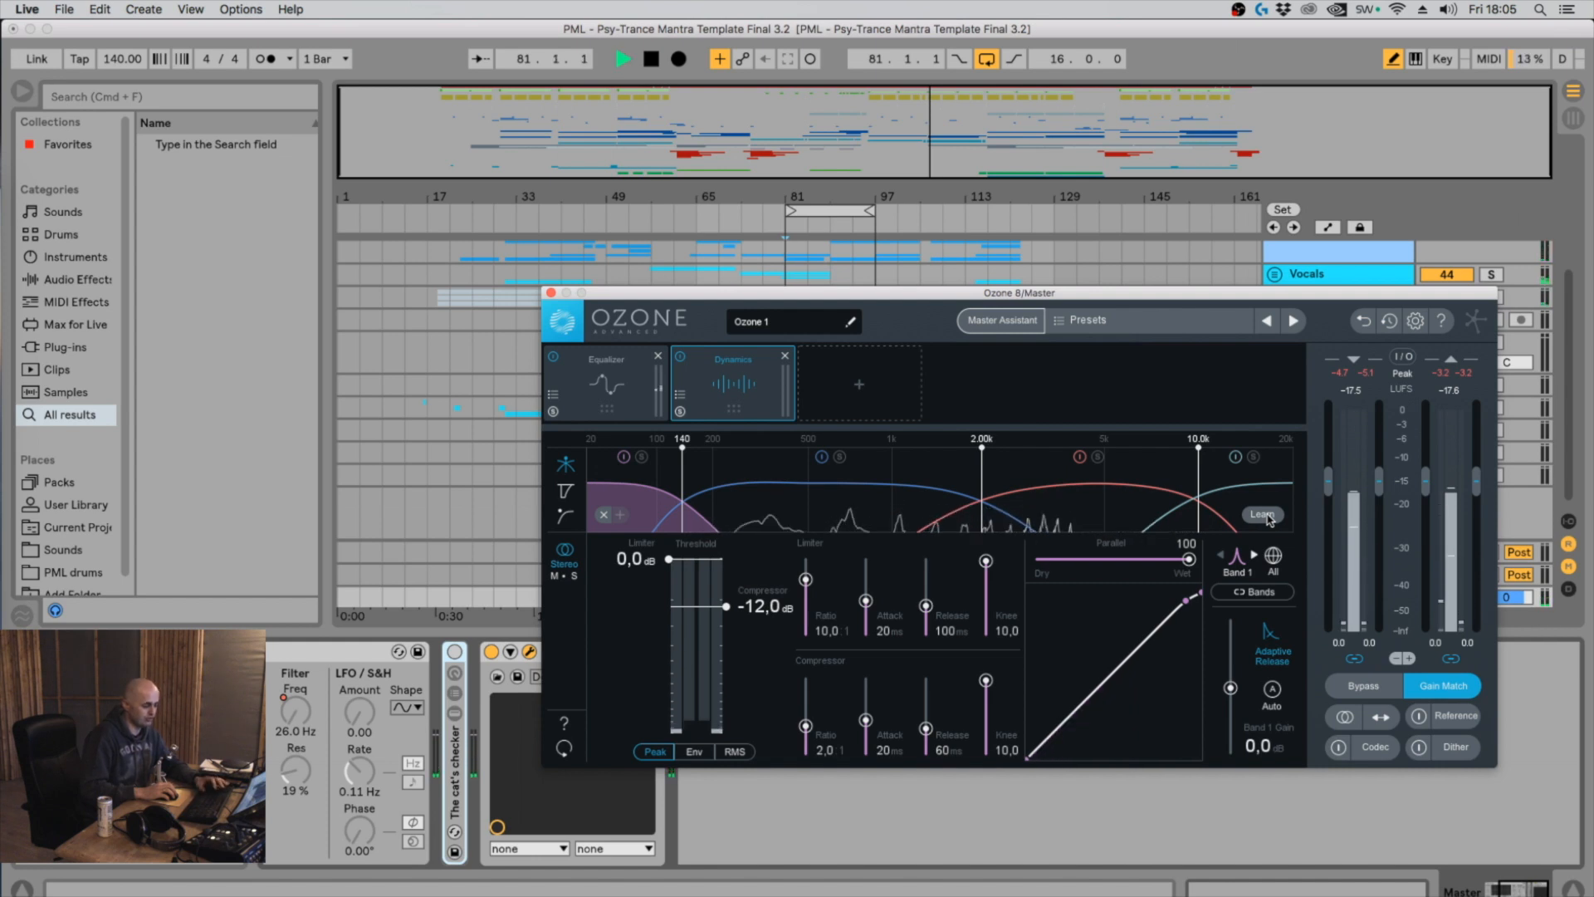
pyautogui.click(1266, 516)
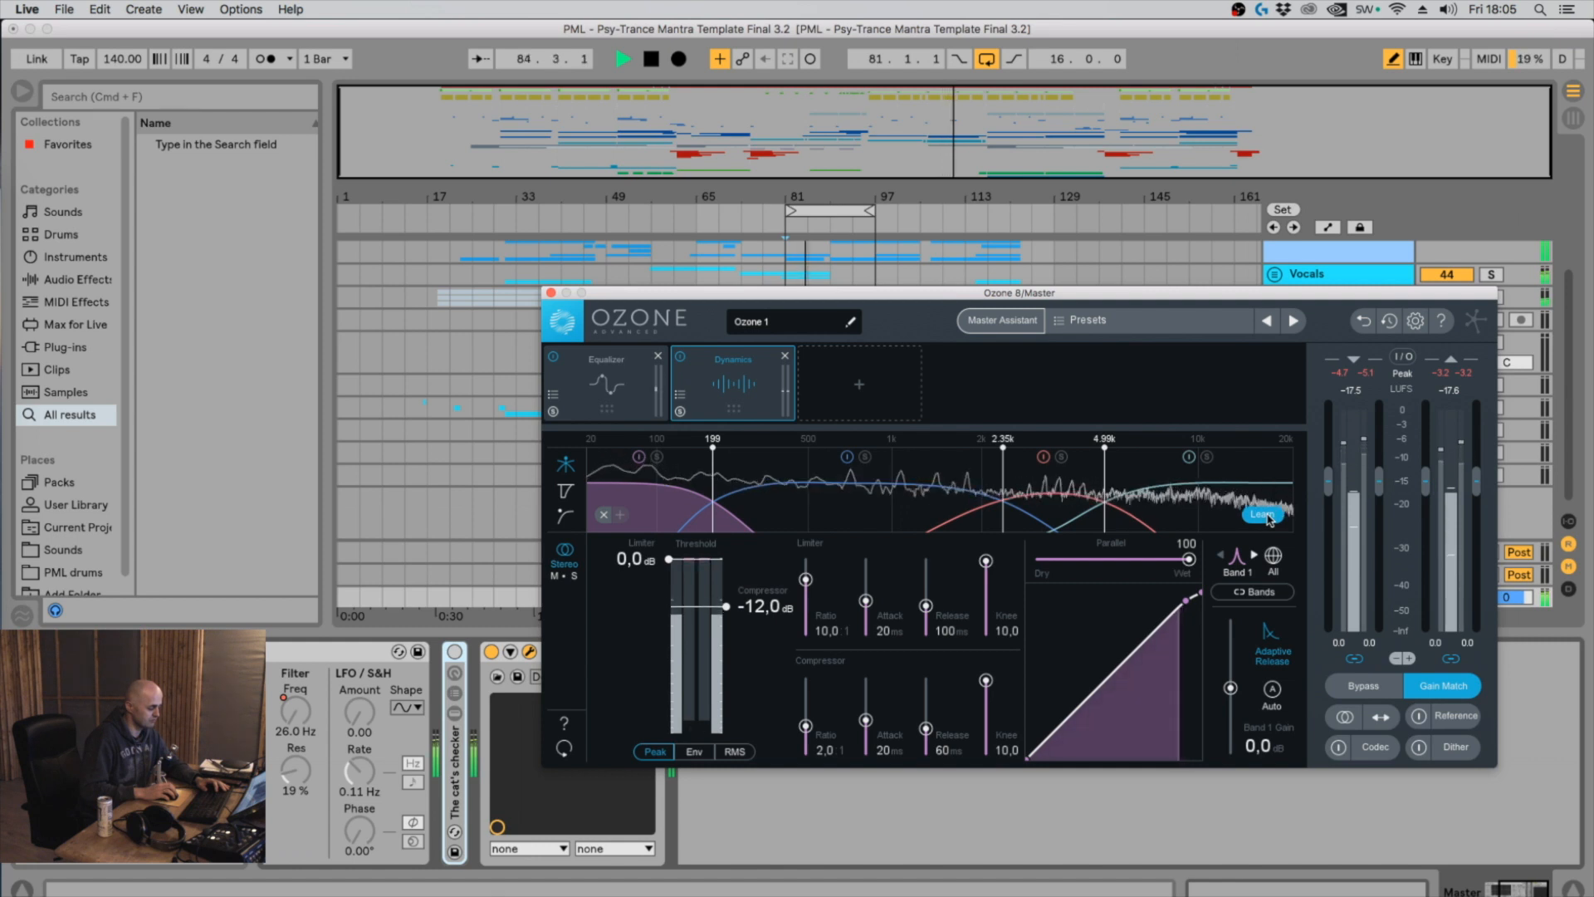
pyautogui.click(1265, 515)
pyautogui.press('space')
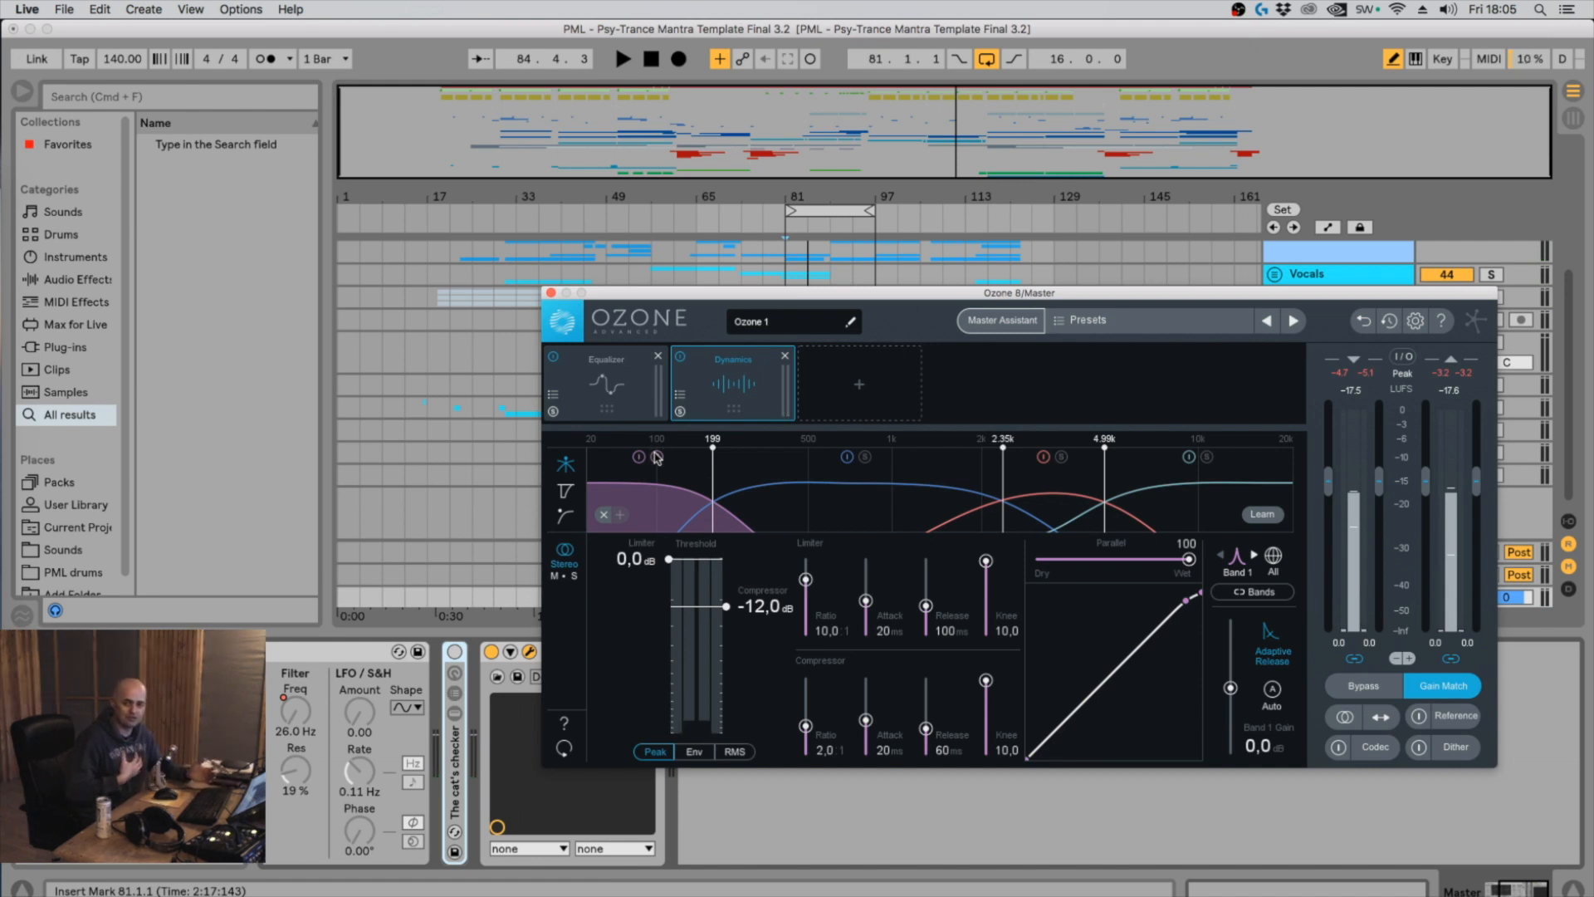
# Audition the soloed low band of Dynamics in stereo, check its Mid and Side signals, and return the module to Stereo
pyautogui.press('space')
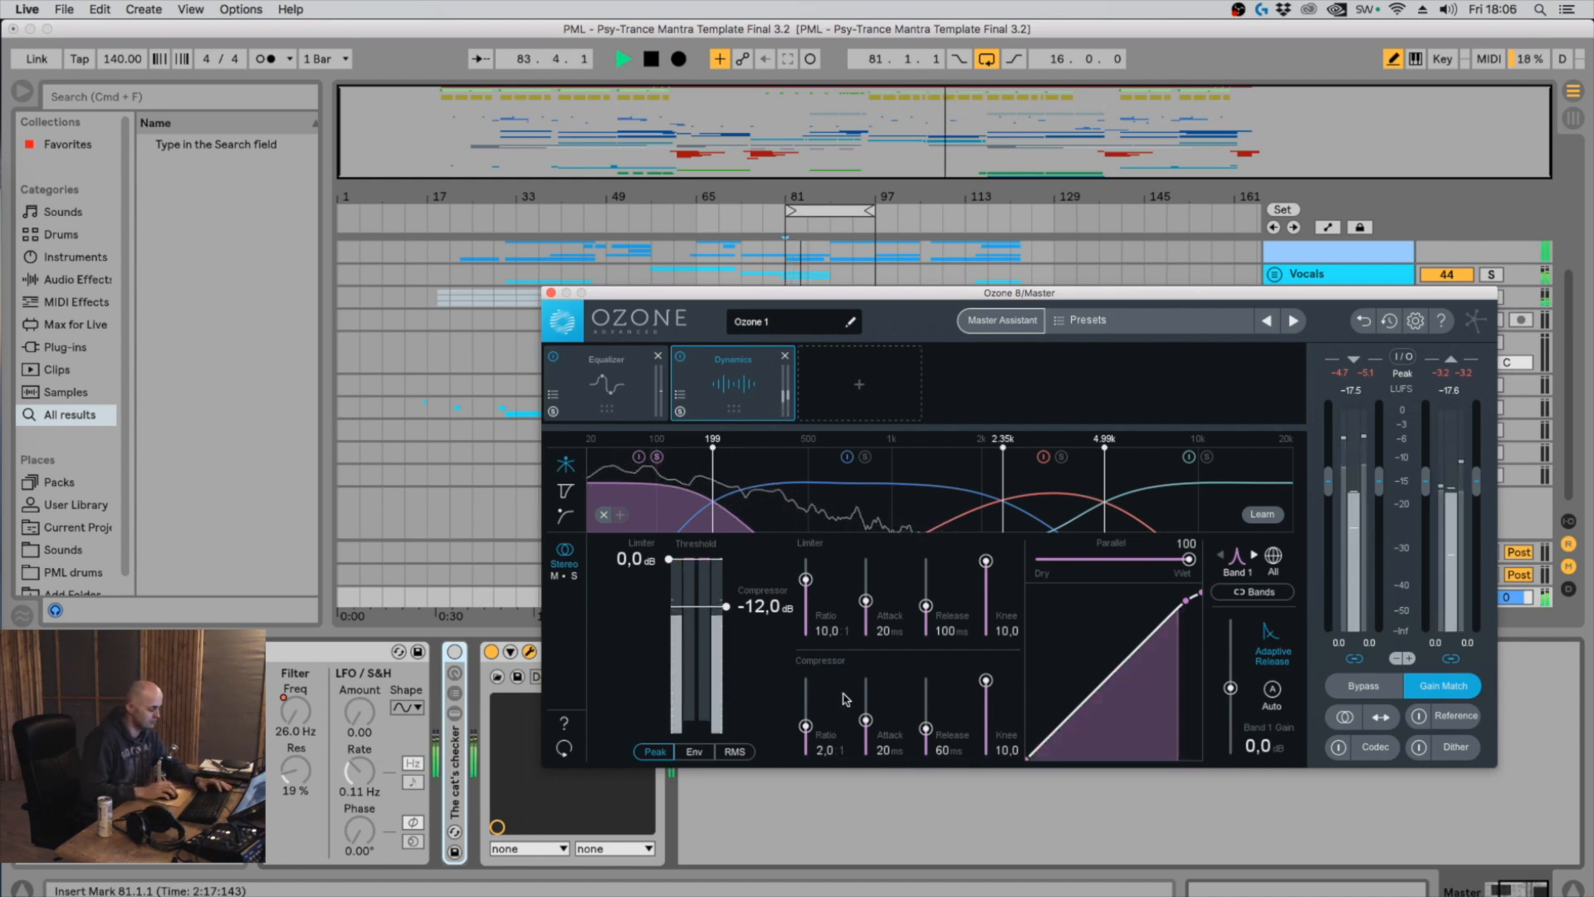
pyautogui.press('space')
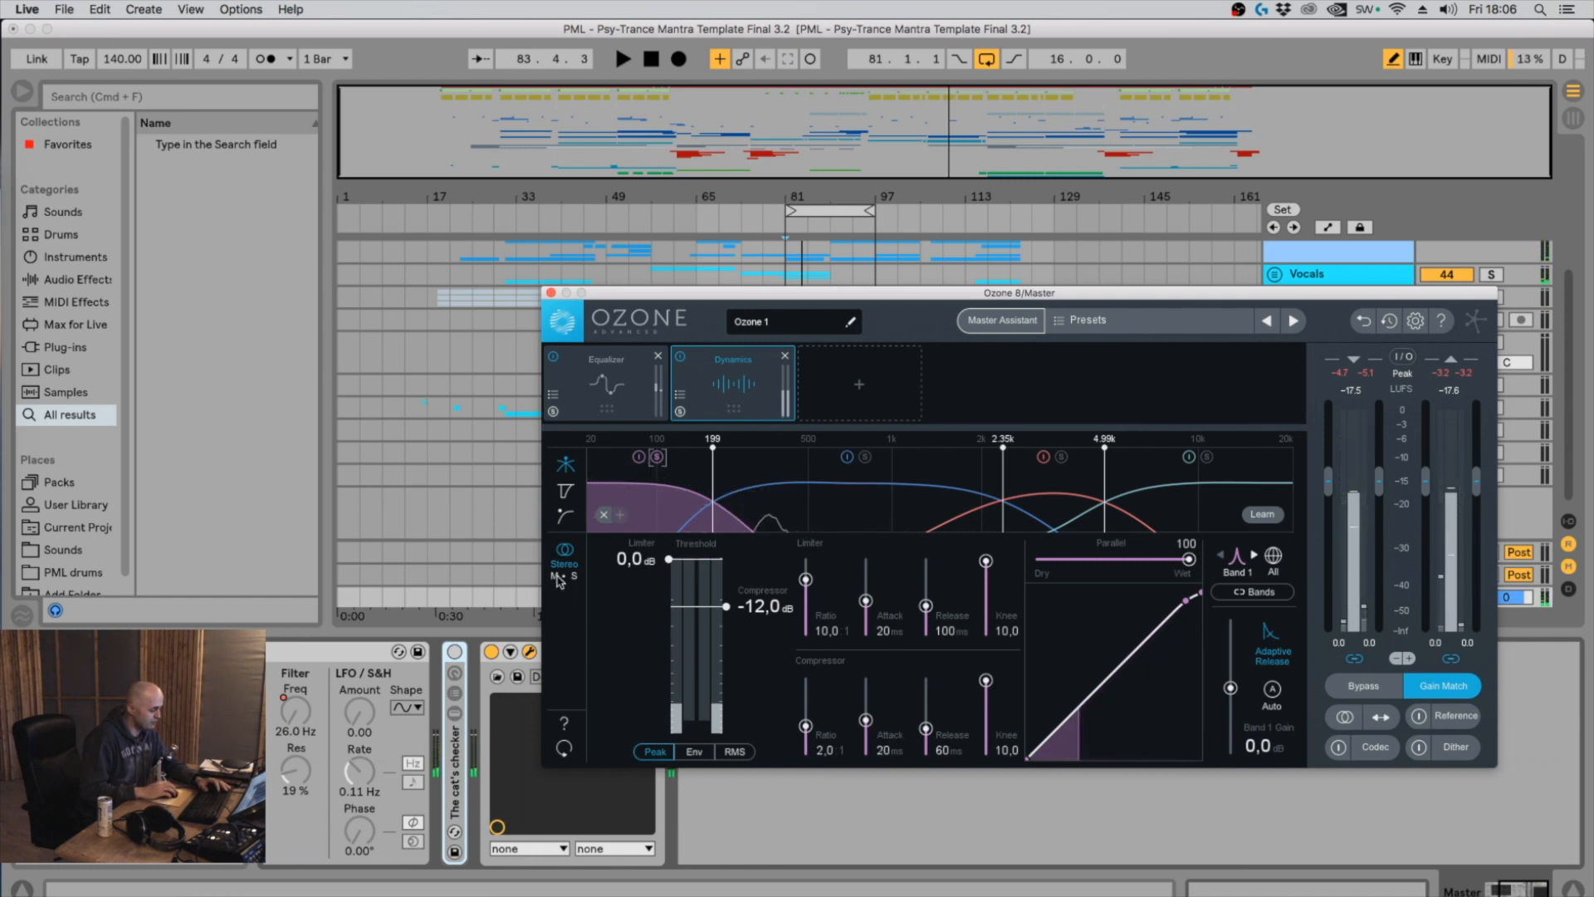
pyautogui.click(555, 577)
pyautogui.press('space')
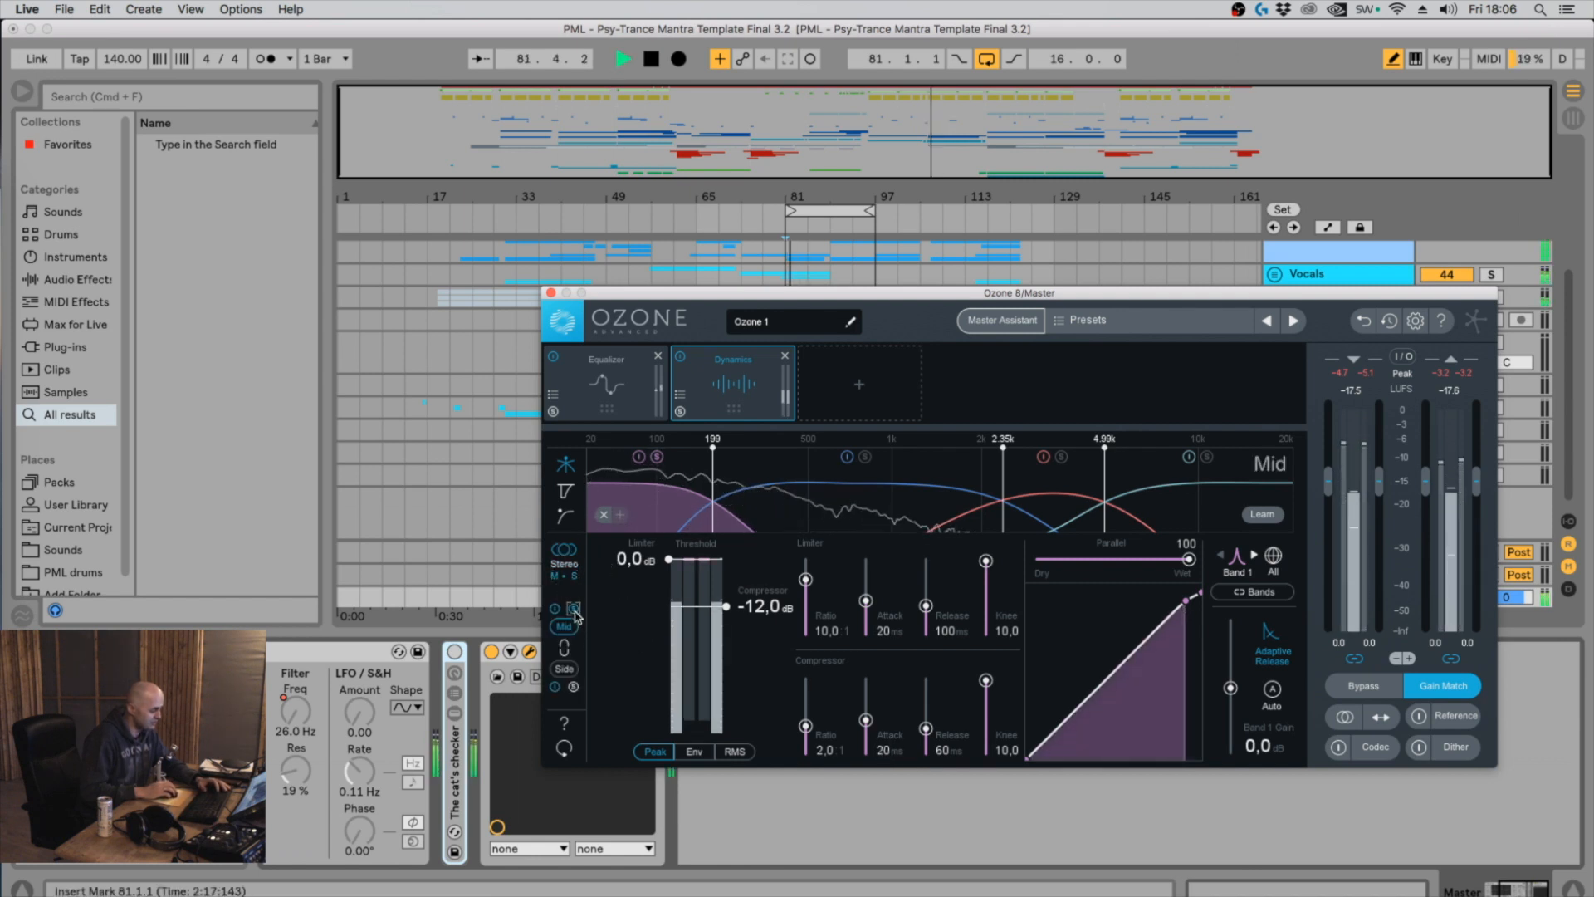
pyautogui.press('space')
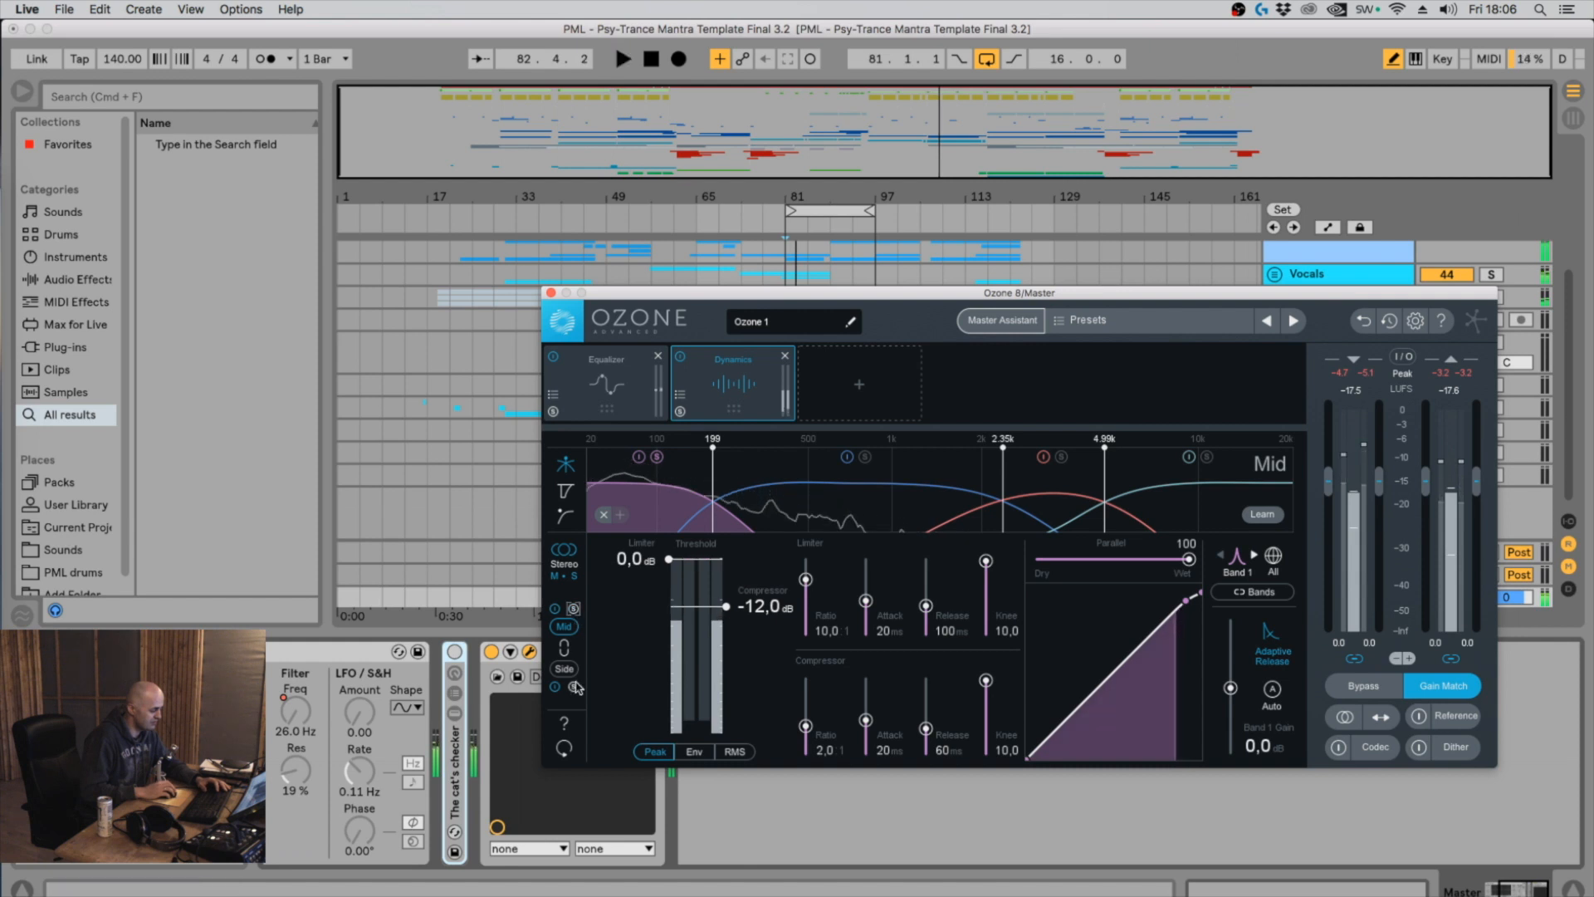
pyautogui.click(574, 688)
pyautogui.press('space')
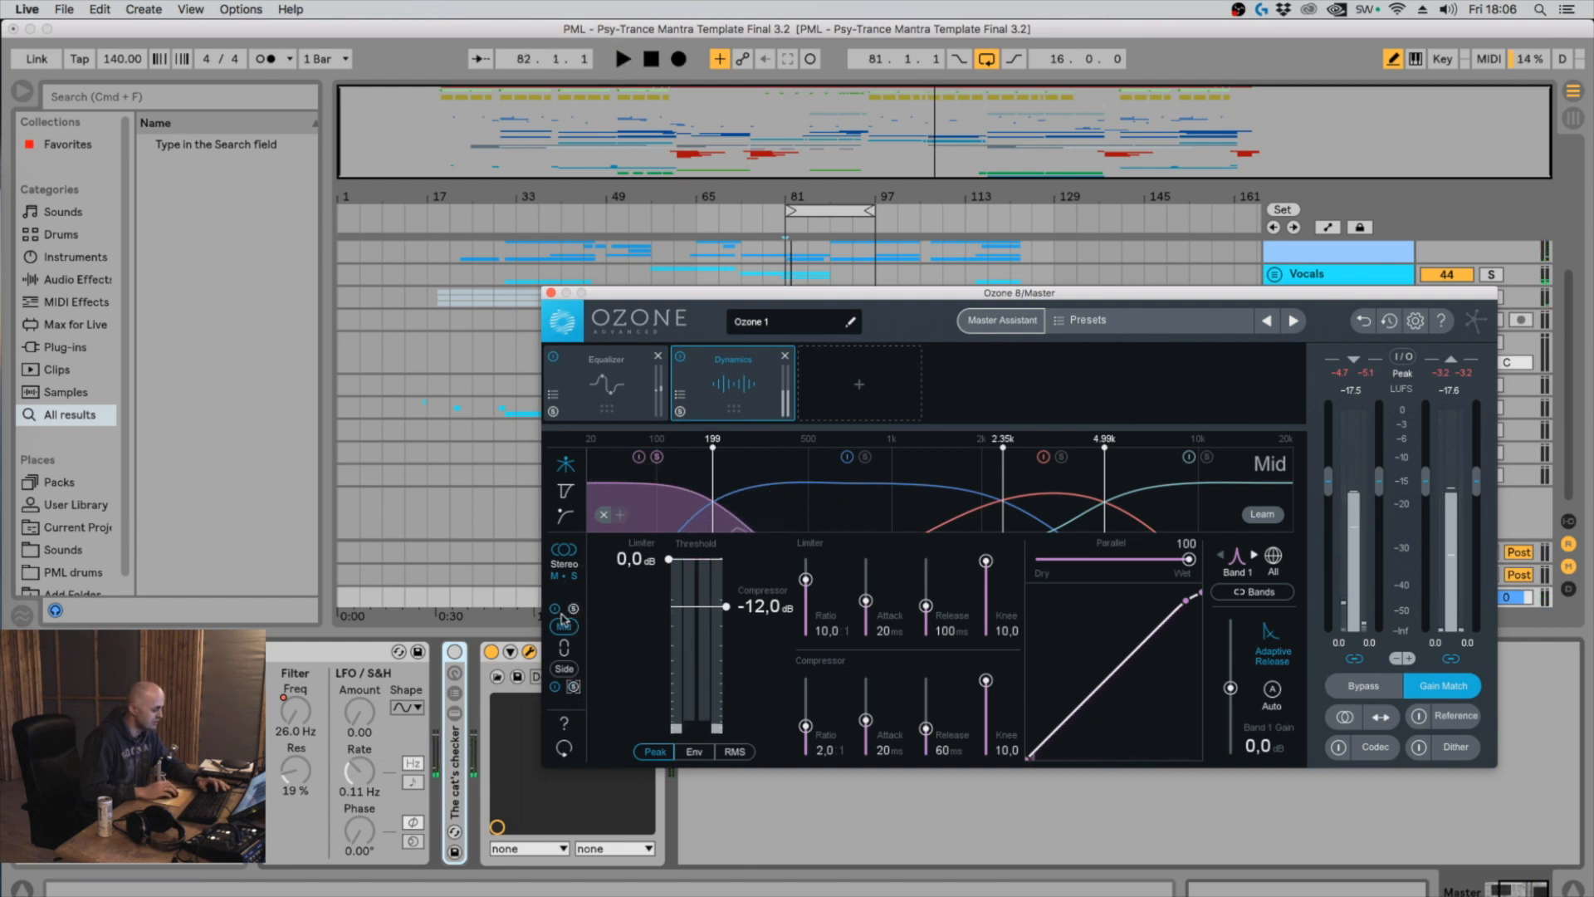
pyautogui.click(568, 581)
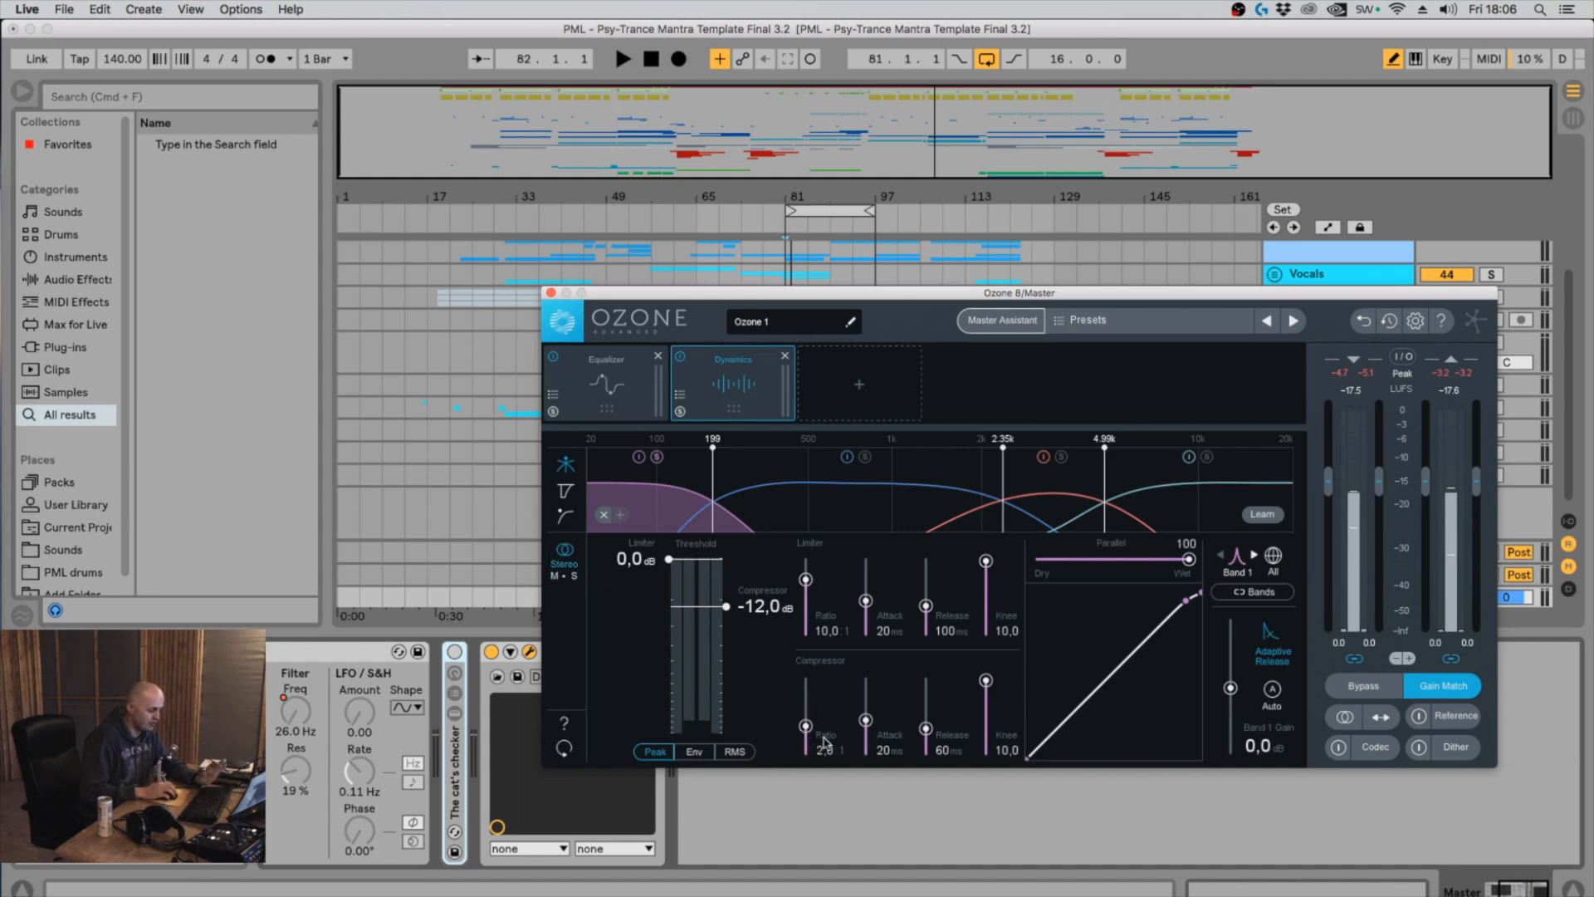
# Set the Dynamics Band 1 compressor's attack and release to 100 ms each
pyautogui.click(880, 751)
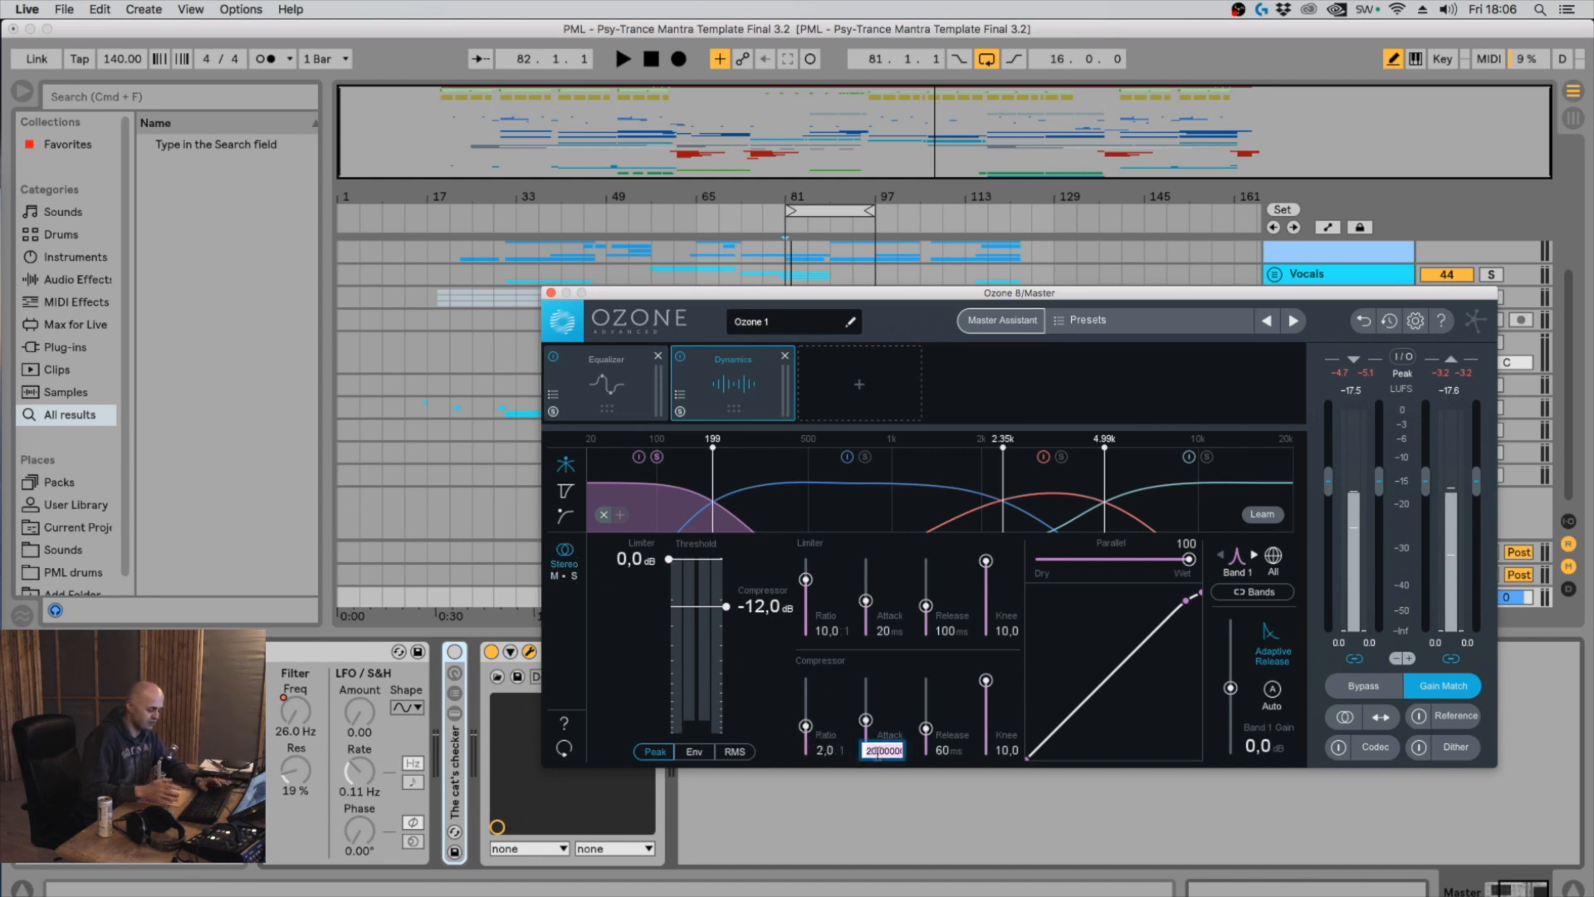
pyautogui.write('100')
pyautogui.press('Return')
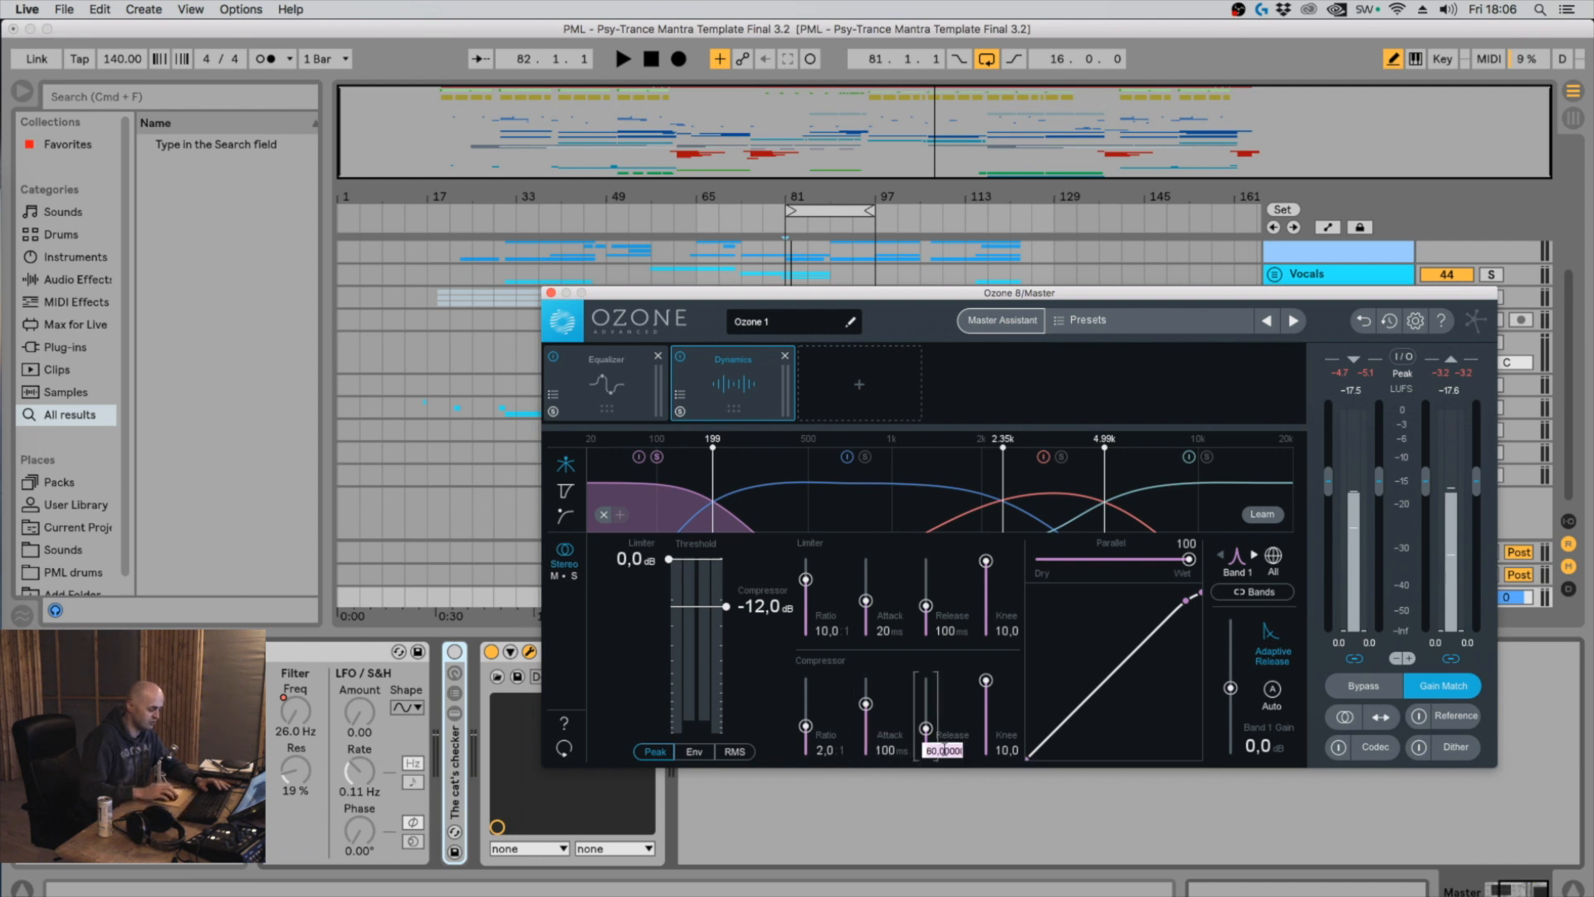
pyautogui.click(944, 750)
pyautogui.write('100')
pyautogui.press('Return')
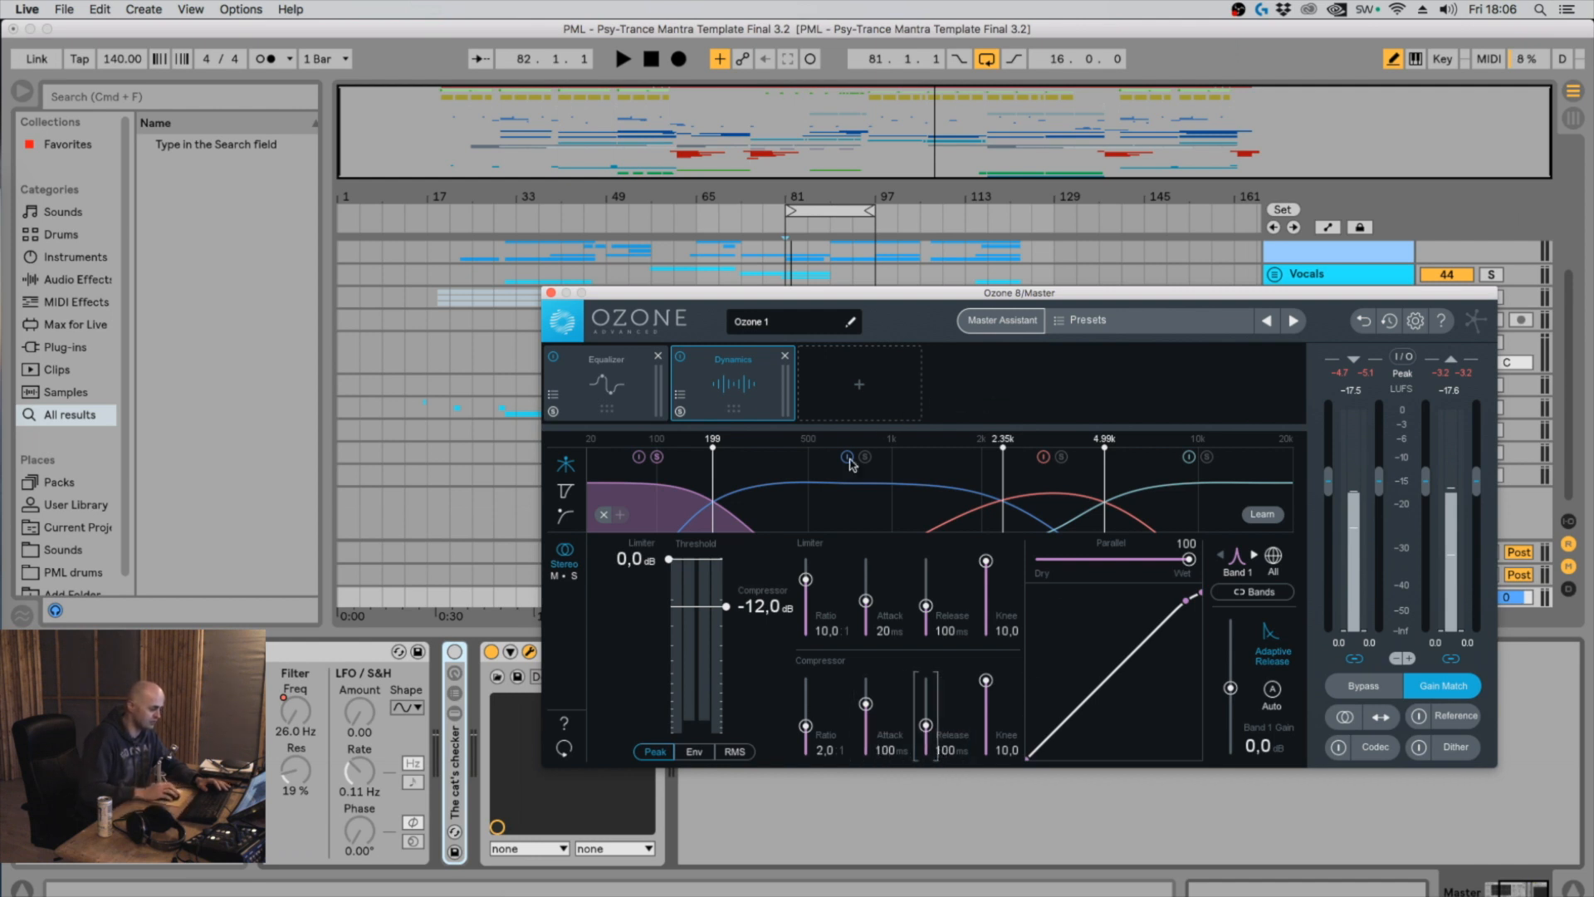
# Set the Dynamics Band 2 compressor's attack and release to 100 ms each
pyautogui.click(827, 515)
pyautogui.click(885, 751)
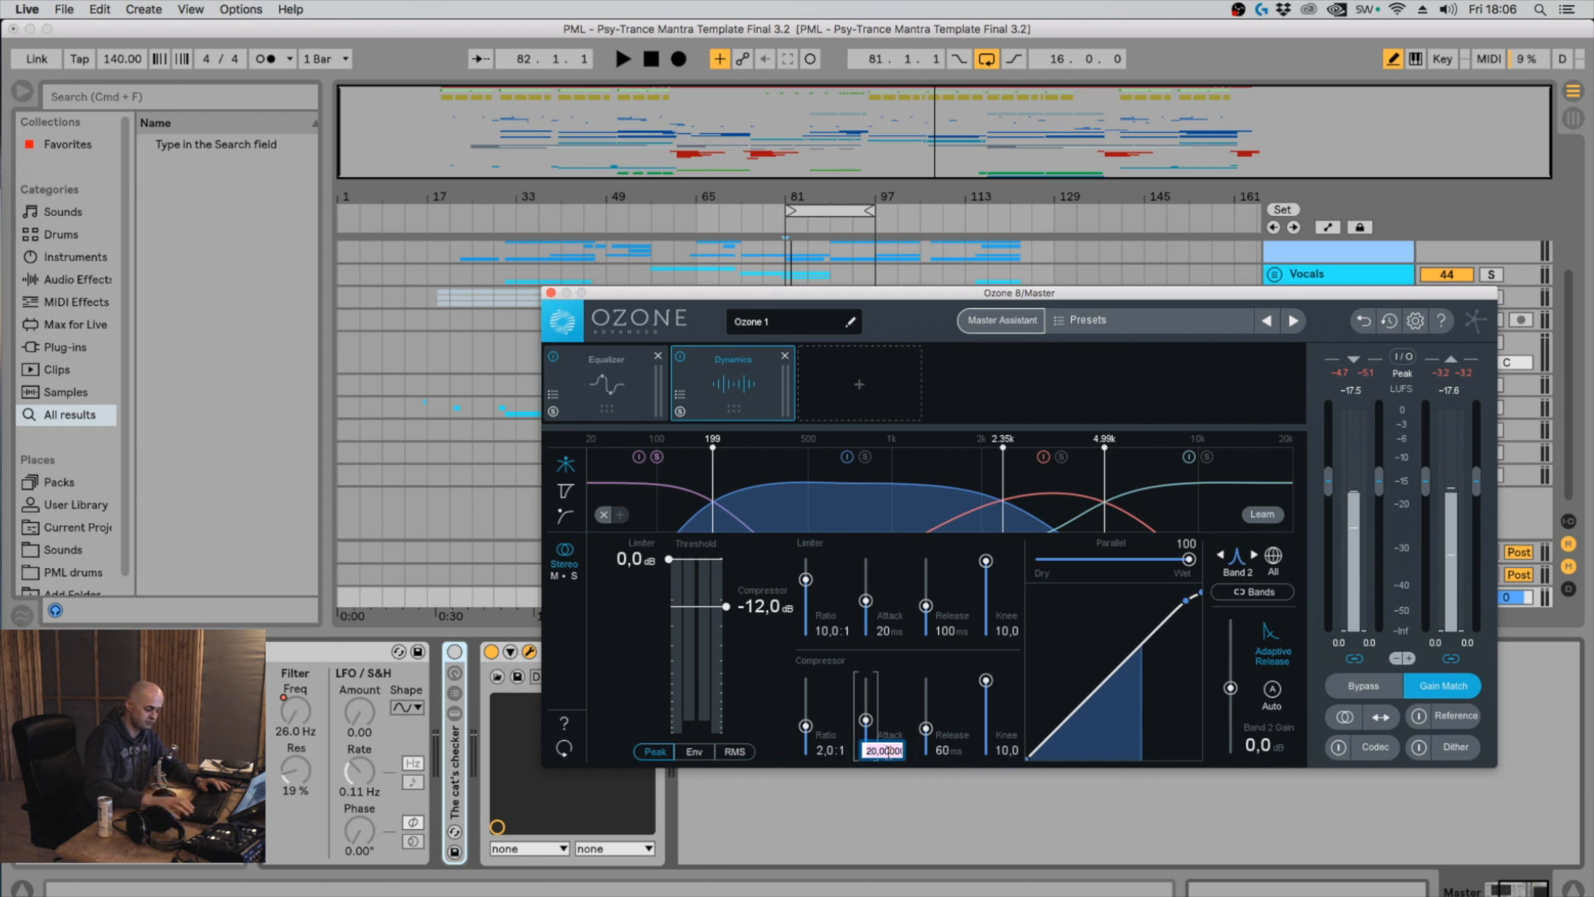
pyautogui.write('100')
pyautogui.press('Return')
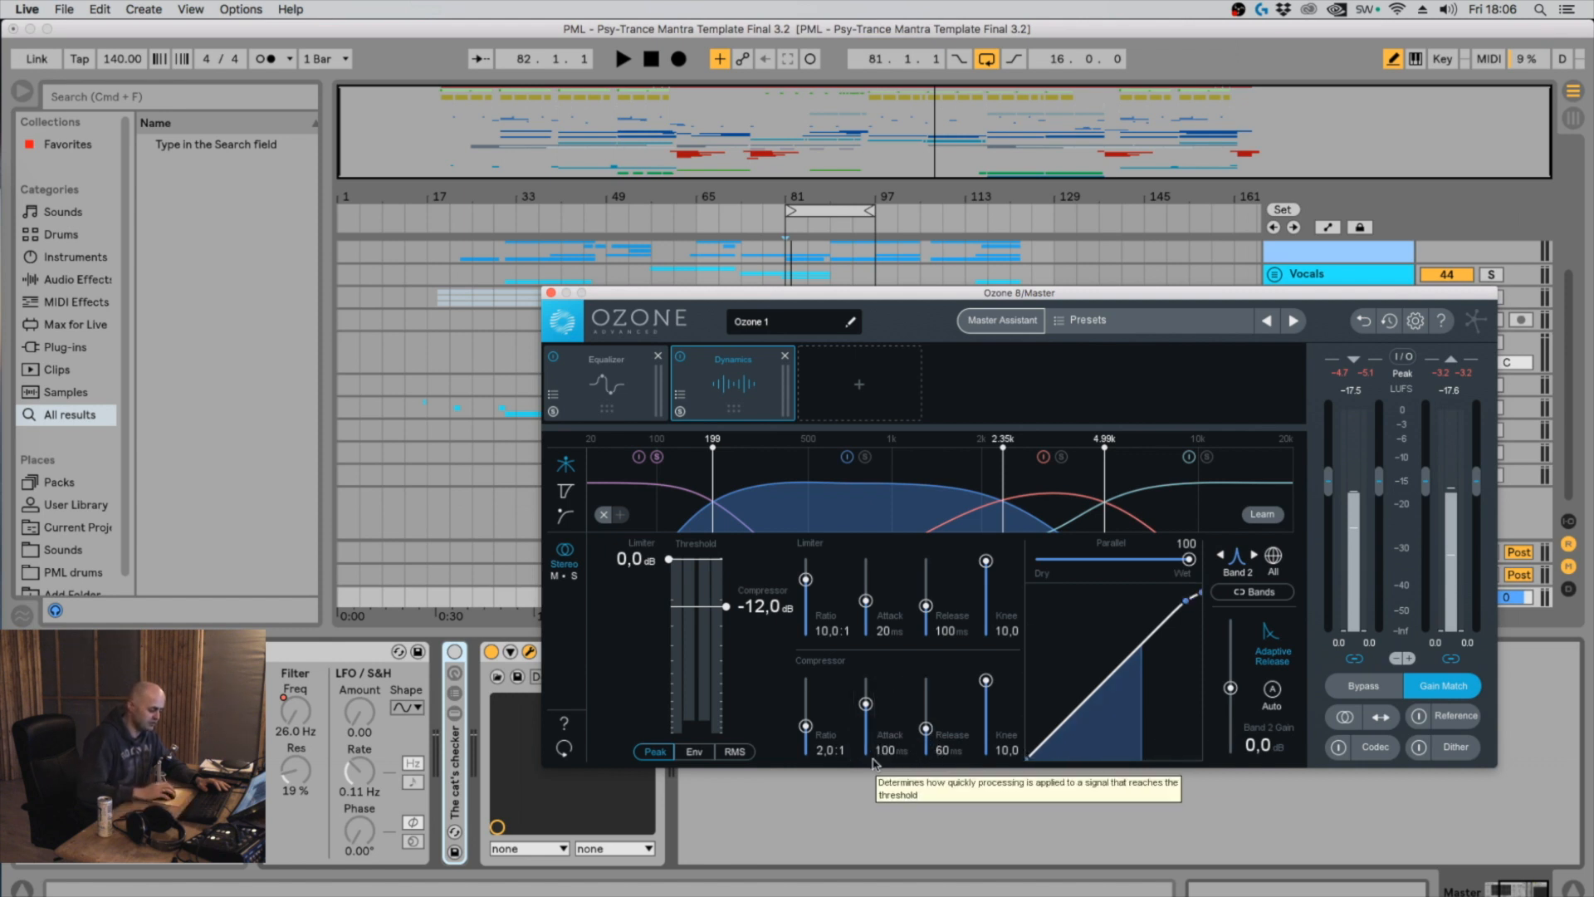
pyautogui.doubleClick(947, 749)
pyautogui.write('100')
pyautogui.press('Return')
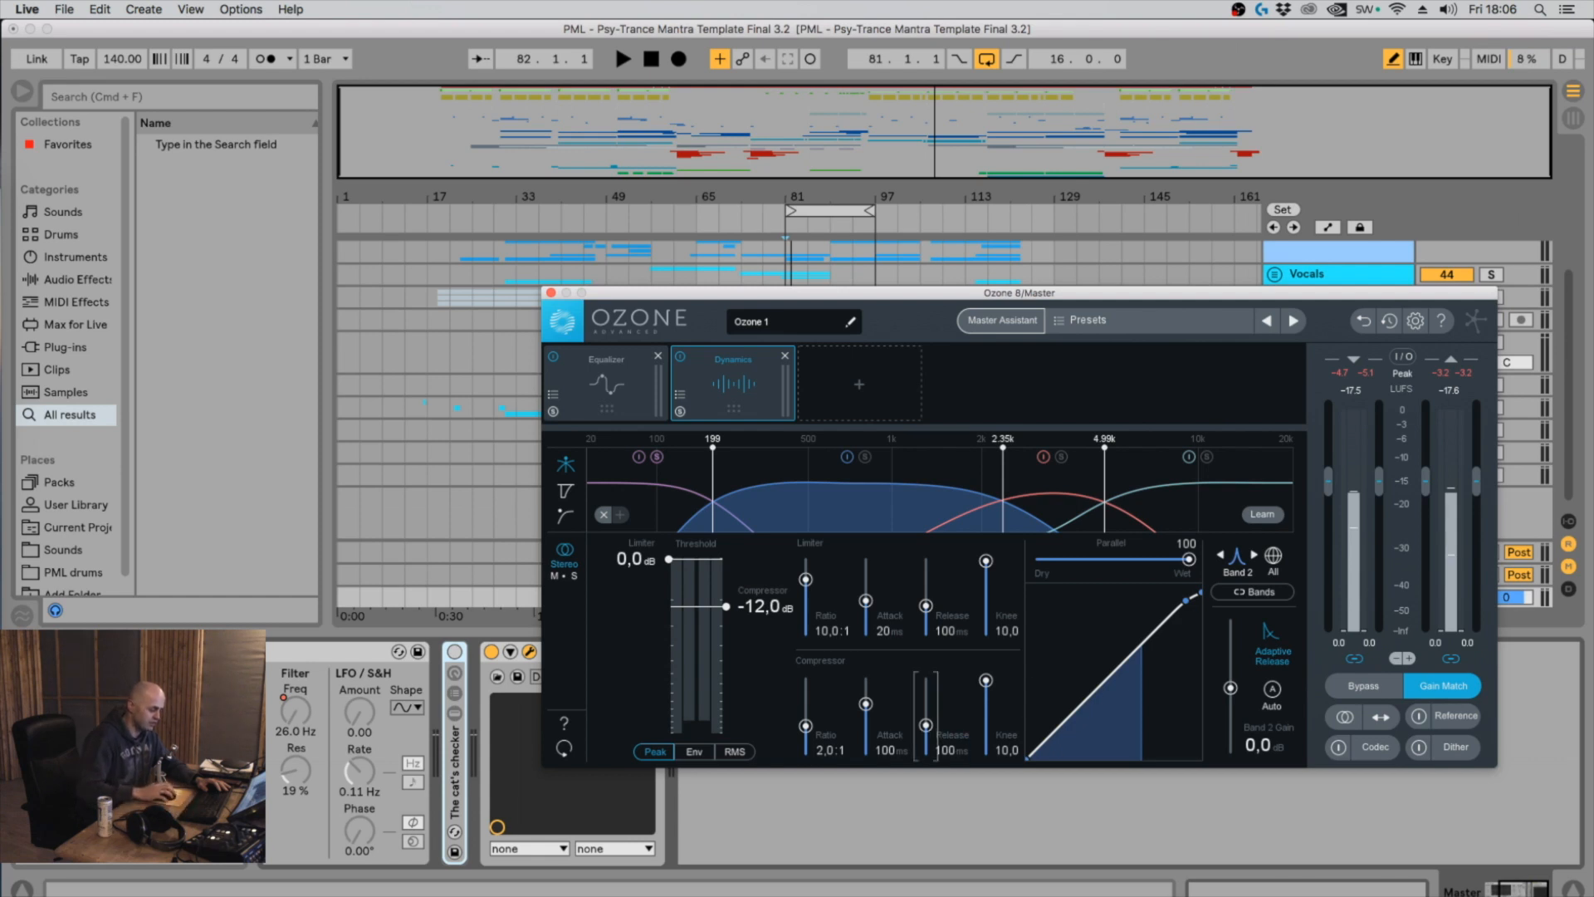
# Set the Dynamics Band 3 compressor's attack and release to 100 ms each
pyautogui.click(1054, 538)
pyautogui.doubleClick(882, 750)
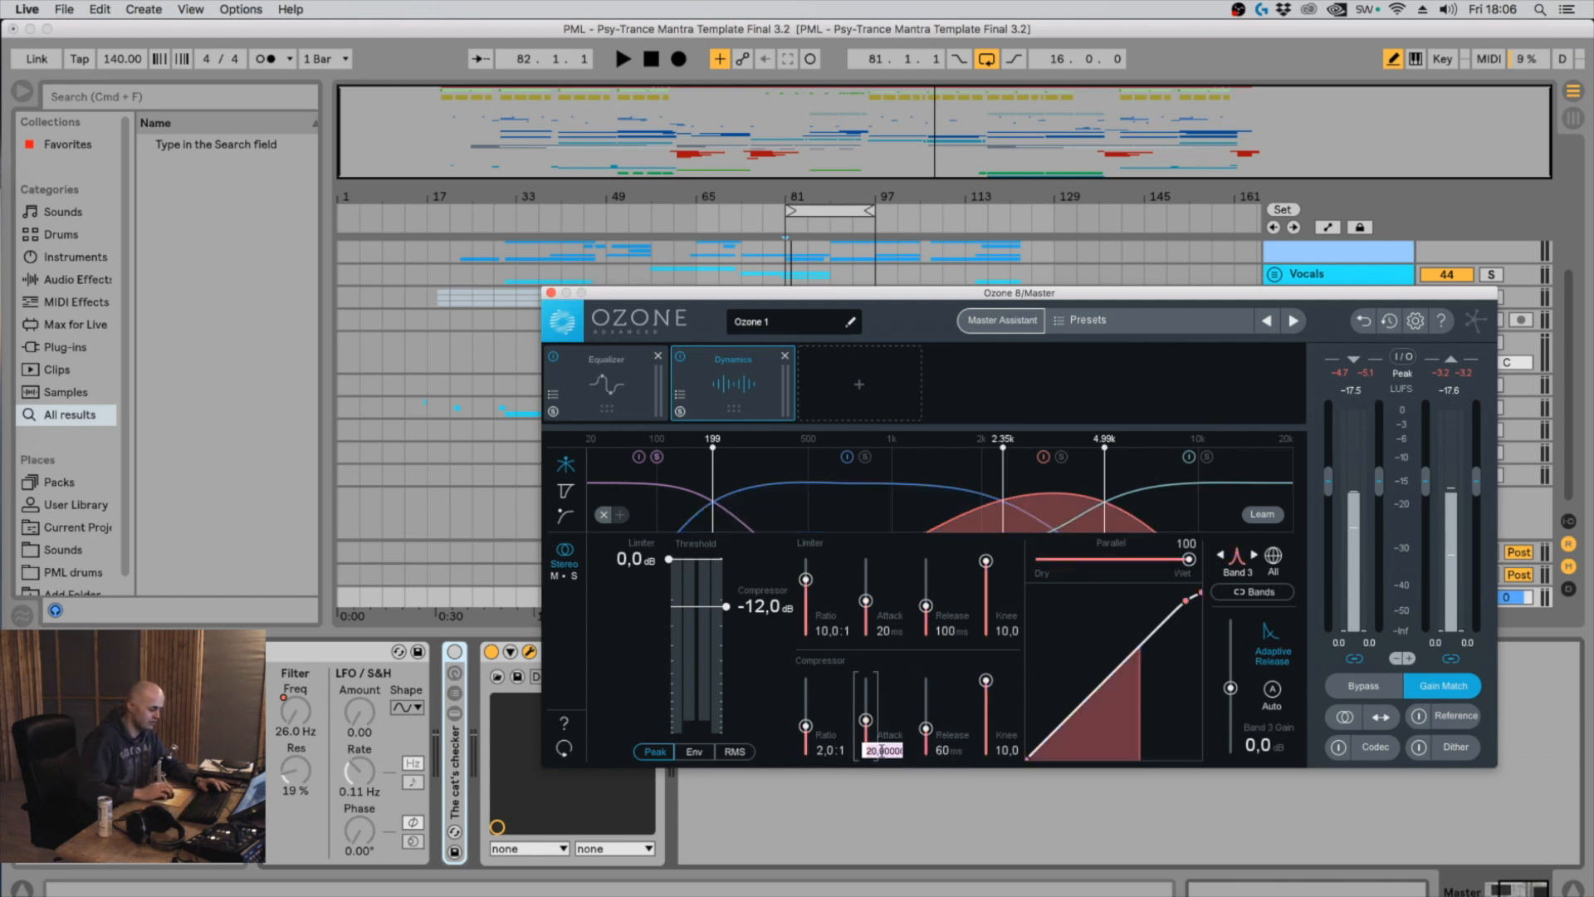
pyautogui.write('100')
pyautogui.press('Return')
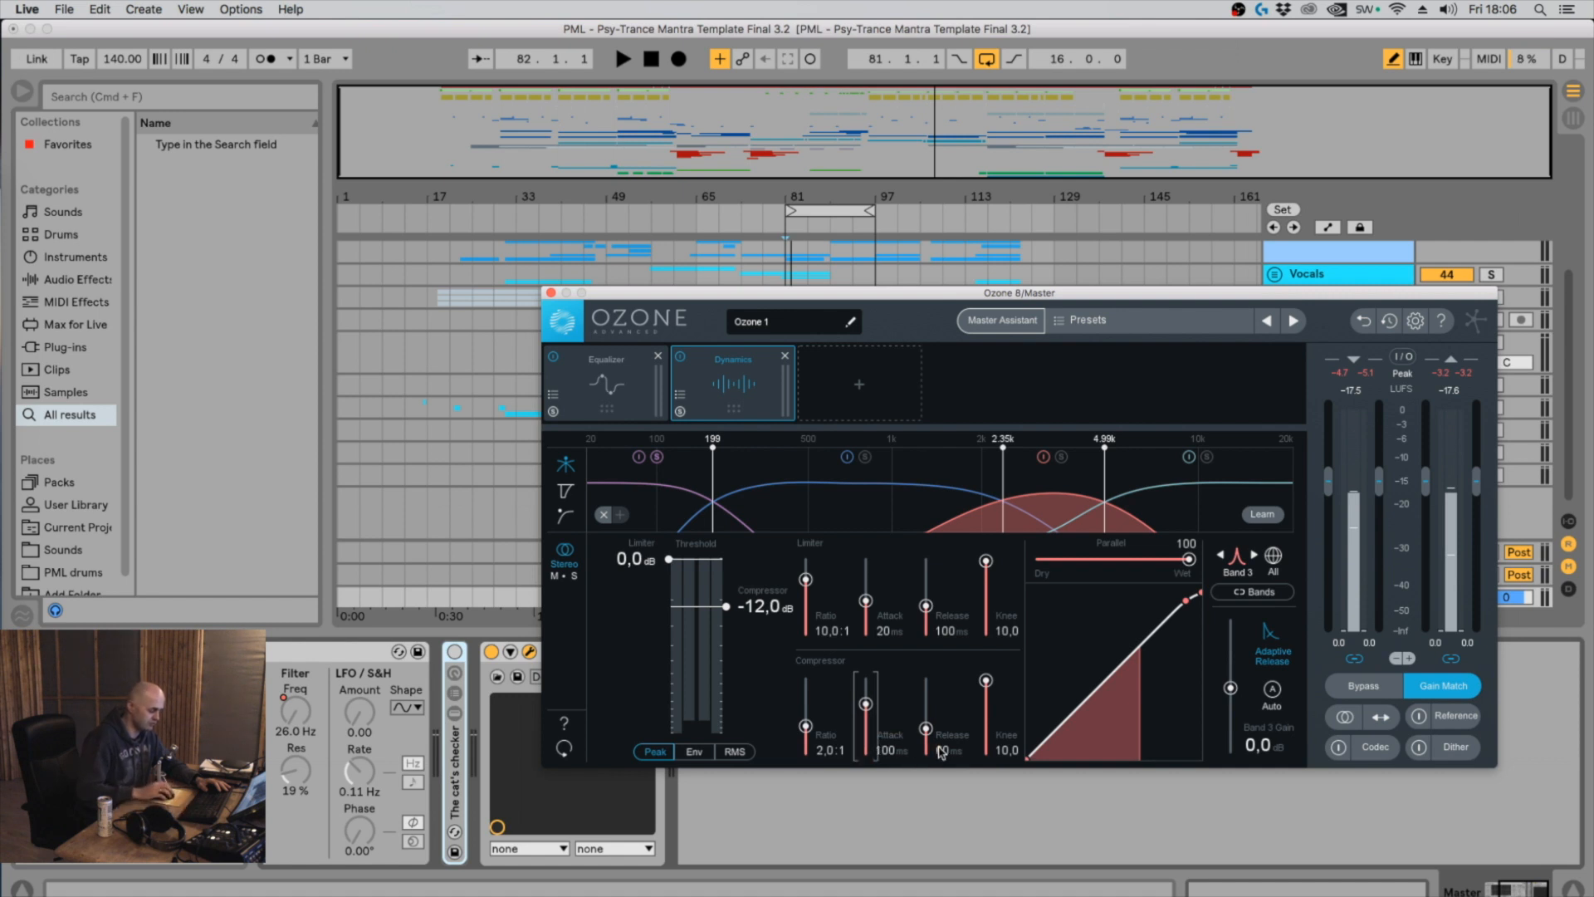
pyautogui.doubleClick(941, 750)
pyautogui.write('100')
pyautogui.press('Return')
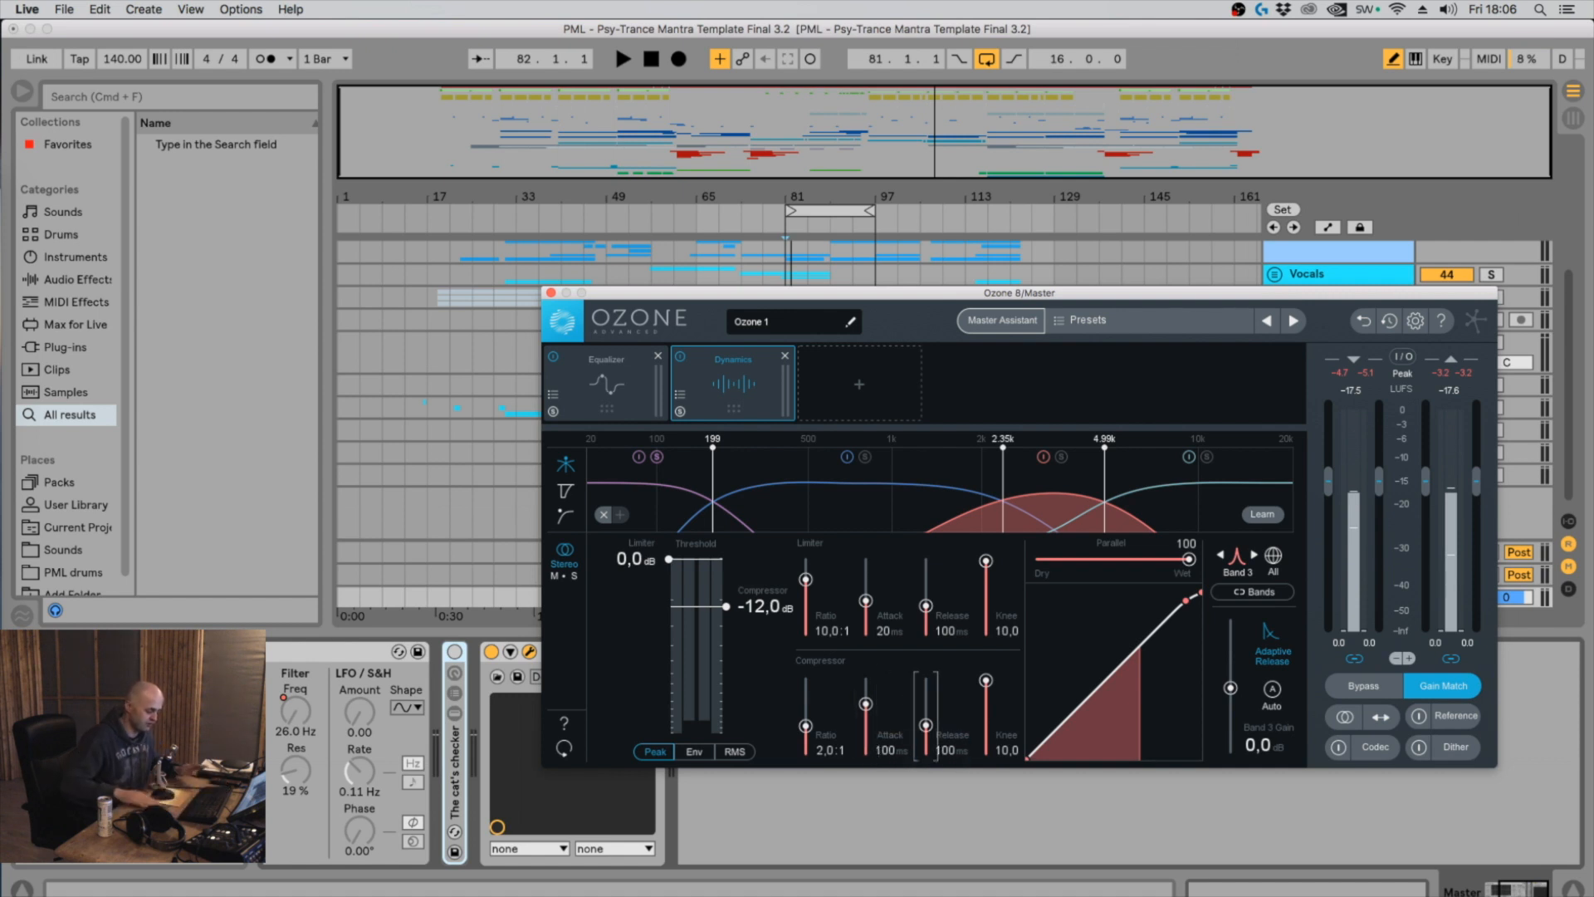
# Set the Dynamics Band 4 compressor's attack and release to 100 ms each
pyautogui.click(1225, 512)
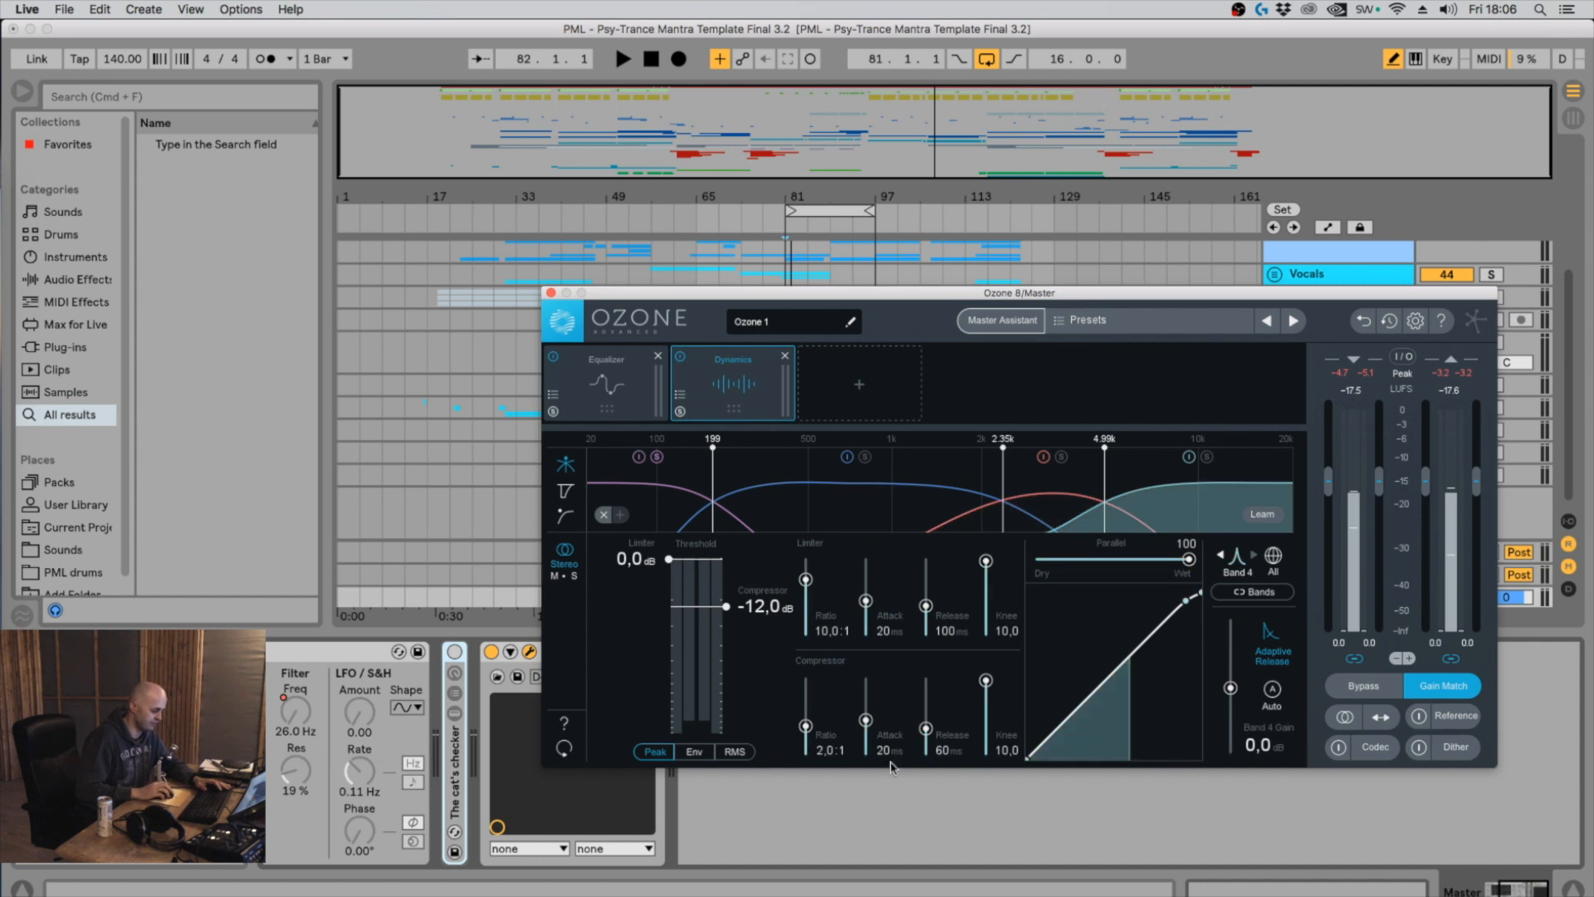
pyautogui.doubleClick(884, 751)
pyautogui.write('1')
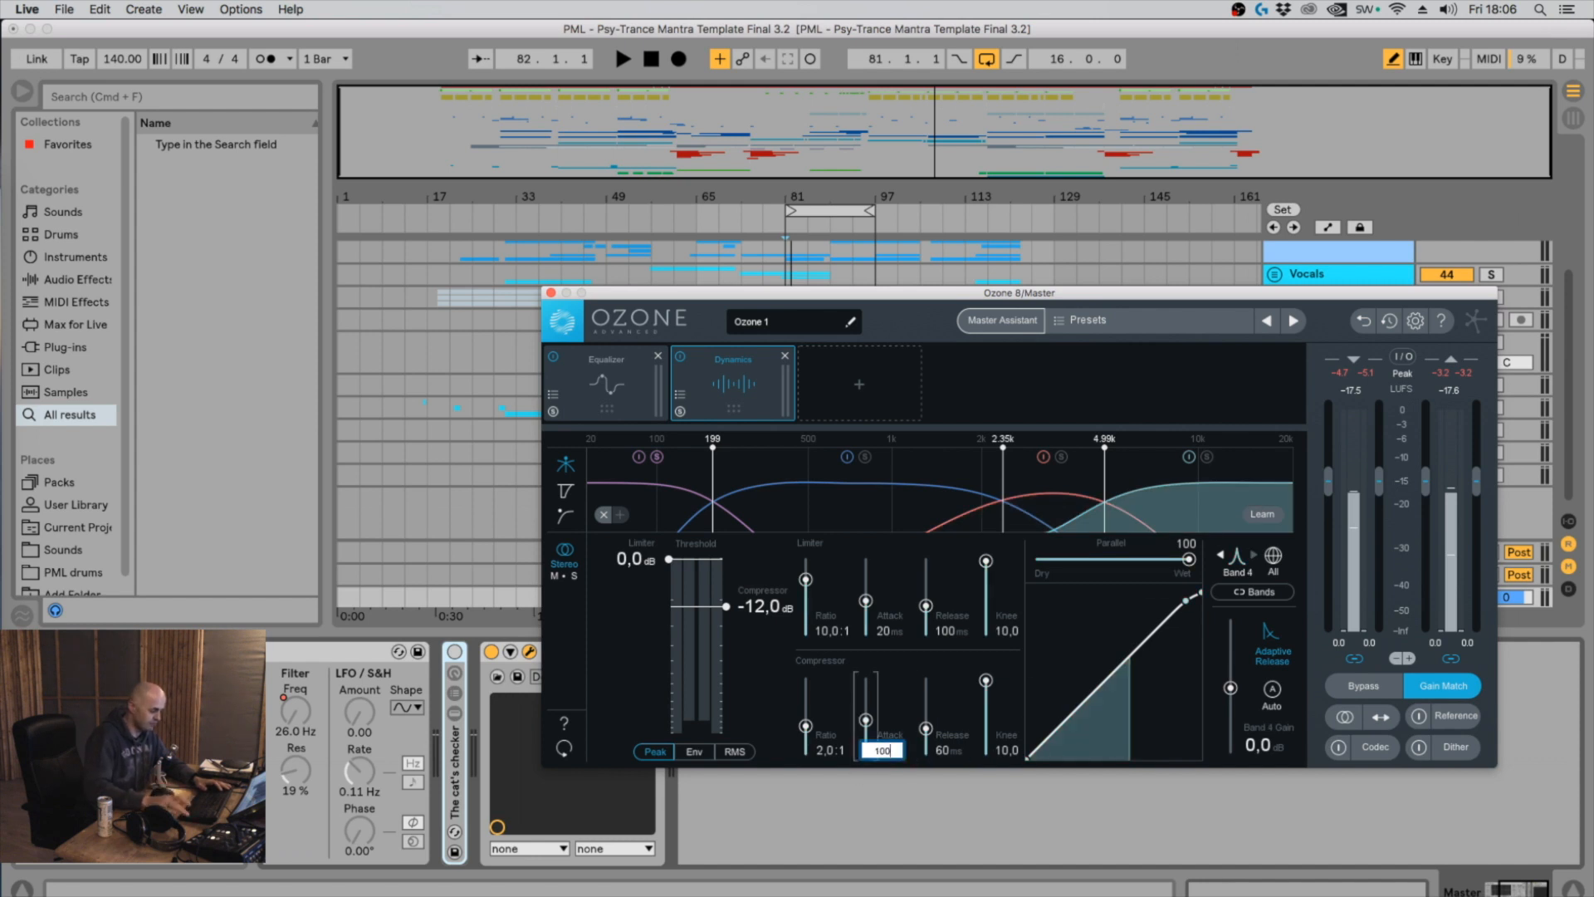
pyautogui.write('00')
pyautogui.press('Return')
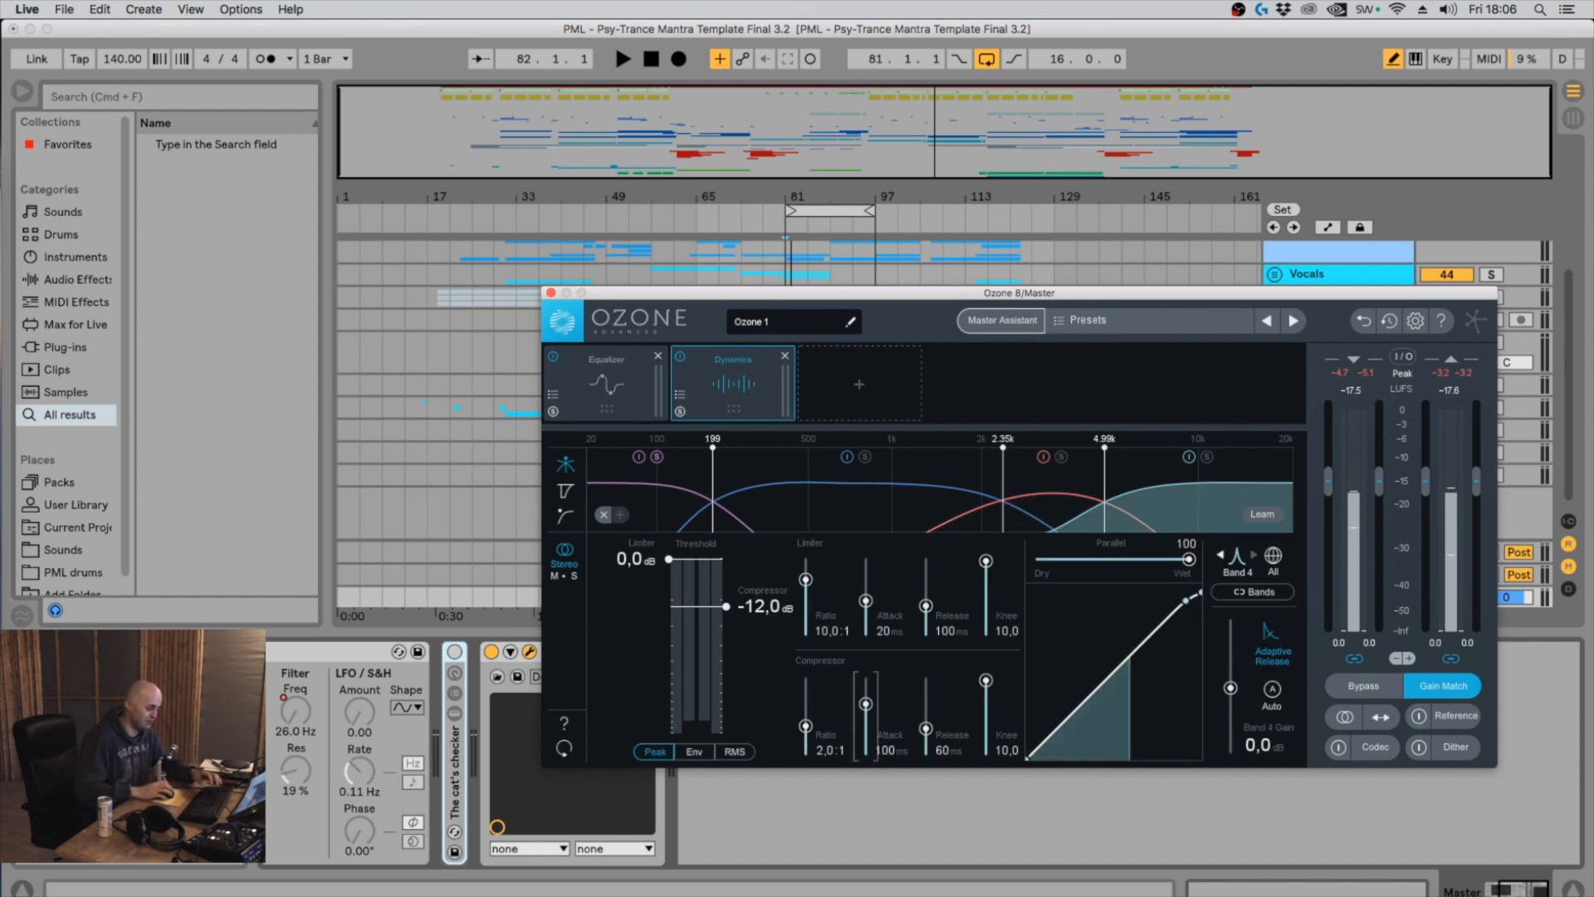
pyautogui.doubleClick(944, 751)
pyautogui.write('100')
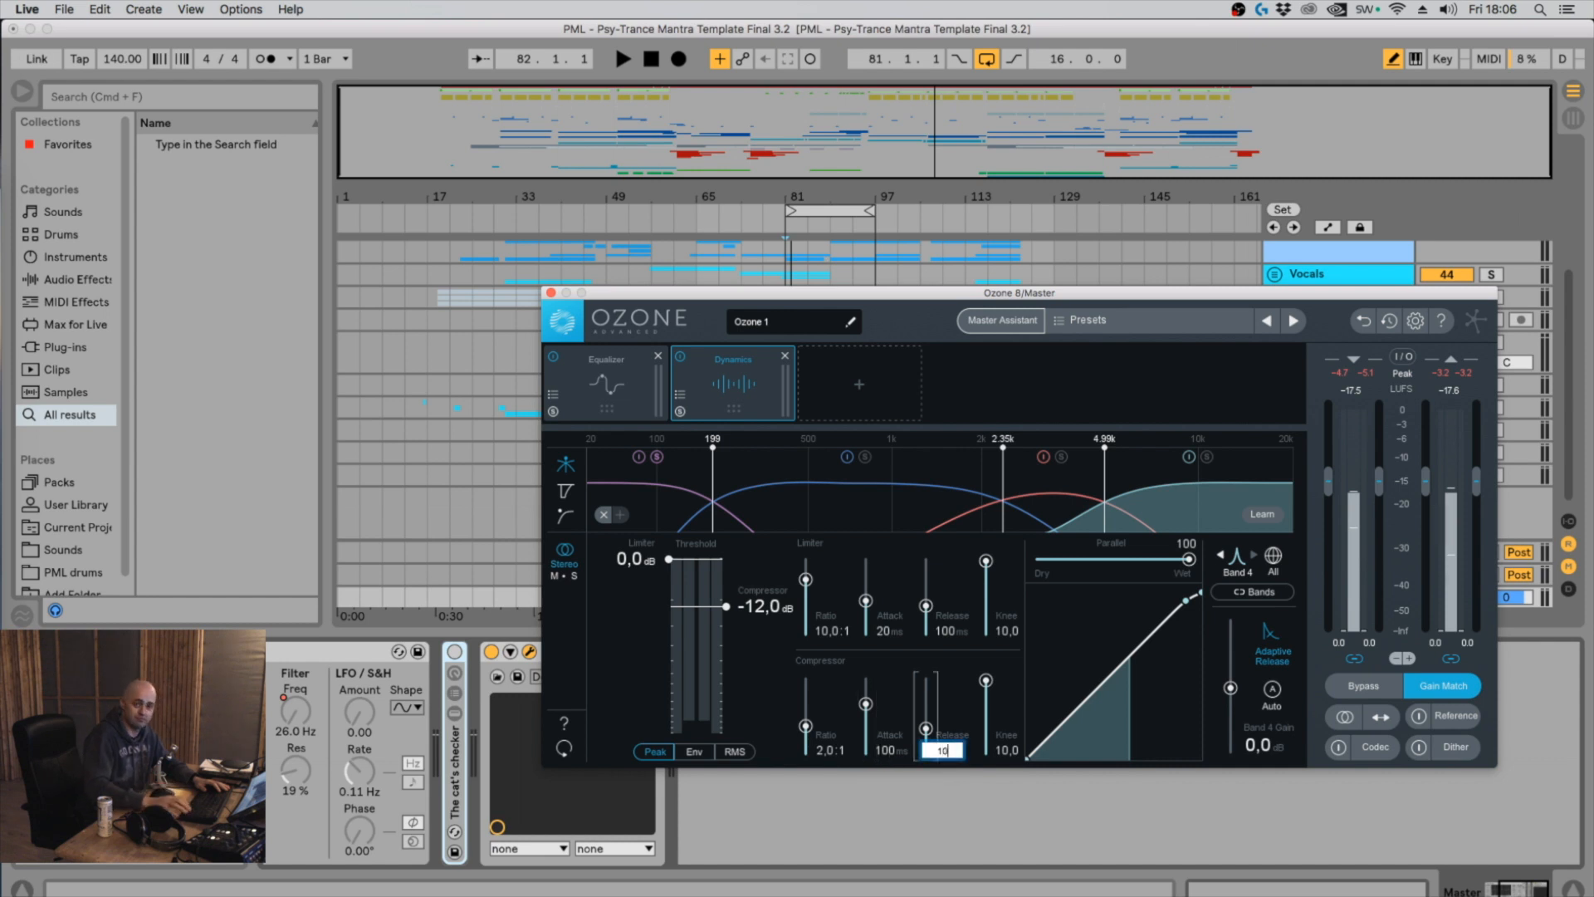
pyautogui.press('Return')
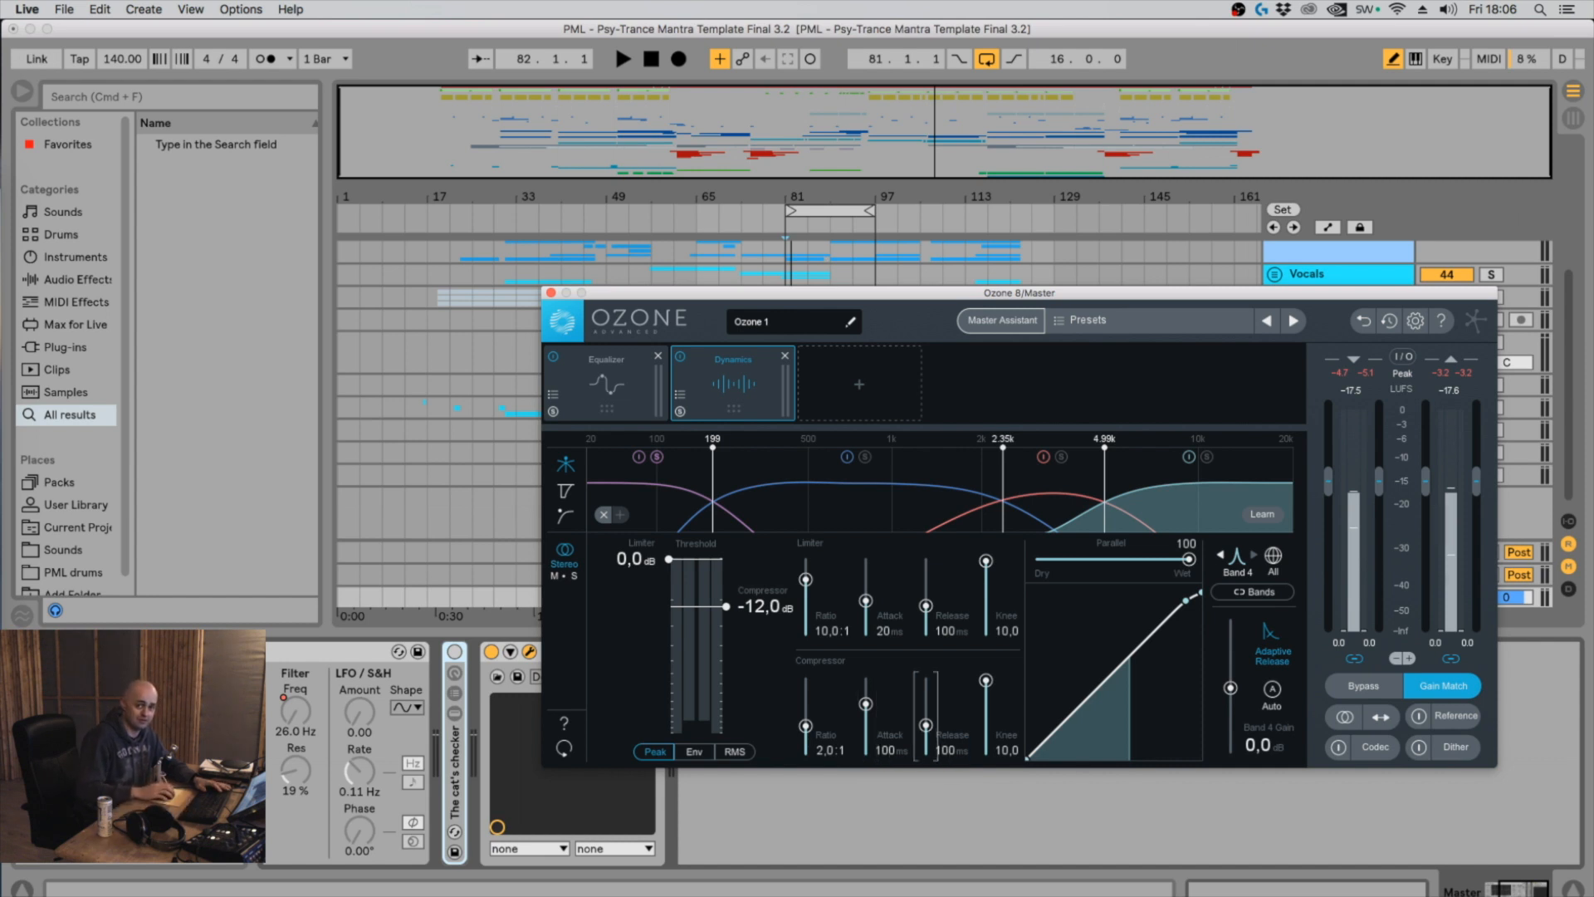
# Set the Dynamics Band 1 compressor's threshold to -24.9 dB and its release to 22 ms while auditioning the soloed band
pyautogui.click(686, 519)
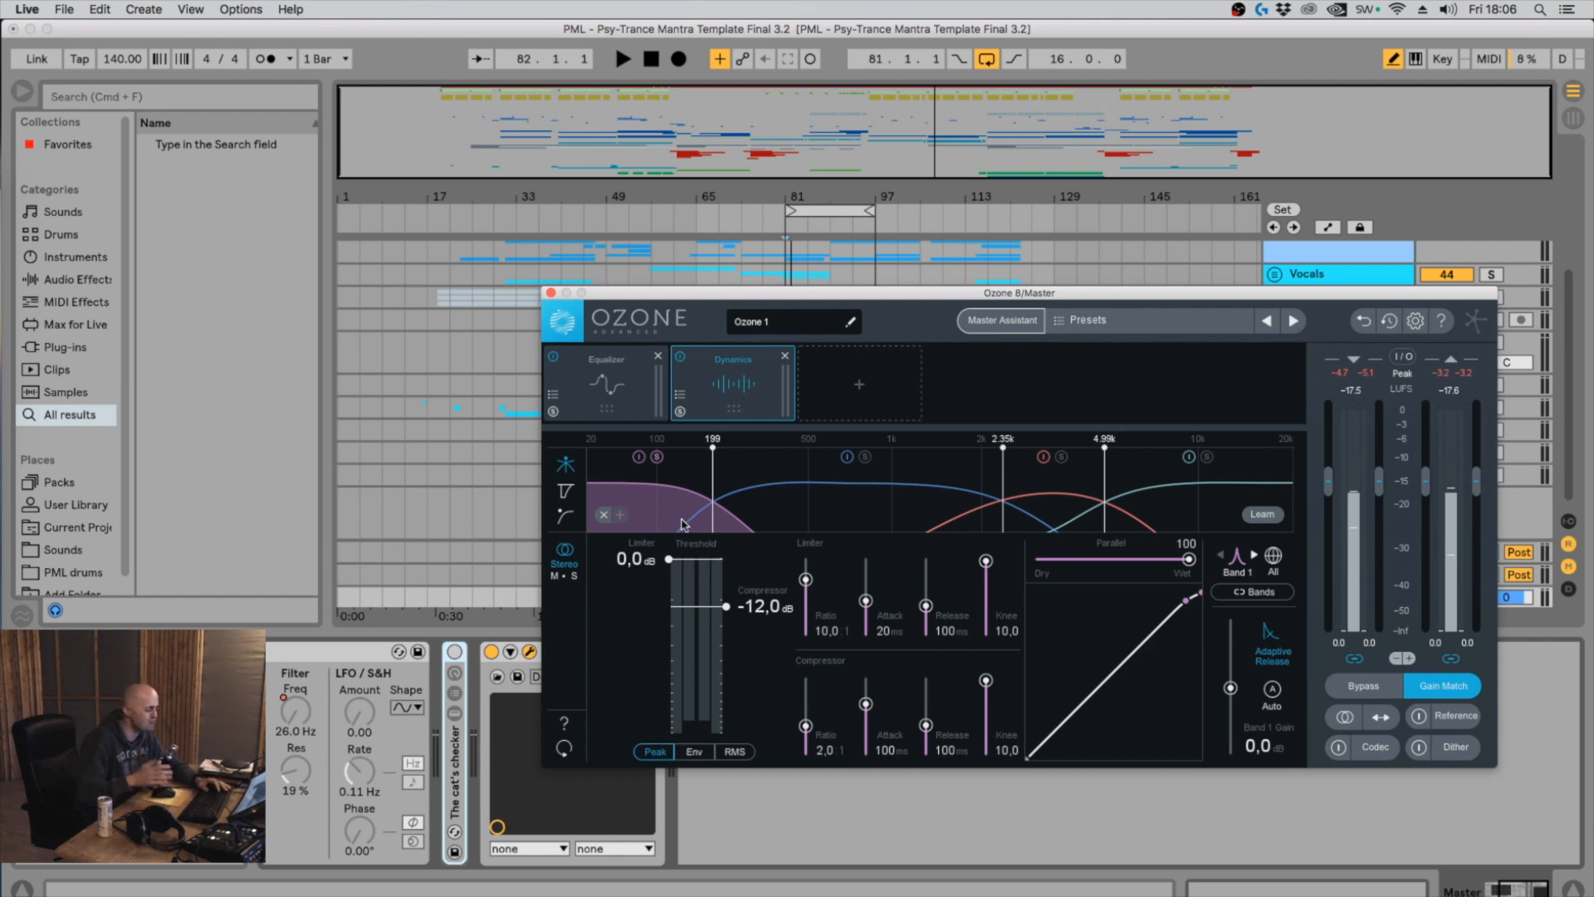
pyautogui.press('space')
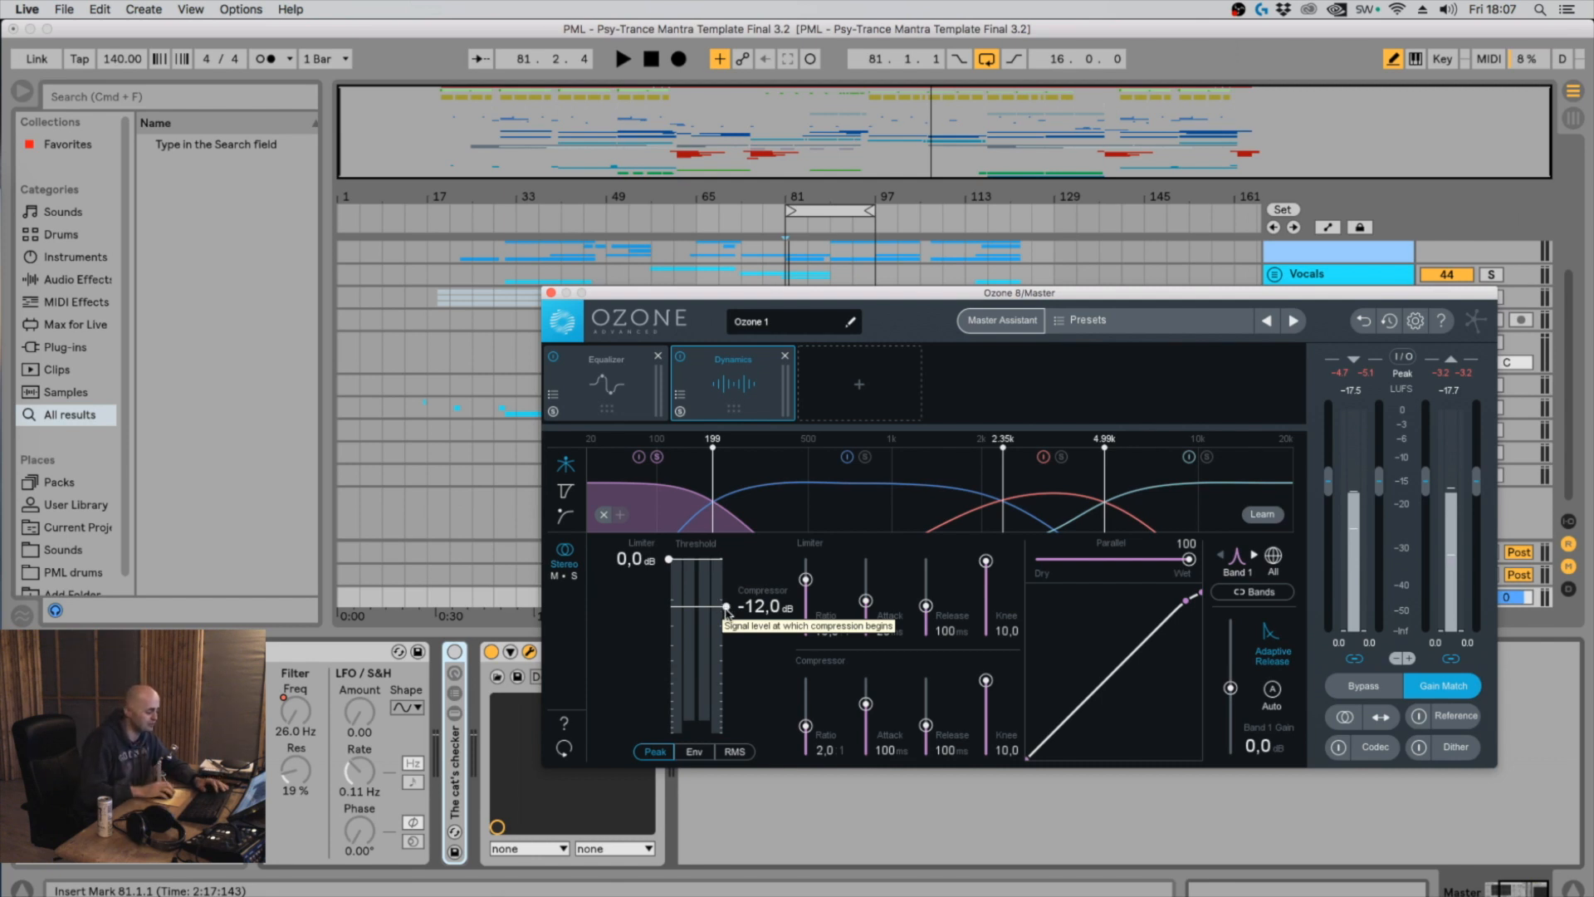
pyautogui.moveTo(728, 612)
pyautogui.mouseDown()
pyautogui.moveTo(727, 636)
pyautogui.moveTo(727, 623)
pyautogui.mouseUp()
pyautogui.press('space')
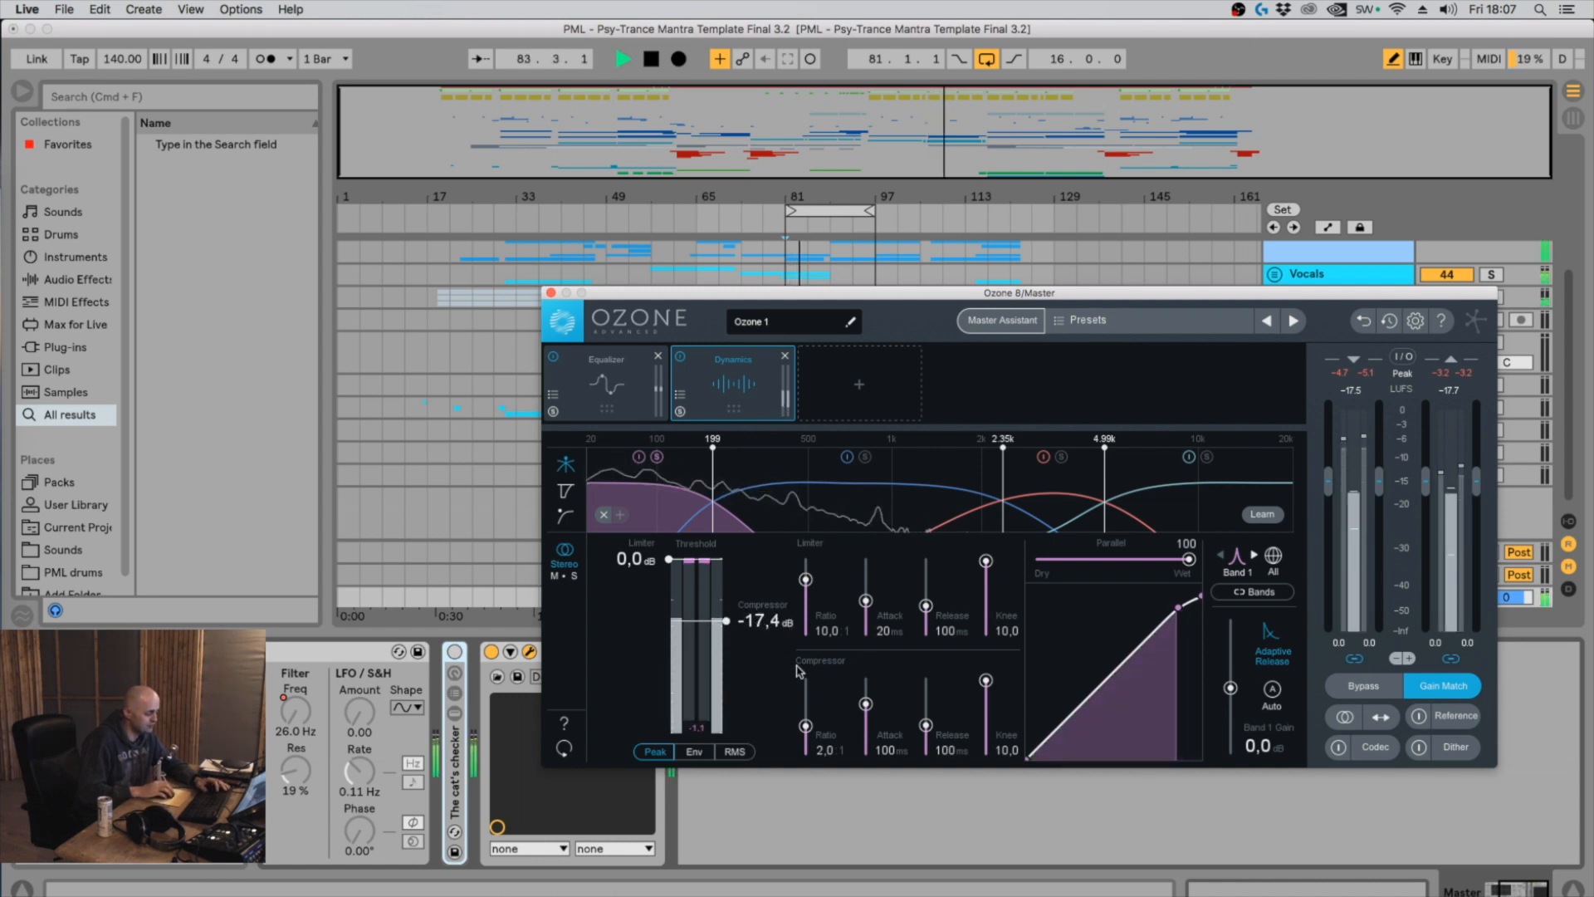
pyautogui.moveTo(926, 730); pyautogui.dragTo(926, 735)
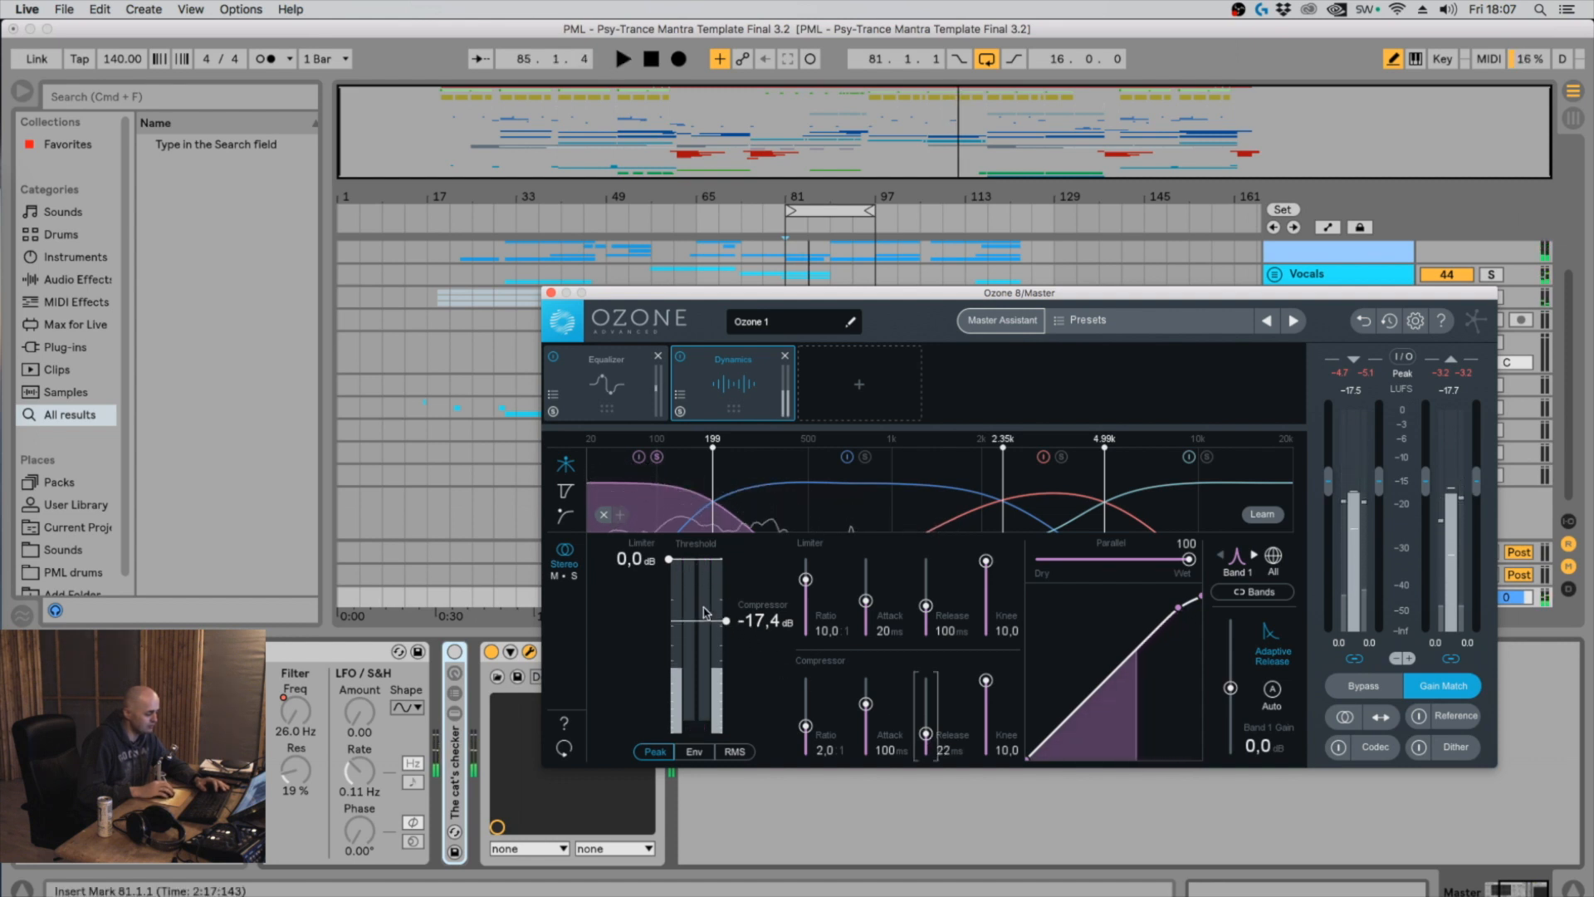
pyautogui.moveTo(725, 620); pyautogui.dragTo(724, 637)
pyautogui.press('space')
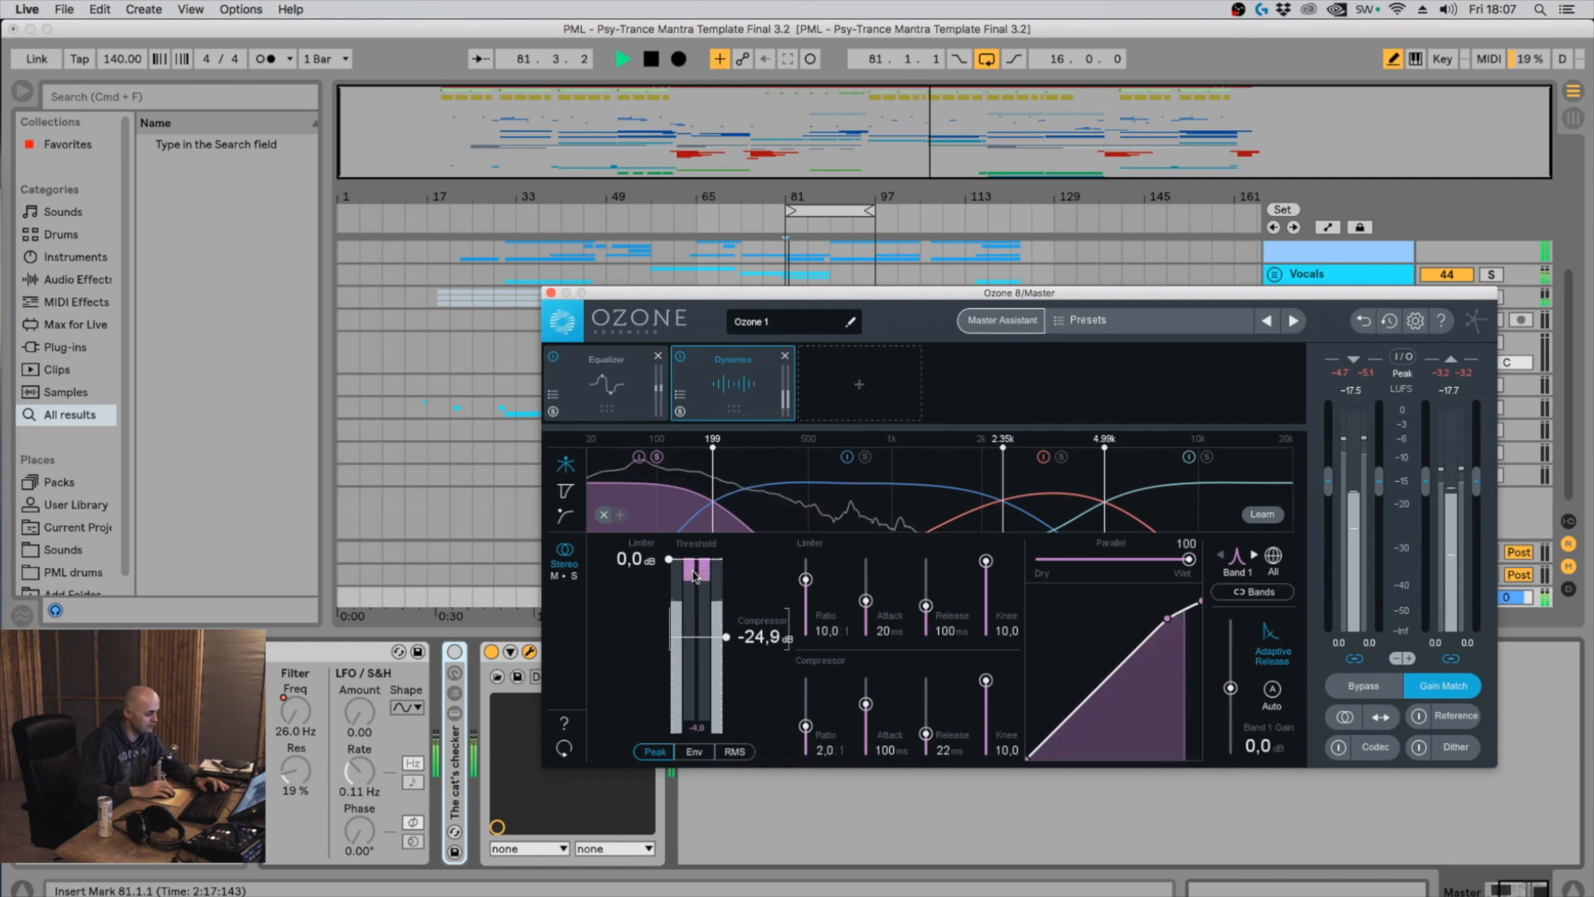
pyautogui.press('space')
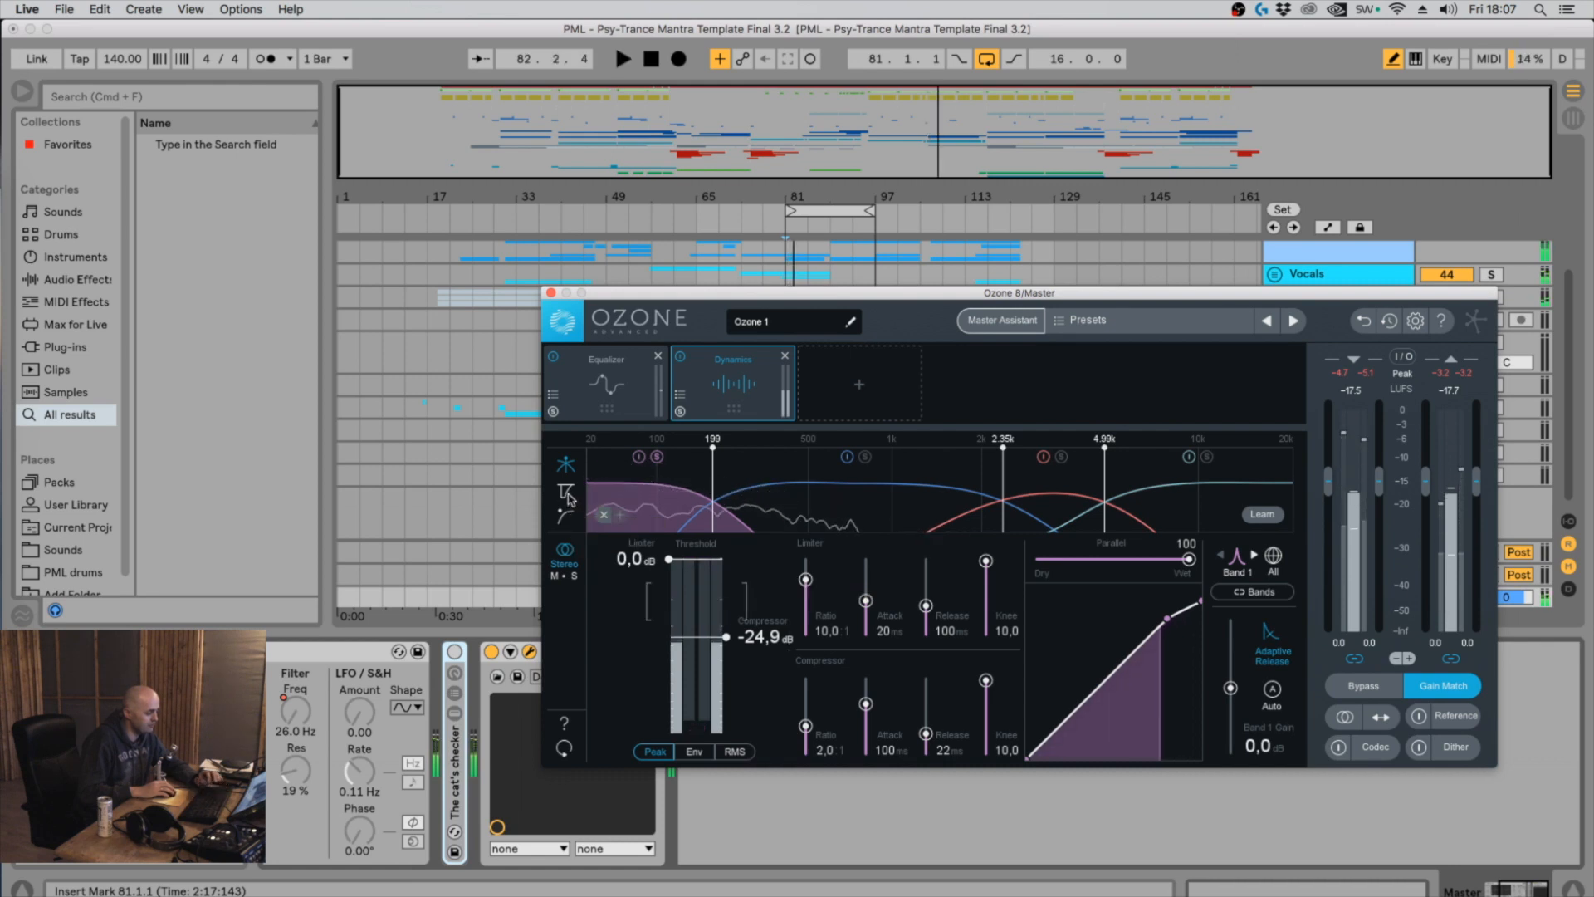
# Play the loop and examine Band 1's gain reduction trace, checking the compressor's response in the Dynamics module
pyautogui.click(565, 491)
pyautogui.press('space')
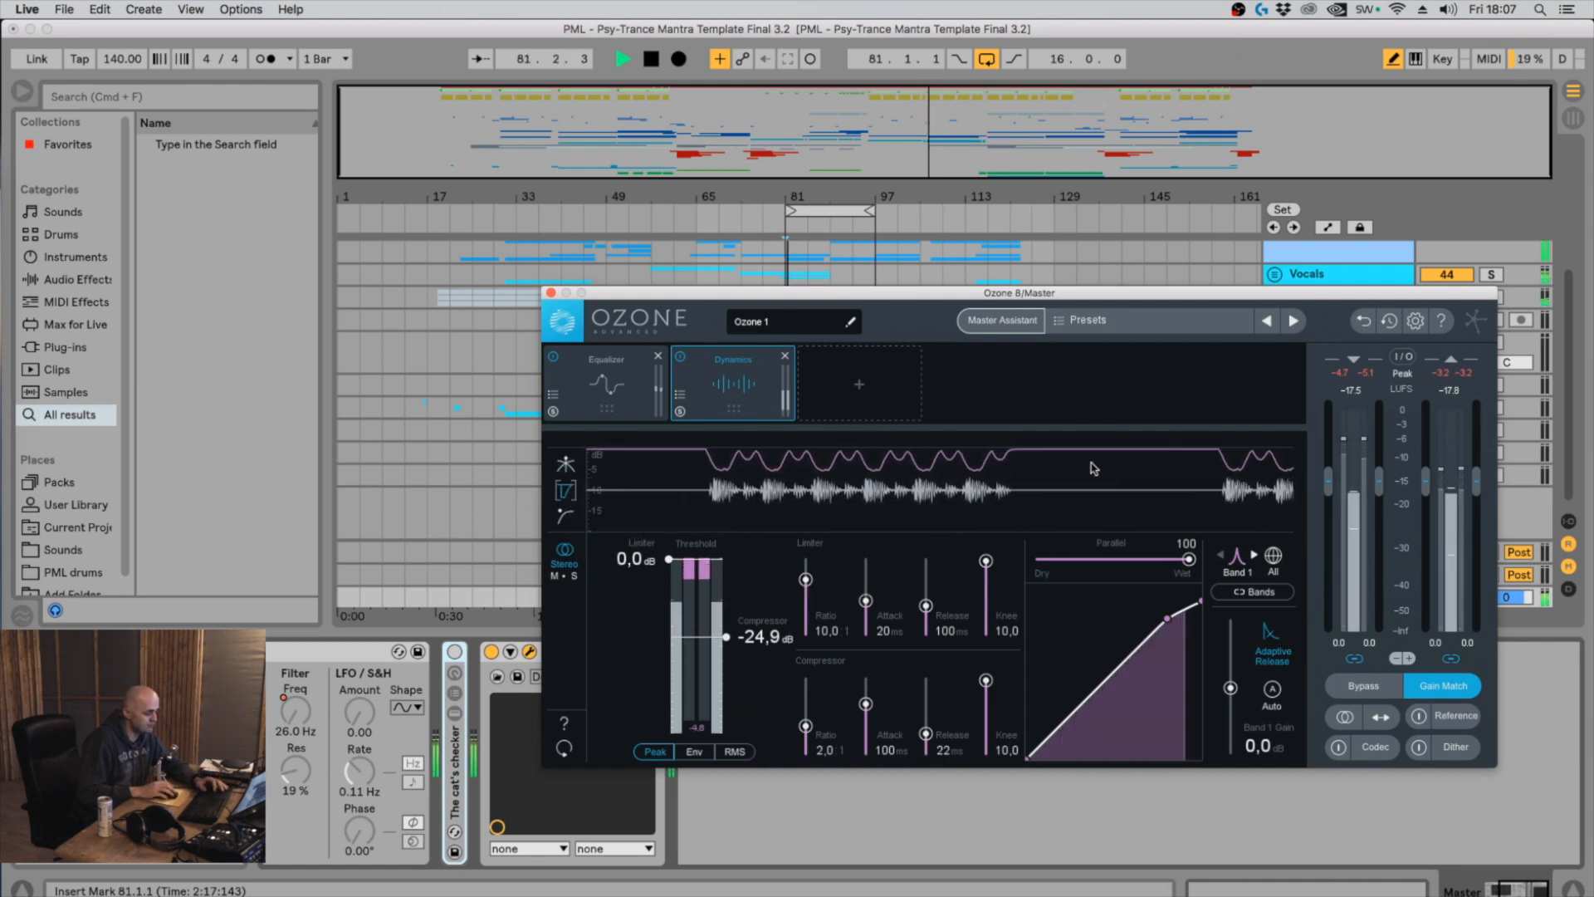
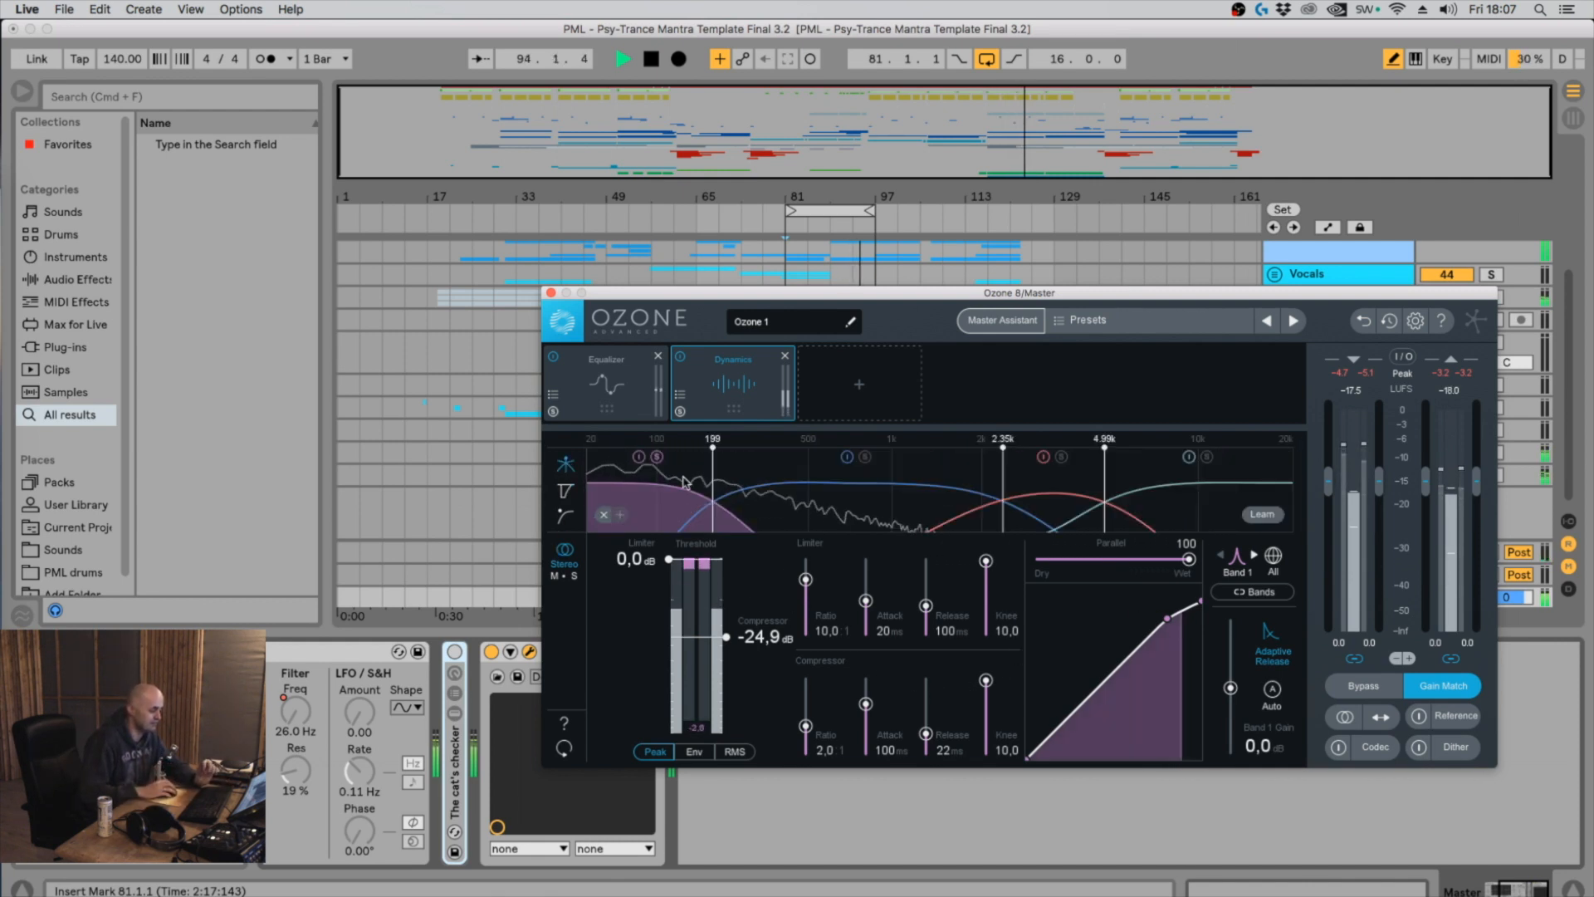
pyautogui.press('space')
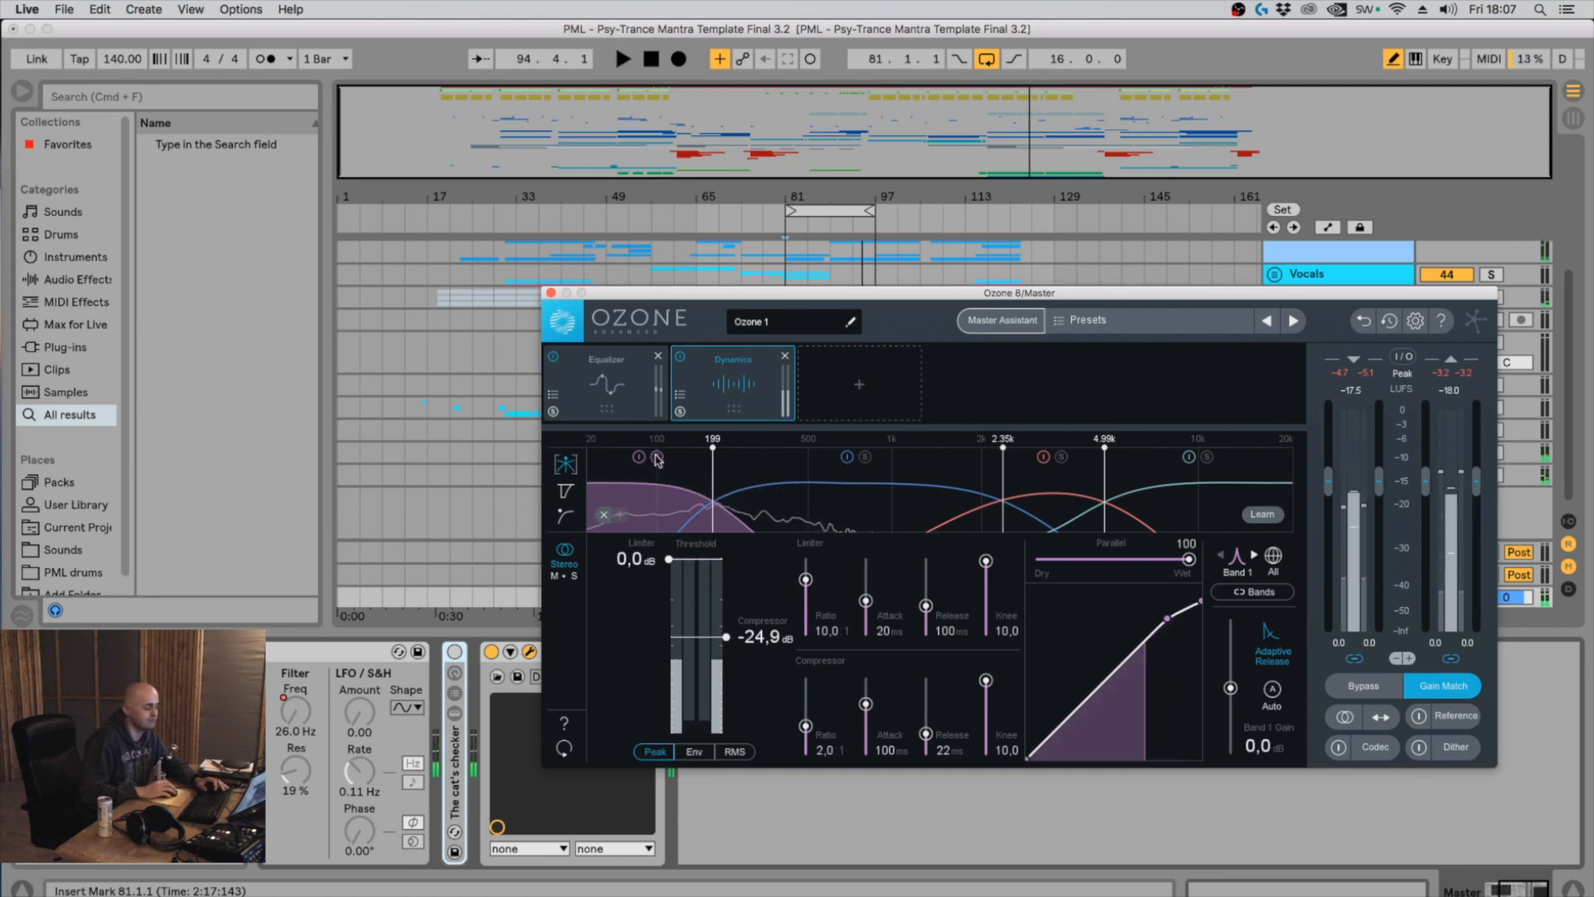
pyautogui.press('space')
pyautogui.moveTo(668, 561)
pyautogui.mouseDown()
pyautogui.moveTo(666, 591)
pyautogui.moveTo(666, 561)
pyautogui.mouseUp()
pyautogui.press('space')
# Take Band 1 out of solo, select and solo Band 2, and audition it
pyautogui.click(656, 457)
pyautogui.click(884, 493)
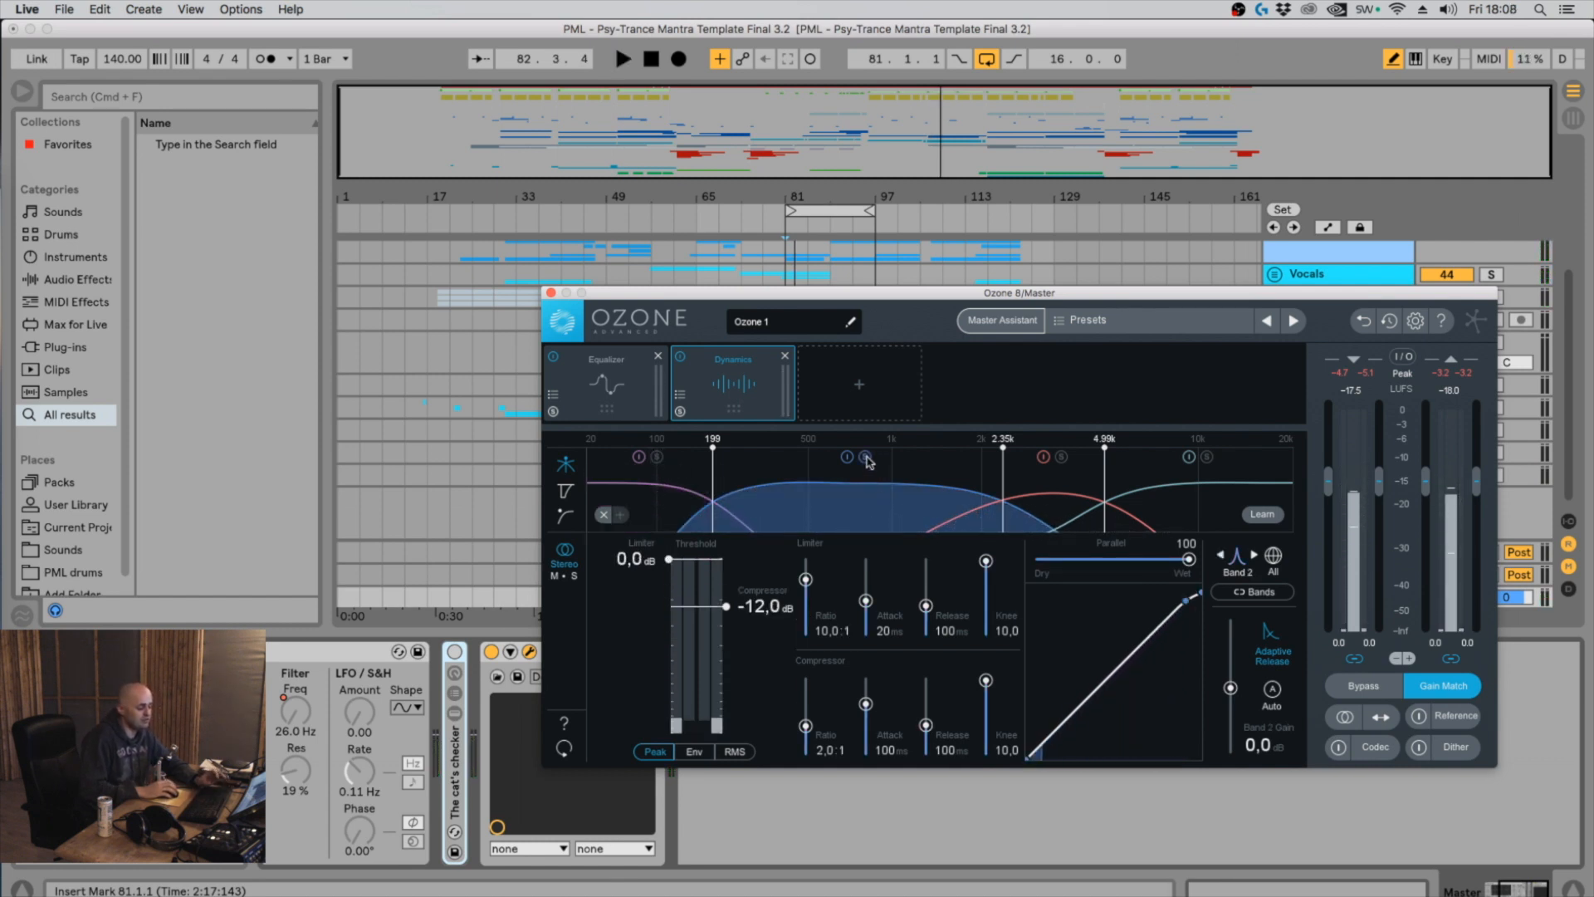
pyautogui.press('space')
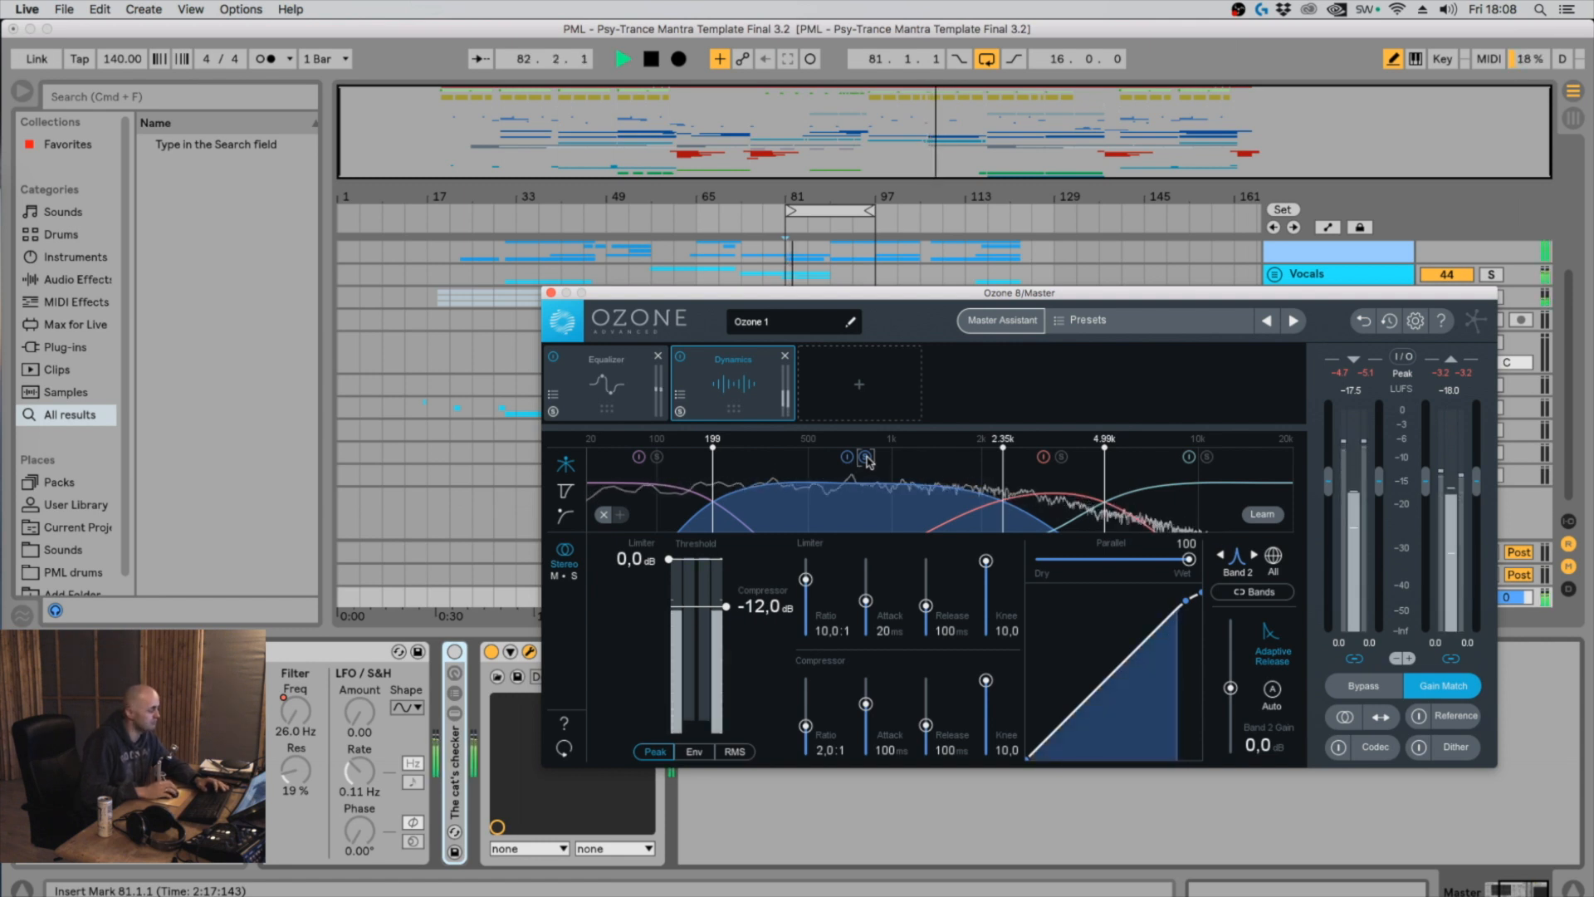
pyautogui.press('space')
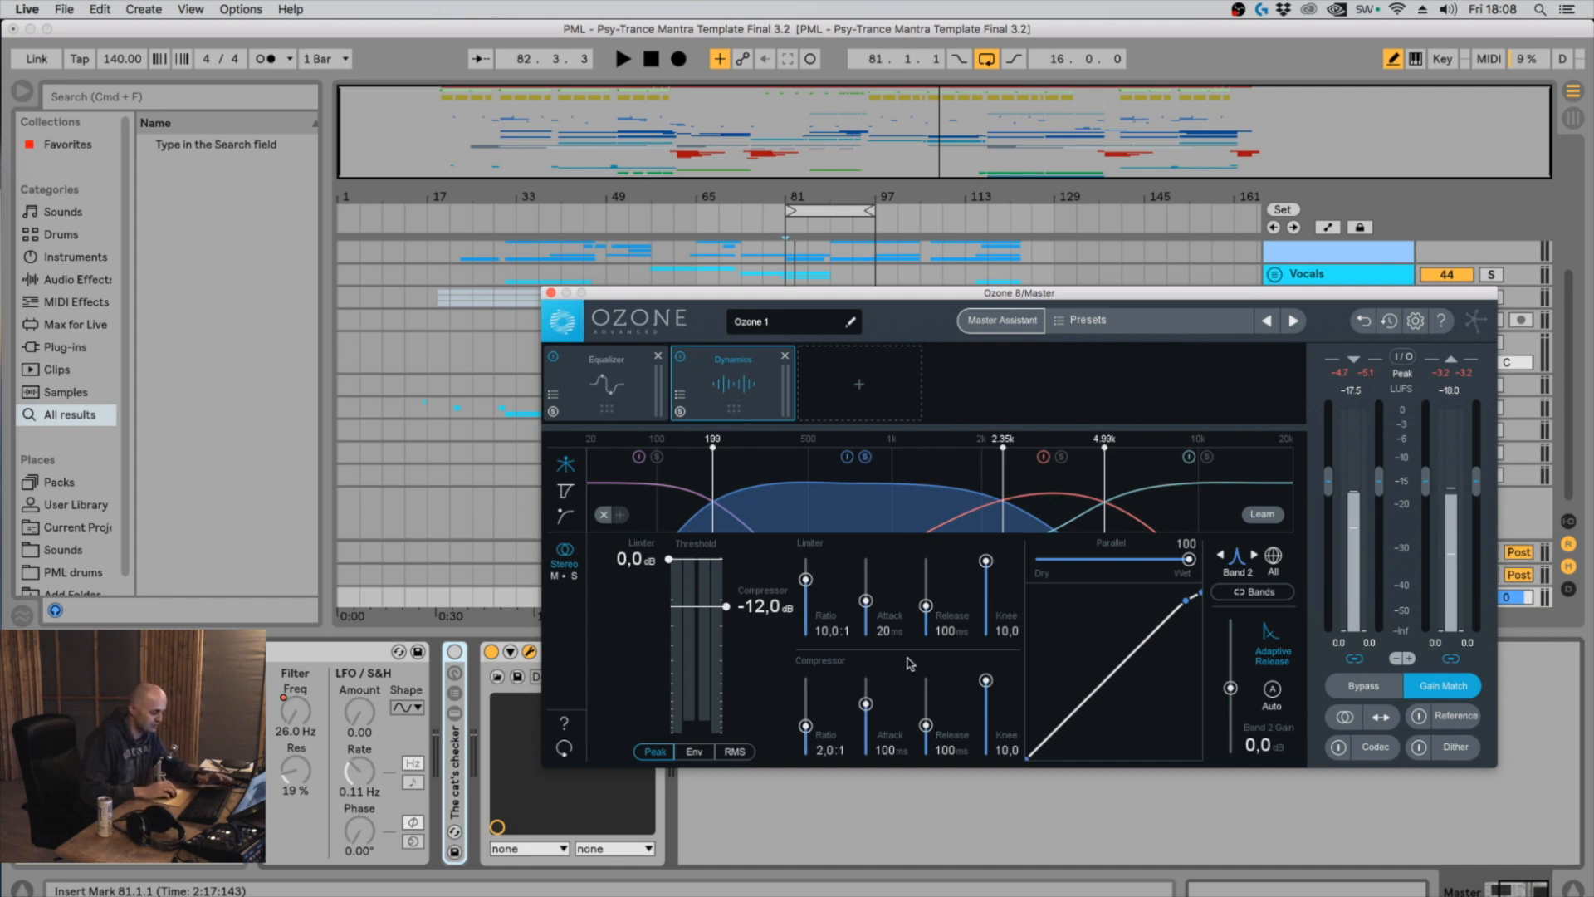
# Set the Dynamics Band 2 compressor's threshold to -28.2 dB and its release to 5 ms while auditioning the soloed band
pyautogui.press('space')
pyautogui.moveTo(731, 605); pyautogui.dragTo(728, 653)
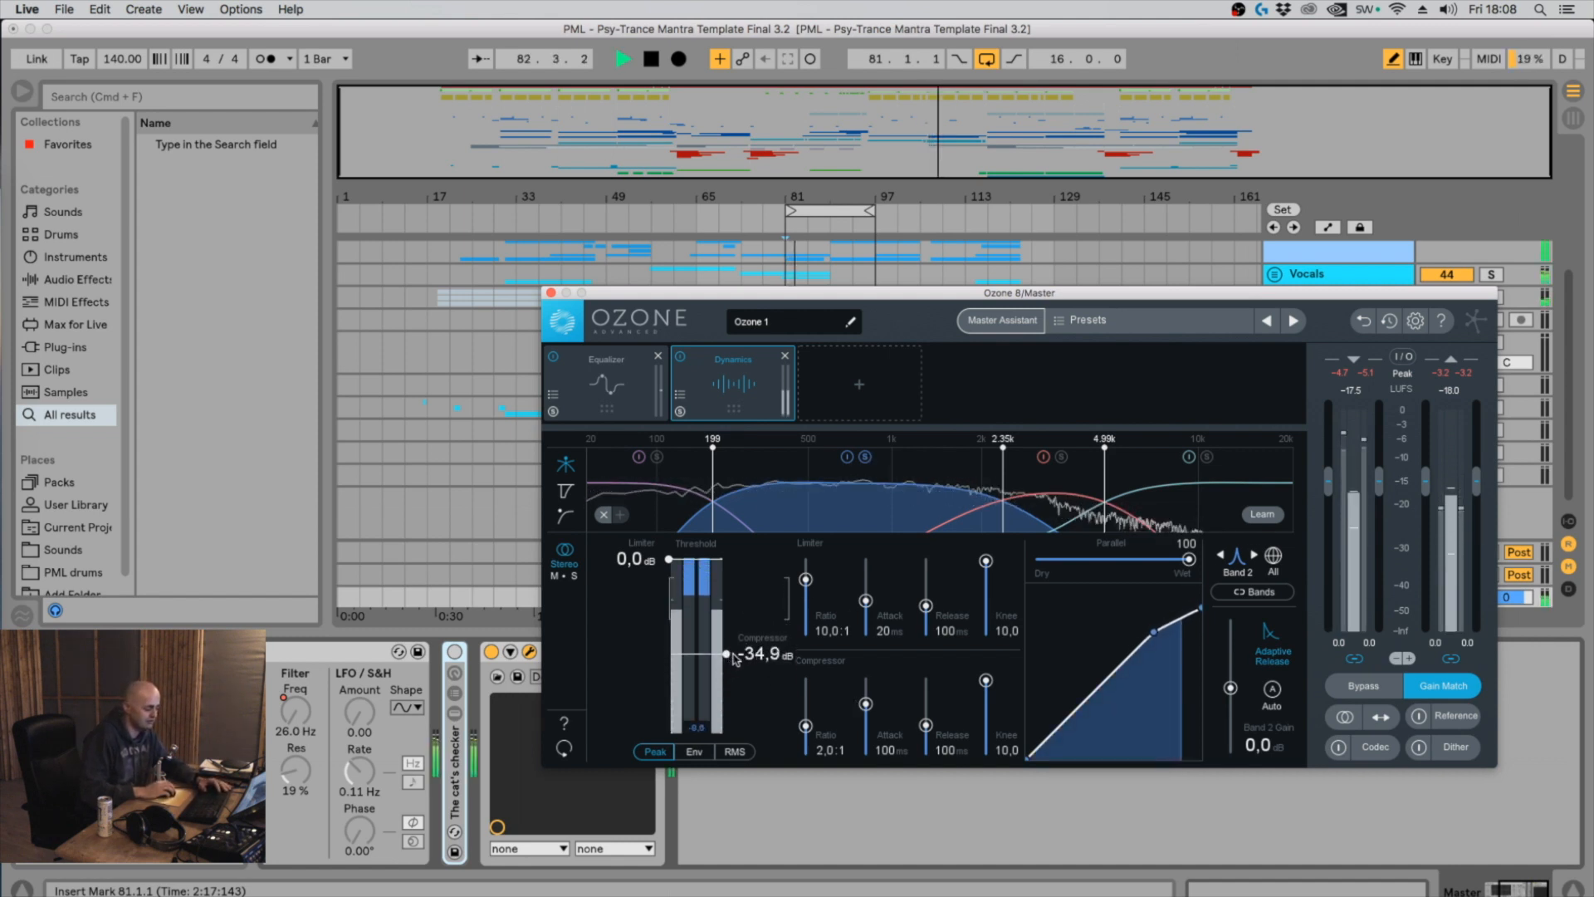
pyautogui.moveTo(927, 730); pyautogui.dragTo(927, 743)
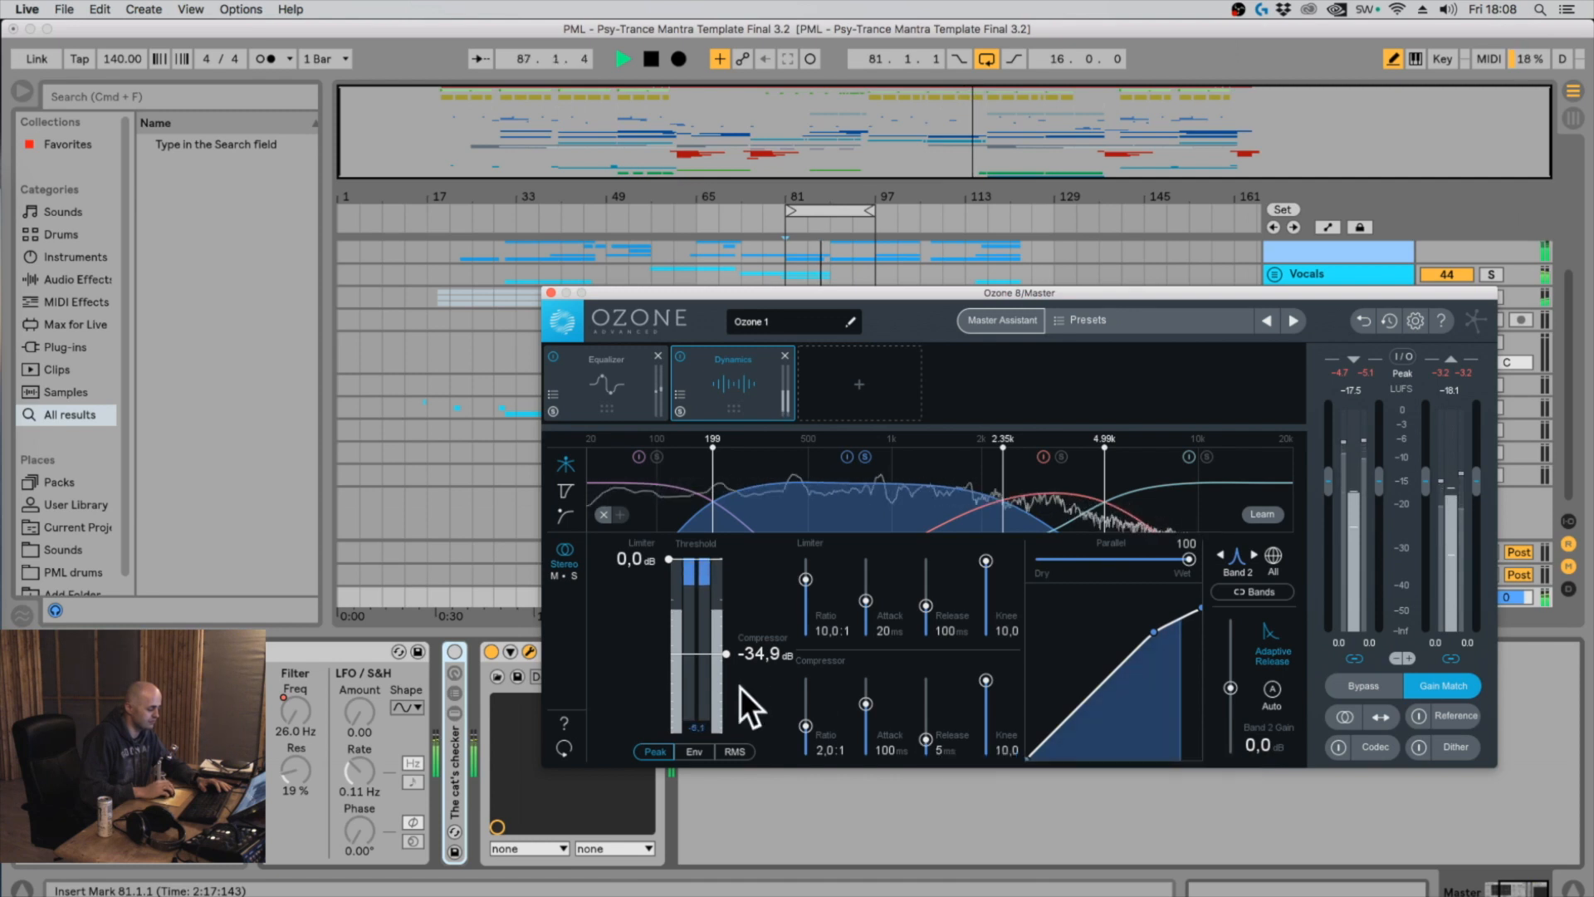
pyautogui.moveTo(726, 653); pyautogui.dragTo(728, 650)
pyautogui.press('space')
pyautogui.press('space')
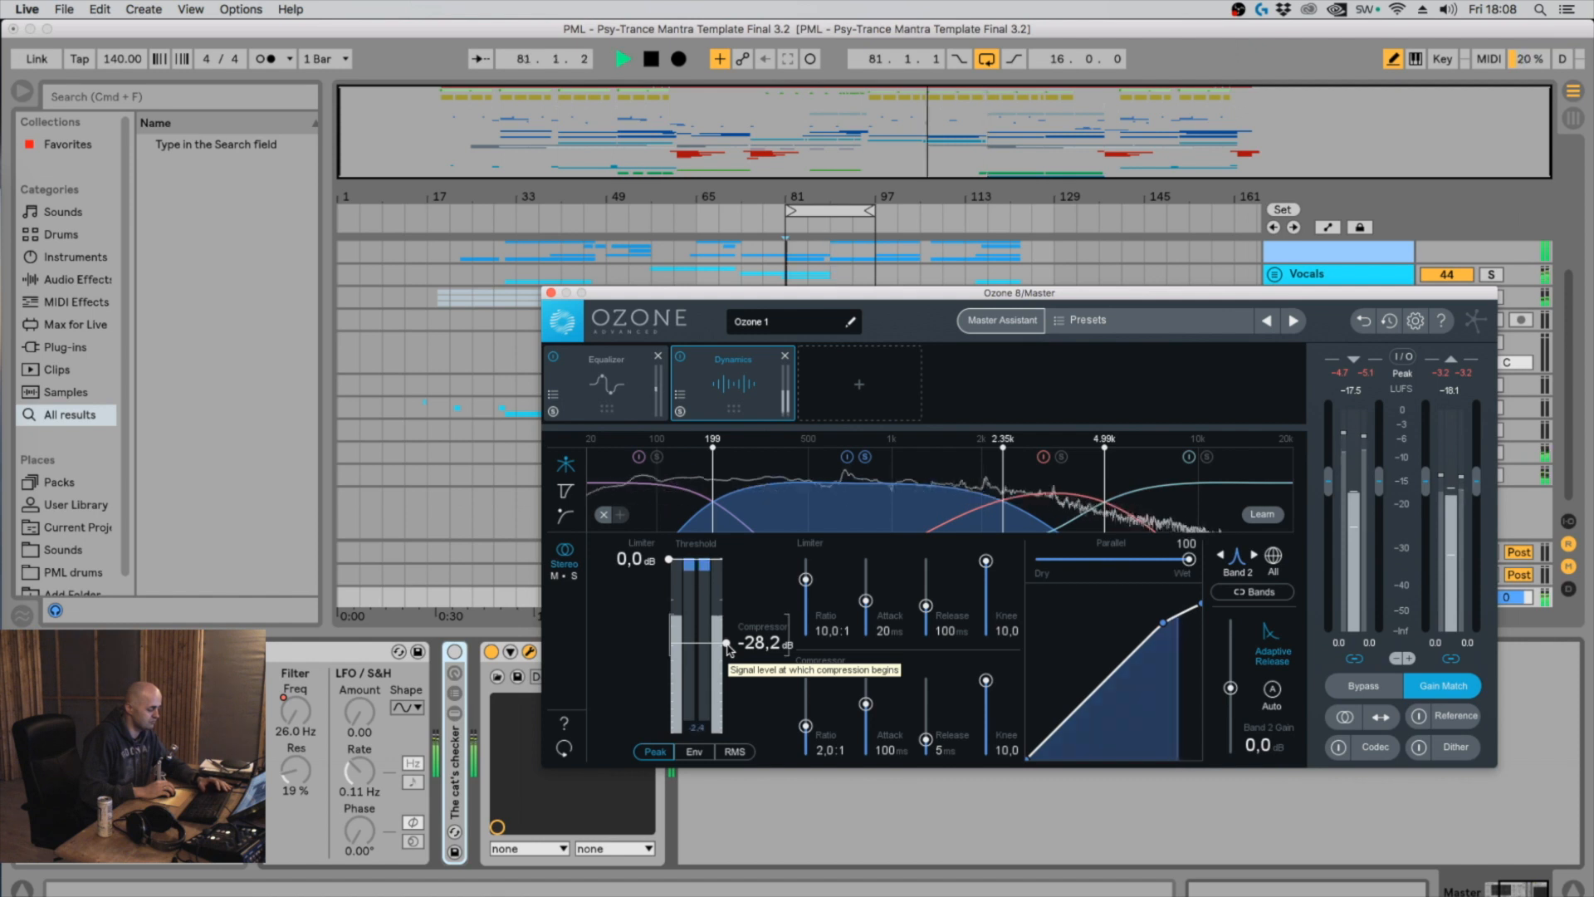
pyautogui.press('space')
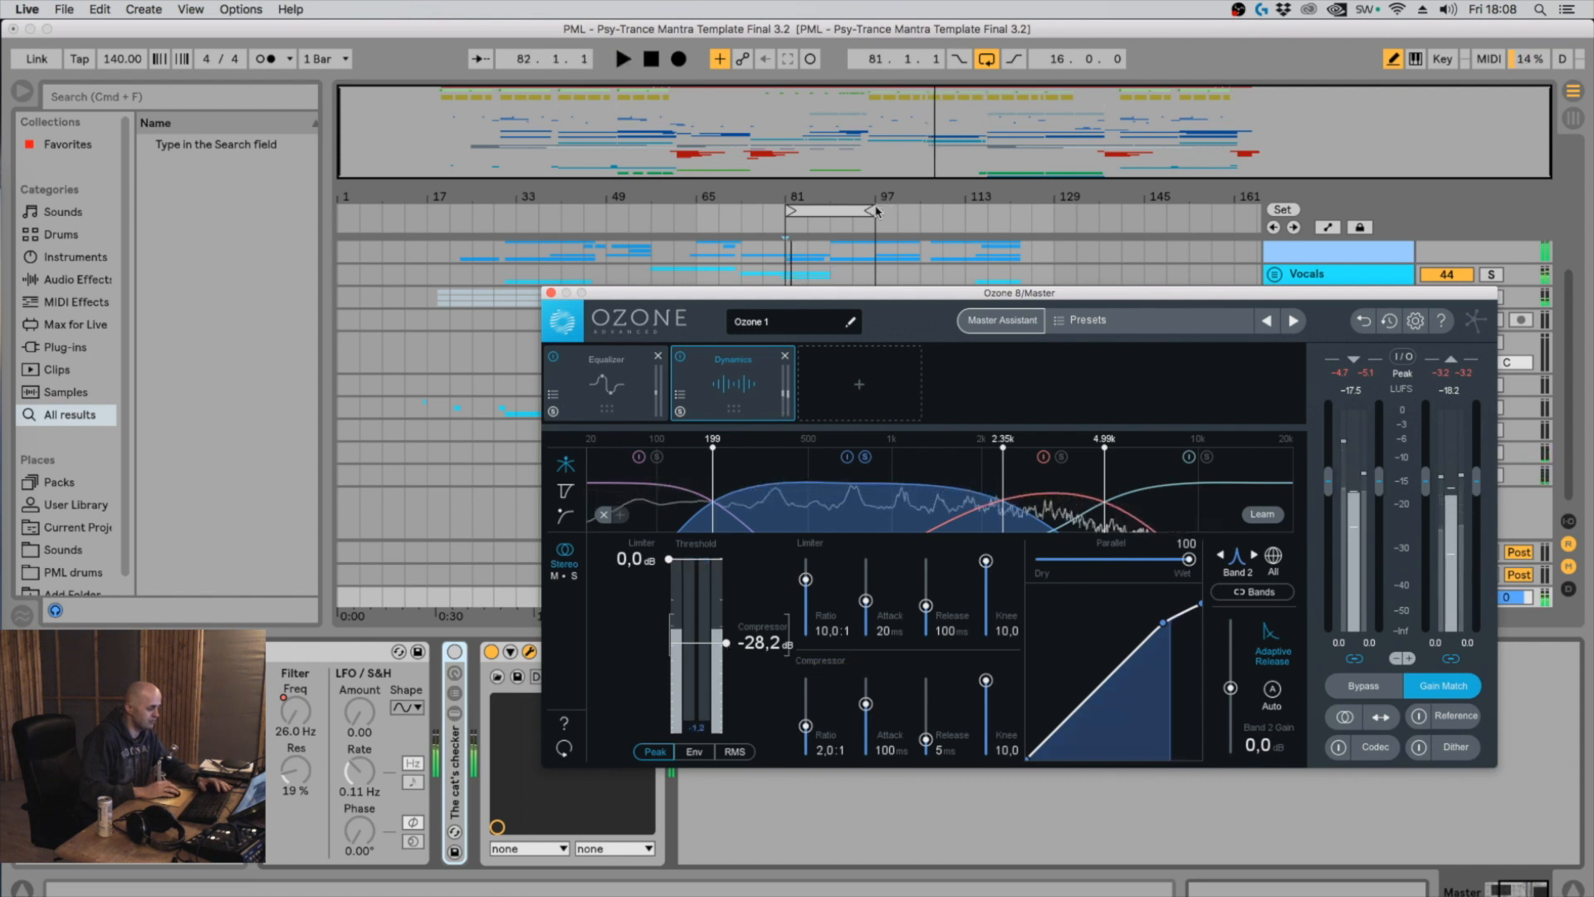
# Shorten the arrangement loop to eight bars from bar 81 and compare Band 2 with its compression bypassed and active
pyautogui.moveTo(871, 211); pyautogui.dragTo(833, 228)
pyautogui.press('space')
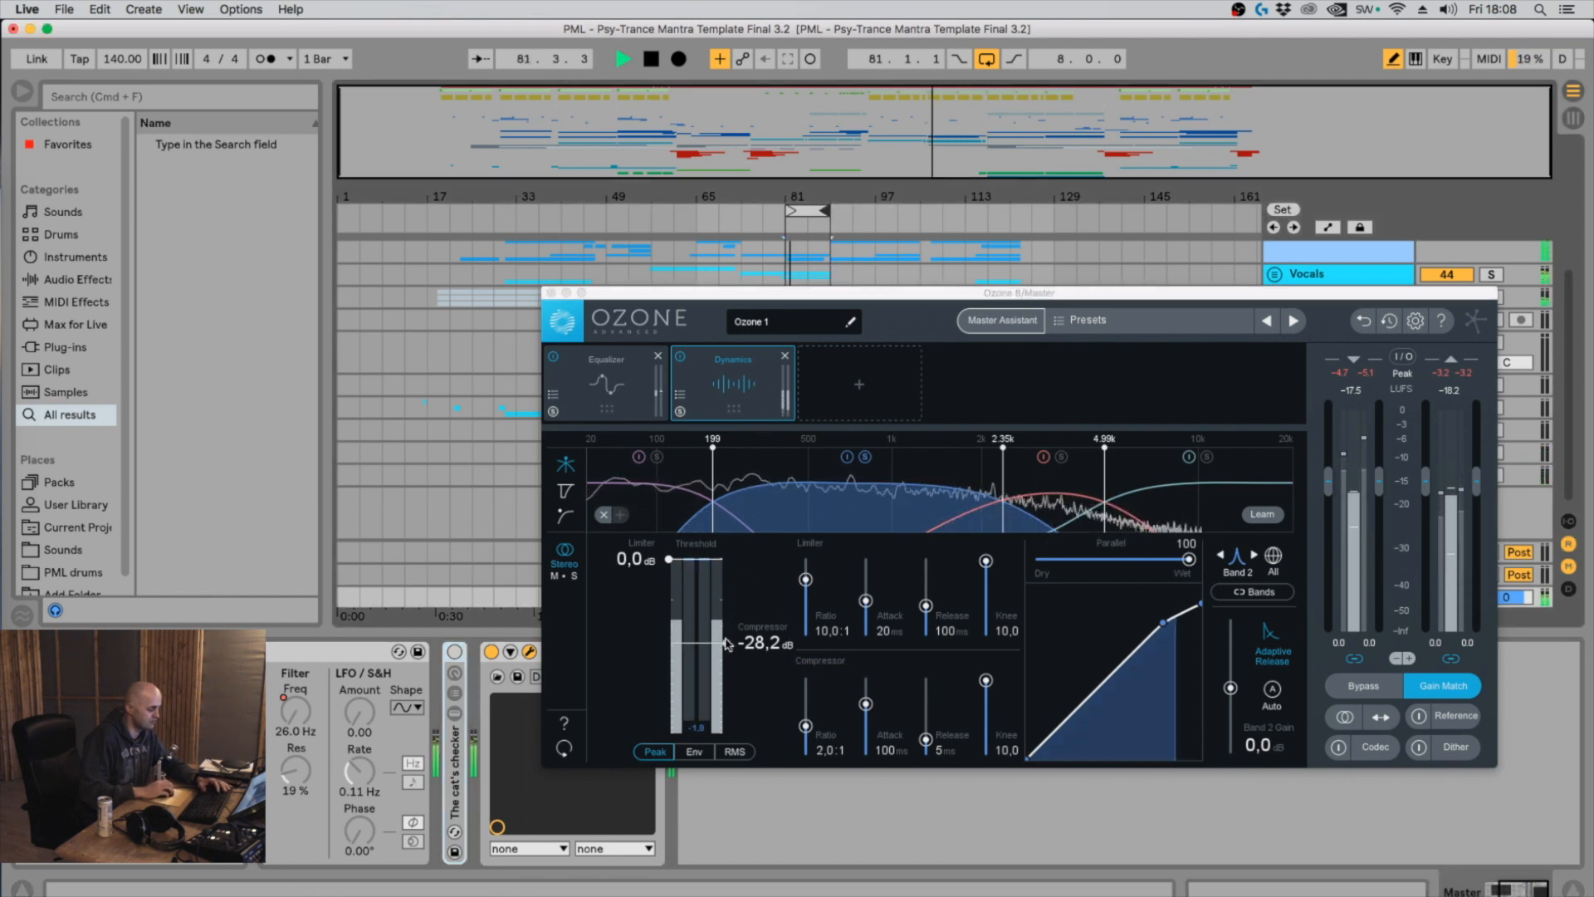
pyautogui.click(846, 457)
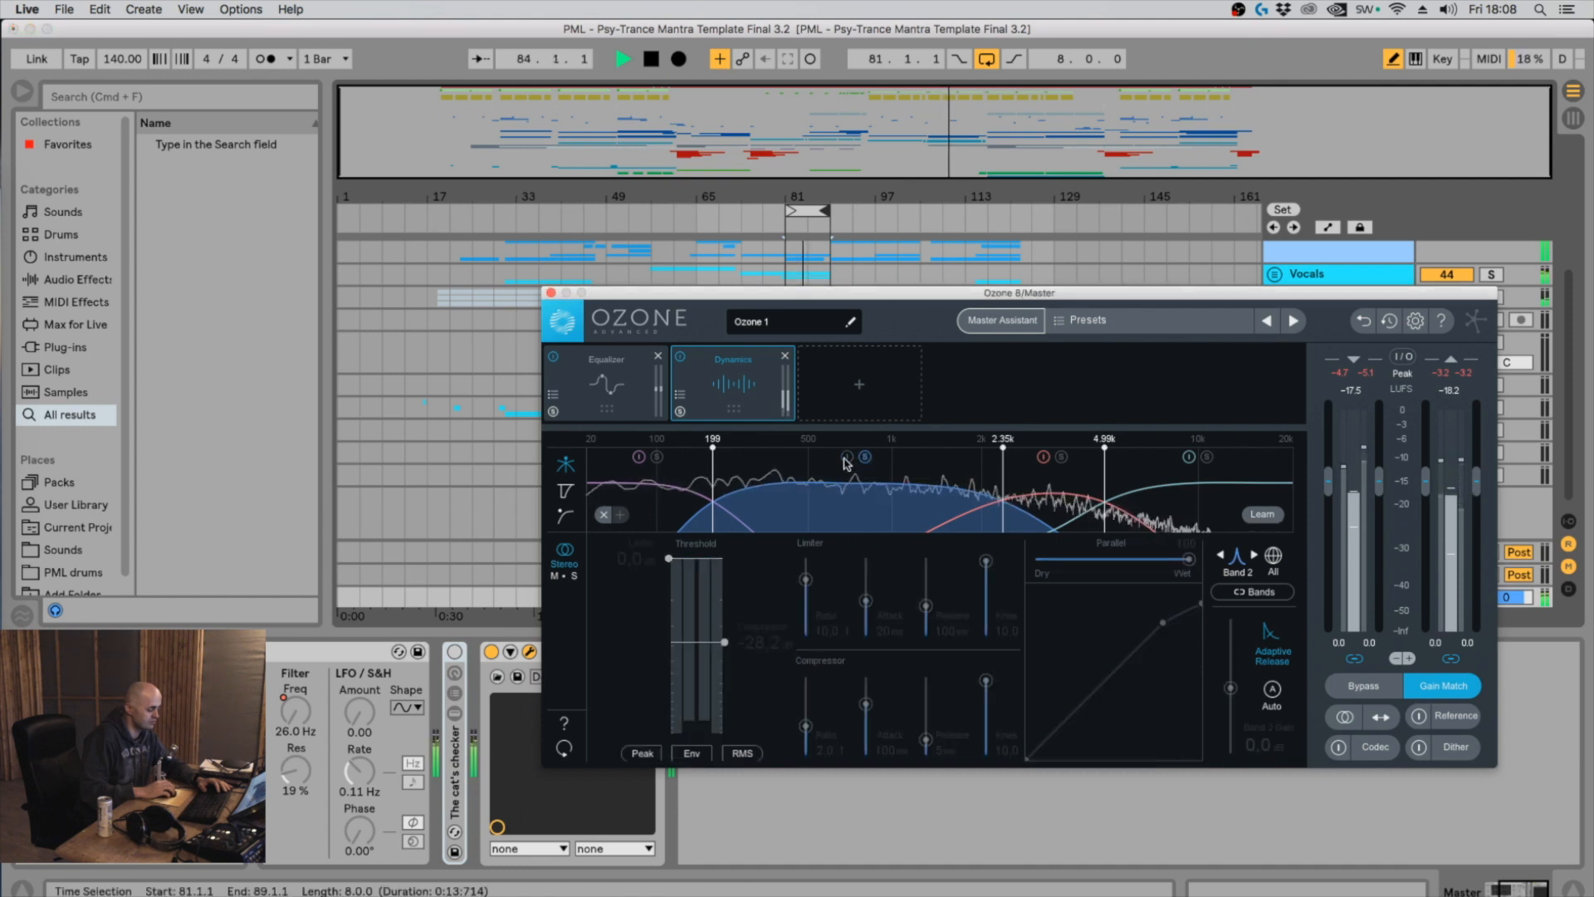
pyautogui.click(846, 457)
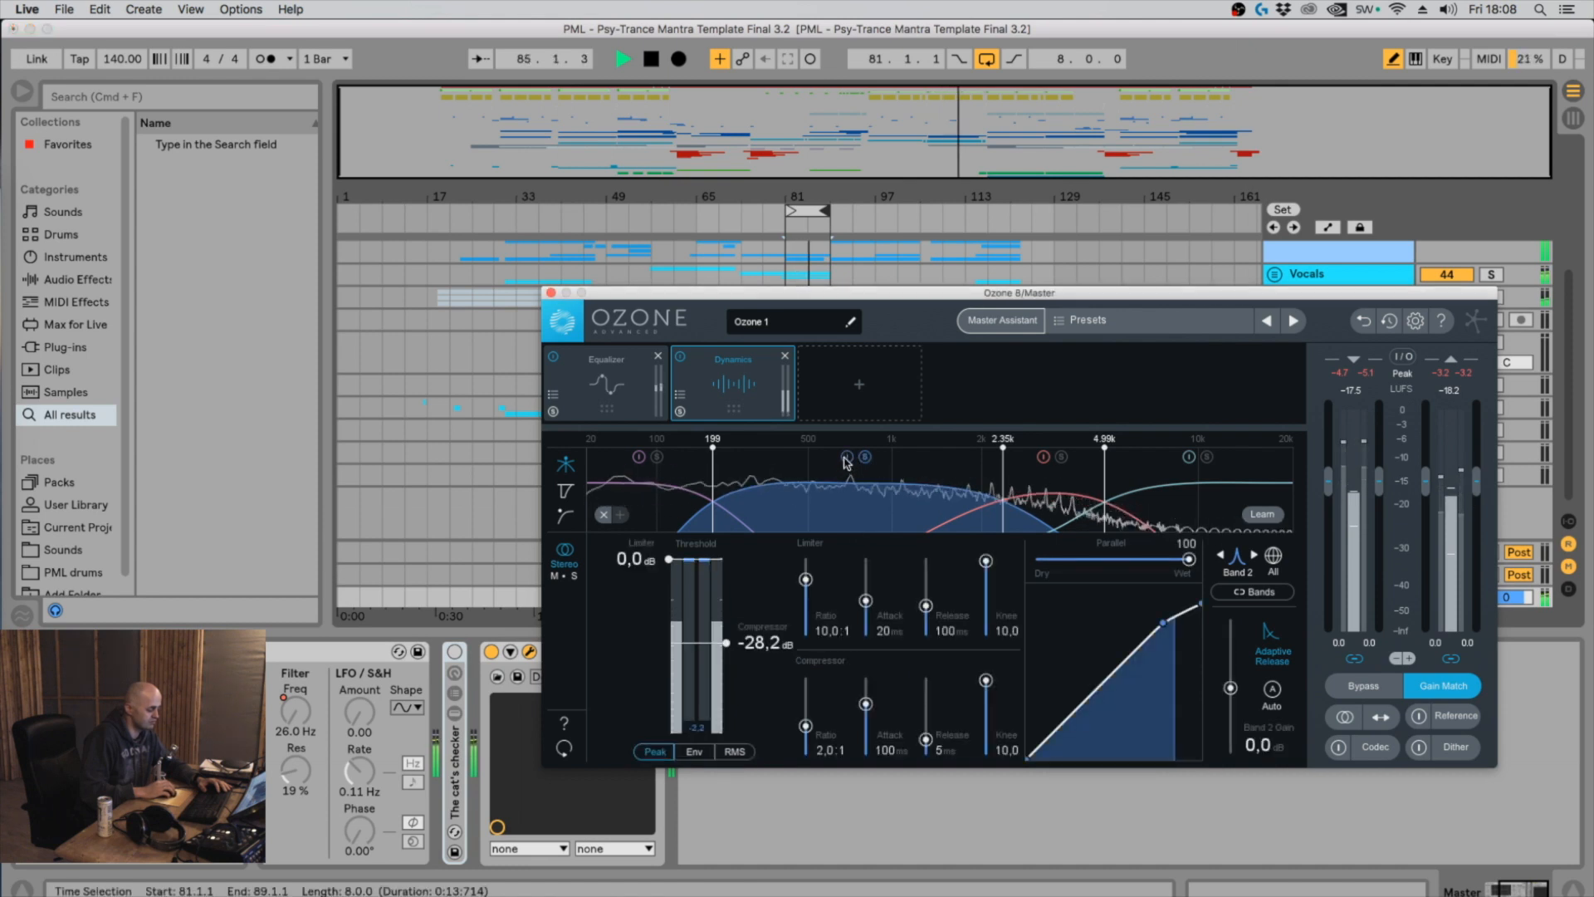
pyautogui.press('space')
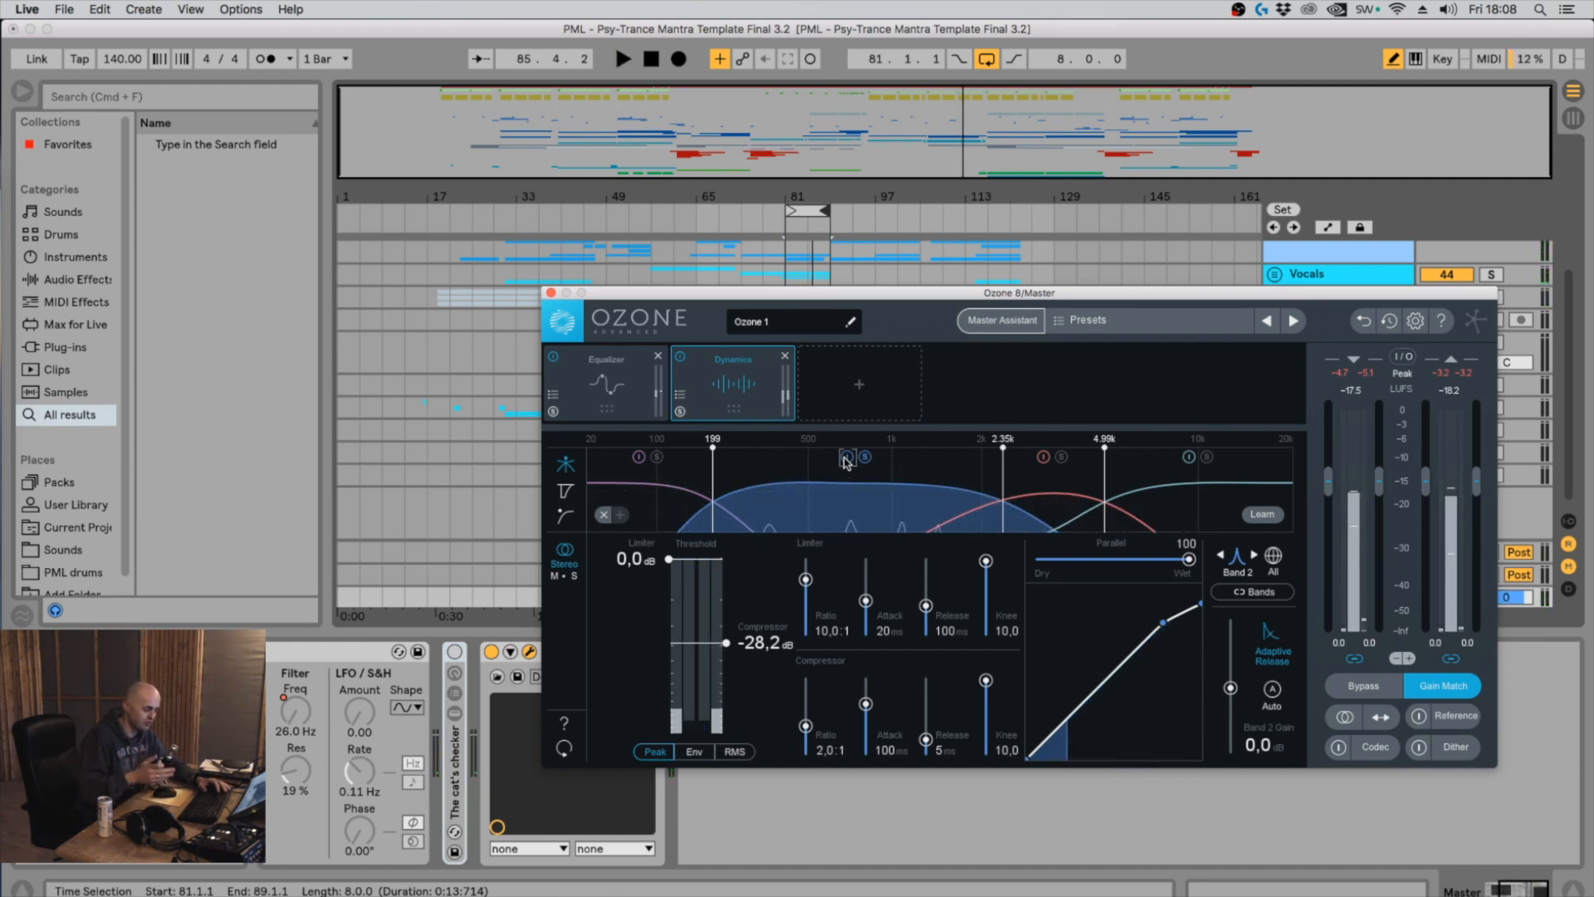
pyautogui.click(846, 458)
pyautogui.press('space')
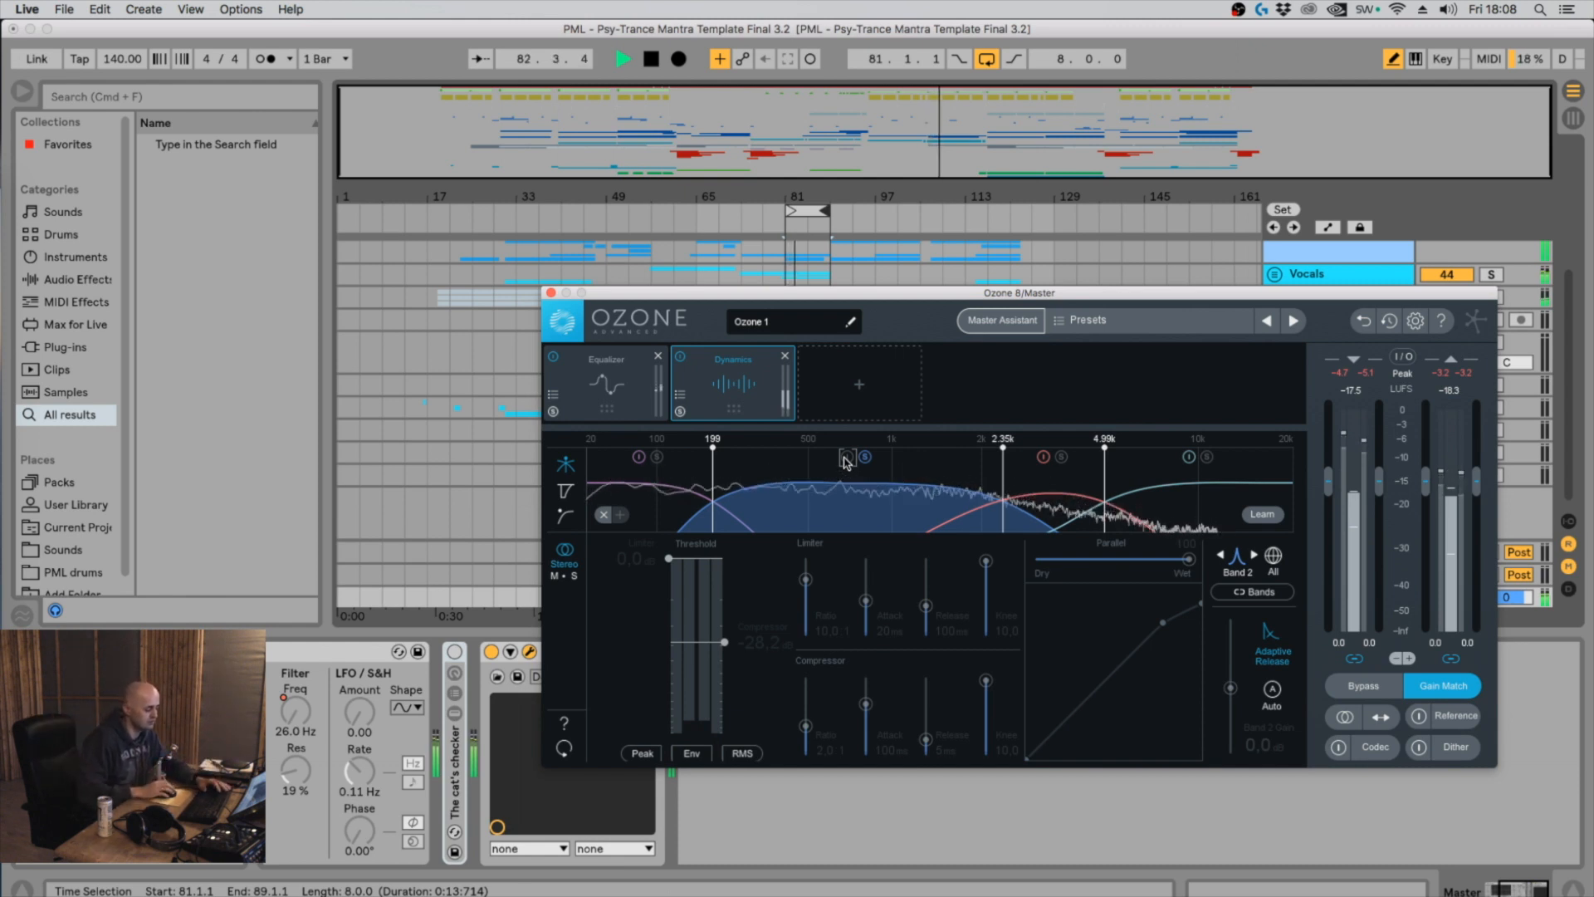
pyautogui.click(846, 457)
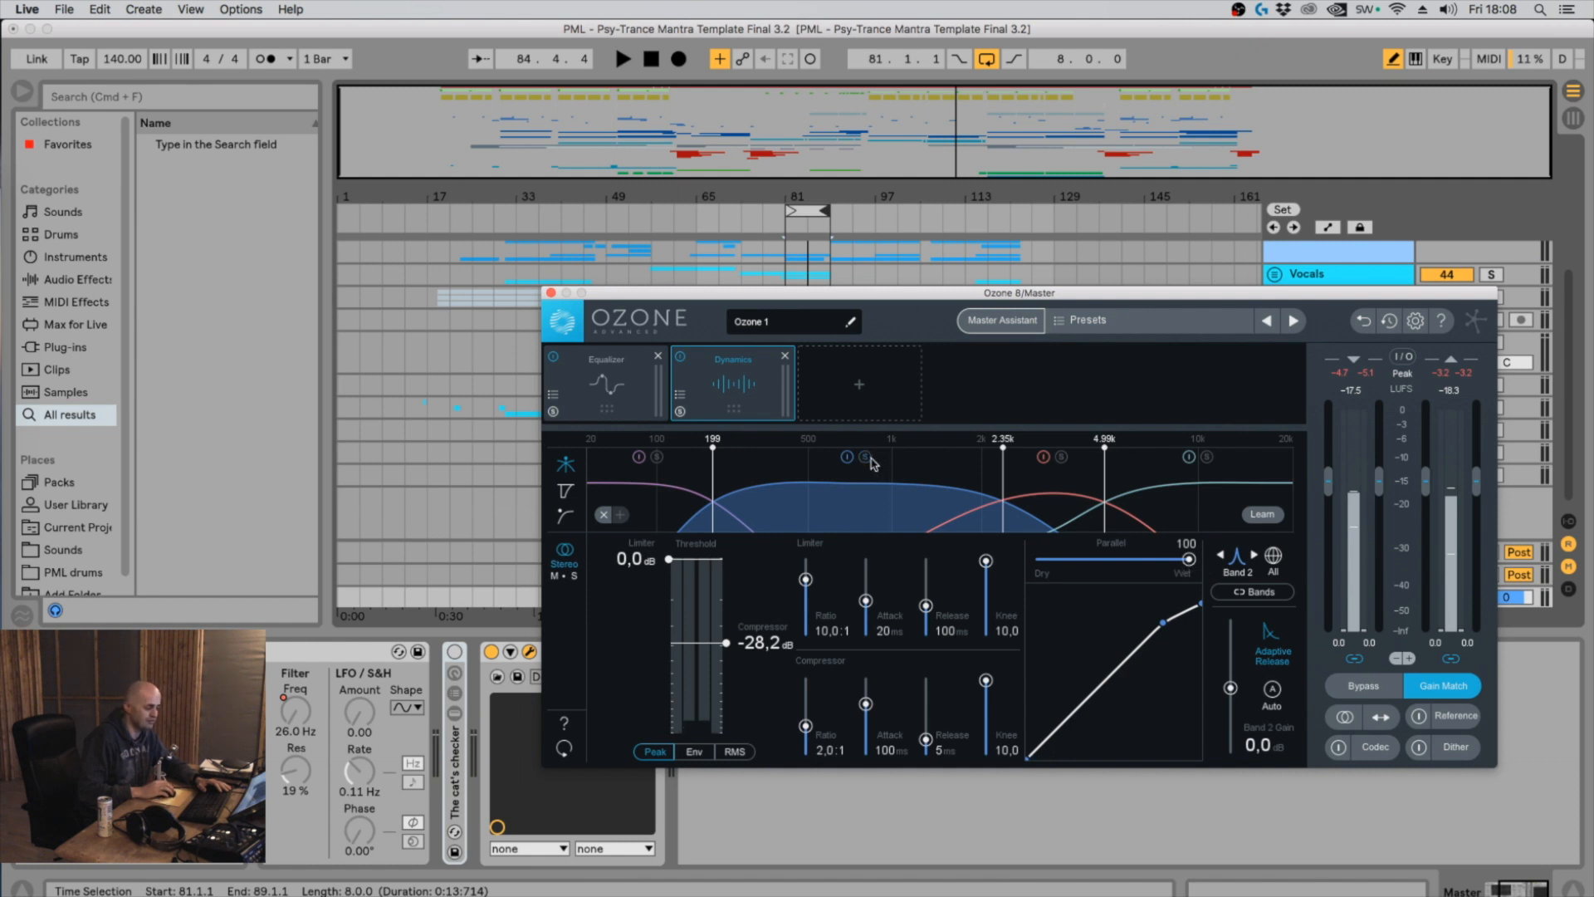
# Solo Dynamics Band 3 in place of Band 2 and audition it over the loop
pyautogui.click(1053, 501)
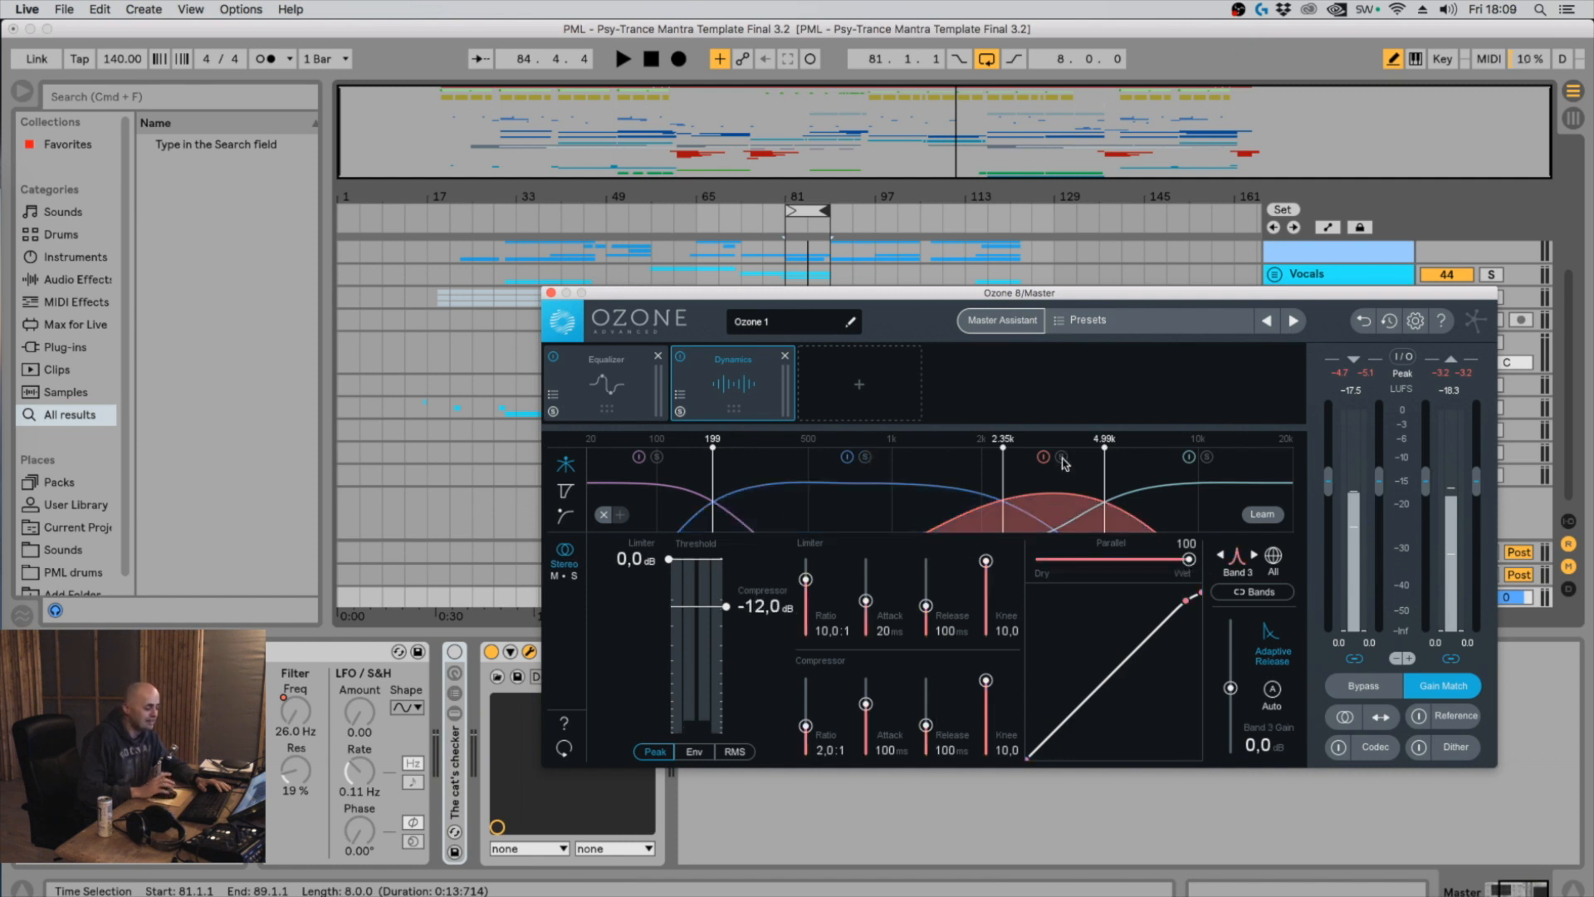
pyautogui.click(1061, 456)
pyautogui.press('space')
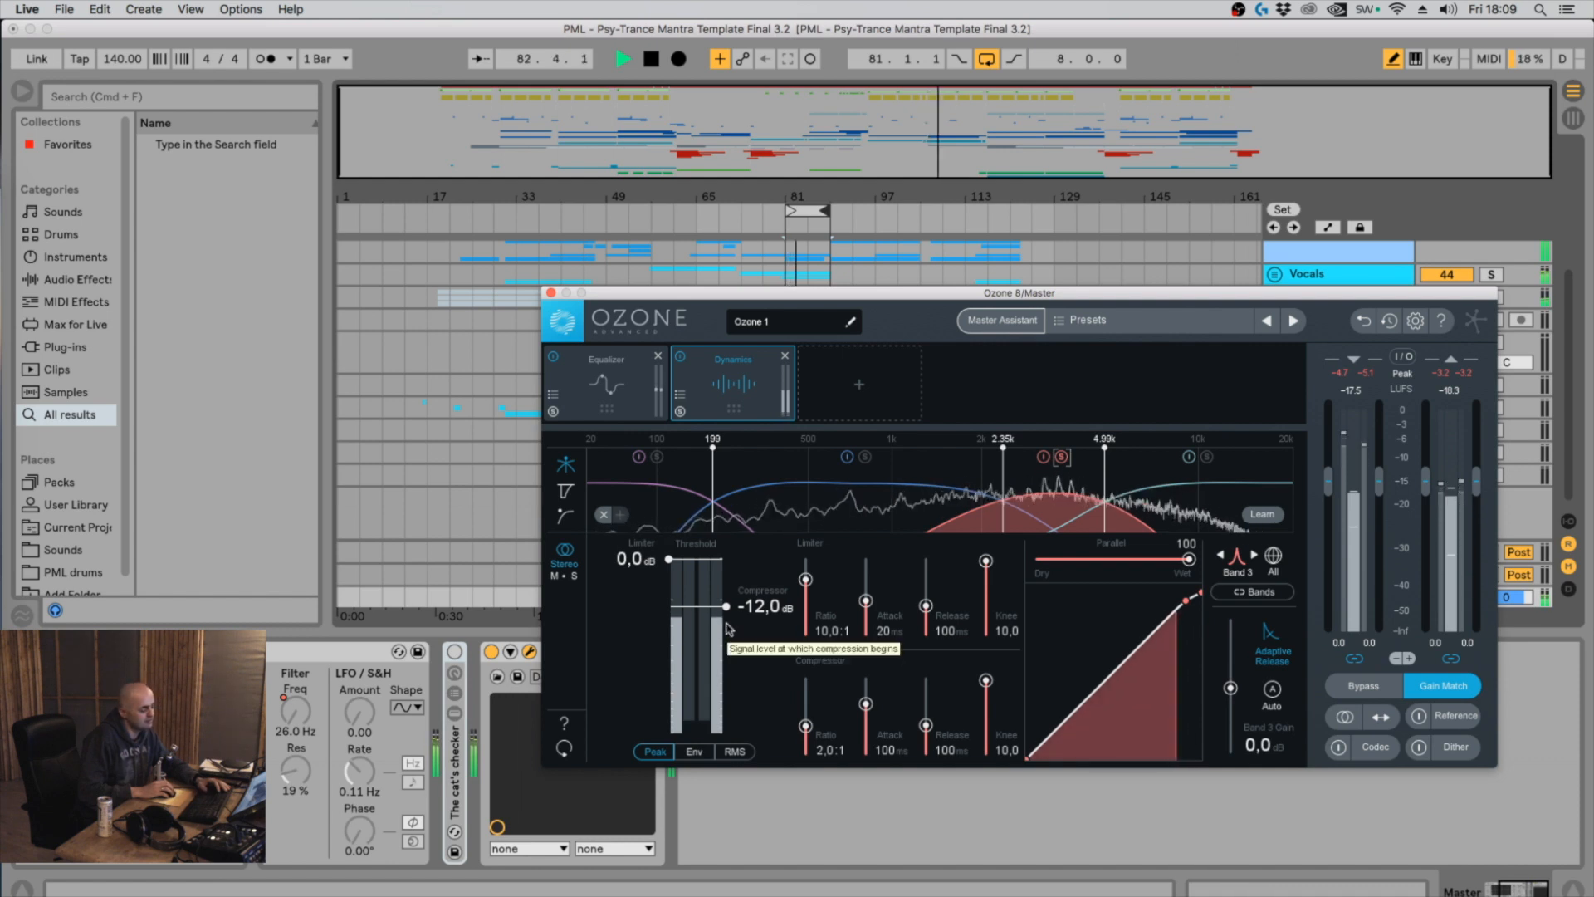
pyautogui.press('space')
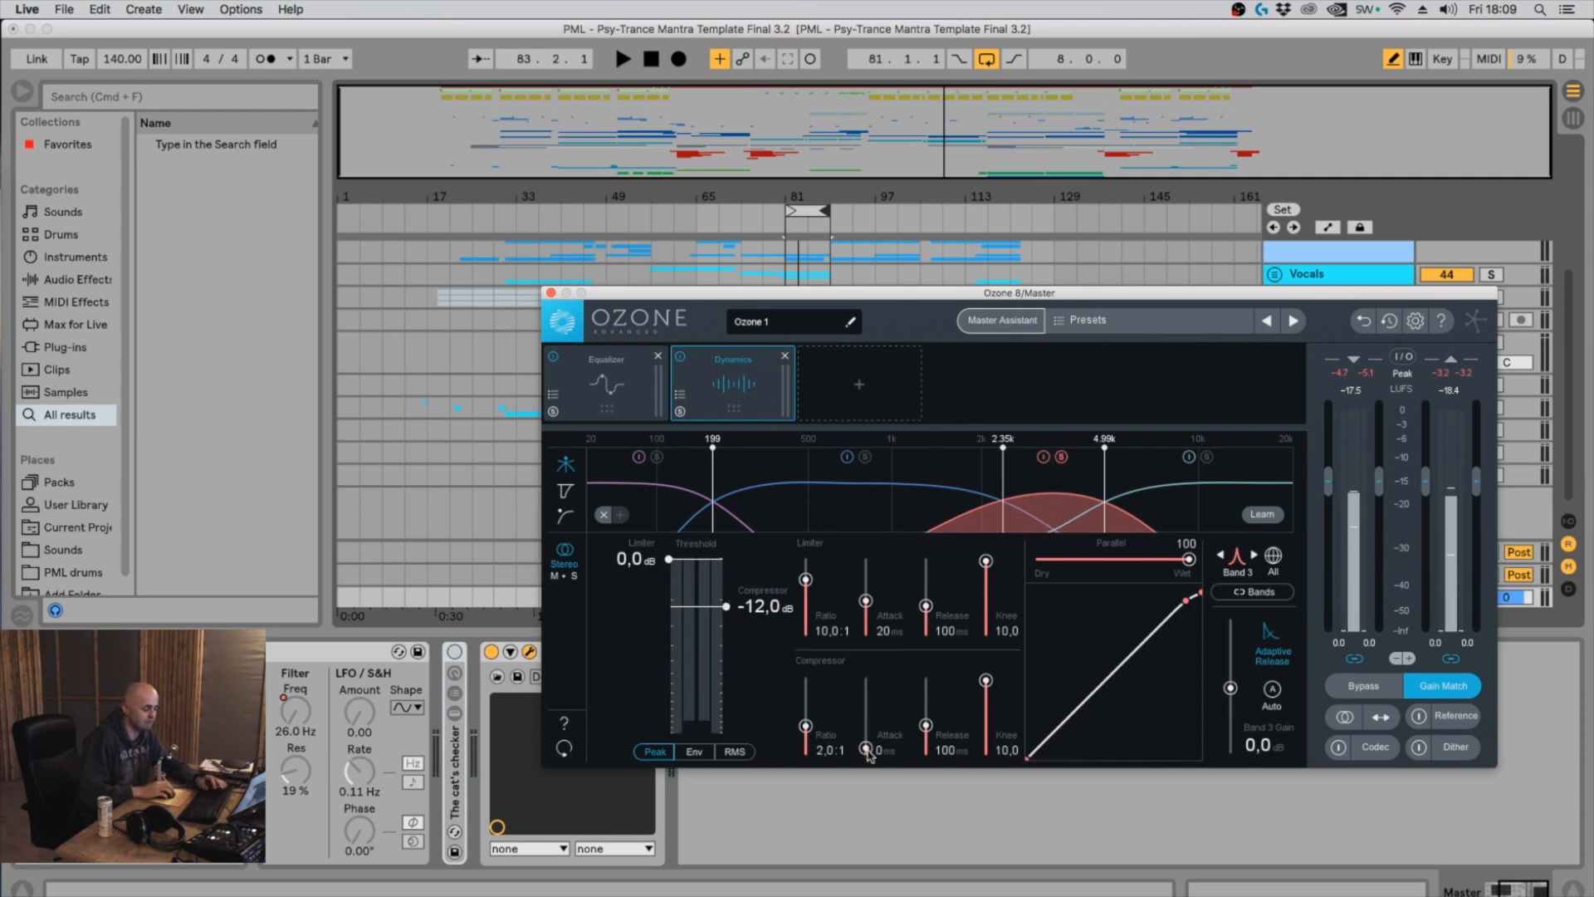
# Set the Dynamics Band 3 compressor's attack to 0 ms and threshold to -31.1 dB, and bypass the band for comparison
pyautogui.moveTo(867, 749); pyautogui.dragTo(868, 753)
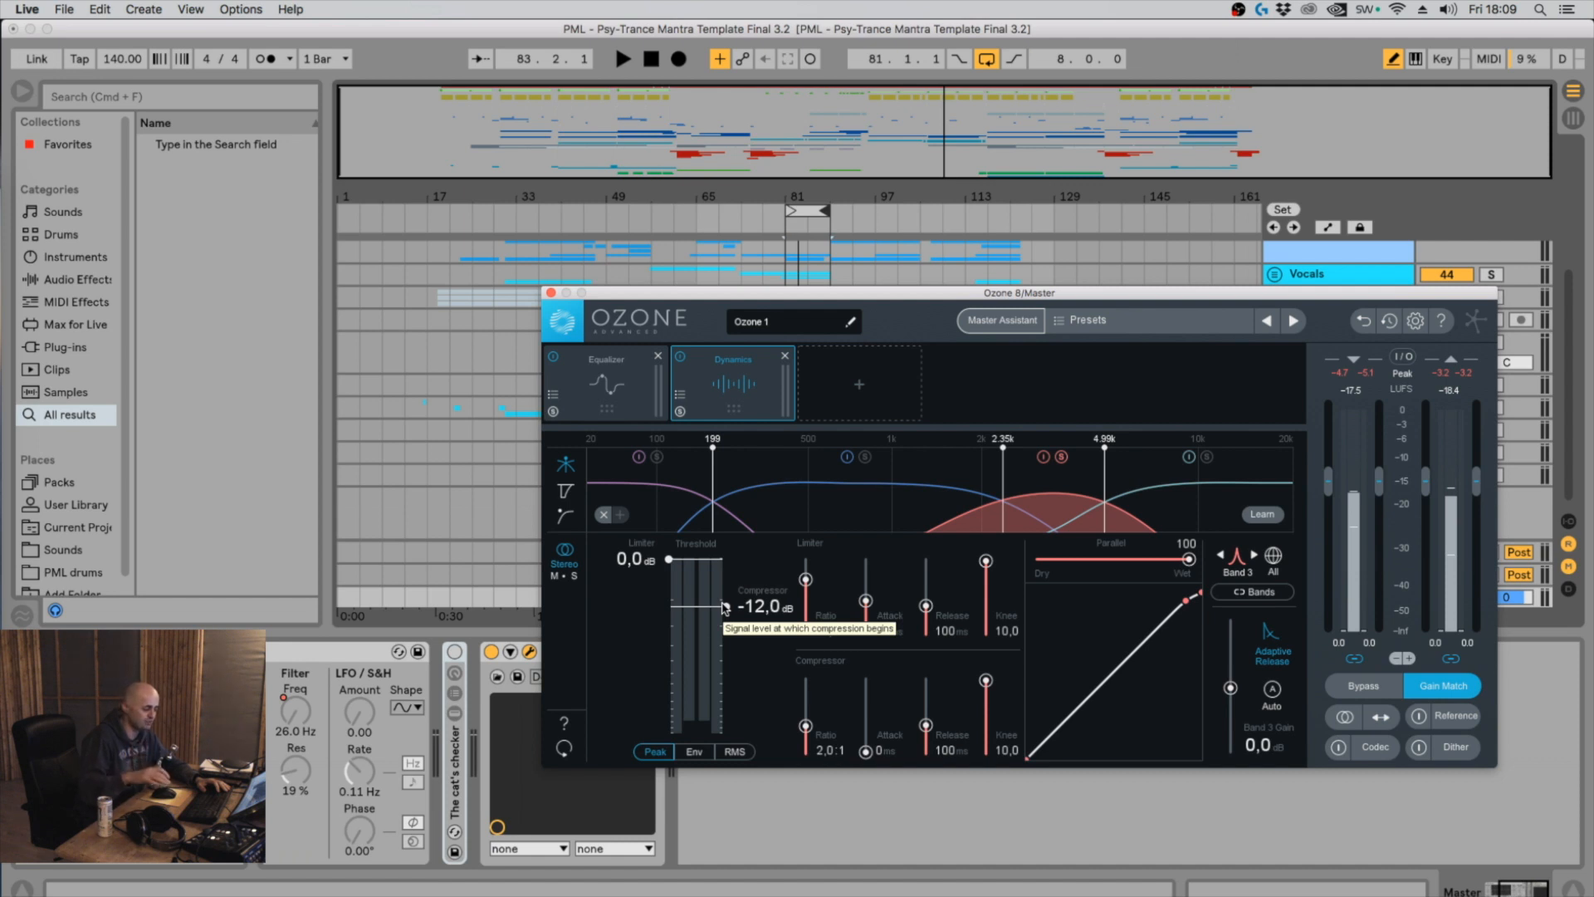
pyautogui.press('space')
pyautogui.moveTo(725, 607); pyautogui.dragTo(724, 649)
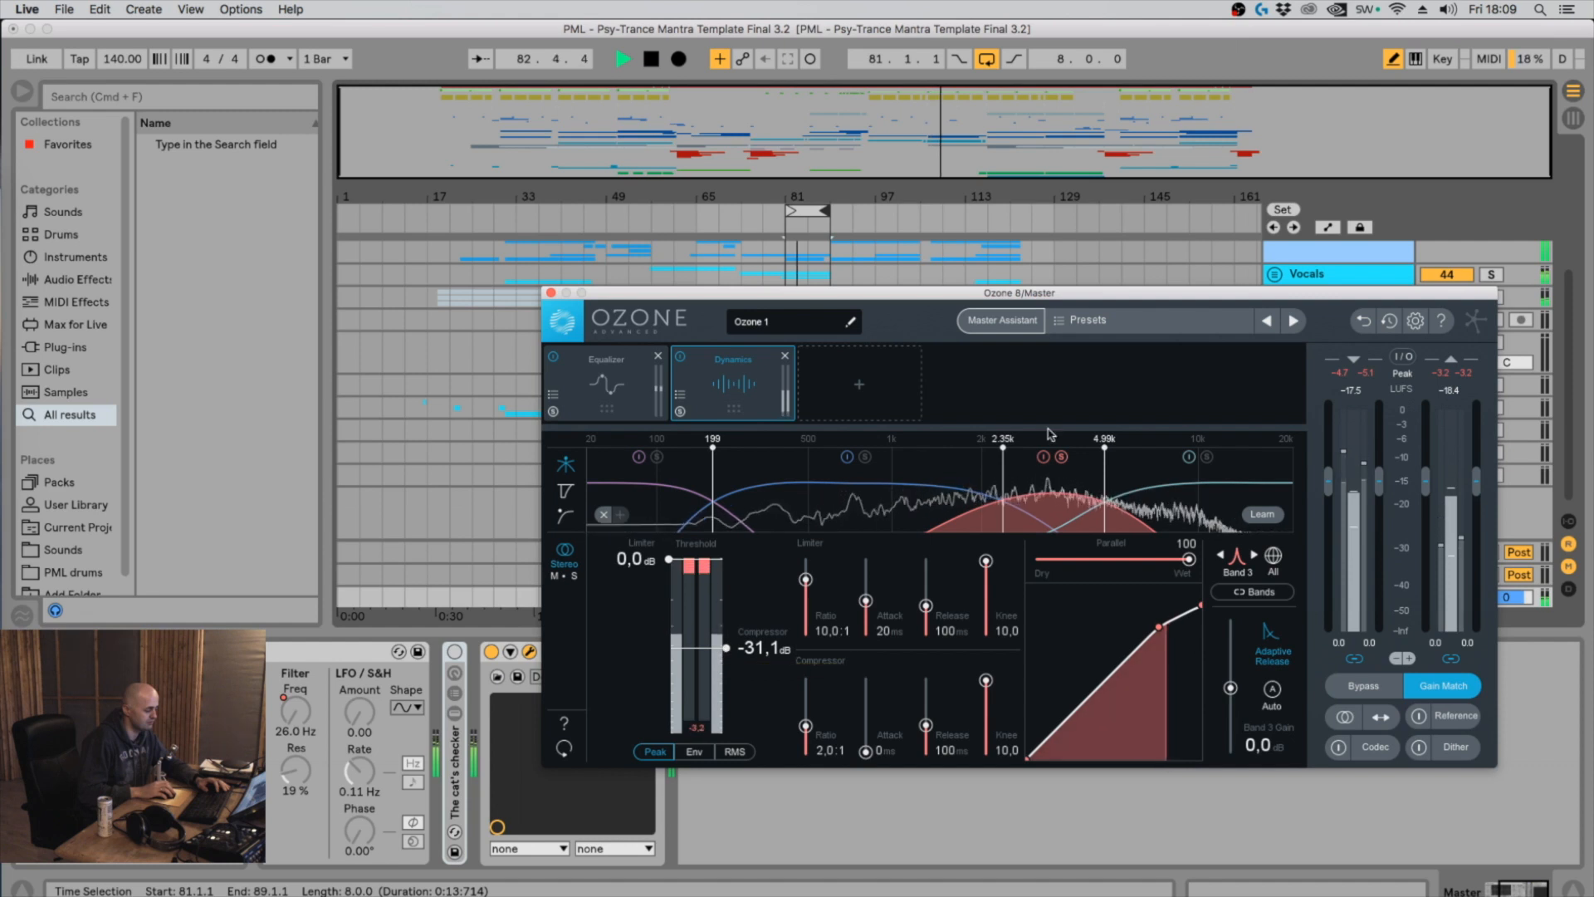
pyautogui.click(1044, 457)
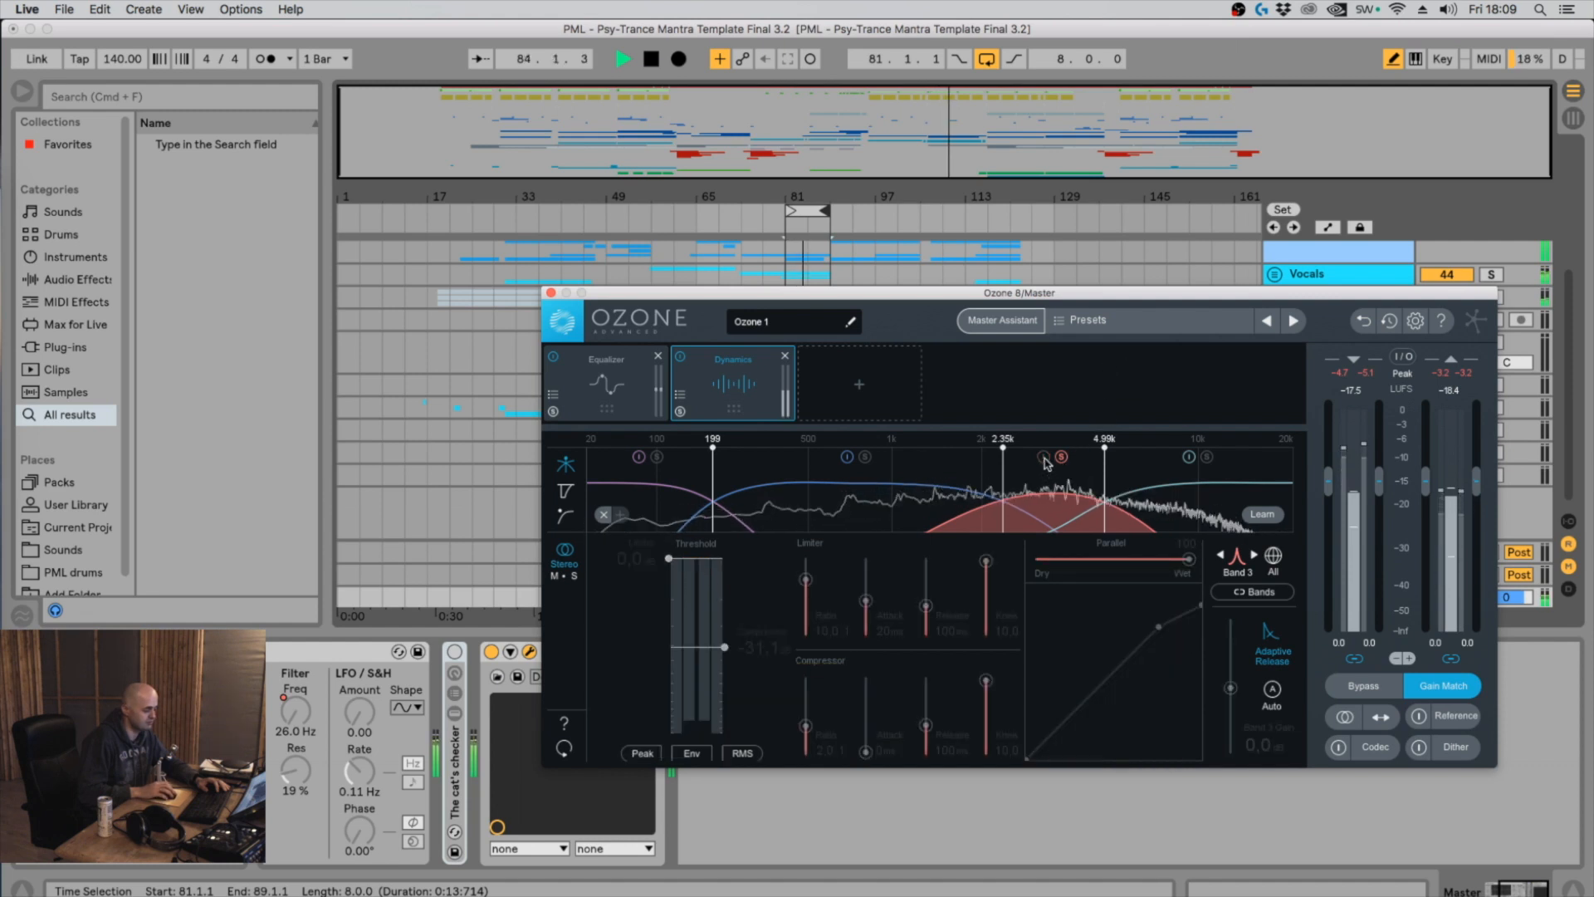
# Re-enable processing on band 3, move the solo from band 3 to band 4, and play the loop
pyautogui.click(1043, 458)
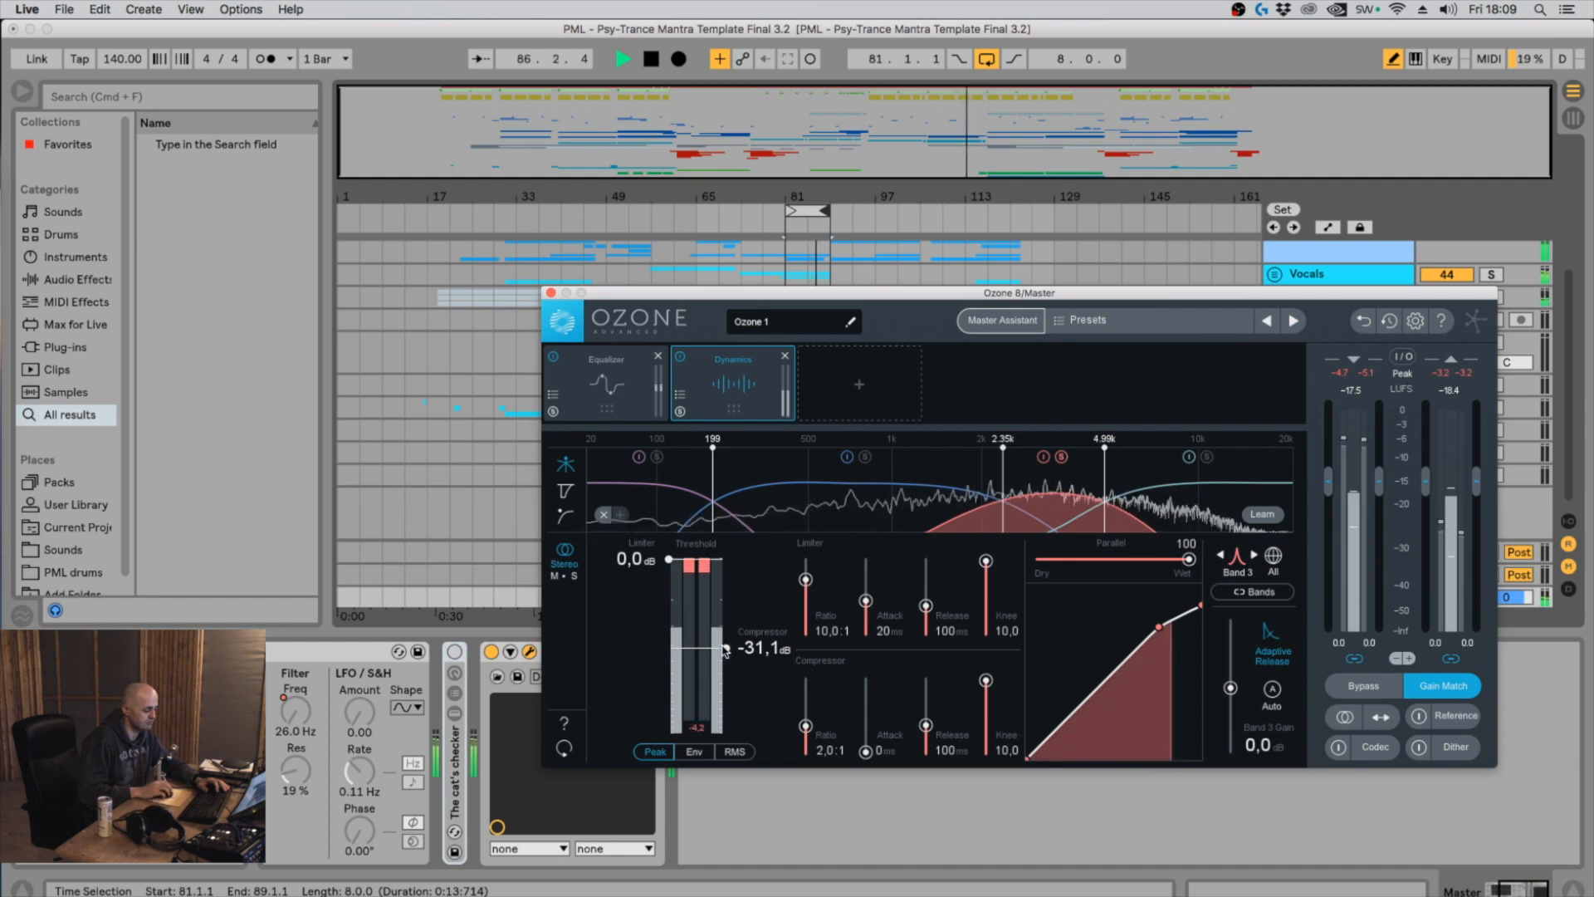
pyautogui.click(1062, 458)
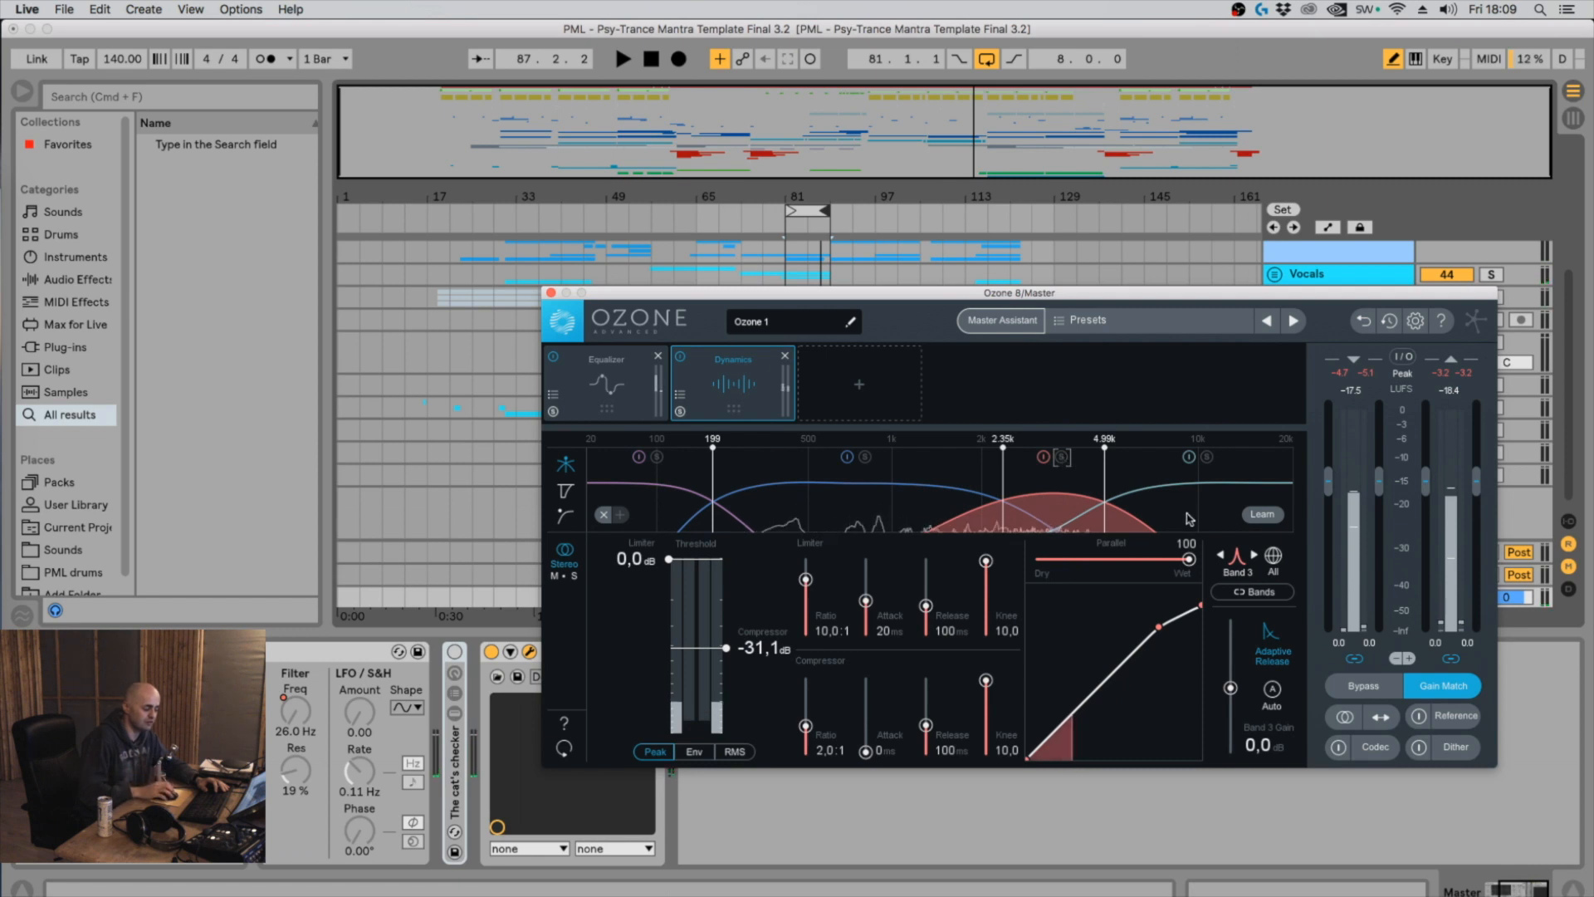
pyautogui.click(1209, 458)
pyautogui.press('space')
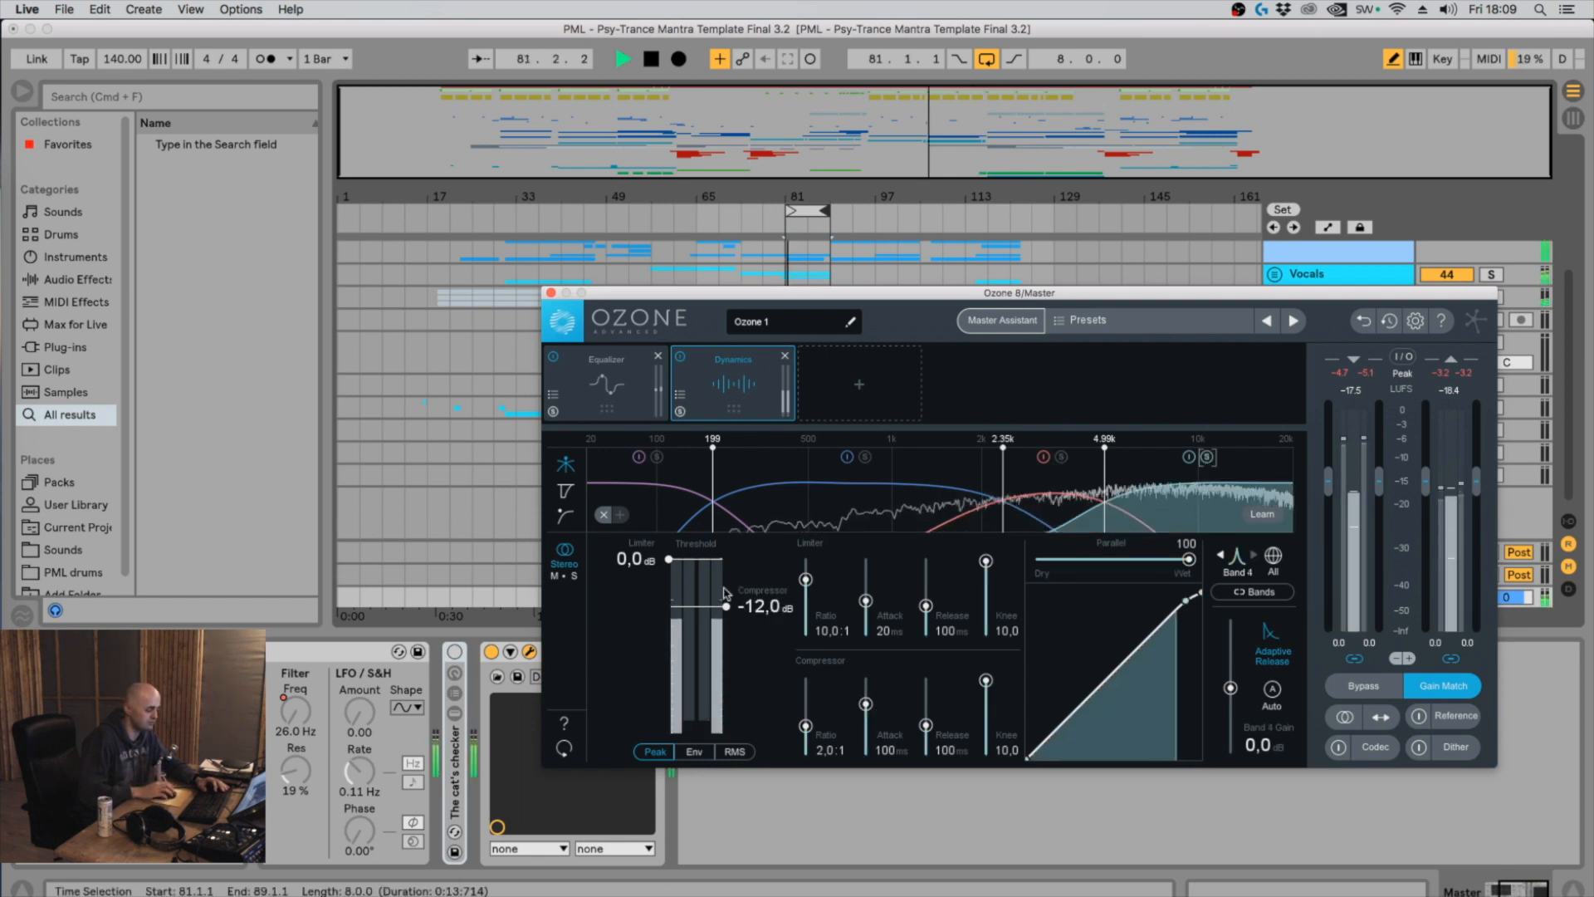
# Set band 4's compressor attack to 0 ms and its threshold to -27.2 dB while listening, and stop playback
pyautogui.moveTo(725, 609); pyautogui.dragTo(725, 638)
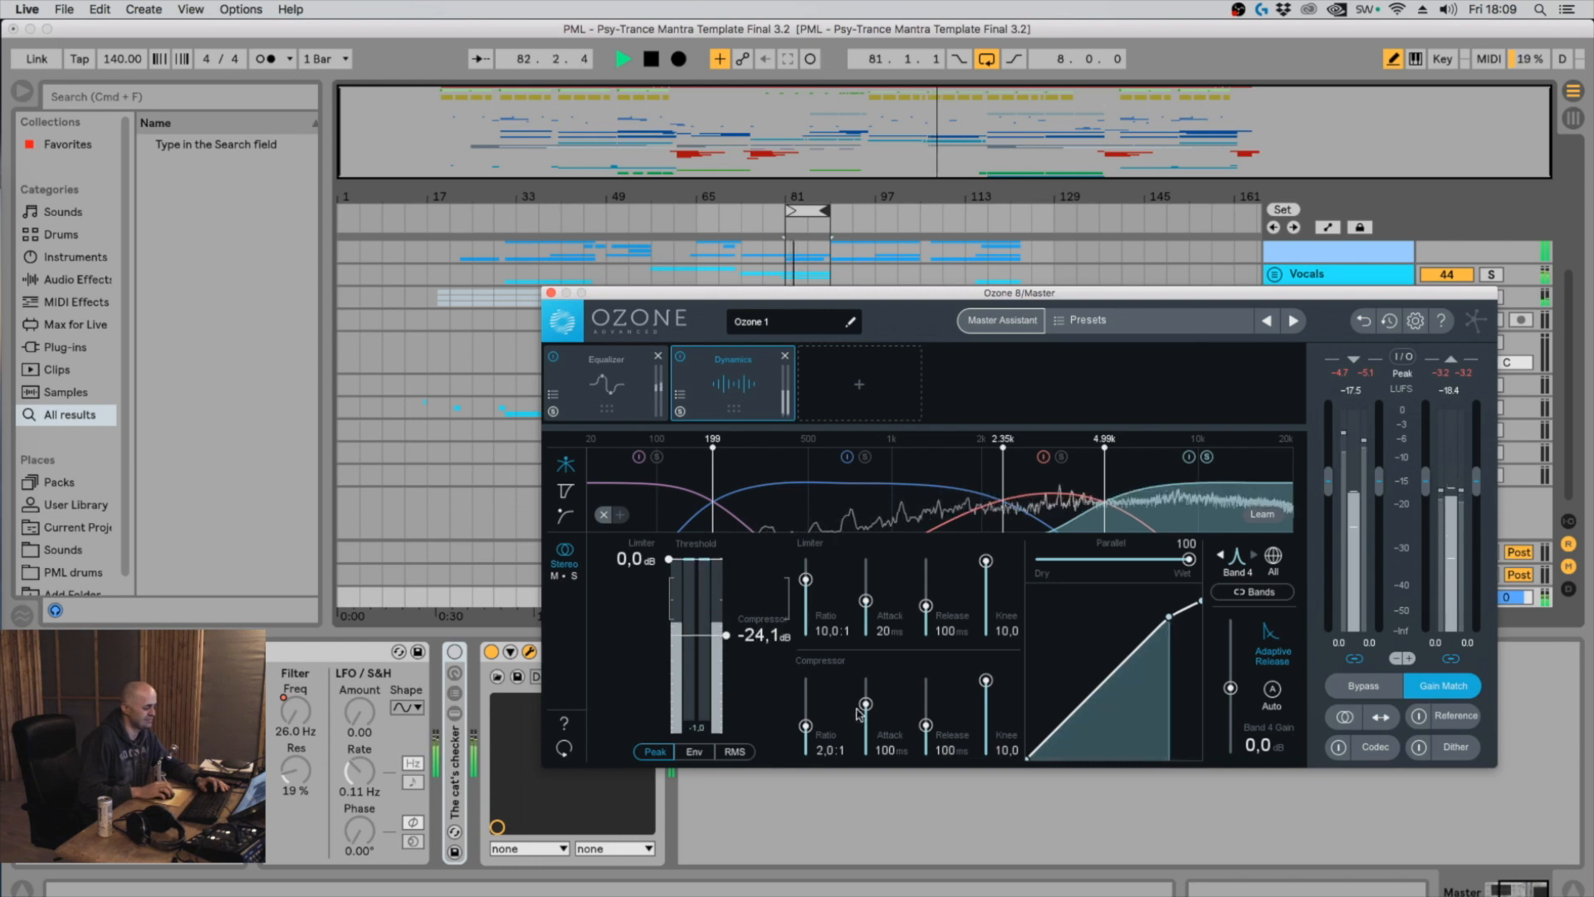
pyautogui.moveTo(865, 704); pyautogui.dragTo(865, 751)
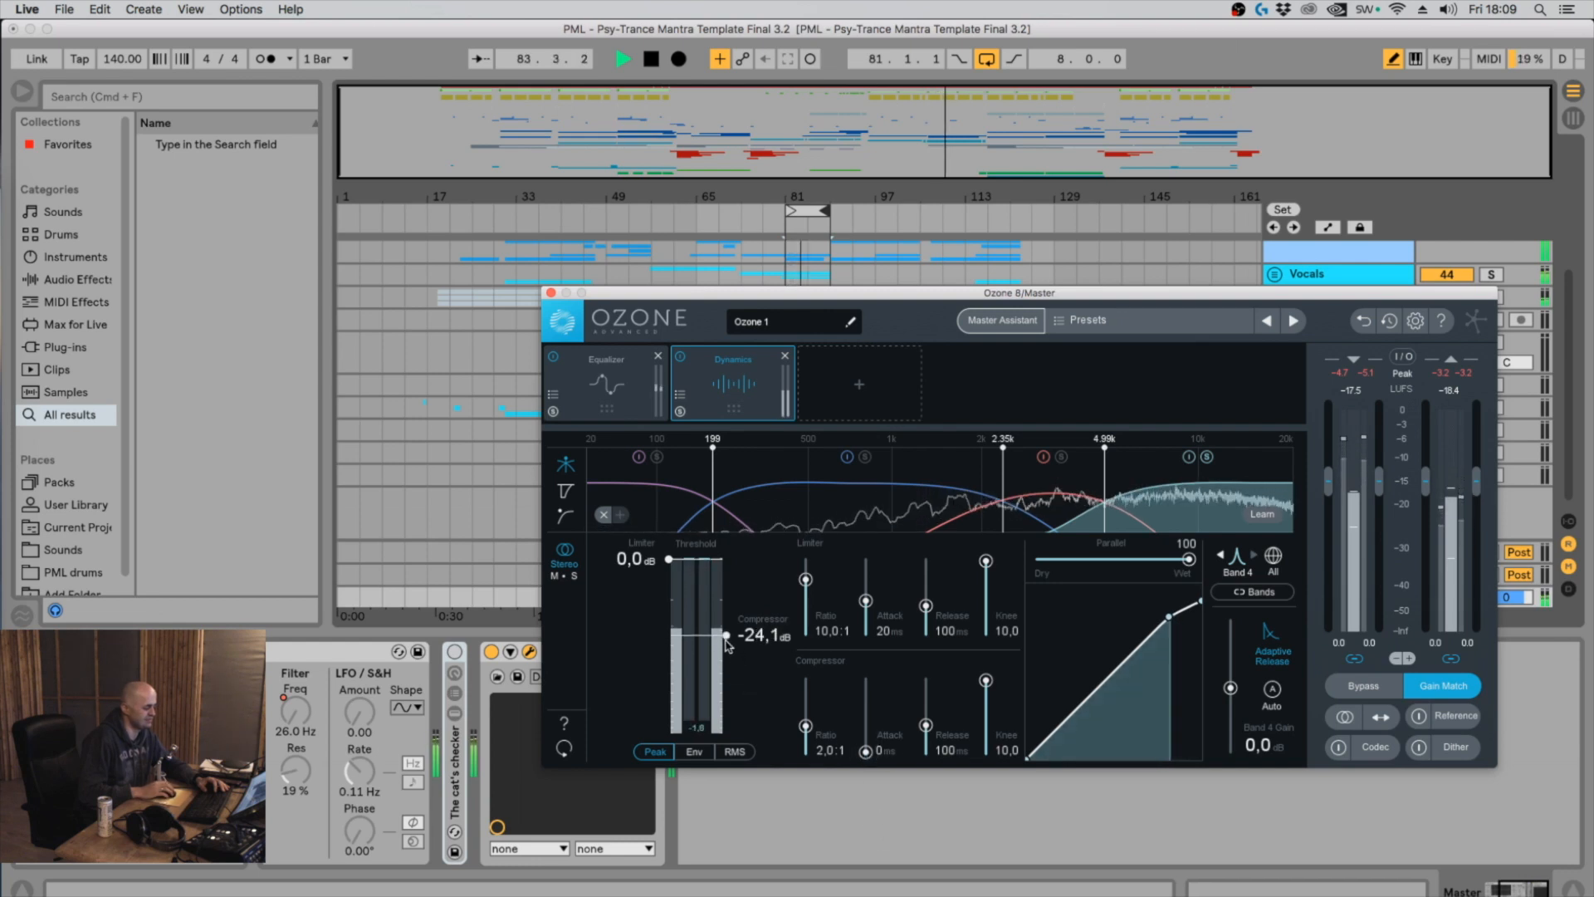
pyautogui.moveTo(726, 636); pyautogui.dragTo(728, 647)
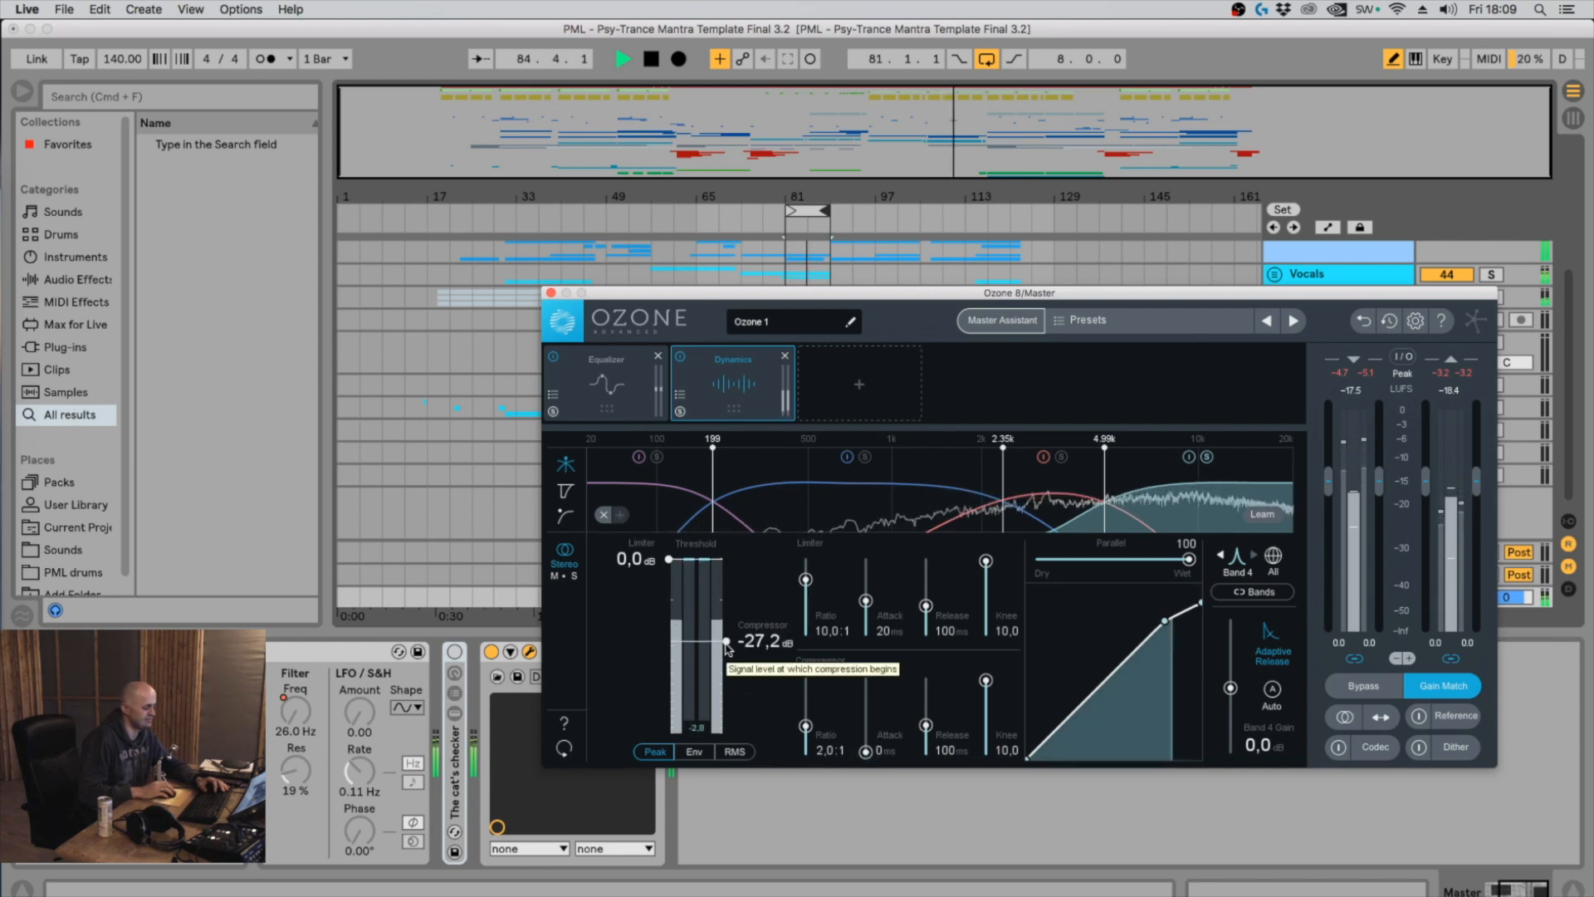
pyautogui.press('space')
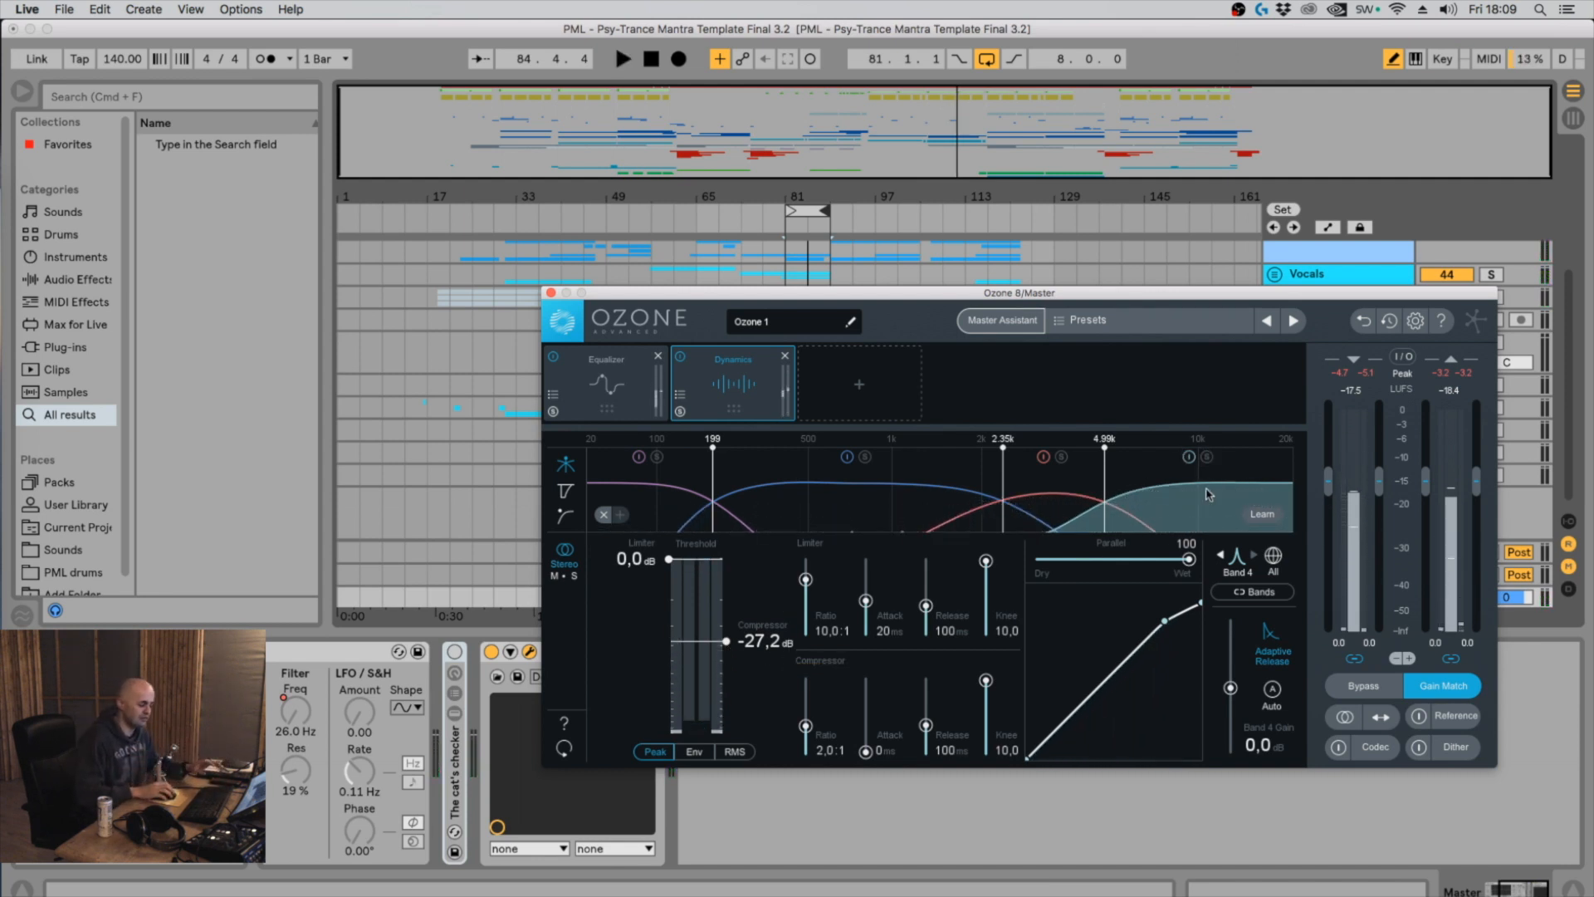
# Examine the compressor settings of all four bands, and play the loop to compare gain reduction on bands 2, 3 and 4
pyautogui.click(865, 514)
pyautogui.click(676, 510)
pyautogui.click(950, 506)
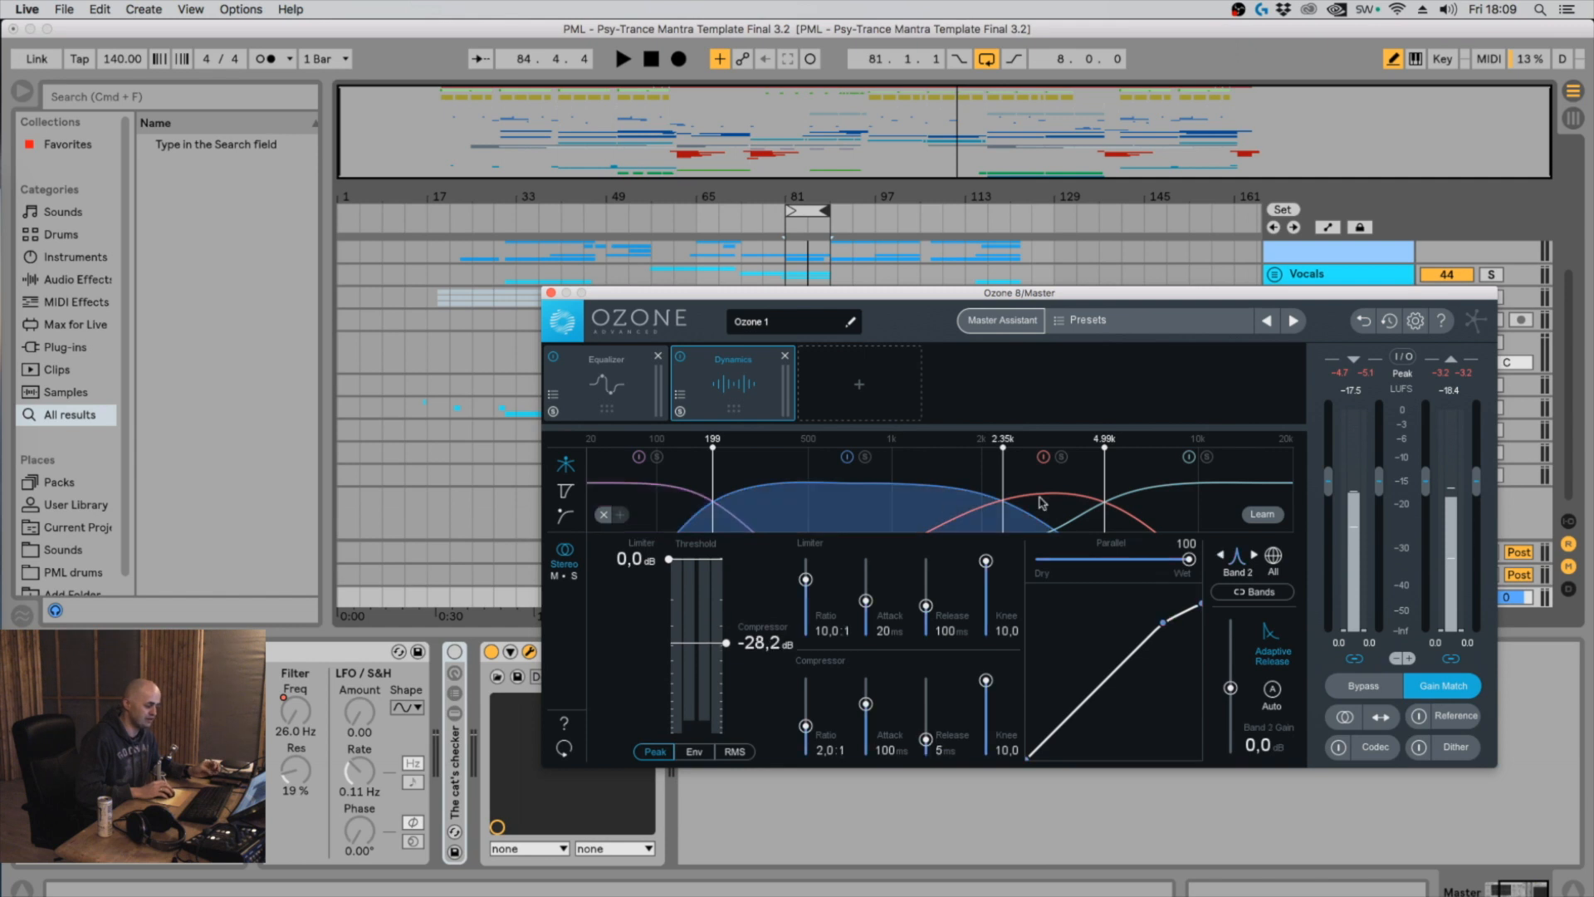
pyautogui.click(1042, 503)
pyautogui.click(1173, 498)
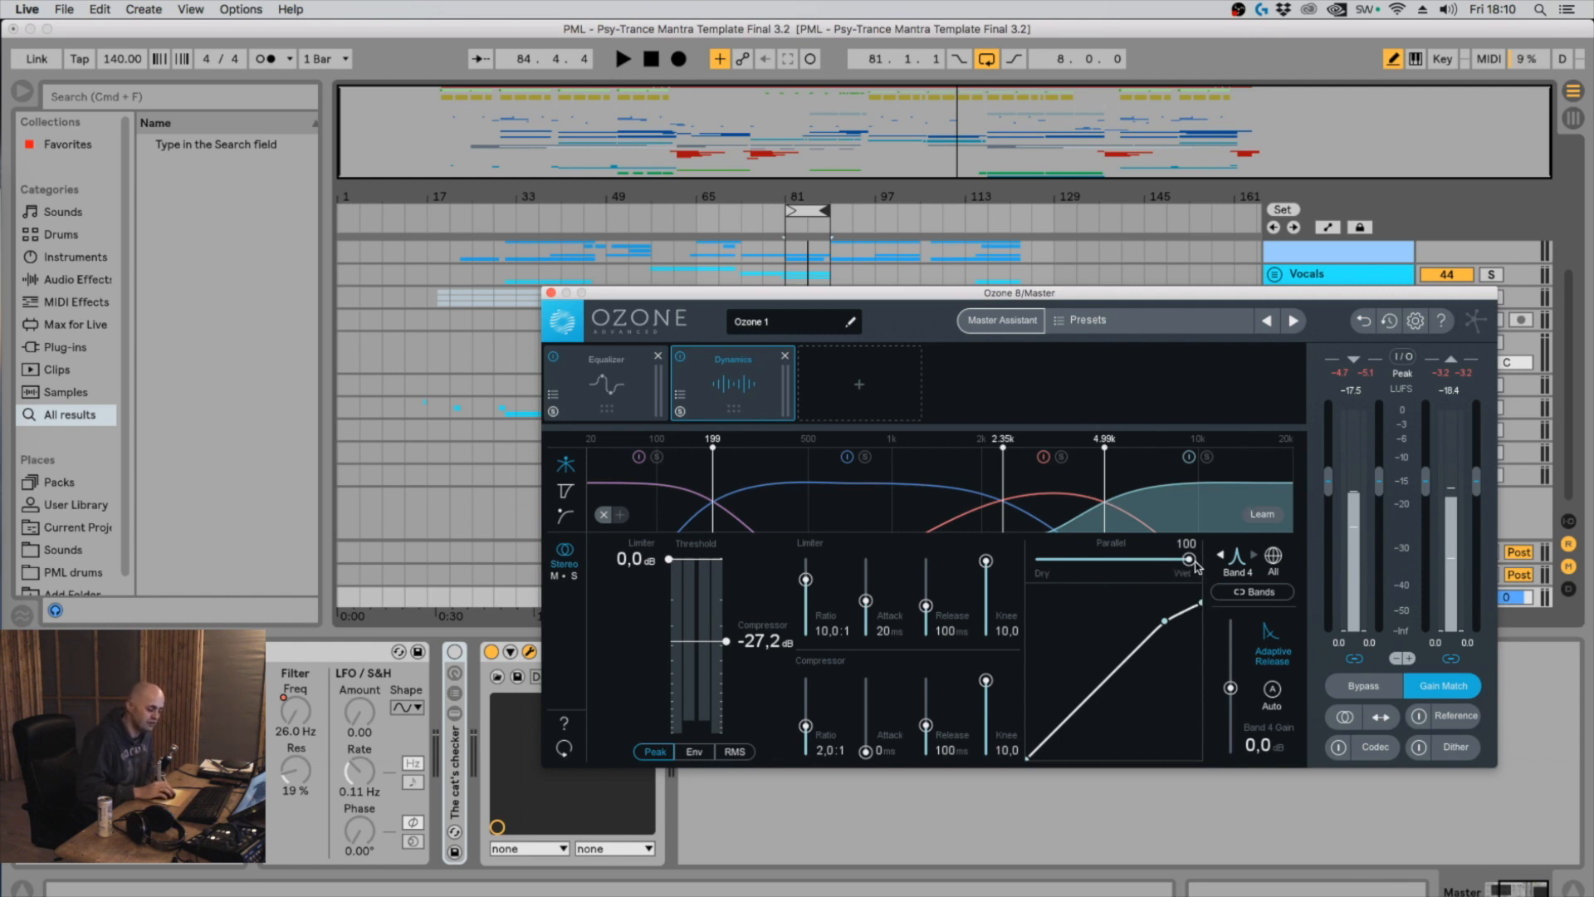
pyautogui.click(781, 496)
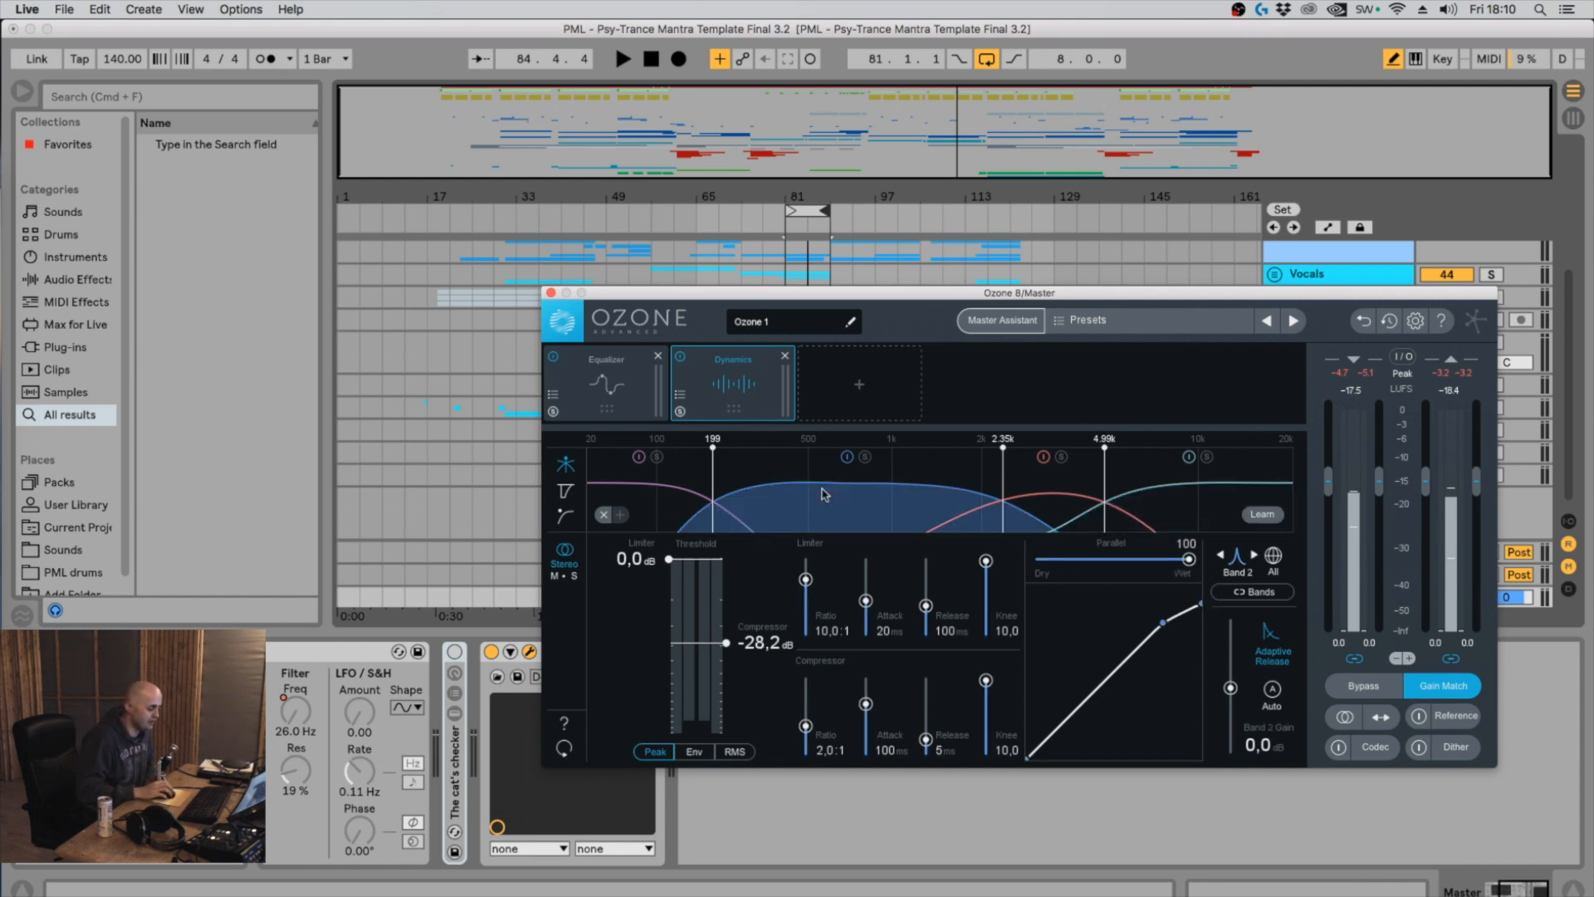
pyautogui.click(1052, 494)
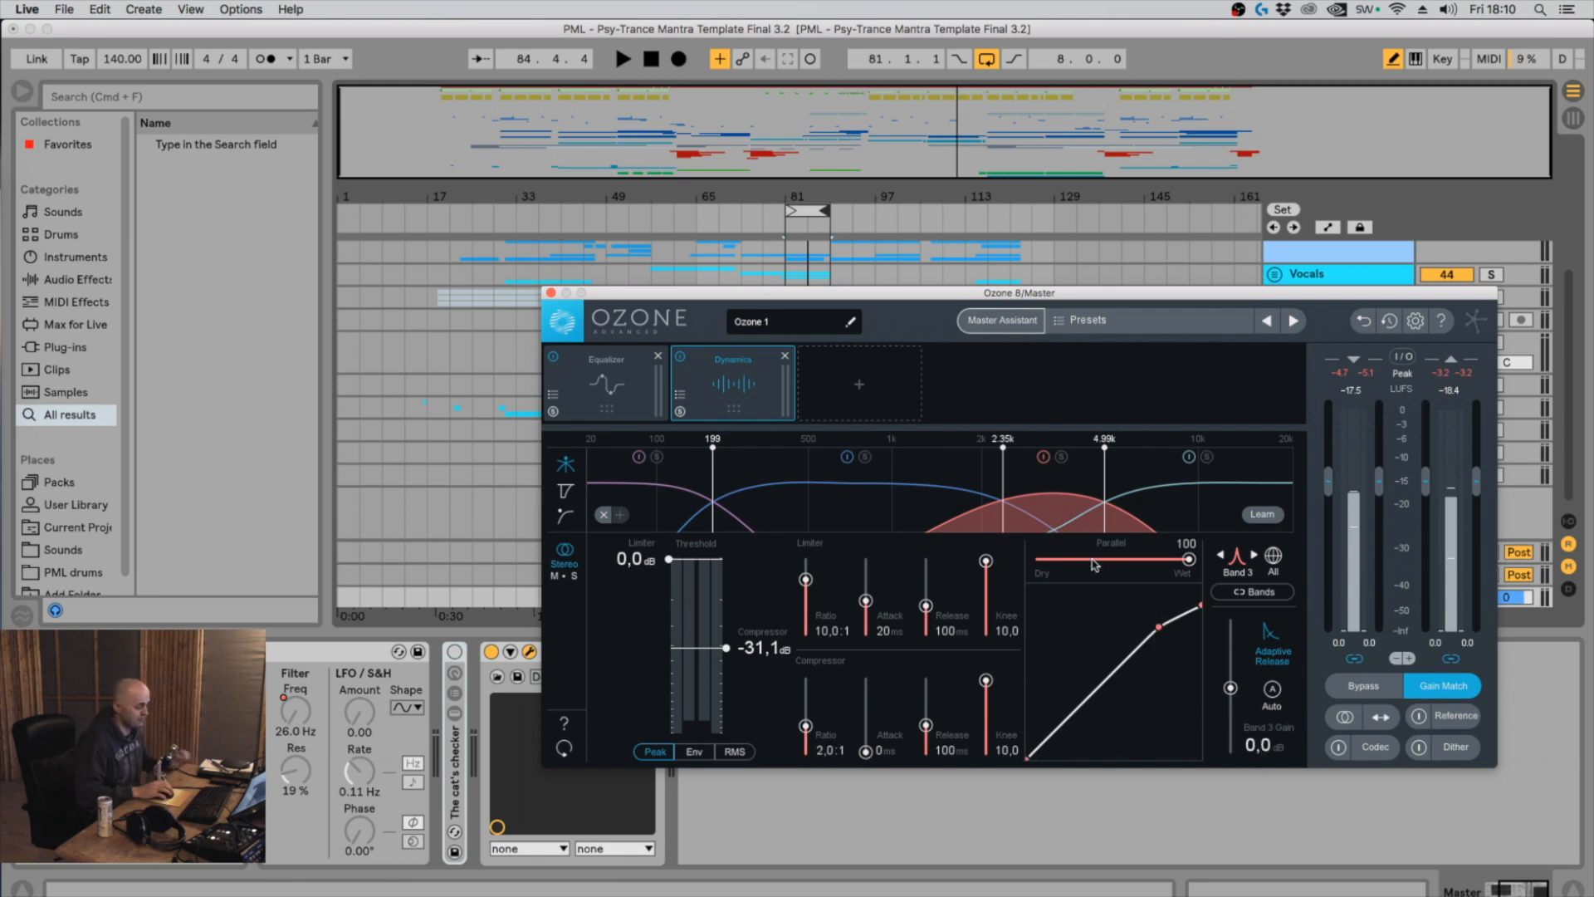
pyautogui.press('space')
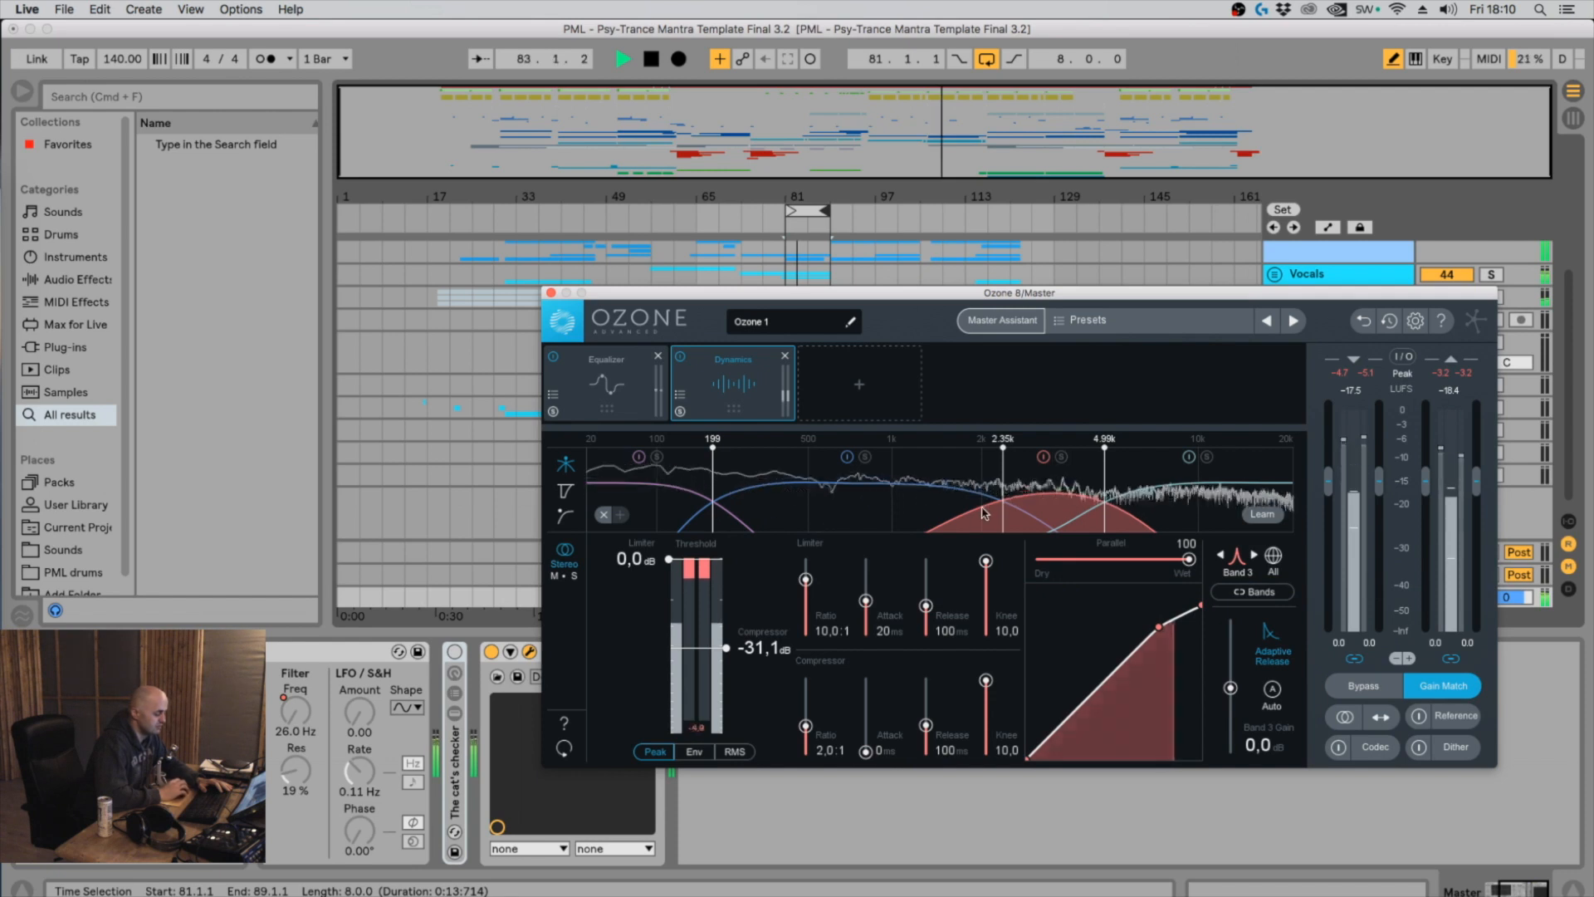
pyautogui.click(905, 500)
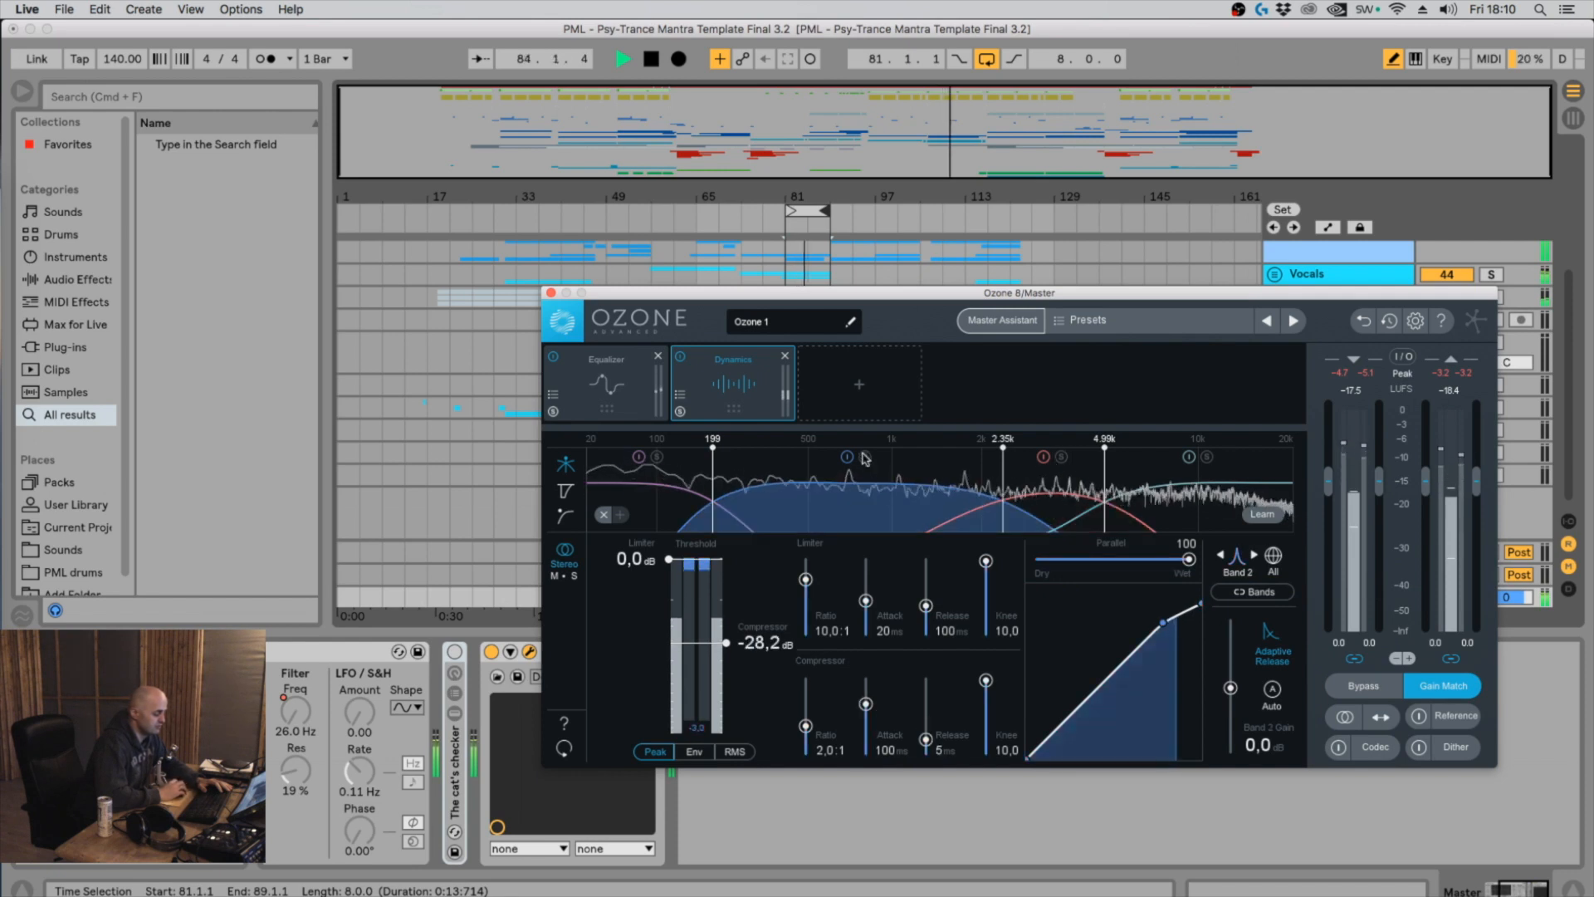
pyautogui.click(1050, 519)
pyautogui.click(1160, 522)
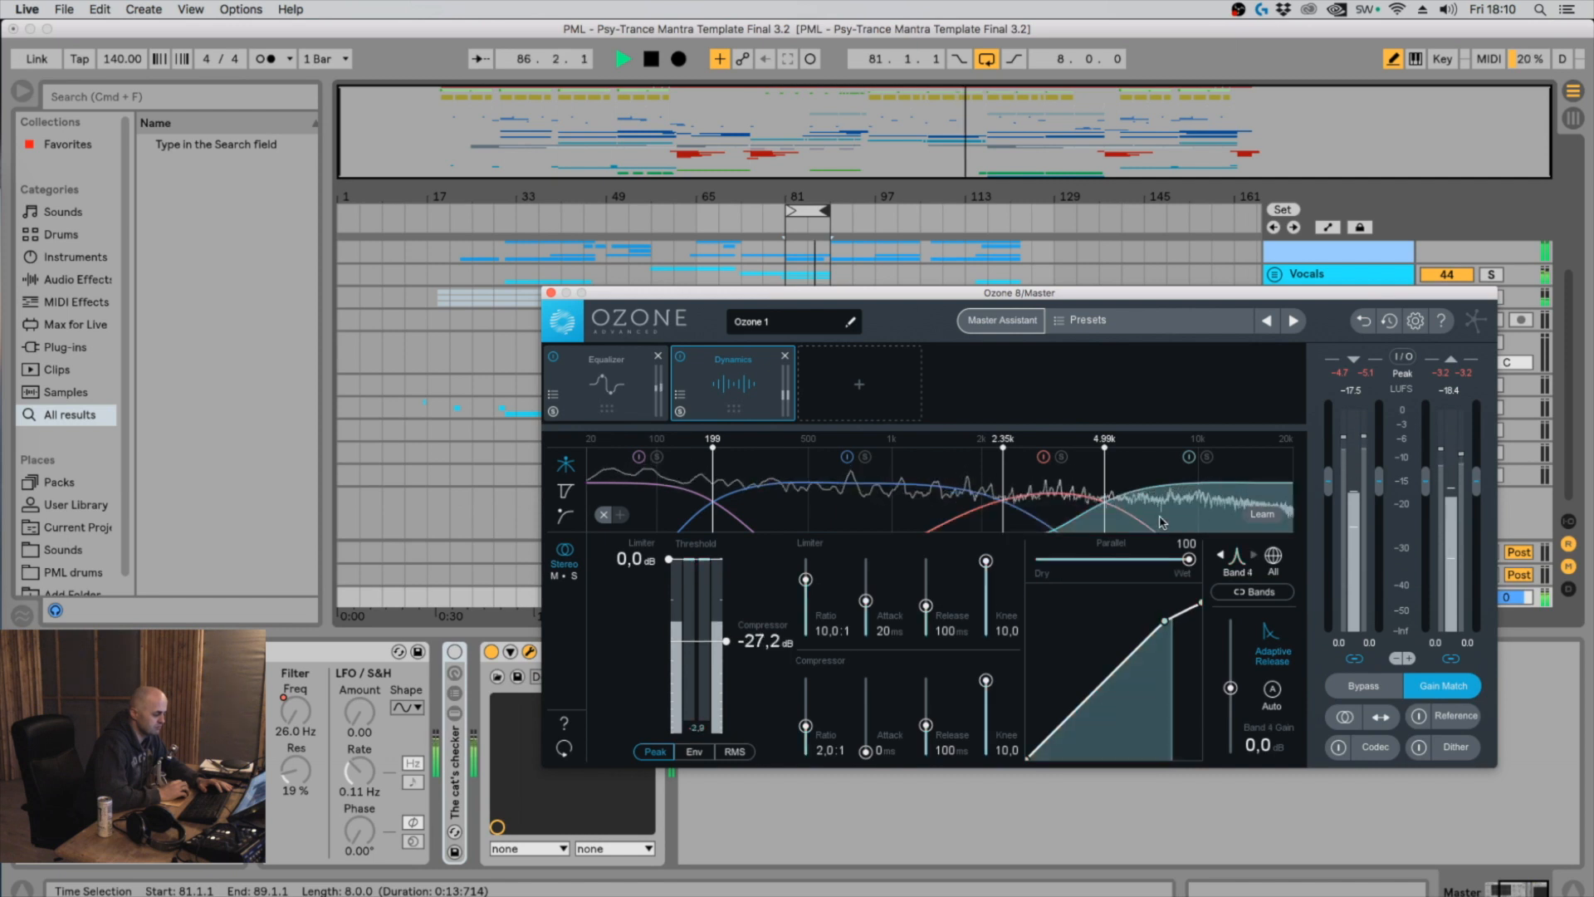
# Set band 3's parallel mix to 68 and its band gain to 3.5 dB
pyautogui.click(1061, 519)
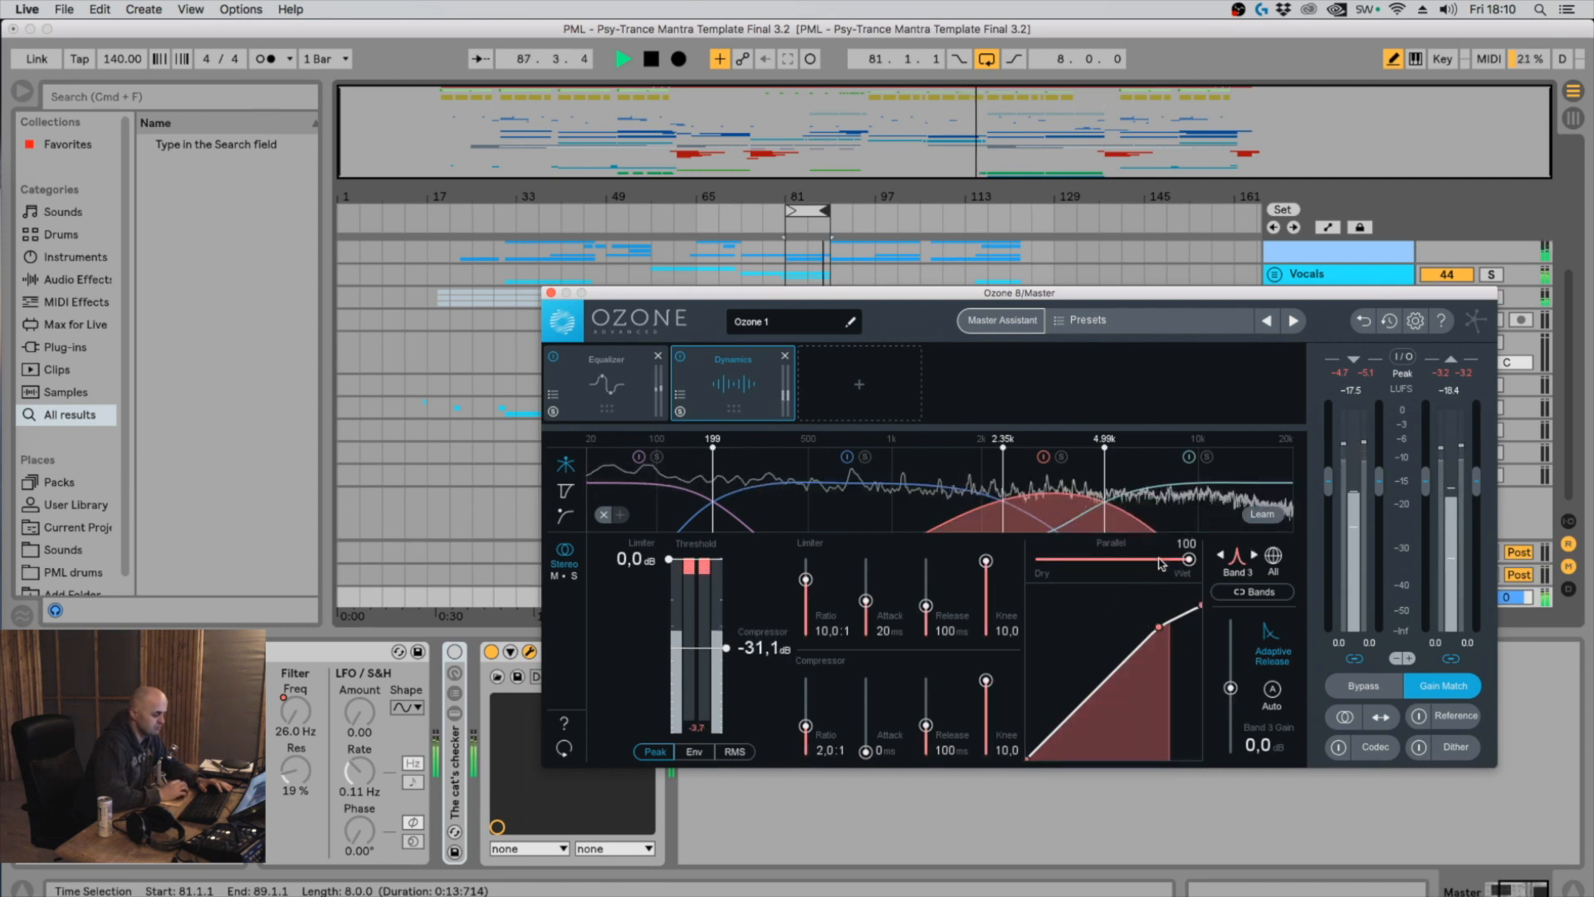
pyautogui.moveTo(1189, 559); pyautogui.dragTo(1141, 559)
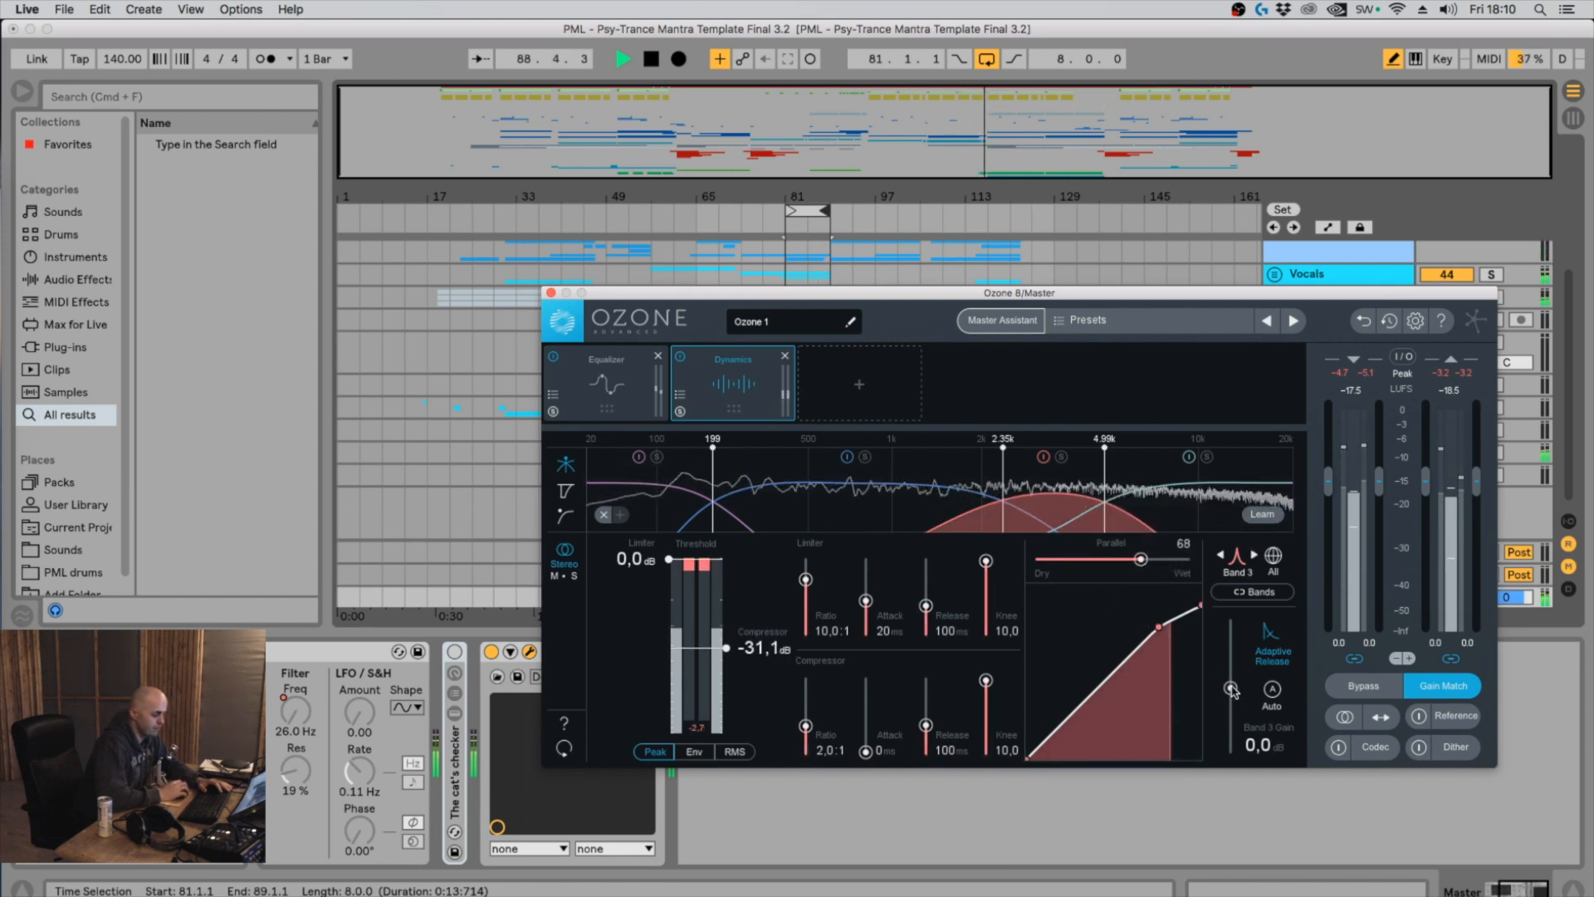
pyautogui.moveTo(1230, 687); pyautogui.dragTo(1231, 681)
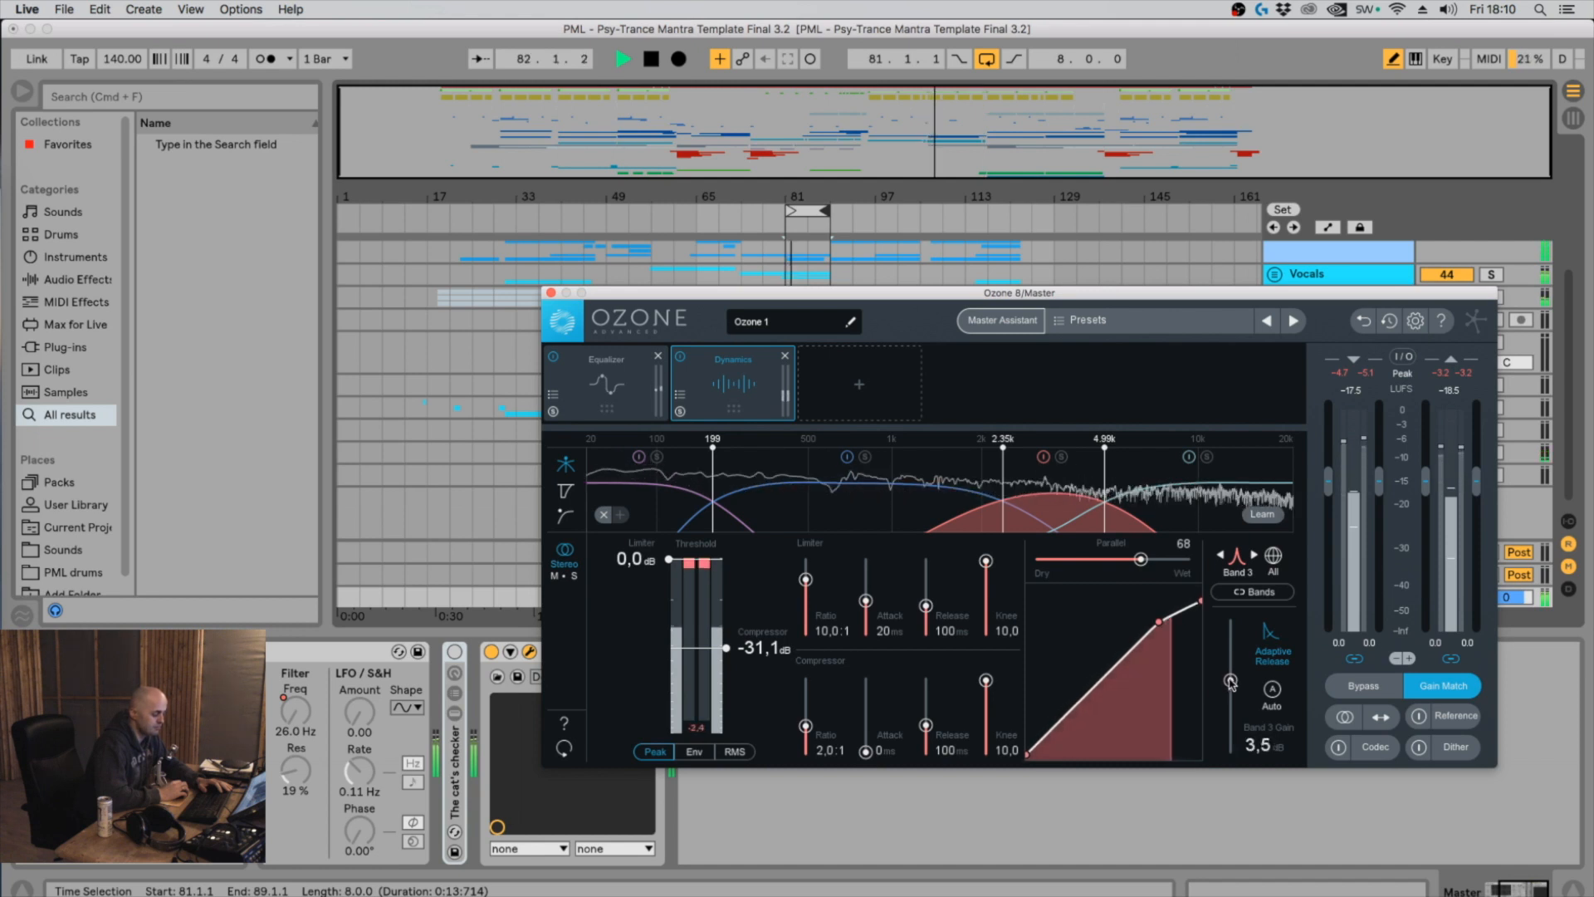
# Set the band gain of both band 4 and band 3 to 1.9 dB
pyautogui.click(1195, 469)
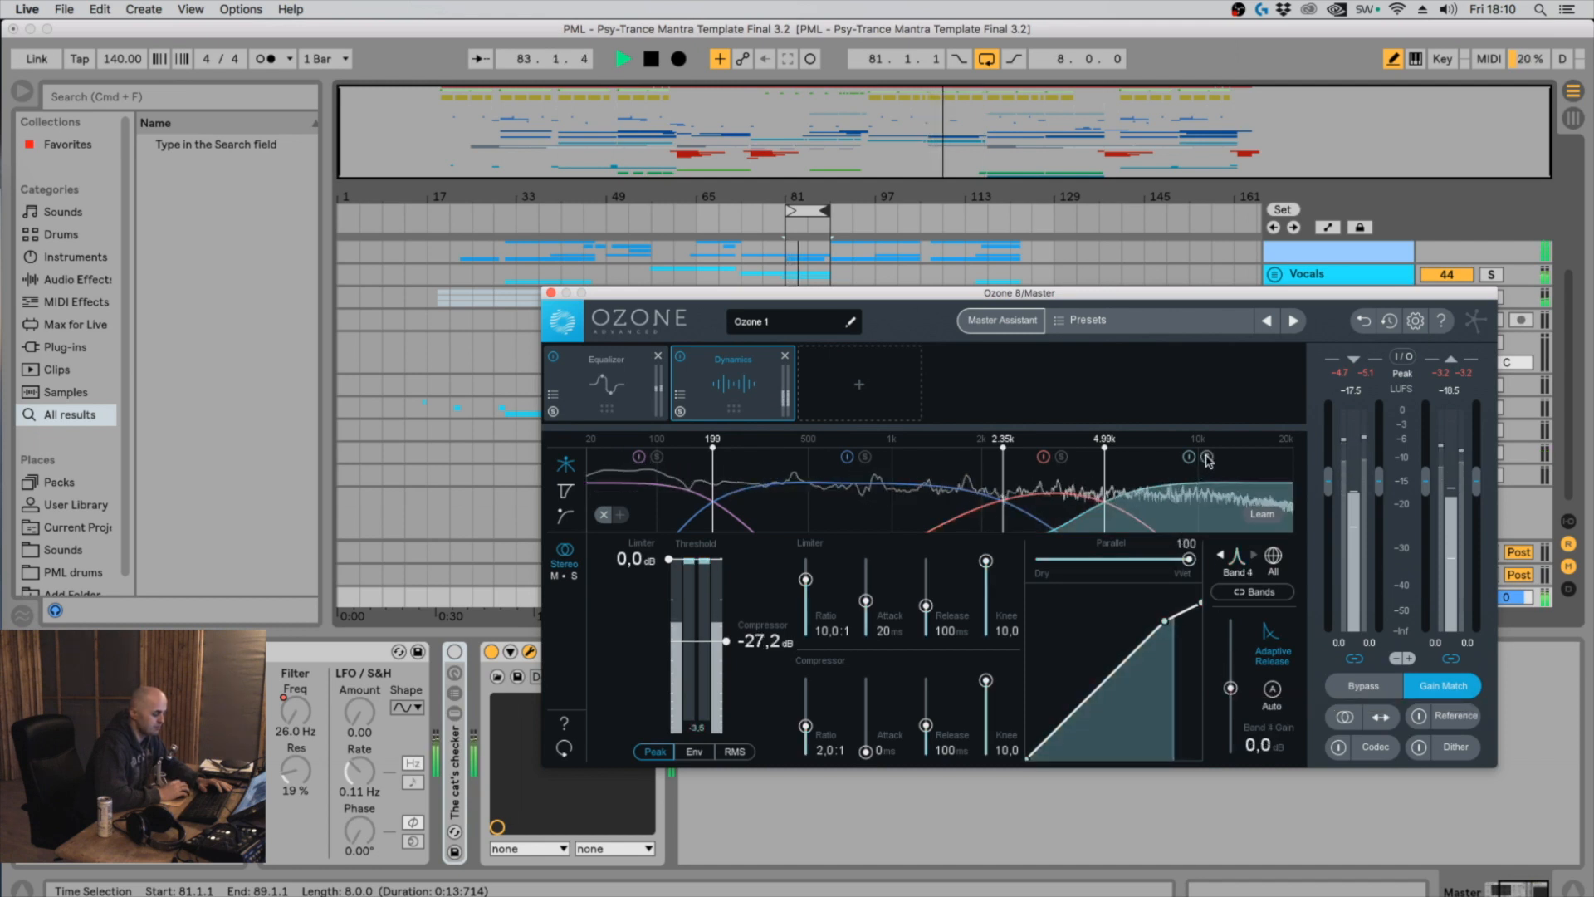
pyautogui.moveTo(1231, 687); pyautogui.dragTo(1229, 684)
pyautogui.click(1070, 498)
# Set the parallel mix to 62 on band 4 and to 56 on band 3
pyautogui.click(1185, 519)
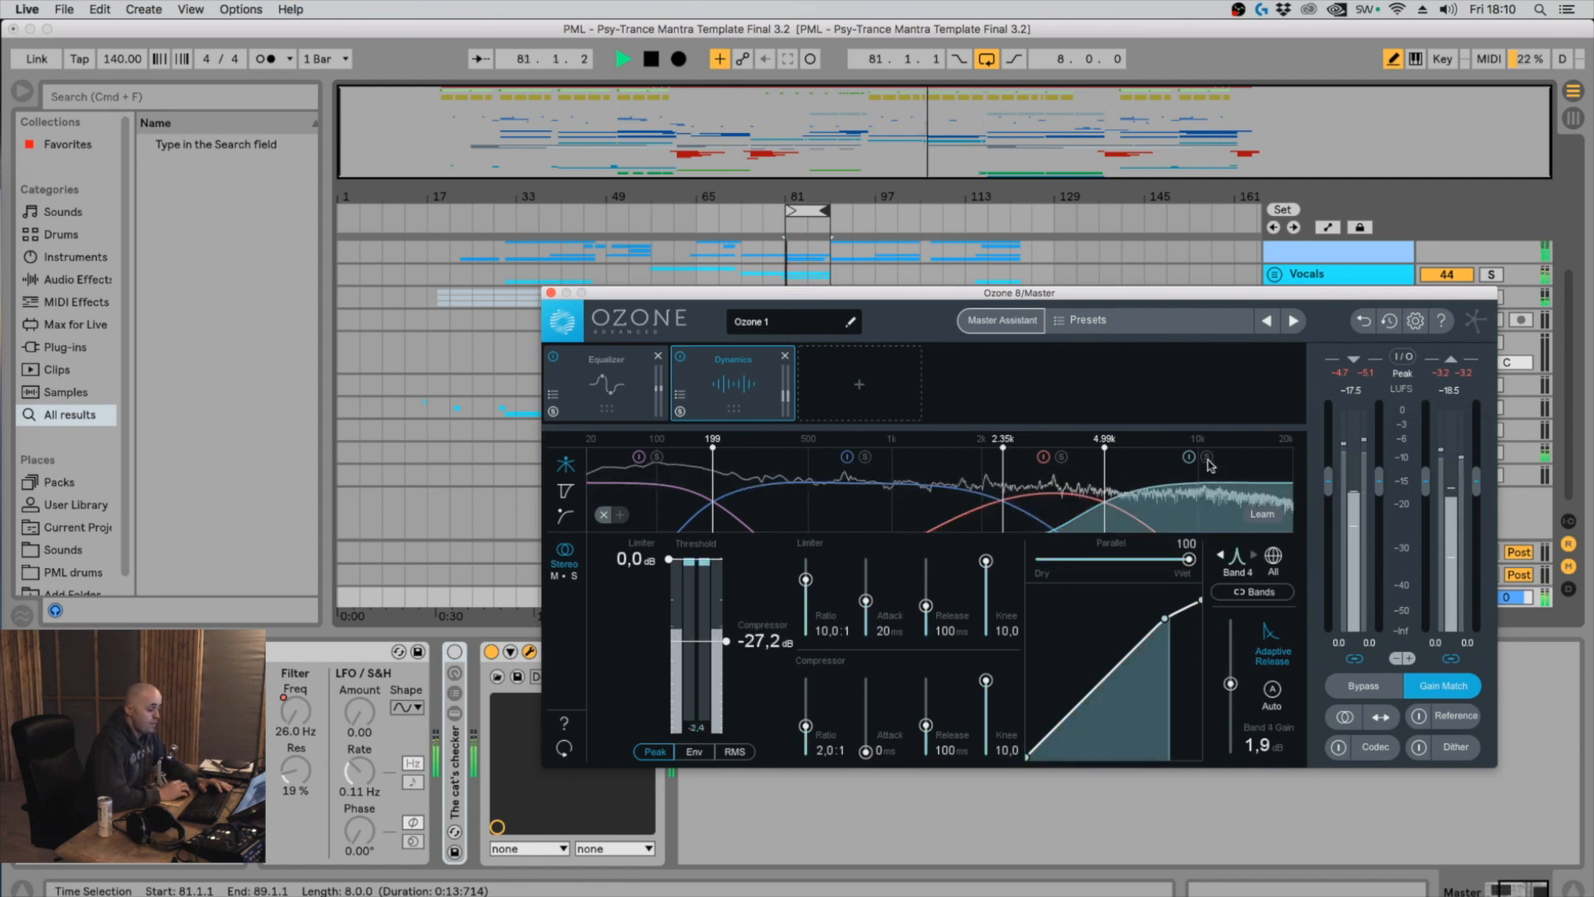
pyautogui.moveTo(1188, 561); pyautogui.dragTo(1110, 568)
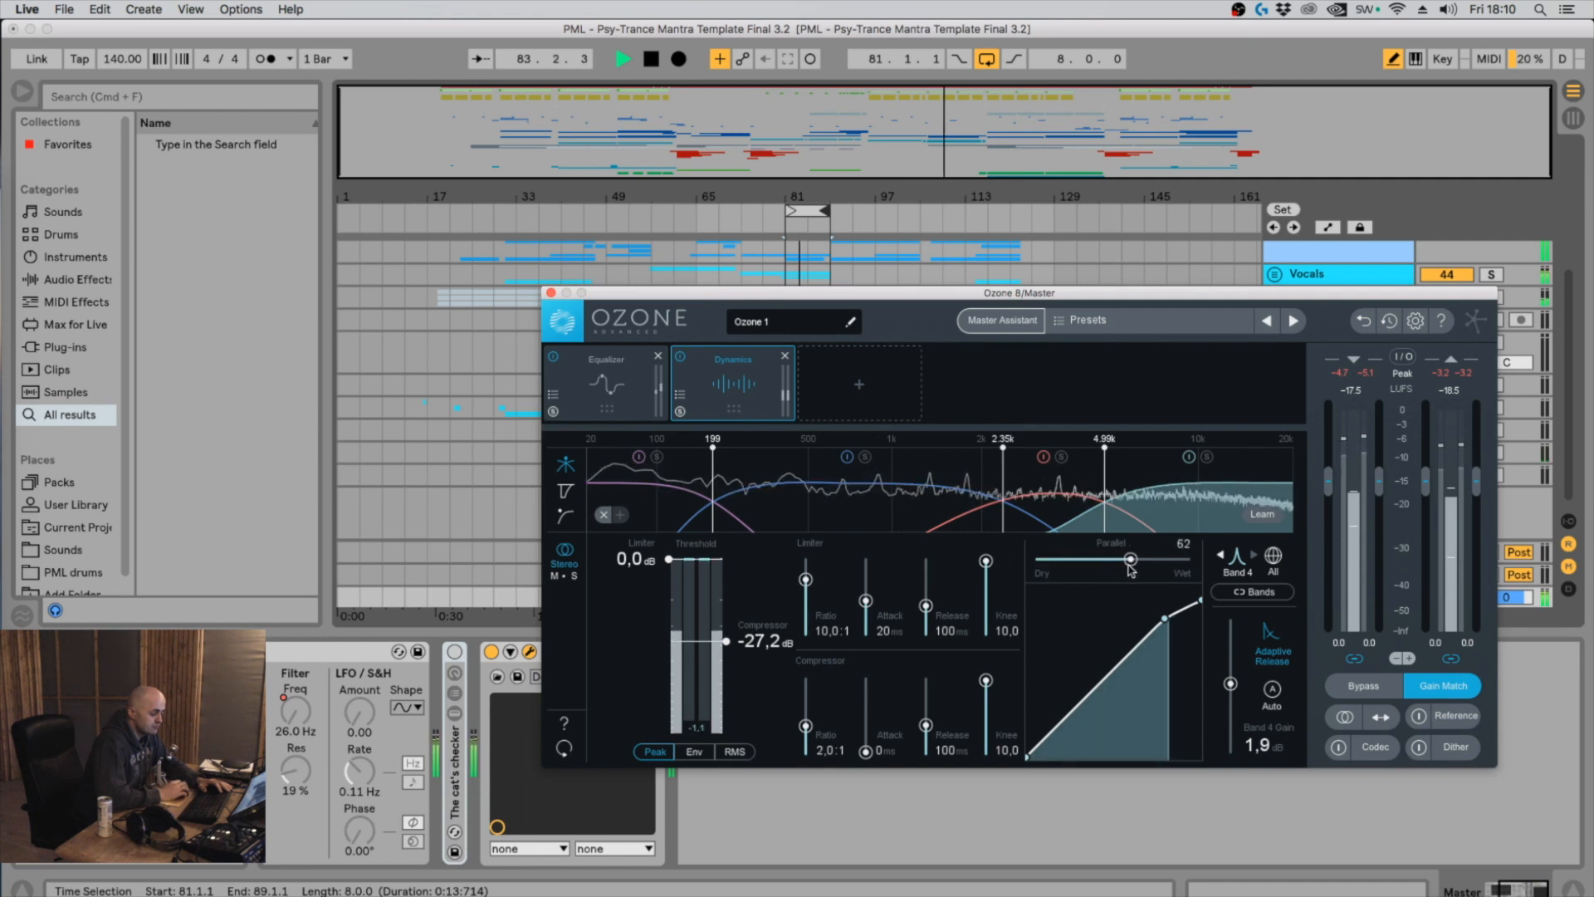
pyautogui.click(1073, 497)
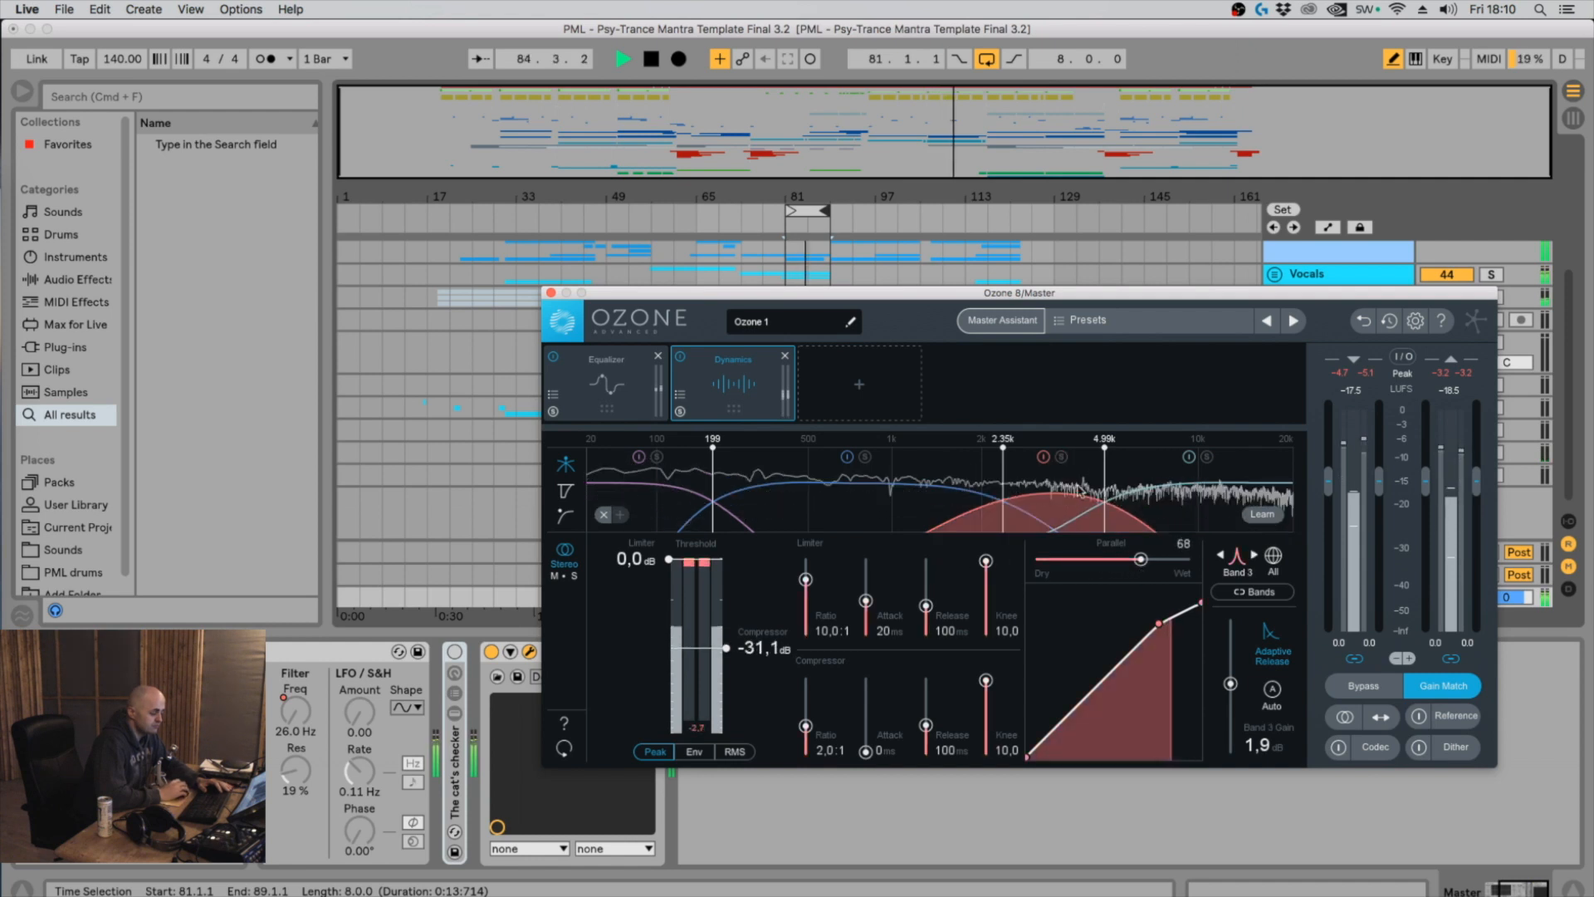
pyautogui.moveTo(1036, 559); pyautogui.dragTo(1297, 570)
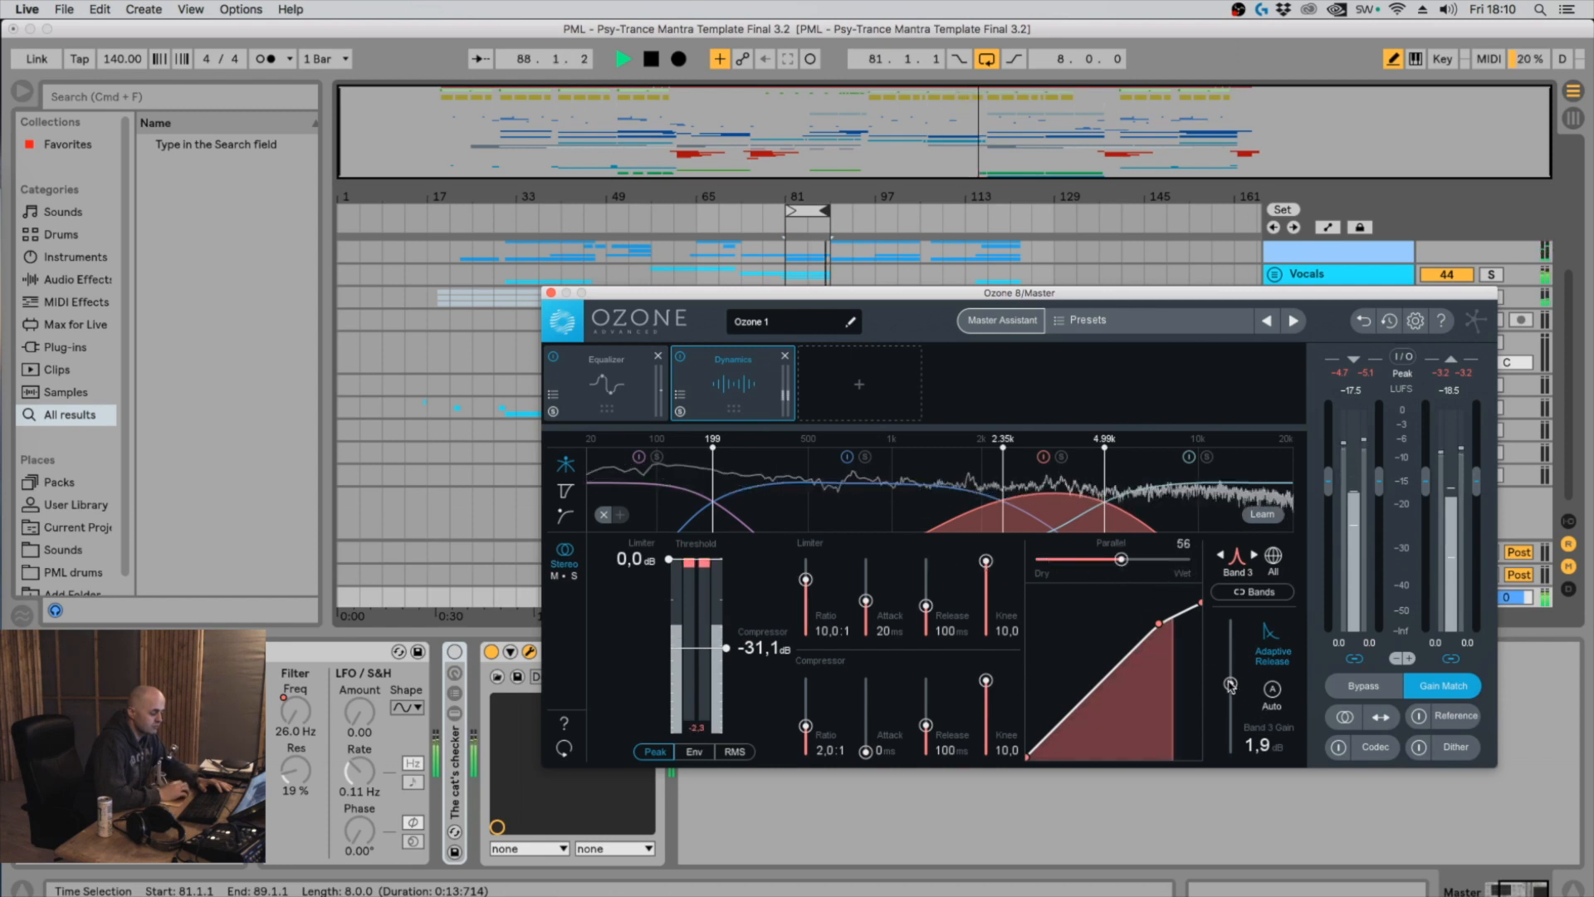
# Set the band gain to 3.8 dB on band 2 and 1.3 dB on band 1, and stop playback
pyautogui.click(867, 463)
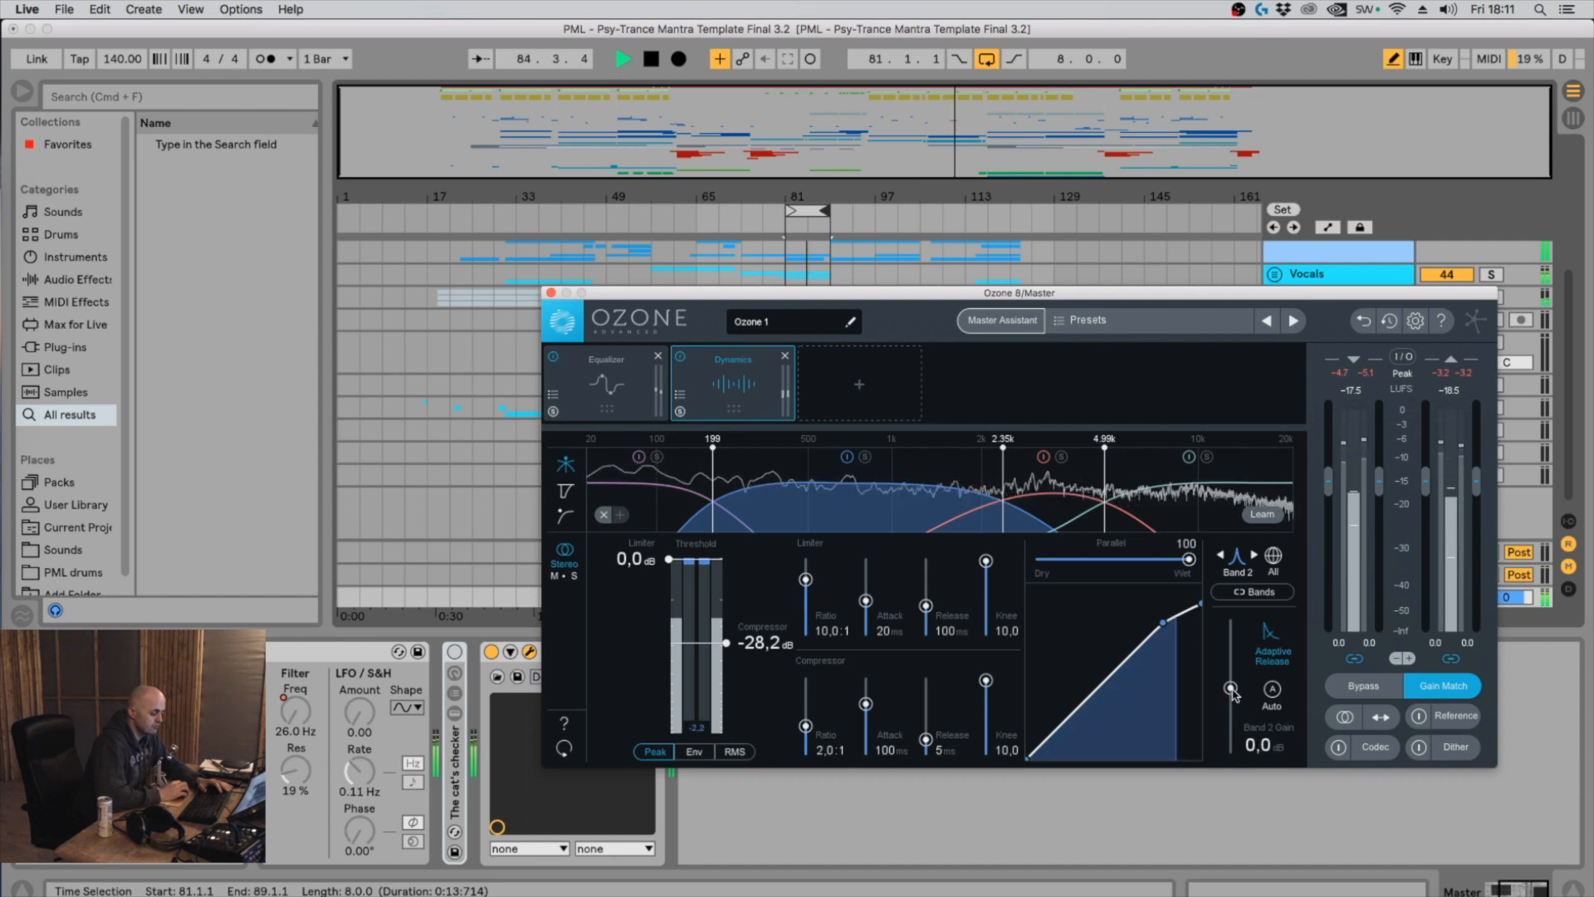
pyautogui.moveTo(1233, 694)
pyautogui.mouseDown()
pyautogui.moveTo(1233, 622)
pyautogui.moveTo(1234, 686)
pyautogui.mouseUp()
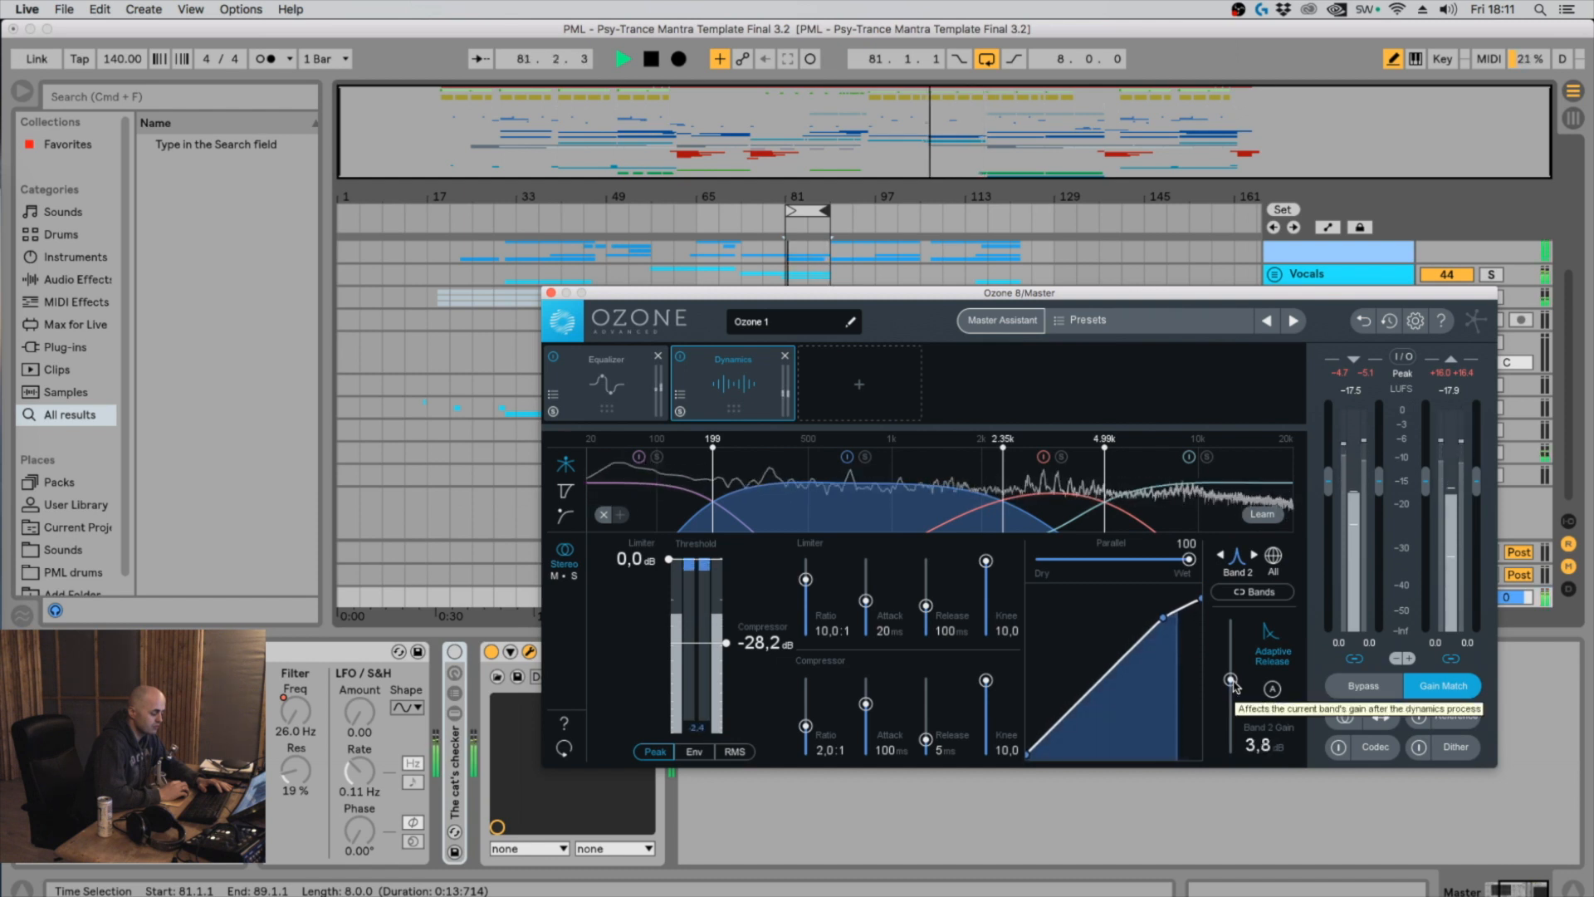
pyautogui.click(688, 524)
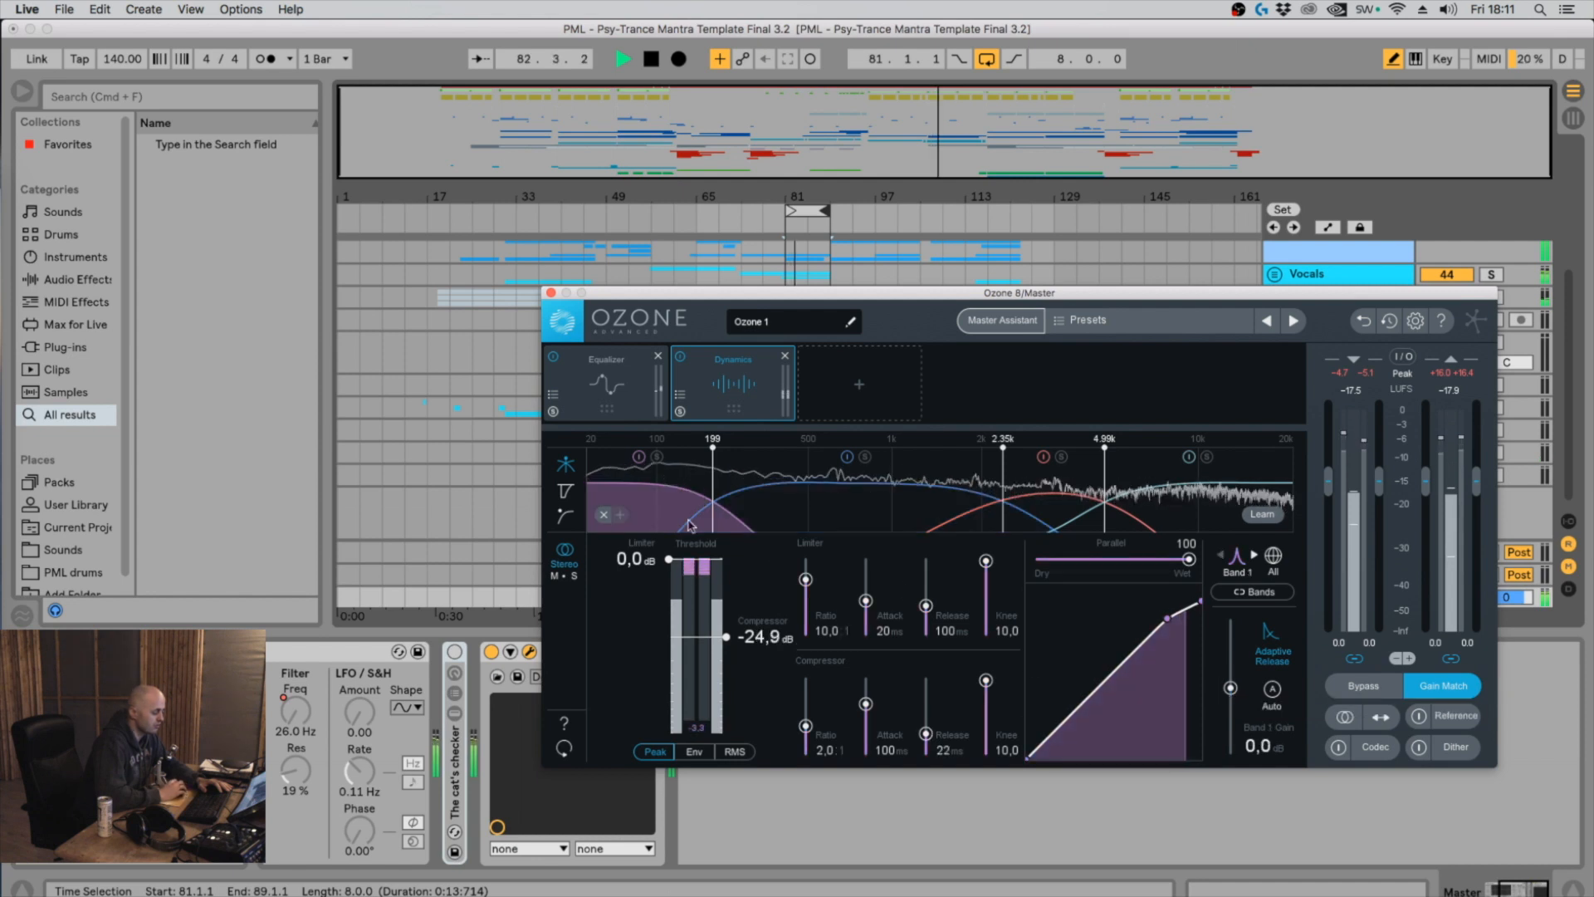
pyautogui.moveTo(1235, 685); pyautogui.dragTo(1232, 684)
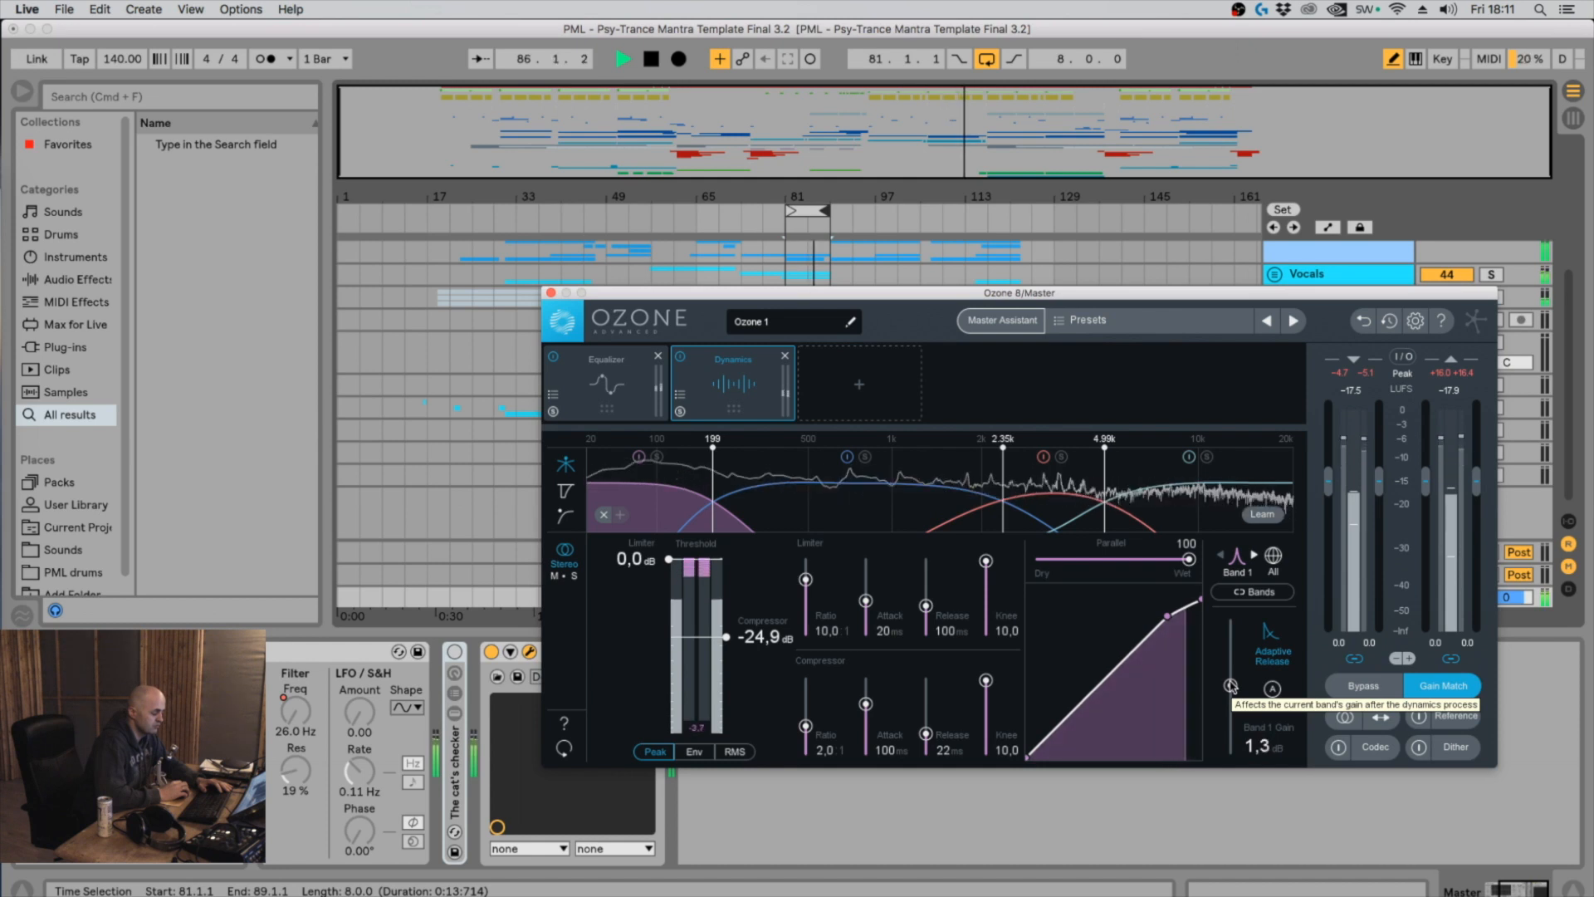
pyautogui.press('space')
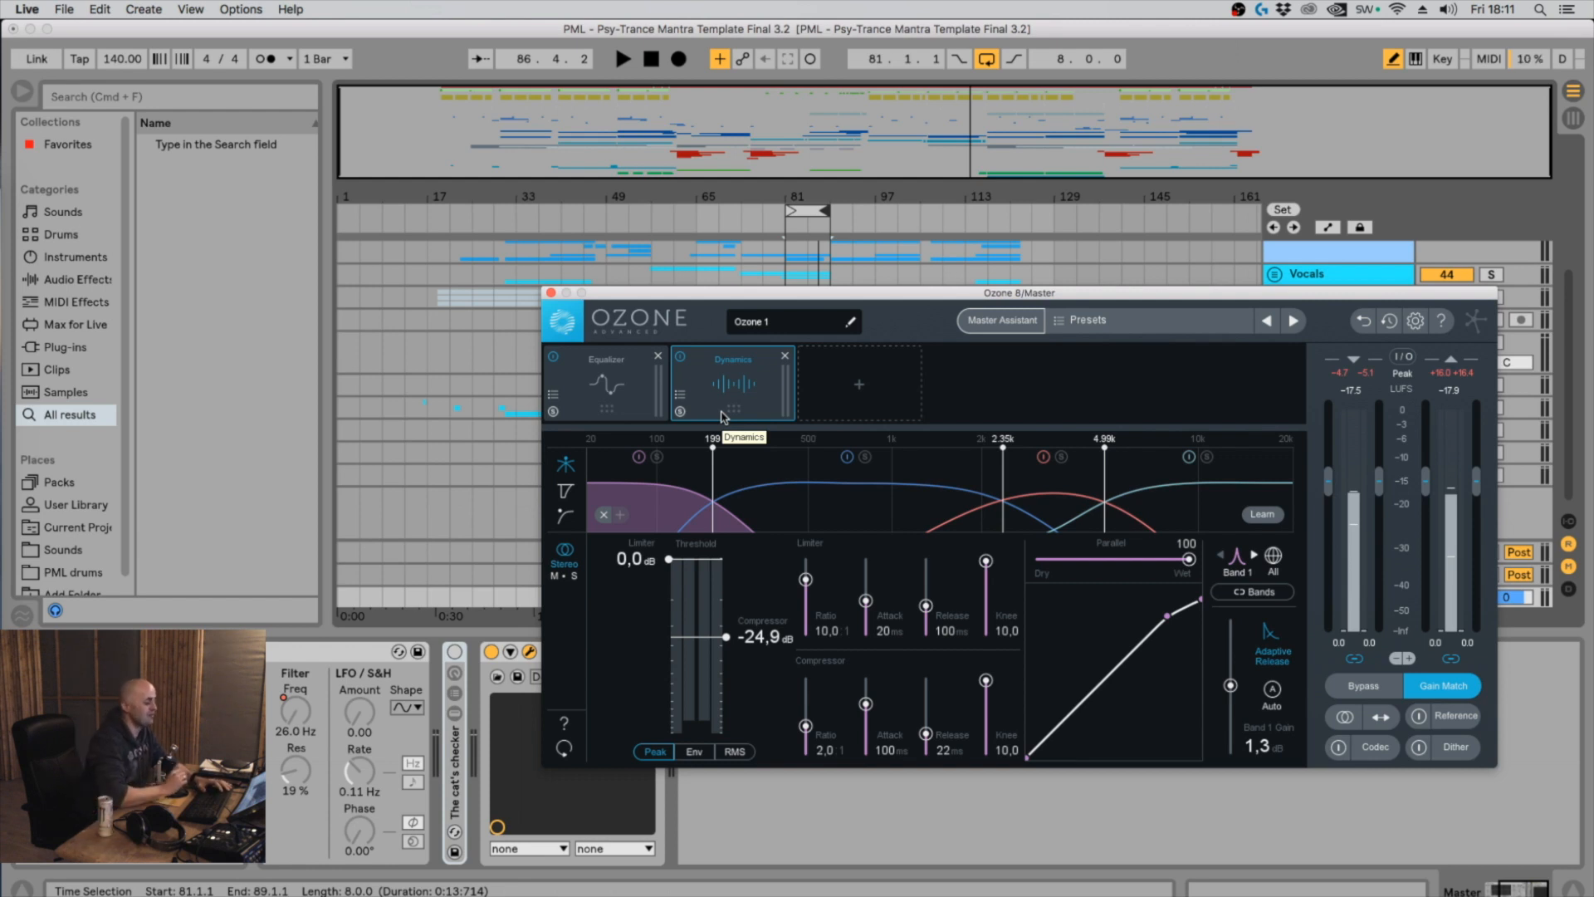
# Play the loop and compare the sound with the Dynamics module bypassed and active
pyautogui.press('space')
pyautogui.click(680, 358)
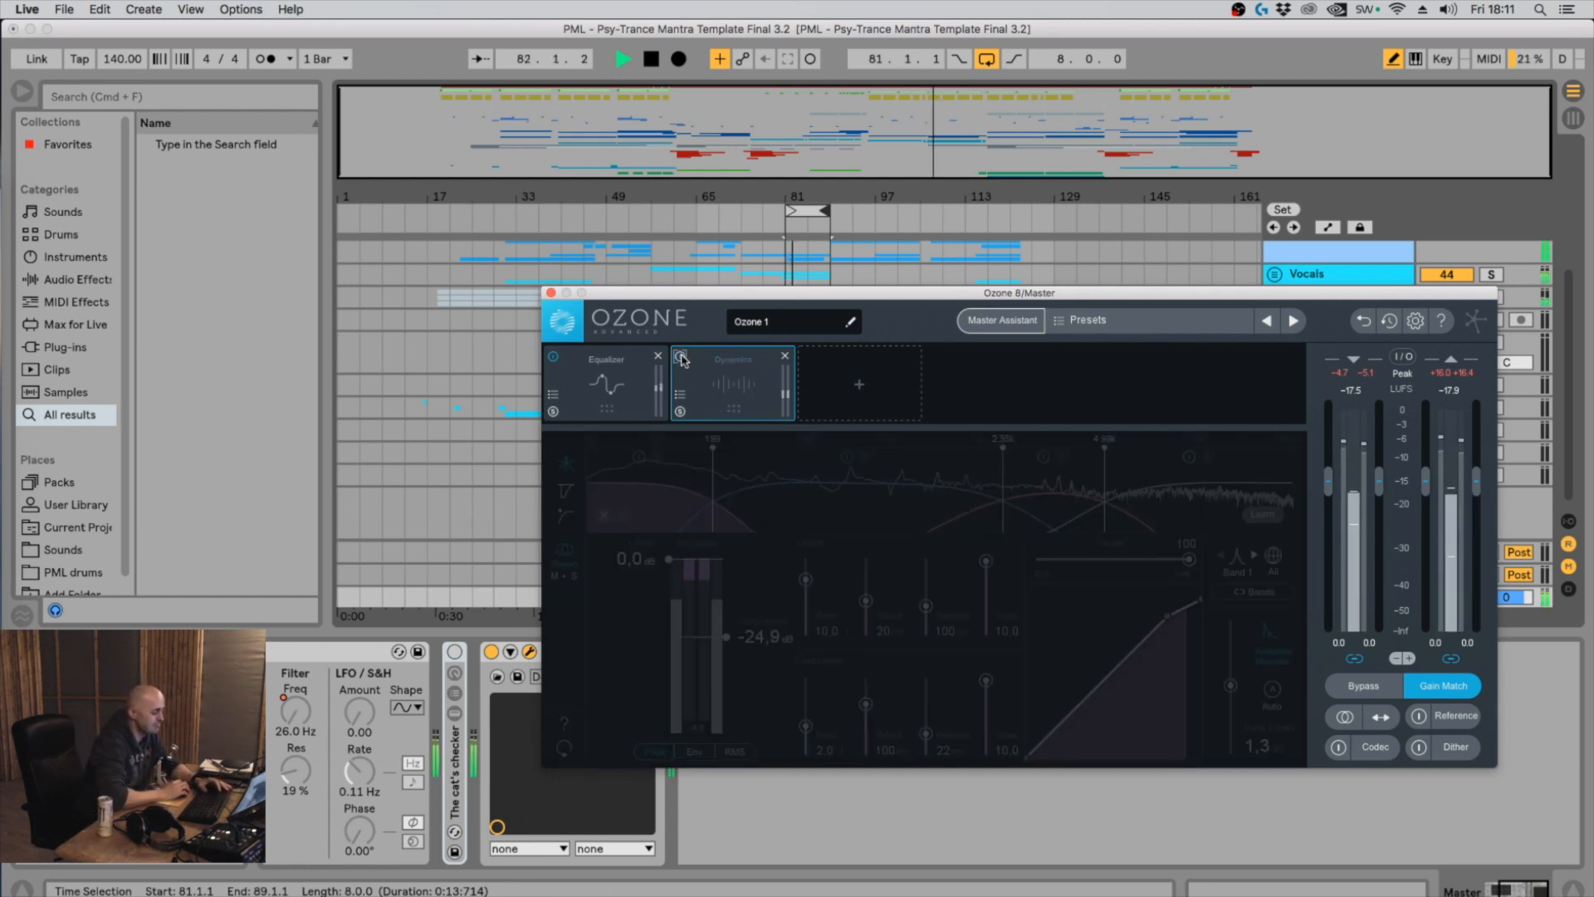
pyautogui.click(681, 358)
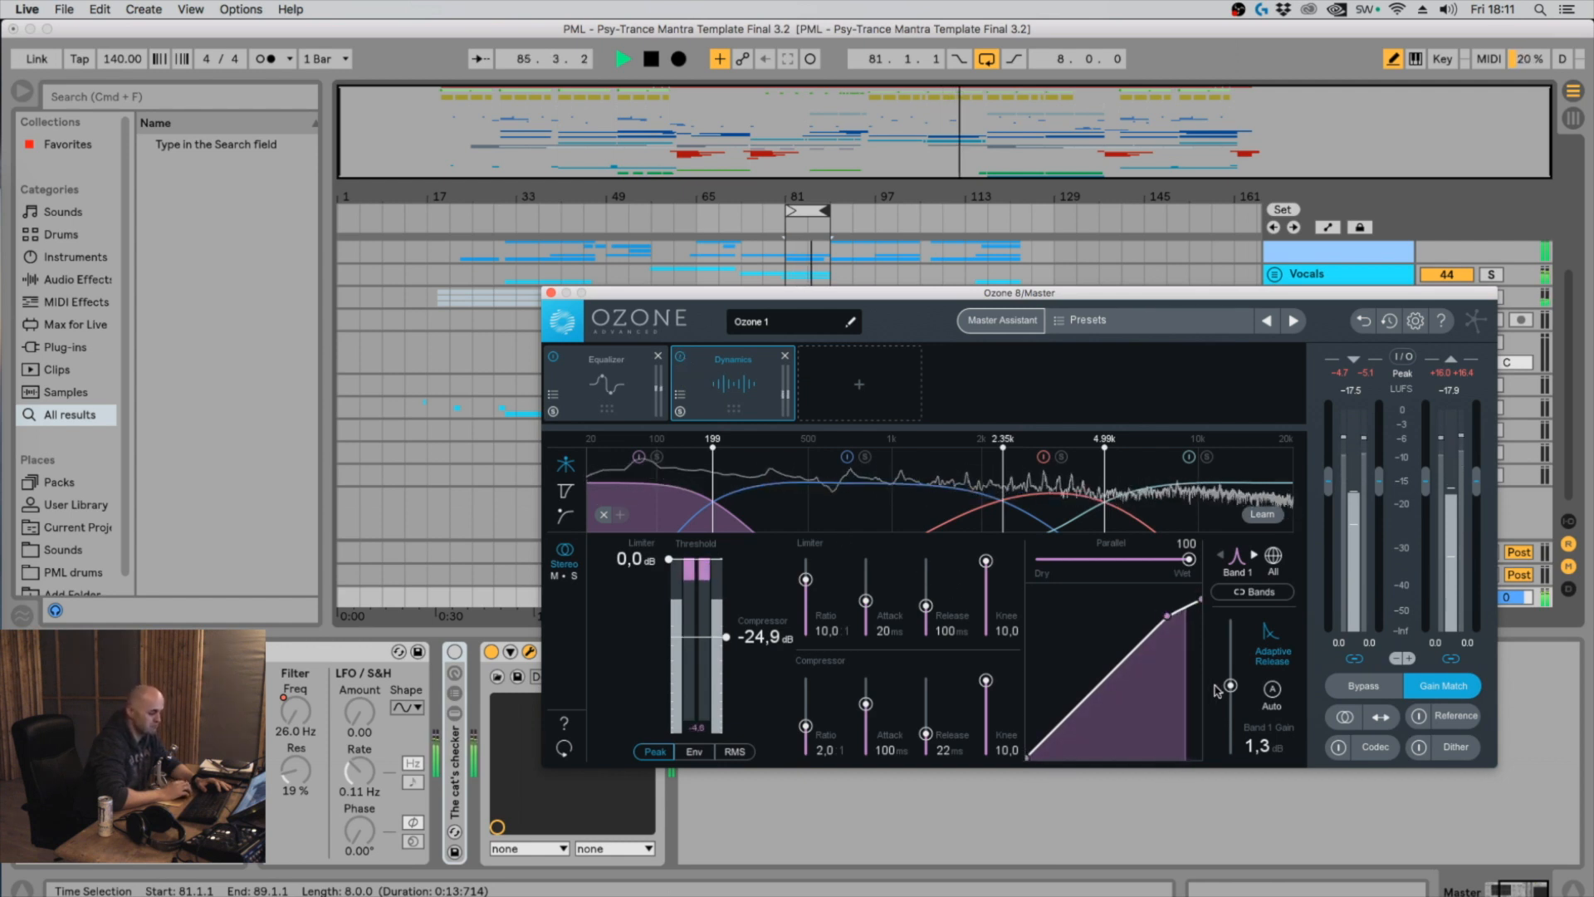
# Set band 1's gain to 2.5 dB and compare the loop again with Dynamics bypassed and active
pyautogui.moveTo(1230, 688); pyautogui.dragTo(1229, 682)
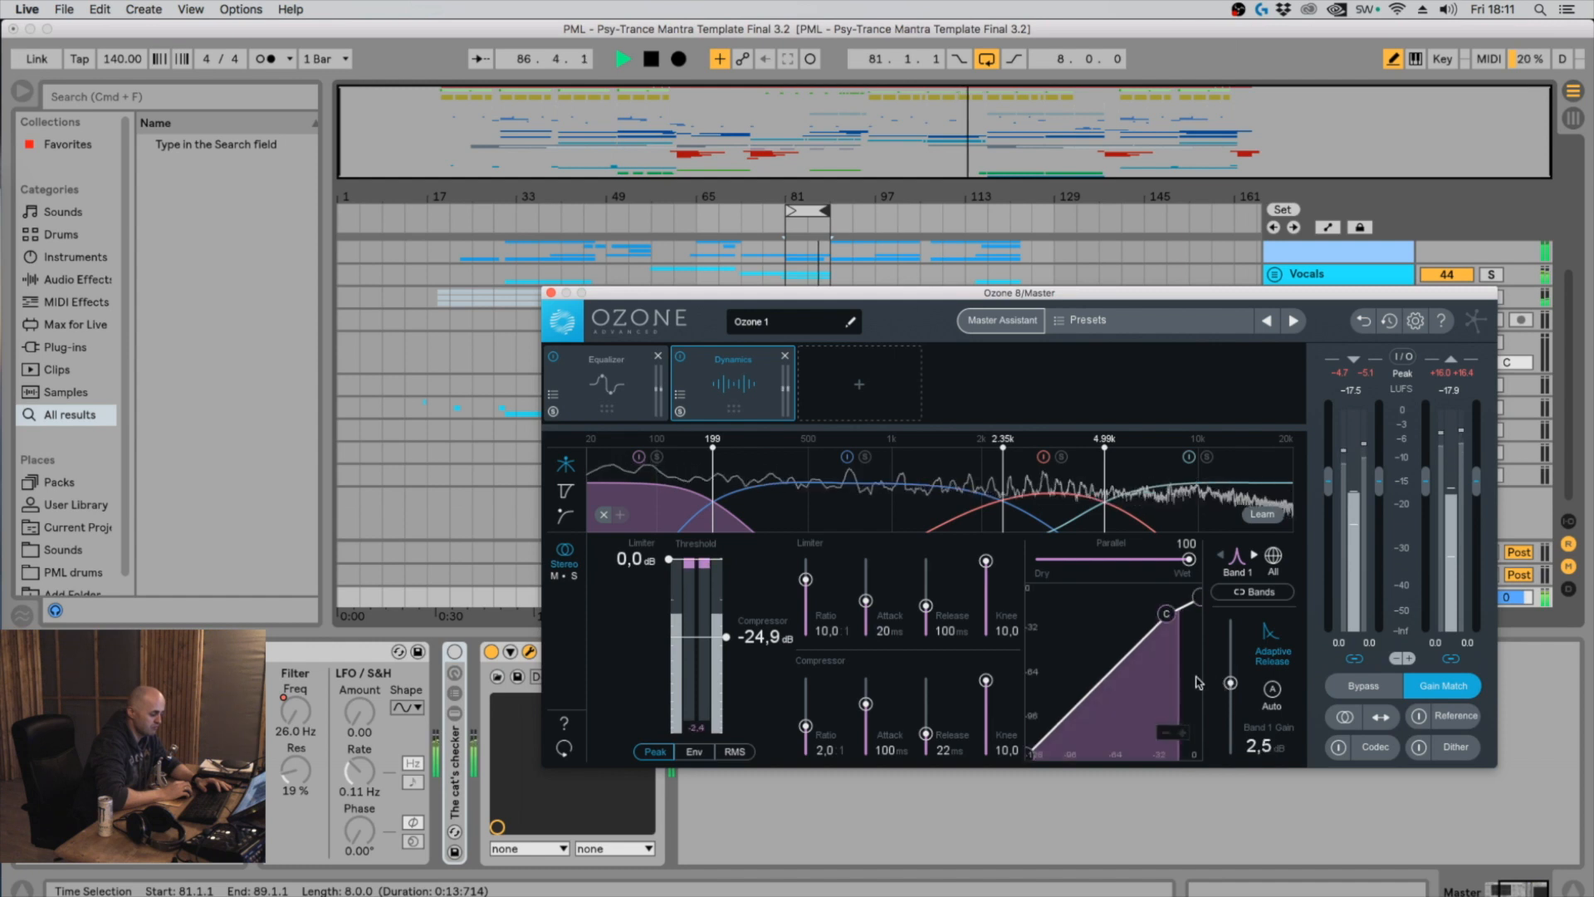
pyautogui.click(681, 358)
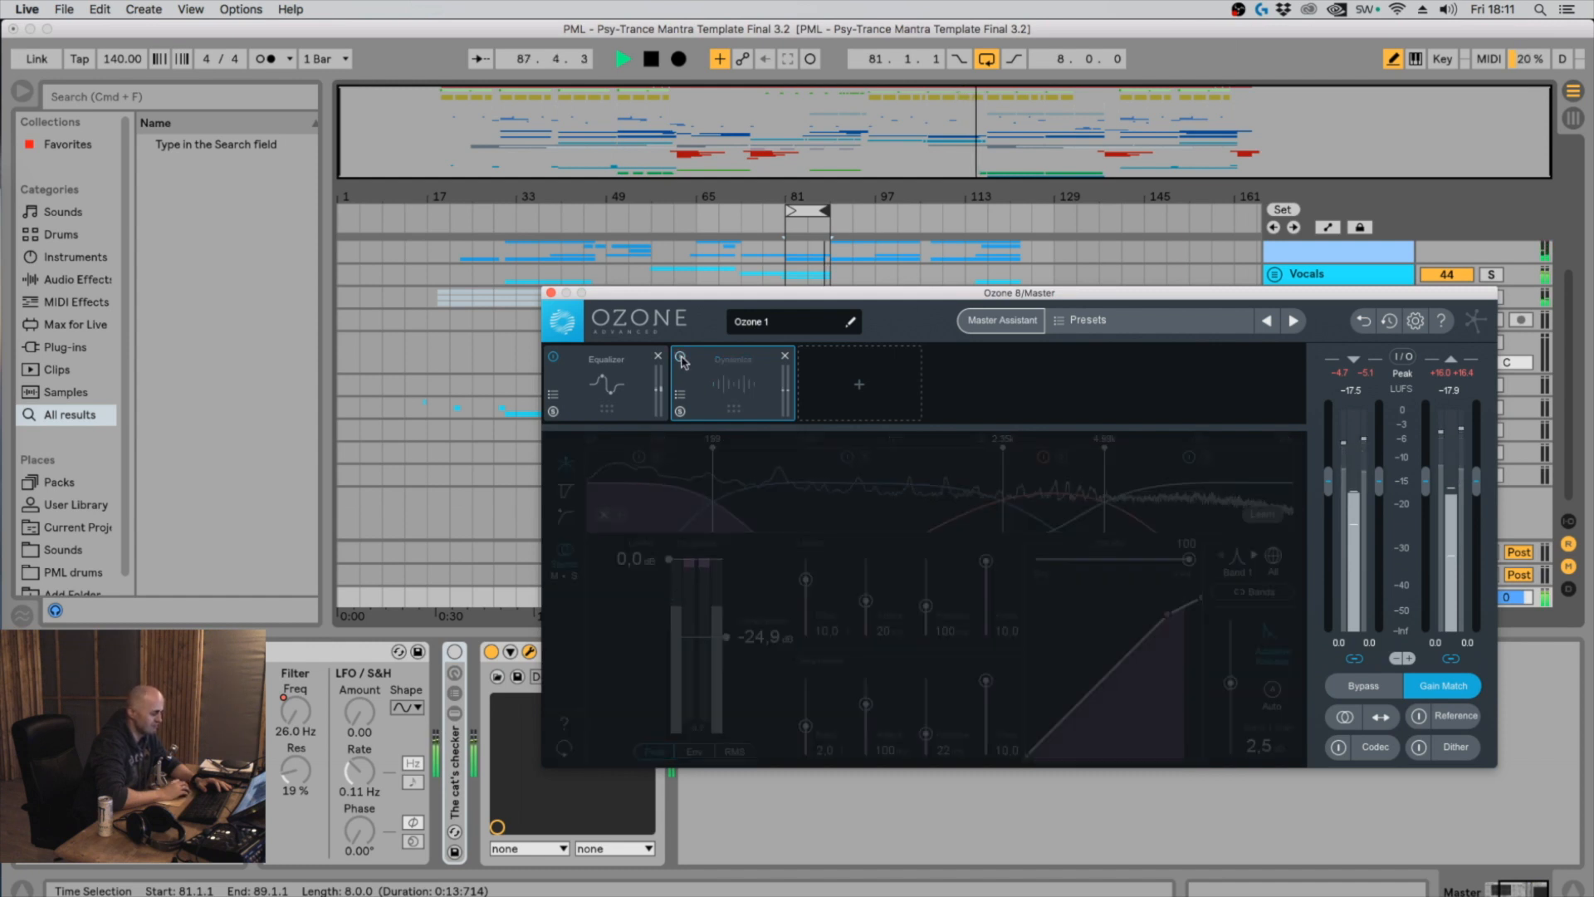
pyautogui.click(682, 358)
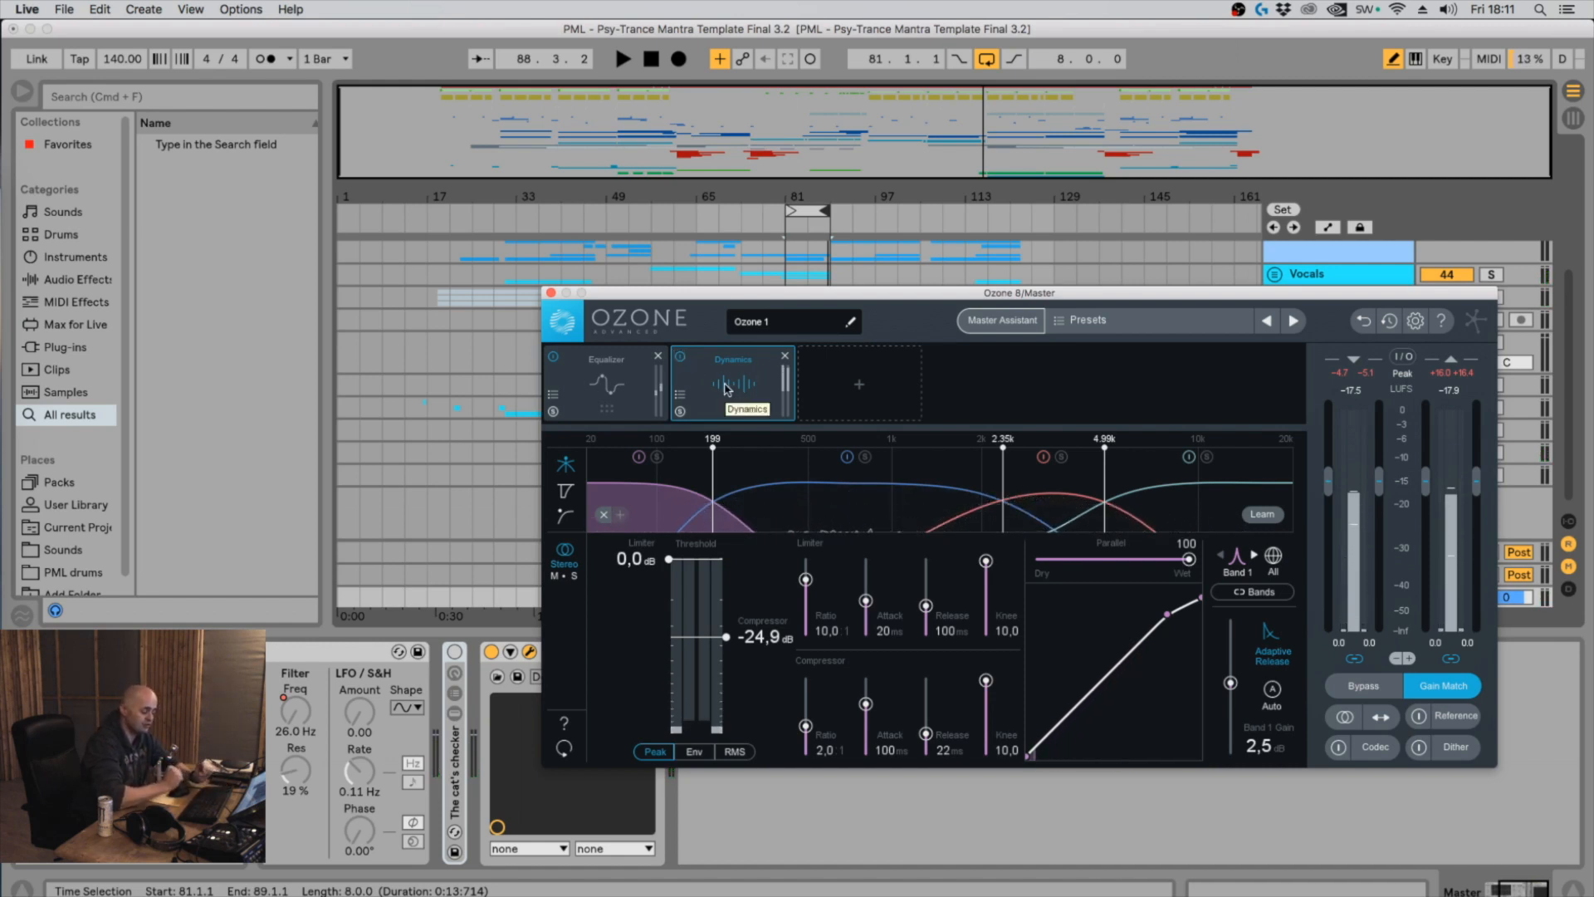
# Play the loop and compare the sound with the Equalizer and Dynamics modules bypassed and active
pyautogui.click(553, 356)
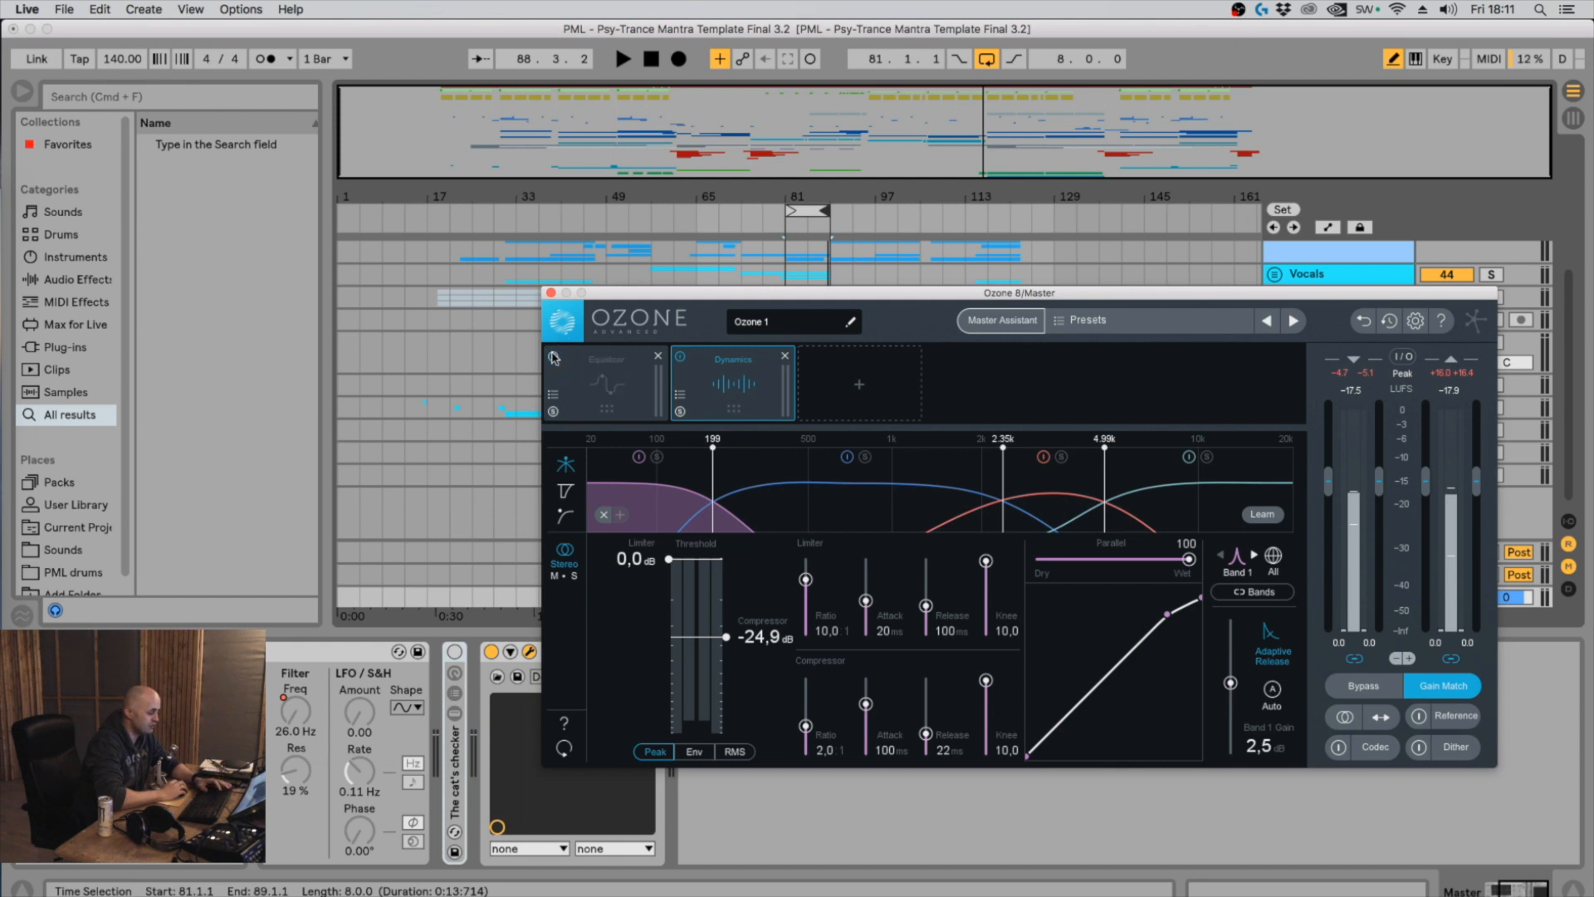
pyautogui.click(678, 356)
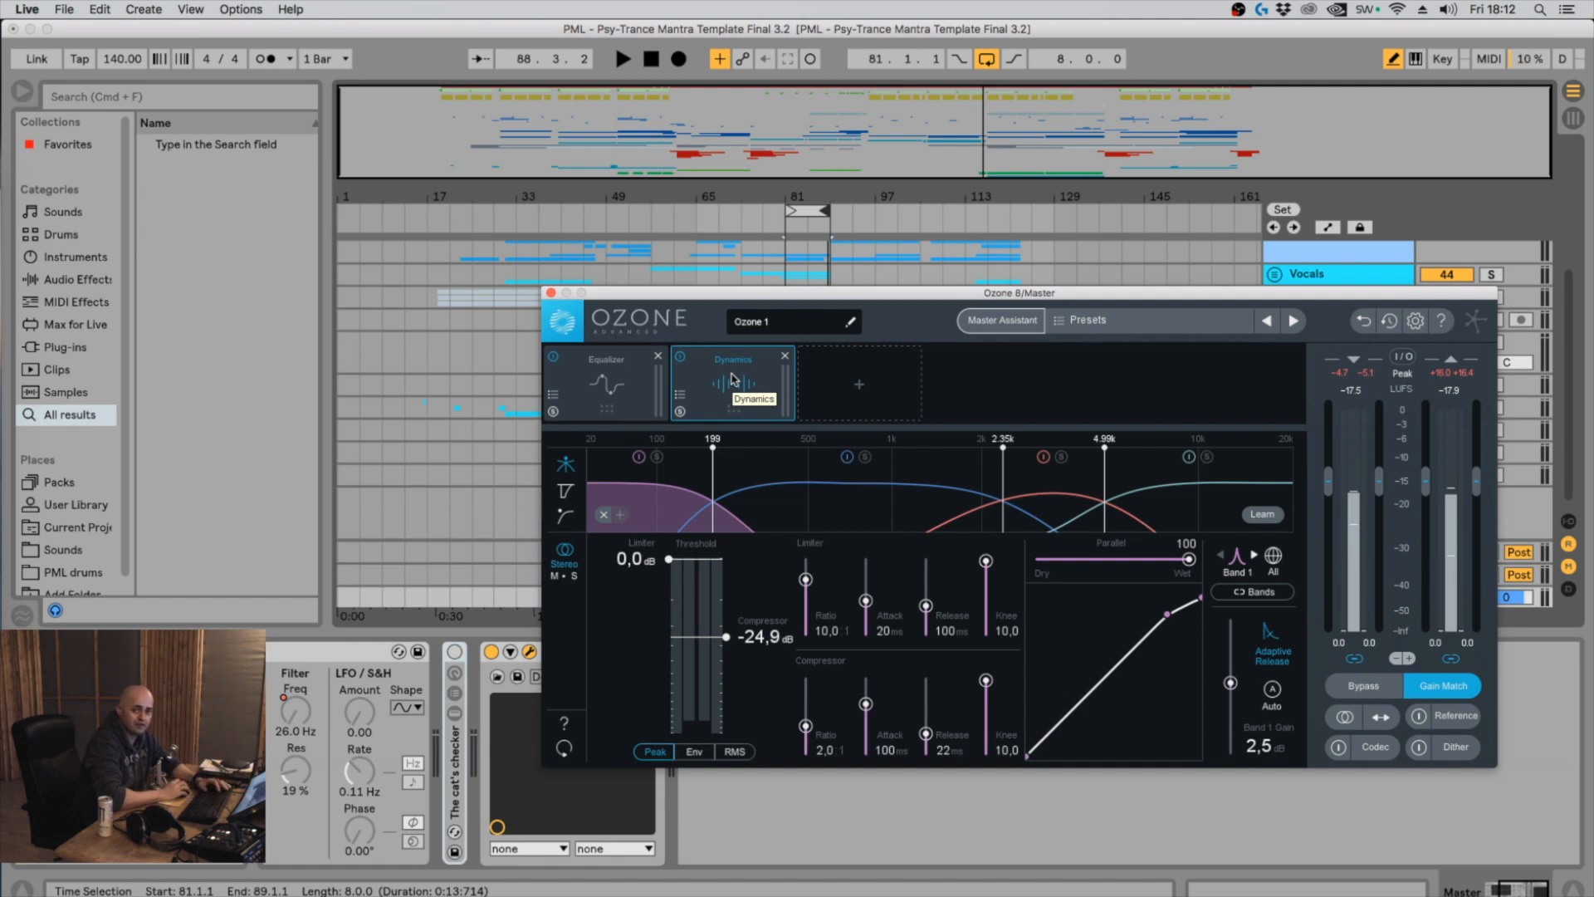
pyautogui.press('space')
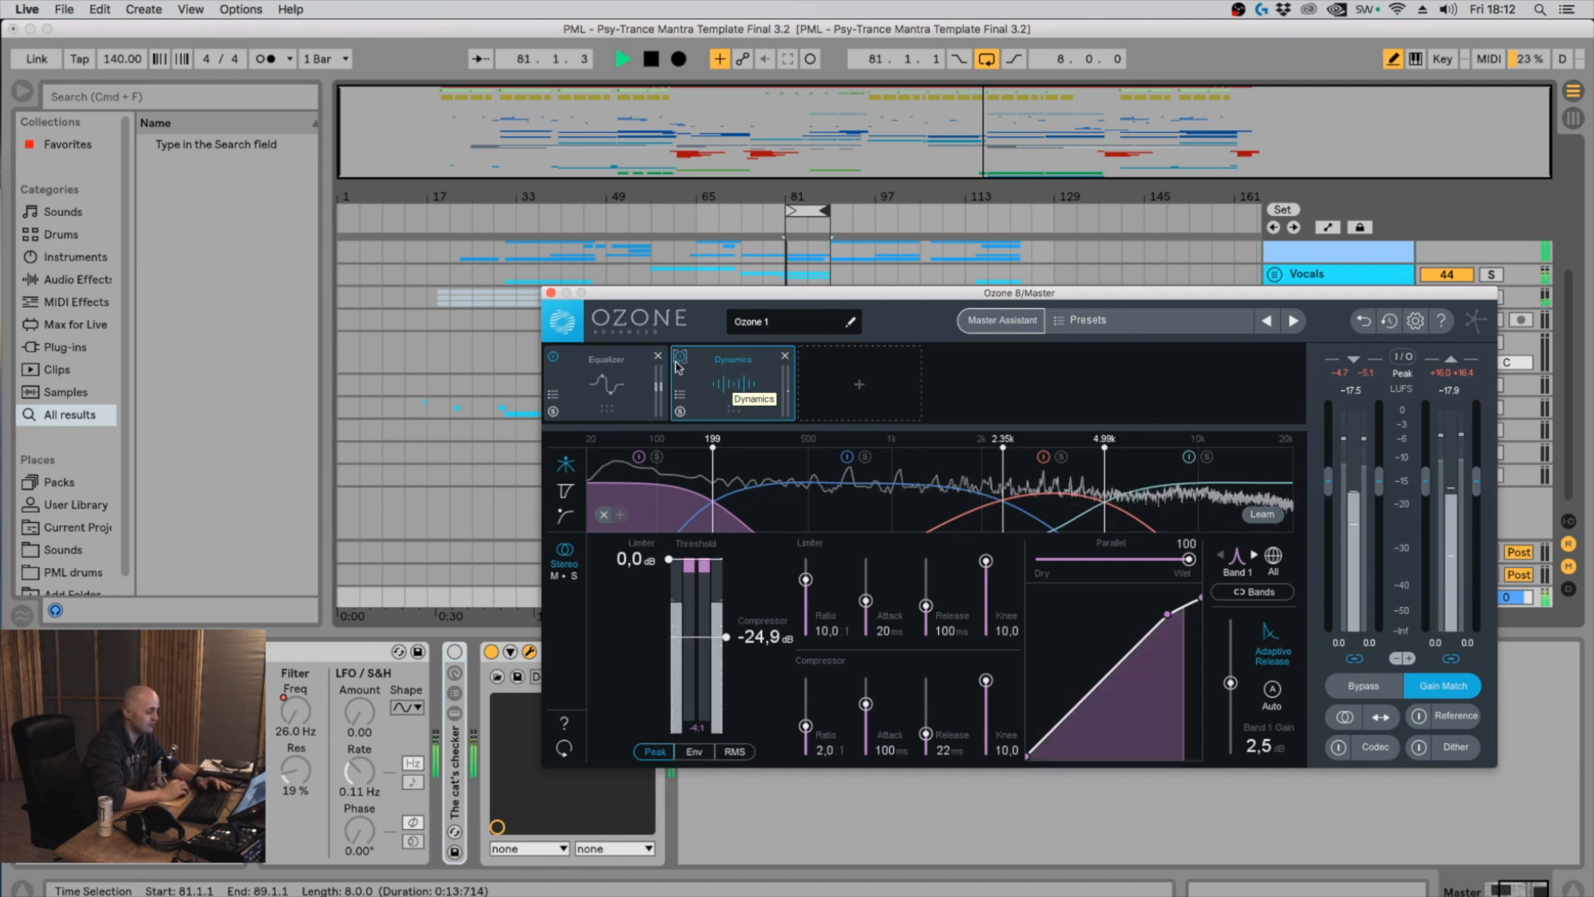
pyautogui.click(680, 357)
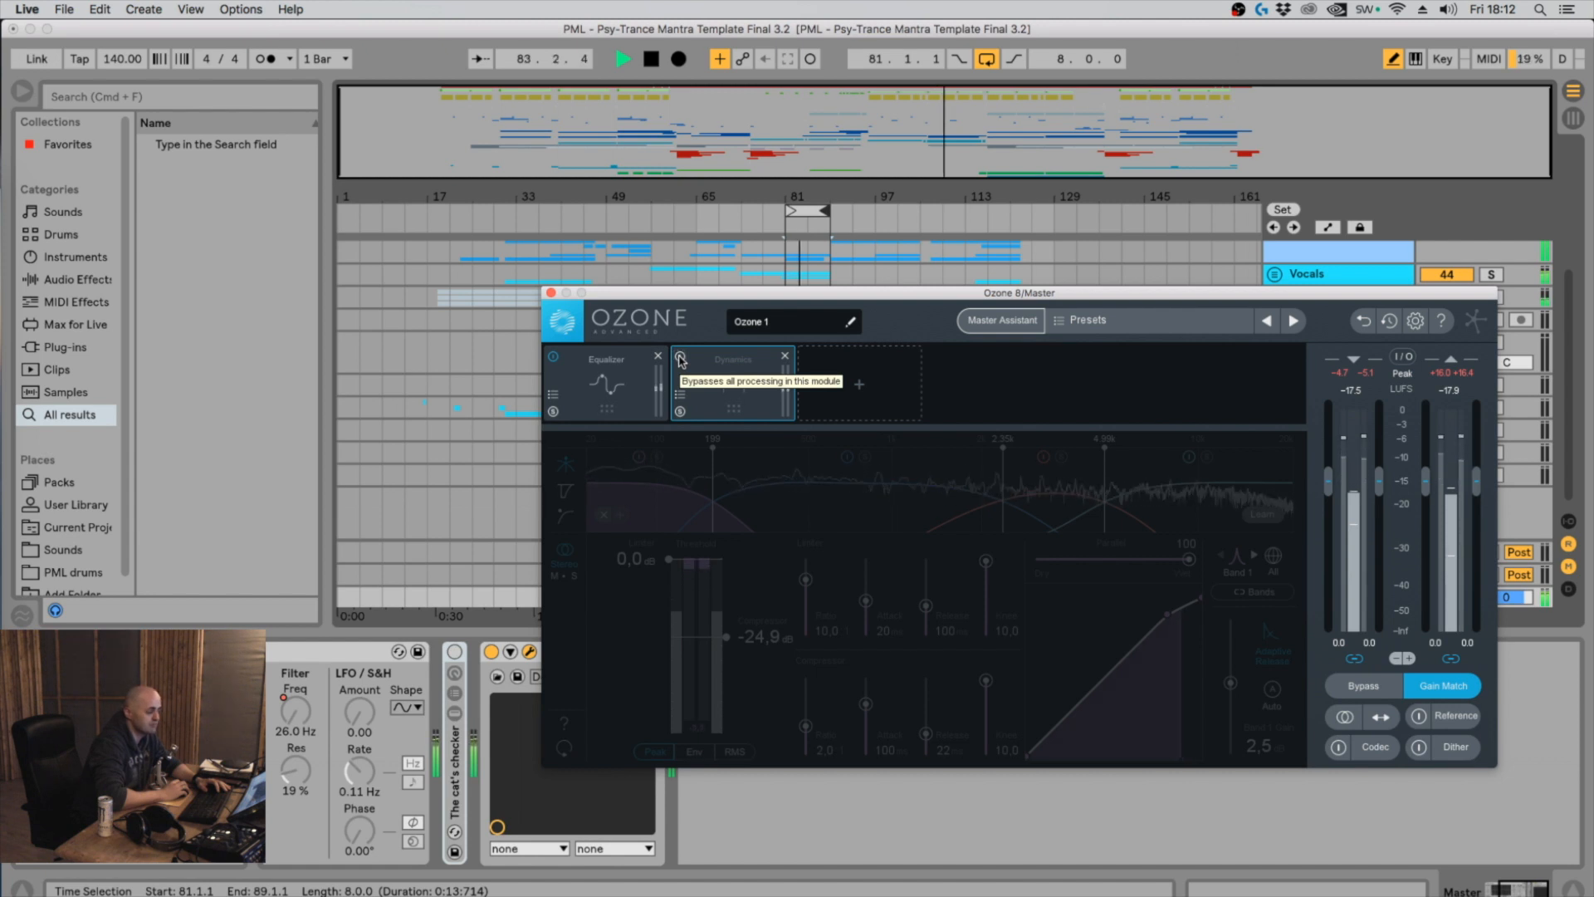
pyautogui.click(554, 358)
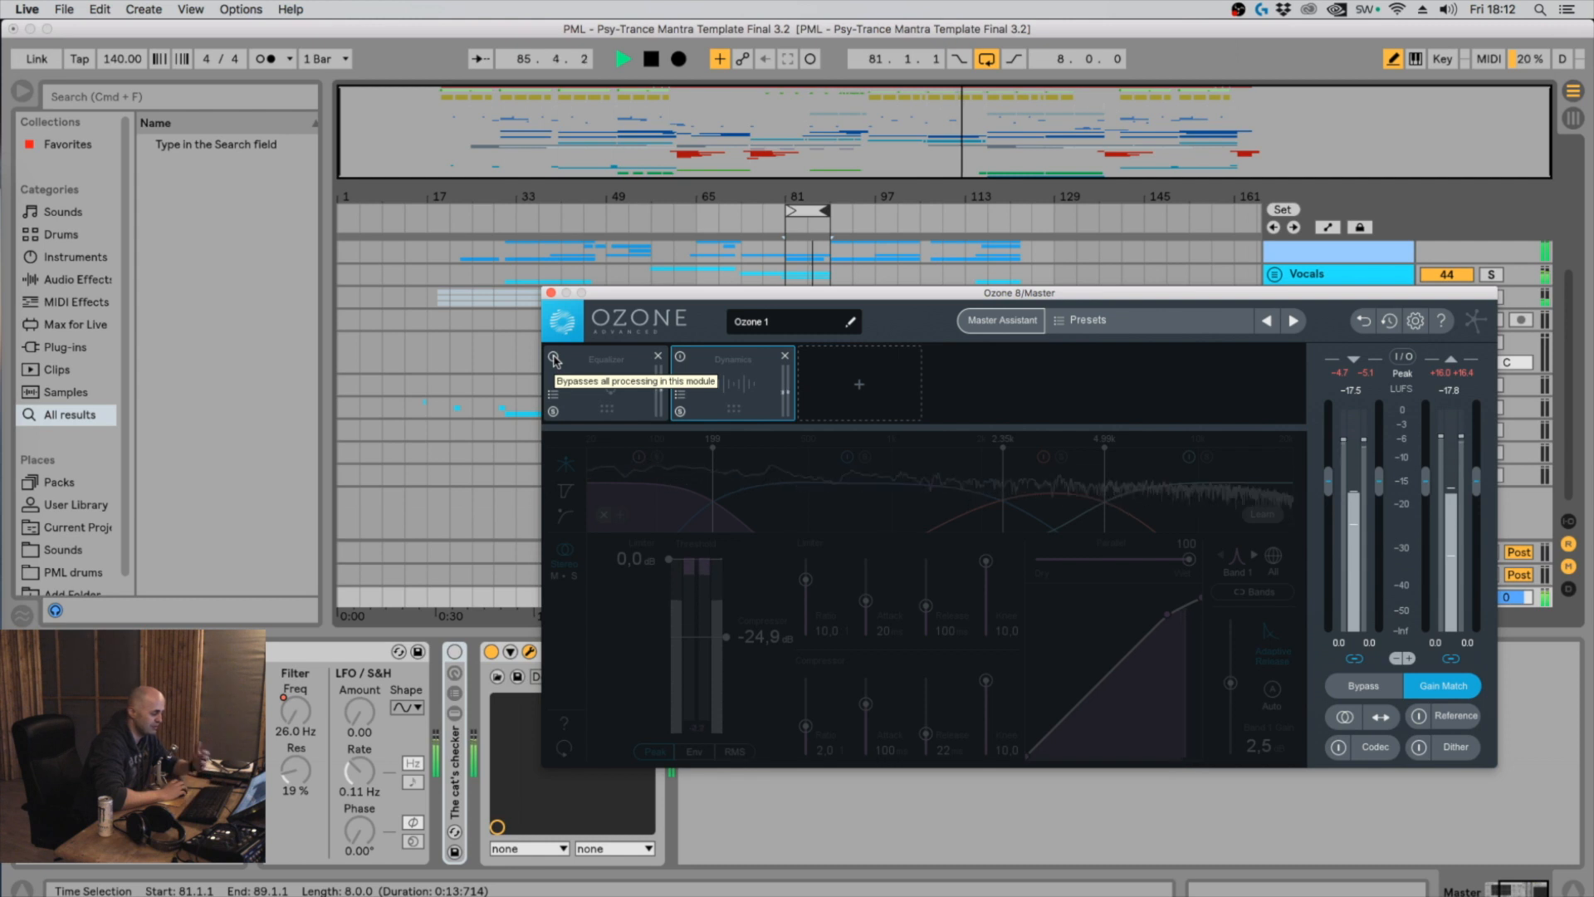
pyautogui.click(554, 359)
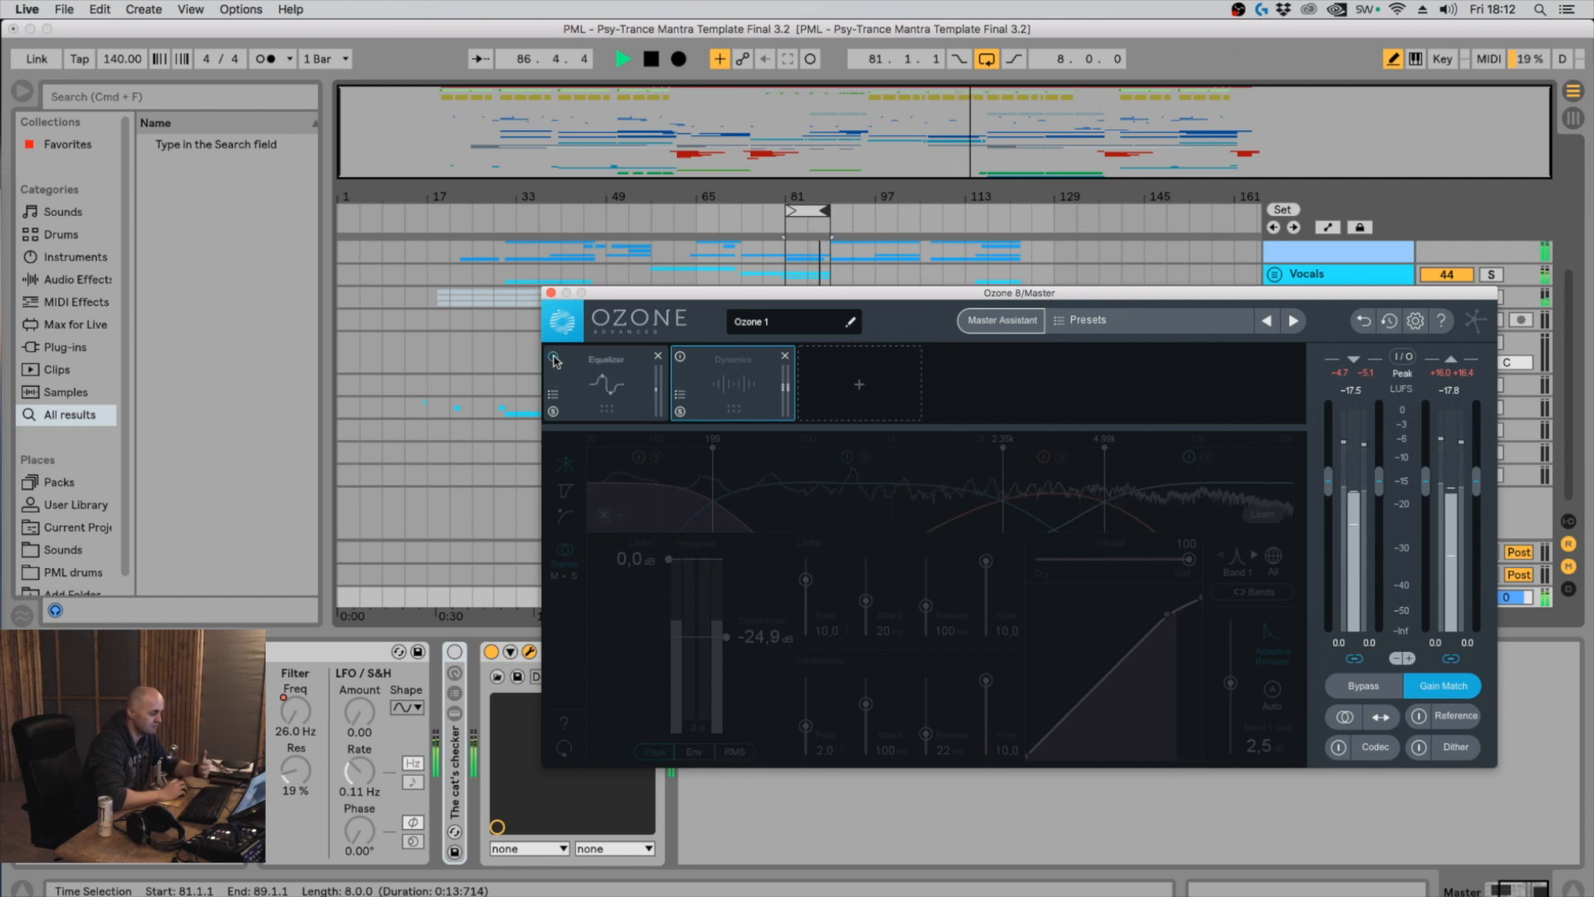
pyautogui.click(681, 357)
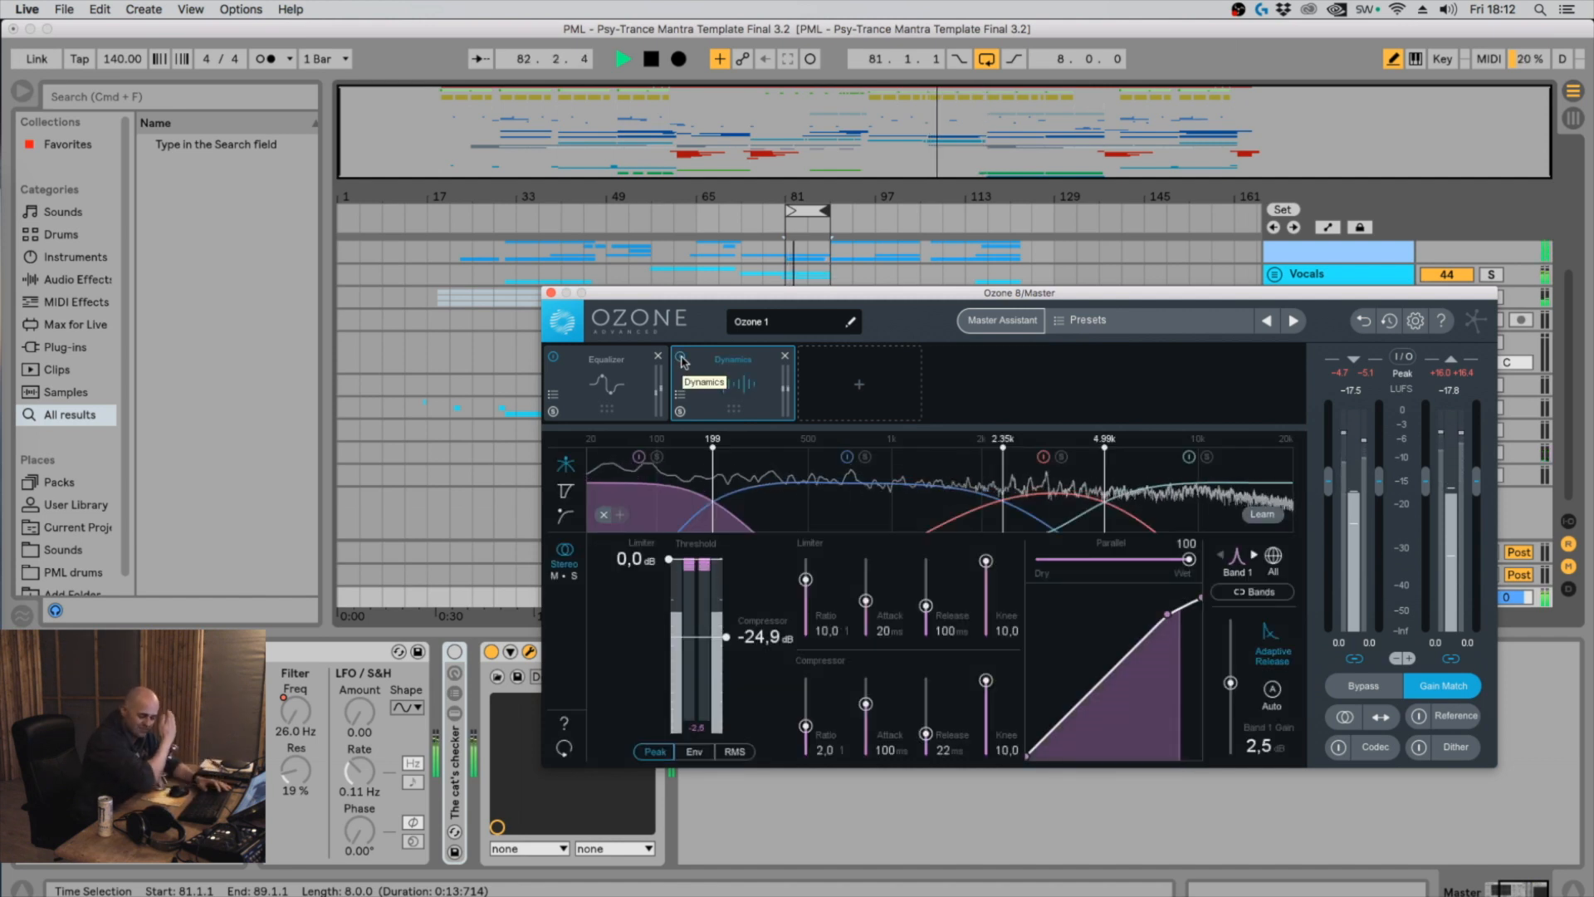
pyautogui.press('space')
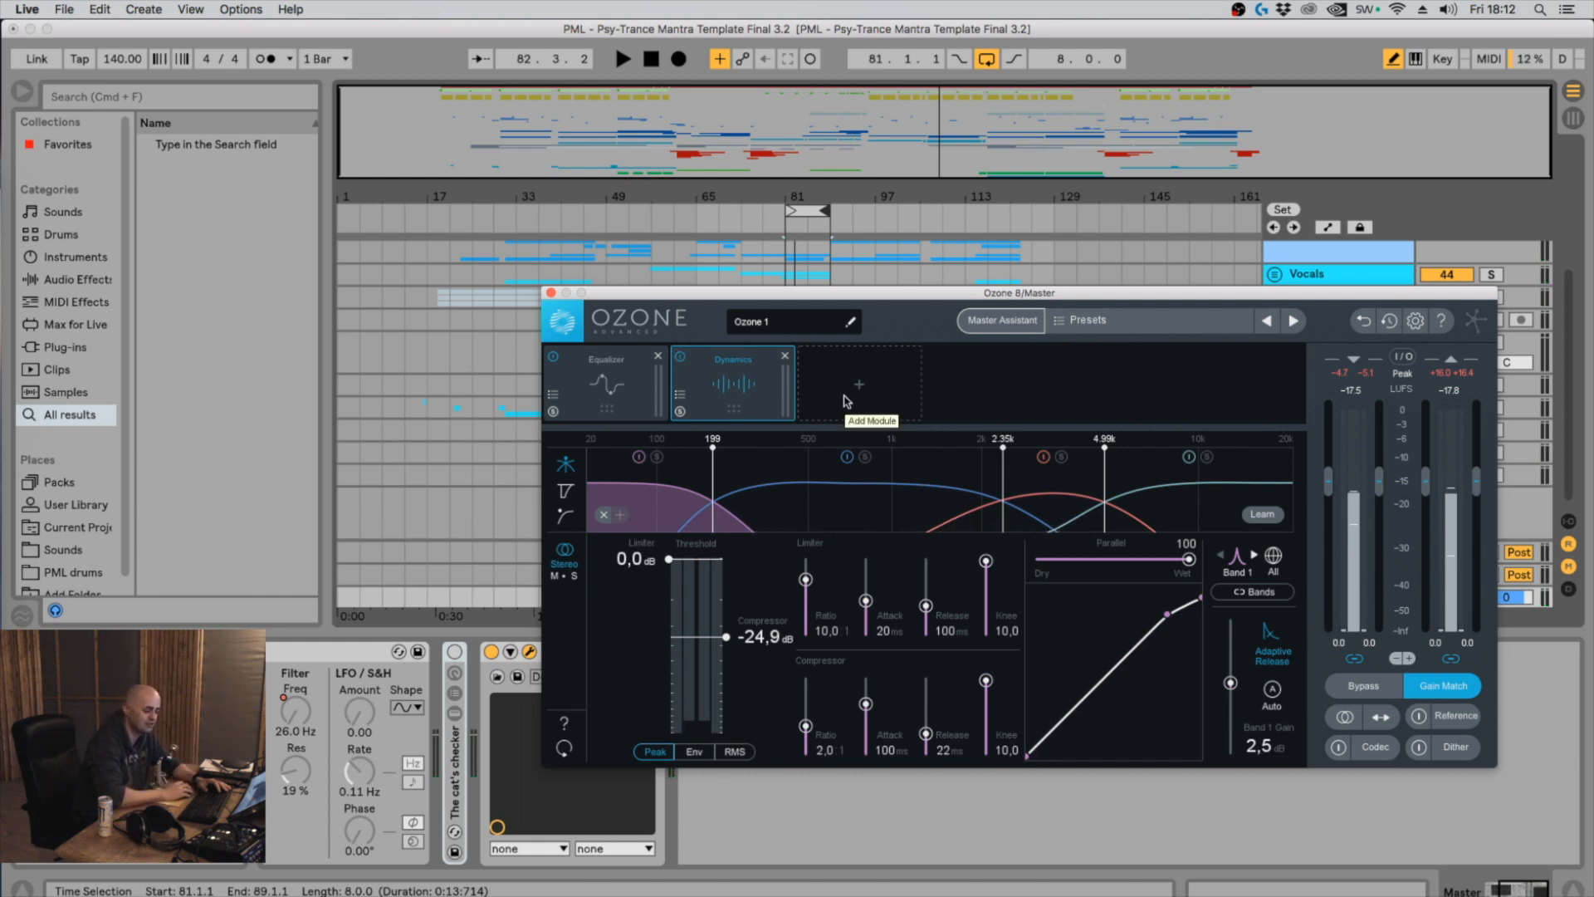
# Add an Exciter module after Dynamics and keep band 1 on the Triode mode
pyautogui.click(855, 403)
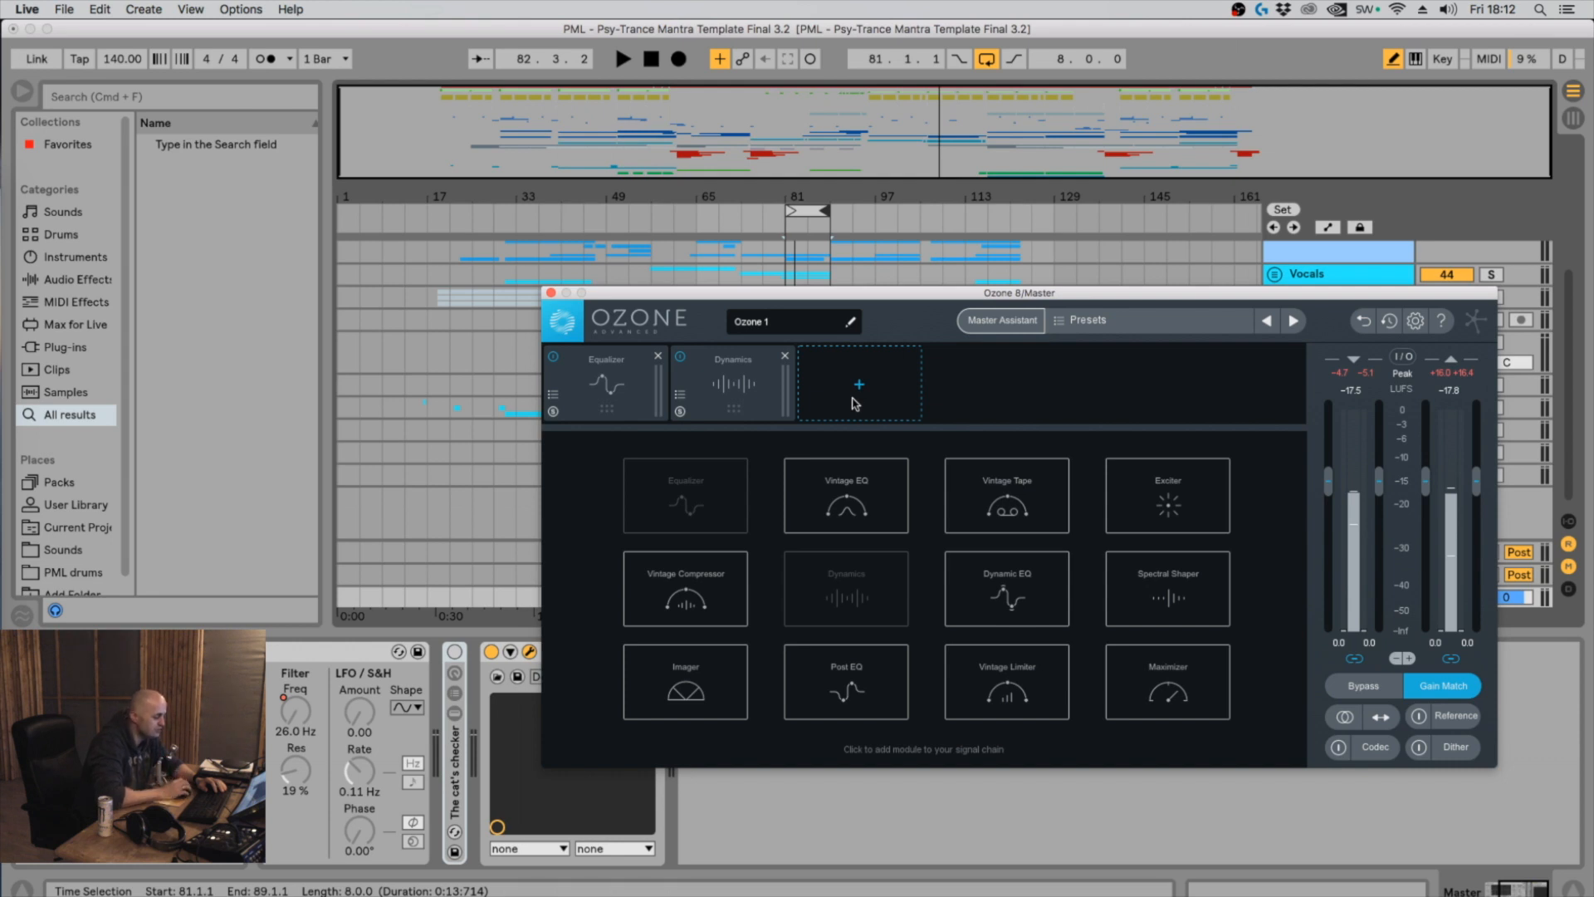
pyautogui.click(1172, 515)
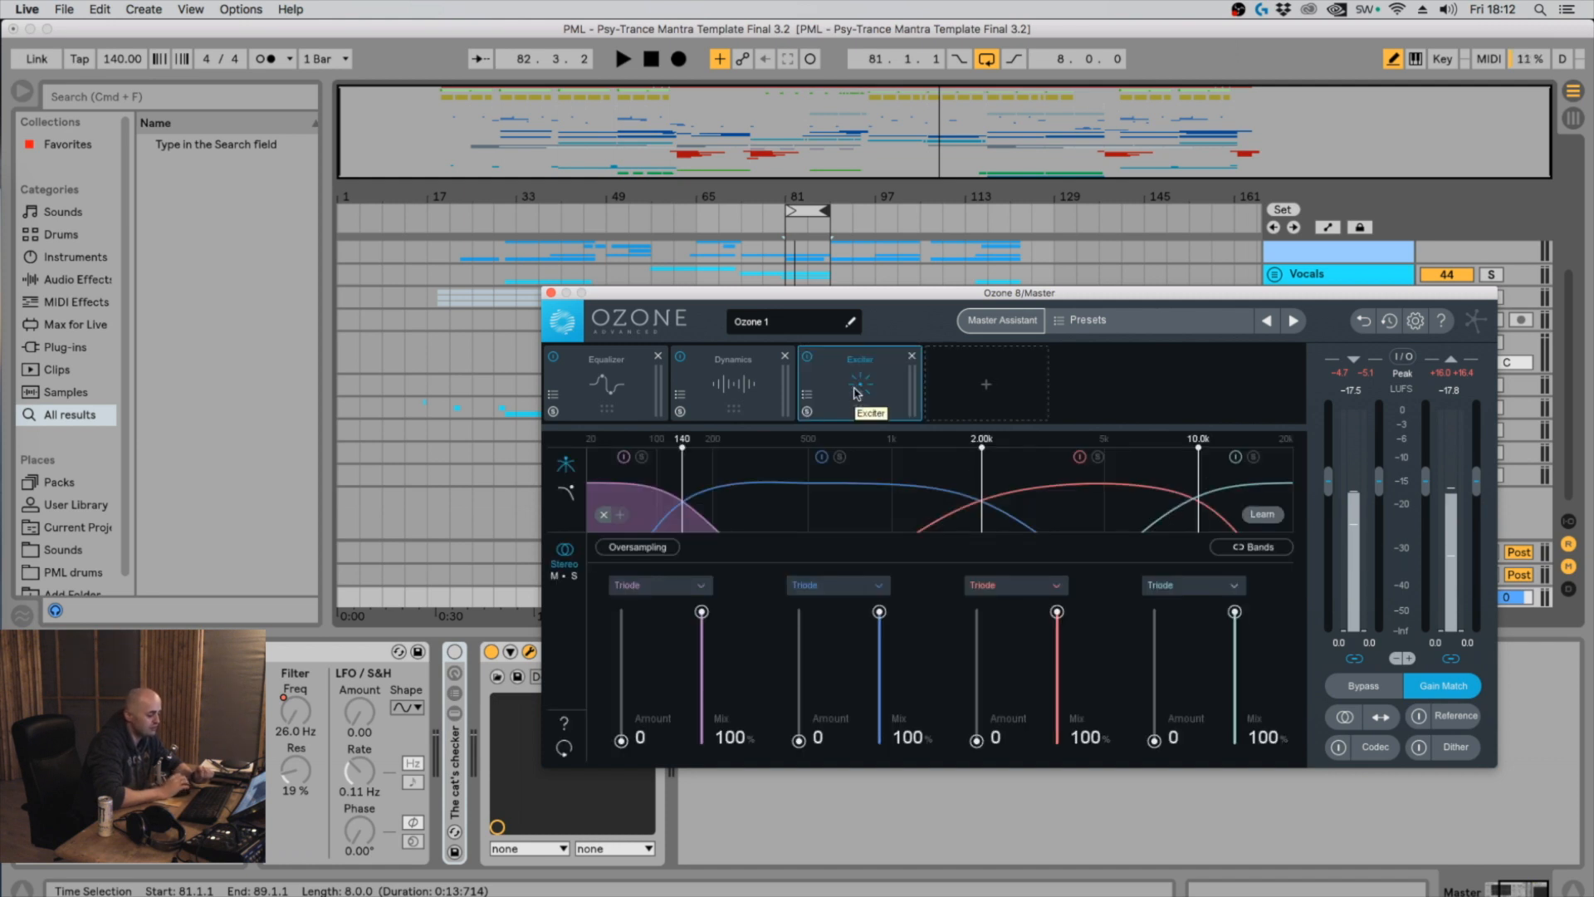
pyautogui.click(675, 586)
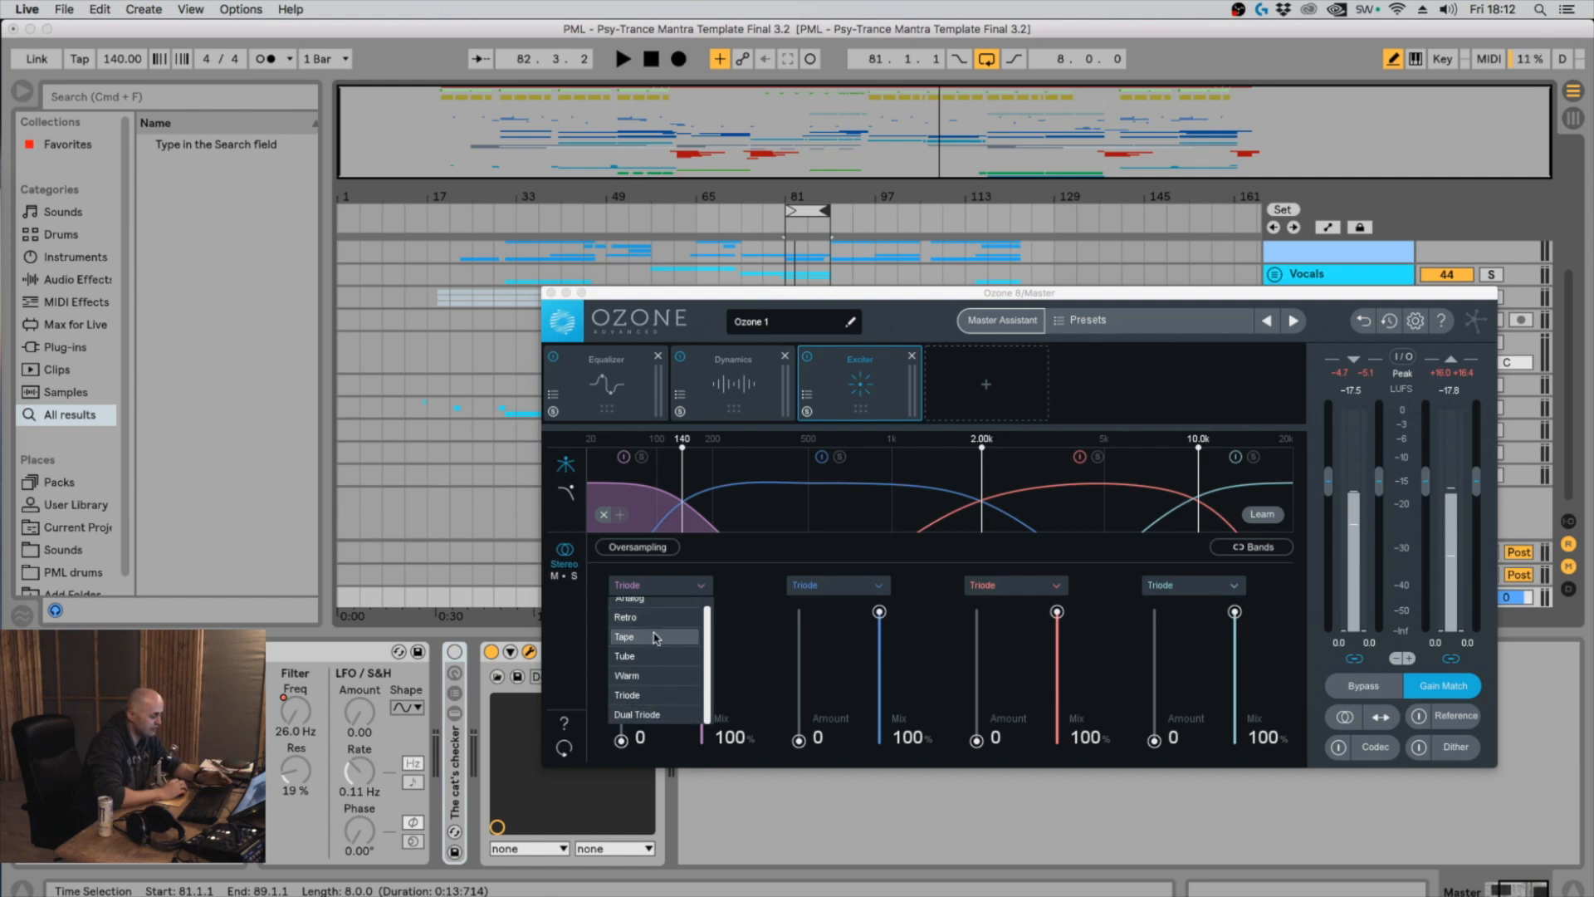
pyautogui.click(664, 701)
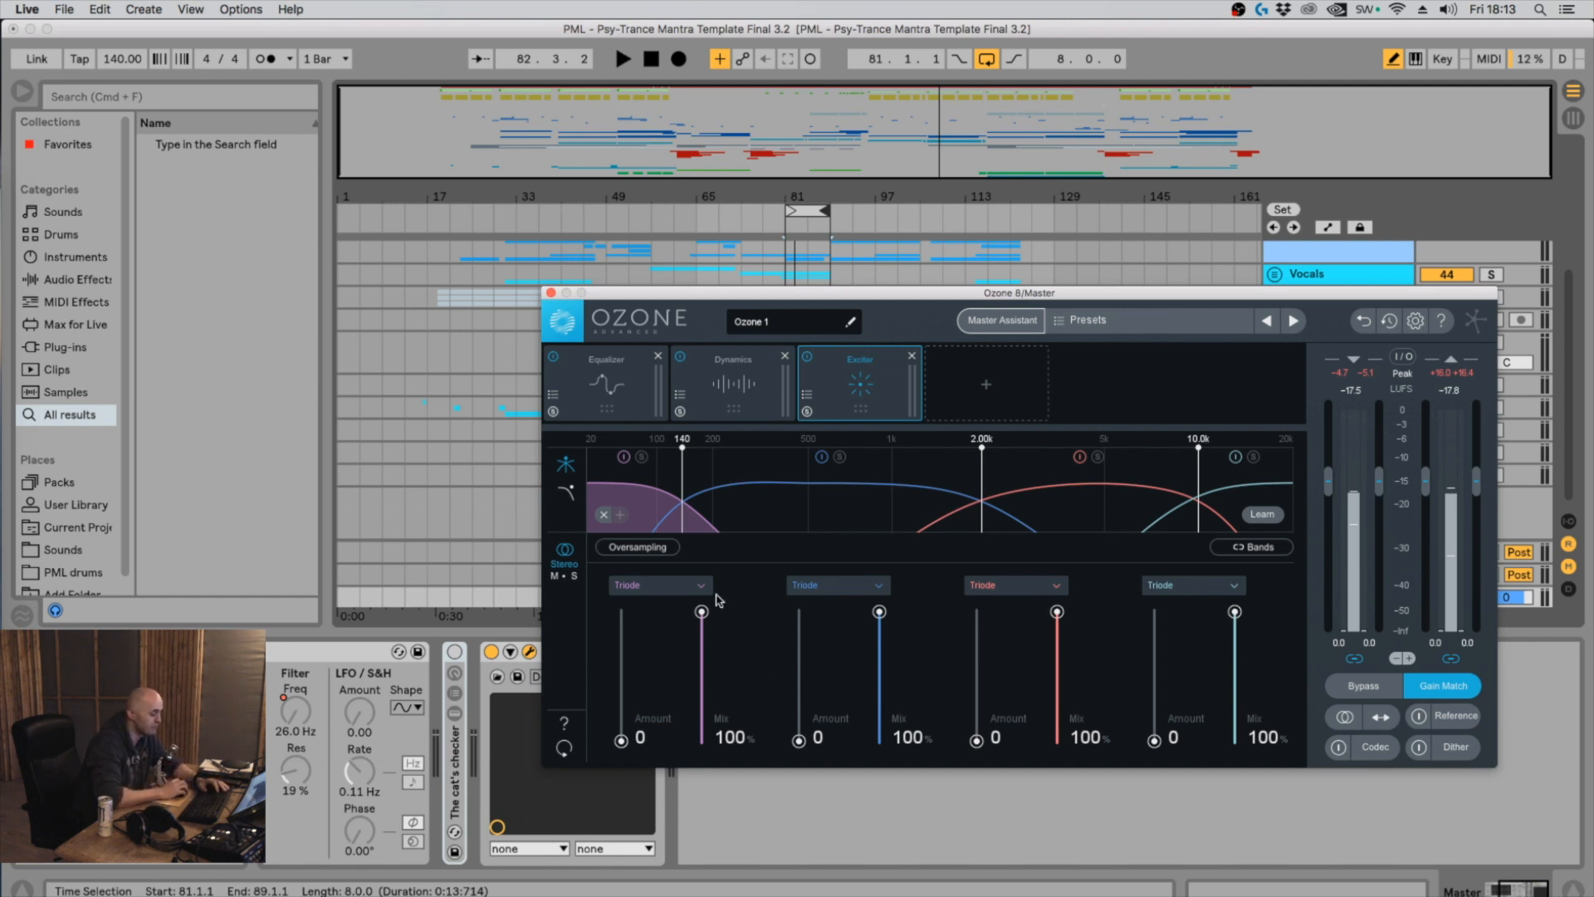
# Link the Exciter's bands to set all four to Dual Triode, and enable oversampling
pyautogui.click(1255, 547)
pyautogui.click(1229, 585)
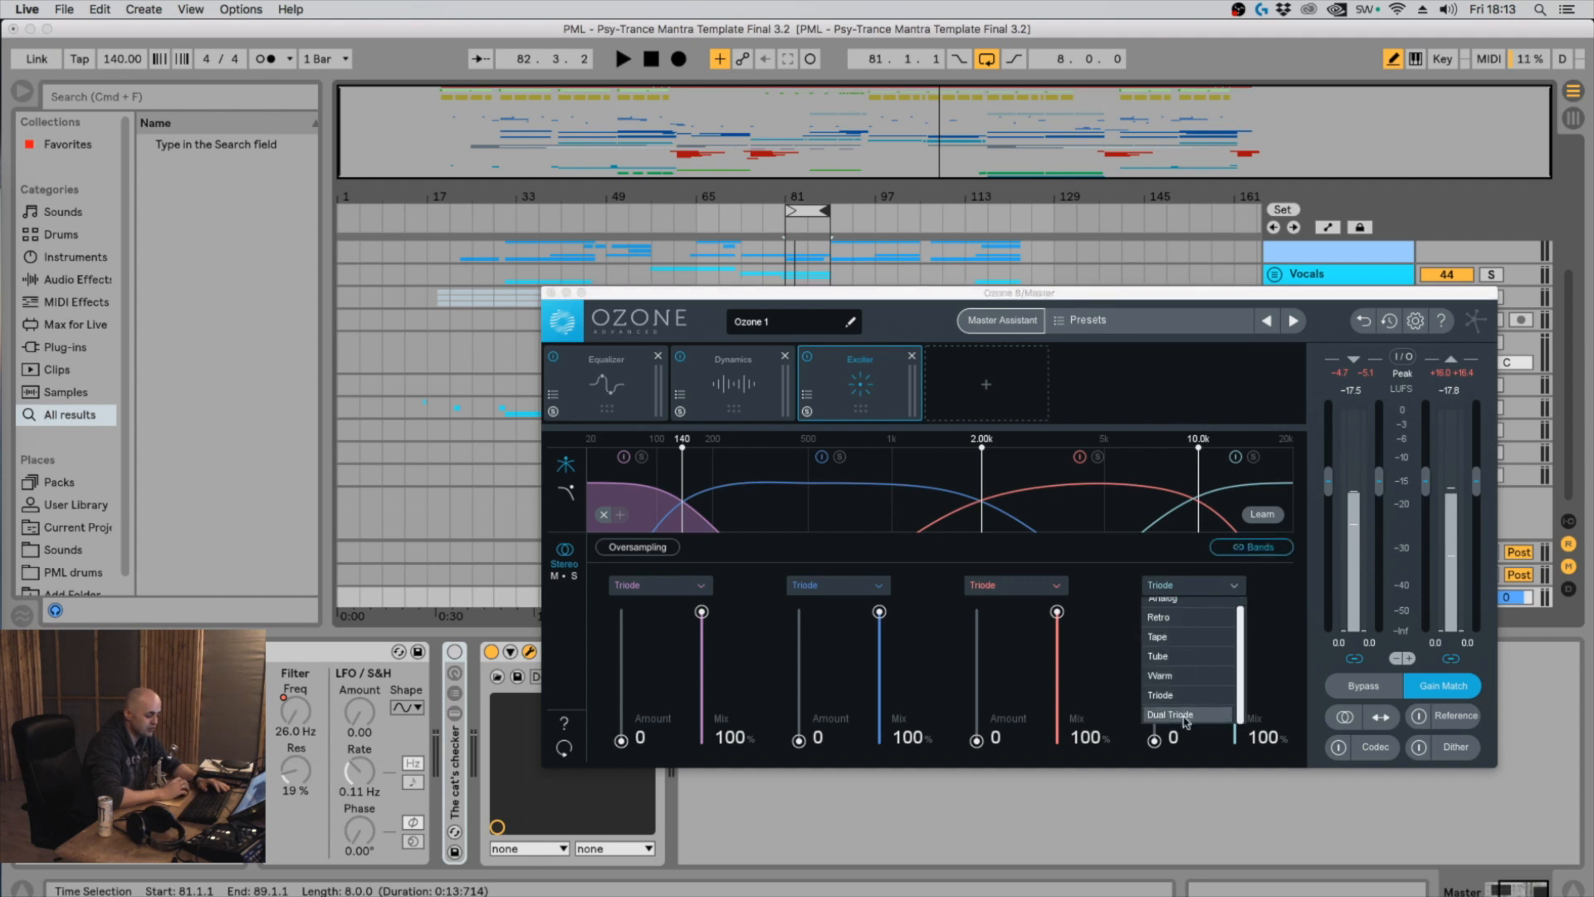
pyautogui.click(1186, 714)
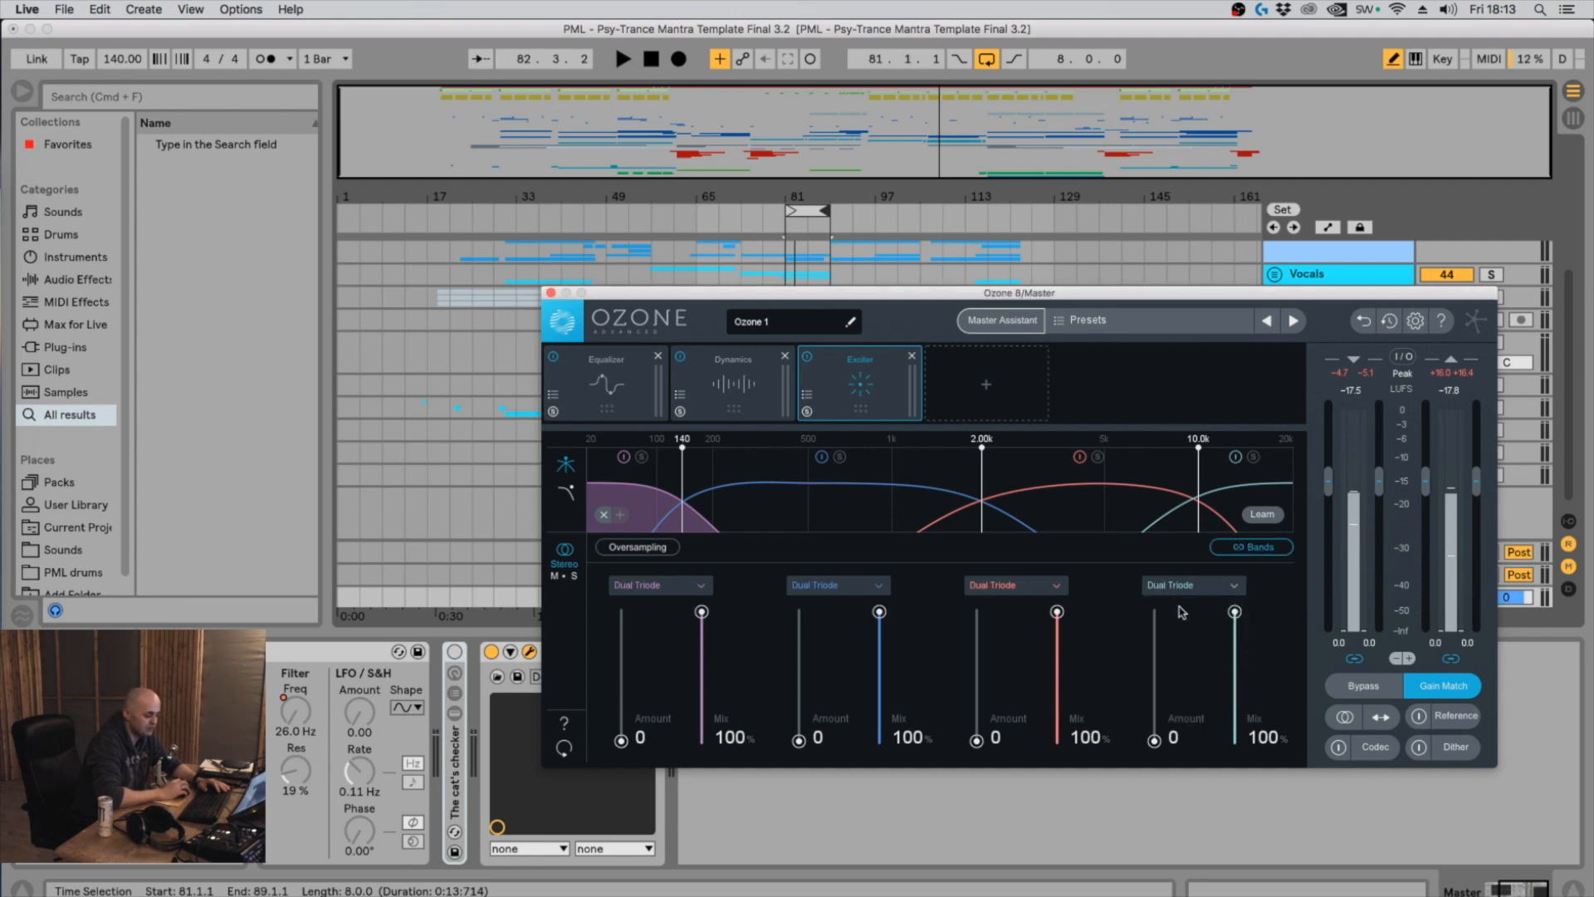
pyautogui.click(641, 549)
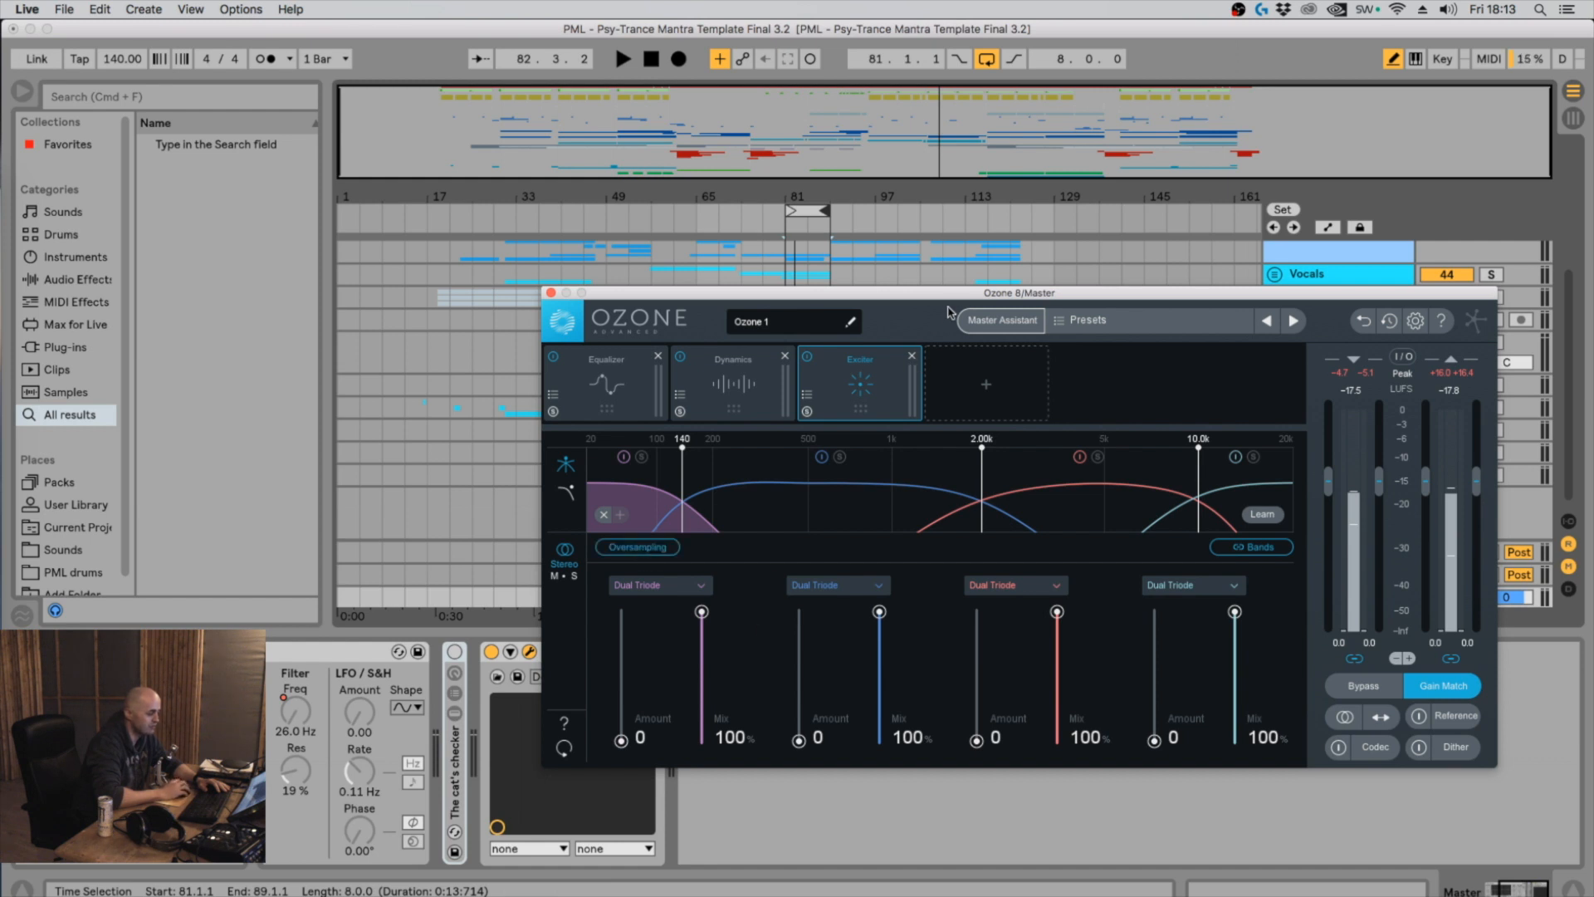
# Move the plug-in window higher and let Learn set the Exciter's crossover frequencies while the loop plays
pyautogui.moveTo(953, 294); pyautogui.dragTo(1038, 201)
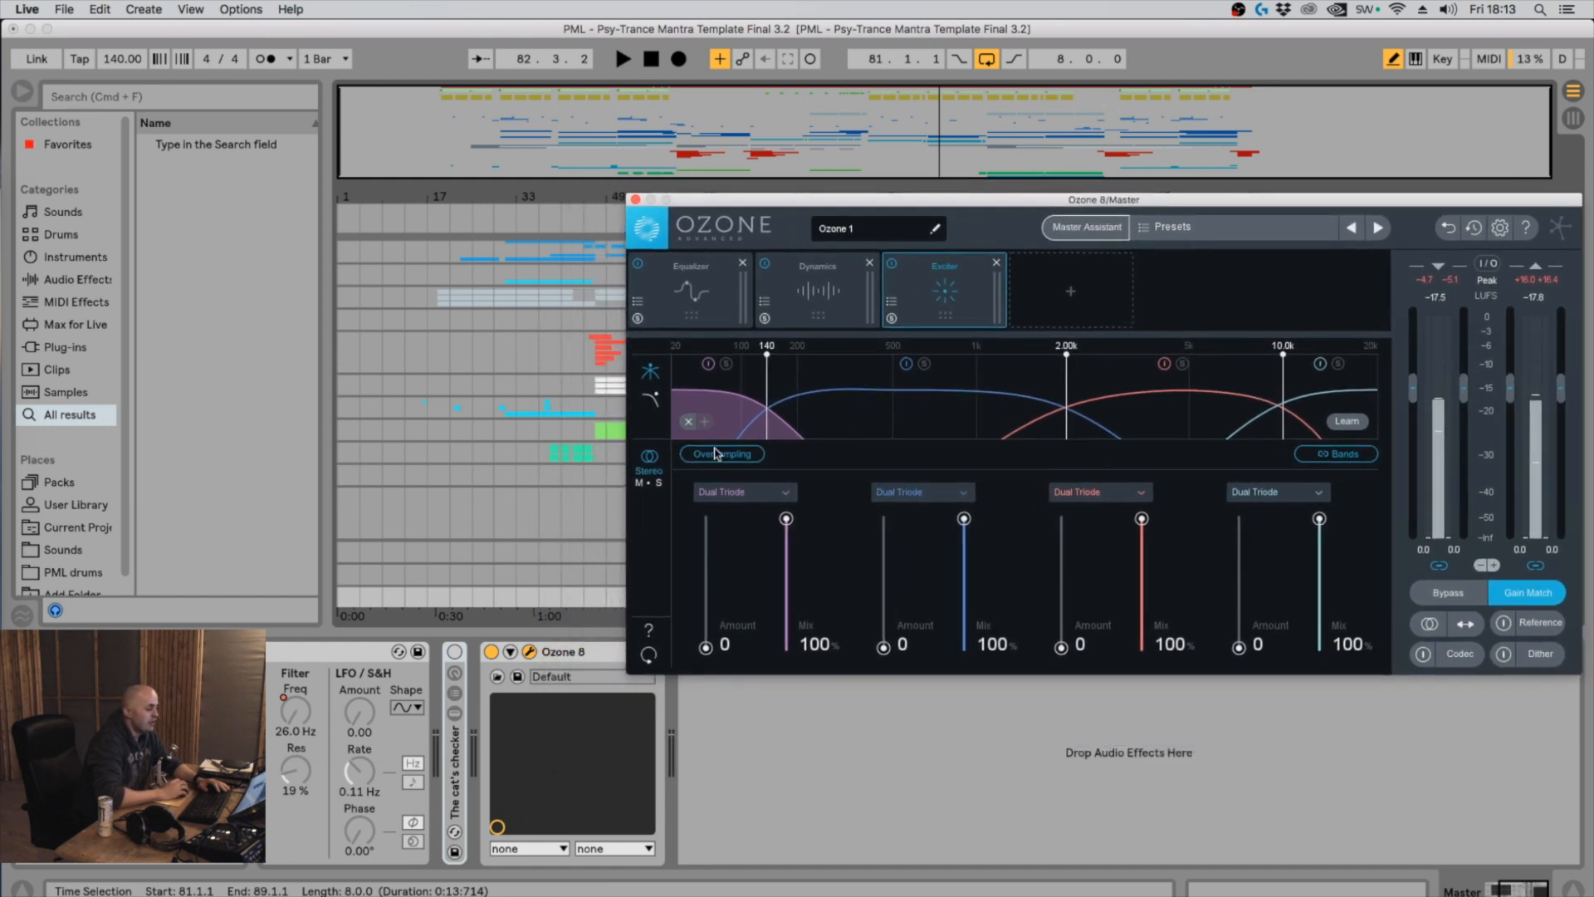
pyautogui.moveTo(1210, 205); pyautogui.dragTo(1171, 180)
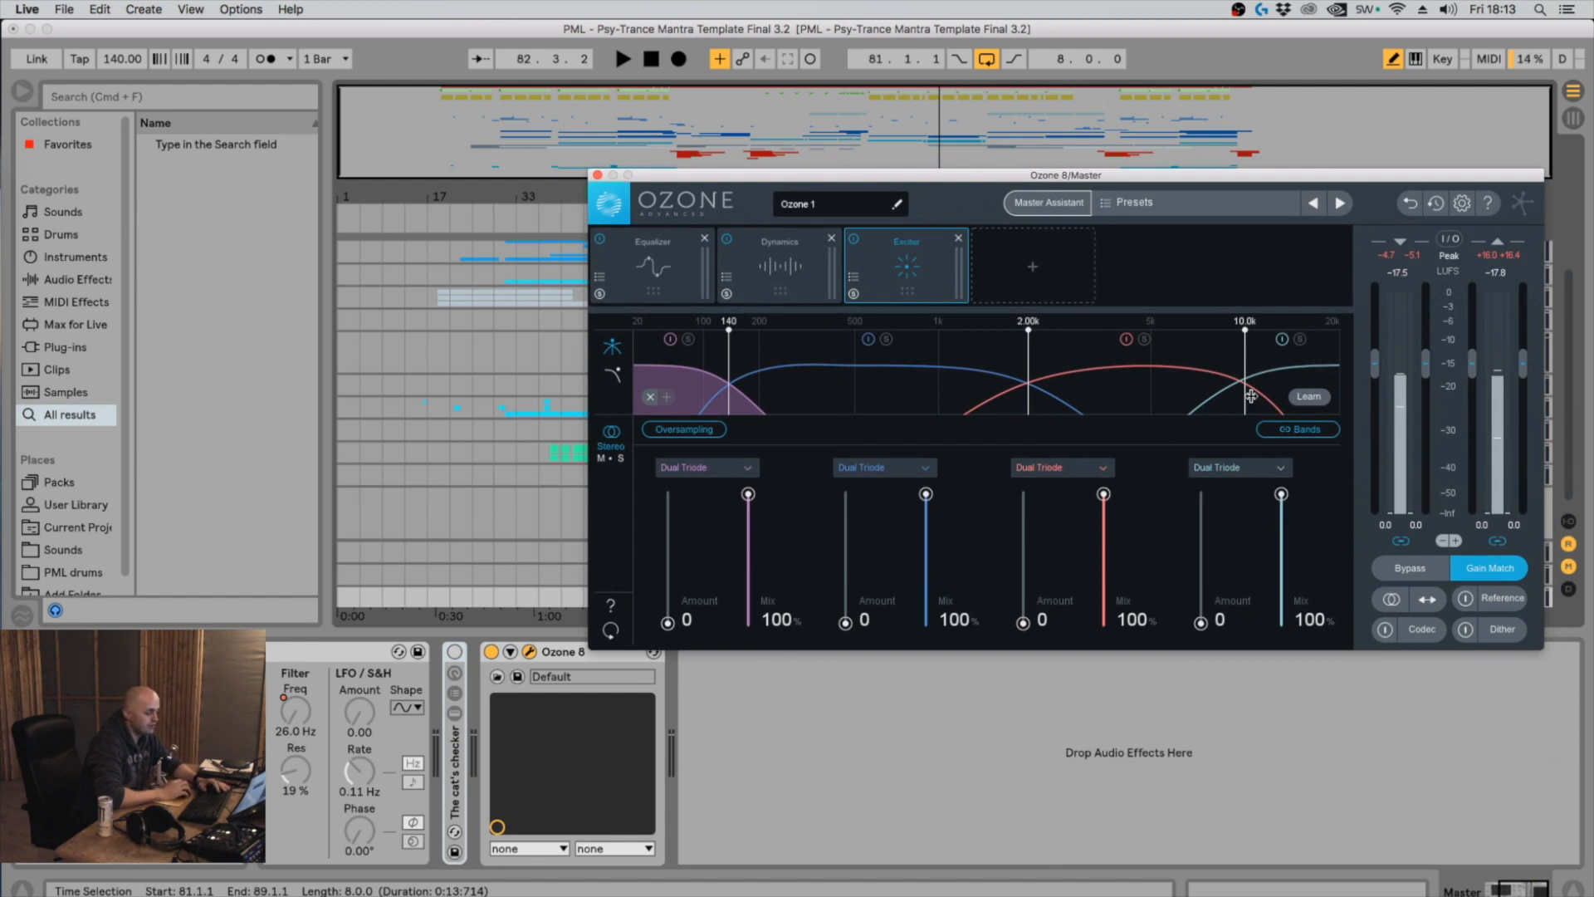
pyautogui.click(1309, 396)
pyautogui.press('space')
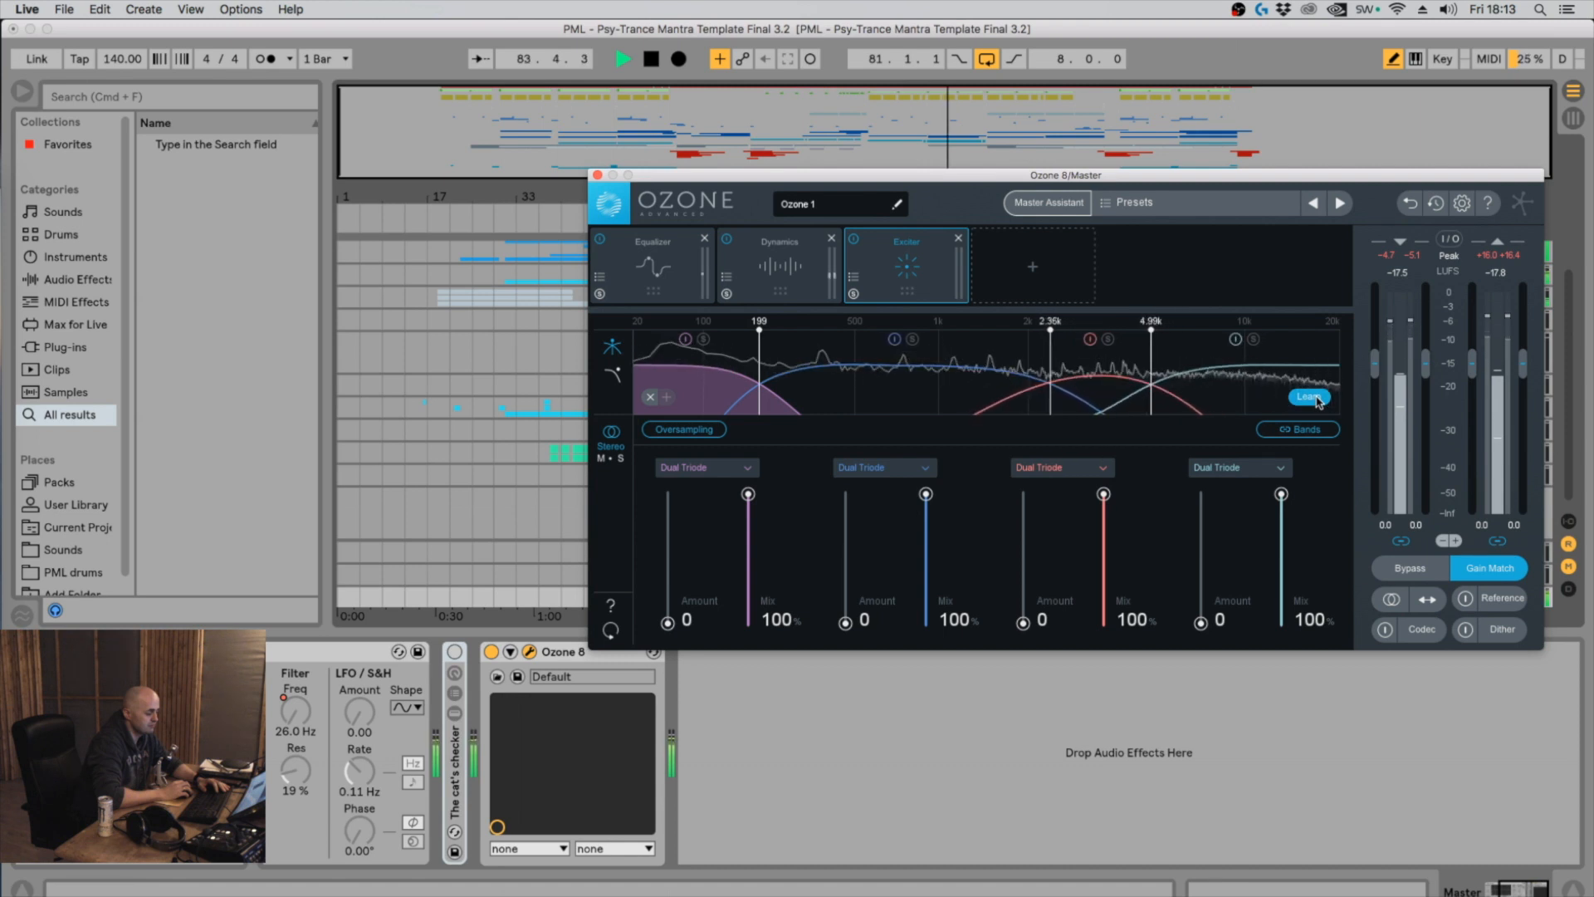
pyautogui.press('space')
pyautogui.click(1318, 401)
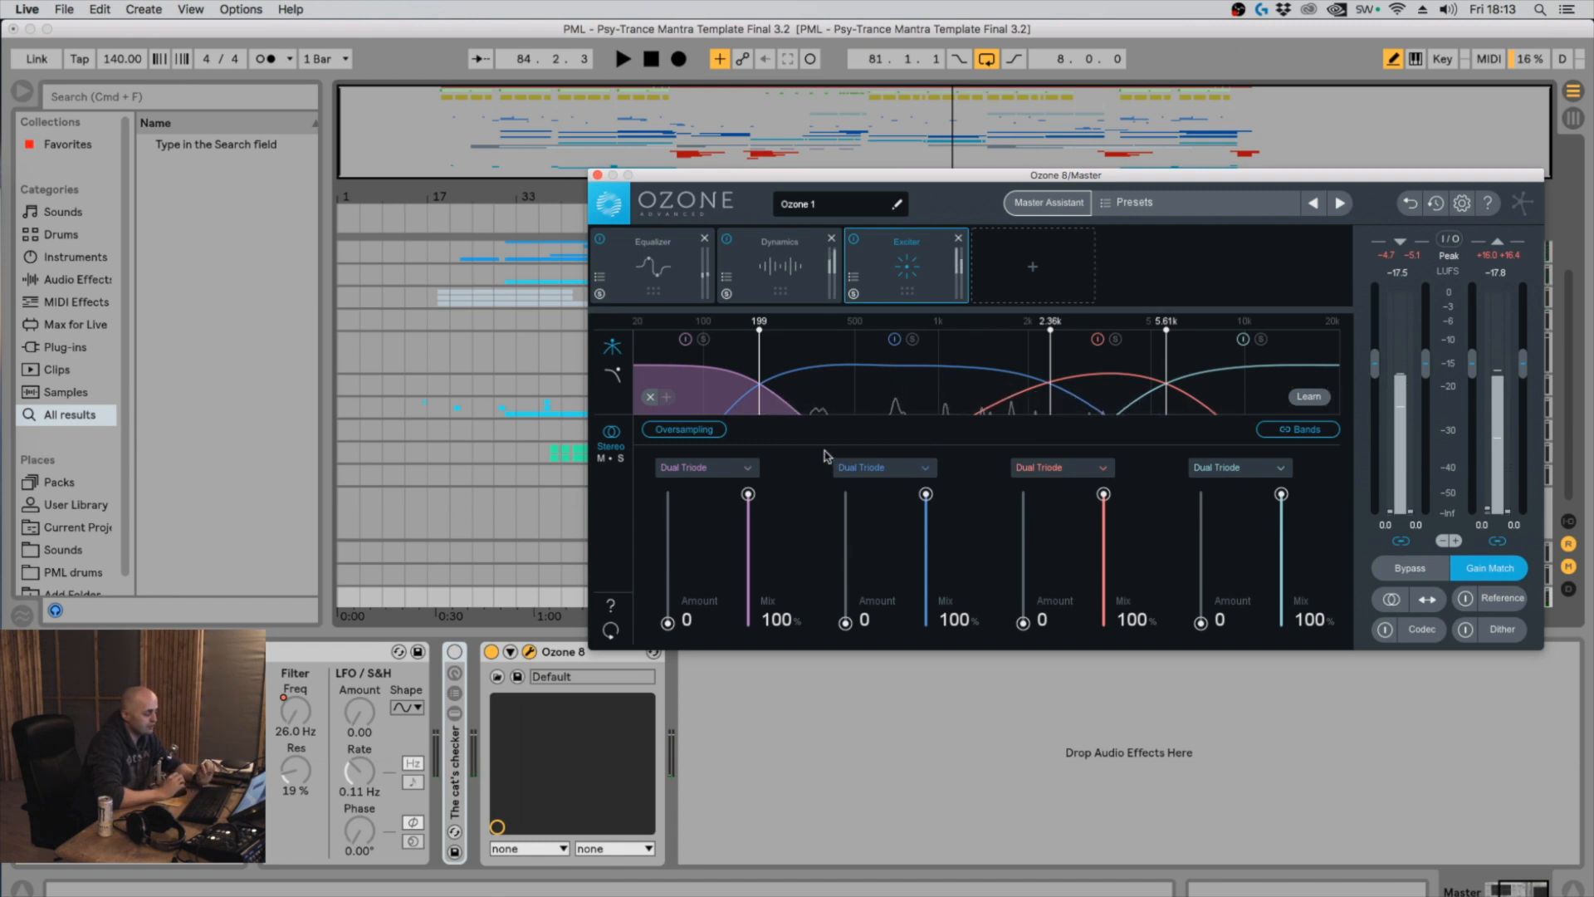
# Try the Exciter ahead of Dynamics in the signal chain, and return it to its place after Dynamics
pyautogui.moveTo(909, 258); pyautogui.dragTo(799, 264)
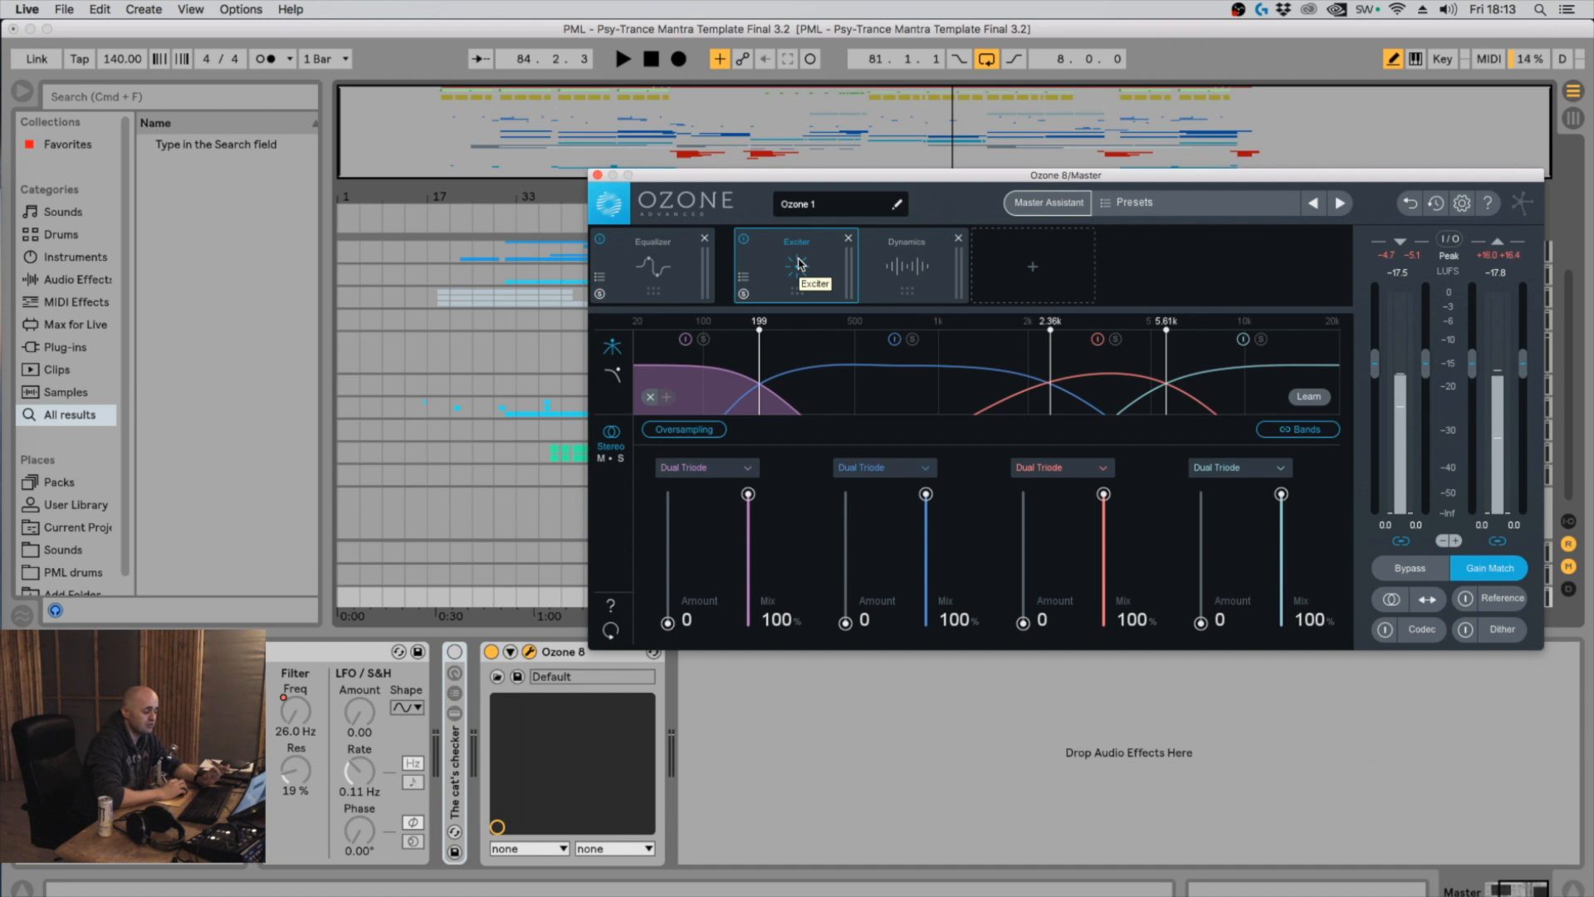
pyautogui.moveTo(799, 264); pyautogui.dragTo(924, 250)
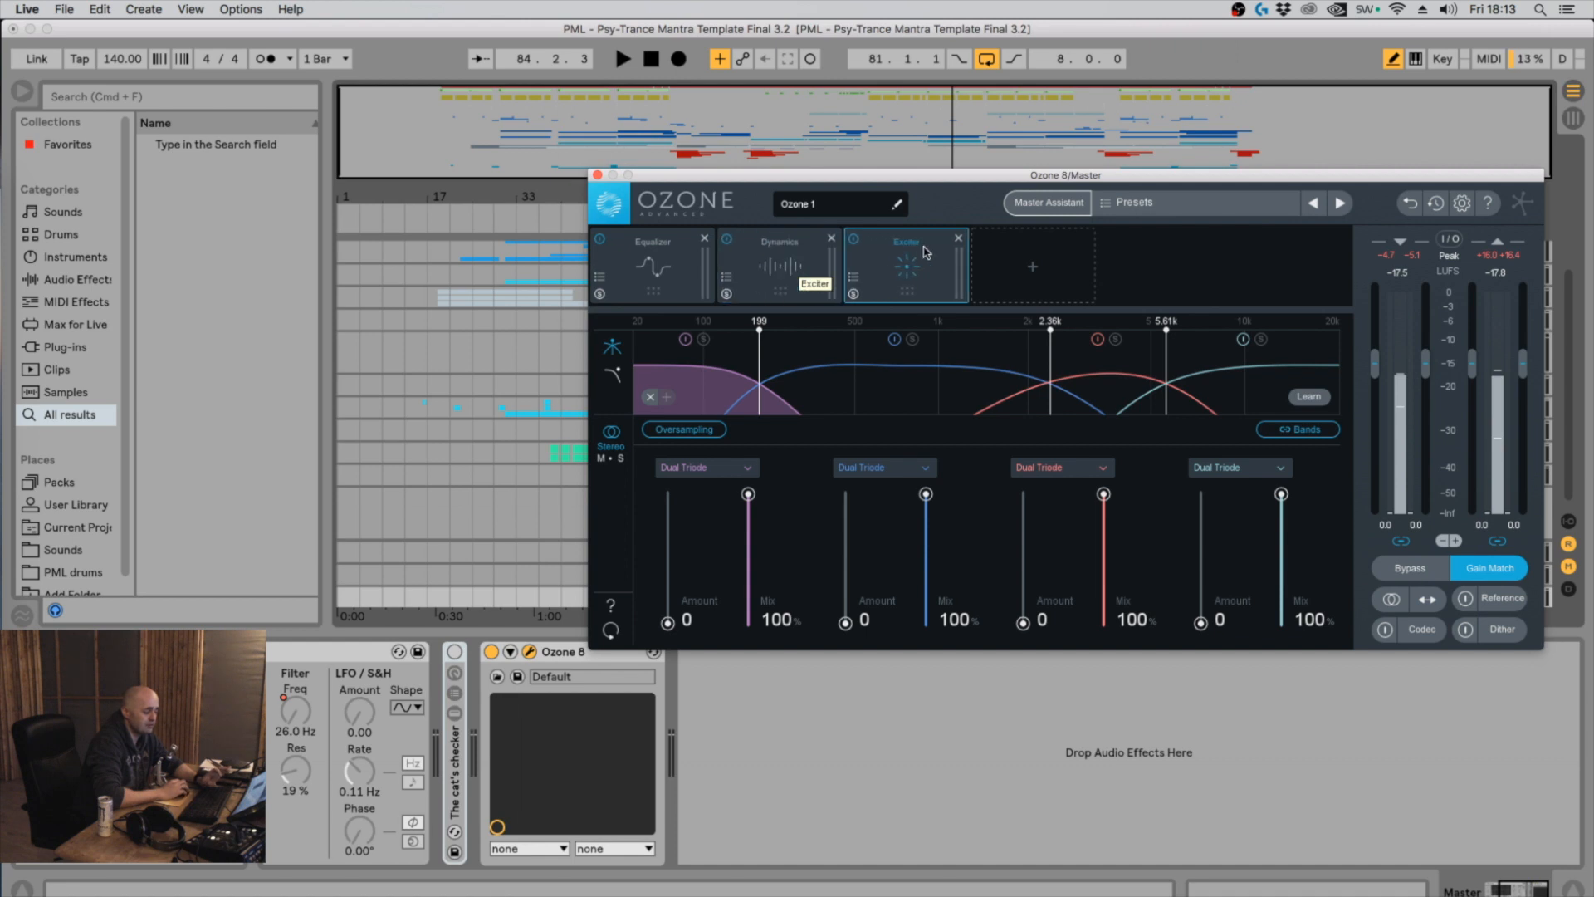
pyautogui.click(769, 262)
pyautogui.click(876, 261)
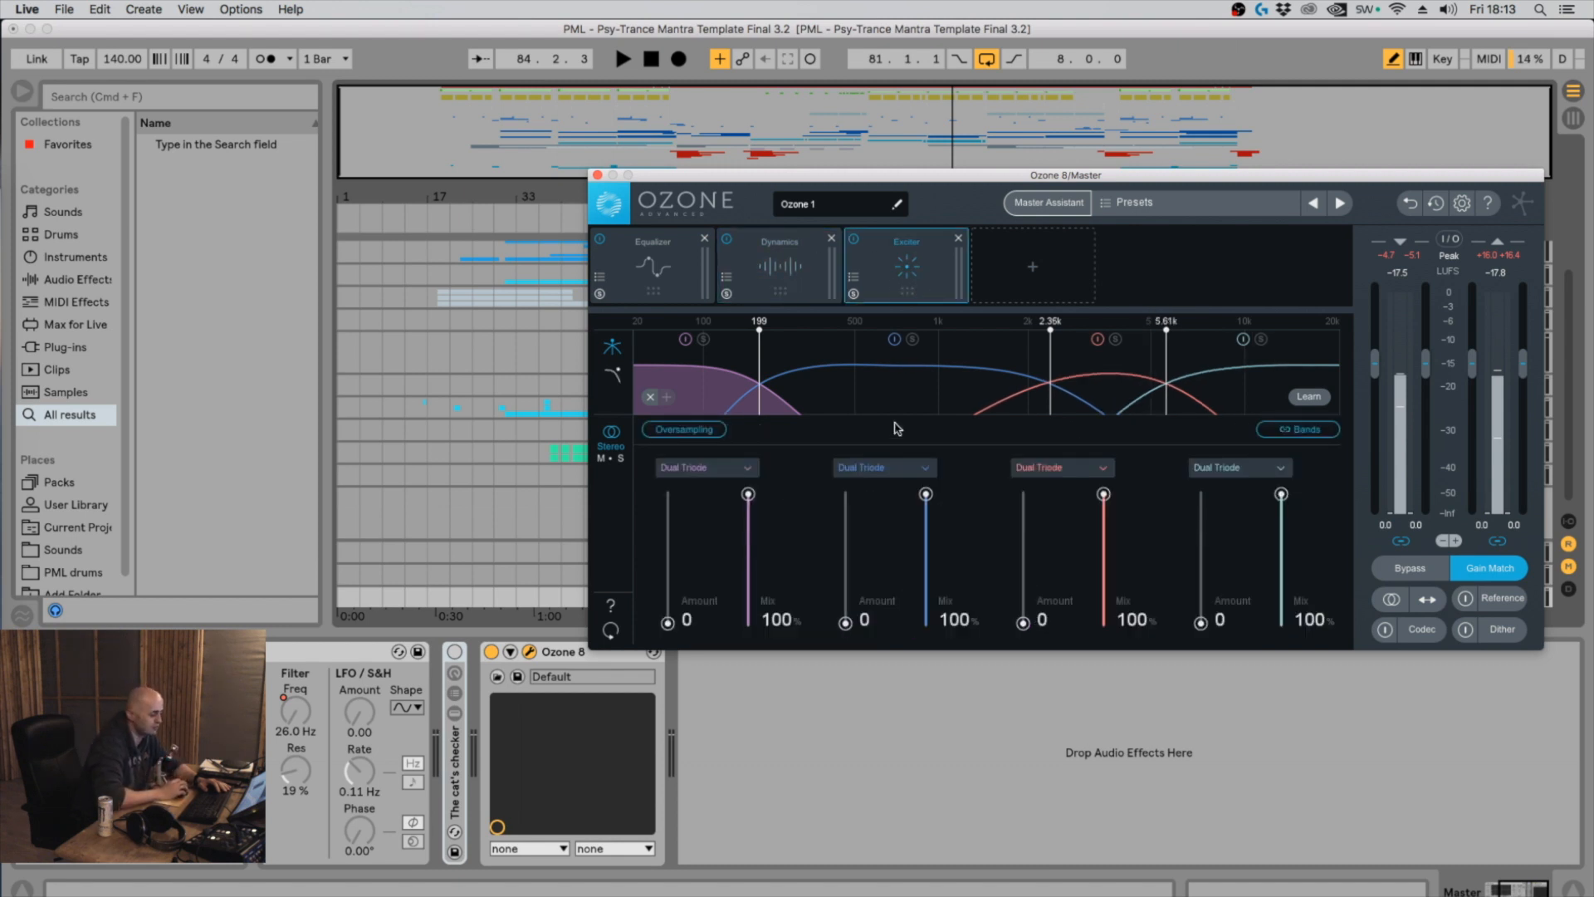
# Solo Exciter band 1, unlink the bands and set band 1's amount to 3.9, auditioning it in the loop
pyautogui.press('space')
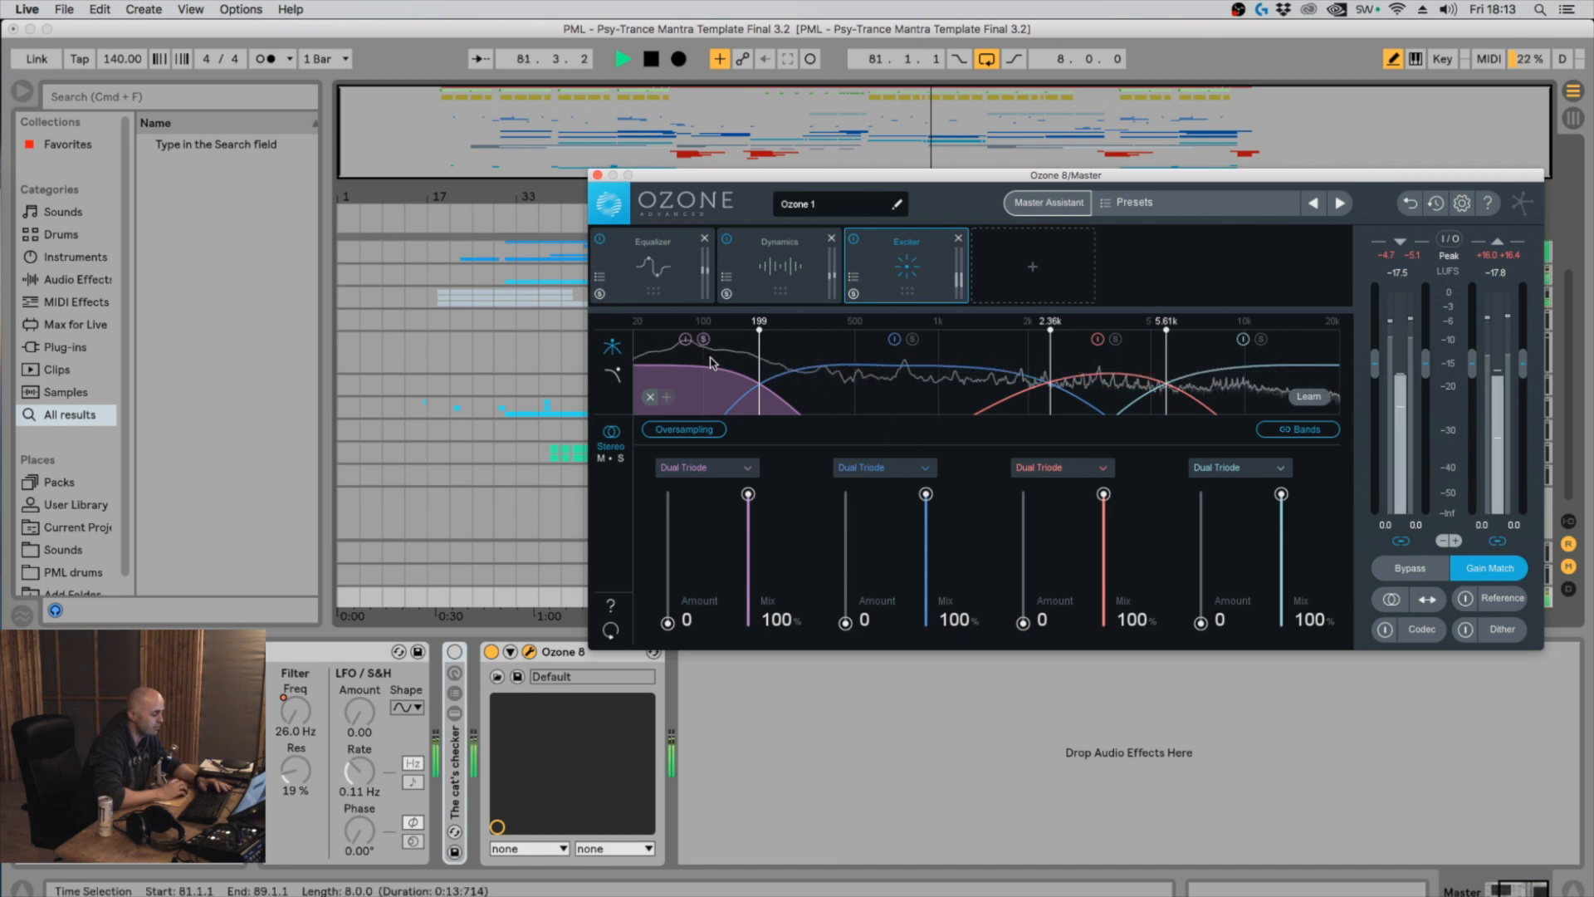
pyautogui.press('space')
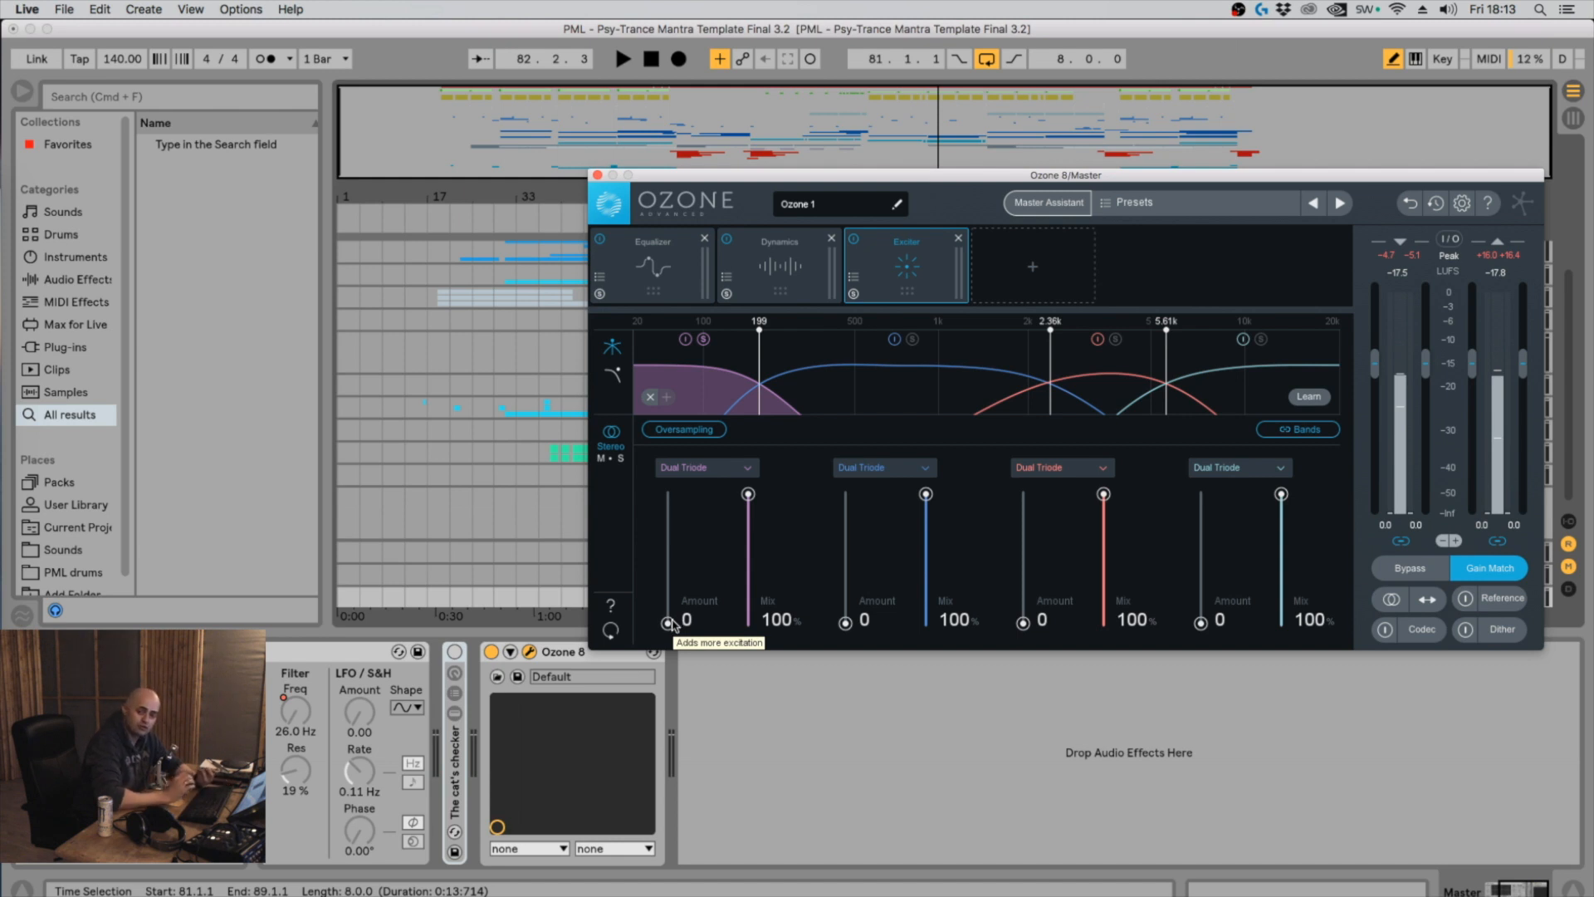
pyautogui.moveTo(668, 623); pyautogui.dragTo(669, 525)
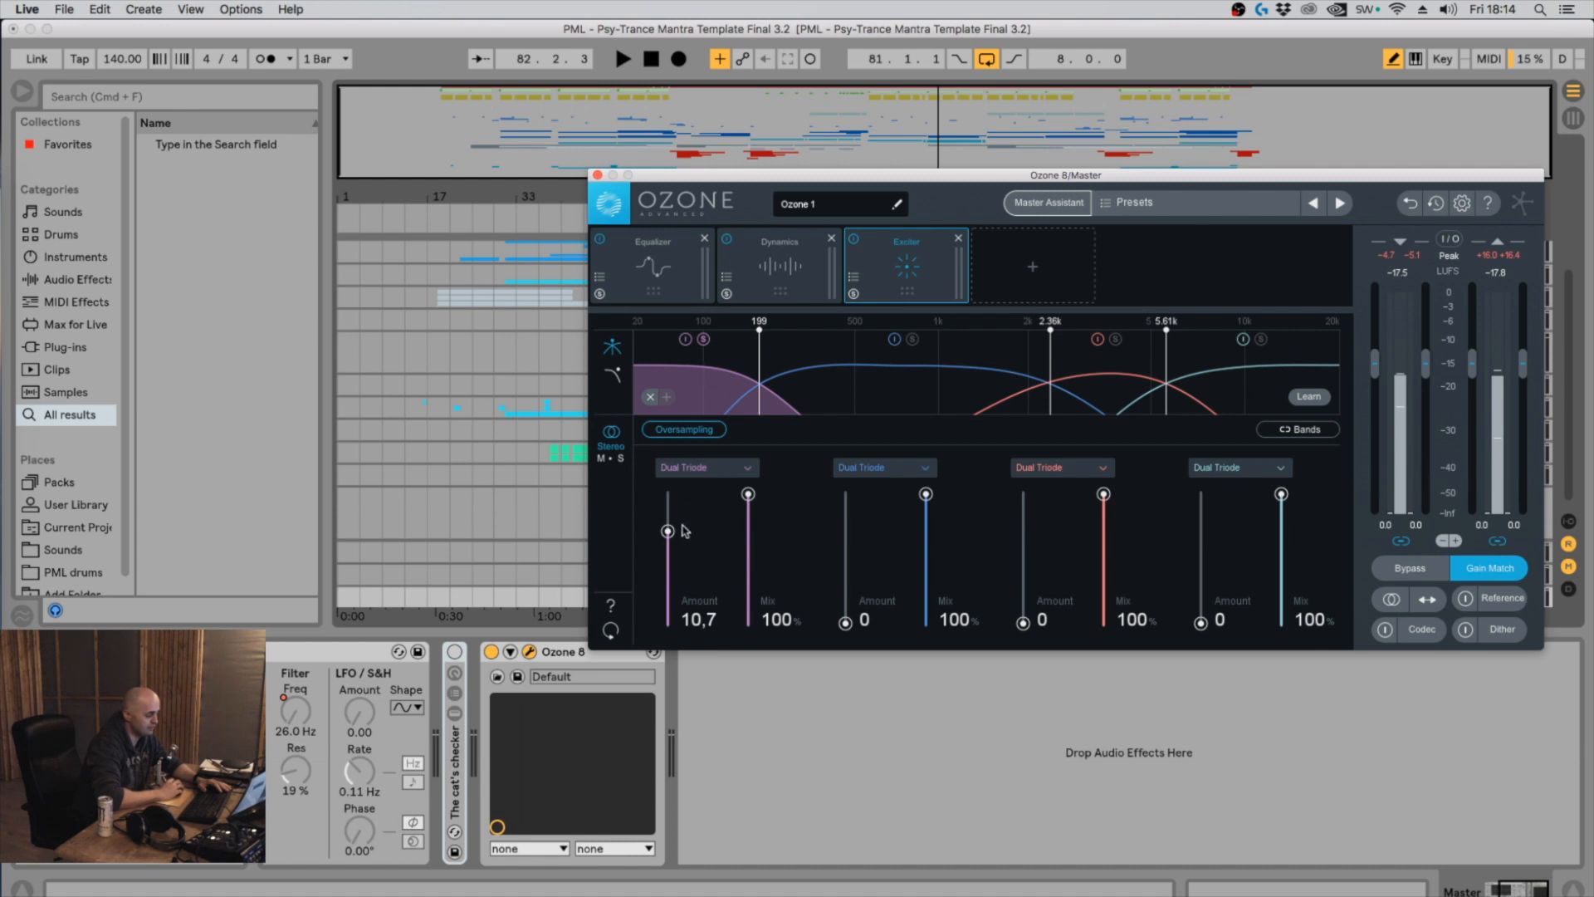
pyautogui.moveTo(668, 532); pyautogui.dragTo(671, 592)
pyautogui.press('space')
pyautogui.press('space')
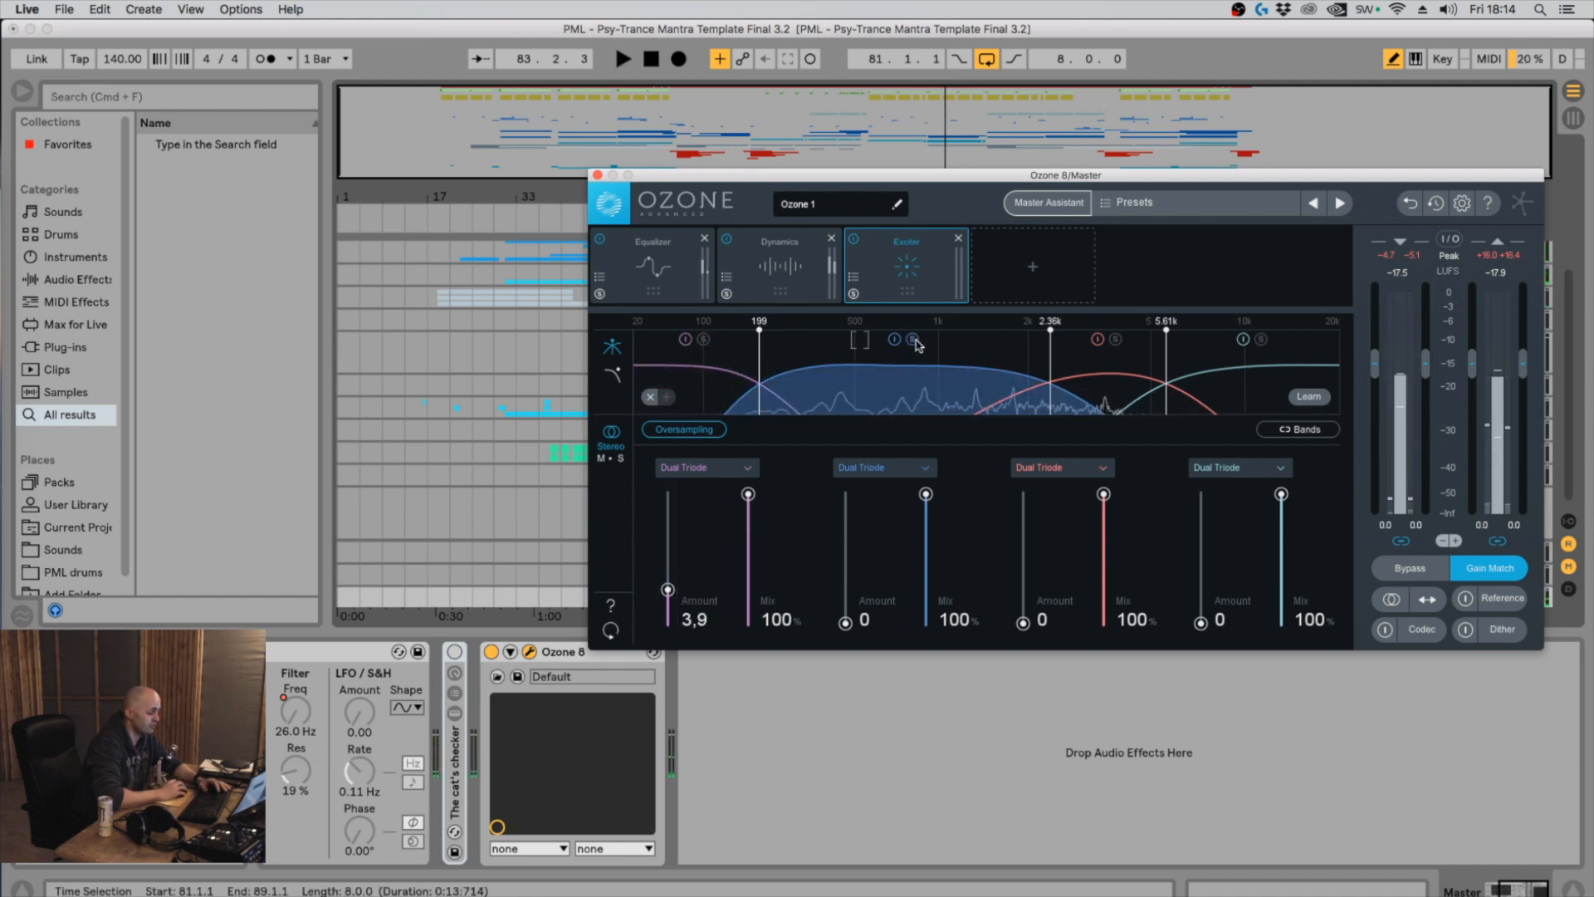
# Set band 2's excitation amount to 4.8 while auditioning the soloed band in the loop
pyautogui.press('space')
pyautogui.moveTo(845, 623); pyautogui.dragTo(845, 583)
pyautogui.press('space')
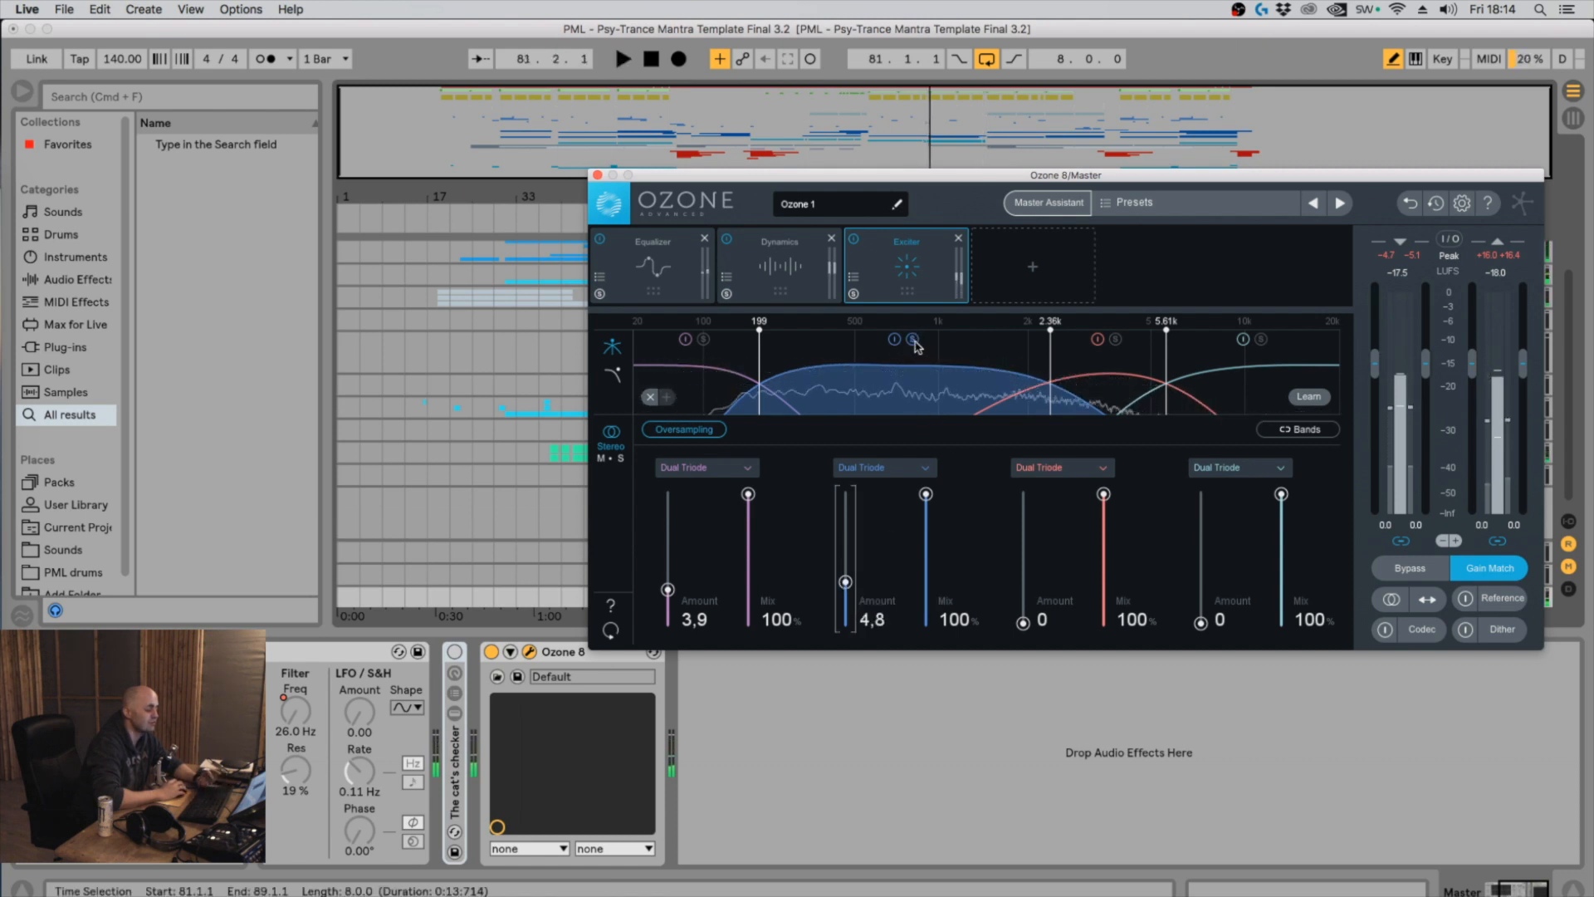
pyautogui.click(913, 339)
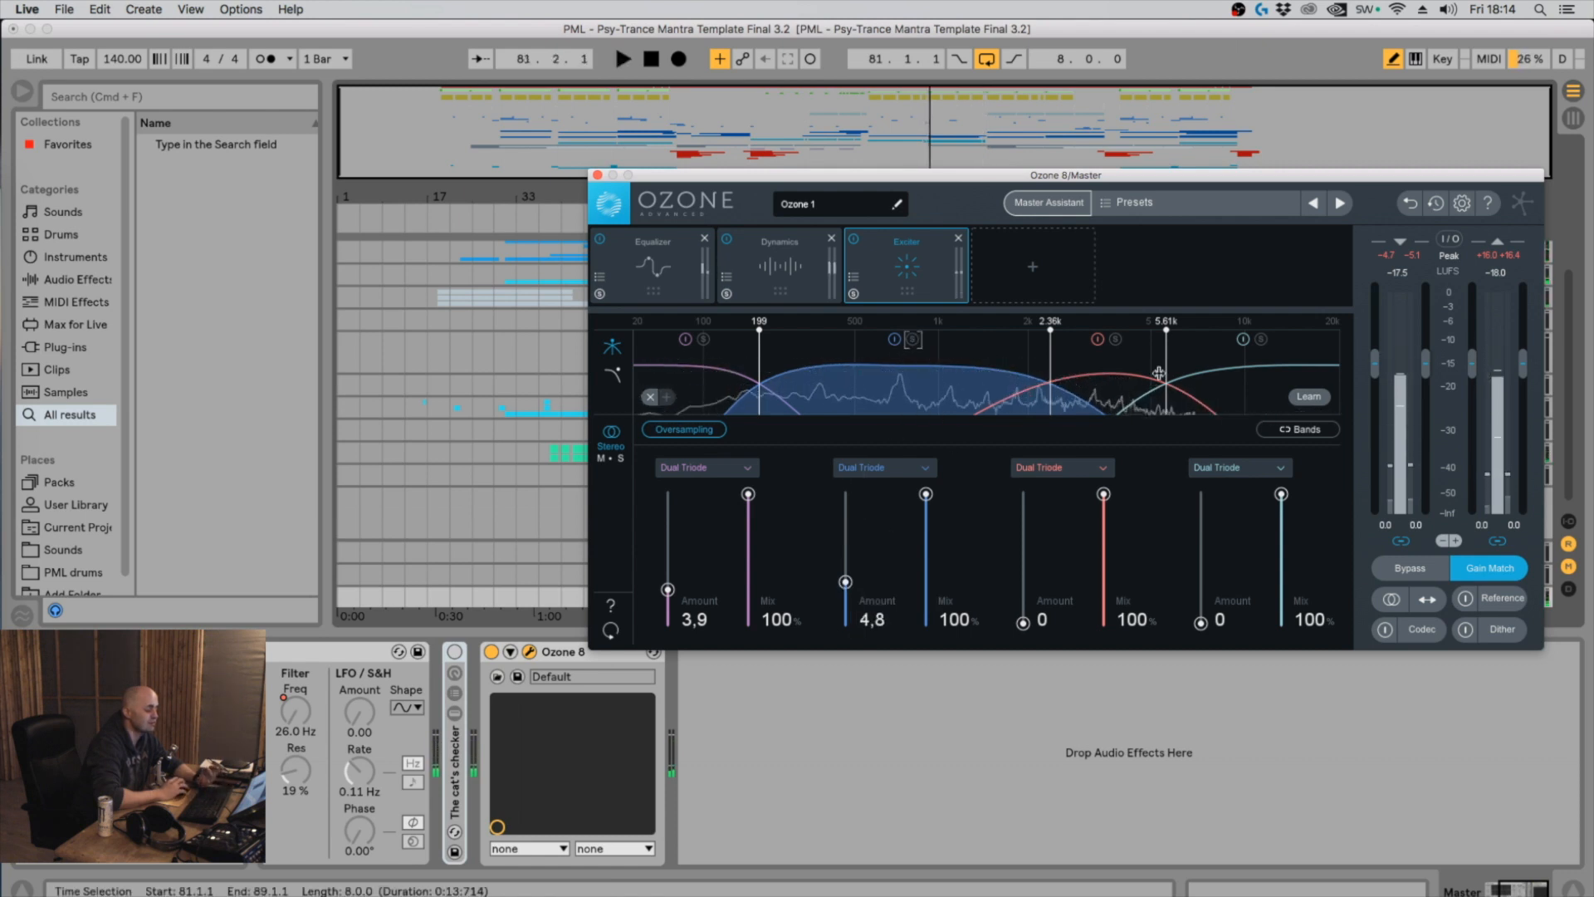
# Solo band 3 and set its excitation amount to 3.8 while the loop plays
pyautogui.click(1114, 342)
pyautogui.press('space')
pyautogui.moveTo(1023, 621)
pyautogui.mouseDown()
pyautogui.moveTo(1023, 601)
pyautogui.moveTo(1025, 633)
pyautogui.mouseUp()
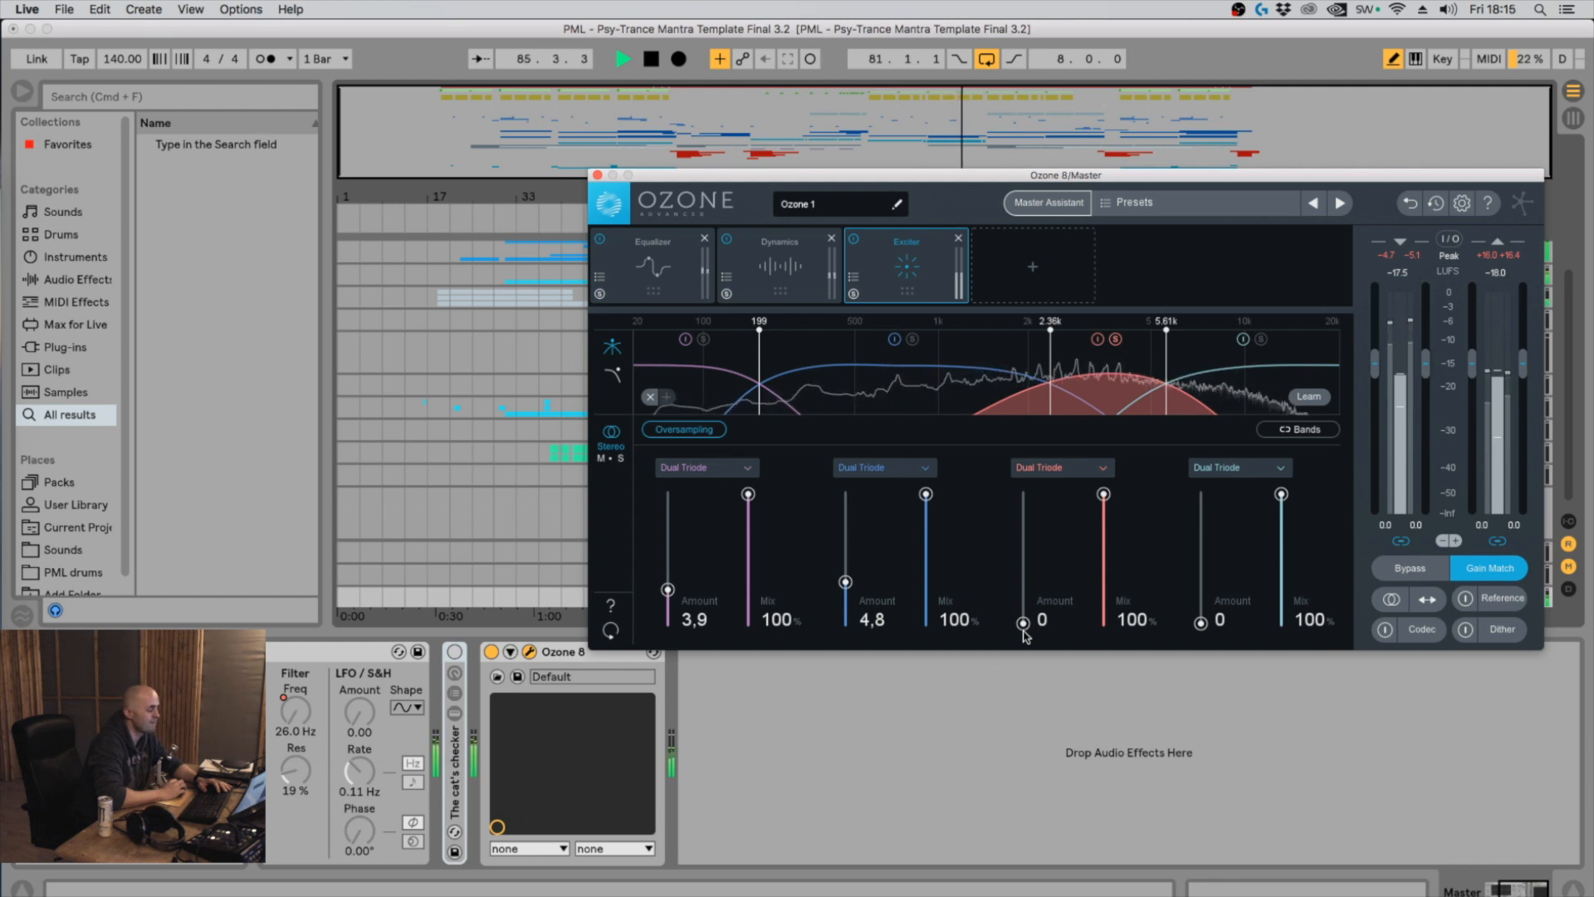
pyautogui.moveTo(1024, 624); pyautogui.dragTo(1023, 571)
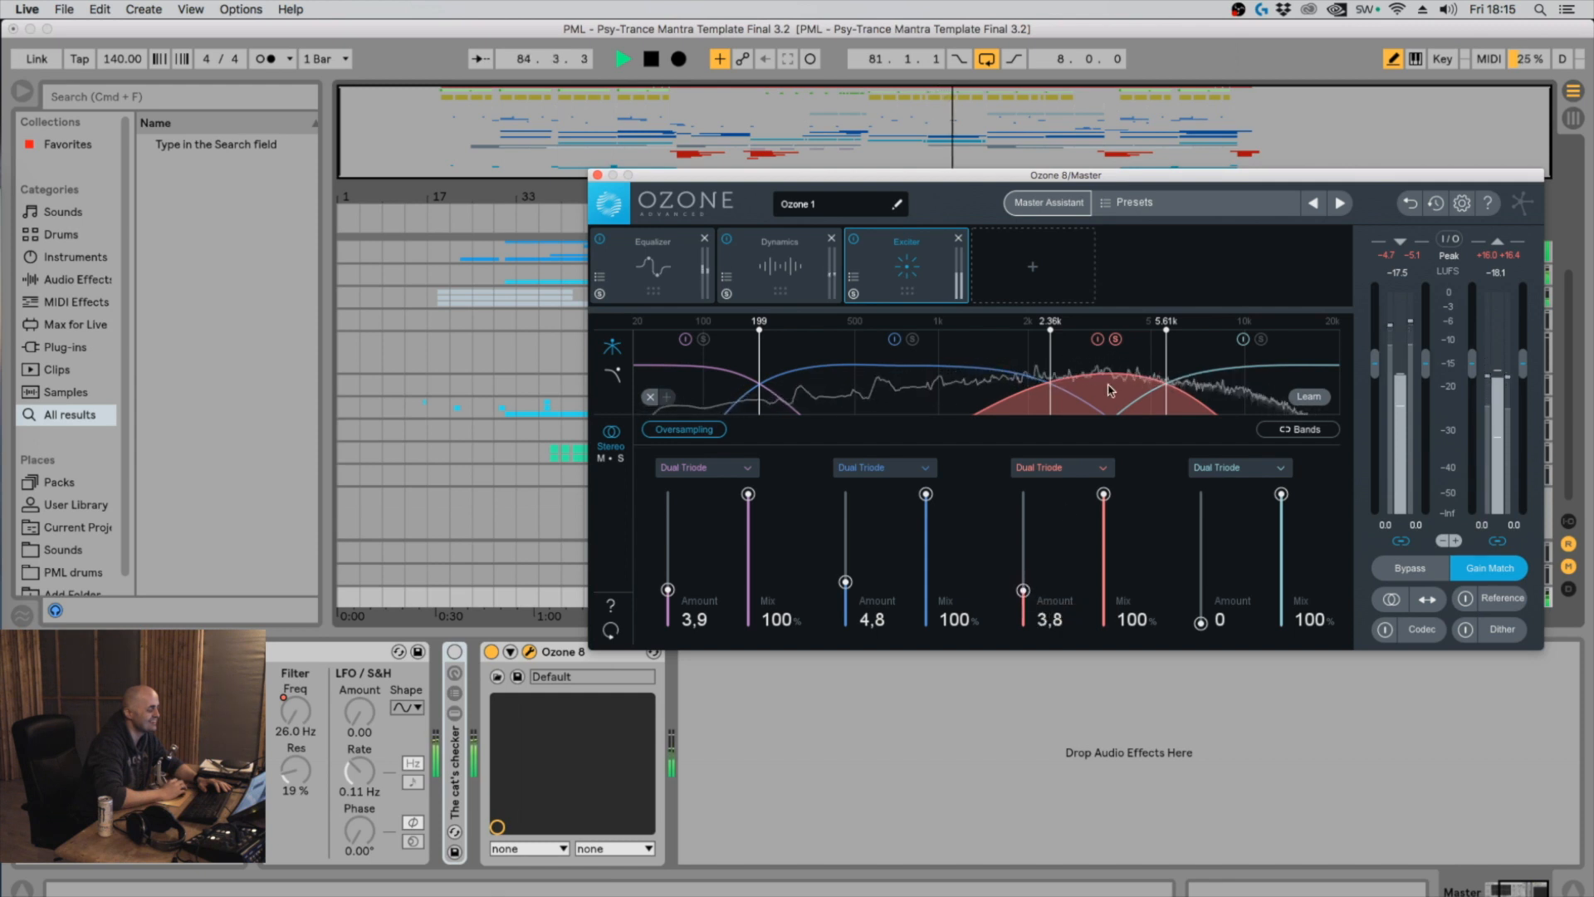
pyautogui.press('space')
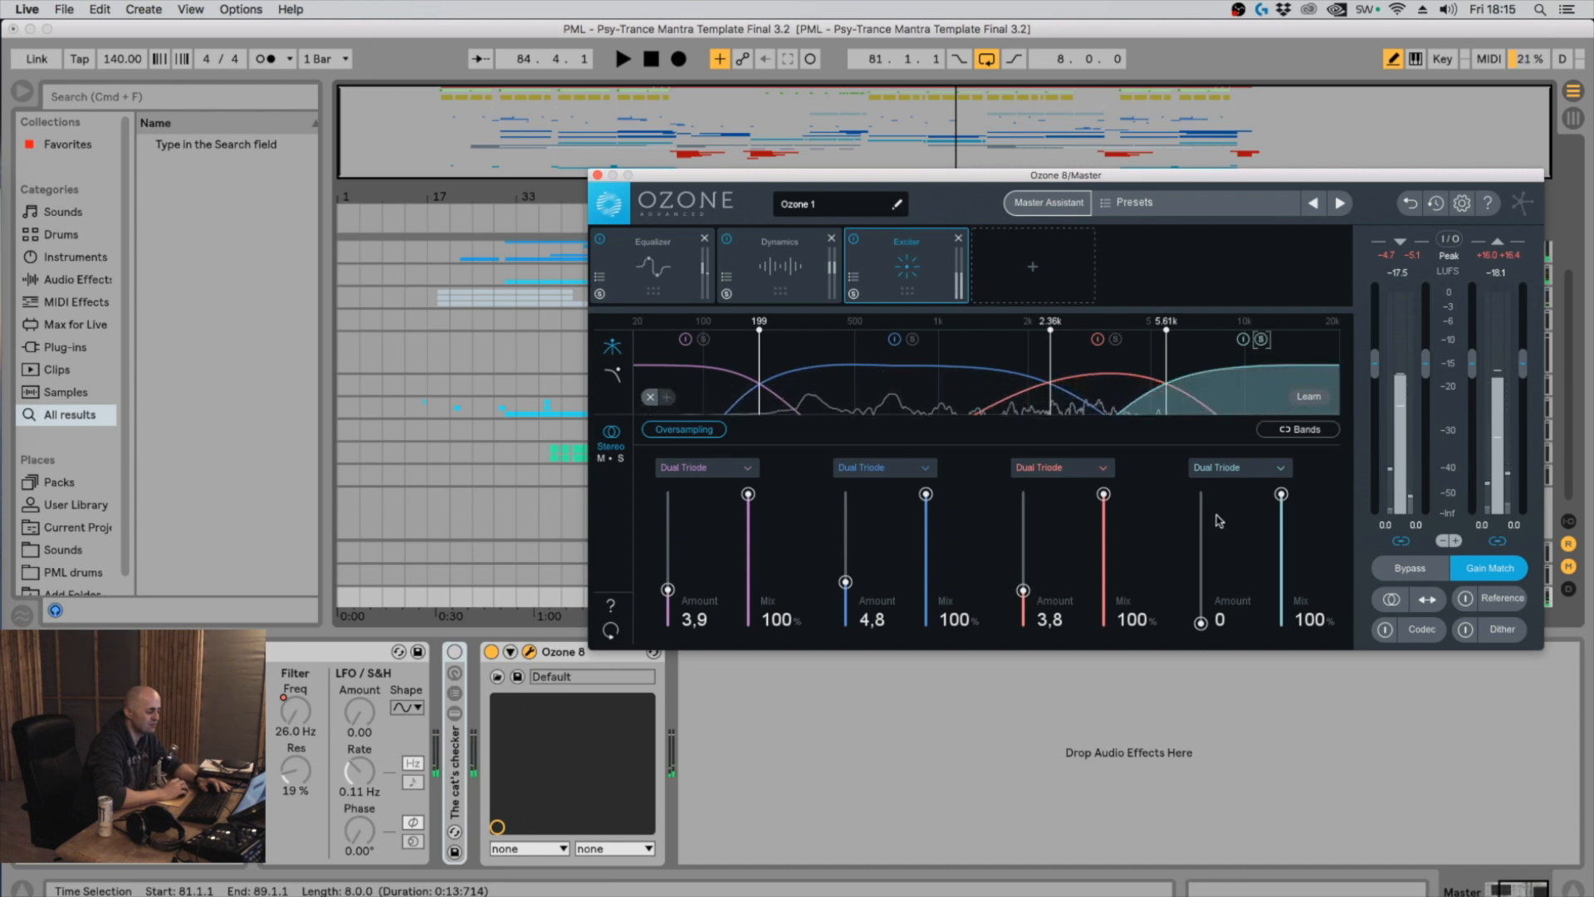
# Set band 4's excitation amount to 6.8 while auditioning the soloed band in the loop
pyautogui.press('space')
pyautogui.moveTo(1200, 622); pyautogui.dragTo(1201, 579)
pyautogui.press('space')
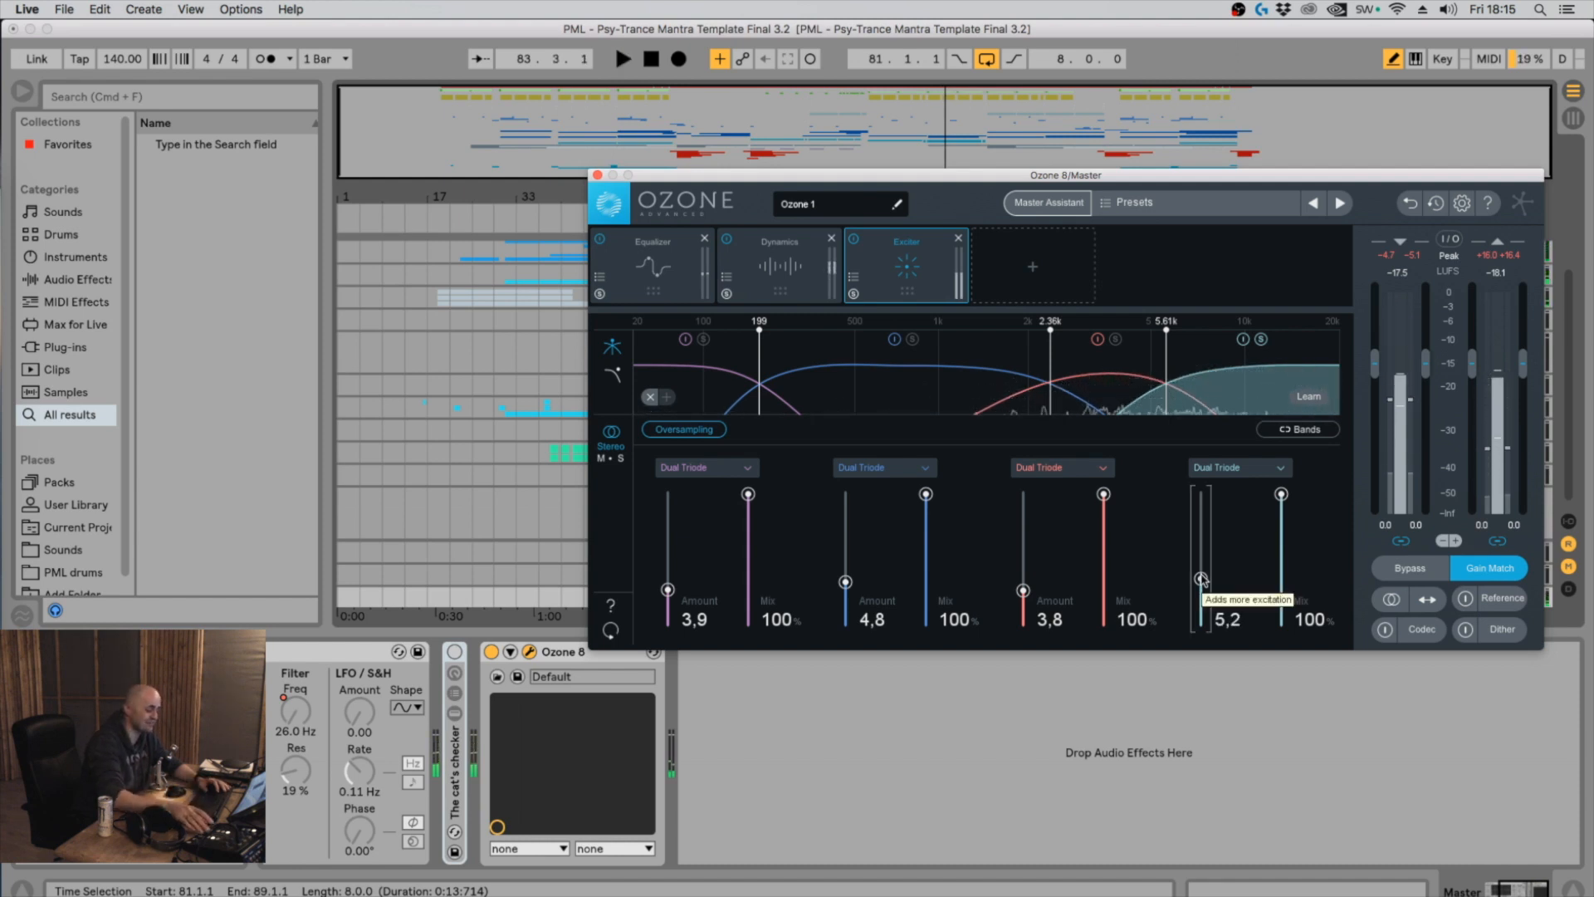
pyautogui.press('space')
pyautogui.moveTo(1201, 579)
pyautogui.mouseDown()
pyautogui.moveTo(1201, 510)
pyautogui.moveTo(1200, 565)
pyautogui.mouseUp()
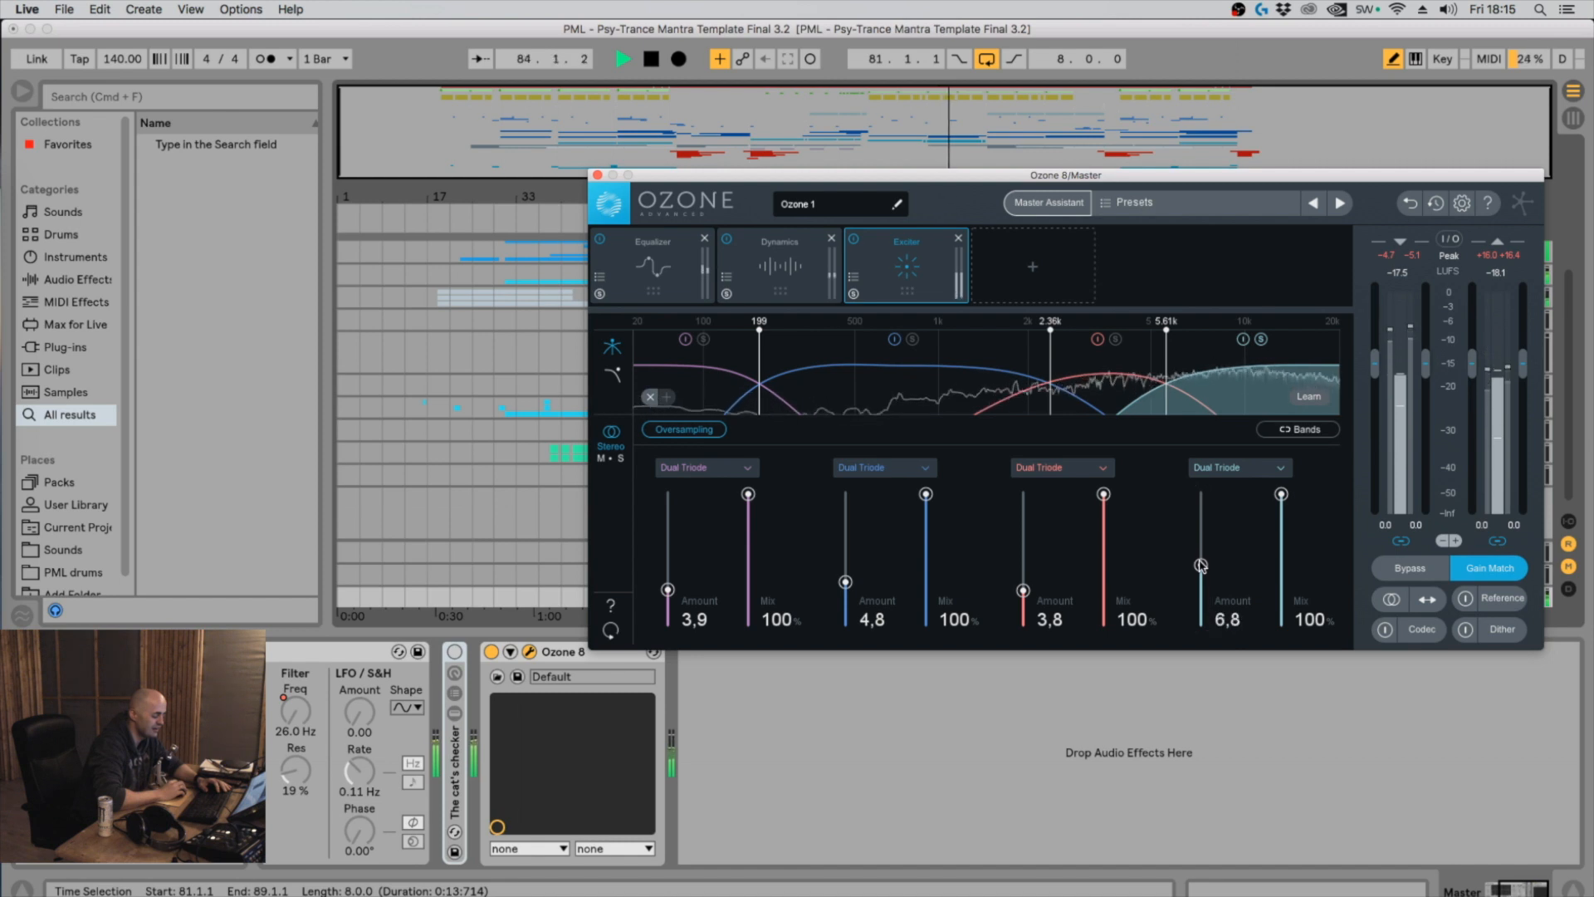
pyautogui.press('space')
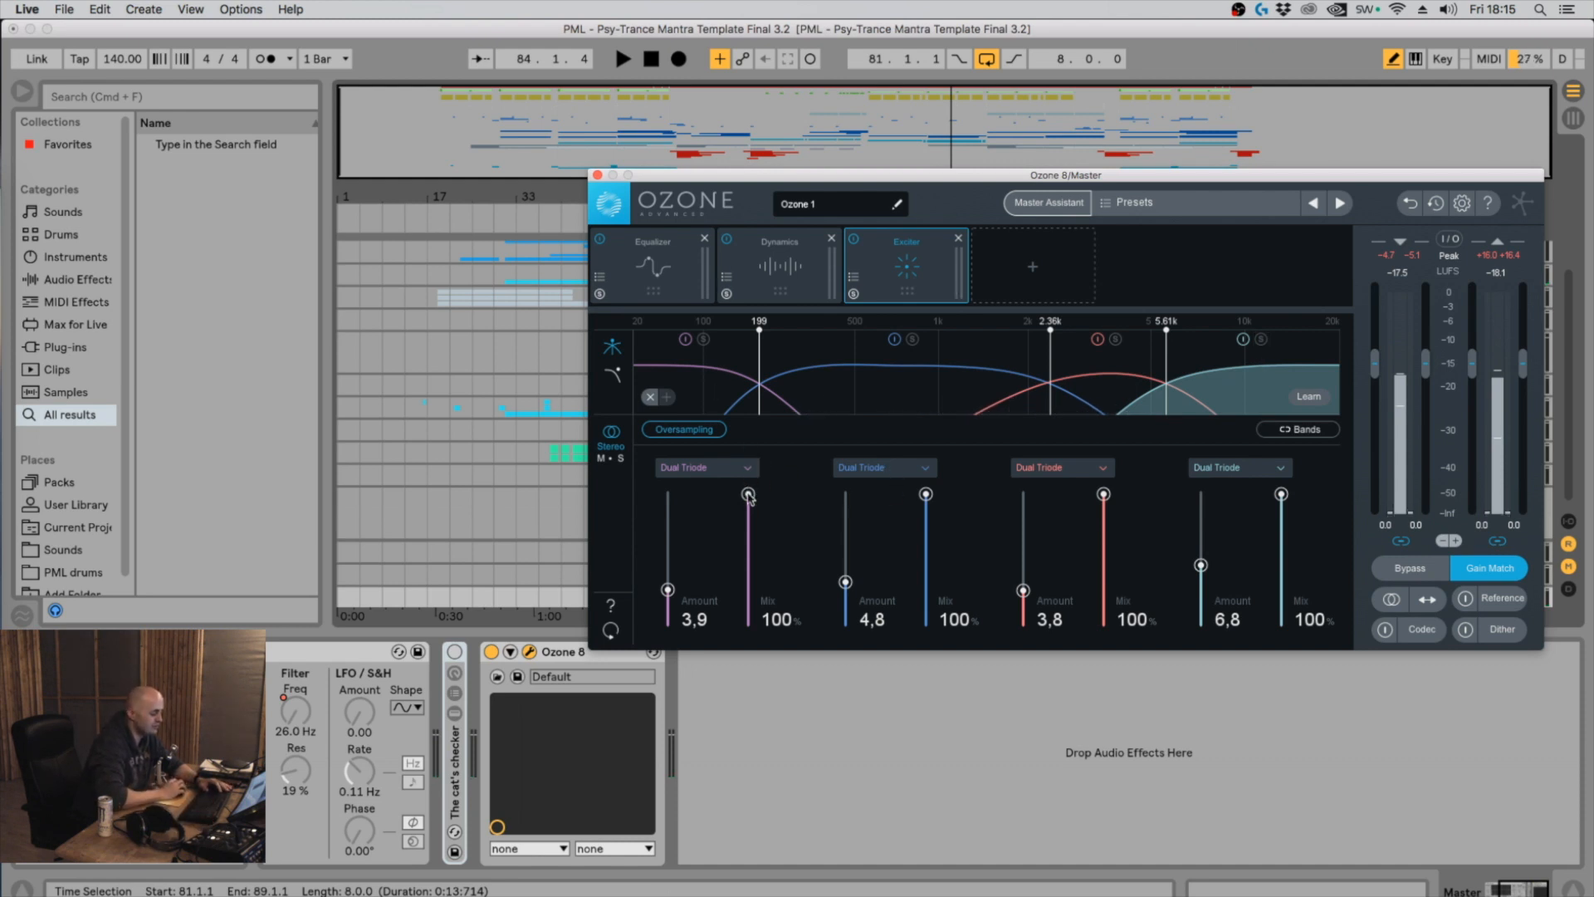
# Lower the mix of all four Exciter bands to 0% and start loop playback to hear the dry signal
pyautogui.moveTo(749, 497); pyautogui.dragTo(748, 622)
pyautogui.moveTo(926, 494); pyautogui.dragTo(925, 623)
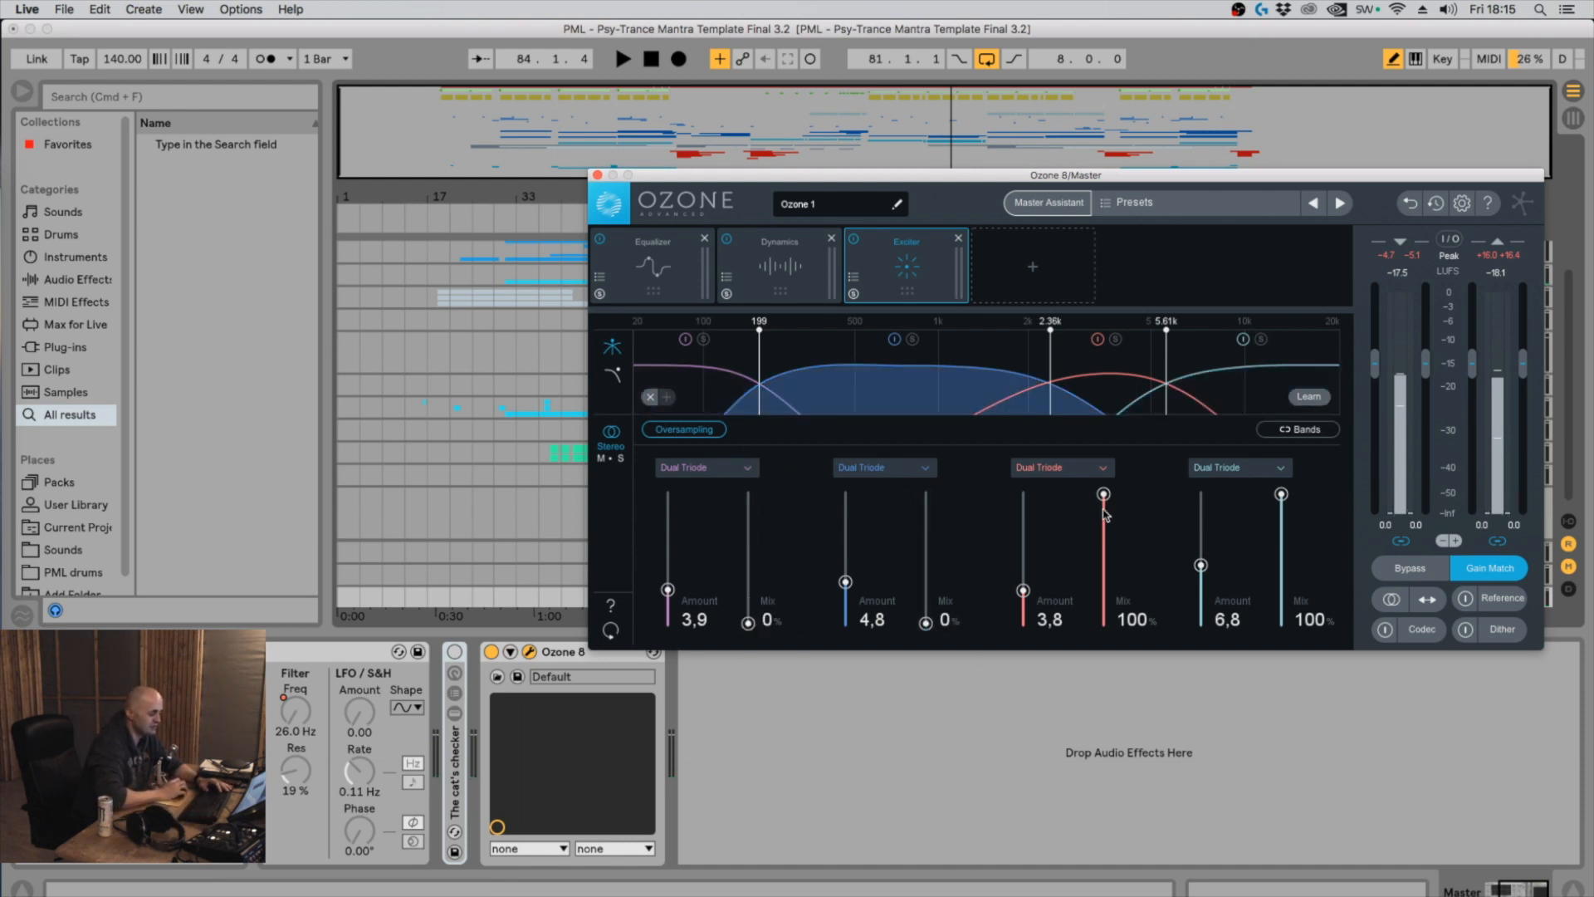
pyautogui.moveTo(1104, 495); pyautogui.dragTo(1103, 623)
pyautogui.moveTo(1280, 494); pyautogui.dragTo(1281, 622)
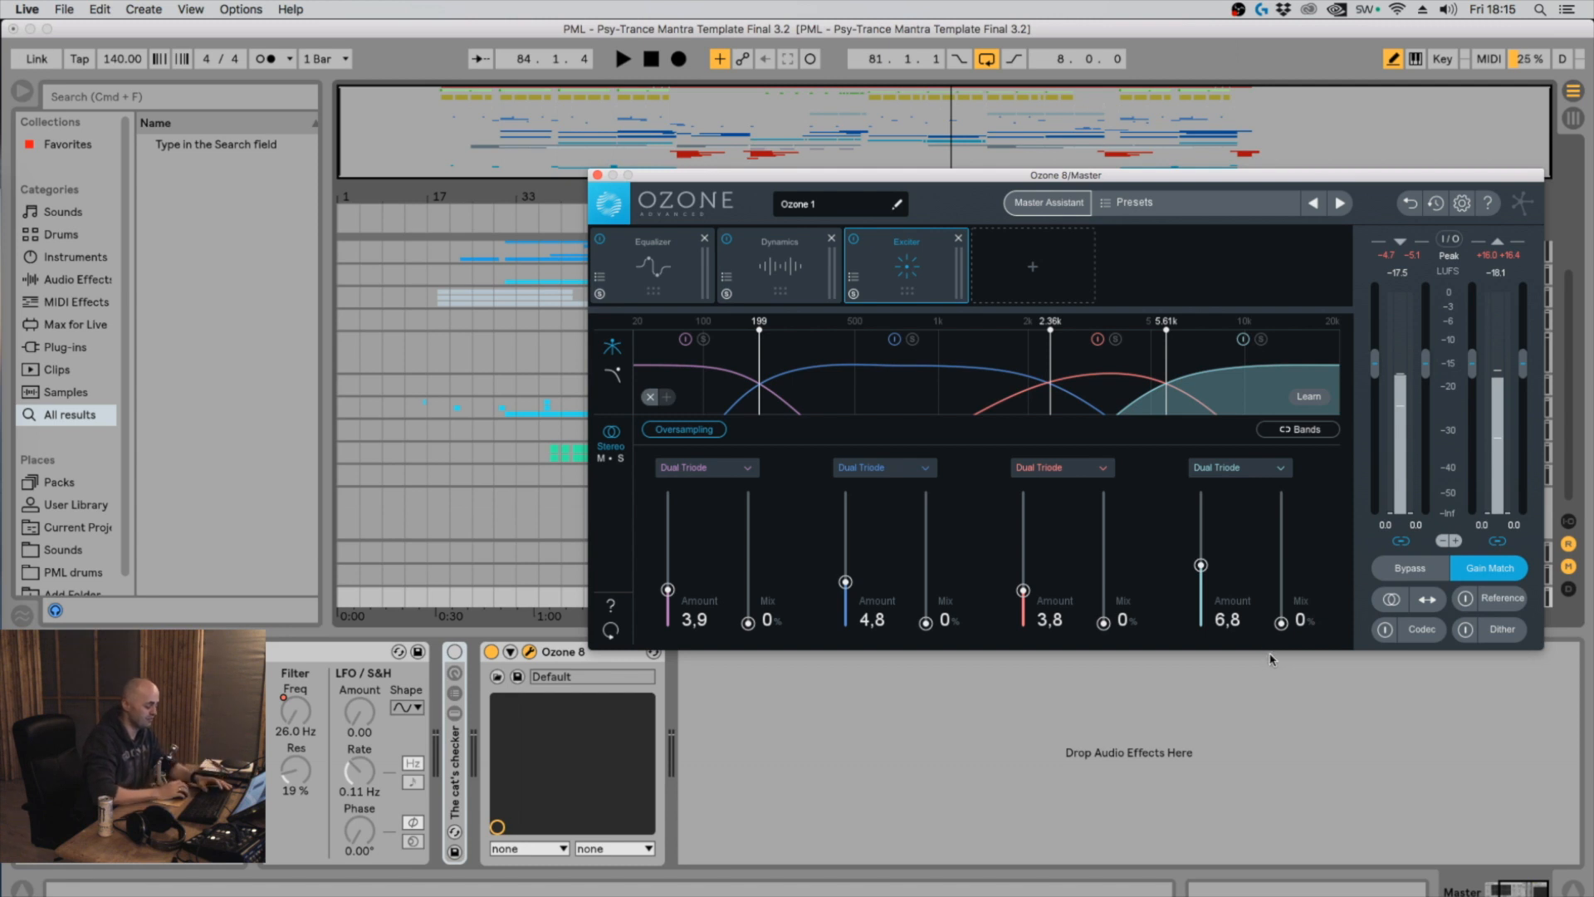
pyautogui.press('space')
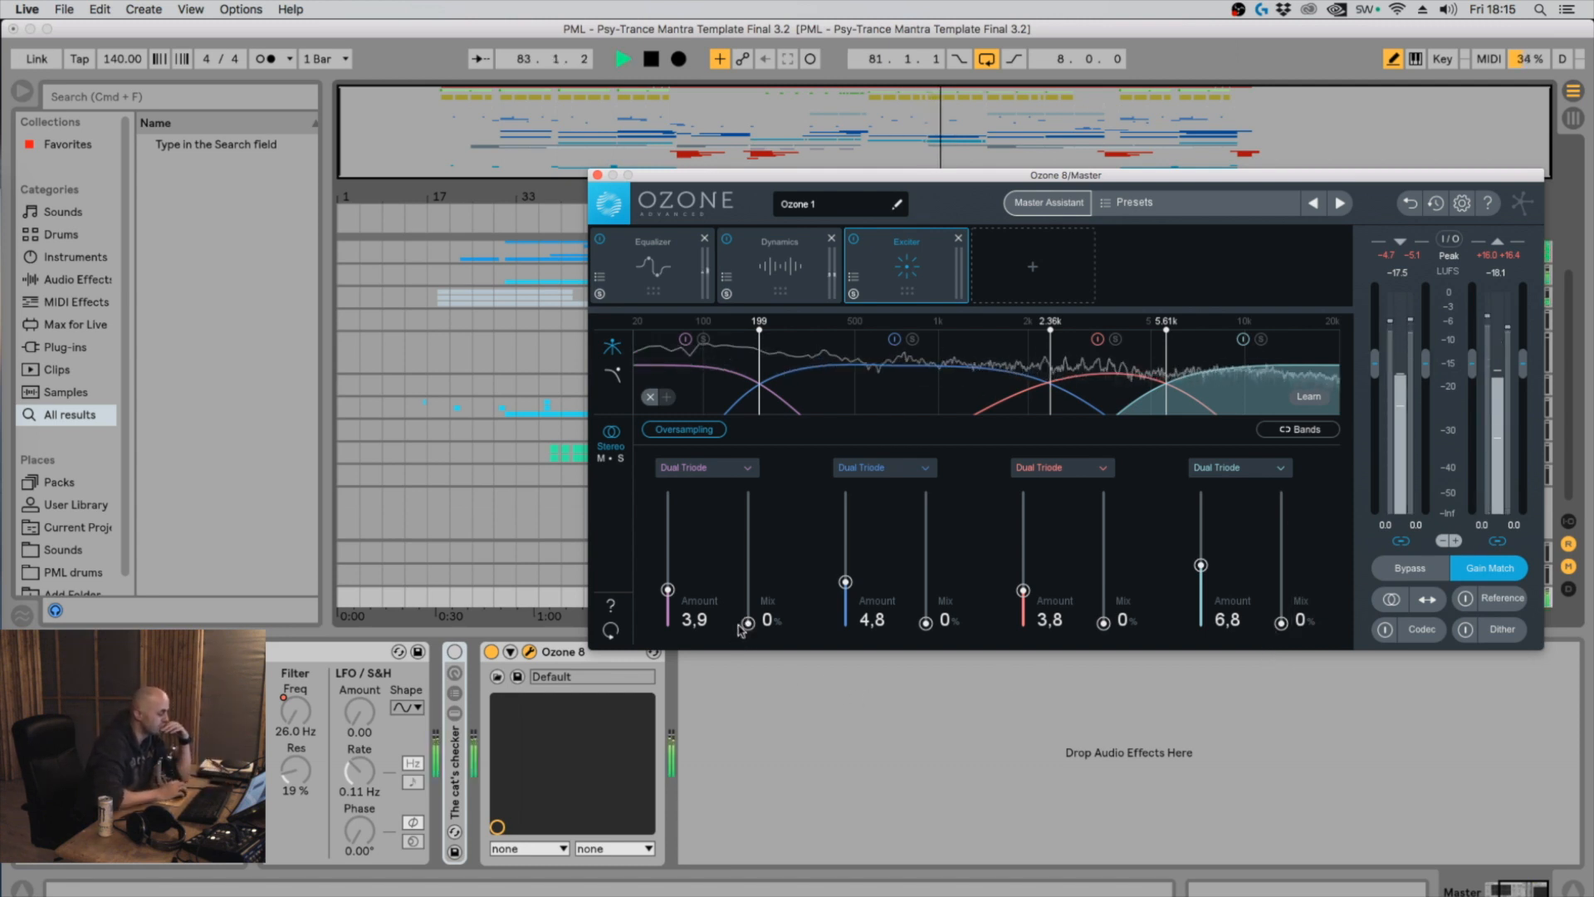
# Audition the Dual Triode excitation by raising each Exciter band's mix separately until all four are at 100%
pyautogui.moveTo(748, 623); pyautogui.dragTo(766, 448)
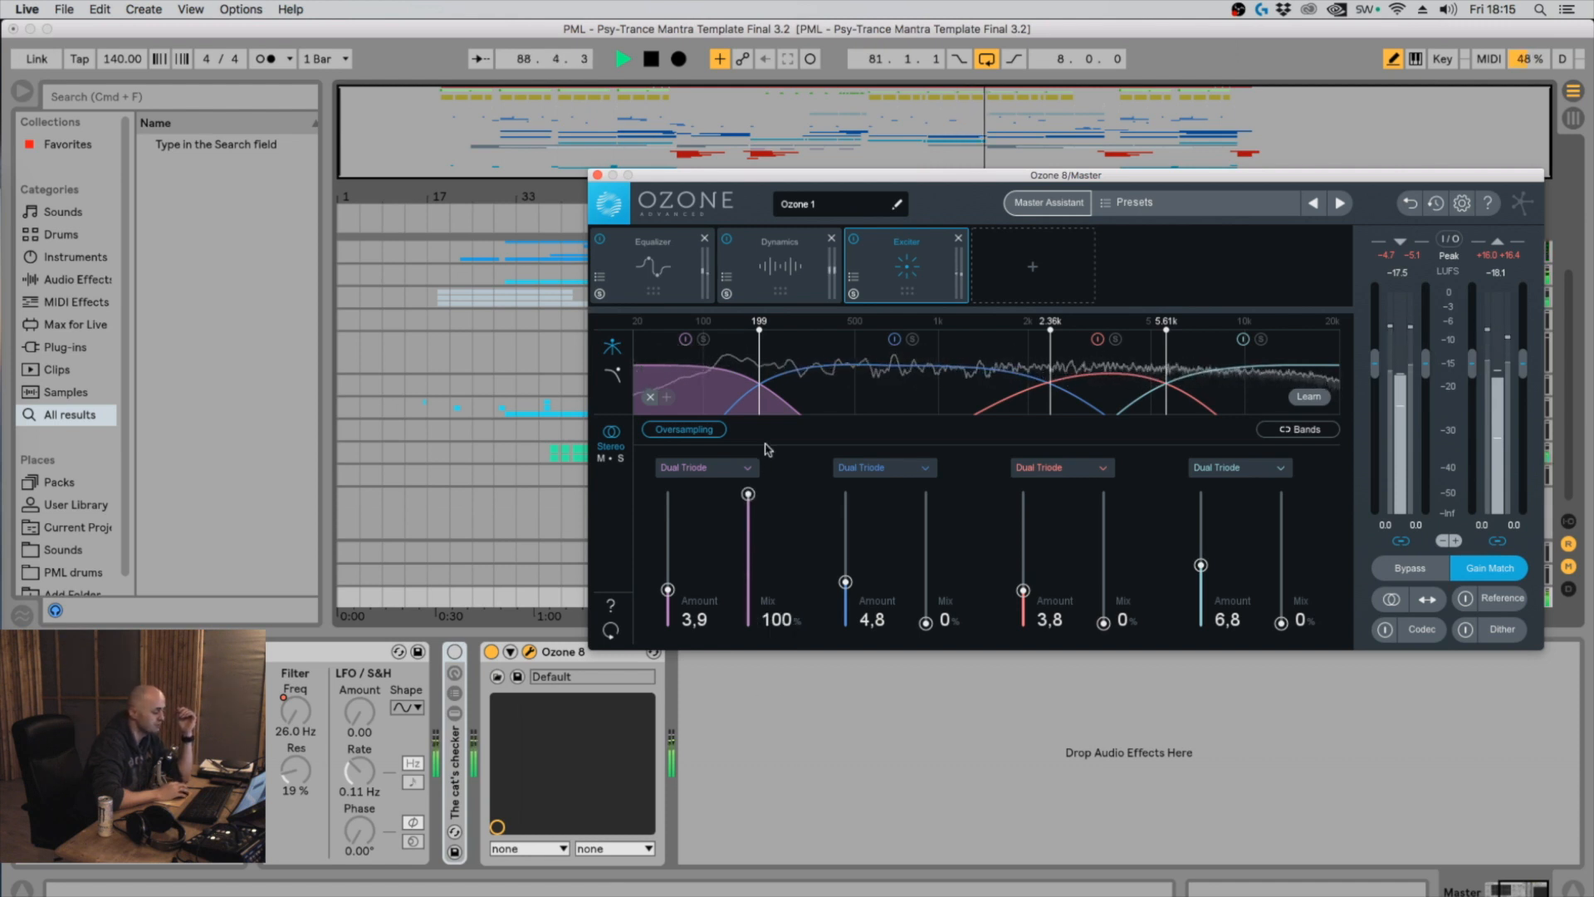
pyautogui.moveTo(765, 447); pyautogui.dragTo(751, 850)
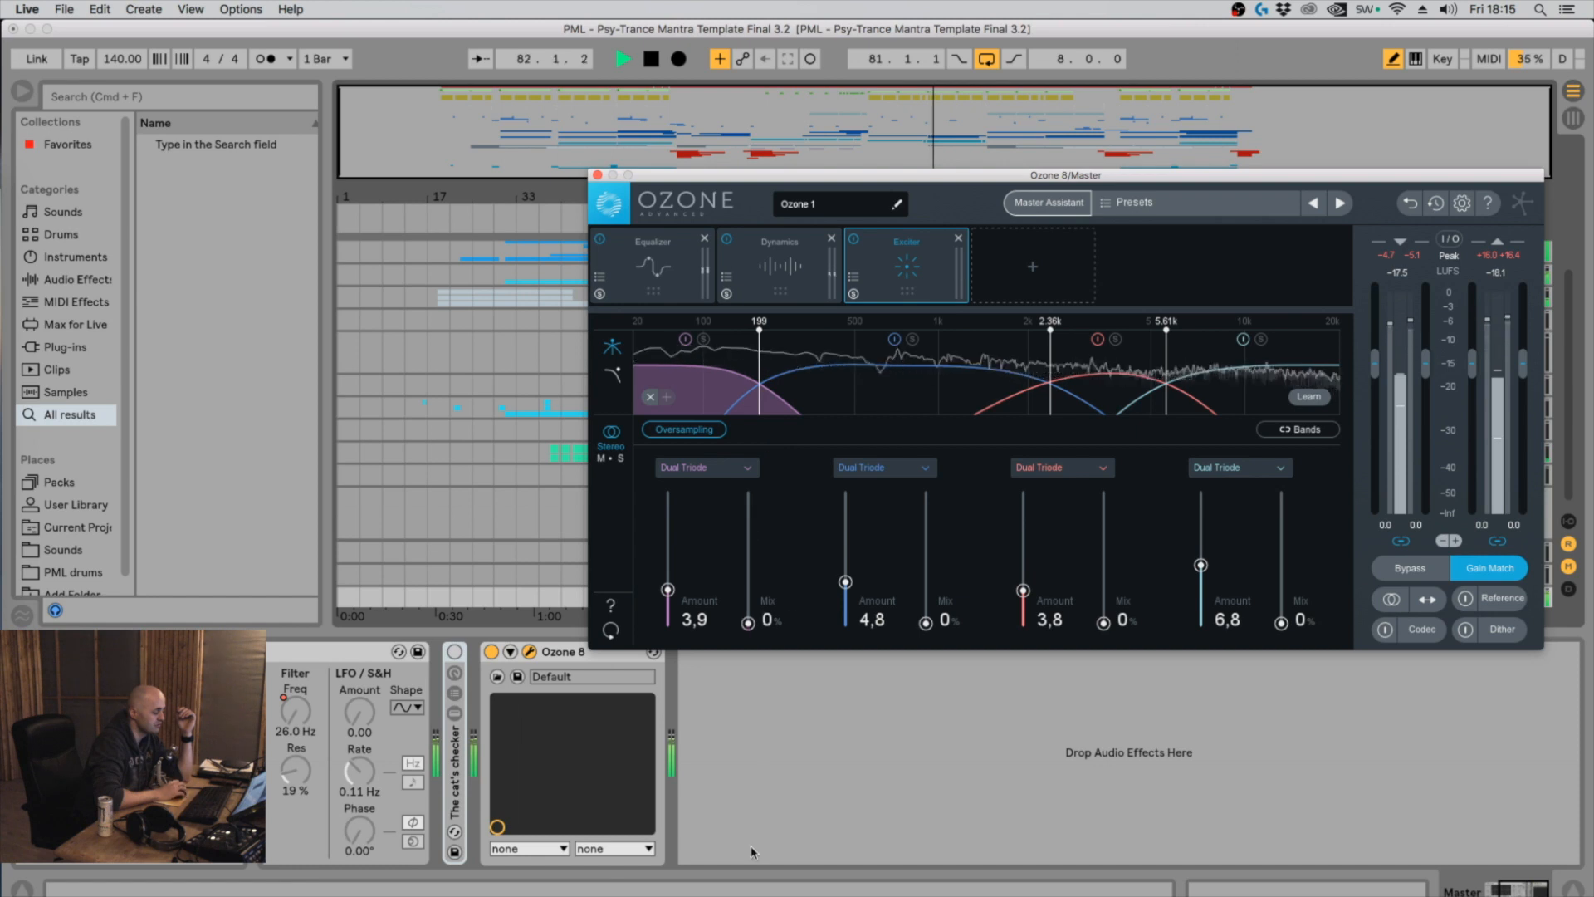
pyautogui.moveTo(927, 624); pyautogui.dragTo(917, 431)
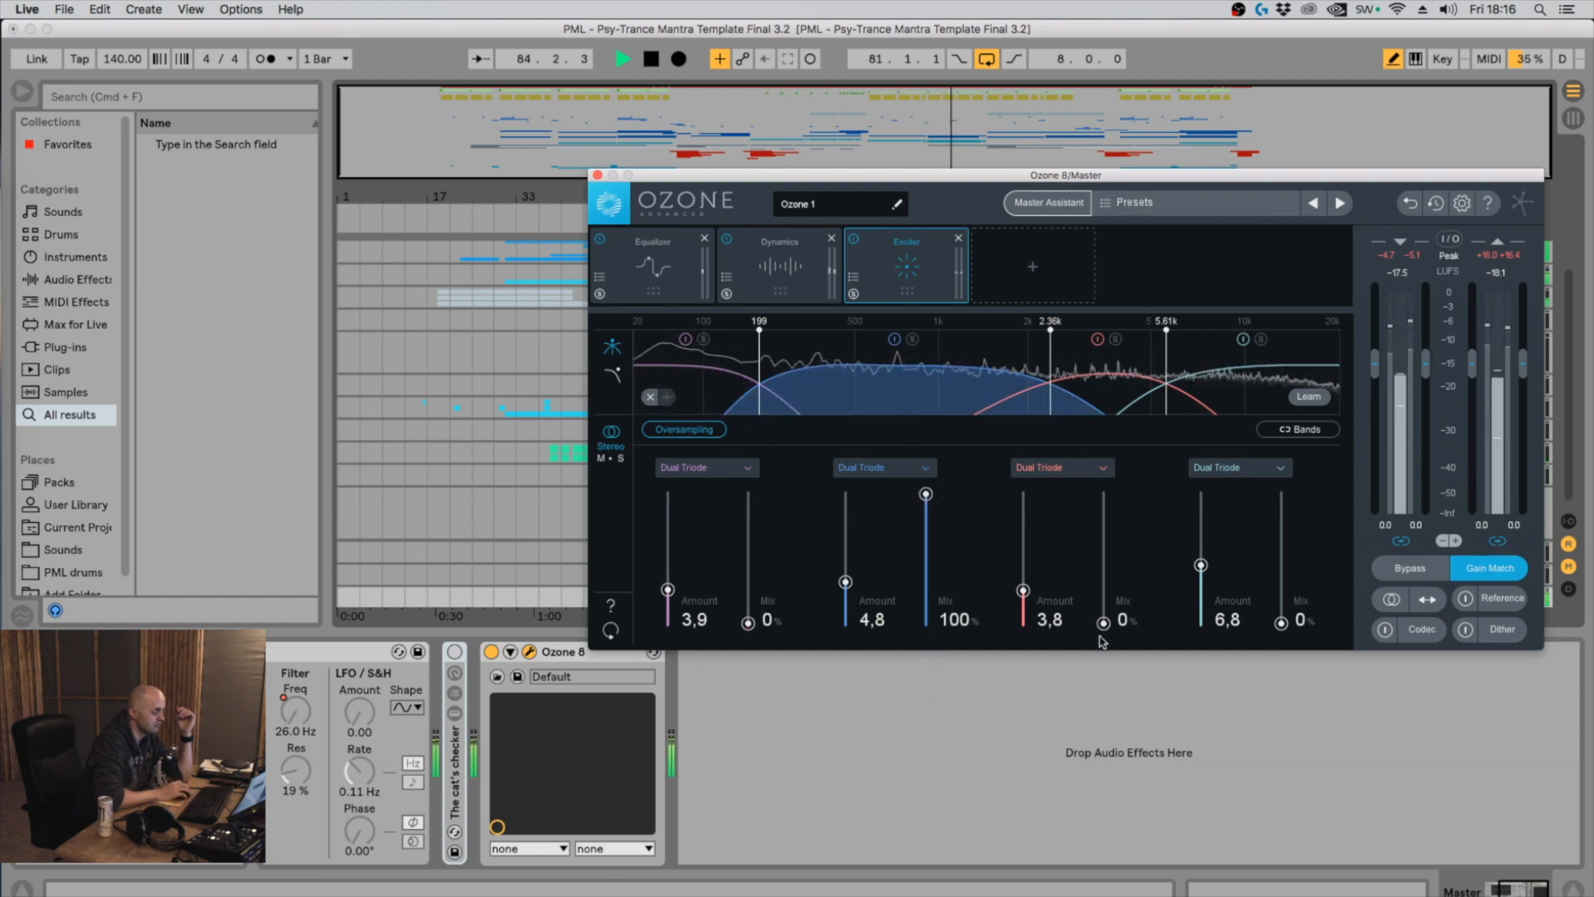
pyautogui.moveTo(1103, 622); pyautogui.dragTo(1101, 488)
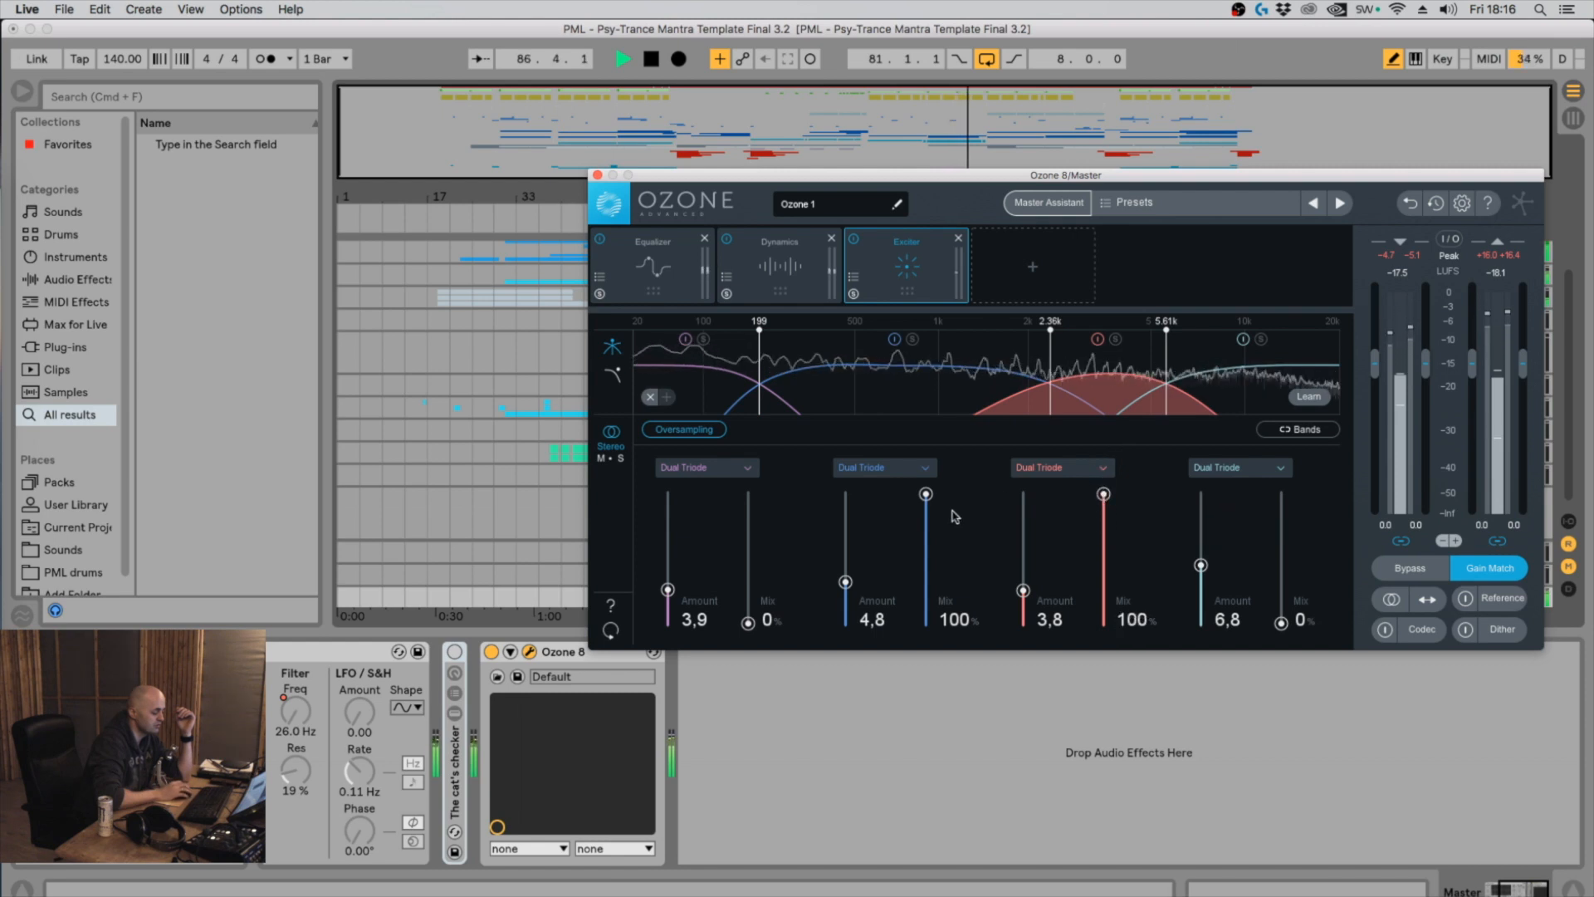
pyautogui.moveTo(1281, 622); pyautogui.dragTo(1291, 395)
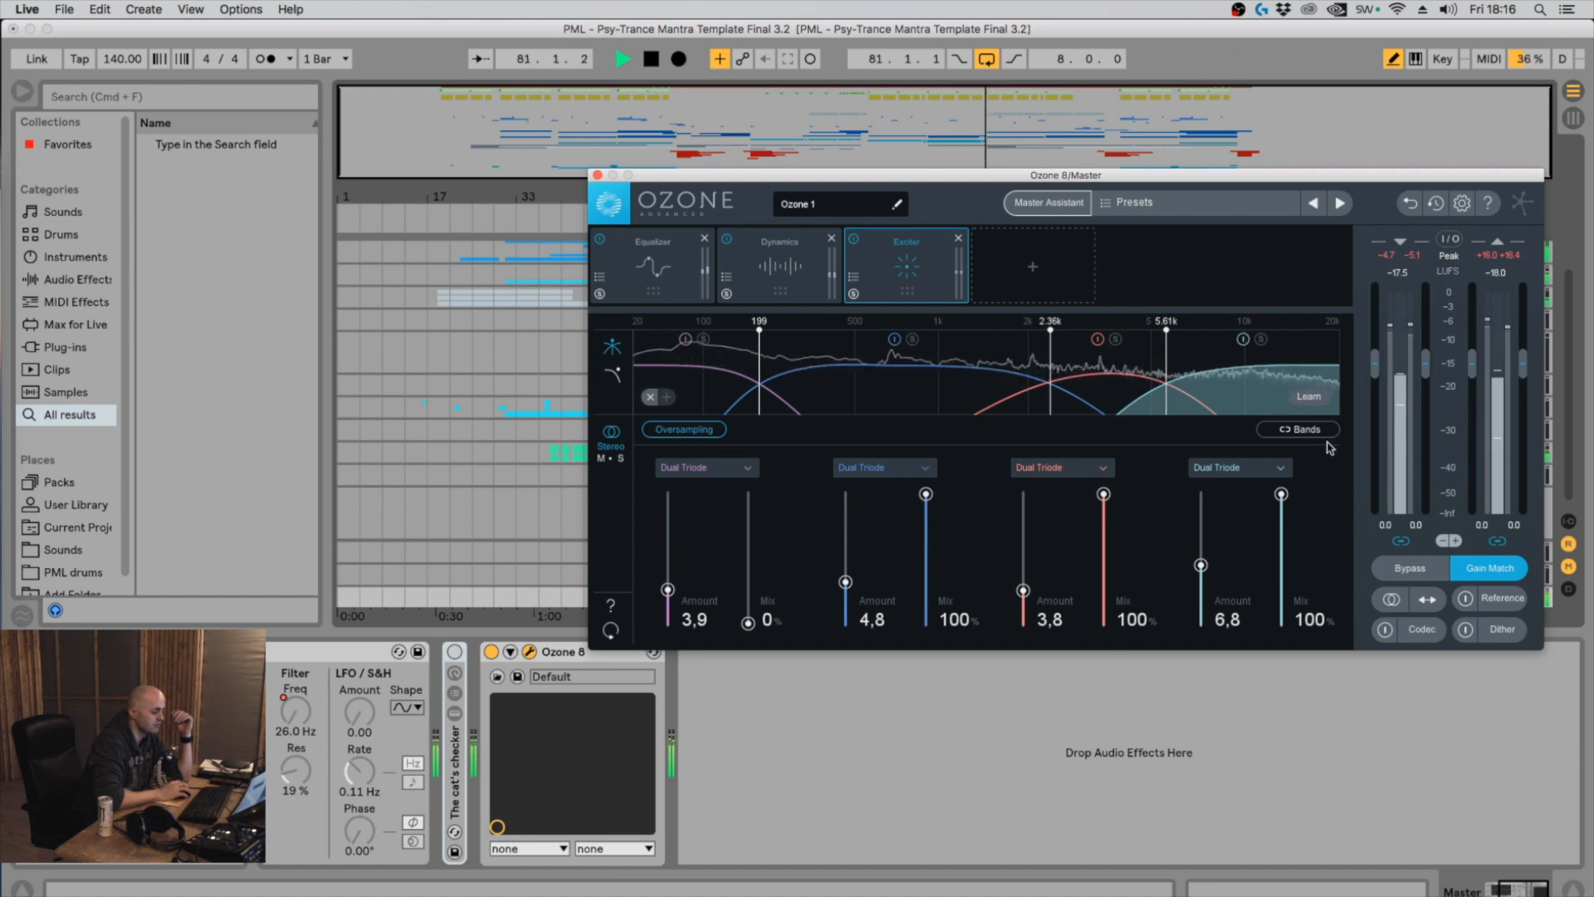
pyautogui.moveTo(748, 623); pyautogui.dragTo(752, 411)
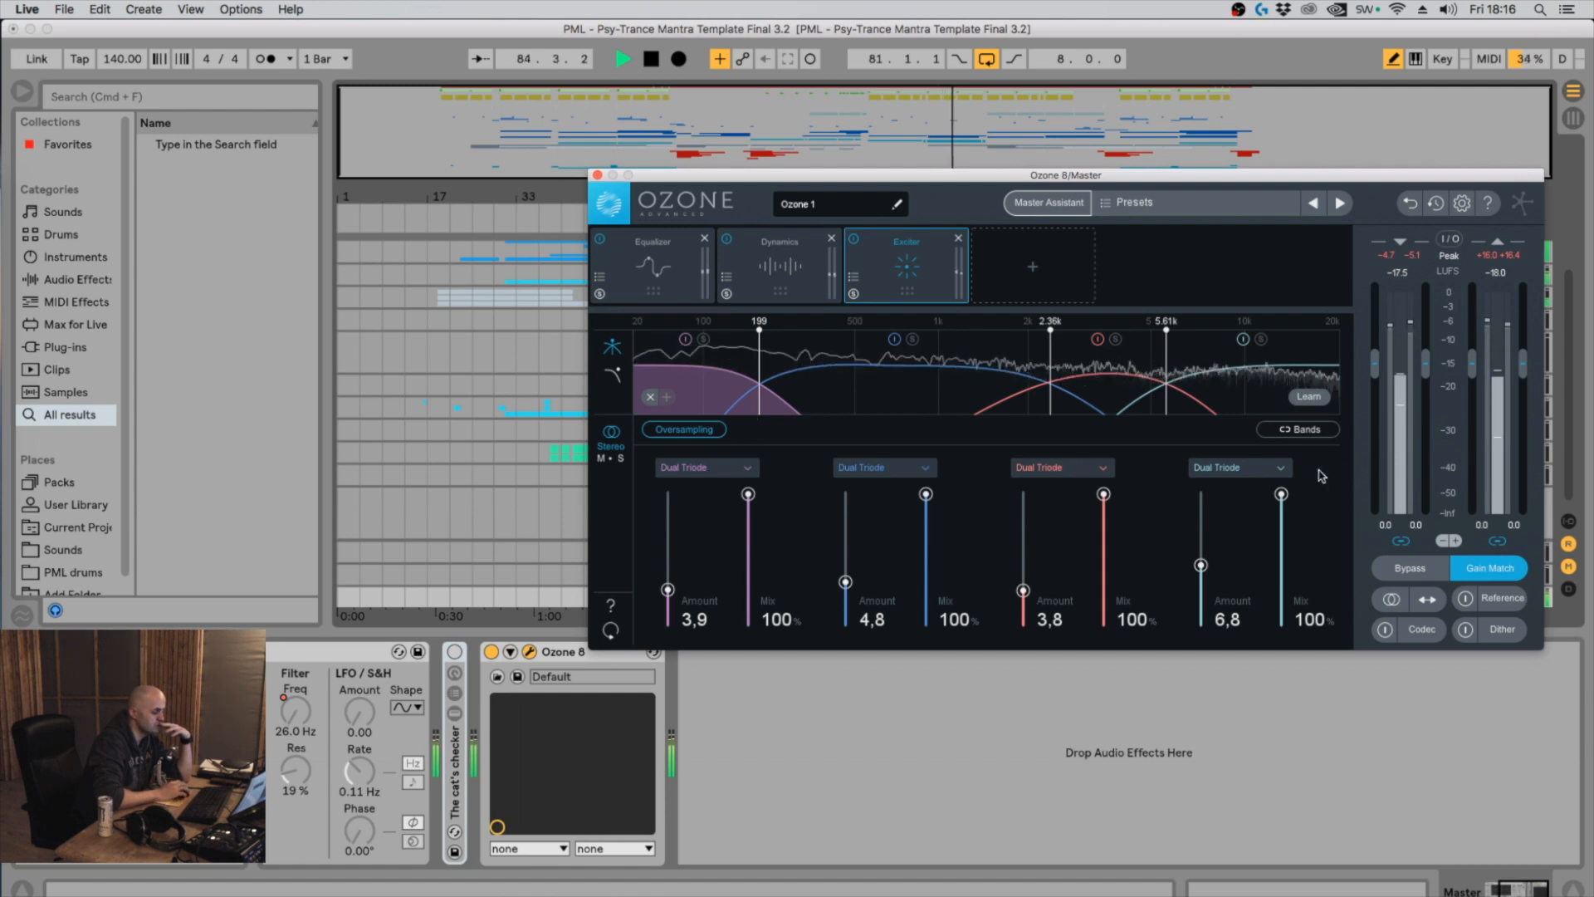
# Switch all four Exciter bands to Triode using band linking, and reset each band's mix to 0% with the bands unlinked
pyautogui.click(1280, 467)
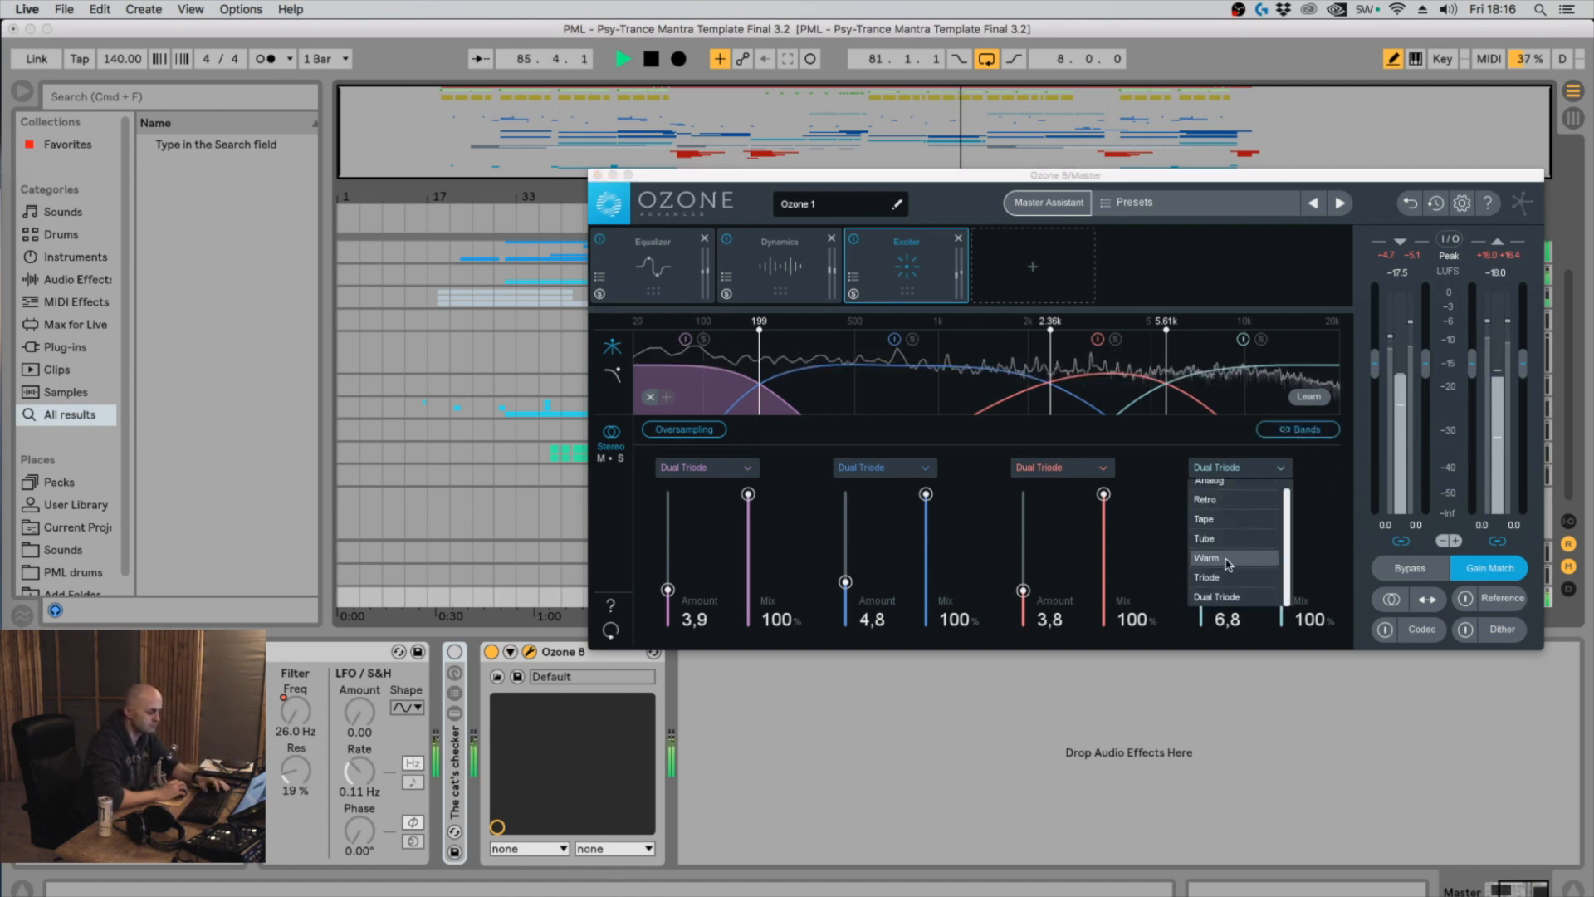
pyautogui.click(1226, 578)
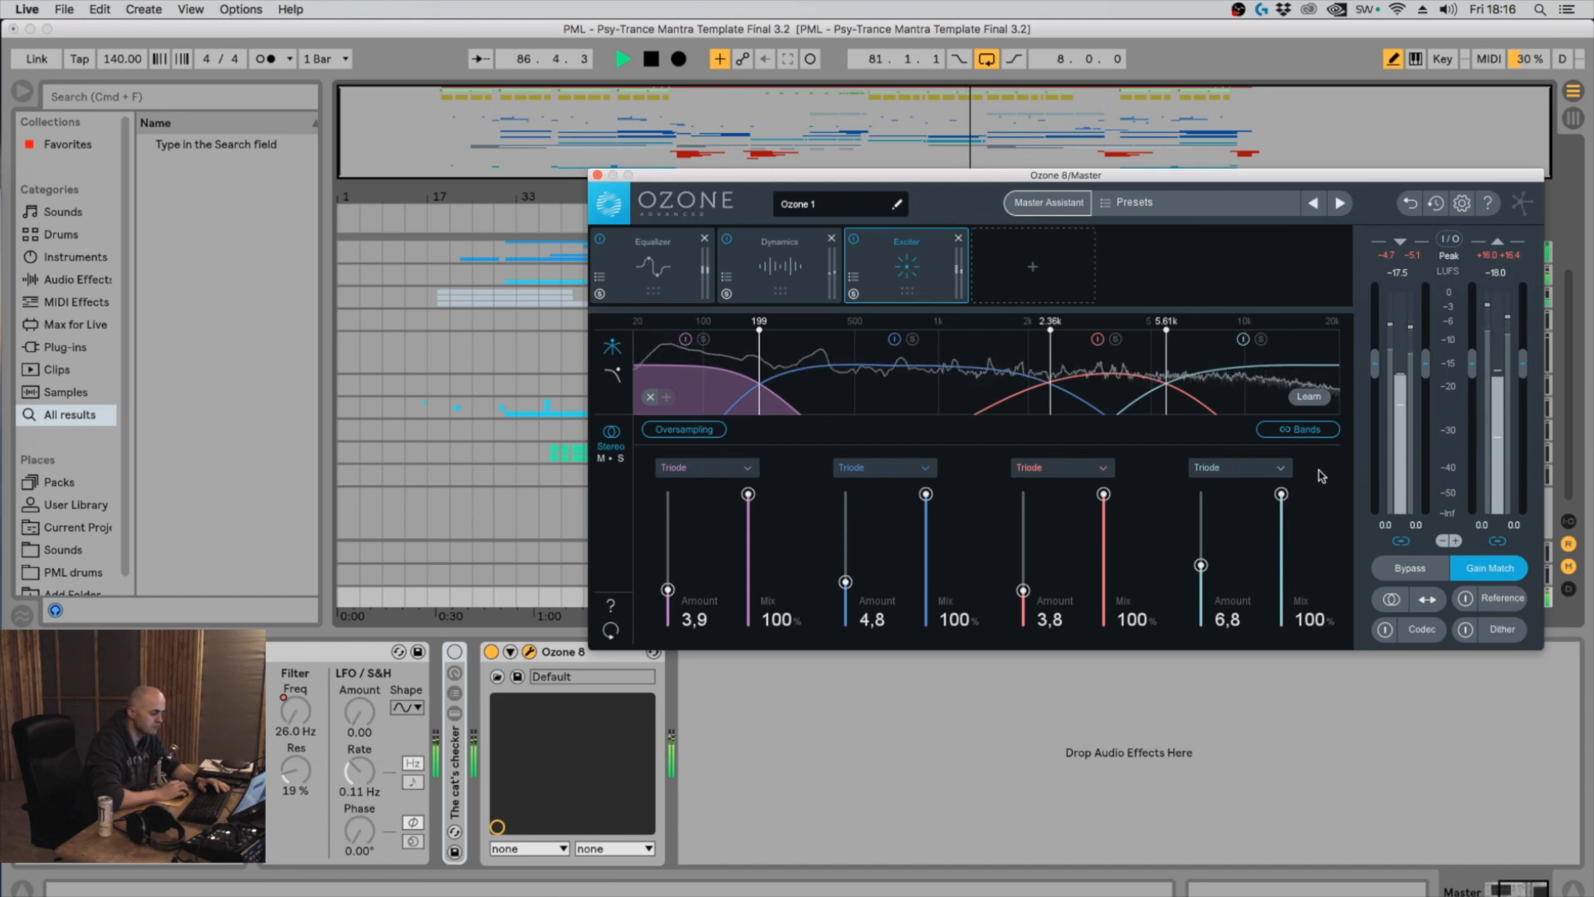
pyautogui.moveTo(1281, 494); pyautogui.dragTo(1280, 624)
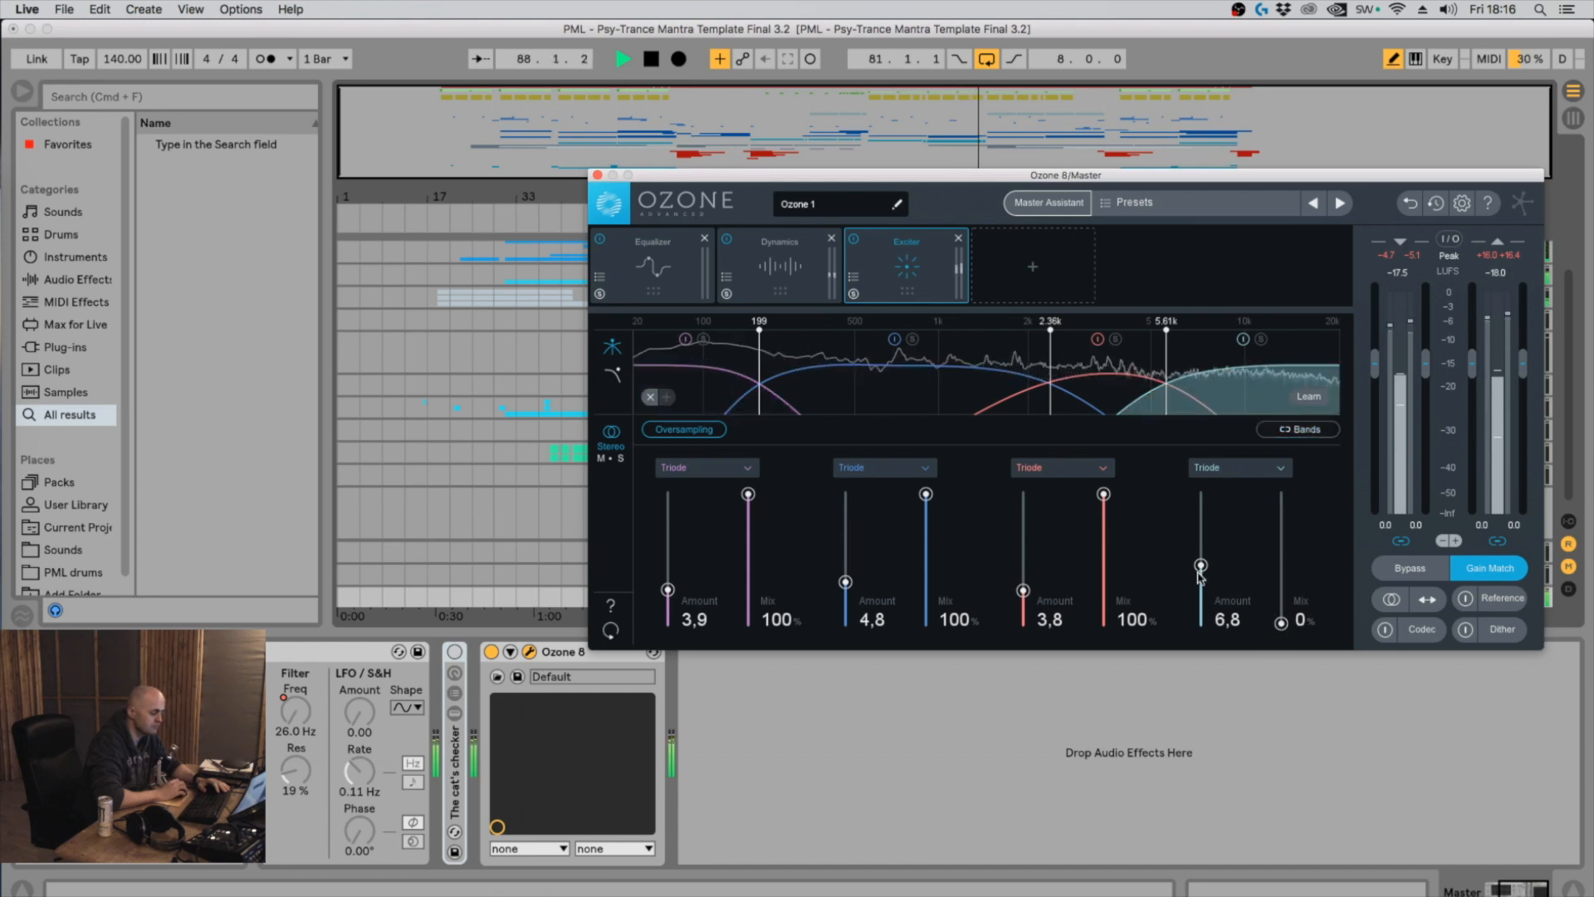
pyautogui.moveTo(1103, 495); pyautogui.dragTo(1102, 623)
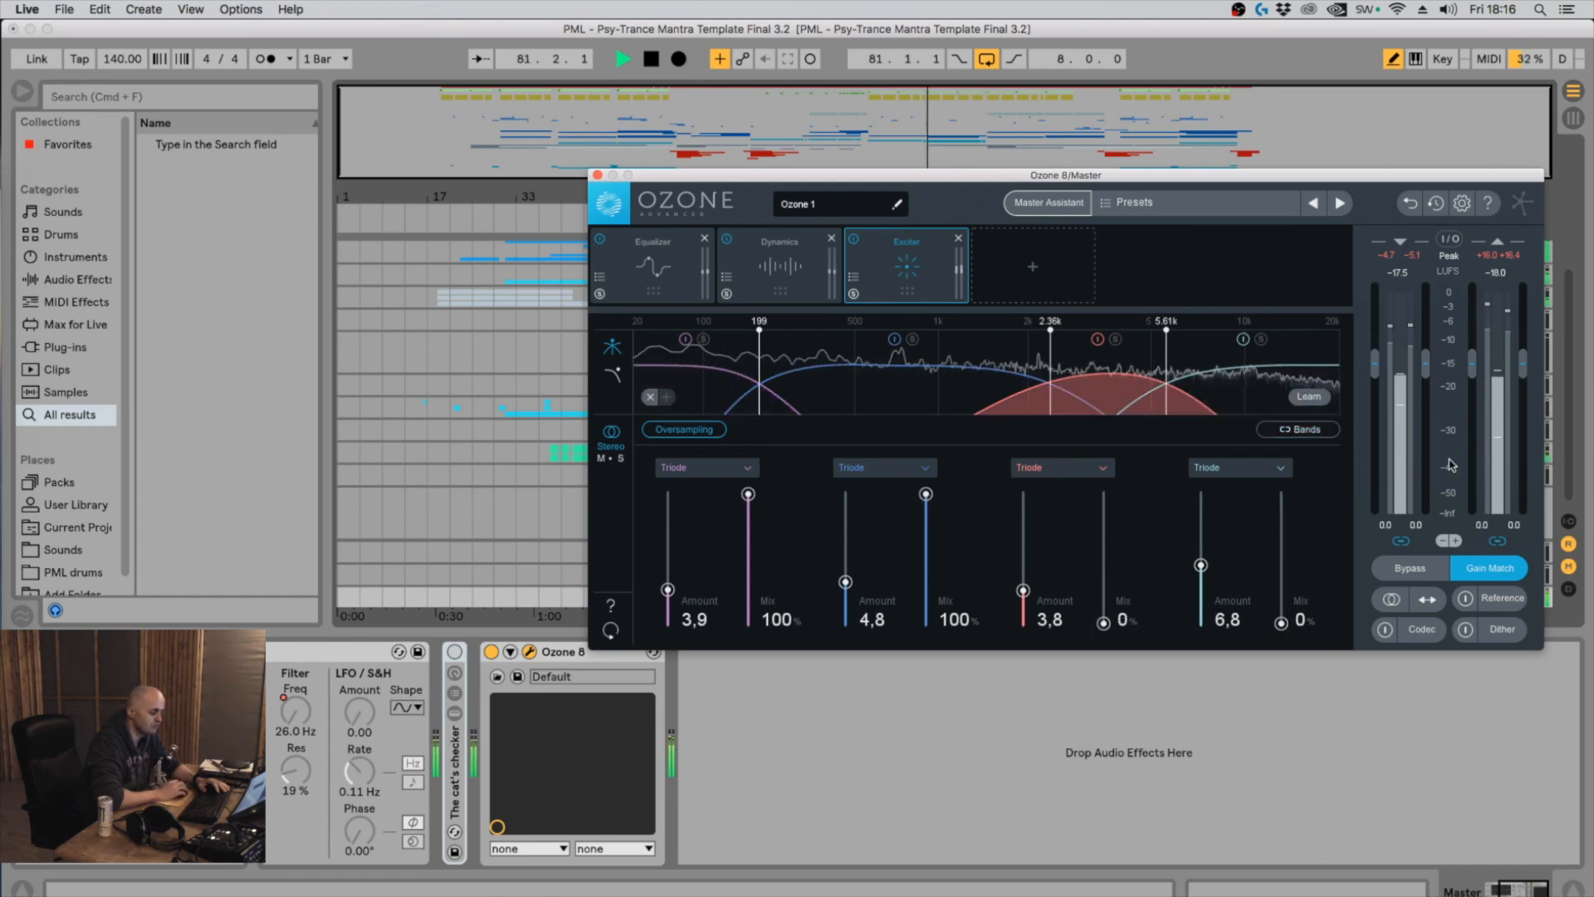
pyautogui.moveTo(935, 508); pyautogui.dragTo(928, 660)
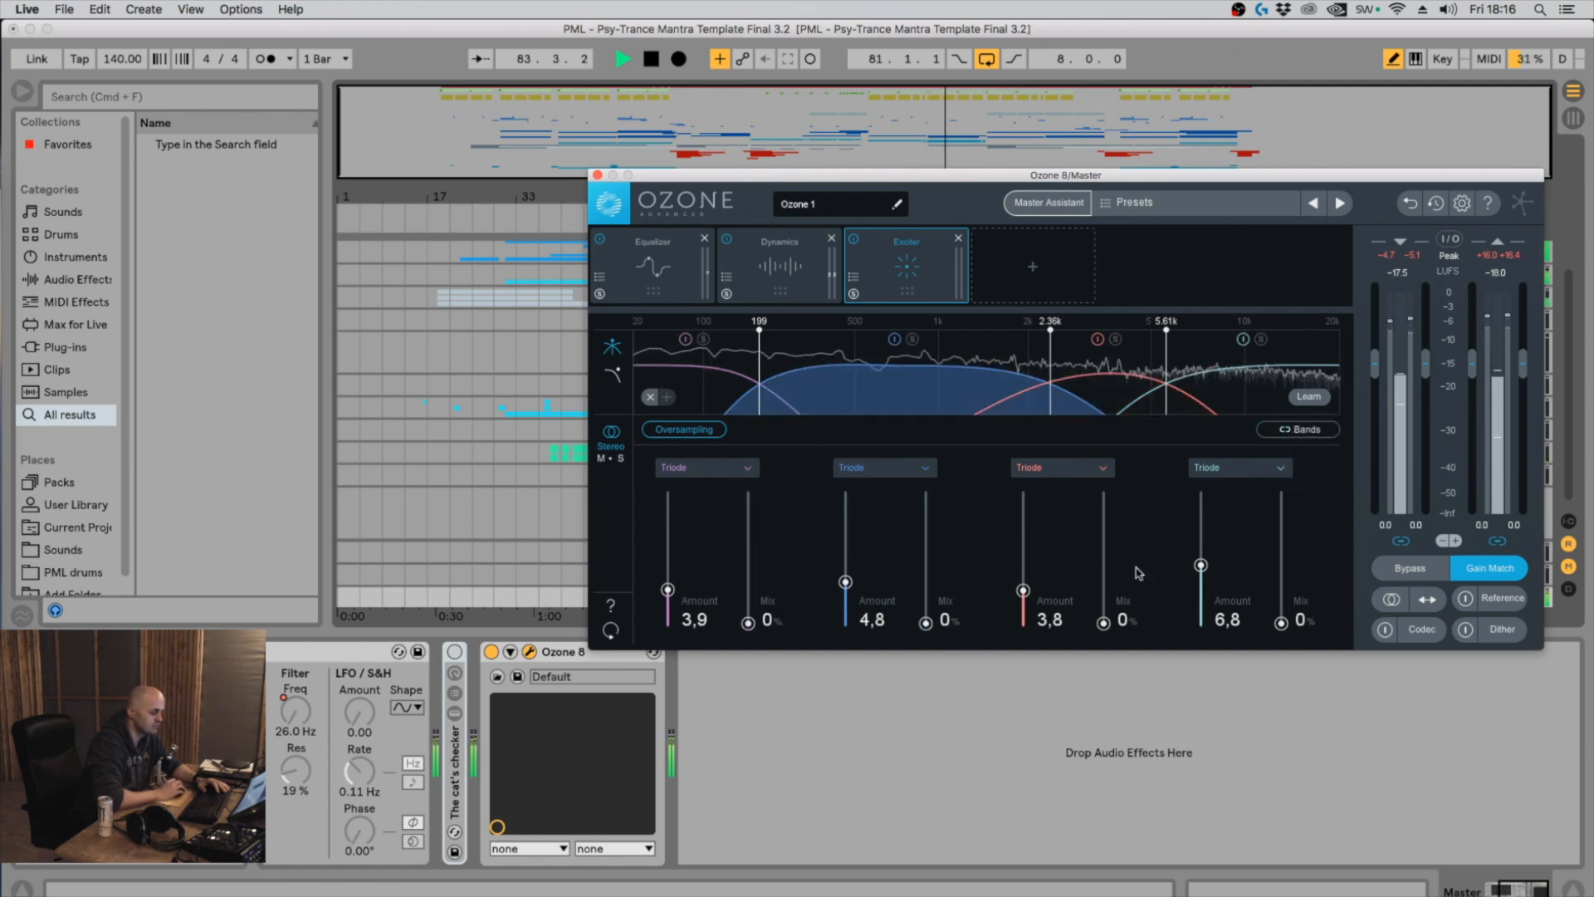
# Balance the Exciter mixes in the playing loop: band 1 at 48.4%, band 2 at 60.8%, band 3 at 64.1% and band 4 at 100%
pyautogui.moveTo(748, 623); pyautogui.dragTo(751, 523)
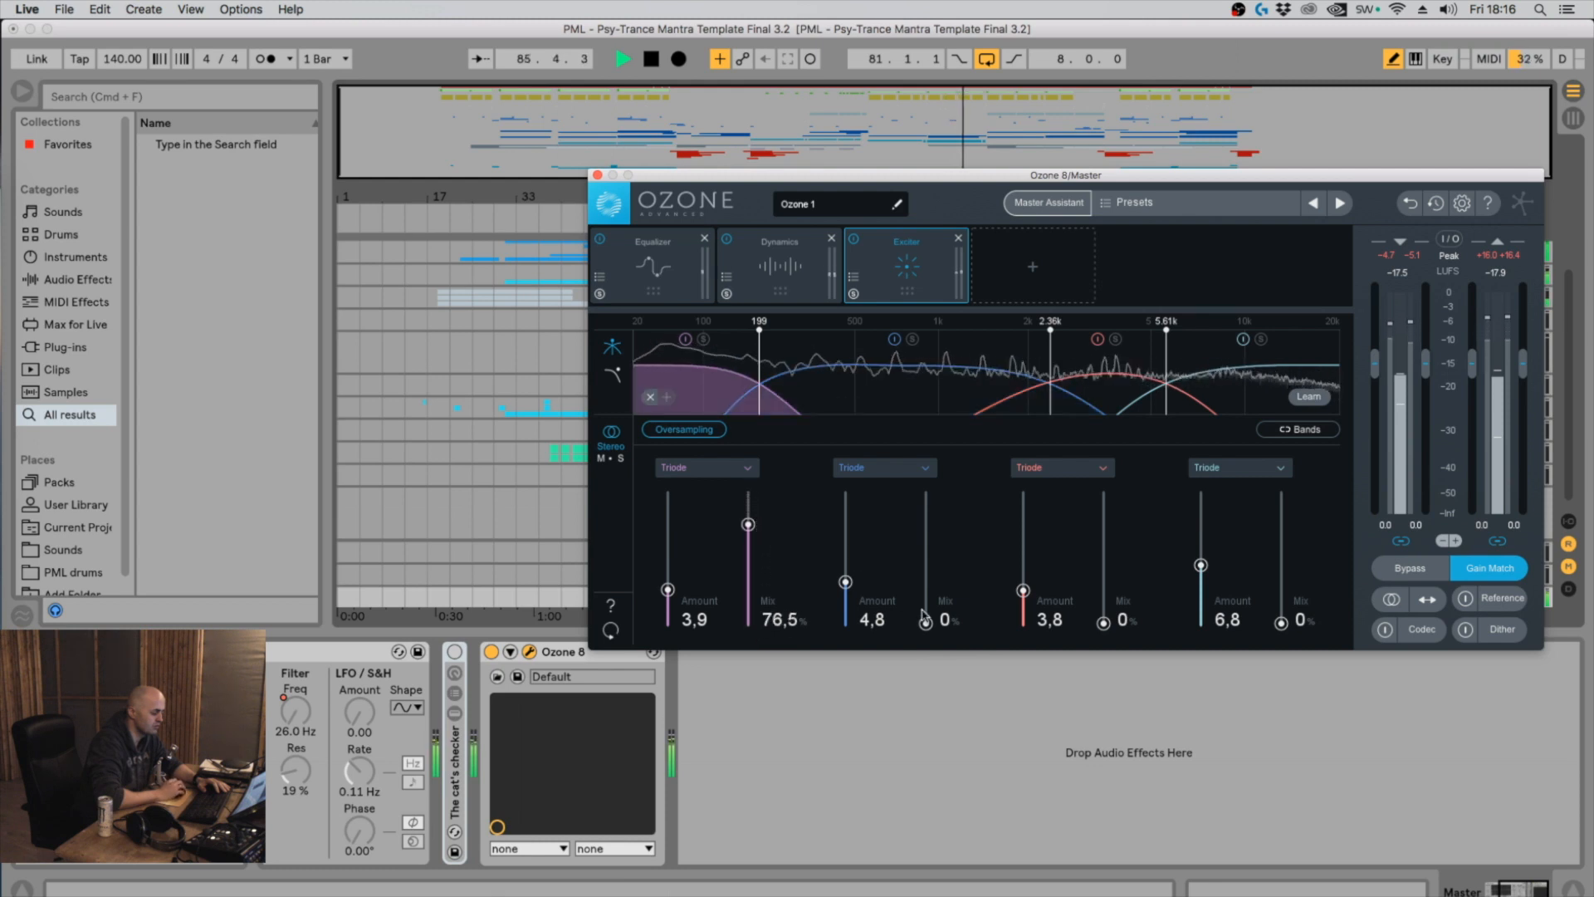
pyautogui.moveTo(924, 624); pyautogui.dragTo(928, 548)
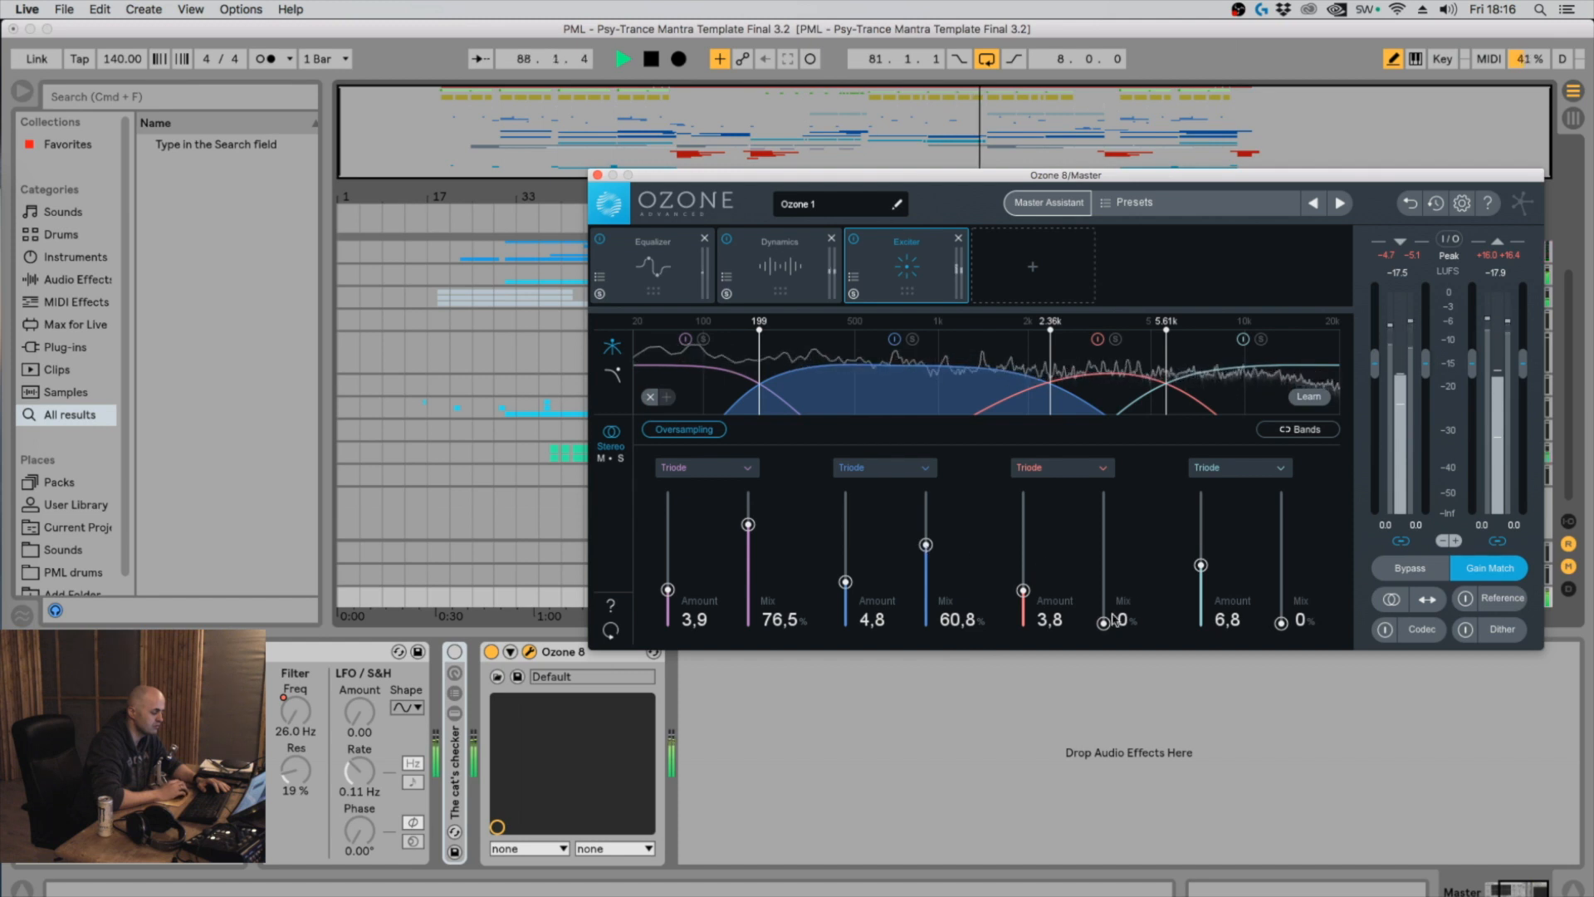
pyautogui.moveTo(1112, 619); pyautogui.dragTo(1103, 532)
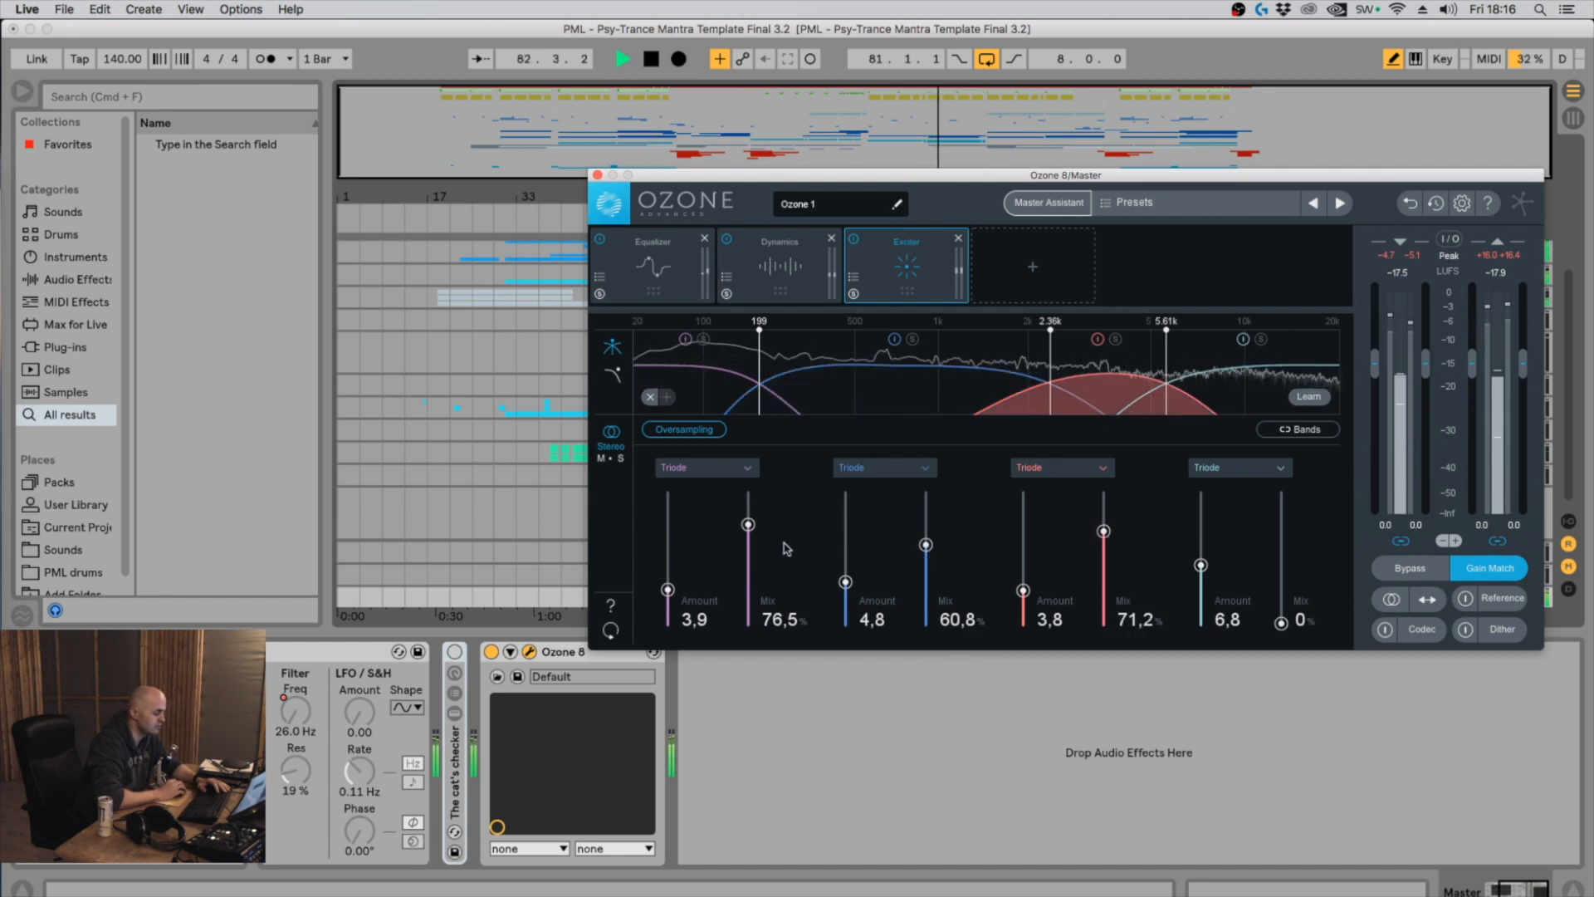
pyautogui.moveTo(748, 524); pyautogui.dragTo(748, 543)
pyautogui.moveTo(1281, 622); pyautogui.dragTo(1281, 491)
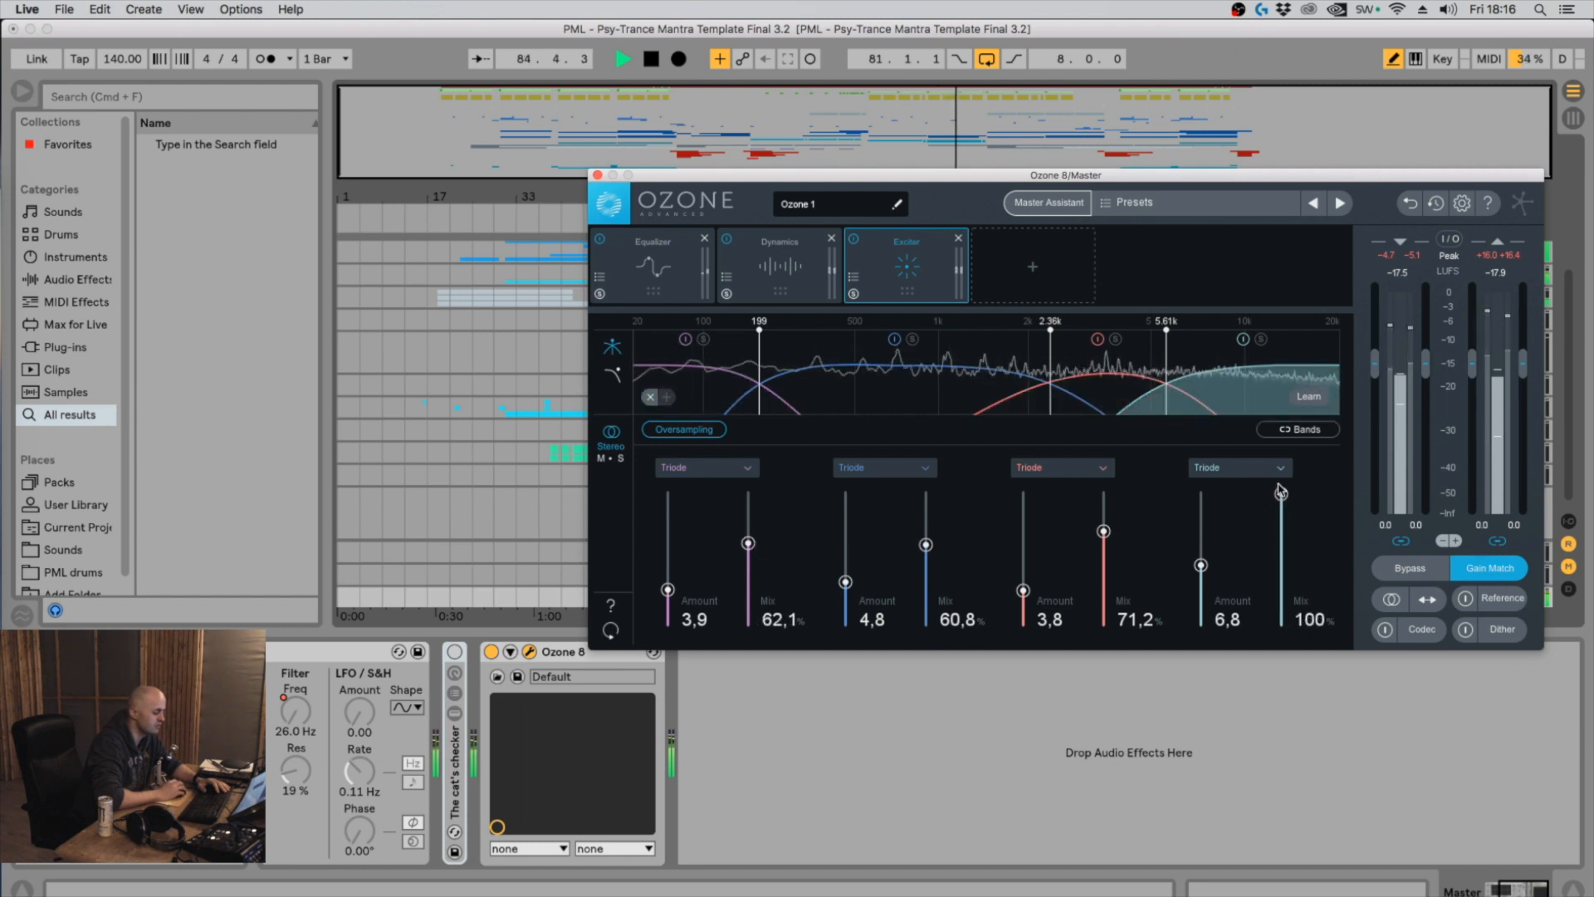
pyautogui.moveTo(1103, 531); pyautogui.dragTo(1103, 540)
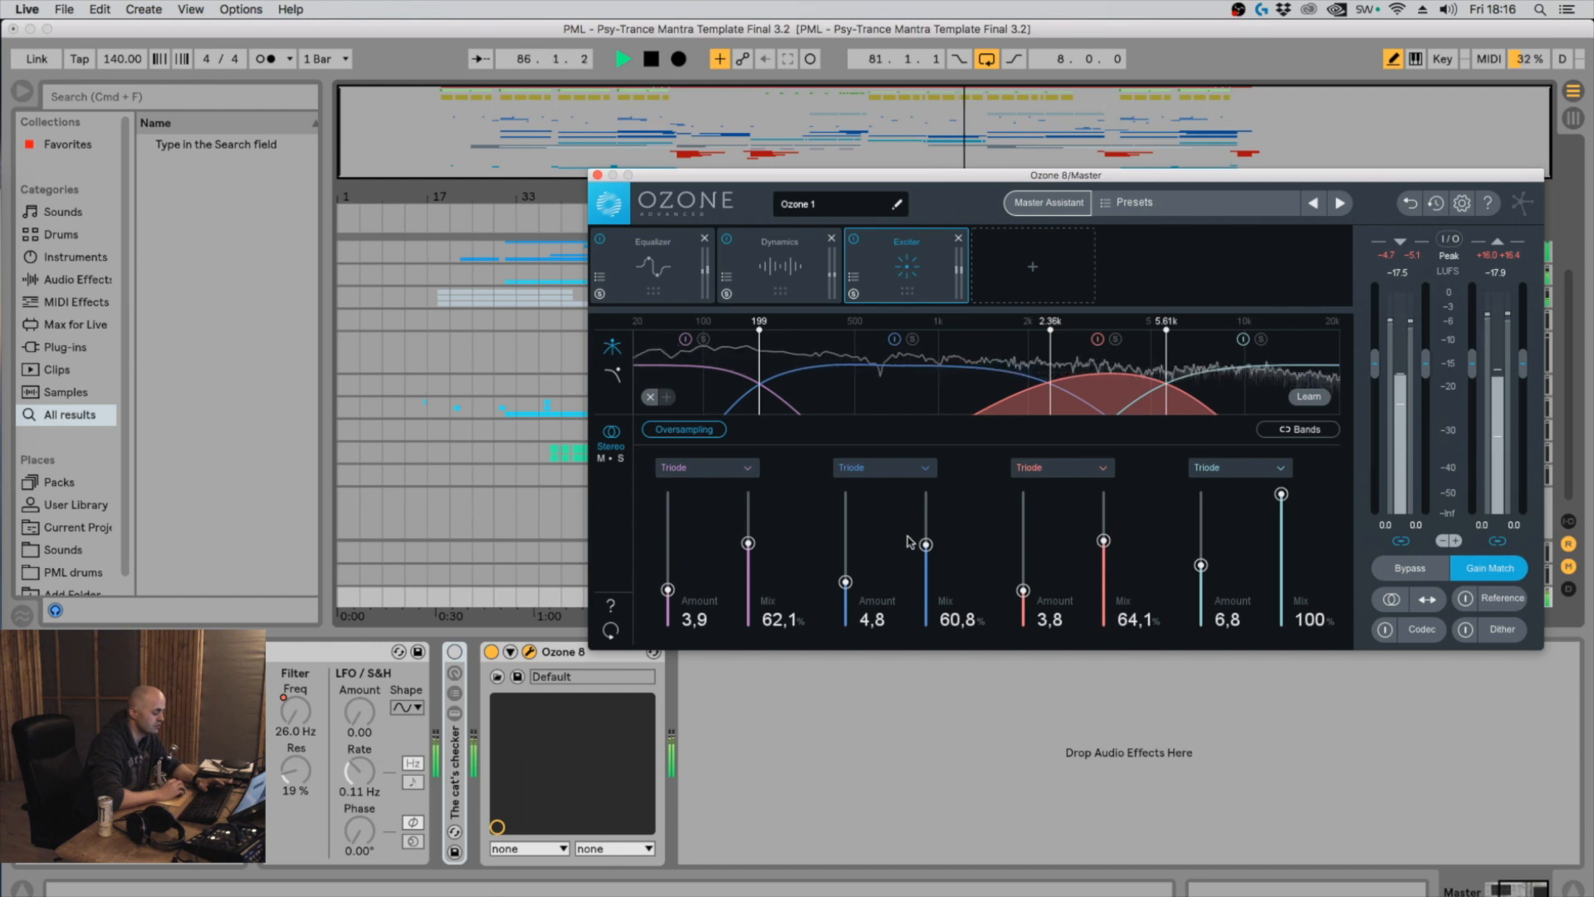
pyautogui.moveTo(750, 548); pyautogui.dragTo(750, 565)
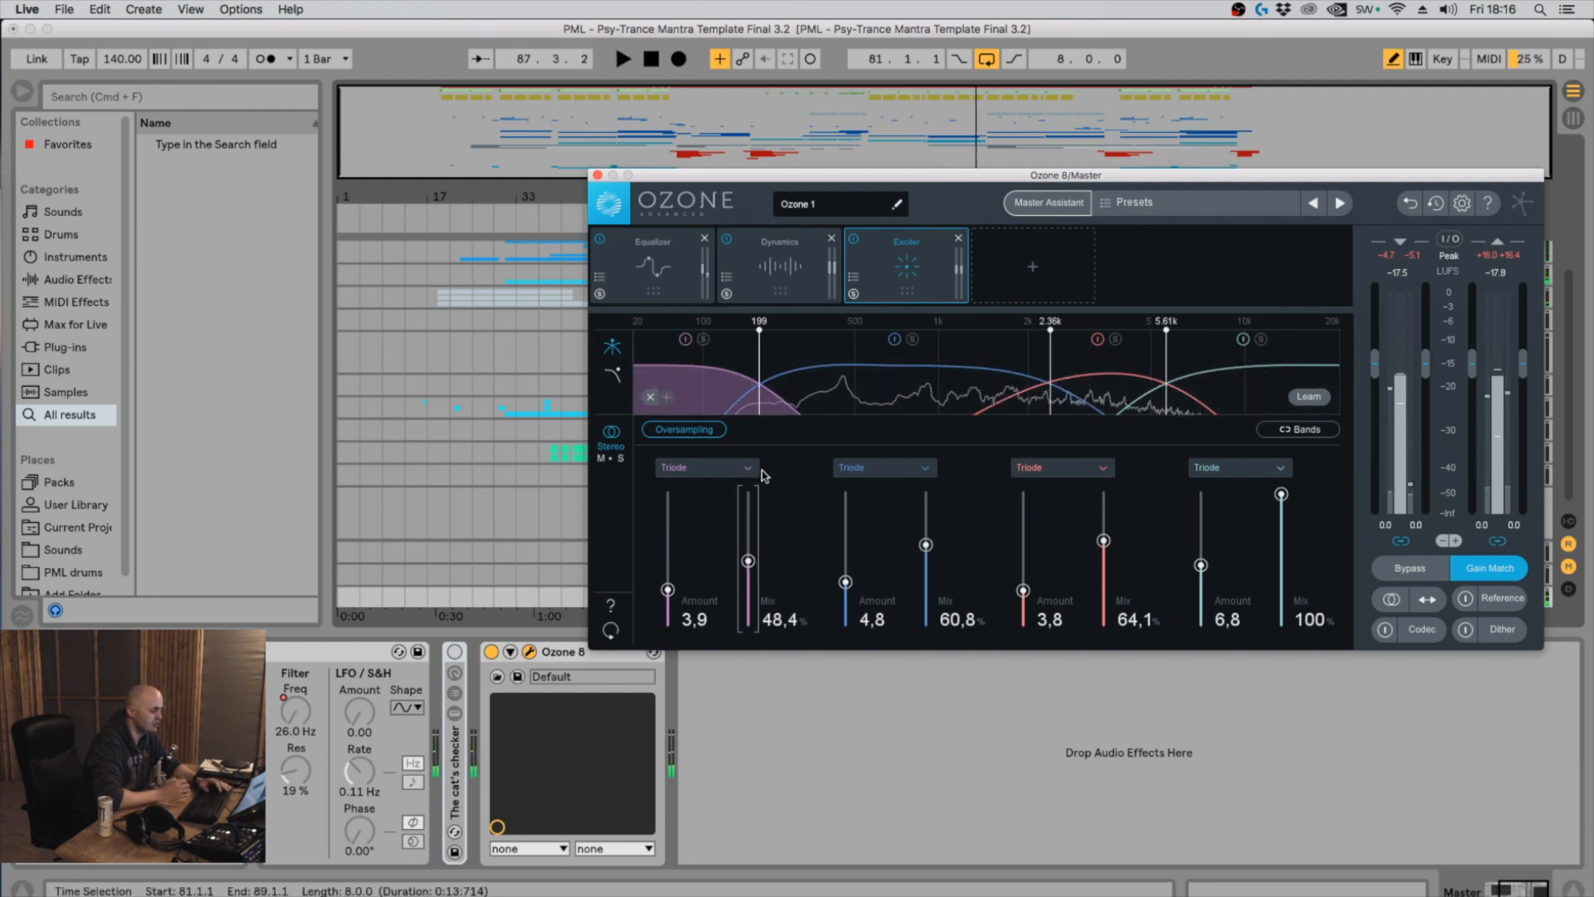
# Compare the loop with Exciter band 1 bypassed and enabled, and check the Dynamics module before returning to the Exciter
pyautogui.click(684, 340)
pyautogui.press('space')
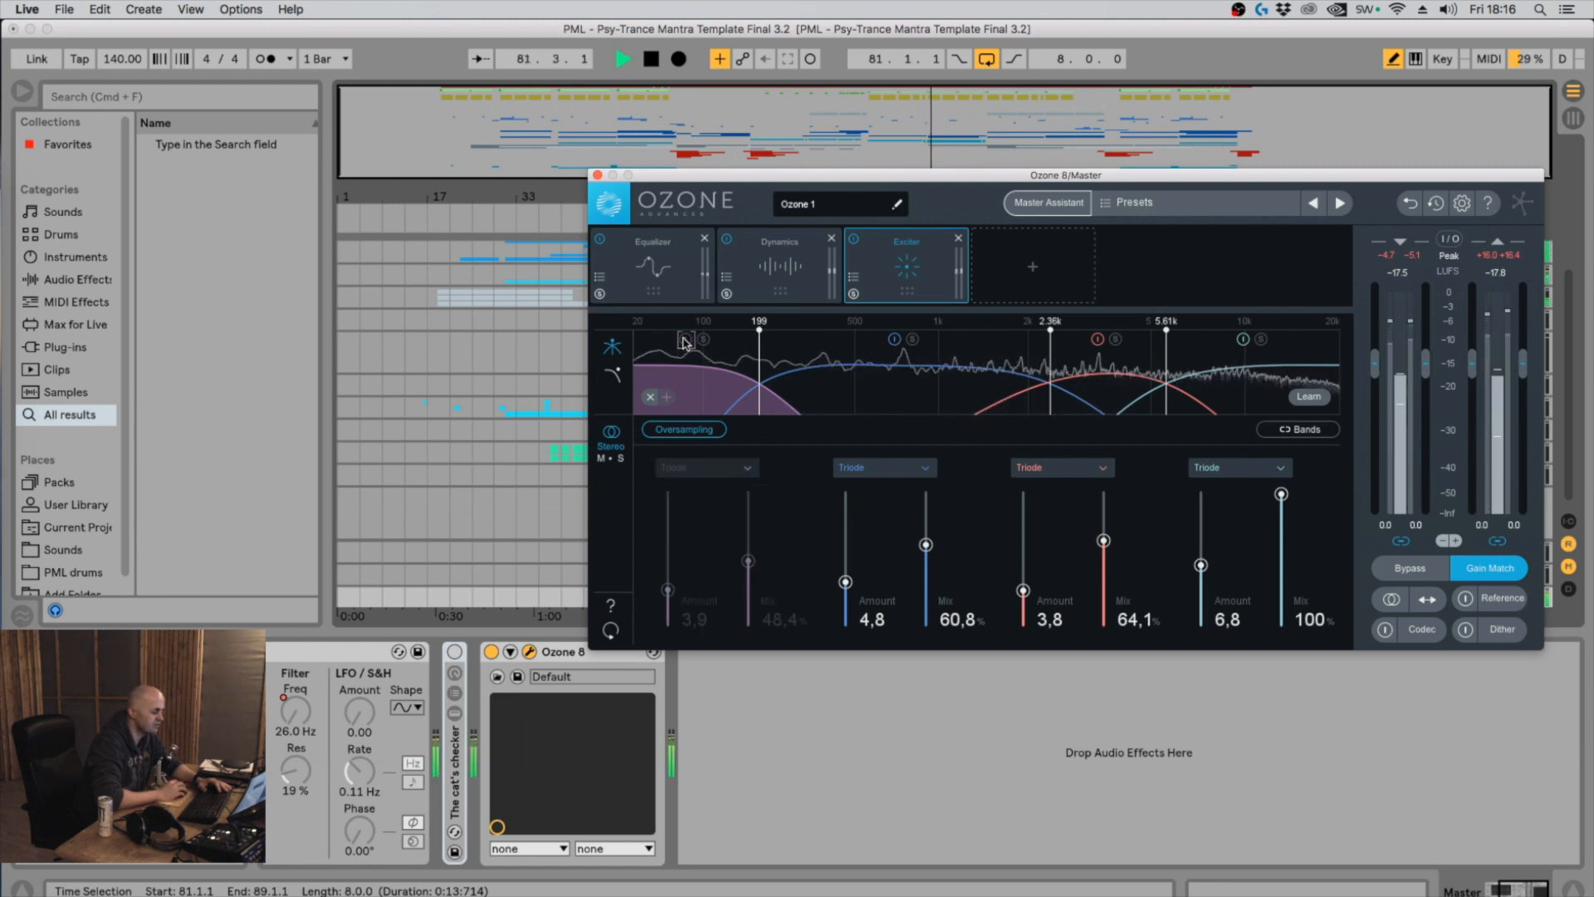
pyautogui.click(684, 340)
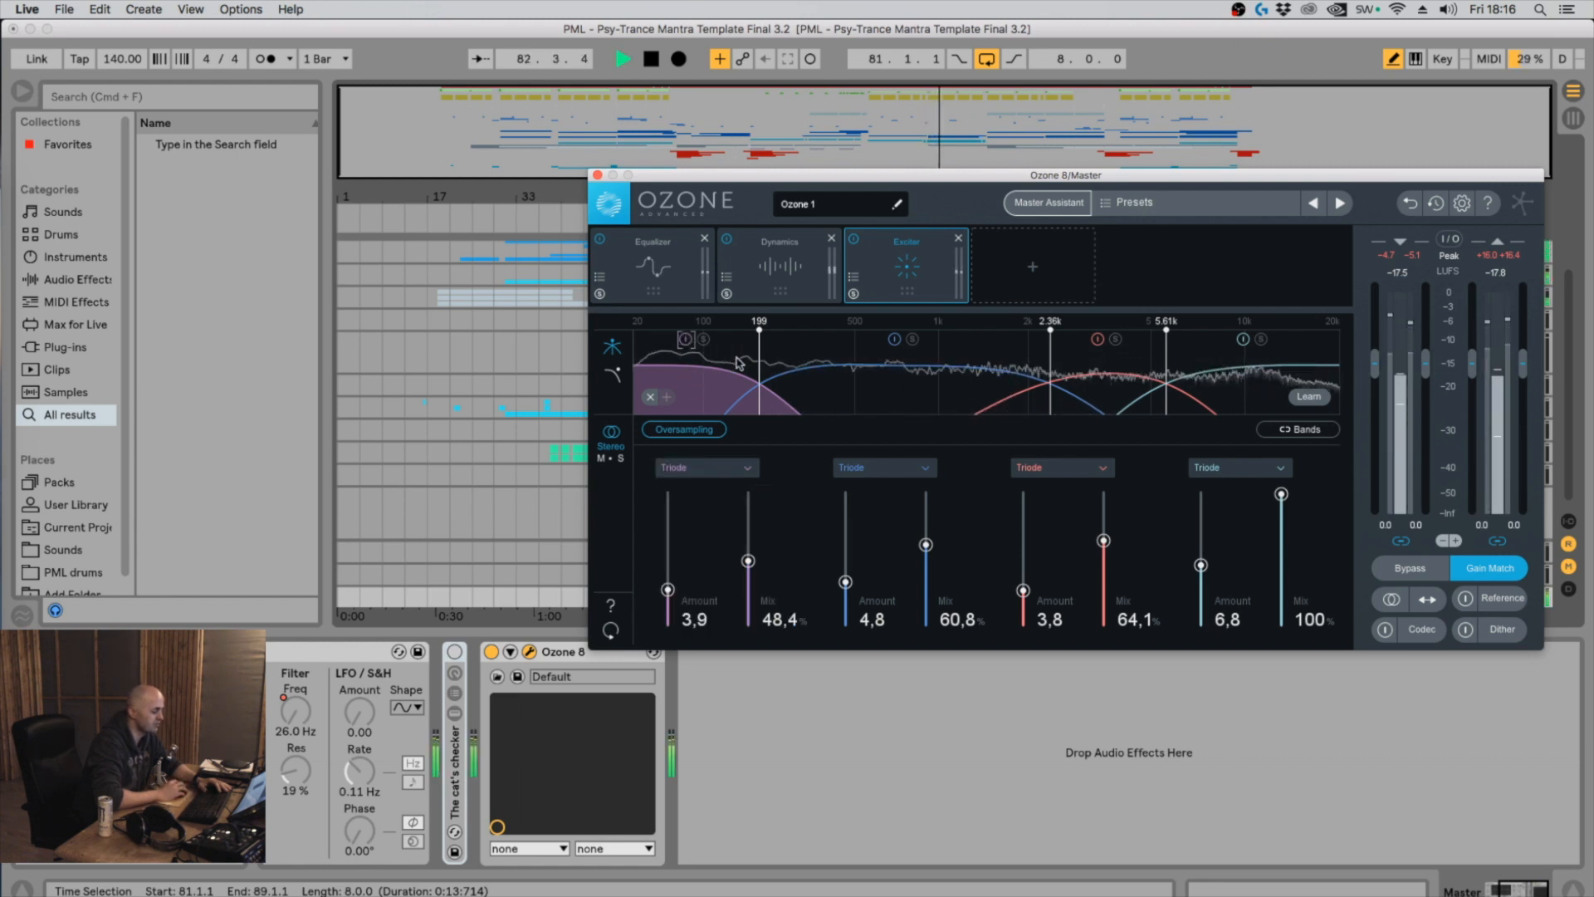
pyautogui.click(779, 265)
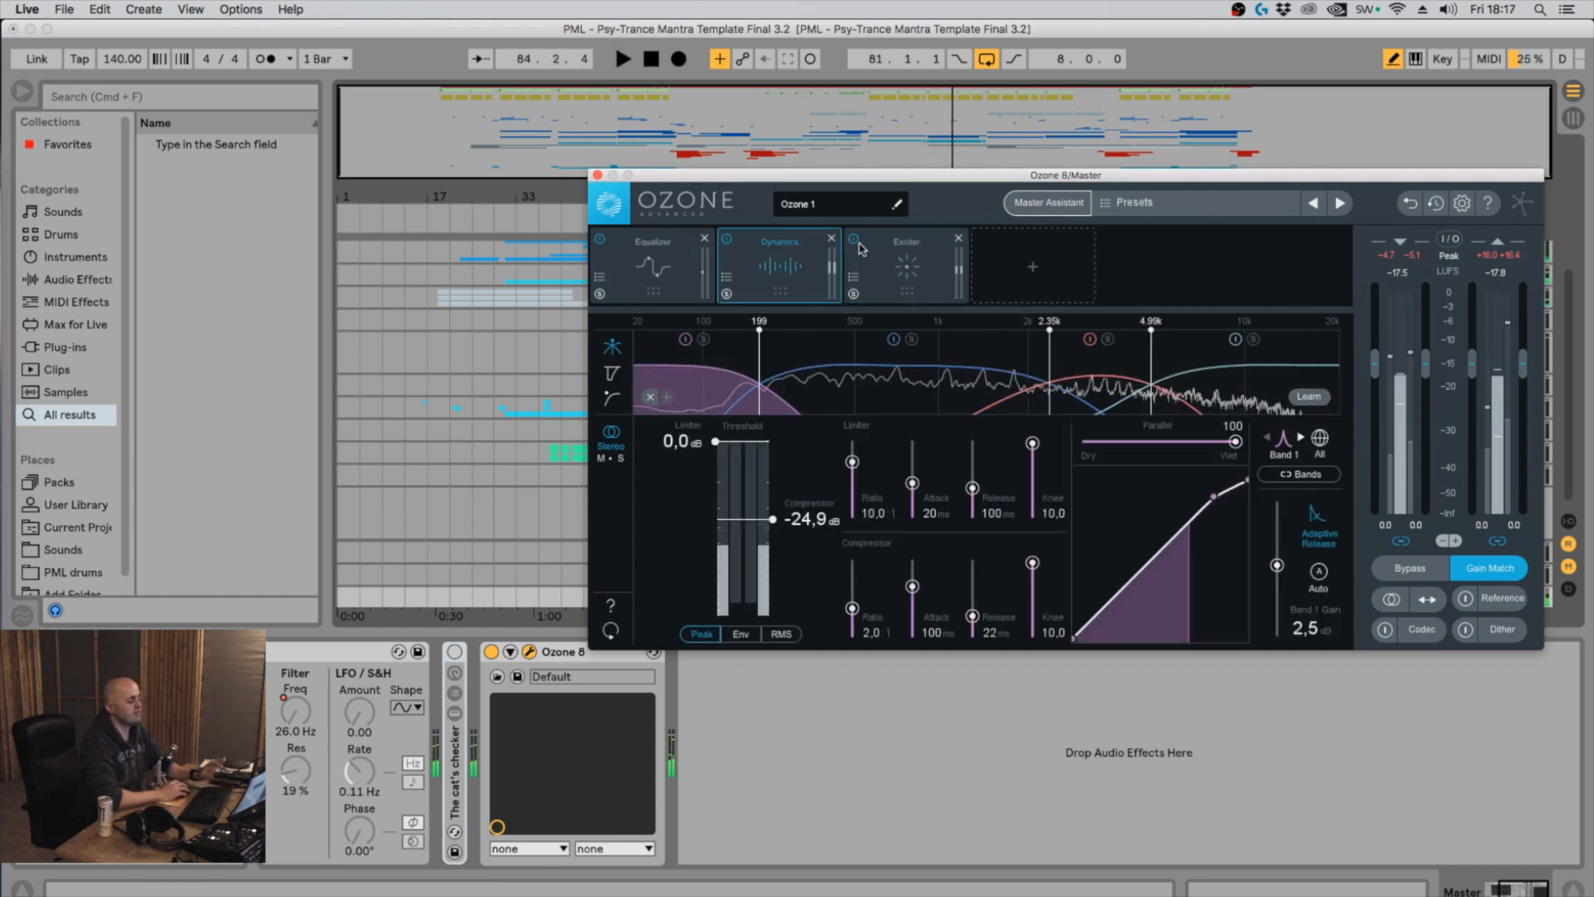
pyautogui.click(899, 264)
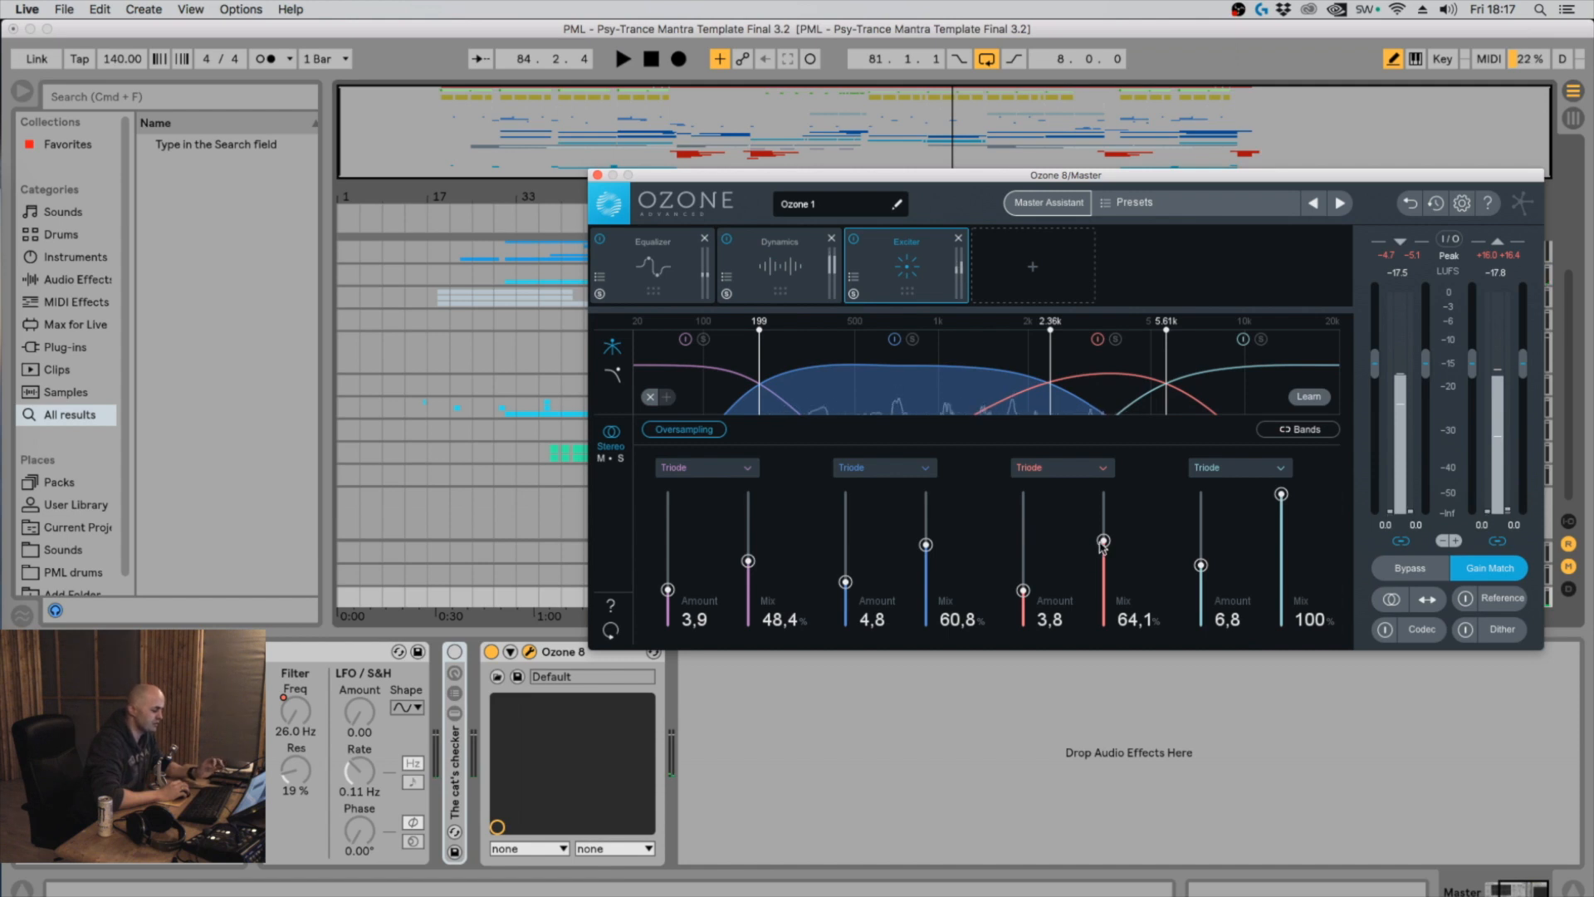
# Fine-tune the mix of Exciter band 3 to 71.2% while listening to the loop
pyautogui.moveTo(1103, 540); pyautogui.dragTo(1103, 526)
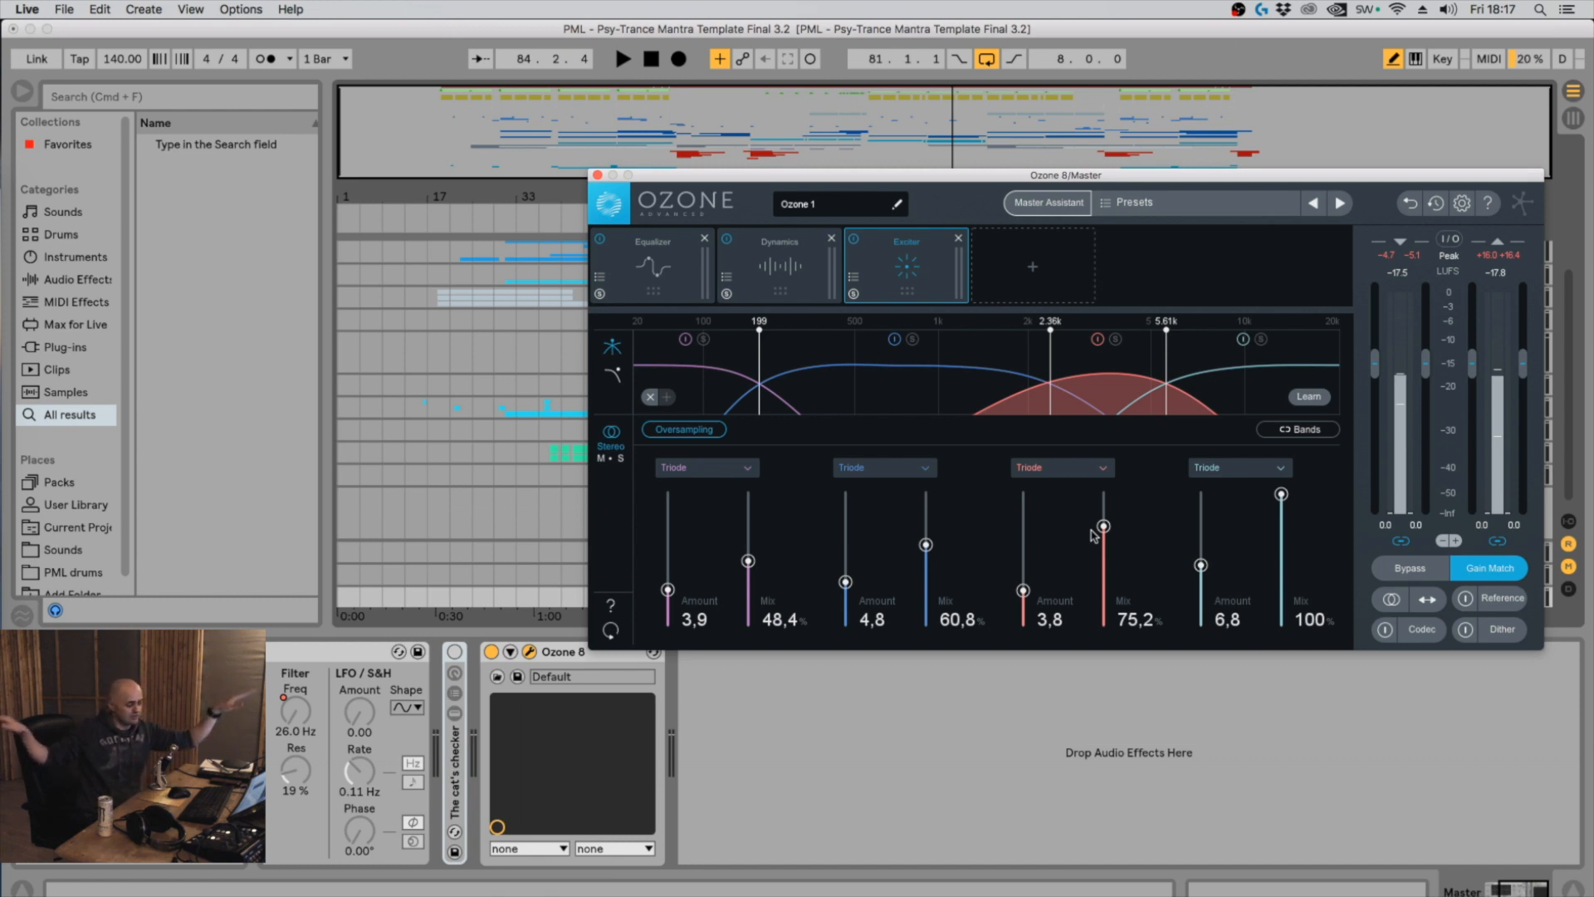
pyautogui.press('space')
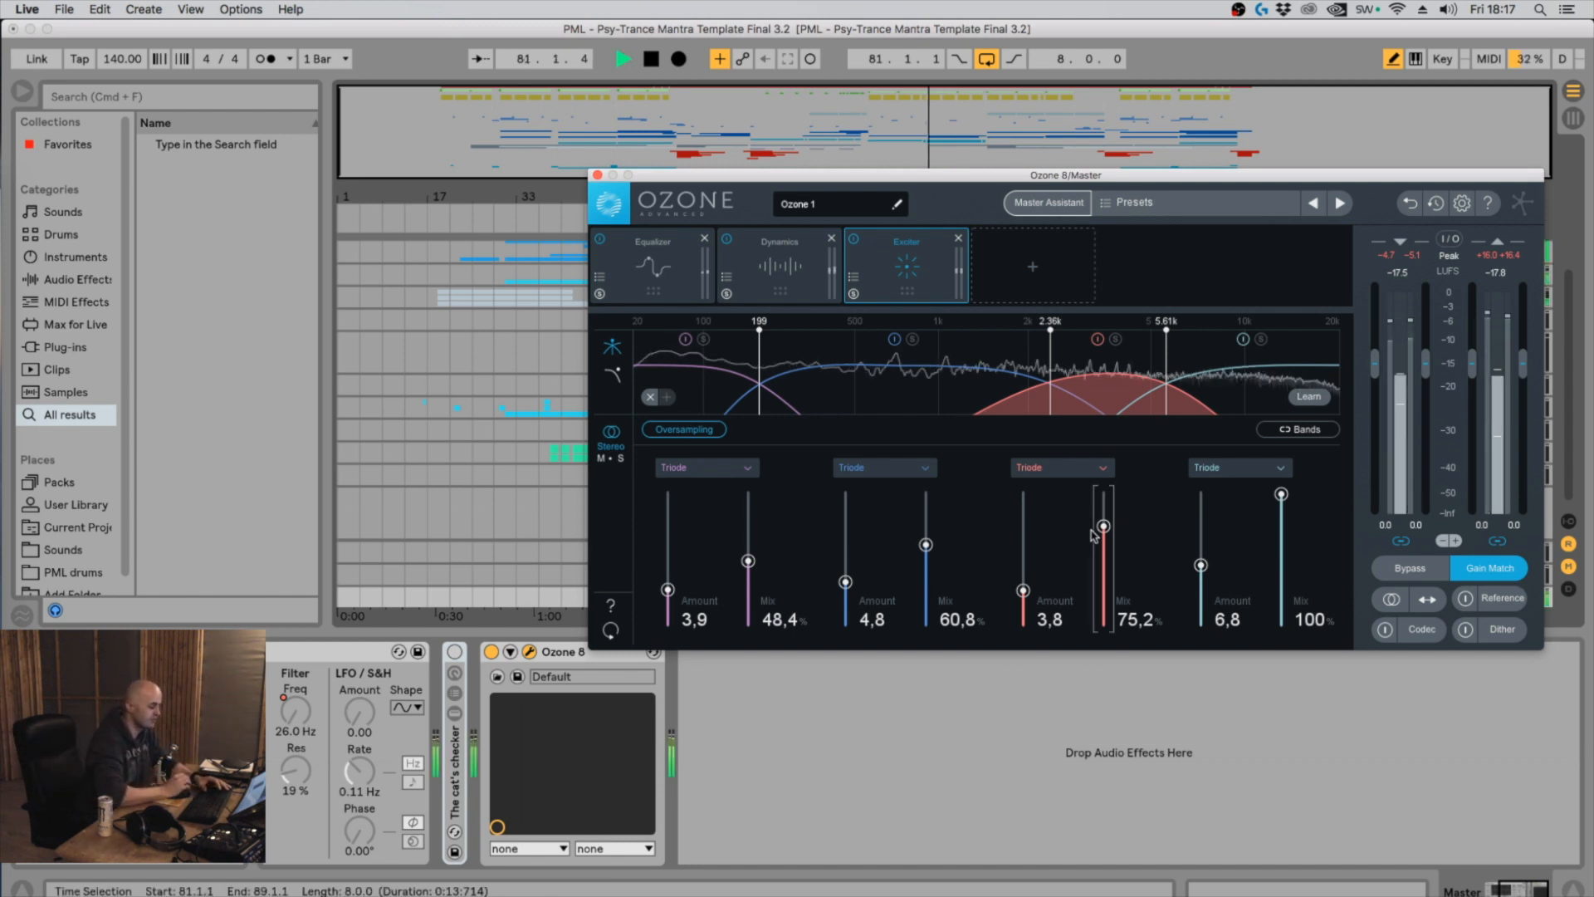
pyautogui.click(1102, 527)
pyautogui.moveTo(1105, 529); pyautogui.dragTo(1104, 533)
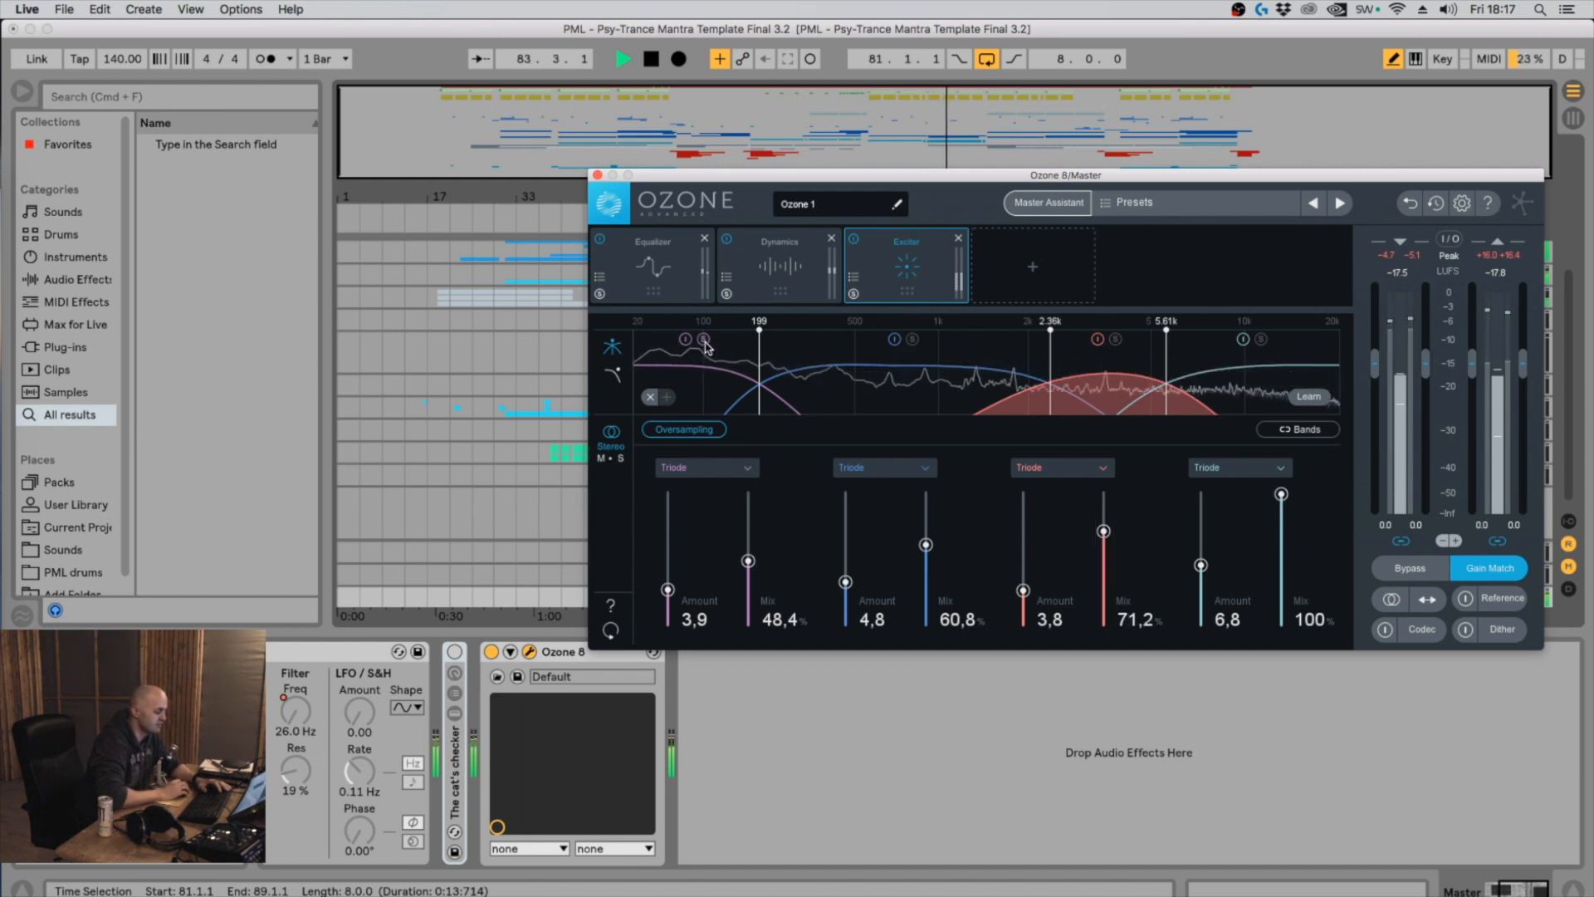
# Restart the loop and compare the master with the whole Exciter module bypassed and enabled, leaving it enabled
pyautogui.press('space')
pyautogui.press('space')
pyautogui.click(855, 240)
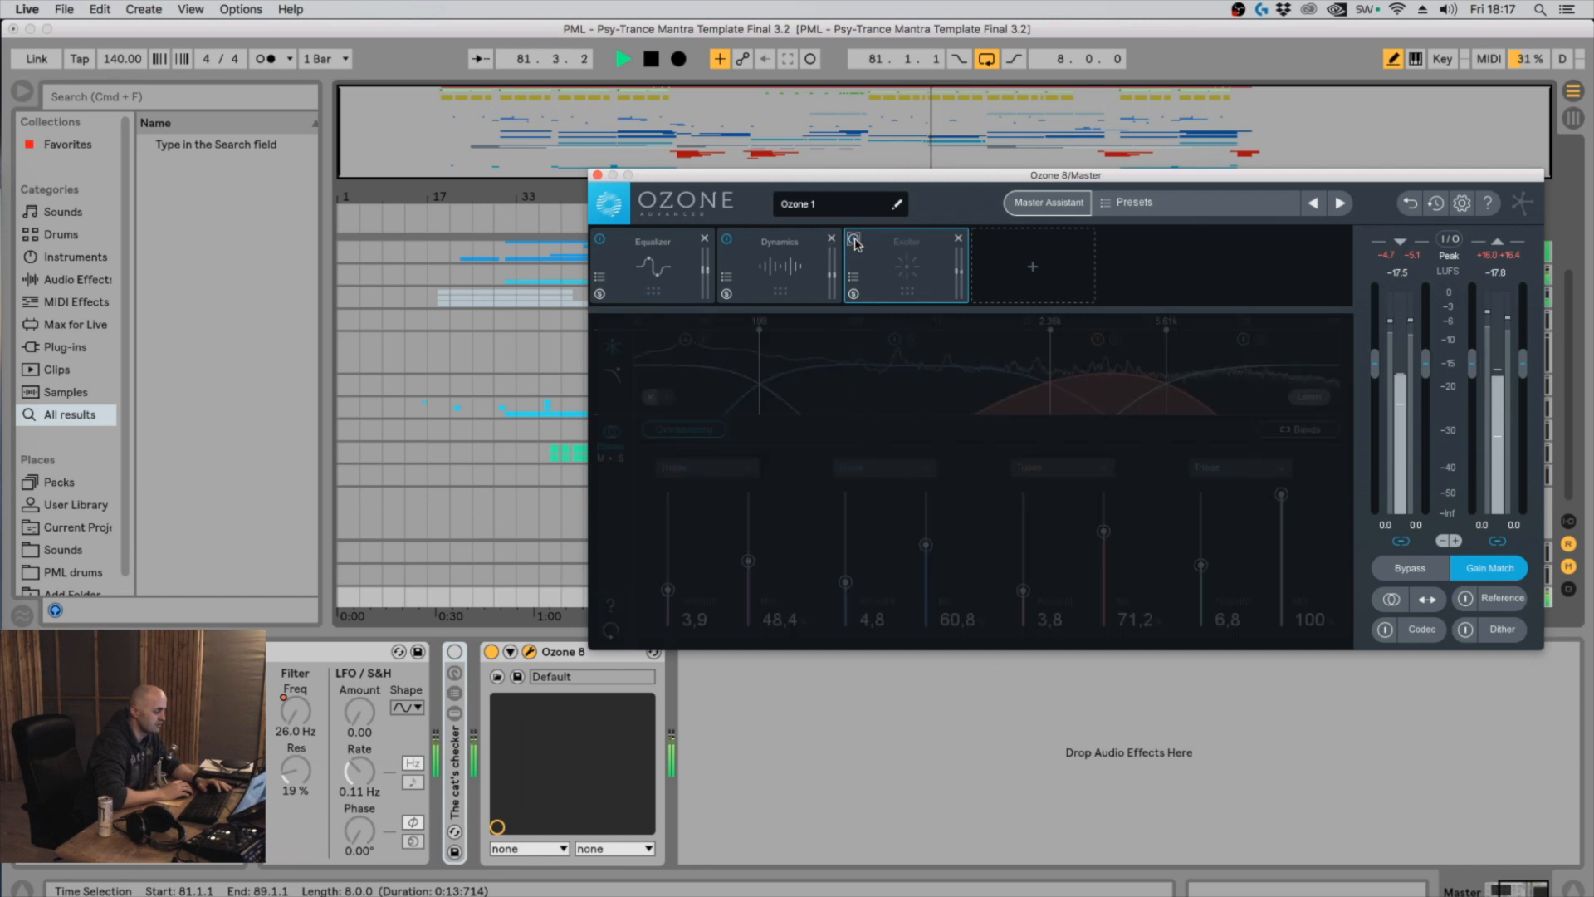
pyautogui.click(854, 240)
pyautogui.click(854, 240)
pyautogui.click(854, 240)
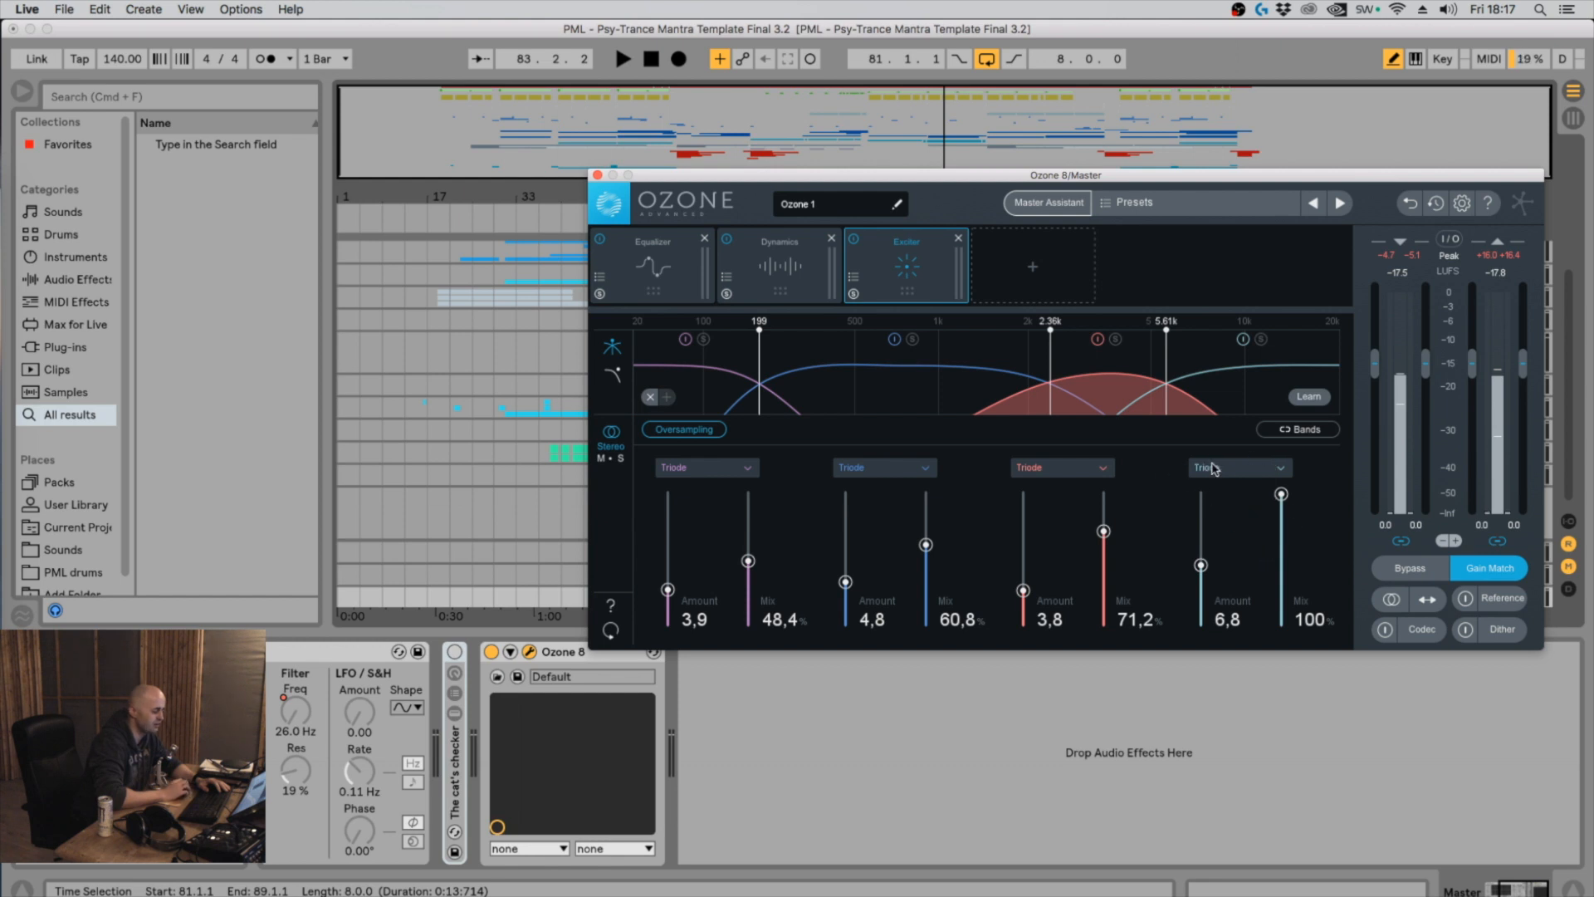
# Add an Imager module after the Exciter and have it learn its band crossover points from the playing loop
pyautogui.click(1056, 264)
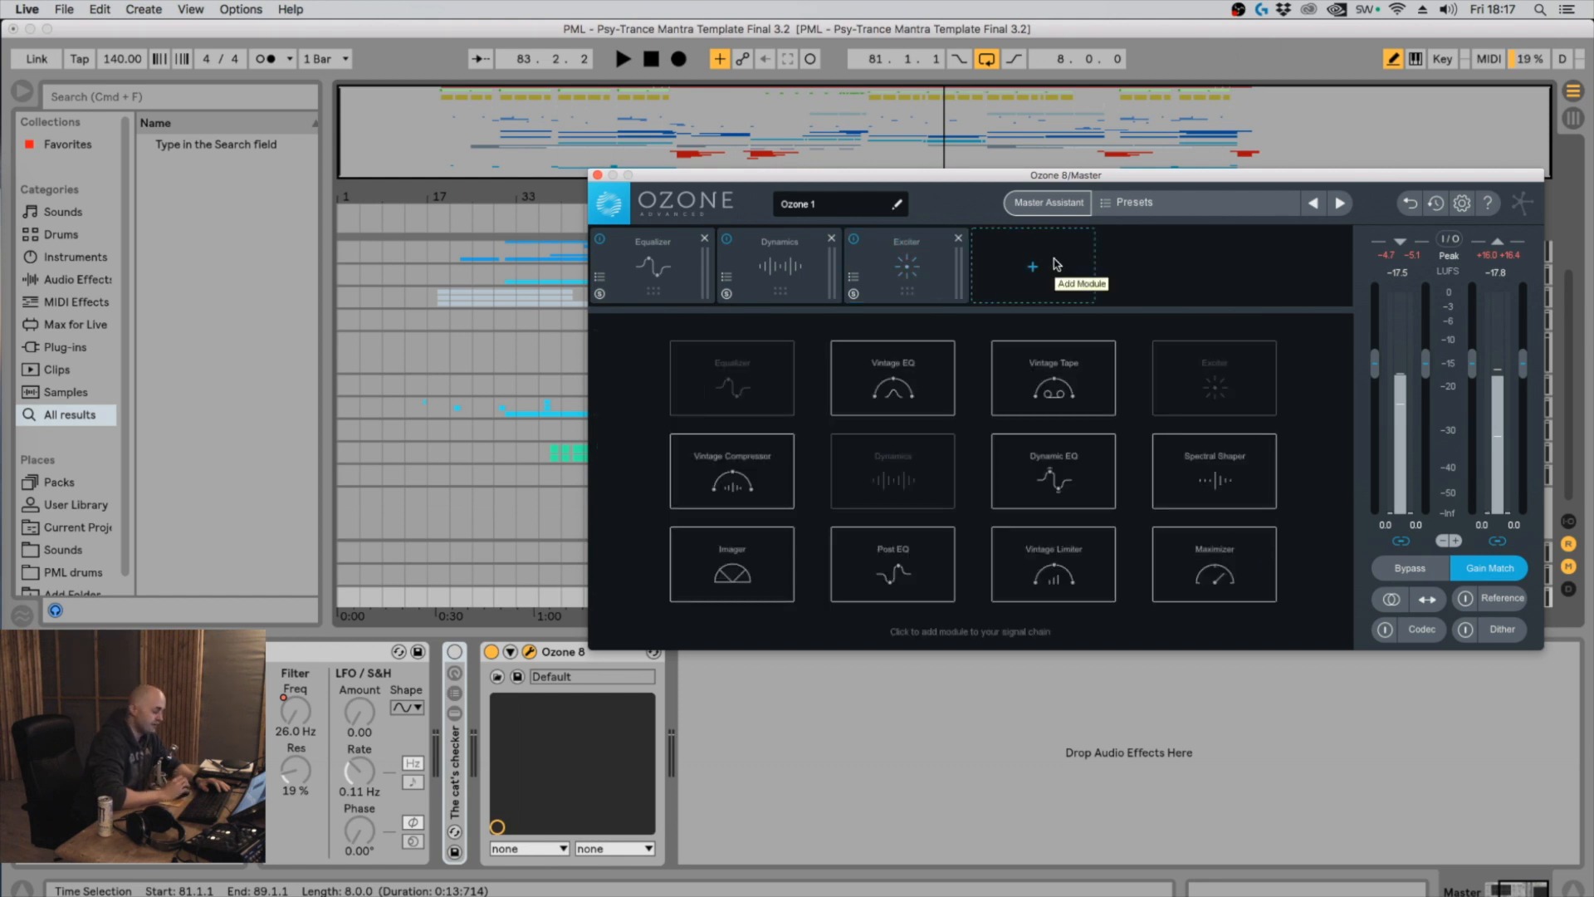
pyautogui.click(738, 585)
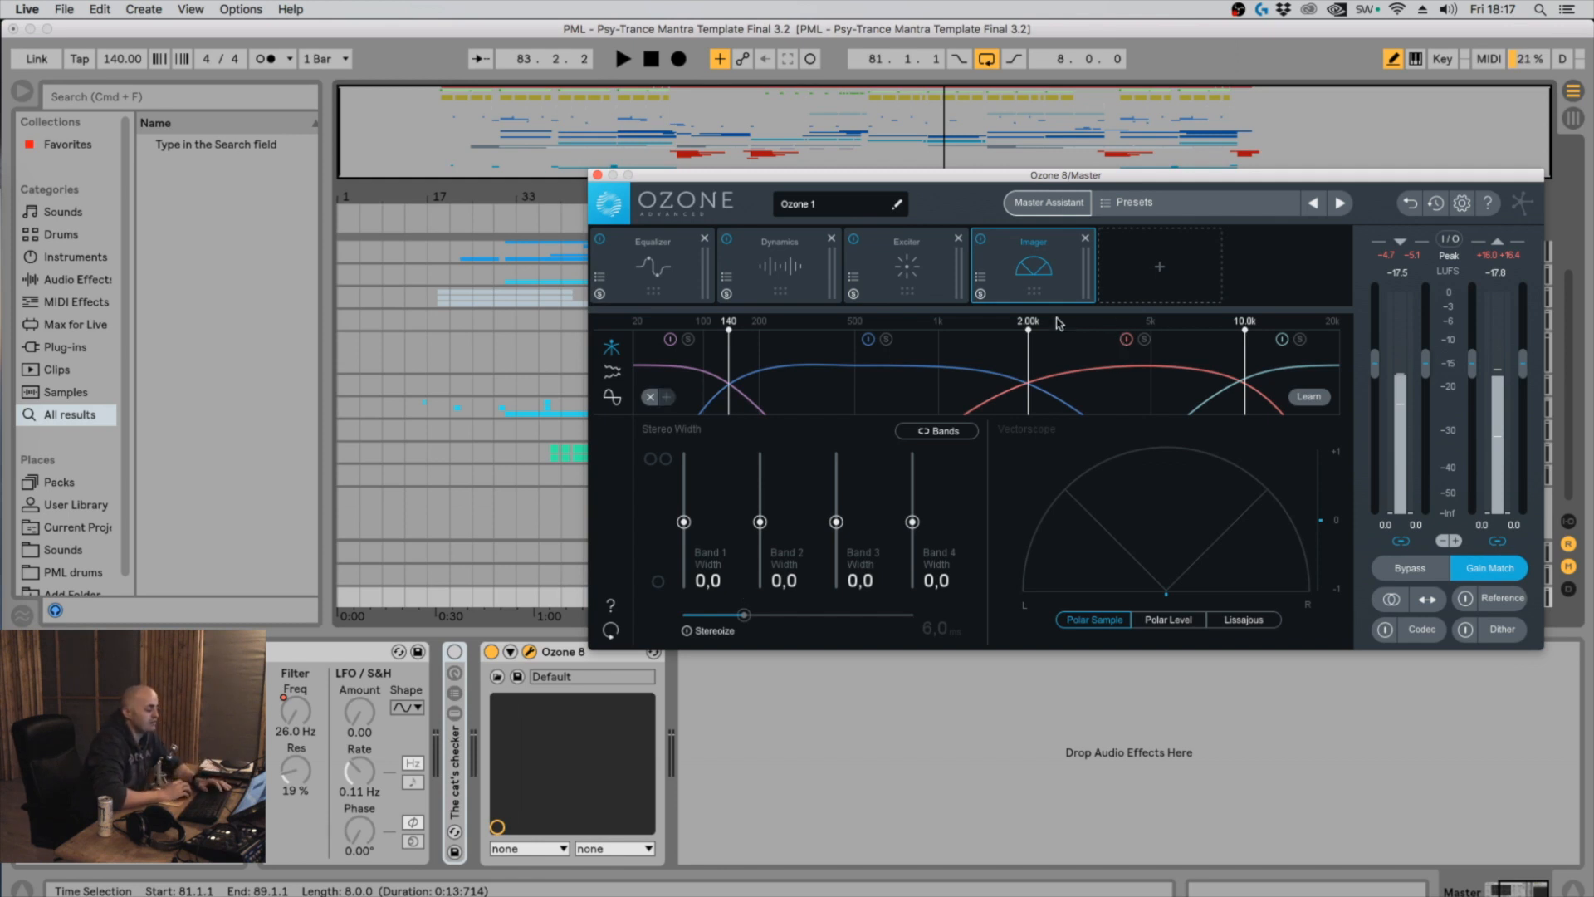
pyautogui.click(1307, 398)
pyautogui.press('space')
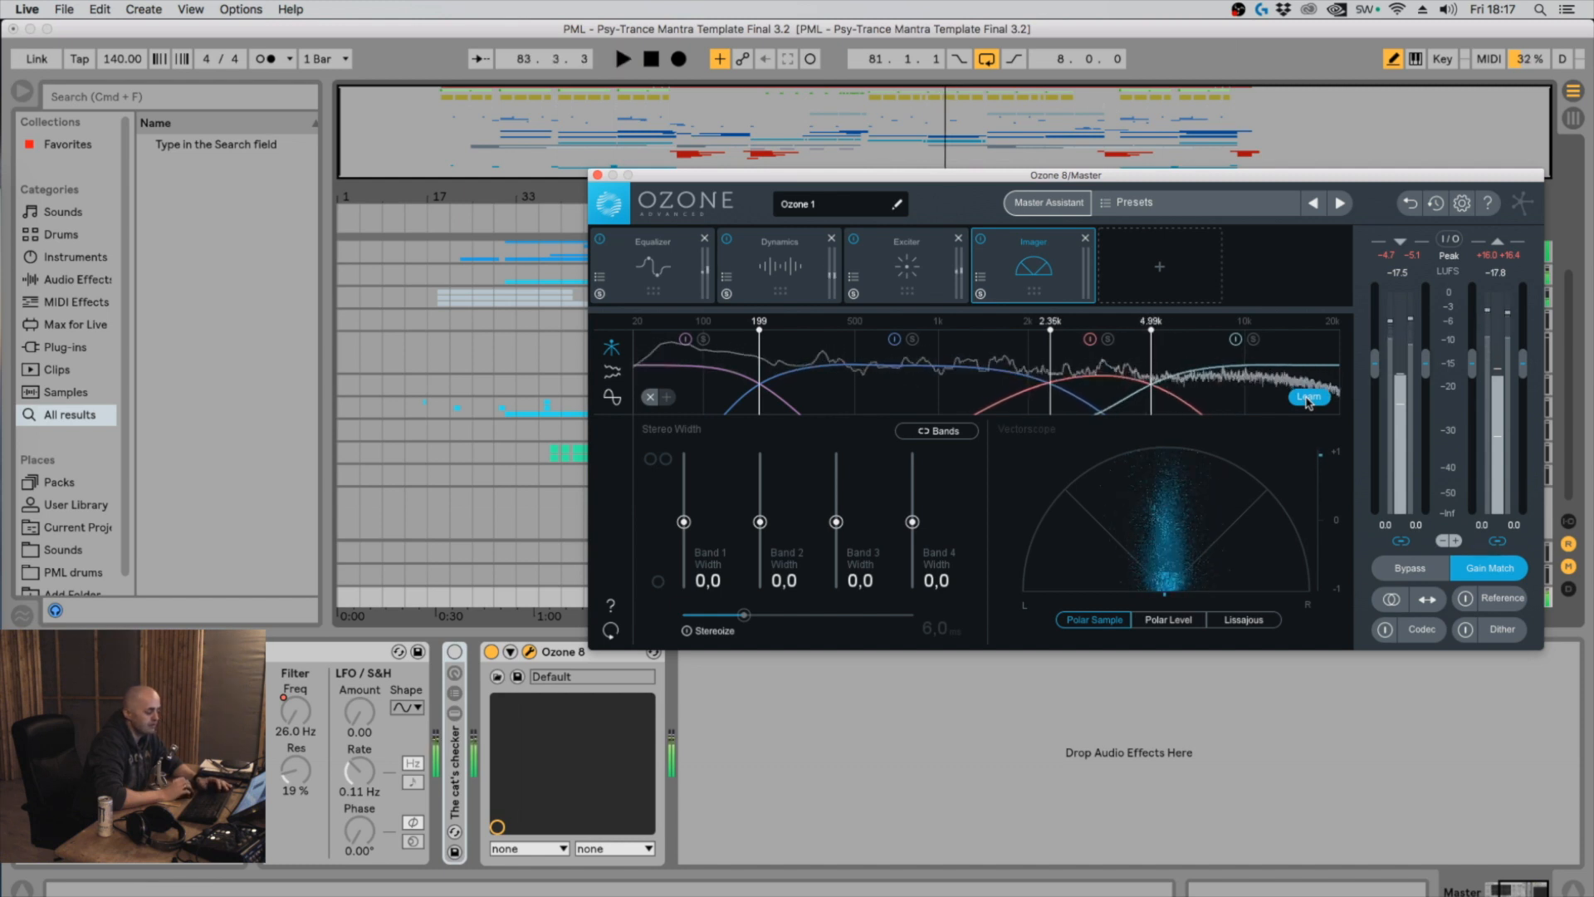
pyautogui.press('space')
pyautogui.click(1308, 398)
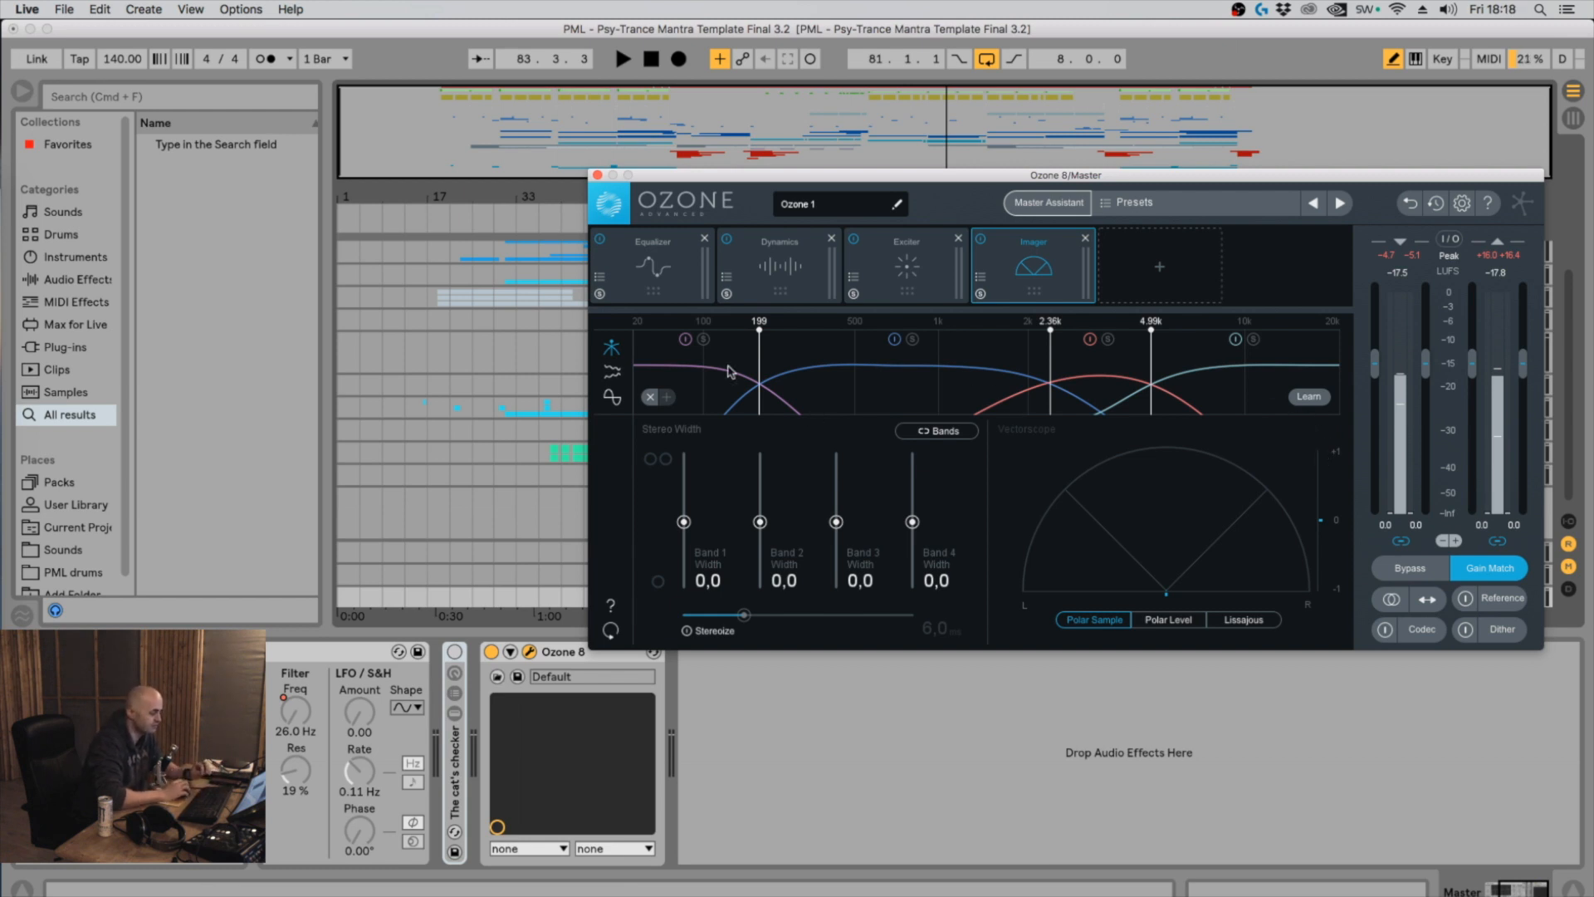
# Solo Imager band 1 in the playing loop and narrow its stereo width to -69.6
pyautogui.click(703, 339)
pyautogui.press('space')
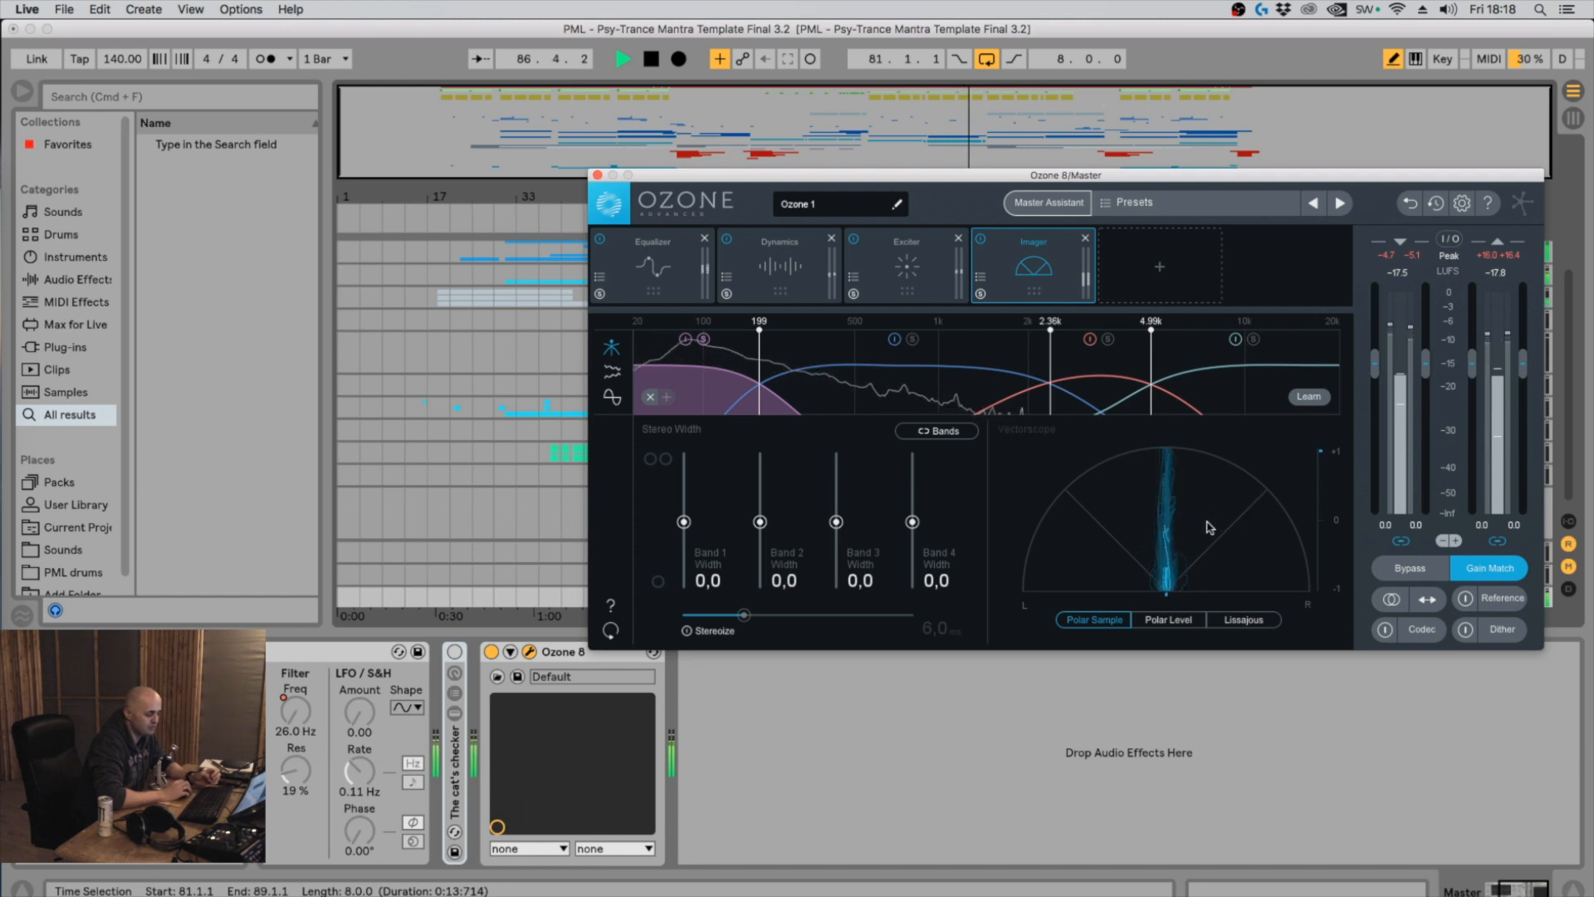
pyautogui.moveTo(685, 523); pyautogui.dragTo(682, 568)
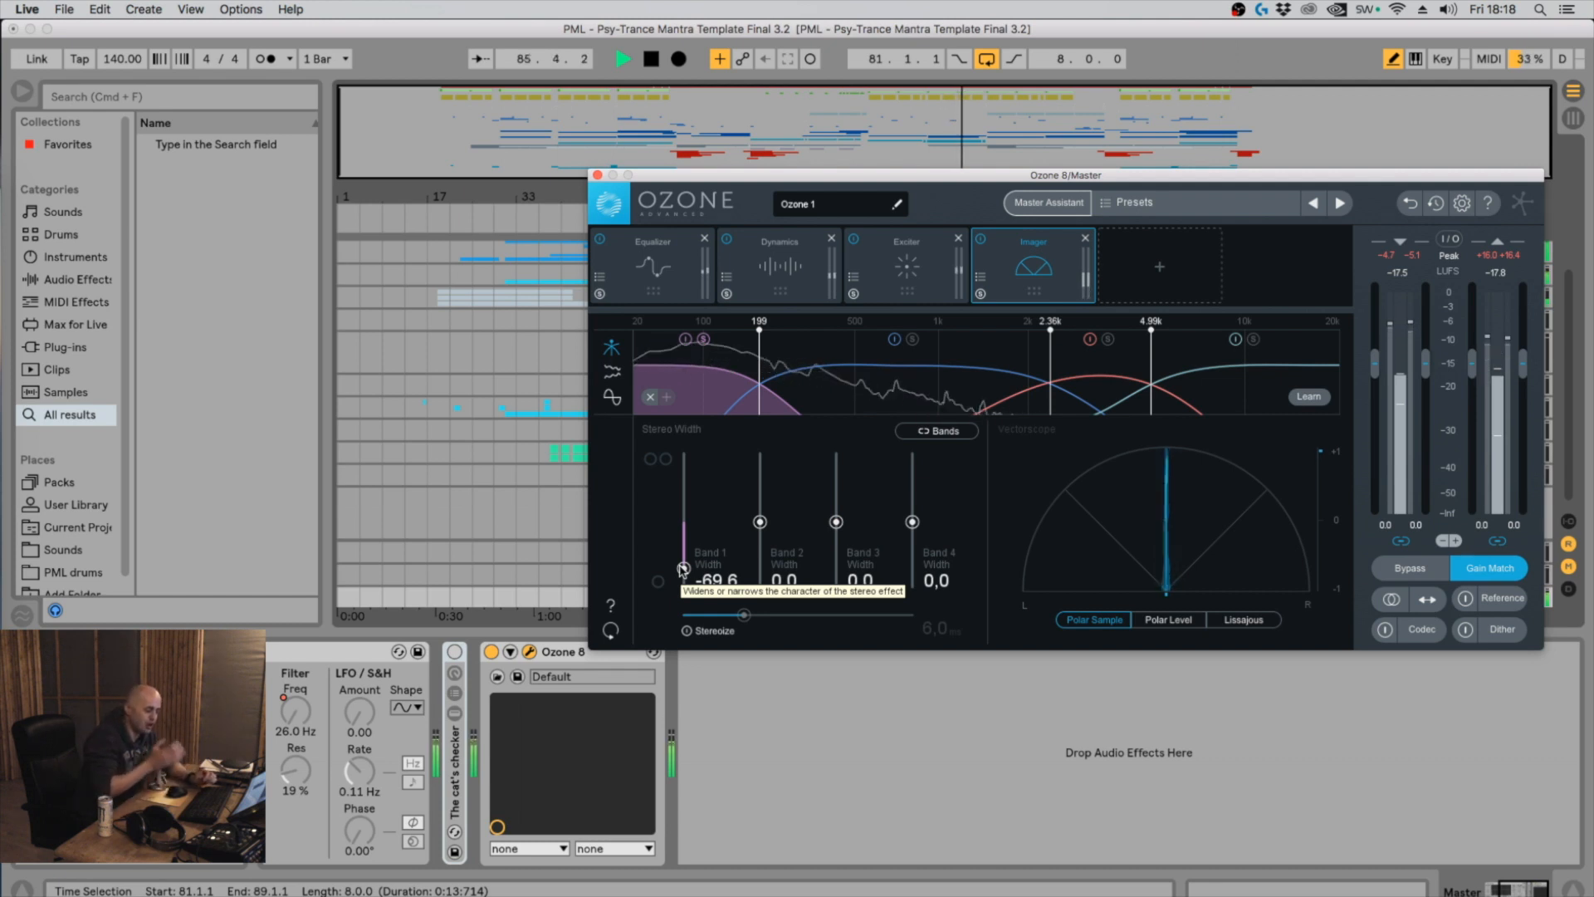
# Audition Imager band 1 at the maximum width of 100 in the playing loop, and settle its stereo width at -53.2
pyautogui.moveTo(683, 569); pyautogui.dragTo(667, 459)
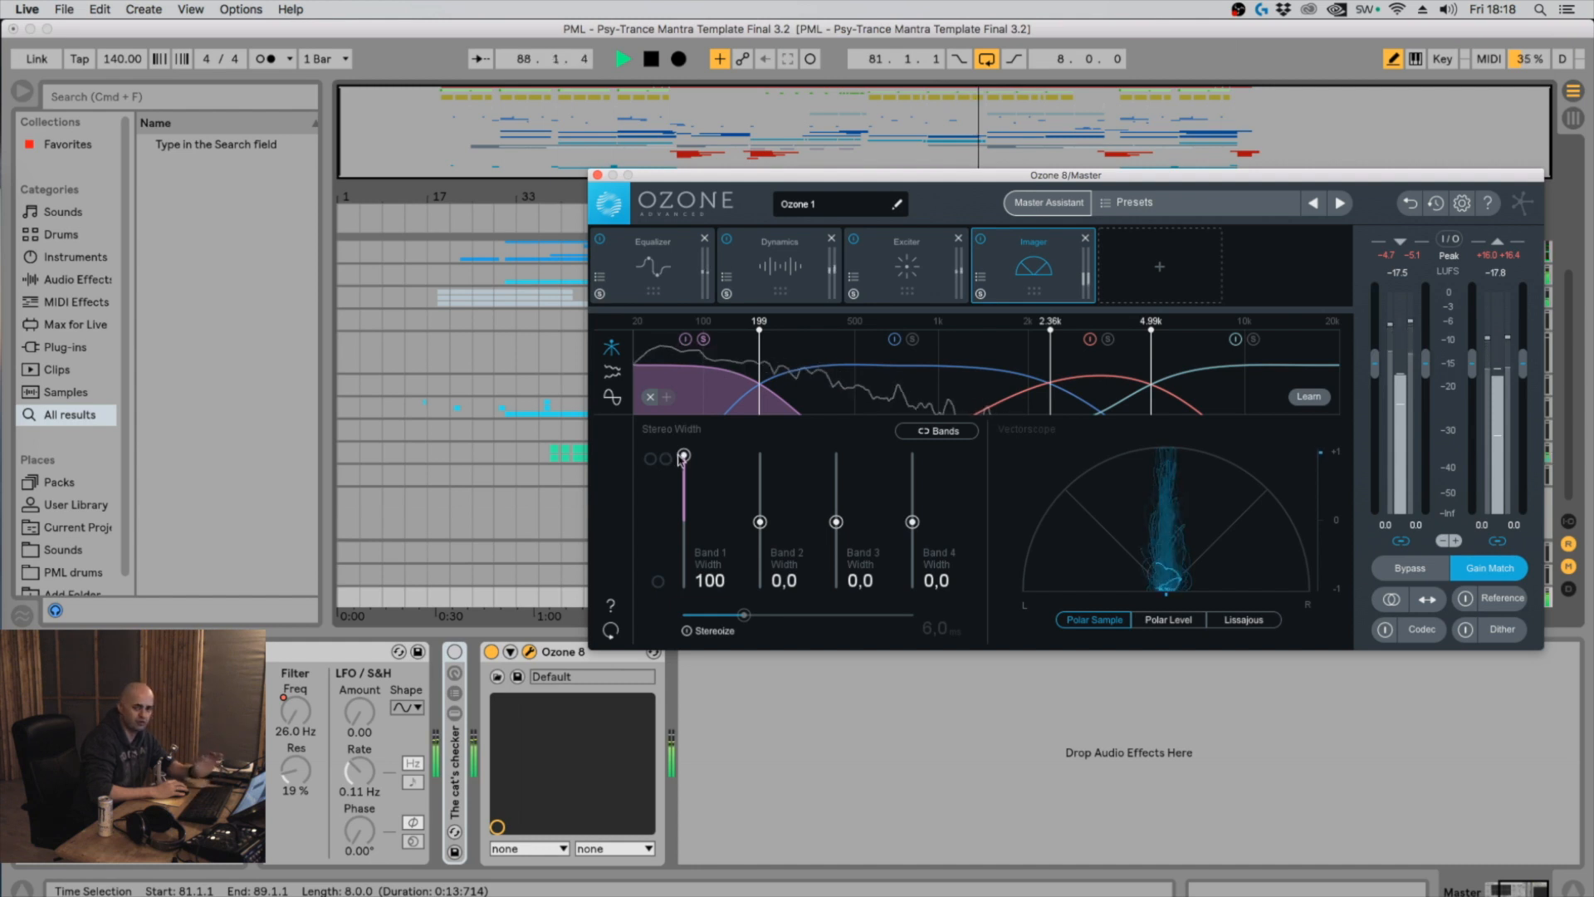
pyautogui.moveTo(684, 539); pyautogui.dragTo(685, 560)
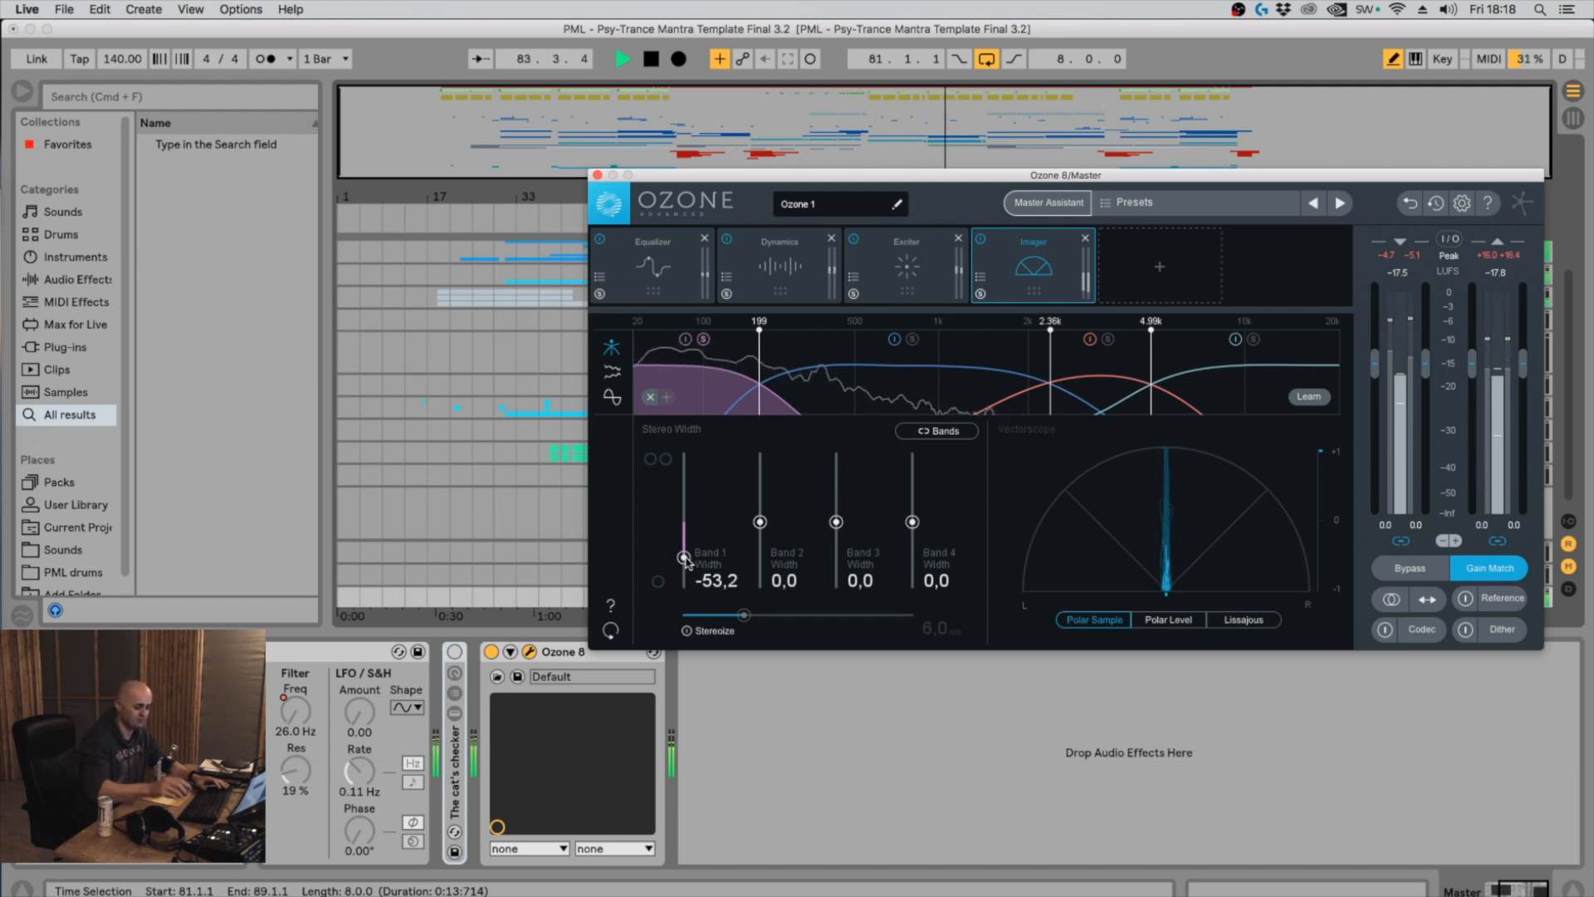
pyautogui.press('space')
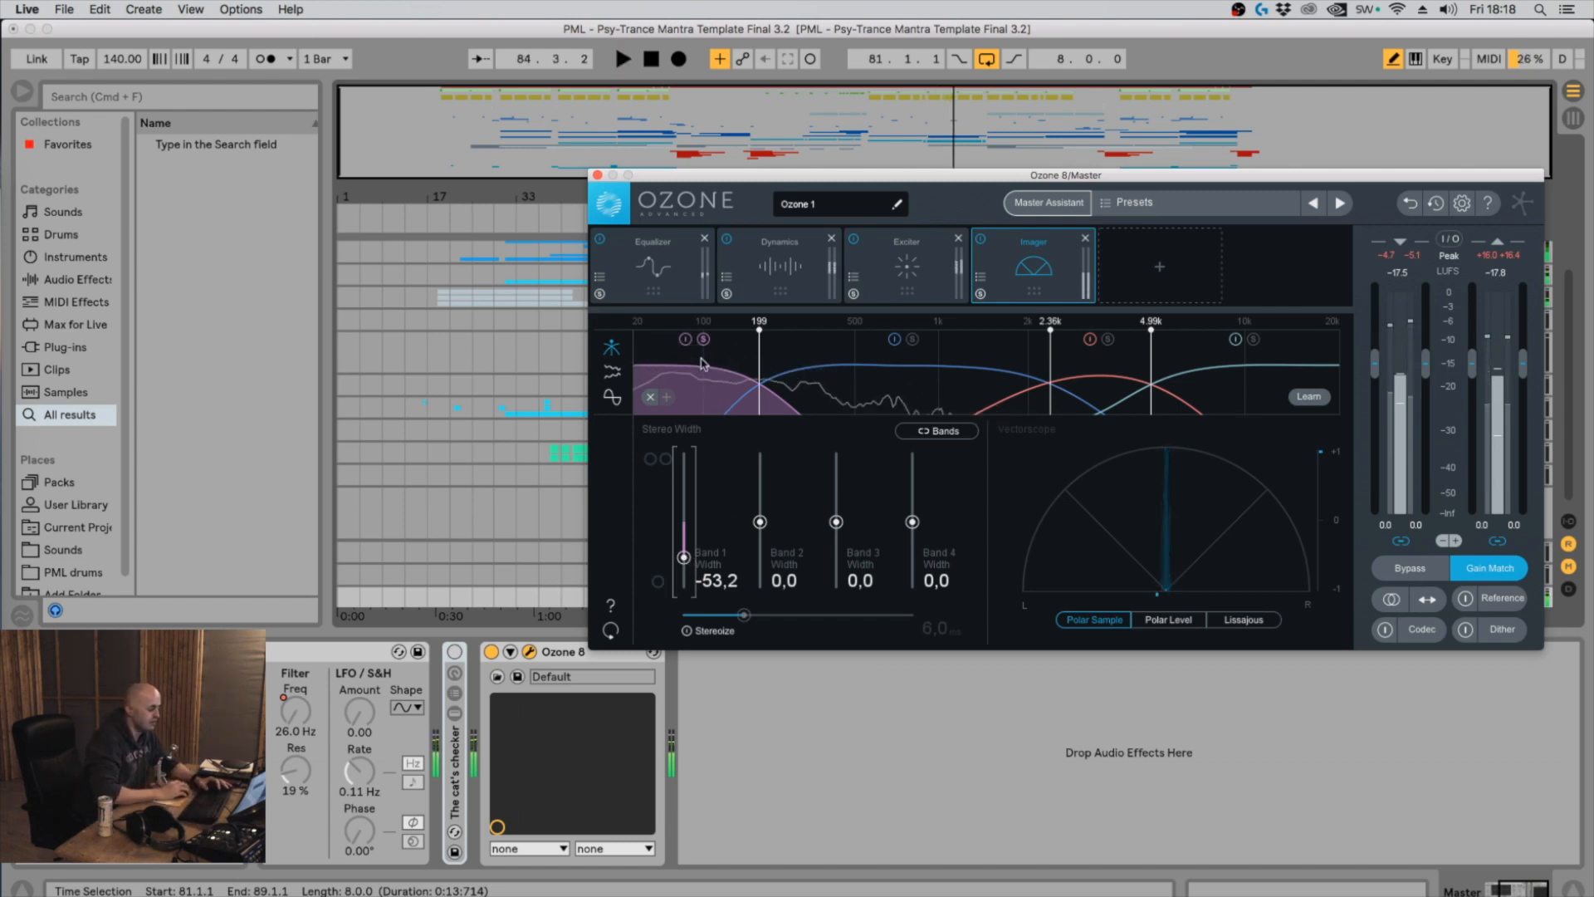
# Solo Imager band 2 in the loop, widen its stereo width to 17.7, and compare Stereoize on and off, leaving it off
pyautogui.click(708, 344)
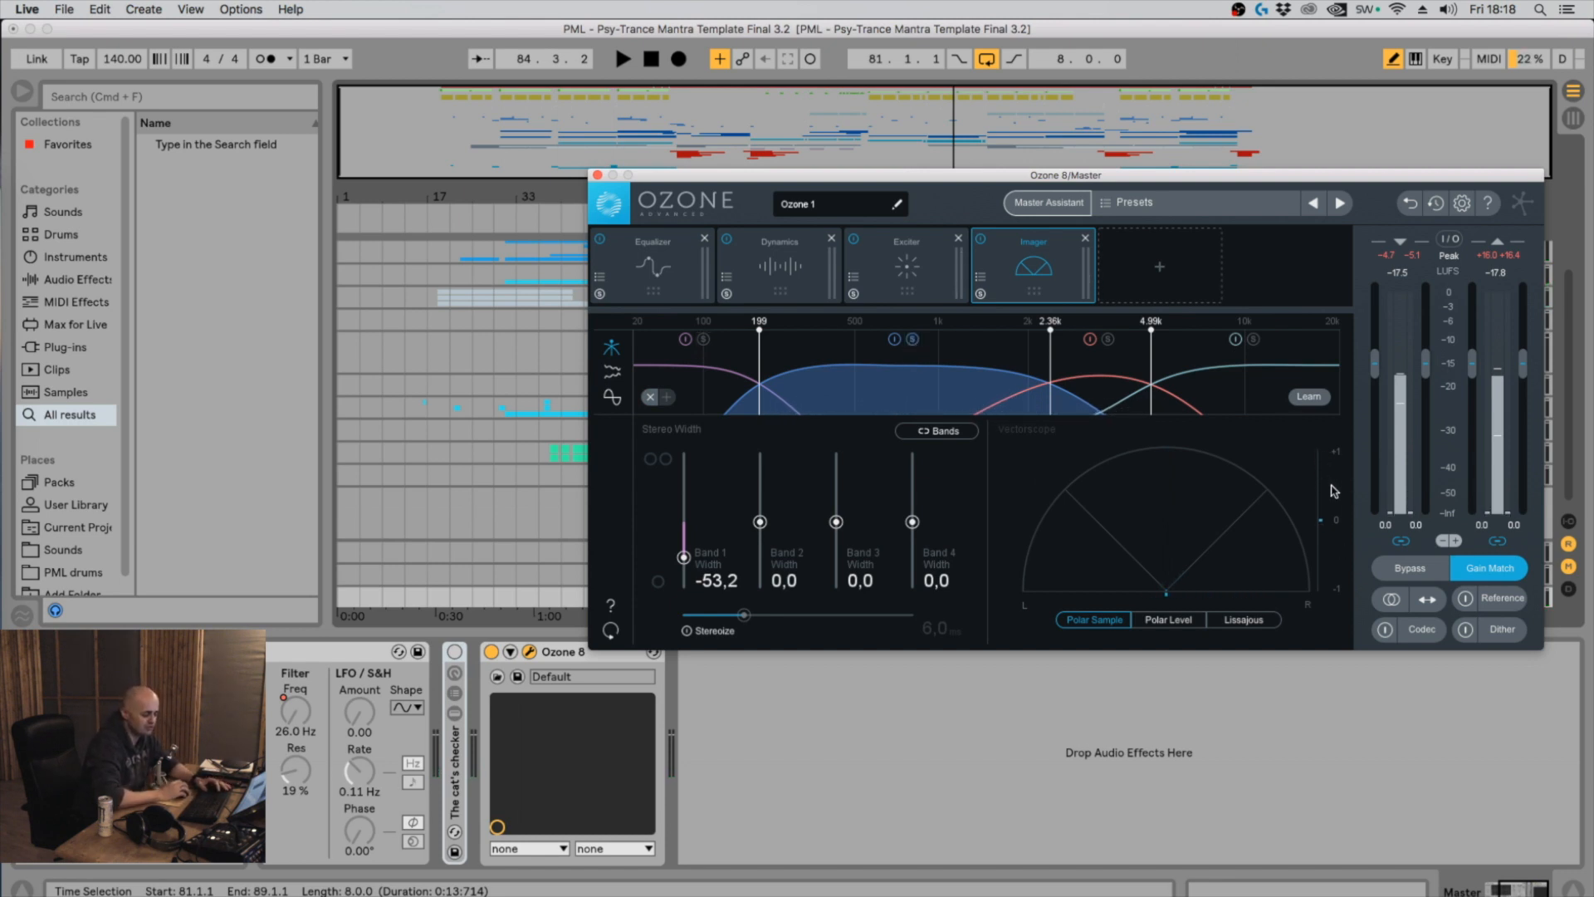
pyautogui.press('space')
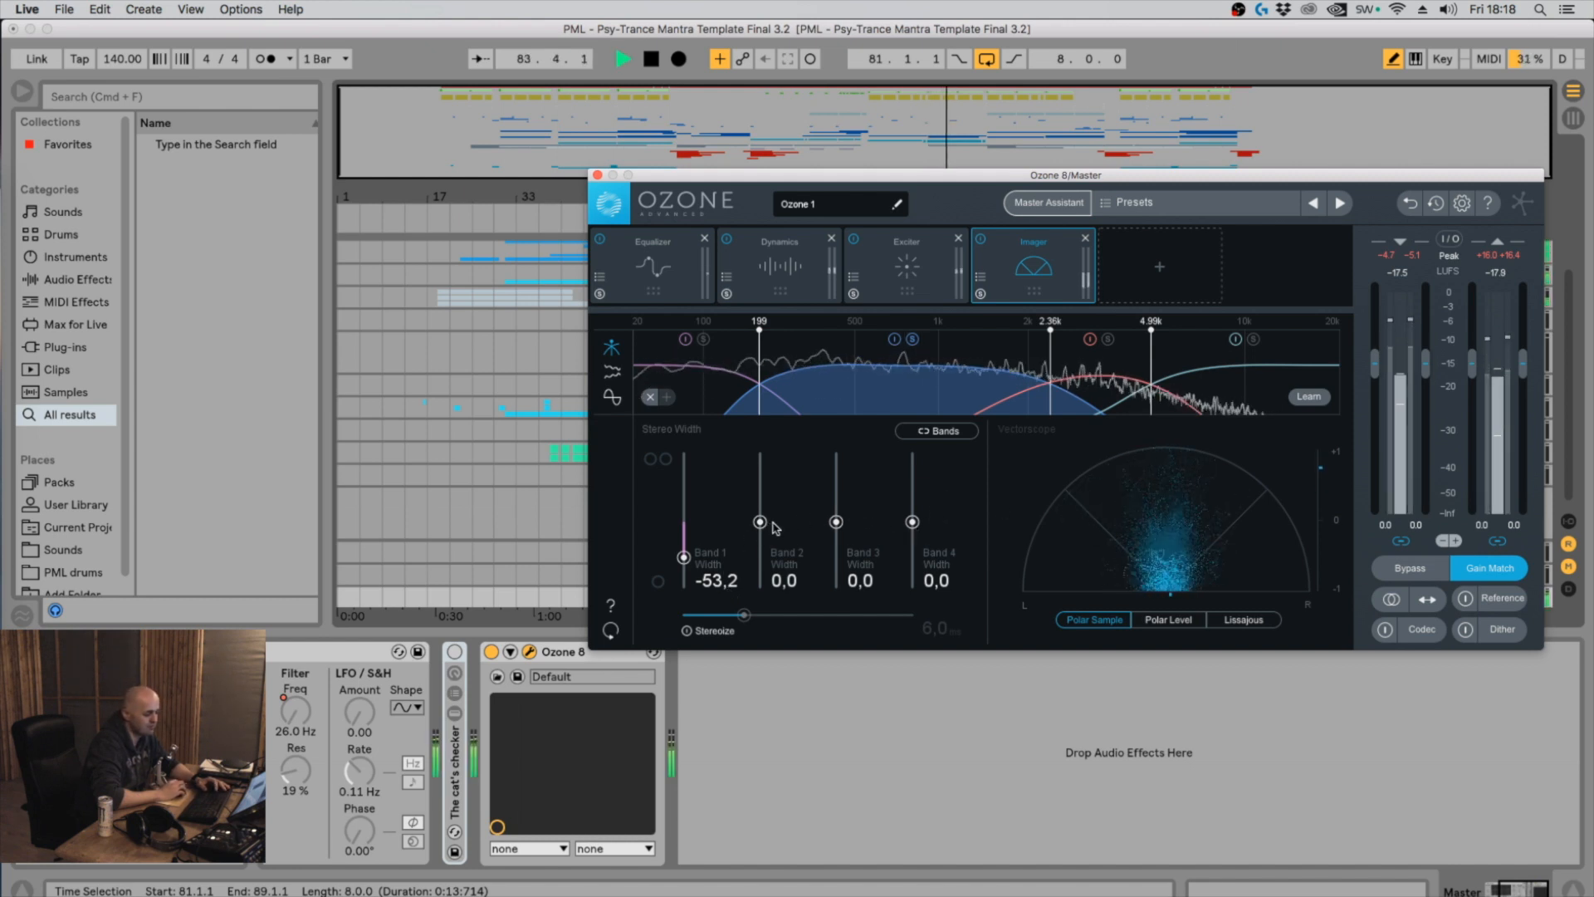
pyautogui.press('space')
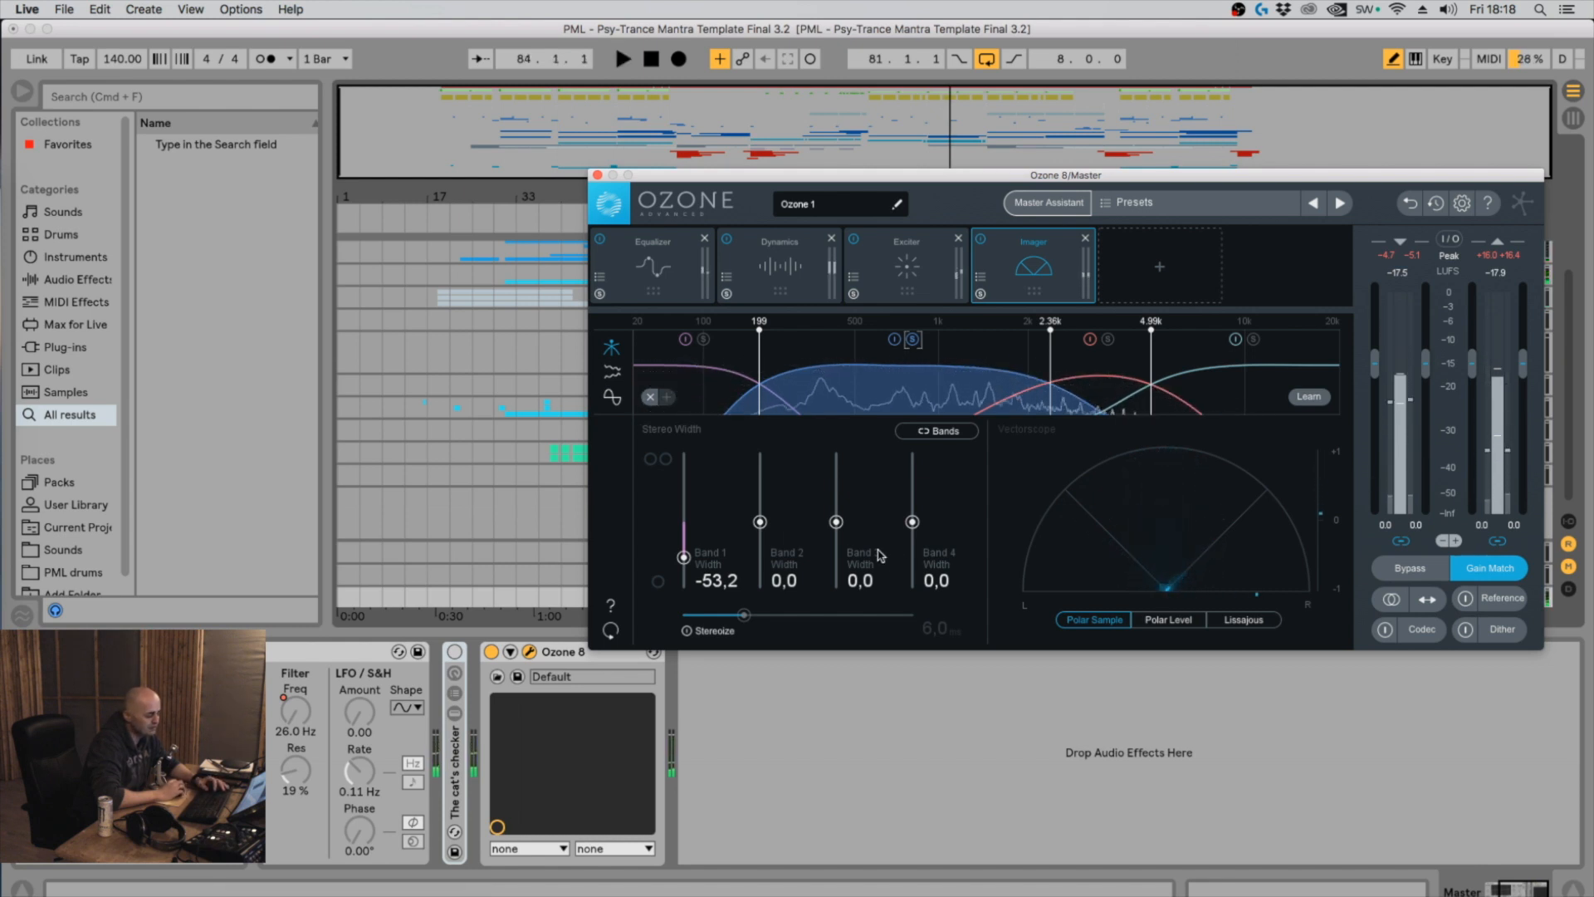
pyautogui.press('space')
pyautogui.moveTo(757, 529); pyautogui.dragTo(760, 510)
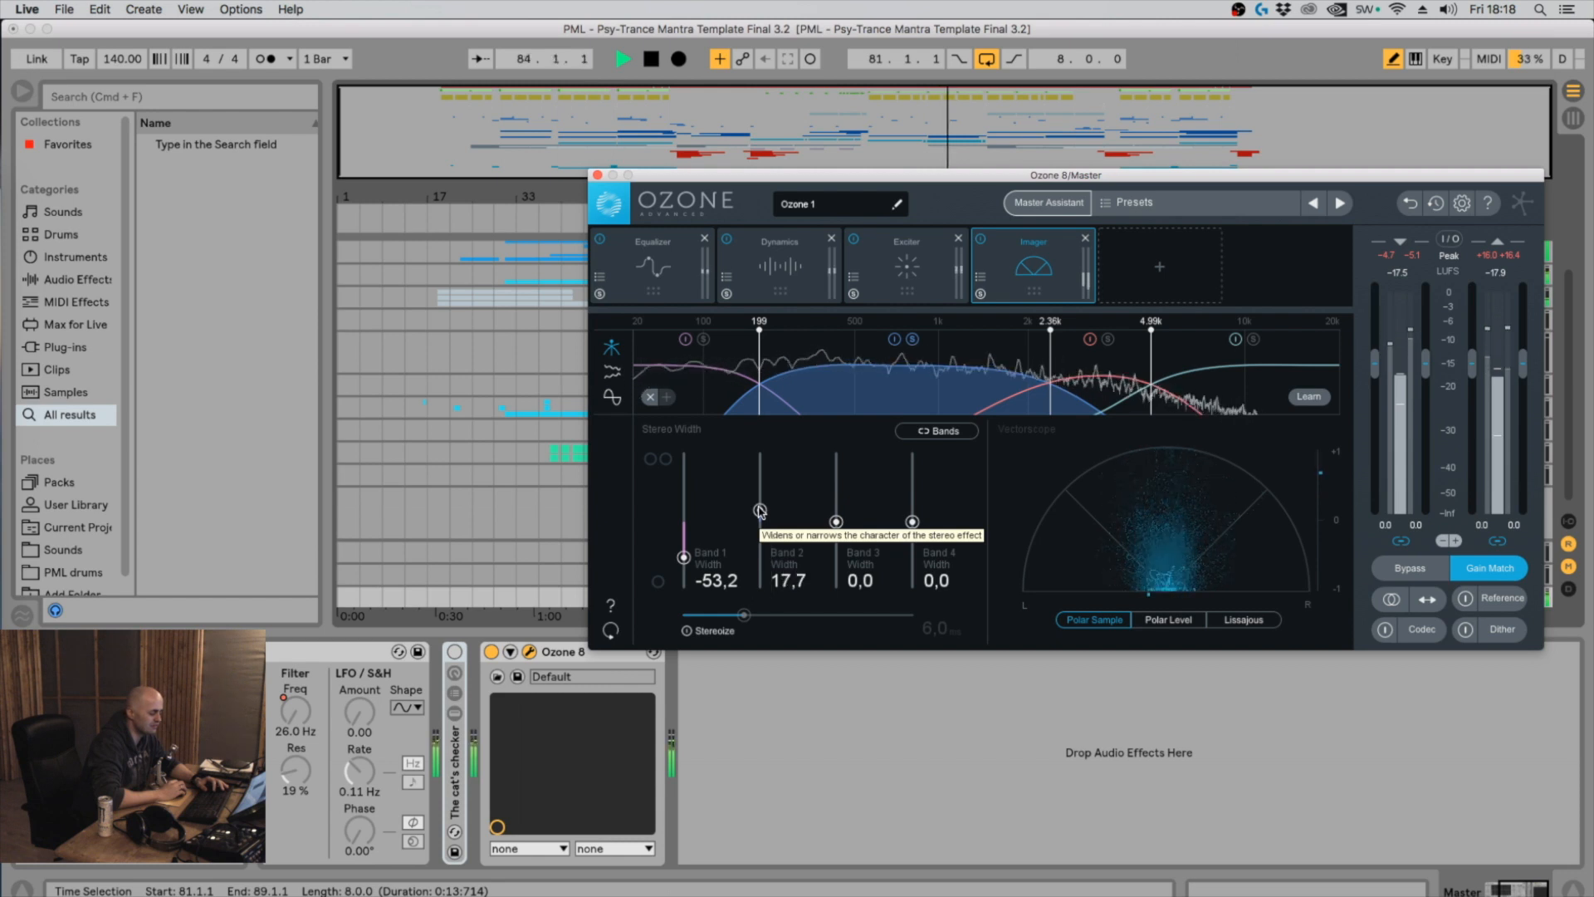
pyautogui.click(687, 631)
pyautogui.click(686, 631)
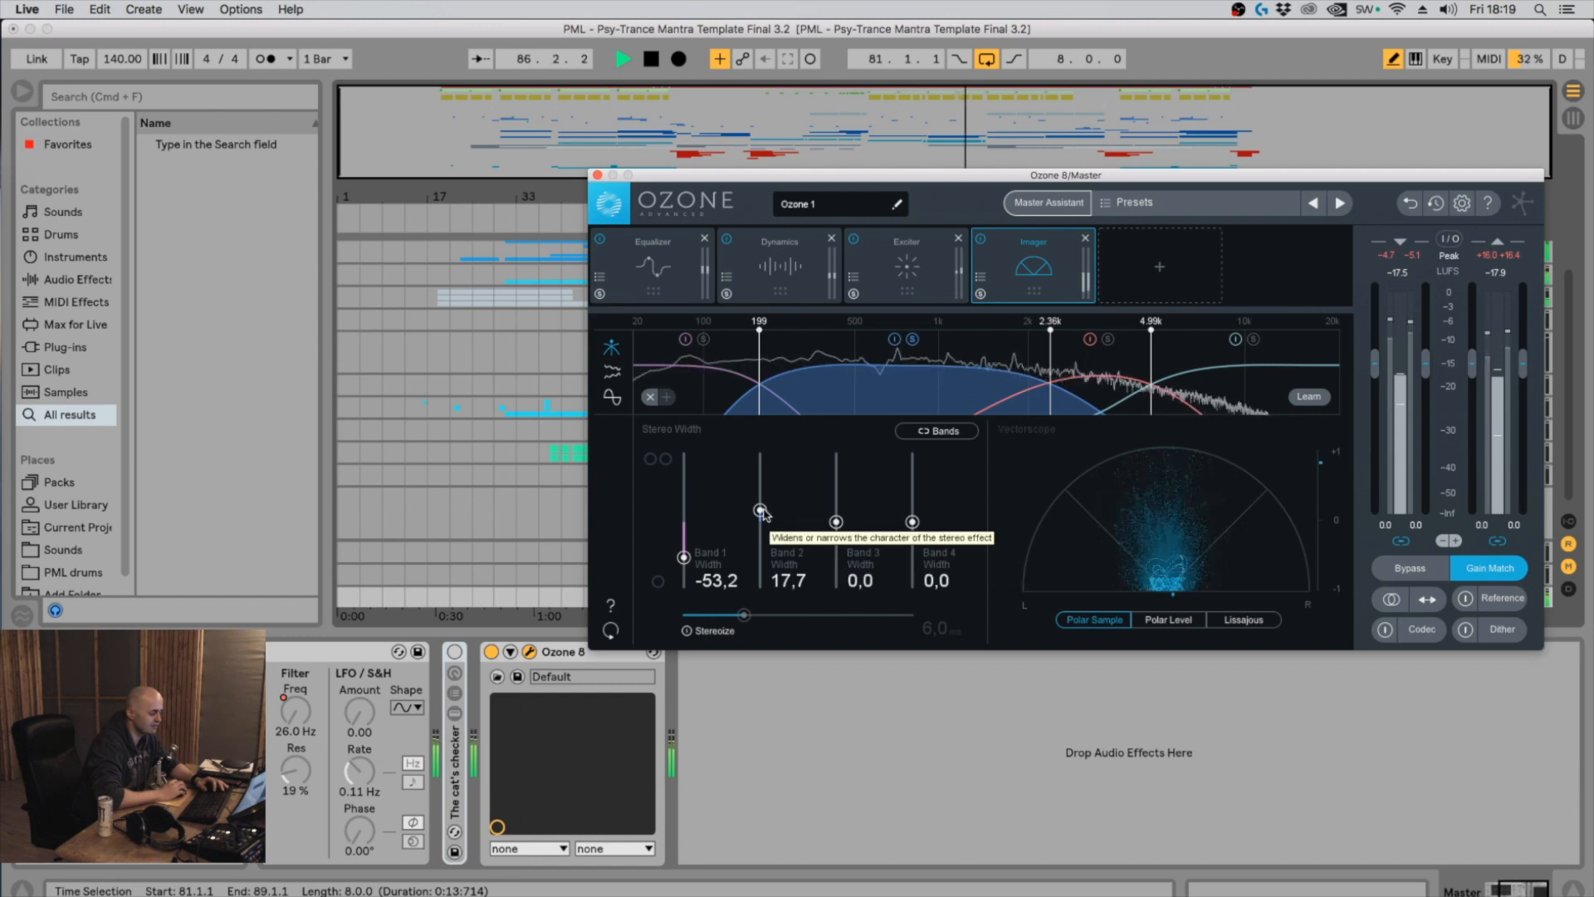
pyautogui.press('space')
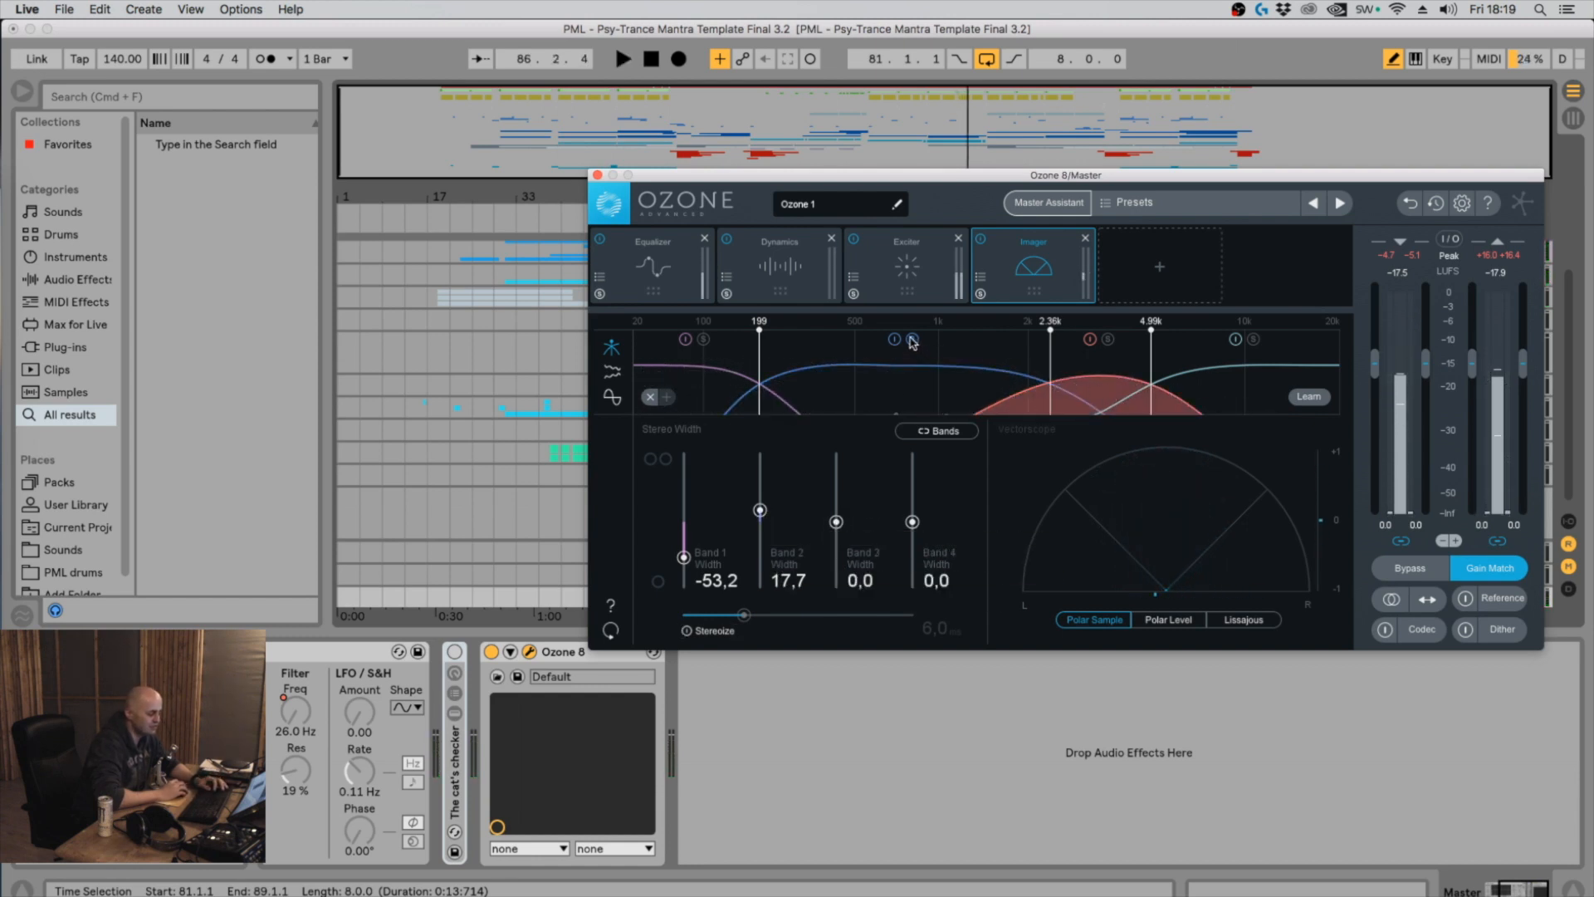
# Listen to soloed Imager band 3 in the loop and widen its stereo width to 21.5
pyautogui.press('space')
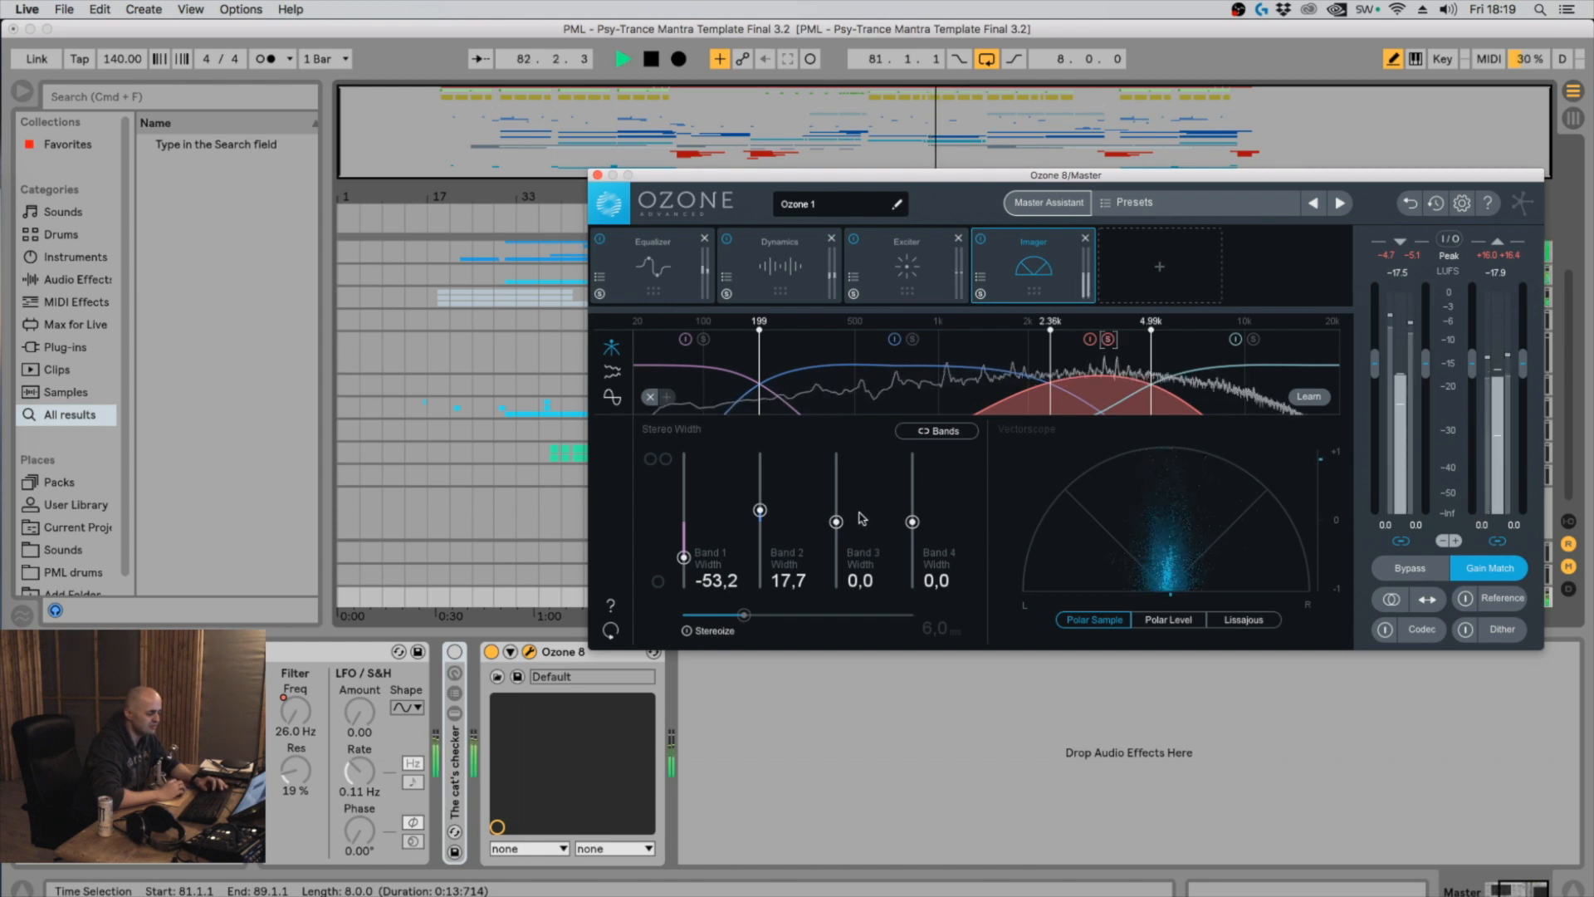
pyautogui.press('space')
pyautogui.moveTo(838, 522); pyautogui.dragTo(838, 511)
pyautogui.press('space')
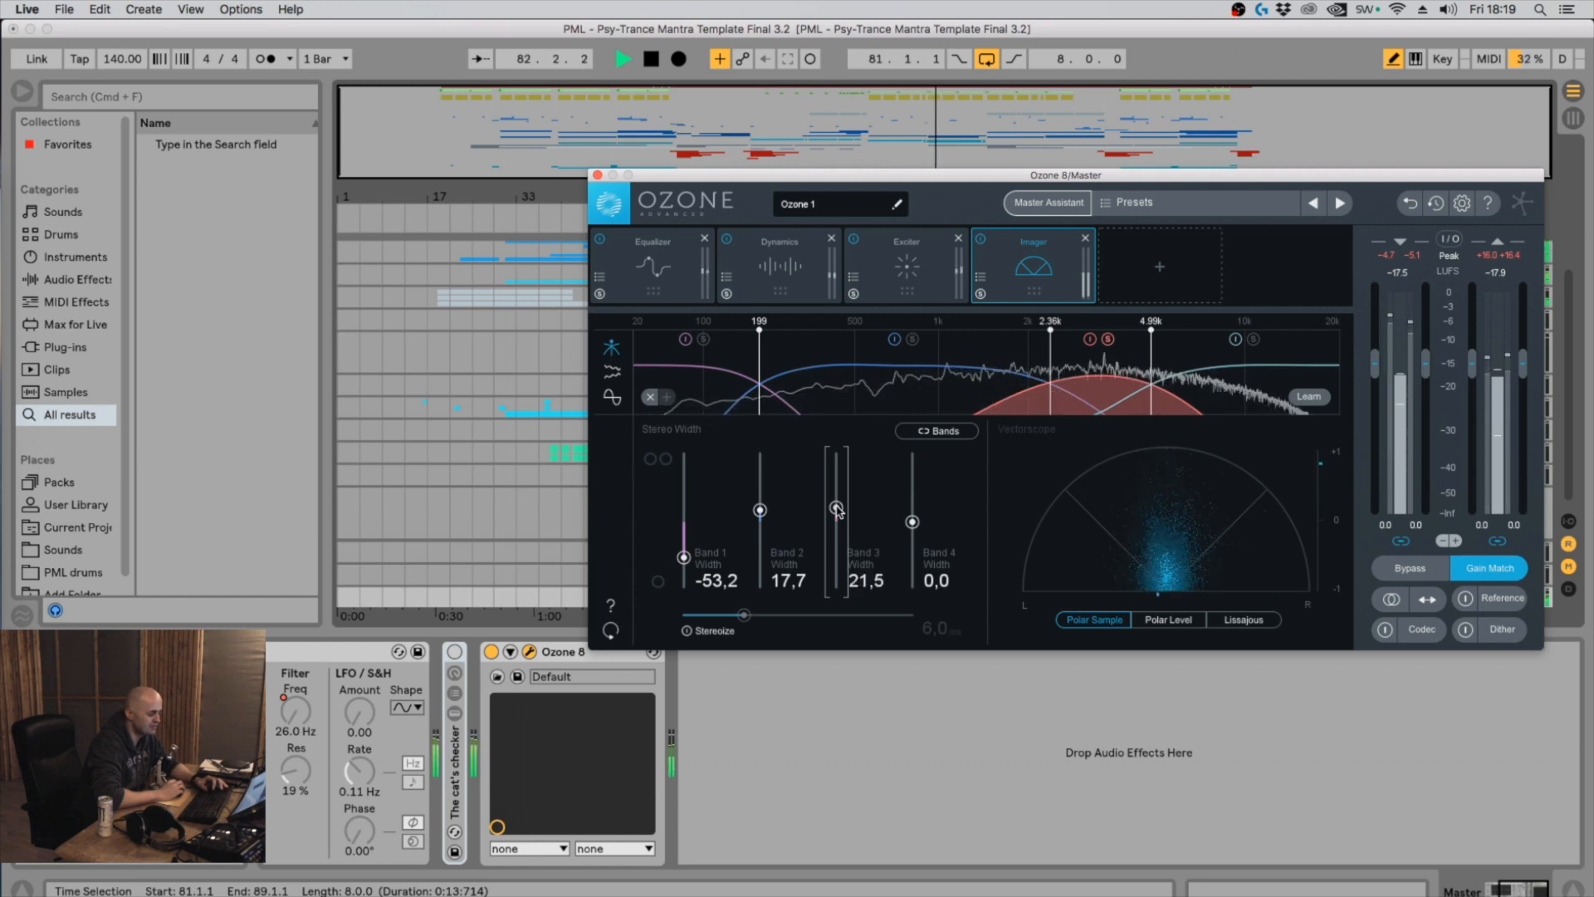
# Reduce Exciter band 3 to an amount of 3.6 and a mix of 56.2% while auditioning the loop
pyautogui.click(893, 289)
pyautogui.moveTo(1102, 531); pyautogui.dragTo(1103, 543)
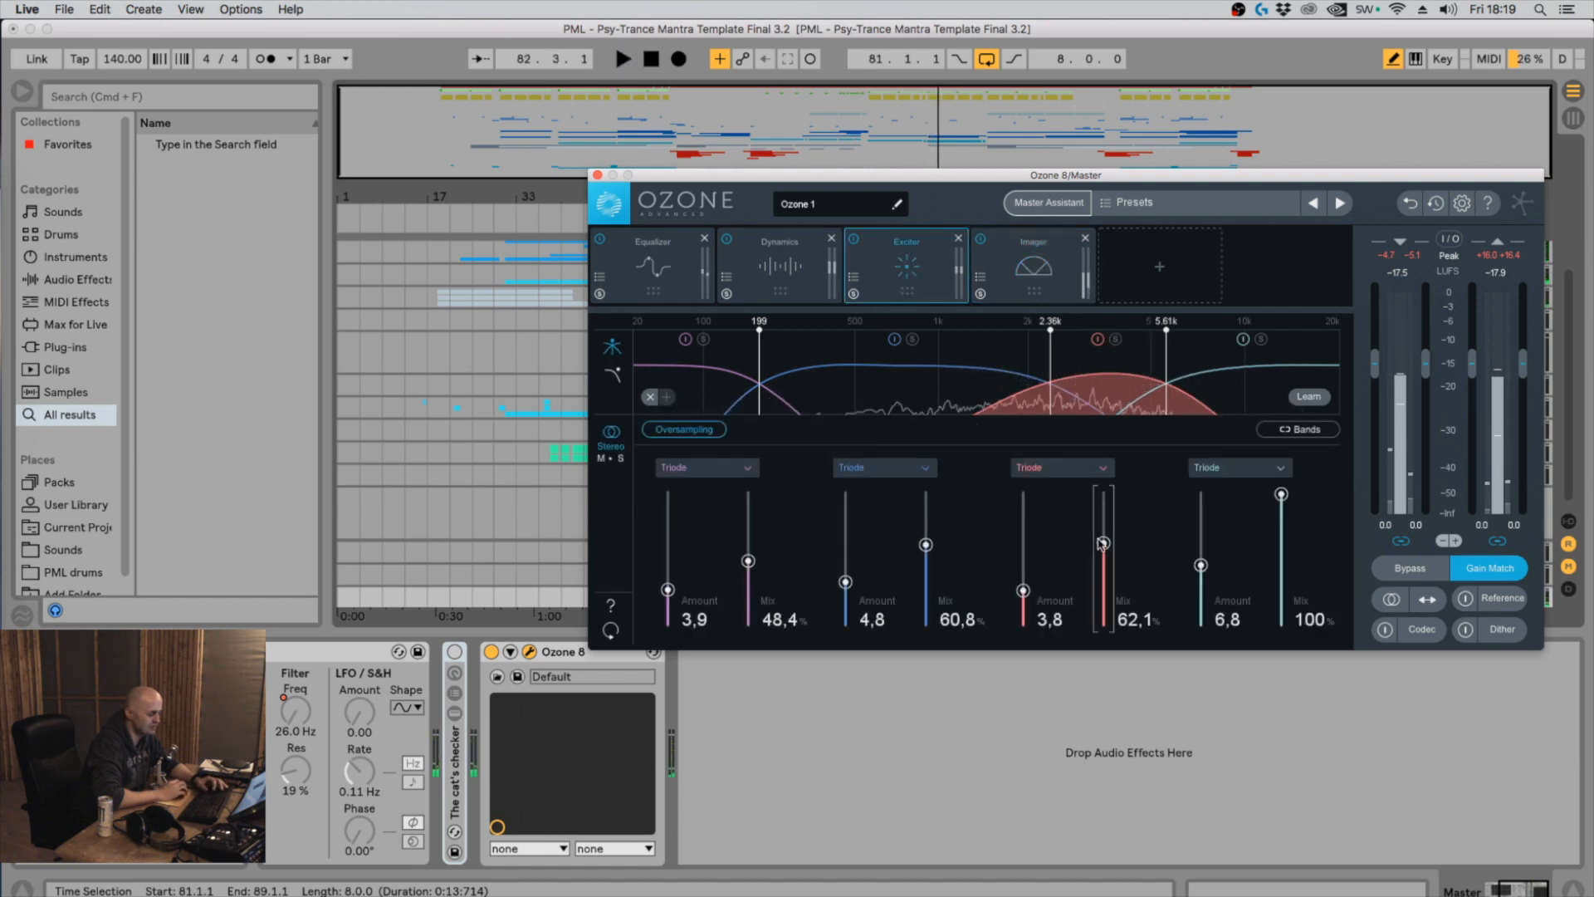
pyautogui.press('space')
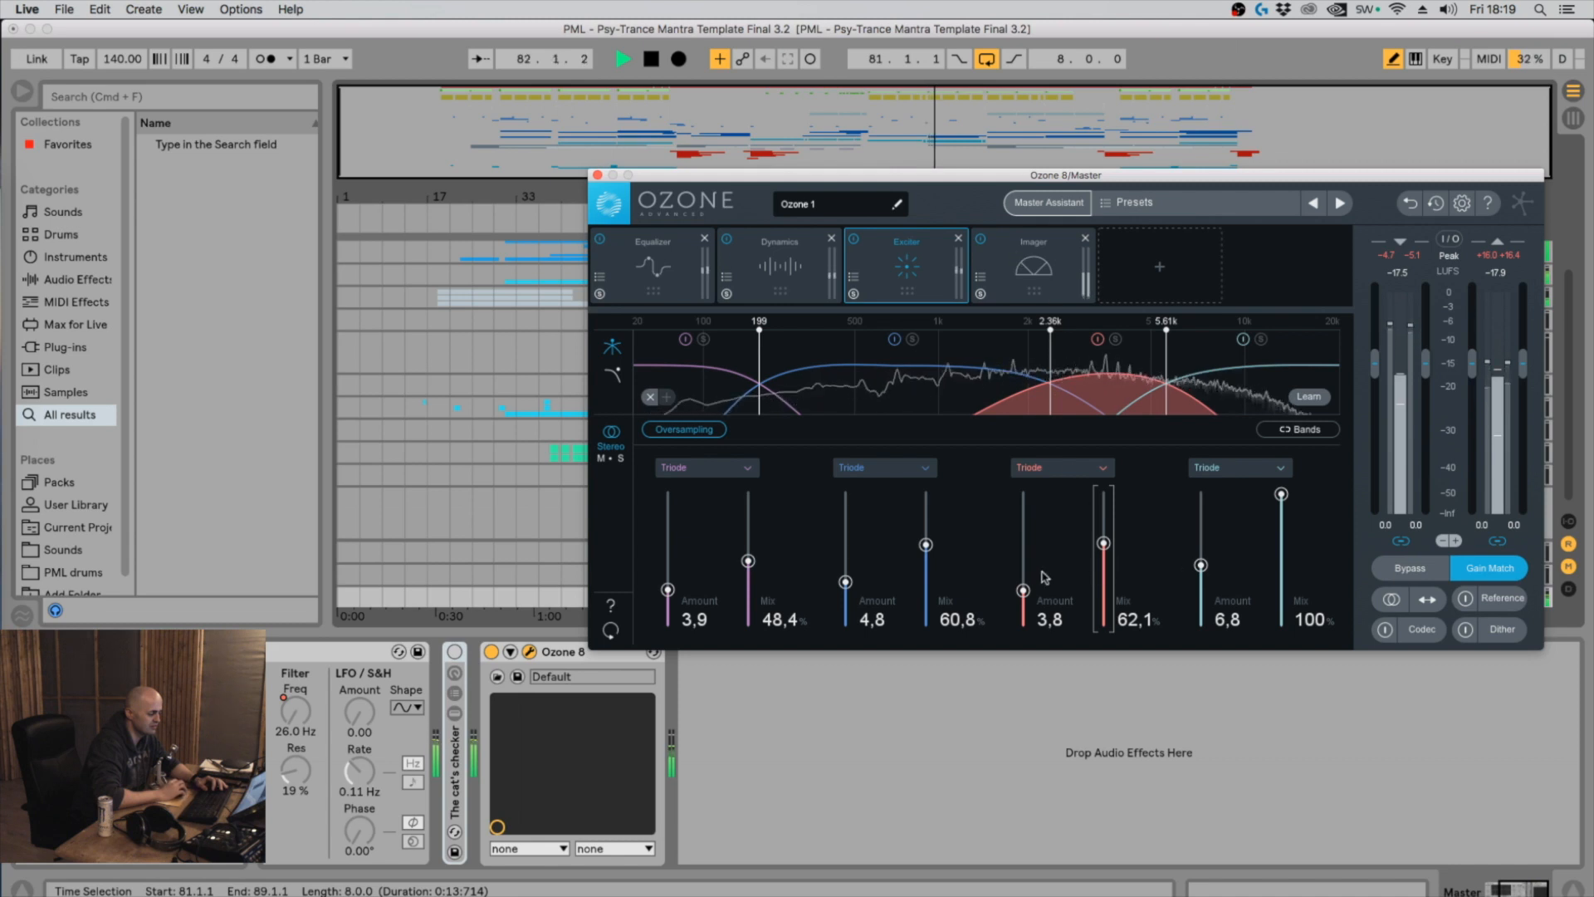
pyautogui.moveTo(1024, 591); pyautogui.dragTo(1024, 593)
pyautogui.moveTo(1103, 544); pyautogui.dragTo(1099, 558)
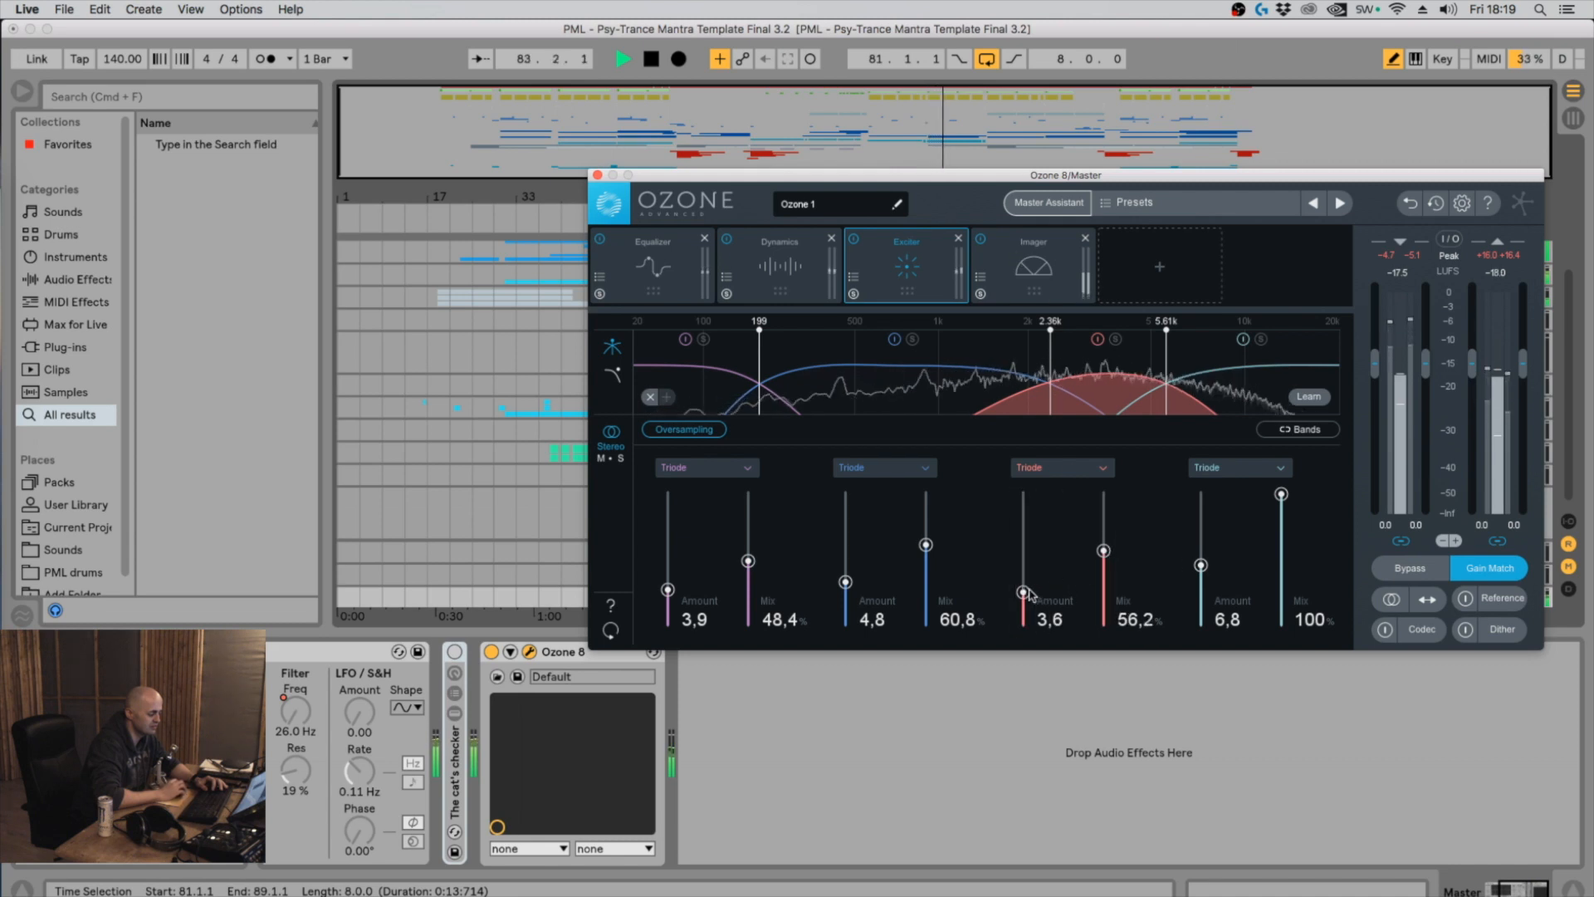
# Return to the Imager, widen band 3 to 48.1 in the playing loop, and stop playback
pyautogui.click(1091, 289)
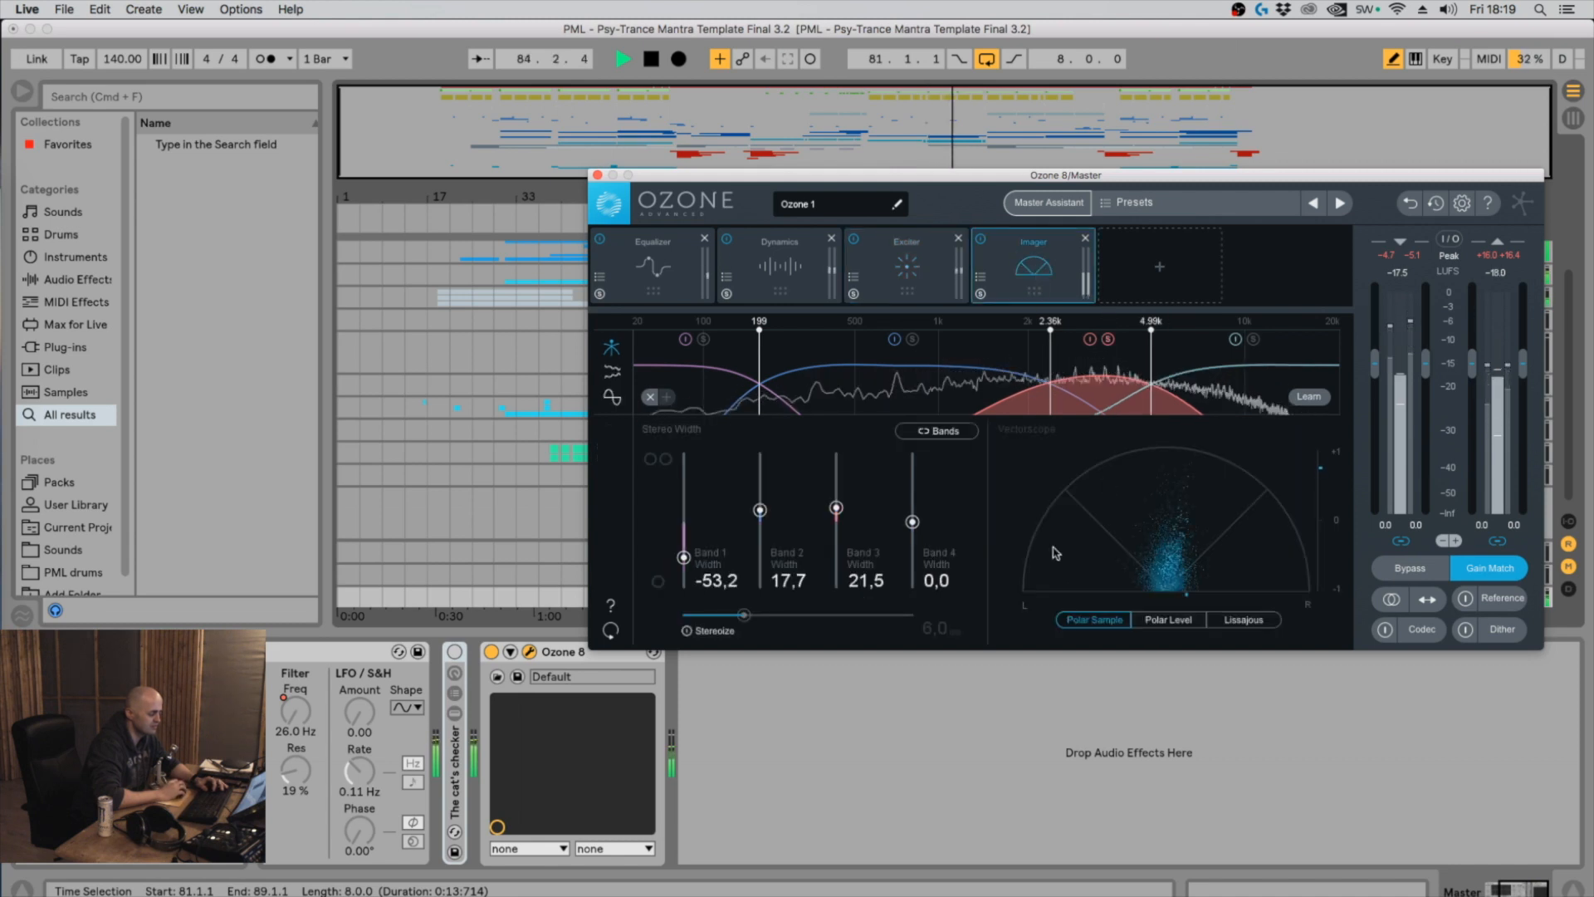
pyautogui.moveTo(836, 507); pyautogui.dragTo(836, 490)
pyautogui.press('space')
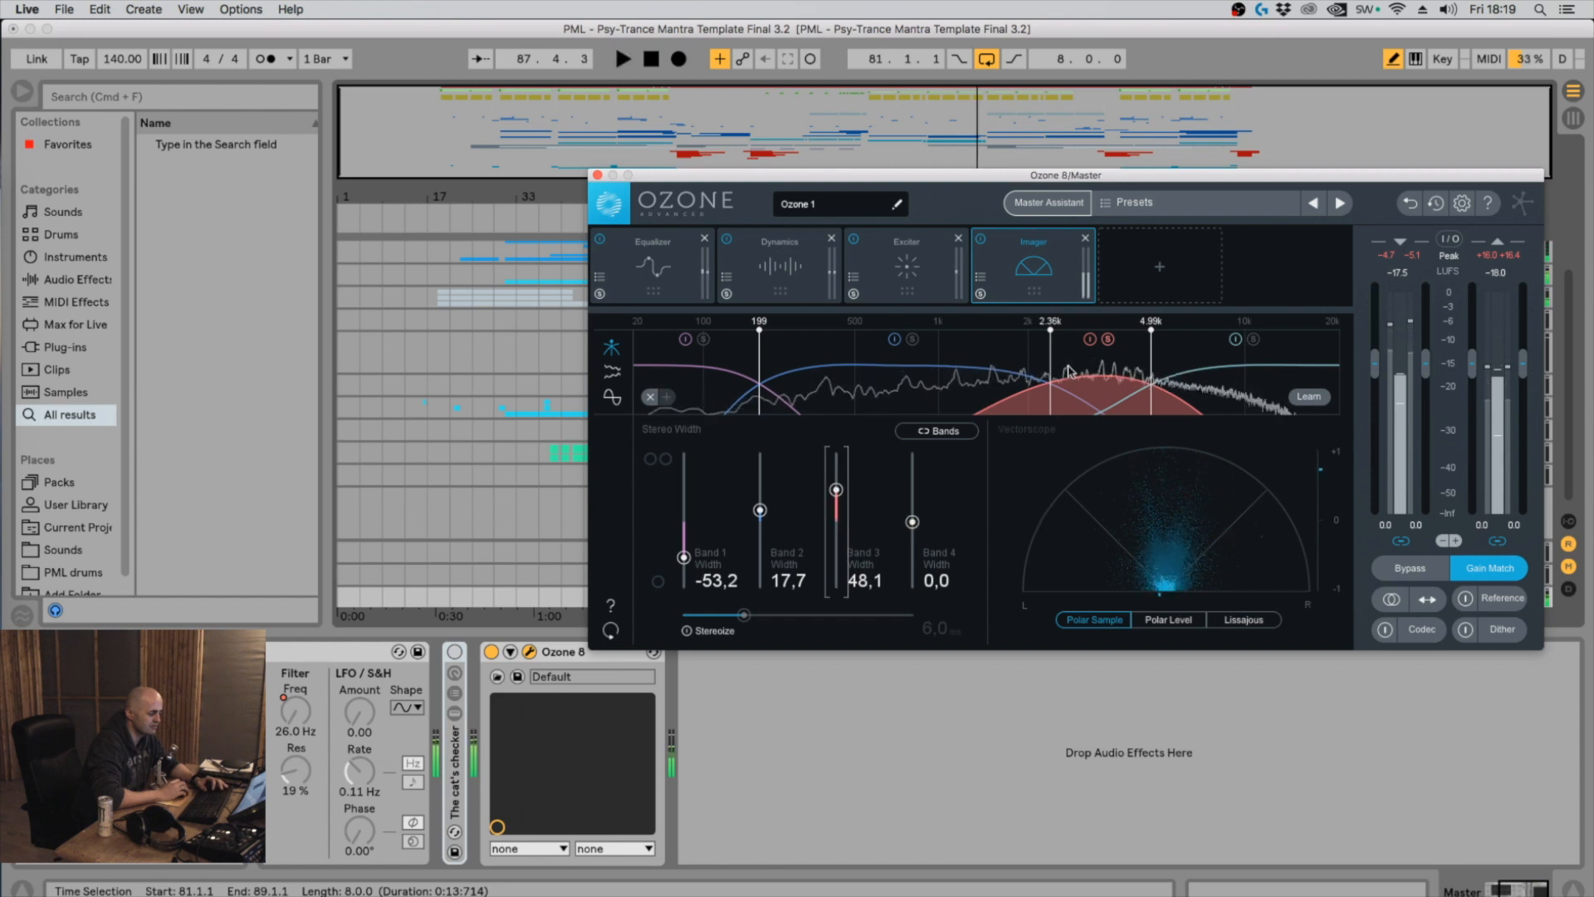
# Solo Imager band 4, try its width at 100 and back at 0, and narrow it to -25.3 while auditioning before ending the solo
pyautogui.click(1252, 340)
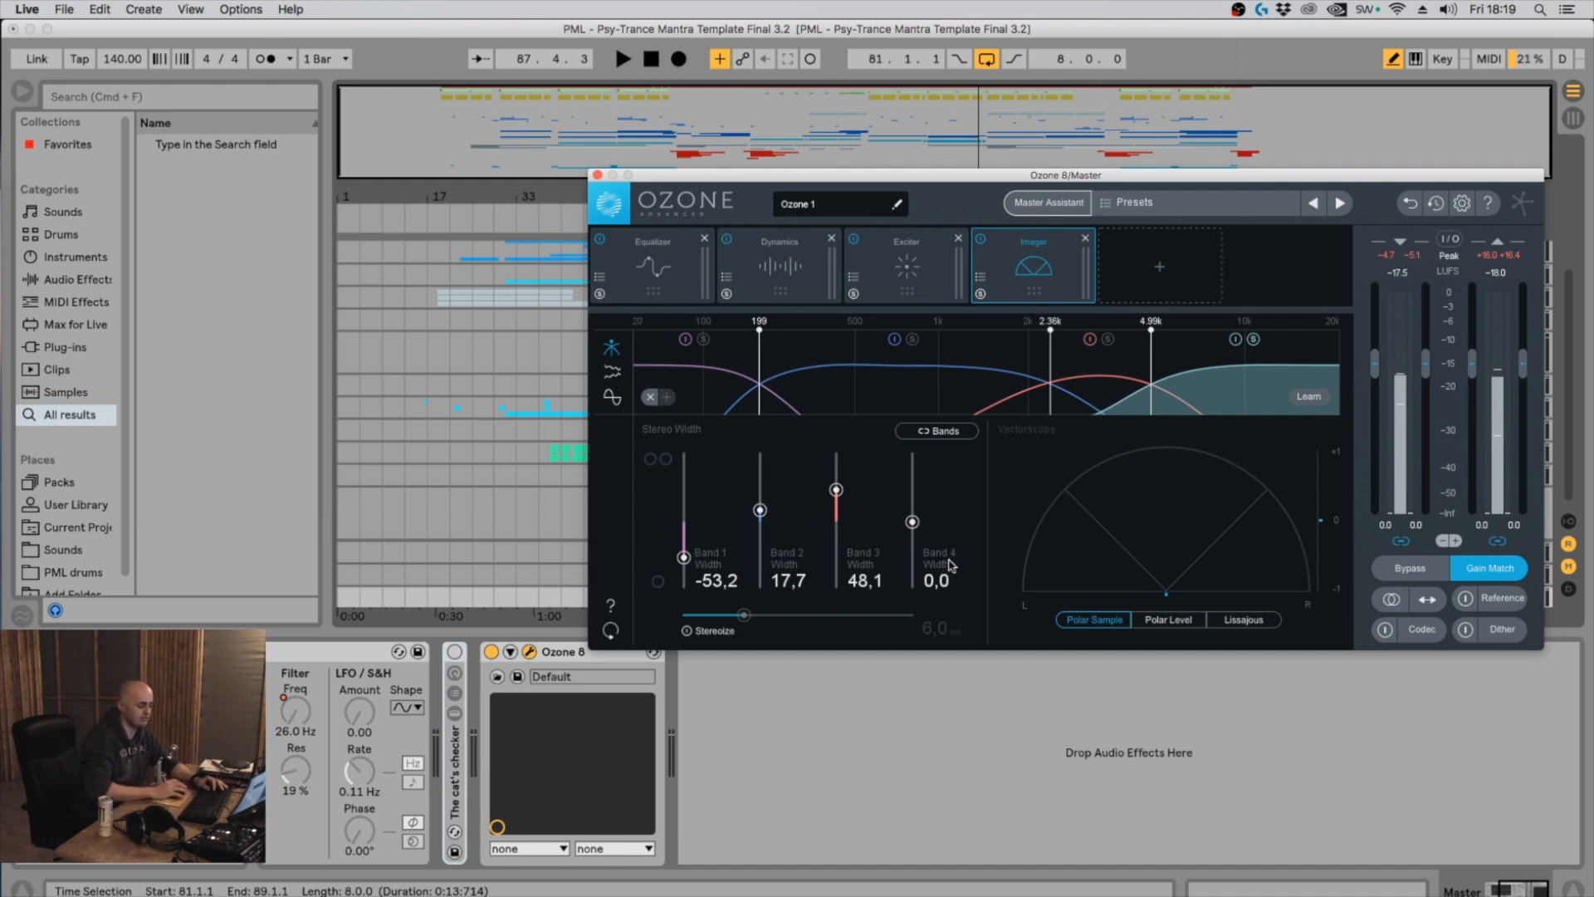
pyautogui.moveTo(913, 518); pyautogui.dragTo(911, 453)
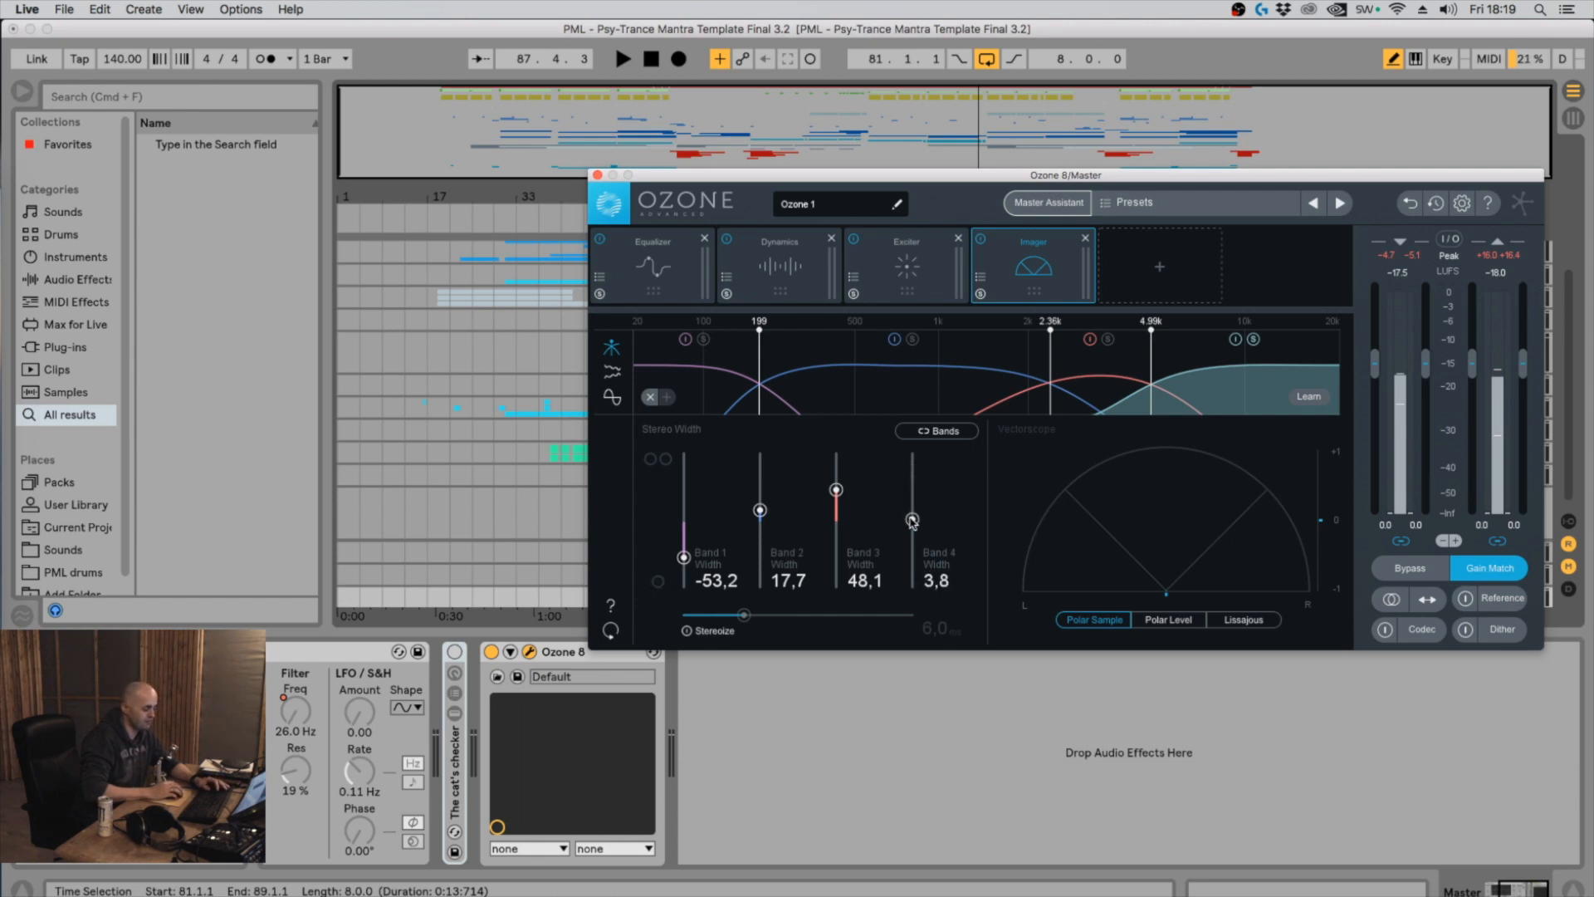
pyautogui.moveTo(912, 518); pyautogui.dragTo(918, 391)
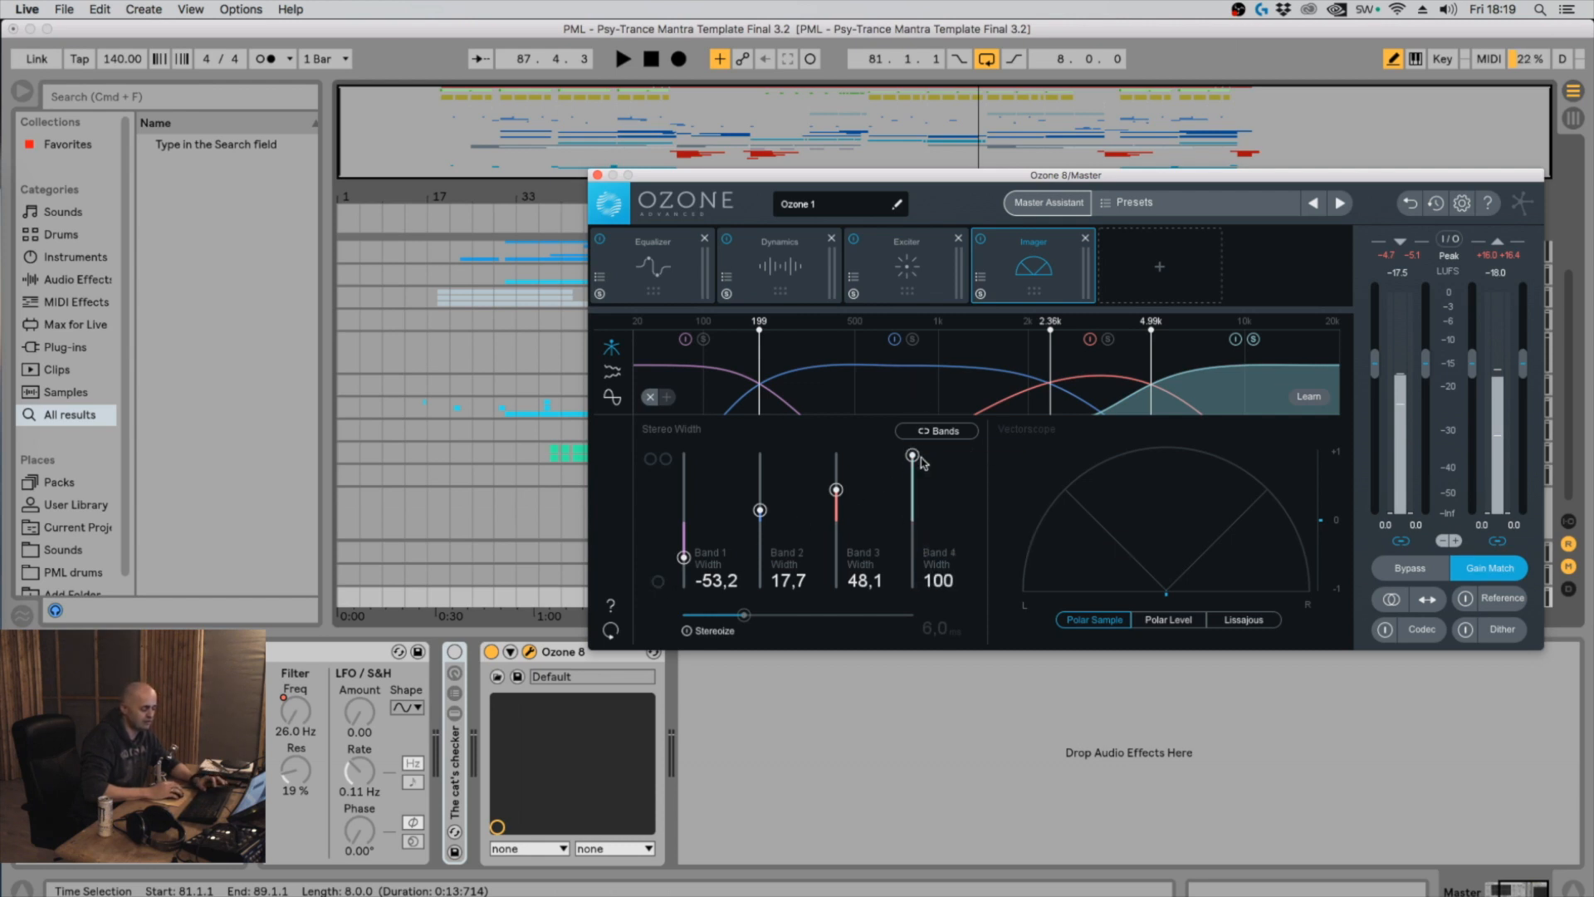
pyautogui.moveTo(913, 456); pyautogui.dragTo(913, 525)
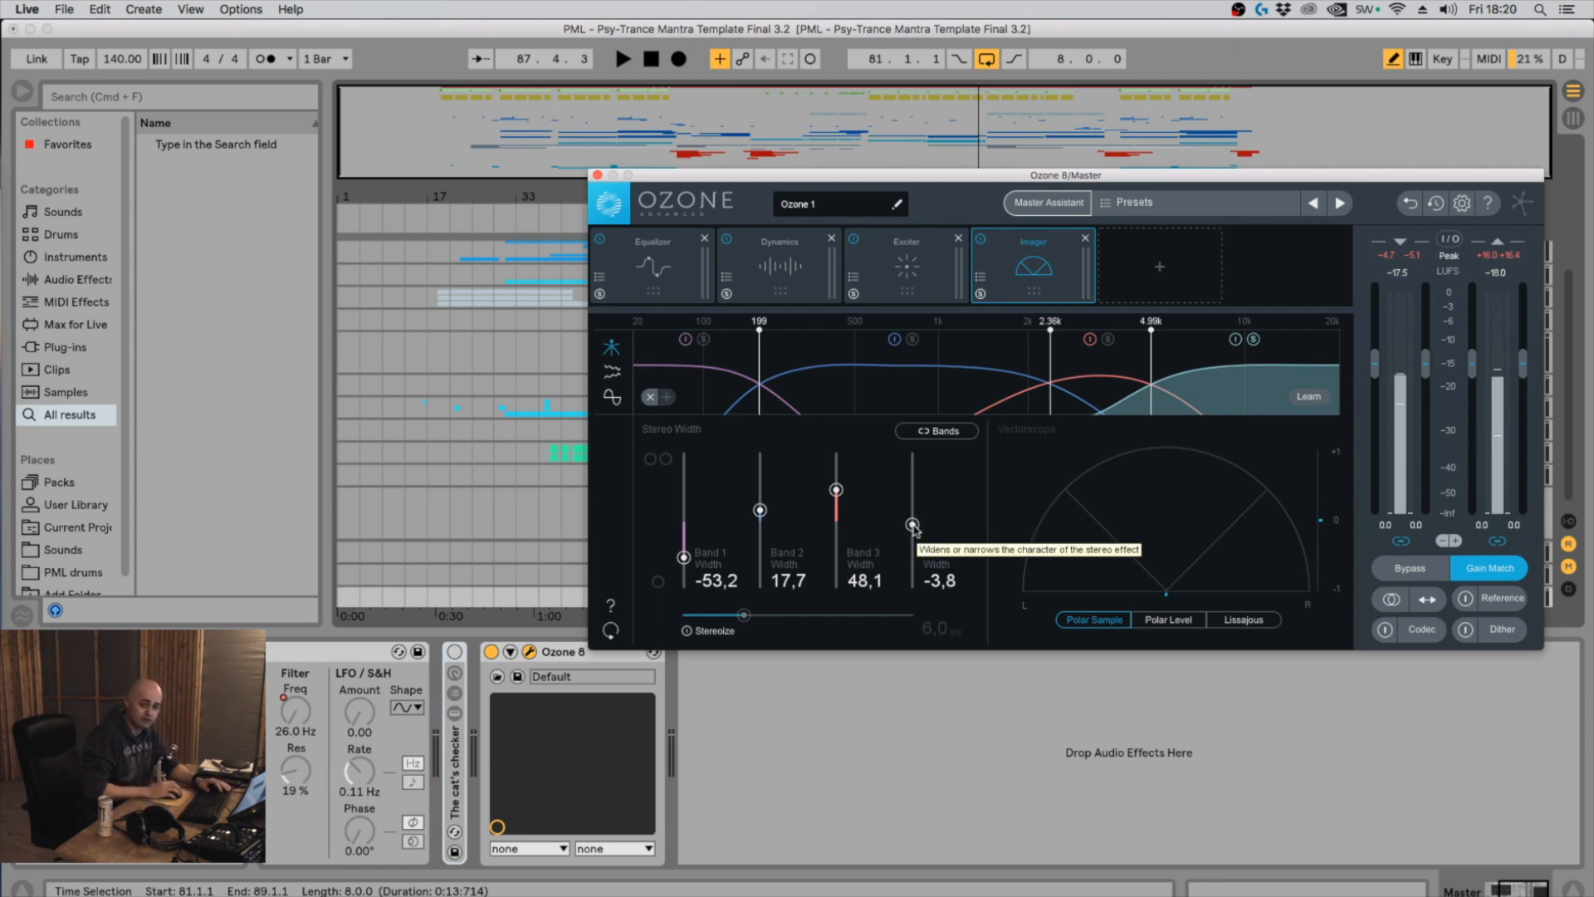
pyautogui.moveTo(912, 524)
pyautogui.mouseDown()
pyautogui.moveTo(912, 505)
pyautogui.moveTo(912, 521)
pyautogui.mouseUp()
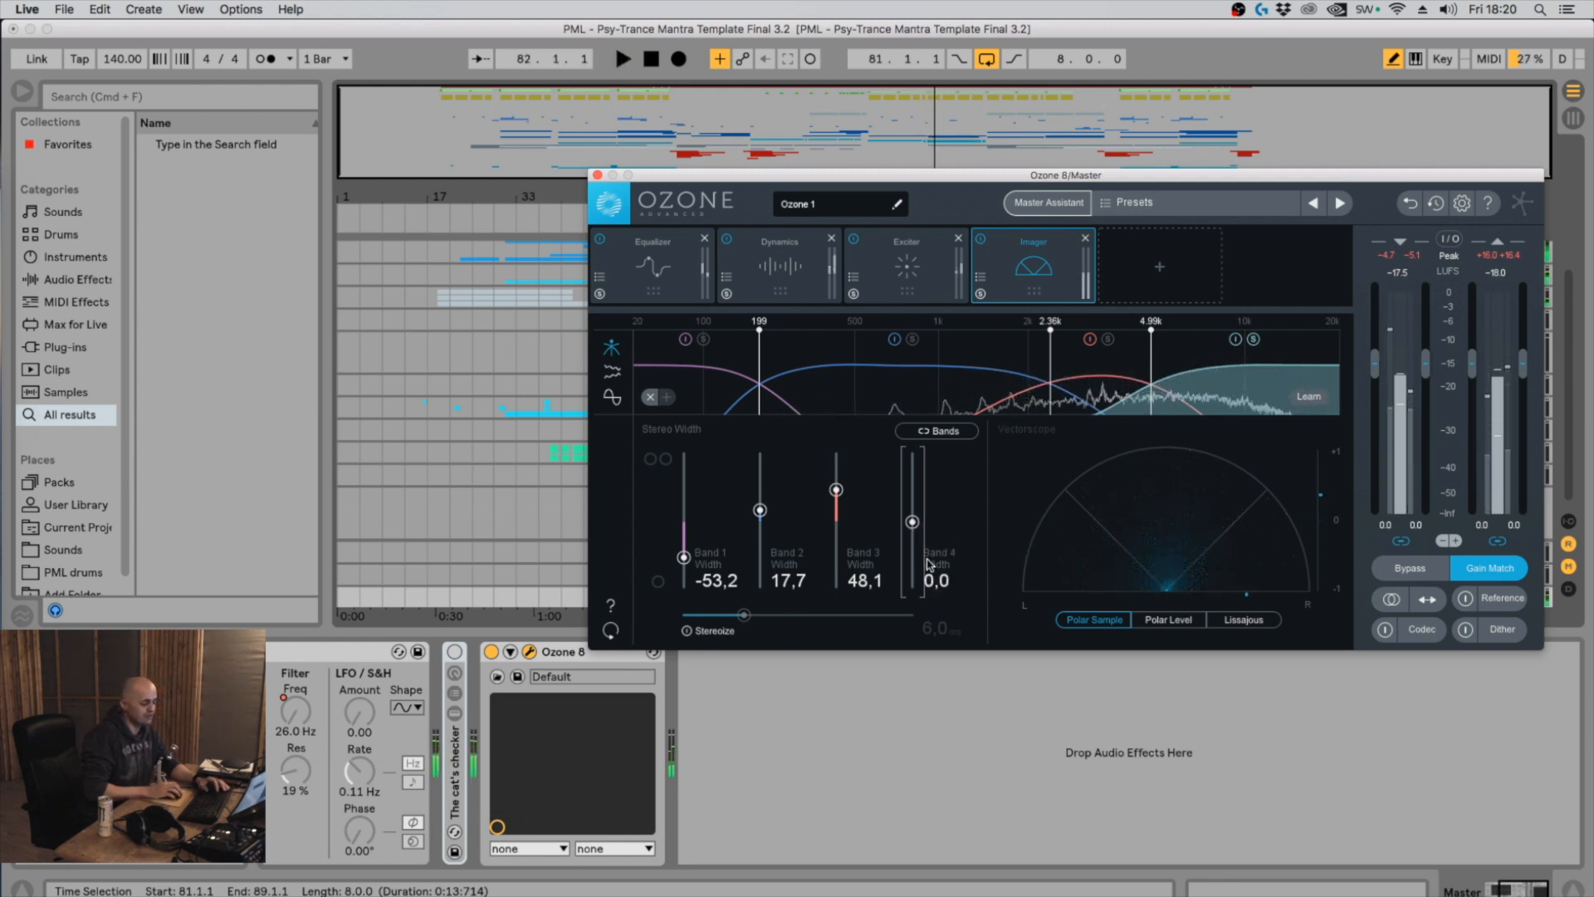
pyautogui.press('space')
pyautogui.moveTo(909, 528)
pyautogui.mouseDown()
pyautogui.moveTo(911, 582)
pyautogui.moveTo(913, 542)
pyautogui.mouseUp()
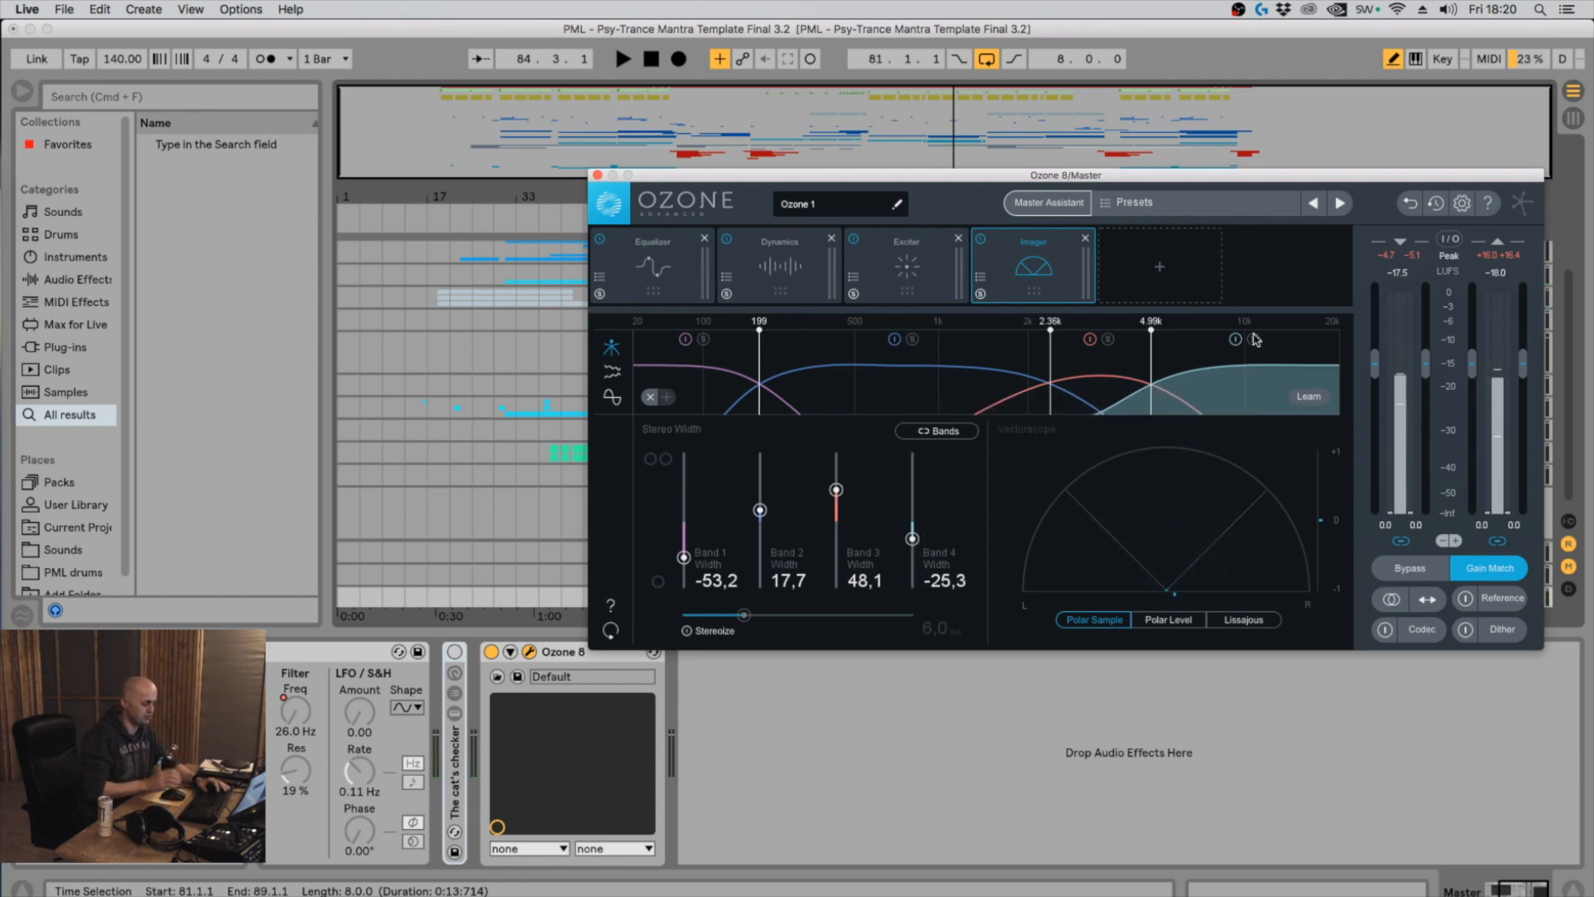
# Enable Stereoize in the Imager, try delays of 3.0 and 11.5 ms, and settle on 6.5 ms while the loop plays
pyautogui.click(686, 630)
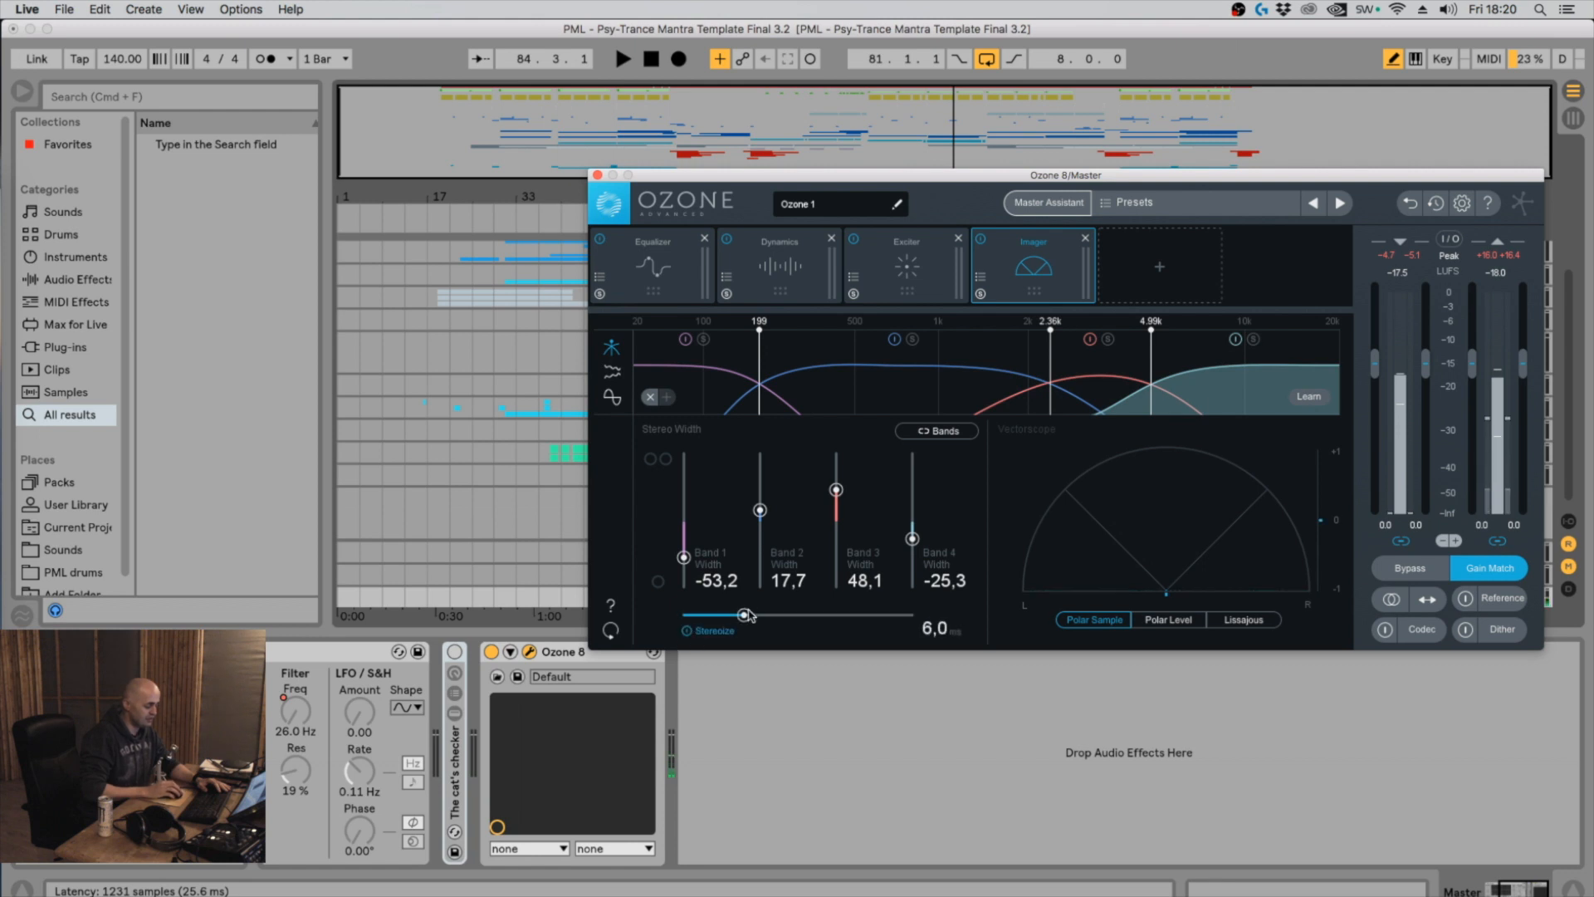
pyautogui.moveTo(724, 617)
pyautogui.mouseDown()
pyautogui.moveTo(911, 616)
pyautogui.moveTo(650, 606)
pyautogui.moveTo(909, 616)
pyautogui.moveTo(685, 616)
pyautogui.moveTo(717, 616)
pyautogui.mouseUp()
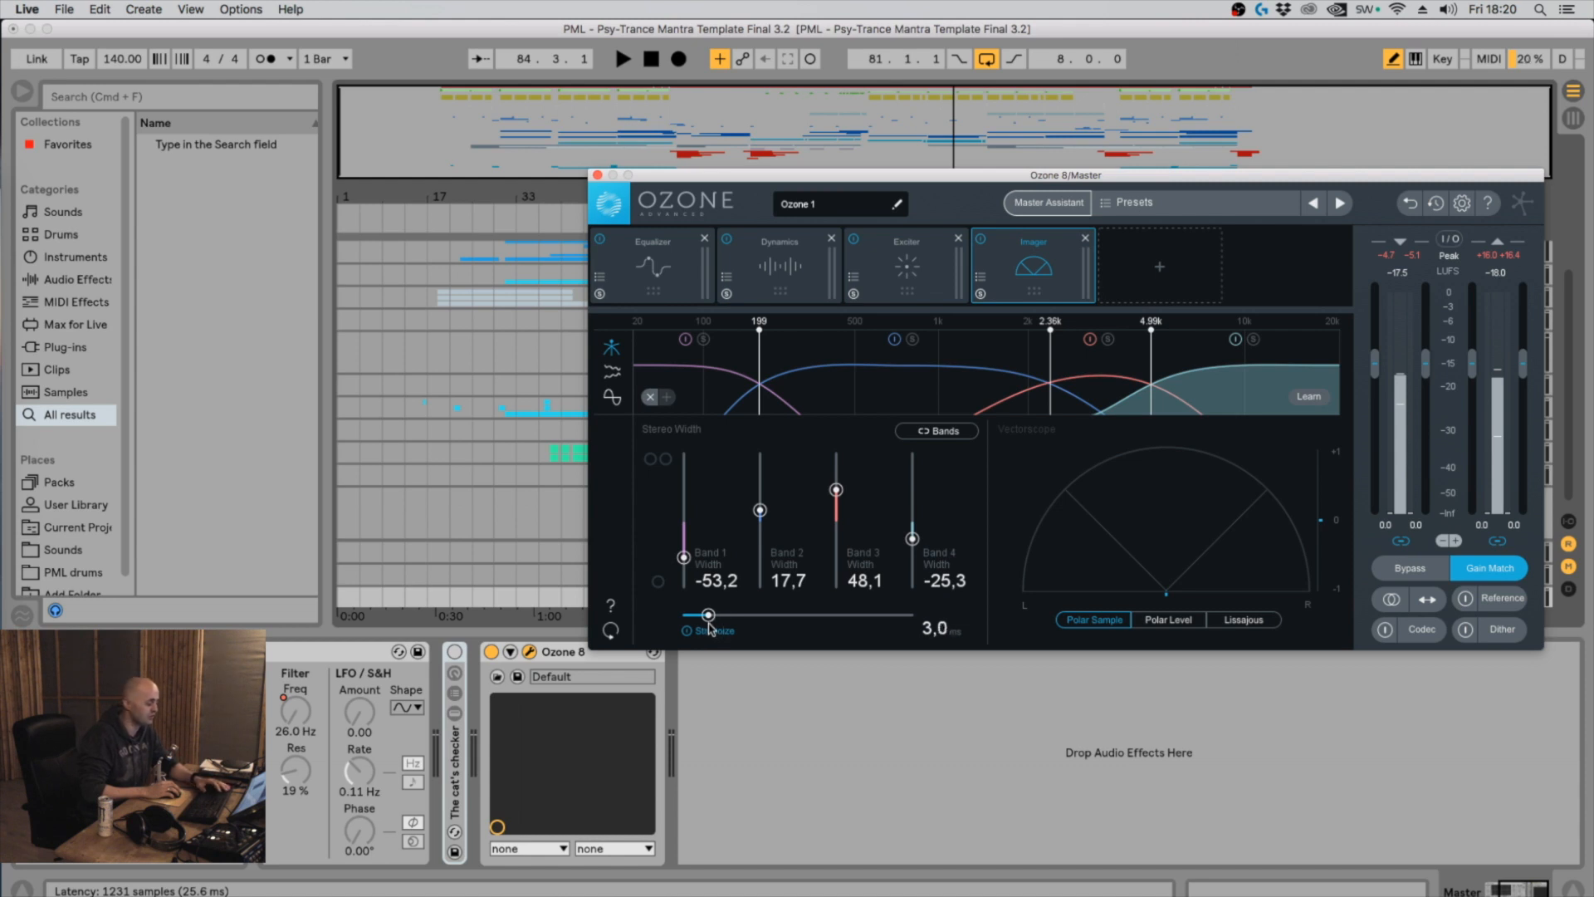
pyautogui.moveTo(708, 622); pyautogui.dragTo(810, 616)
pyautogui.press('space')
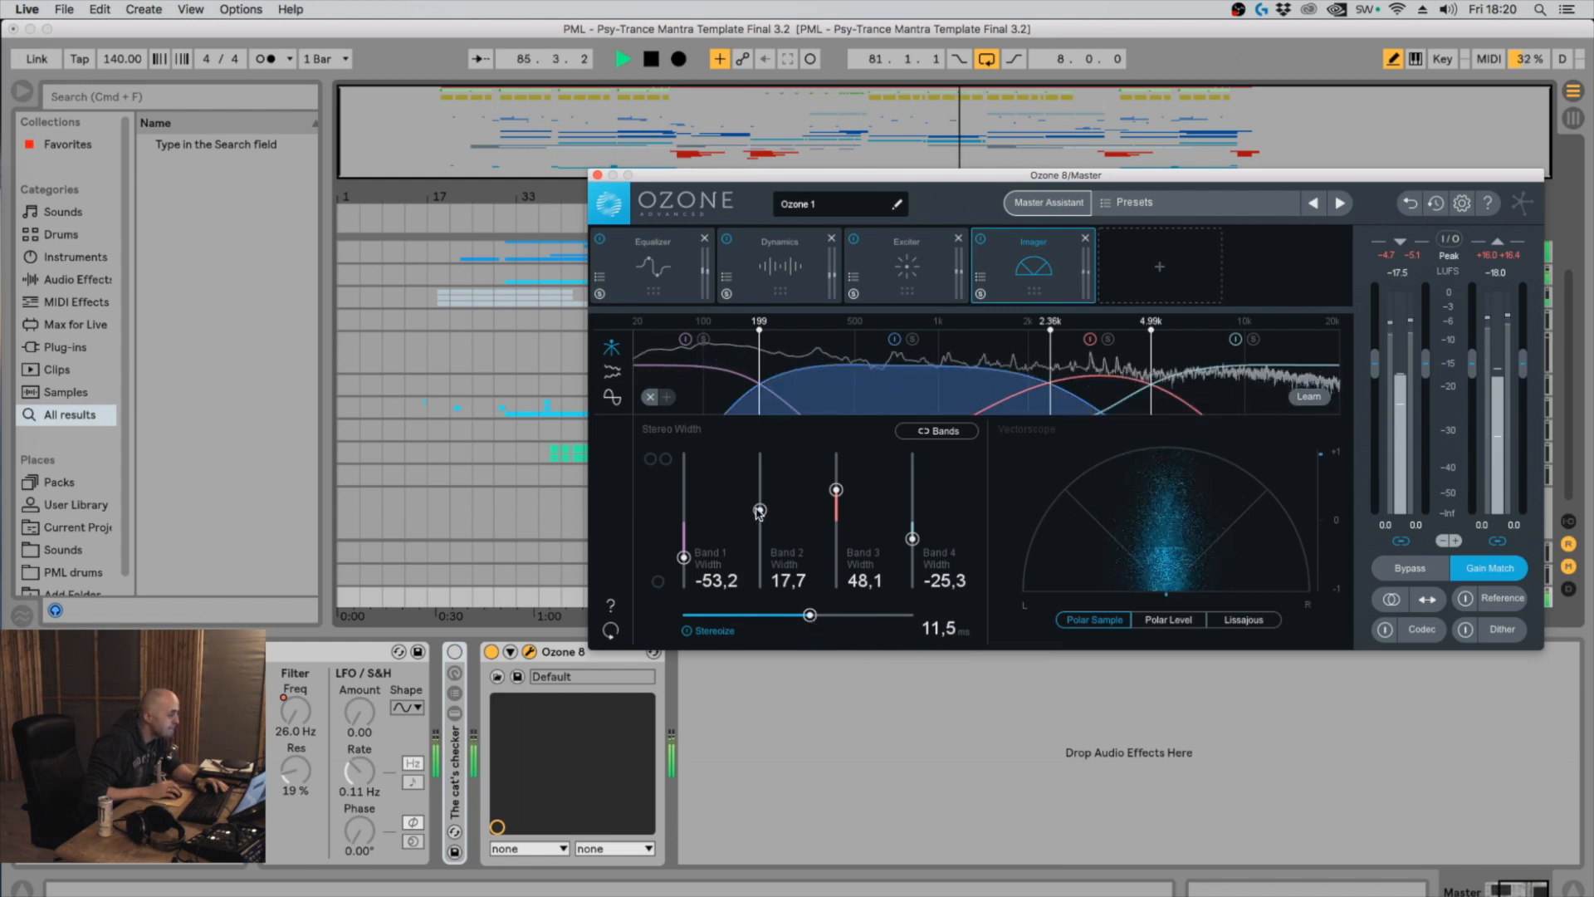
pyautogui.moveTo(759, 512); pyautogui.dragTo(760, 513)
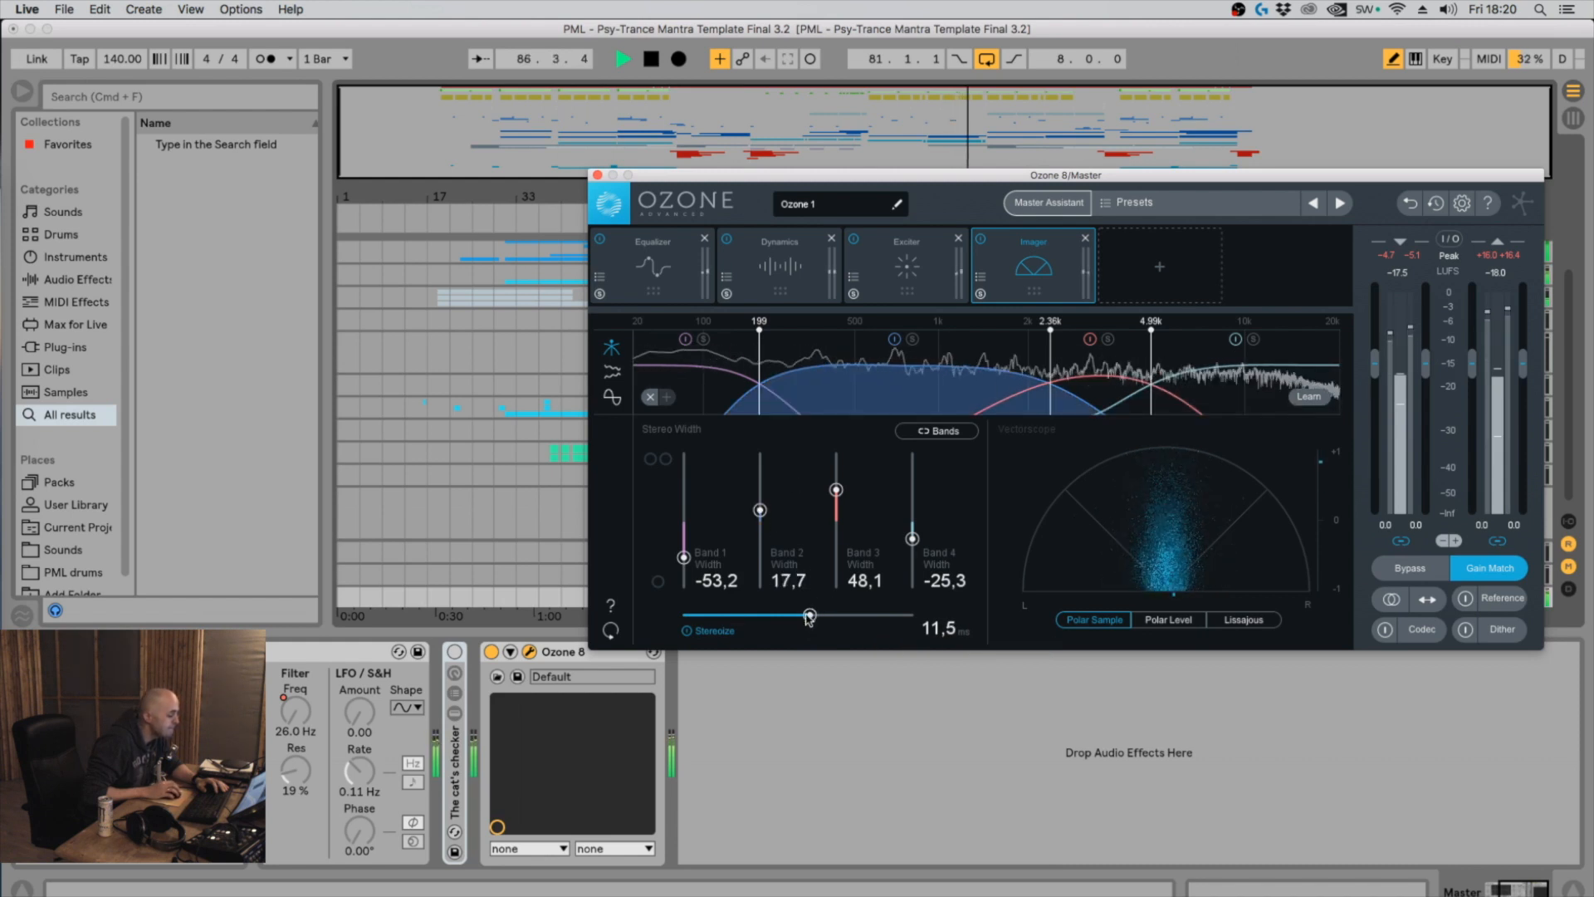
pyautogui.moveTo(809, 615); pyautogui.dragTo(749, 631)
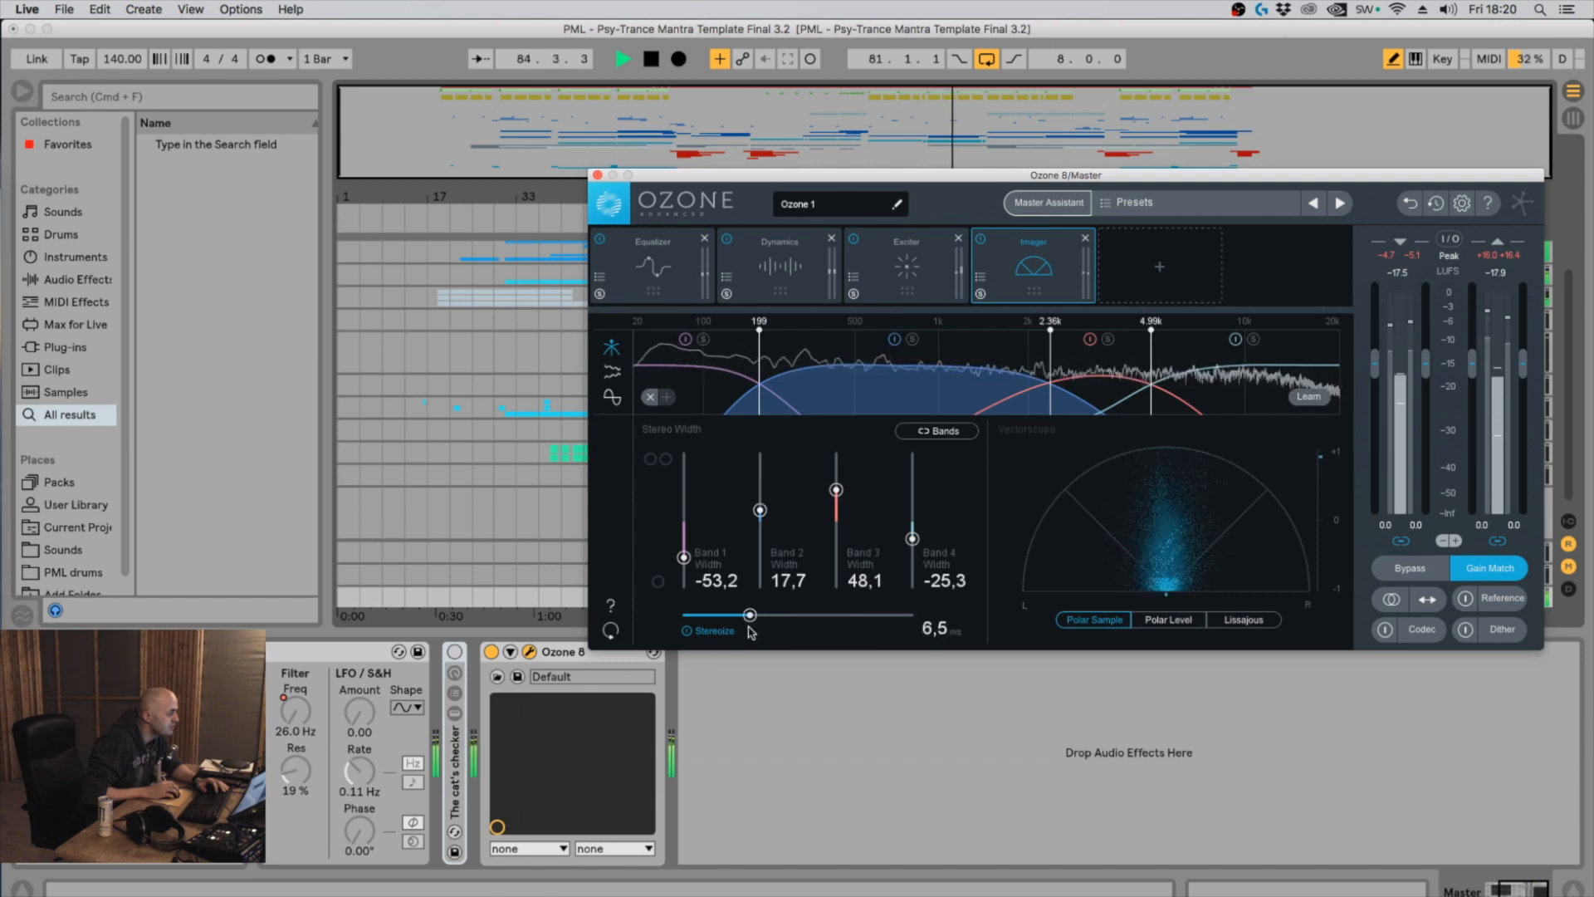
# Compare the loop with the whole Imager module bypassed and enabled, leave it enabled, and stop playback
pyautogui.click(981, 240)
pyautogui.click(981, 240)
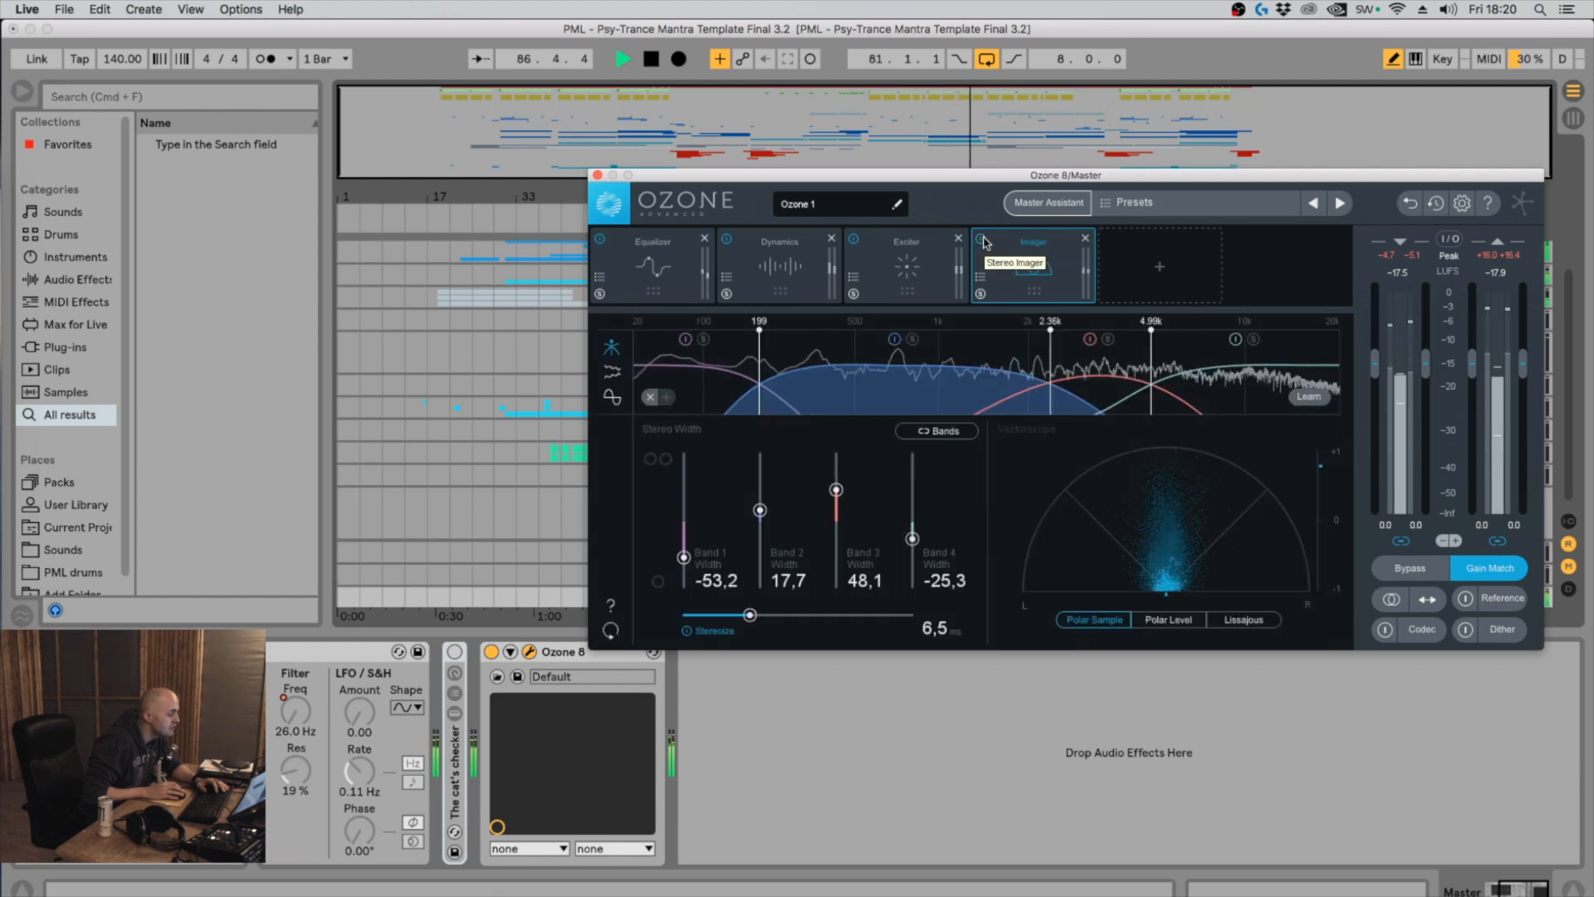
pyautogui.press('space')
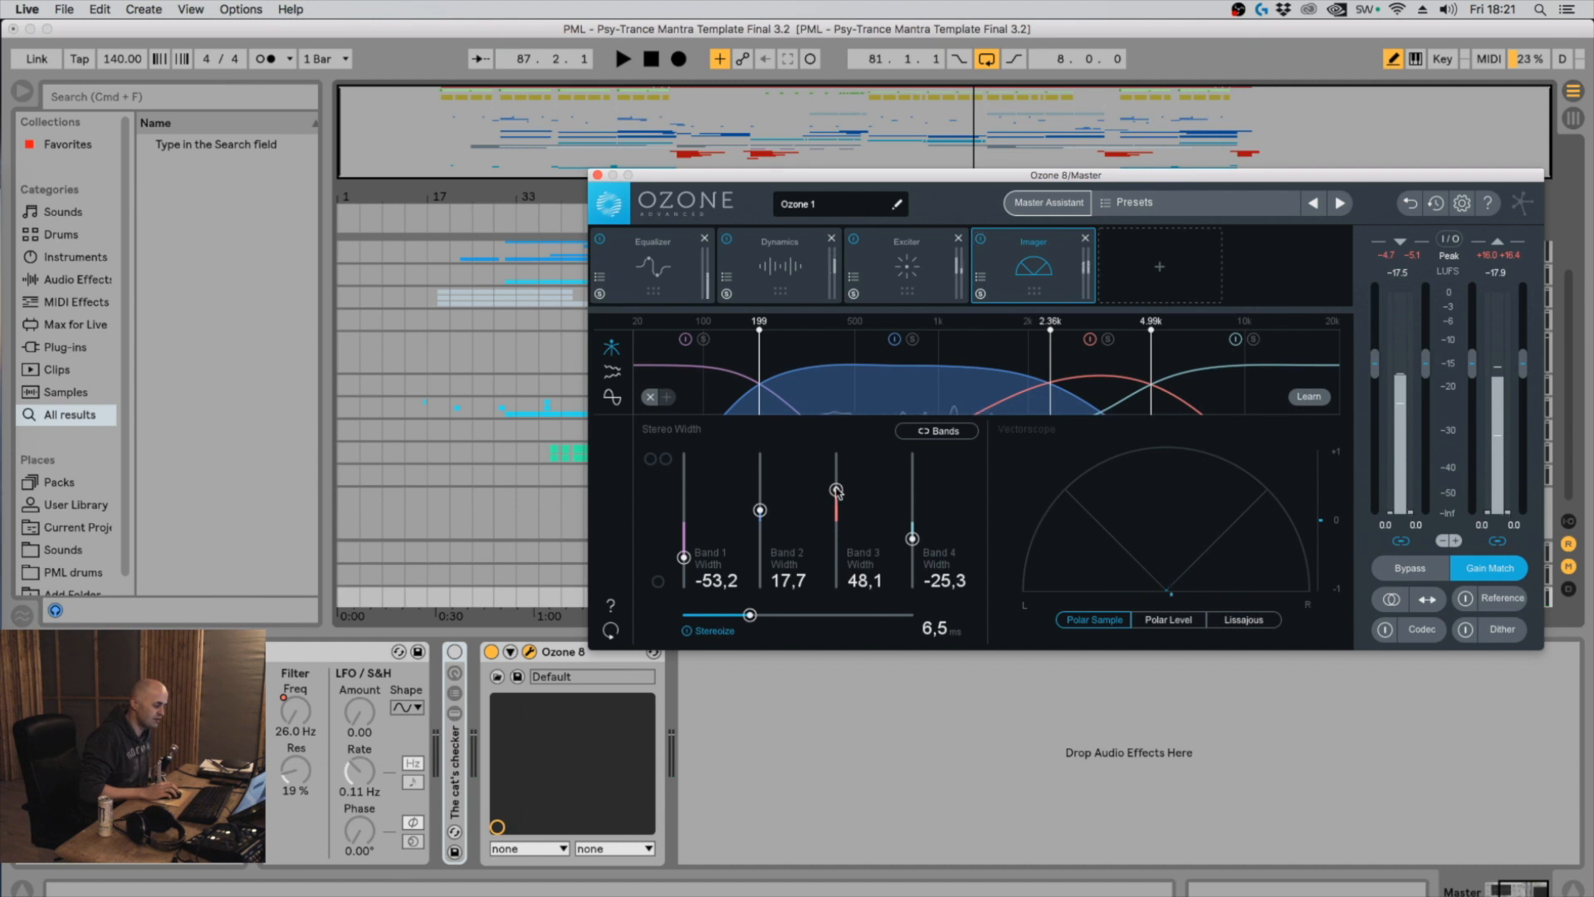
# Reduce the stereo width of Imager band 3 to 35.4 and compare the playing loop with the Imager bypassed and enabled
pyautogui.moveTo(836, 498); pyautogui.dragTo(836, 501)
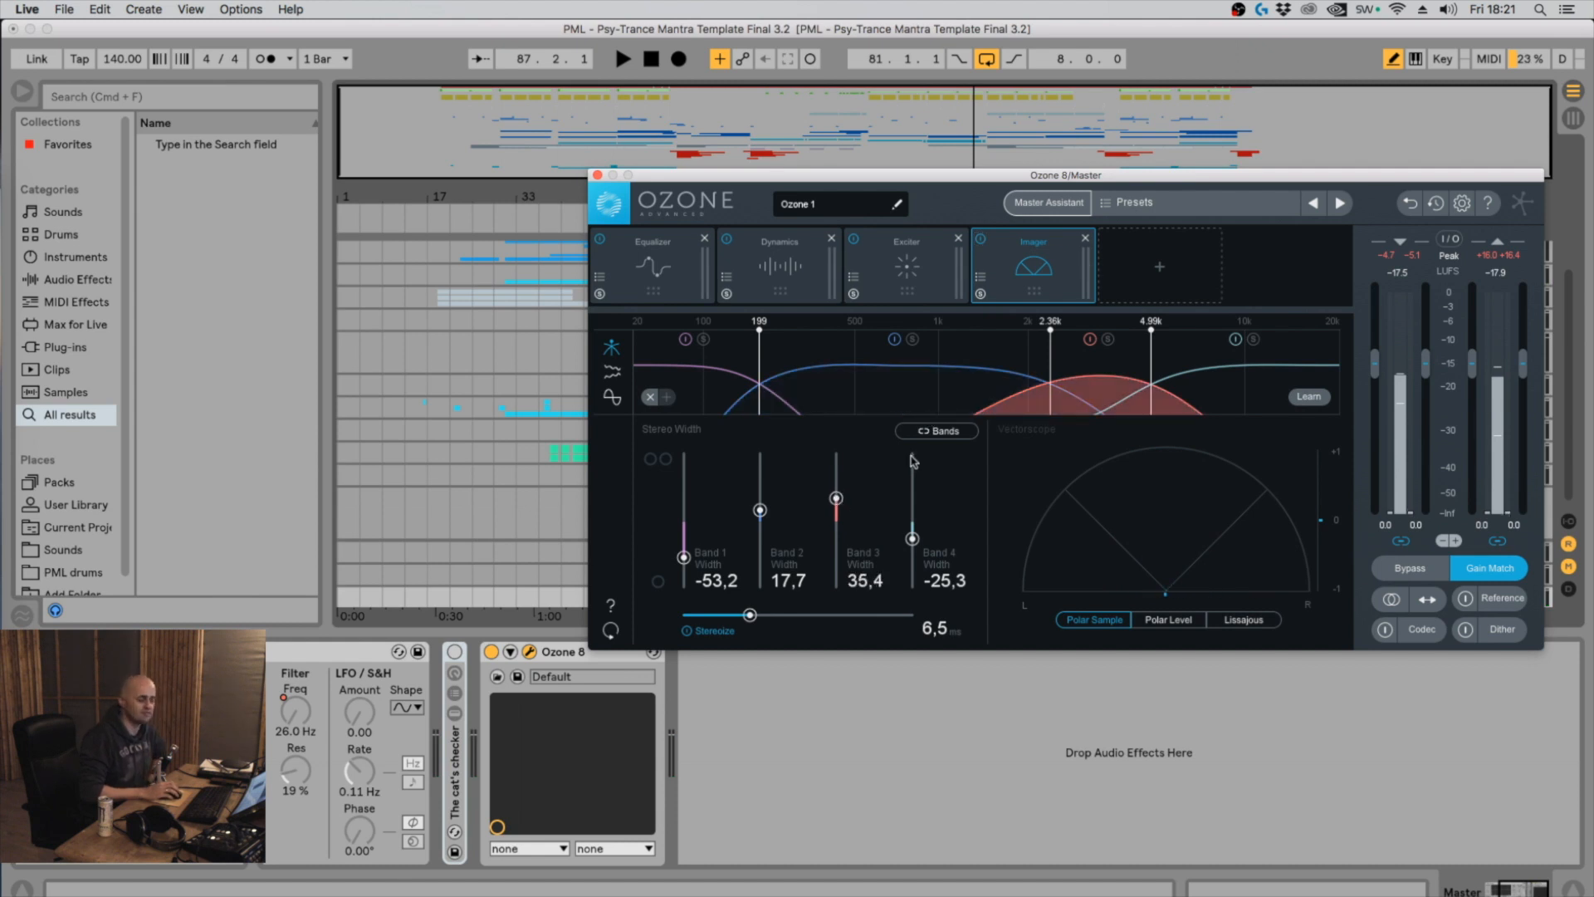
pyautogui.press('space')
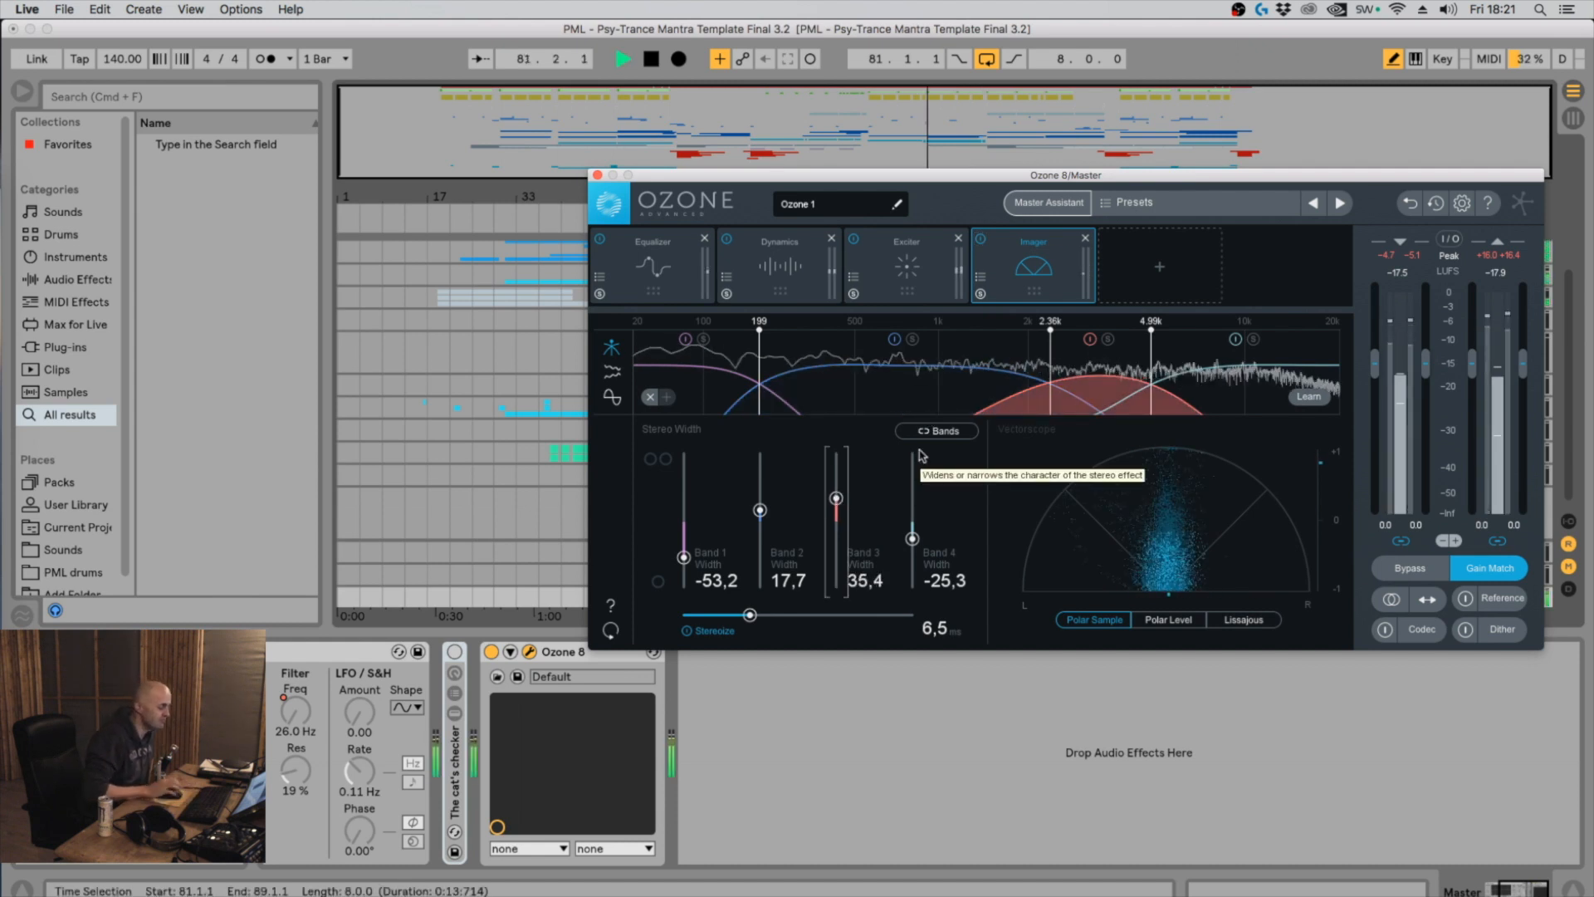
pyautogui.click(981, 240)
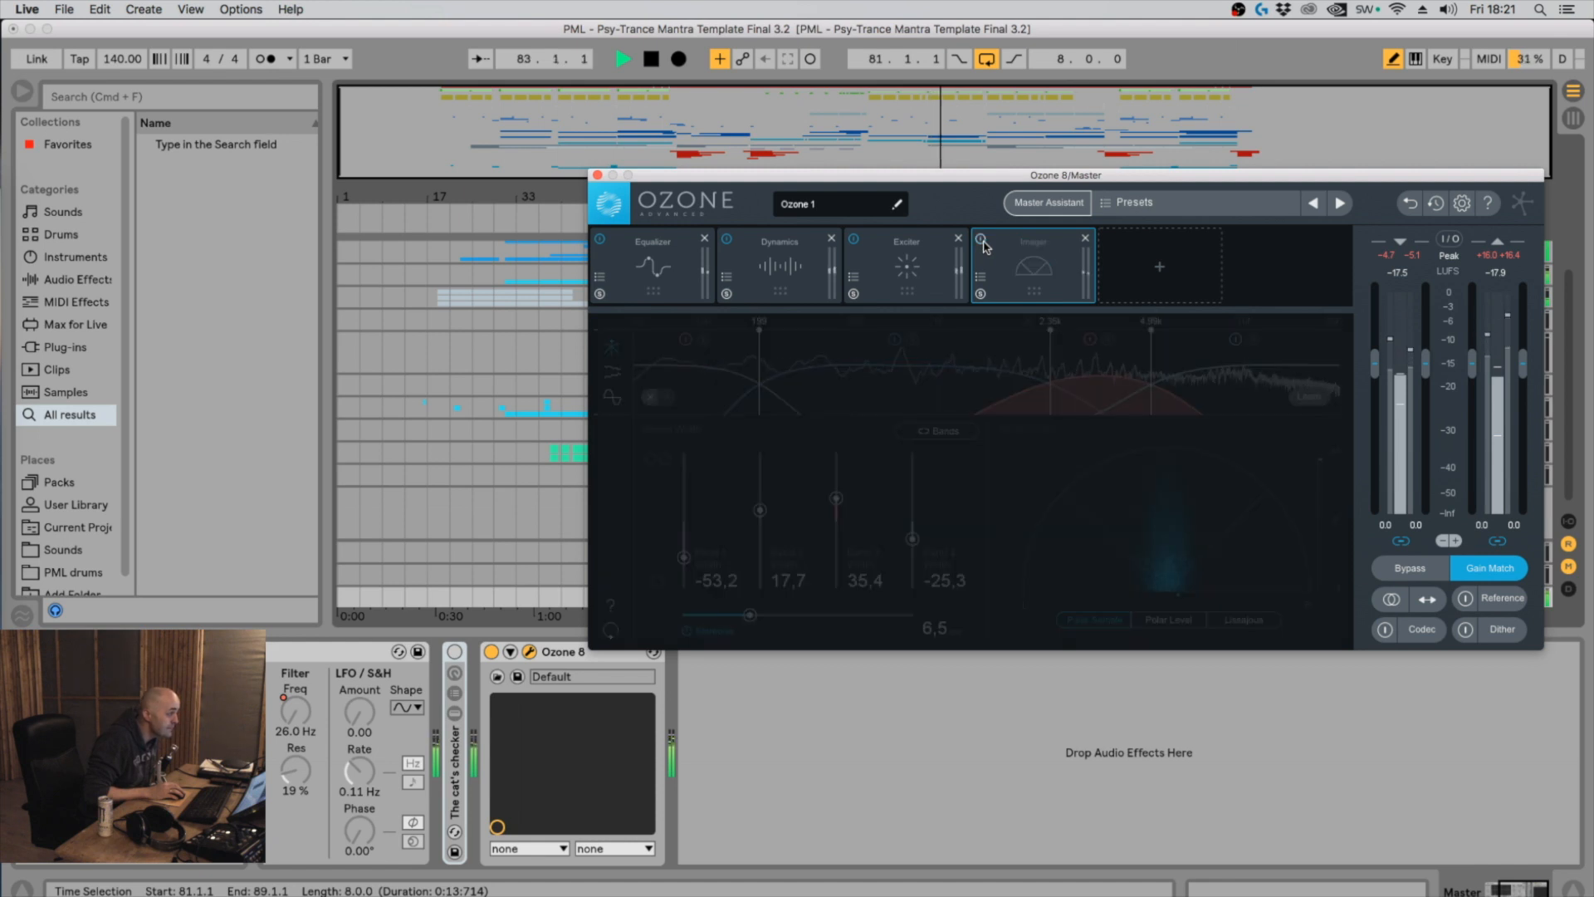
pyautogui.click(981, 239)
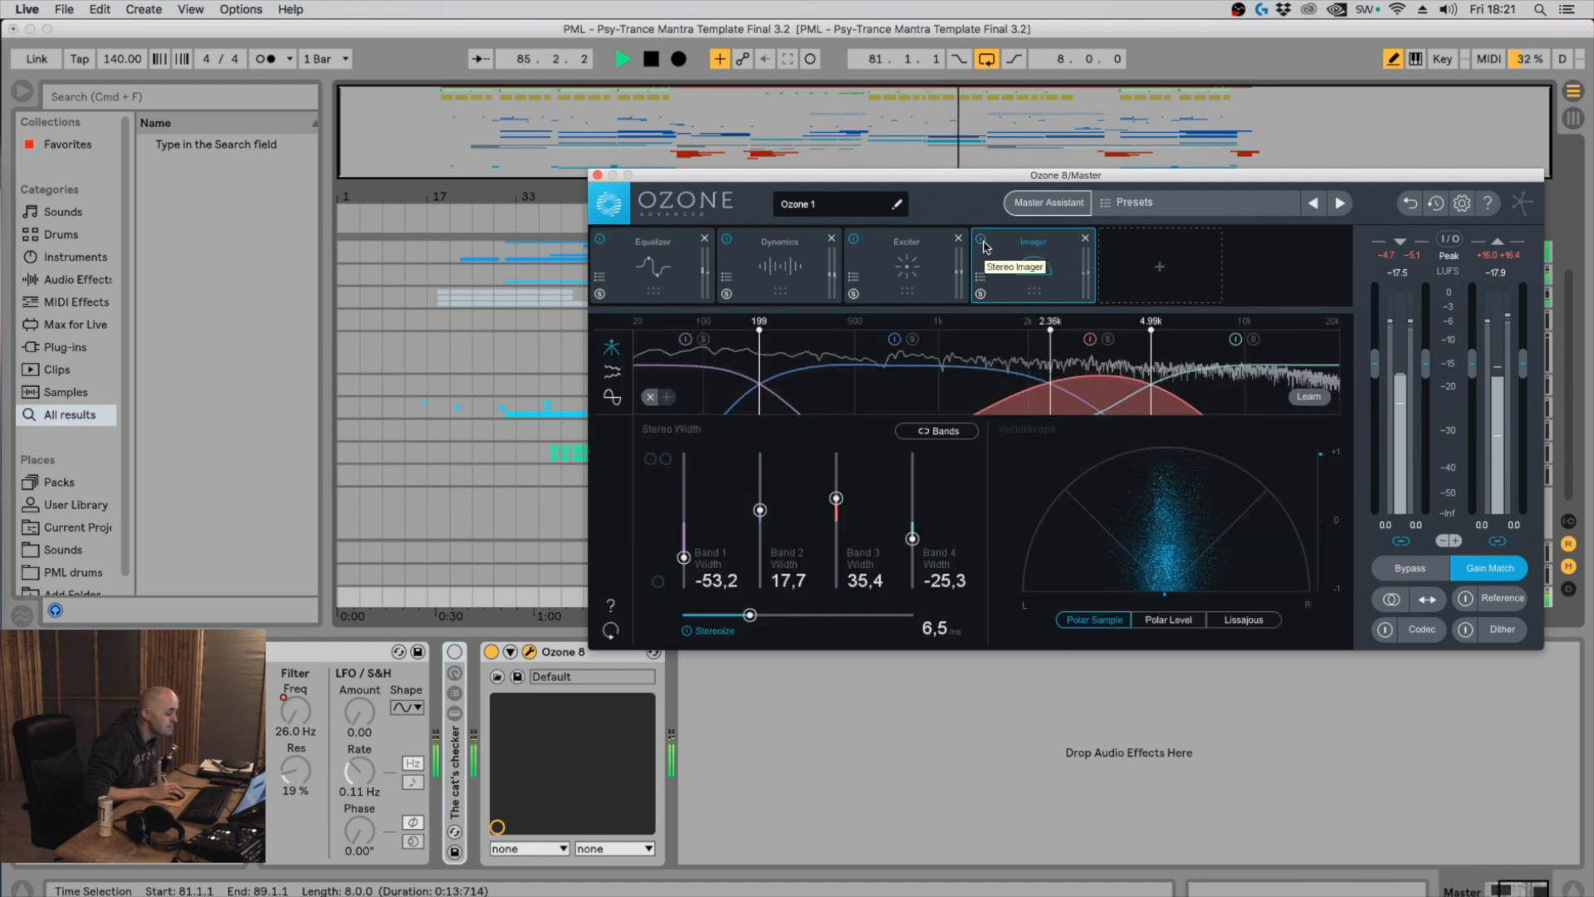
pyautogui.press('space')
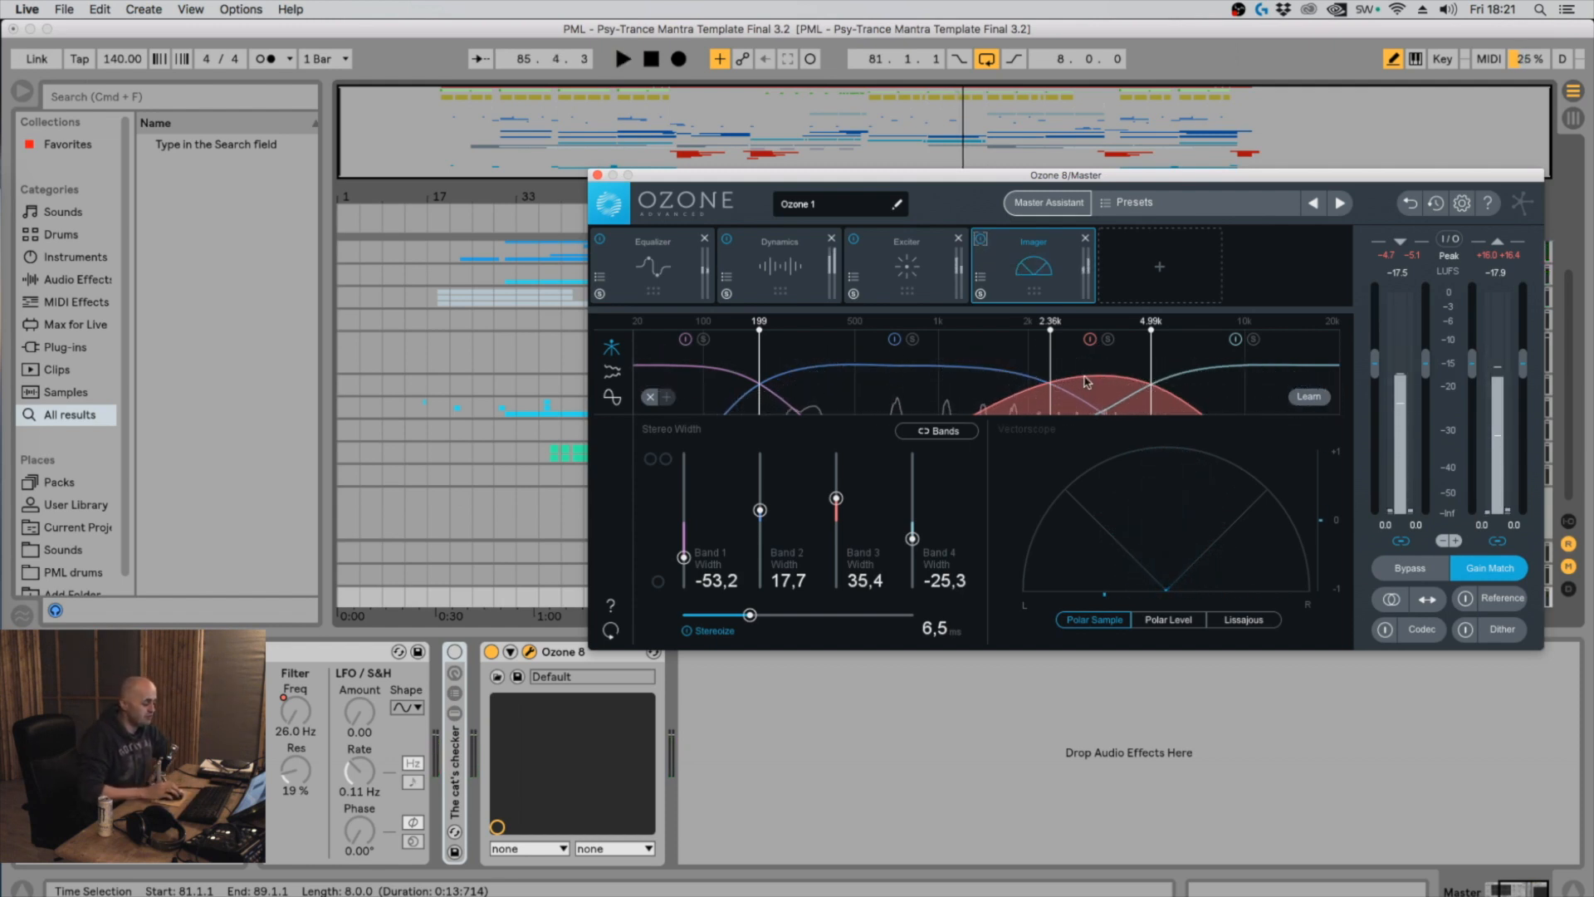
# Adjust the gain of Dynamics band 1 slightly and lower the gain of band 3 to 1.5 dB
pyautogui.click(933, 274)
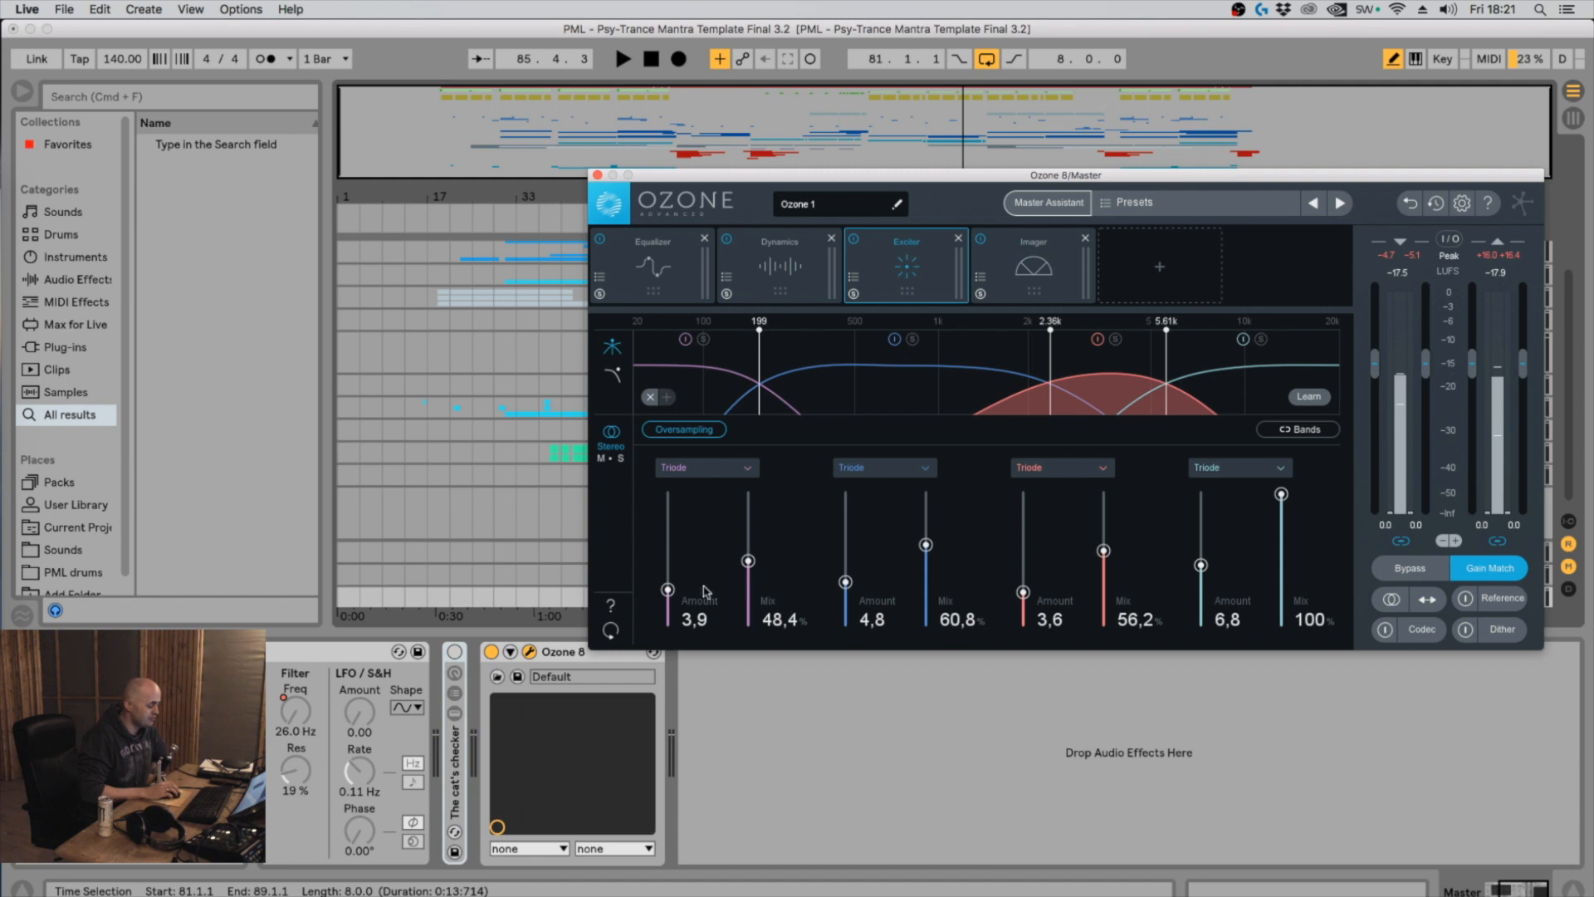
pyautogui.click(780, 298)
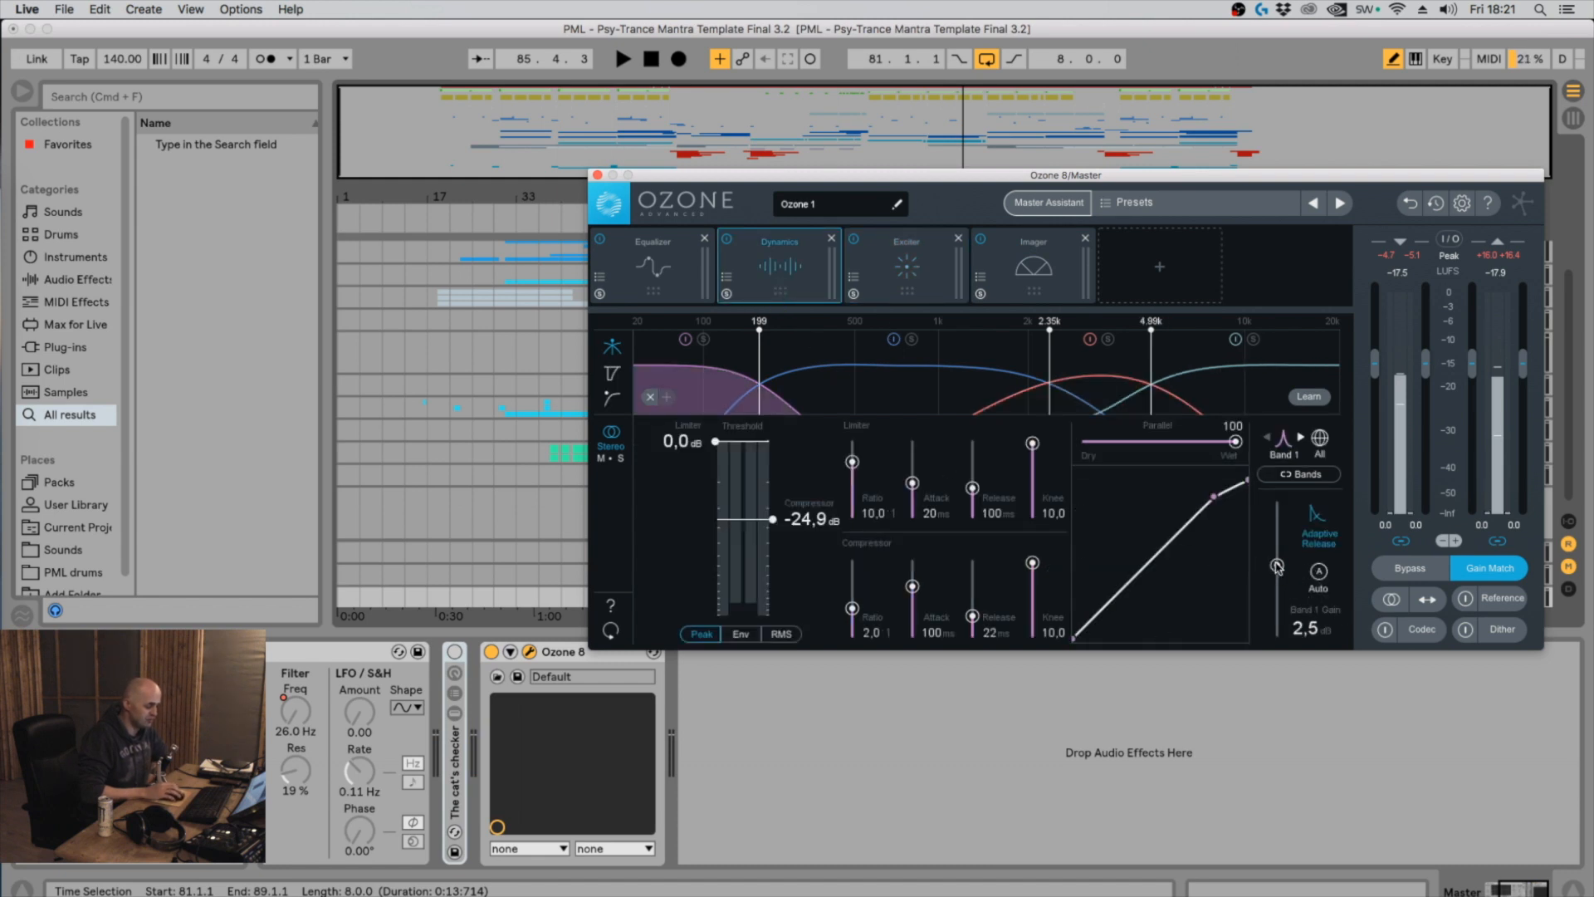
pyautogui.moveTo(1277, 567); pyautogui.dragTo(1277, 564)
pyautogui.click(1090, 397)
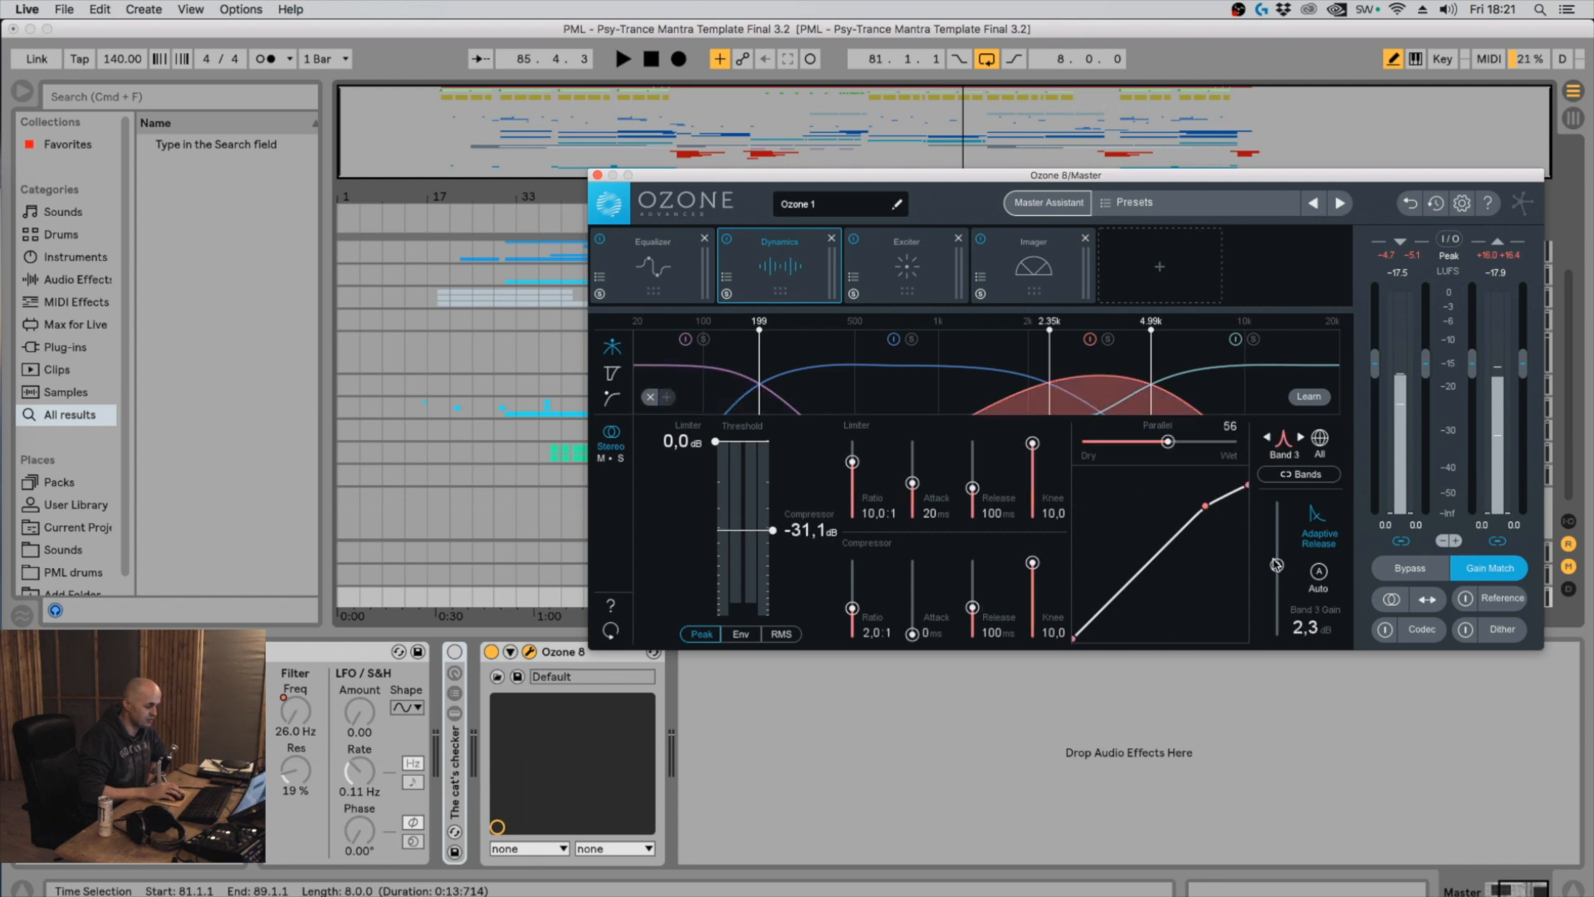
pyautogui.moveTo(1277, 565); pyautogui.dragTo(1275, 567)
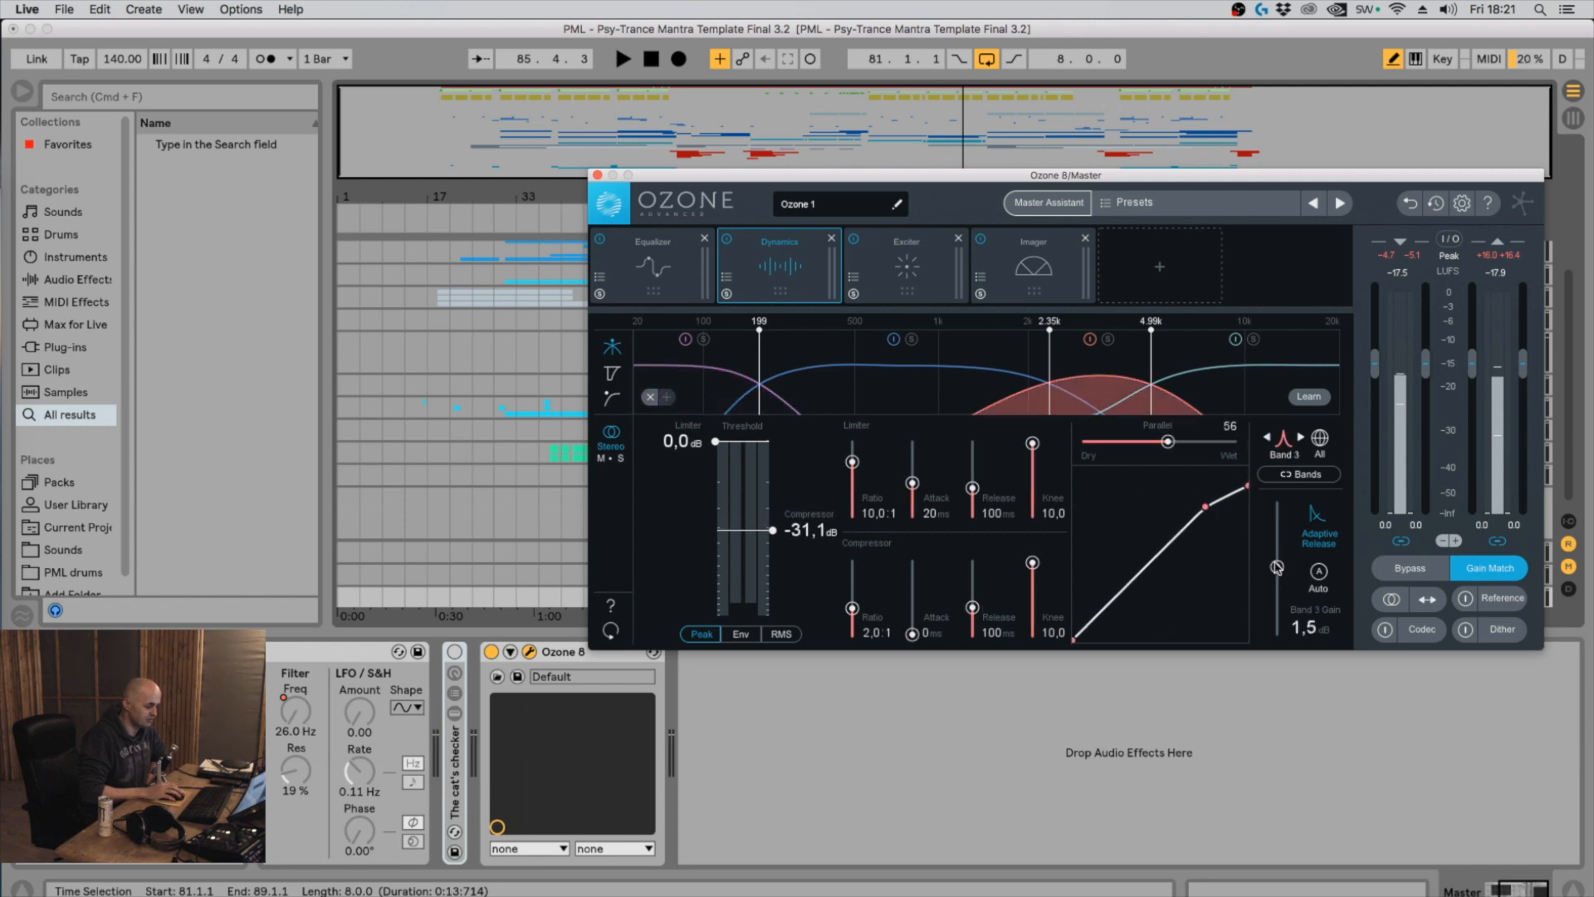
# Play the loop, reduce Imager band 3's width to 26.6, compare with the Imager bypassed and enabled, and stop playback
pyautogui.press('space')
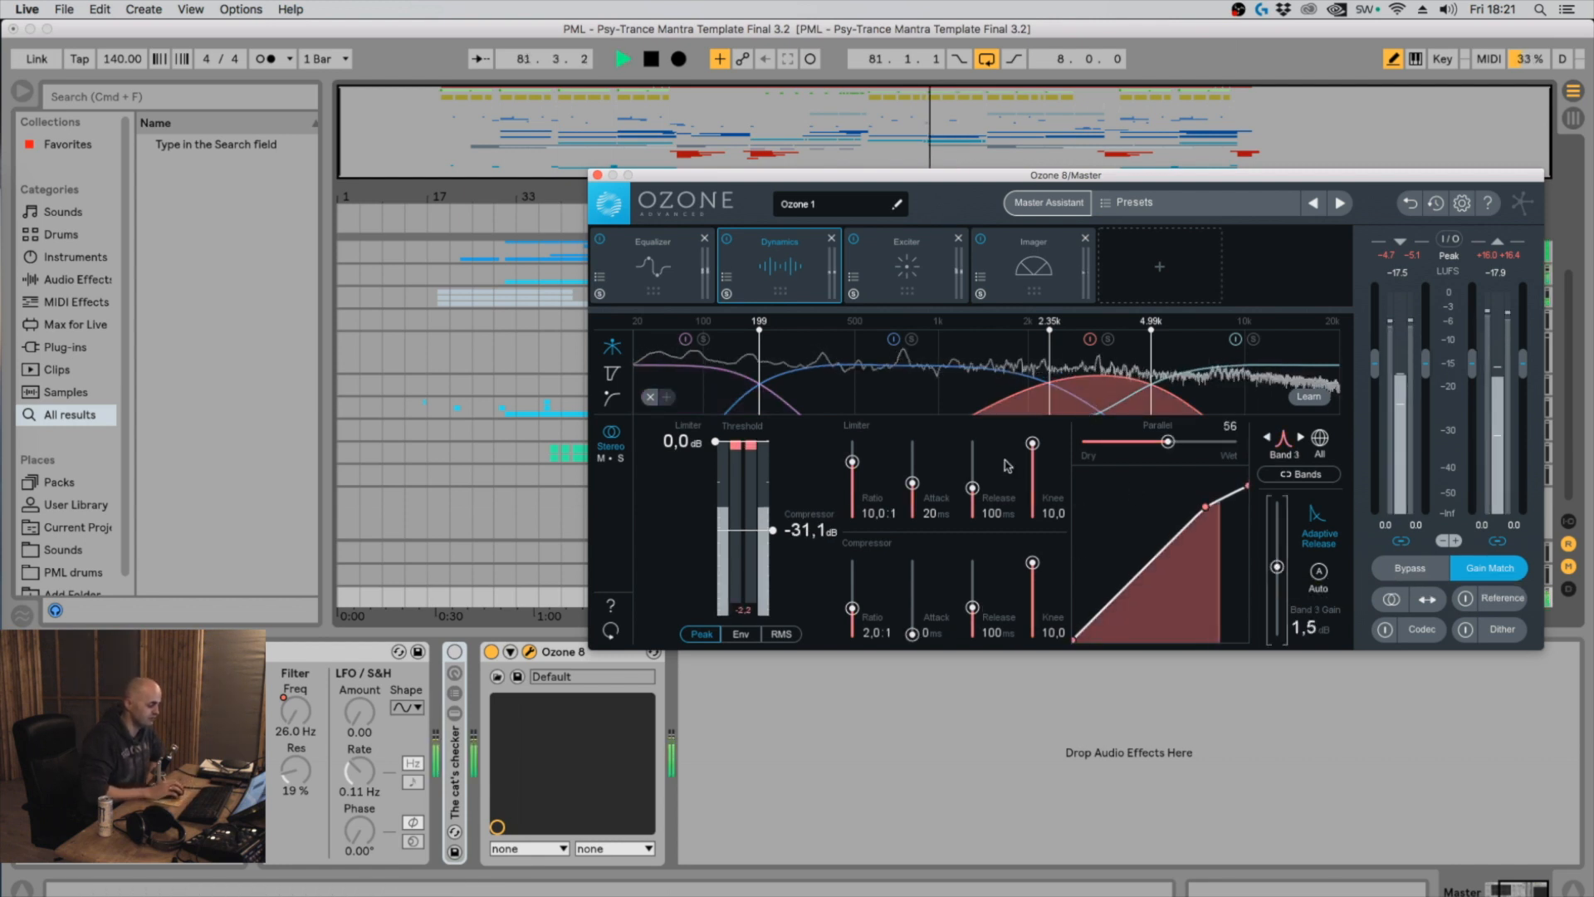
pyautogui.click(1017, 272)
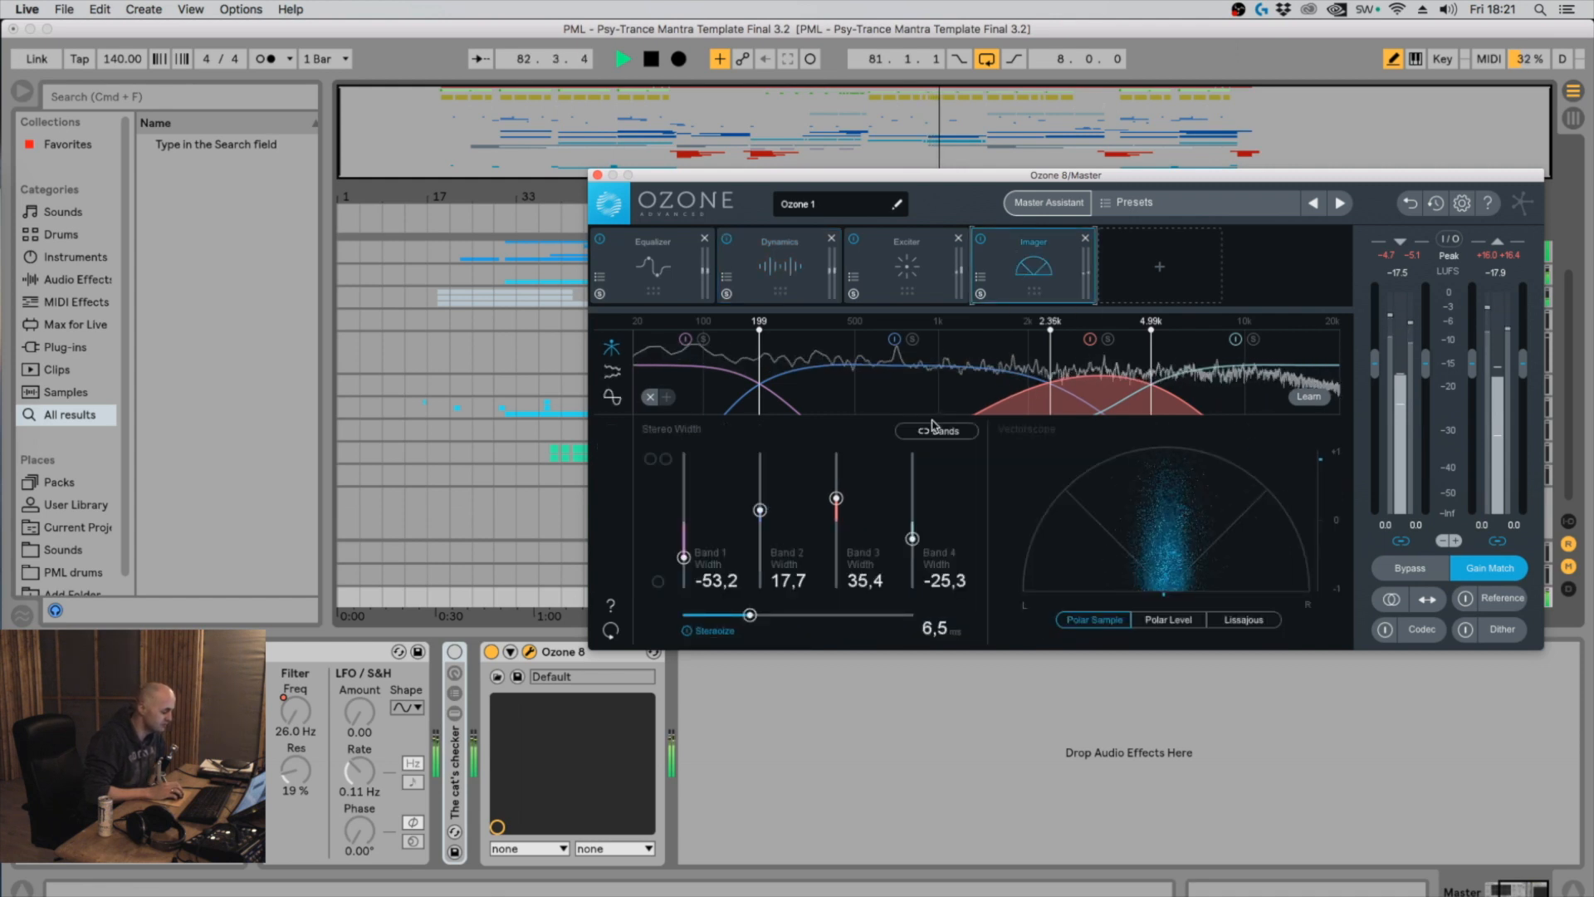
pyautogui.moveTo(836, 498); pyautogui.dragTo(837, 507)
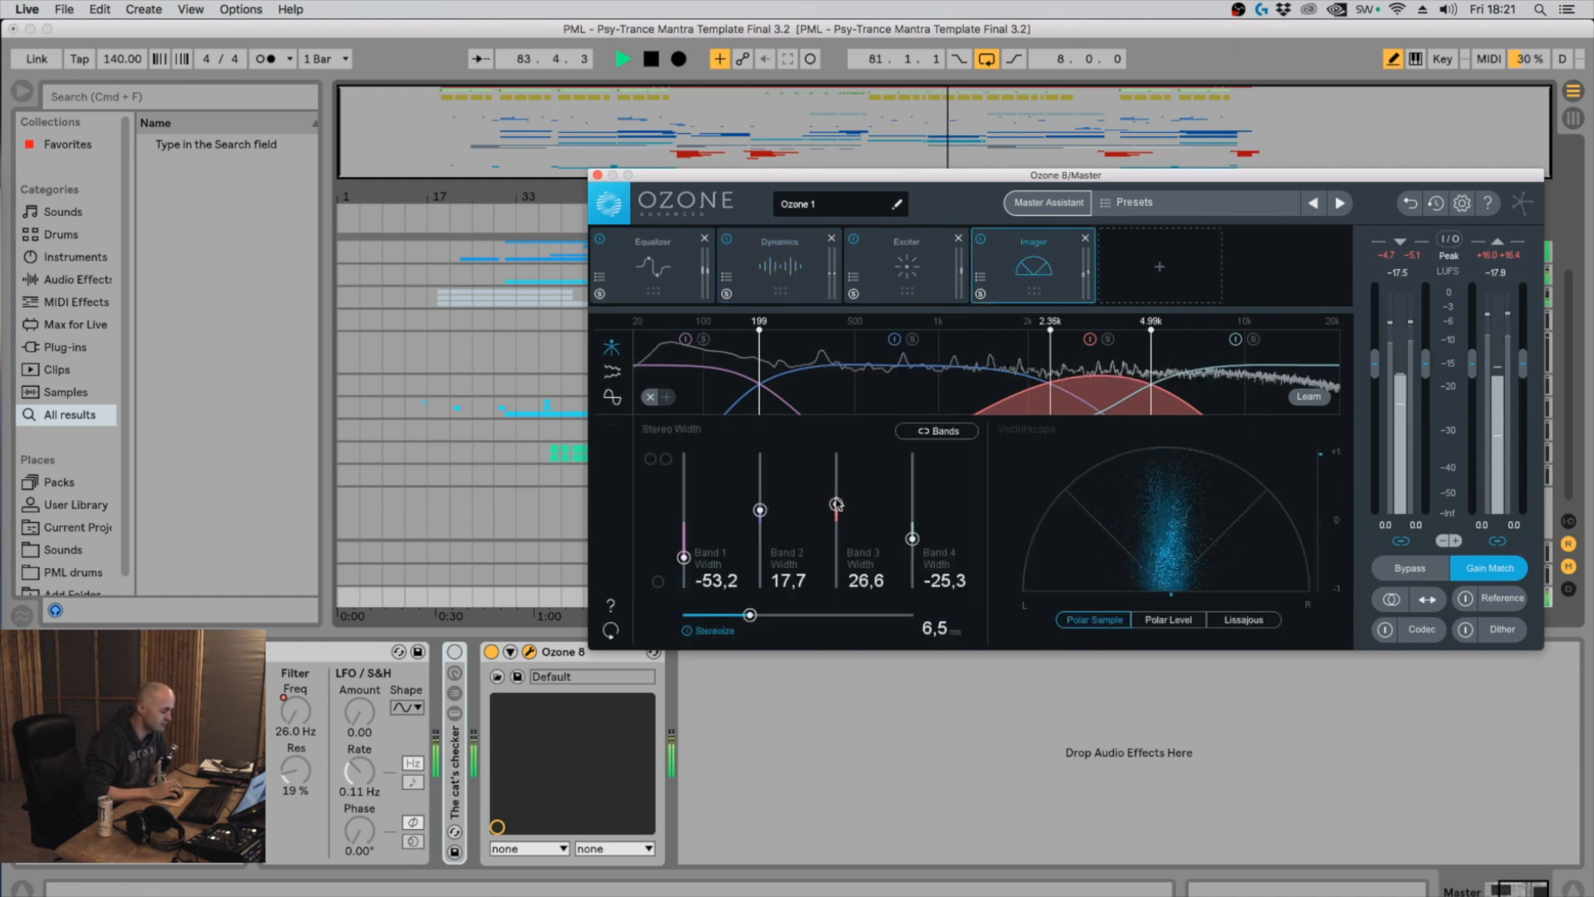
pyautogui.click(982, 240)
pyautogui.click(982, 241)
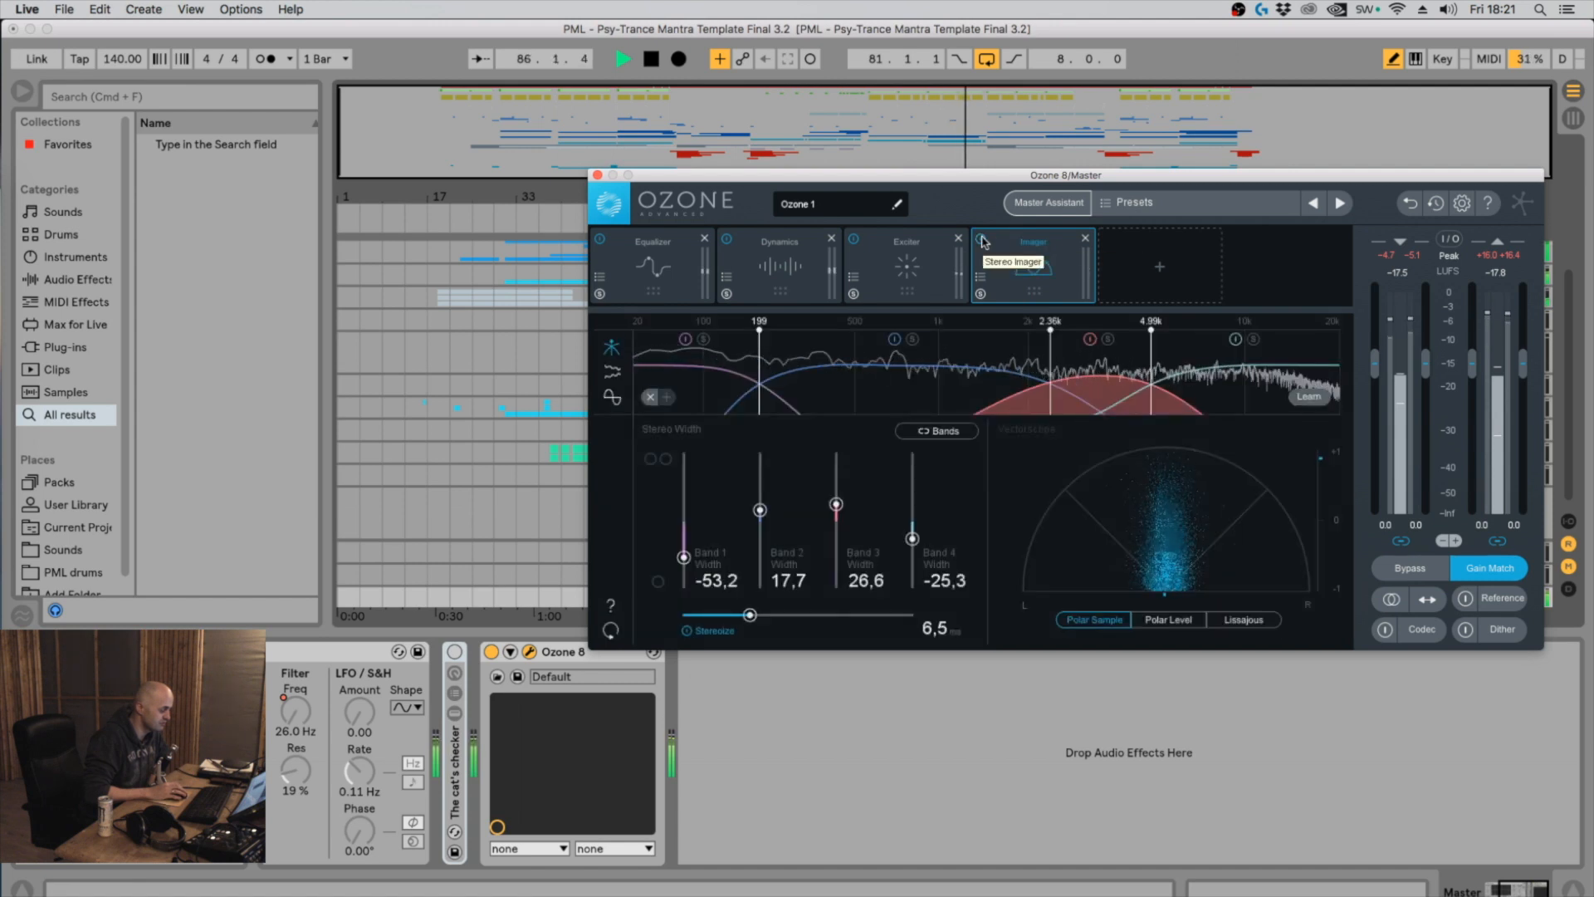
pyautogui.press('space')
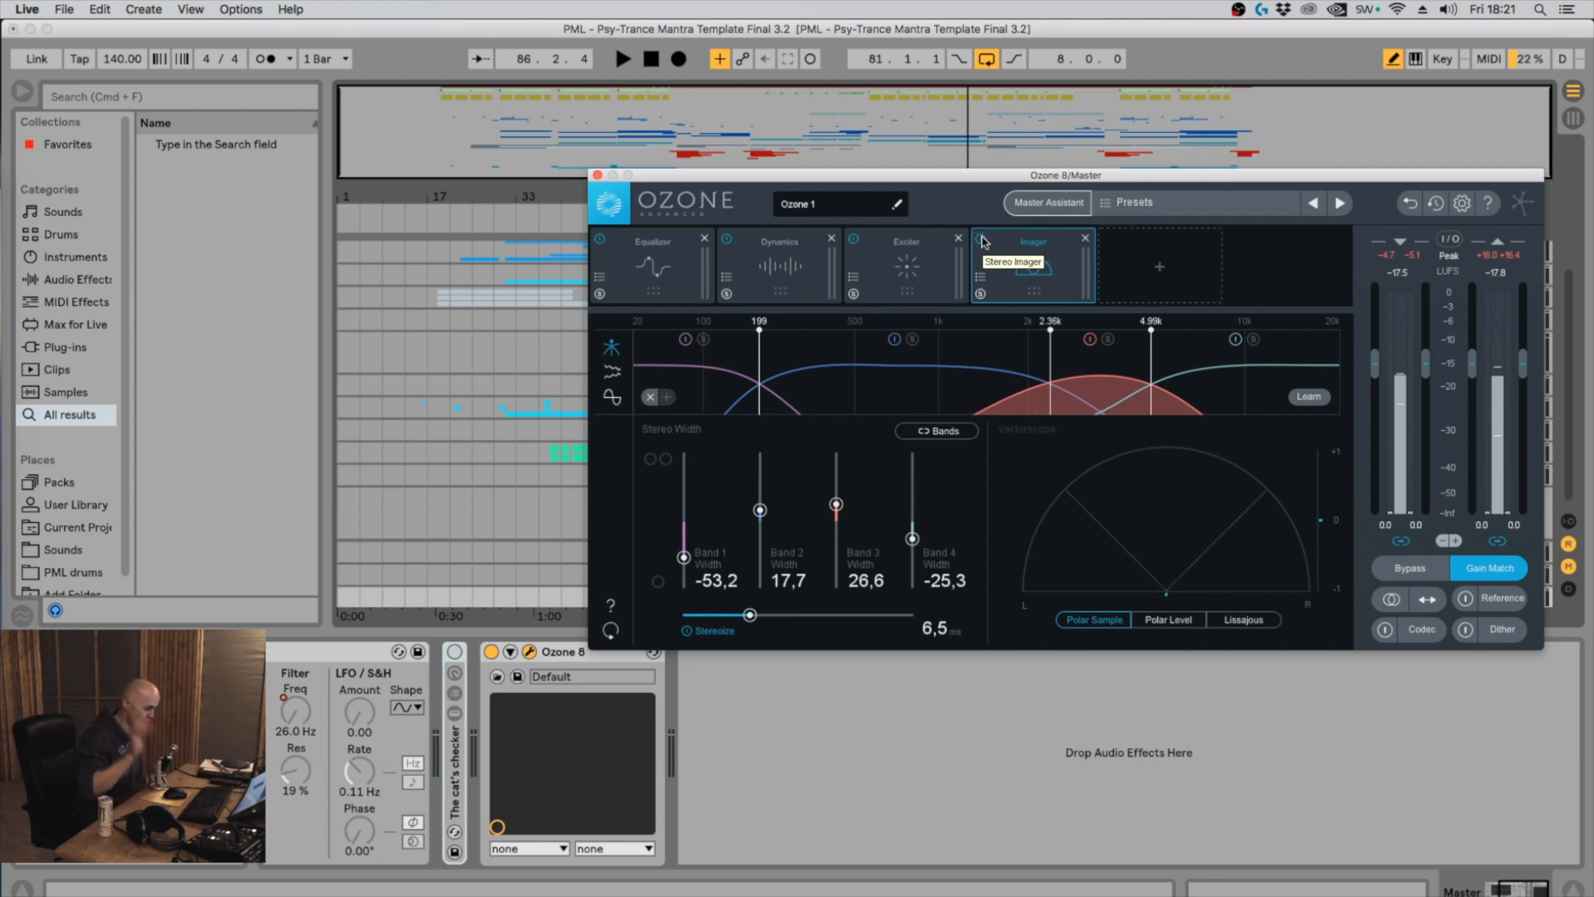
pyautogui.click(1144, 272)
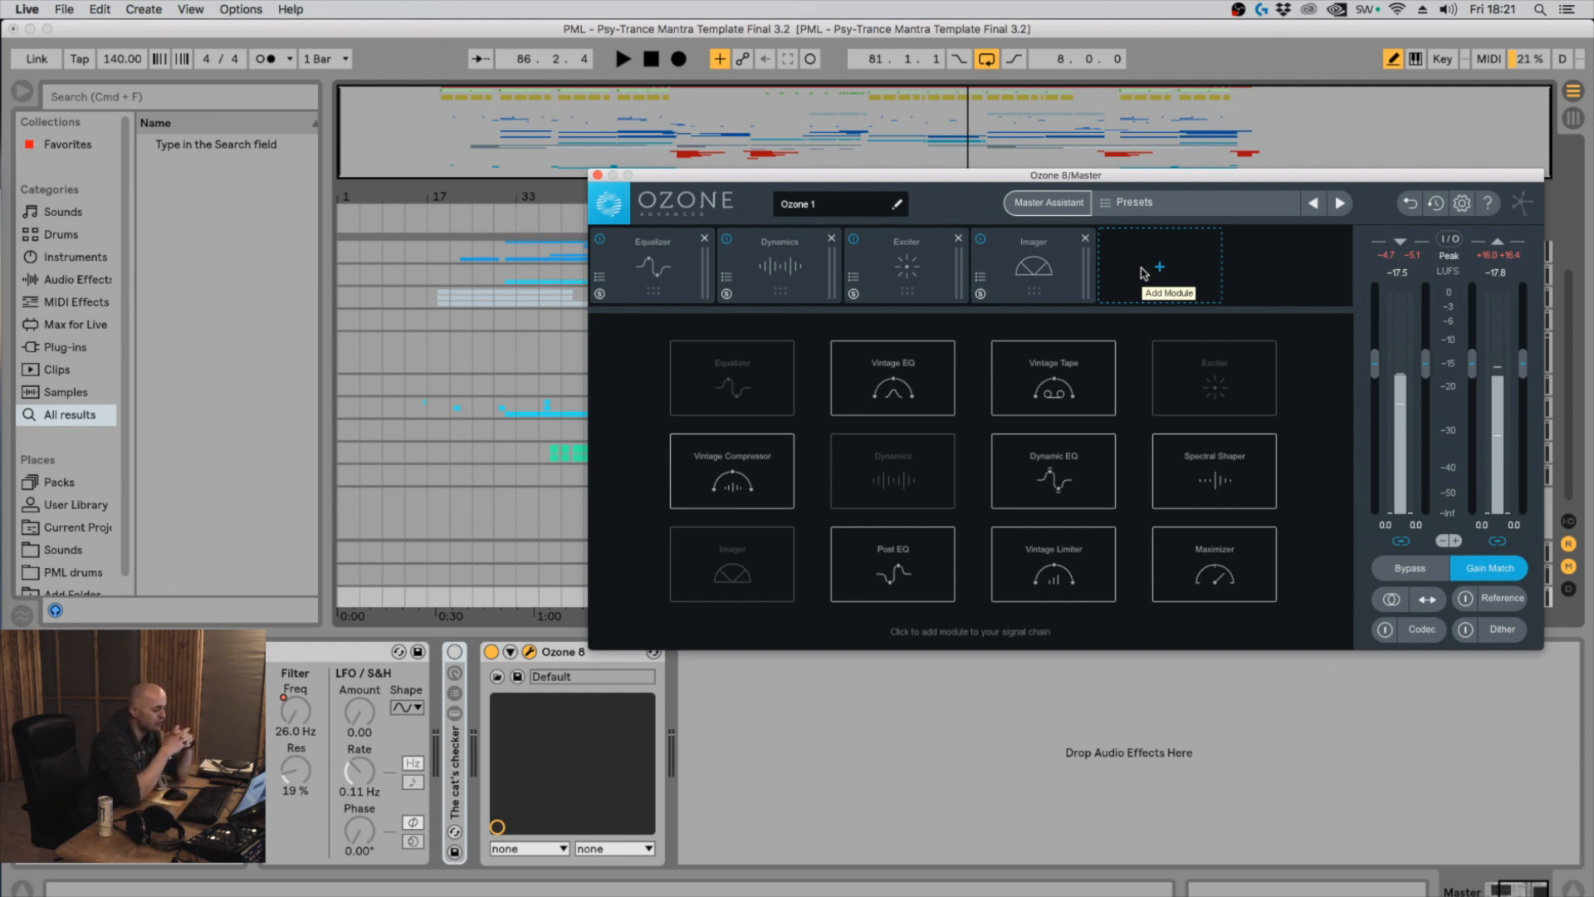
pyautogui.click(739, 488)
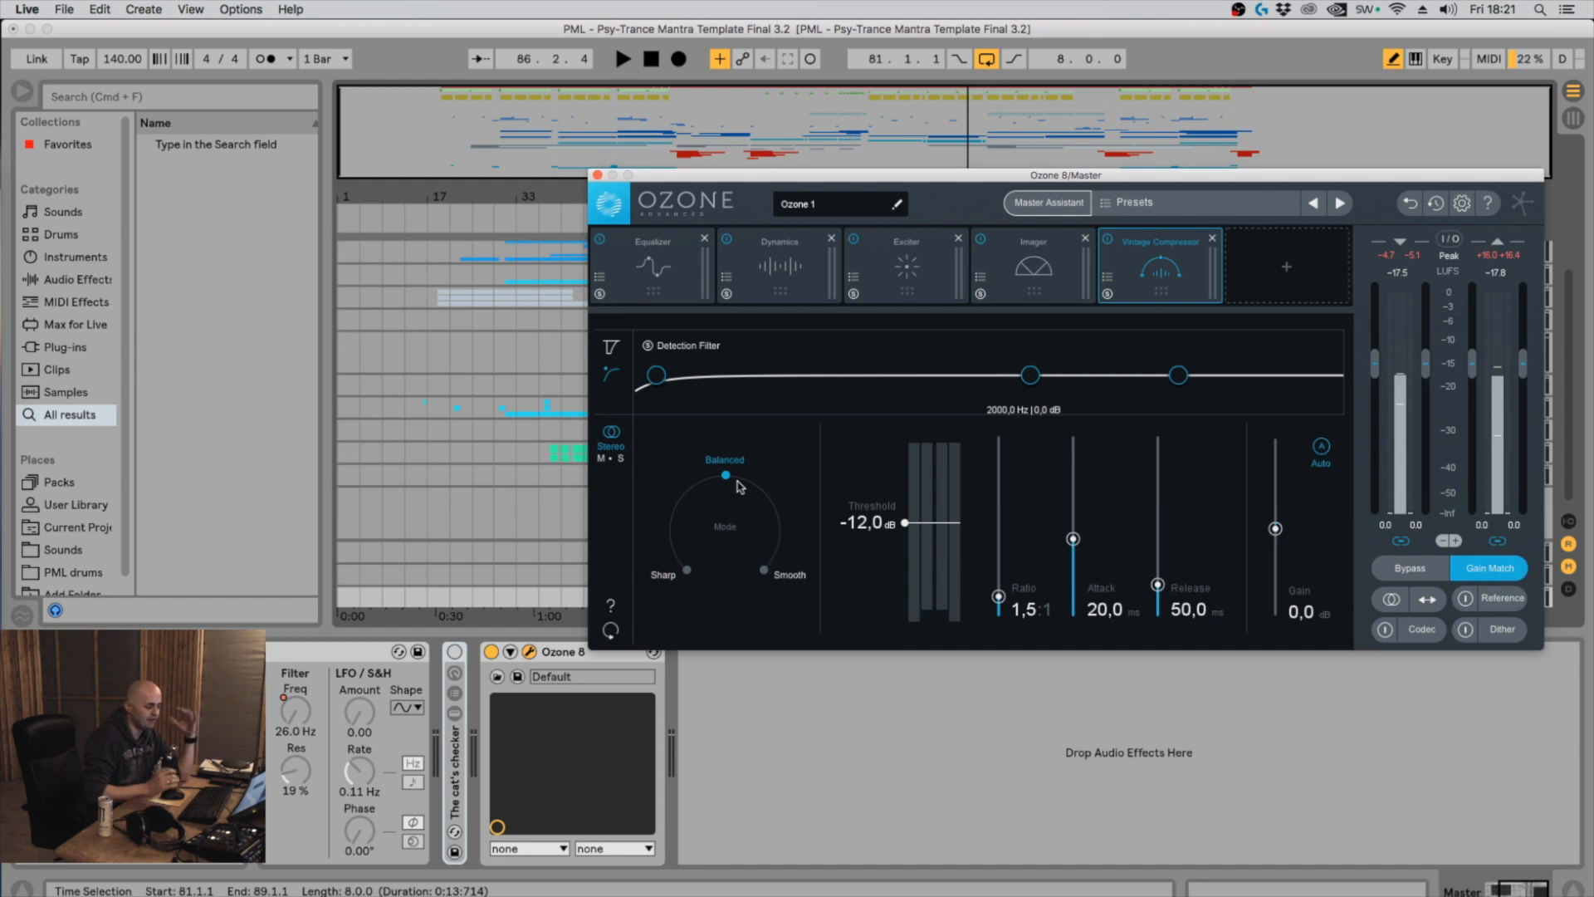
pyautogui.click(1212, 238)
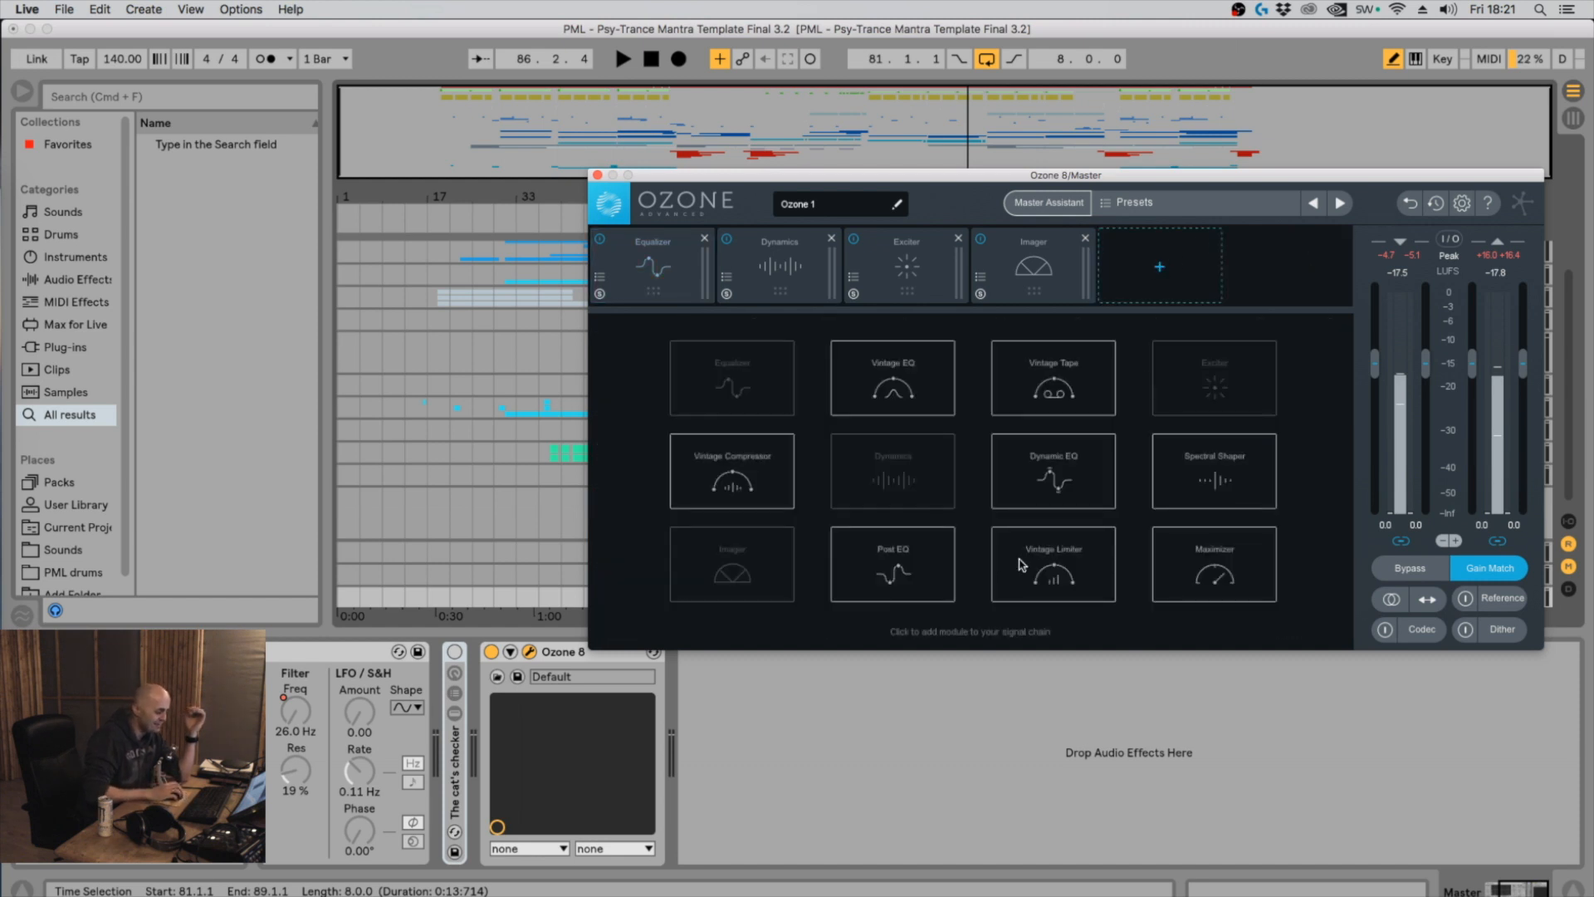
# Add a Vintage EQ module after the Imager and set its Low frequency to 60 during a short playback
pyautogui.click(895, 404)
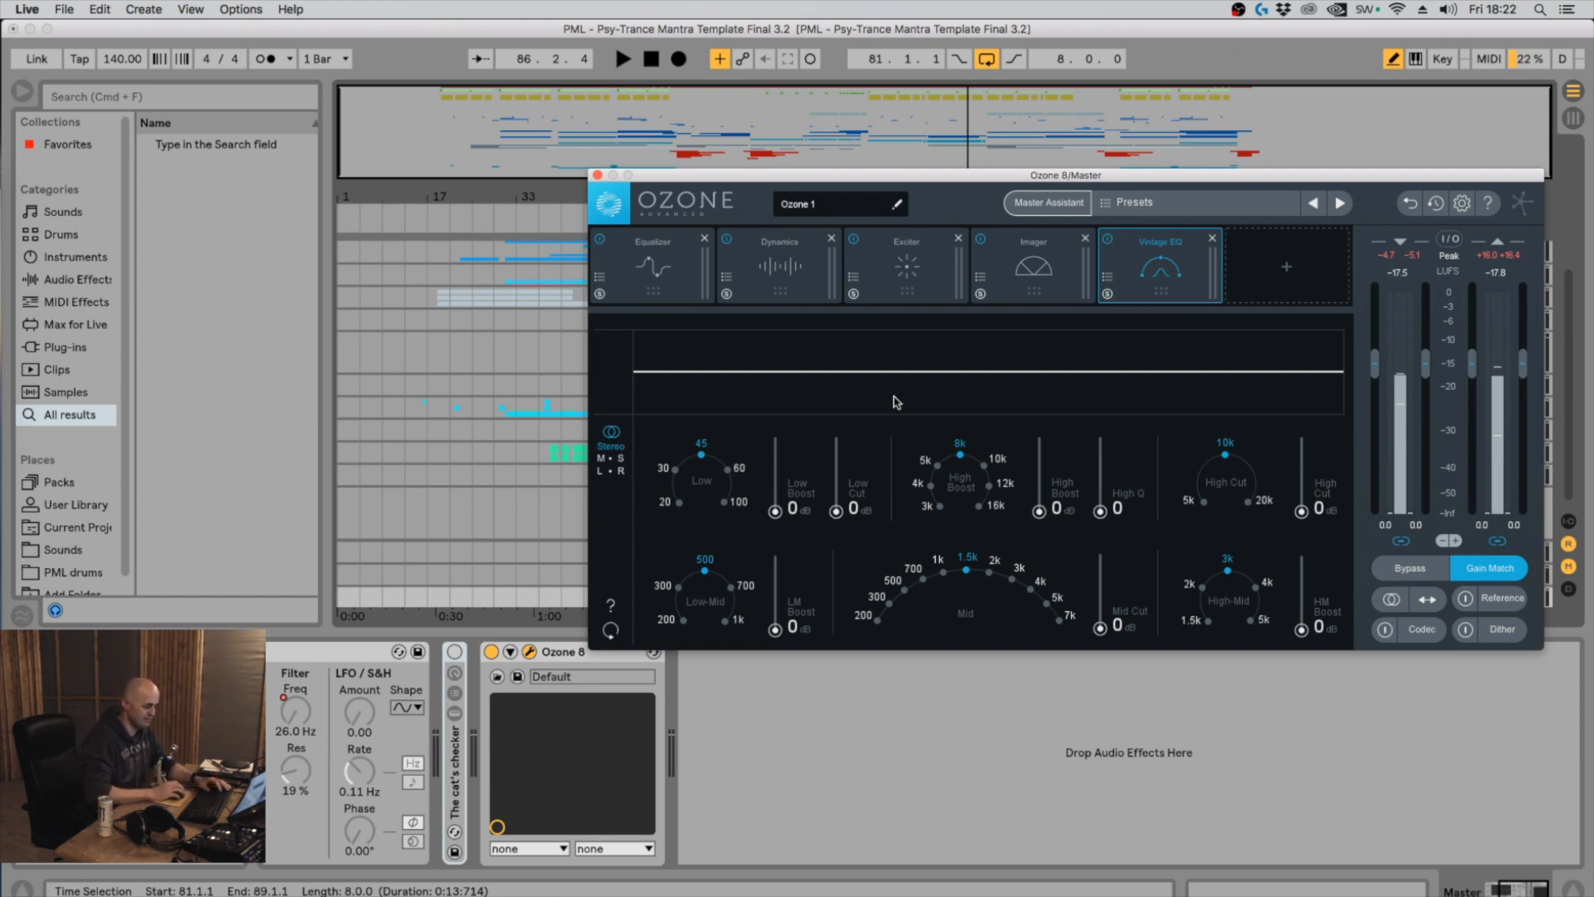
pyautogui.press('space')
pyautogui.click(727, 468)
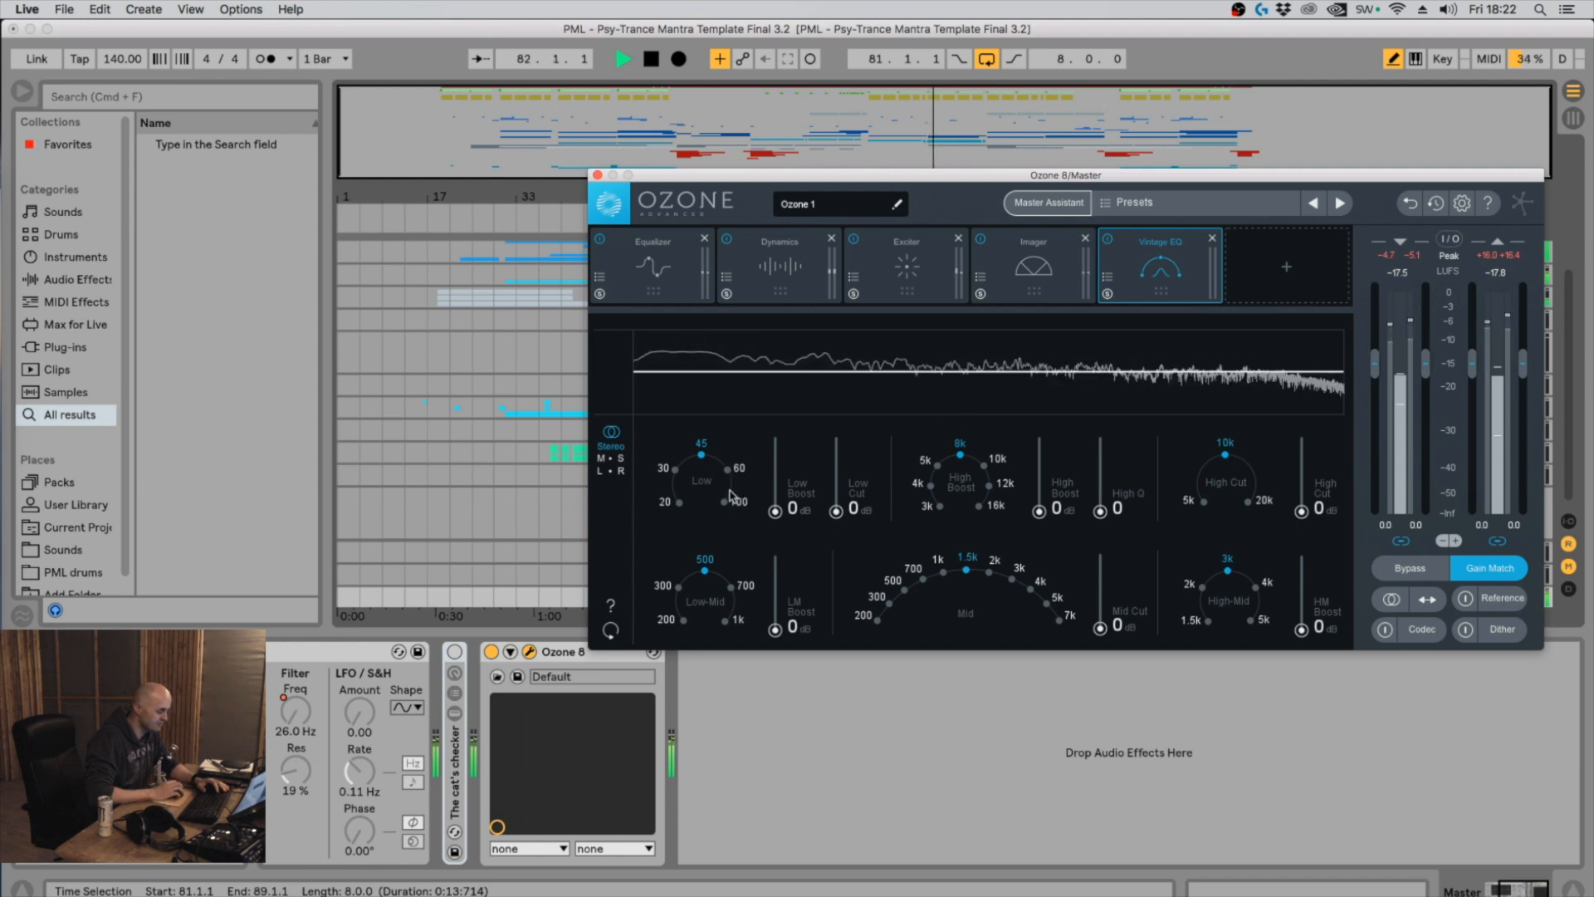
pyautogui.press('space')
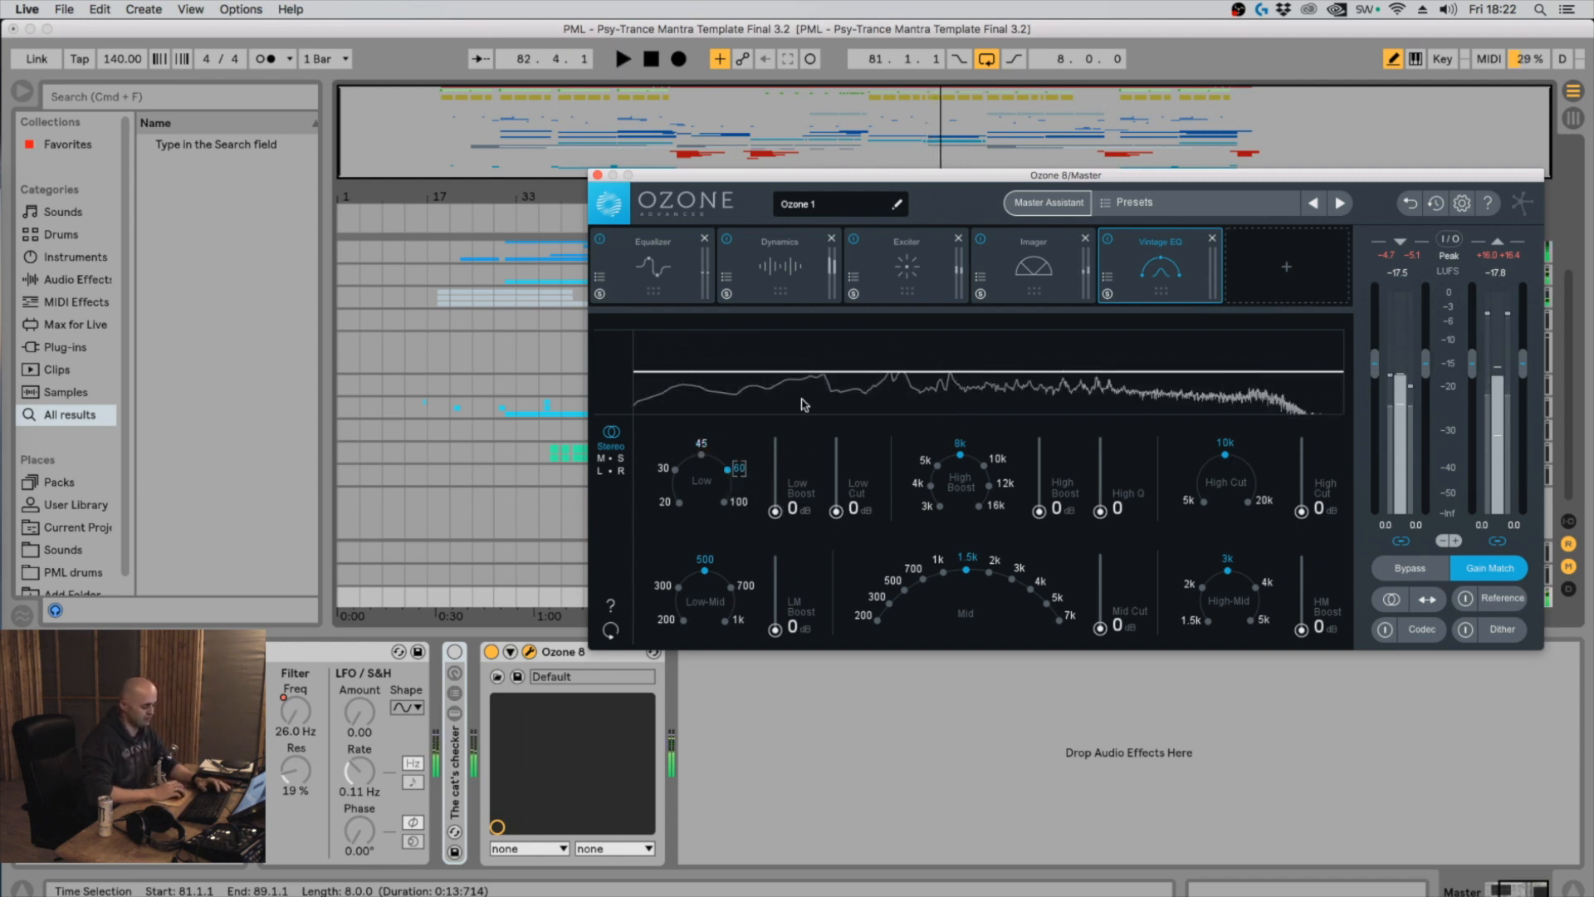
# Reduce the Equalizer's Mid channel boost on band 6 to 1.1 dB at 3.32 kHz while the loop plays
pyautogui.click(654, 274)
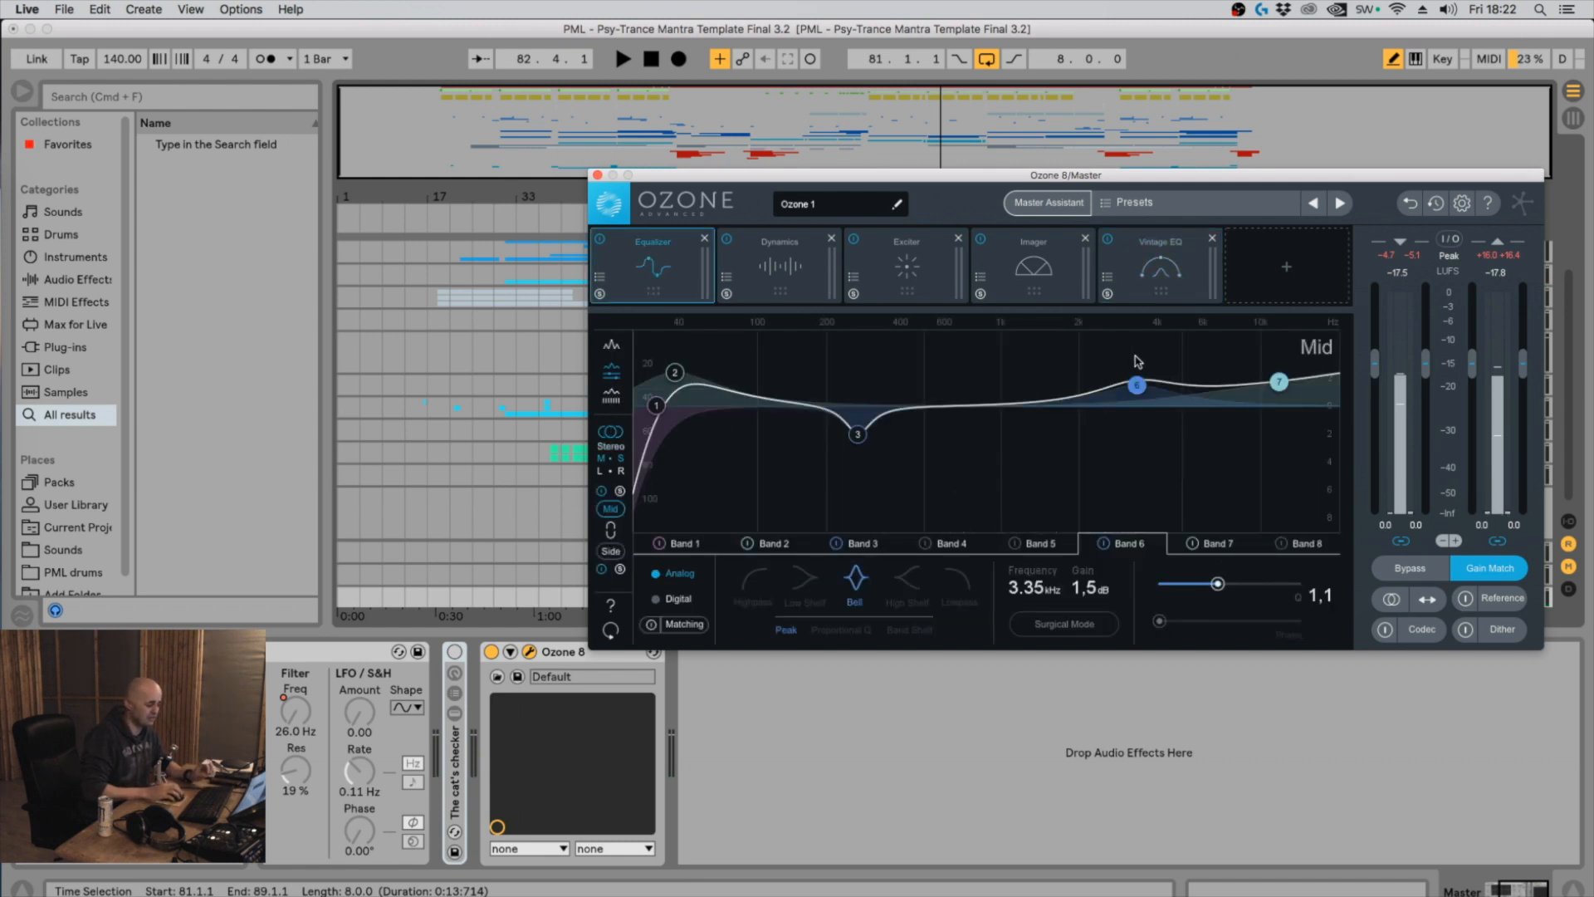
pyautogui.moveTo(1146, 393); pyautogui.dragTo(1144, 401)
pyautogui.press('space')
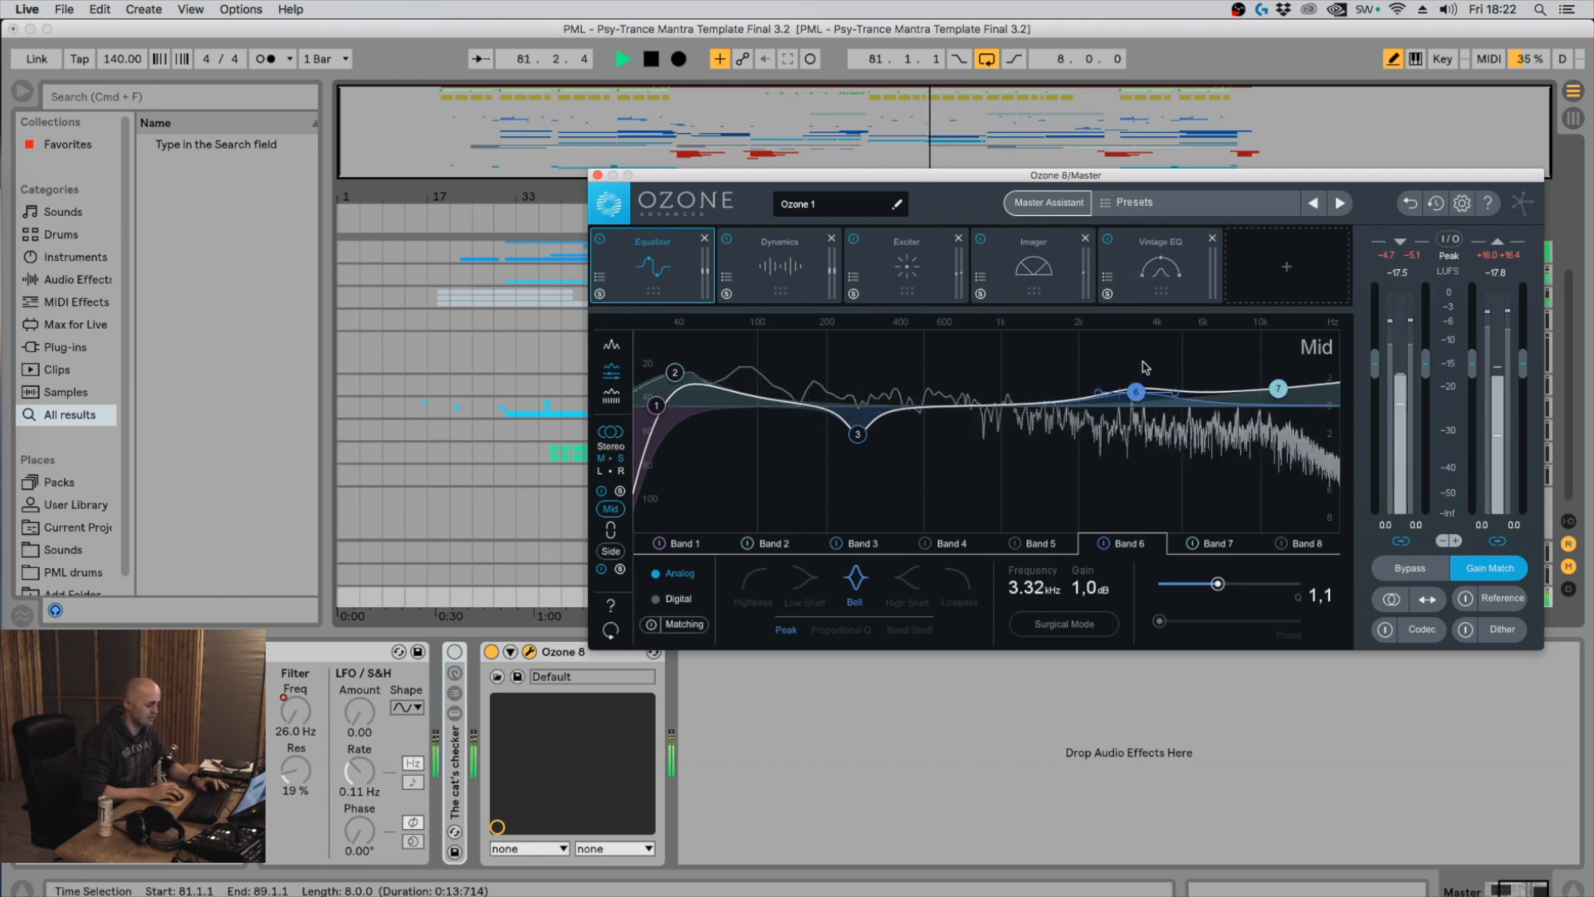
pyautogui.moveTo(1138, 392)
pyautogui.moveTo(1138, 394); pyautogui.dragTo(1137, 391)
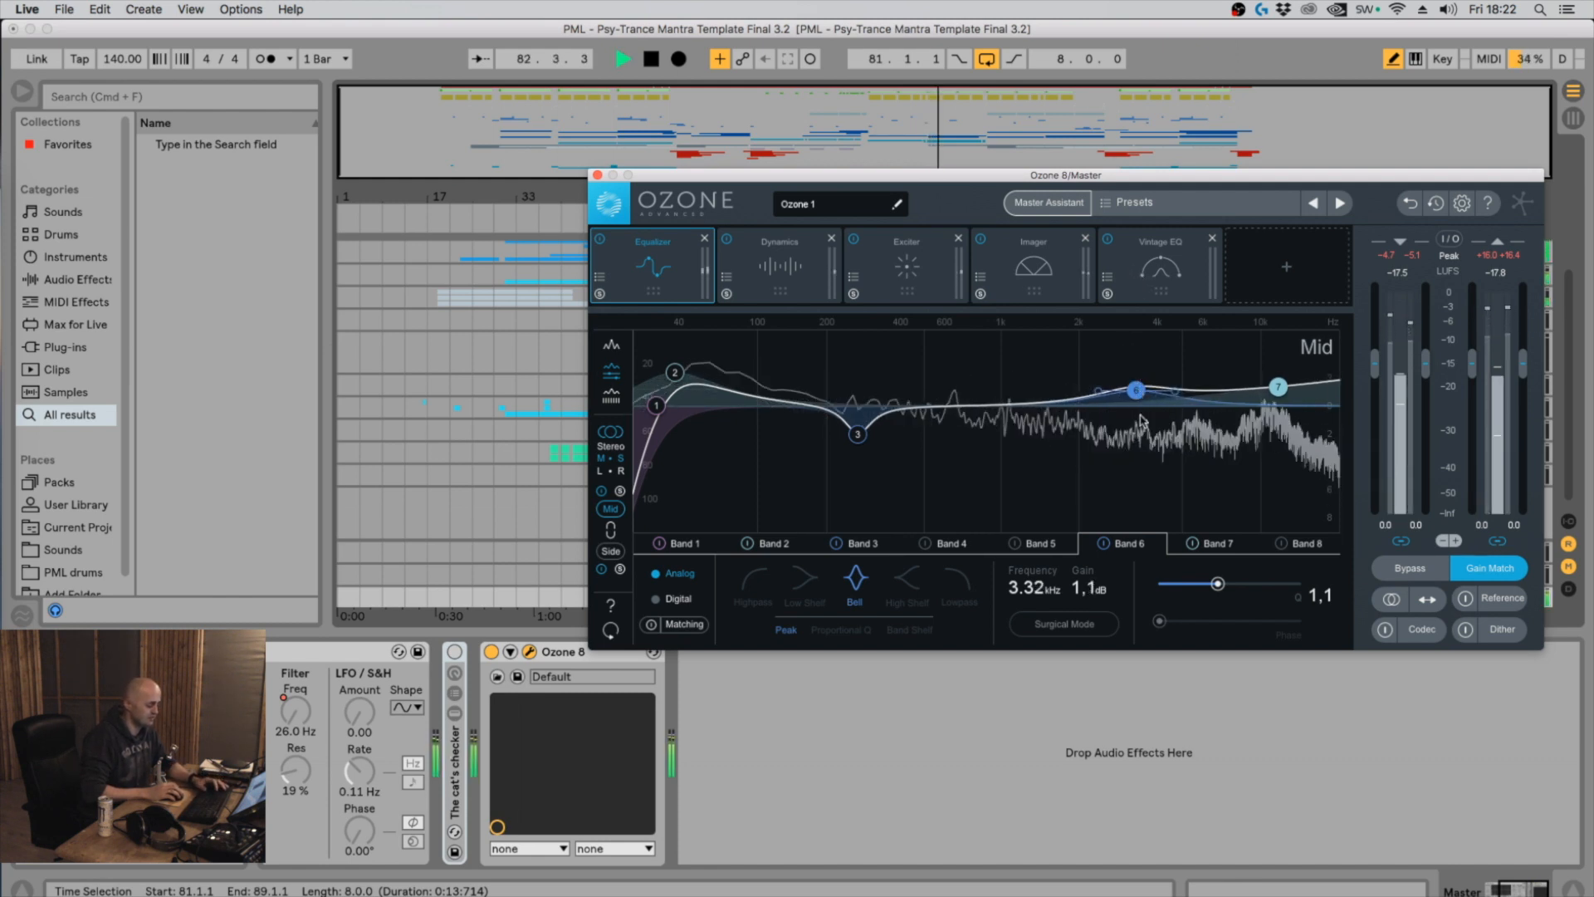
# Try a 3.6 dB Low Boost at 60, a 3.2 dB Mid Cut at 200 and a 1.4 dB LM Boost at 200 in the Vintage EQ
pyautogui.click(1161, 266)
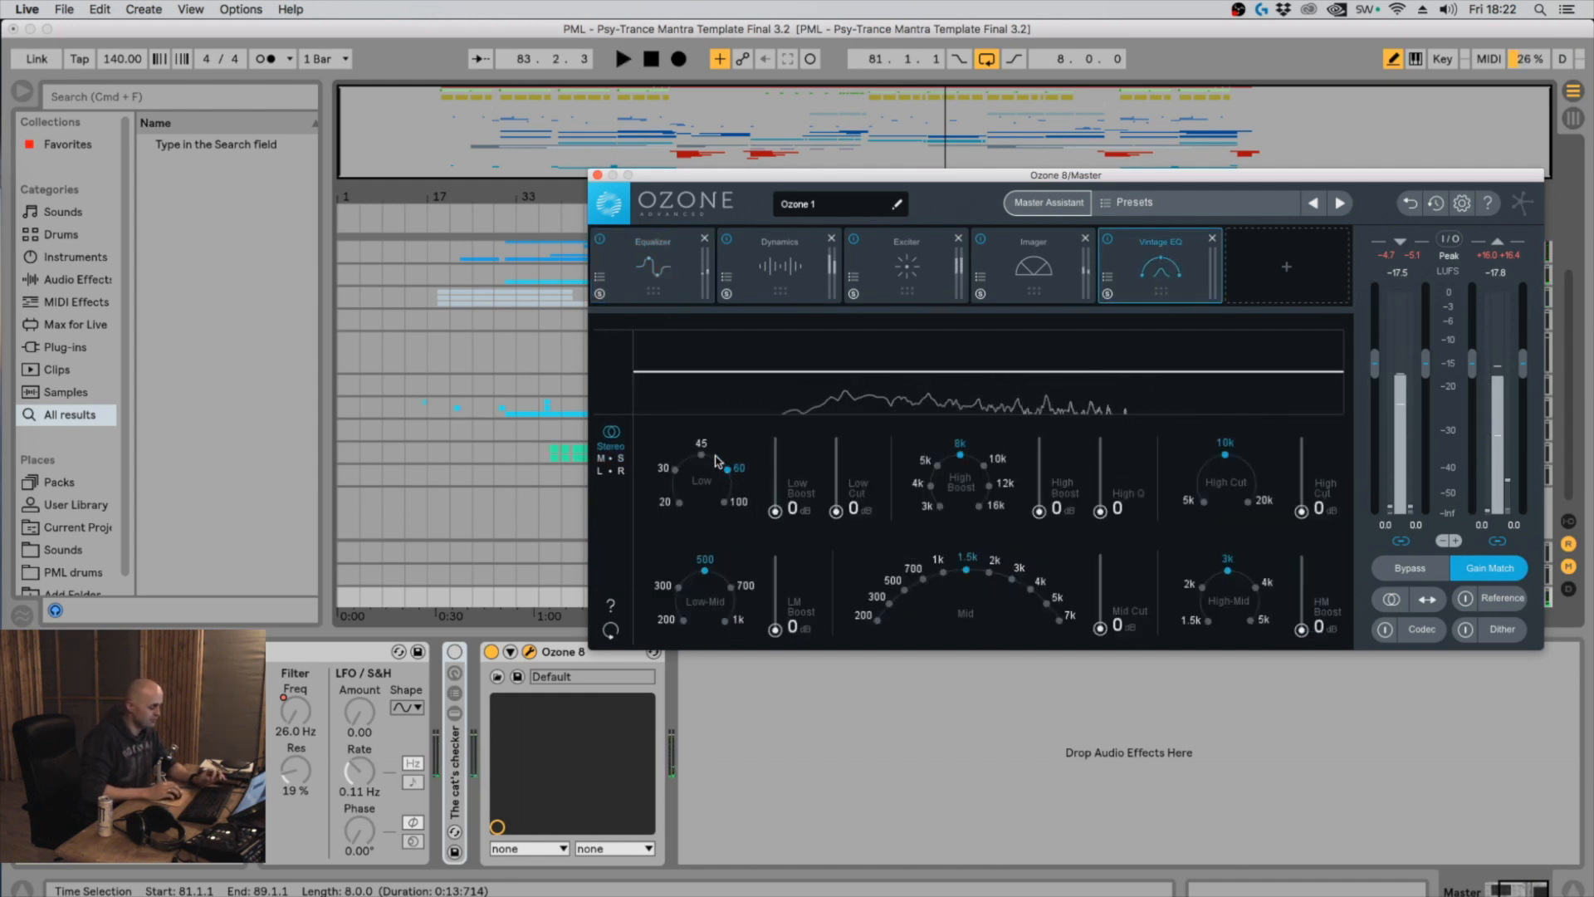
pyautogui.moveTo(732, 486); pyautogui.dragTo(684, 499)
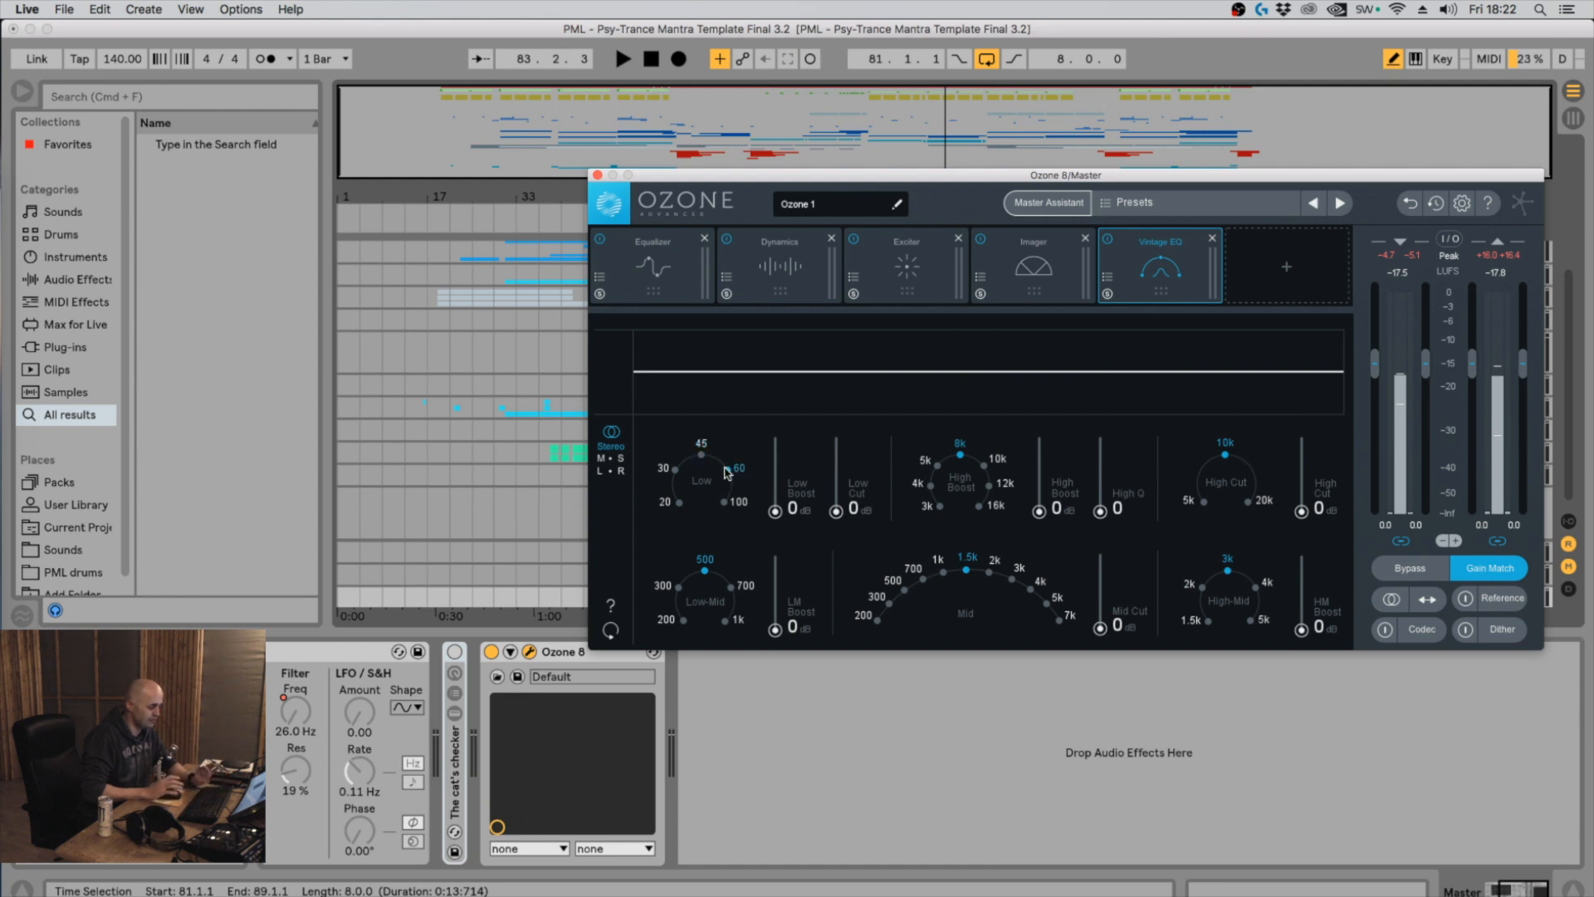
pyautogui.moveTo(775, 510); pyautogui.dragTo(775, 487)
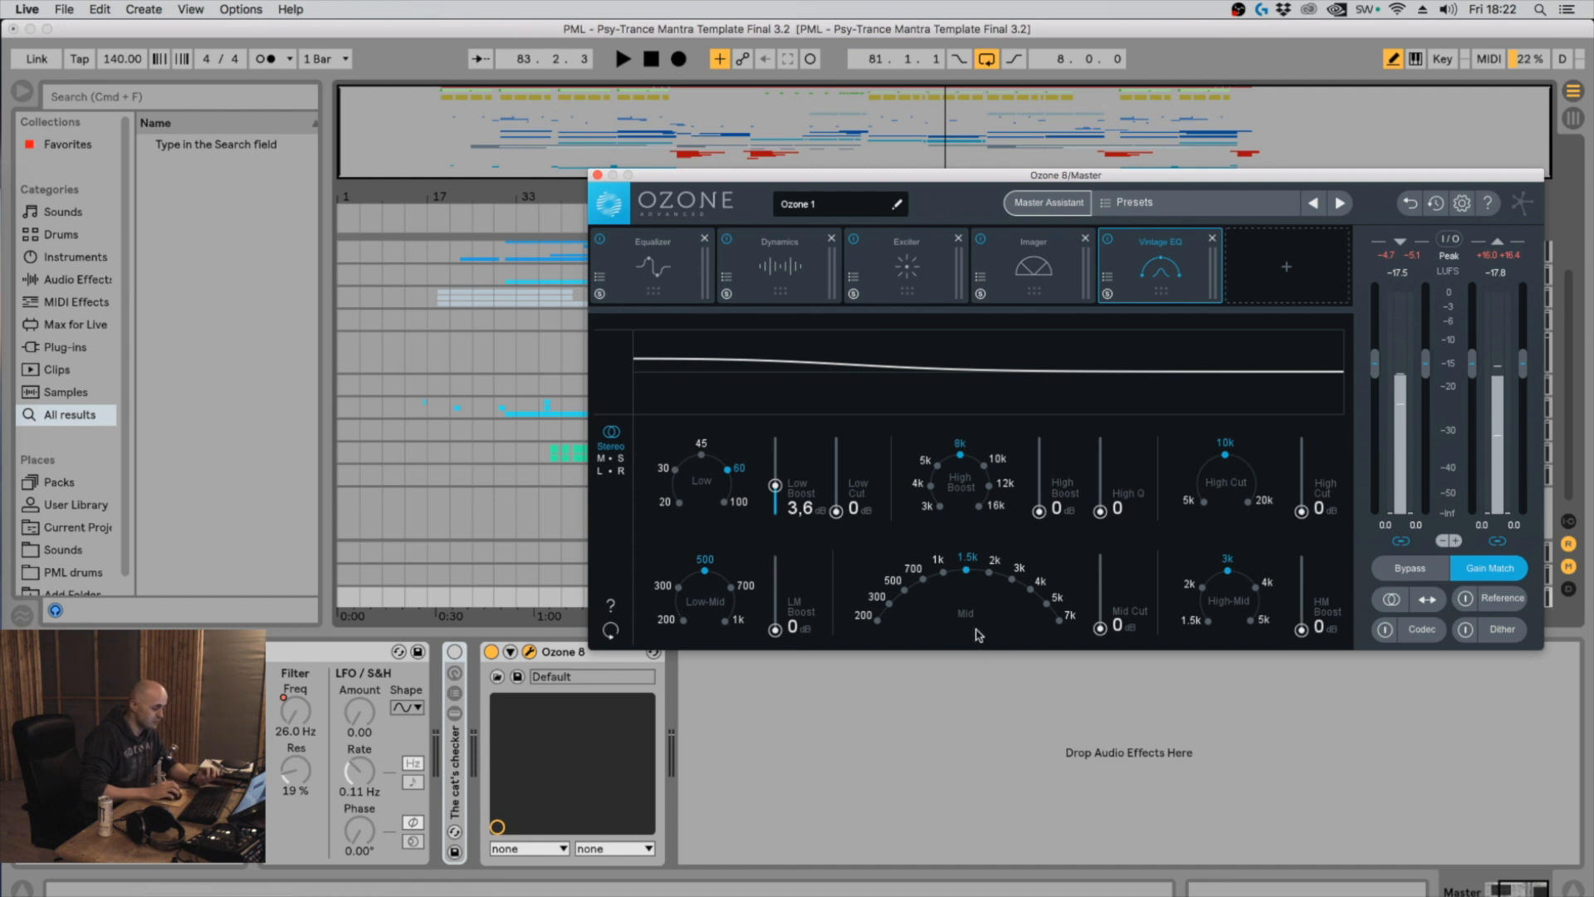
pyautogui.click(878, 621)
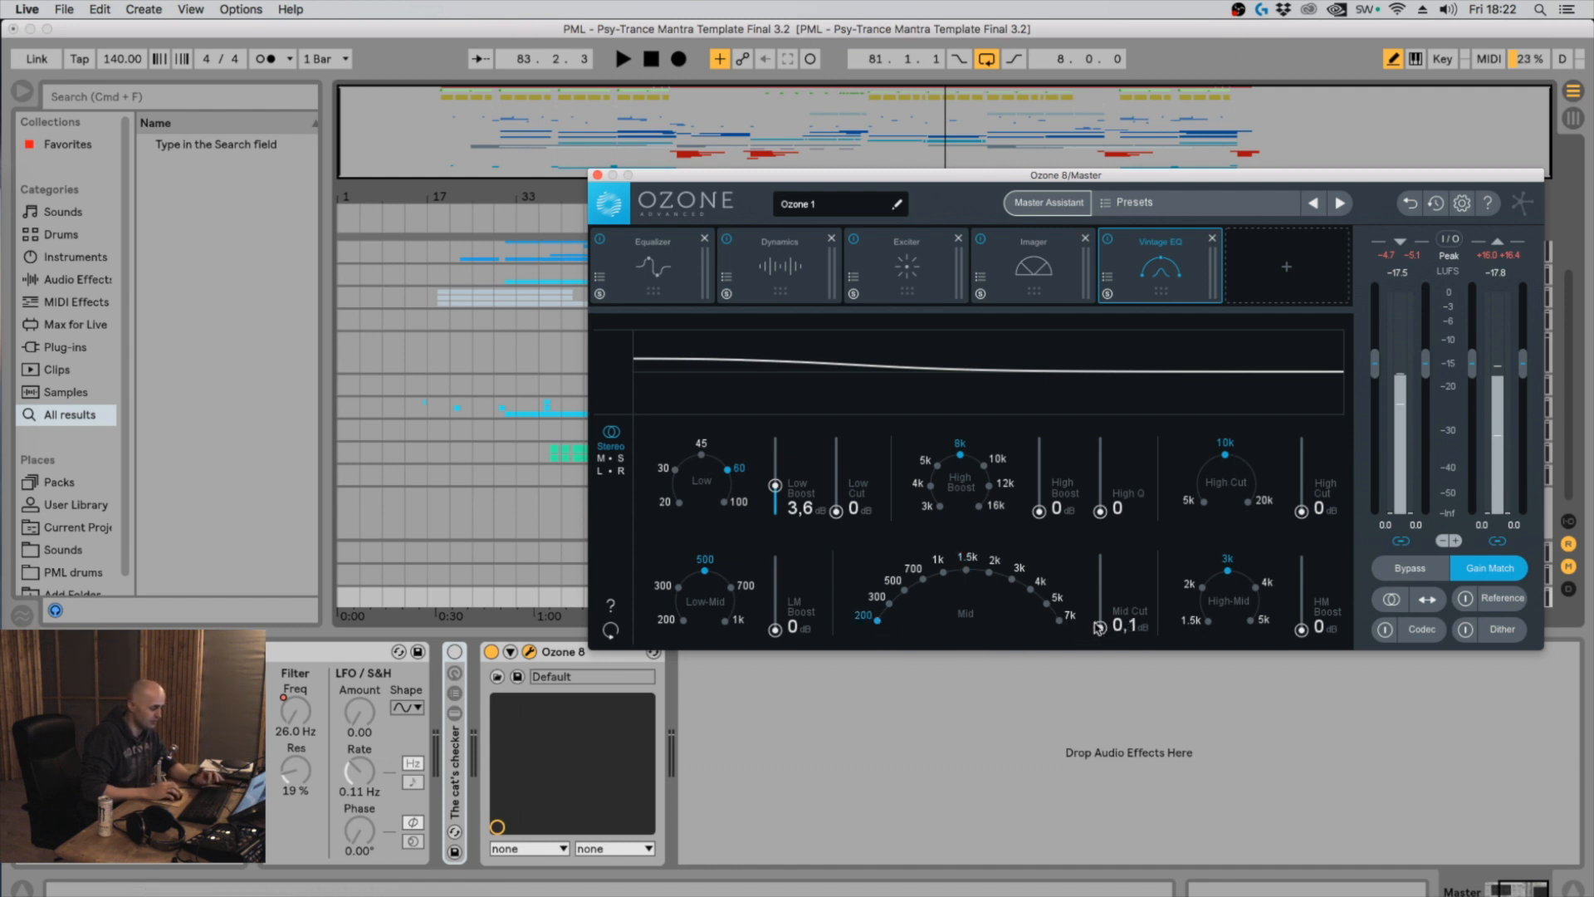
pyautogui.moveTo(1098, 627); pyautogui.dragTo(1100, 605)
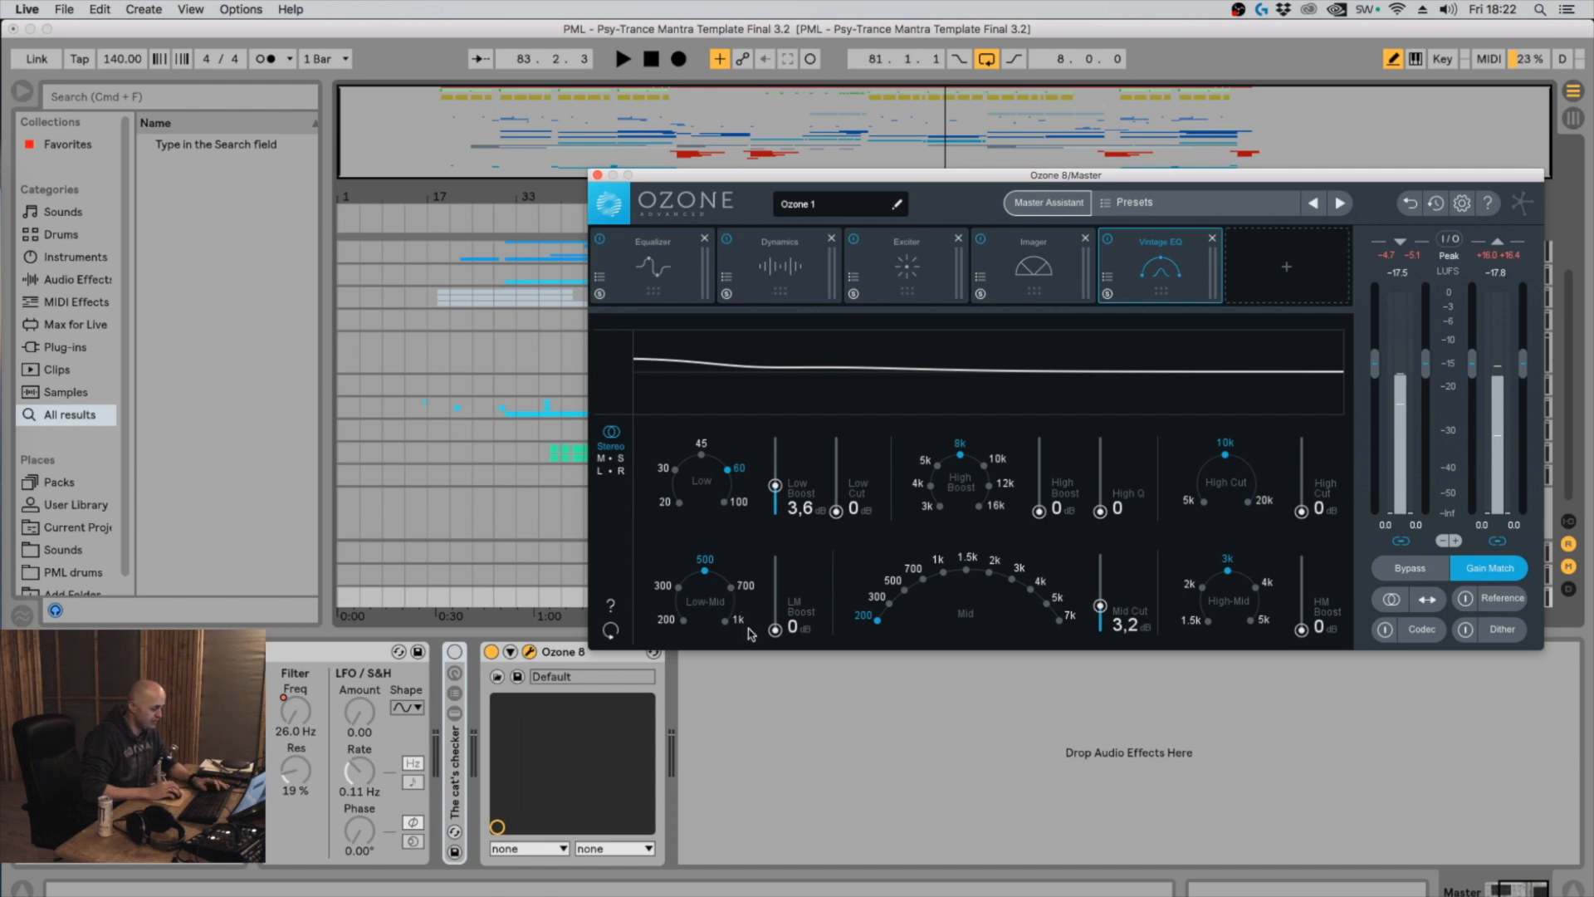
pyautogui.moveTo(787, 633); pyautogui.dragTo(773, 624)
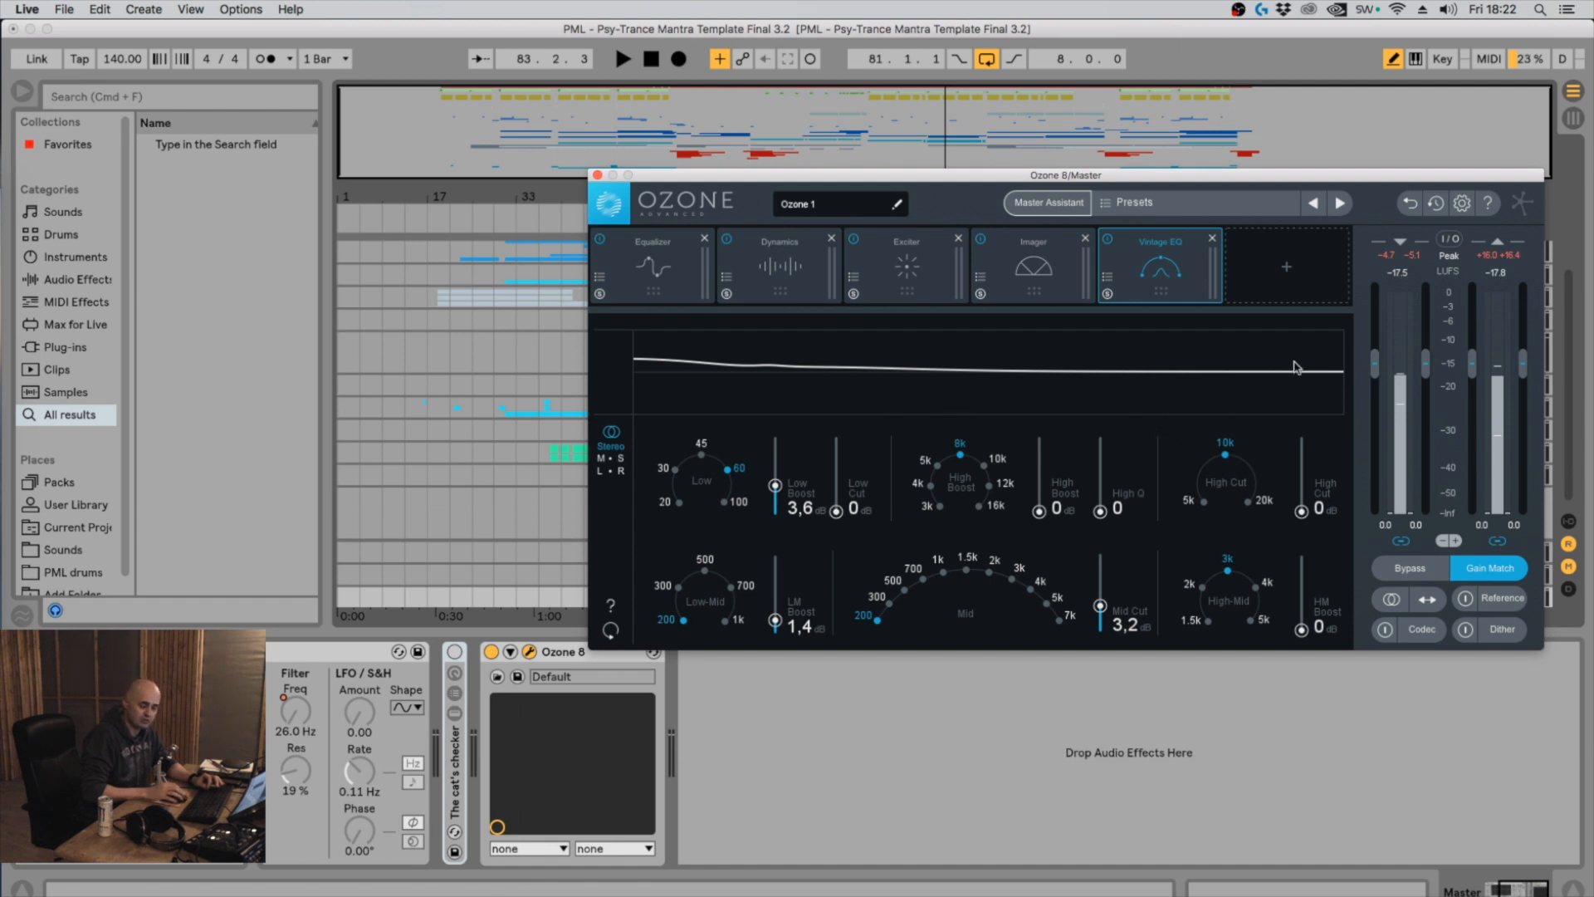
# Check the Equalizer curve, and reset the Vintage EQ's Low Boost, LM Boost and Mid Cut to 0 dB
pyautogui.click(631, 285)
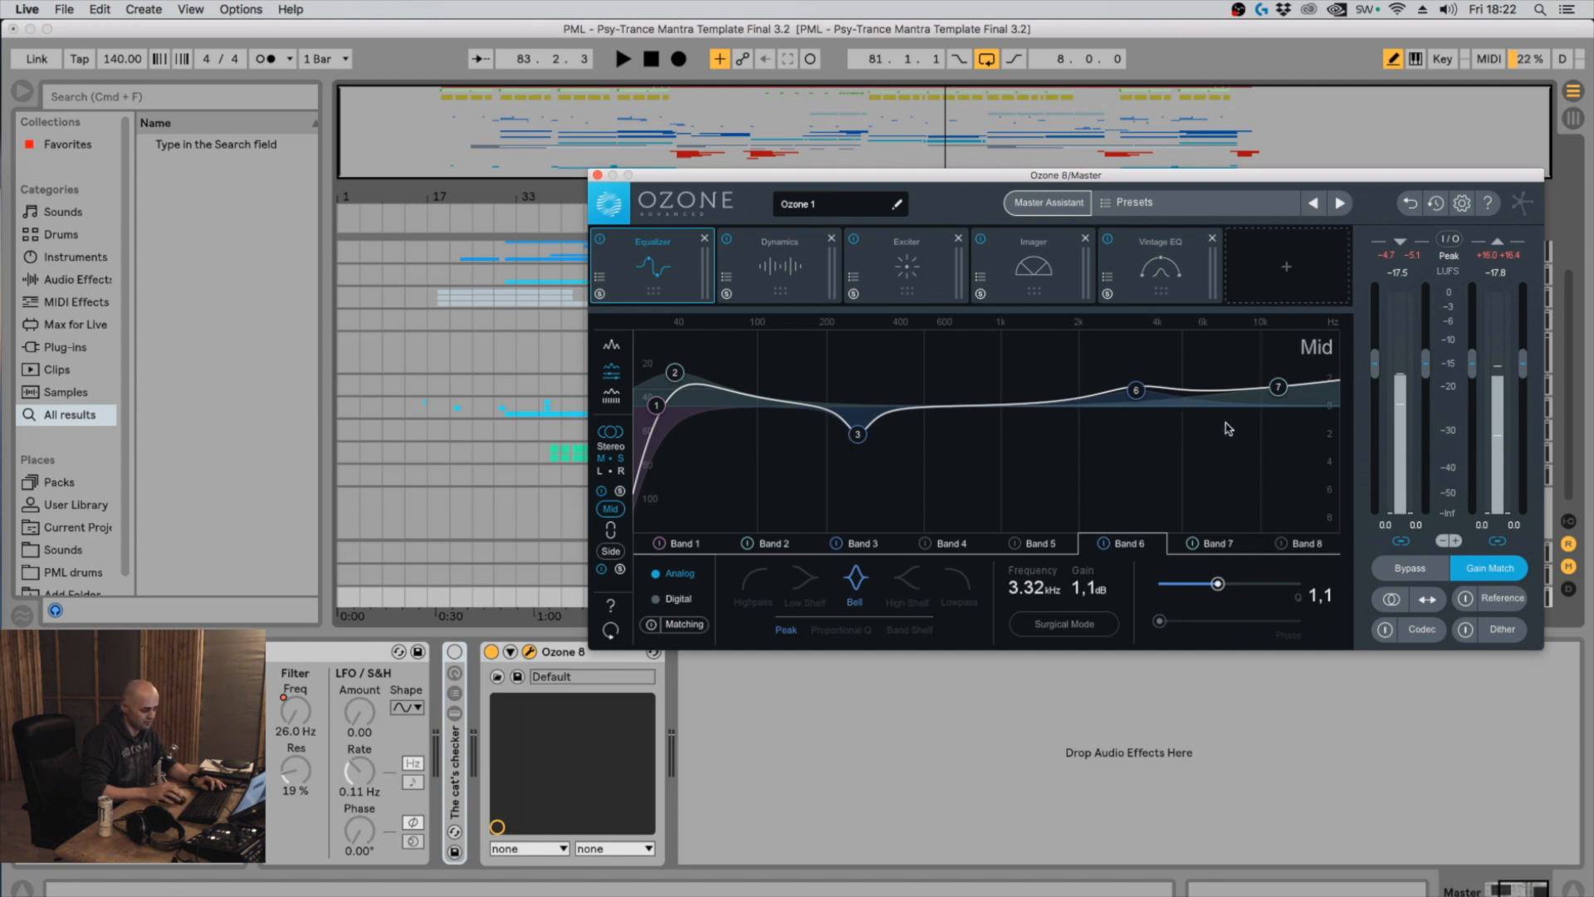
pyautogui.click(1161, 262)
pyautogui.moveTo(786, 493); pyautogui.dragTo(780, 557)
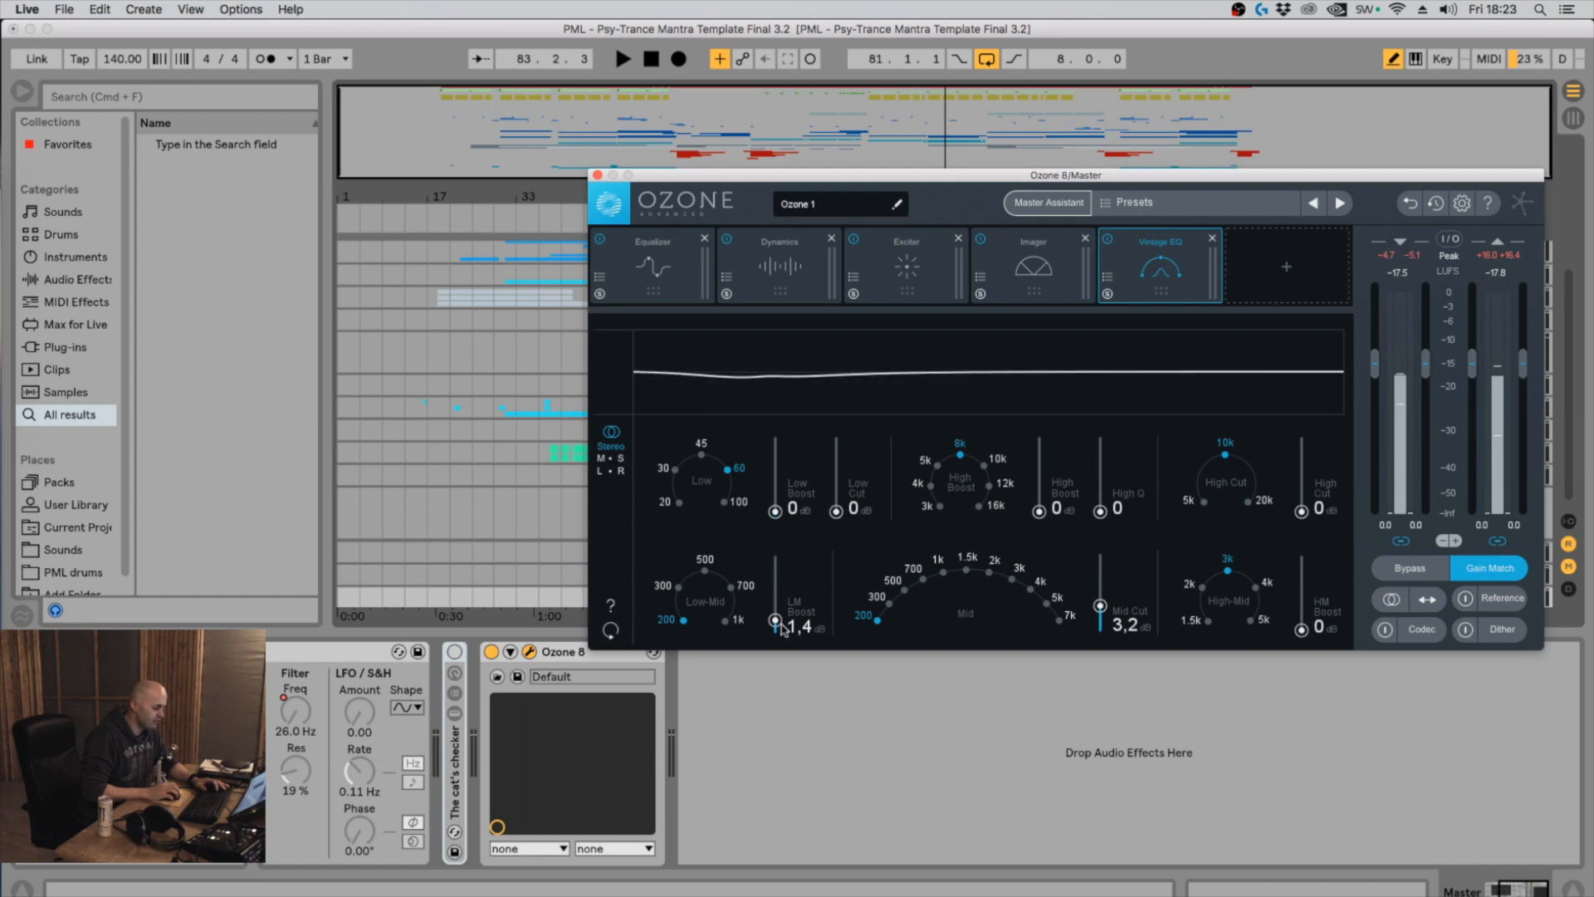
pyautogui.moveTo(783, 628); pyautogui.dragTo(772, 654)
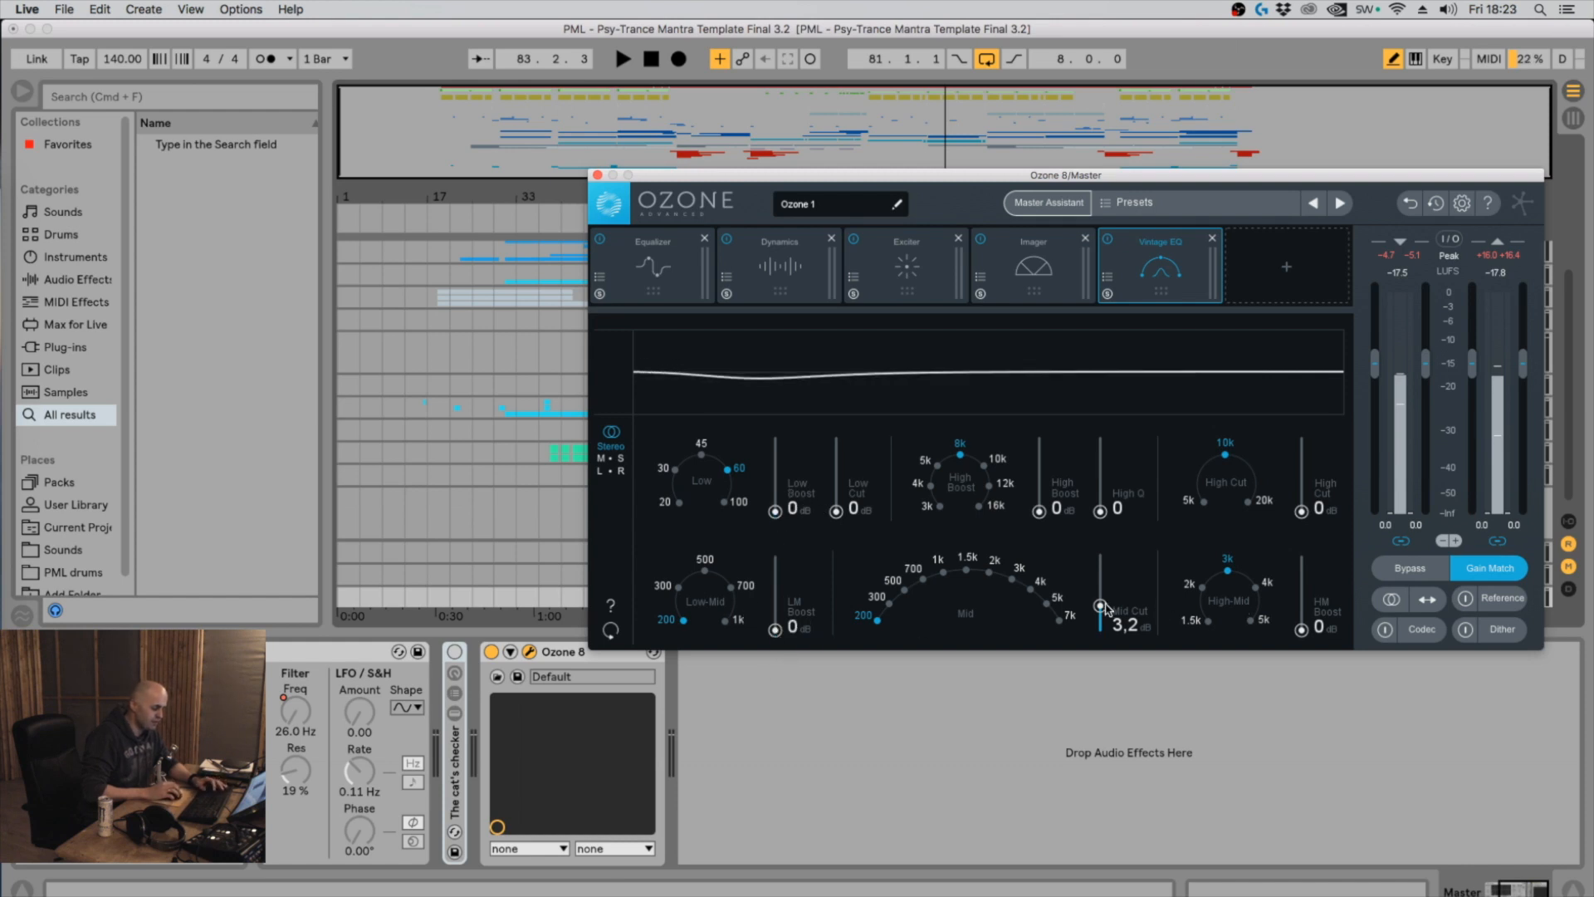
pyautogui.moveTo(1104, 609); pyautogui.dragTo(1084, 682)
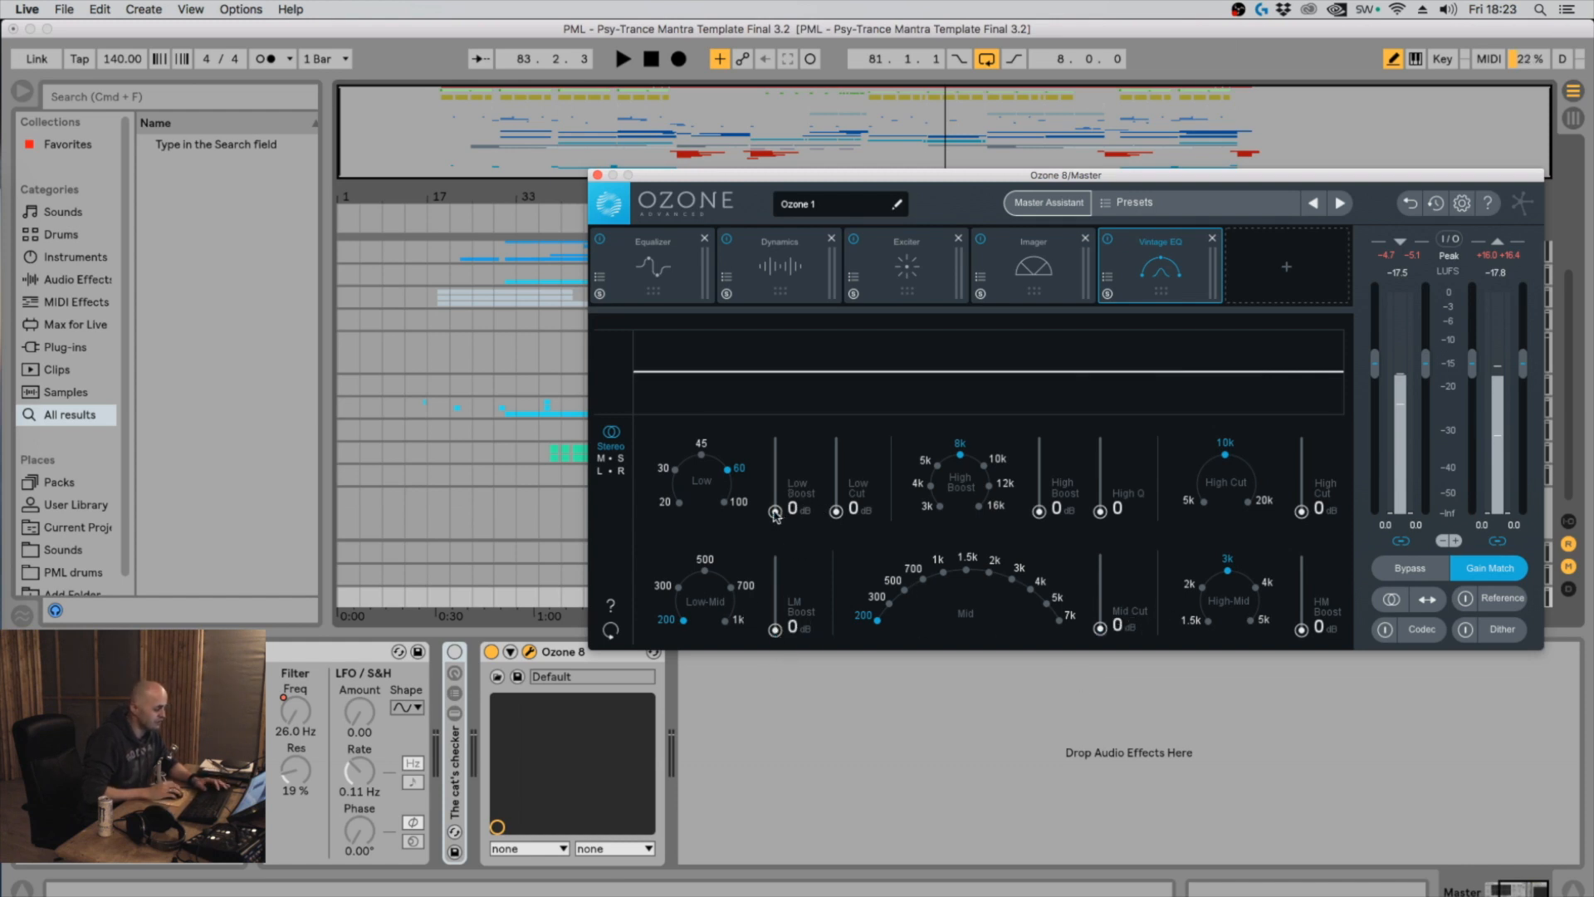
# Set the Vintage EQ's Low Boost to 1.6 dB while the loop plays and choose 3k as the High Boost frequency
pyautogui.press('space')
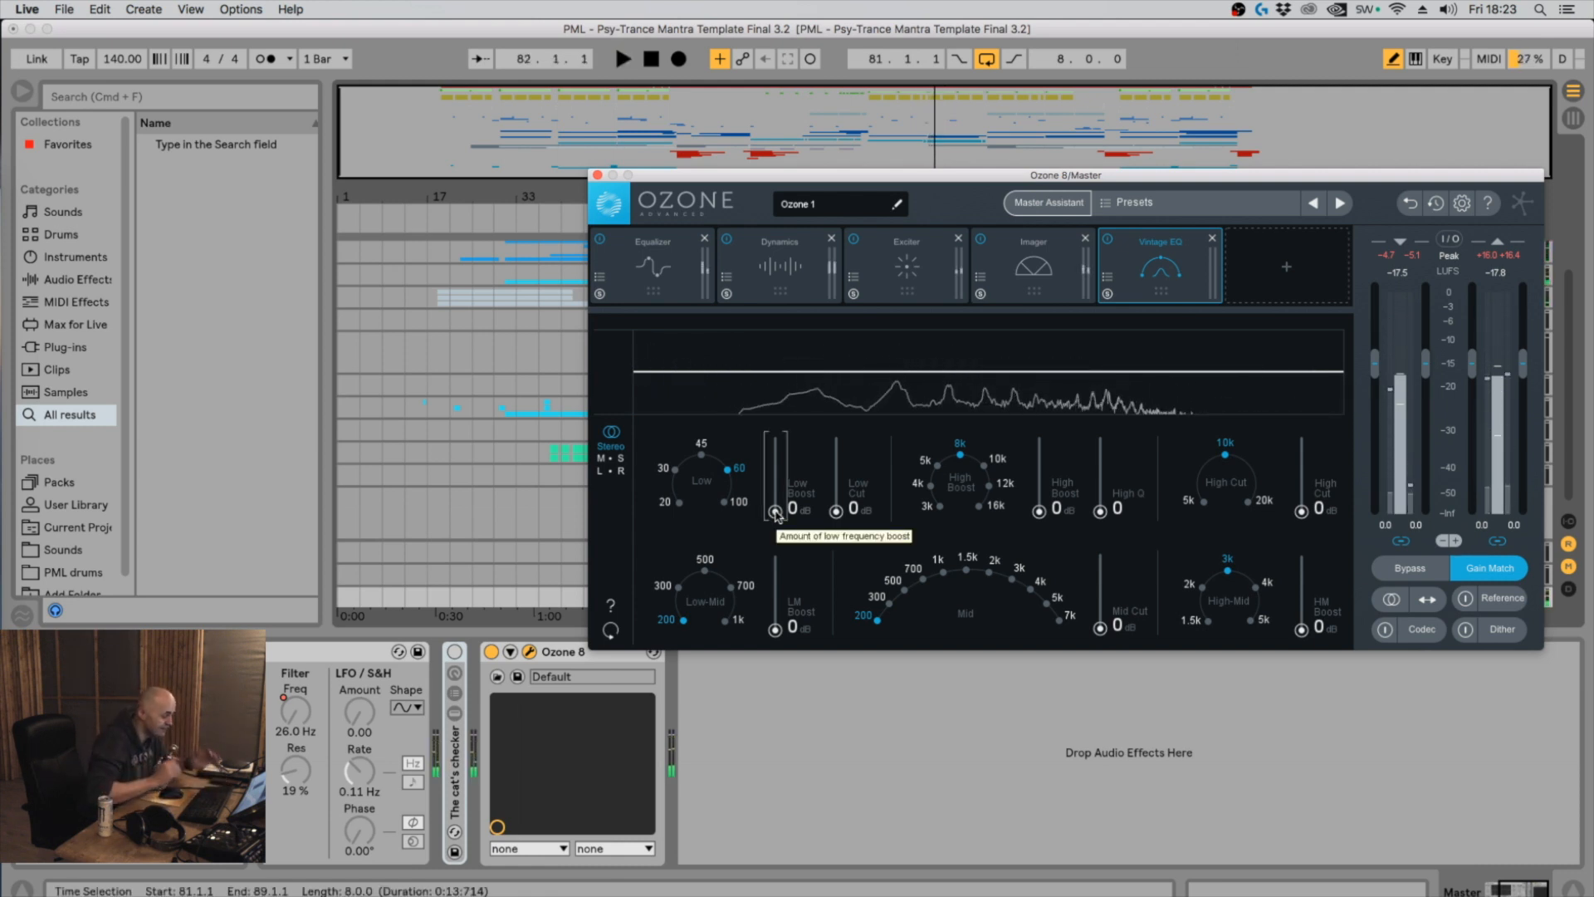
pyautogui.press('space')
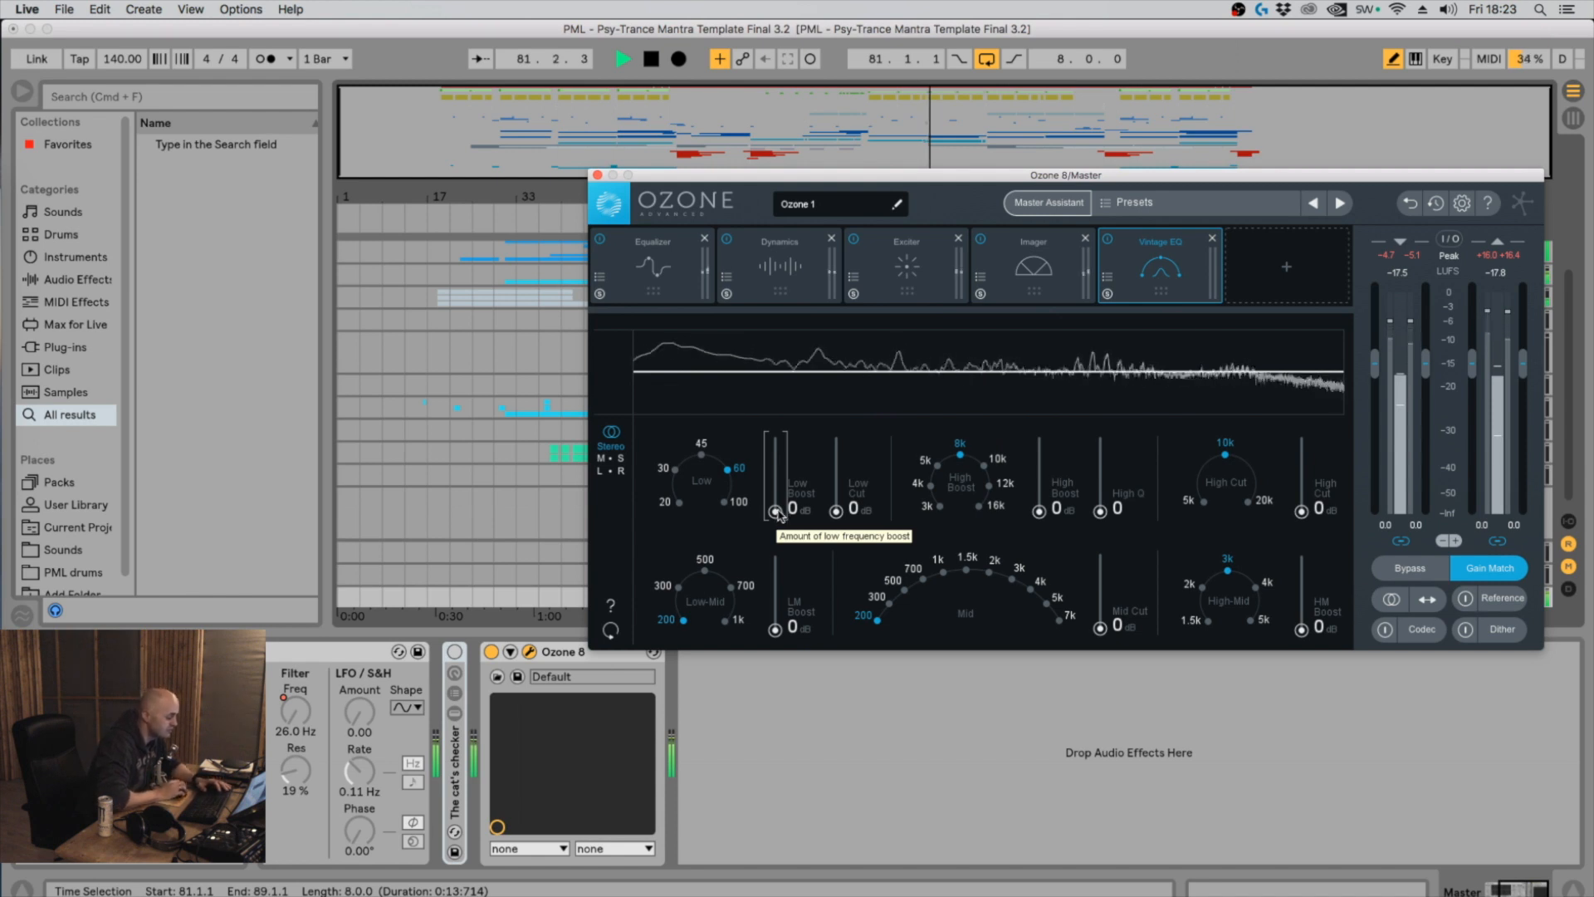
pyautogui.moveTo(777, 513); pyautogui.dragTo(774, 494)
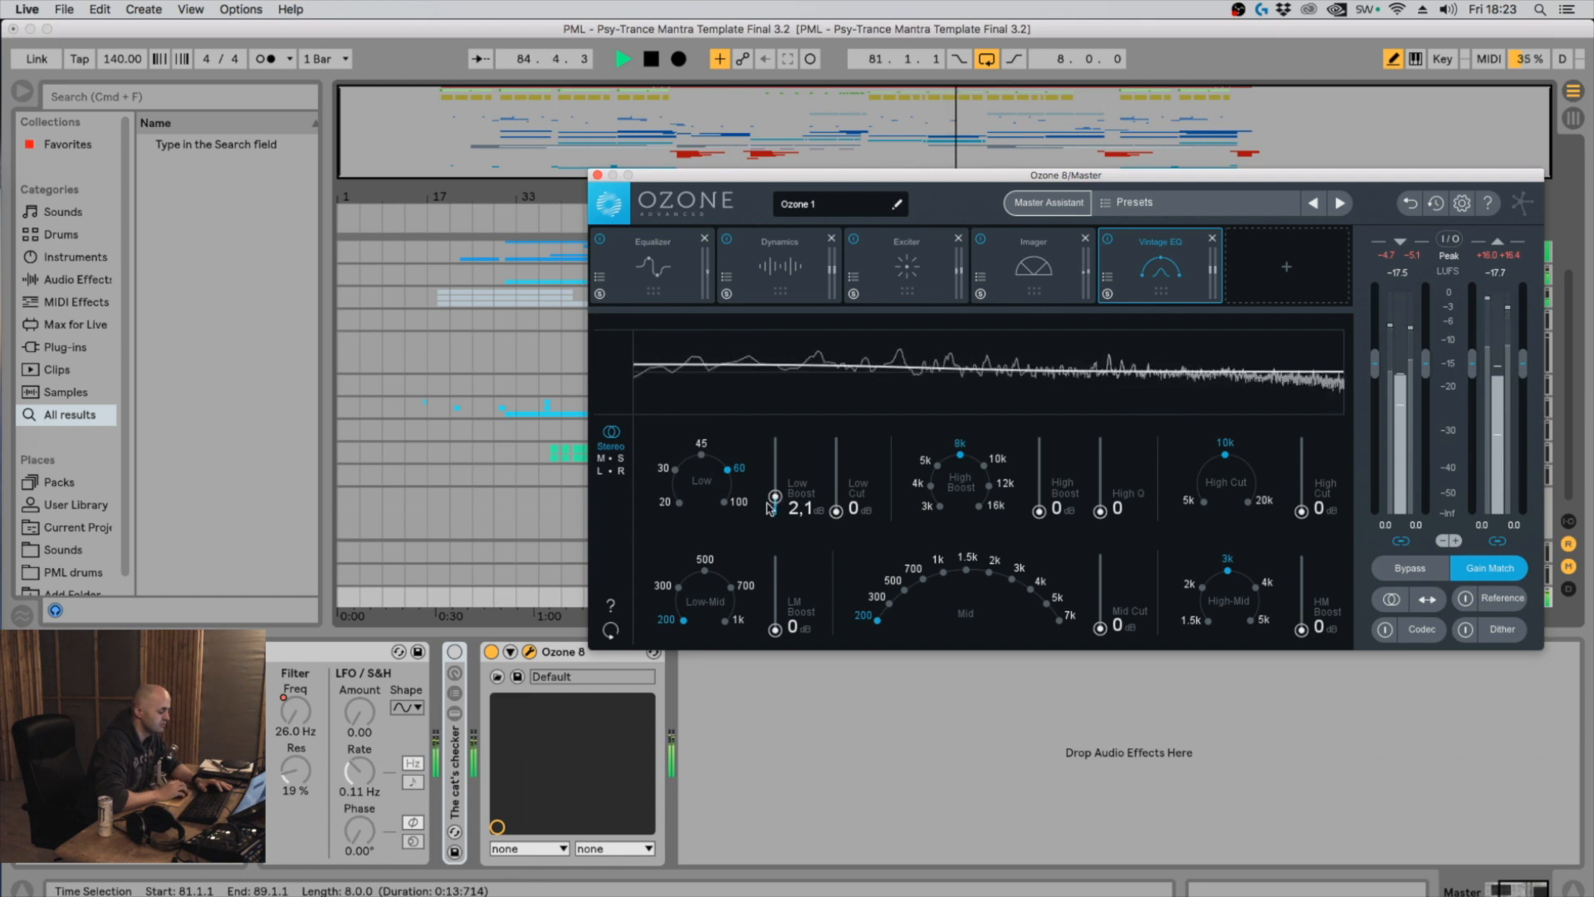
pyautogui.moveTo(777, 503); pyautogui.dragTo(778, 504)
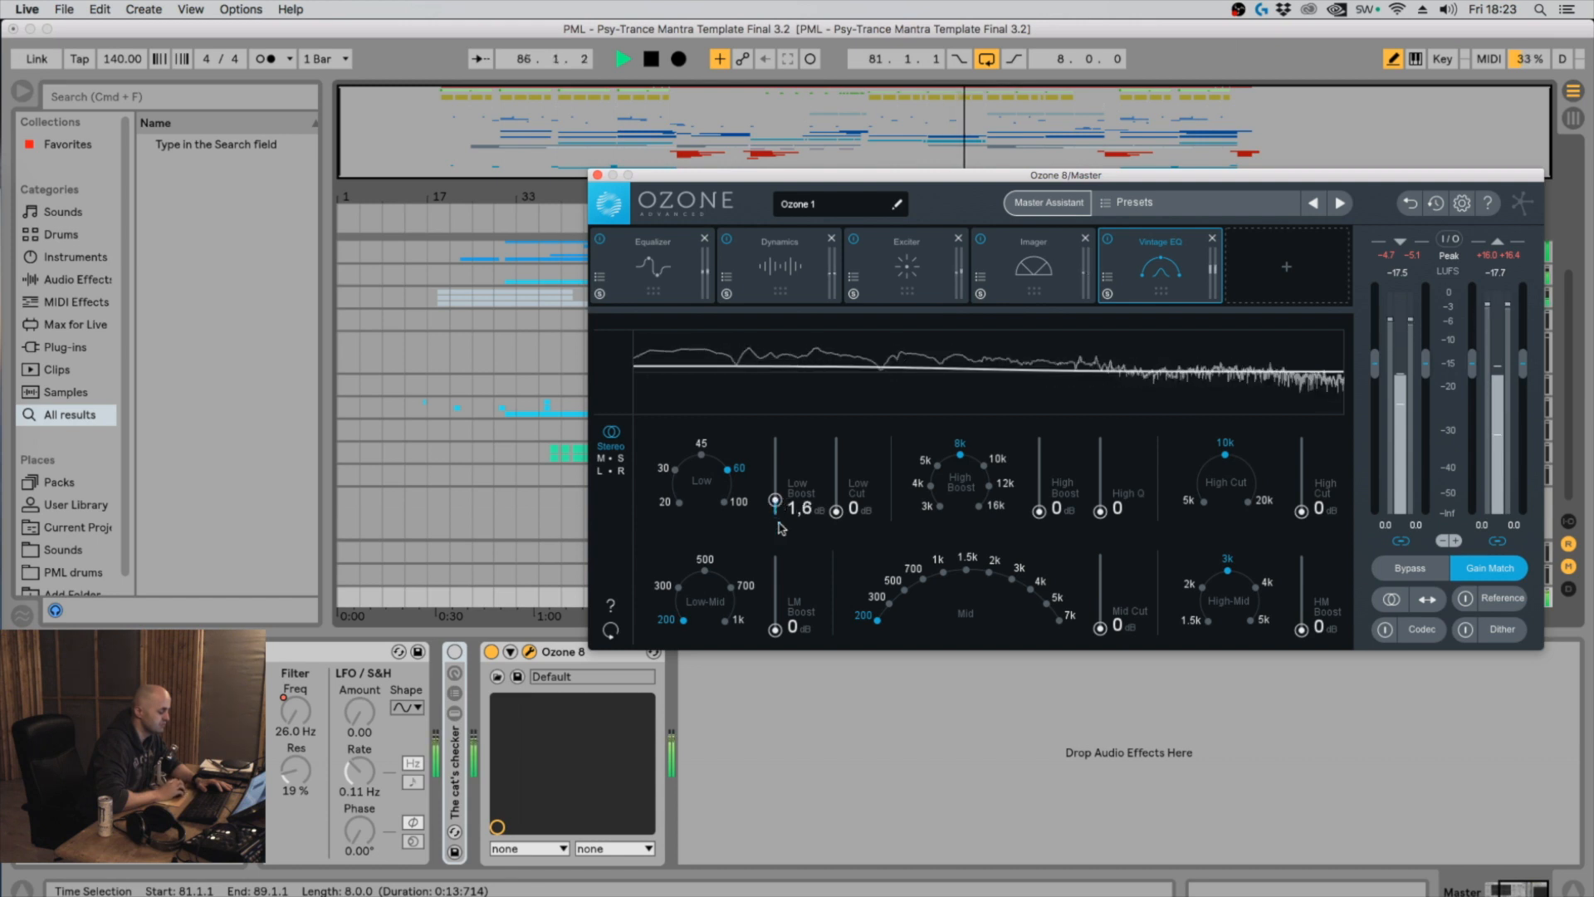
pyautogui.moveTo(976, 487); pyautogui.dragTo(1037, 515)
pyautogui.click(936, 506)
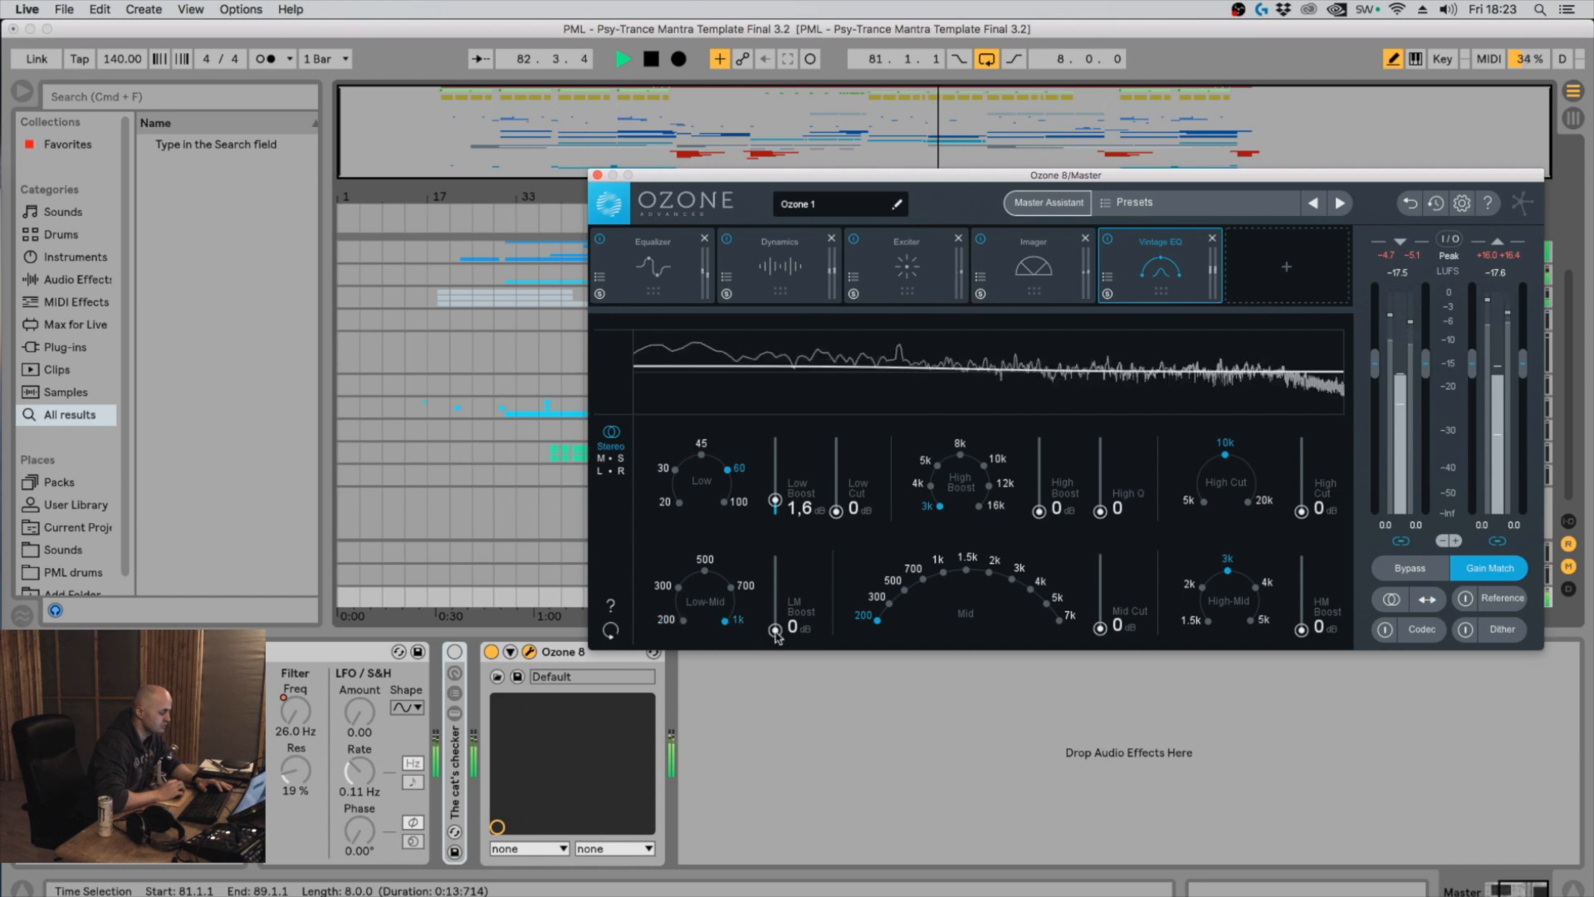
# Audition the LM Boost from 1k down to 200 and the Mid Cut, leaving both frequencies at 200 and both amounts at 0 dB
pyautogui.moveTo(777, 636)
pyautogui.mouseDown()
pyautogui.moveTo(781, 594)
pyautogui.moveTo(778, 637)
pyautogui.mouseUp()
pyautogui.click(733, 588)
pyautogui.click(705, 565)
pyautogui.click(679, 587)
pyautogui.click(682, 618)
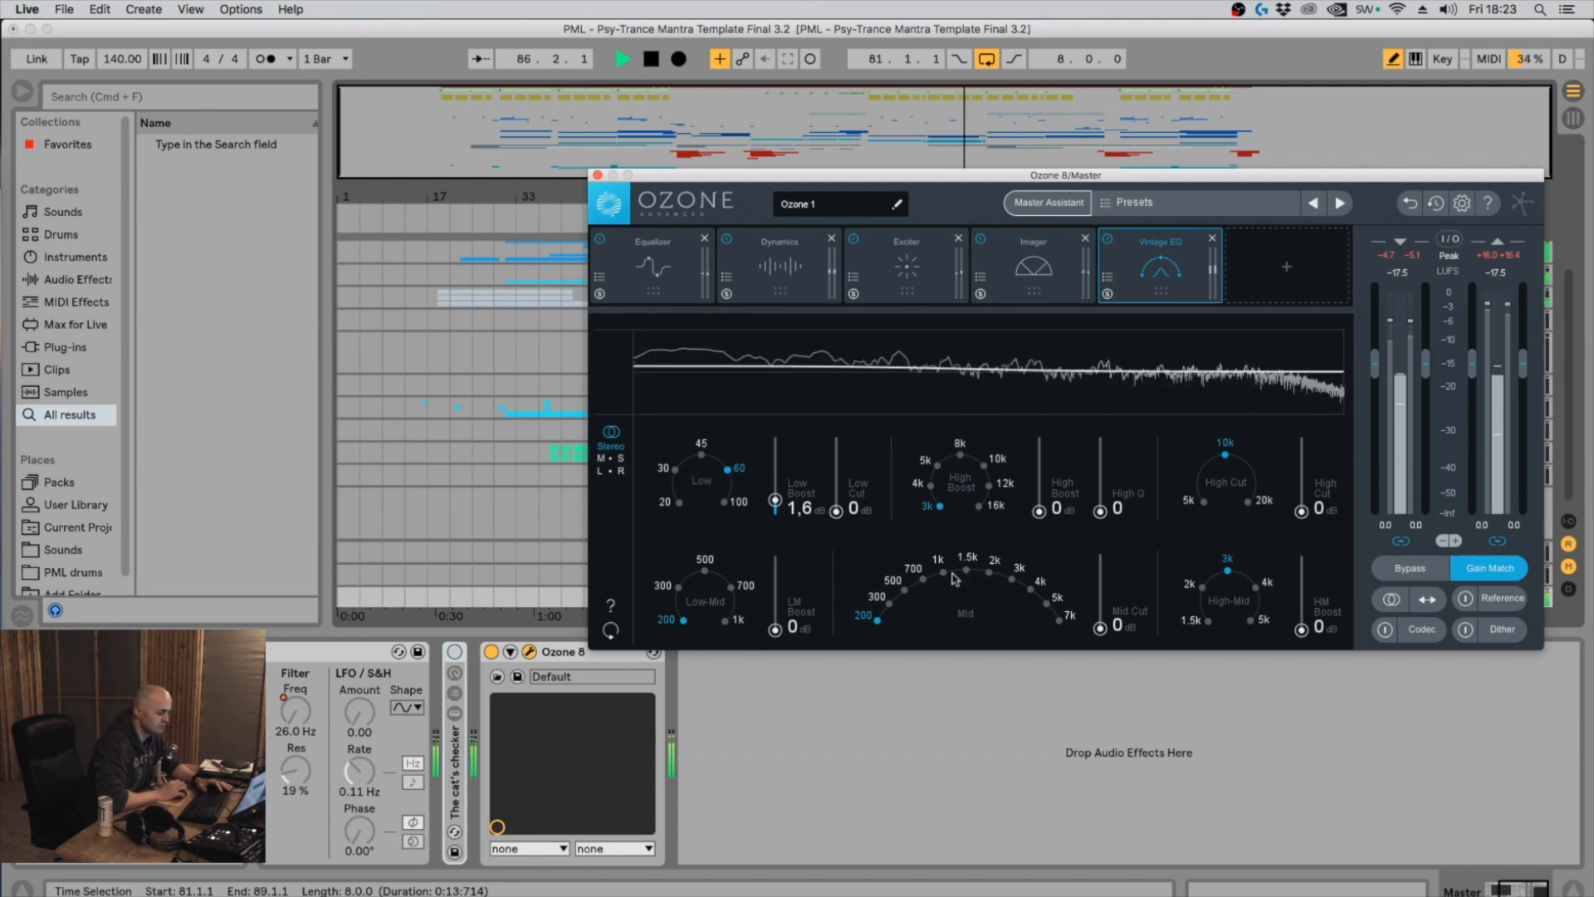
pyautogui.moveTo(1101, 628)
pyautogui.mouseDown()
pyautogui.moveTo(1101, 581)
pyautogui.moveTo(1101, 634)
pyautogui.mouseUp()
pyautogui.click(880, 621)
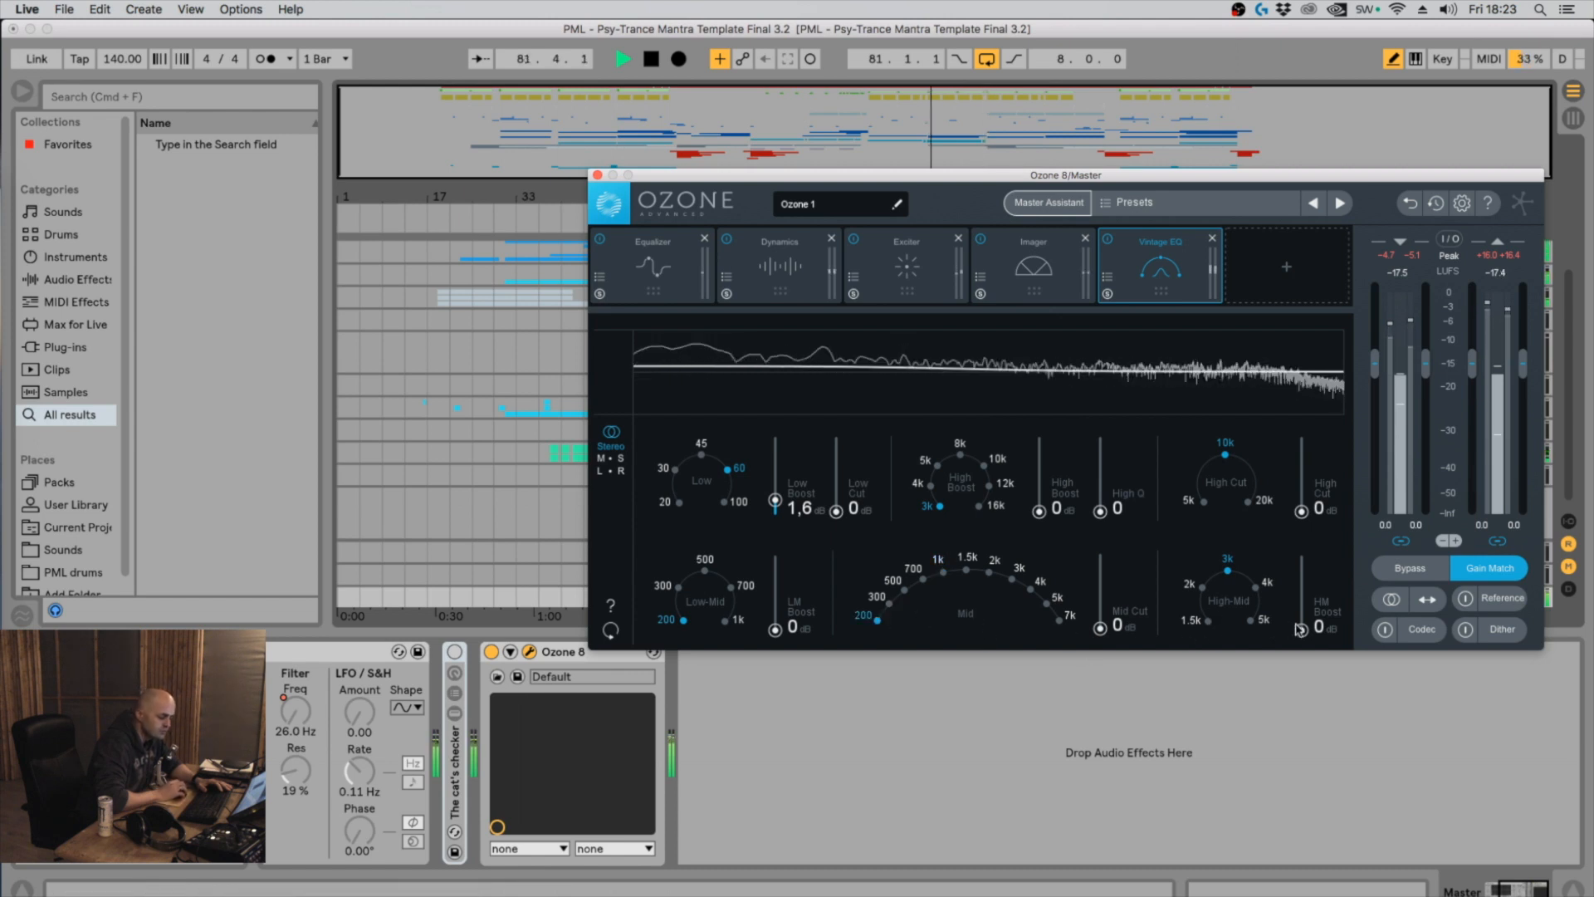
# Set the Vintage EQ's High-Mid frequency to 1.5k and its HM Boost to 1.6 dB
pyautogui.click(1208, 621)
pyautogui.moveTo(1301, 628); pyautogui.dragTo(1301, 605)
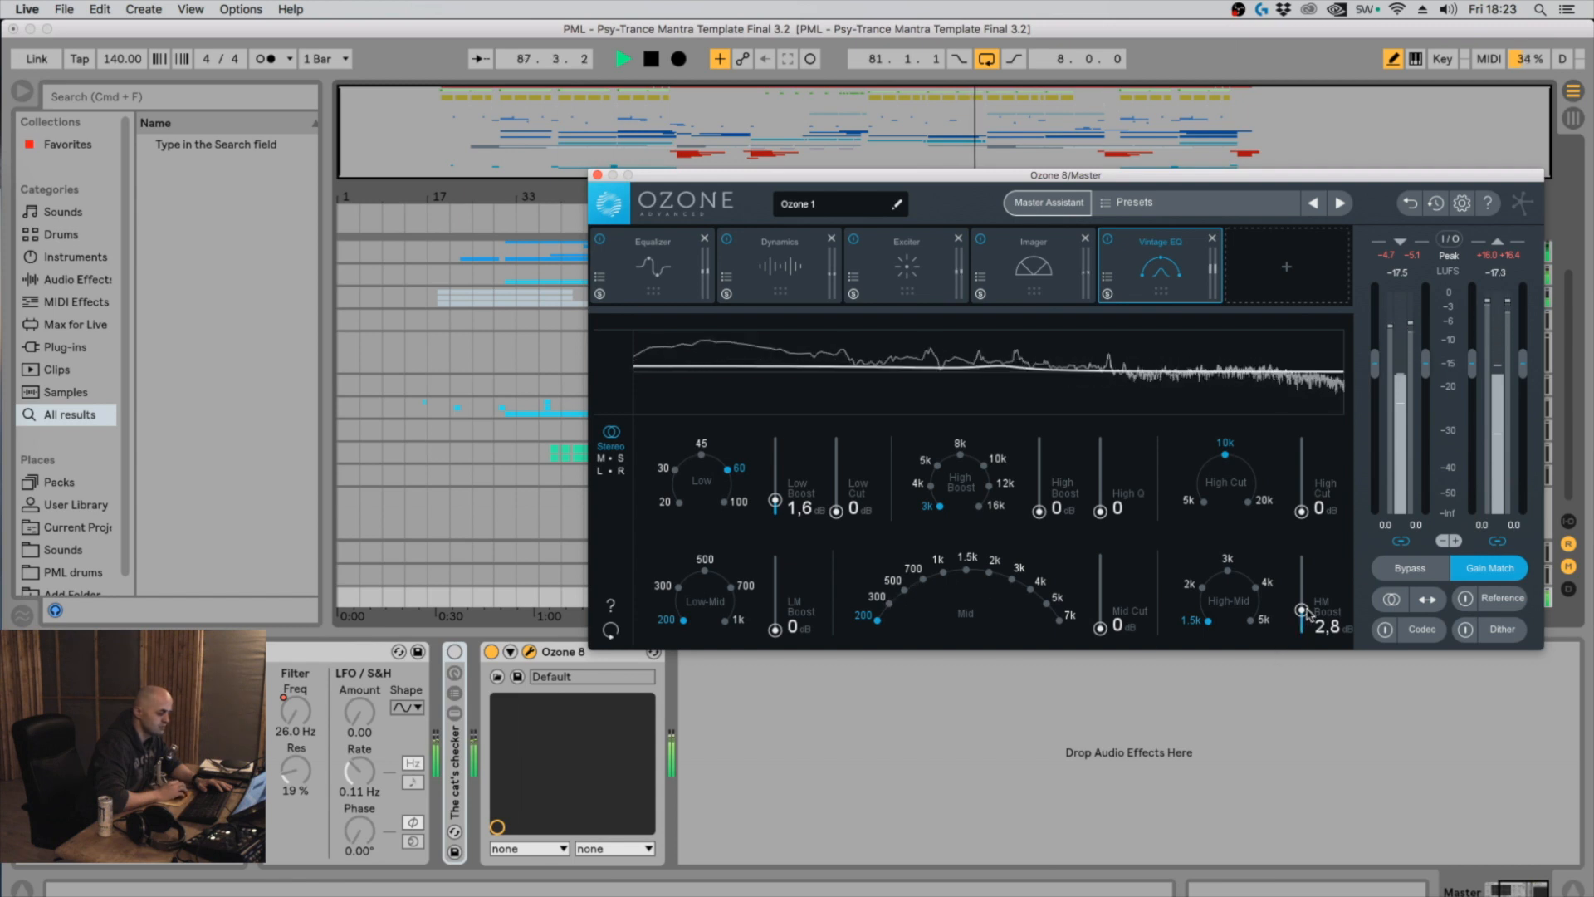
pyautogui.moveTo(1305, 613); pyautogui.dragTo(1301, 624)
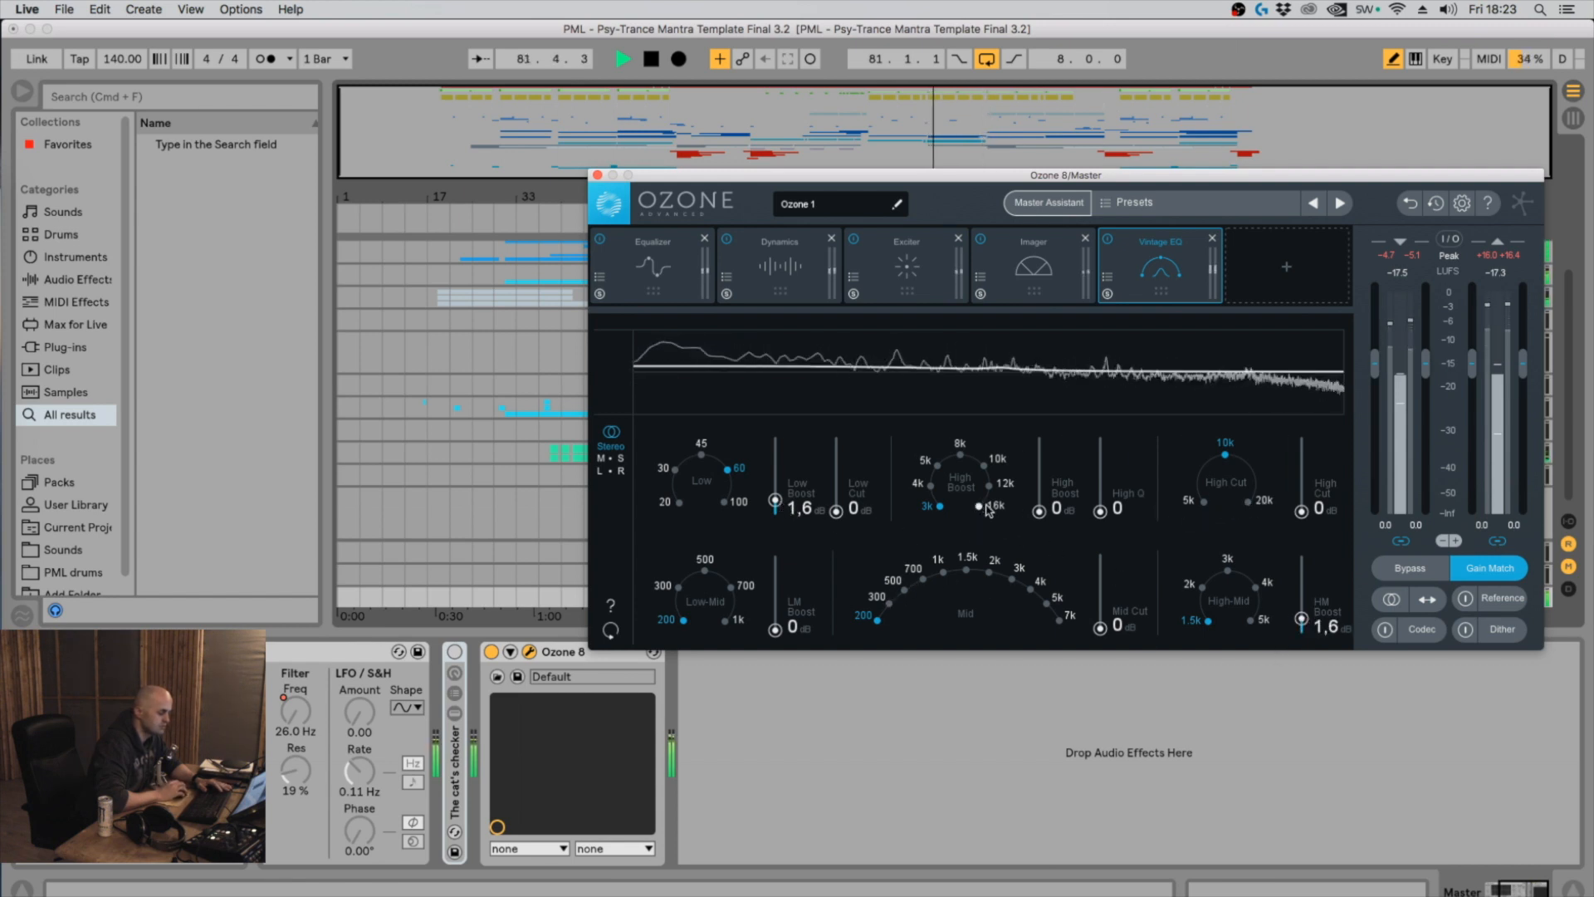
# Set the Vintage EQ's High Boost to 3.6 dB at 10k and its HM Boost to 1.3 dB while auditioning the loop
pyautogui.click(984, 465)
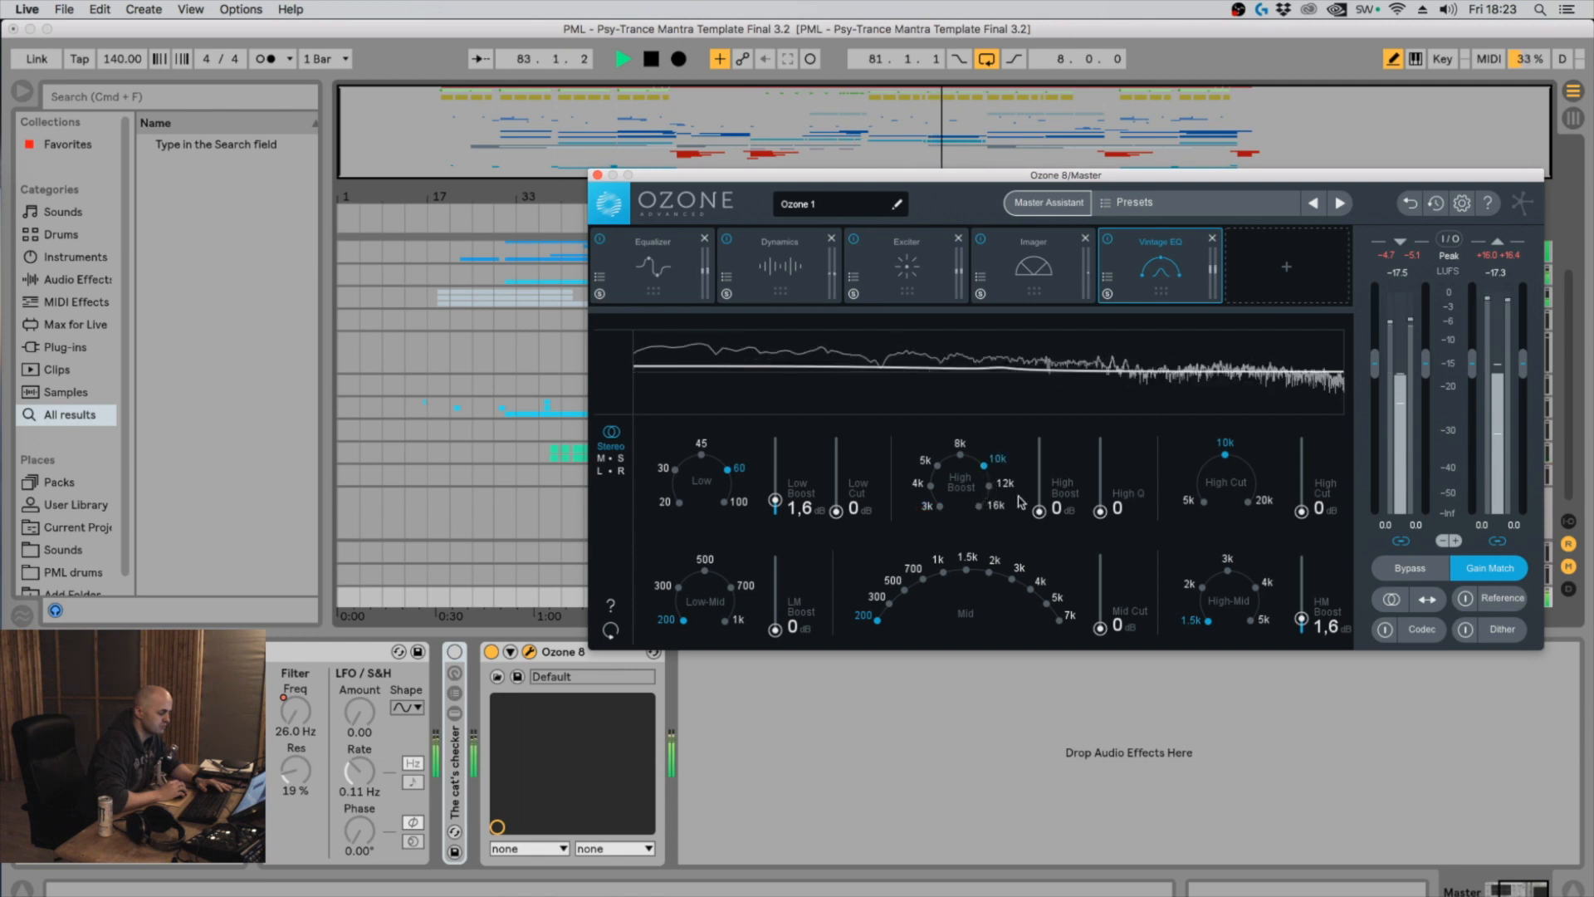
pyautogui.moveTo(1038, 511); pyautogui.dragTo(1044, 491)
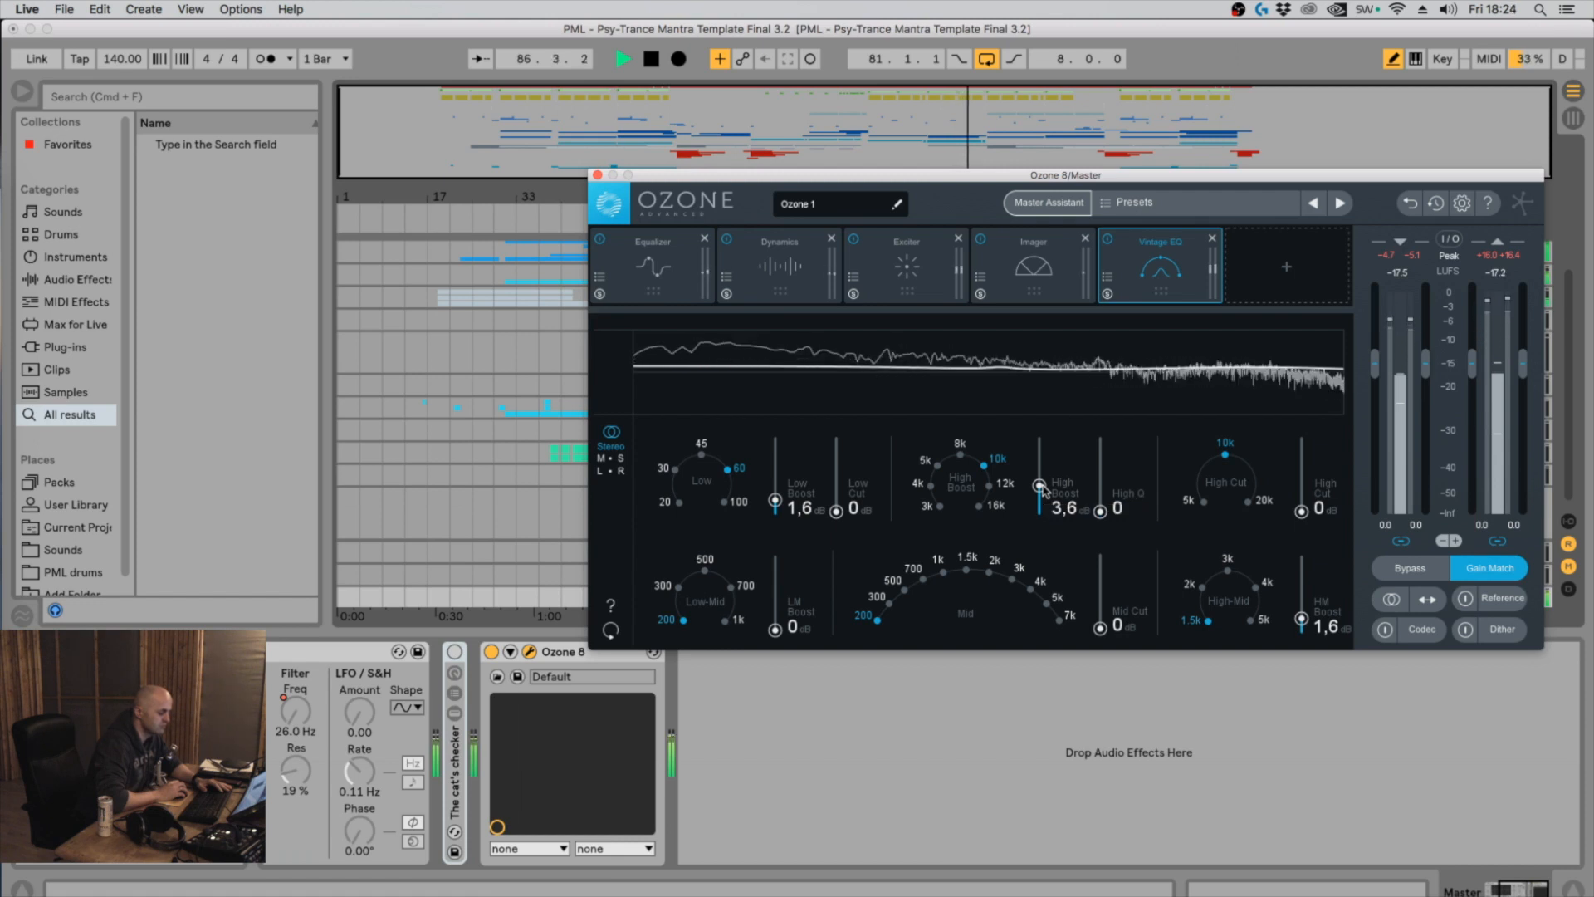
pyautogui.press('space')
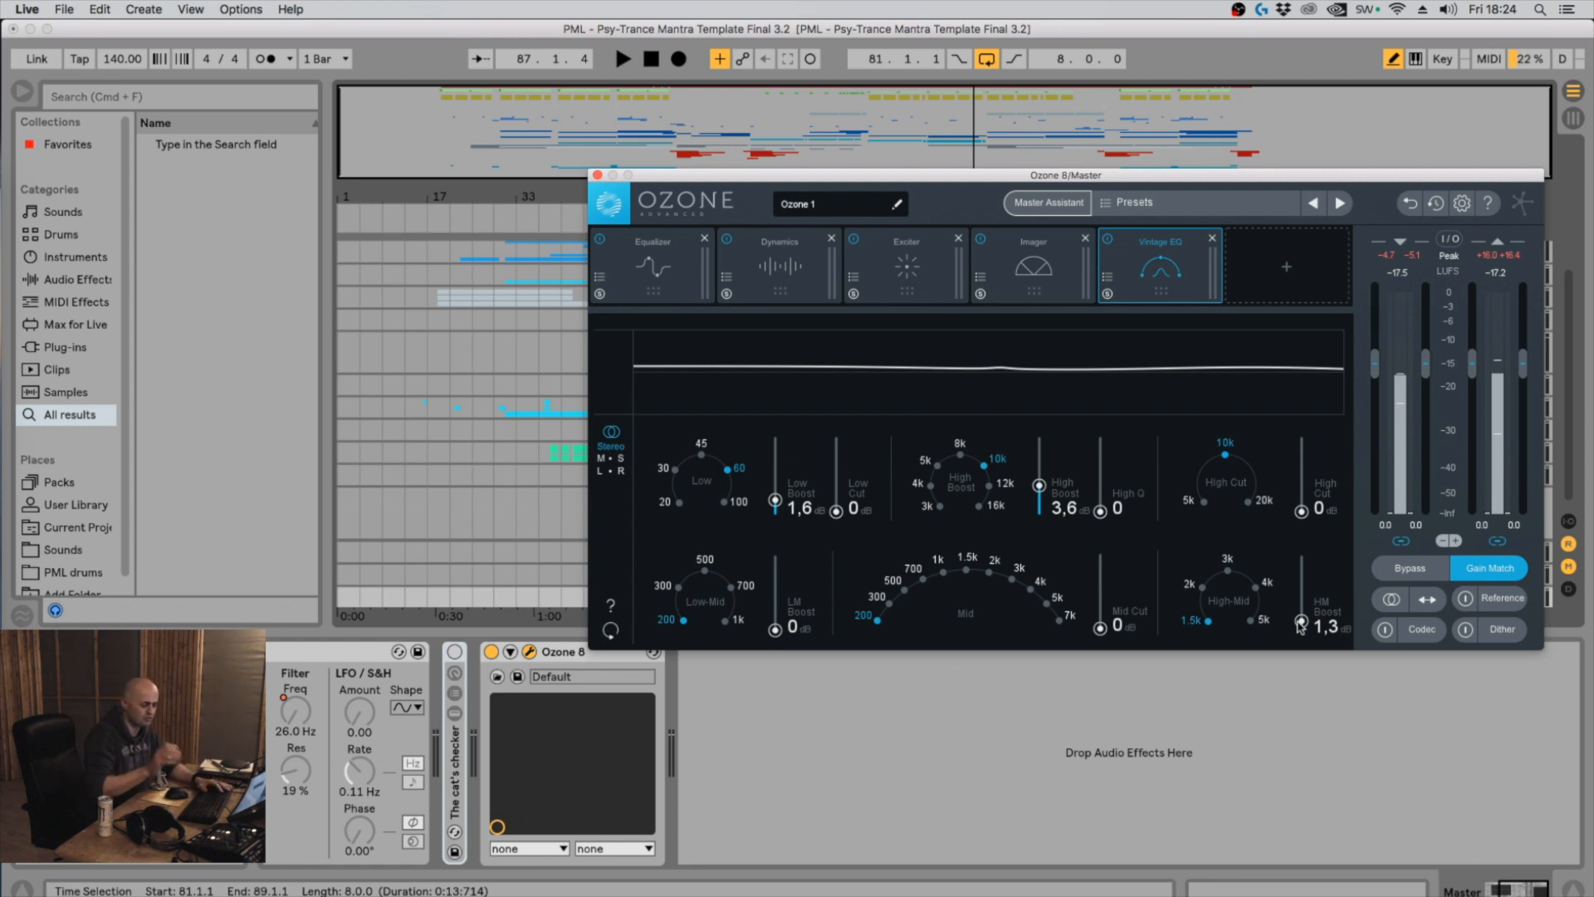
pyautogui.press('space')
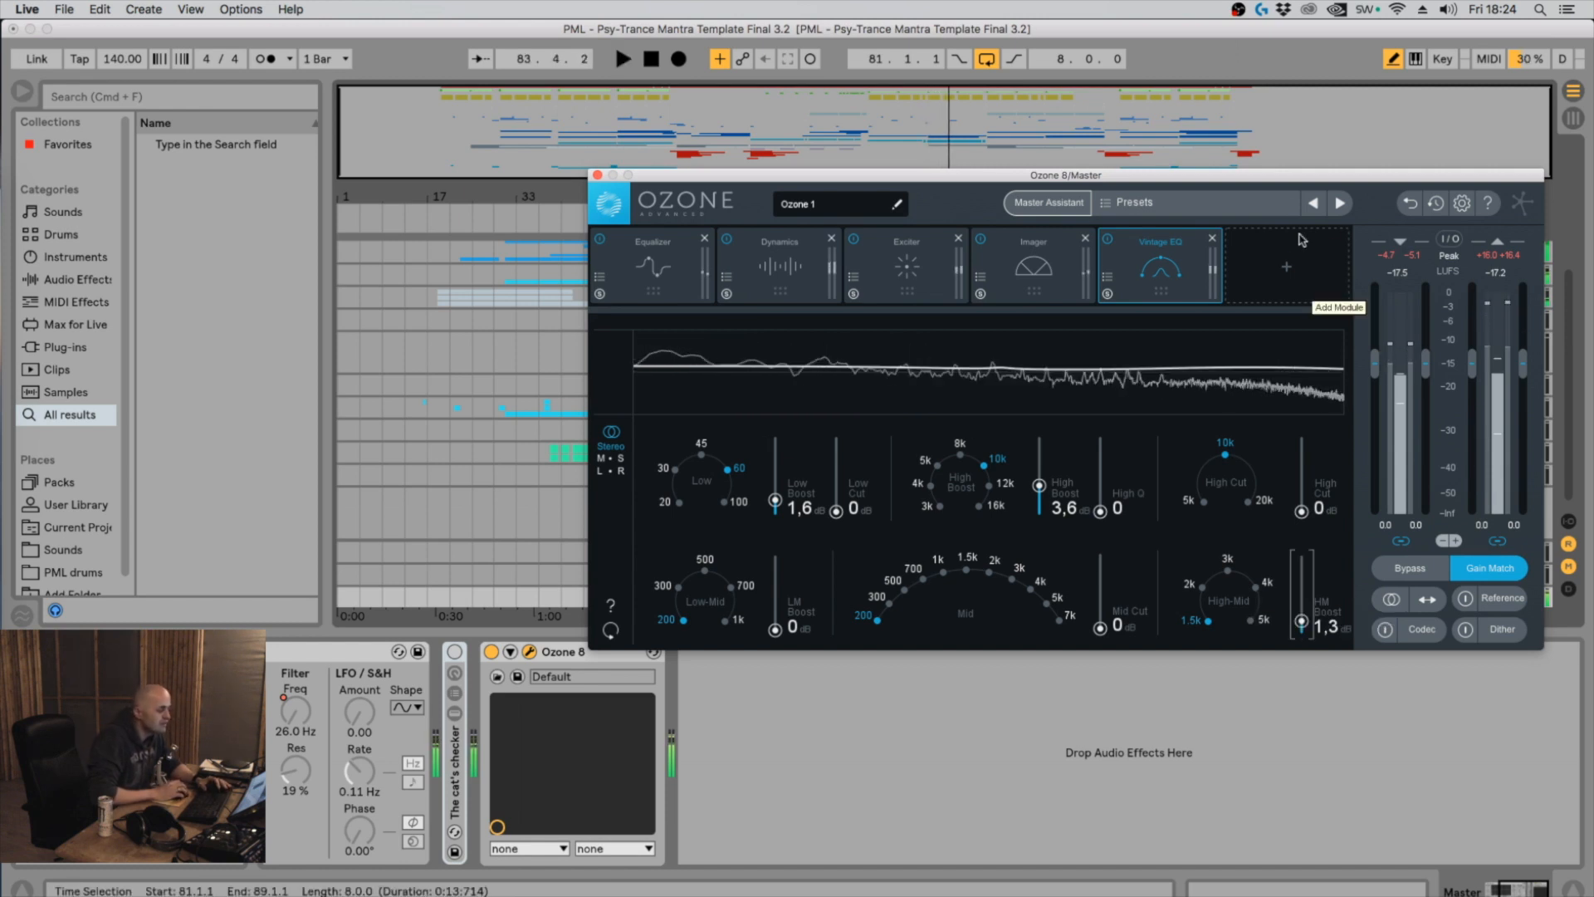
# Check the Equalizer's Mid curve against the playing loop and set Band 3's frequency to 280 Hz
pyautogui.moveTo(1071, 175); pyautogui.dragTo(951, 266)
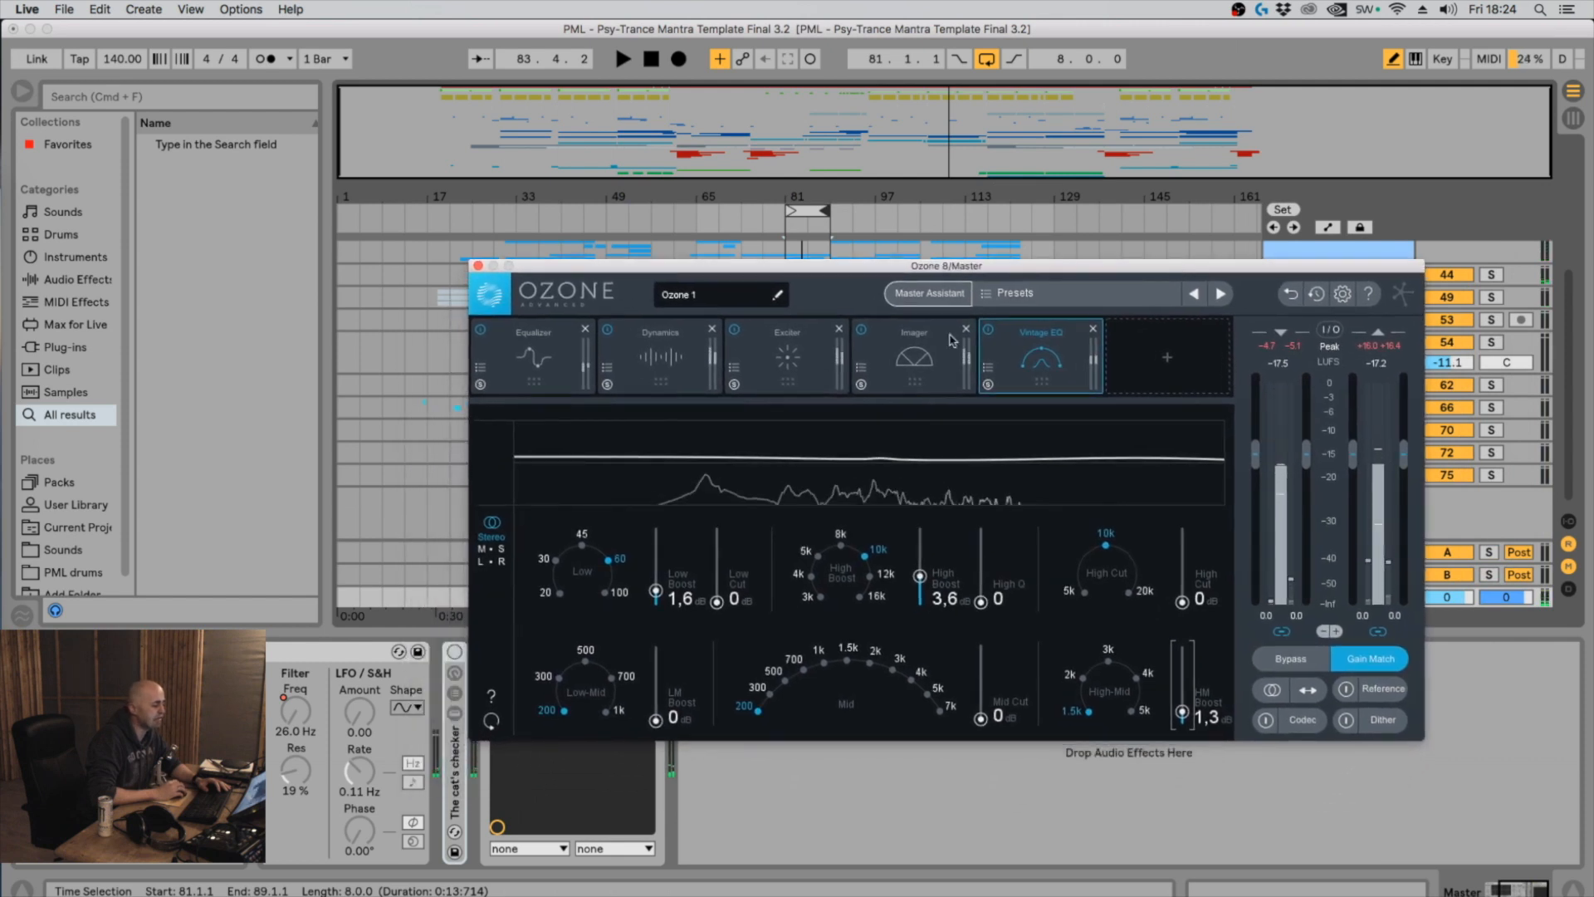
pyautogui.click(534, 357)
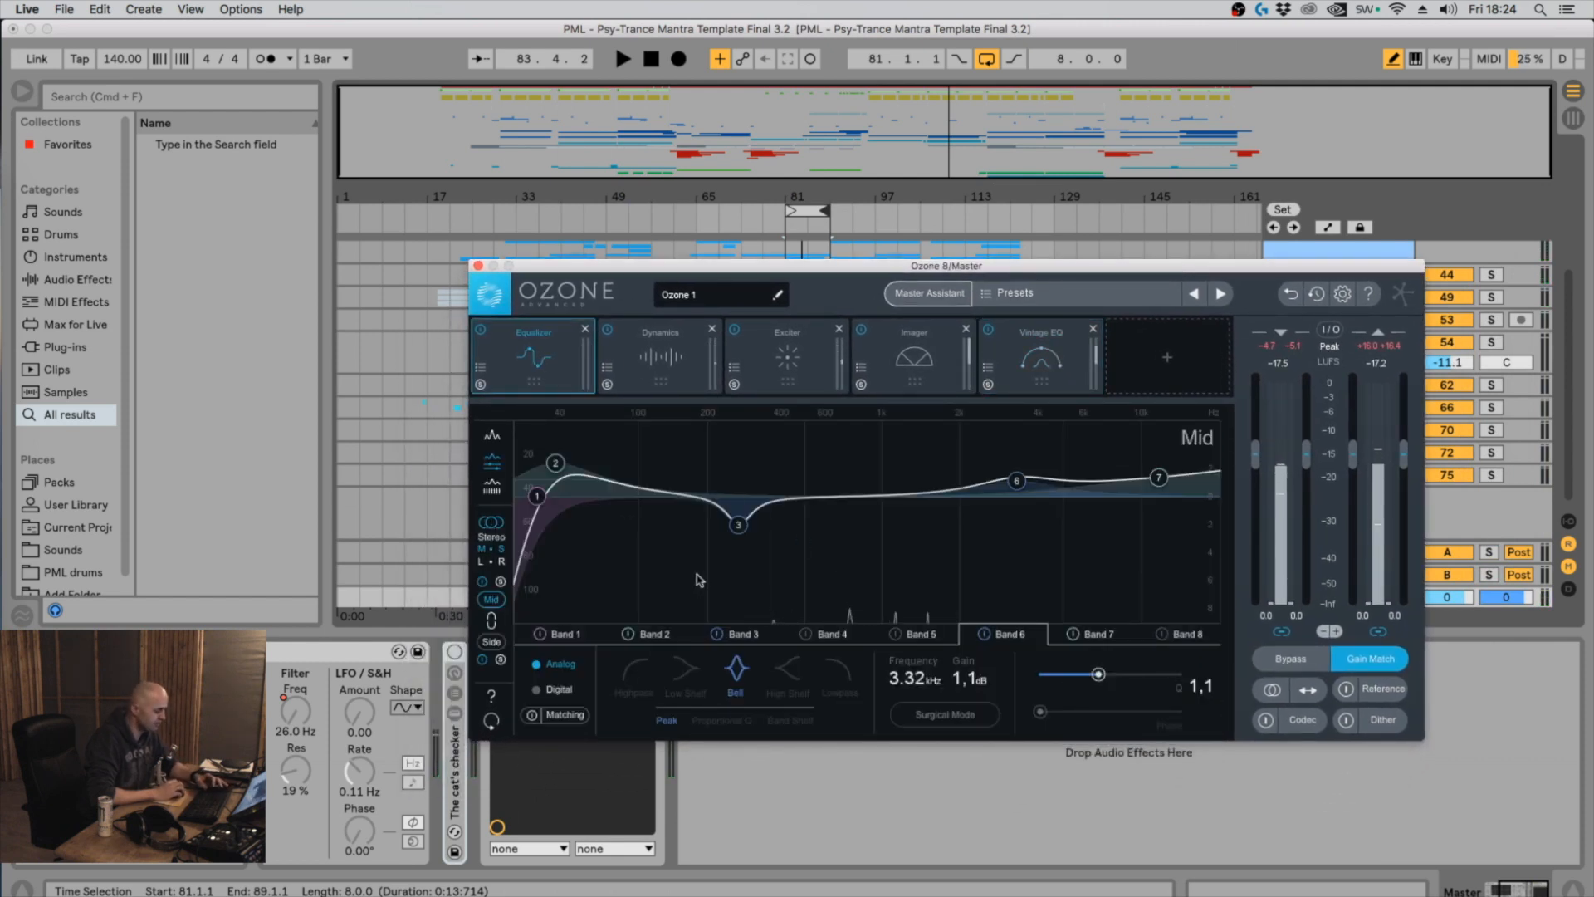
pyautogui.moveTo(701, 517); pyautogui.dragTo(751, 440)
pyautogui.press('super+l')
pyautogui.press('space')
pyautogui.click(741, 635)
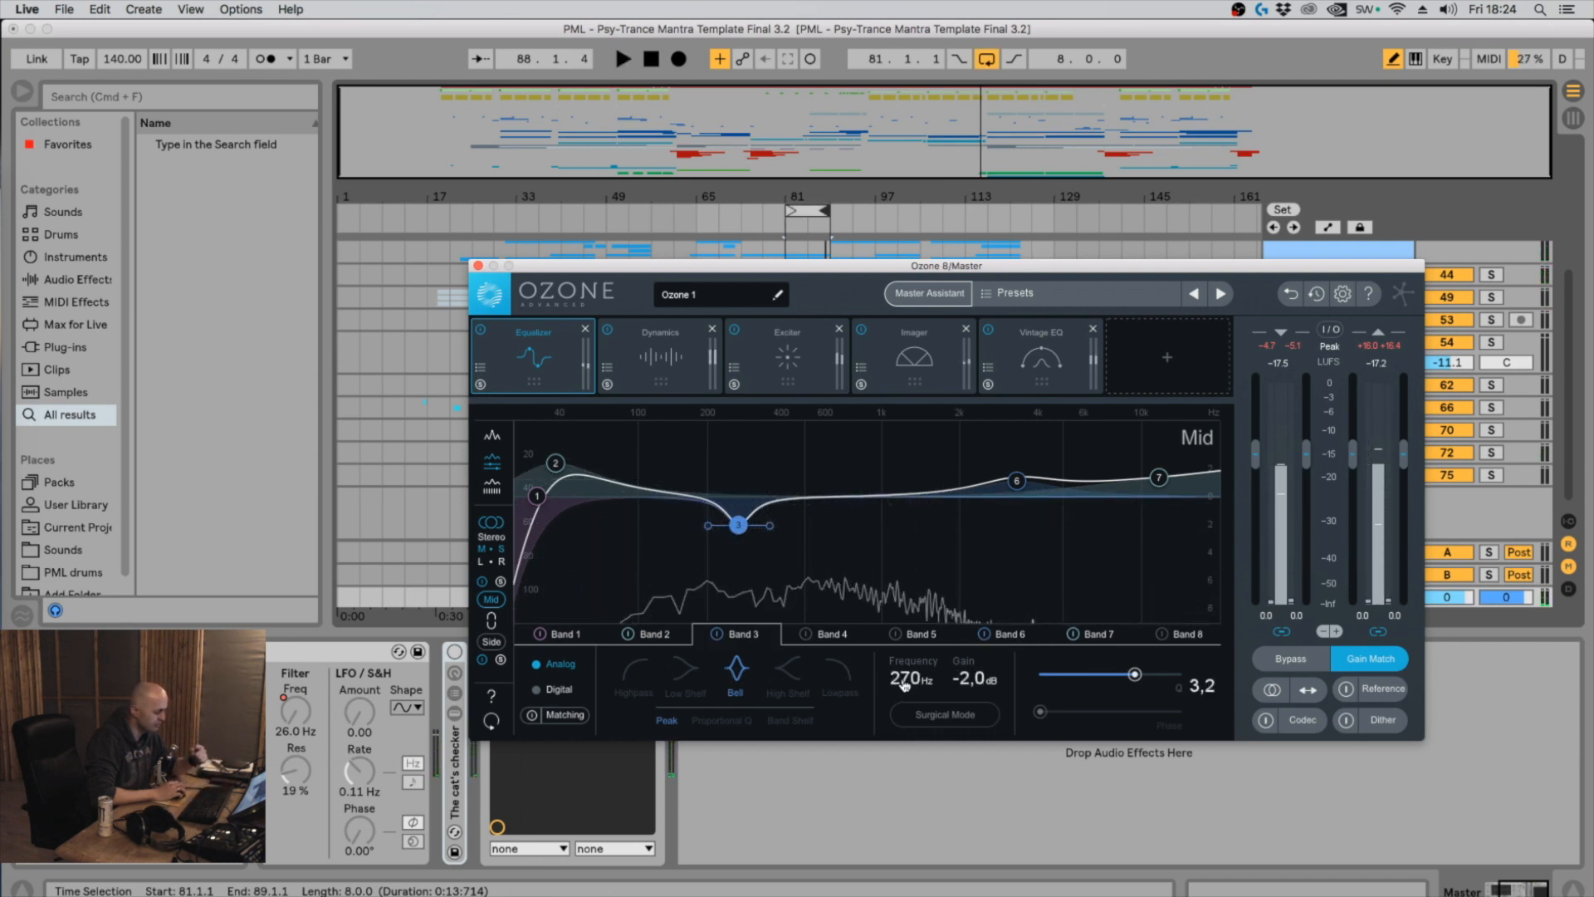
pyautogui.scroll(1, 905, 683)
pyautogui.press('space')
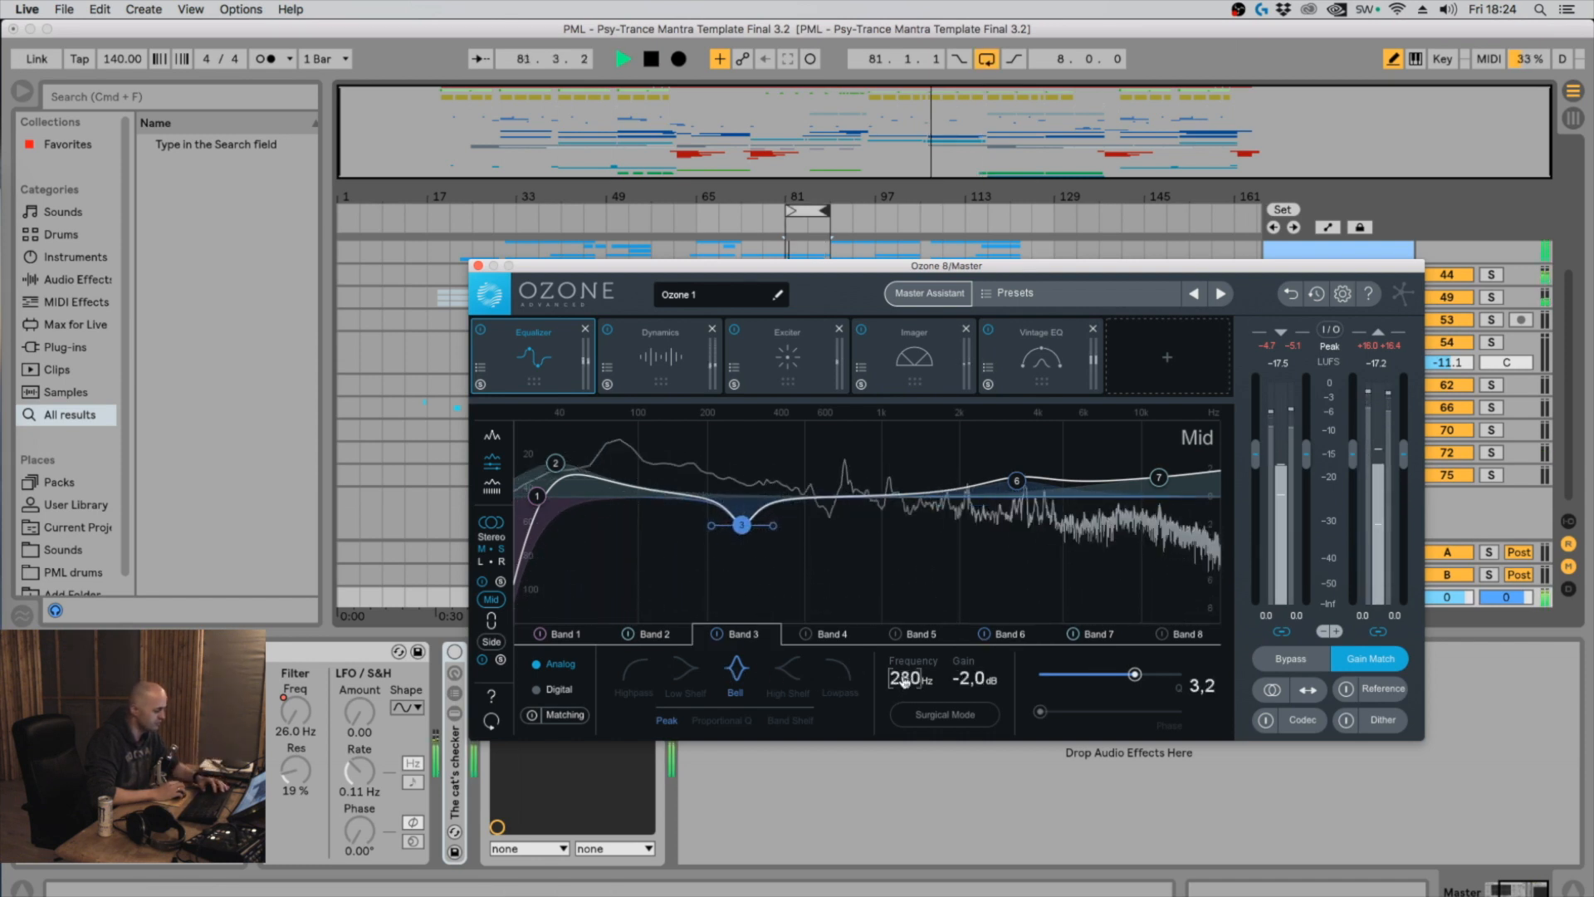
pyautogui.press('space')
# Try adding a Vintage Limiter module after the Vintage EQ, and remove it from the chain
pyautogui.click(1027, 369)
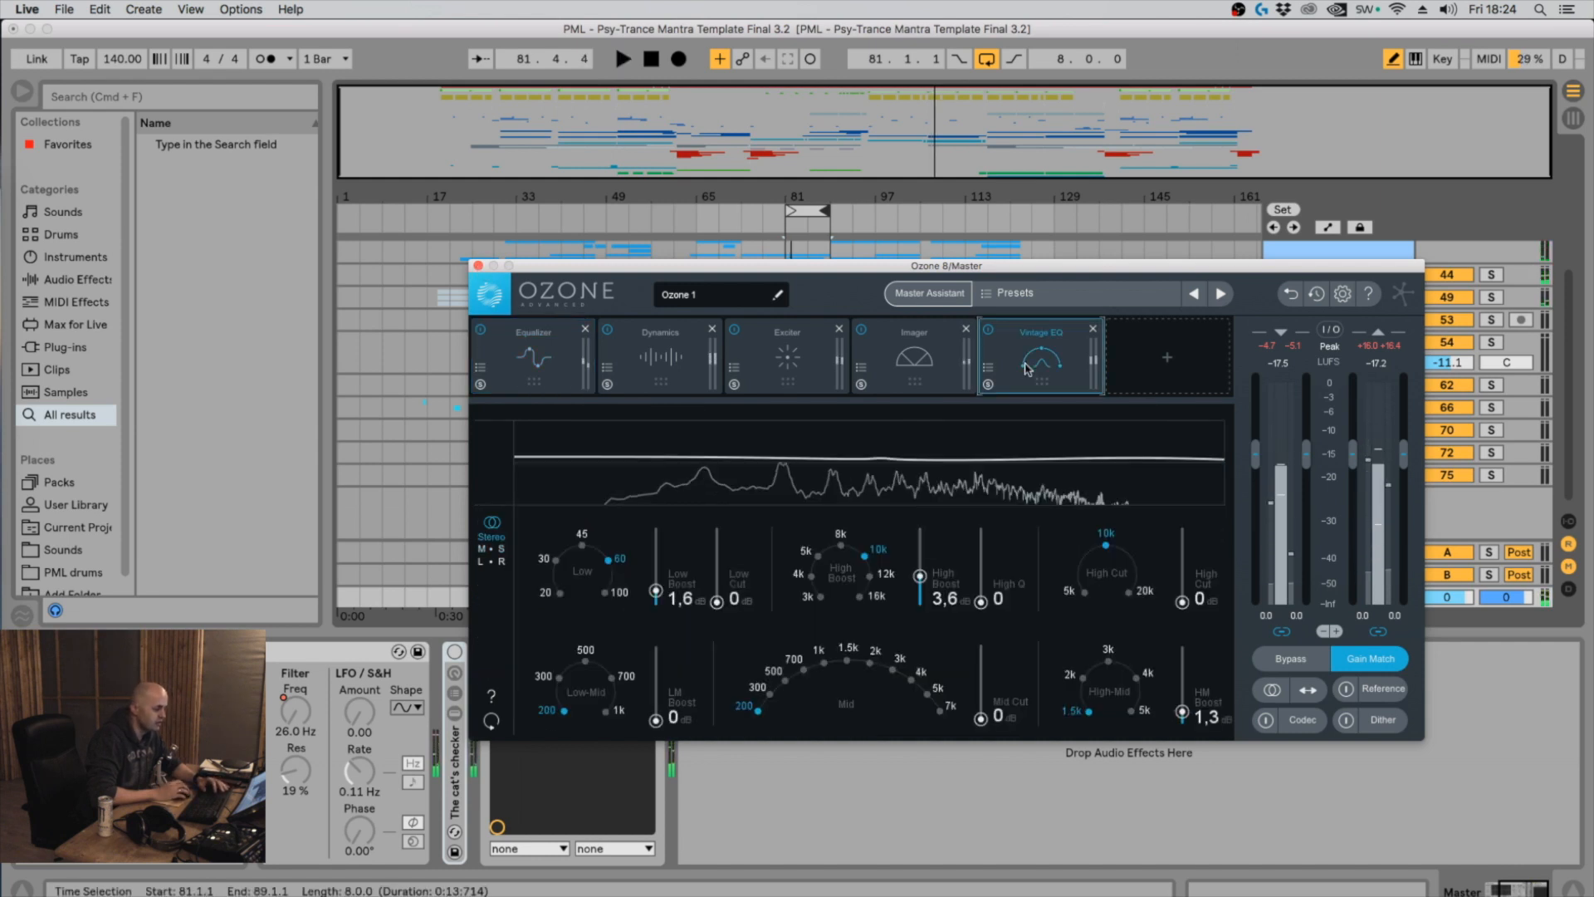
pyautogui.click(1126, 357)
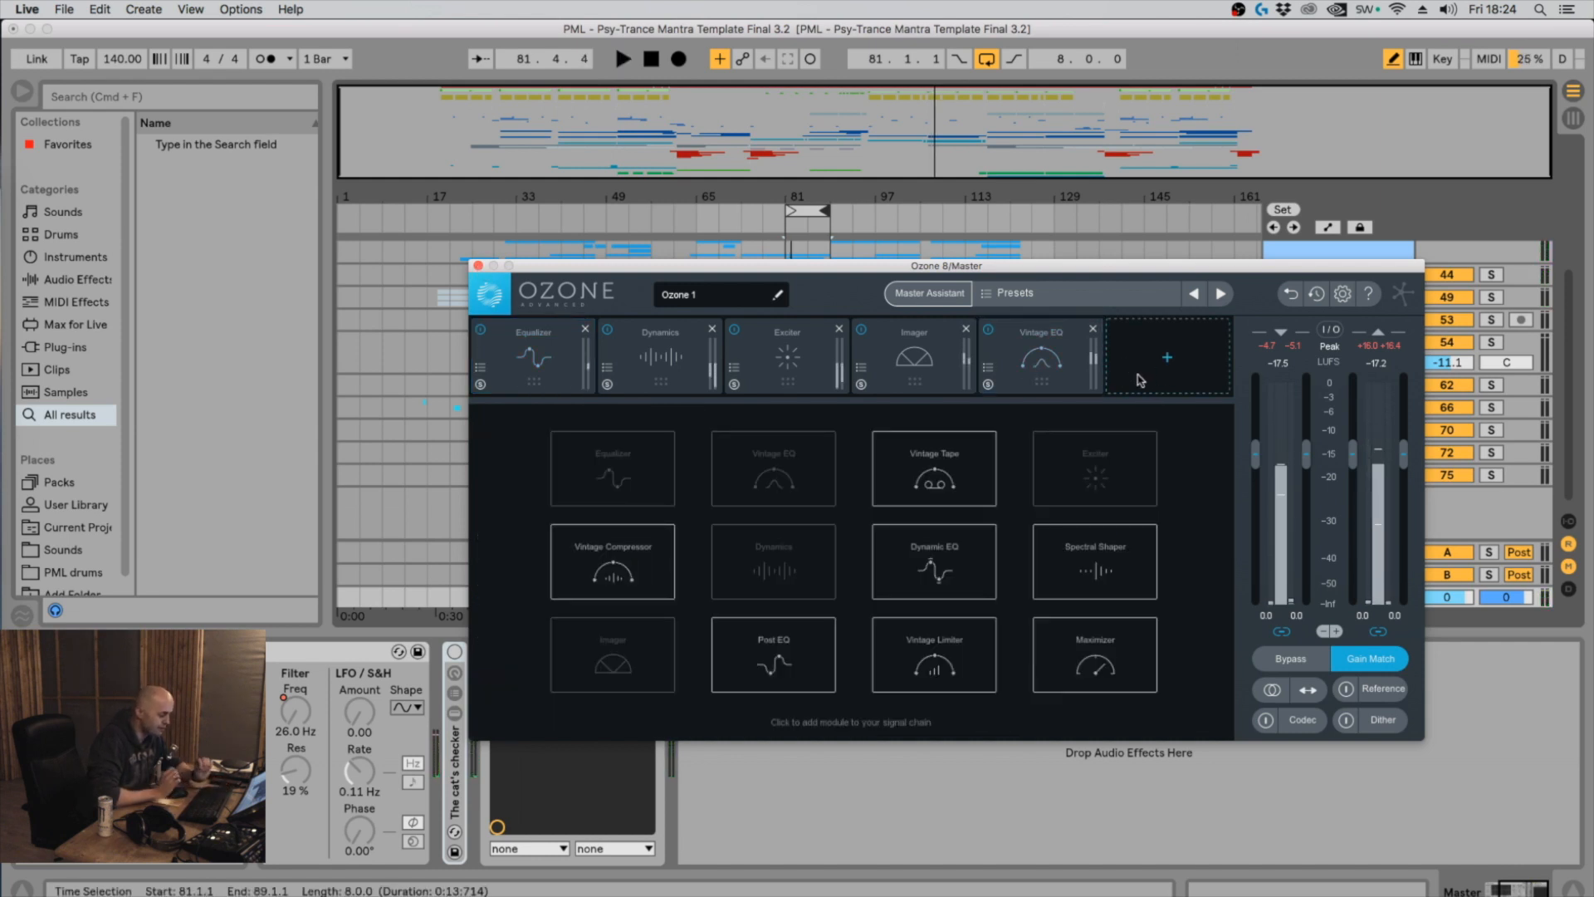
pyautogui.click(955, 644)
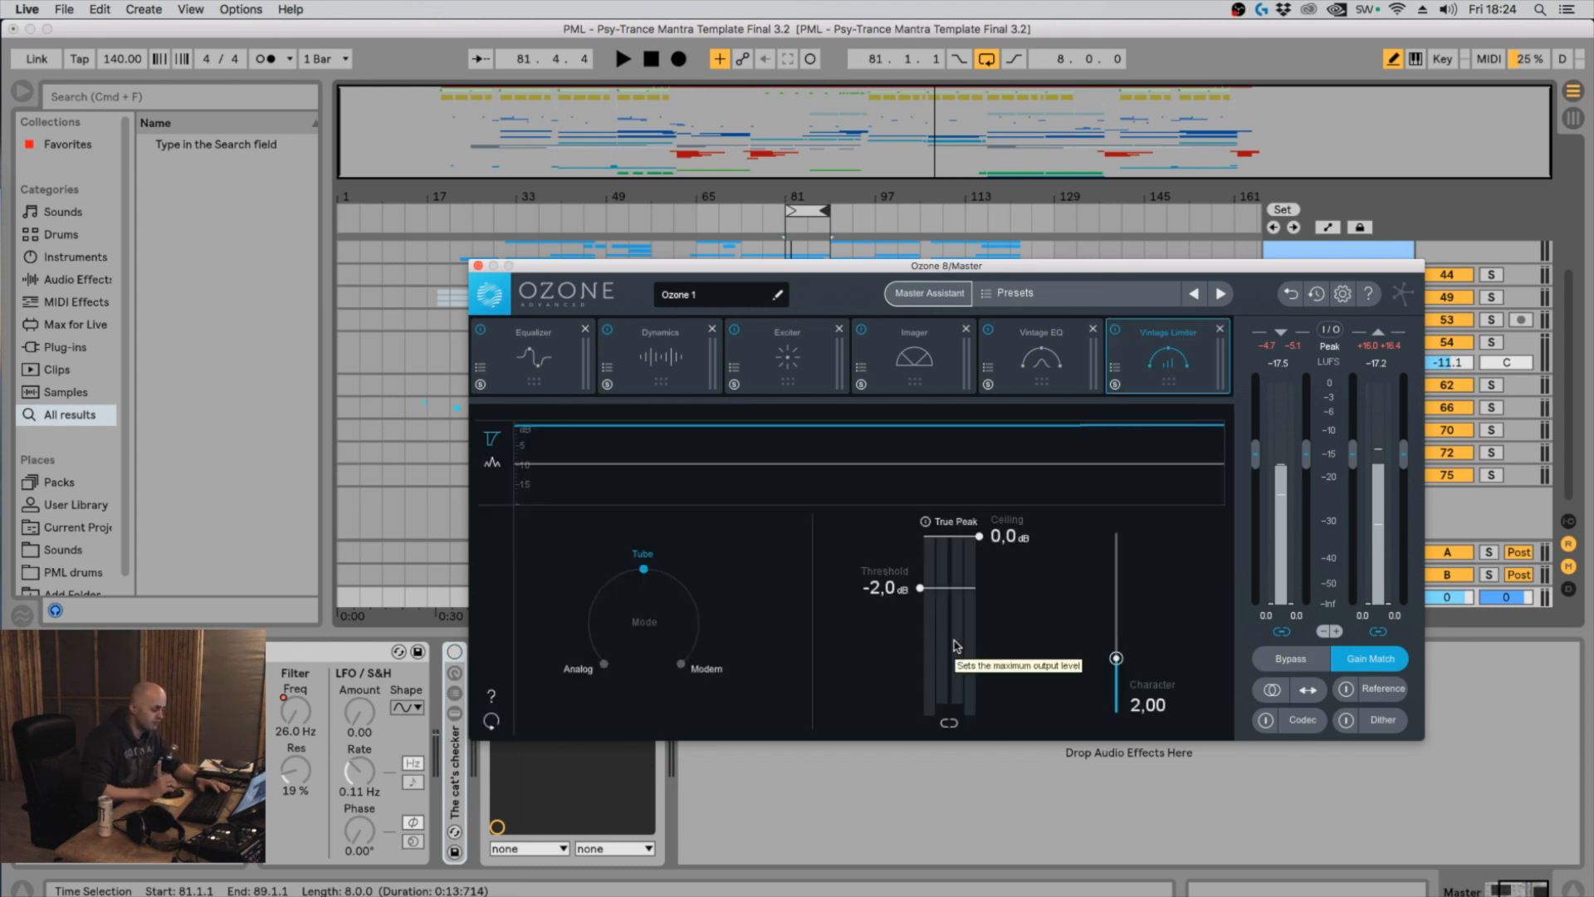
pyautogui.click(1219, 330)
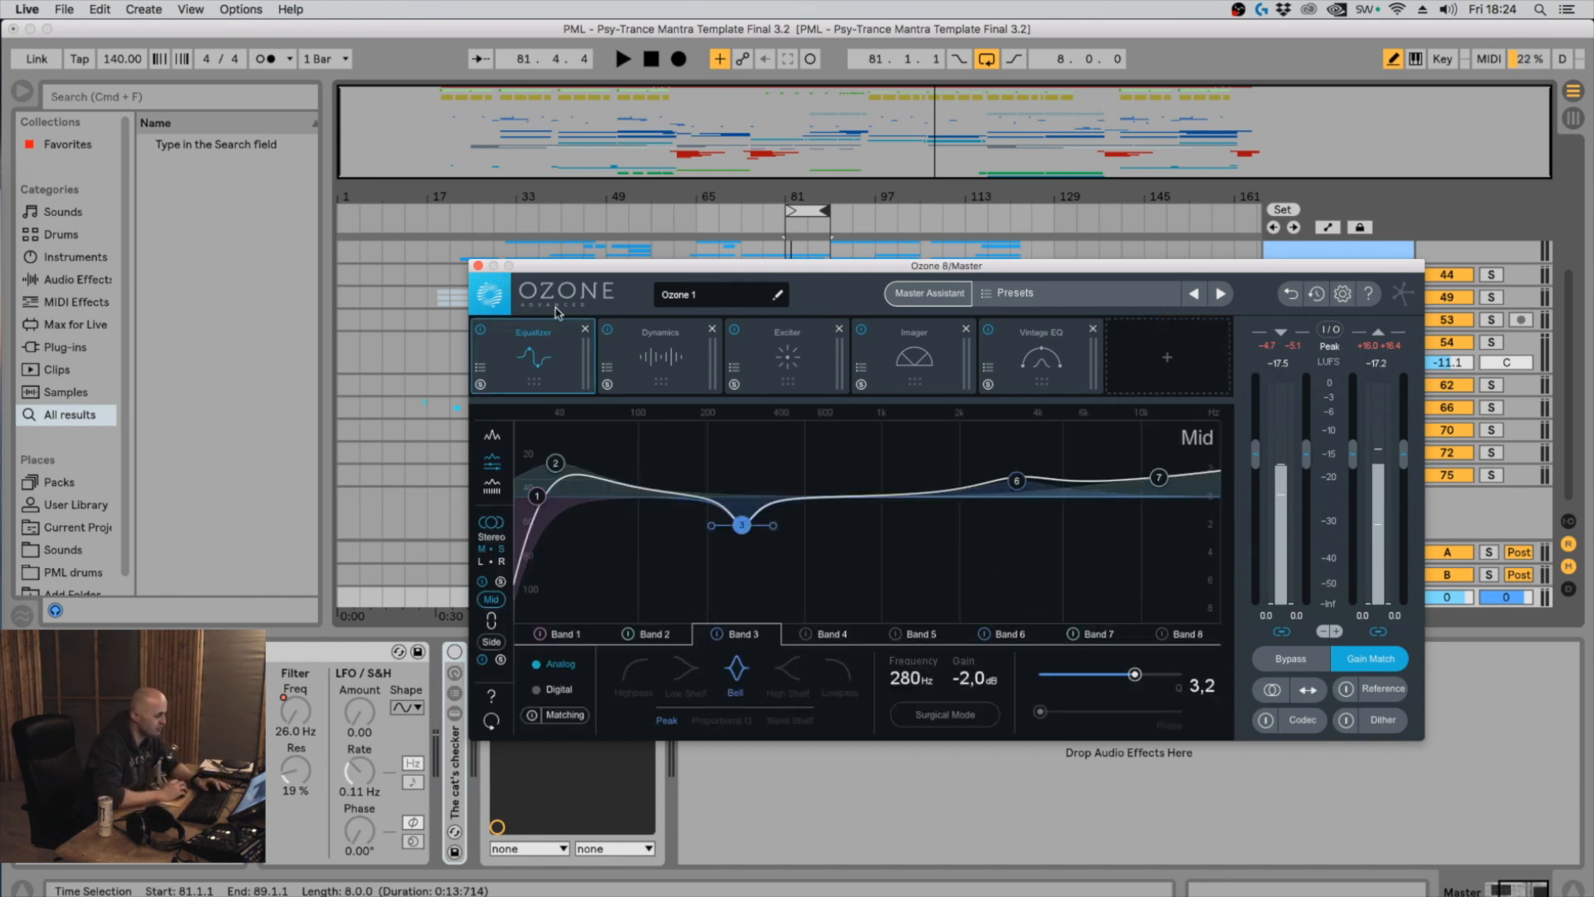
# Compare the playing loop with the whole Ozone 8 device switched off and back on
pyautogui.moveTo(1217, 268); pyautogui.dragTo(1222, 130)
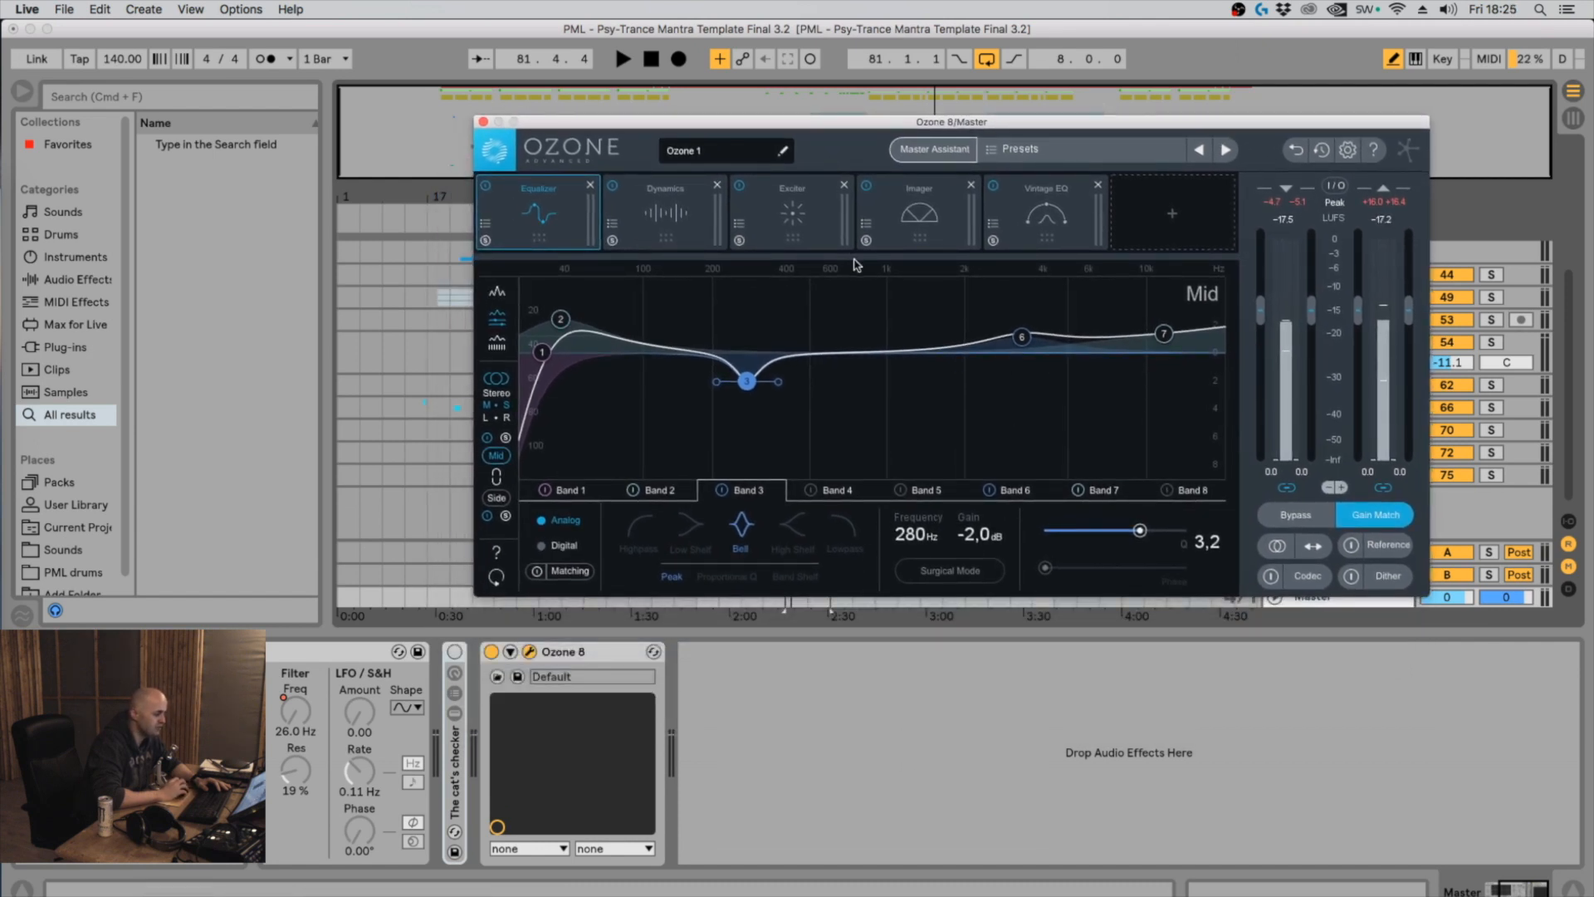
pyautogui.moveTo(1216, 124); pyautogui.dragTo(1282, 121)
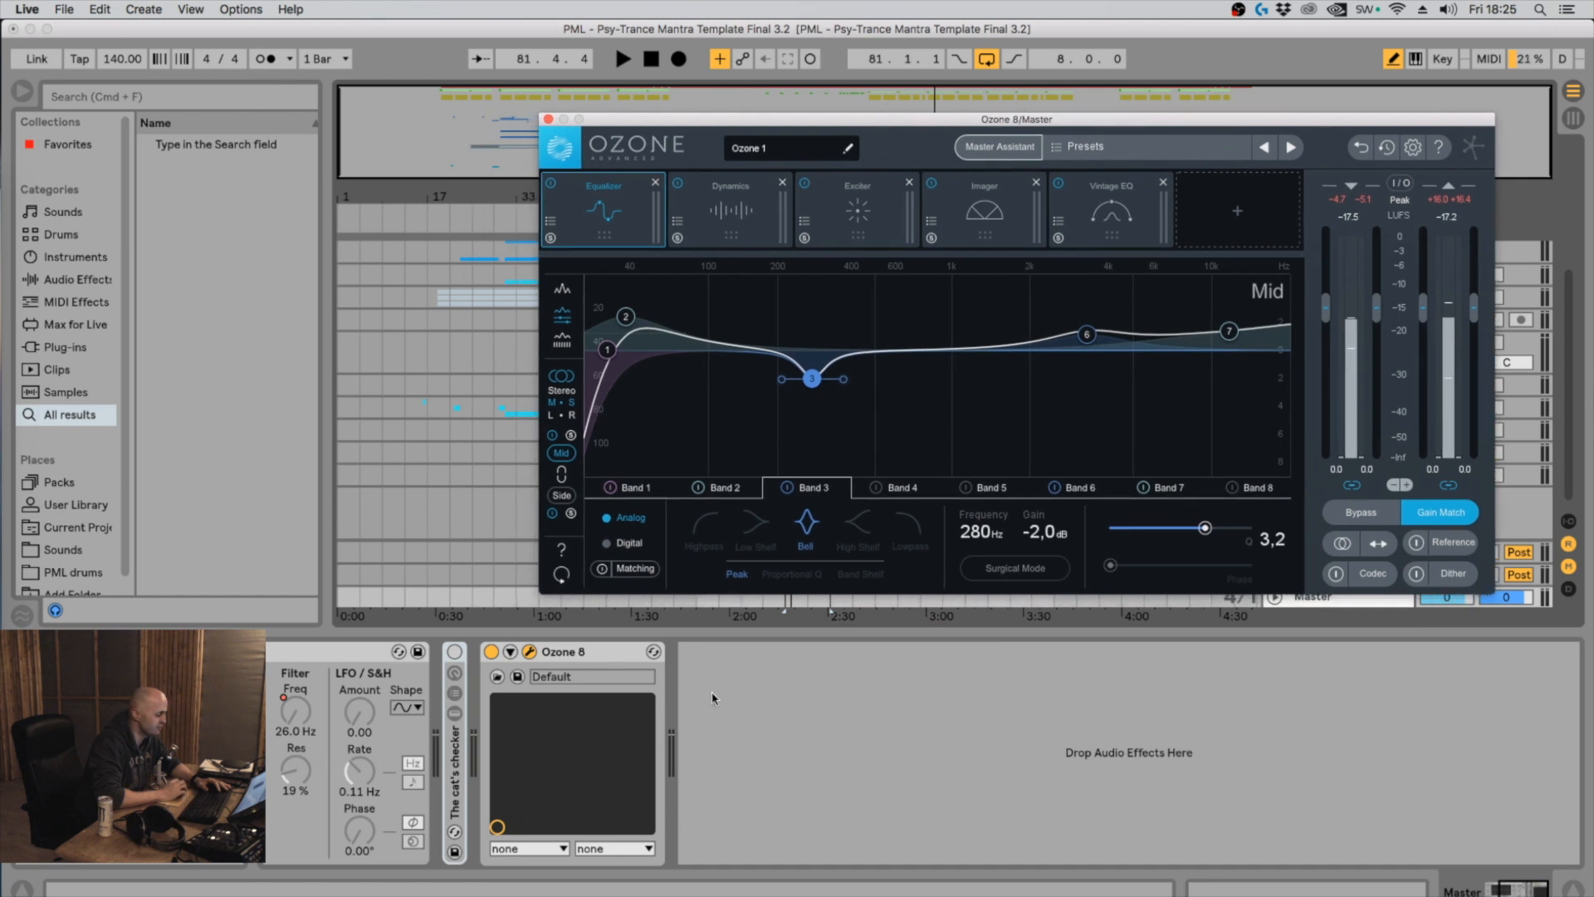
pyautogui.click(491, 652)
pyautogui.press('space')
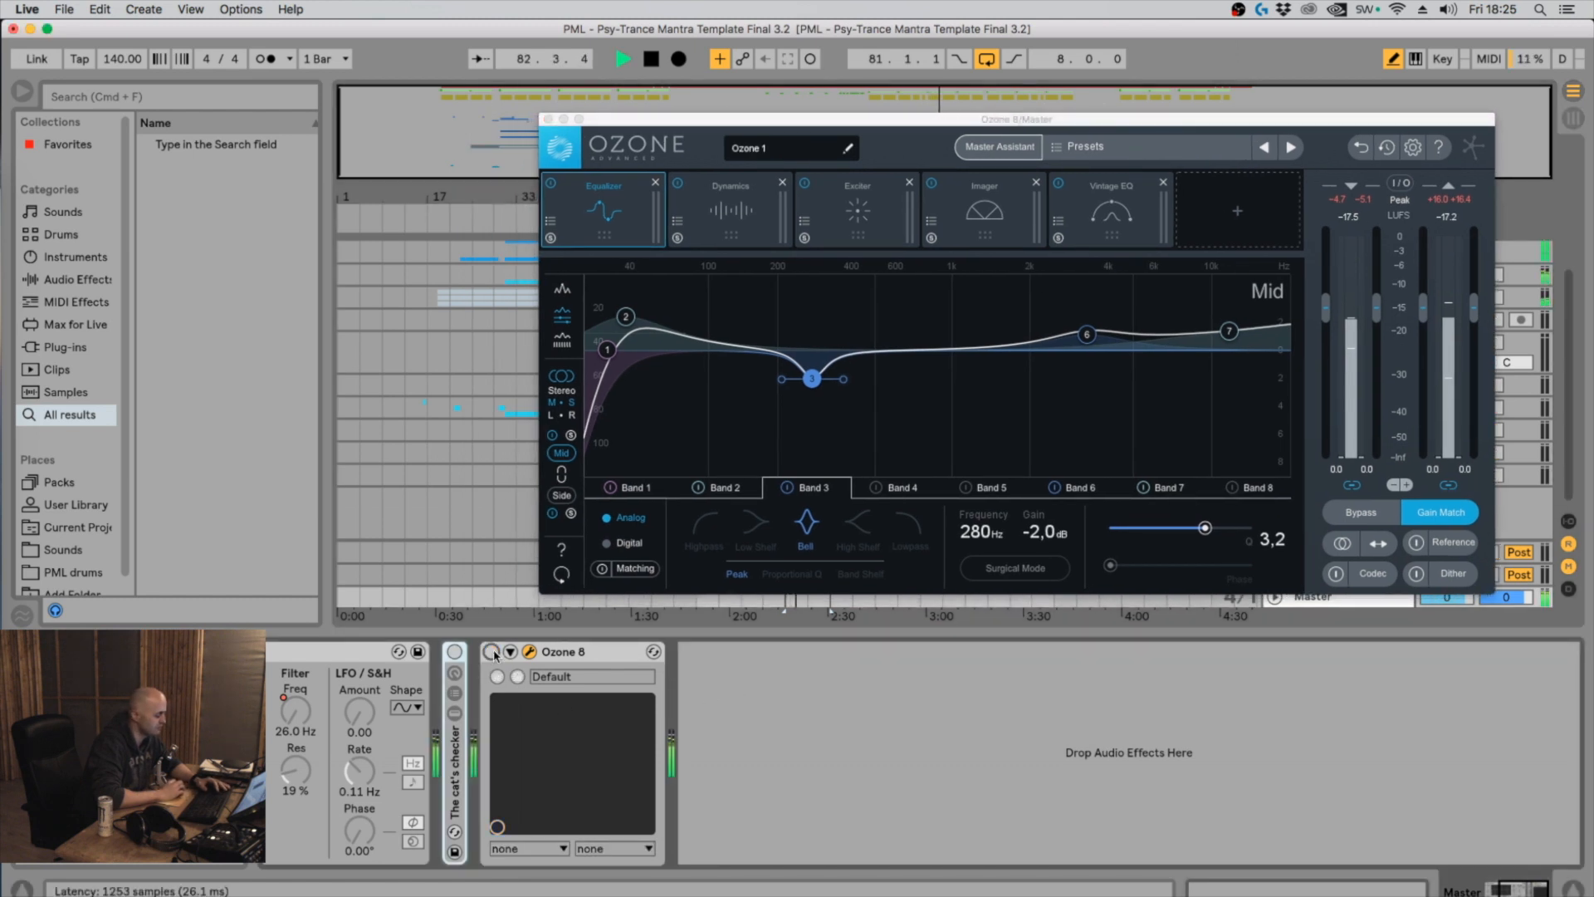
pyautogui.click(491, 651)
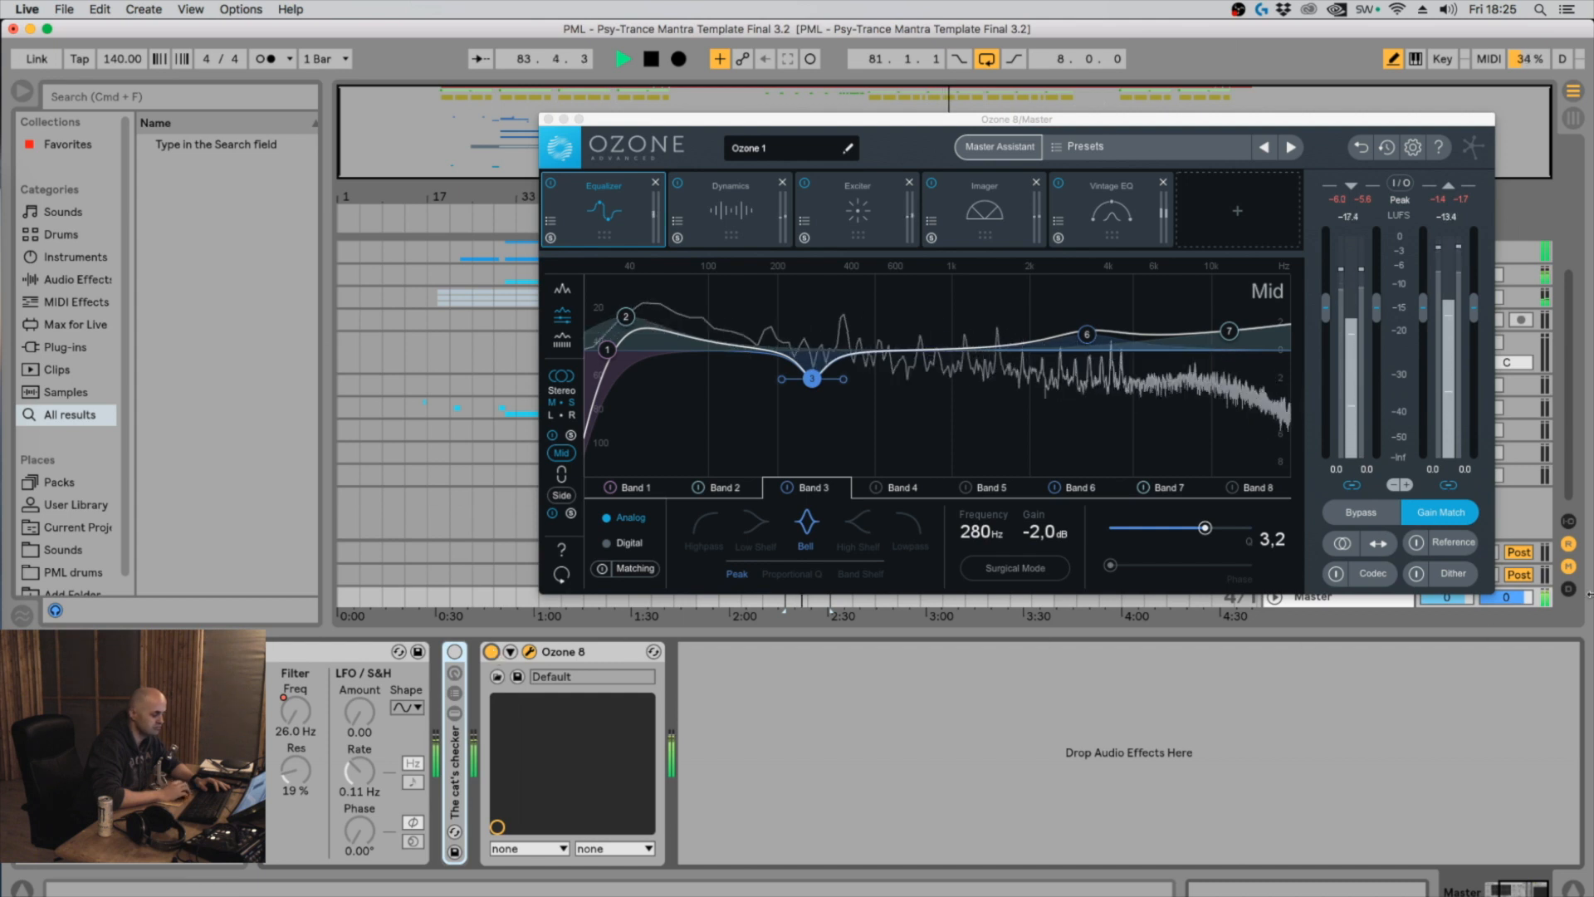
# Compare the gain-matched loop with Ozone's processing bypassed and active, viewing the Equalizer and the Imager
pyautogui.click(1375, 512)
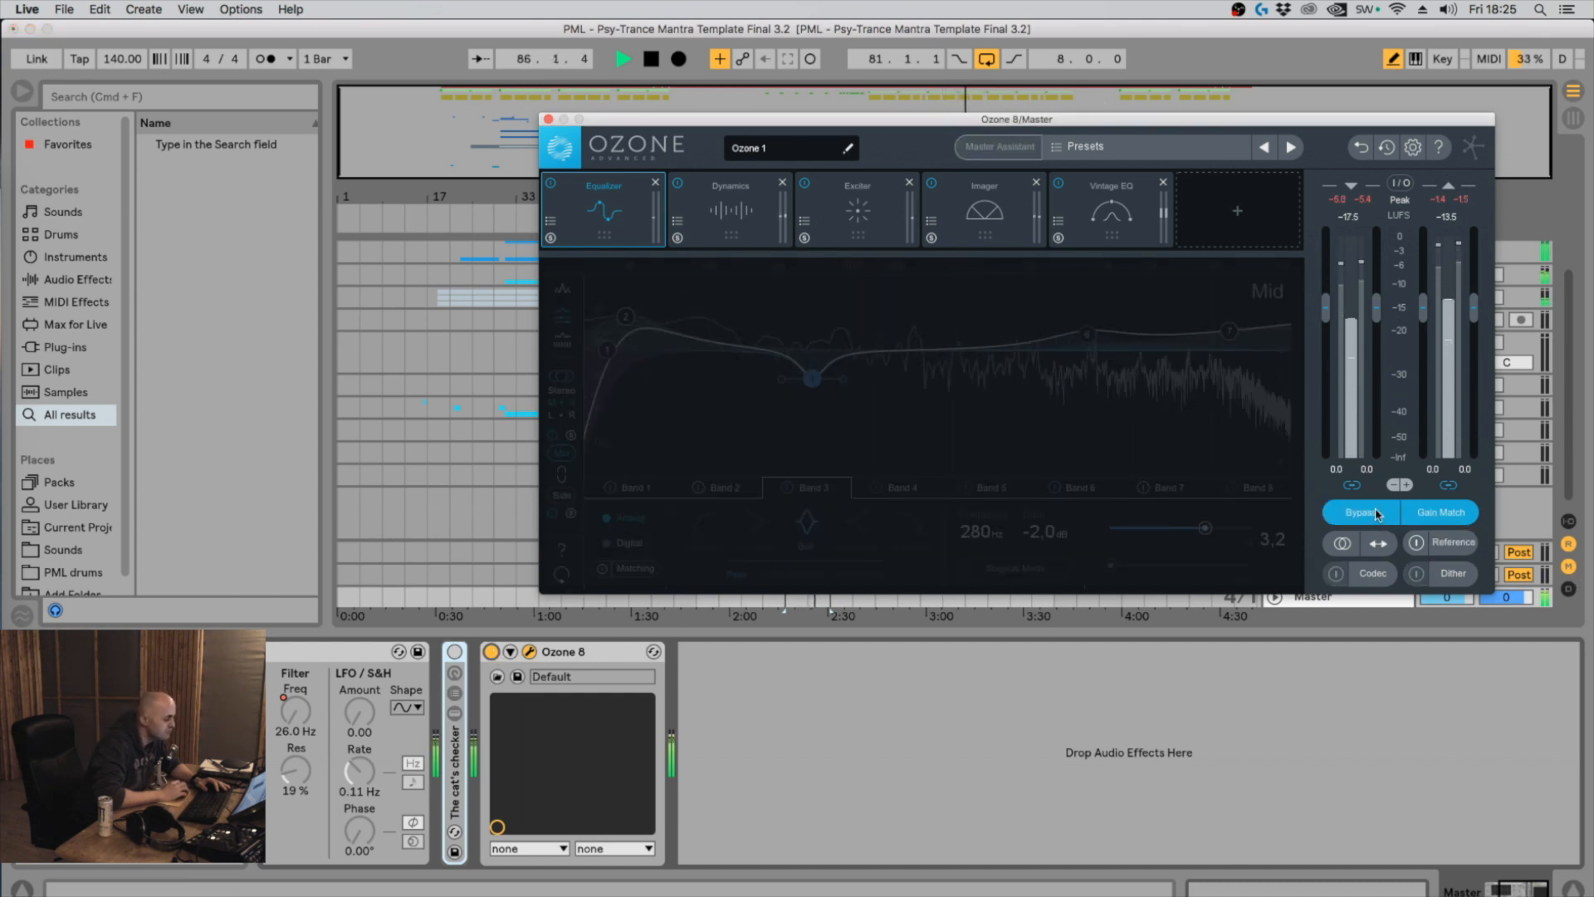
pyautogui.click(1375, 513)
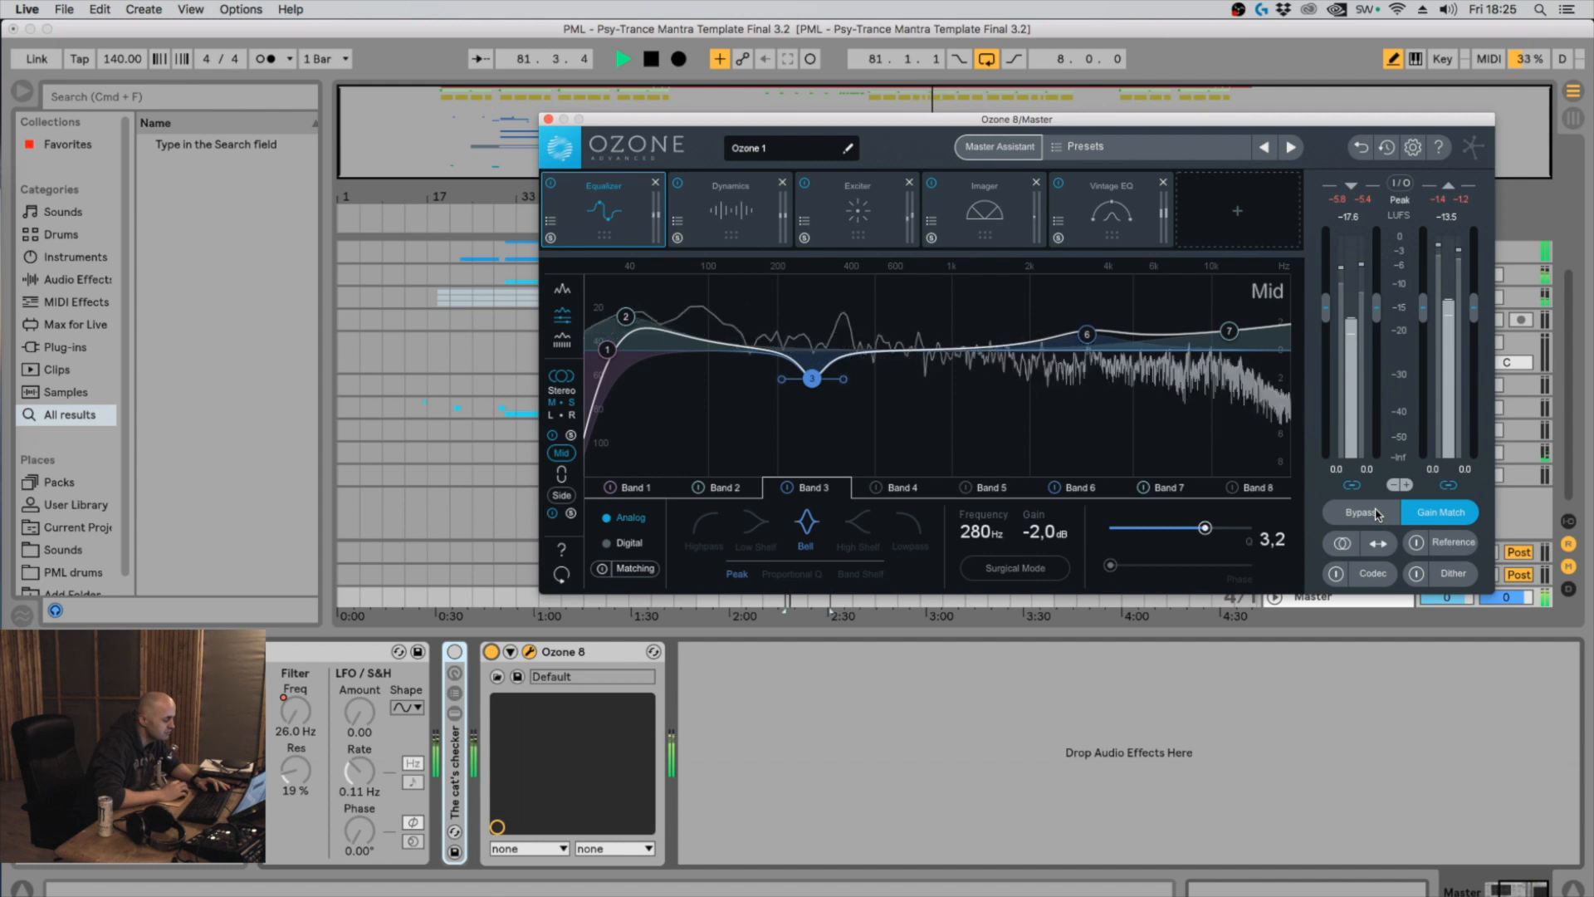
pyautogui.click(1376, 512)
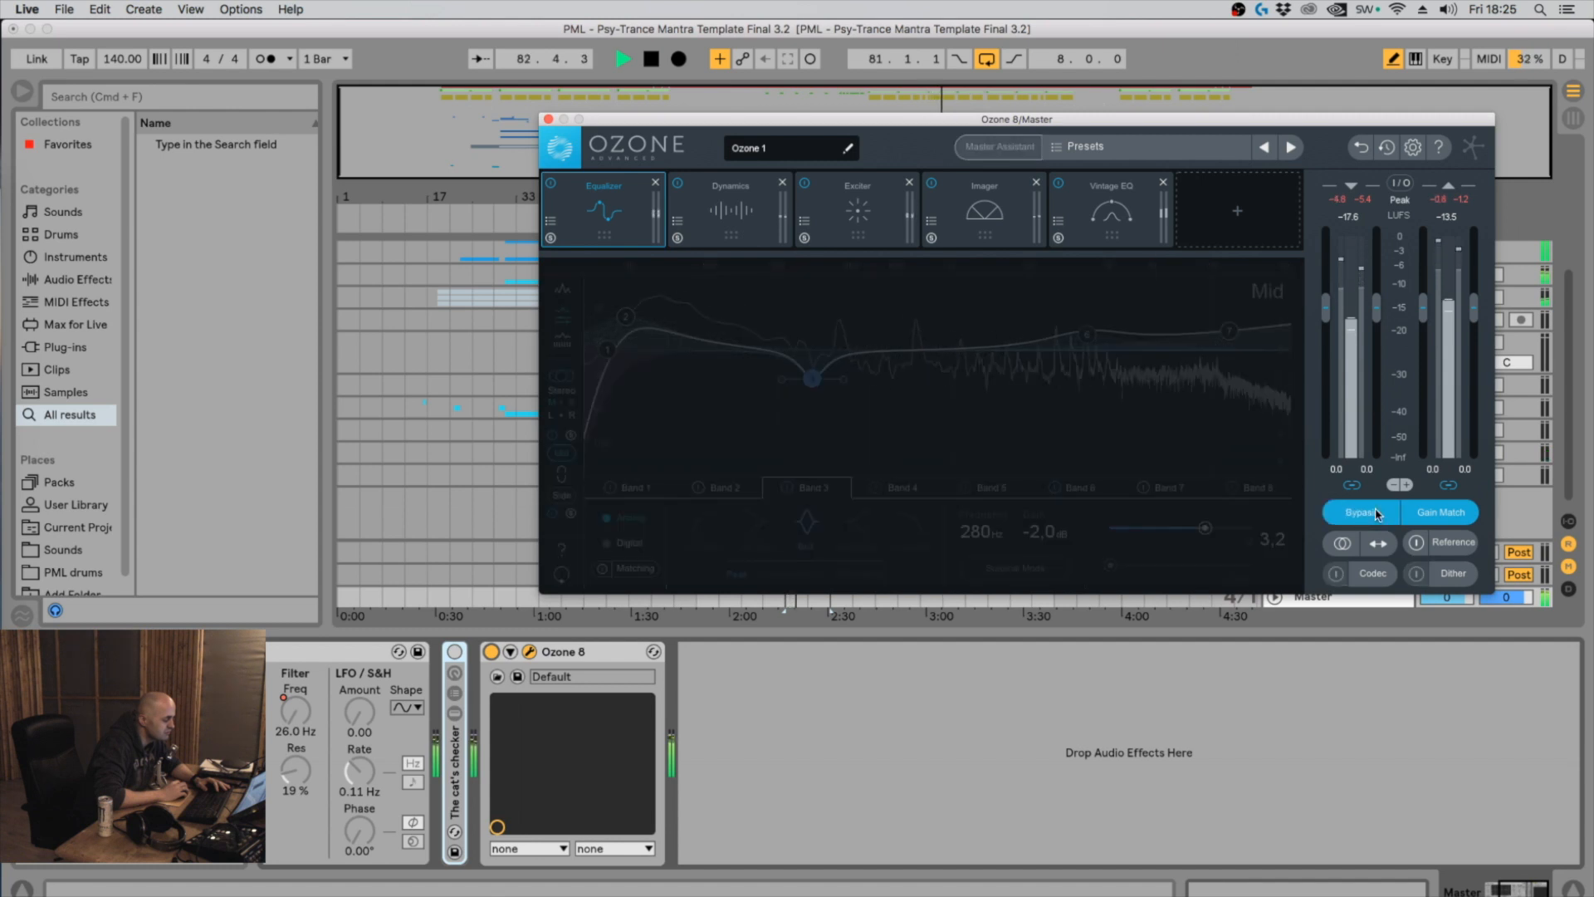
pyautogui.click(1376, 513)
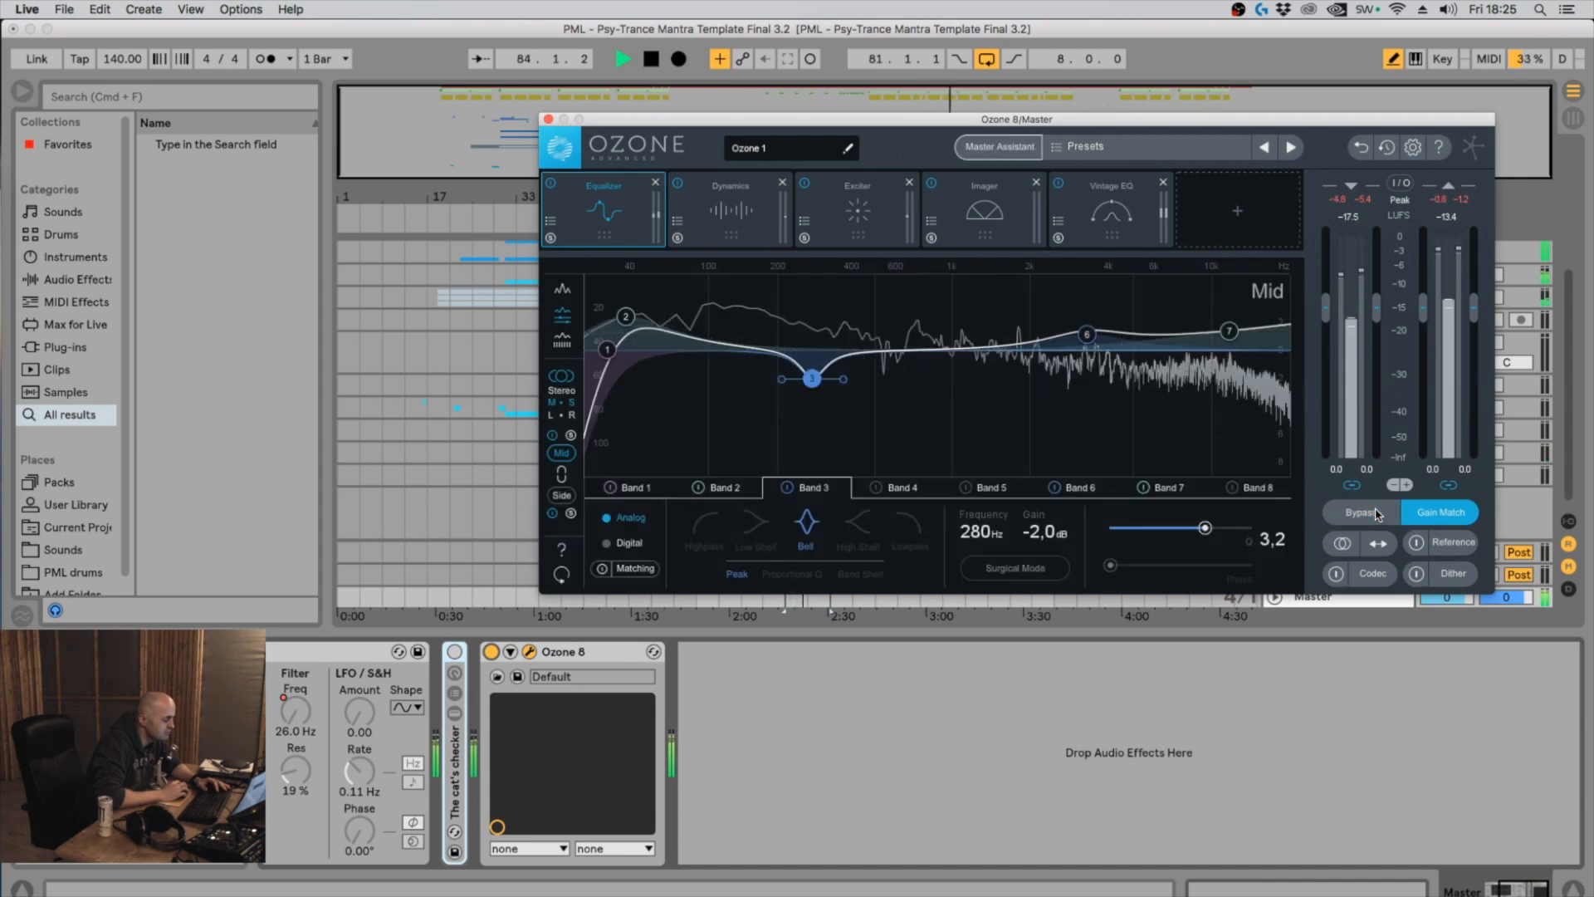
pyautogui.click(995, 218)
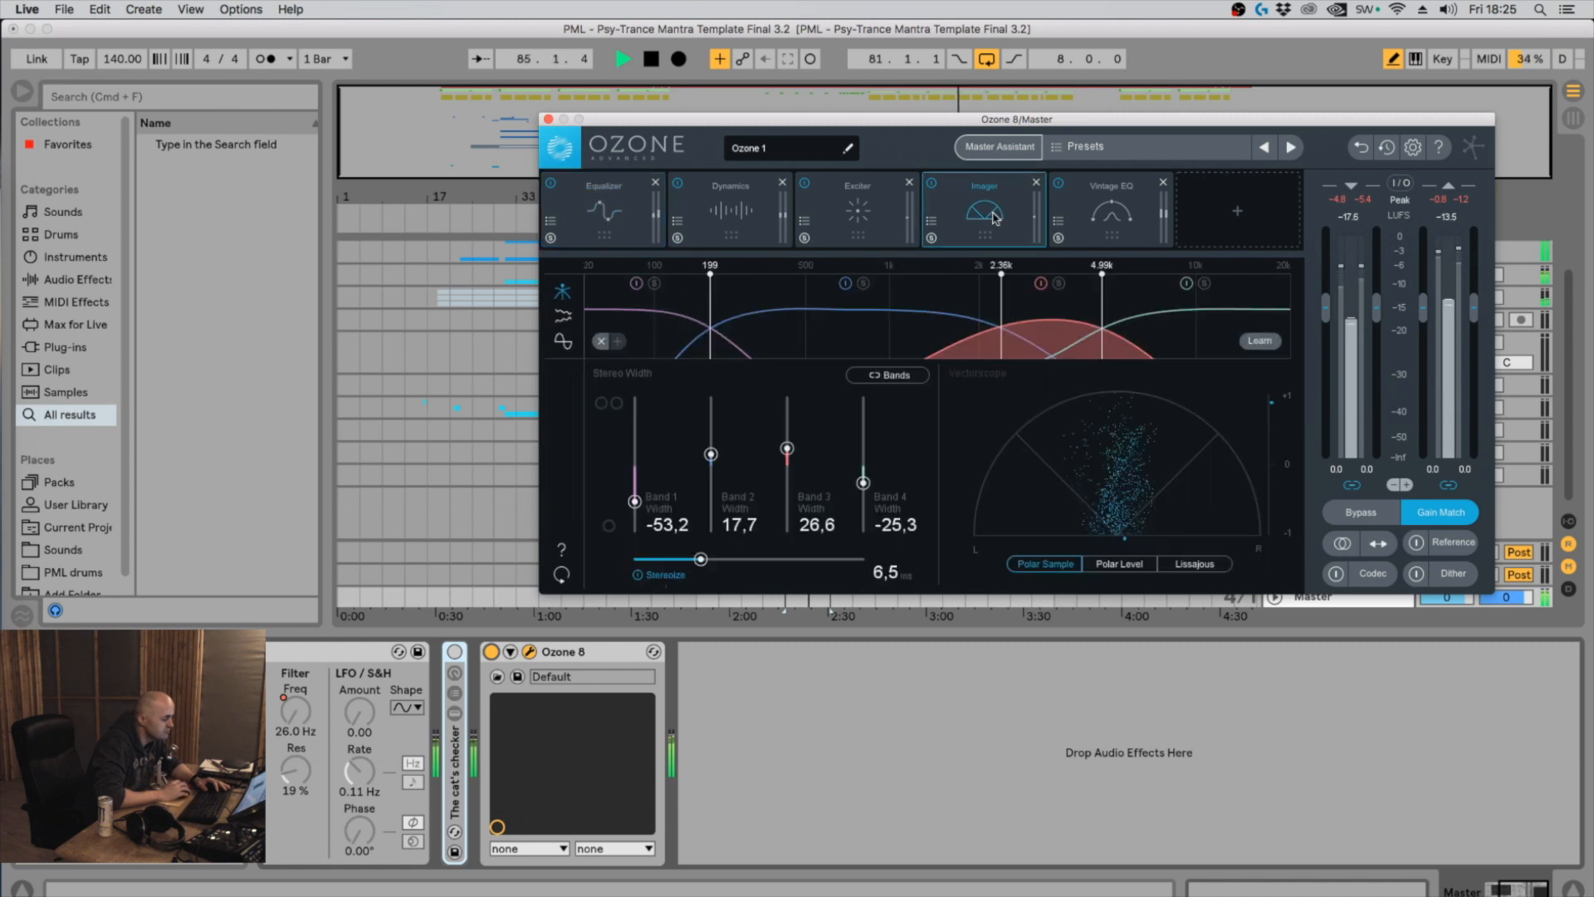
pyautogui.click(1370, 512)
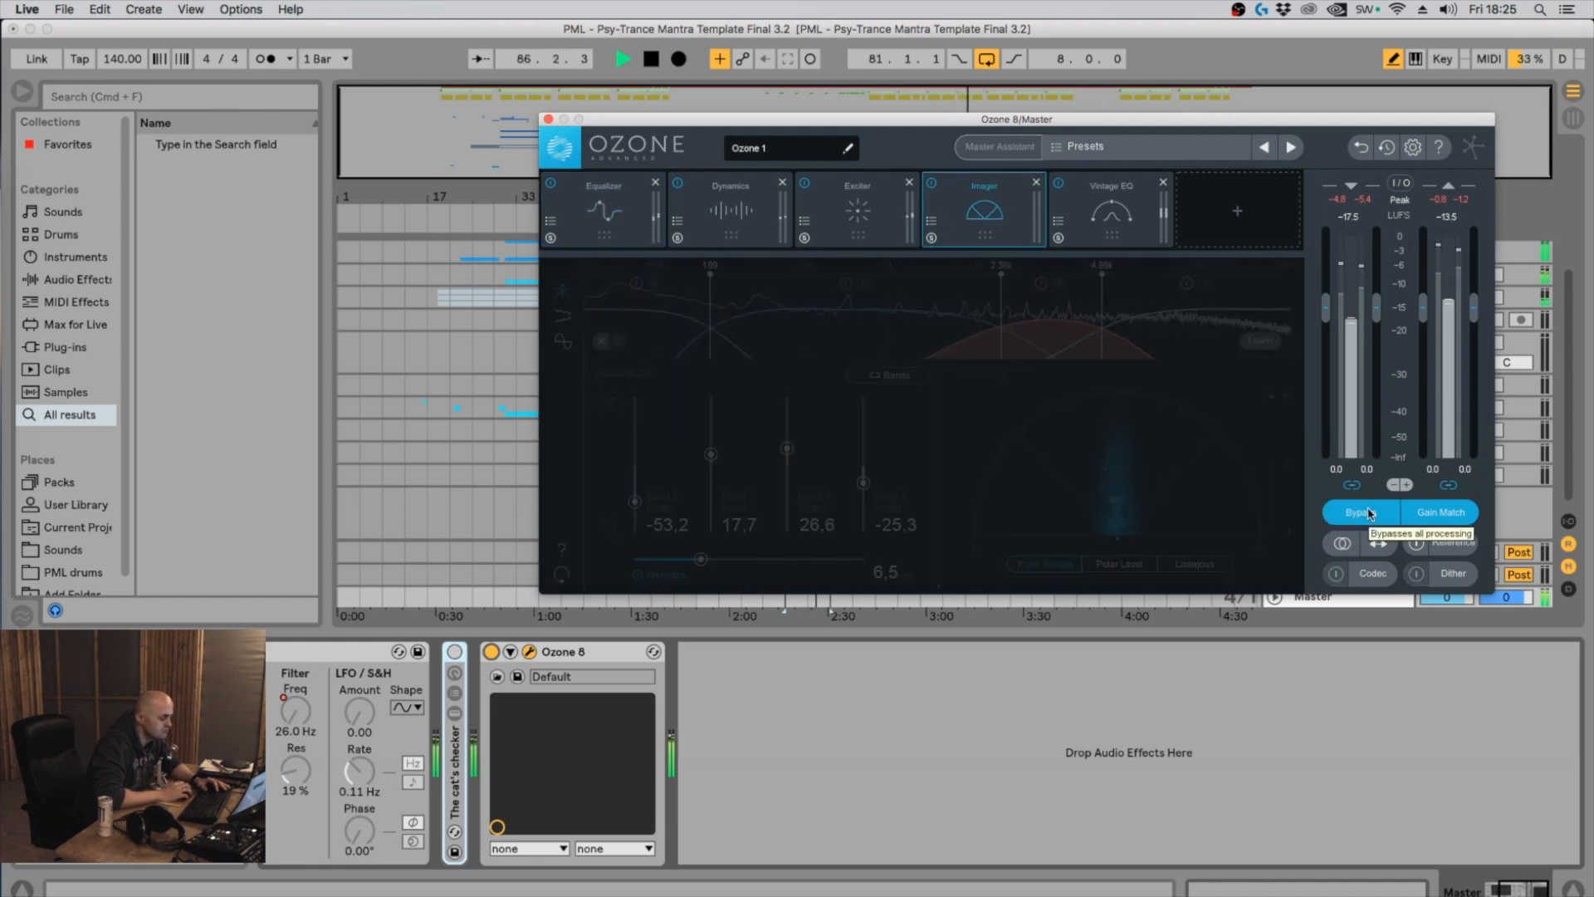
pyautogui.press('space')
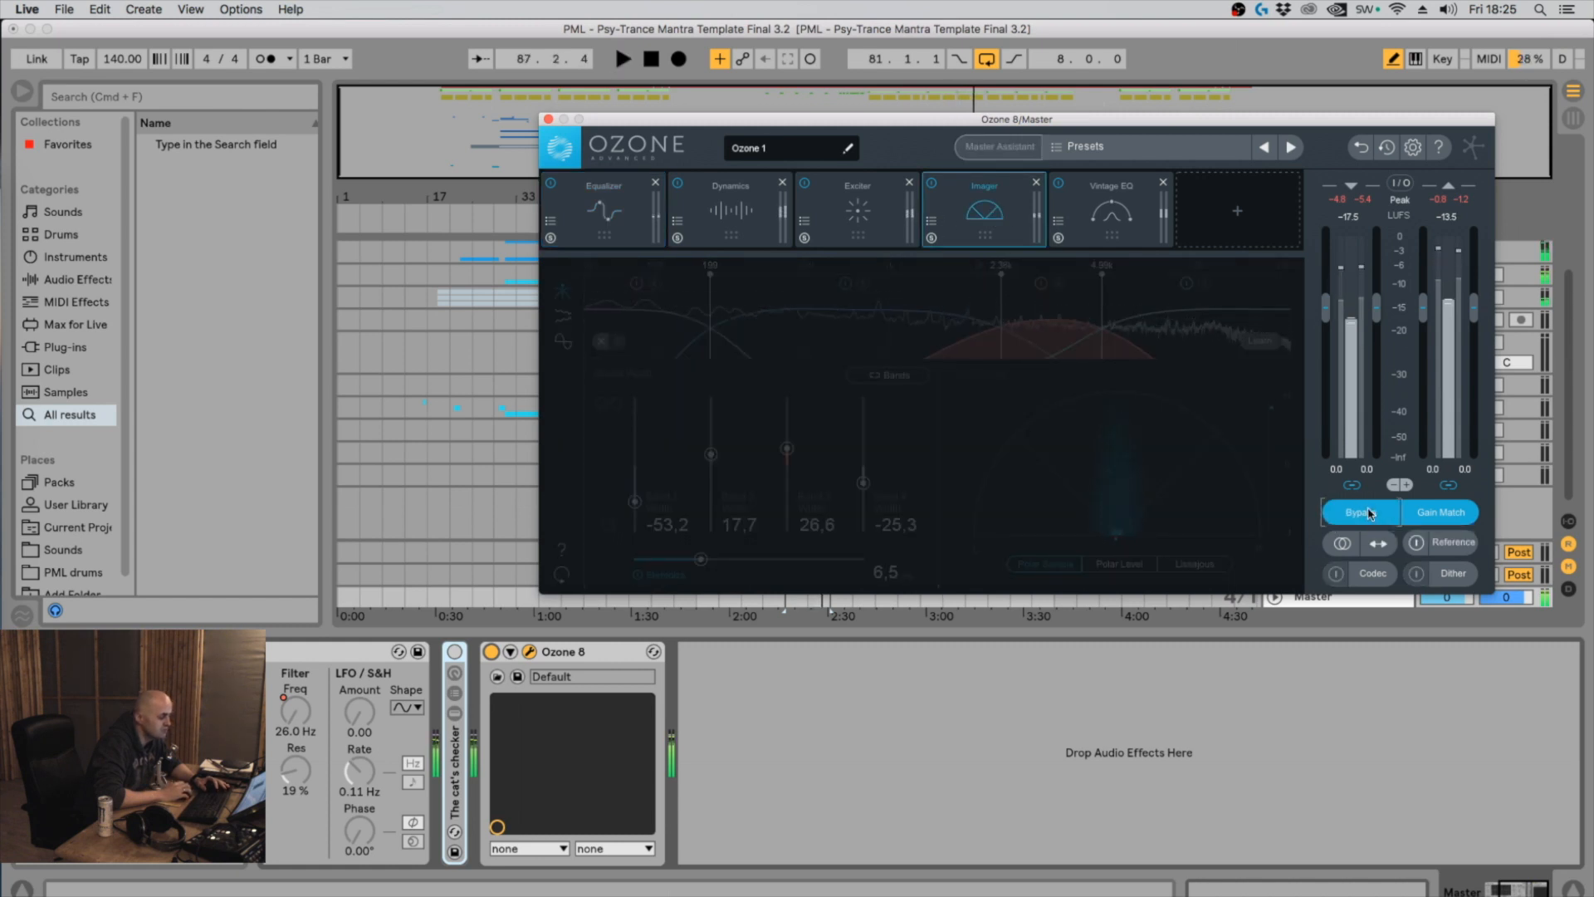
pyautogui.click(1370, 513)
# Compare the bypassed and processed loop again with the arrangement and the Imager's vectorscope in view
pyautogui.moveTo(1155, 122); pyautogui.dragTo(1115, 372)
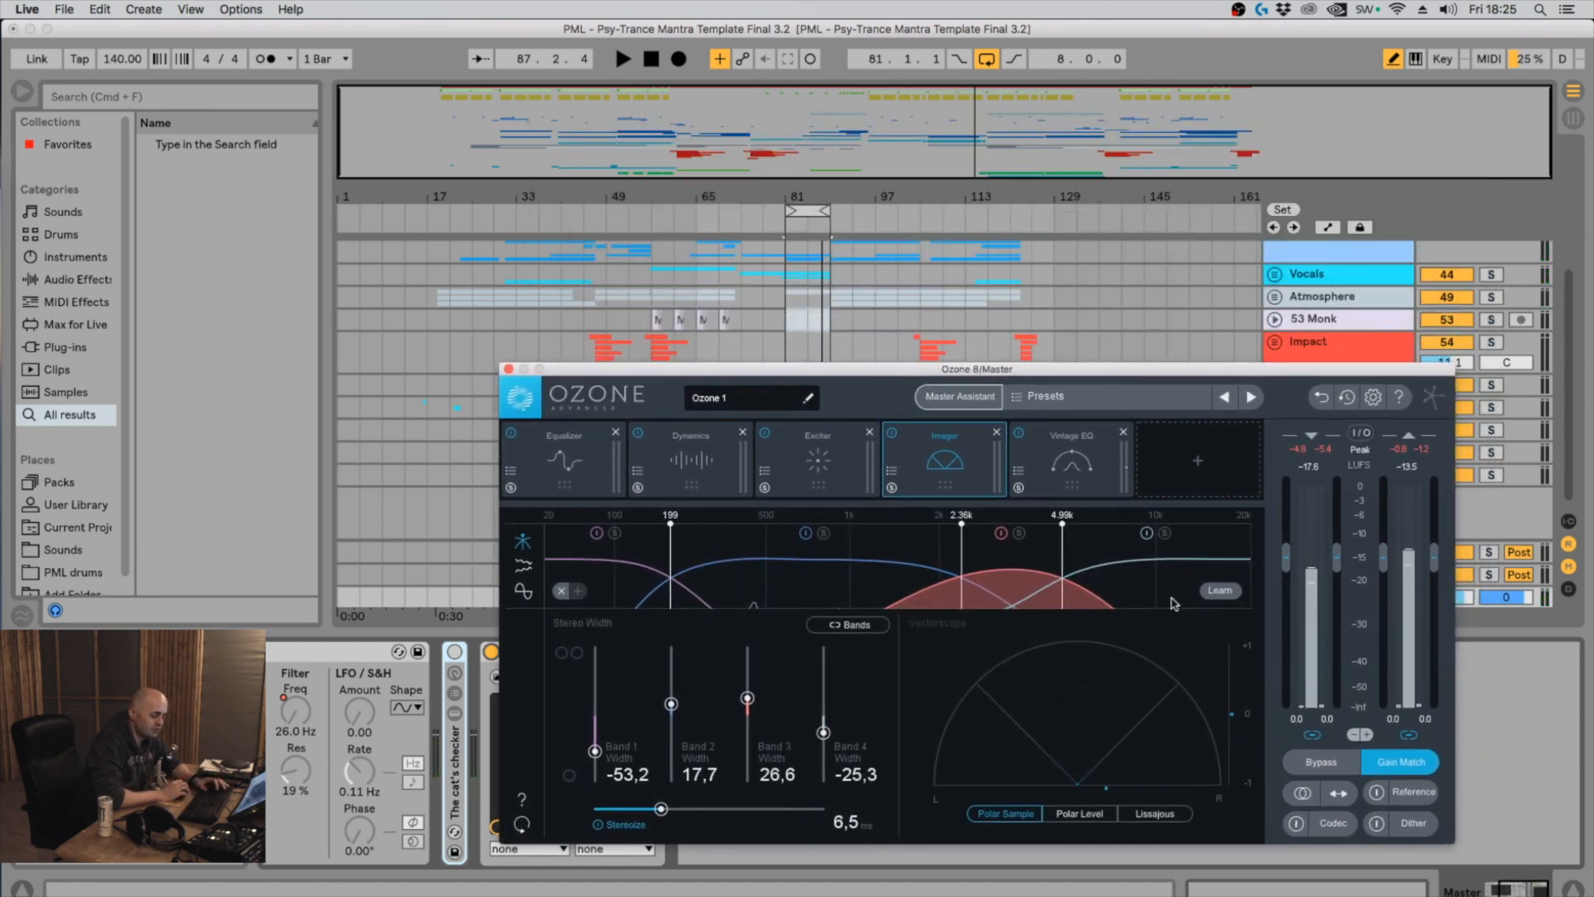
pyautogui.press('space')
pyautogui.click(1326, 762)
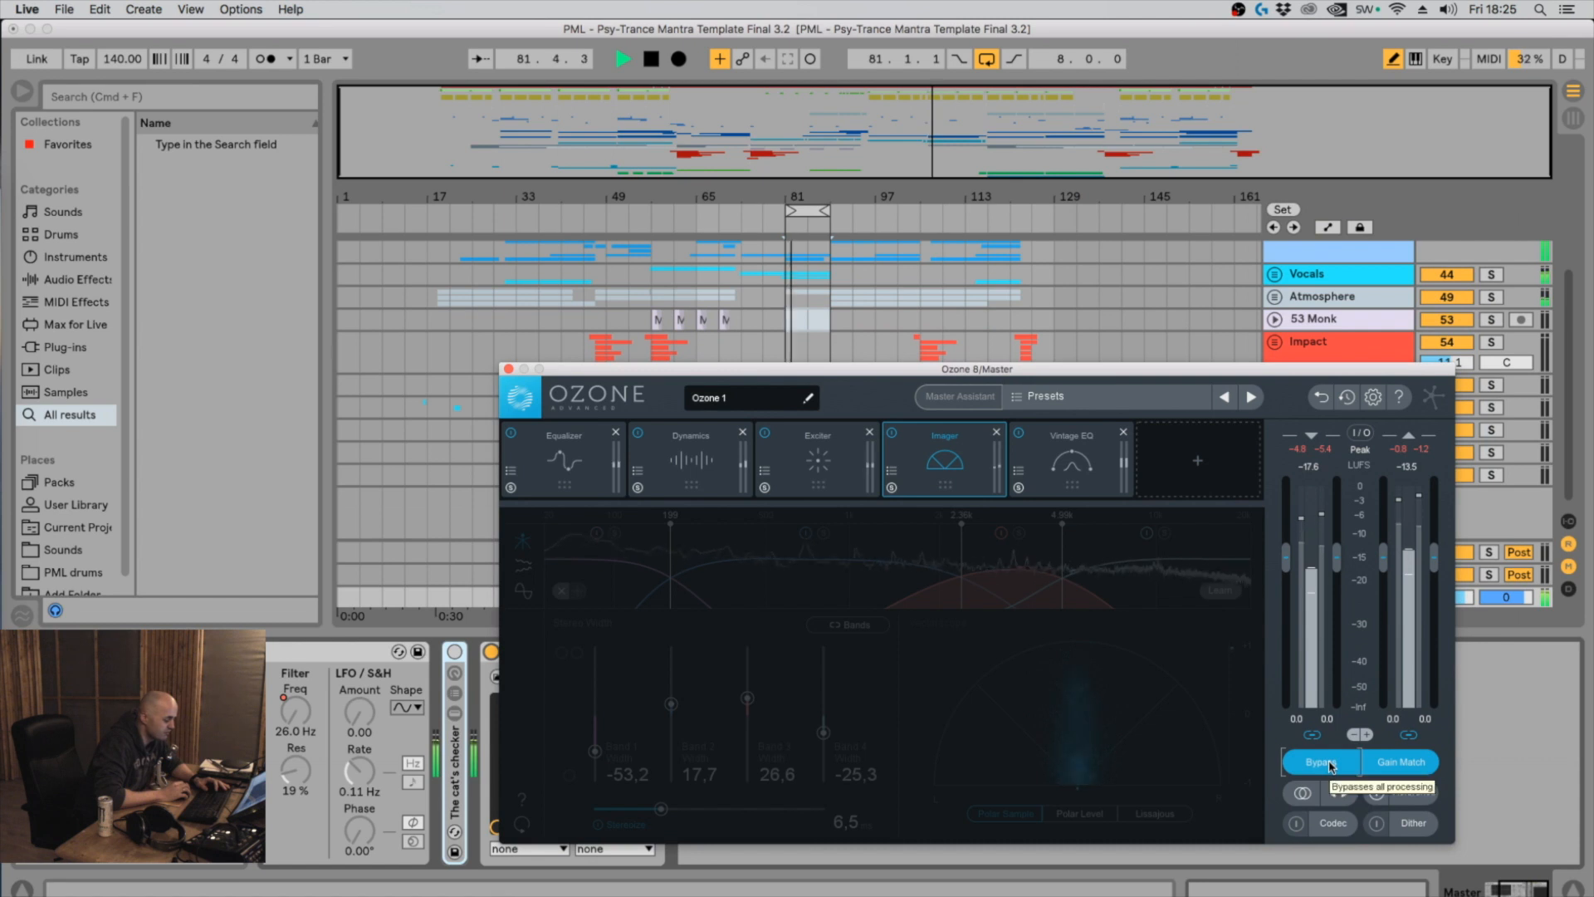
pyautogui.click(1327, 762)
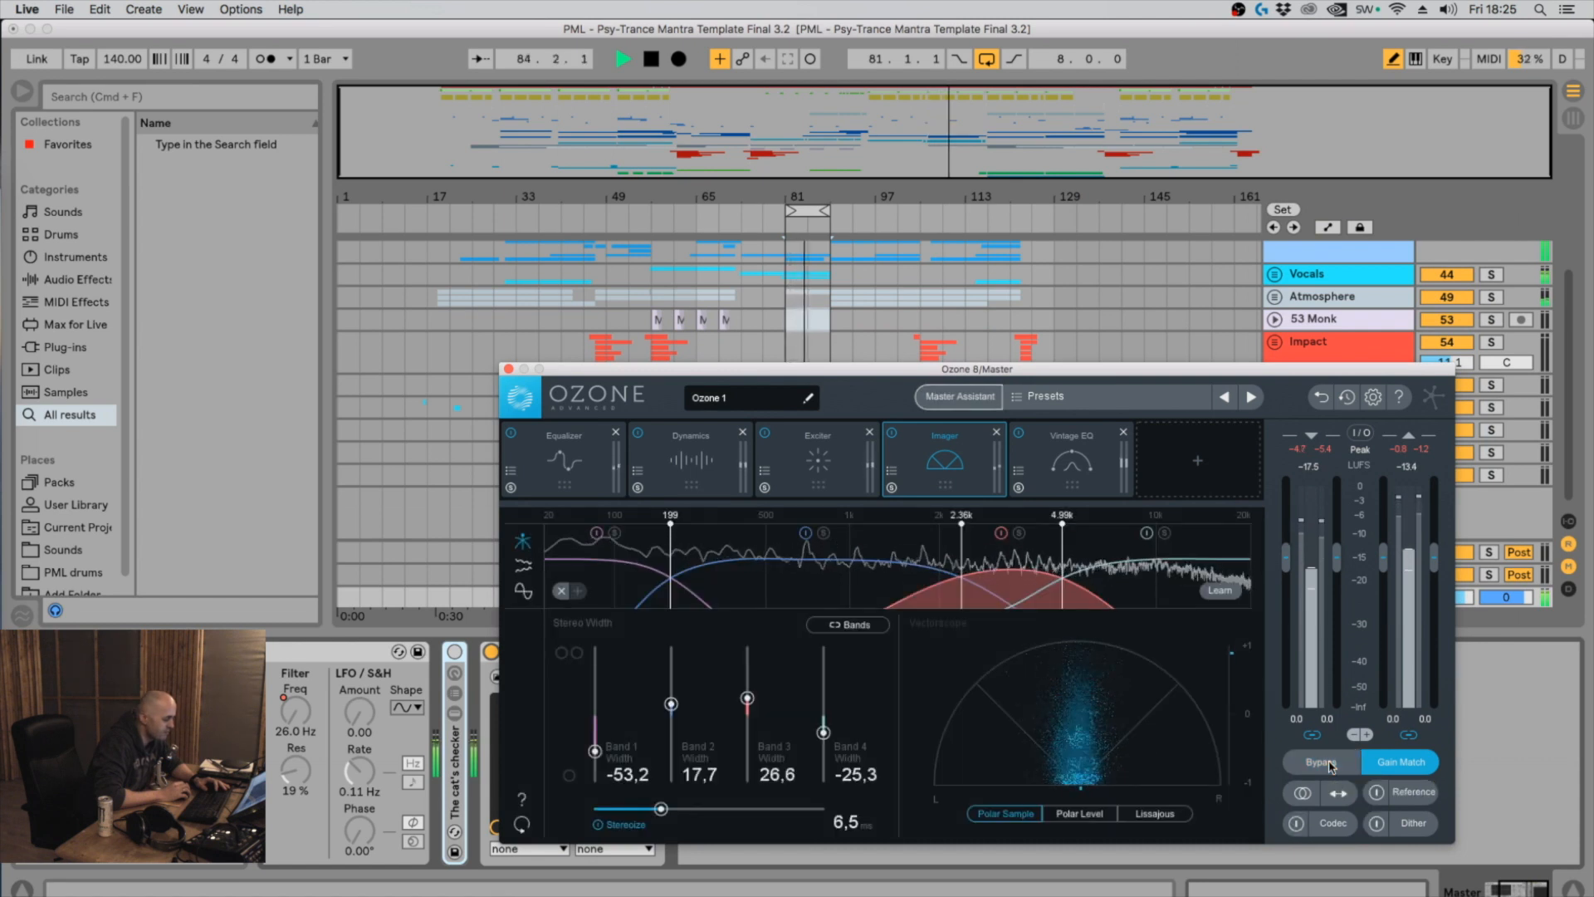
pyautogui.click(1326, 762)
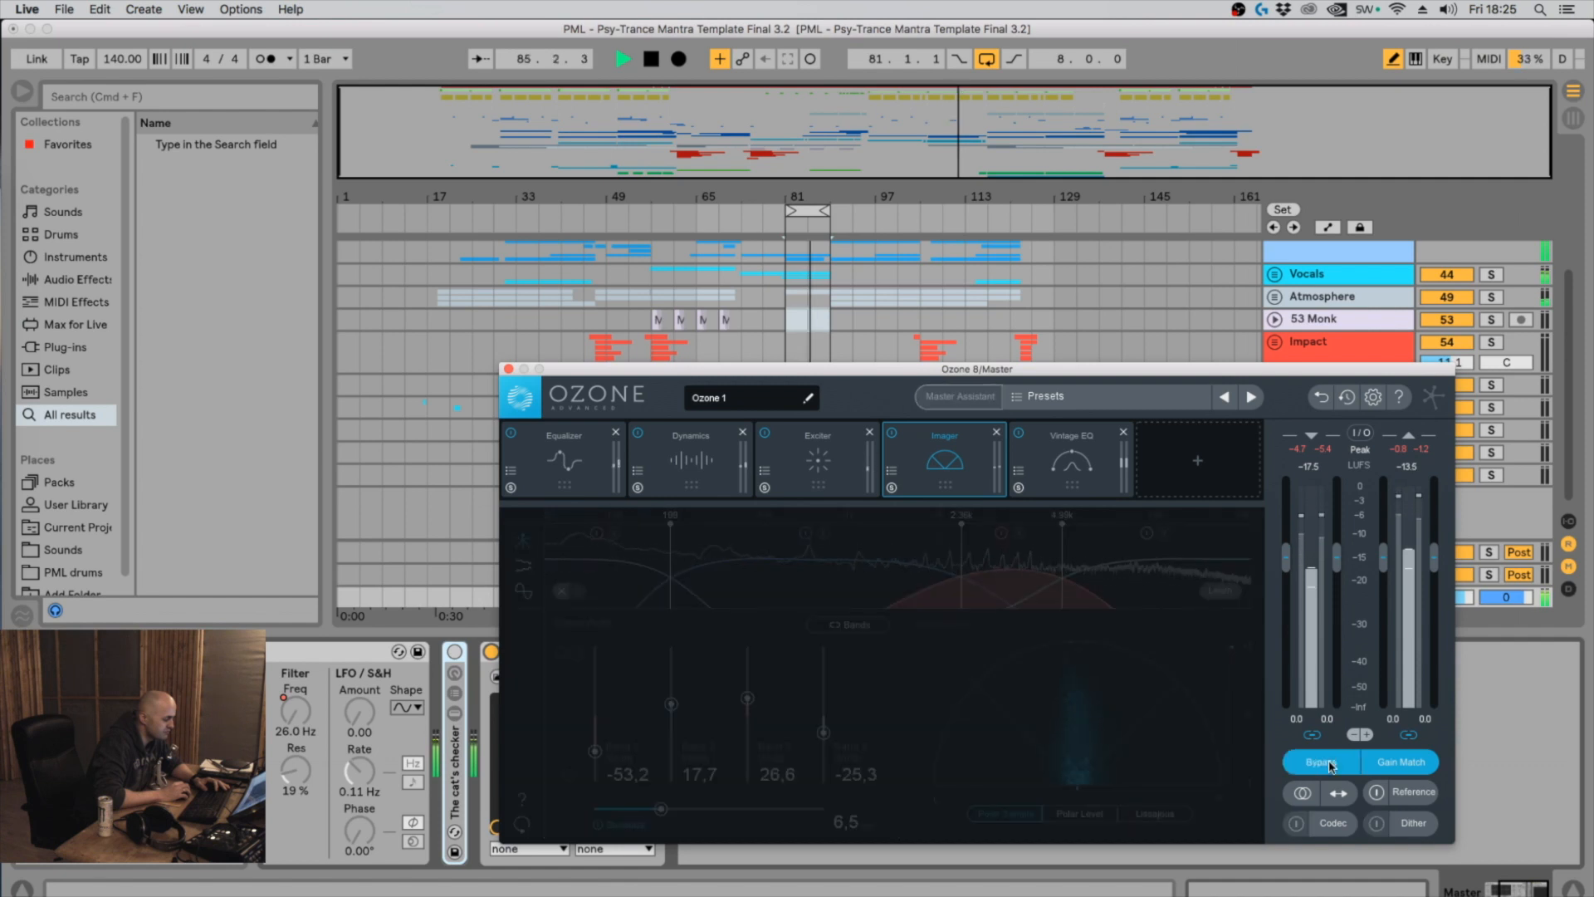
pyautogui.click(1327, 762)
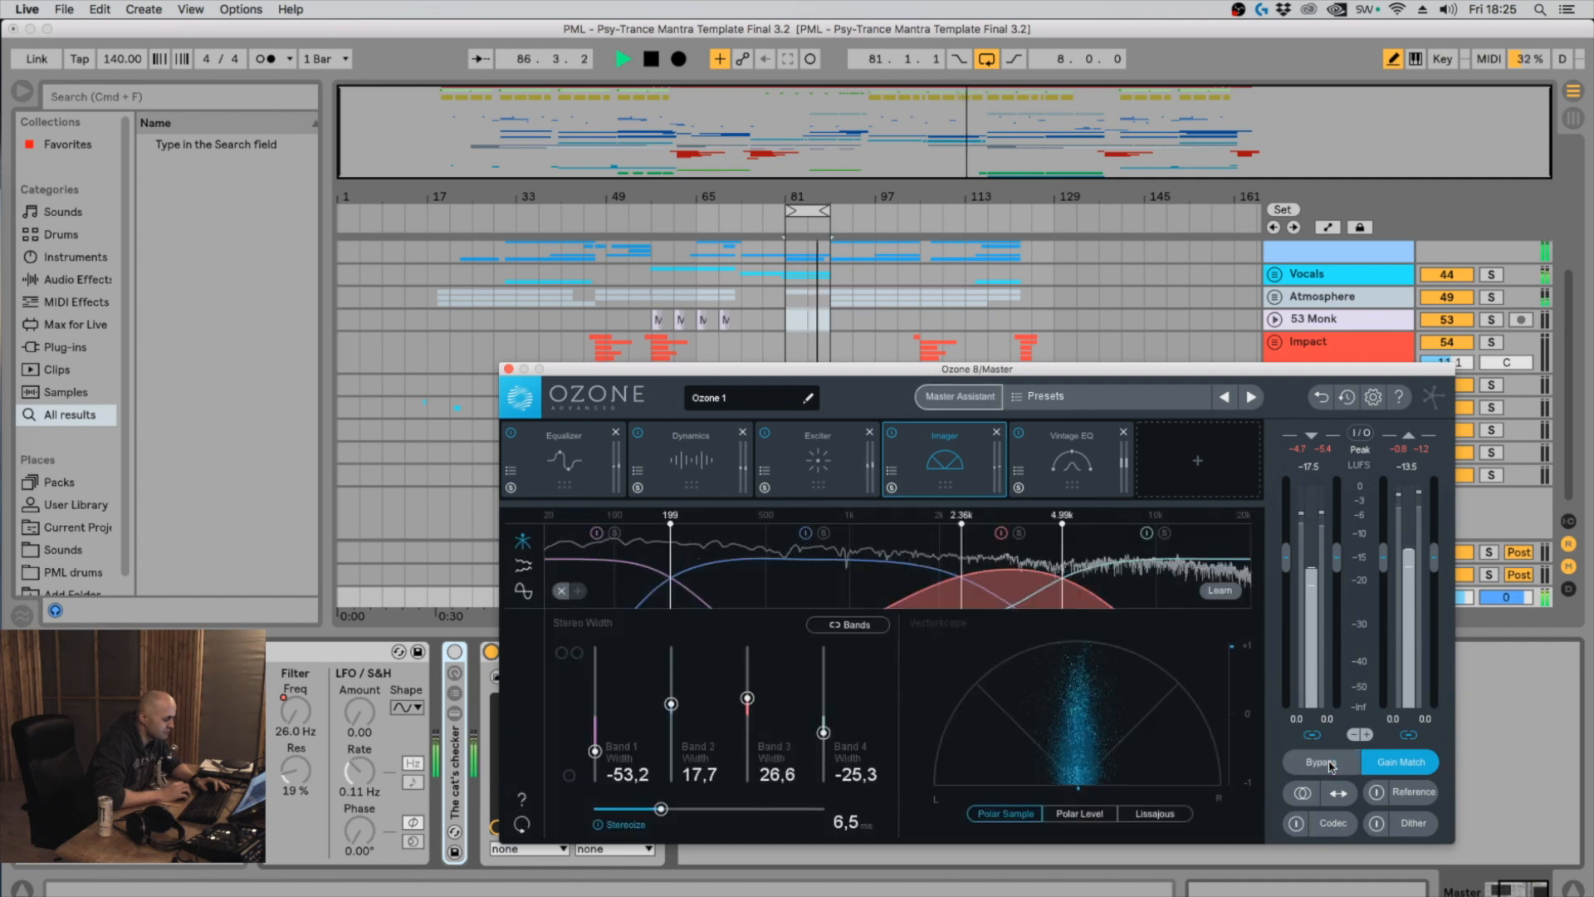
pyautogui.press('space')
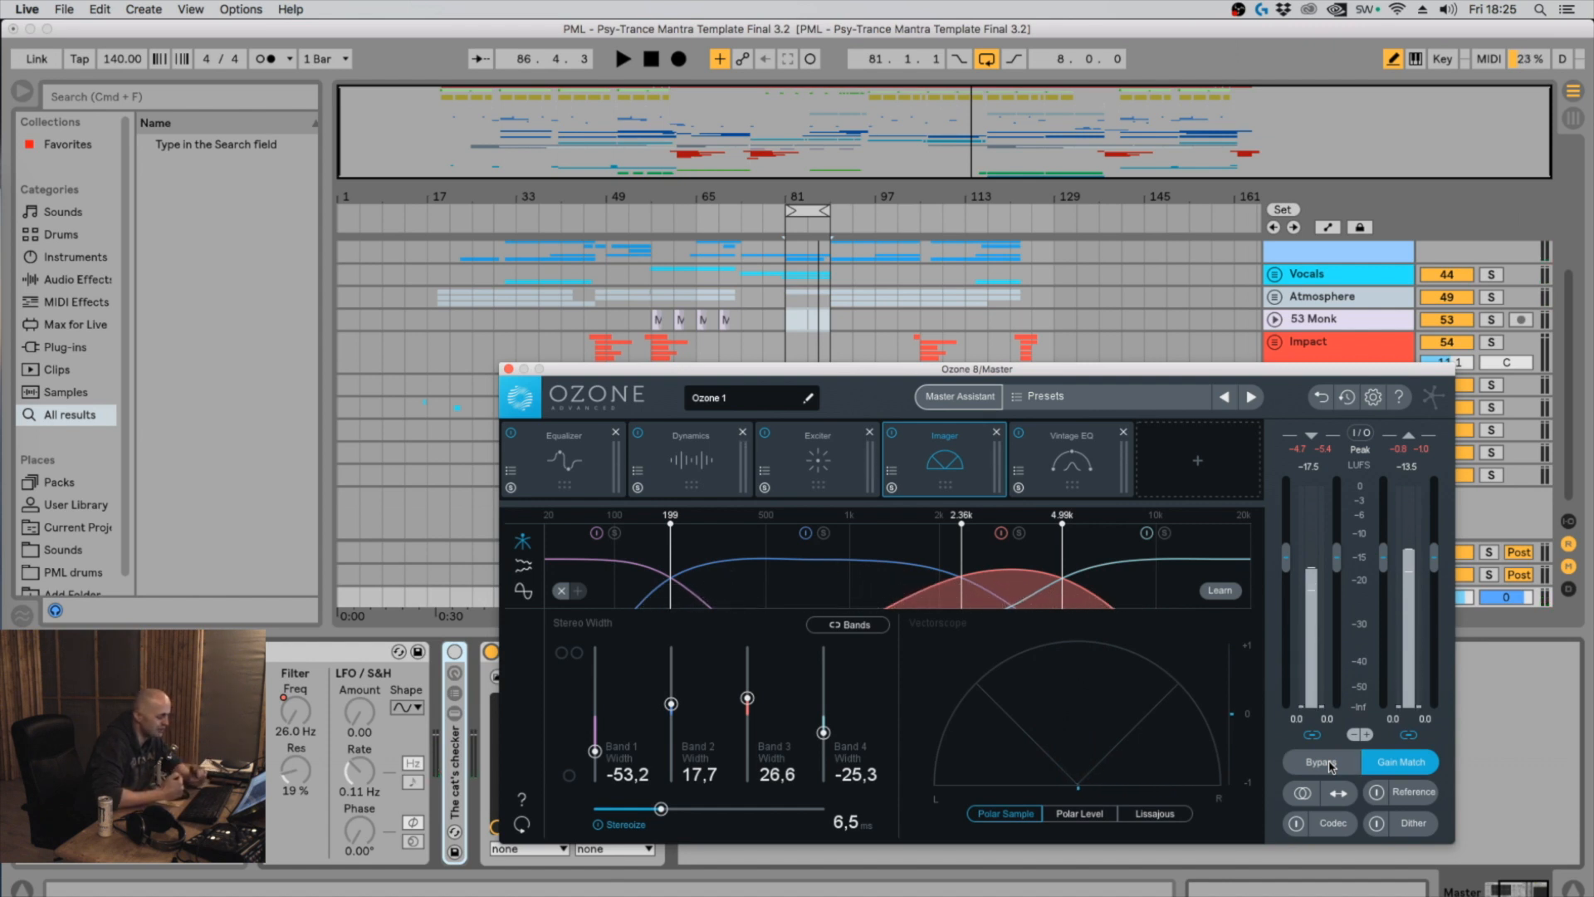
# View the Exciter settings, try the Dynamics module ahead of the Equalizer, and restore the original module order
pyautogui.click(810, 467)
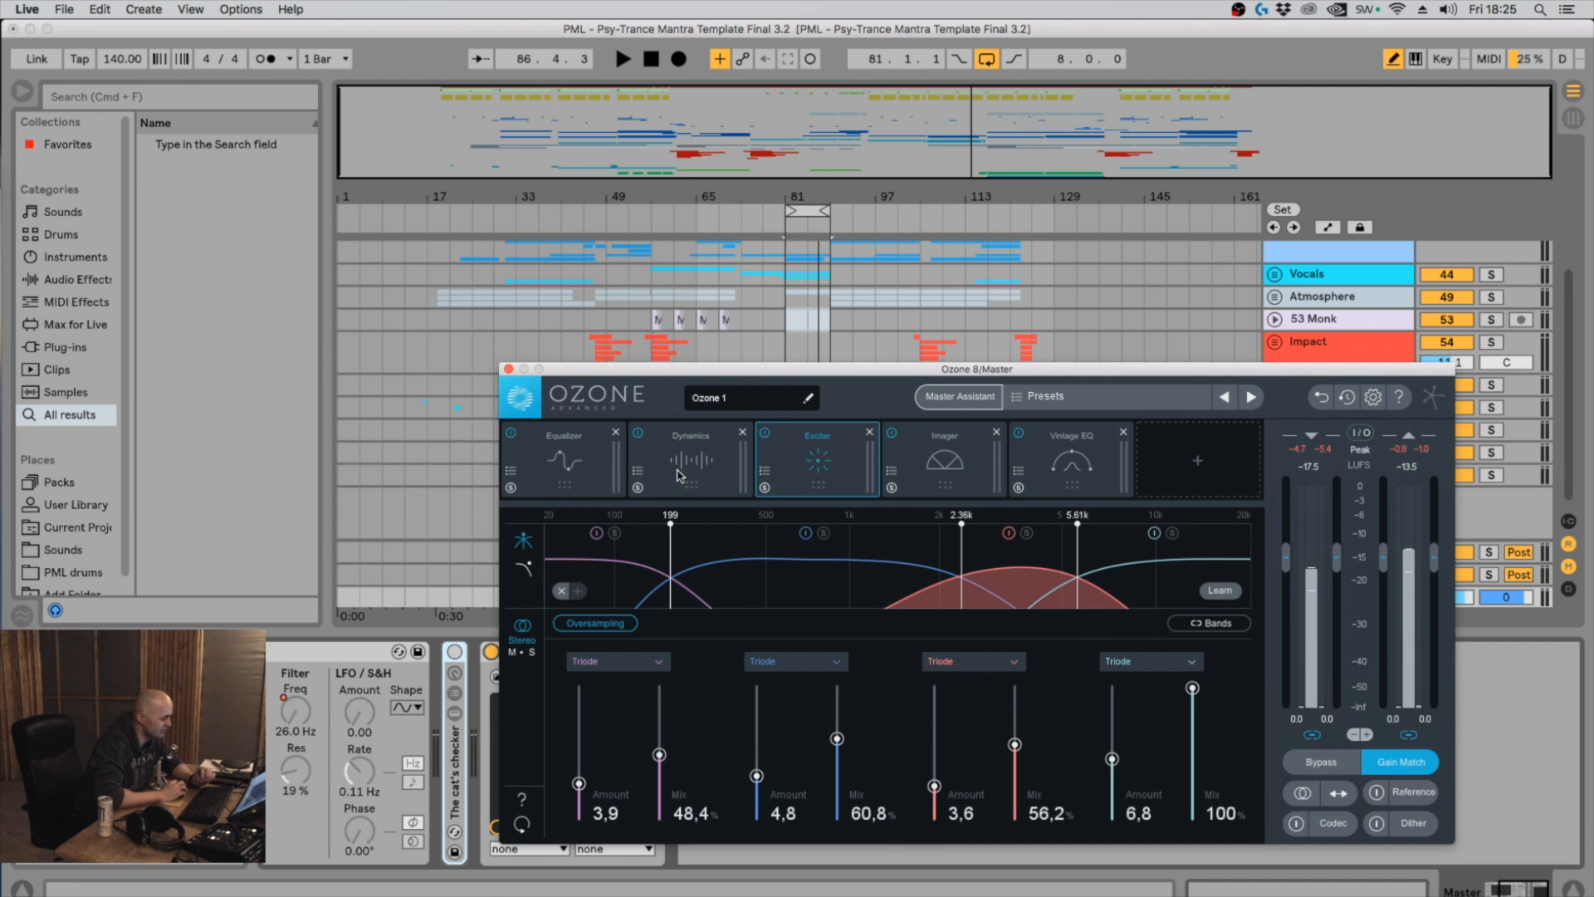
pyautogui.moveTo(677, 471); pyautogui.dragTo(584, 471)
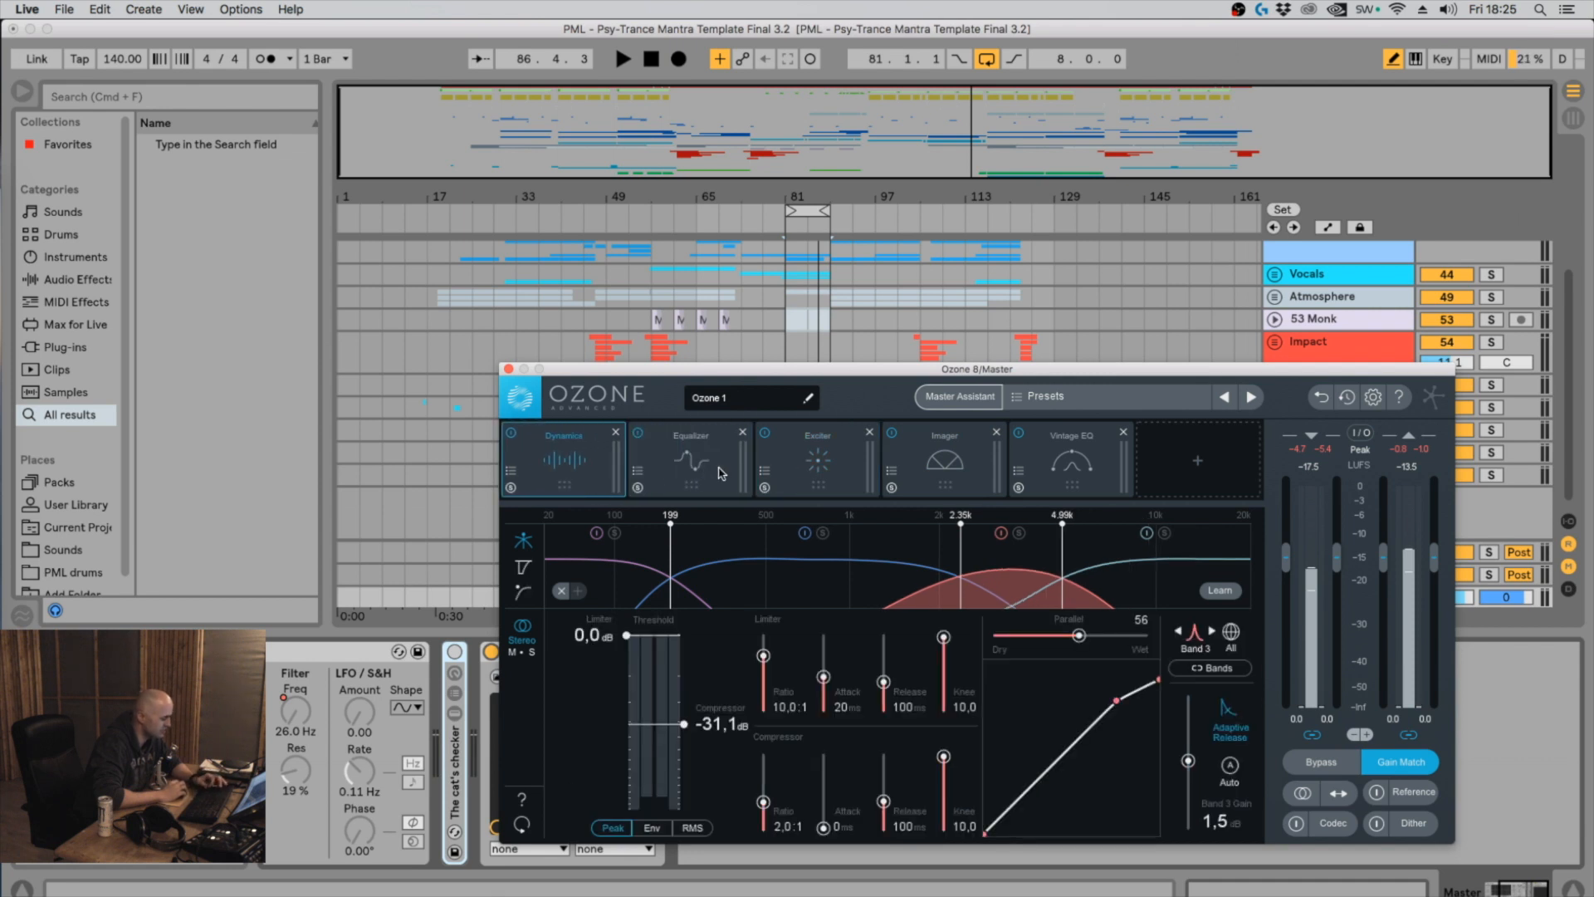
pyautogui.moveTo(687, 470); pyautogui.dragTo(589, 469)
# Reduce the gain of the Equalizer's Mid Band 6 to 0.3 dB at about 3.30 kHz while the loop plays
pyautogui.press('space')
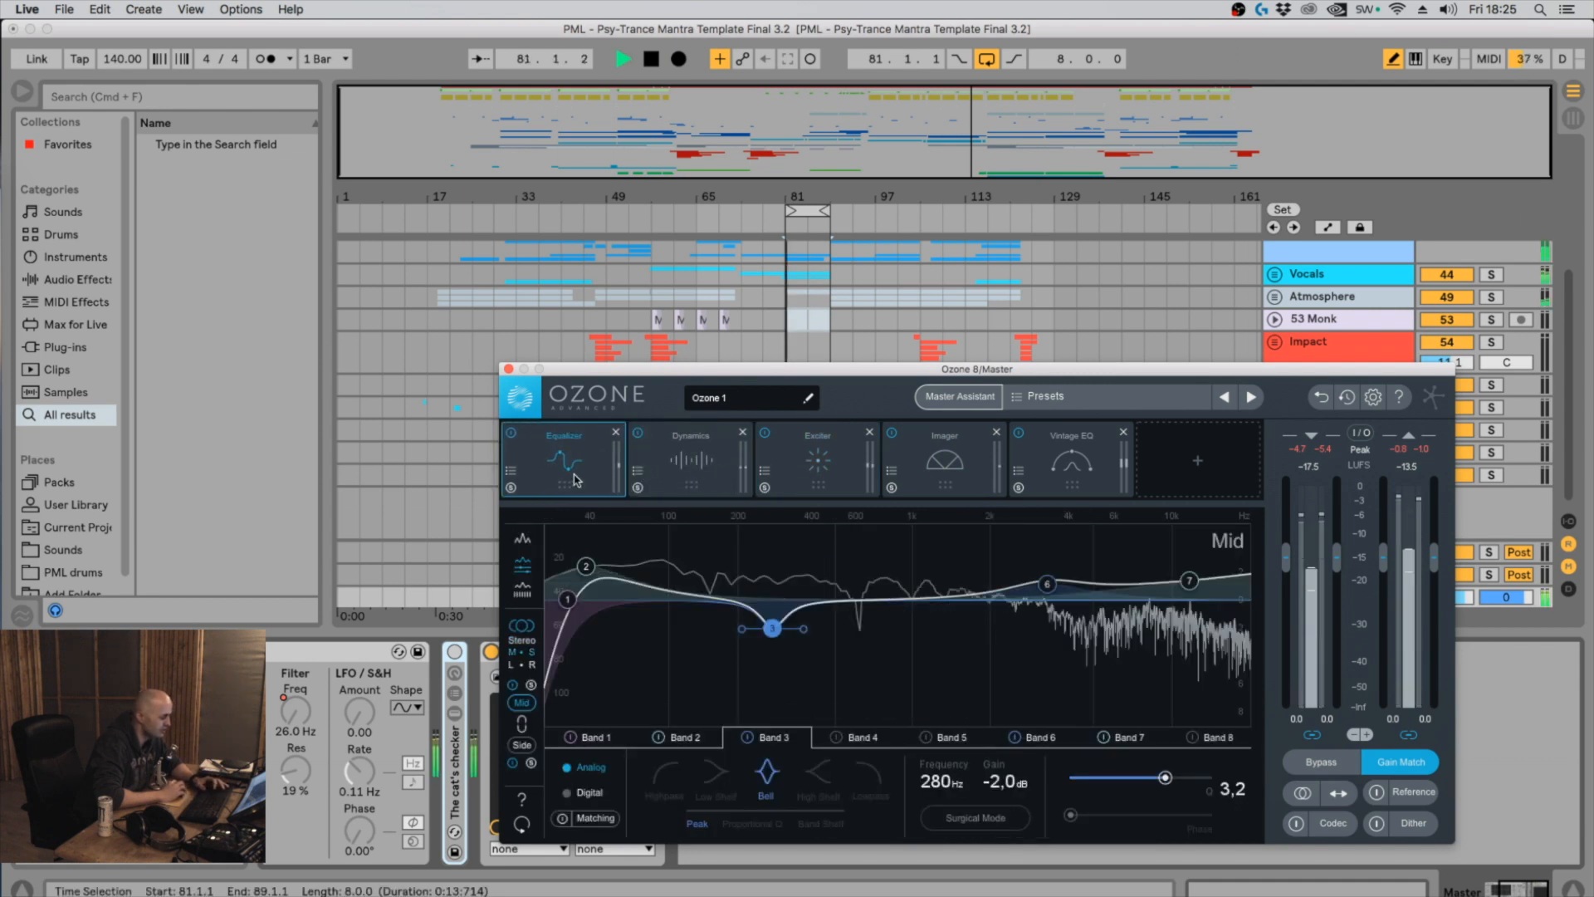
pyautogui.moveTo(1048, 584); pyautogui.dragTo(1048, 596)
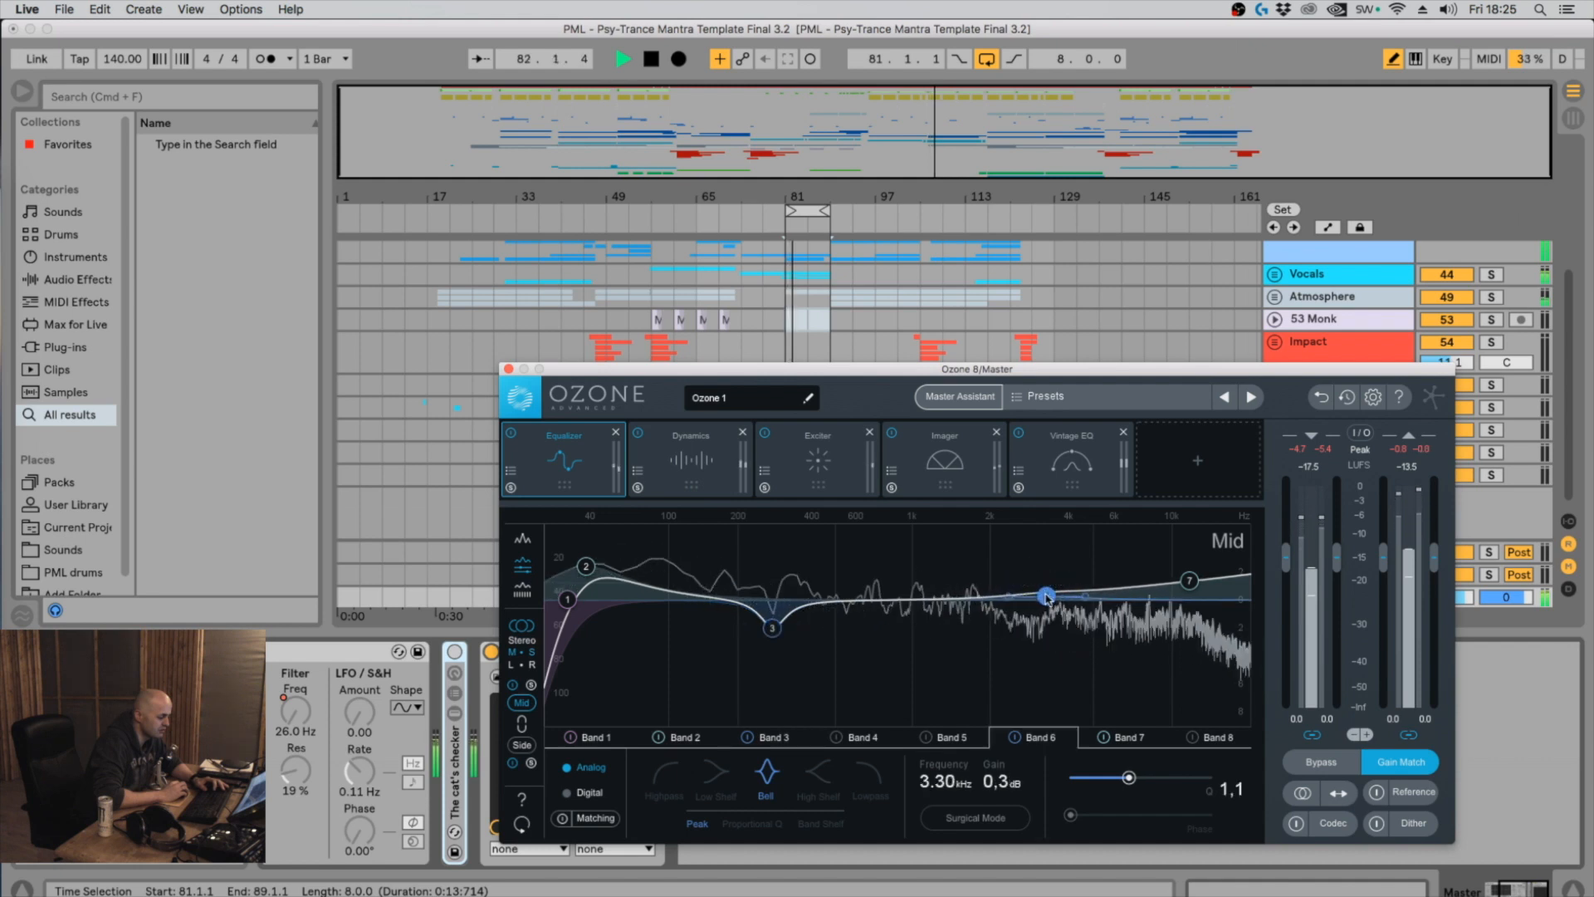
# Compare the loop with all processing bypassed and active, and set the gain of Dynamics Band 2 to 2.3 dB
pyautogui.click(1331, 764)
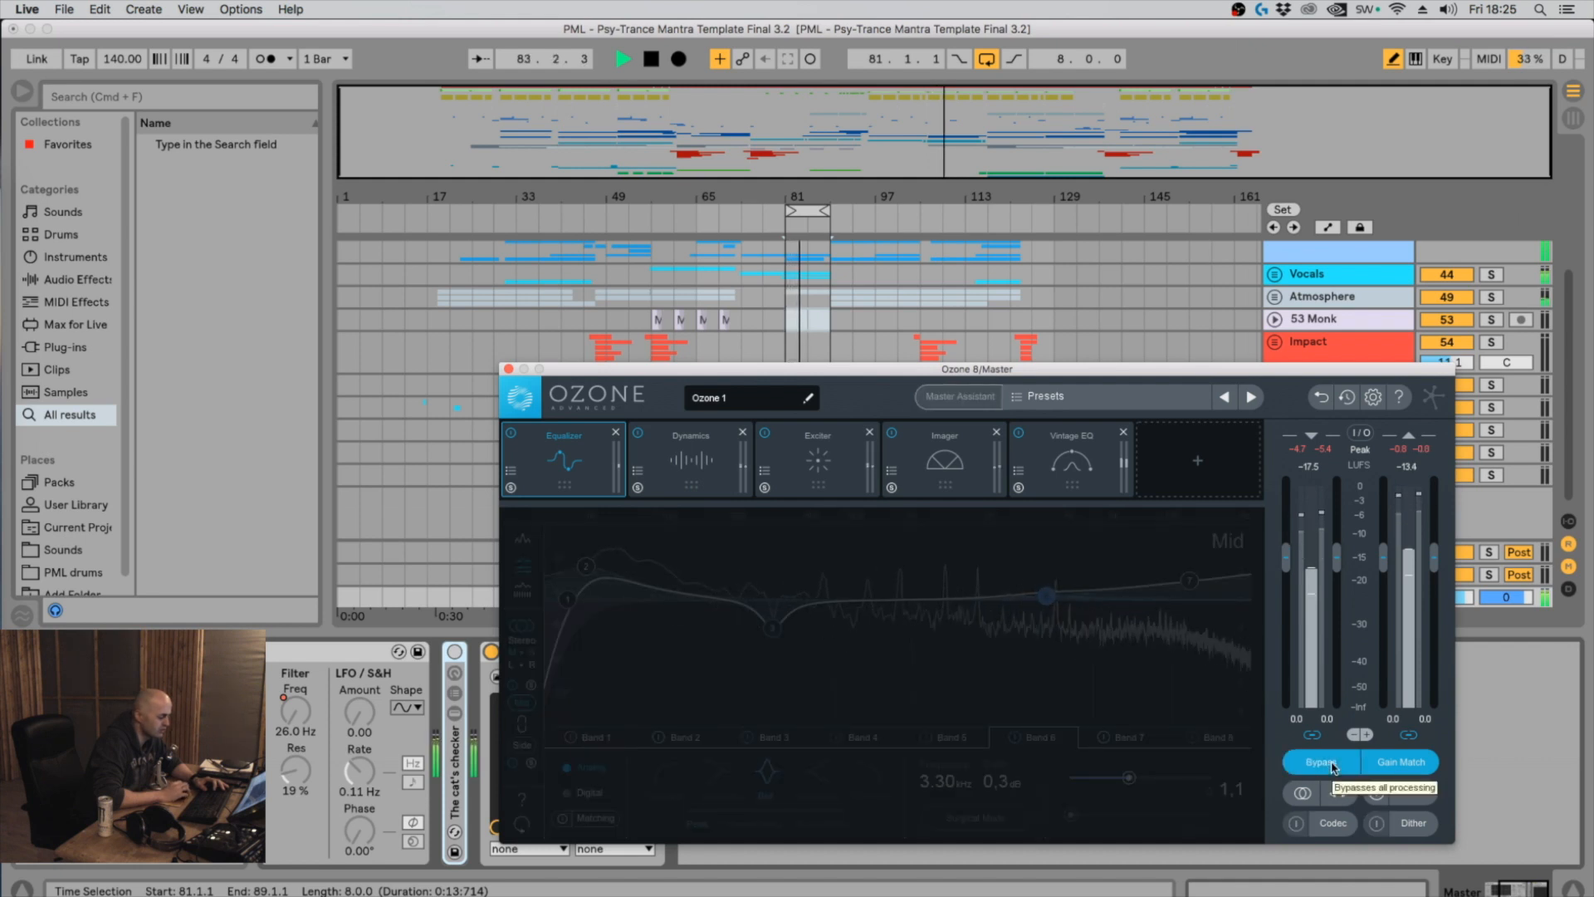
pyautogui.click(1332, 763)
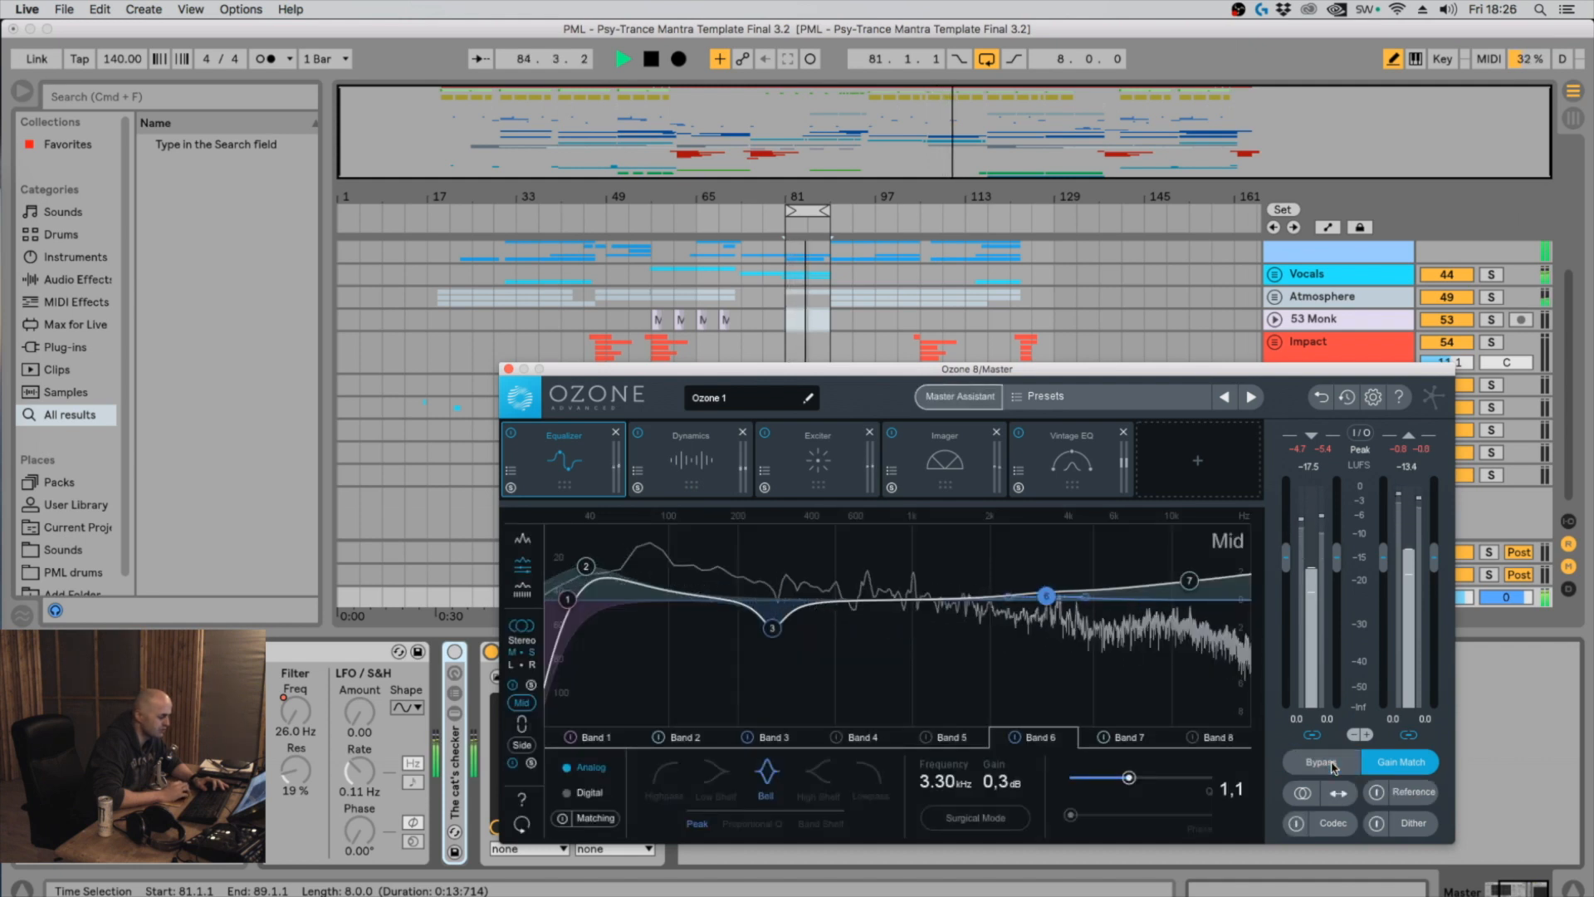
pyautogui.moveTo(868, 665); pyautogui.dragTo(875, 561)
pyautogui.click(719, 488)
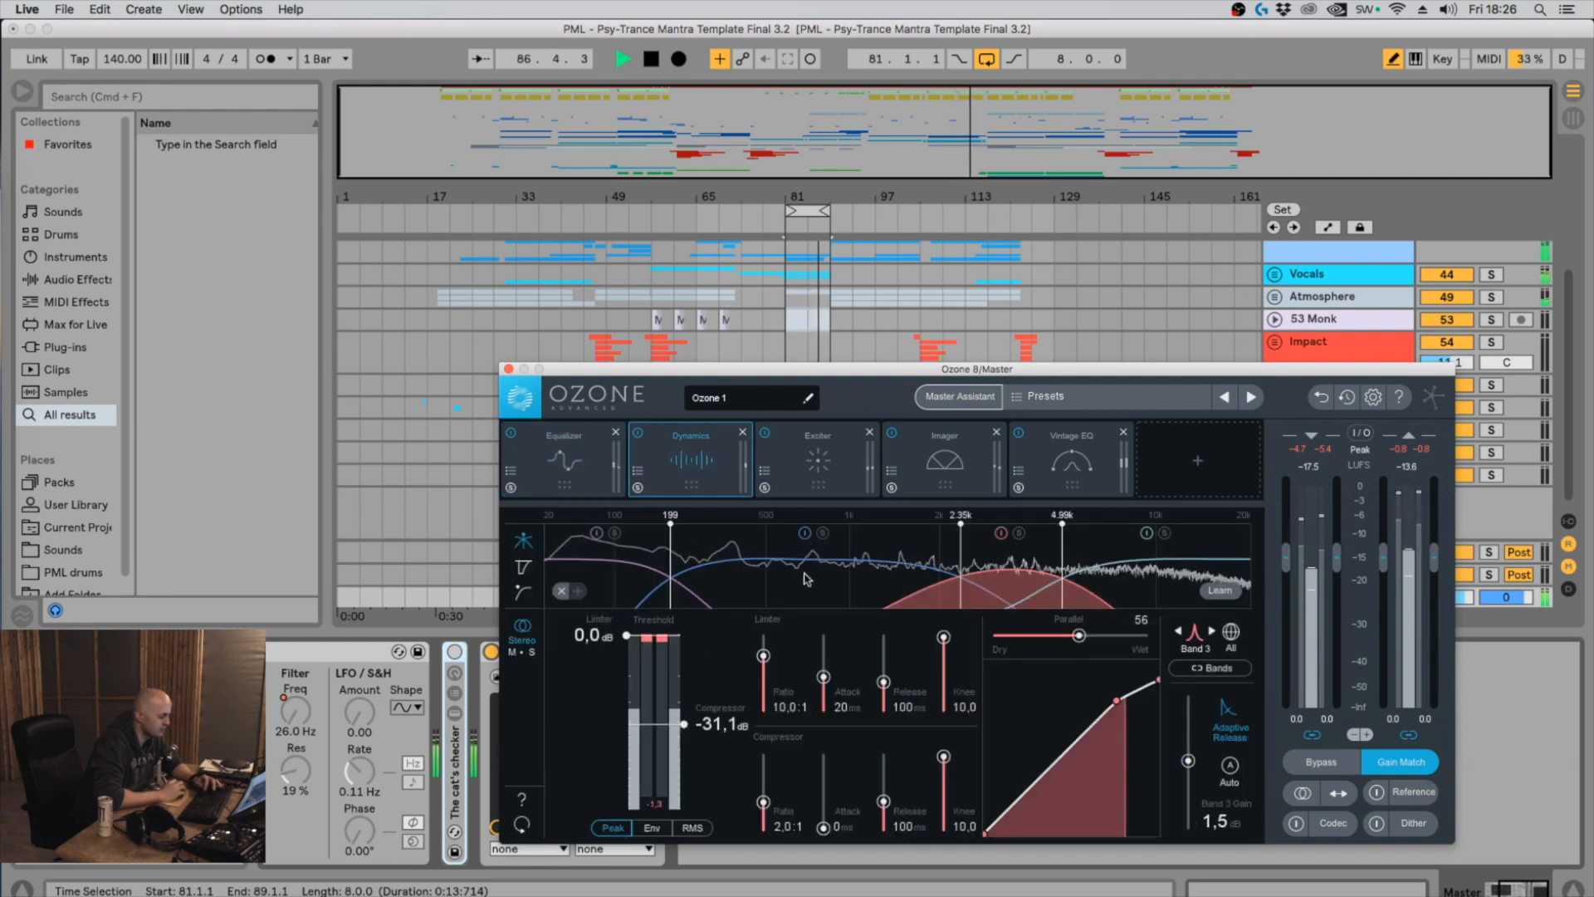
pyautogui.moveTo(1189, 753); pyautogui.dragTo(1188, 757)
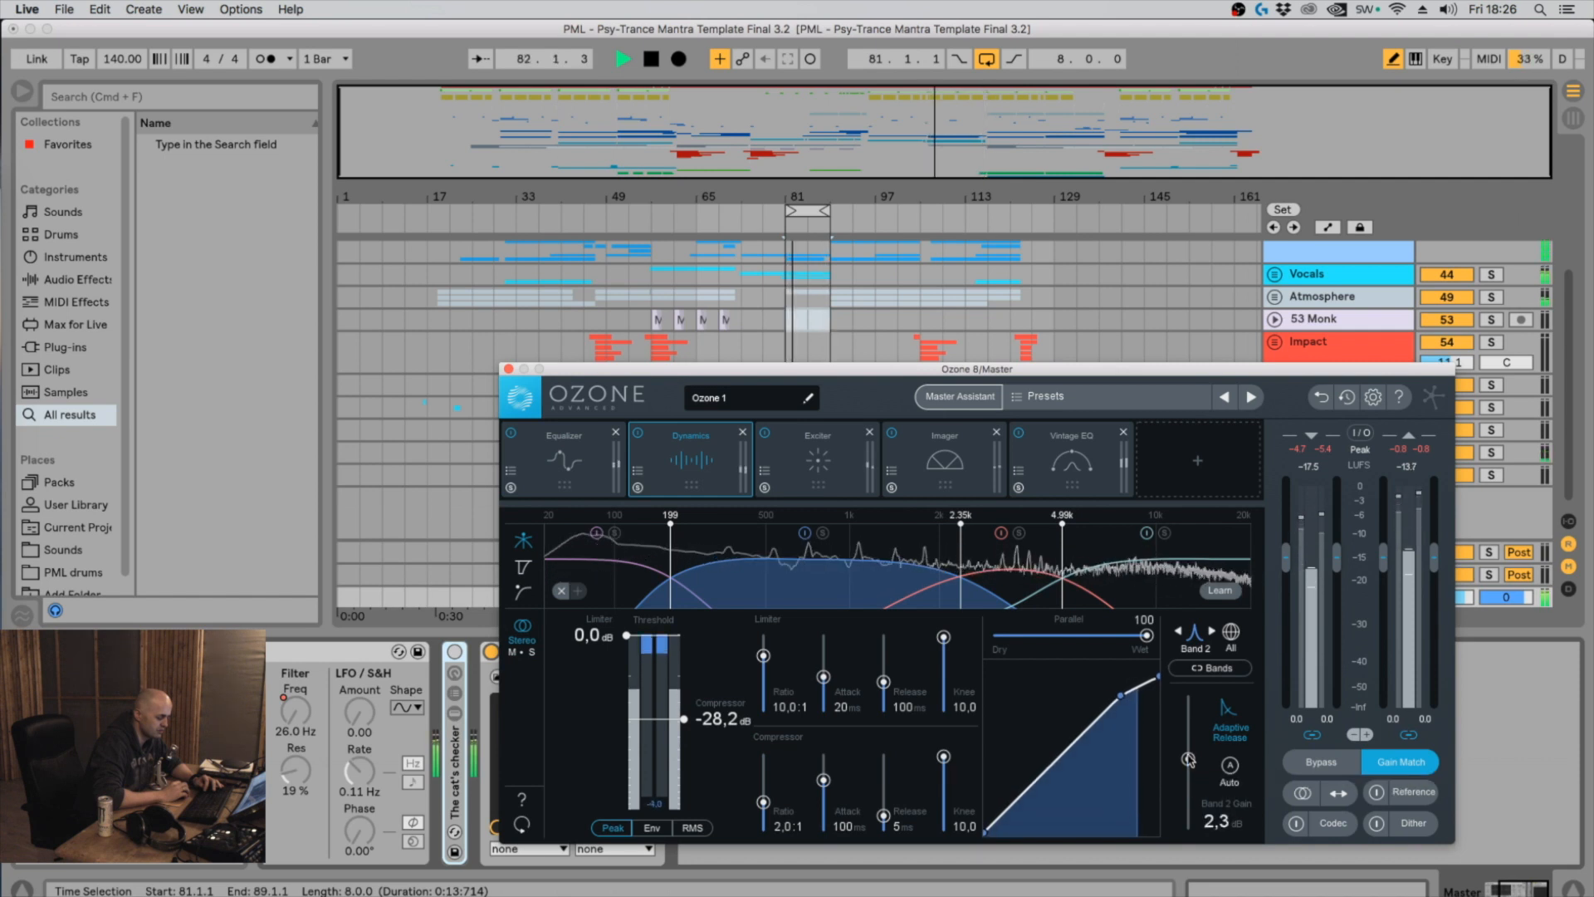
# Compare the playing gain-matched loop bypassed and processed with the Dynamics module in view
pyautogui.click(1333, 760)
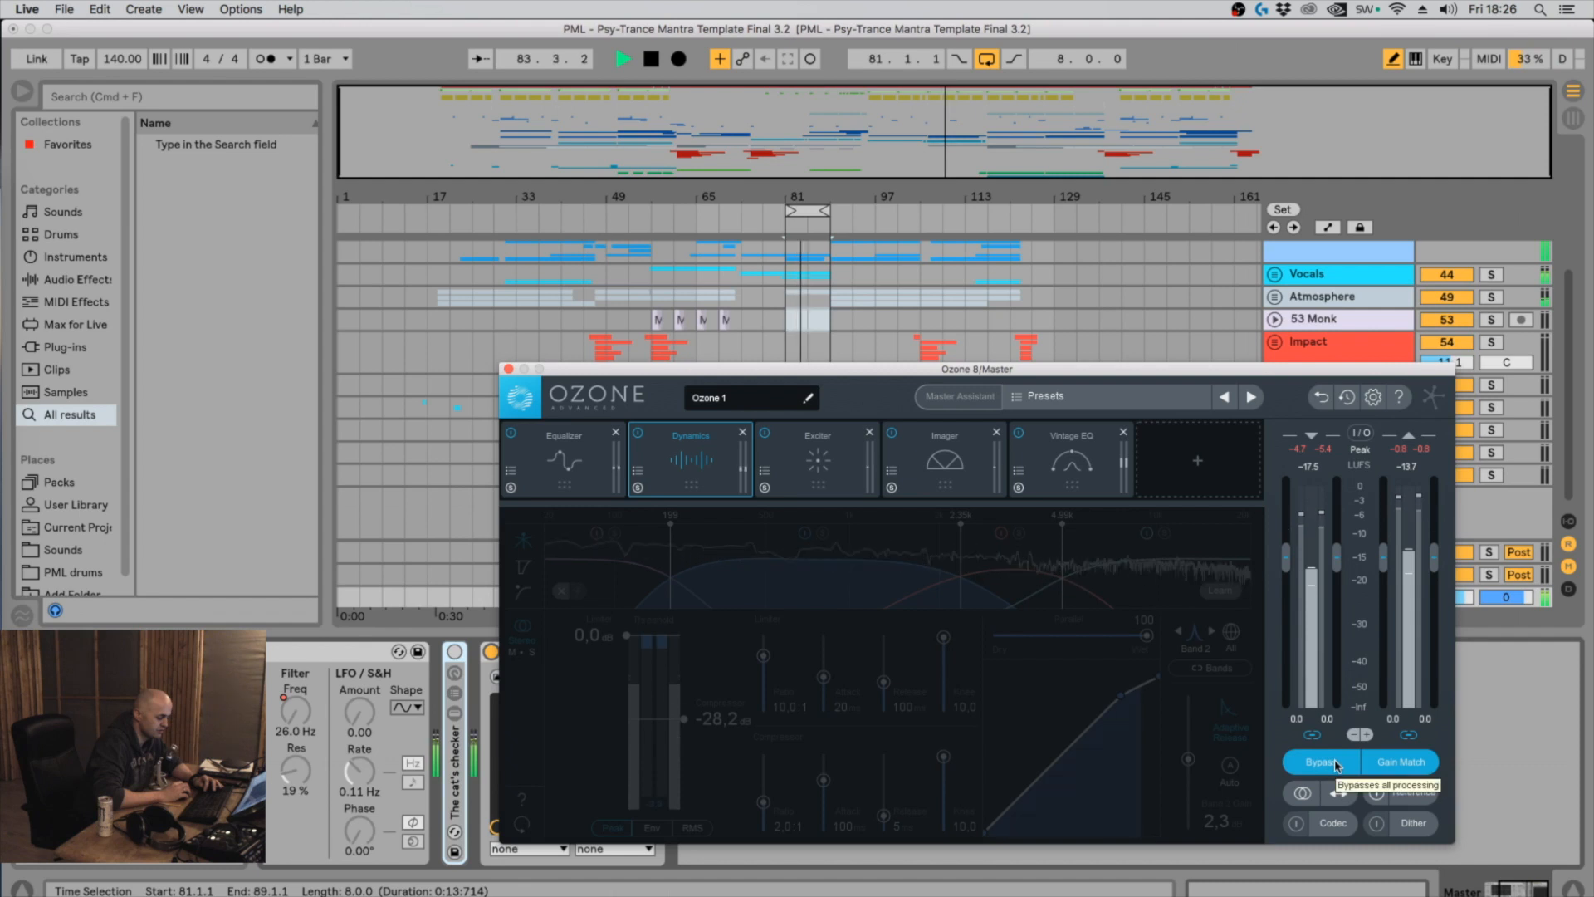
pyautogui.click(1328, 764)
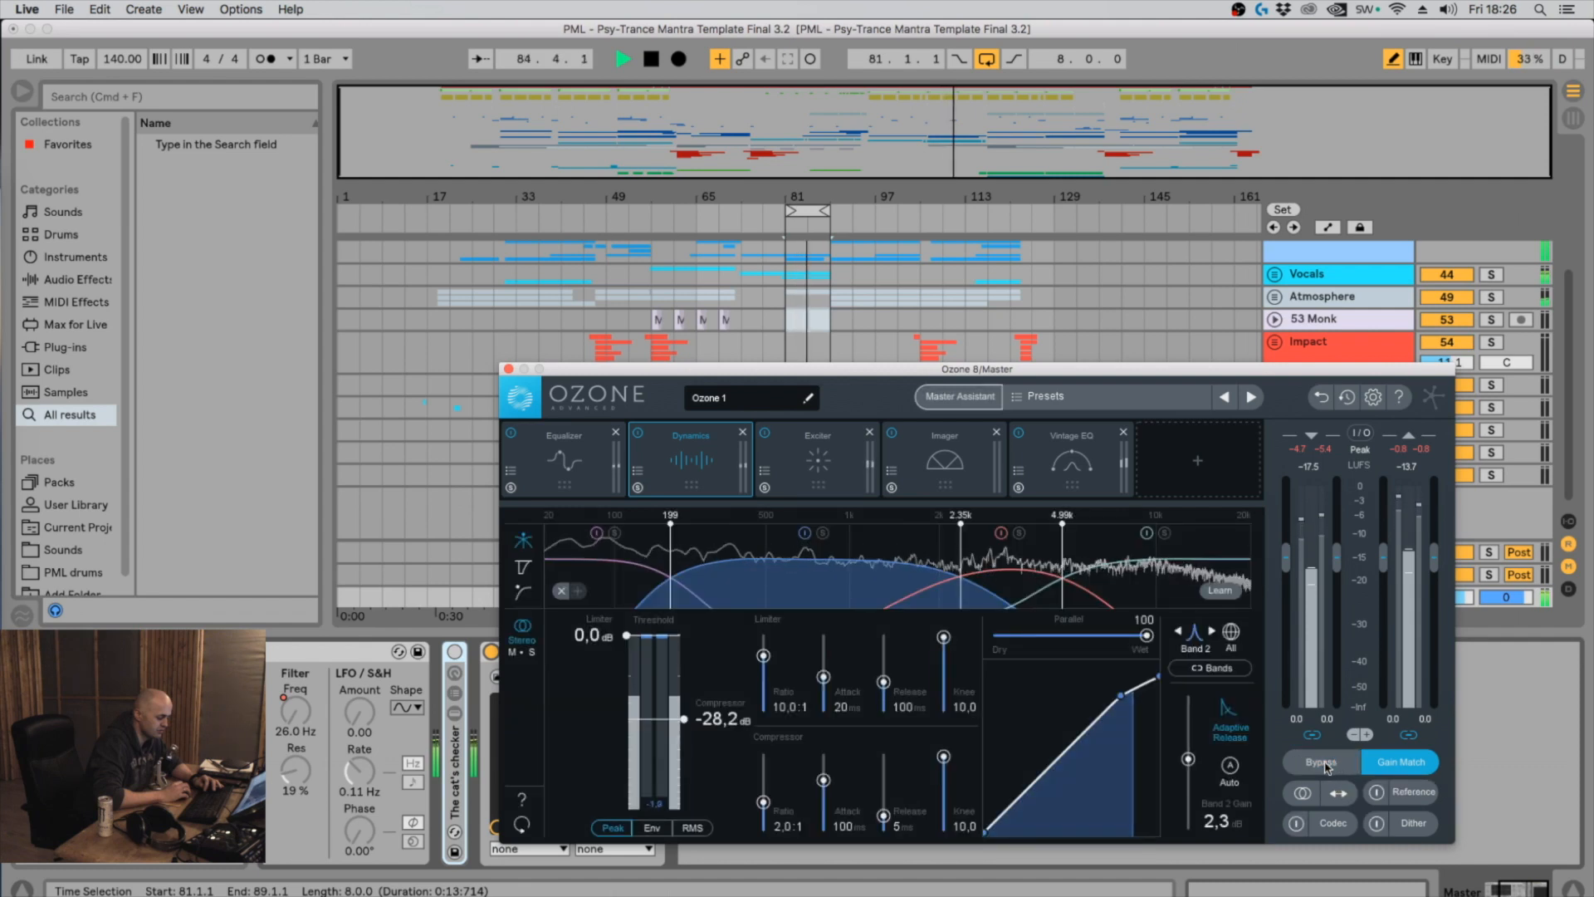
pyautogui.click(1326, 763)
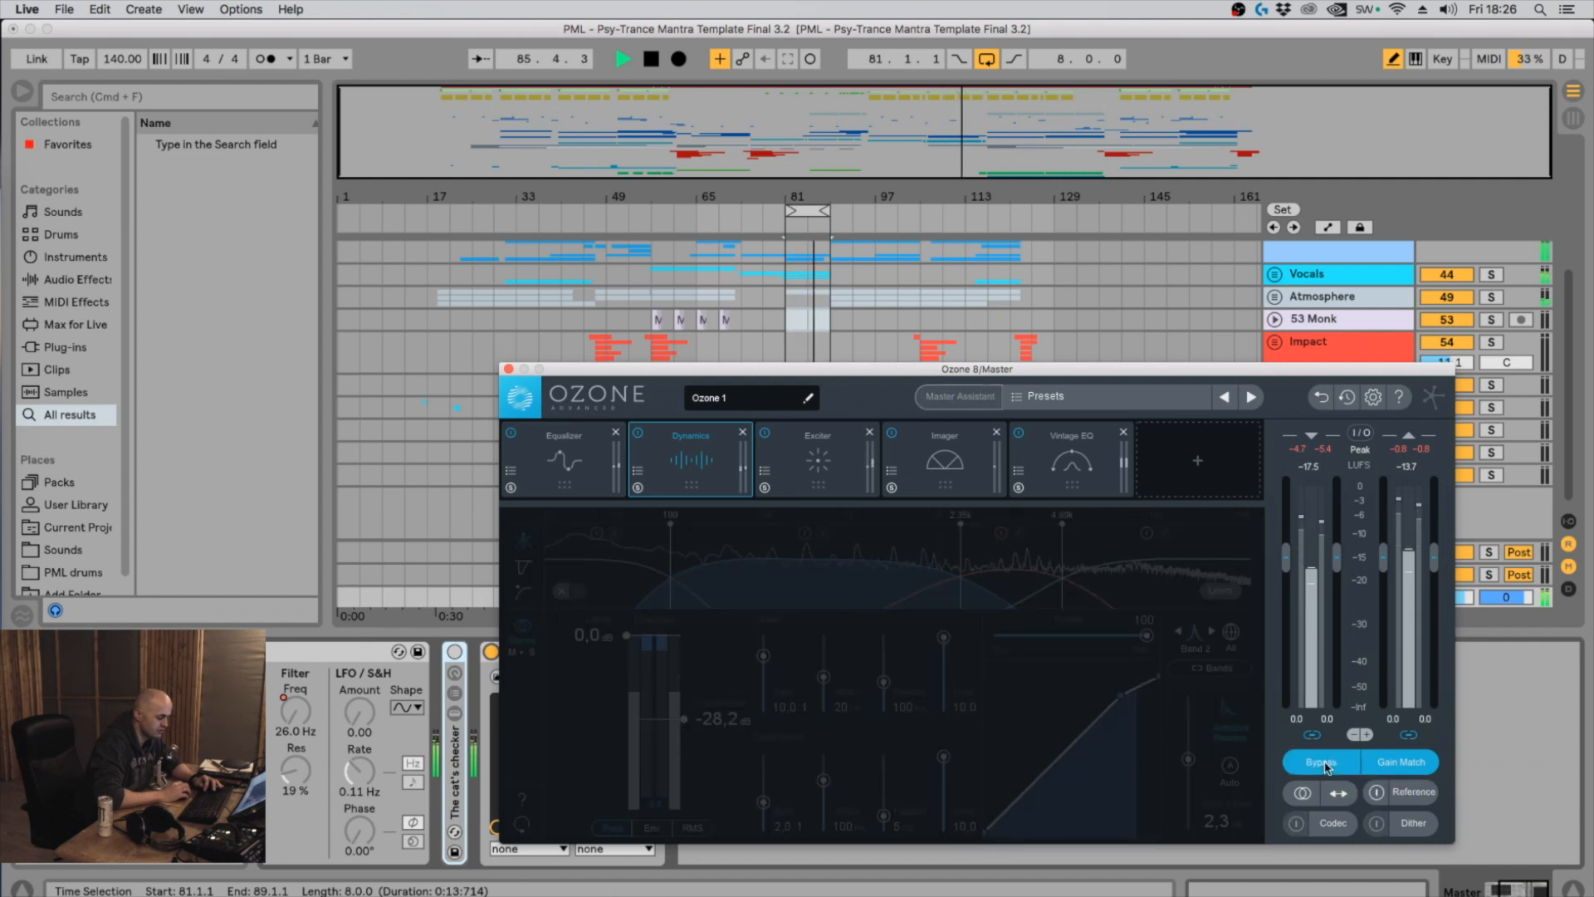
pyautogui.click(1325, 764)
# Review the Exciter, Imager and Vintage EQ modules, and add a Maximizer at the end of the signal chain
pyautogui.click(816, 481)
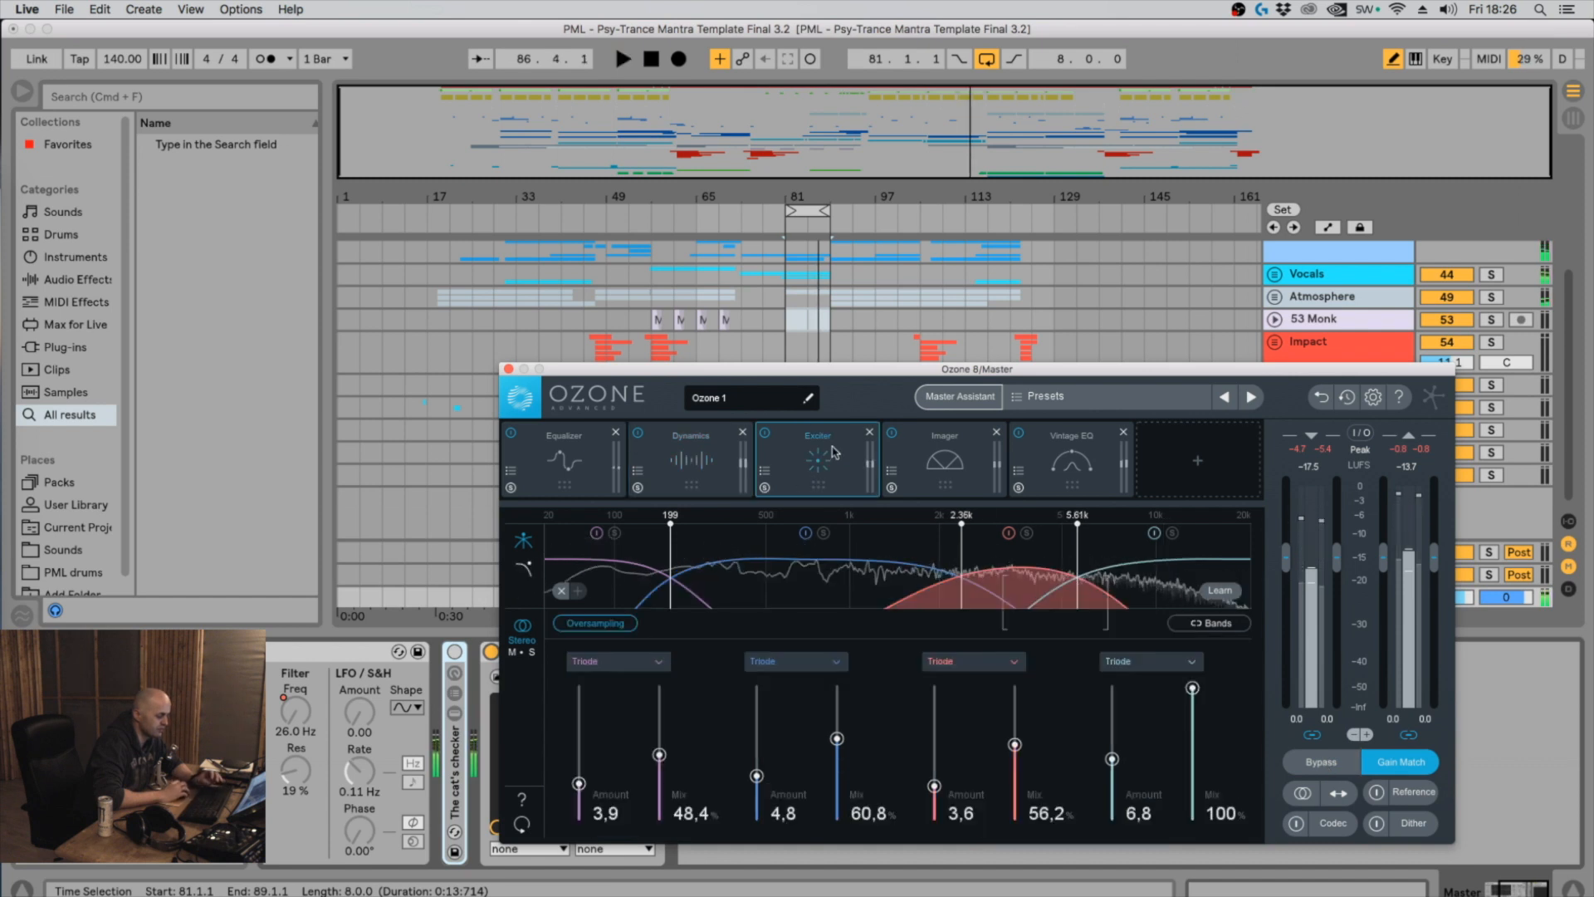
pyautogui.click(944, 473)
pyautogui.click(1071, 469)
pyautogui.click(1198, 462)
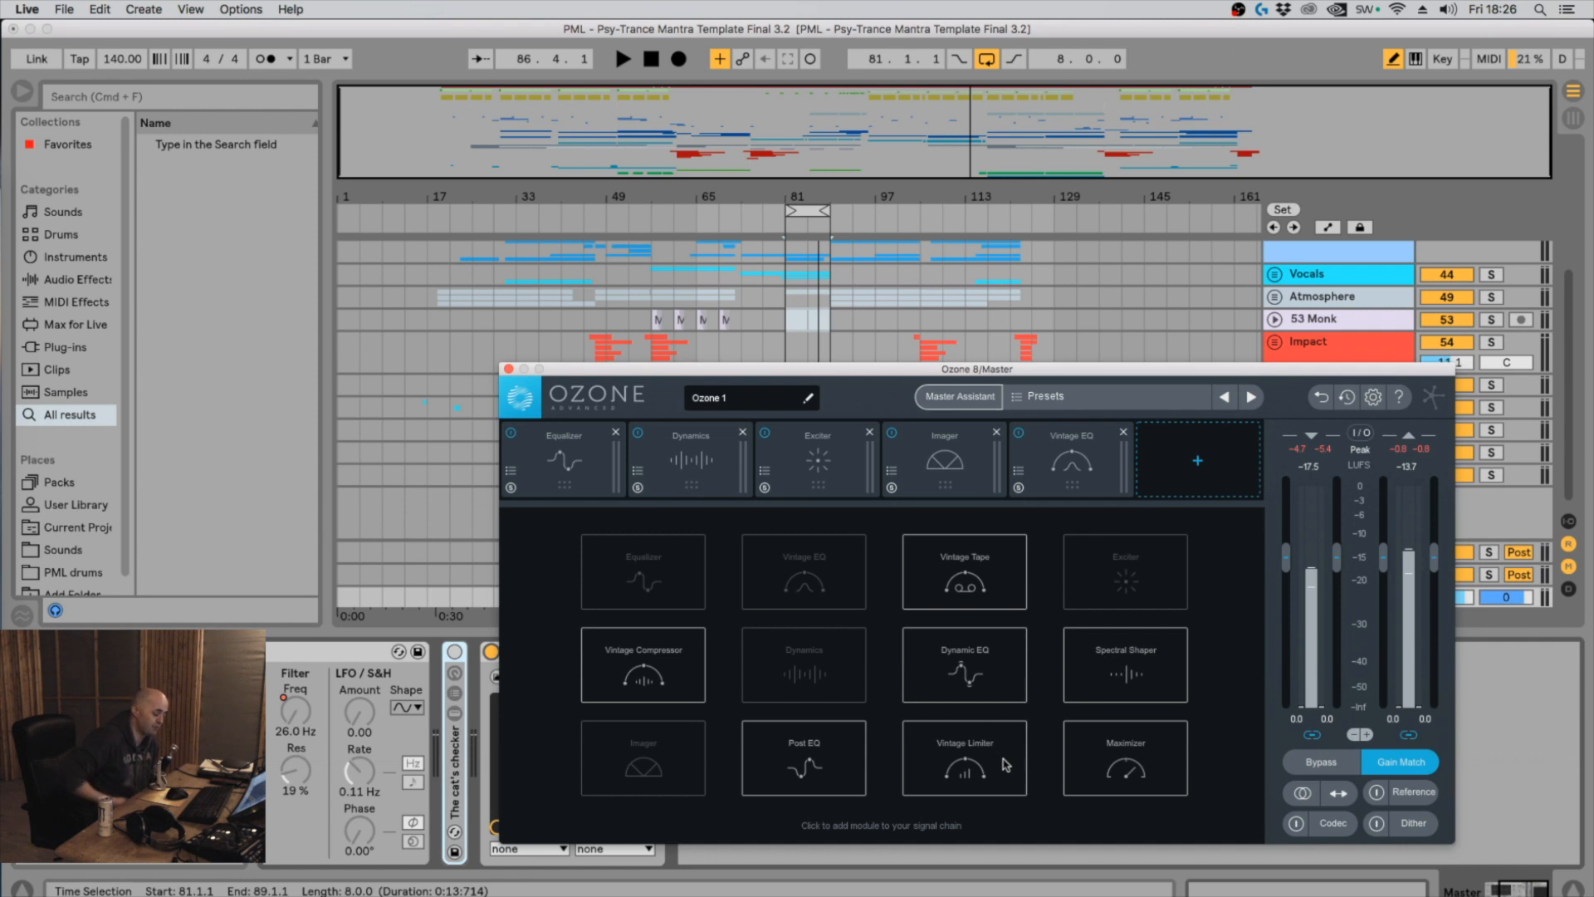
pyautogui.click(1109, 759)
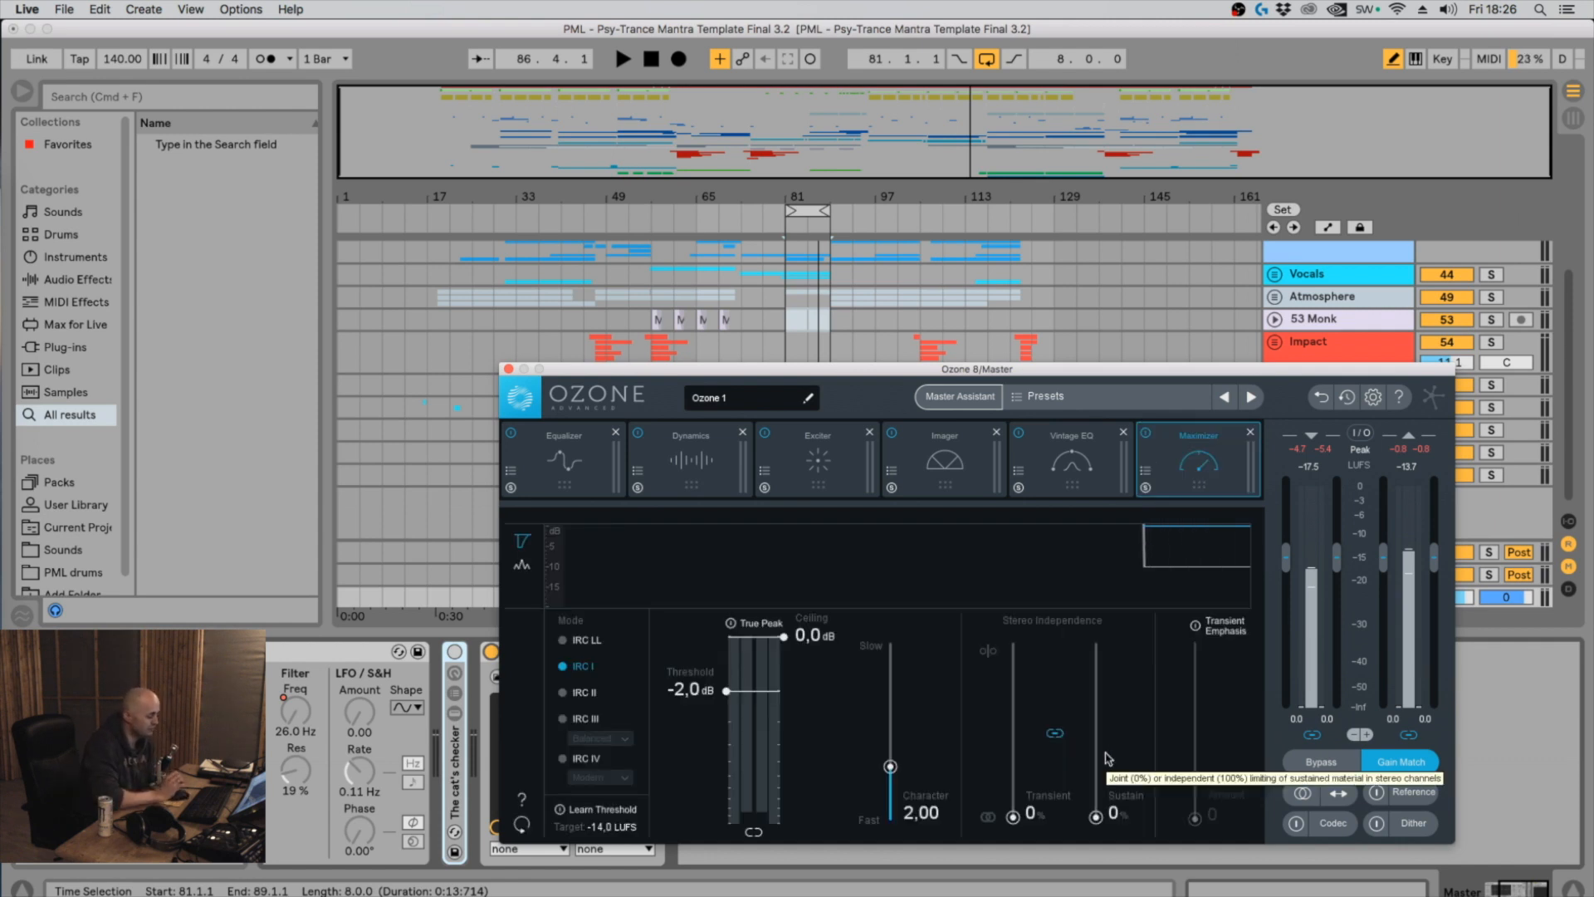
# Try -9 LUFS as the Maximizer's loudness target and restore the target to -14 LUFS
pyautogui.doubleClick(609, 828)
pyautogui.write('-9')
pyautogui.press('Return')
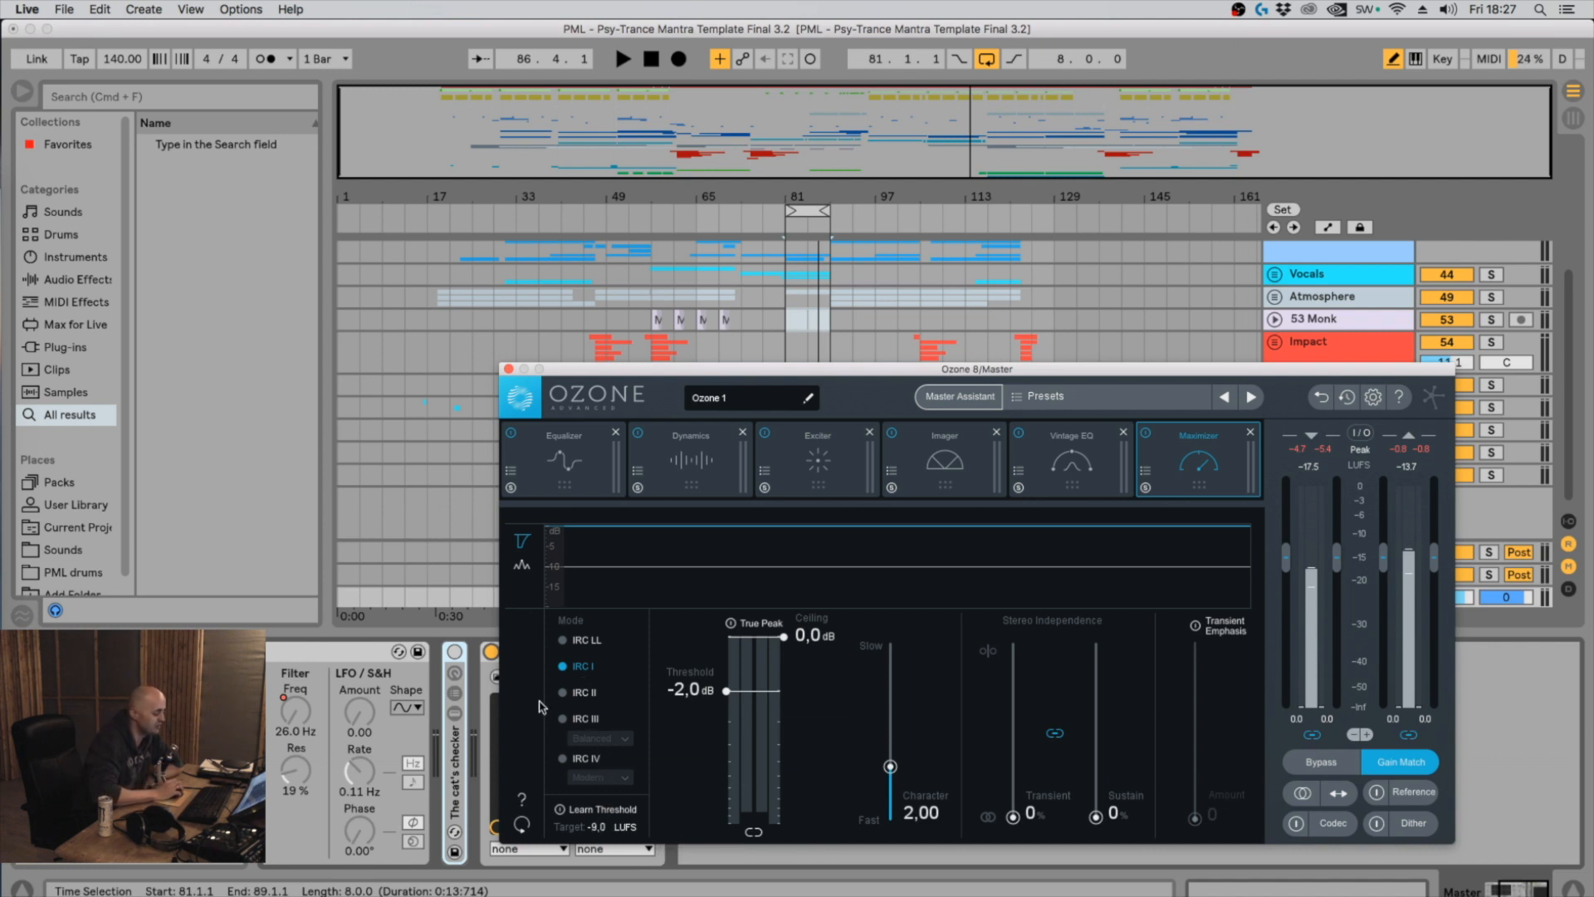
pyautogui.doubleClick(598, 826)
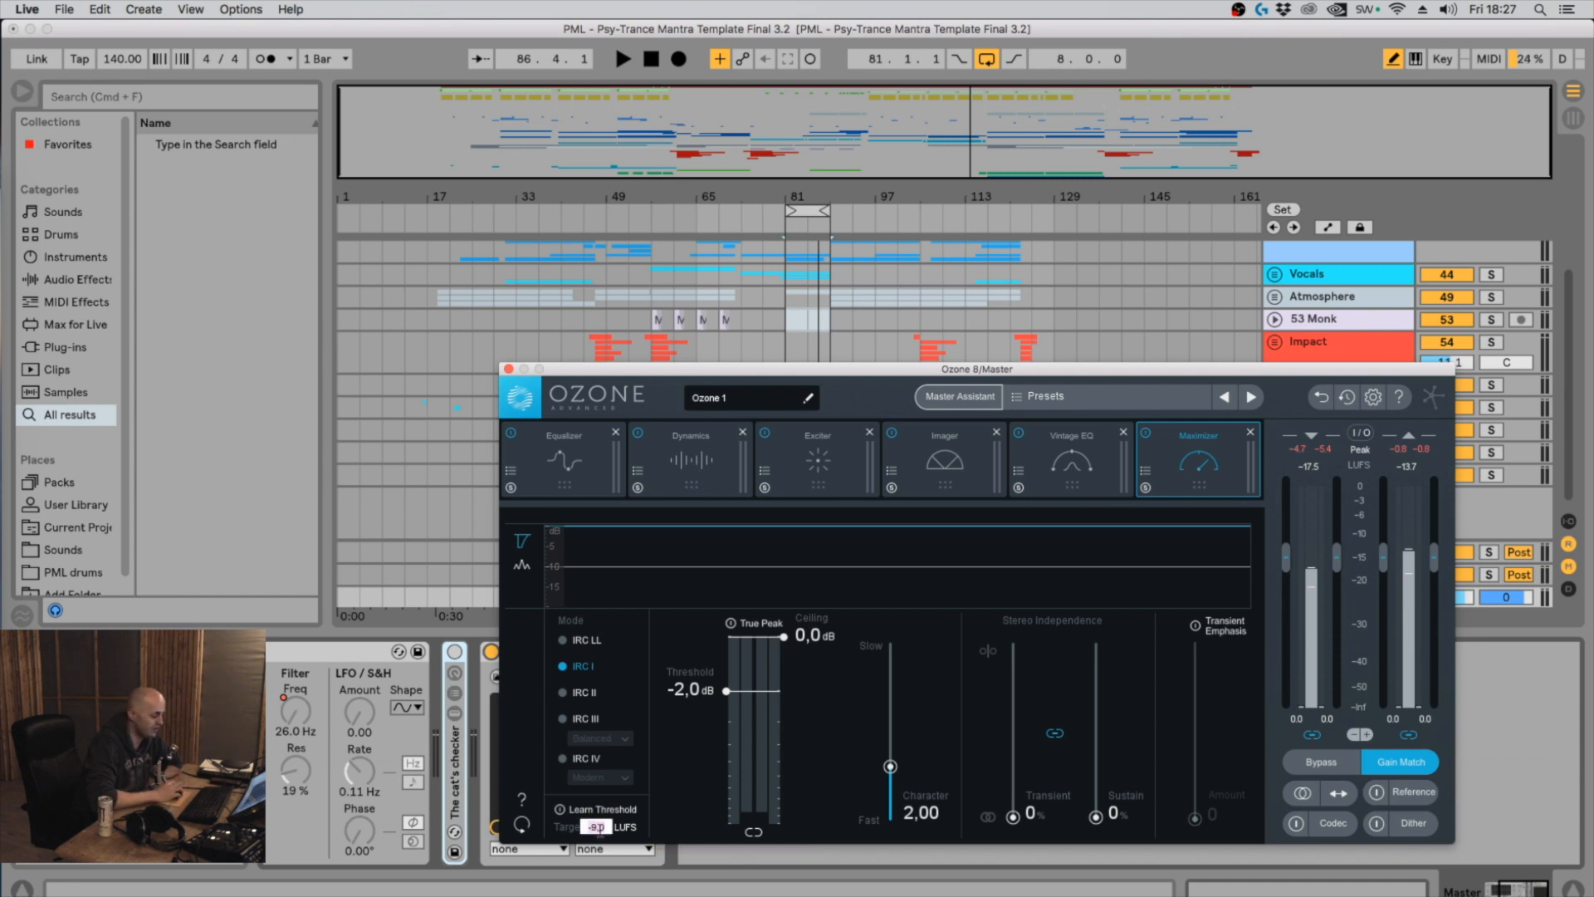
pyautogui.press('Return')
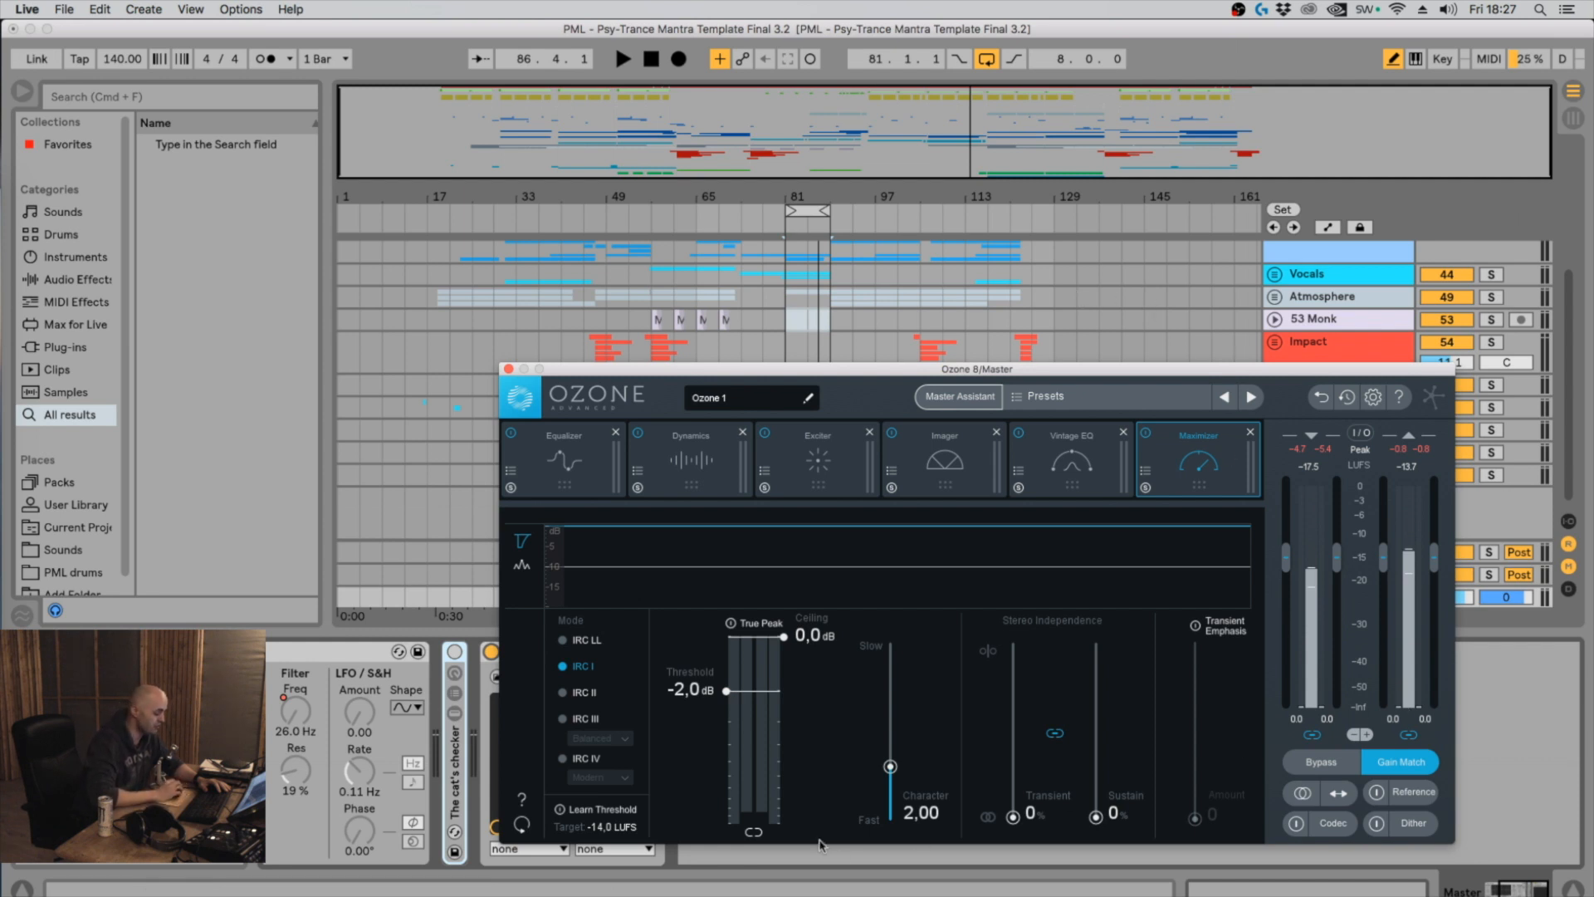
# Set the Maximizer's loudness target for threshold learning to -9 LUFS
pyautogui.doubleClick(606, 828)
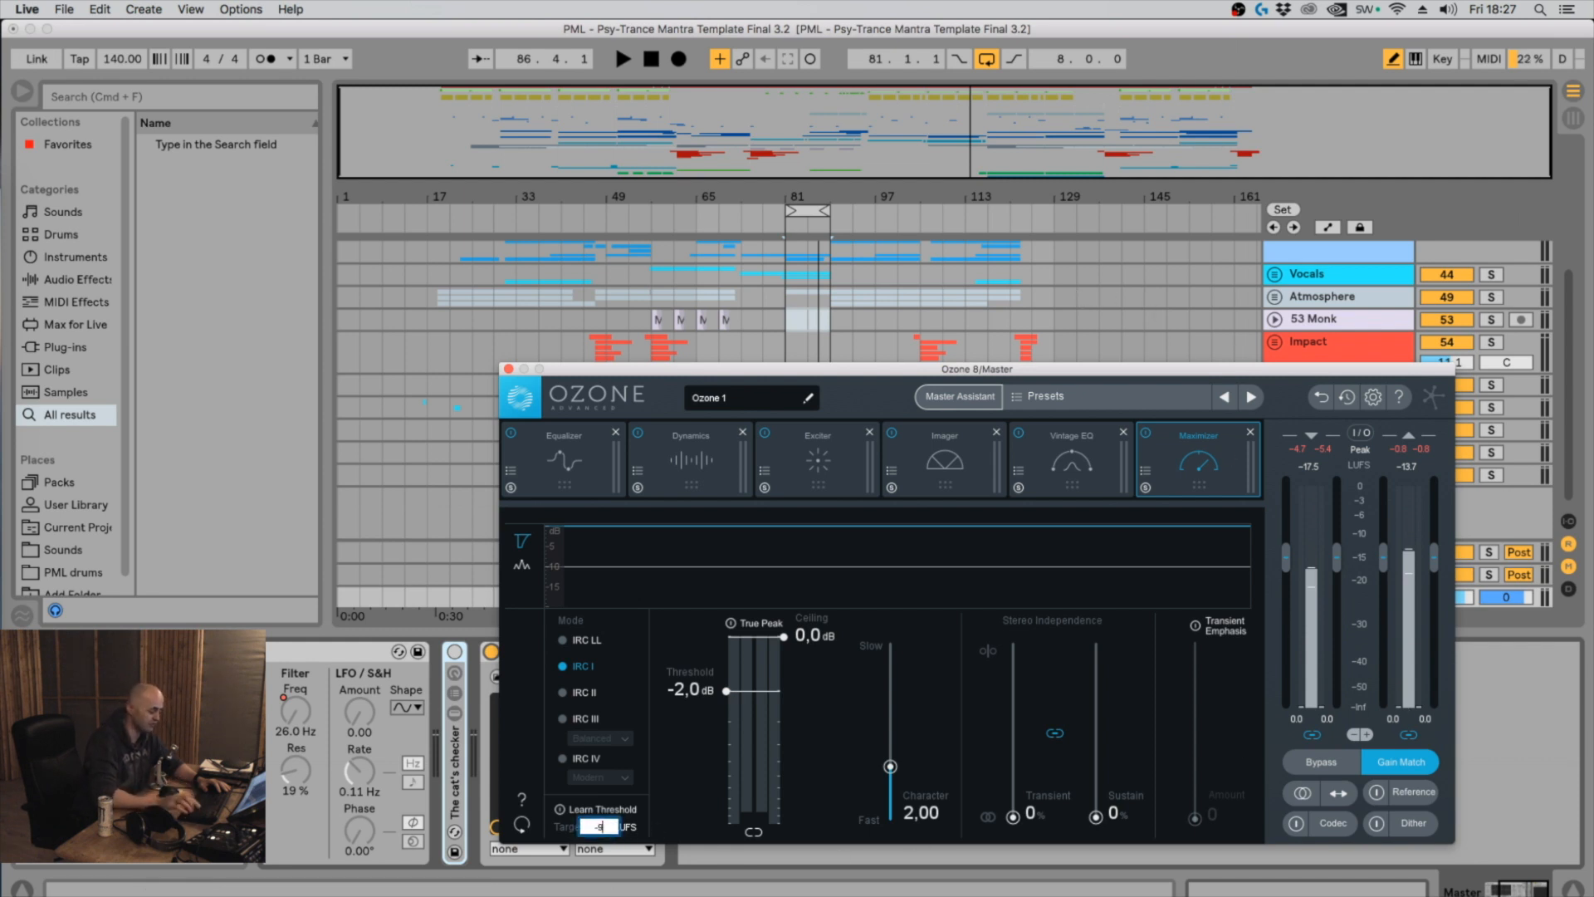
pyautogui.write('-9')
pyautogui.press('Return')
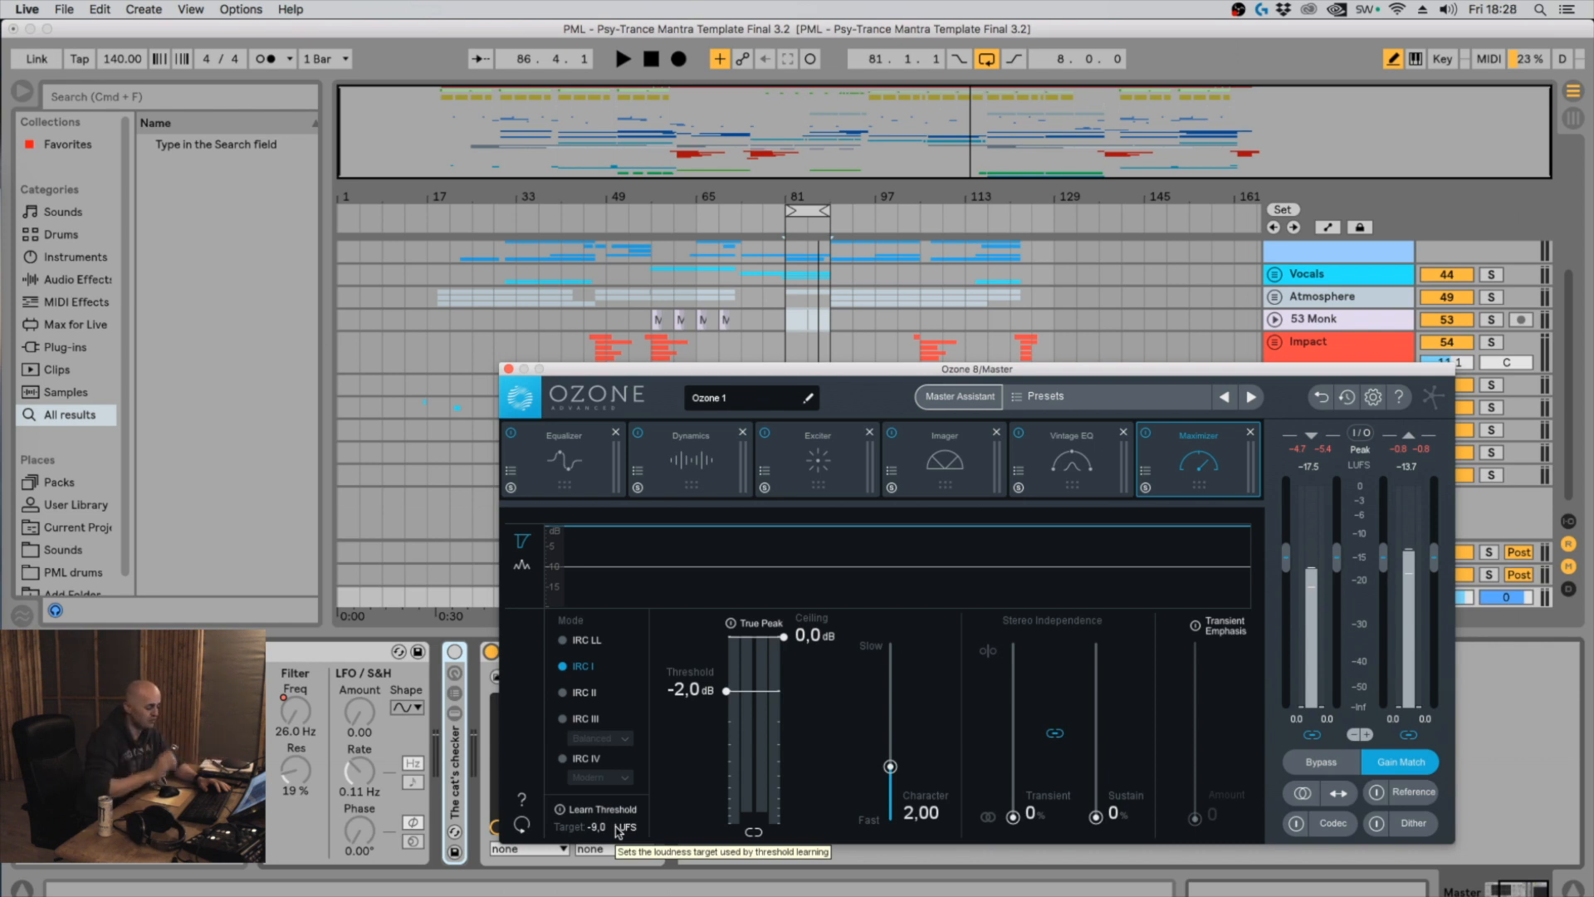
# Switch the Maximizer to IRC LL mode and run Learn Threshold while the loop plays
pyautogui.click(802, 212)
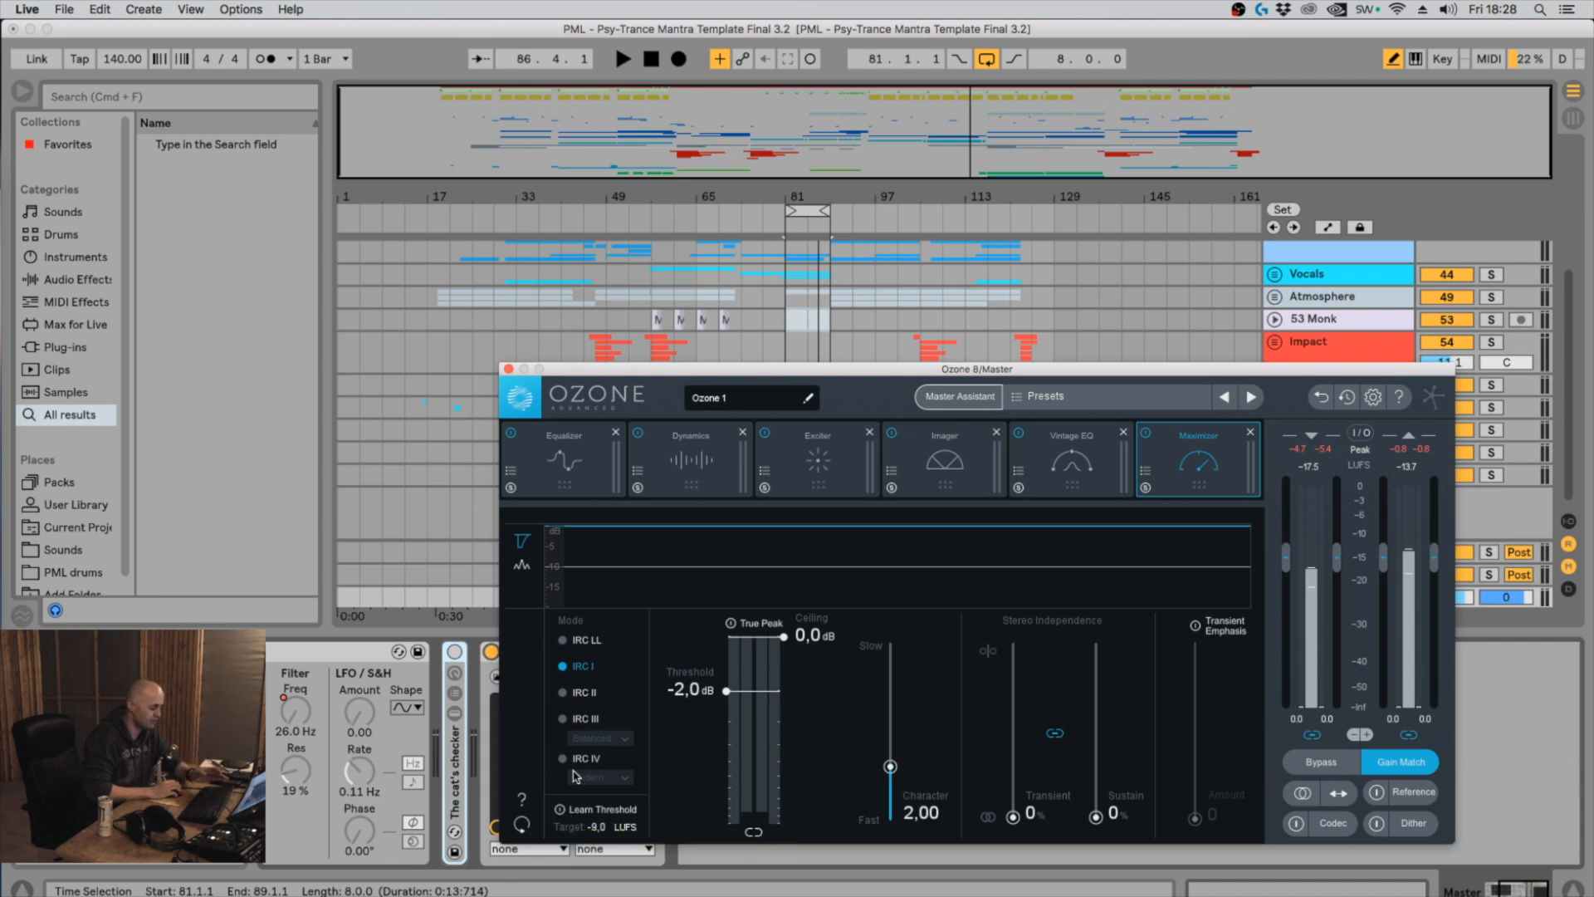
pyautogui.click(579, 640)
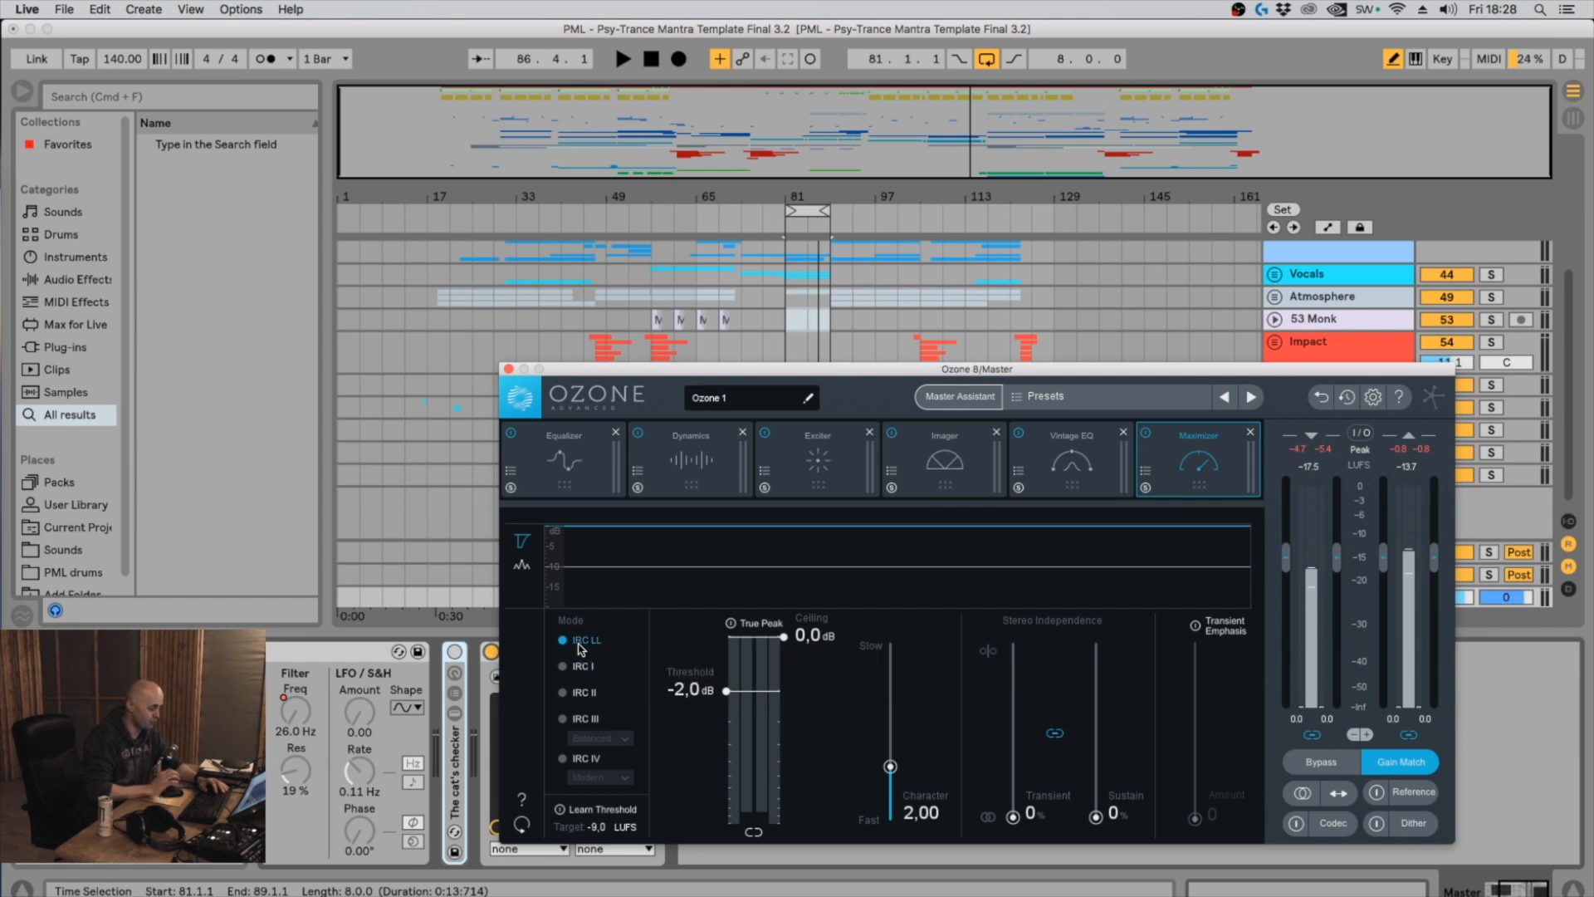
pyautogui.click(560, 809)
pyautogui.press('space')
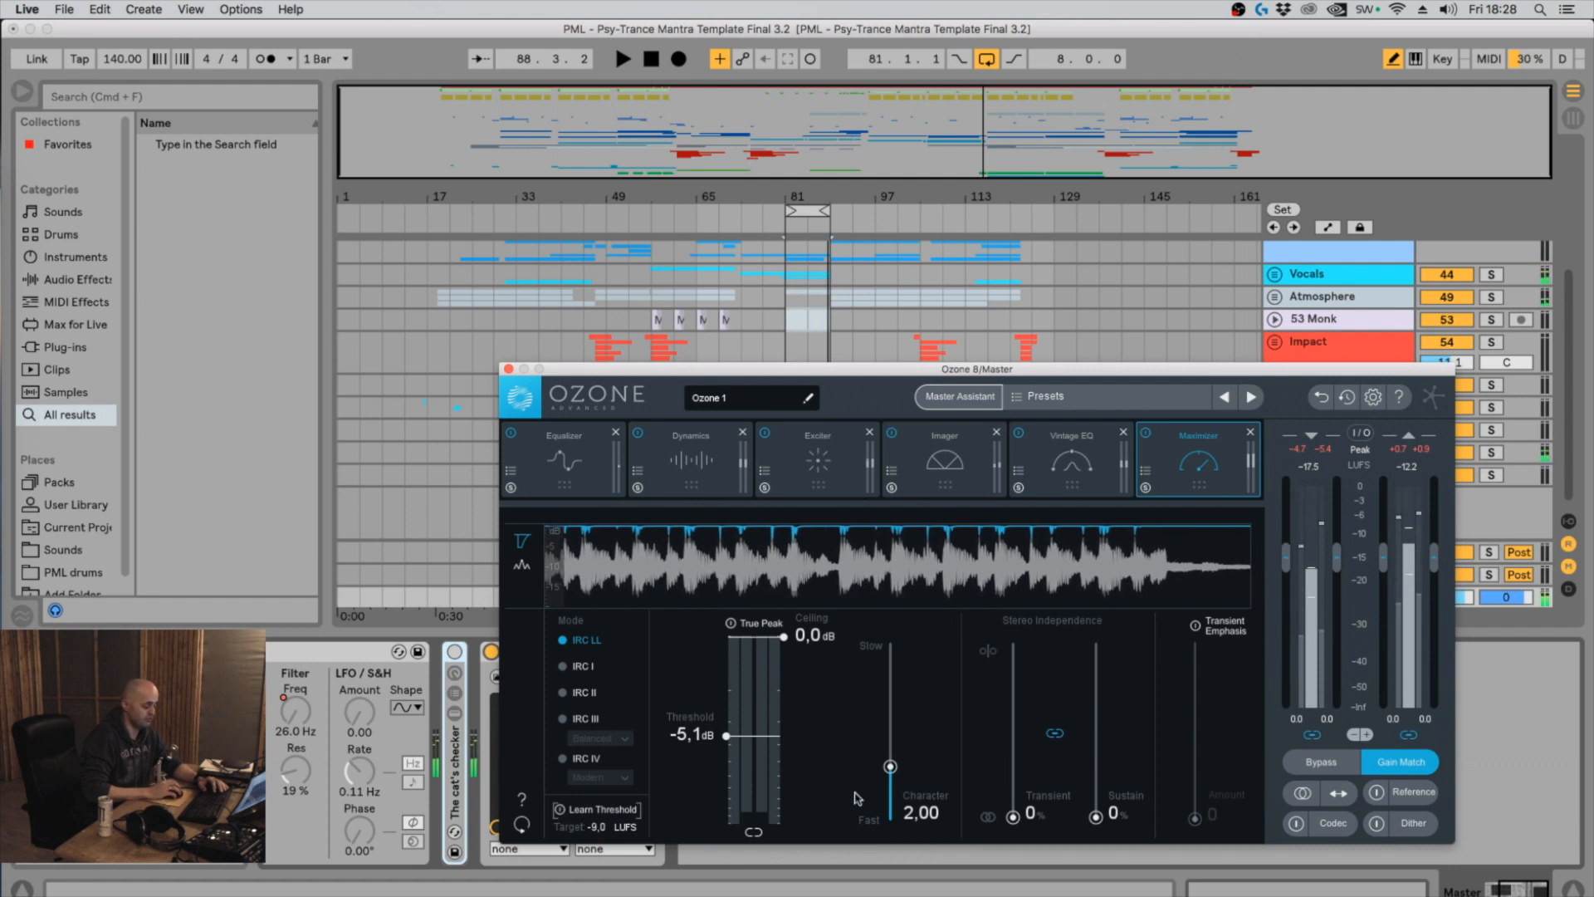
# Disable Gain Match, listen to the maximized loop at full level, and review the Equalizer before returning to the Maximizer
pyautogui.click(1411, 762)
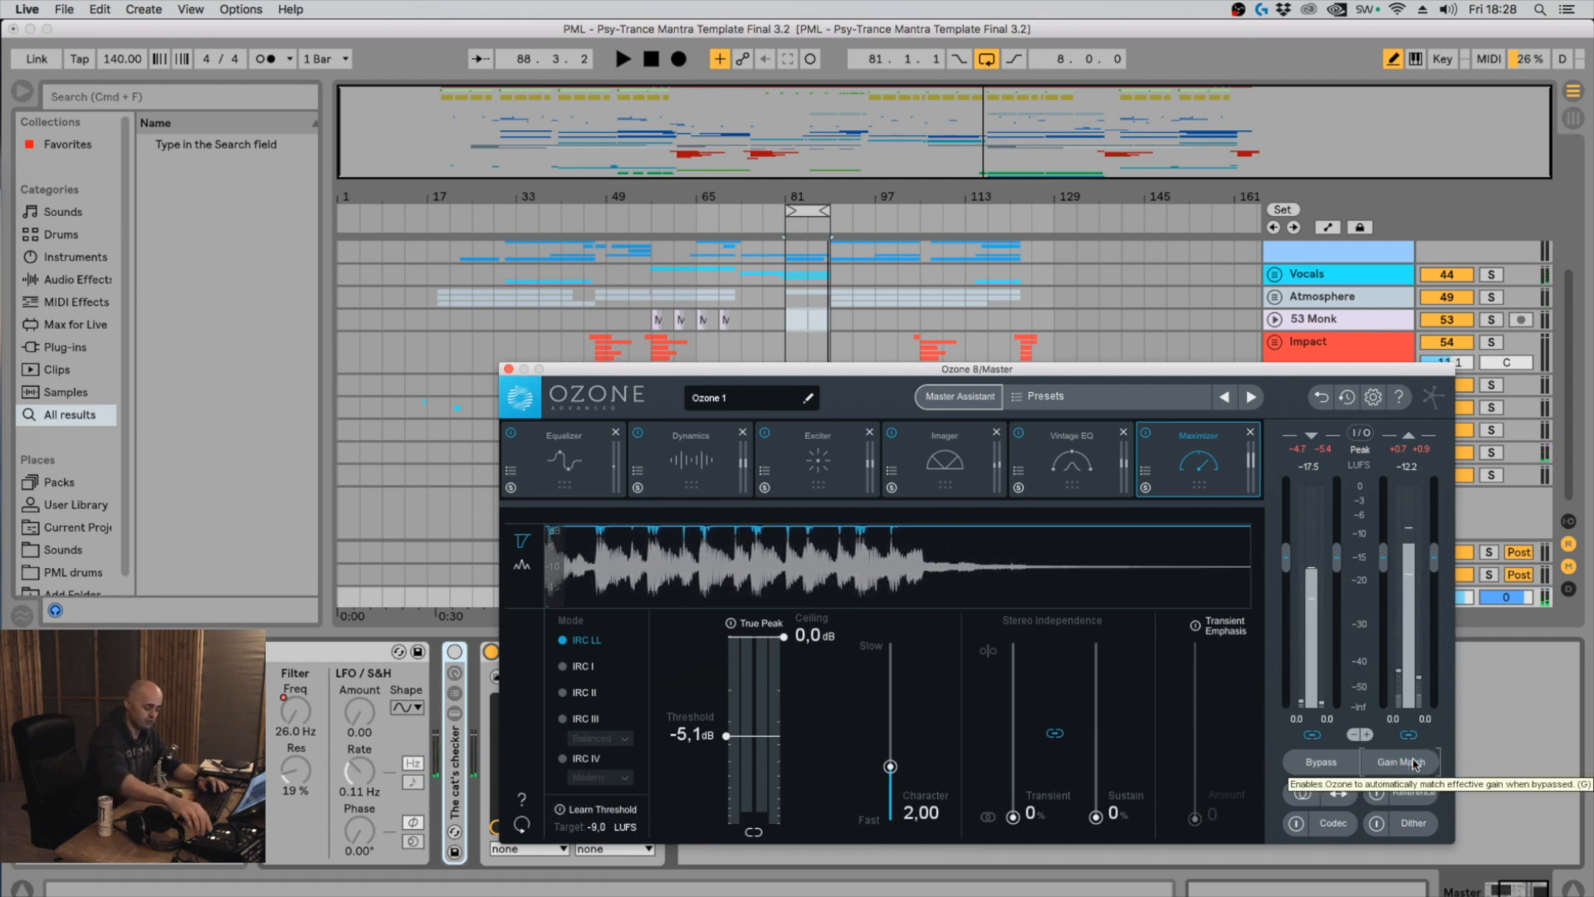
pyautogui.press('space')
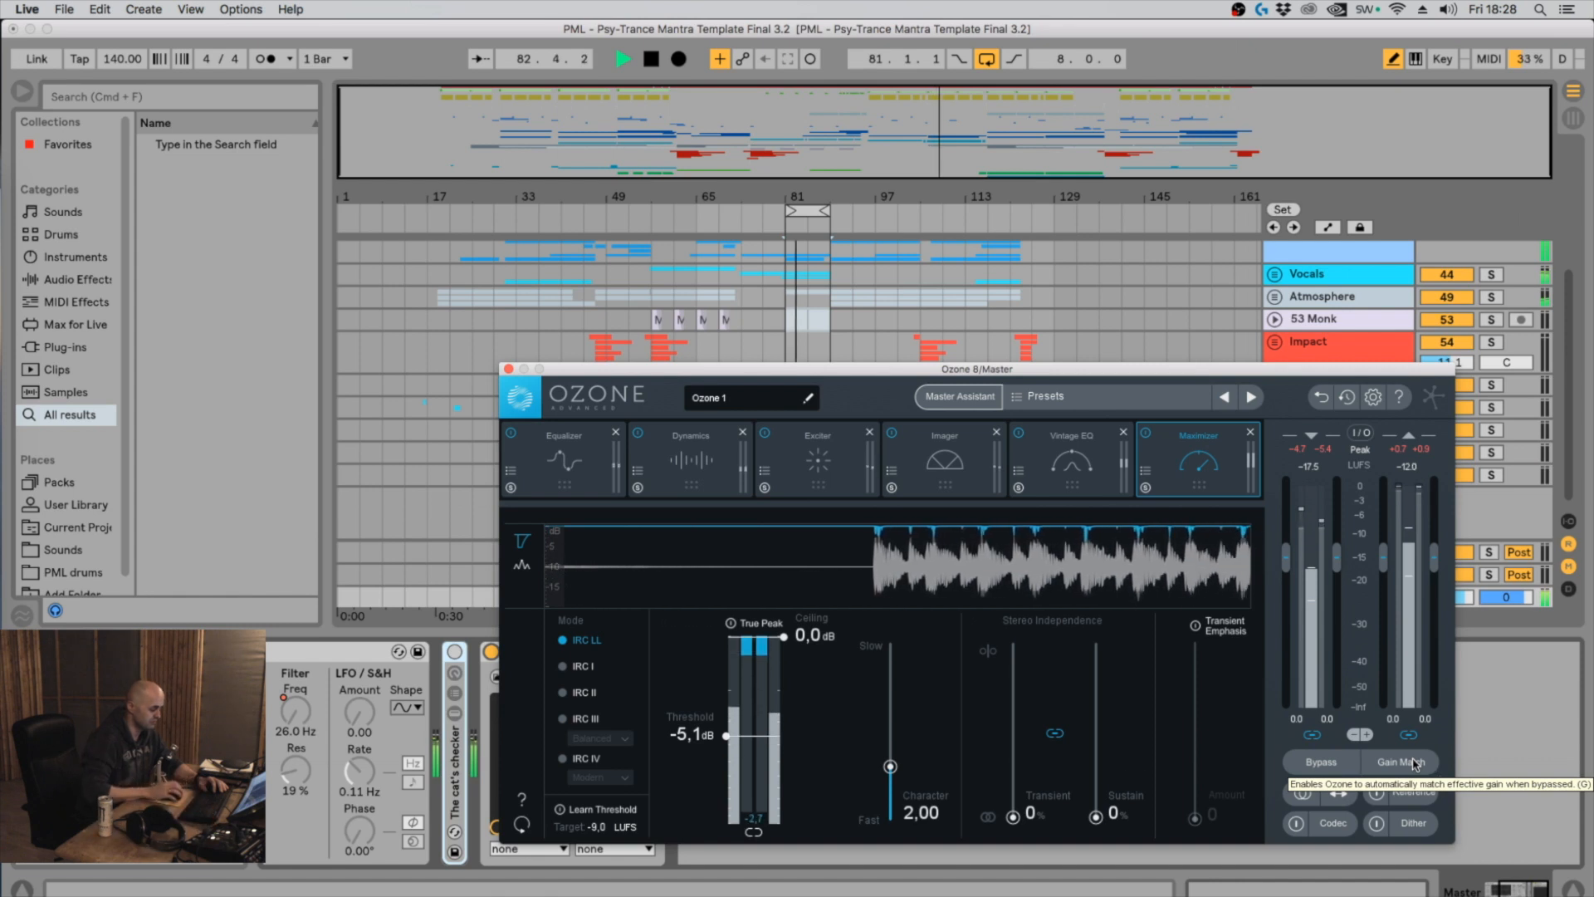
pyautogui.press('space')
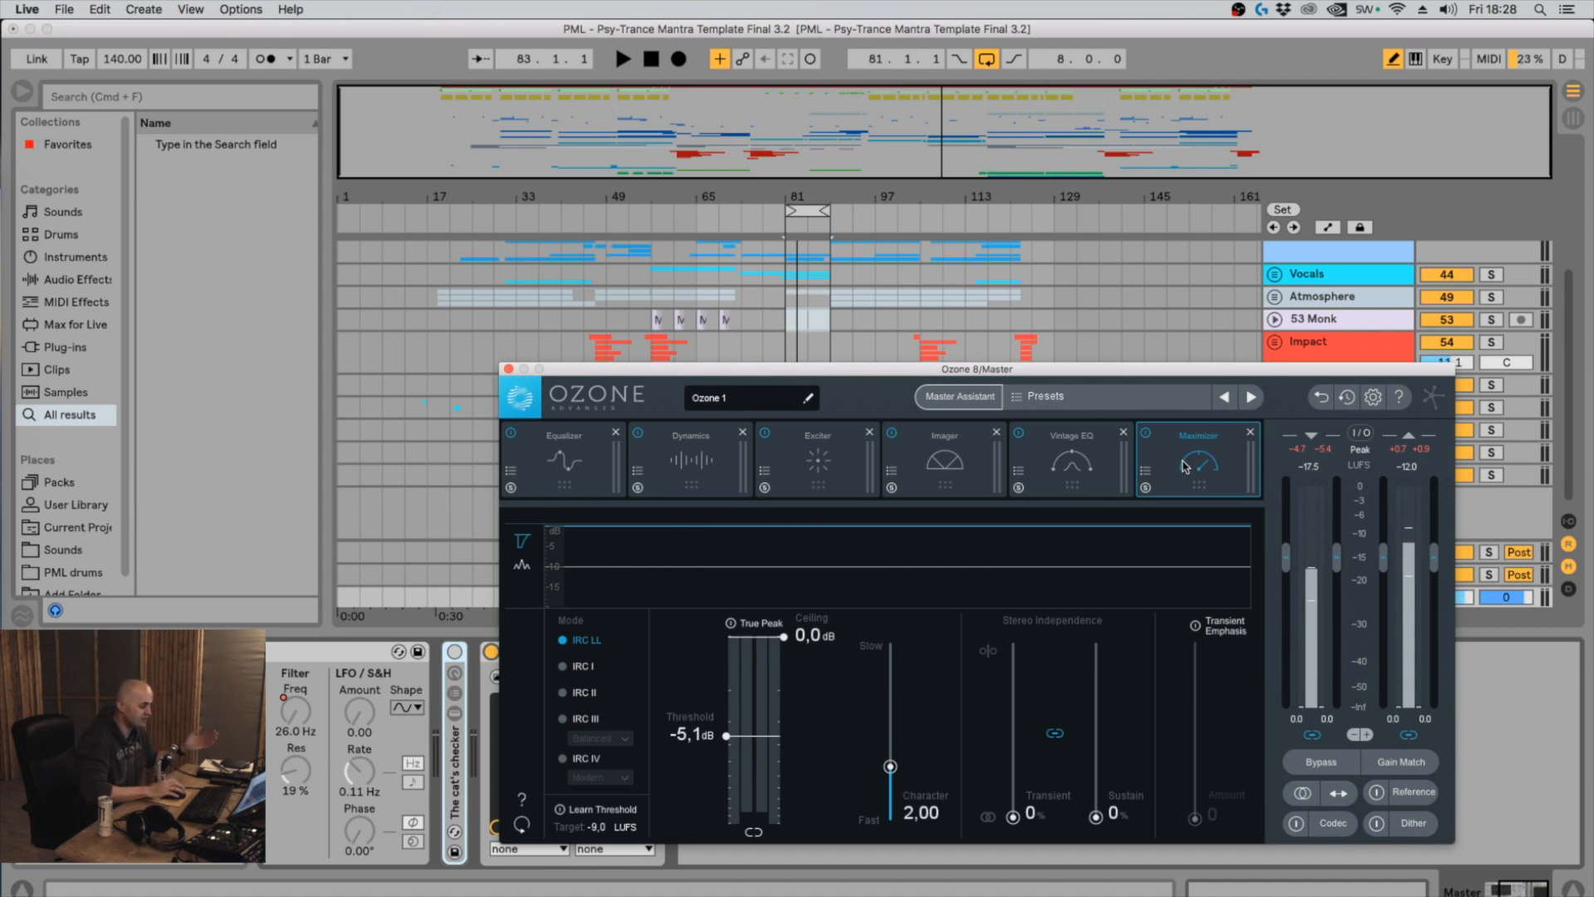
pyautogui.click(544, 467)
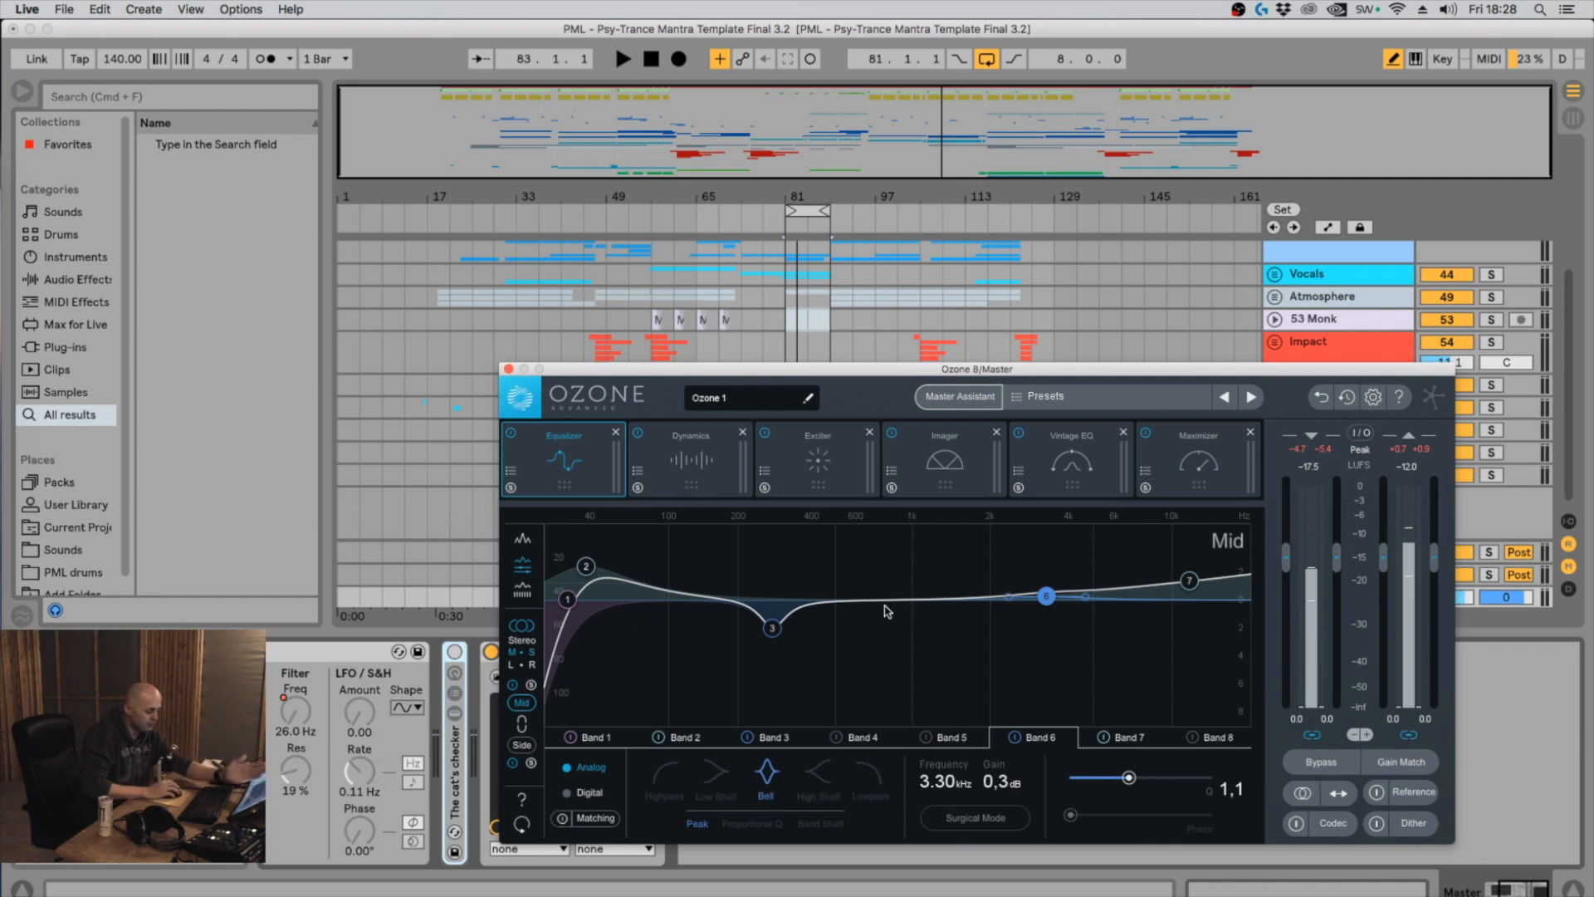
pyautogui.click(1173, 488)
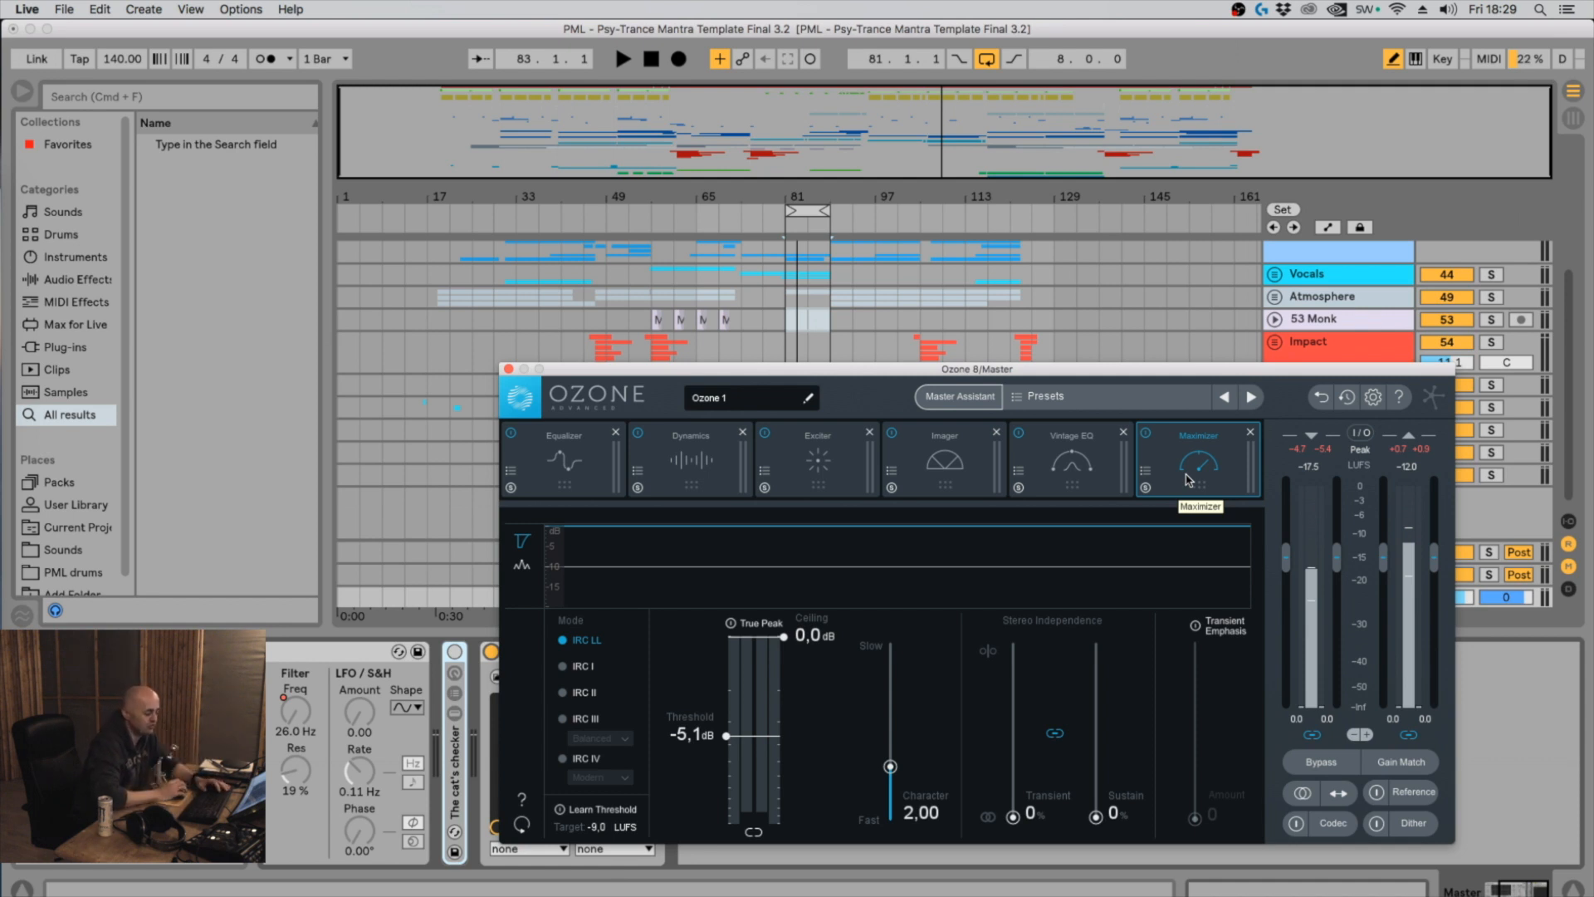
# Enable Gain Match and compare the playing loop with only the Maximizer bypassed and active
pyautogui.press('space')
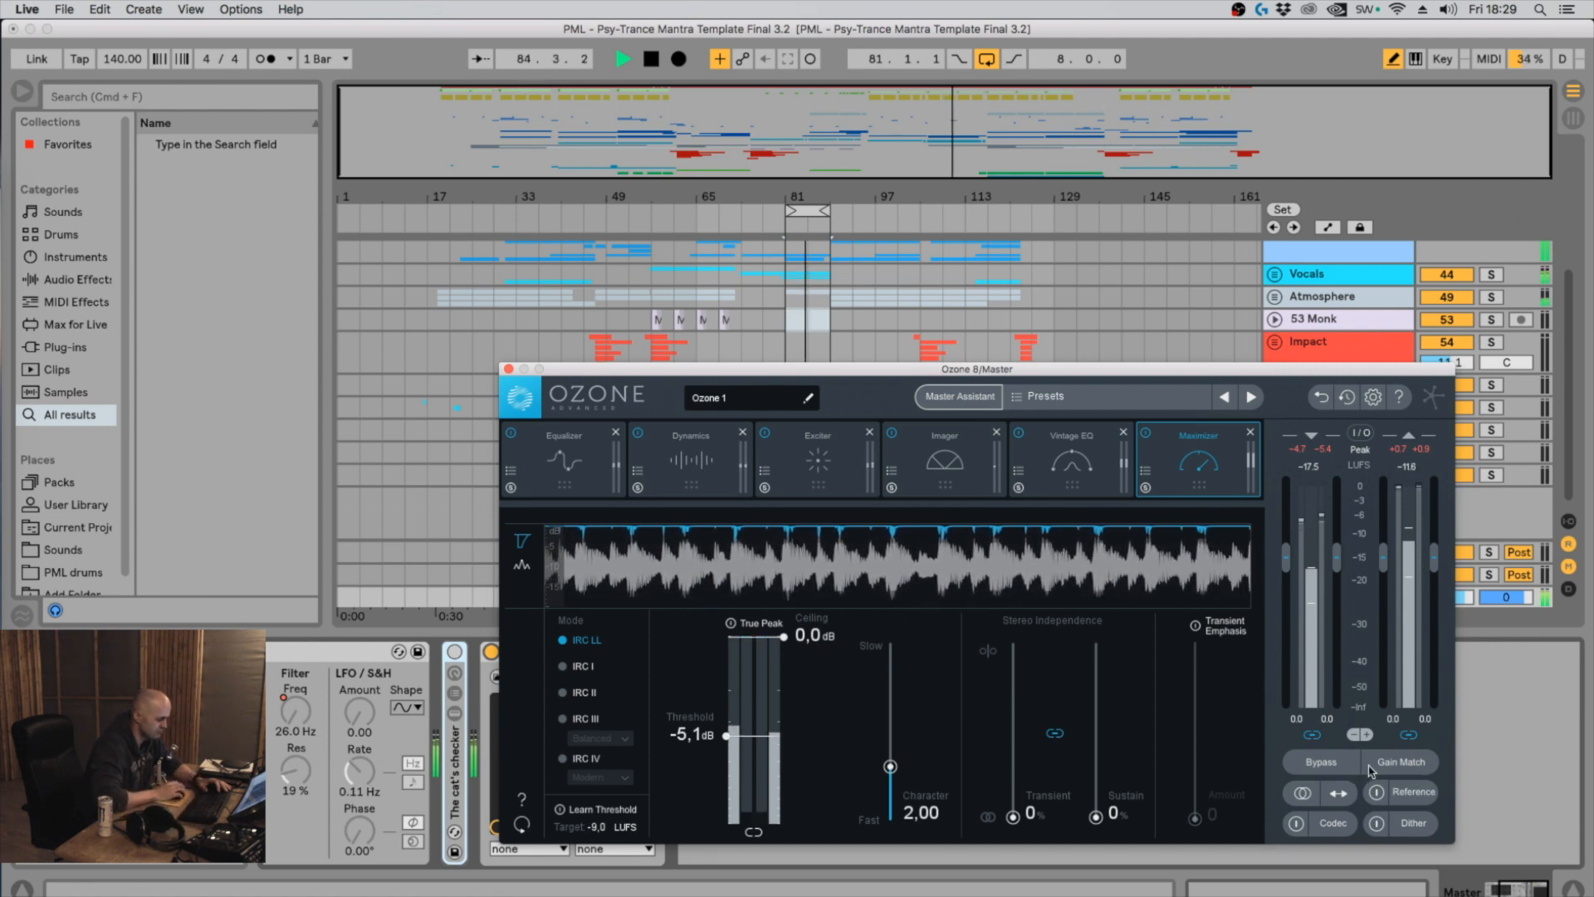
pyautogui.click(1401, 761)
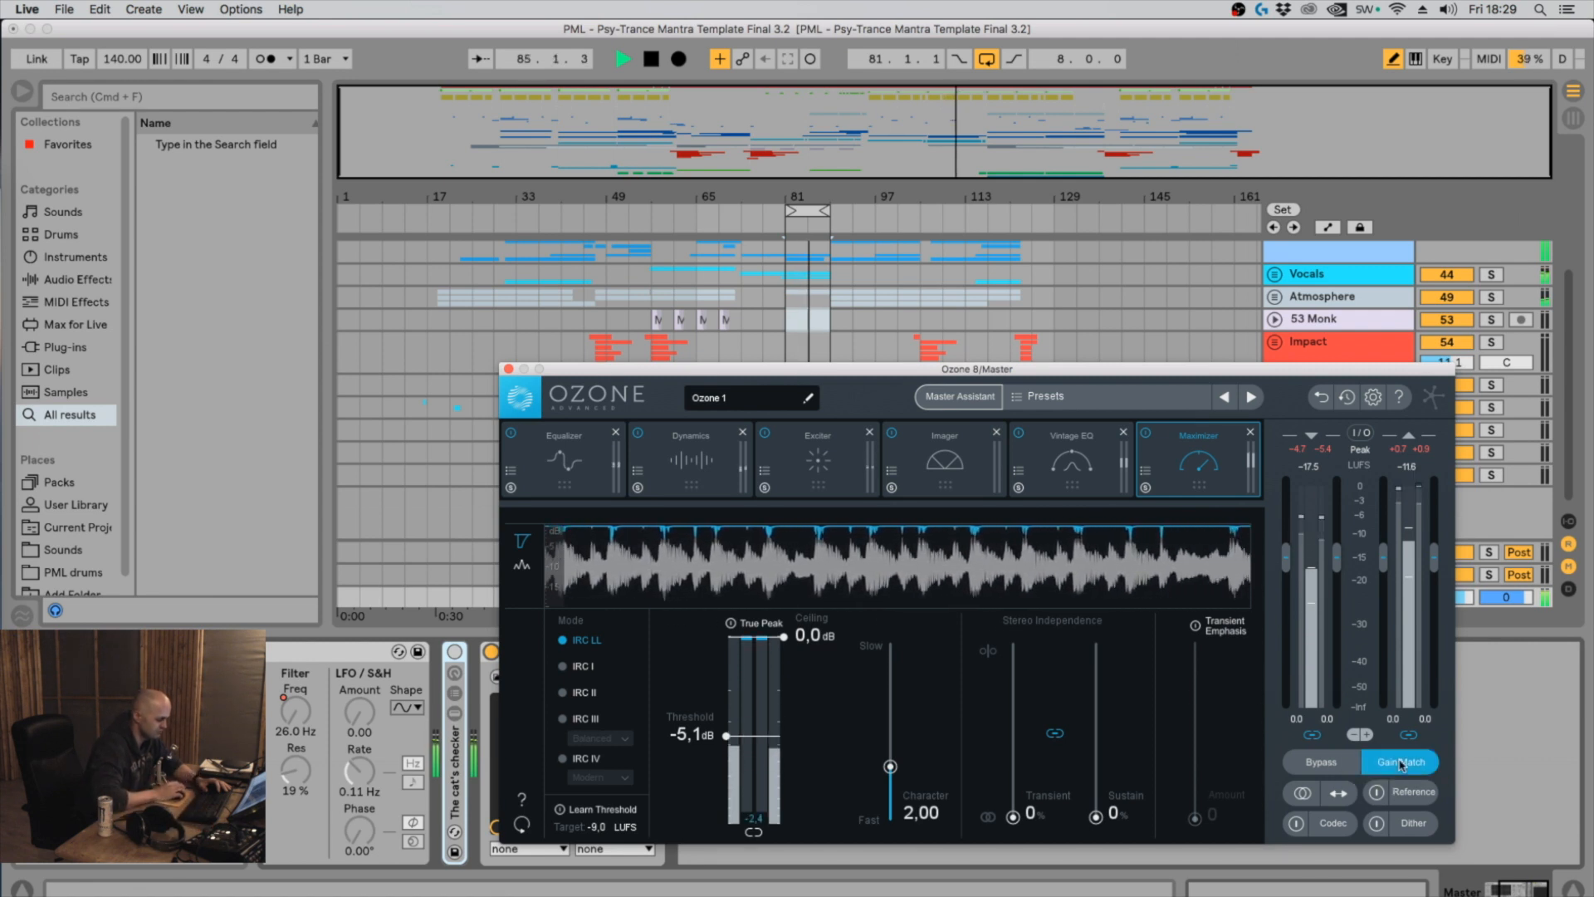
pyautogui.click(1146, 432)
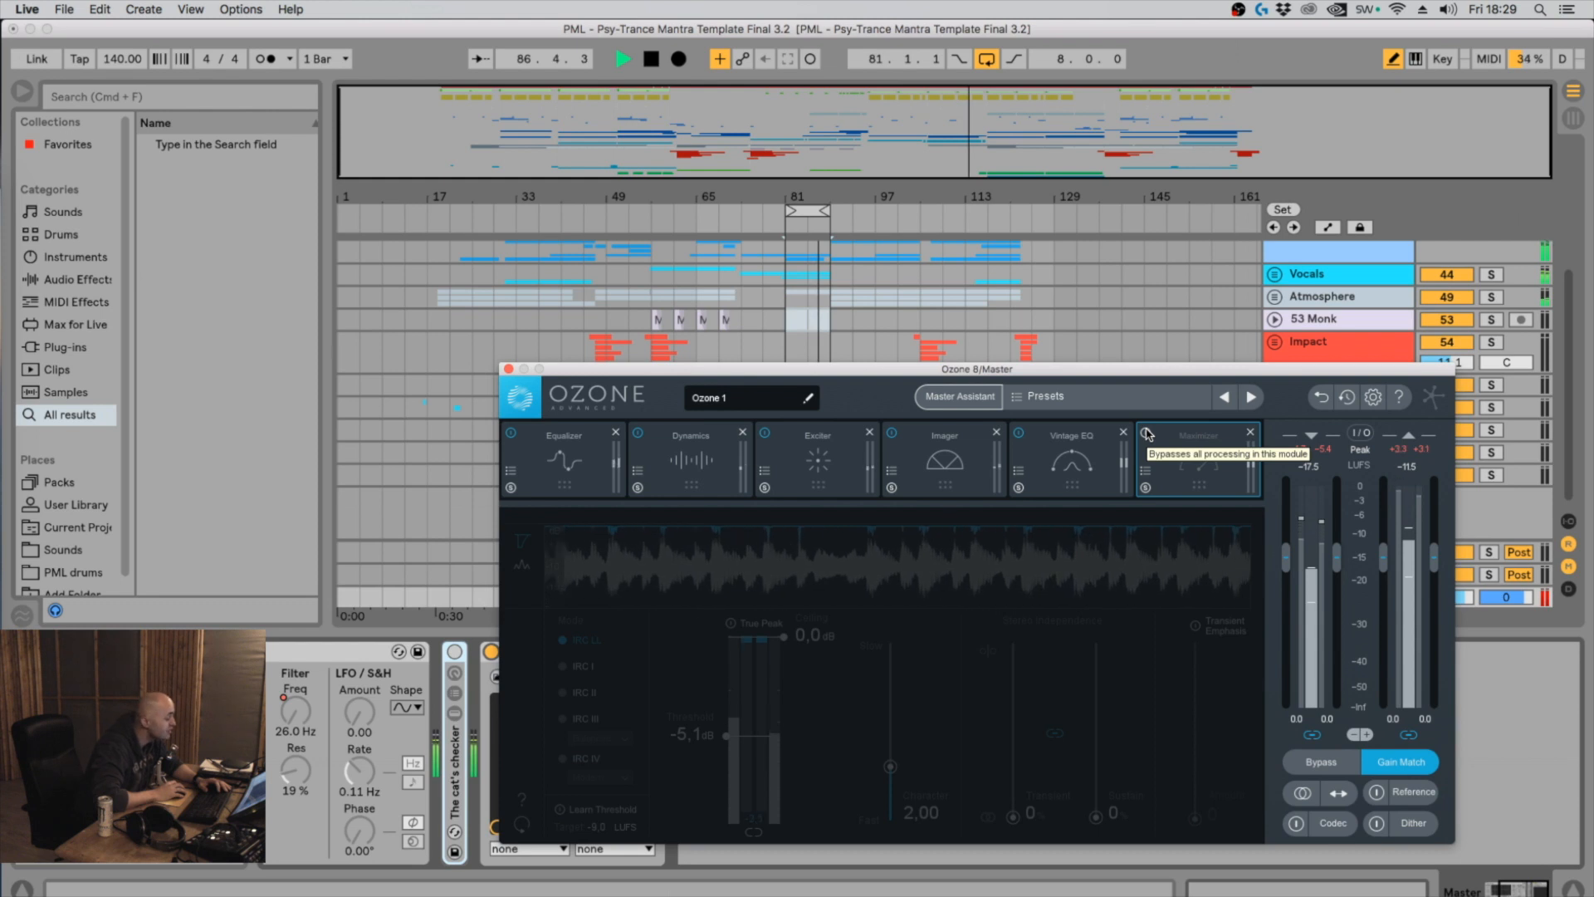
pyautogui.click(1145, 432)
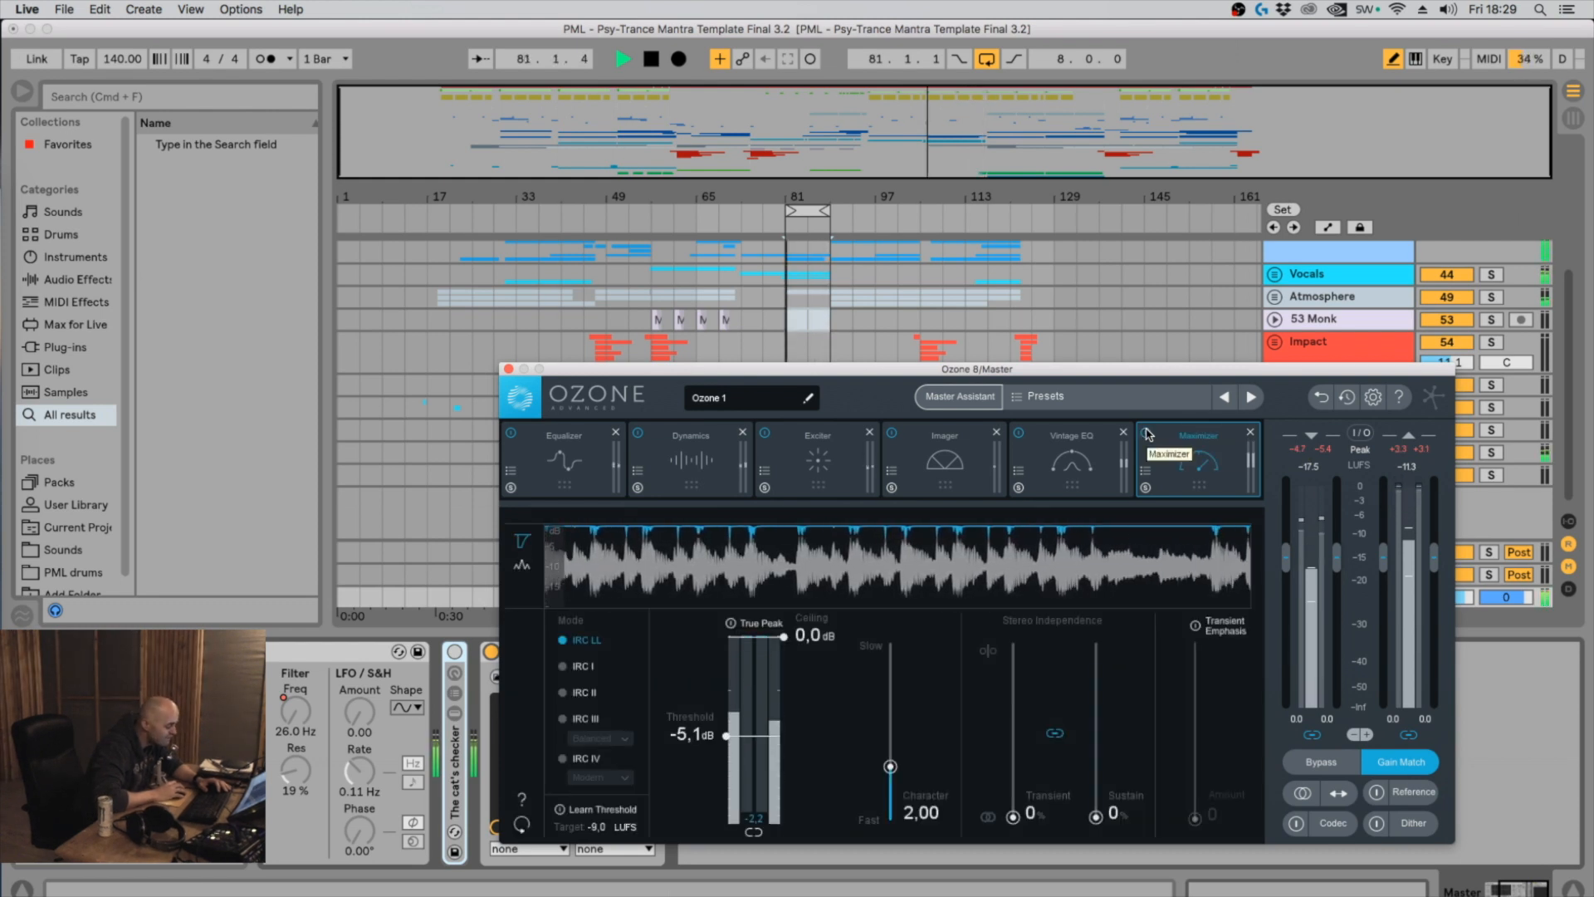
pyautogui.click(1145, 432)
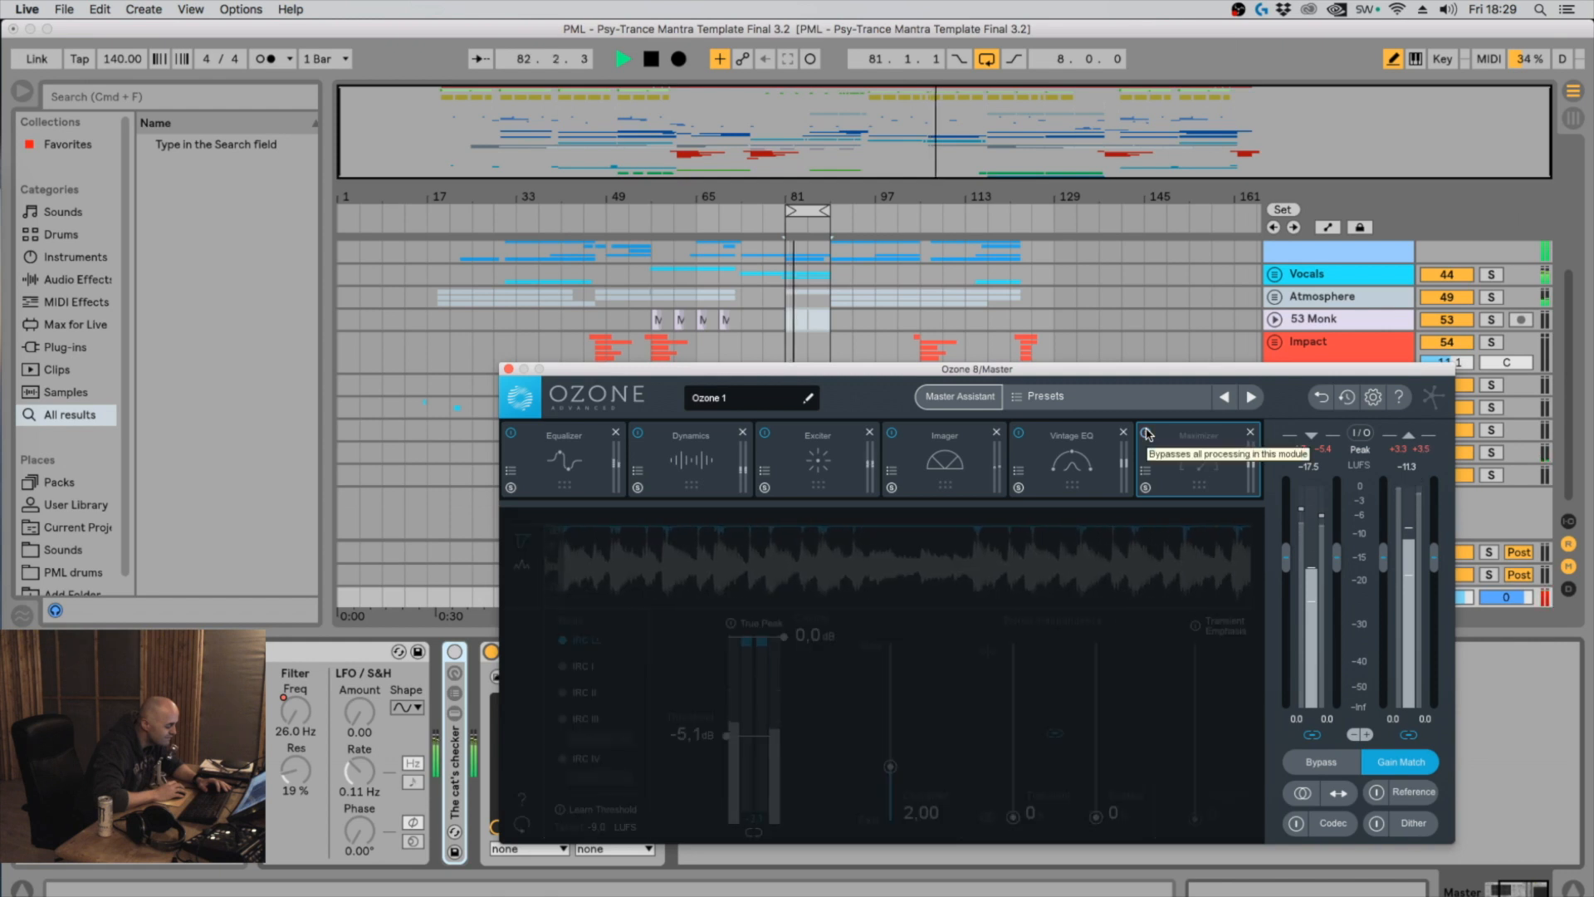
pyautogui.click(1146, 433)
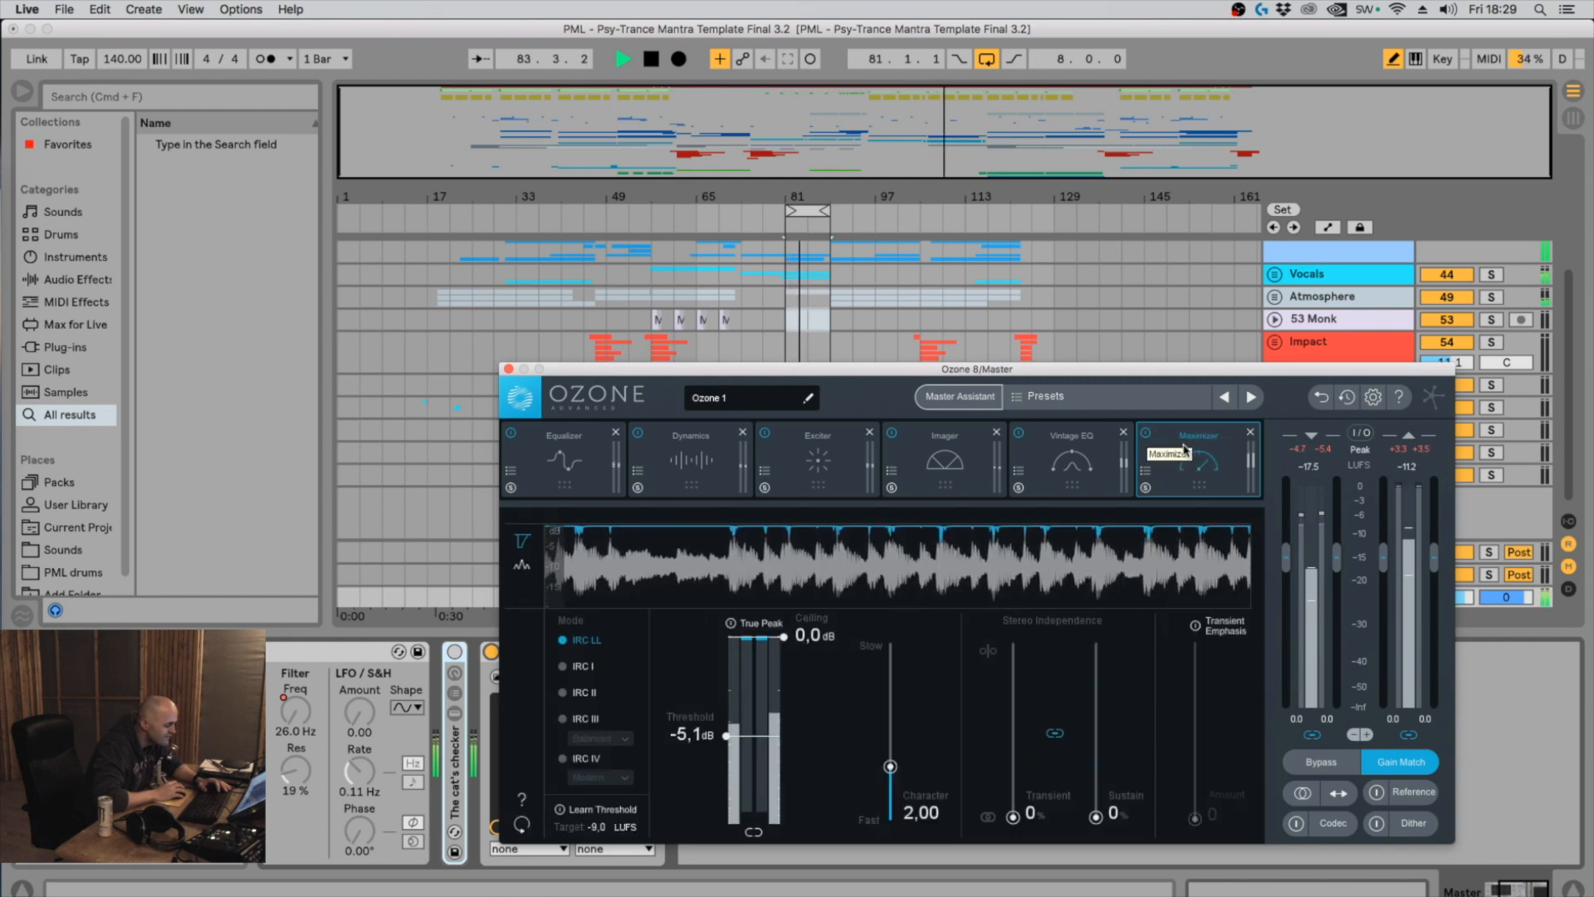
pyautogui.press('space')
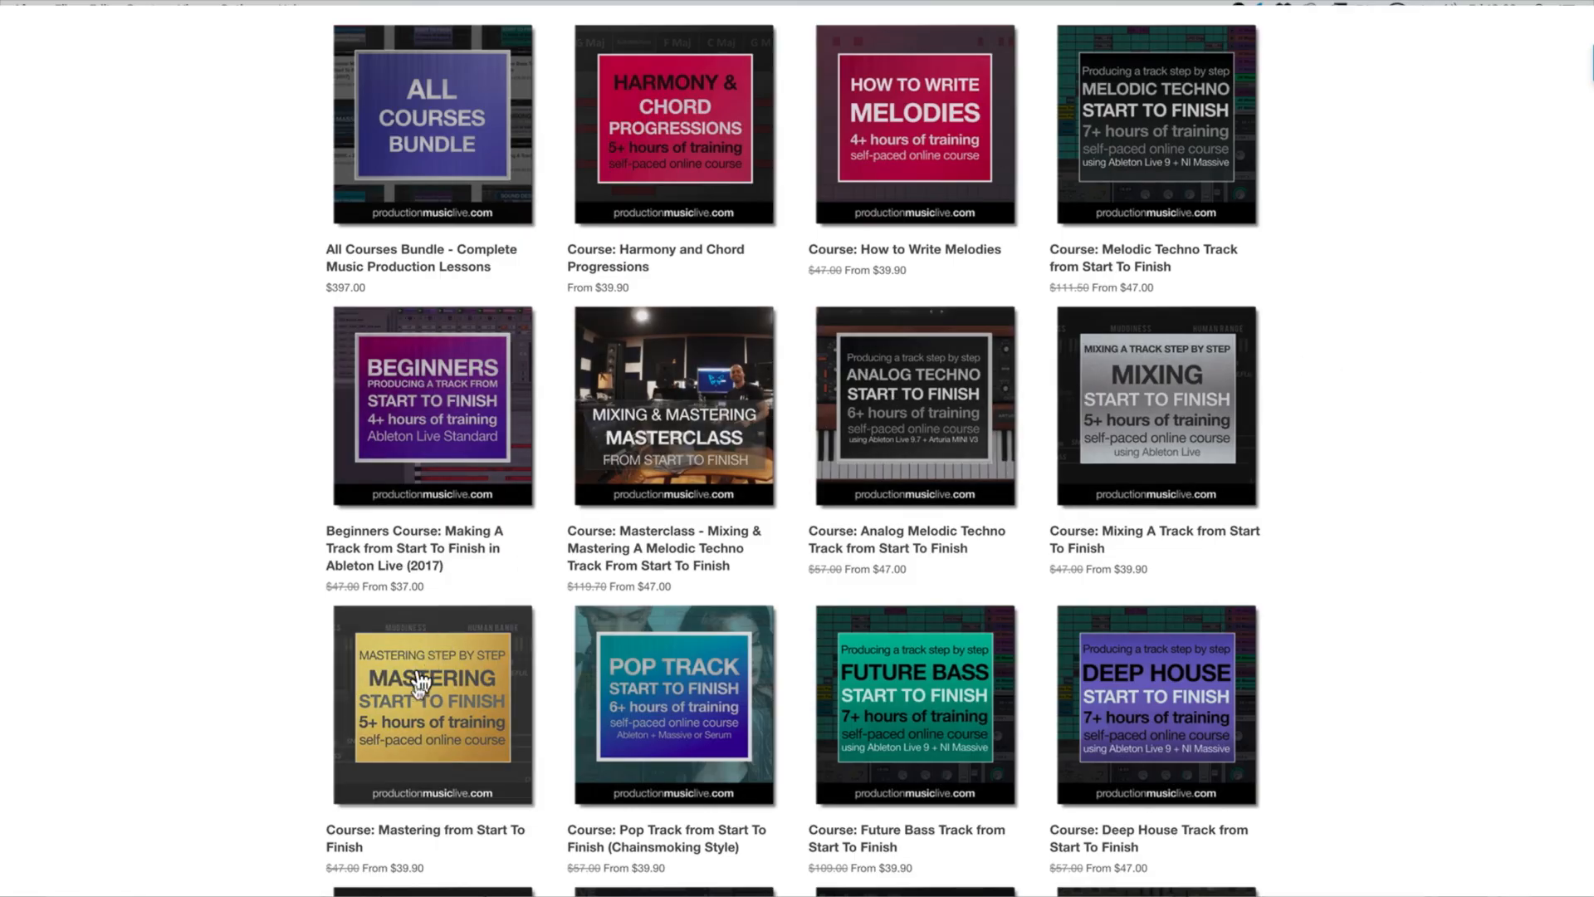
# On the Production Music Live website, open the "Course: Mastering from Start To Finish" page and look through its contents
pyautogui.click(412, 686)
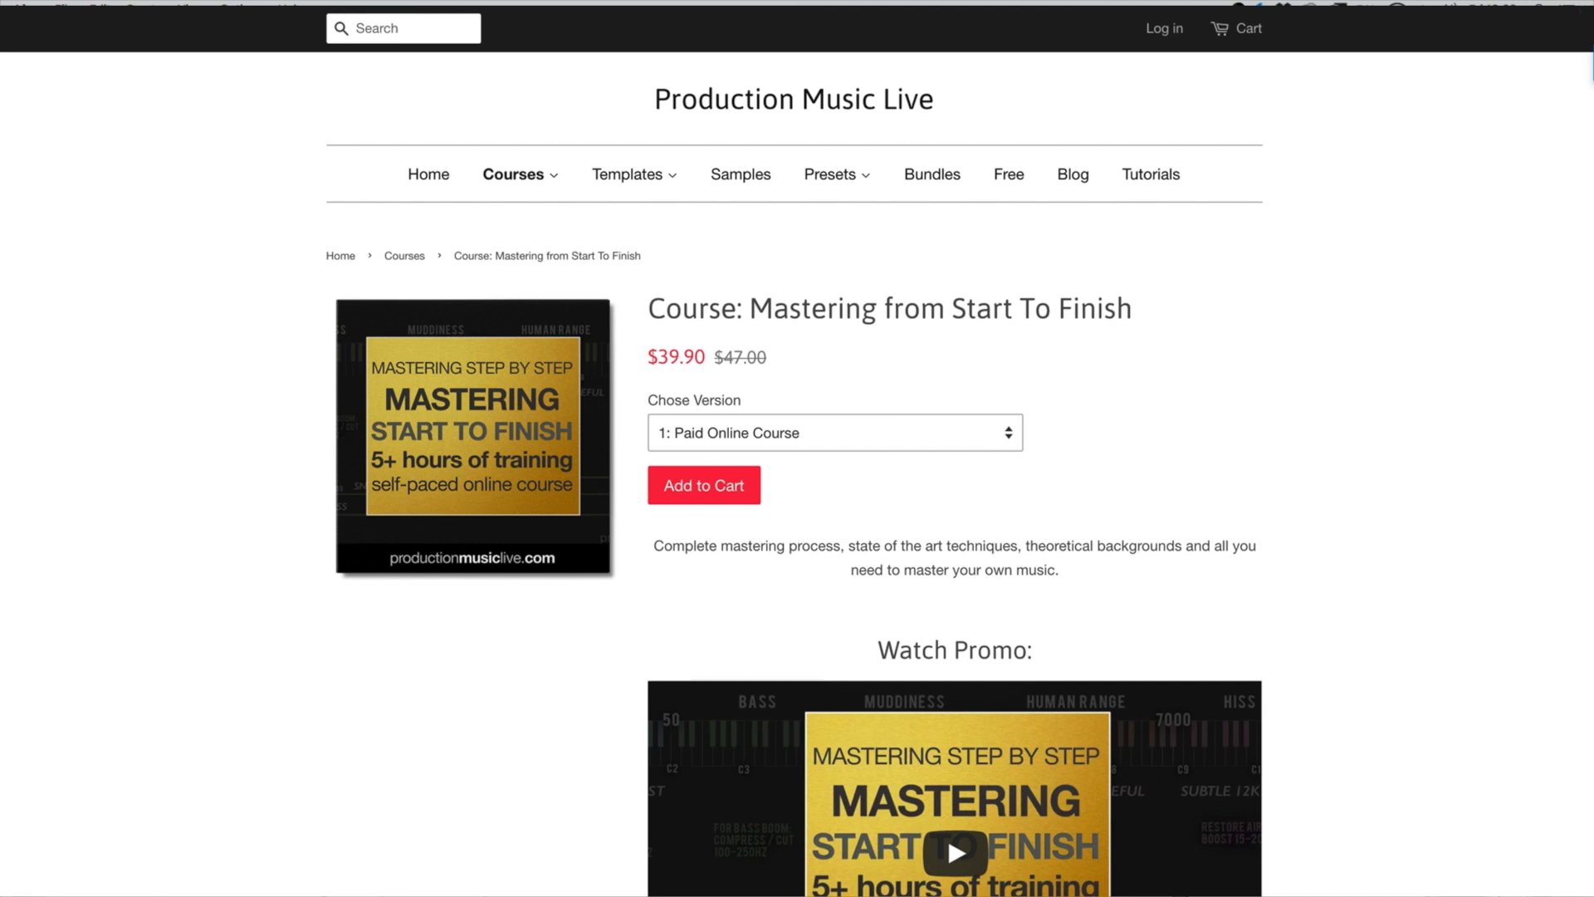
pyautogui.scroll(-8, 954, 448)
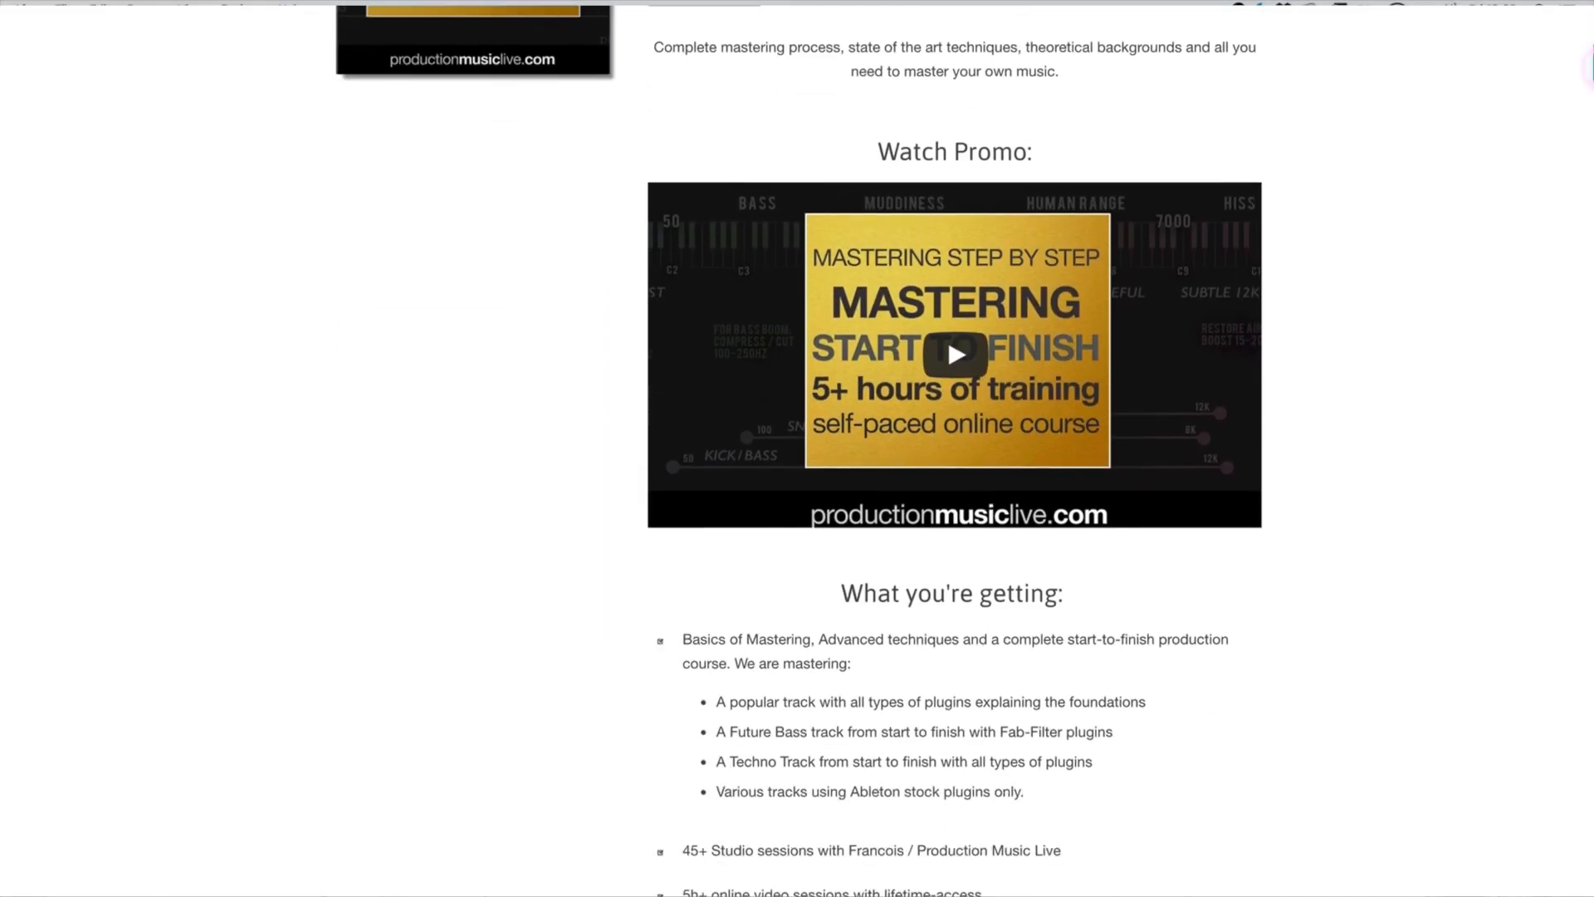
pyautogui.scroll(-6, 955, 448)
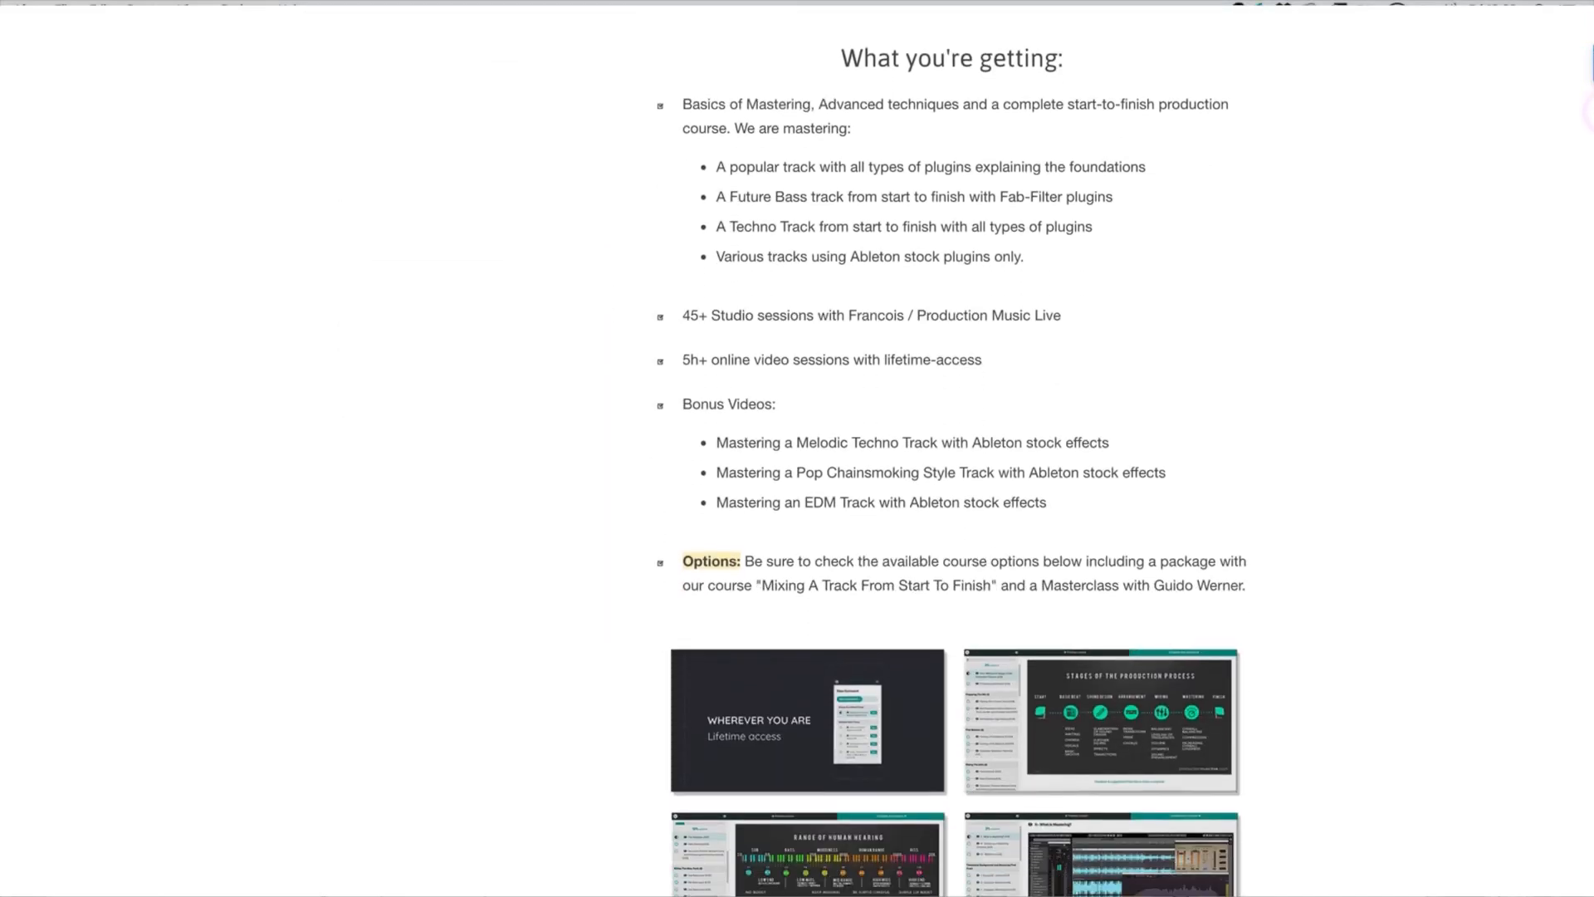
pyautogui.scroll(-5, 954, 449)
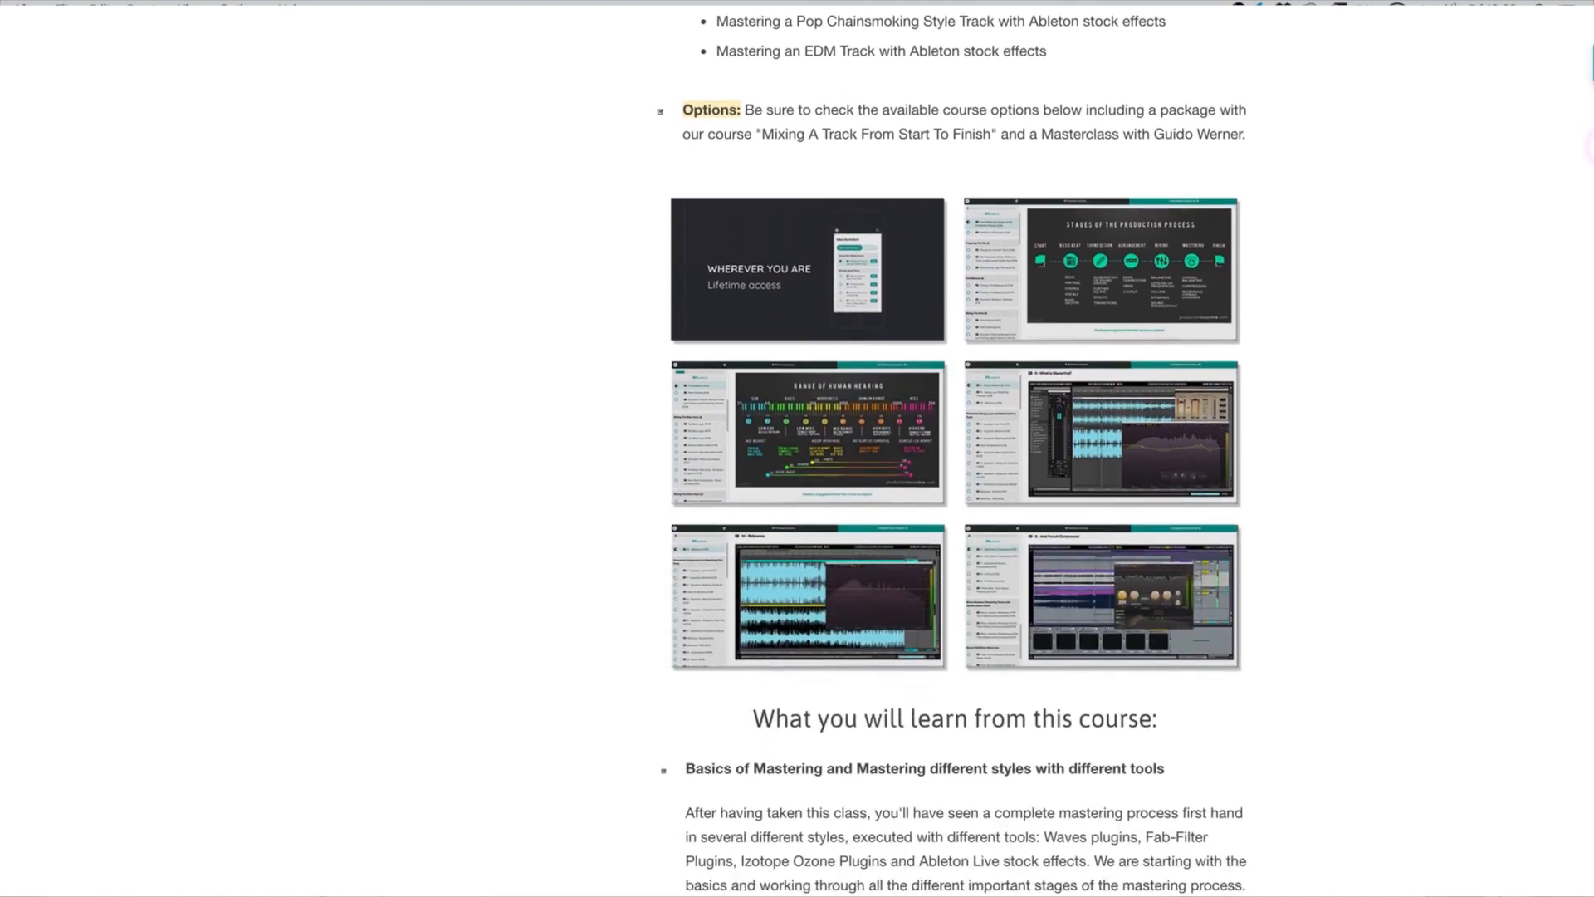
pyautogui.scroll(-4, 955, 449)
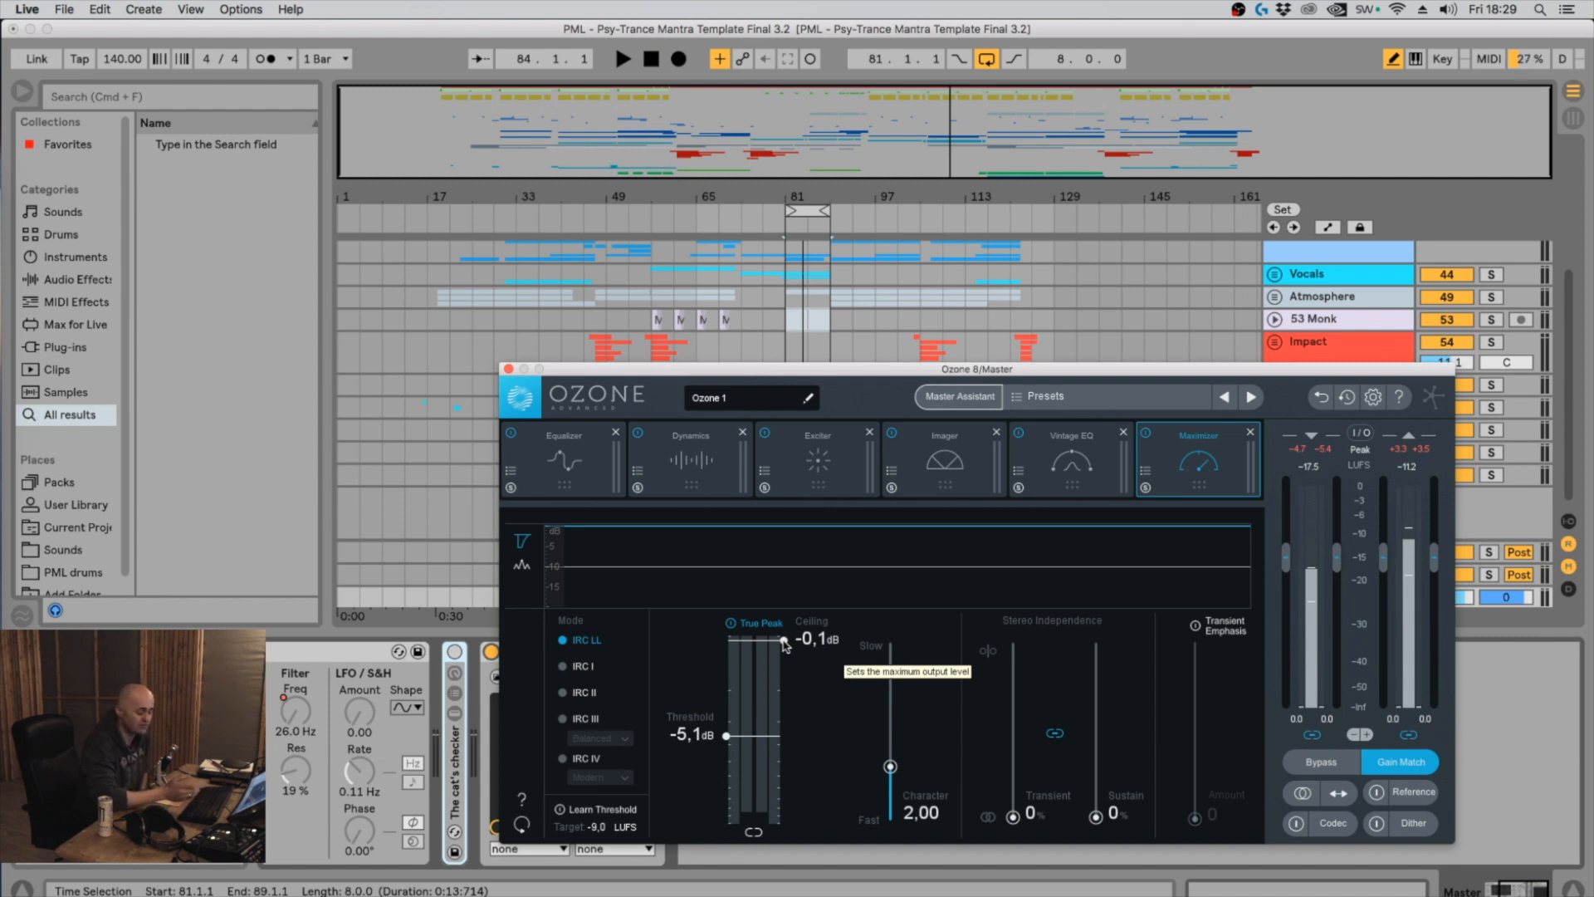
# Try the Maximizer's ceiling at 0.0 dB, return it to -0.1 dB, and glance at the Exciter before going back to the Maximizer
pyautogui.moveTo(783, 641)
pyautogui.mouseDown()
pyautogui.moveTo(782, 665)
pyautogui.moveTo(781, 645)
pyautogui.mouseUp()
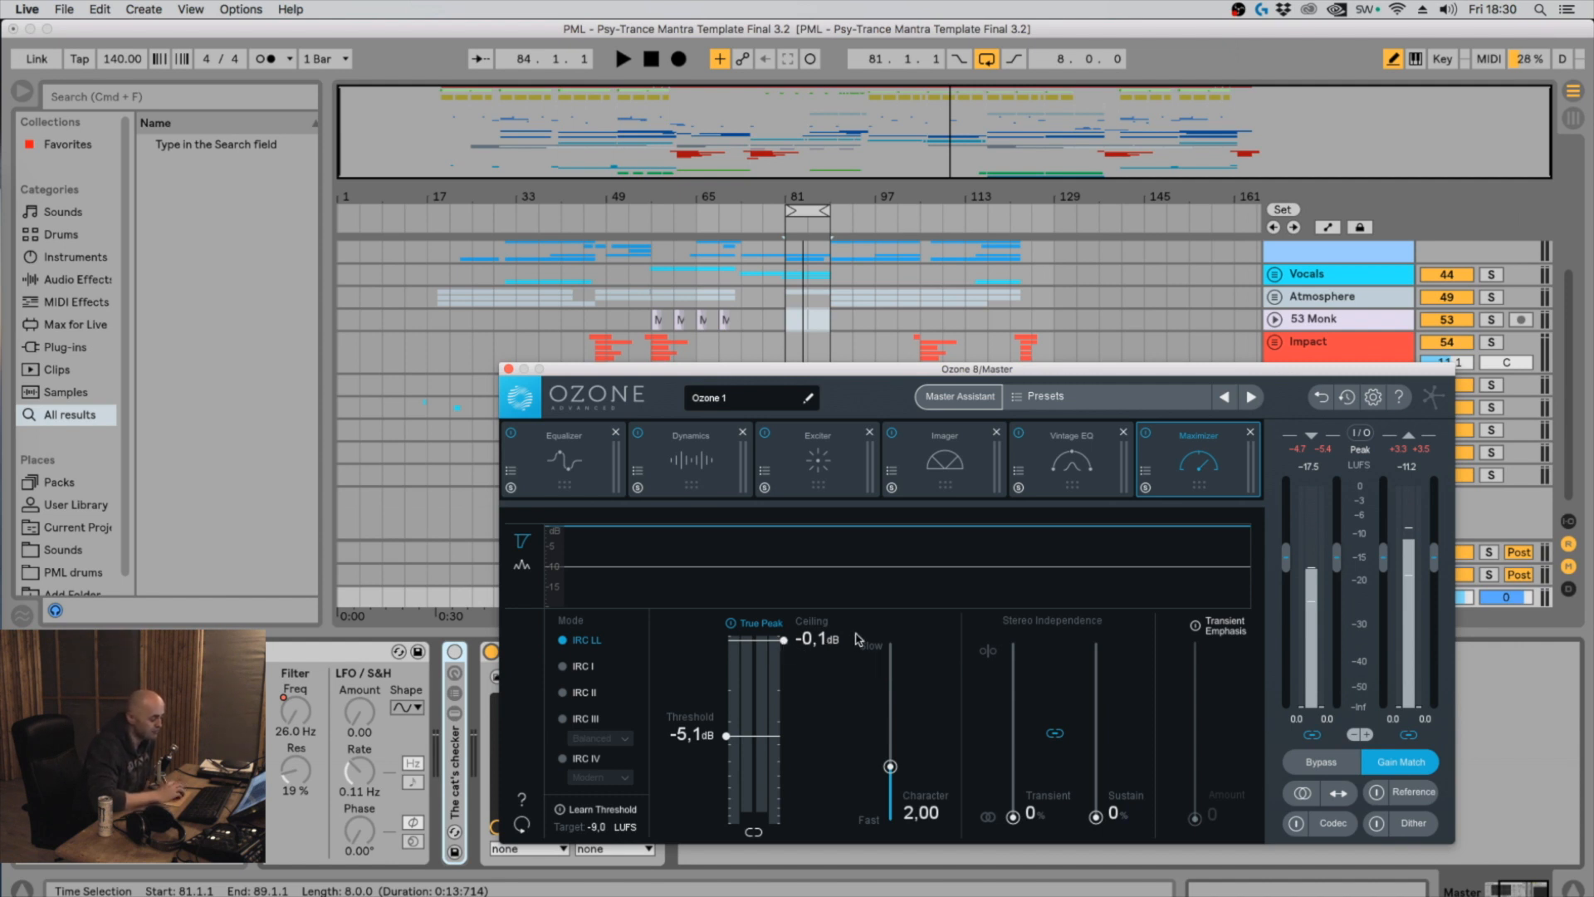
pyautogui.moveTo(782, 642); pyautogui.dragTo(783, 635)
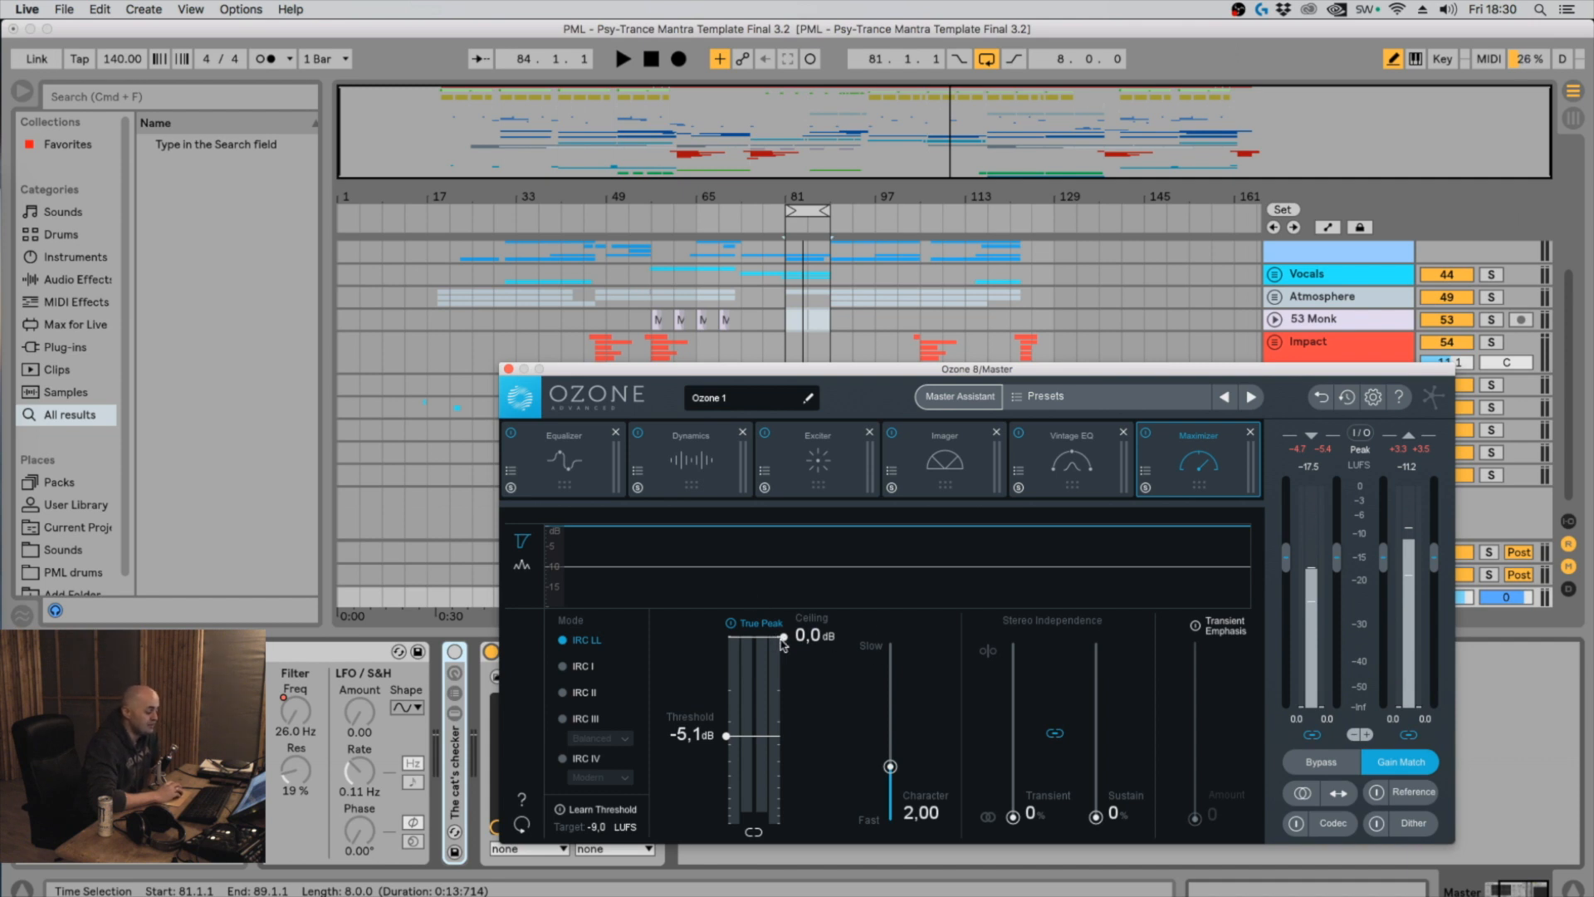
pyautogui.moveTo(783, 638); pyautogui.dragTo(783, 645)
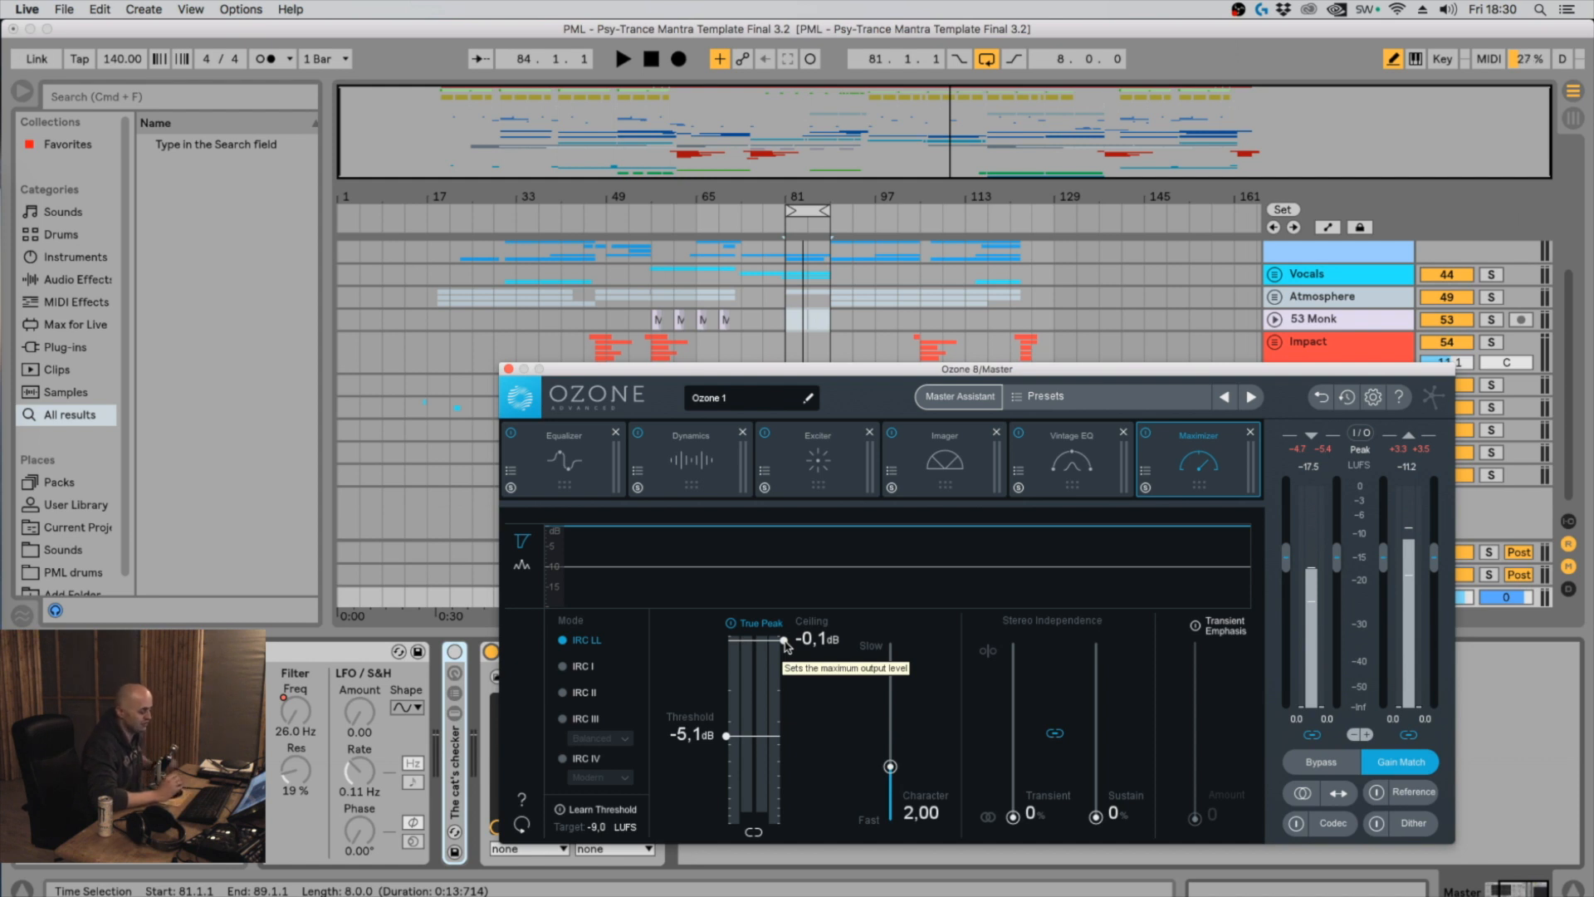
pyautogui.click(803, 465)
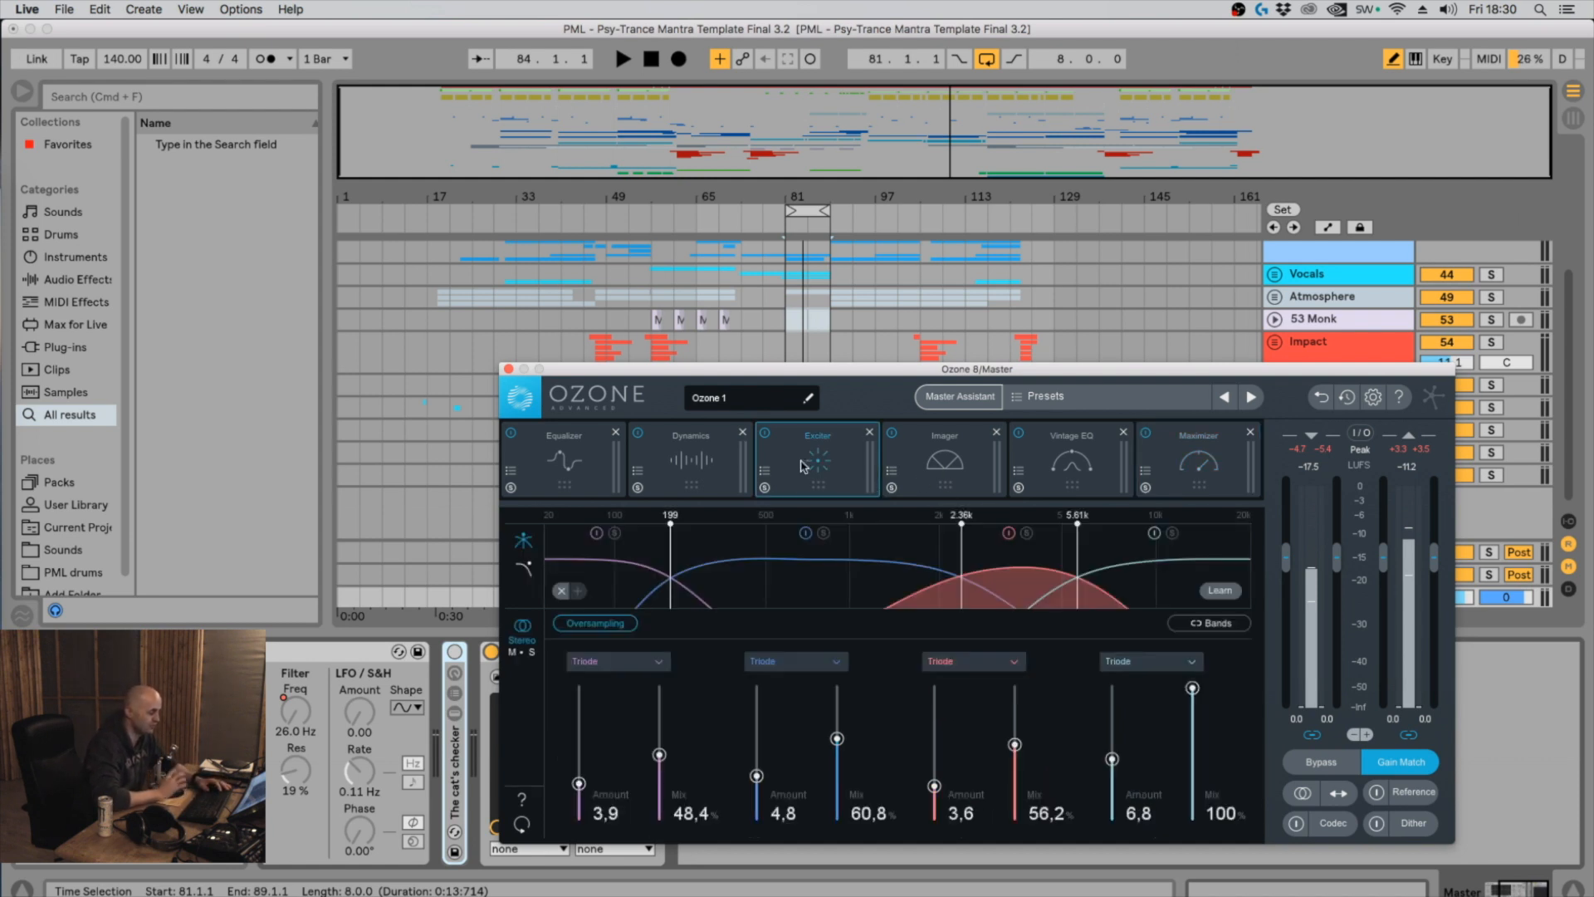
pyautogui.click(1213, 467)
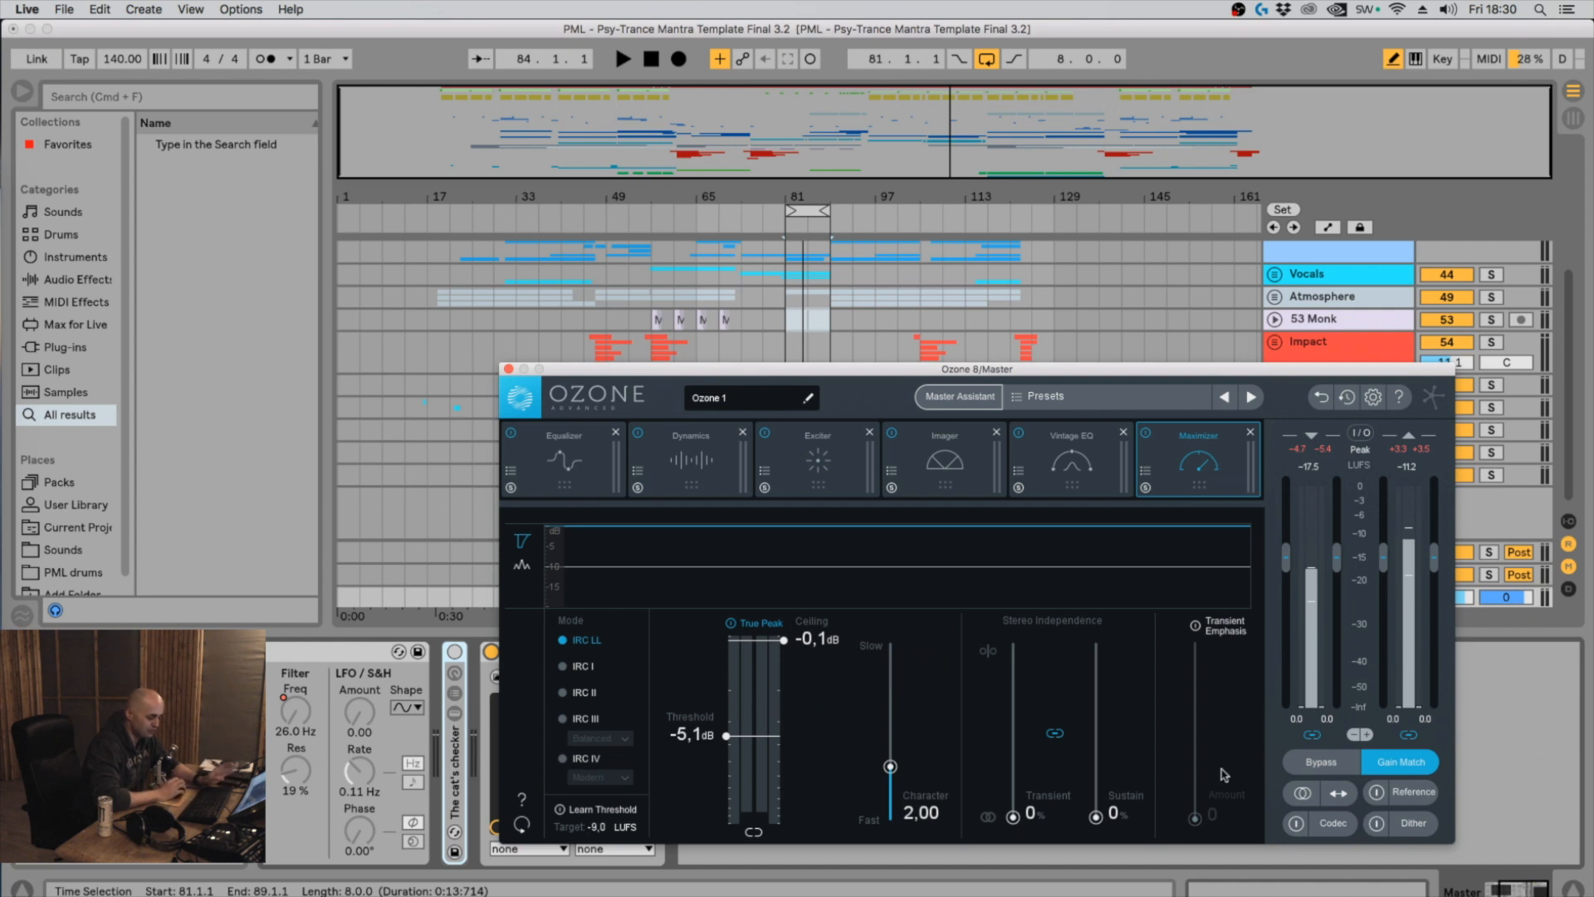
# Enable the Dither module and set it to 24-bit depth, Low dither amount and Max noise shaping
pyautogui.click(1413, 824)
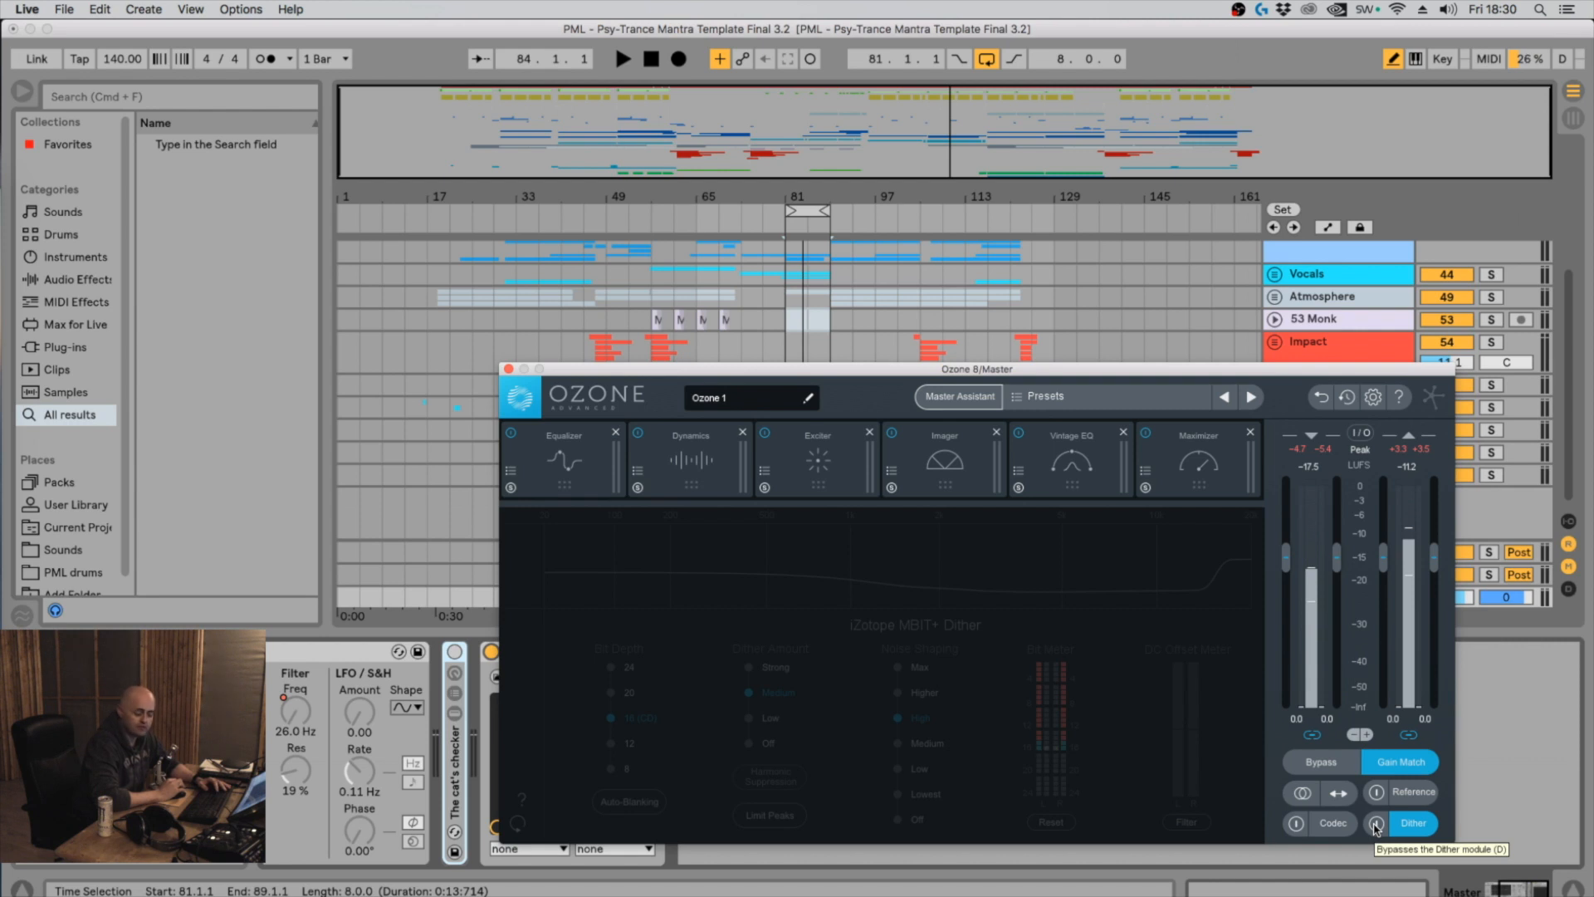
pyautogui.click(1376, 824)
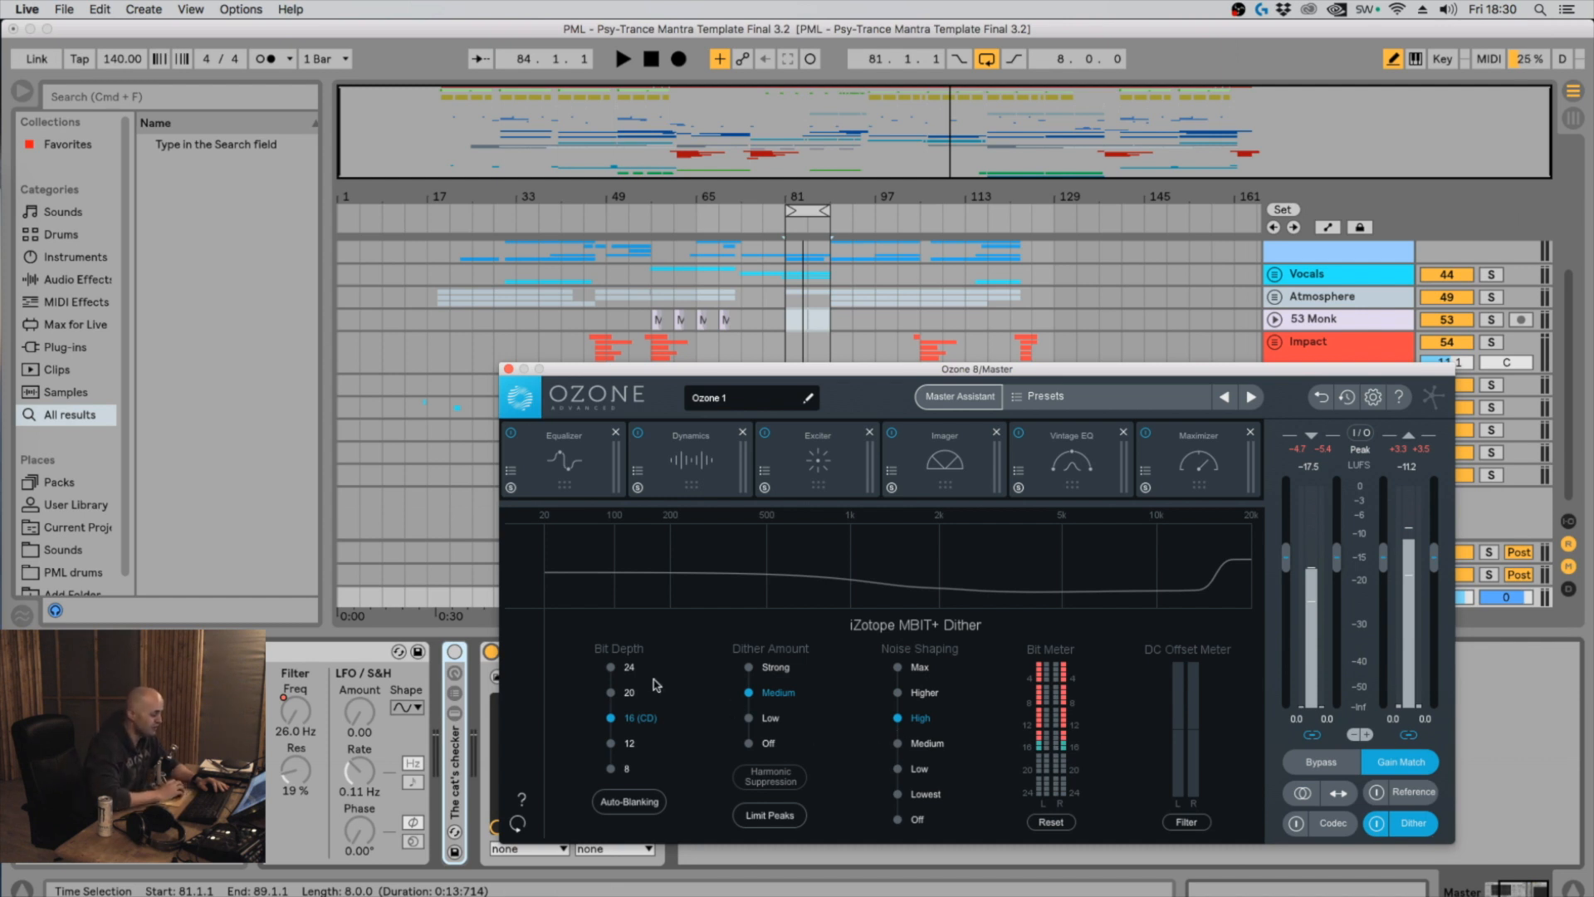
pyautogui.click(611, 667)
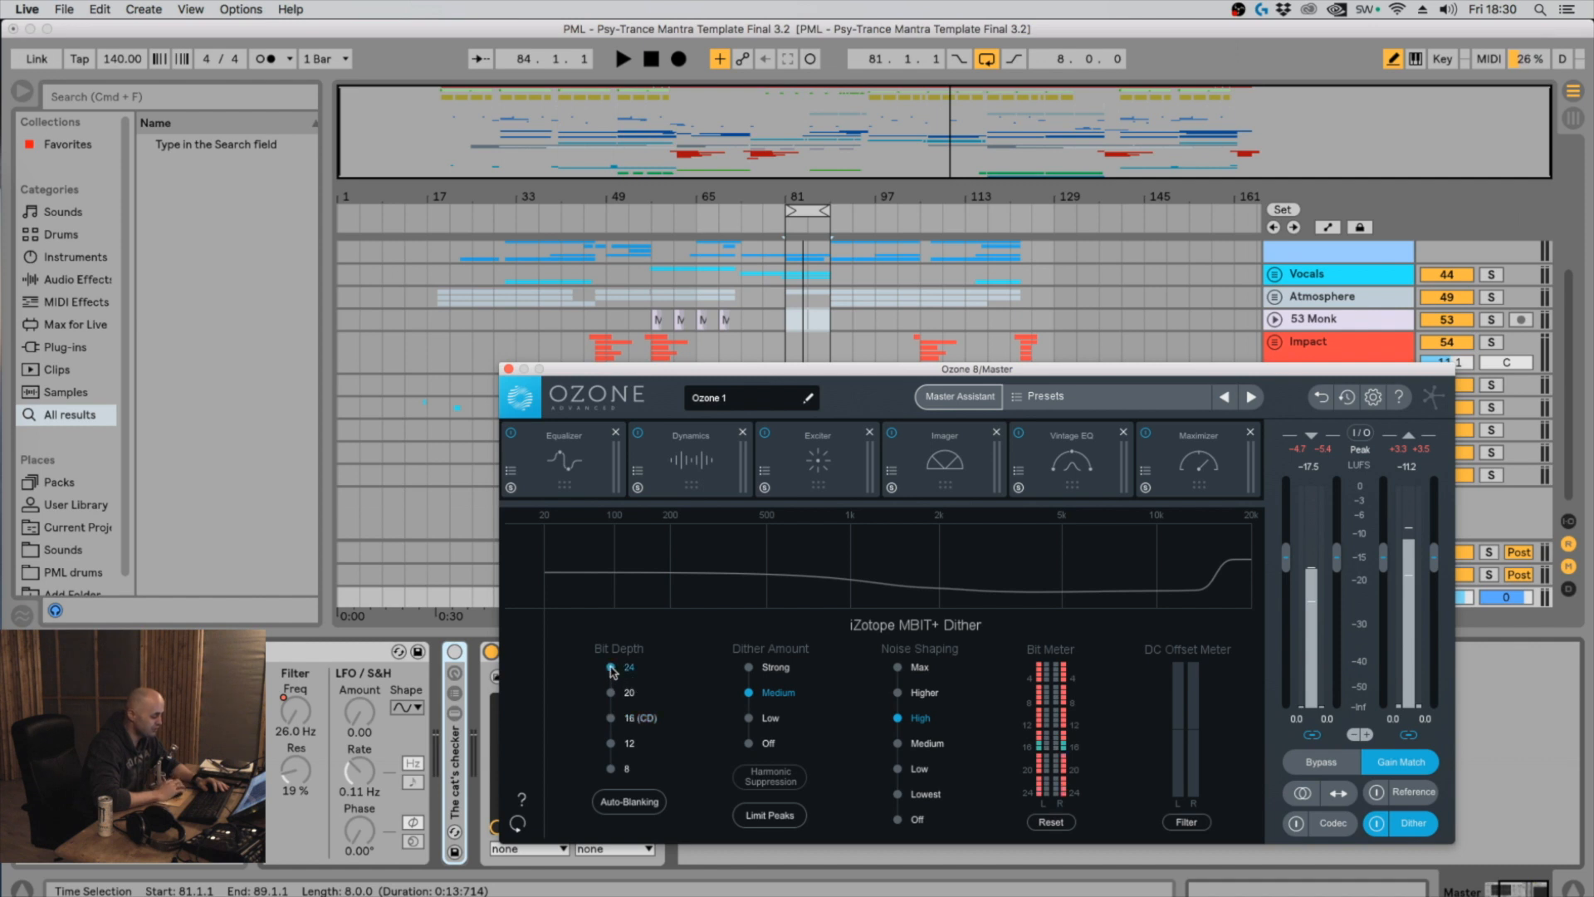
pyautogui.click(750, 668)
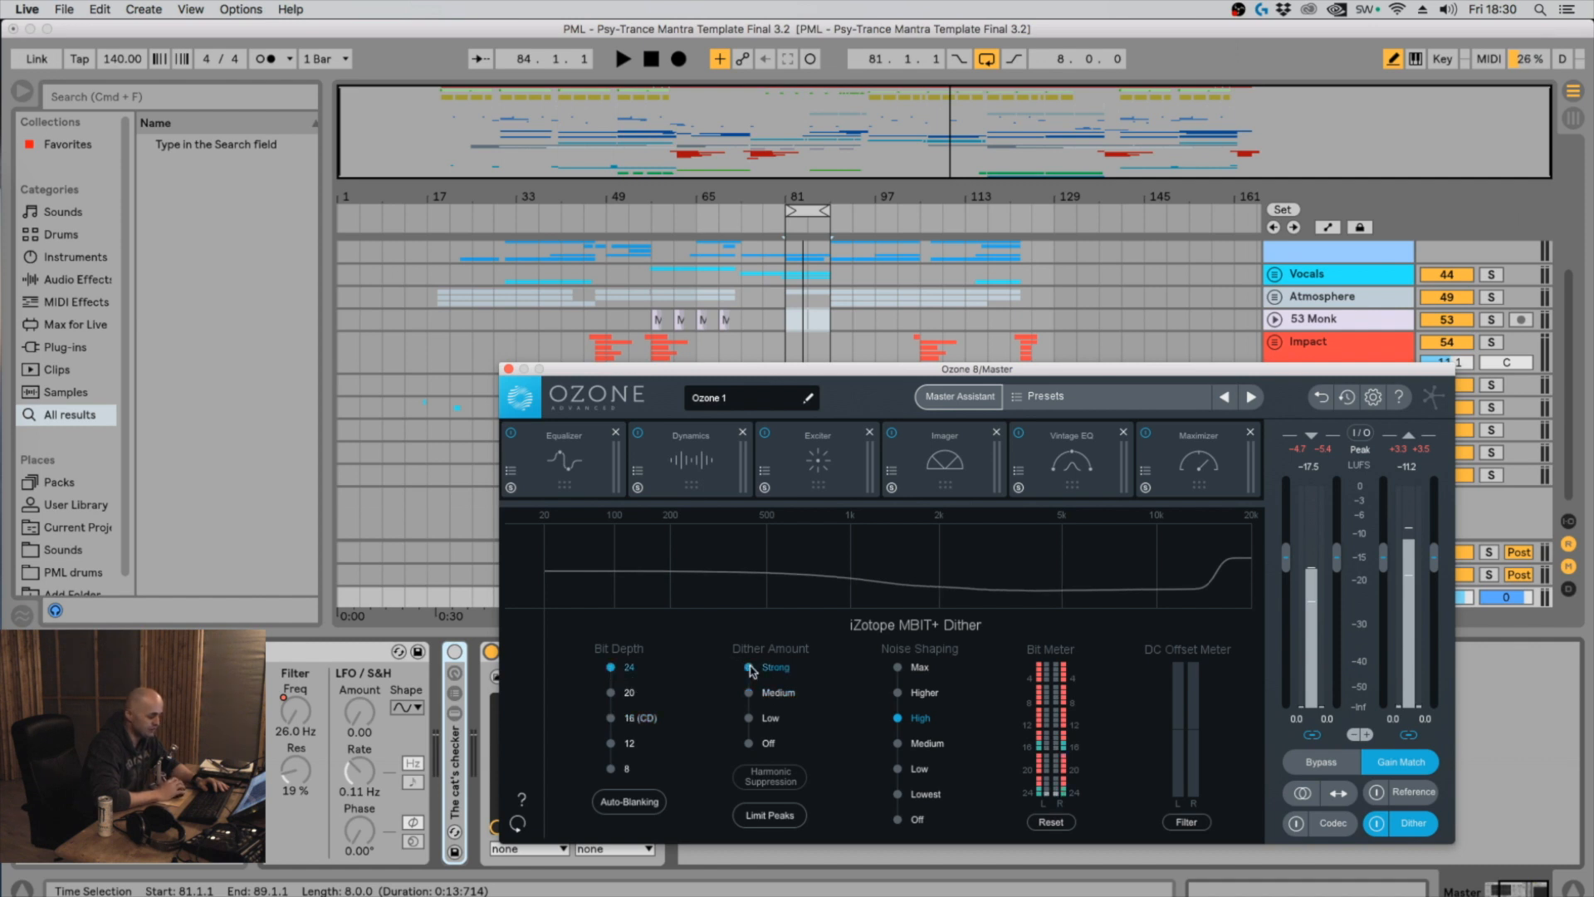
pyautogui.click(750, 719)
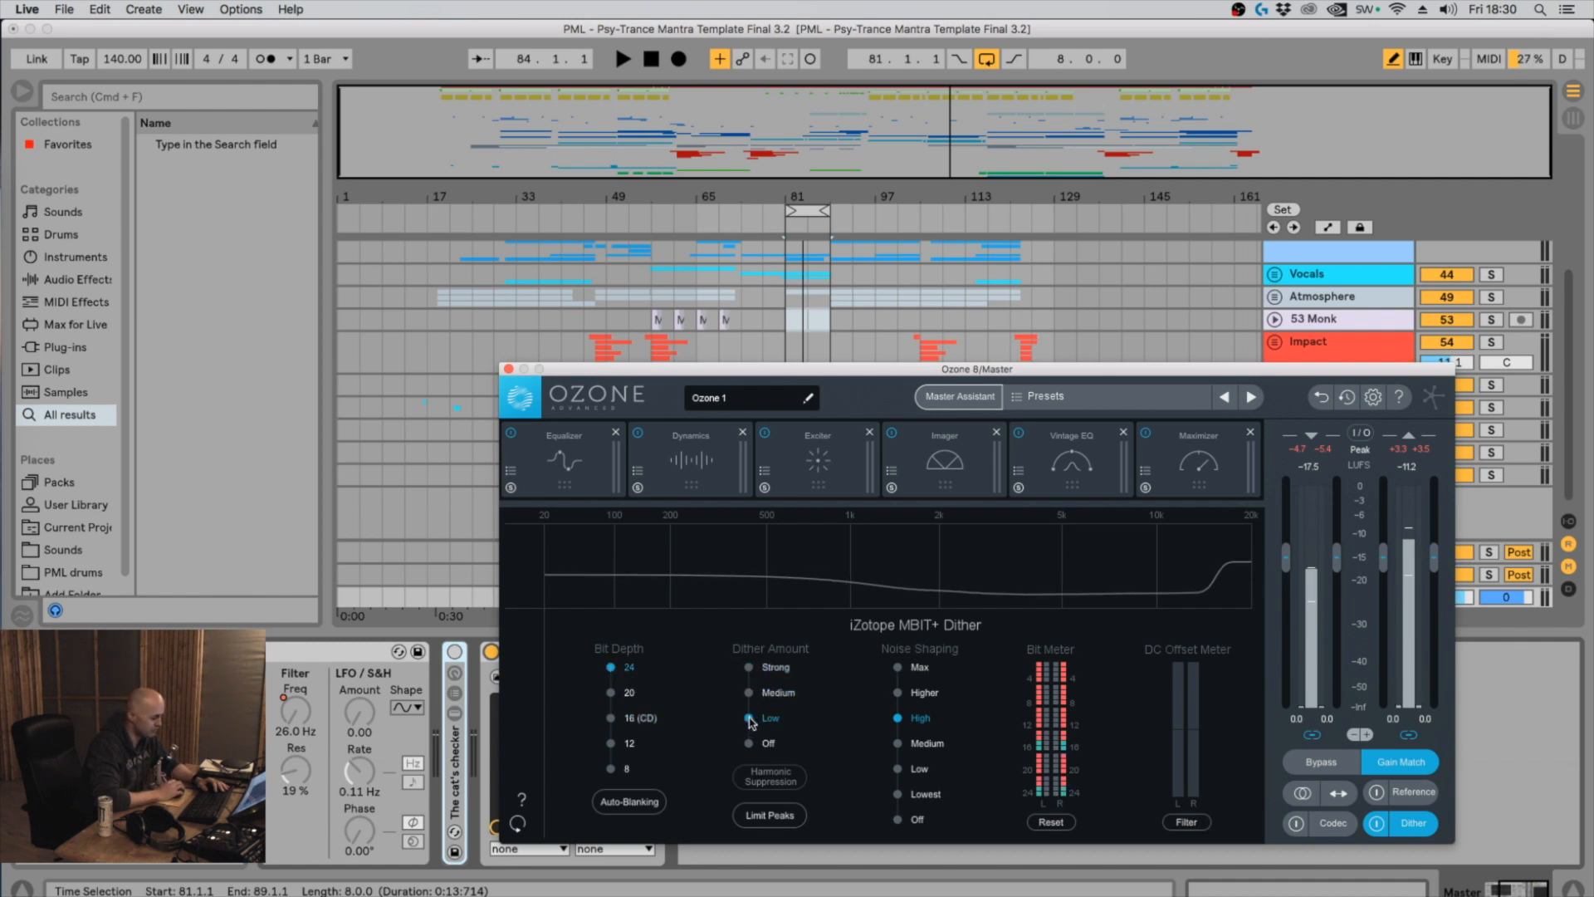
pyautogui.click(899, 668)
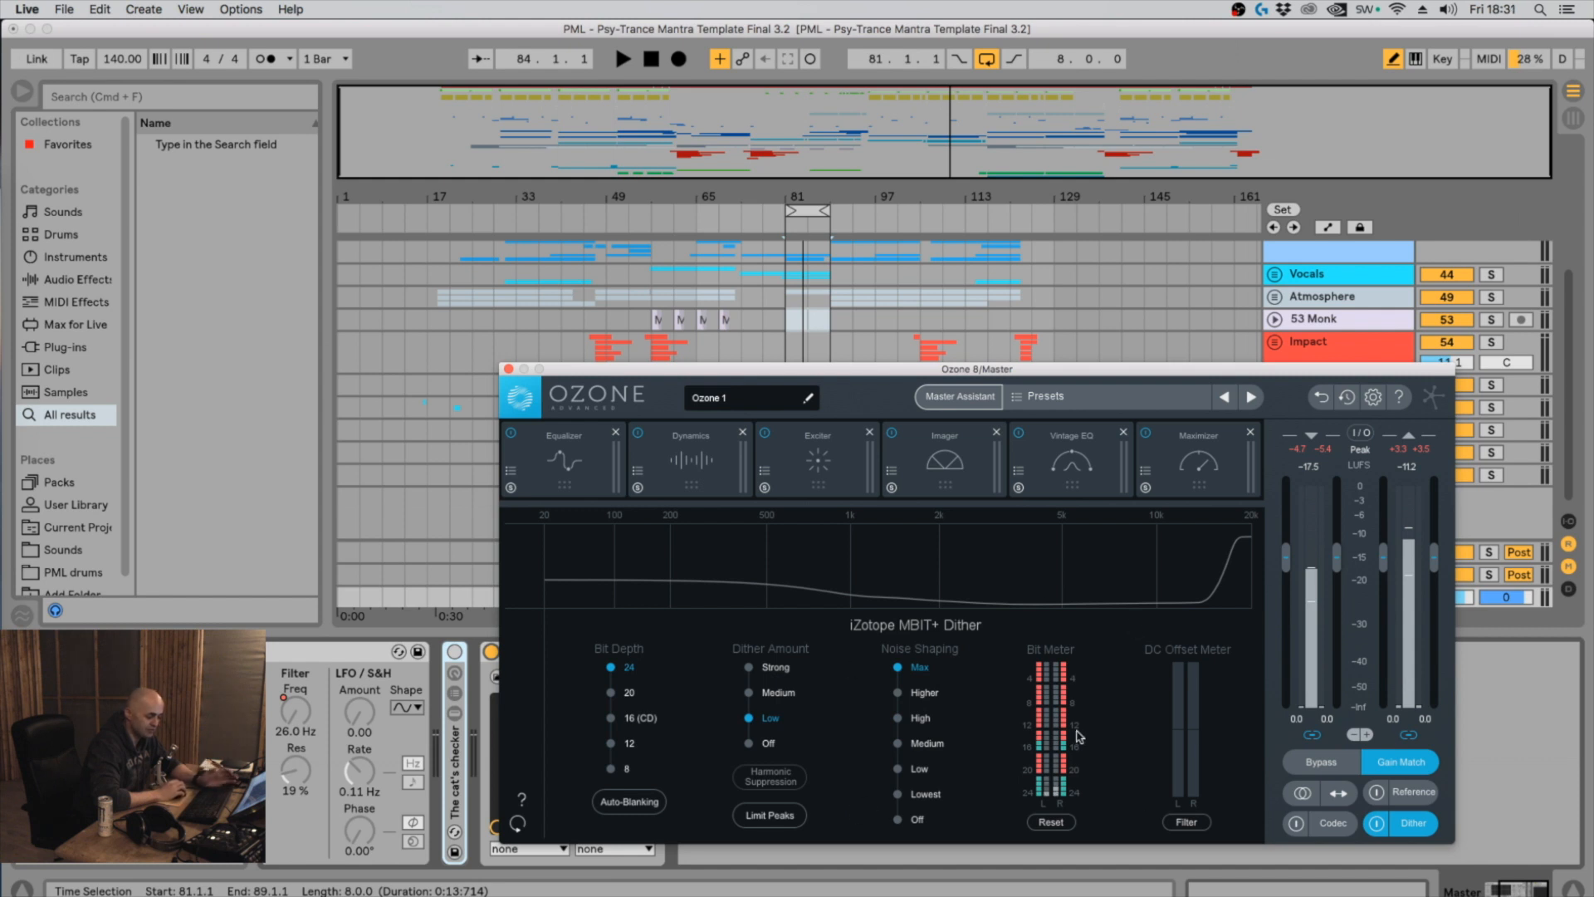
# Open the Export Audio/Video settings for the selection from bar 81 to 89 and arrange them beside the Ozone Dither settings
pyautogui.moveTo(1137, 380); pyautogui.dragTo(1180, 223)
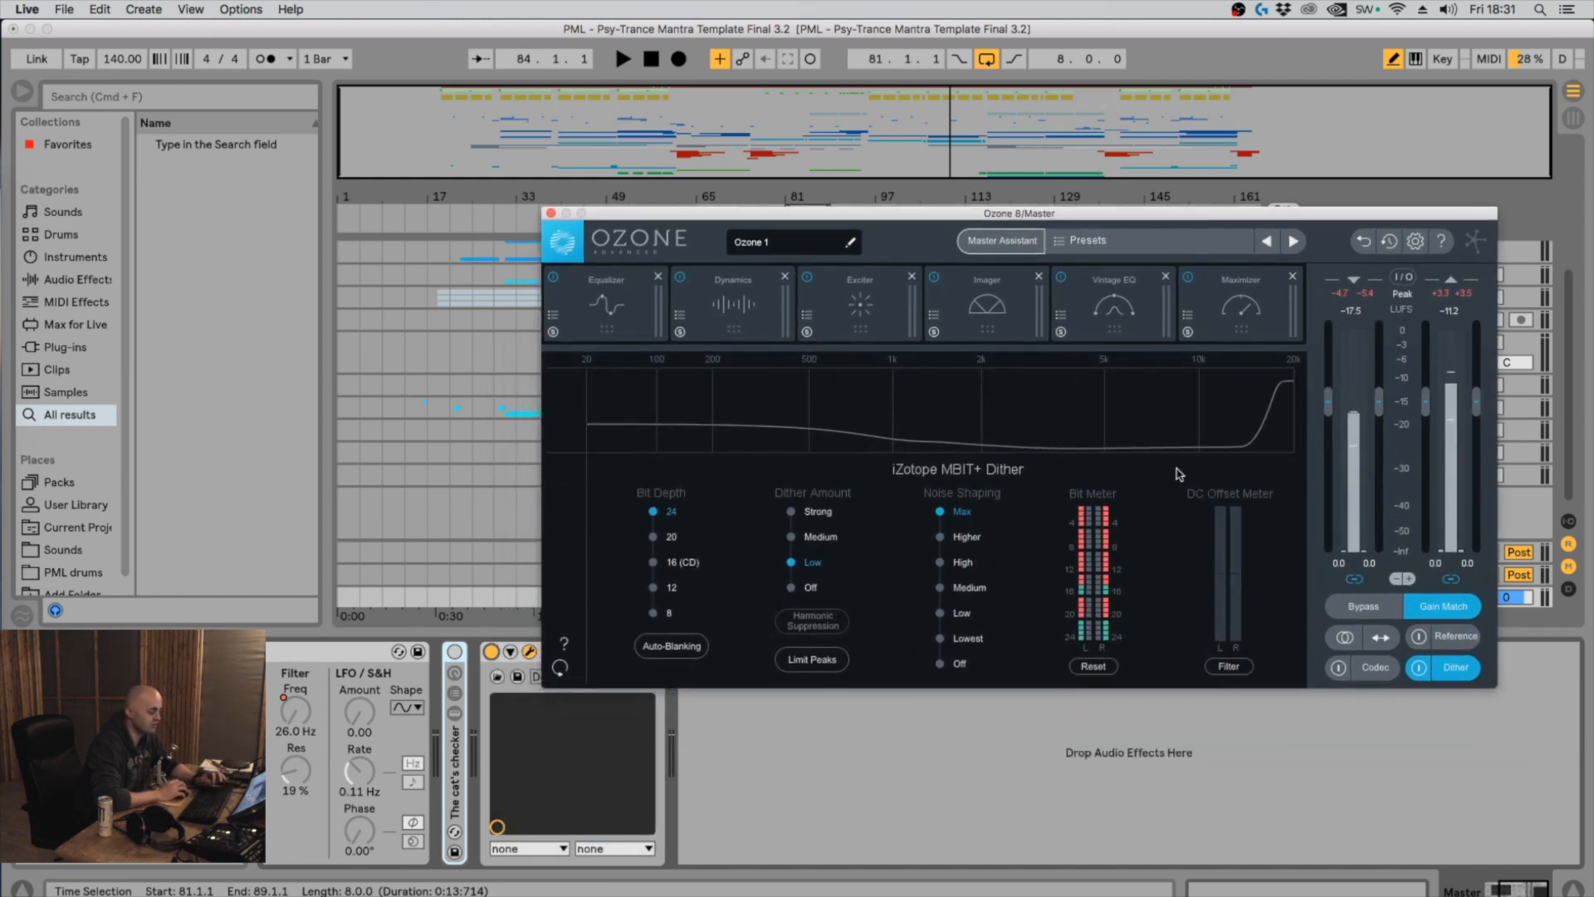
pyautogui.moveTo(713, 217); pyautogui.dragTo(738, 434)
pyautogui.click(832, 295)
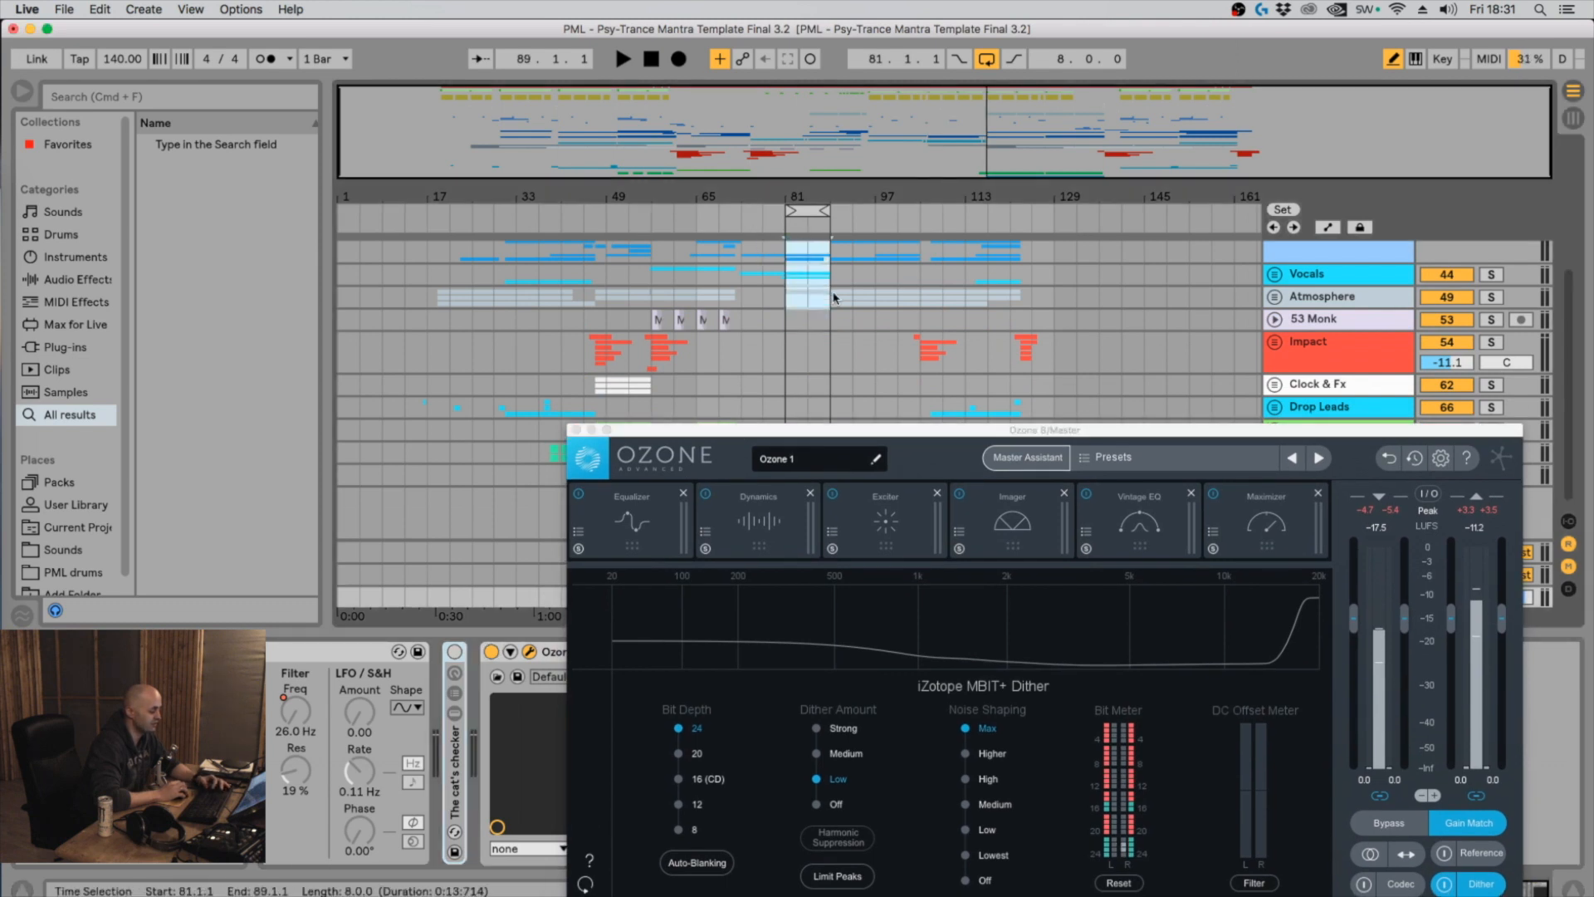
pyautogui.click(834, 295)
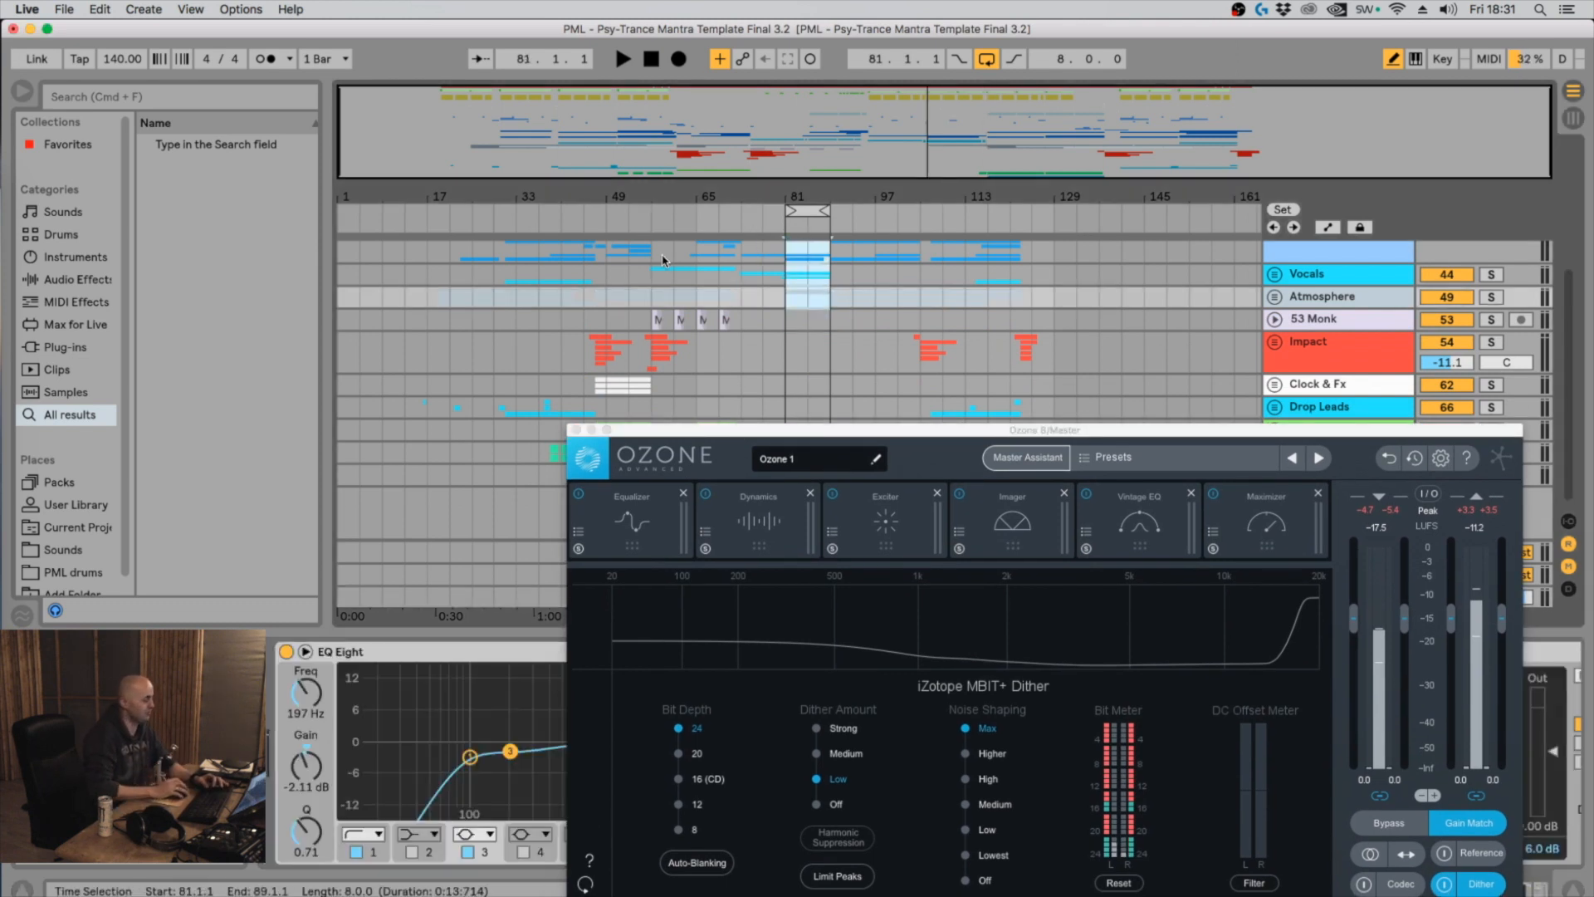
pyautogui.click(52, 8)
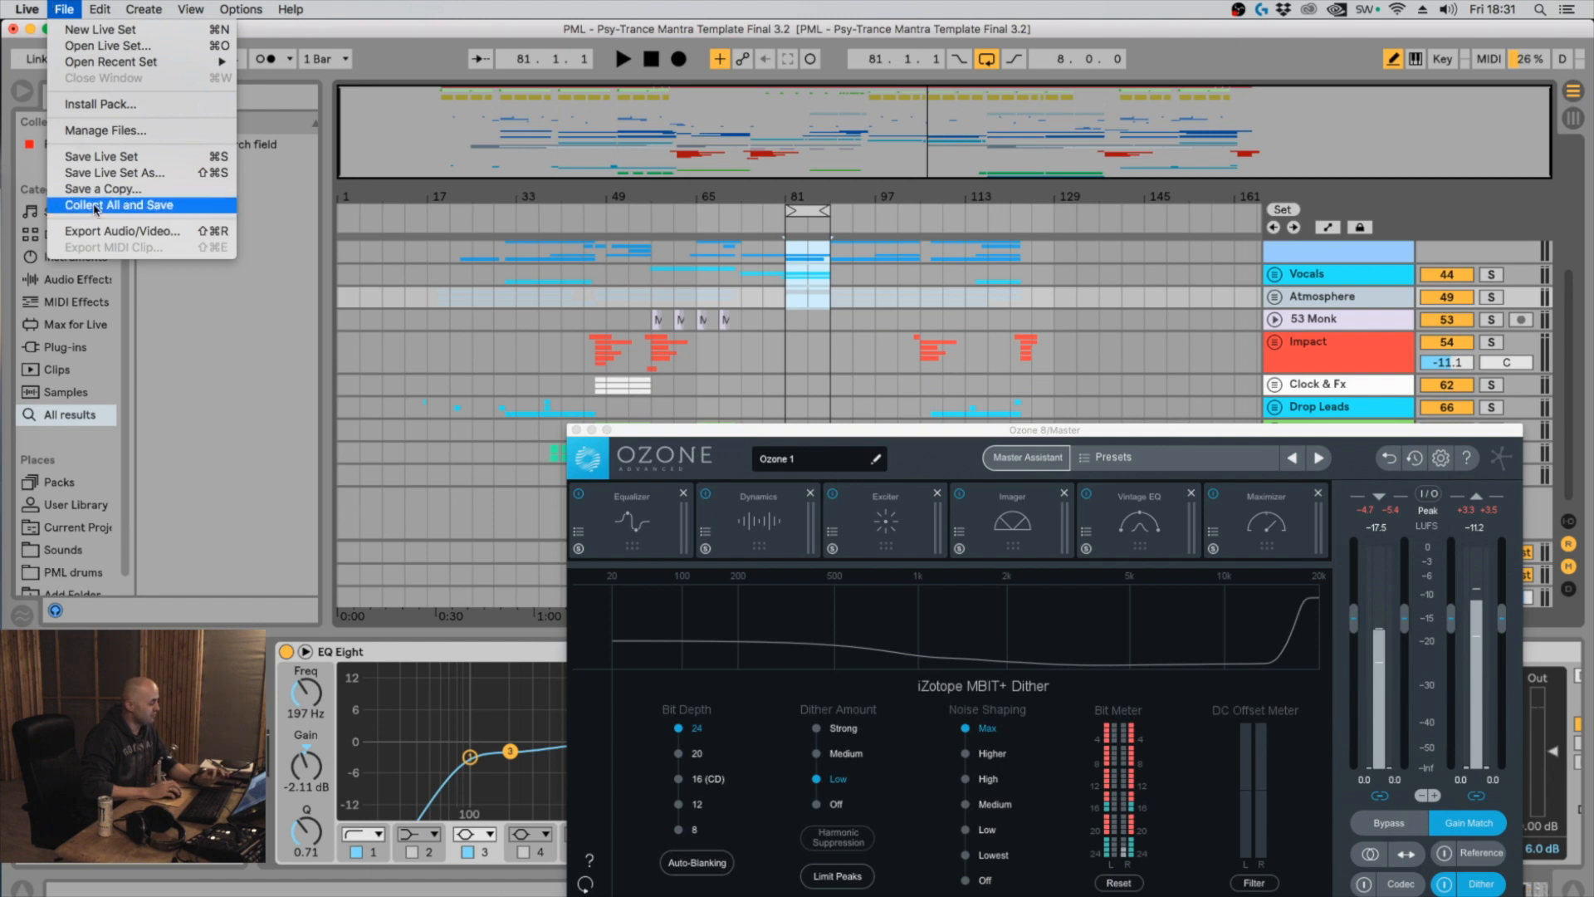
pyautogui.click(97, 231)
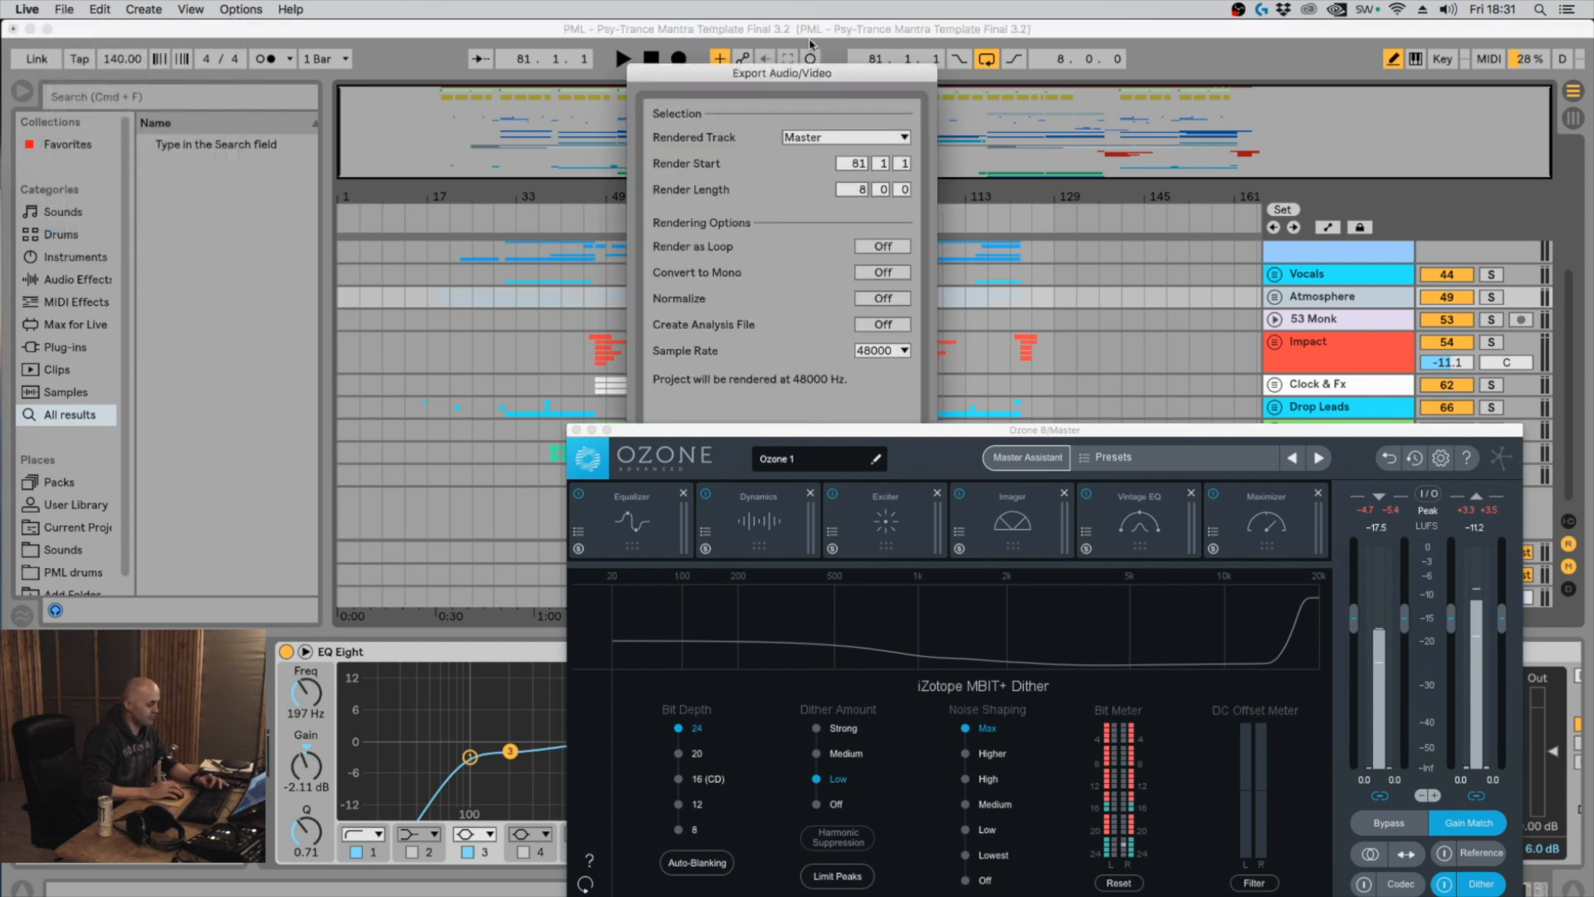
pyautogui.moveTo(1045, 435); pyautogui.dragTo(399, 308)
pyautogui.moveTo(1013, 71); pyautogui.dragTo(1156, 73)
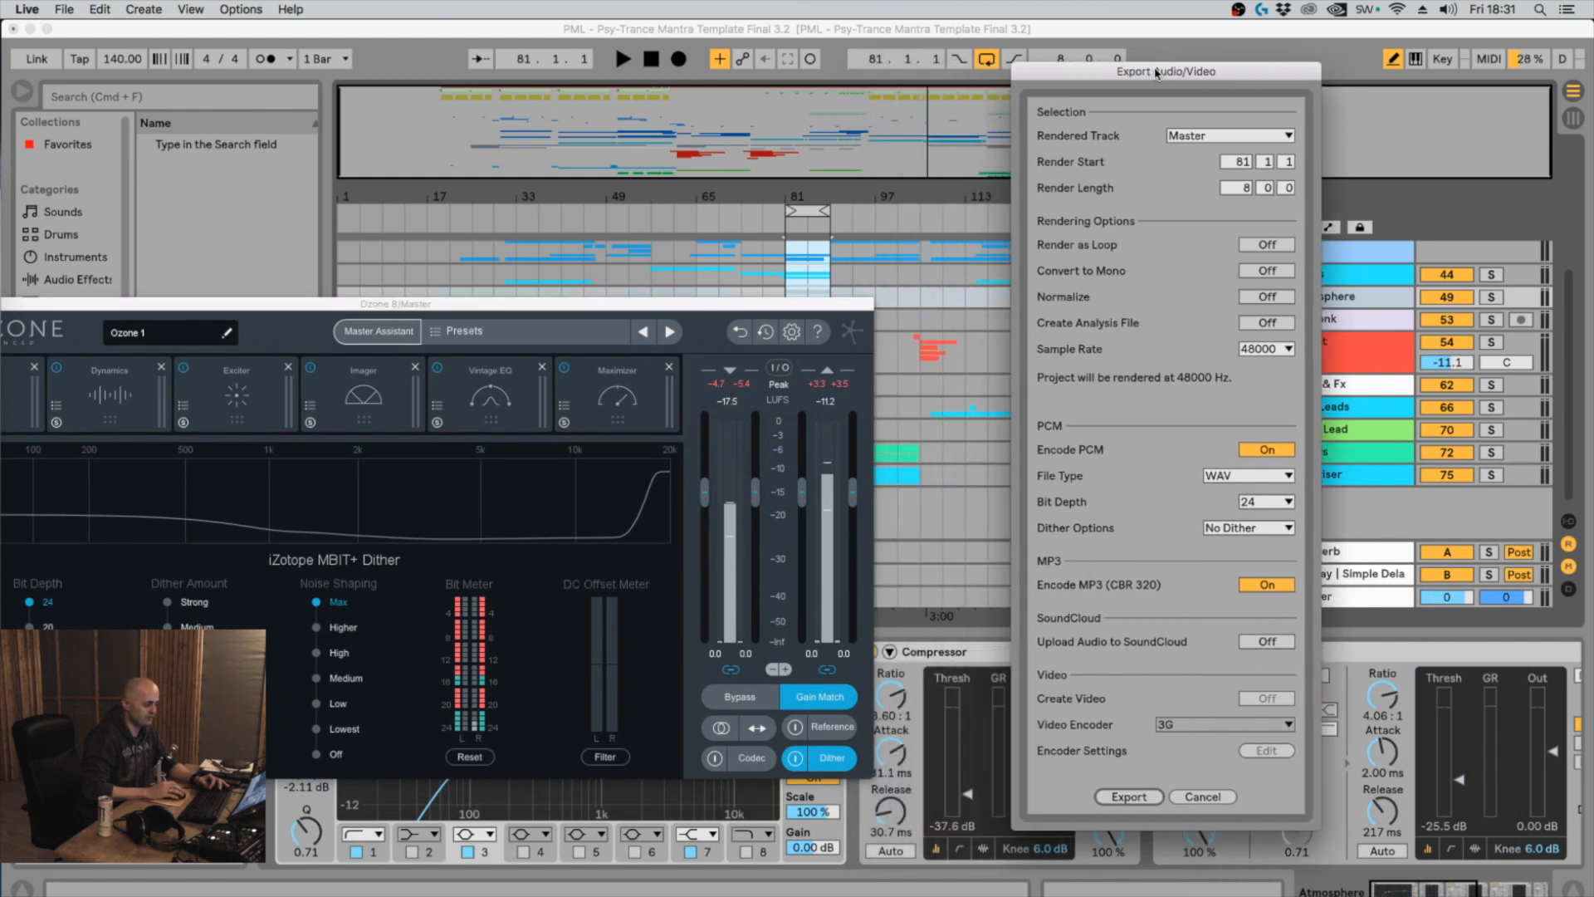
# Look through the export file types, keep WAV, proceed as far as naming the audio file, and cancel the export
pyautogui.click(1264, 480)
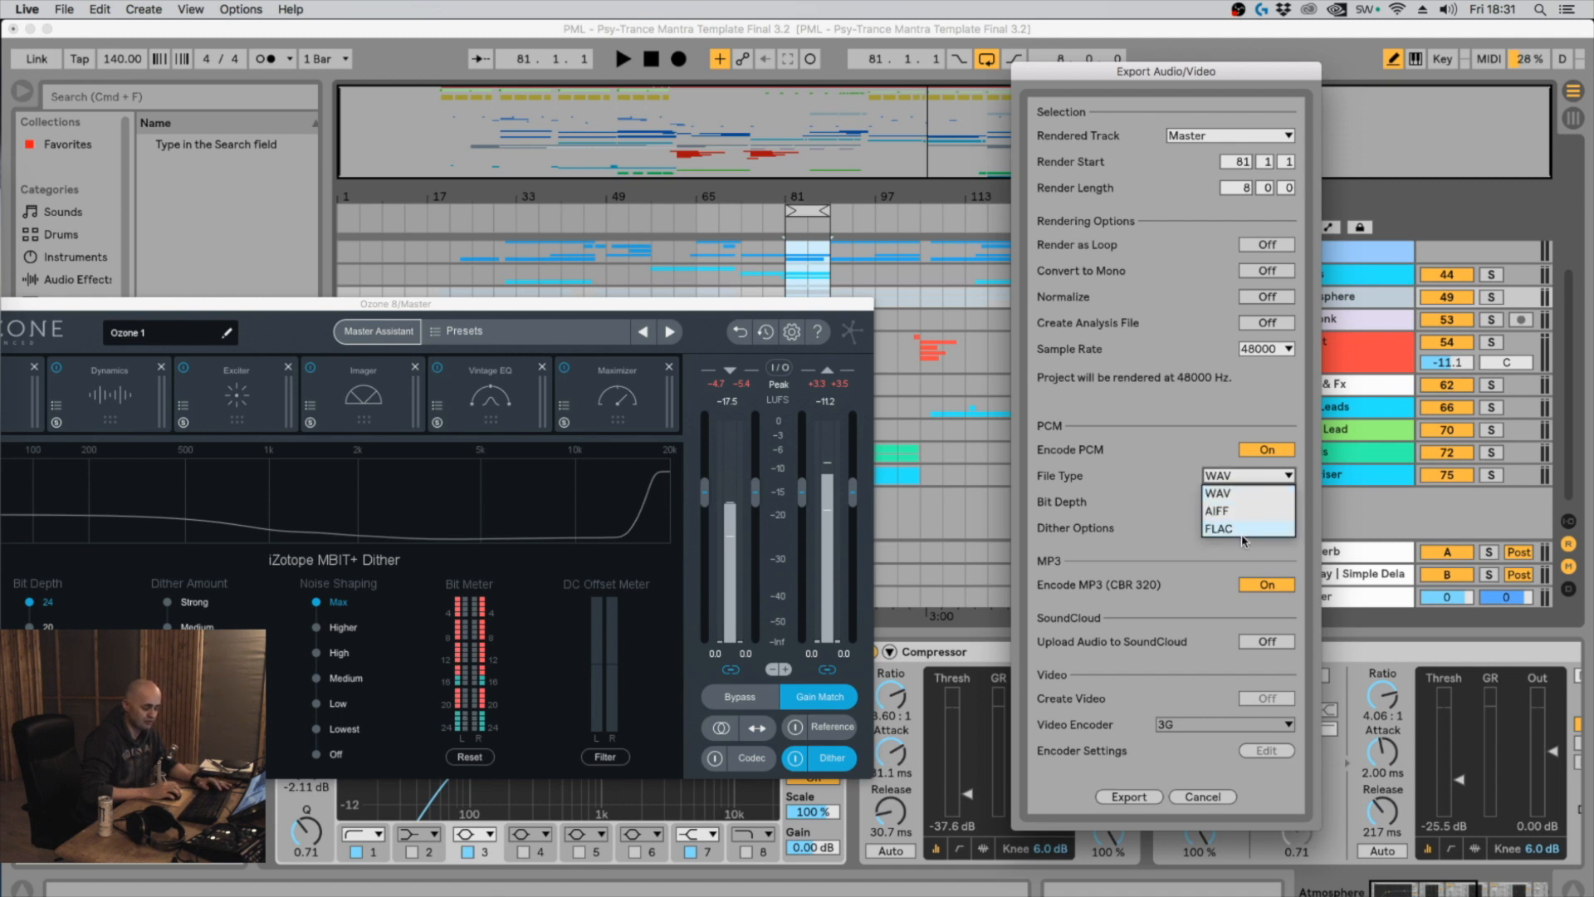
pyautogui.click(1208, 475)
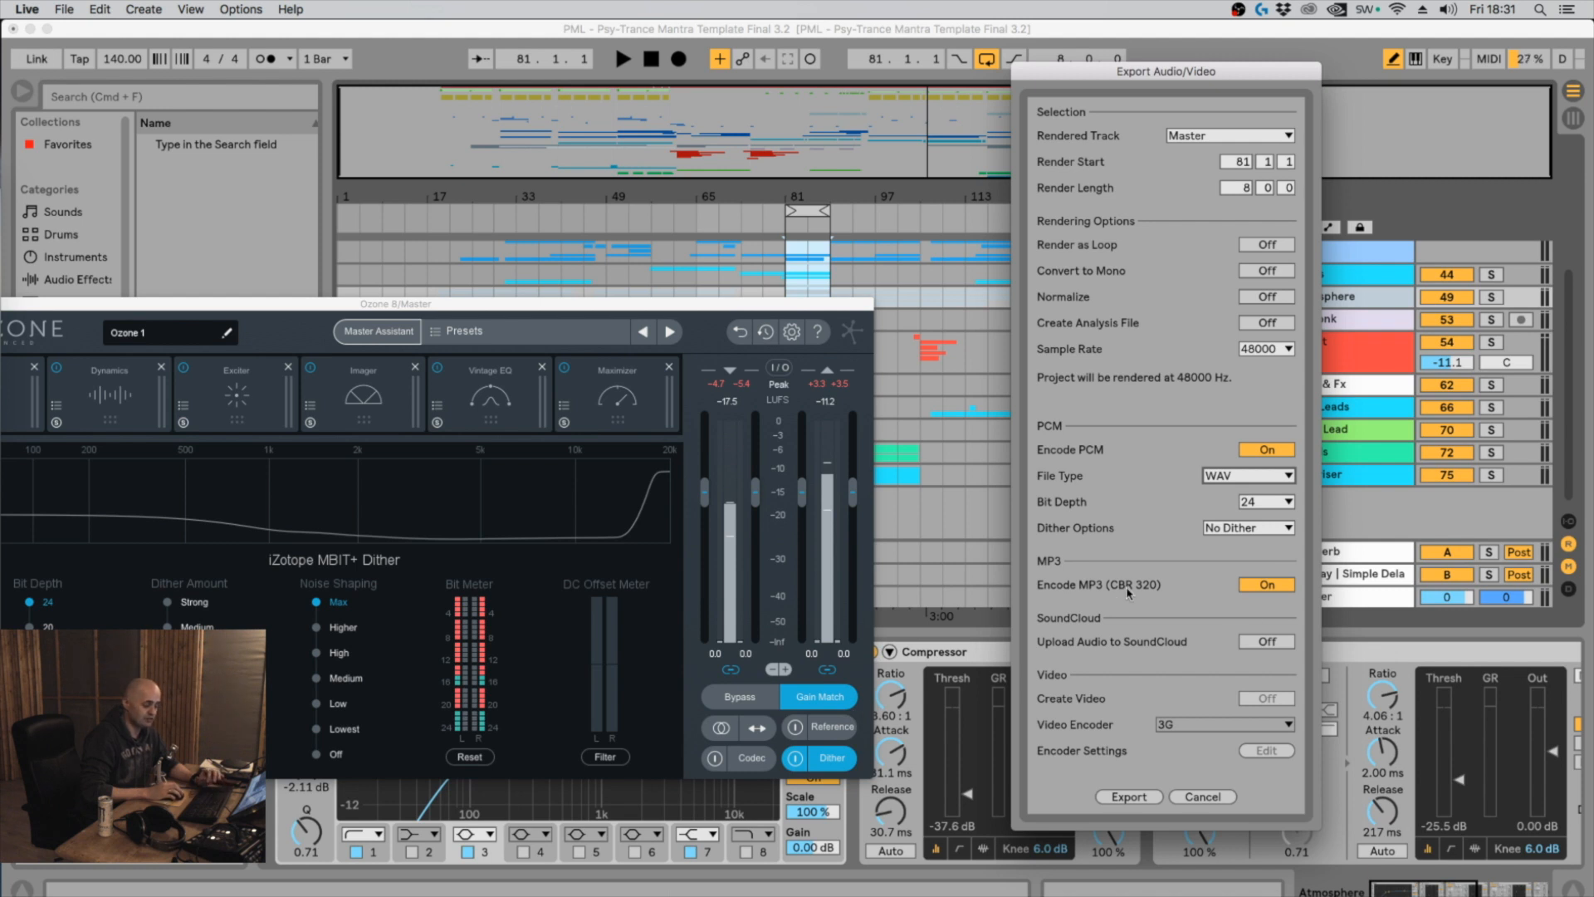
pyautogui.click(1129, 796)
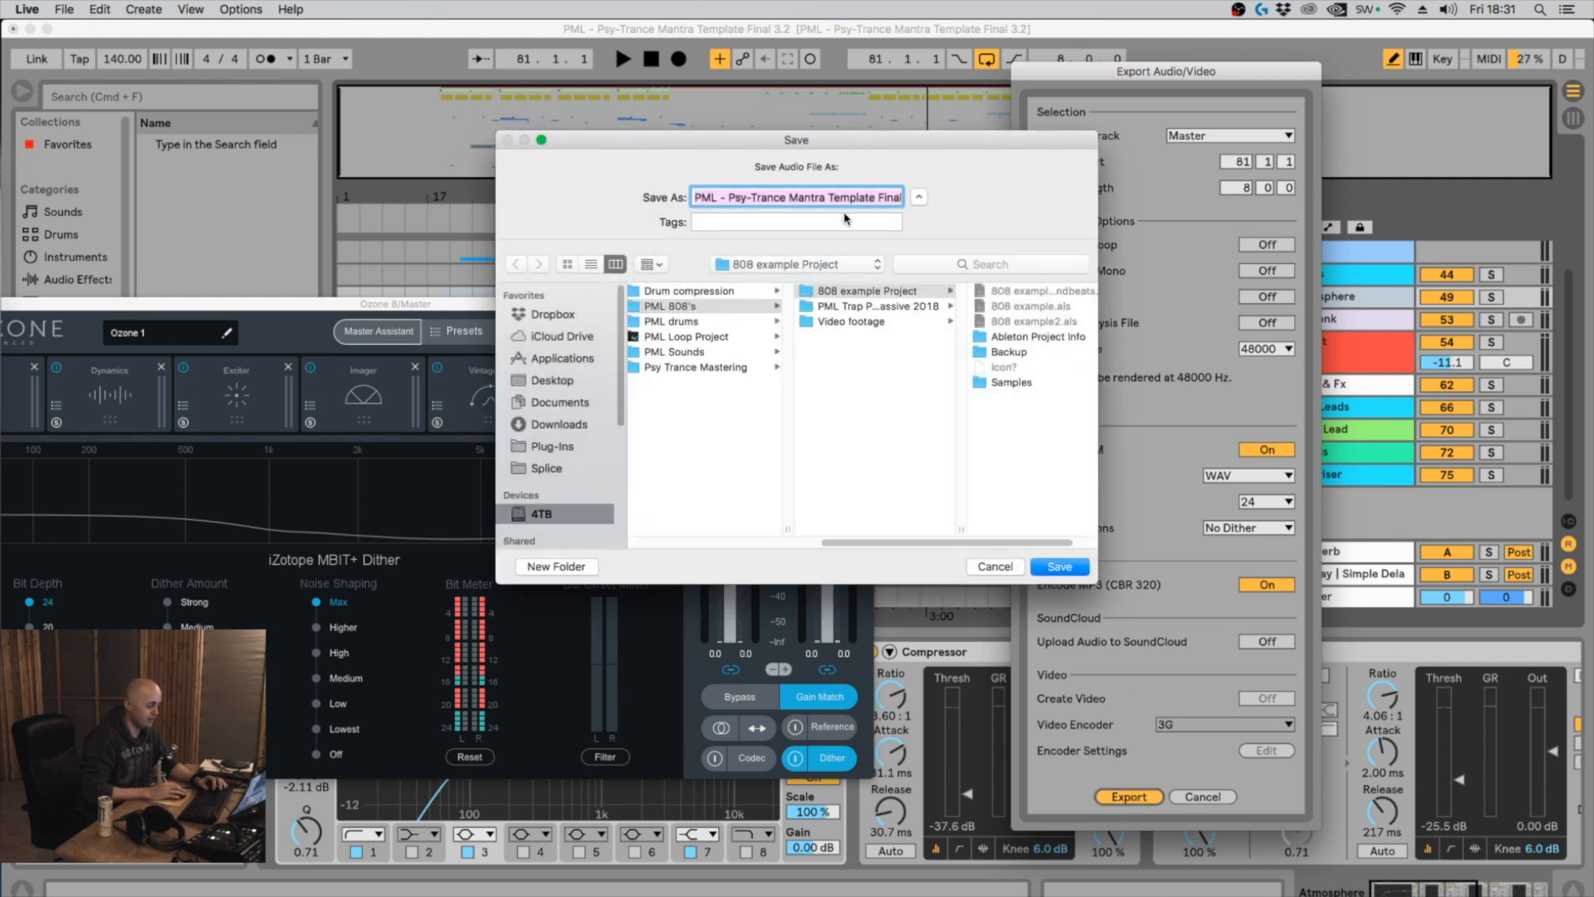
pyautogui.click(729, 197)
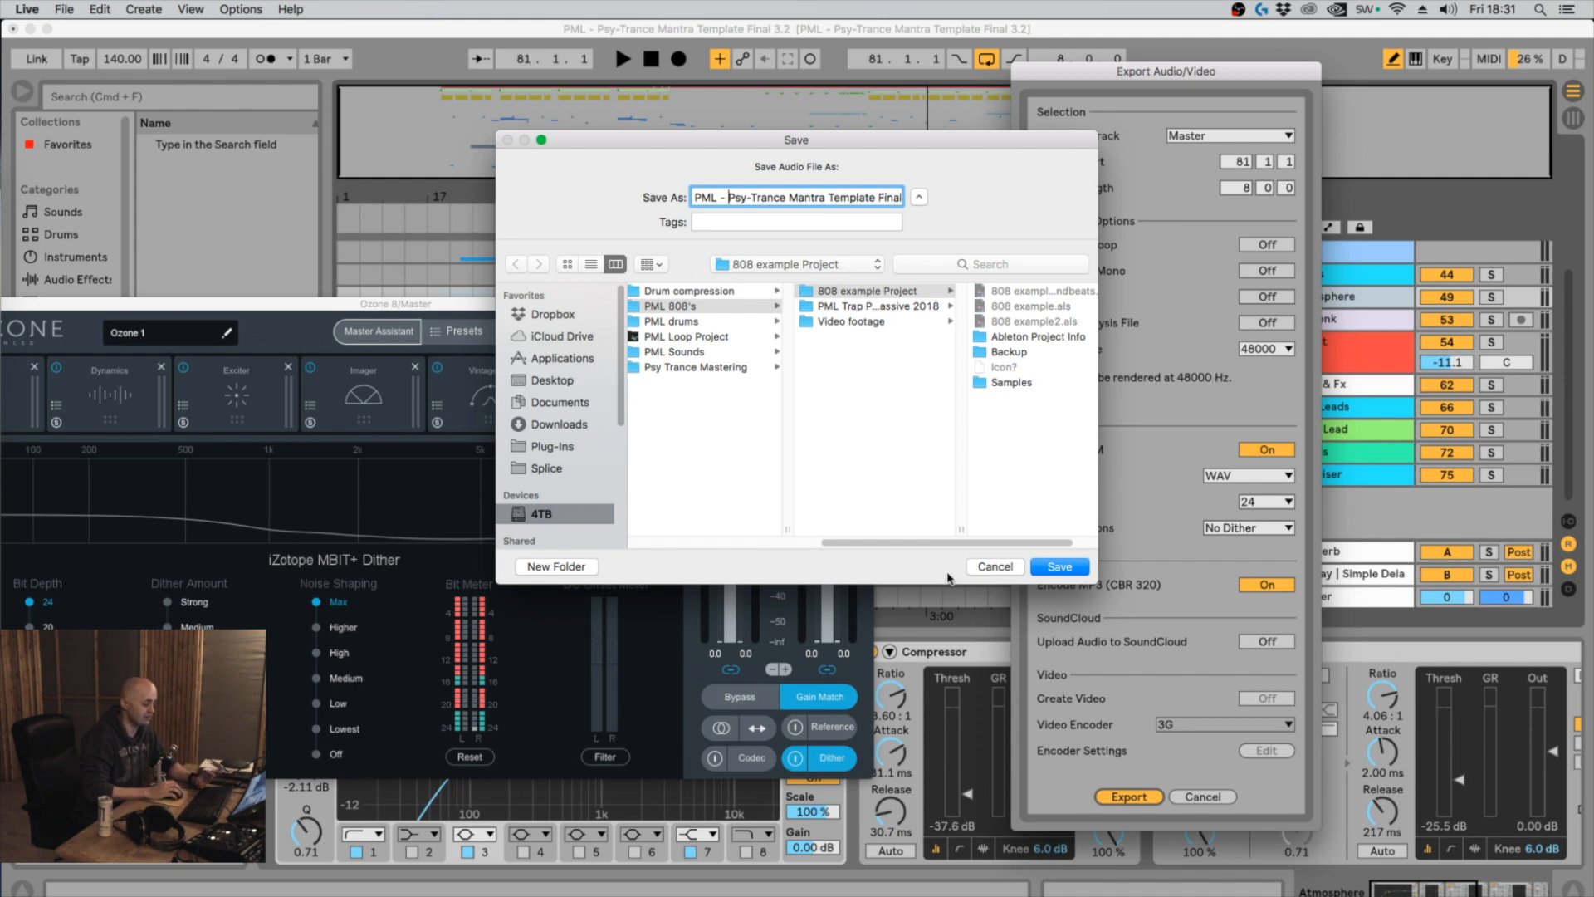
pyautogui.click(993, 564)
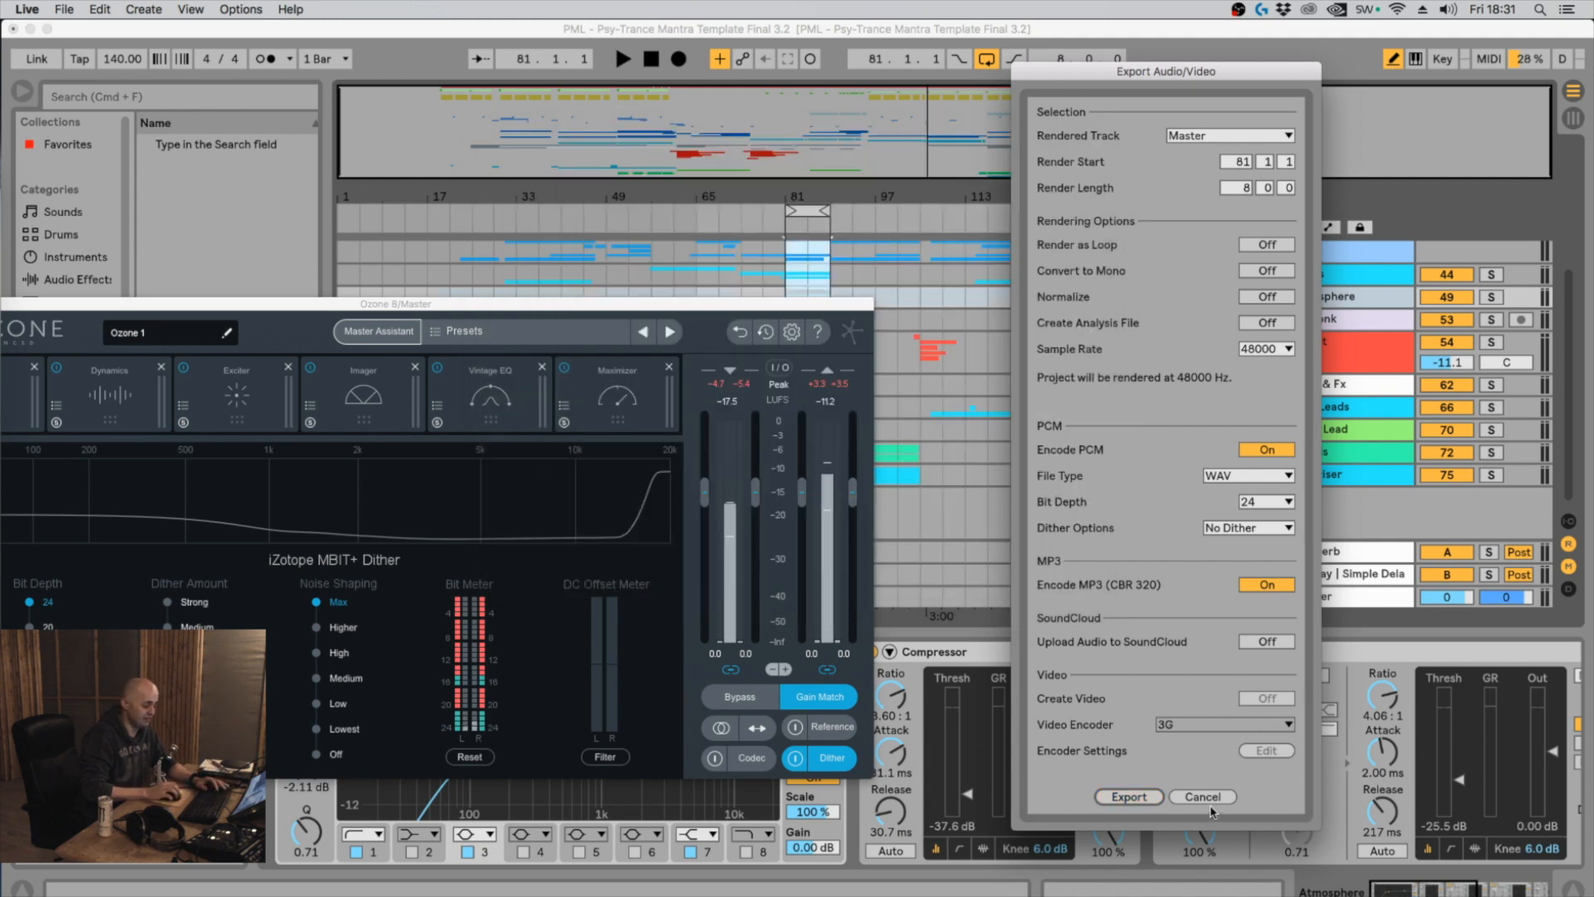
pyautogui.click(1207, 798)
pyautogui.moveTo(757, 304); pyautogui.dragTo(1307, 518)
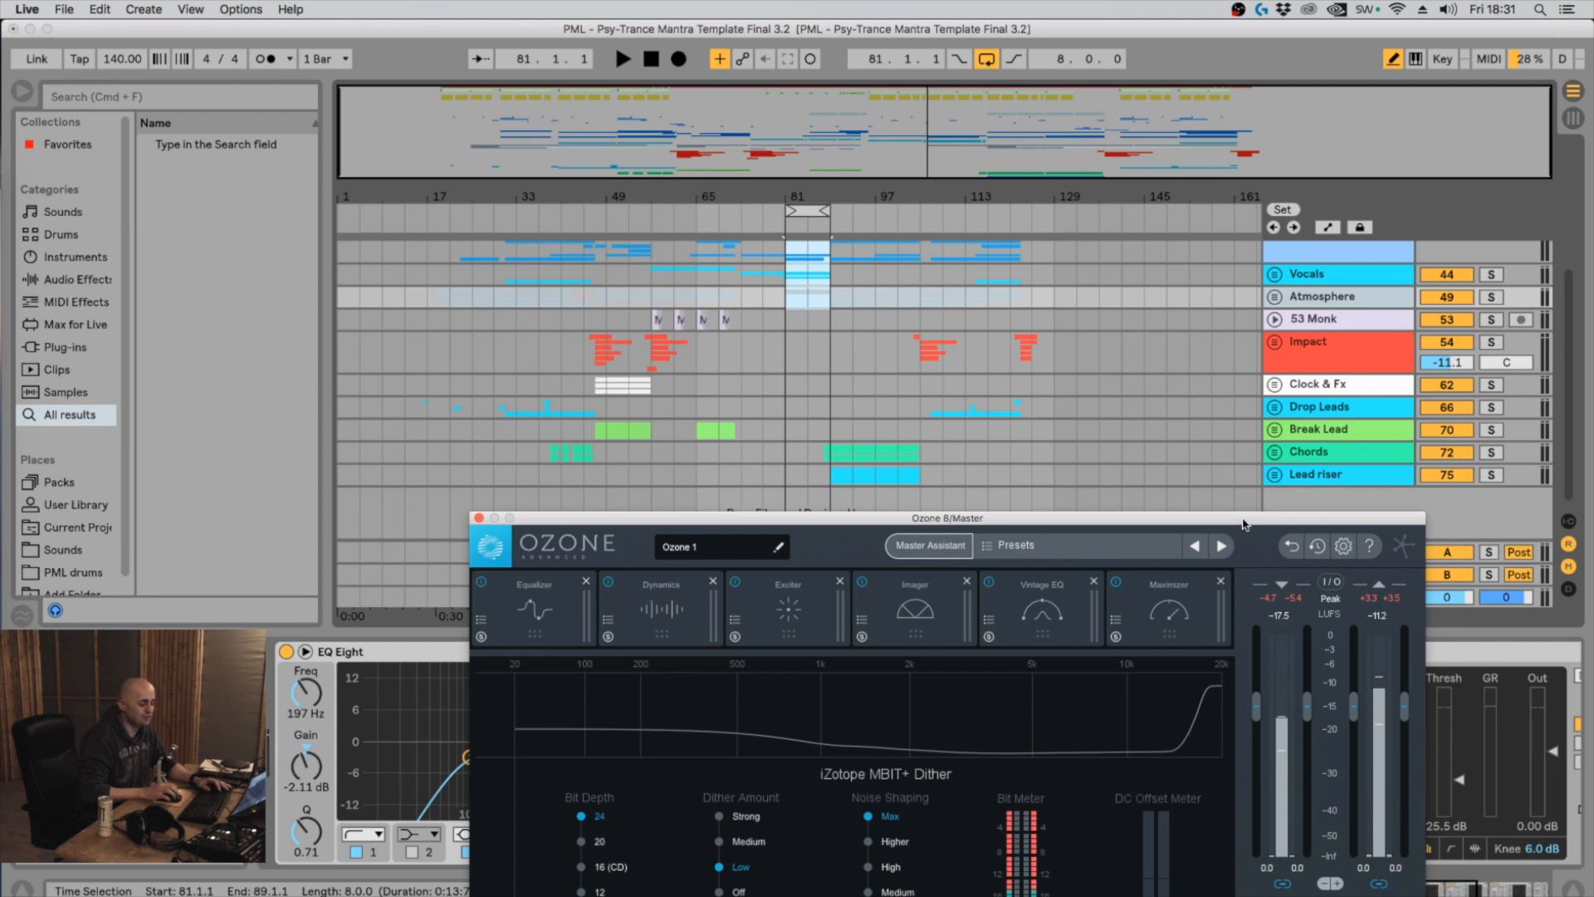
pyautogui.moveTo(1242, 520); pyautogui.dragTo(1346, 421)
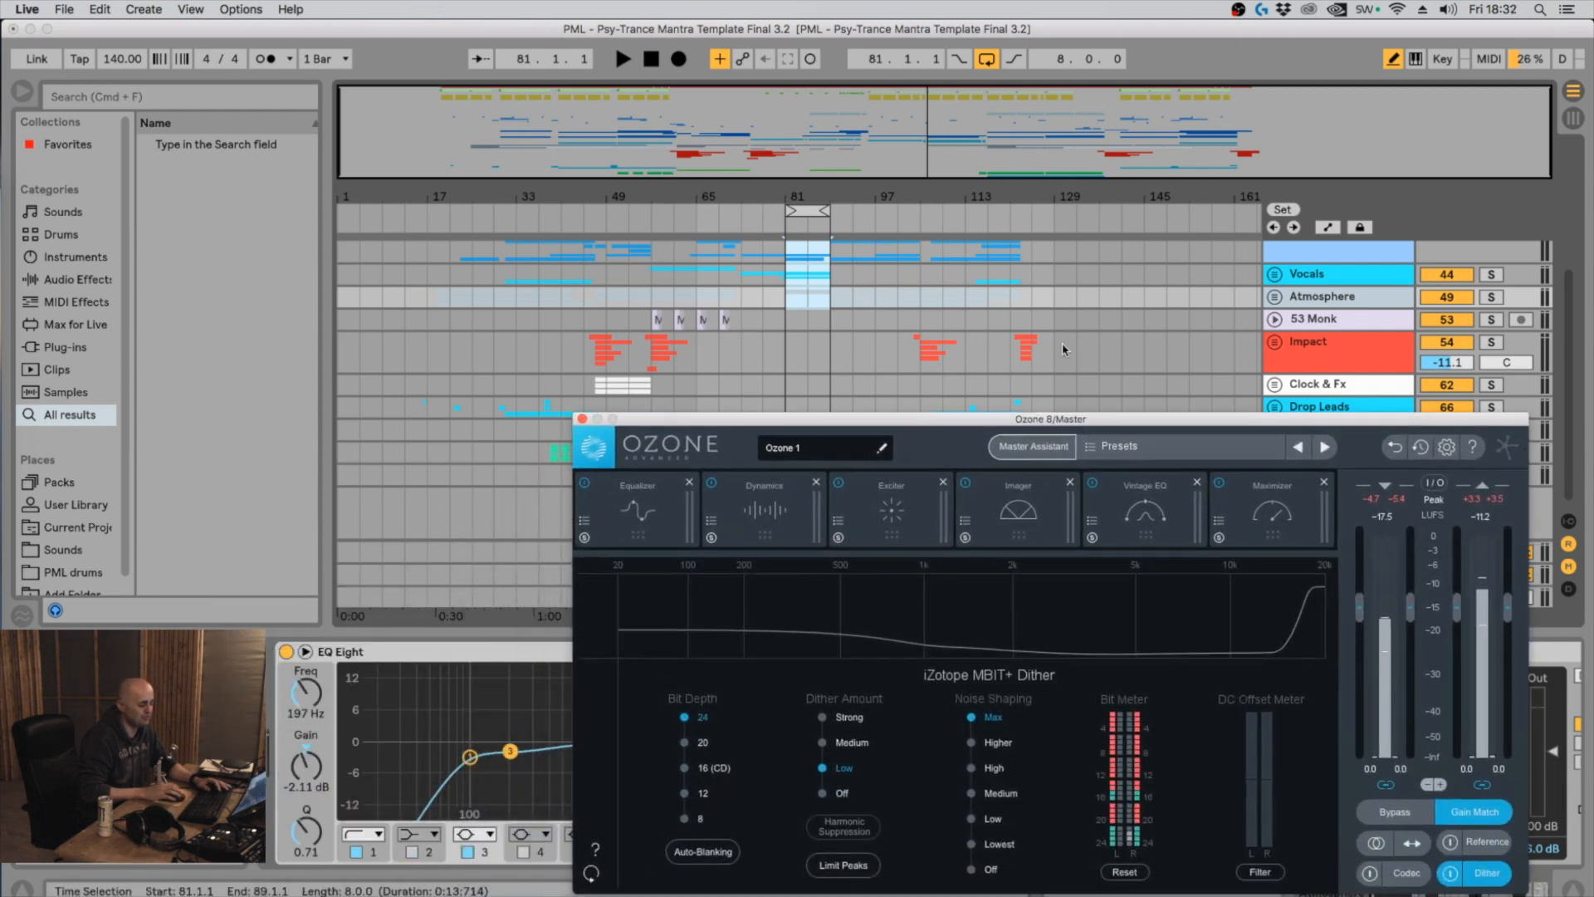
pyautogui.moveTo(1107, 422); pyautogui.dragTo(1091, 225)
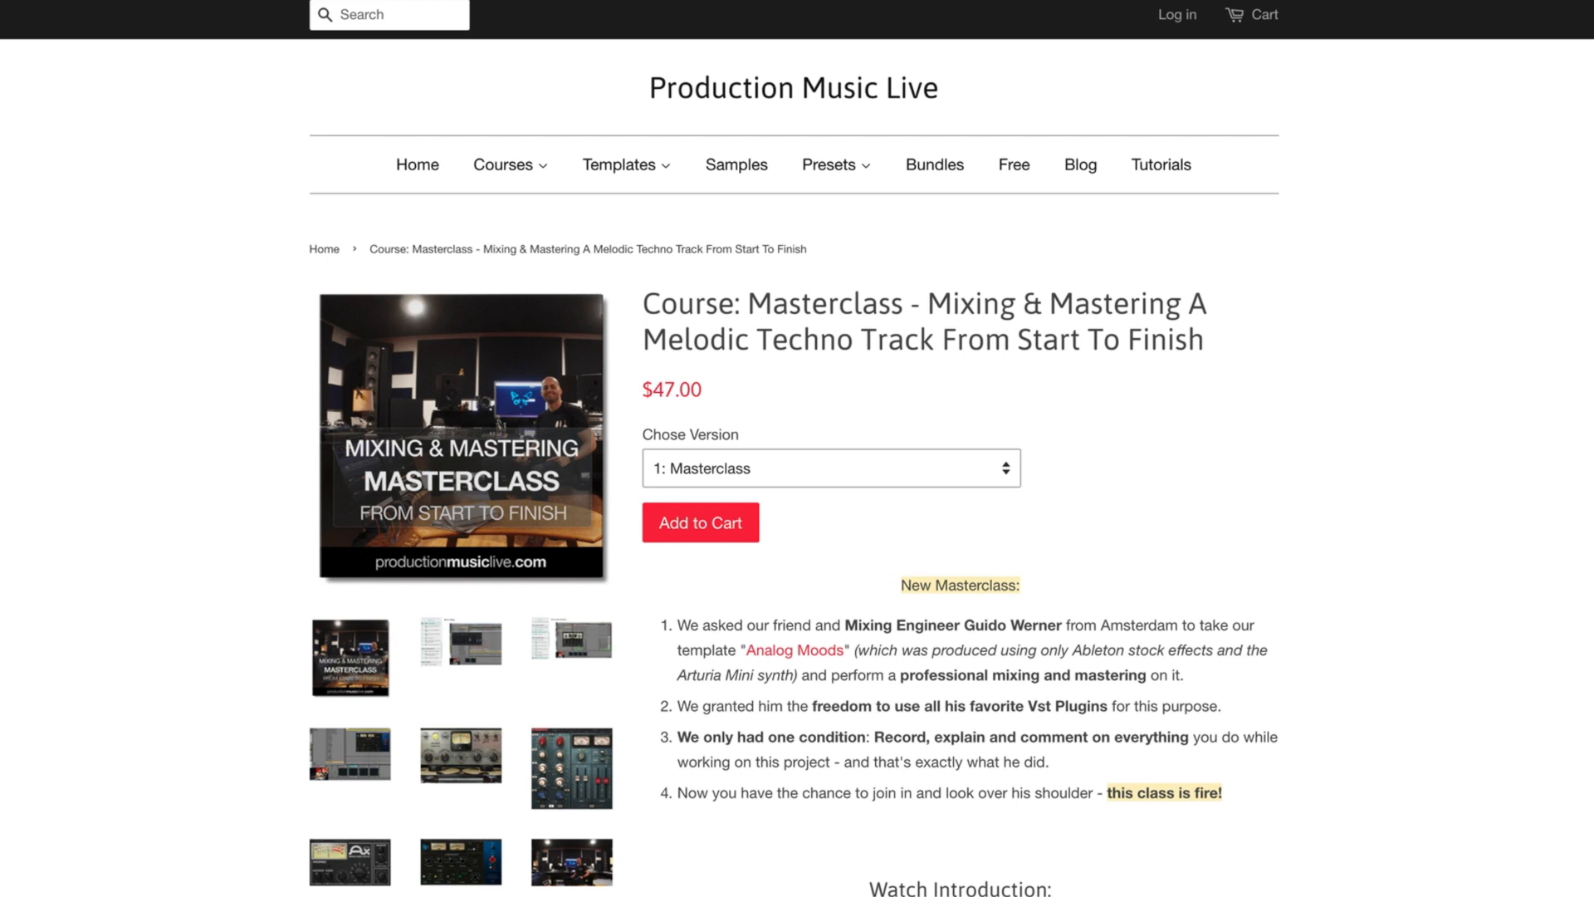
# On the Production Music Live website, look through the "Course: Masterclass - Mixing & Mastering A Melodic Techno Track From Start To Finish" page
pyautogui.scroll(-2, 797, 448)
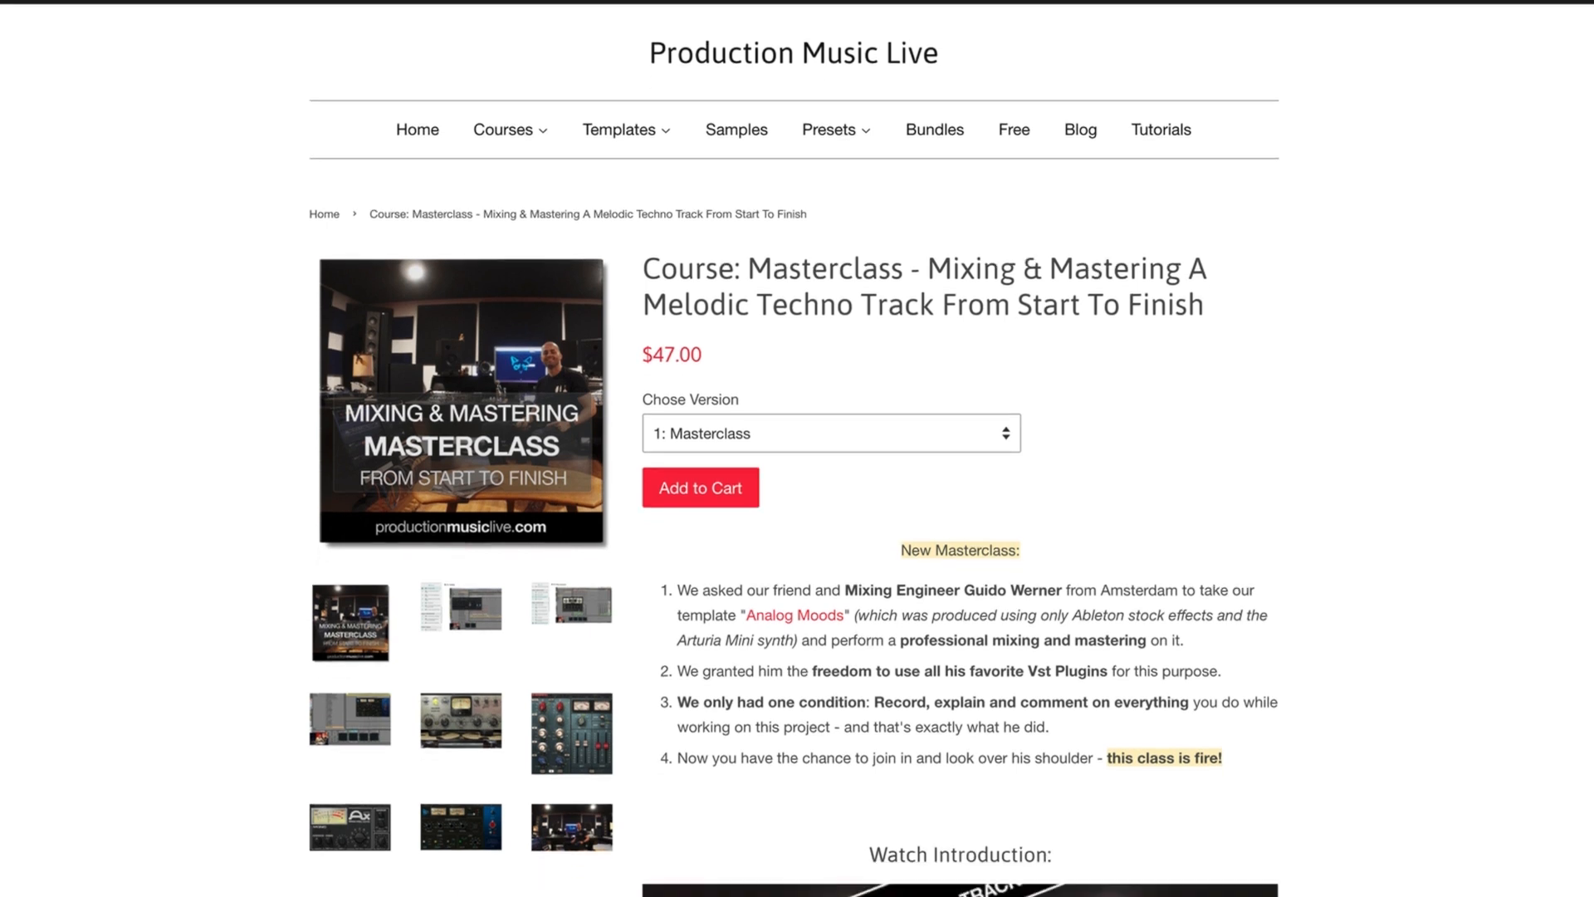
pyautogui.scroll(-2, 797, 449)
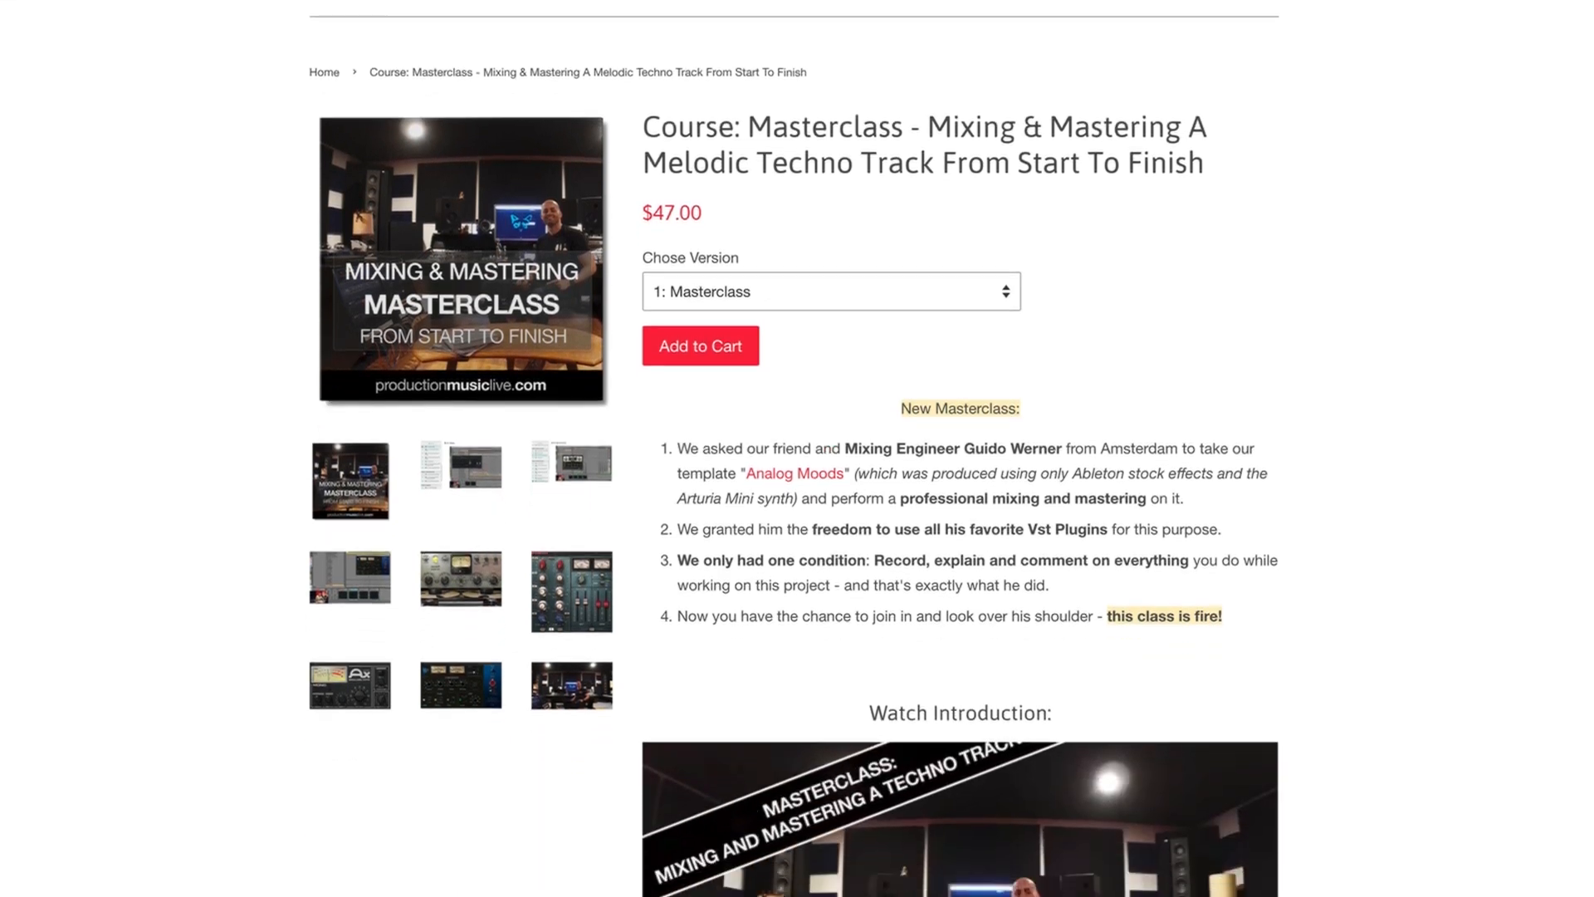
pyautogui.scroll(-3, 797, 448)
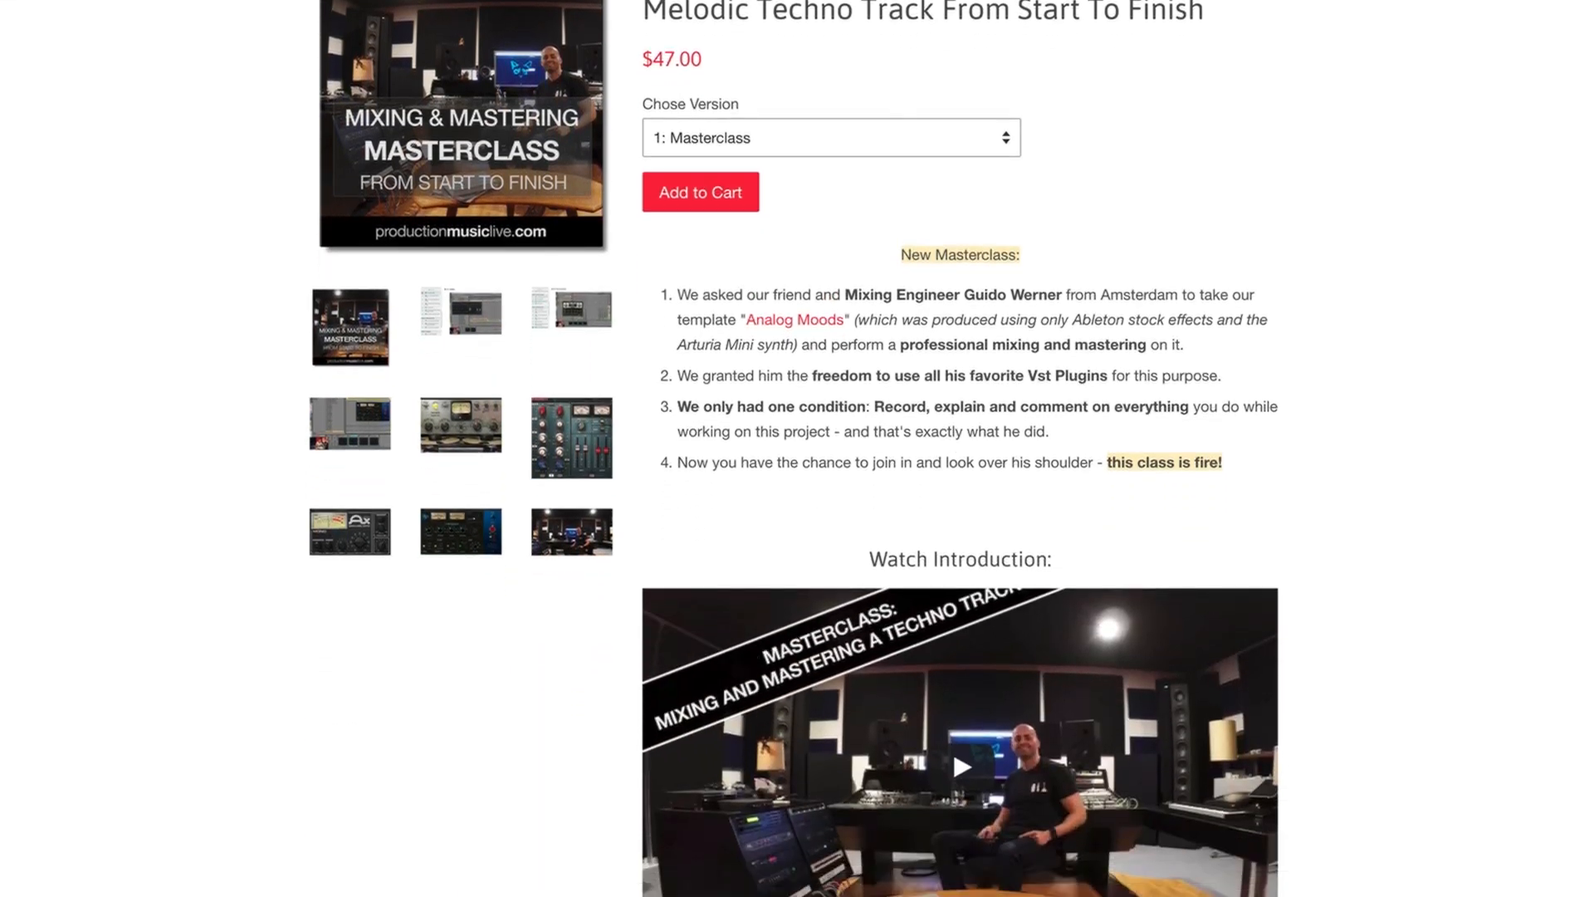
pyautogui.scroll(-4, 797, 449)
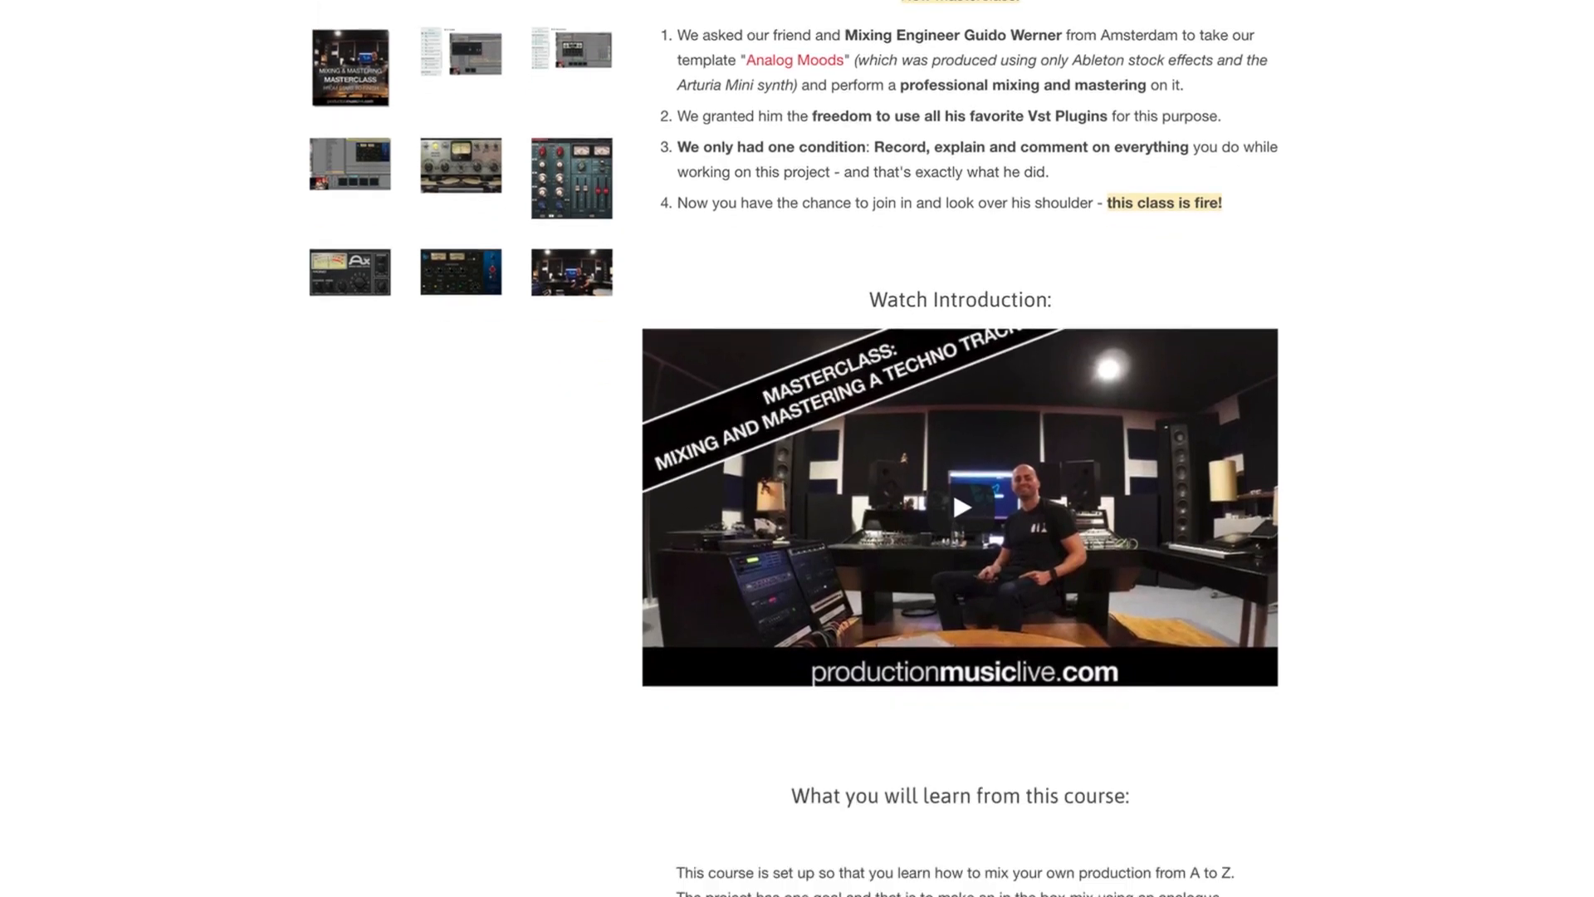
pyautogui.scroll(-4, 797, 449)
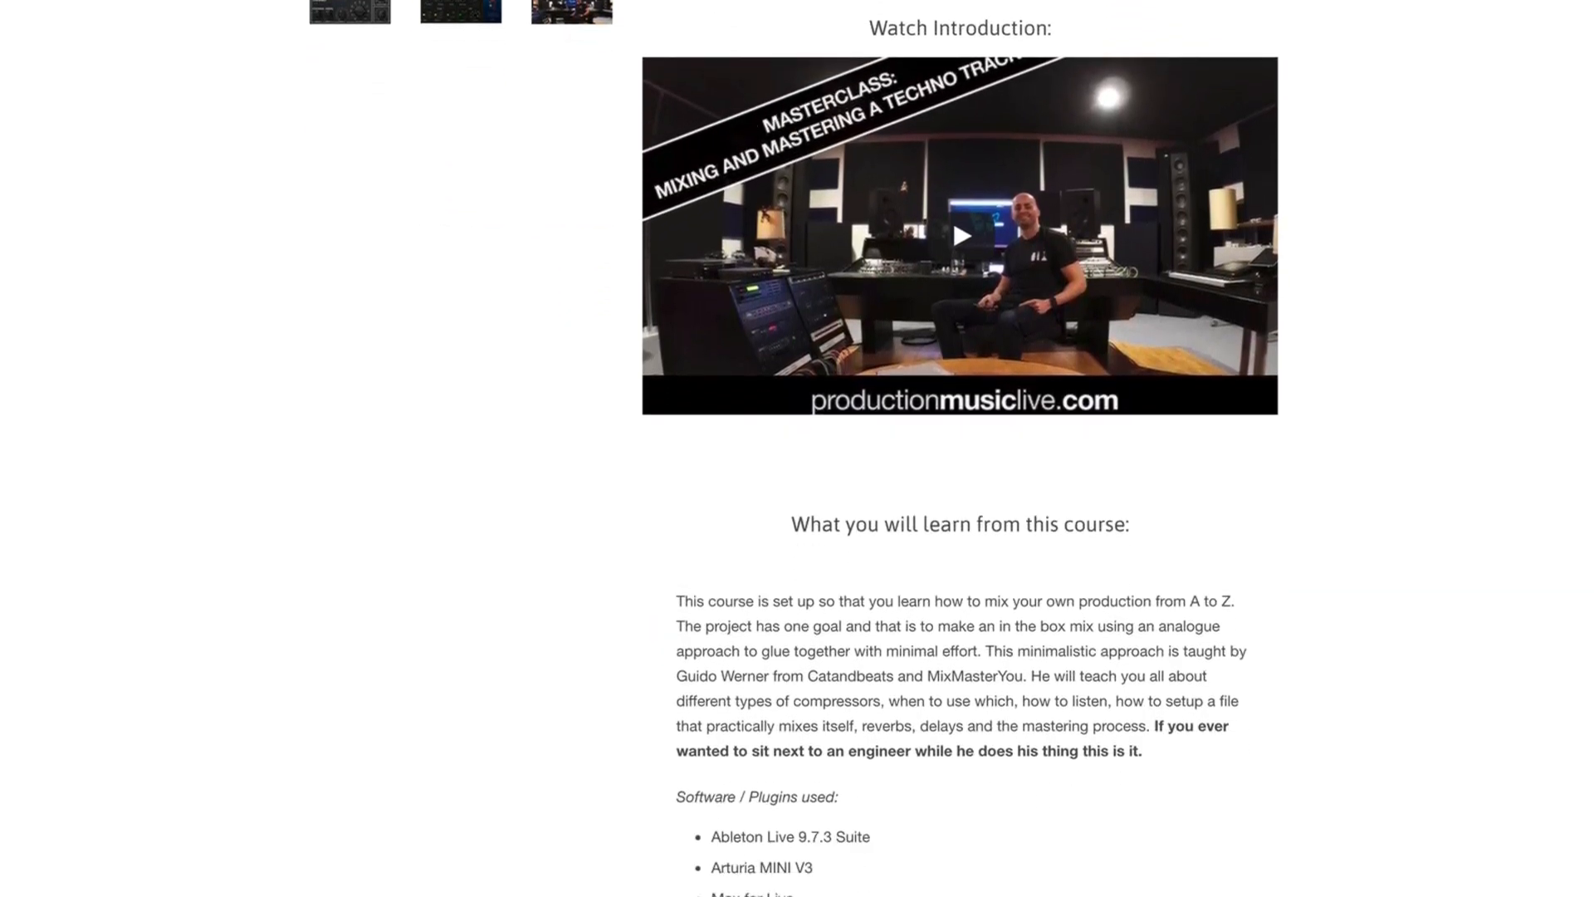
pyautogui.scroll(-2, 797, 448)
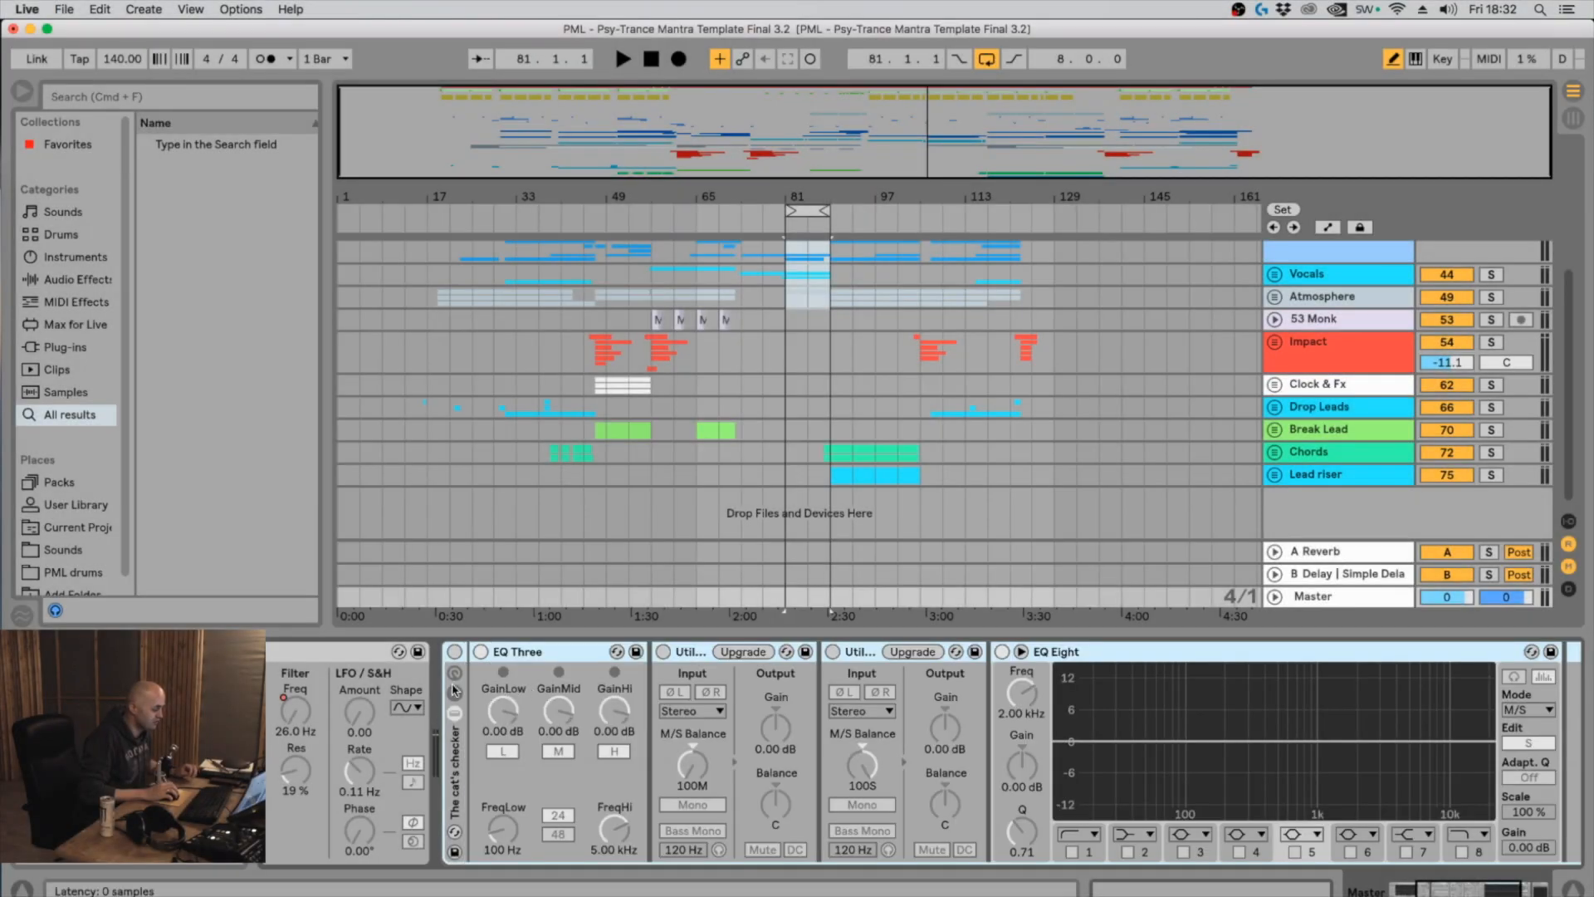
# Show the chain list of The cat's checker rack in the device chain and switch to OBS
pyautogui.click(456, 684)
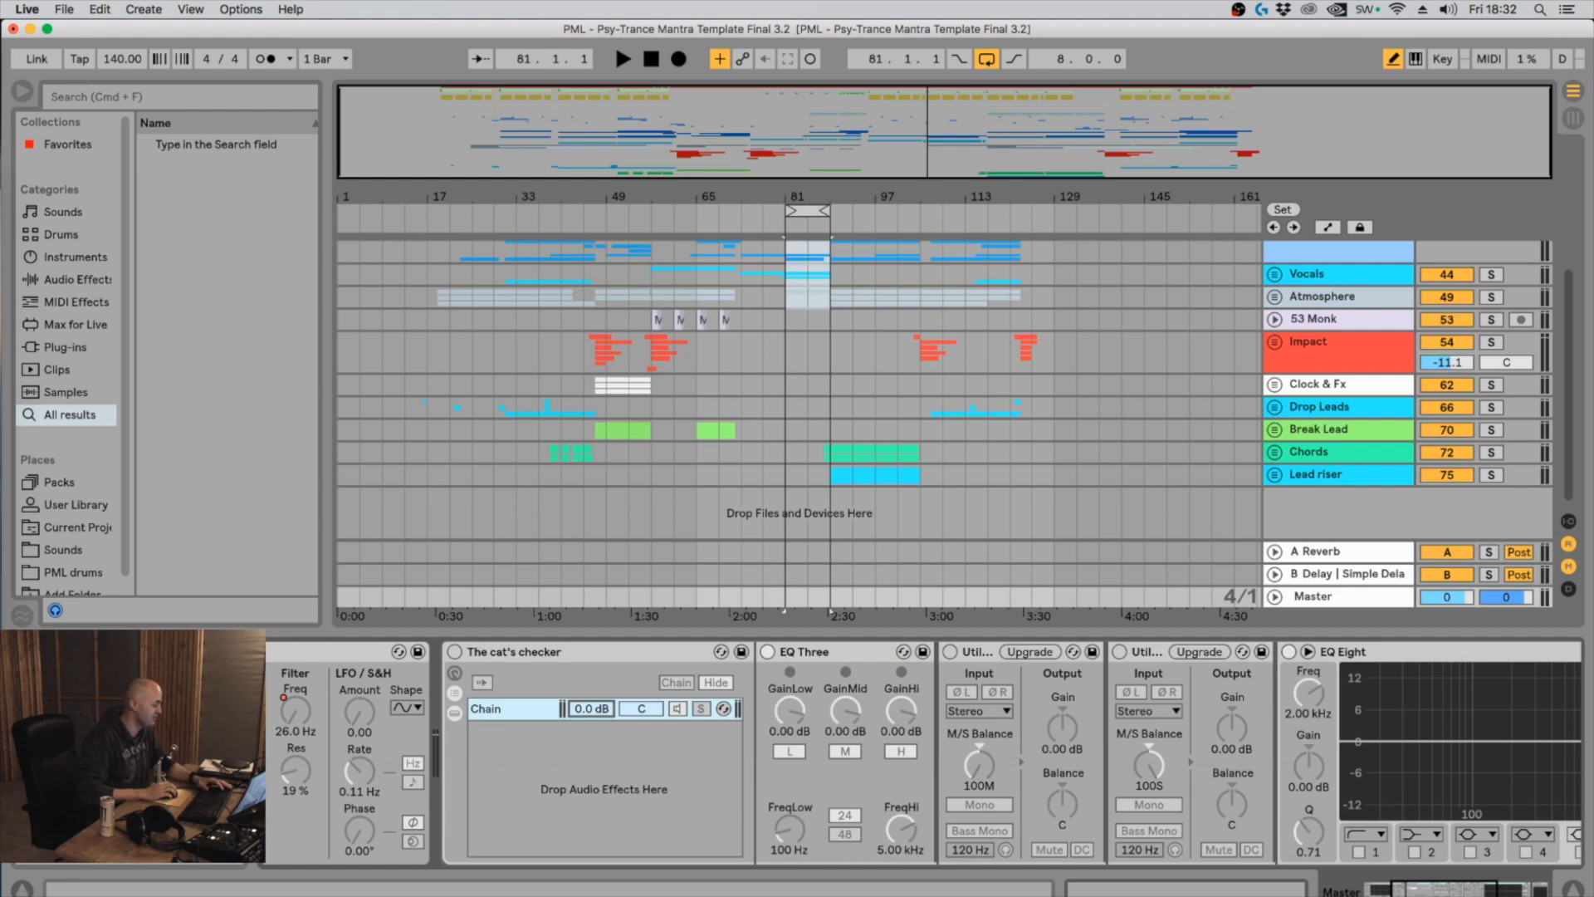
pyautogui.click(1, 556)
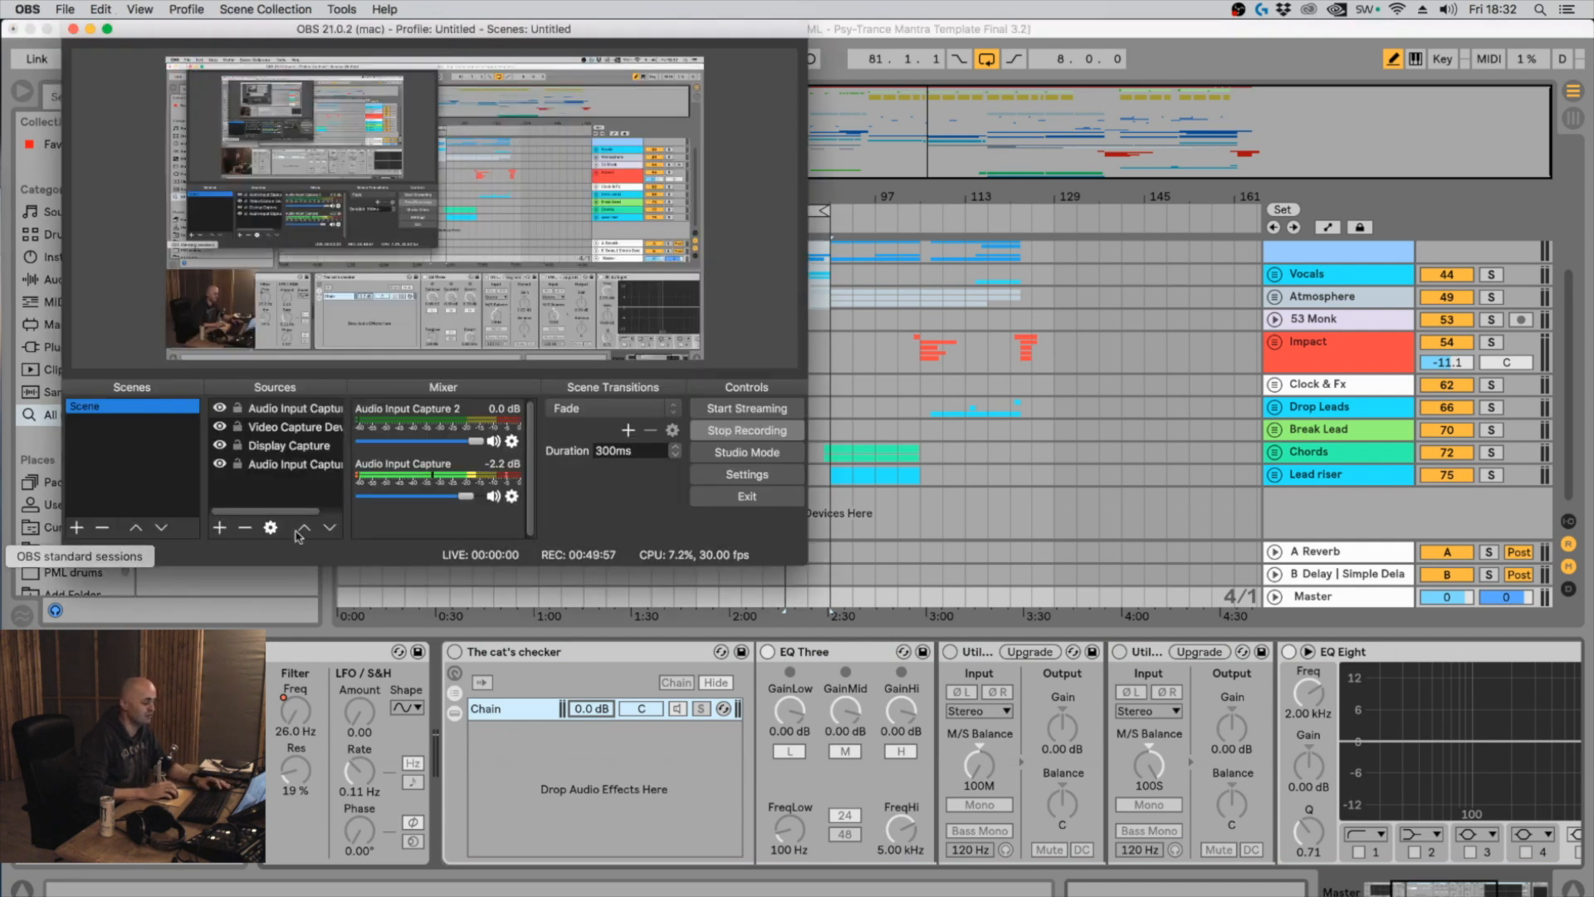